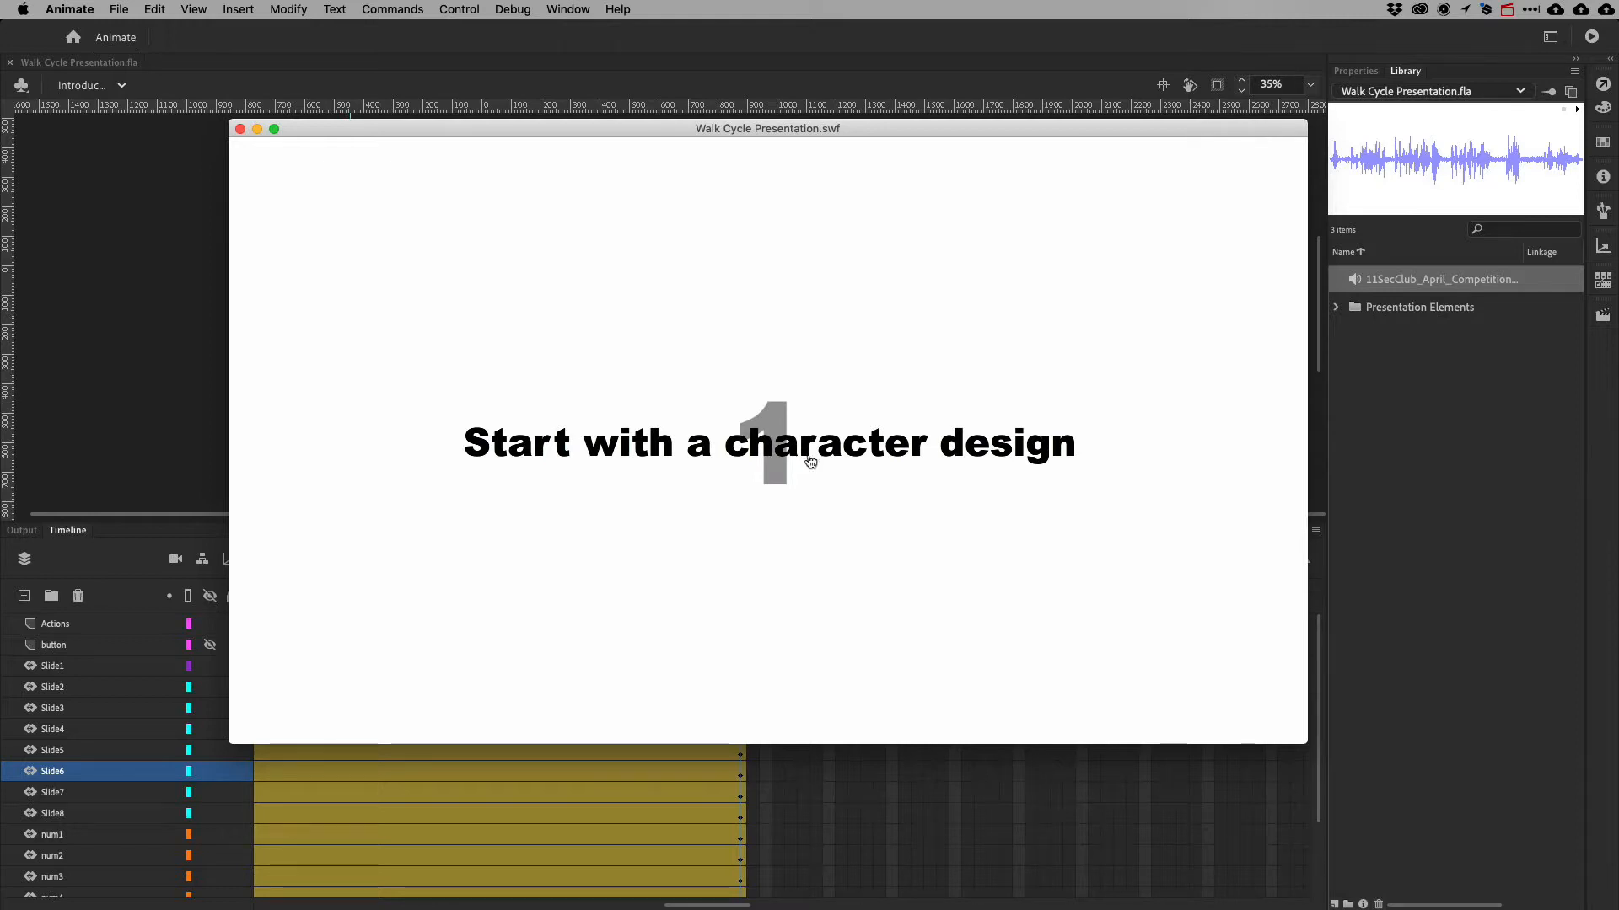
Page through the presentation preview's numbered slides on designing a character and creating its mouth shapes
left_click(744, 497)
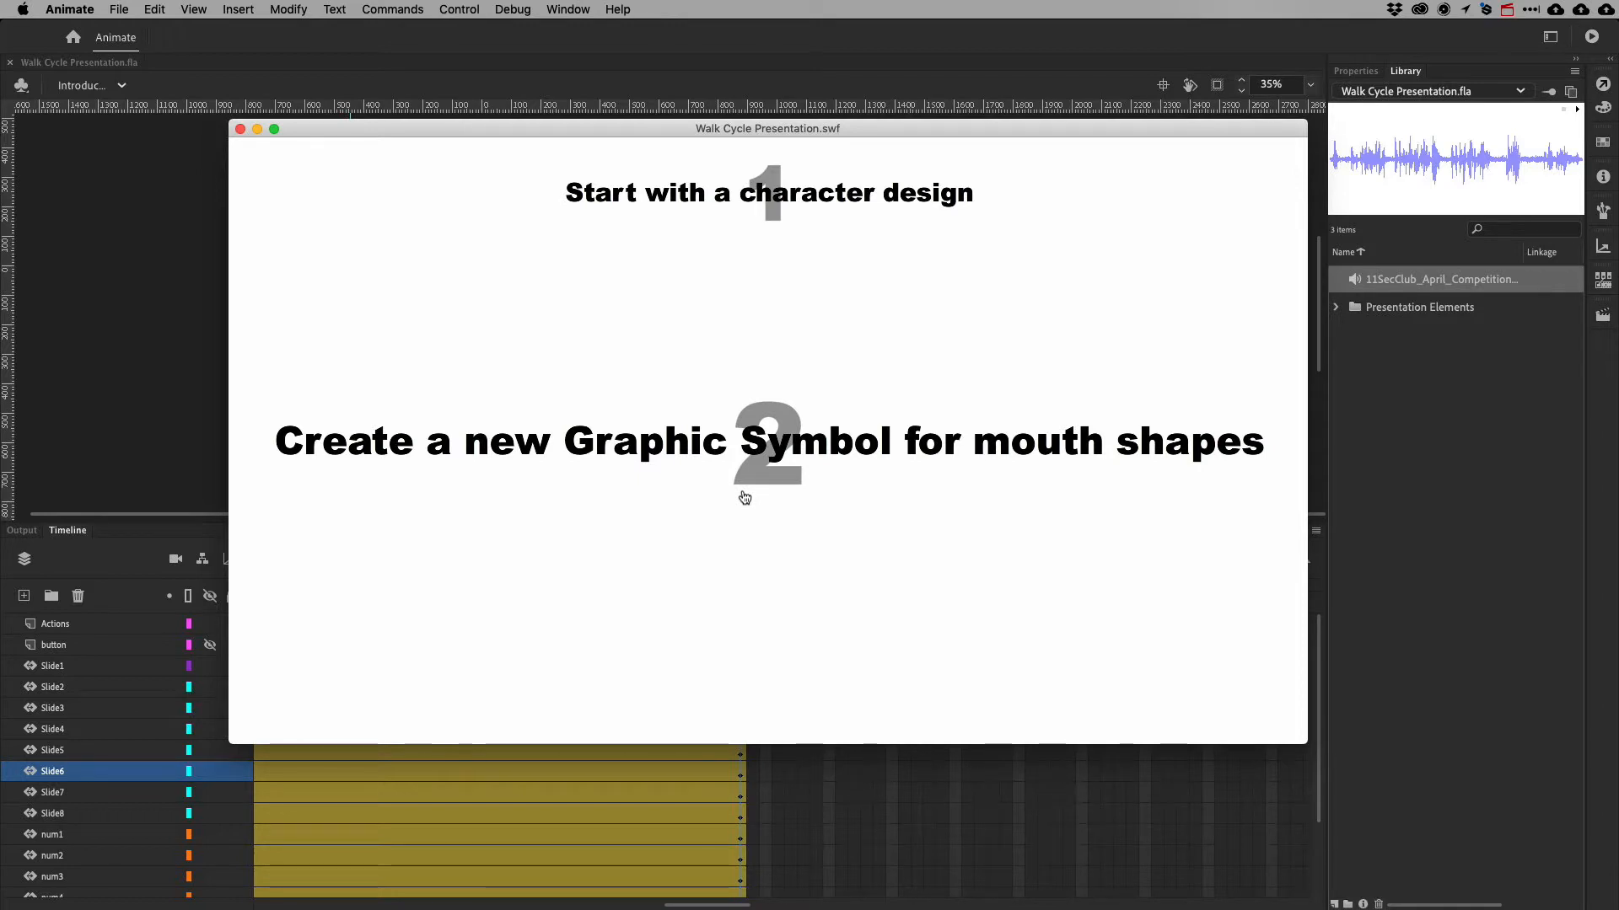
left_click(743, 492)
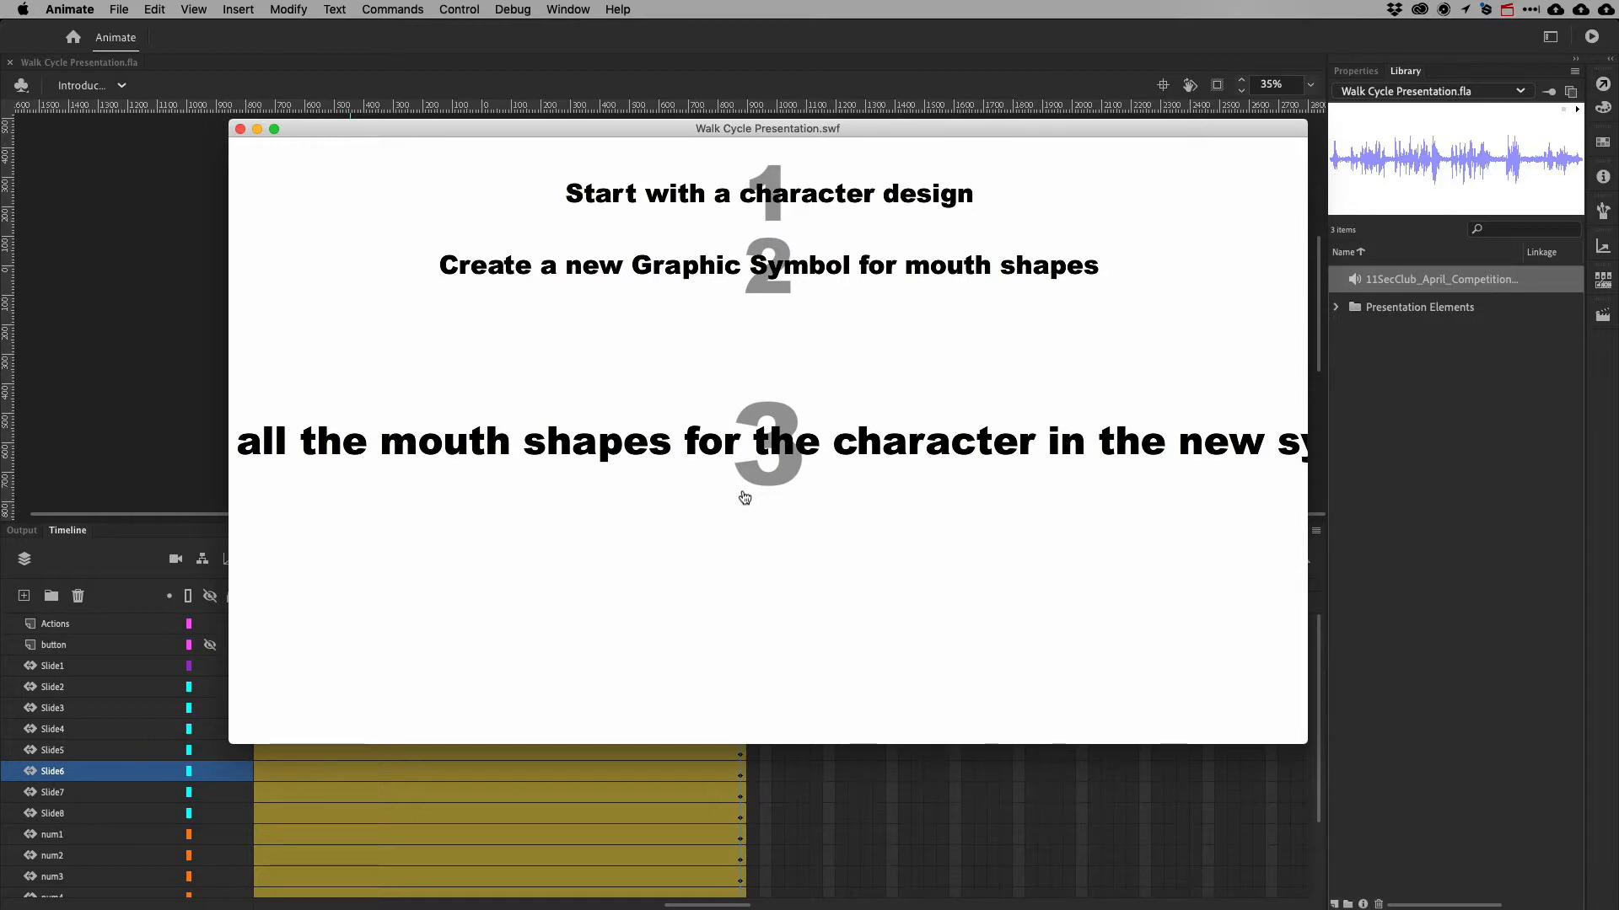
left_click(745, 497)
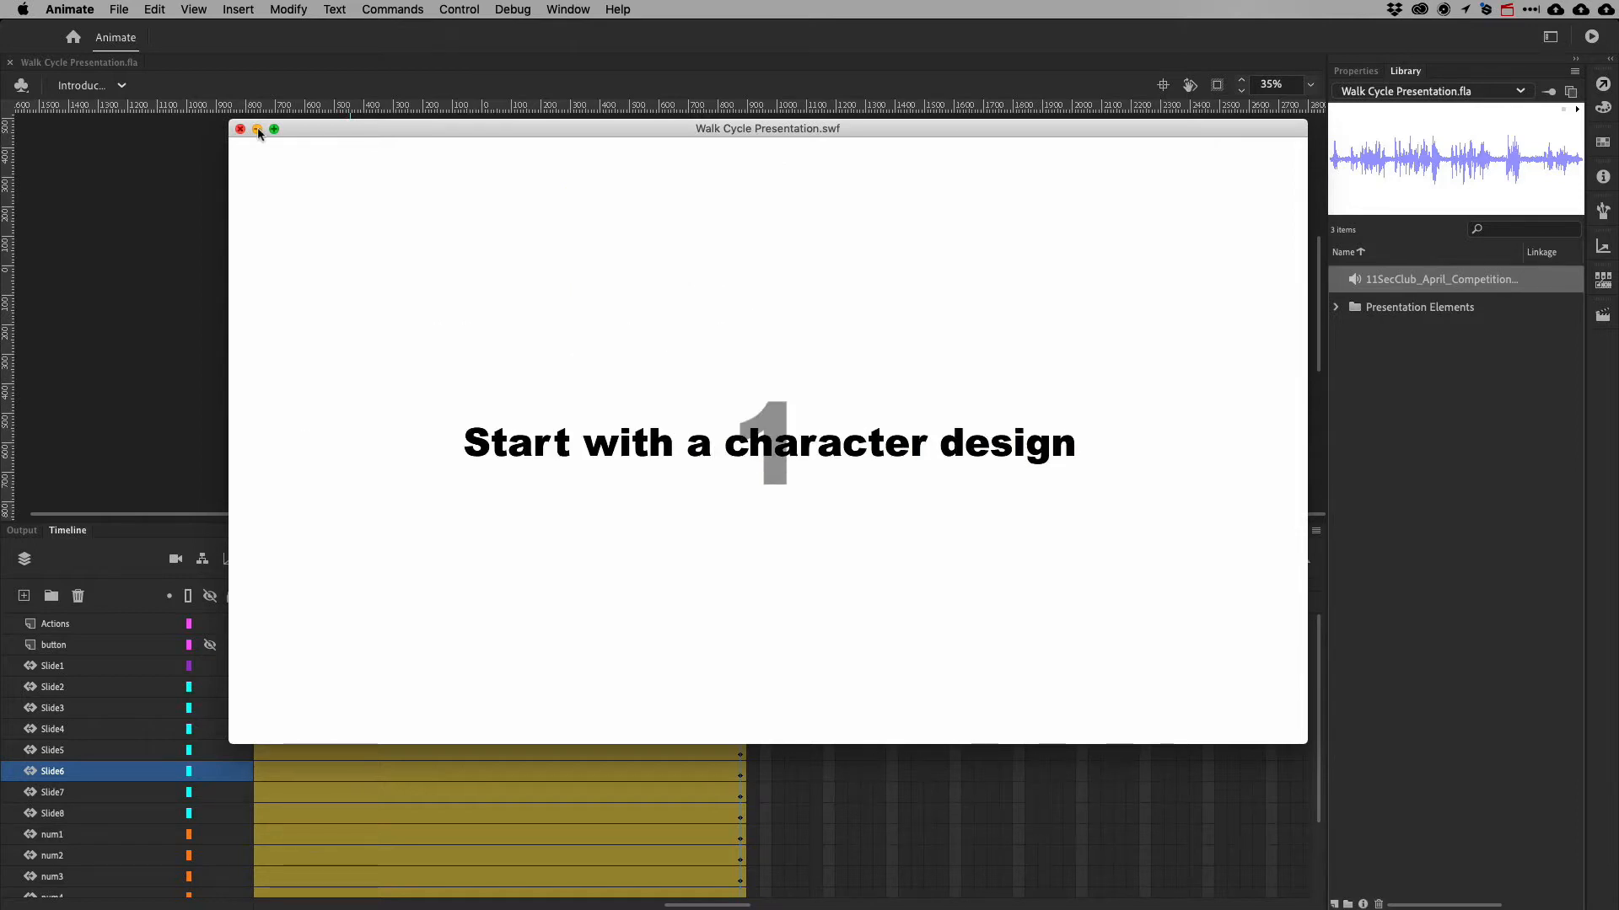
Close the presentation preview and open the empty Scene 2 for editing
key("super+w")
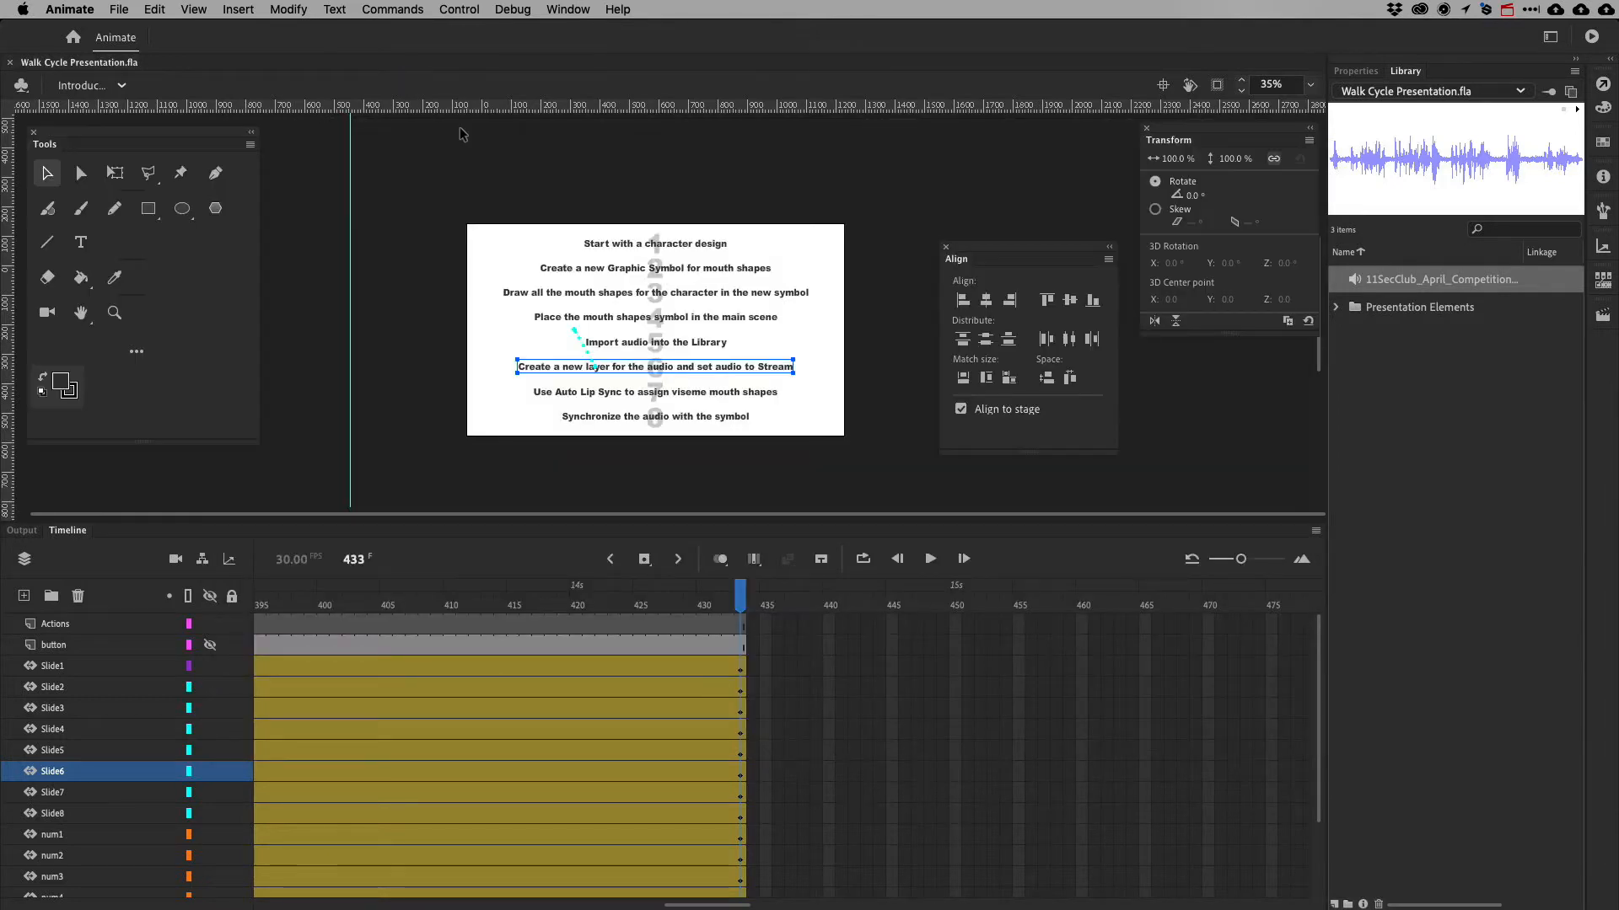
left_click(1603, 315)
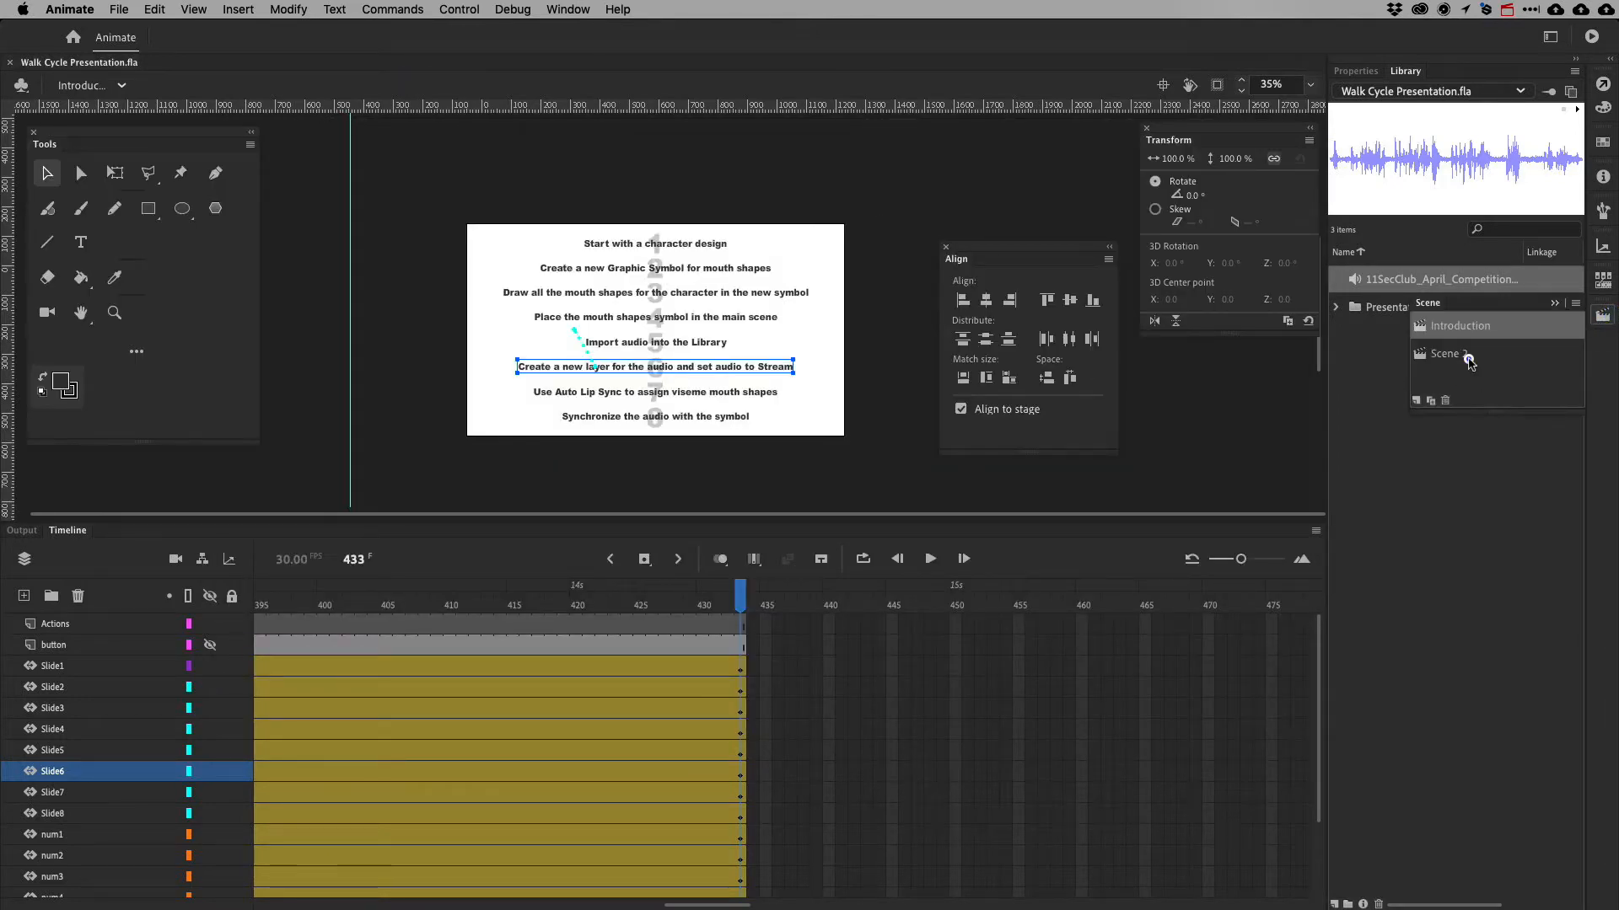
left_click(1467, 355)
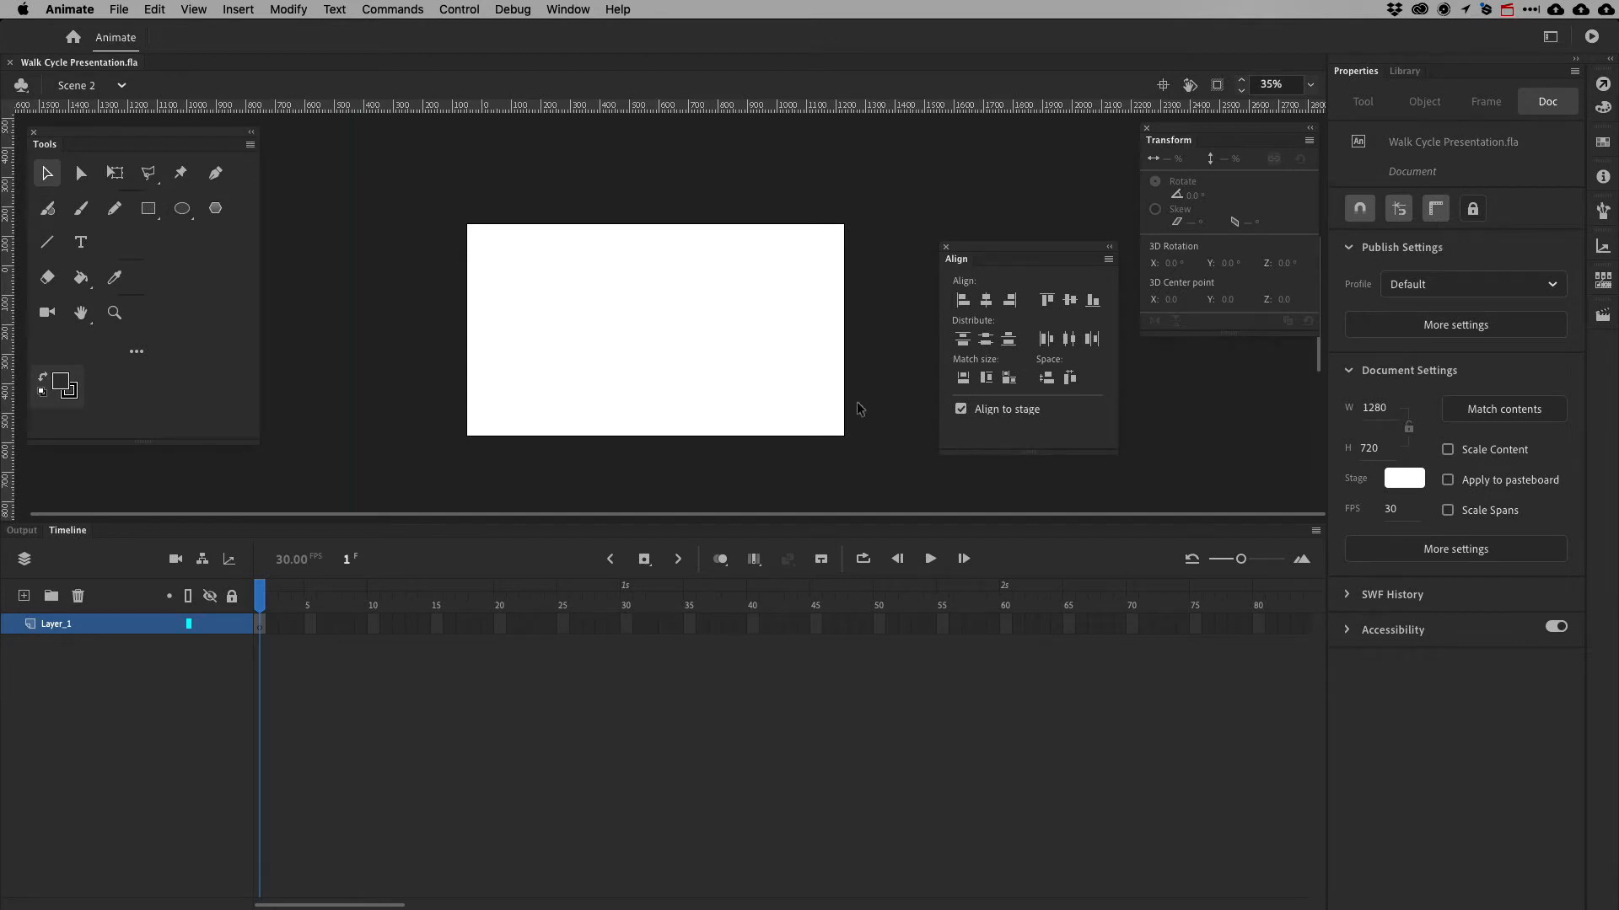
Draw a tall tan oval without a stroke in the middle of the stage, about 217 by 434 px
left_click(182, 209)
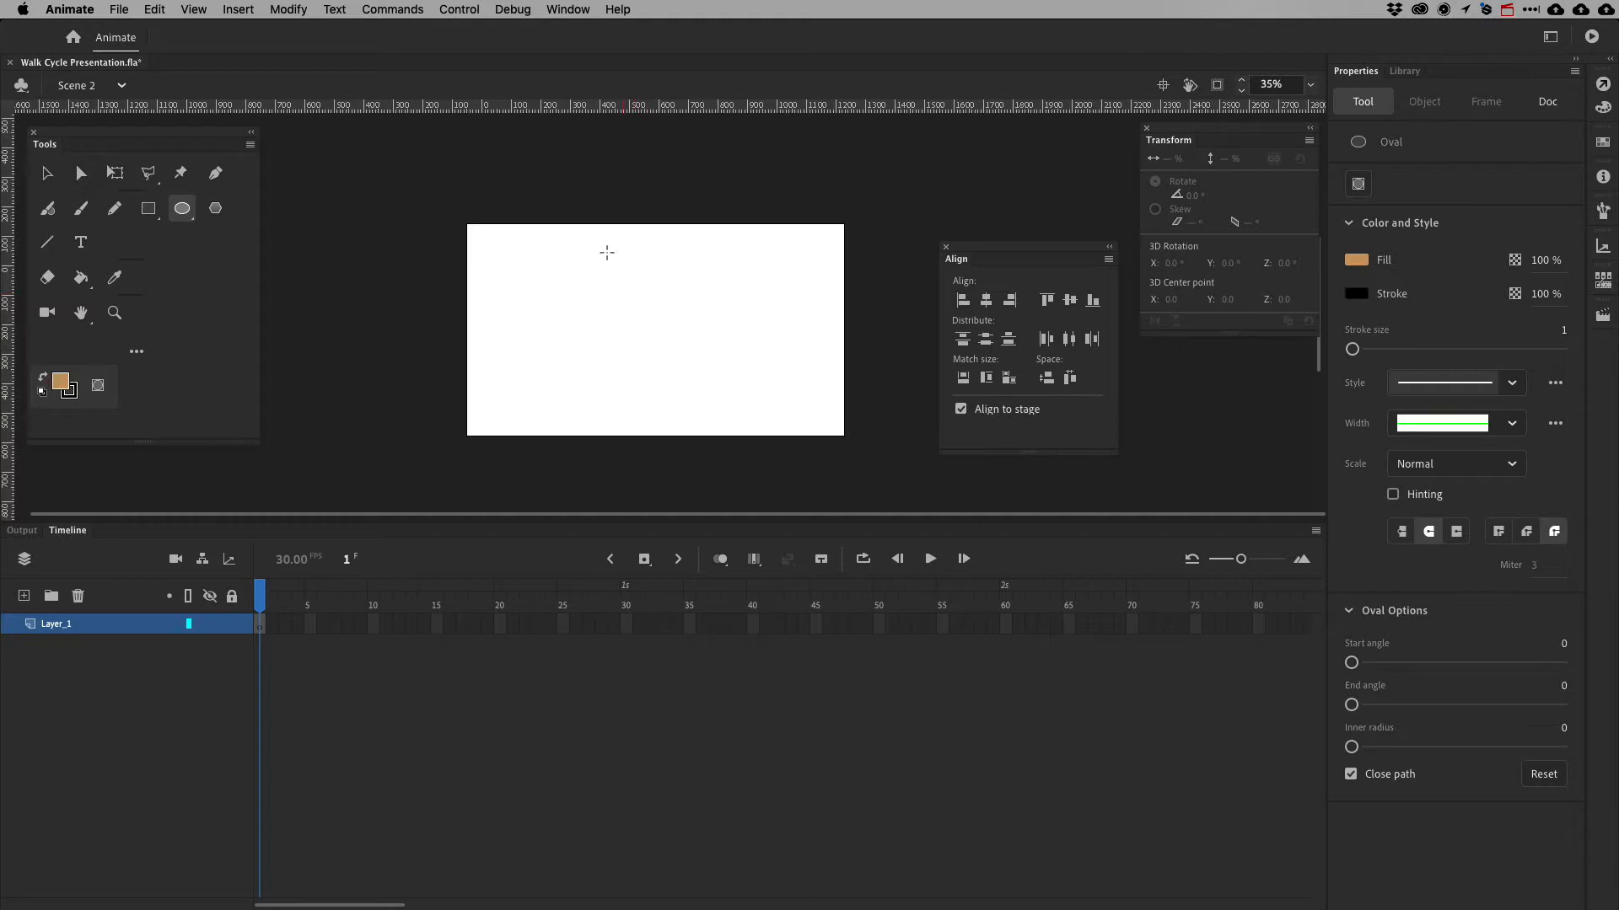
left_click_drag(618, 253, 711, 402)
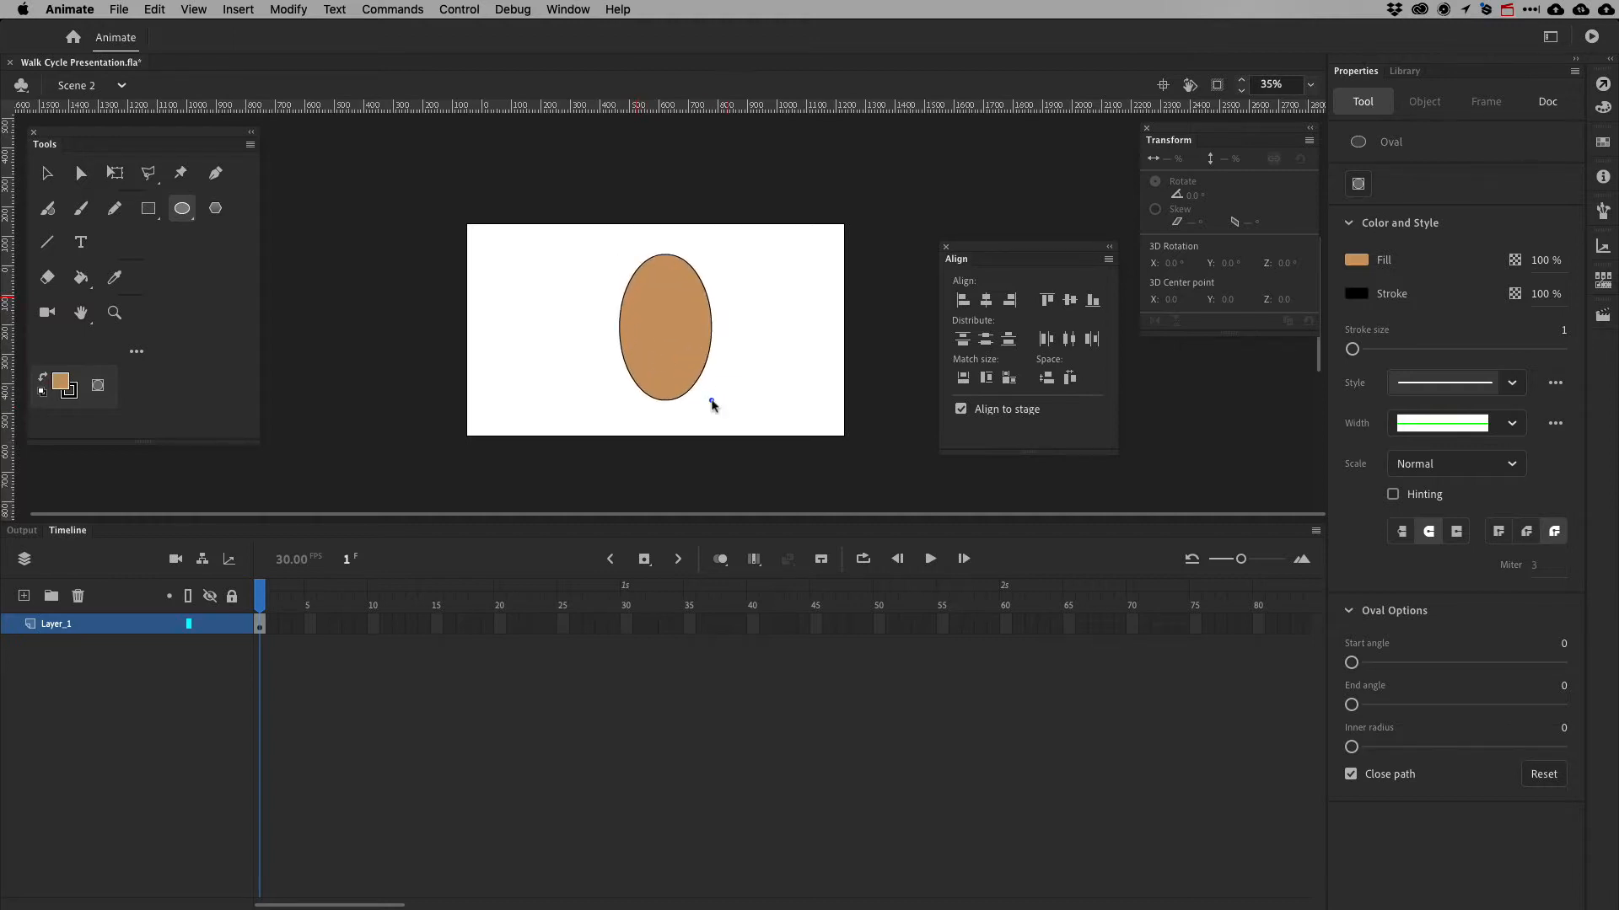
key("super+z")
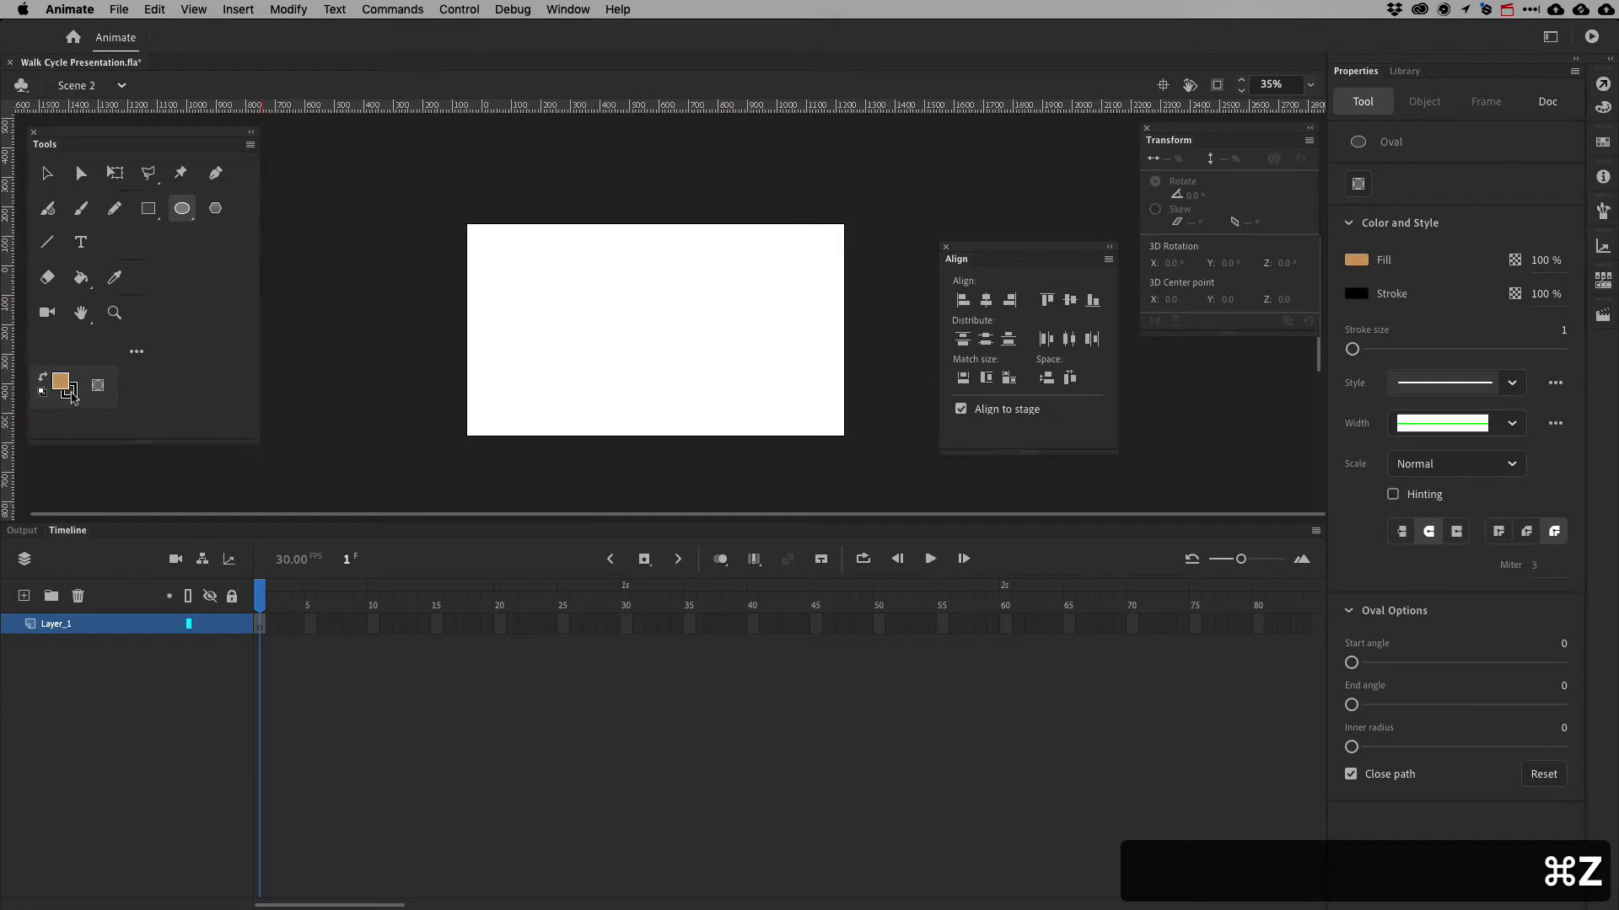
left_click(72, 396)
left_click(345, 419)
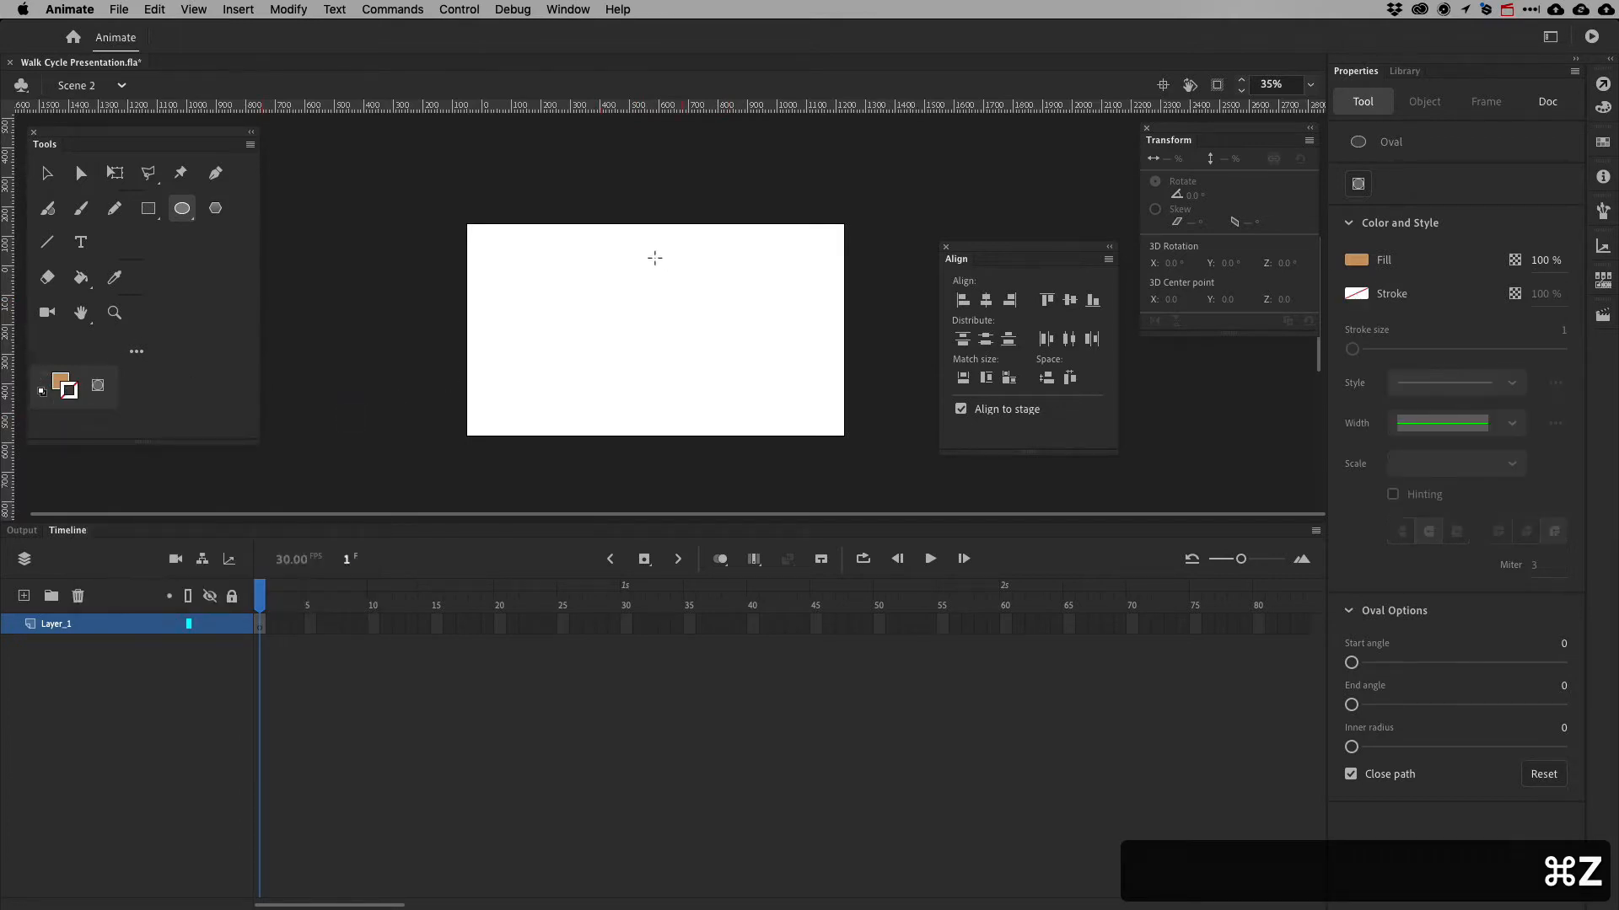
left_click_drag(634, 254, 702, 388)
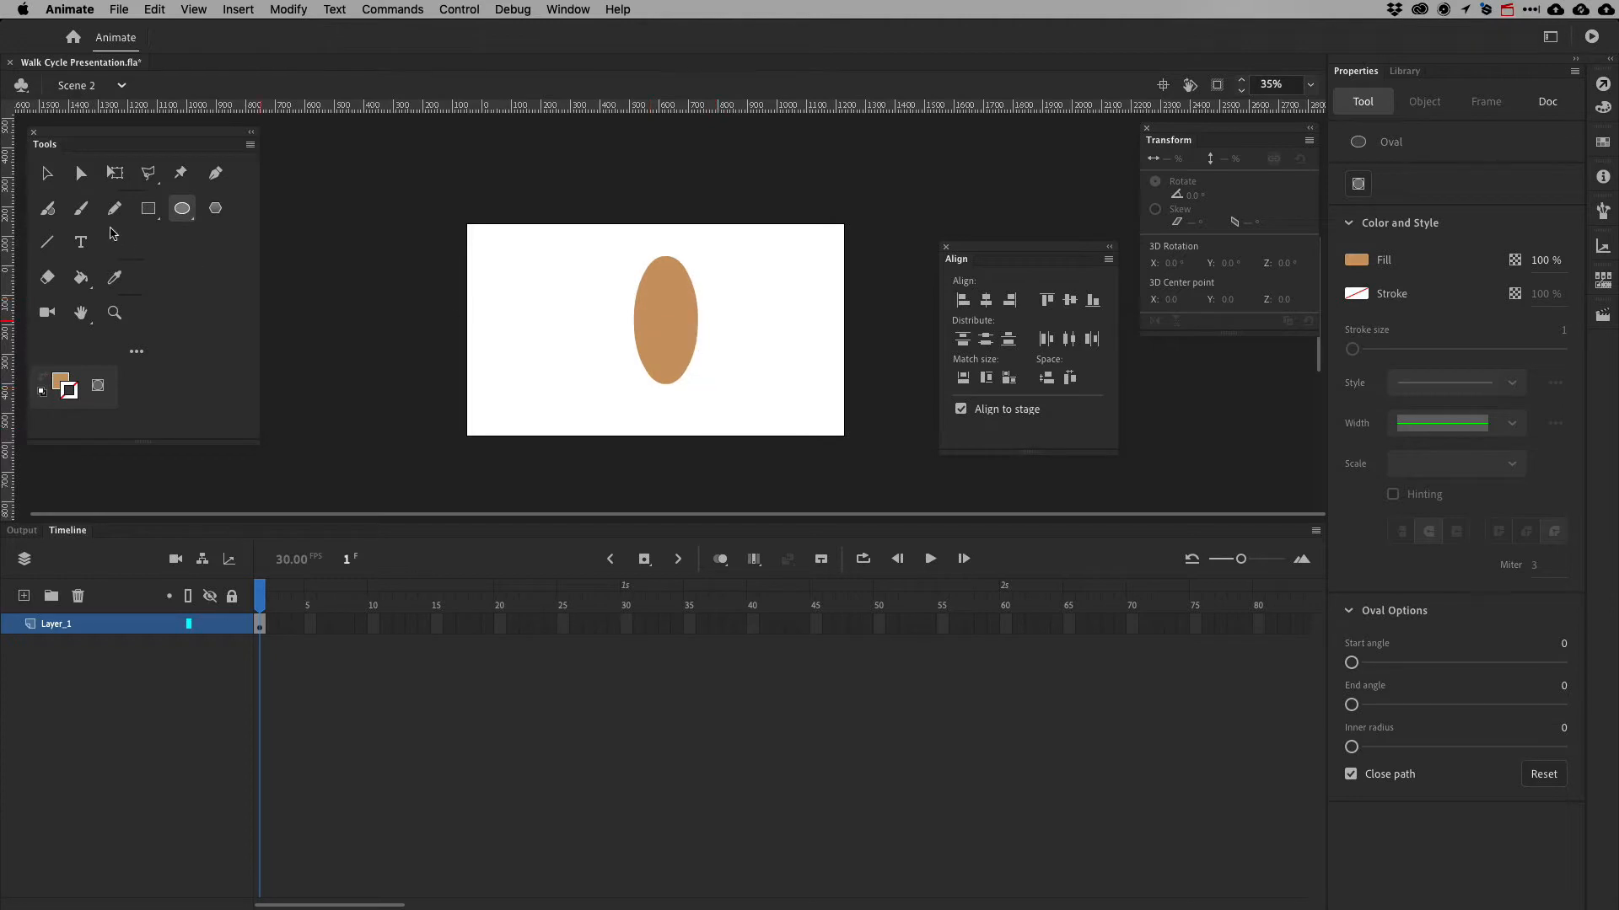
Move the tan oval toward the stage's left side, to about X 246 and Y 111
key("v")
left_click_drag(621, 268, 590, 213)
left_click(47, 173)
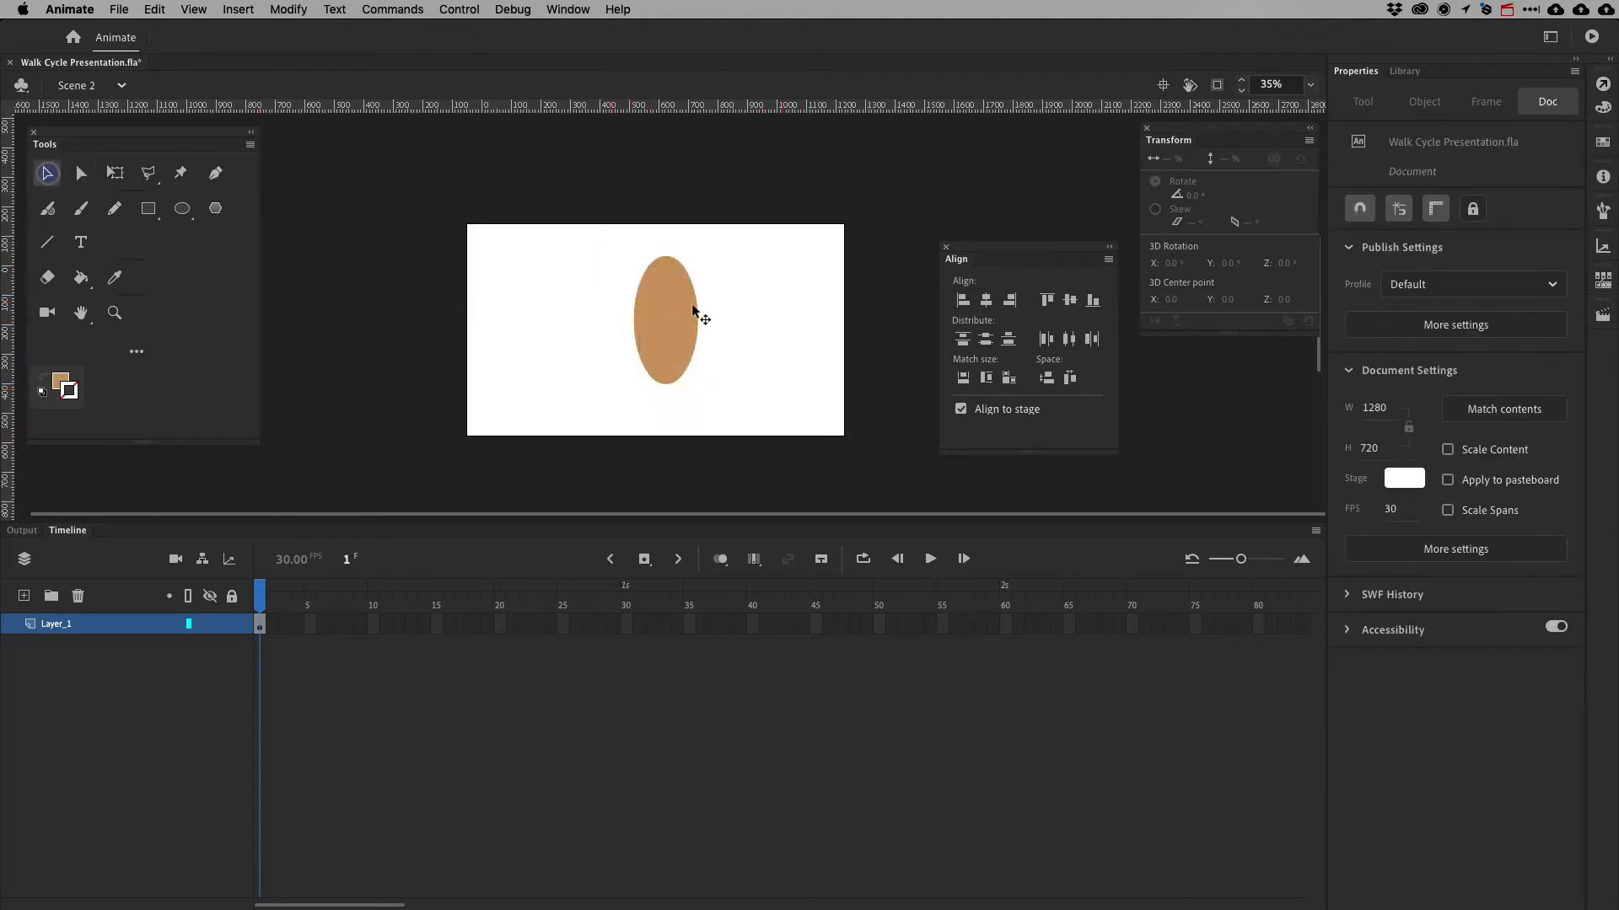
left_click_drag(695, 316, 597, 306)
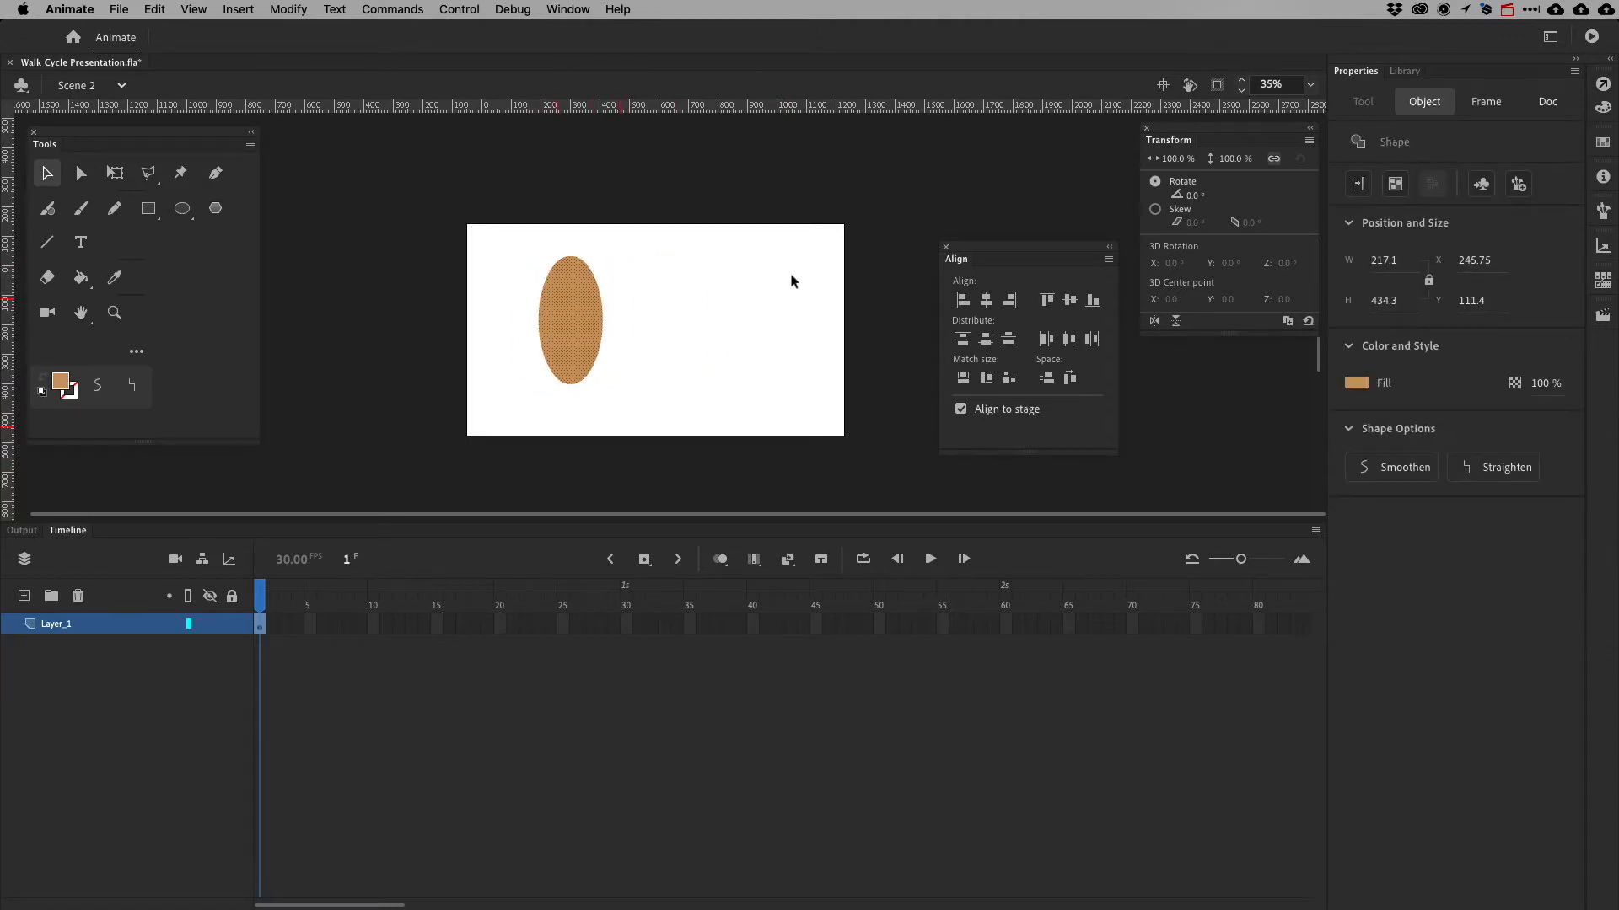
Widen the middle of the oval by nudging its left and right side anchor points outward with the Subselection tool
key("super+equal")
key("super+equal")
key("super+minus")
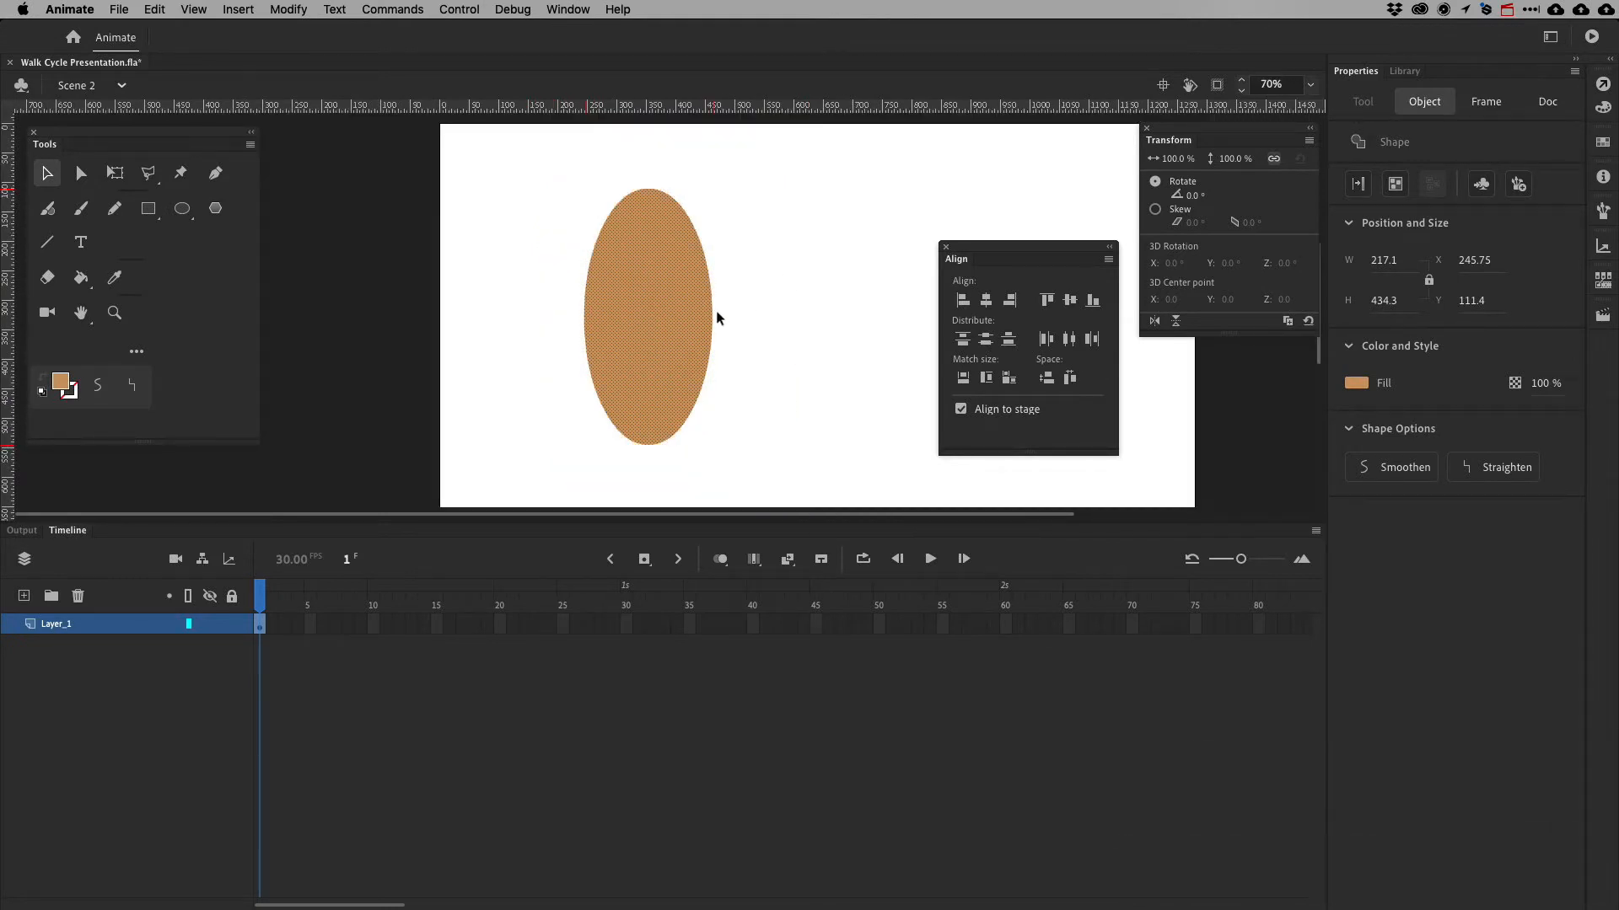
left_click(81, 173)
left_click_drag(693, 469, 594, 409)
left_click_drag(725, 394, 653, 421)
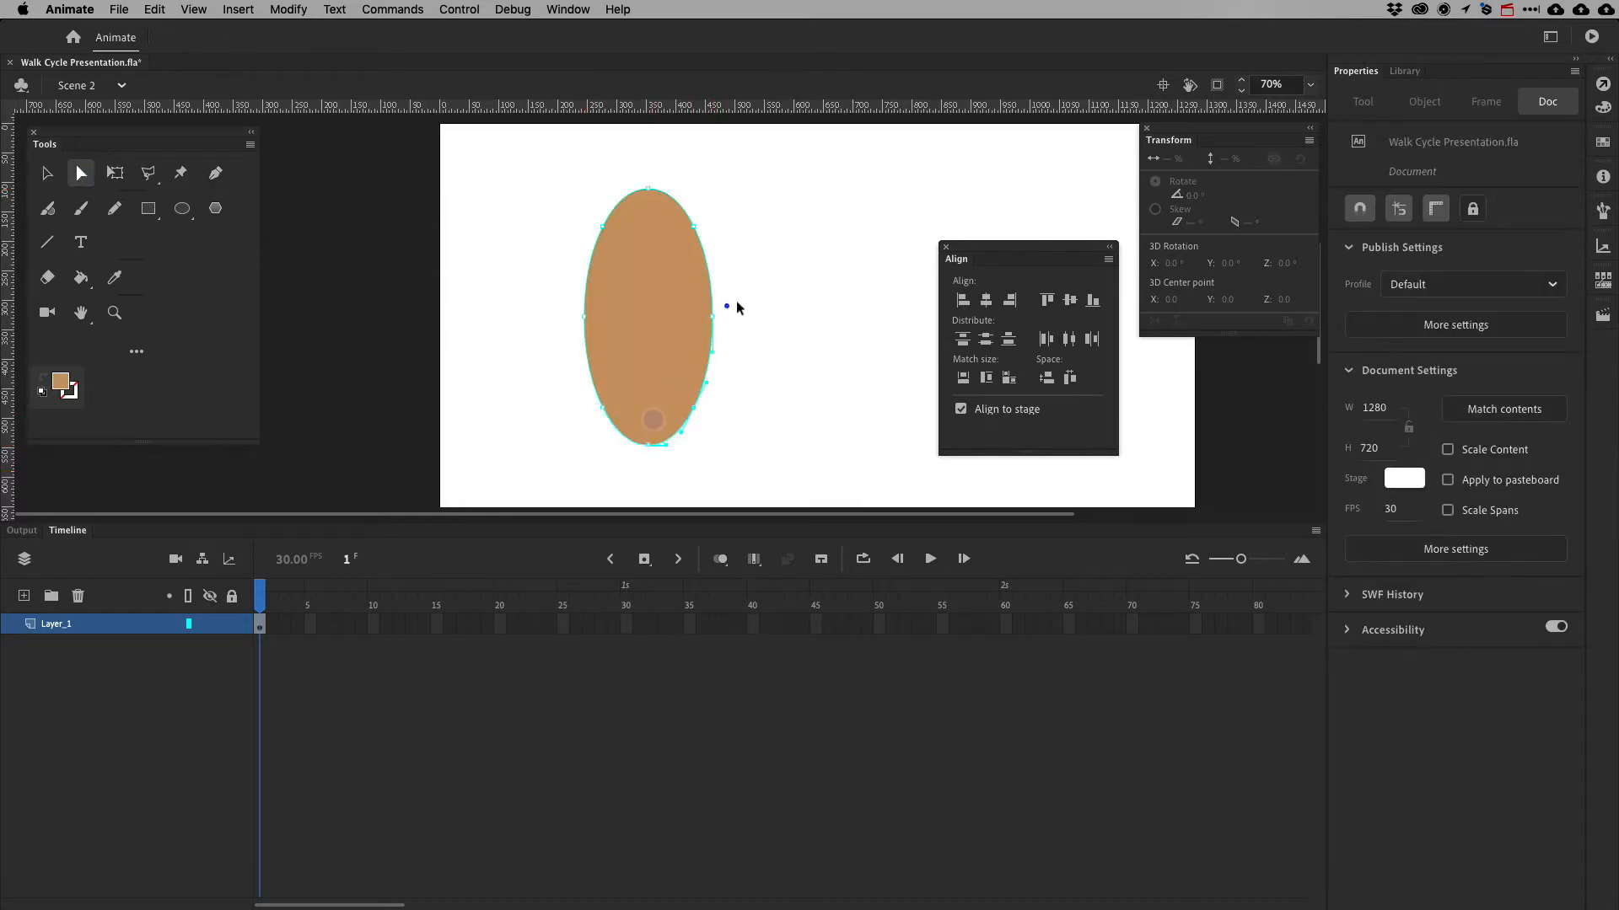
left_click_drag(749, 298, 548, 329)
key("shift+Right")
key("shift+Right")
key("shift+Left")
key("shift+Left")
Nudge the upper-left and upper-right anchor points of the head shape outward to broaden the forehead
scroll(655, 202, "up", 2)
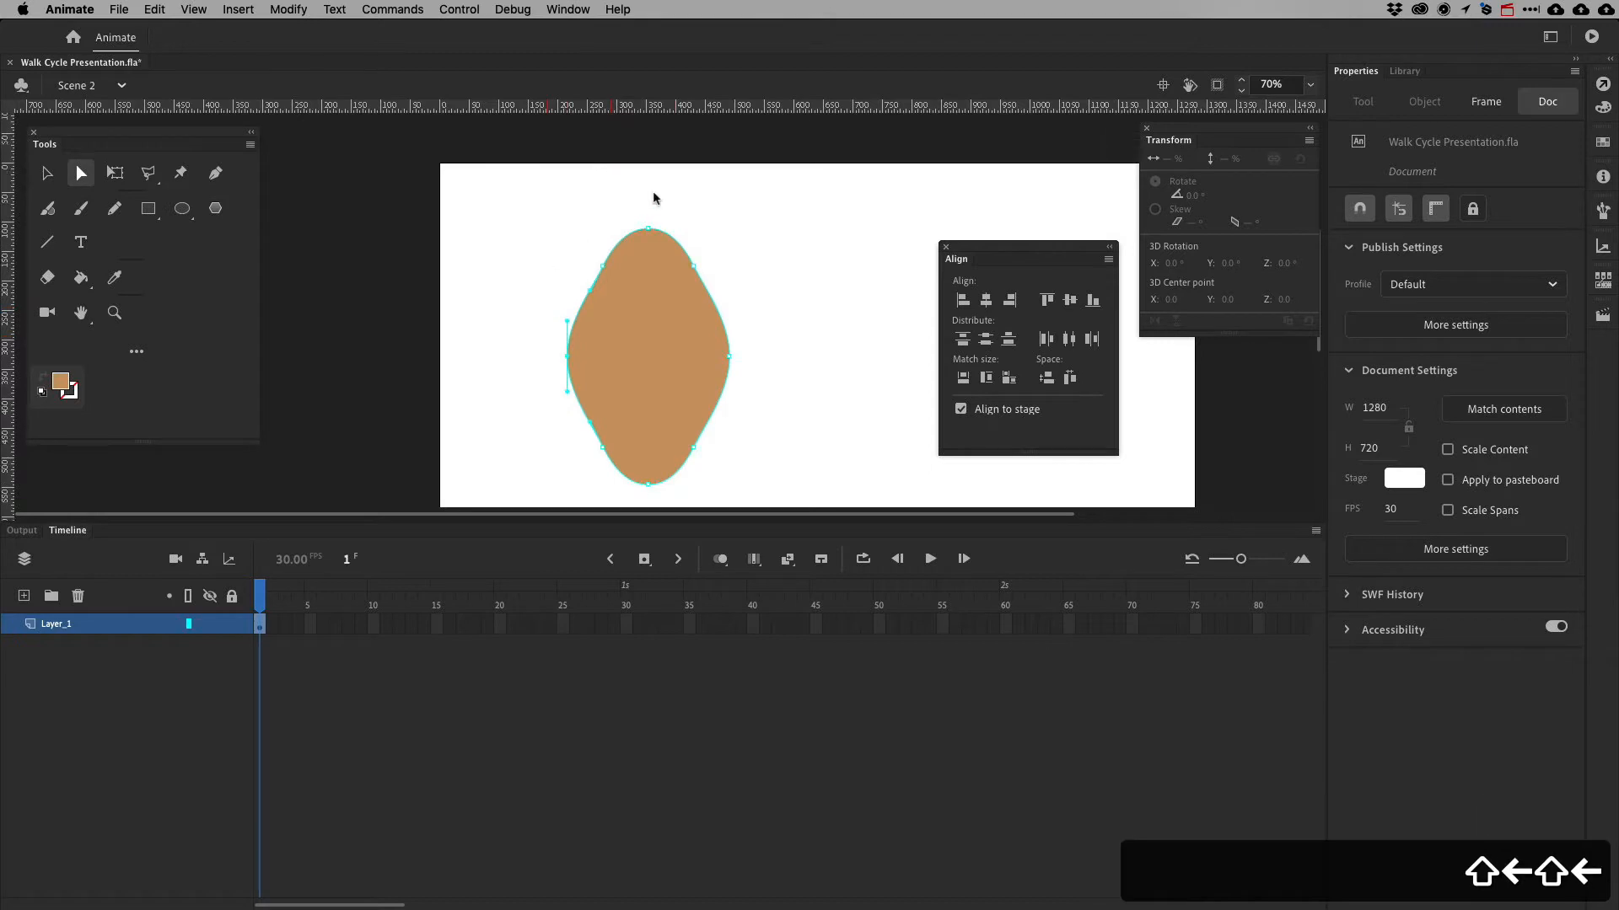
left_click_drag(578, 248, 618, 301)
key("shift+Left")
left_click_drag(730, 252, 650, 293)
key("shift+Right")
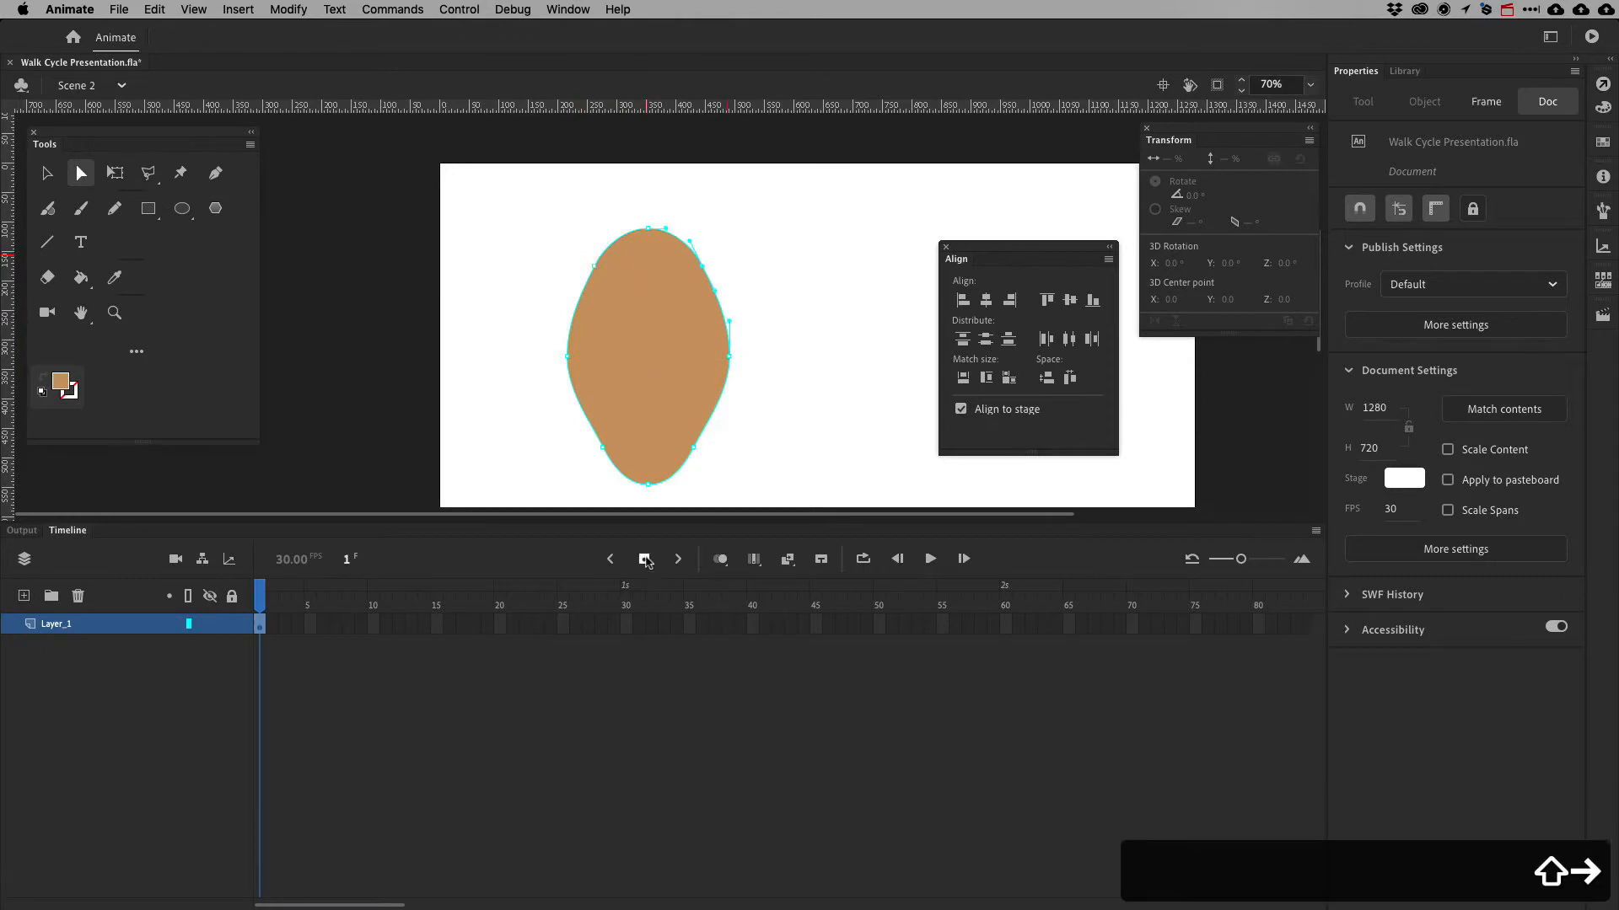
Shorten the chin by nudging the lower anchor points of the head shape upward
left_click_drag(716, 505, 554, 412)
key("shift+Up")
key("shift+Up")
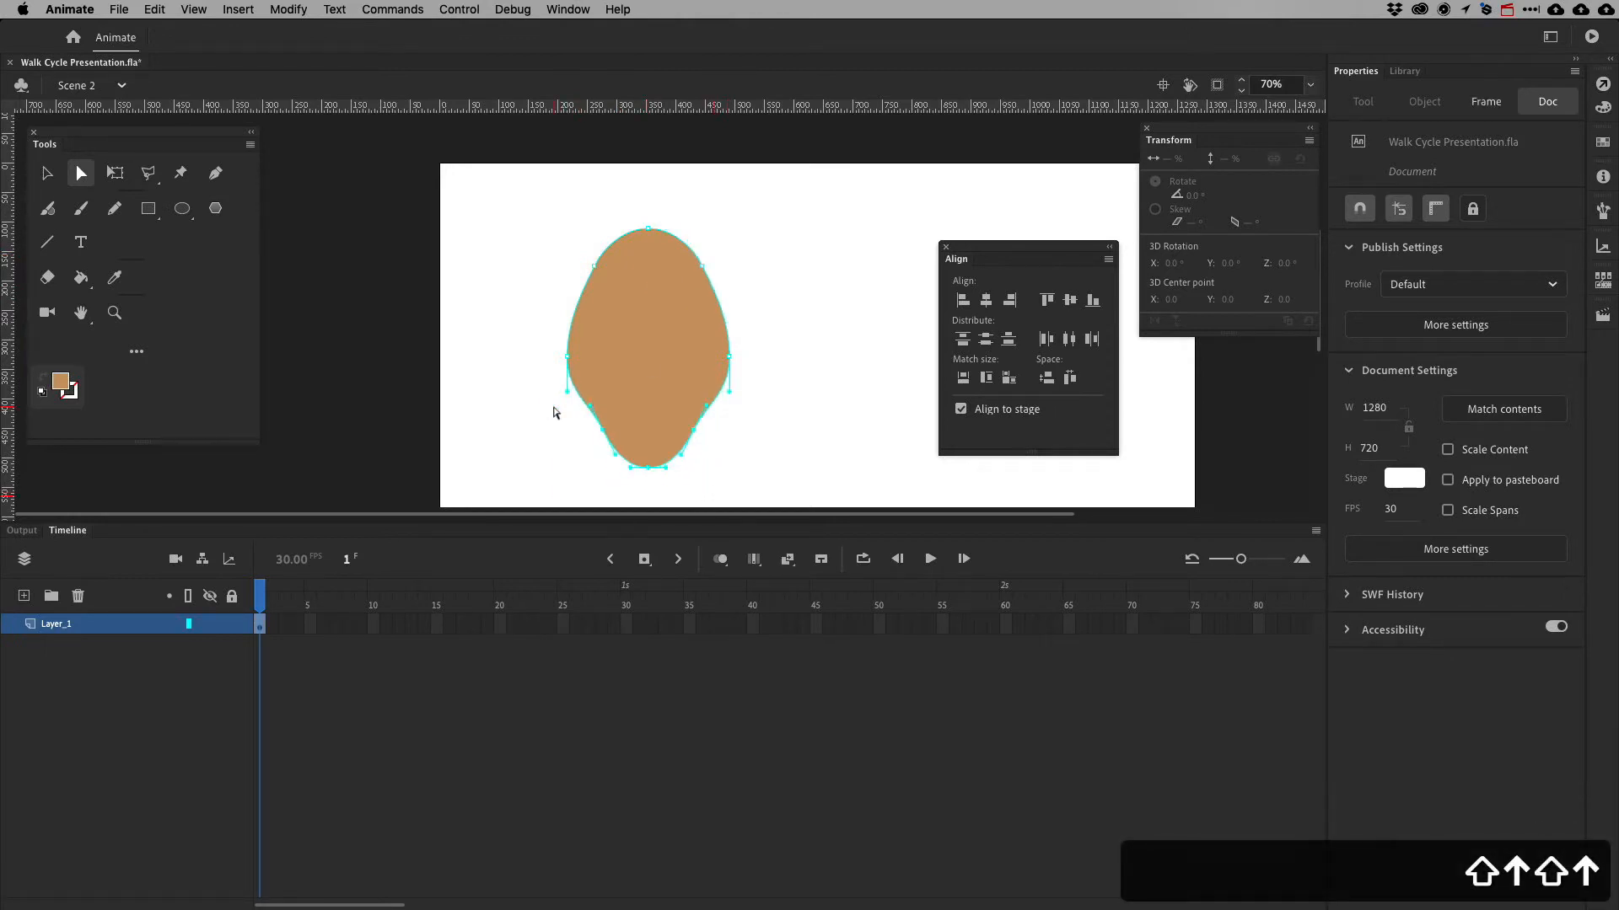
left_click_drag(715, 501, 581, 431)
key("shift+Up")
key("shift+Up")
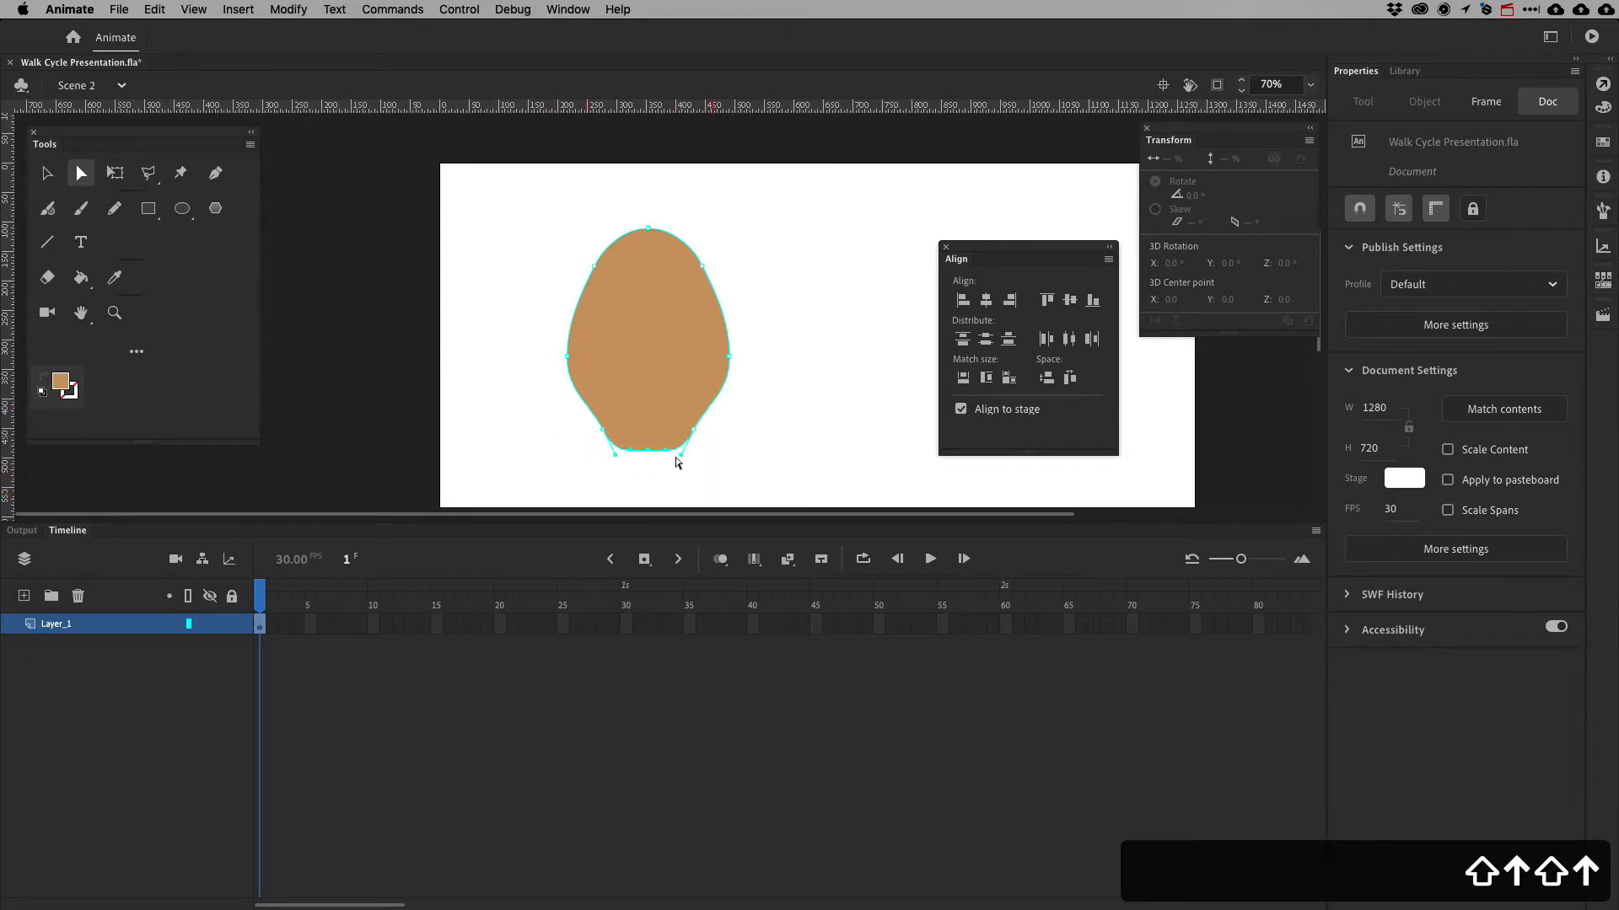
left_click_drag(681, 456, 616, 445)
left_click(766, 417)
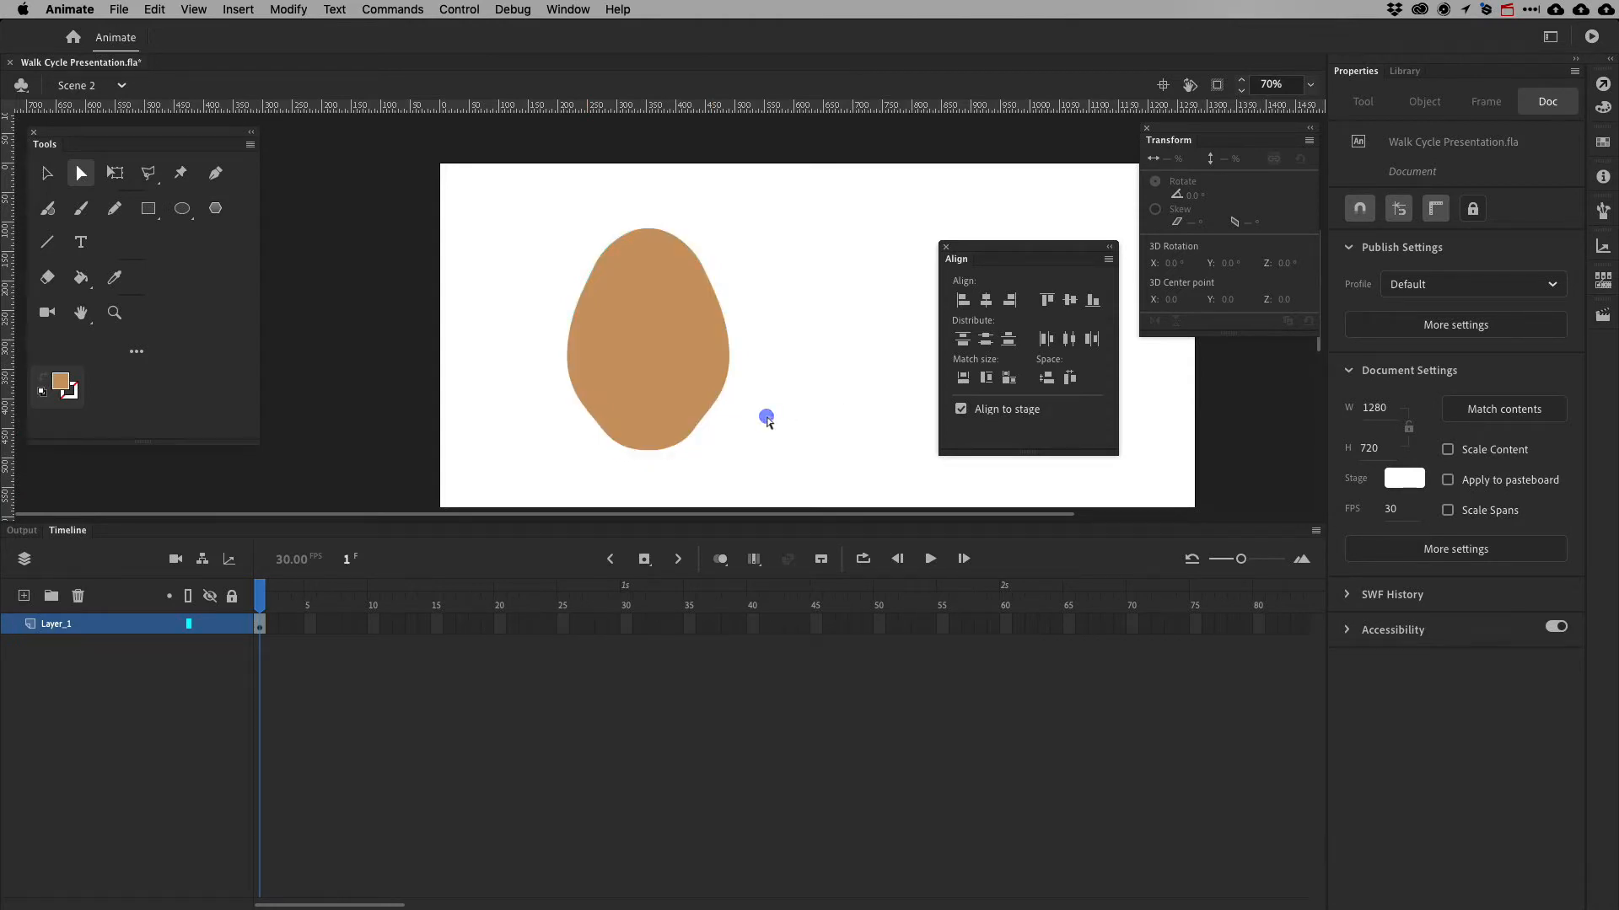
Raise the left and right side anchor points of the head shape slightly
left_click_drag(772, 352, 477, 390)
key("shift+Up")
key("shift+Up")
key("shift+Down")
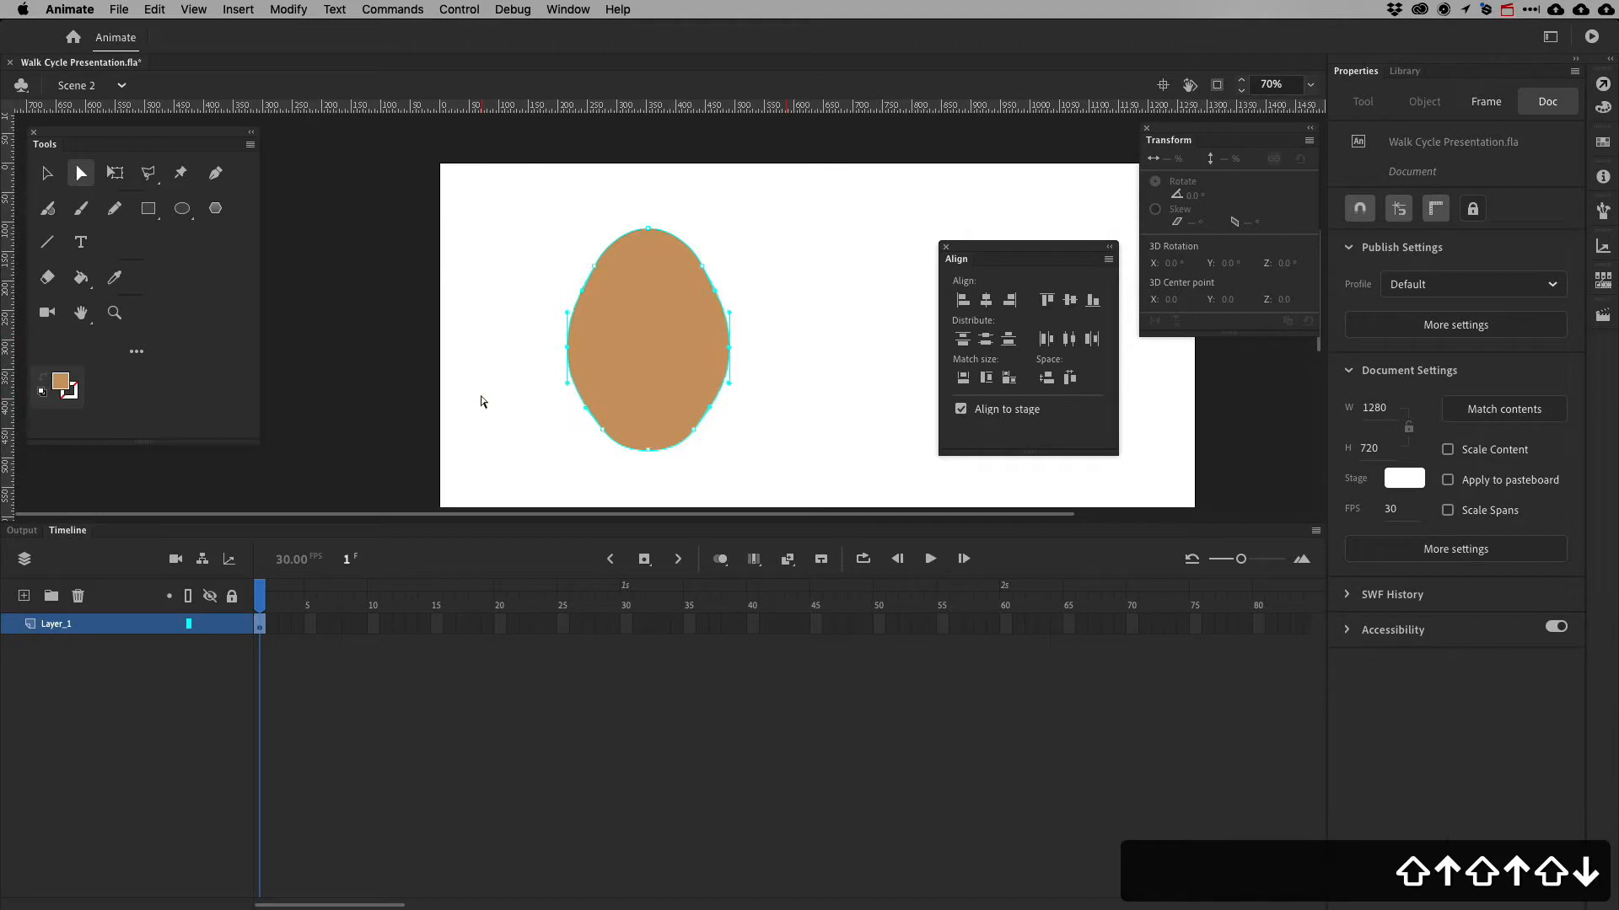
left_click(771, 262)
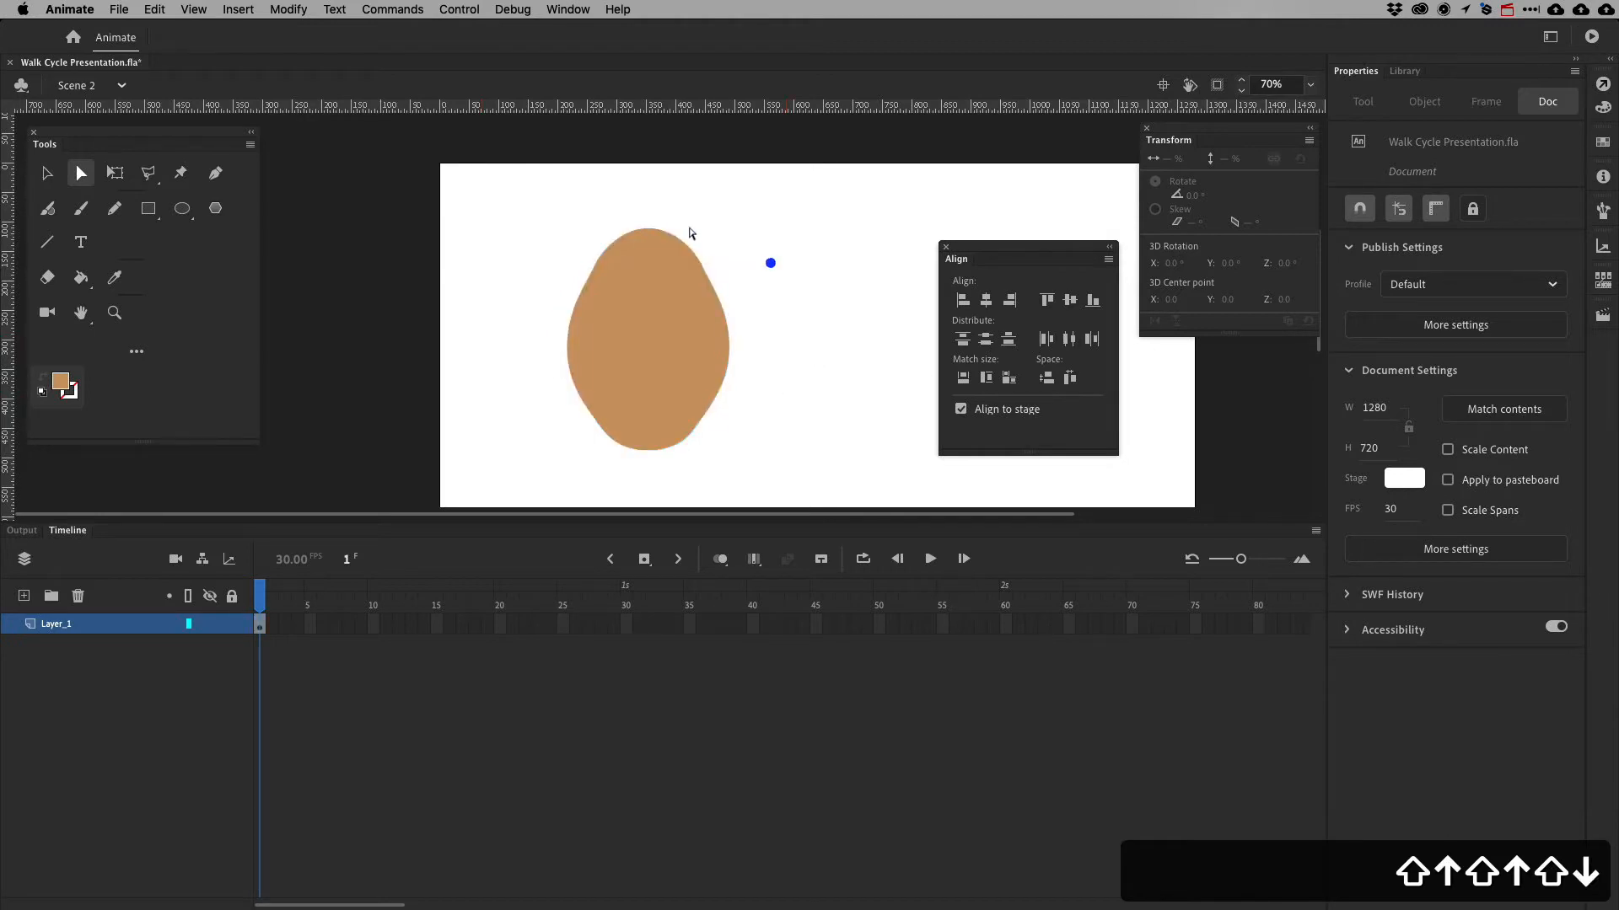
Adjust the two upper side anchor points of the head horizontally to give the forehead a fuller, symmetrical curve
left_click_drag(727, 250, 697, 277)
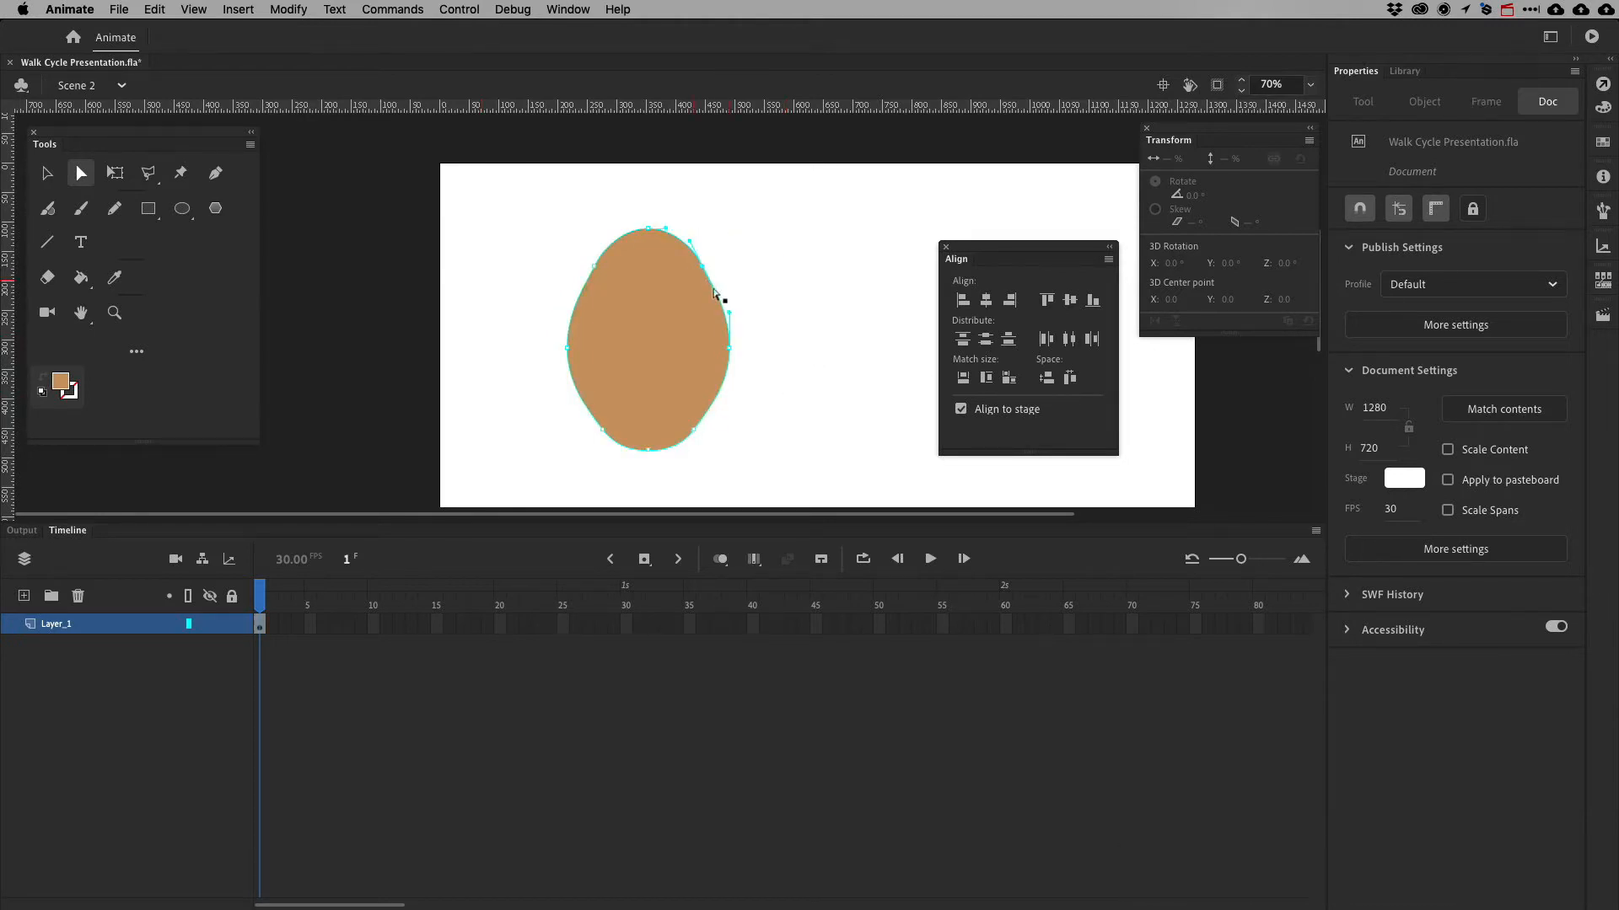
key("shift+Right")
key("shift+Right")
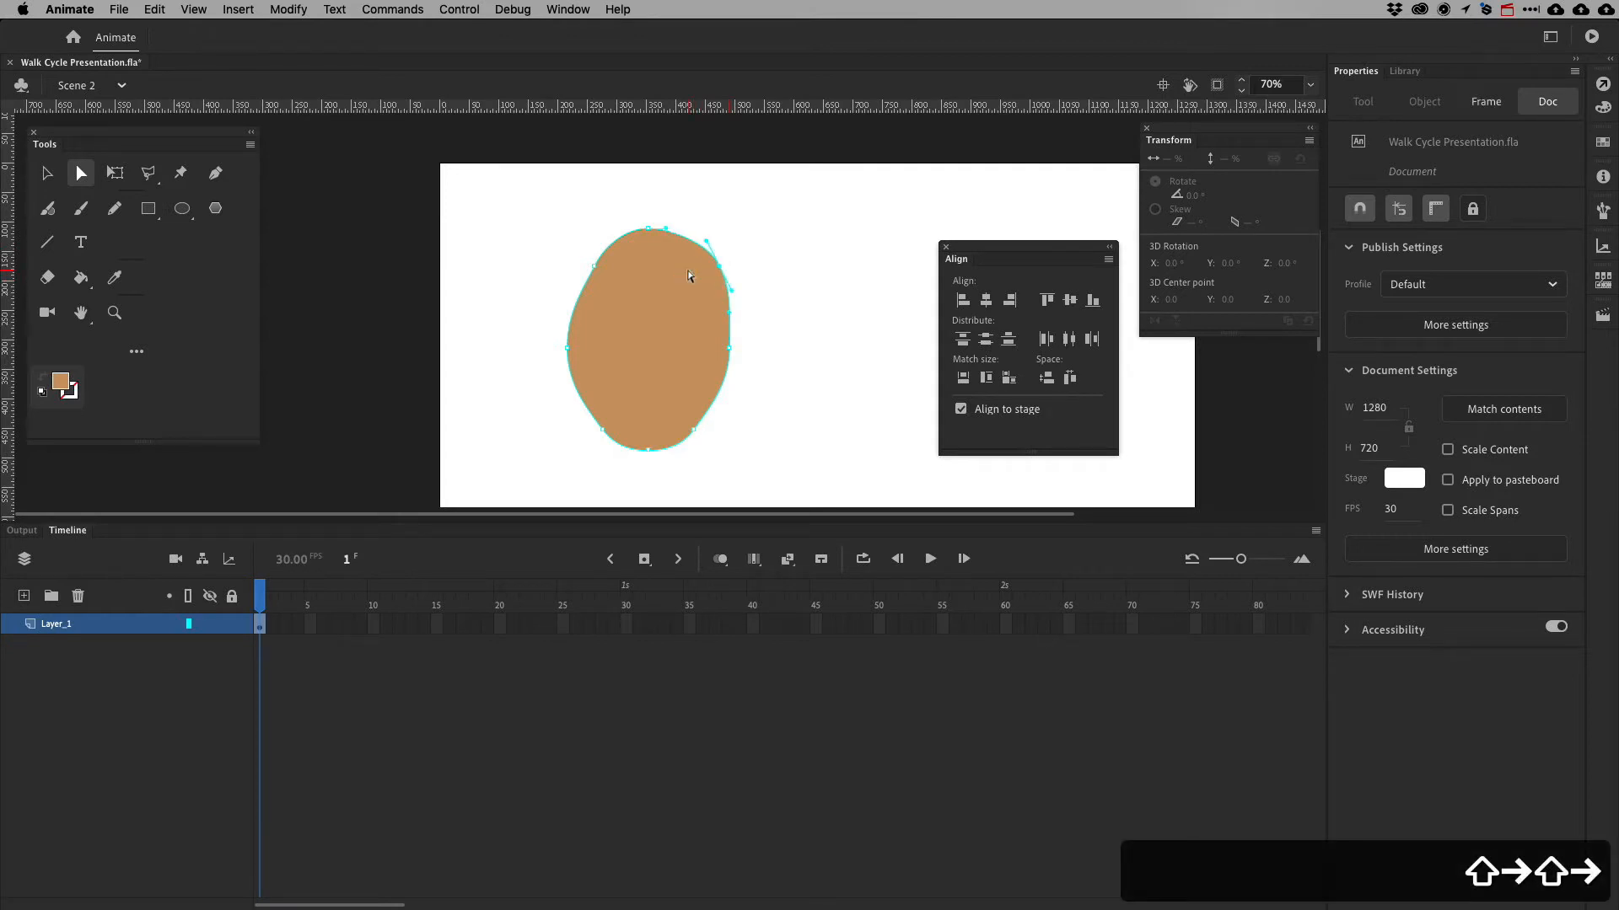
key("Left")
left_click_drag(555, 245, 608, 290)
key("shift+Left")
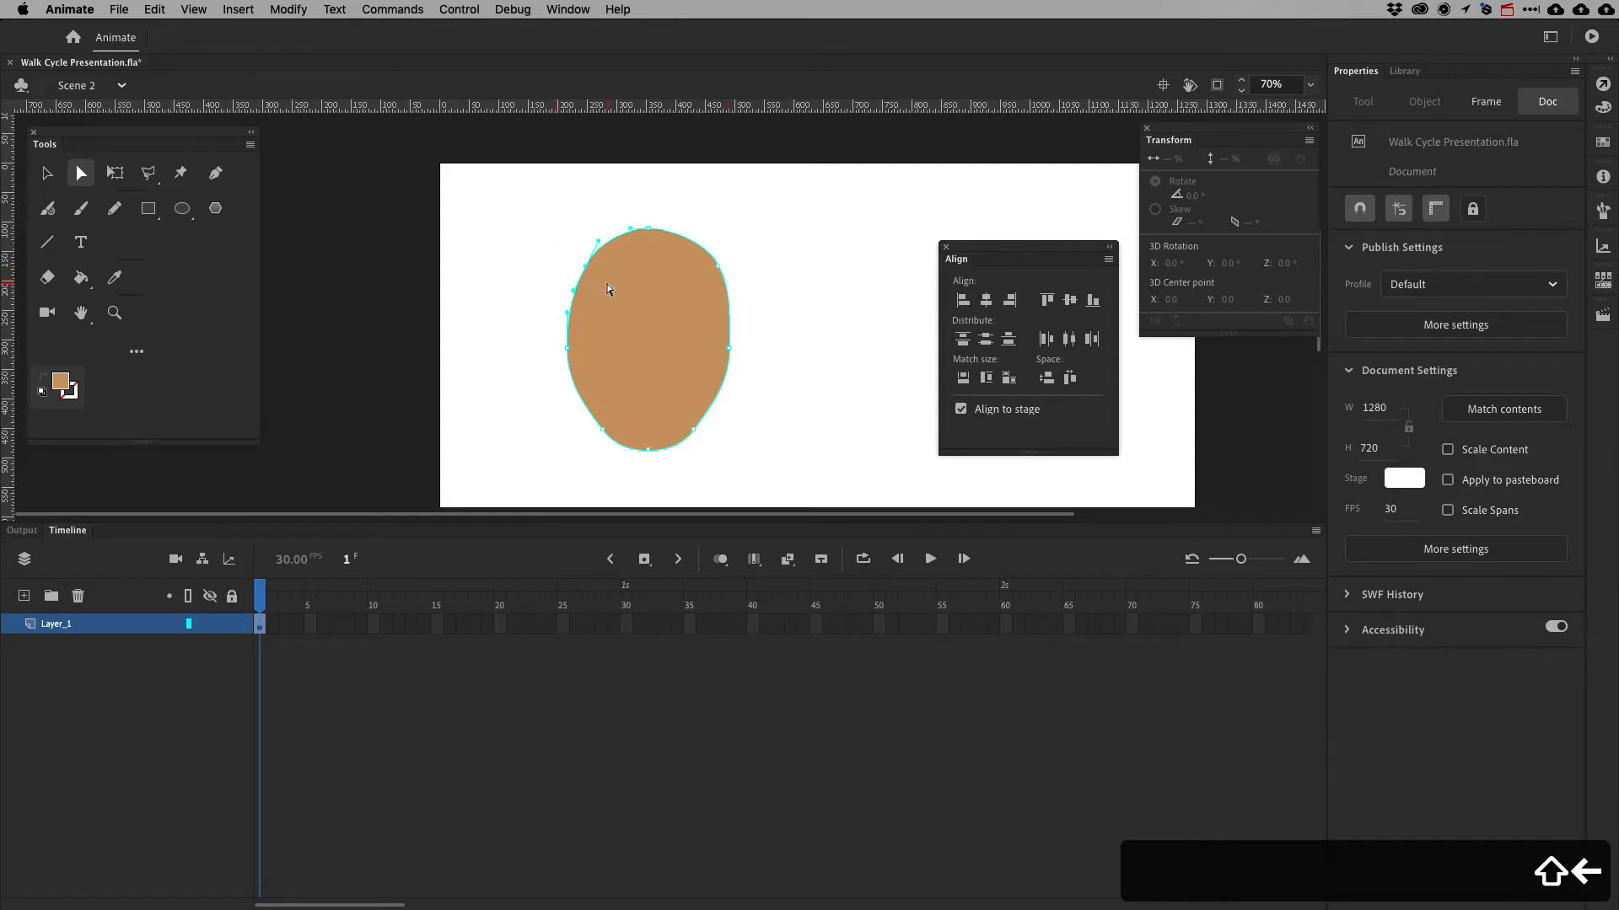
left_click_drag(751, 250, 689, 294)
key("shift+Left")
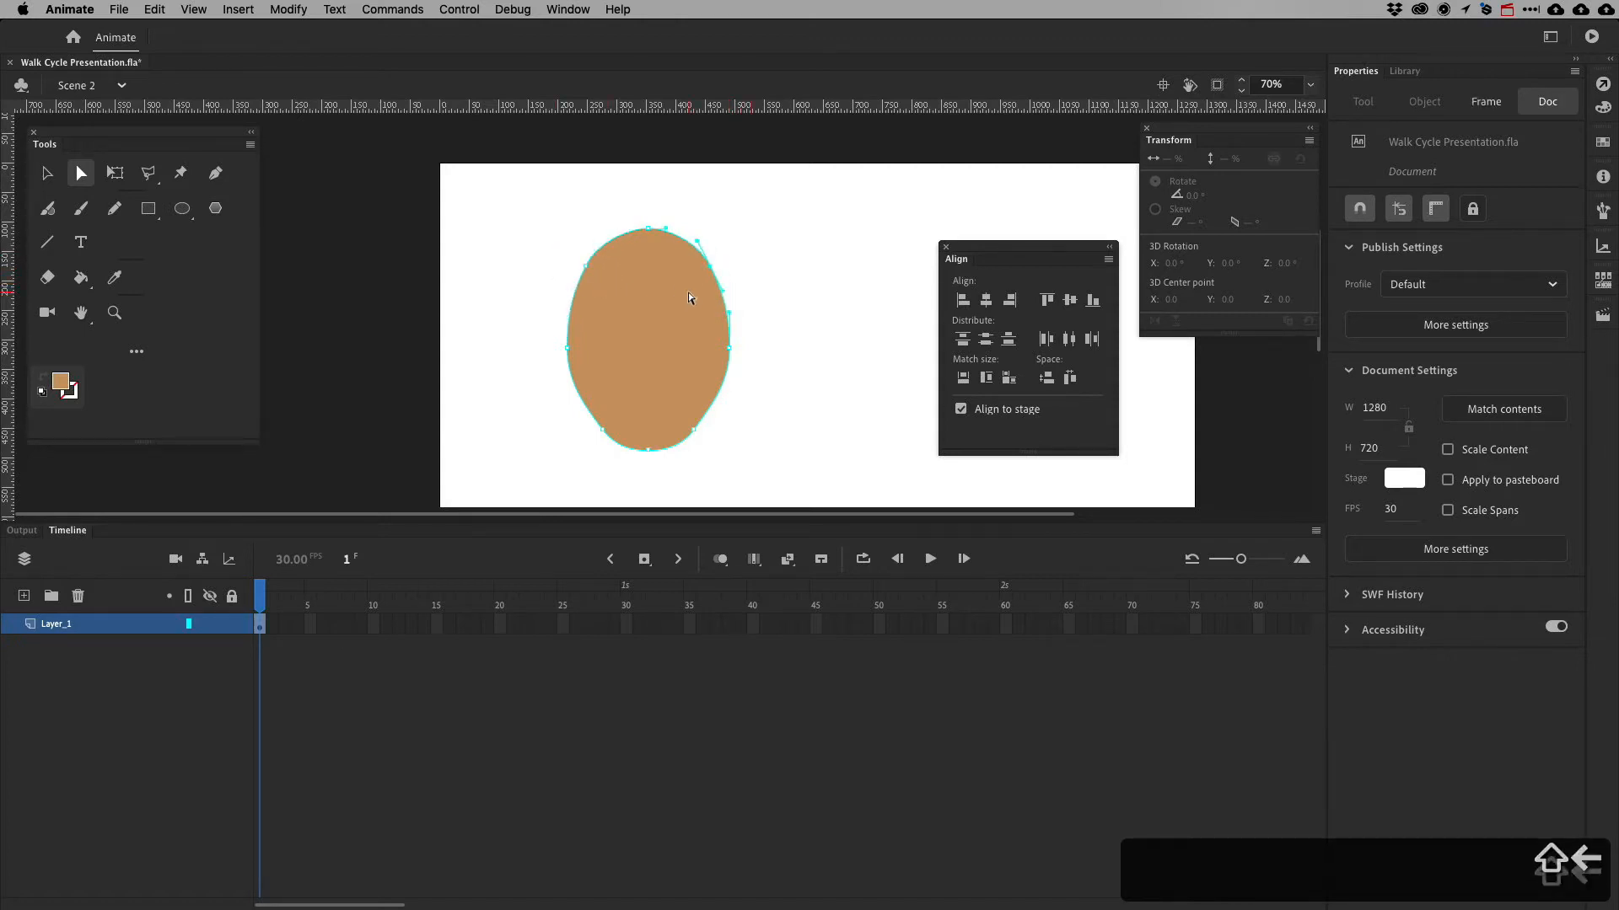
left_click(820, 304)
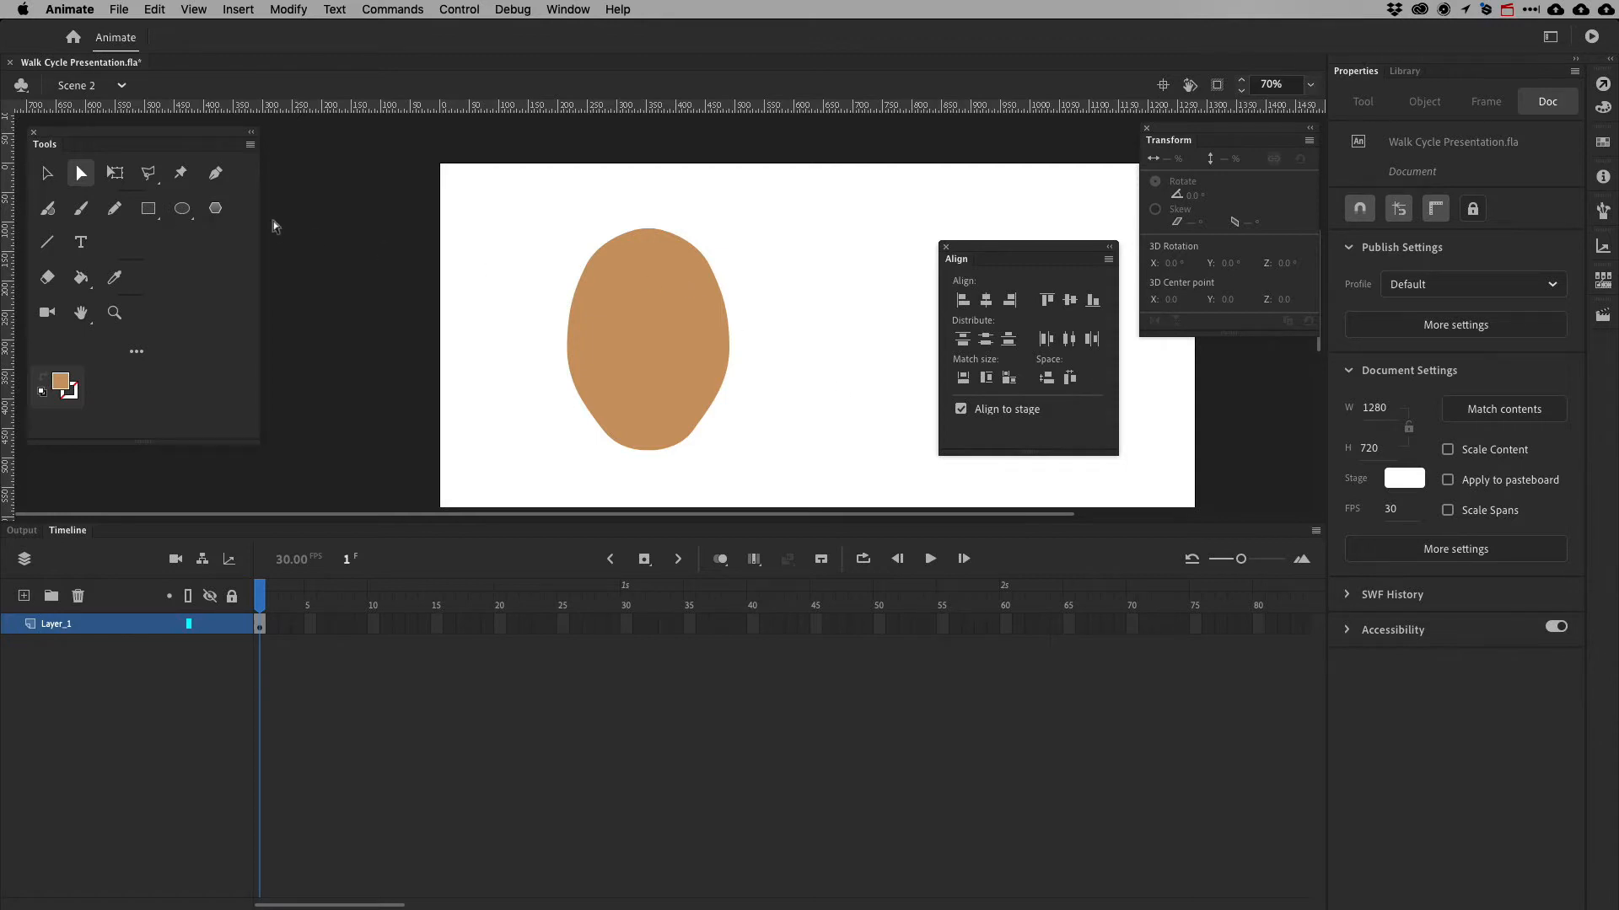
Rename the layer holding the head shape as face
double_click(57, 625)
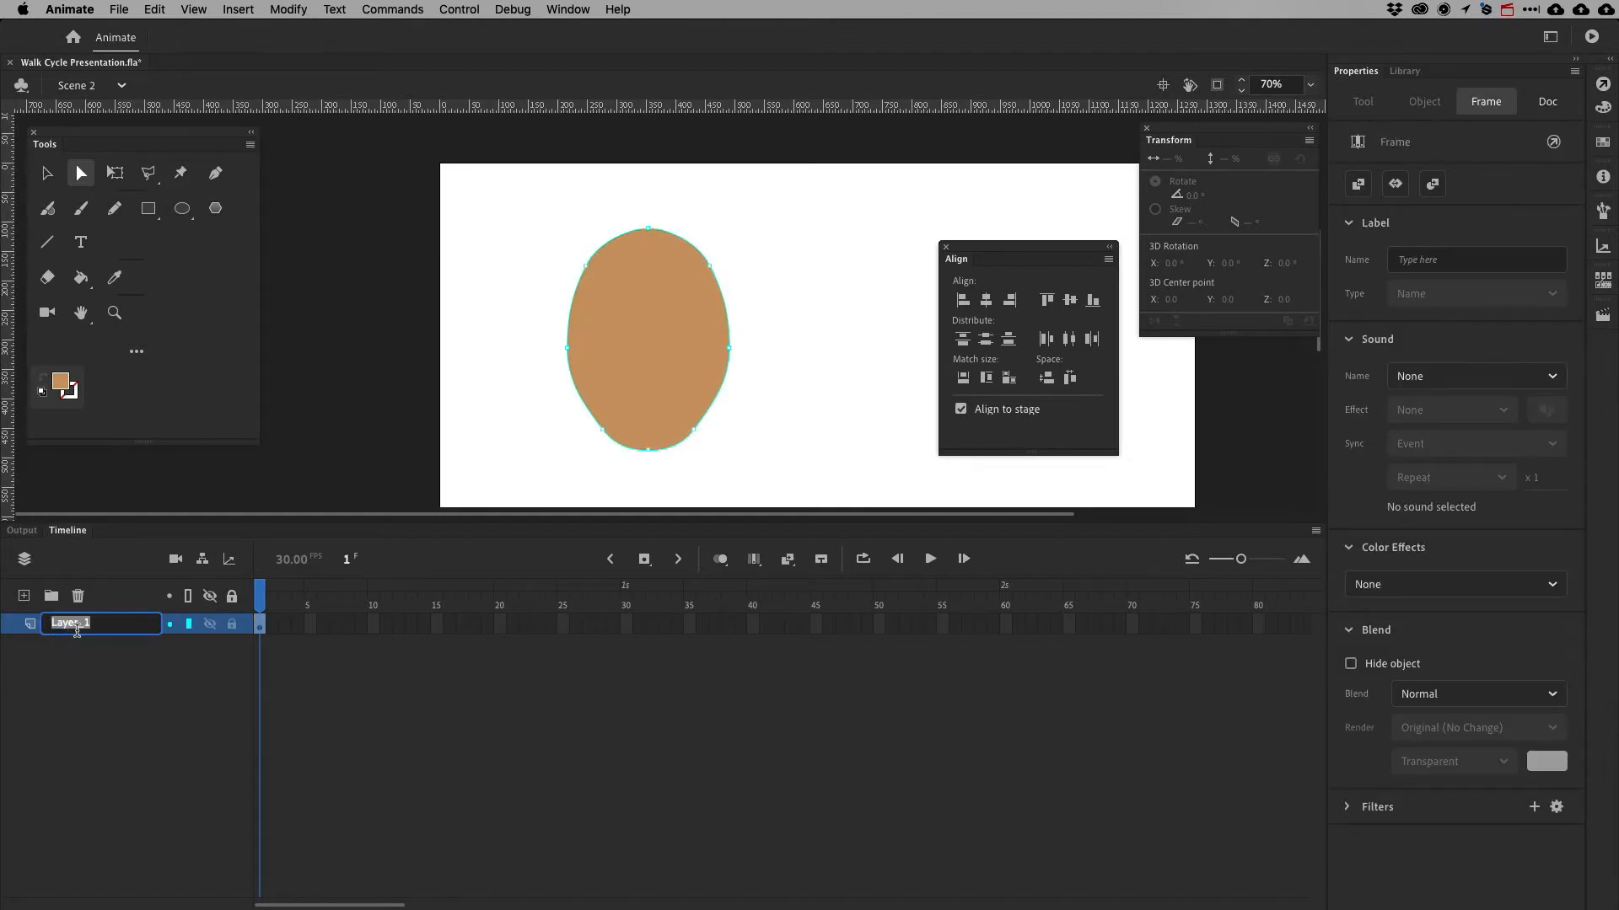
type("face")
key("Return")
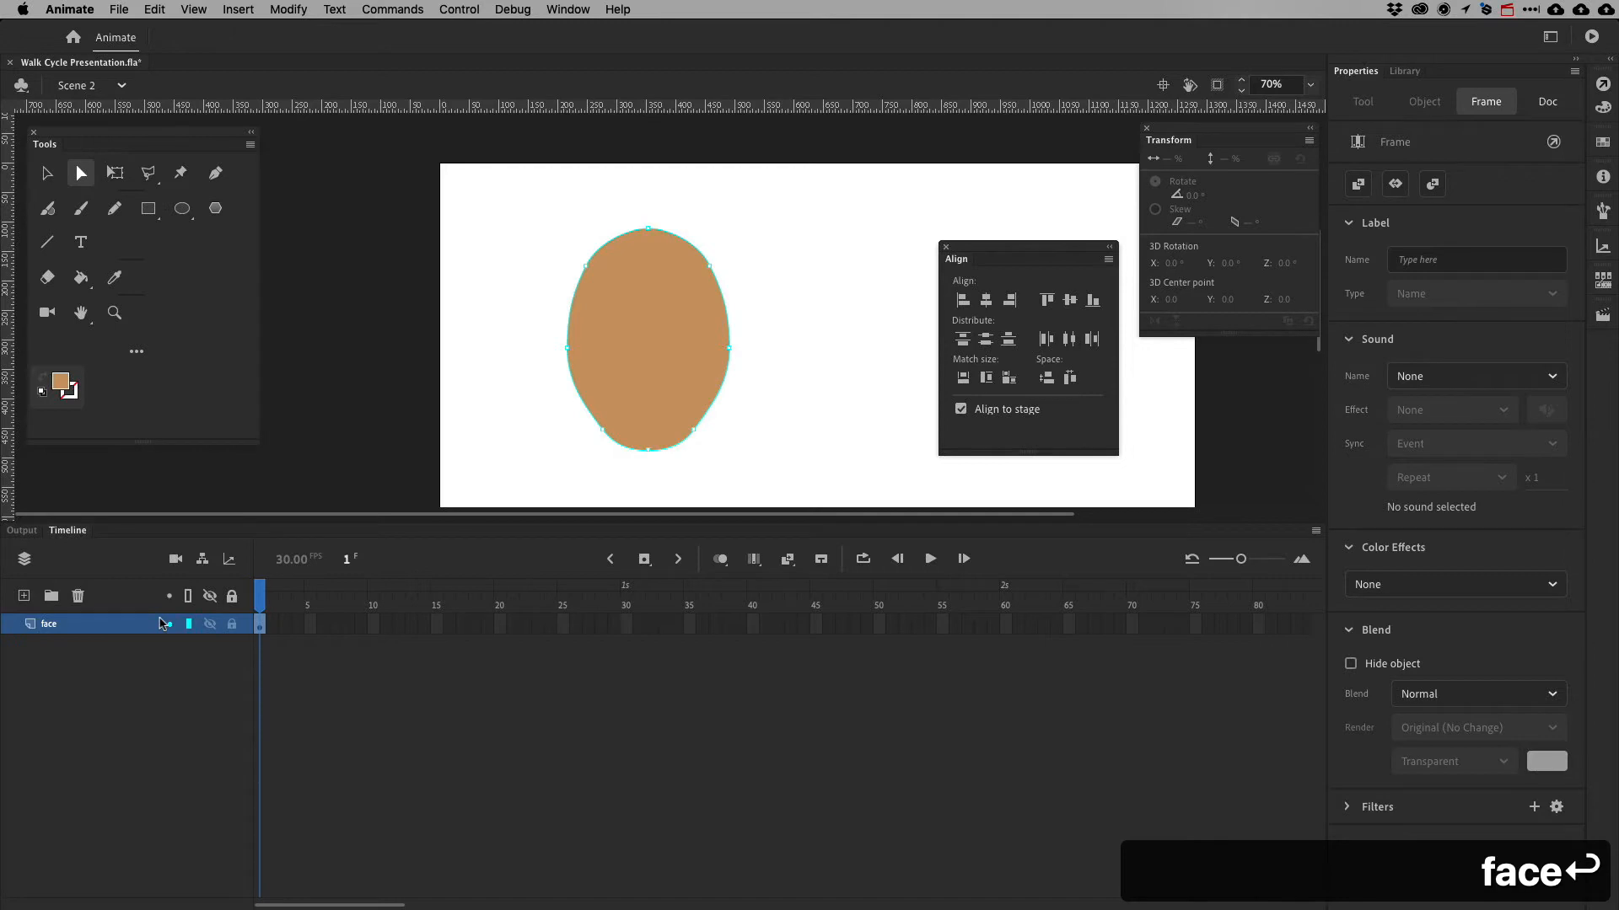
Add a new layer above the face layer and name it nose
left_click(180, 210)
left_click(24, 596)
double_click(55, 624)
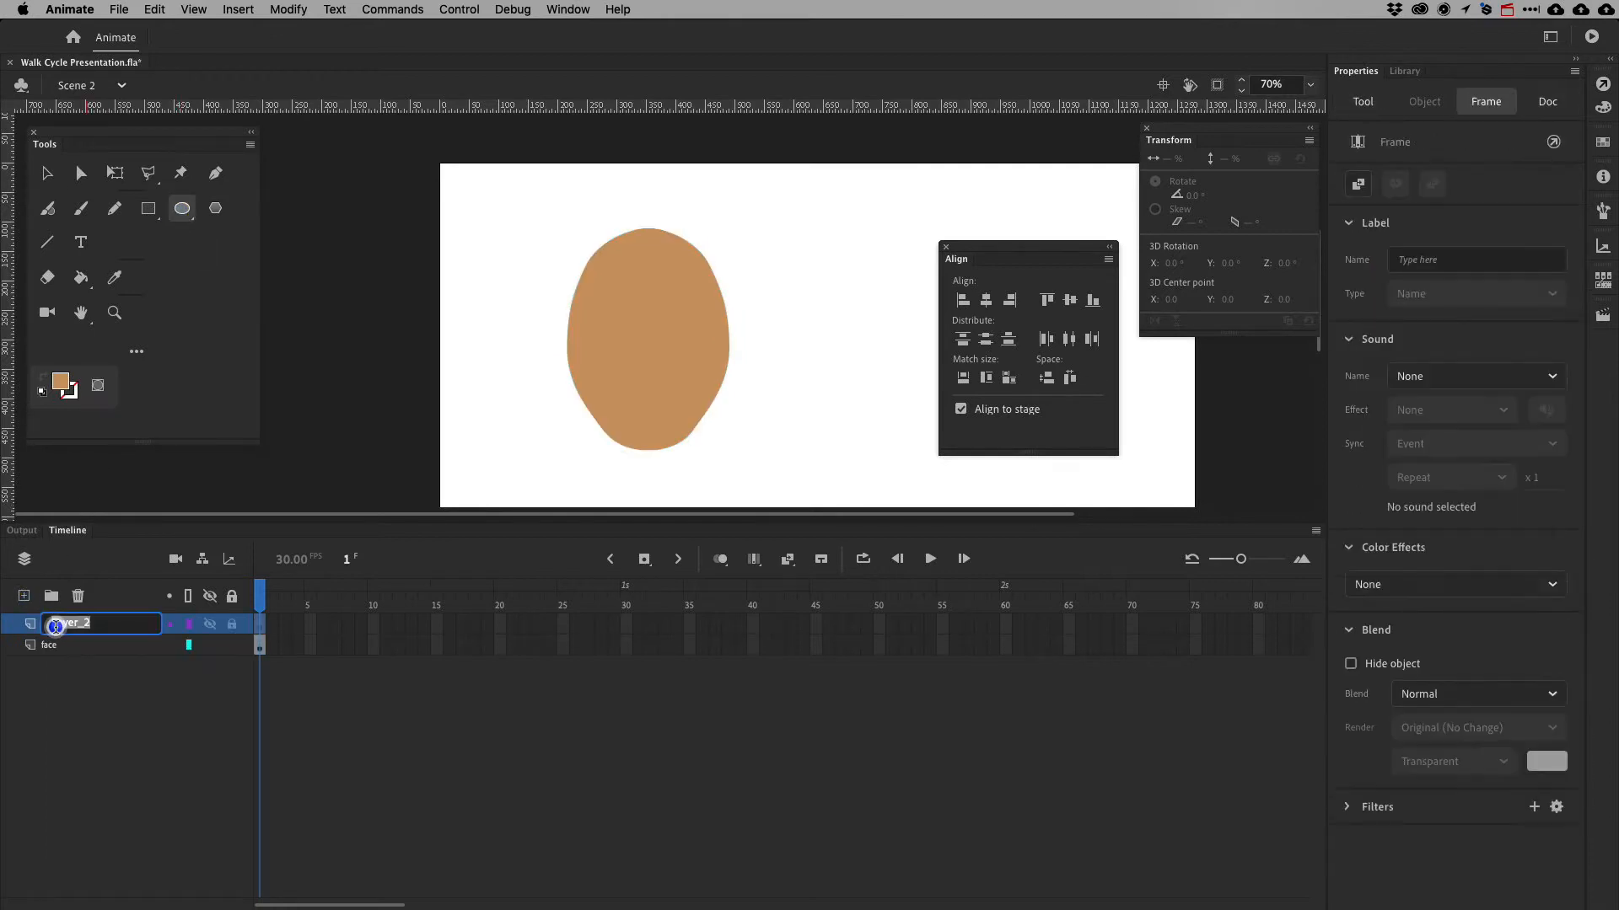
type("nose")
key("Return")
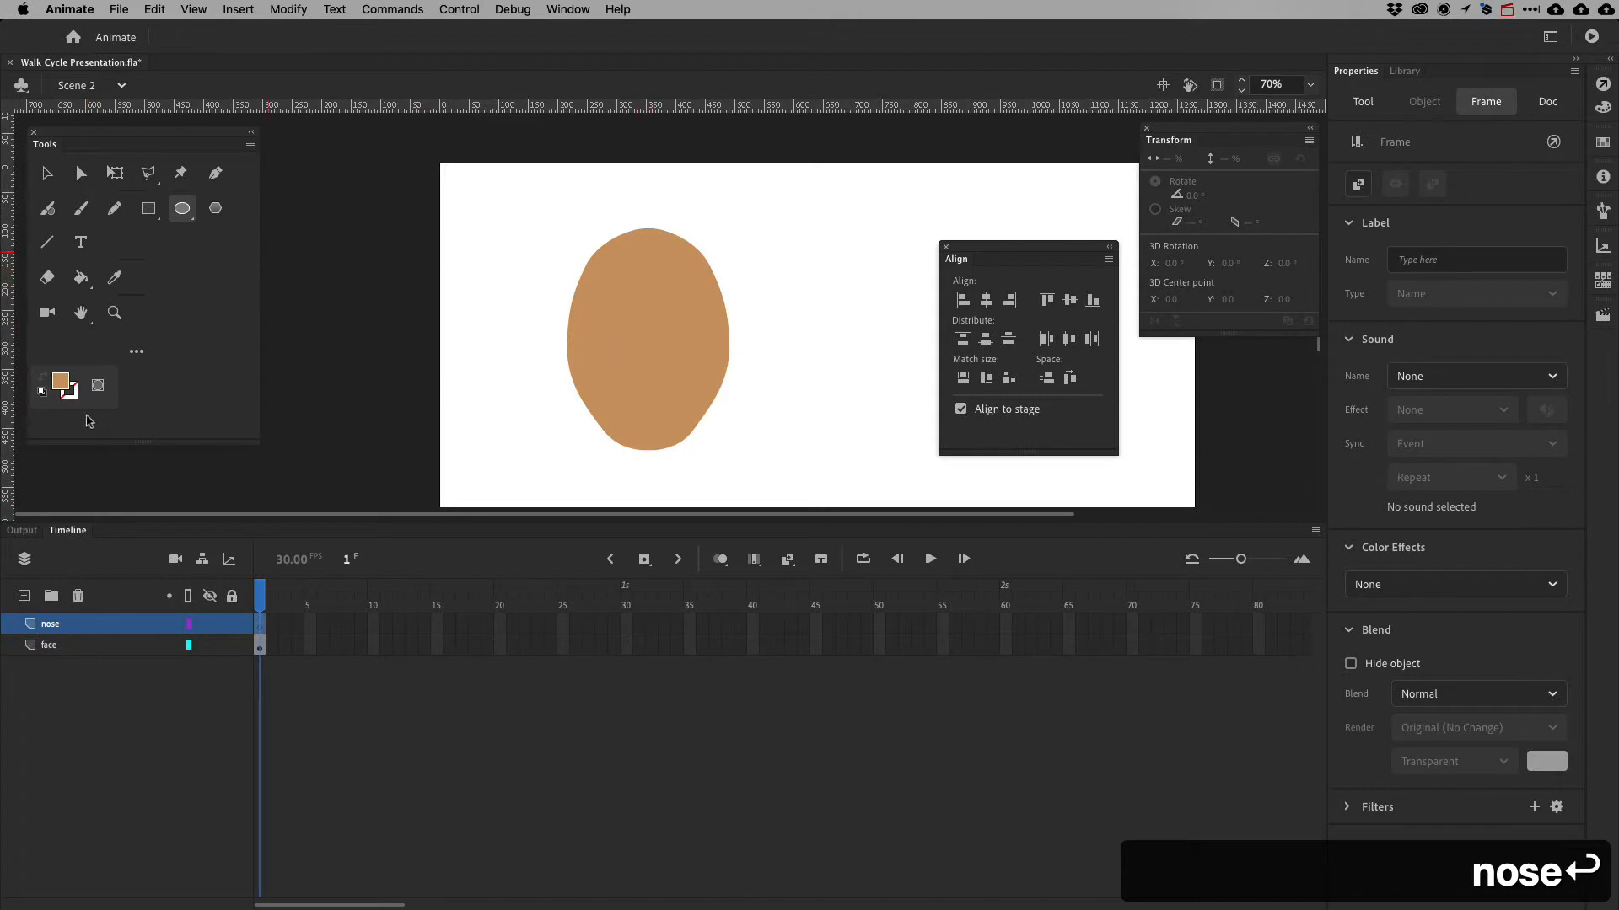
Draw a small horizontal oval nose with fill #CC6600 and no stroke, just below the centre of the face
left_click(61, 382)
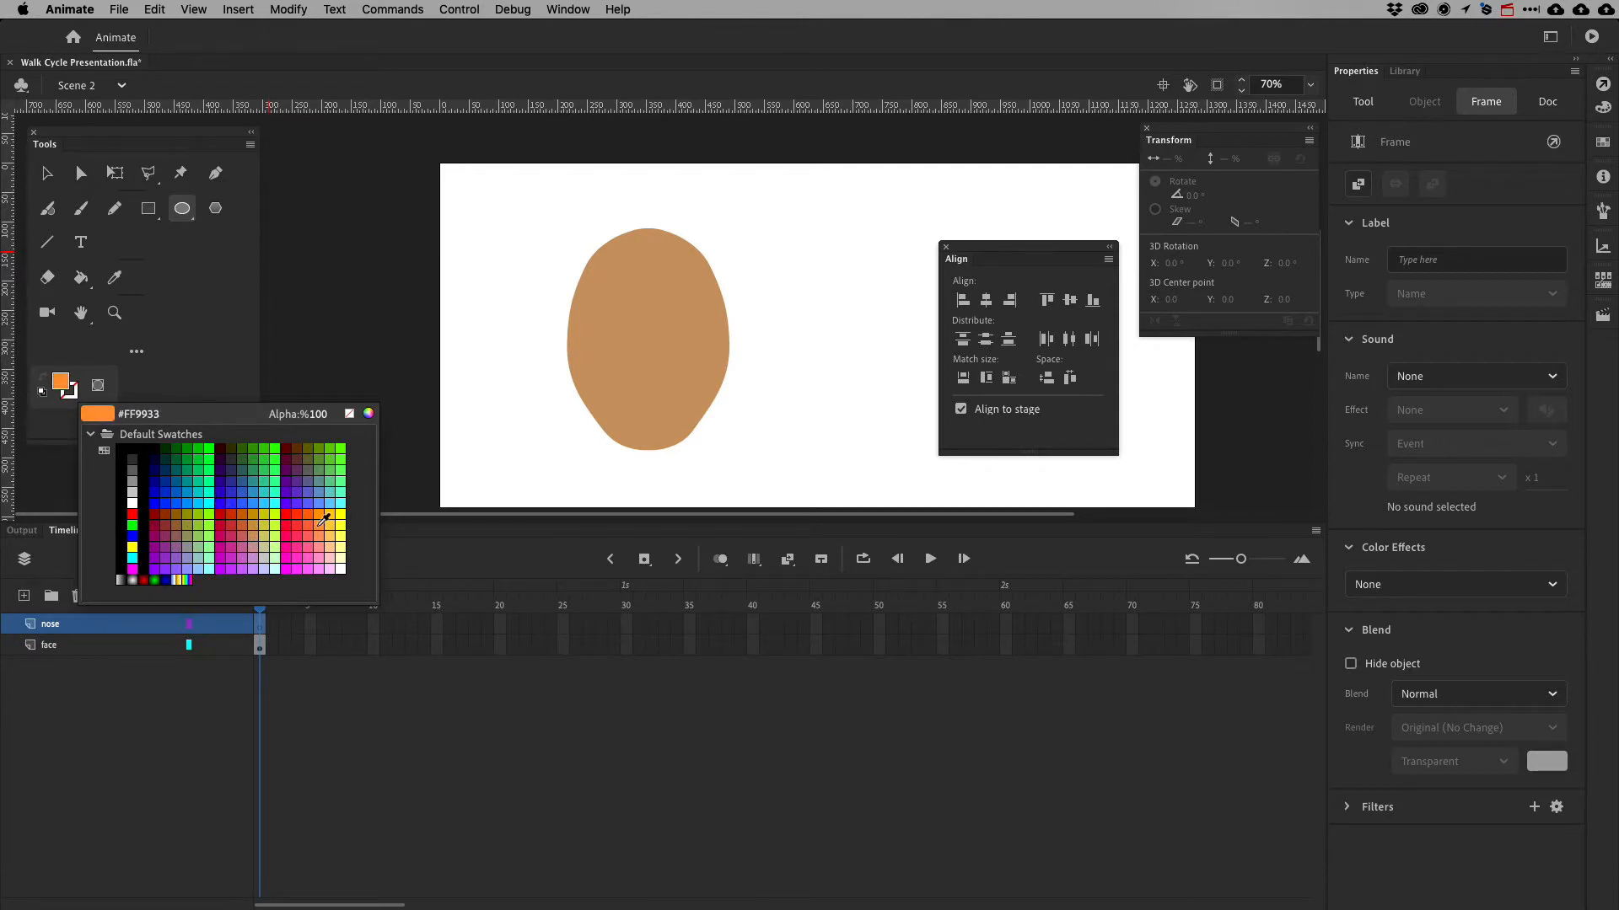
left_click(317, 526)
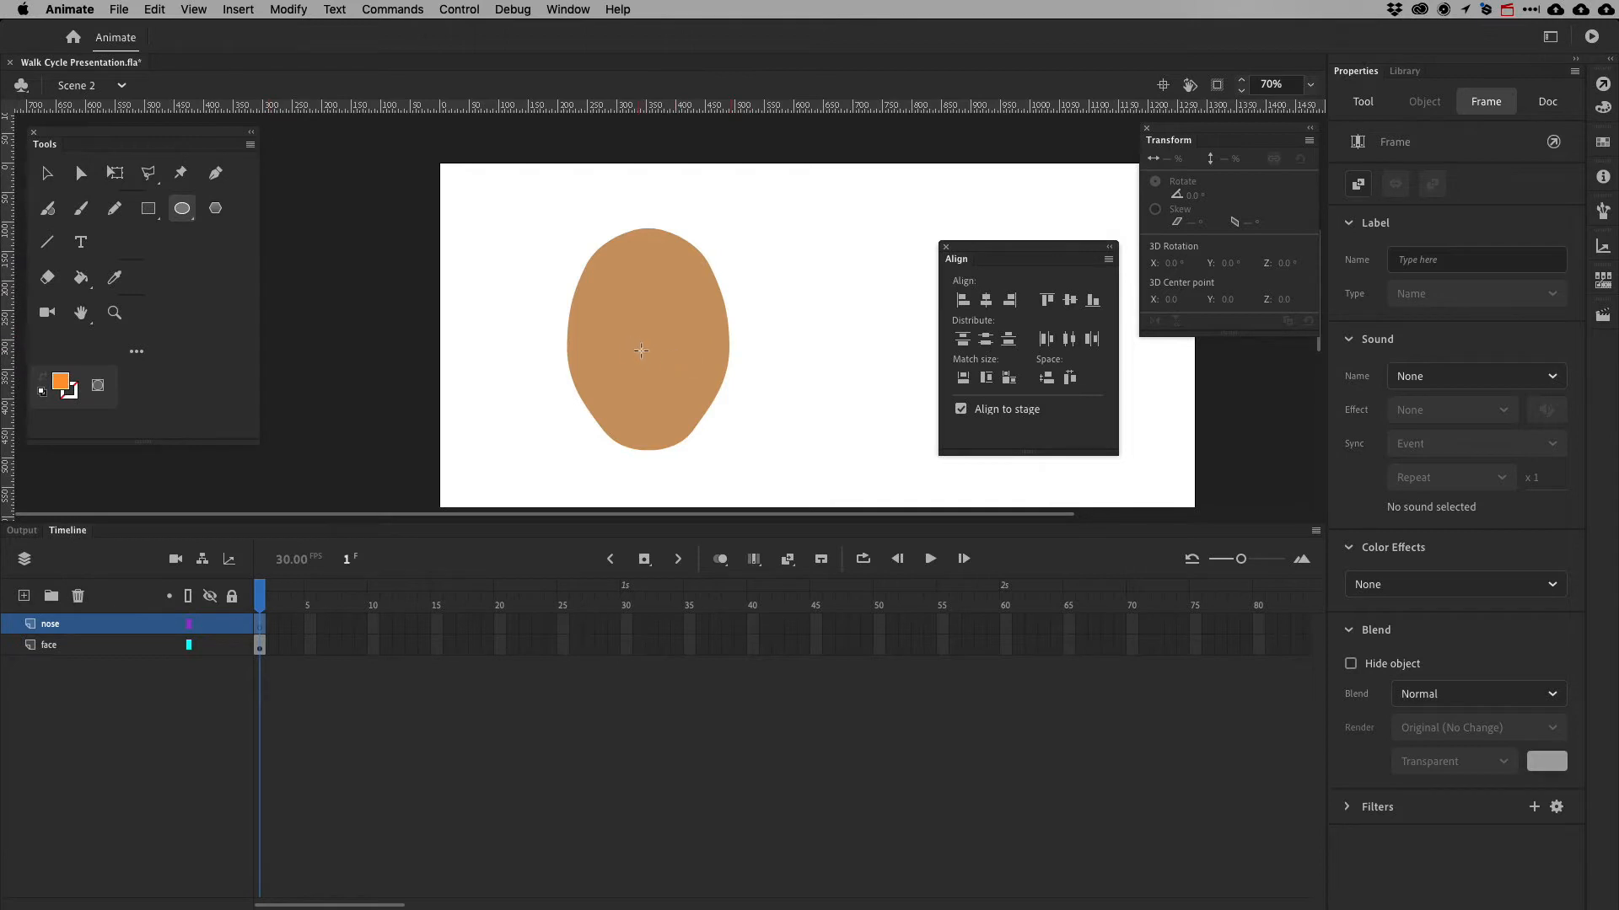
left_click(60, 381)
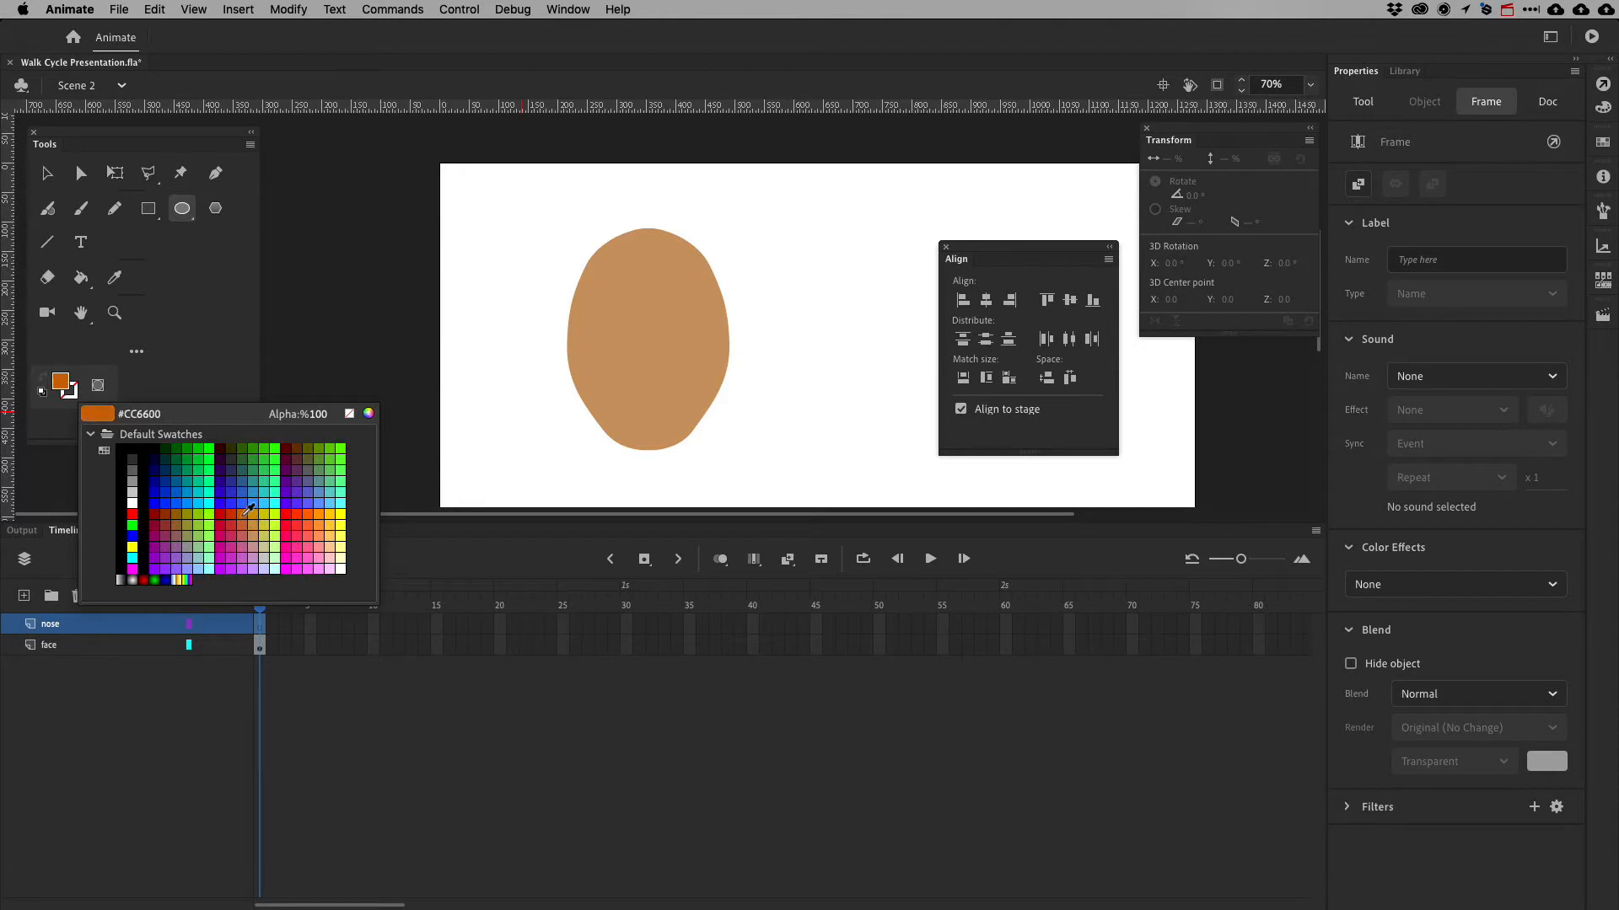
left_click(249, 508)
left_click_drag(630, 353, 662, 377)
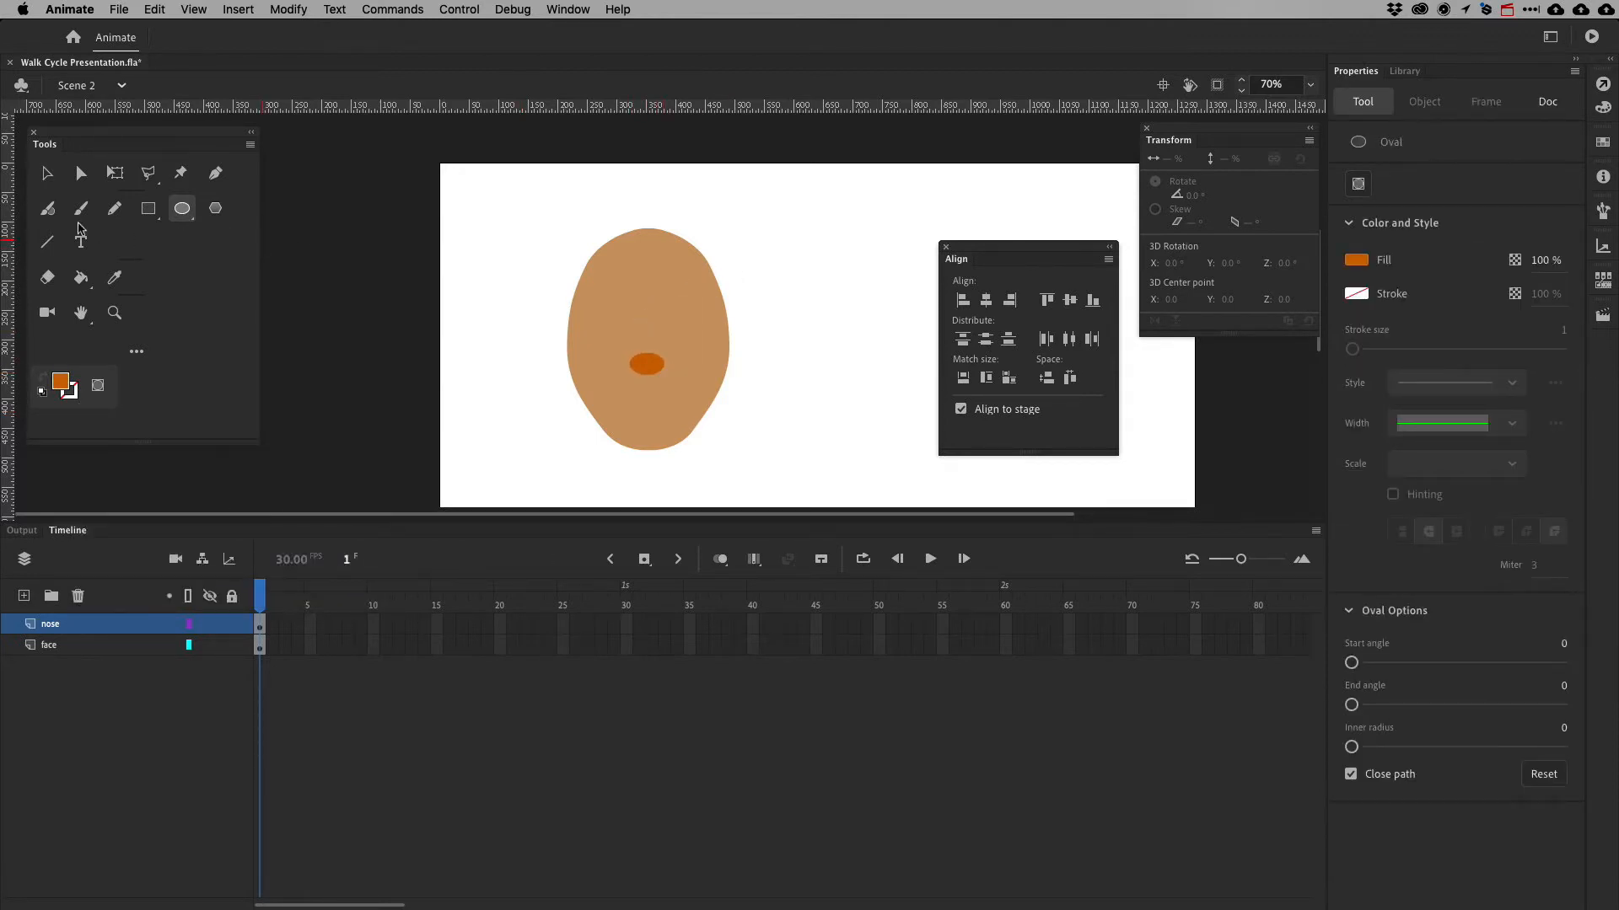
Try to delete the upper anchor points of the nose oval and undo the deletion
left_click(81, 173)
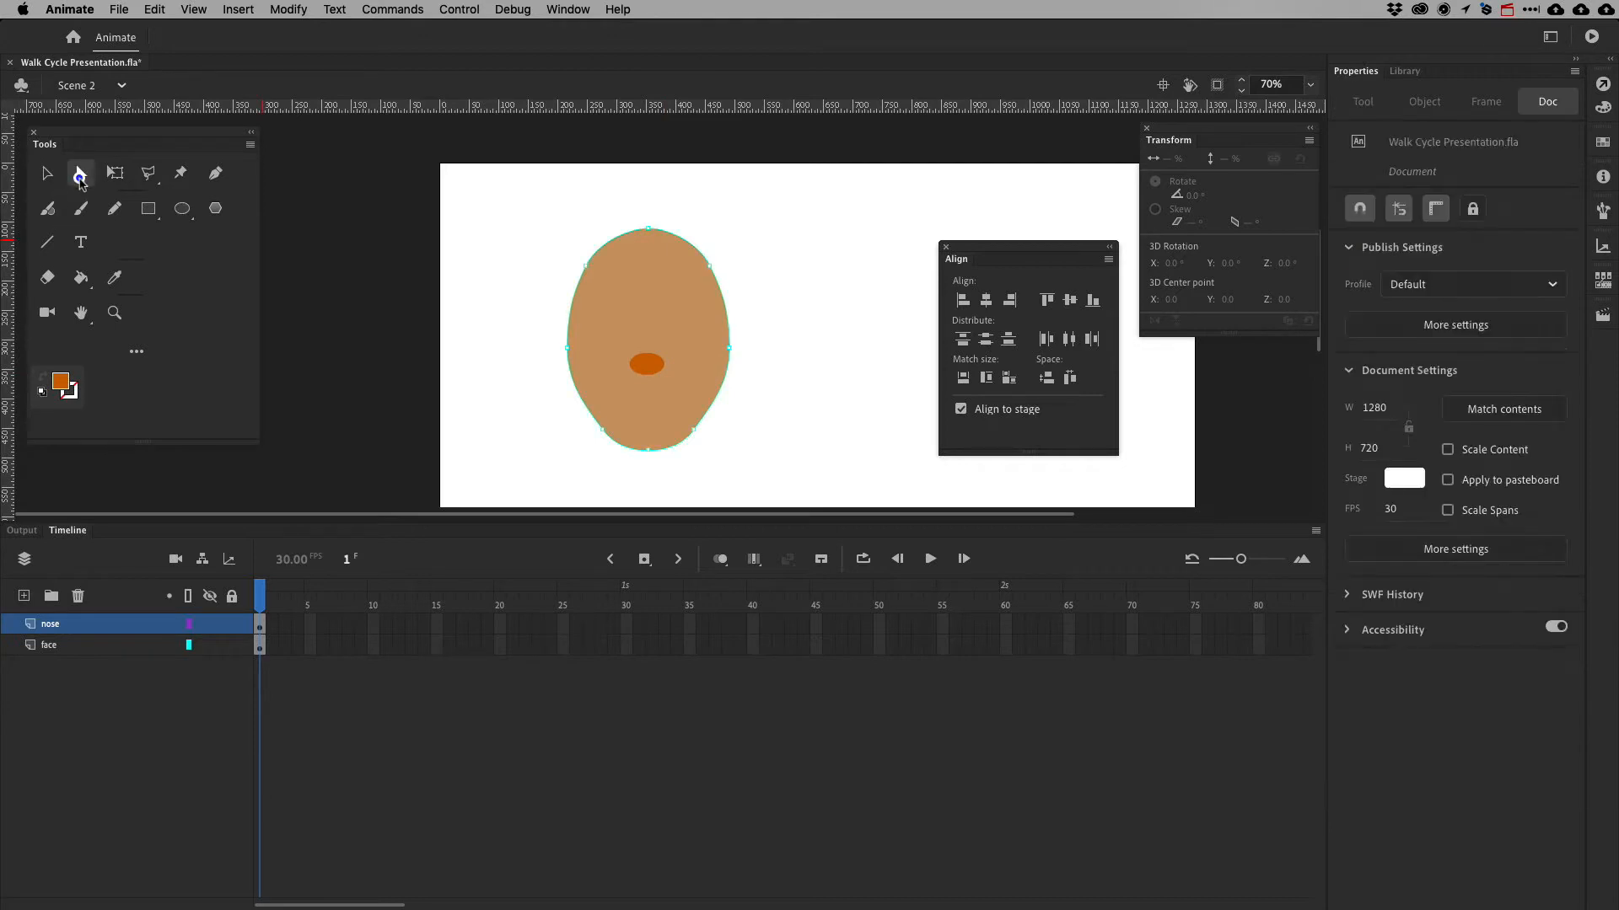
left_click(646, 365)
left_click(647, 355)
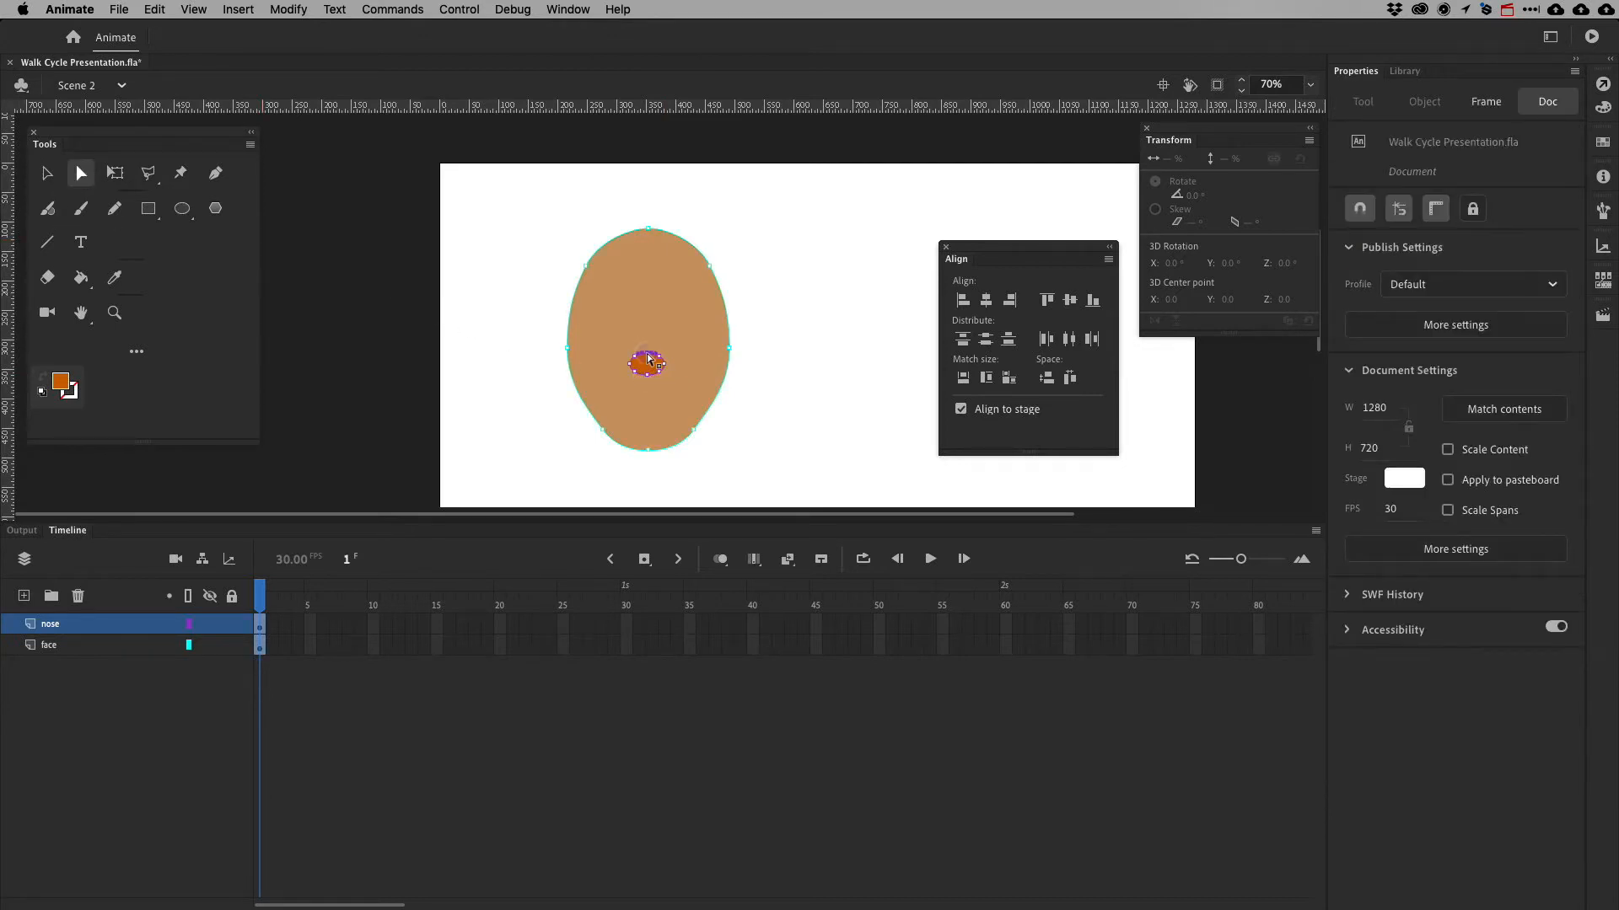
key("BackSpace")
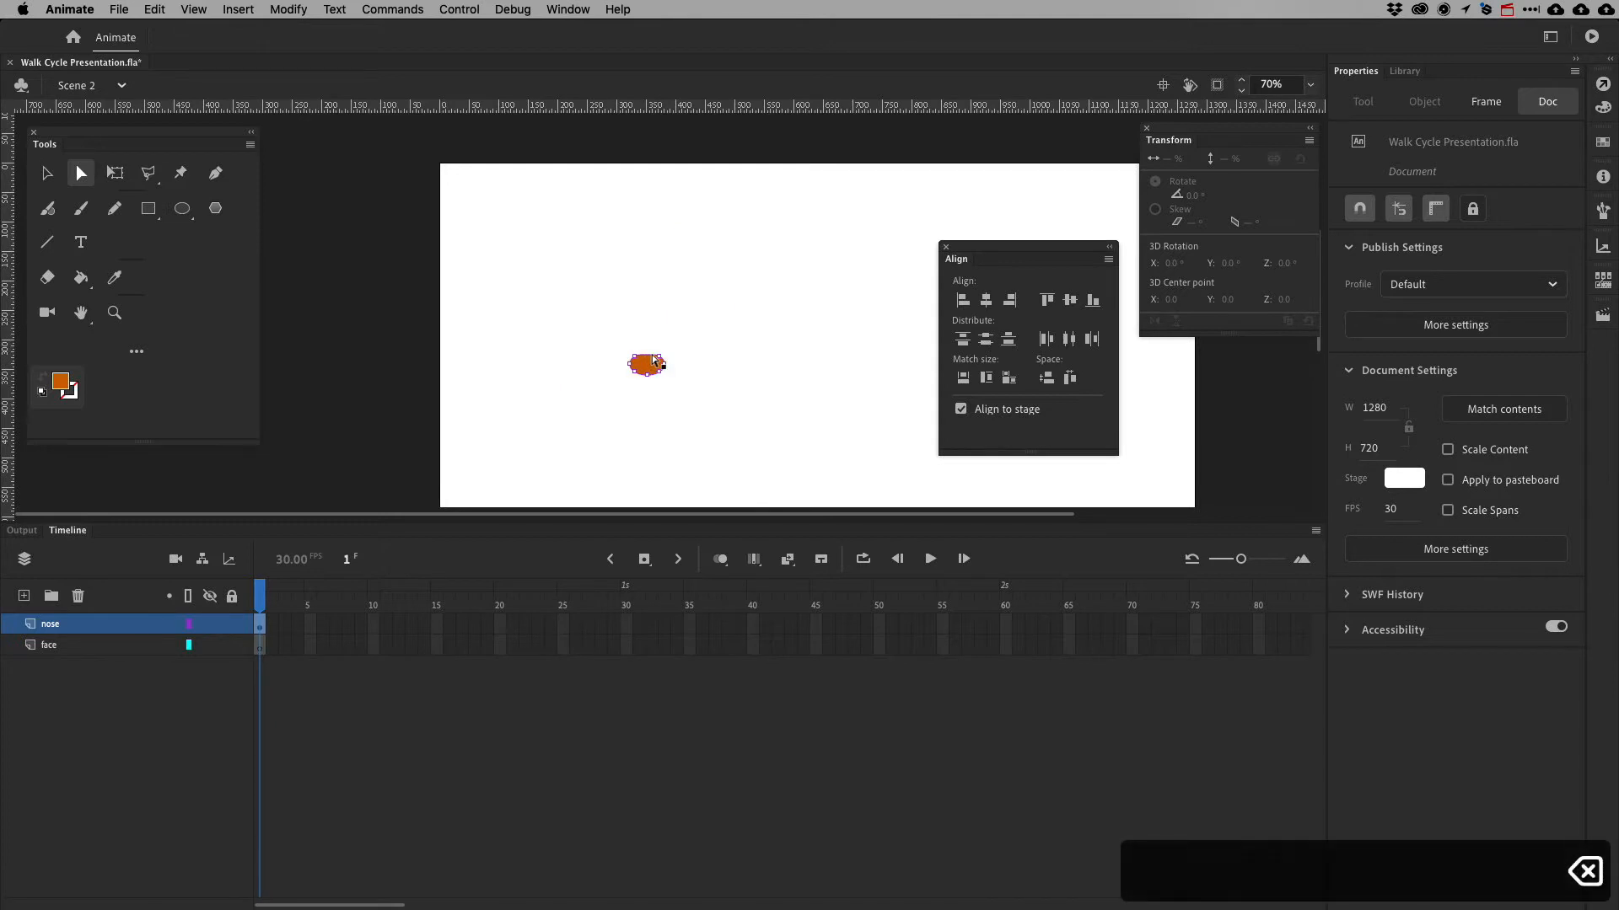
key("super+z")
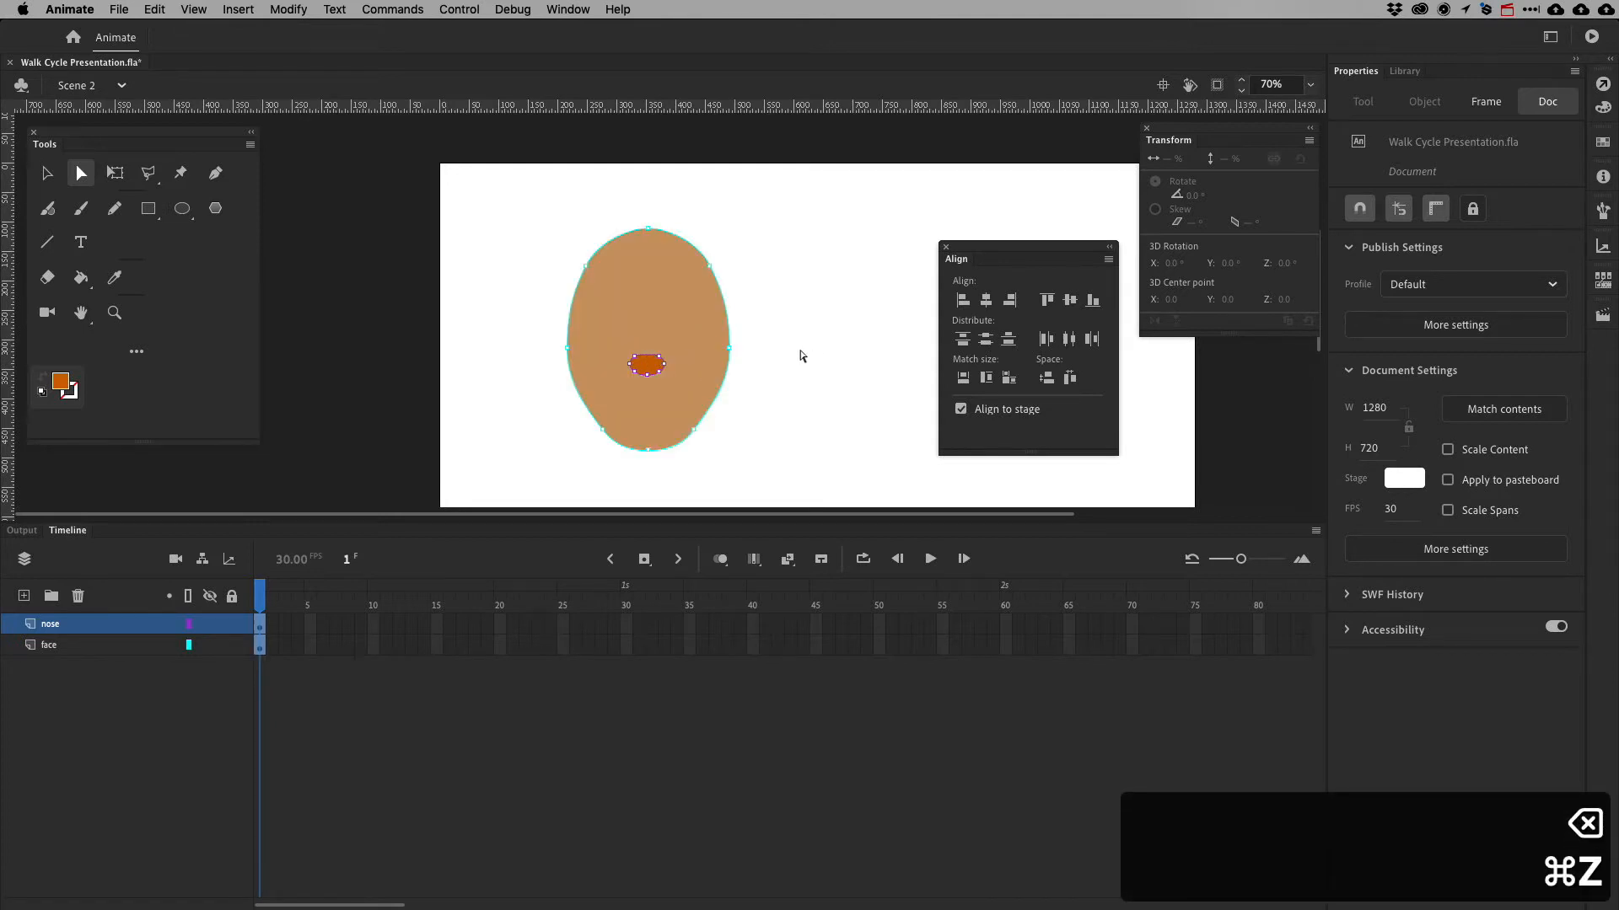
Delete the upper-left anchor points of the nose oval, keeping the upper-right ones in place
key("super+equal")
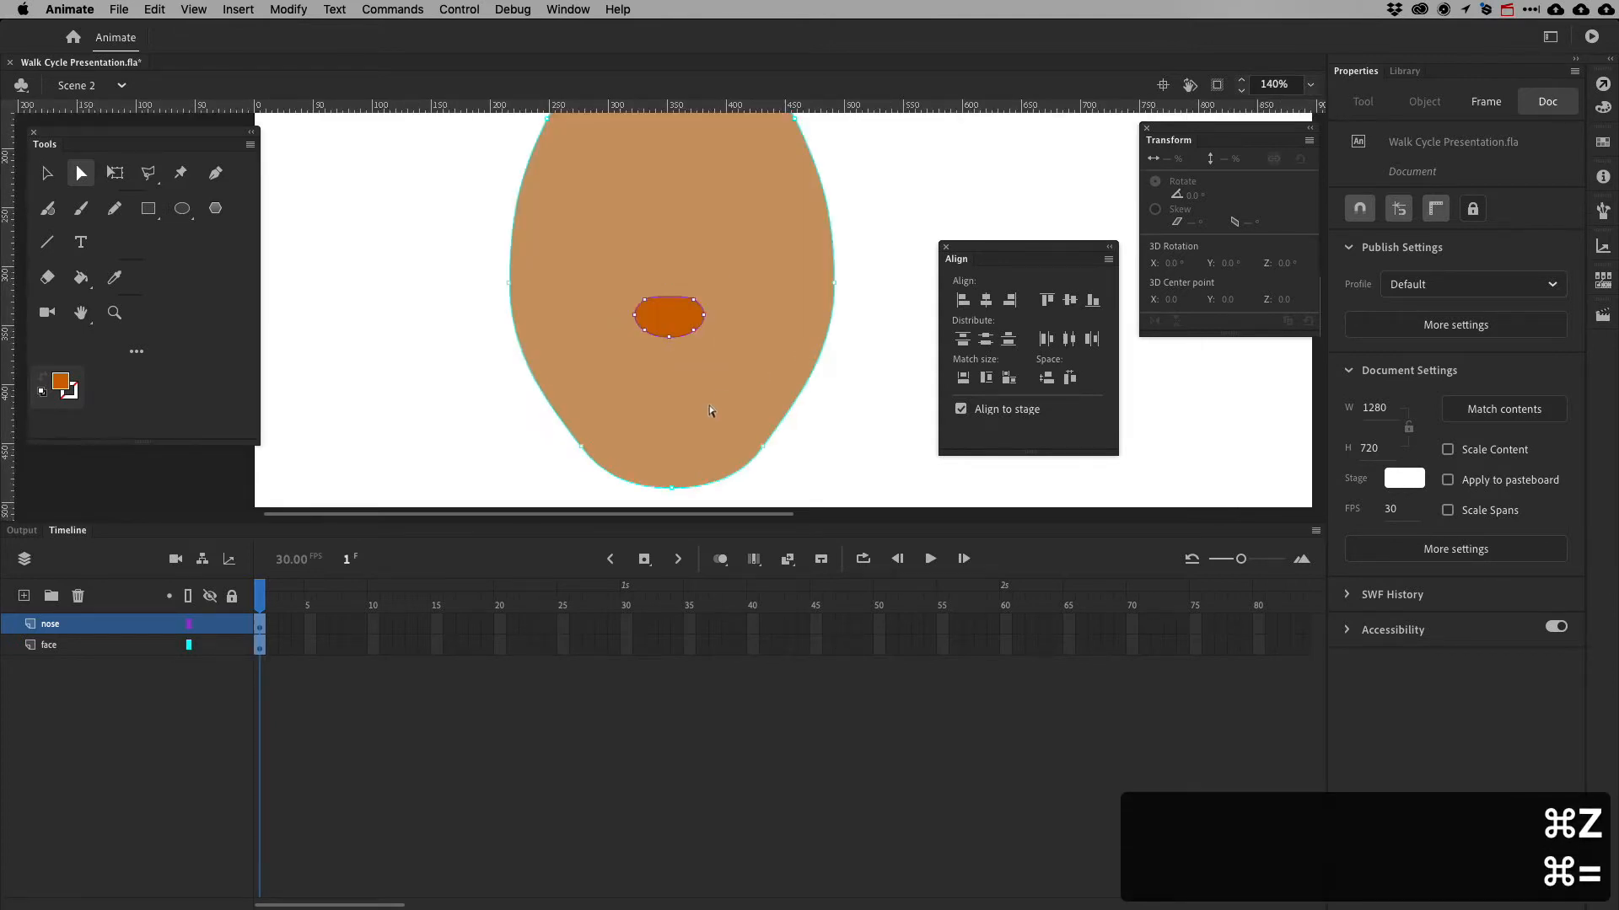
left_click(47, 172)
left_click(690, 316)
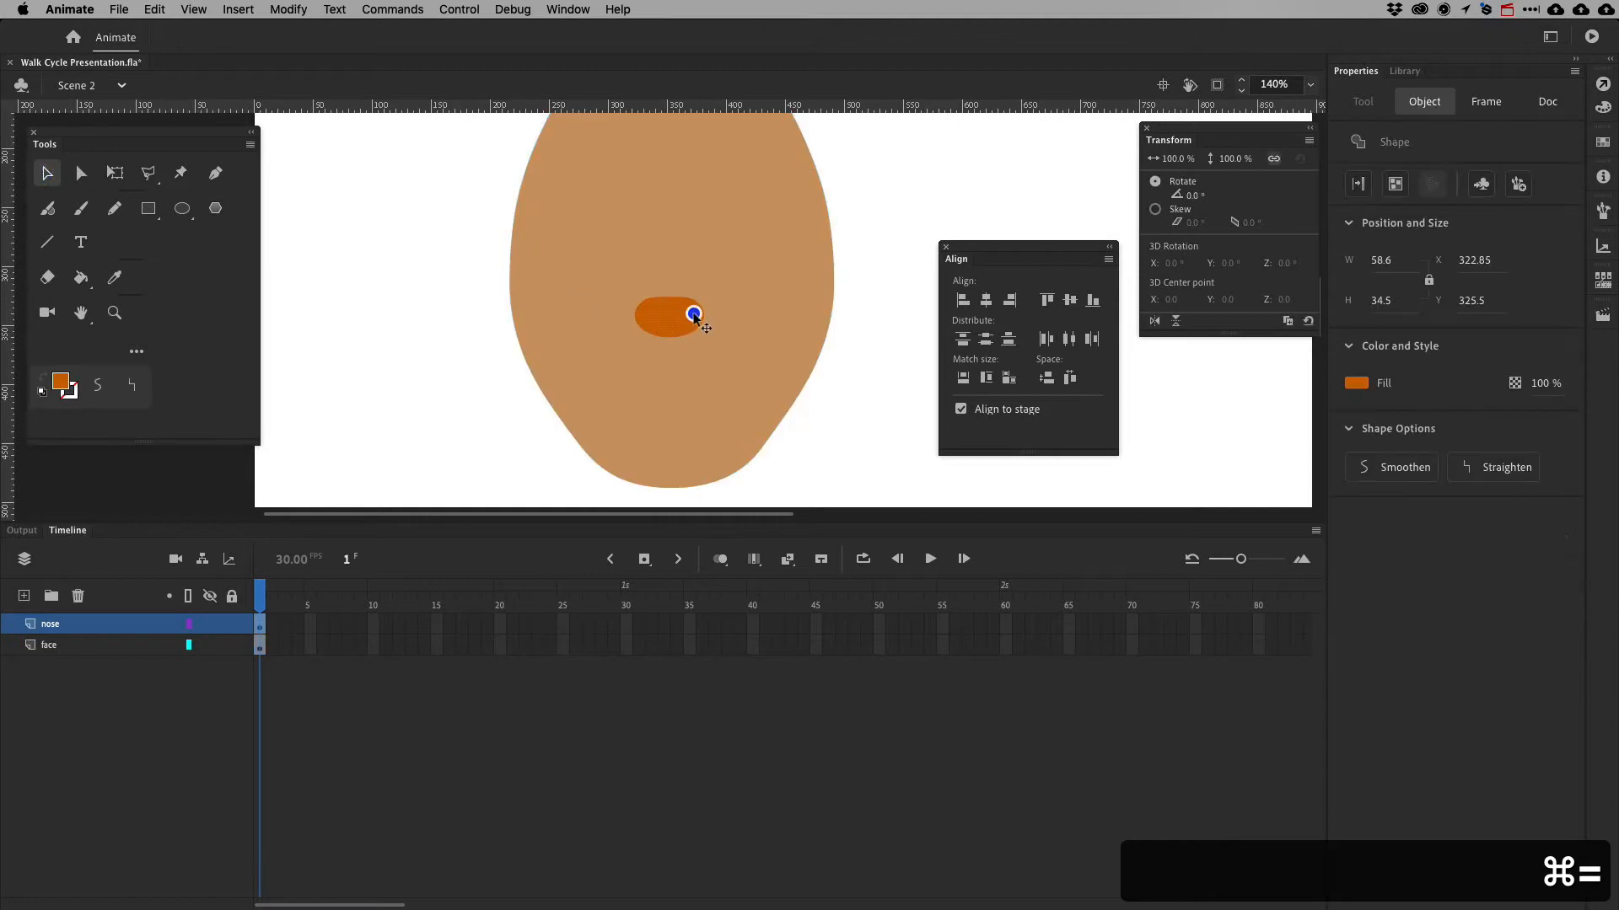
key("super+c")
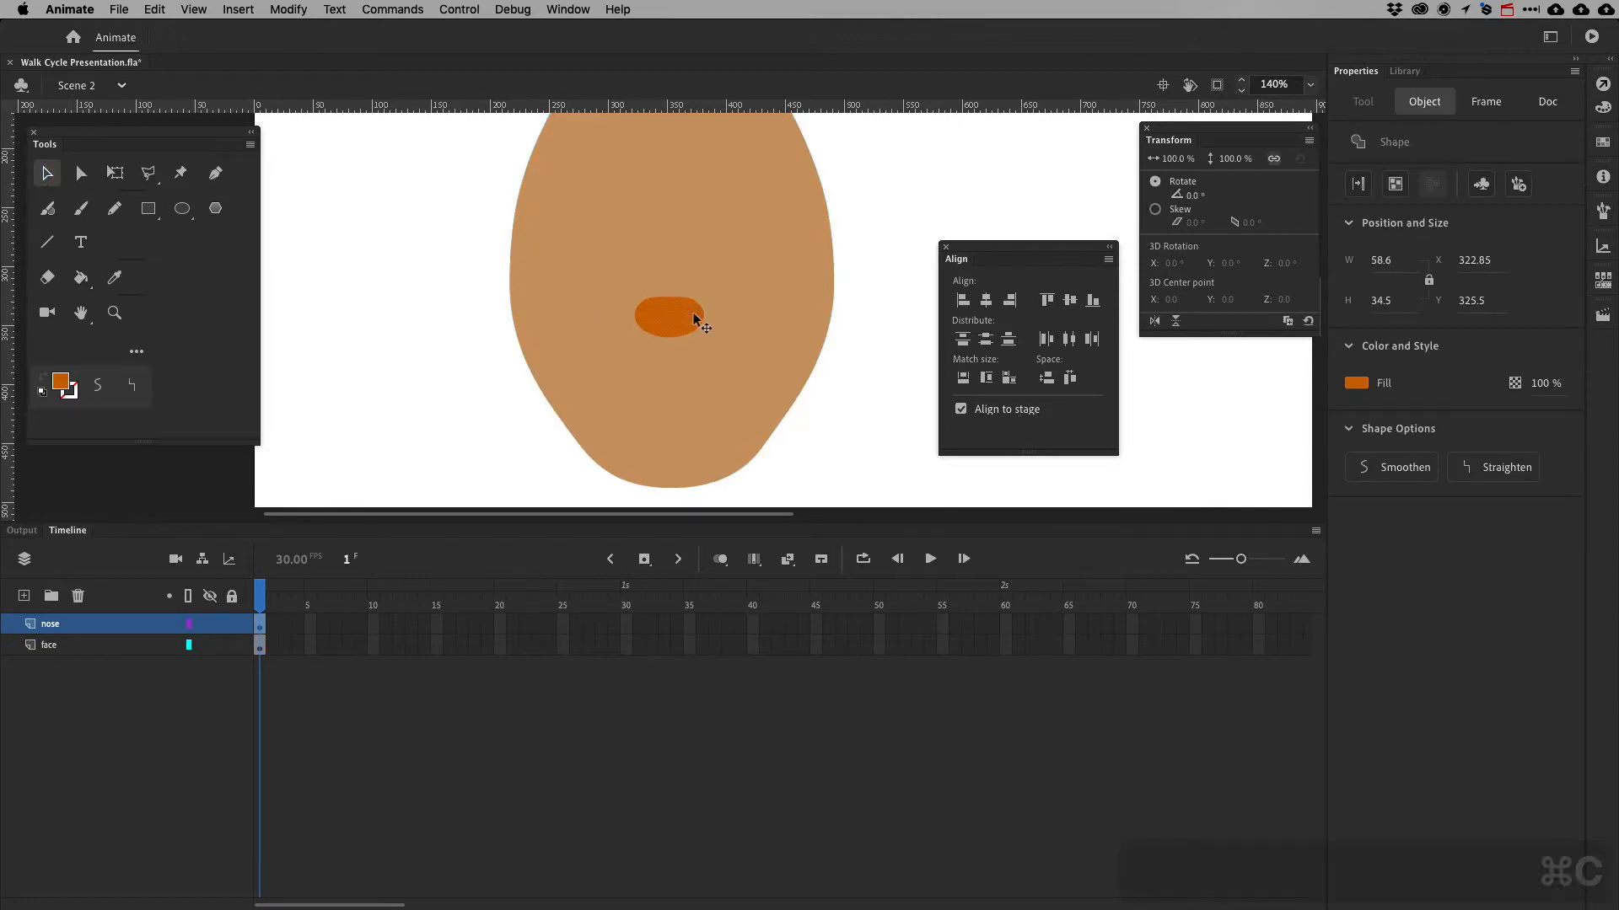
left_click(261, 649)
left_click(261, 626)
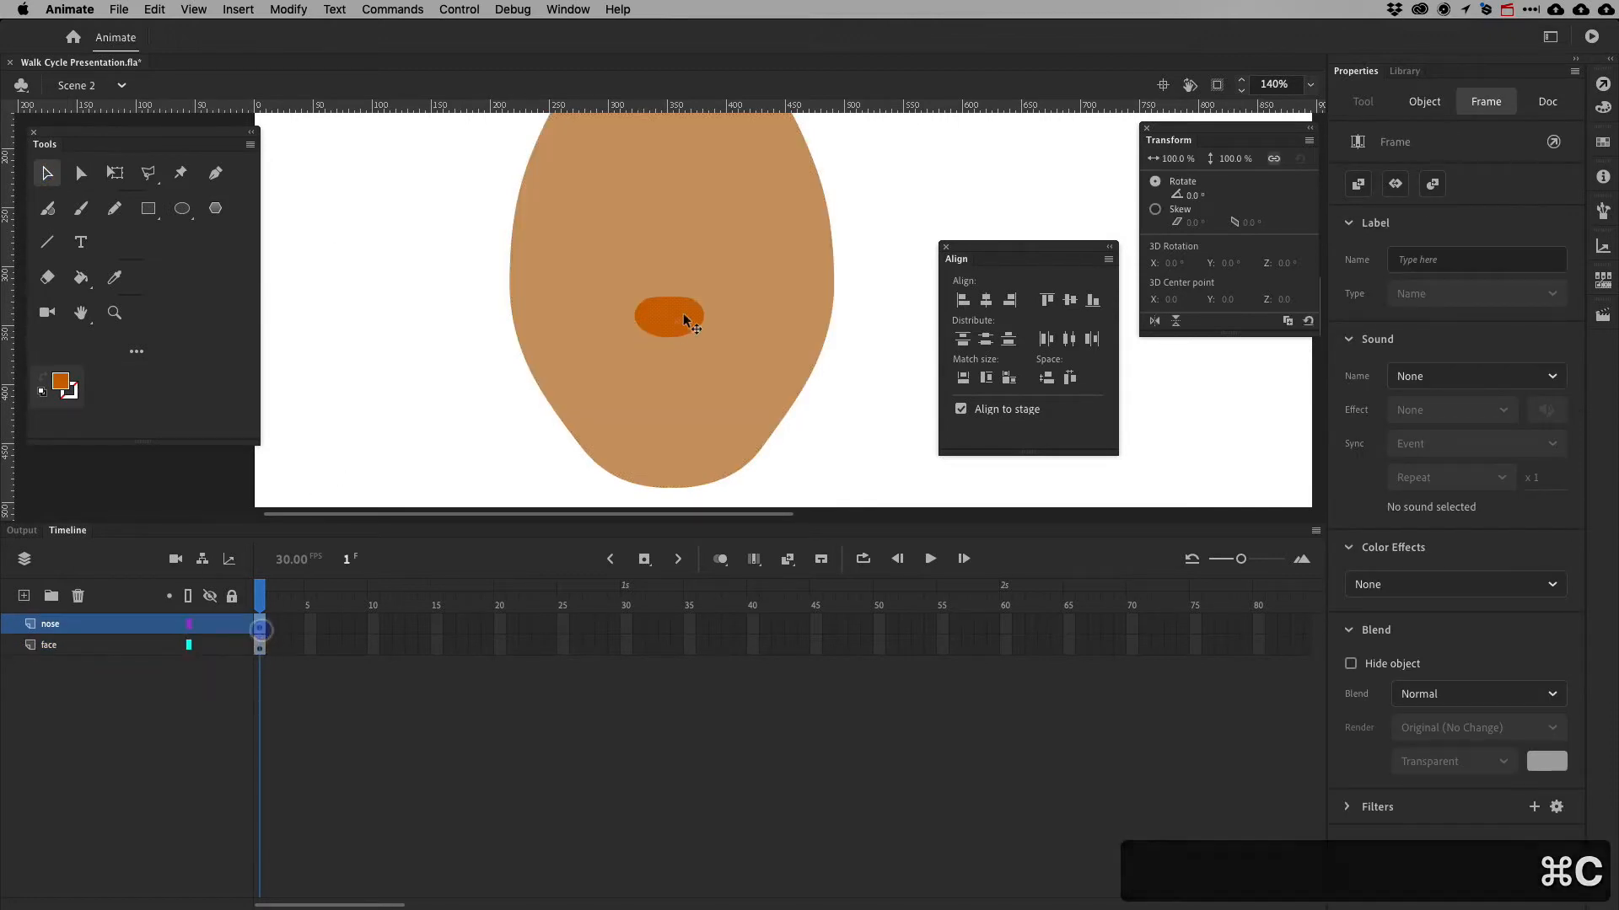
left_click(81, 173)
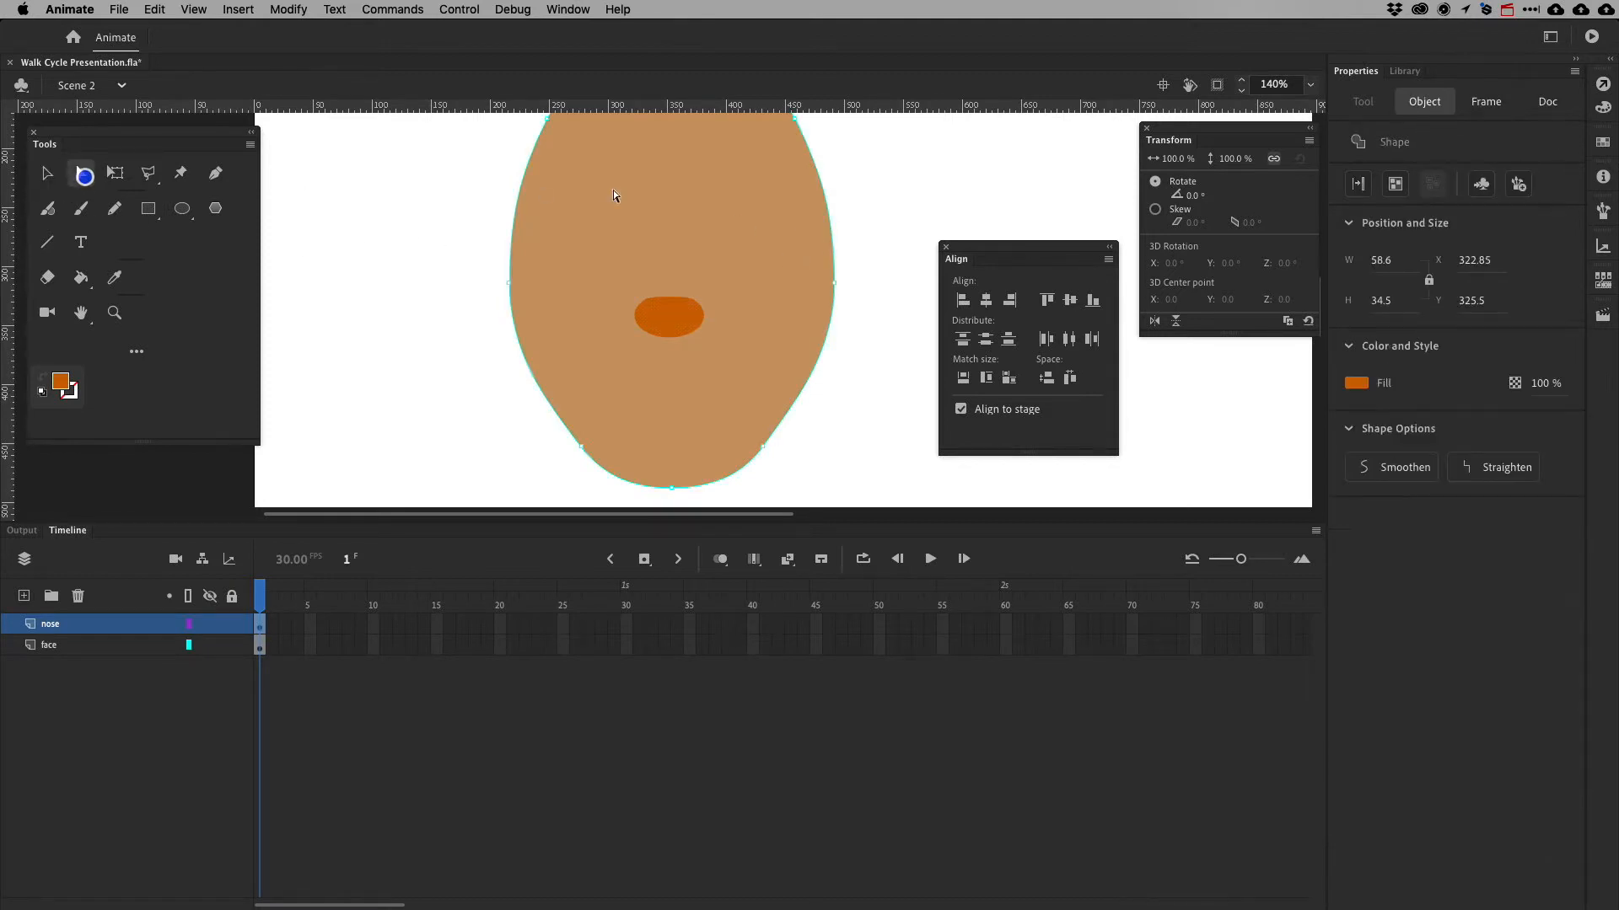
left_click(658, 303)
left_click(655, 304)
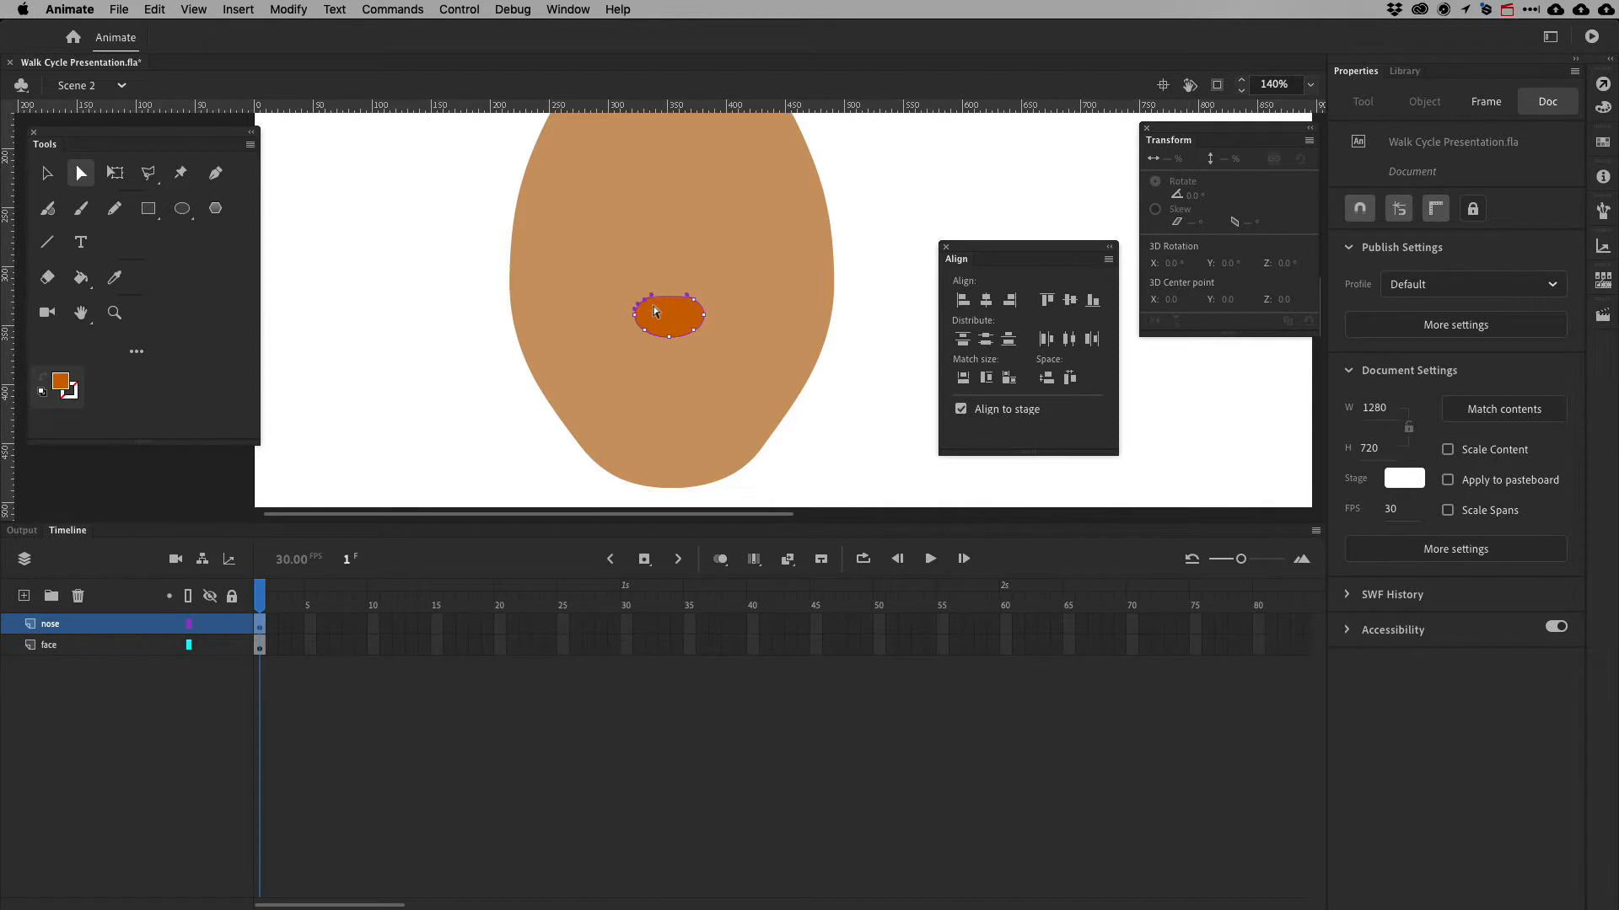
key("BackSpace")
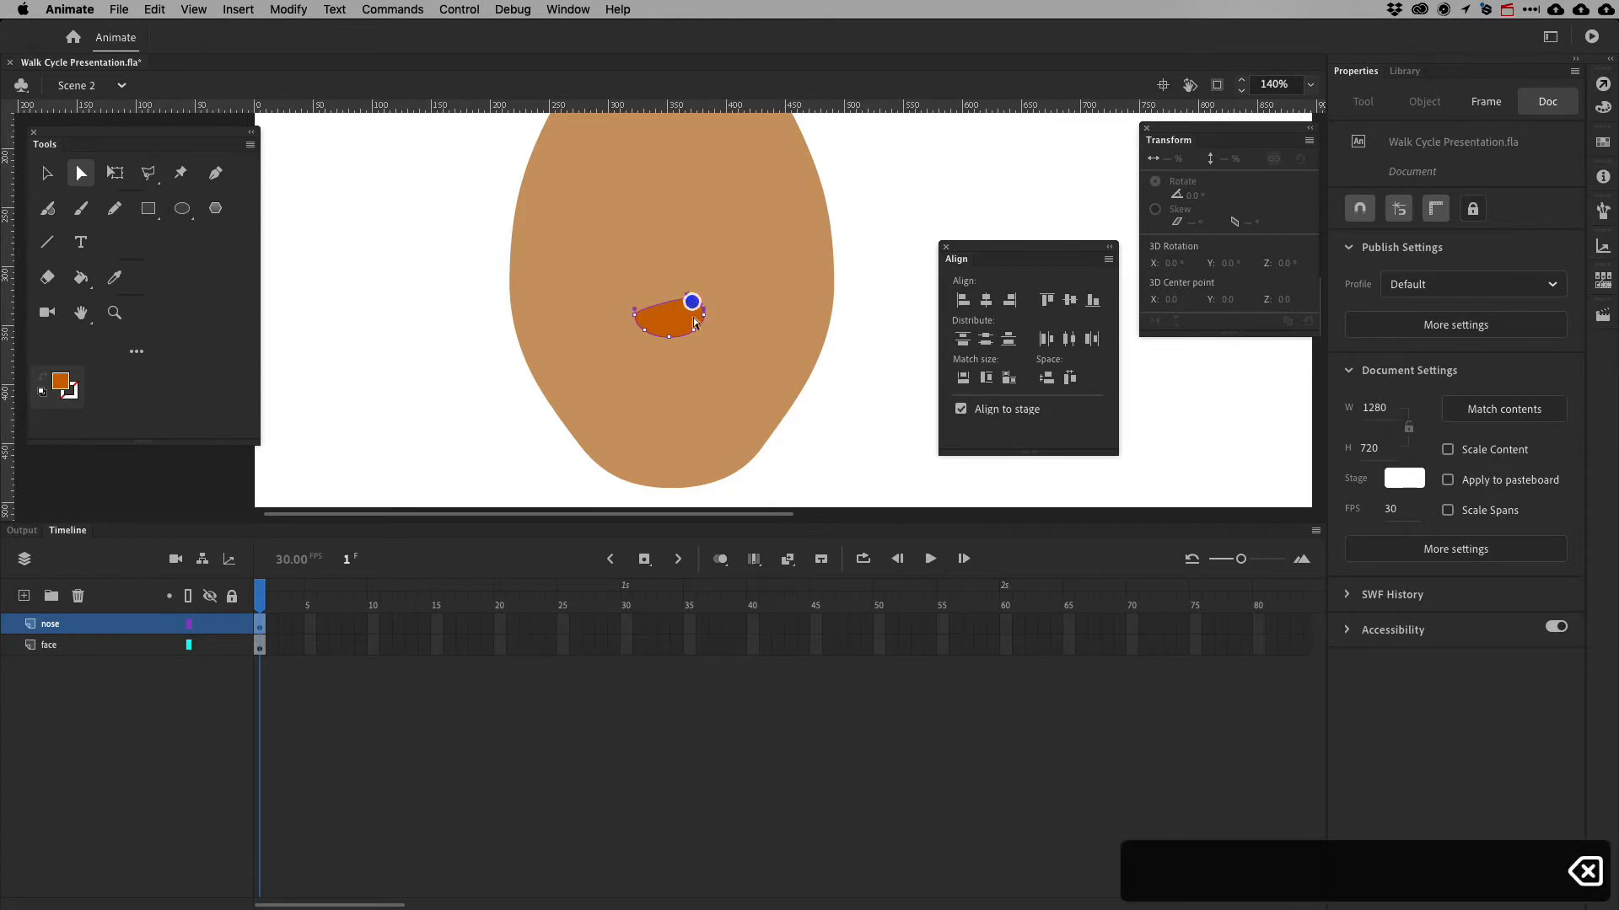
key("BackSpace")
key("super+z")
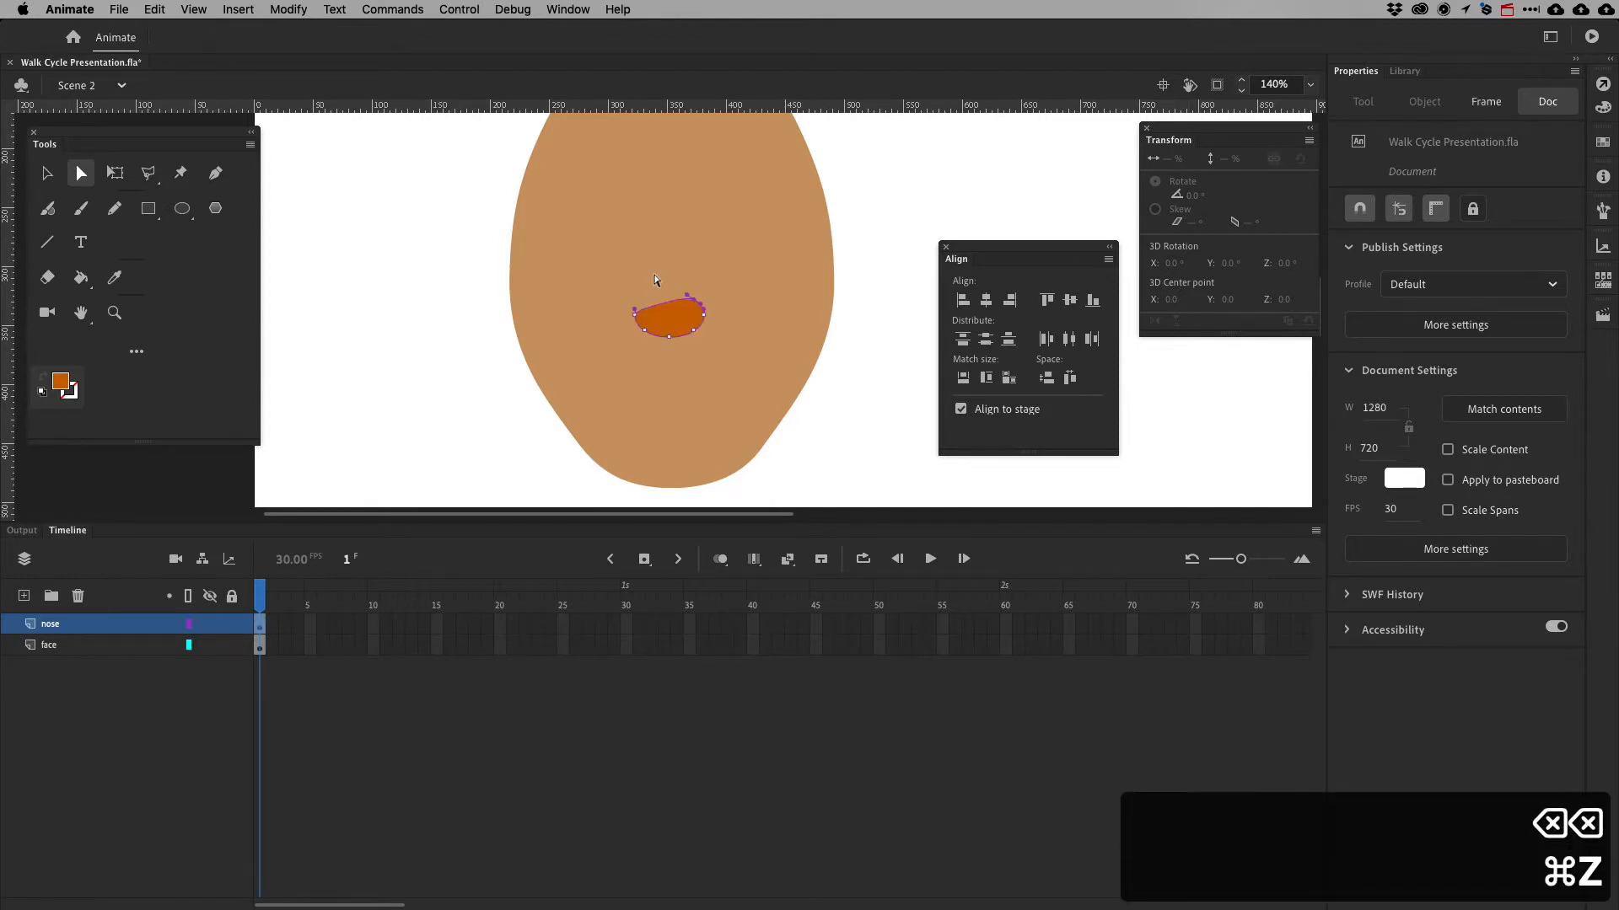
Remove the nose's remaining upper-right anchor points with the Pen's Delete Anchor Point tool to leave a flat-topped half oval
key("p")
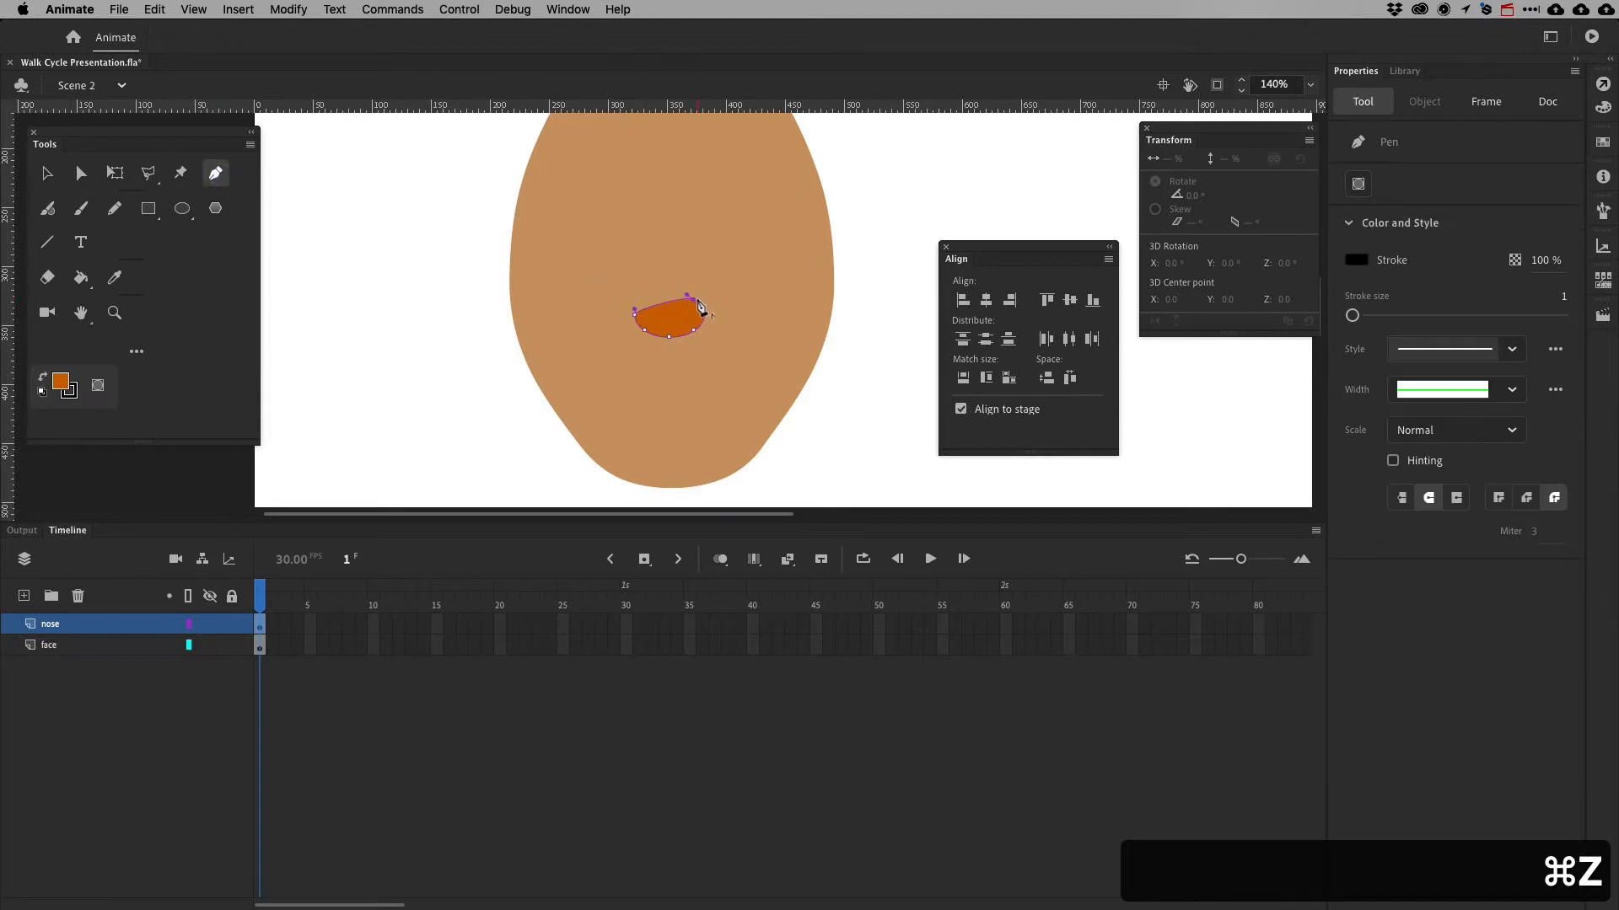
key("equal")
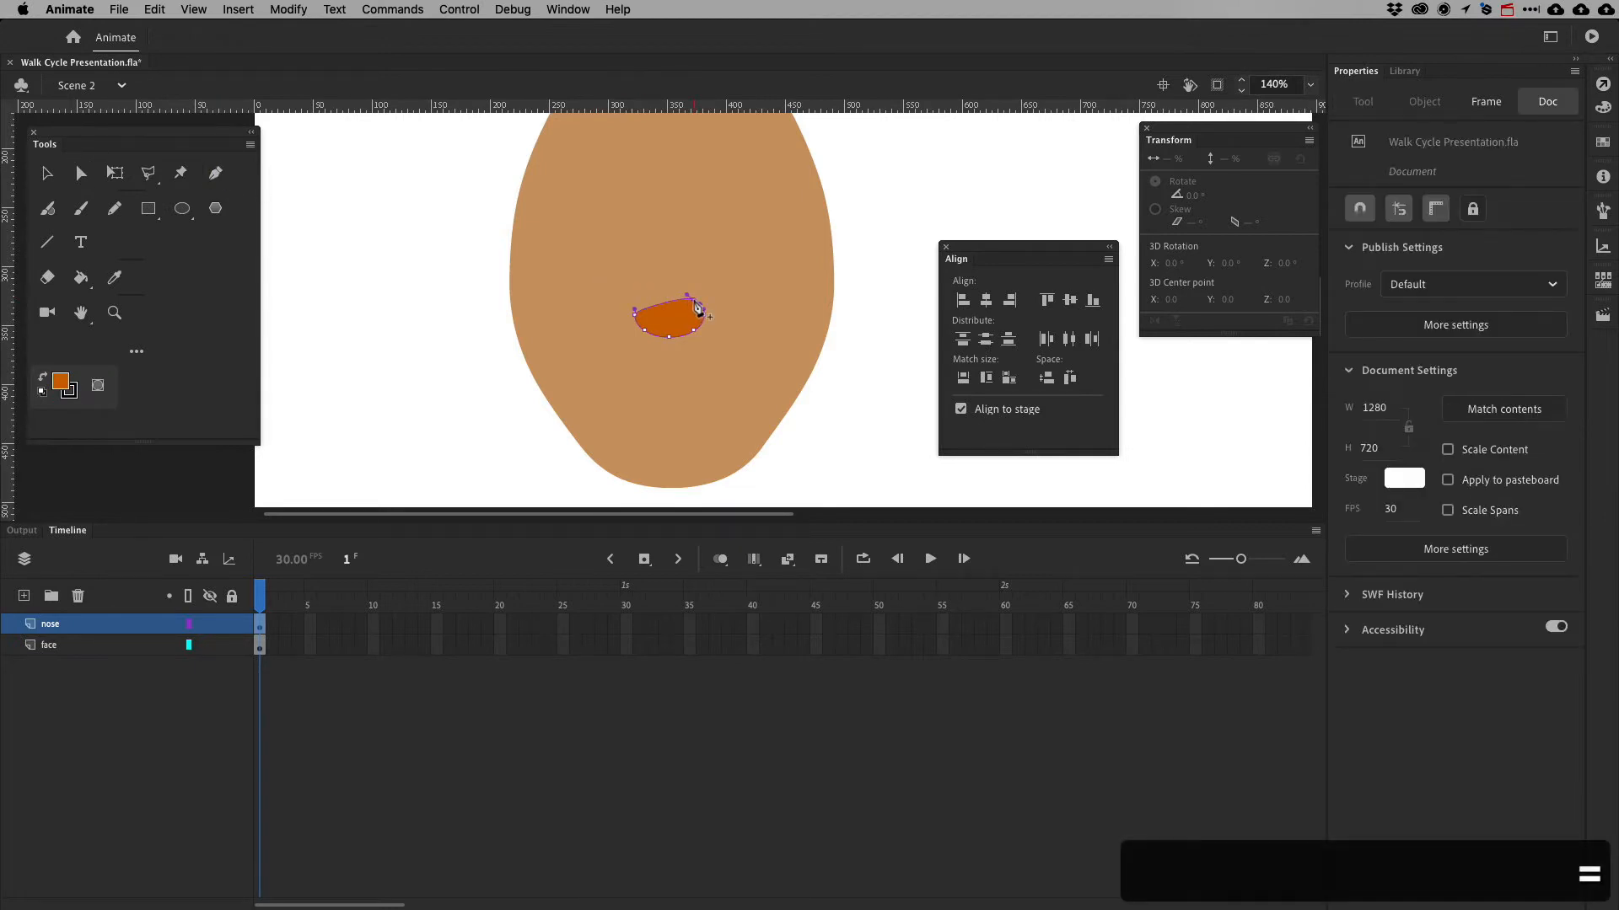
key("minus")
left_click(694, 299)
key("v")
left_click(666, 329)
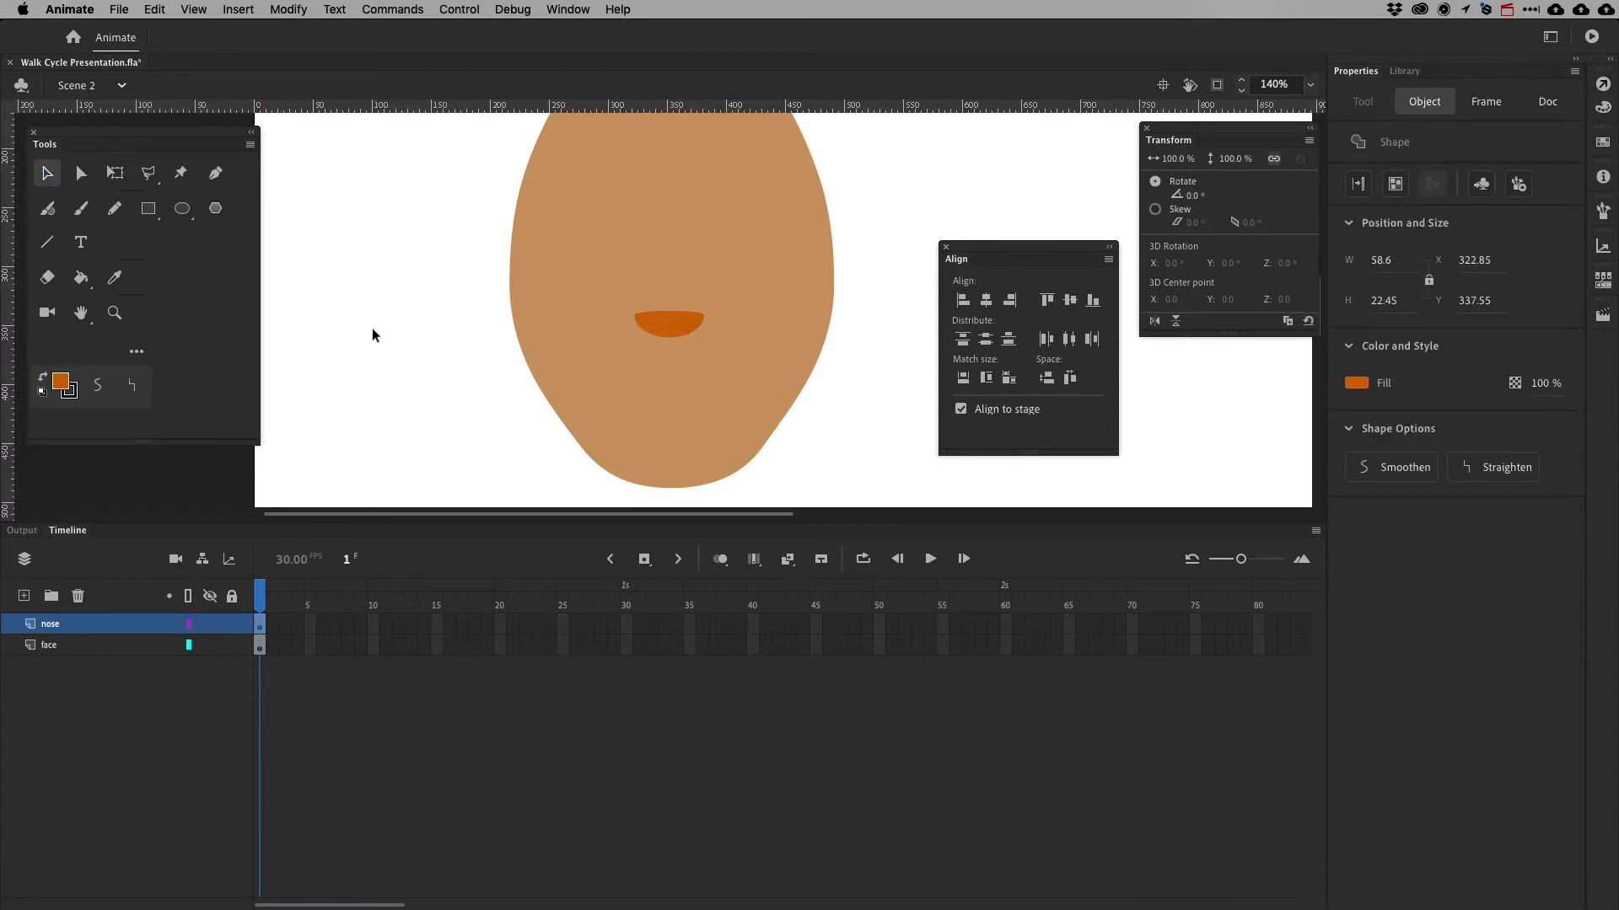
Try drawing a pink oval mouth with a black outline below the nose and undo it
left_click(182, 211)
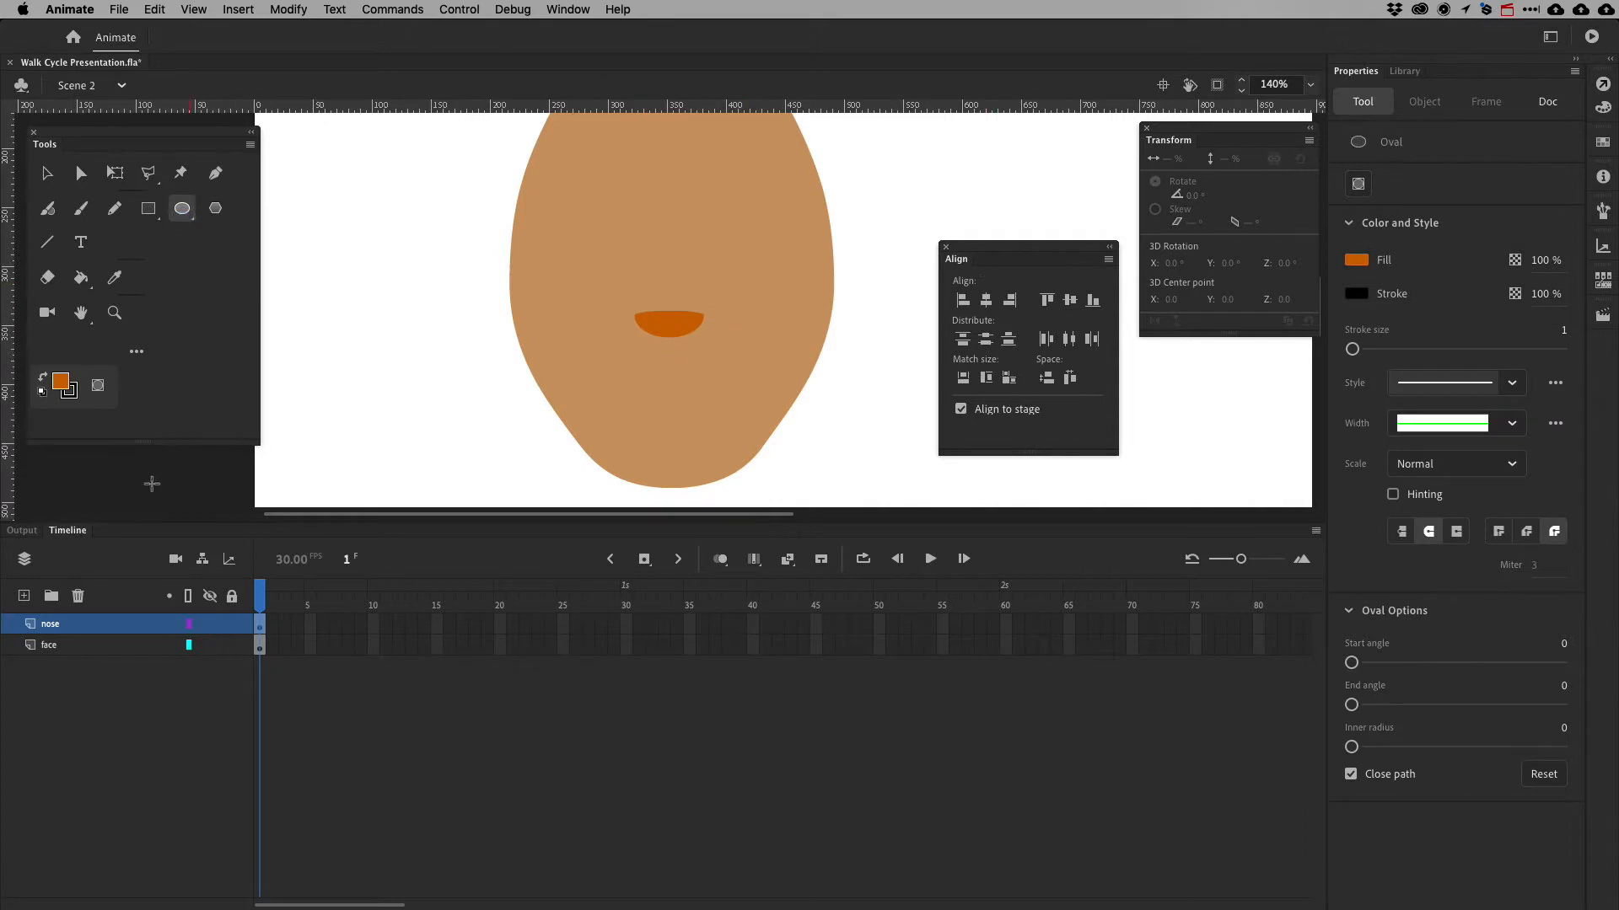
left_click(62, 383)
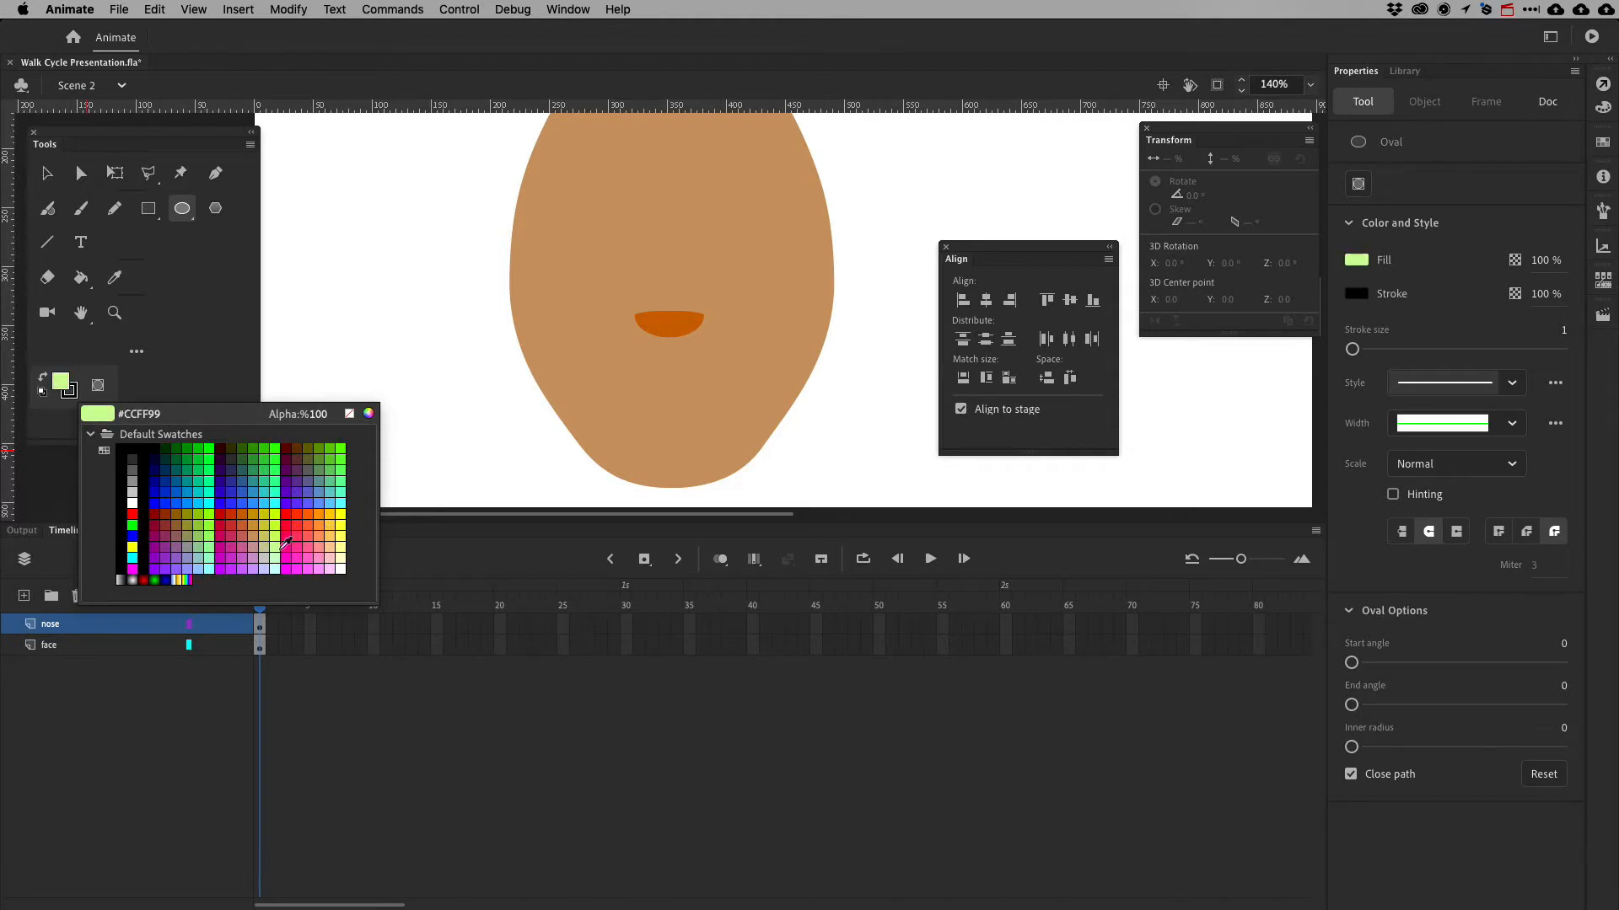
left_click(328, 550)
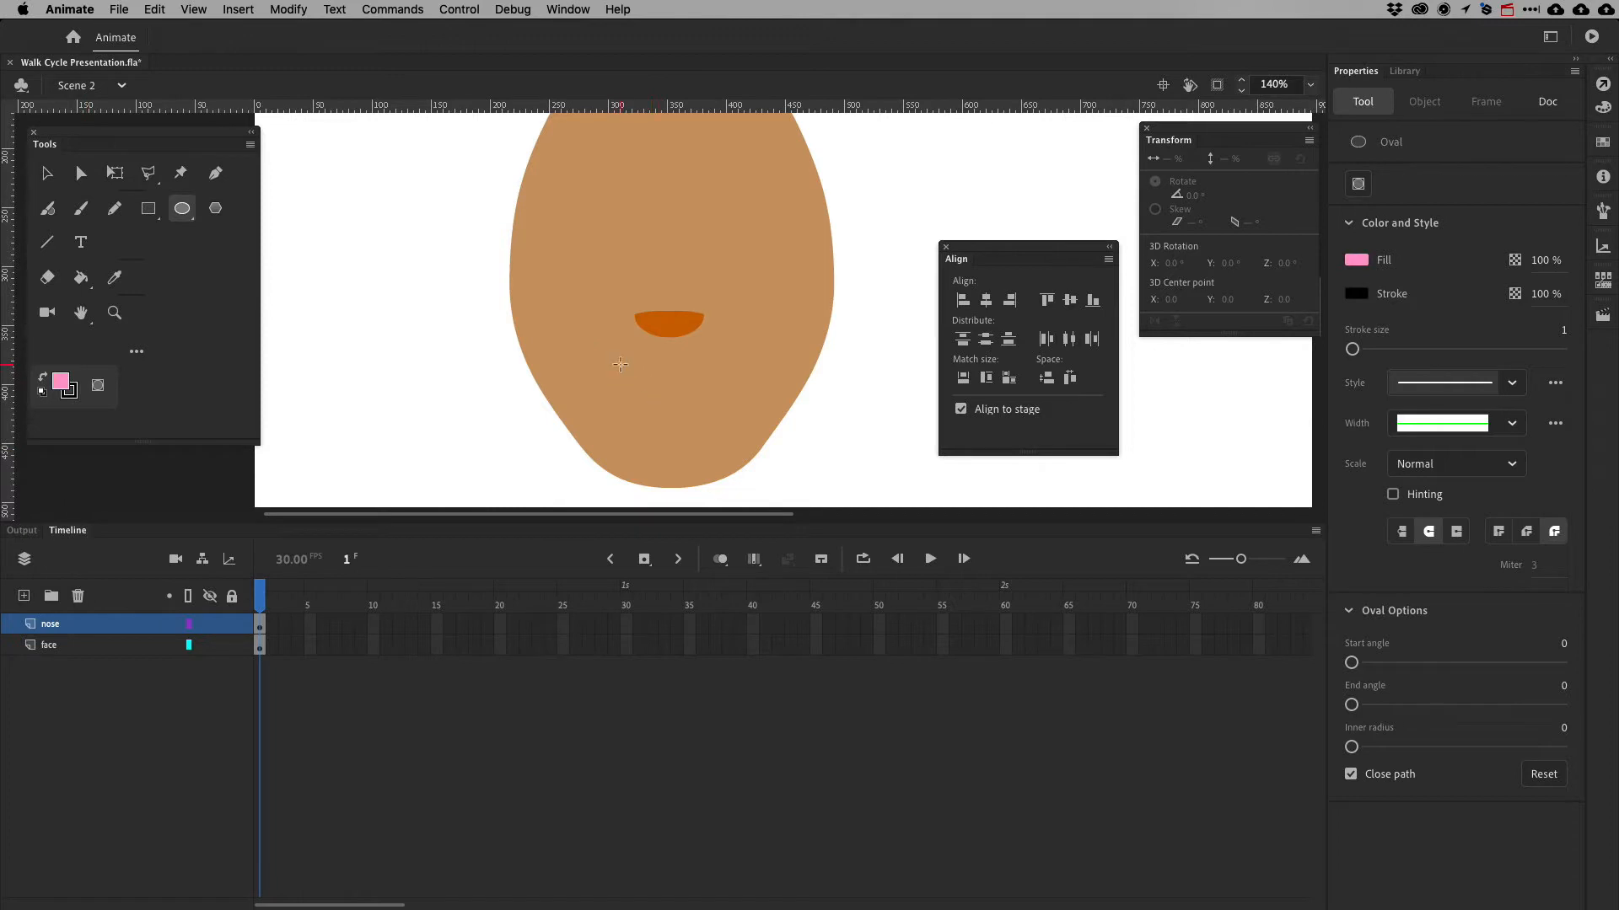
left_click_drag(621, 364, 733, 421)
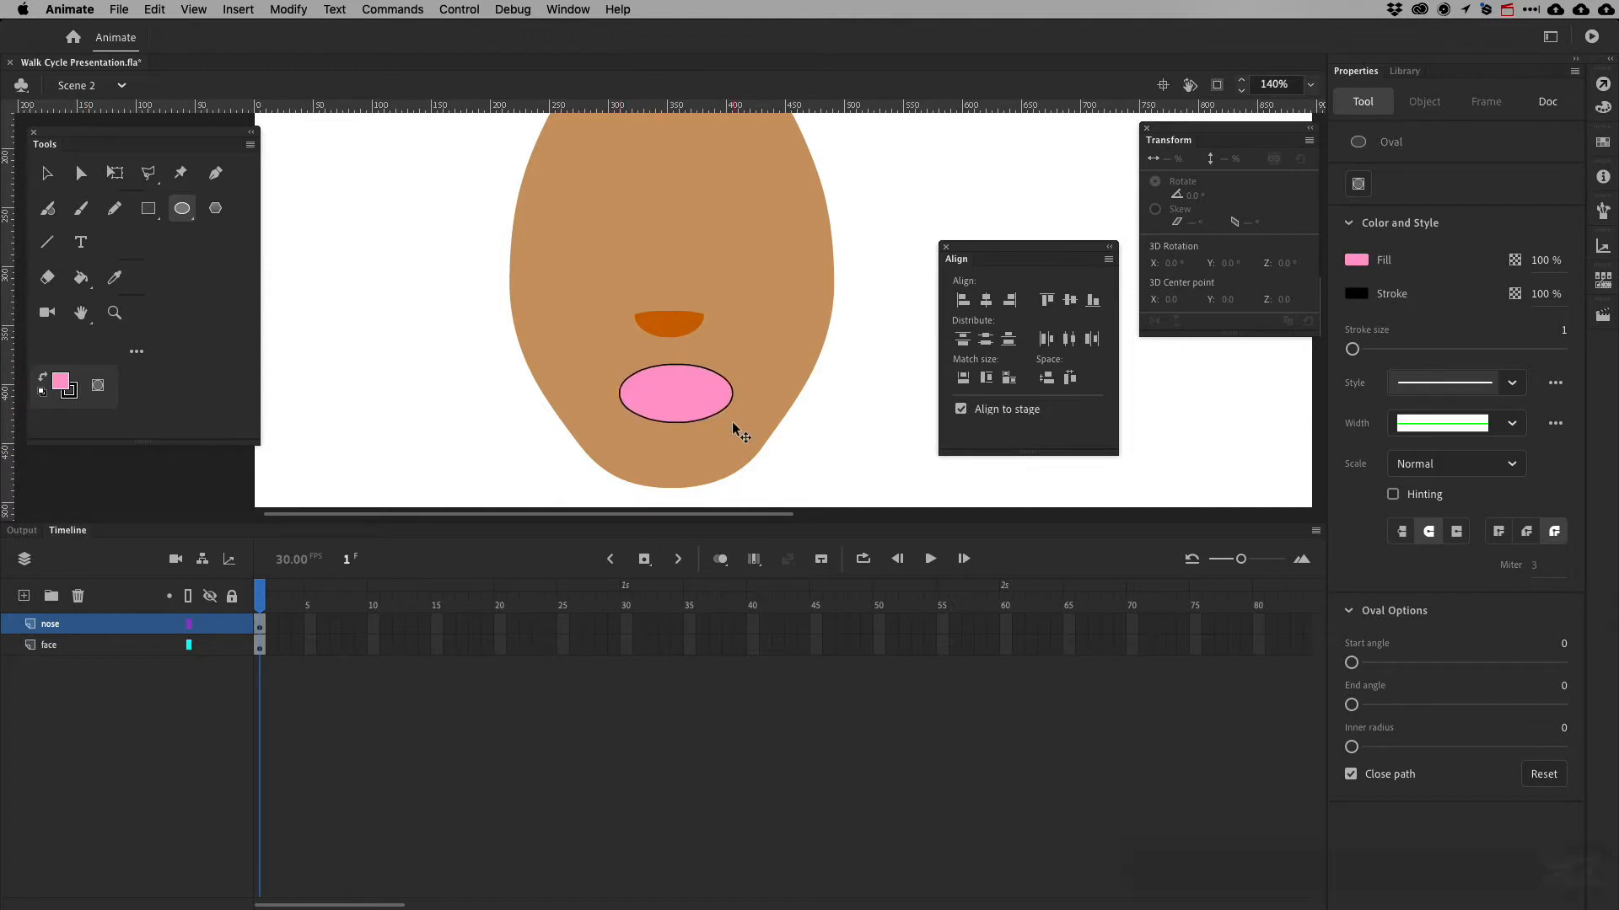
key("super+z")
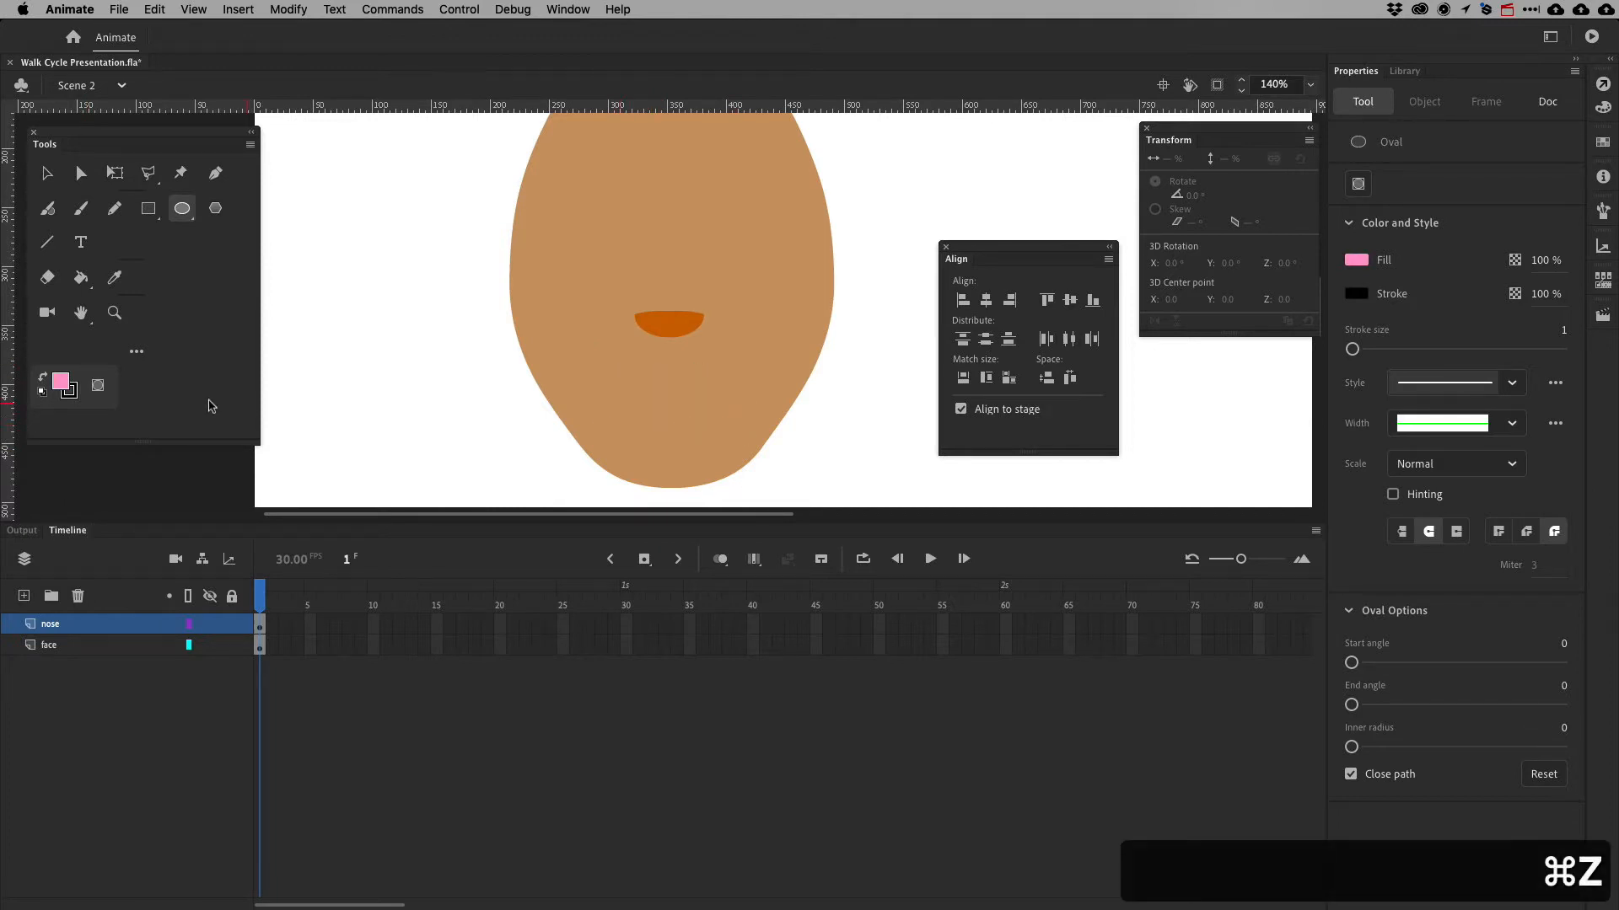
Draw a horizontal oval mouth about 88 by 38 px below the nose, with a light salmon-pink fill and no stroke
left_click(67, 389)
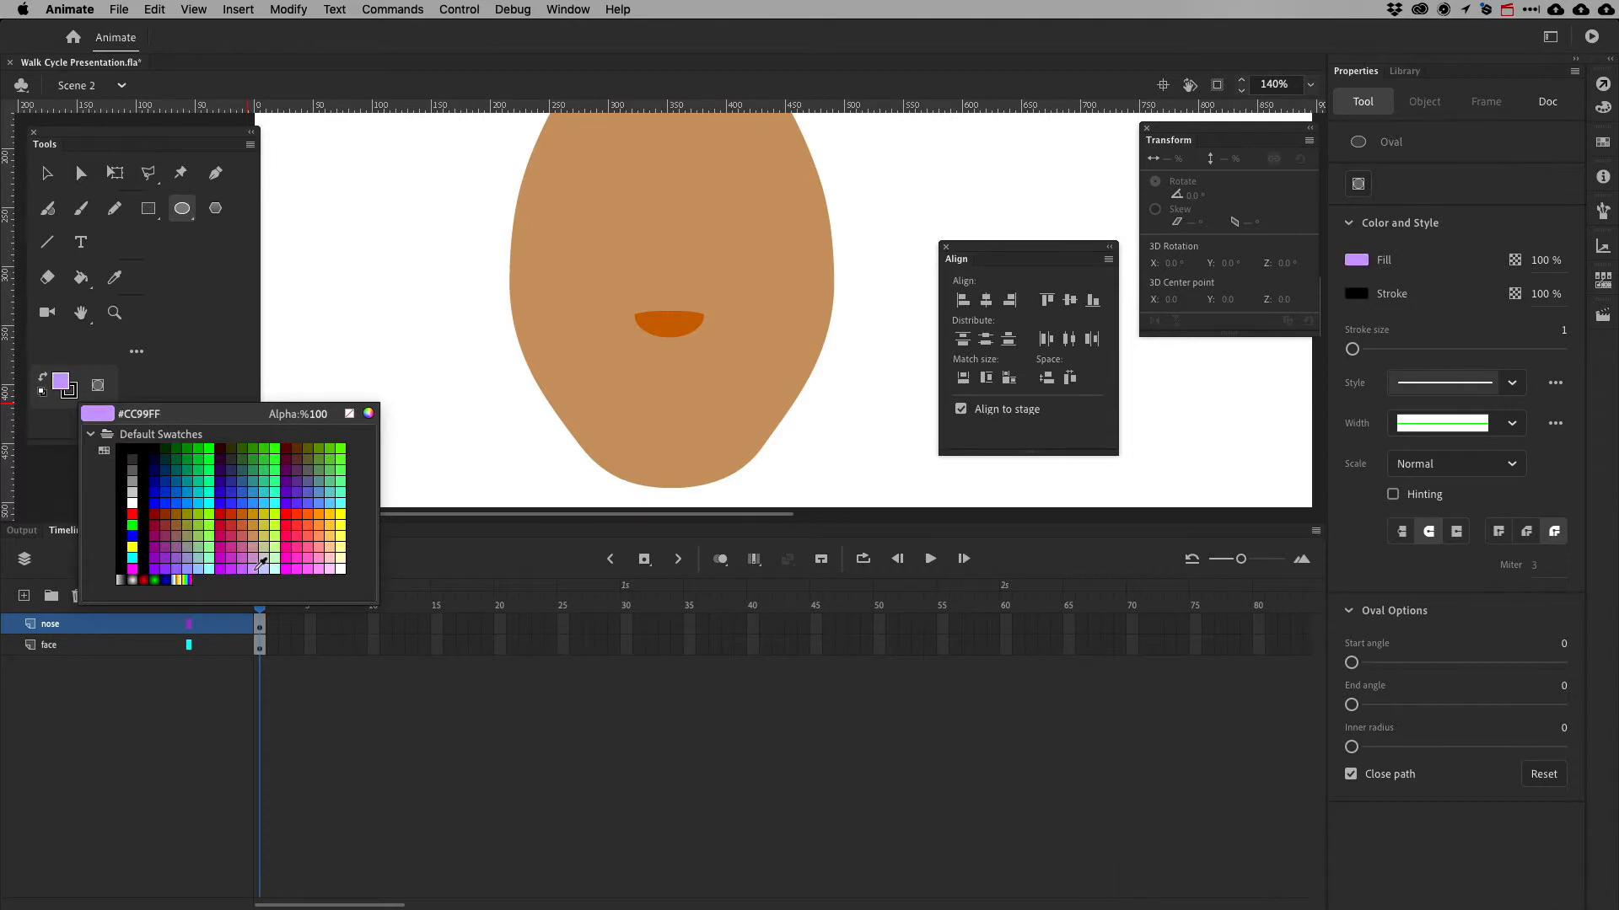
left_click(325, 541)
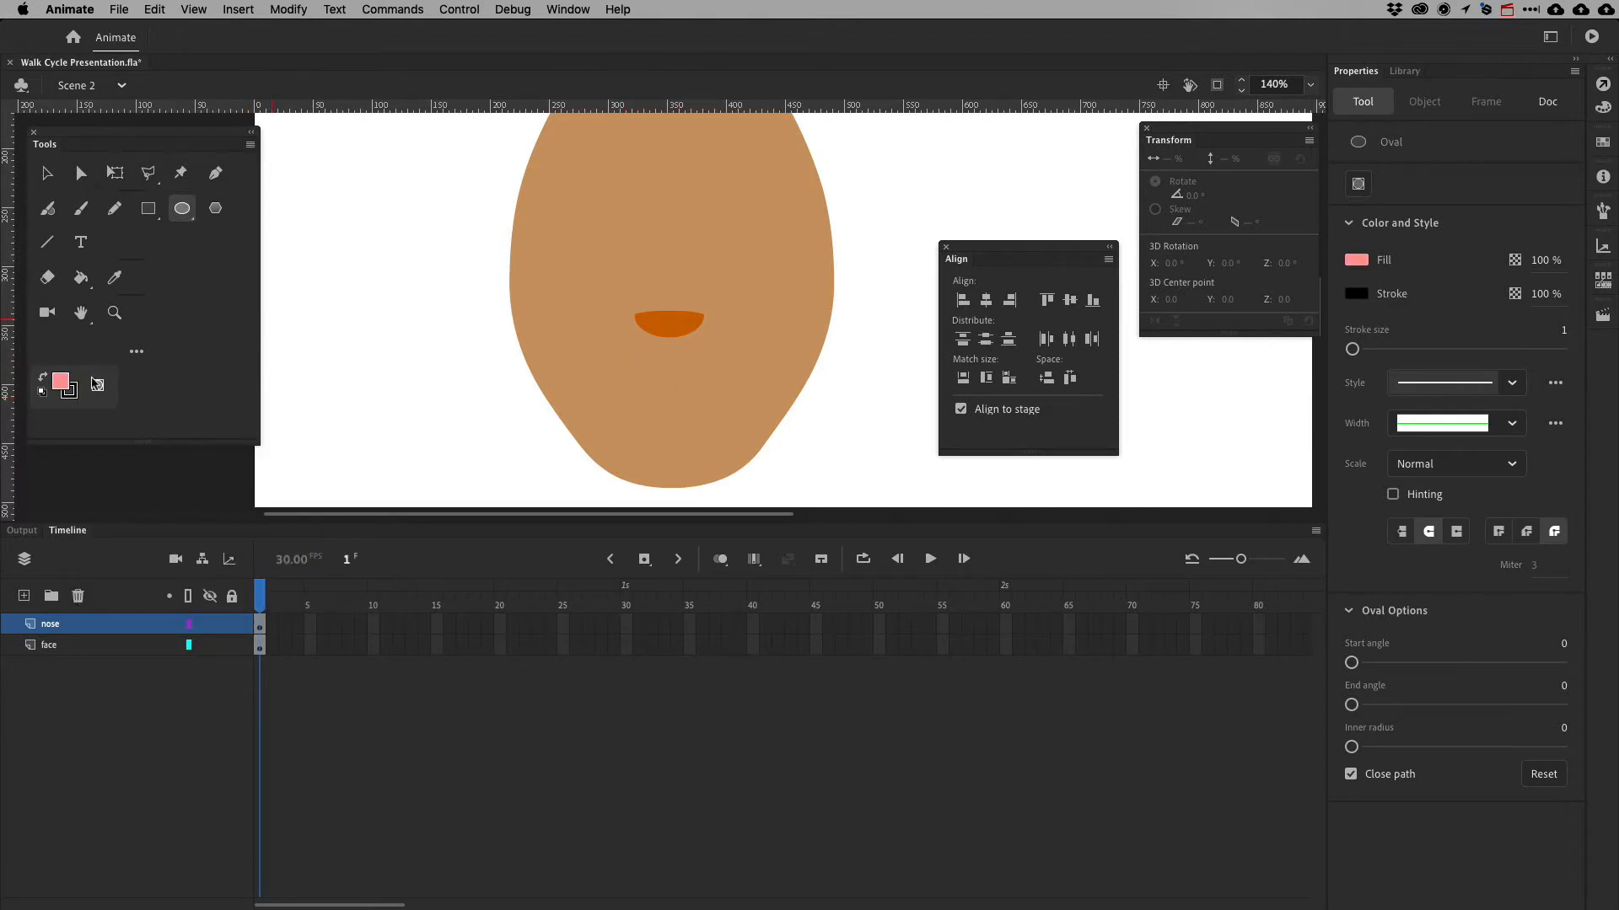
left_click(70, 391)
left_click(347, 414)
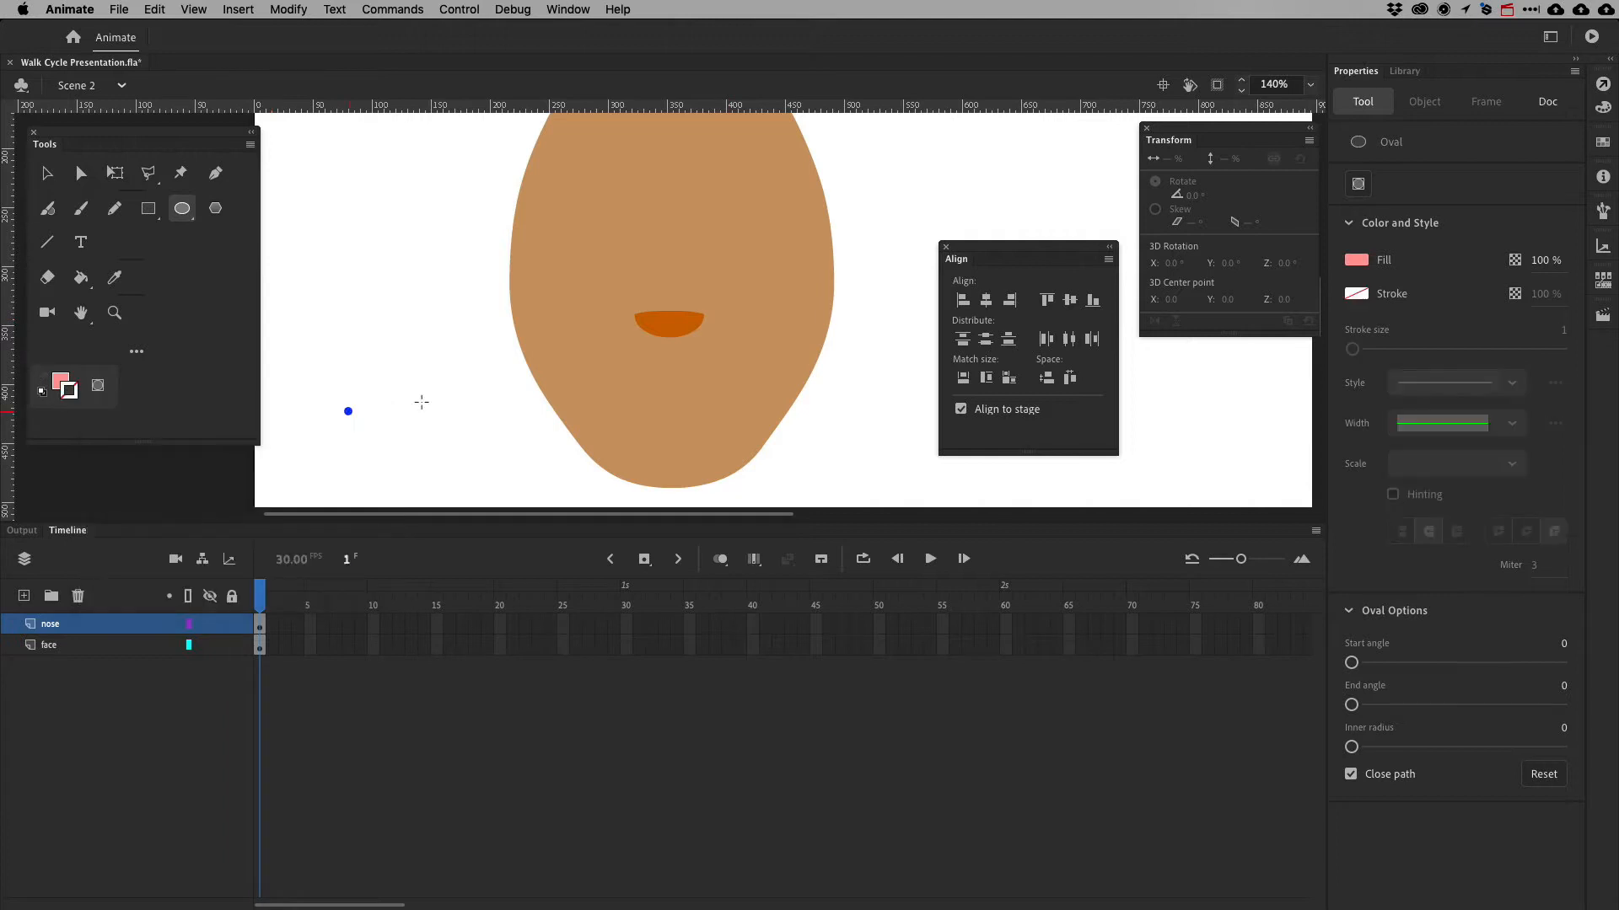
mouse_move(621, 371)
left_mouse_down()
mouse_move(686, 424)
mouse_move(732, 435)
mouse_move(671, 386)
mouse_move(670, 401)
left_mouse_up()
left_click(45, 174)
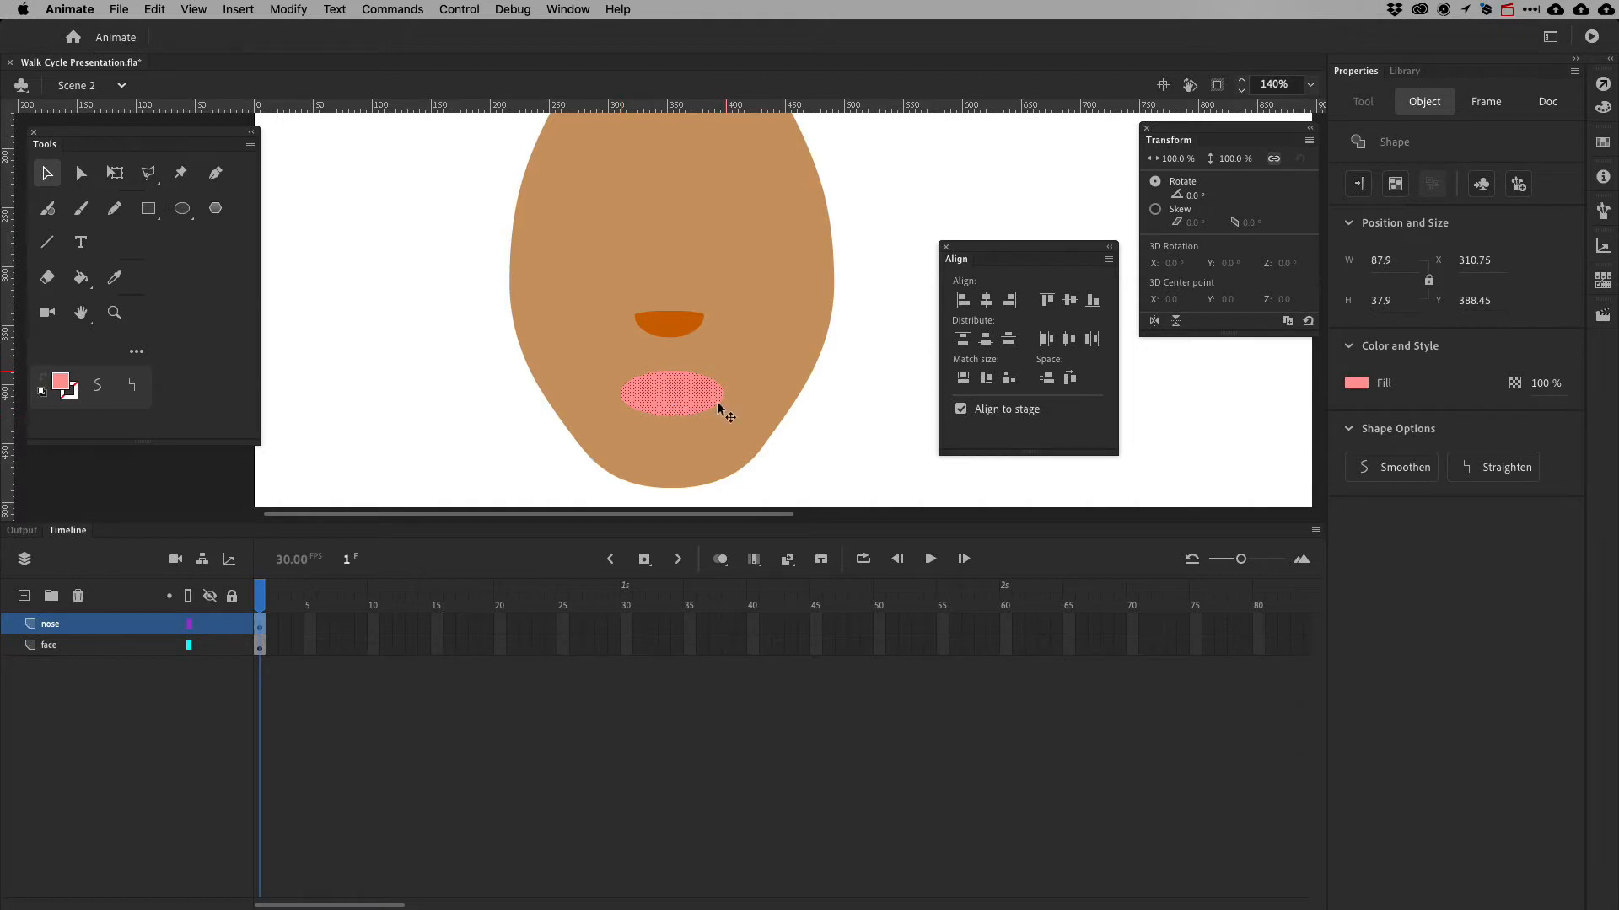
left_click(887, 342)
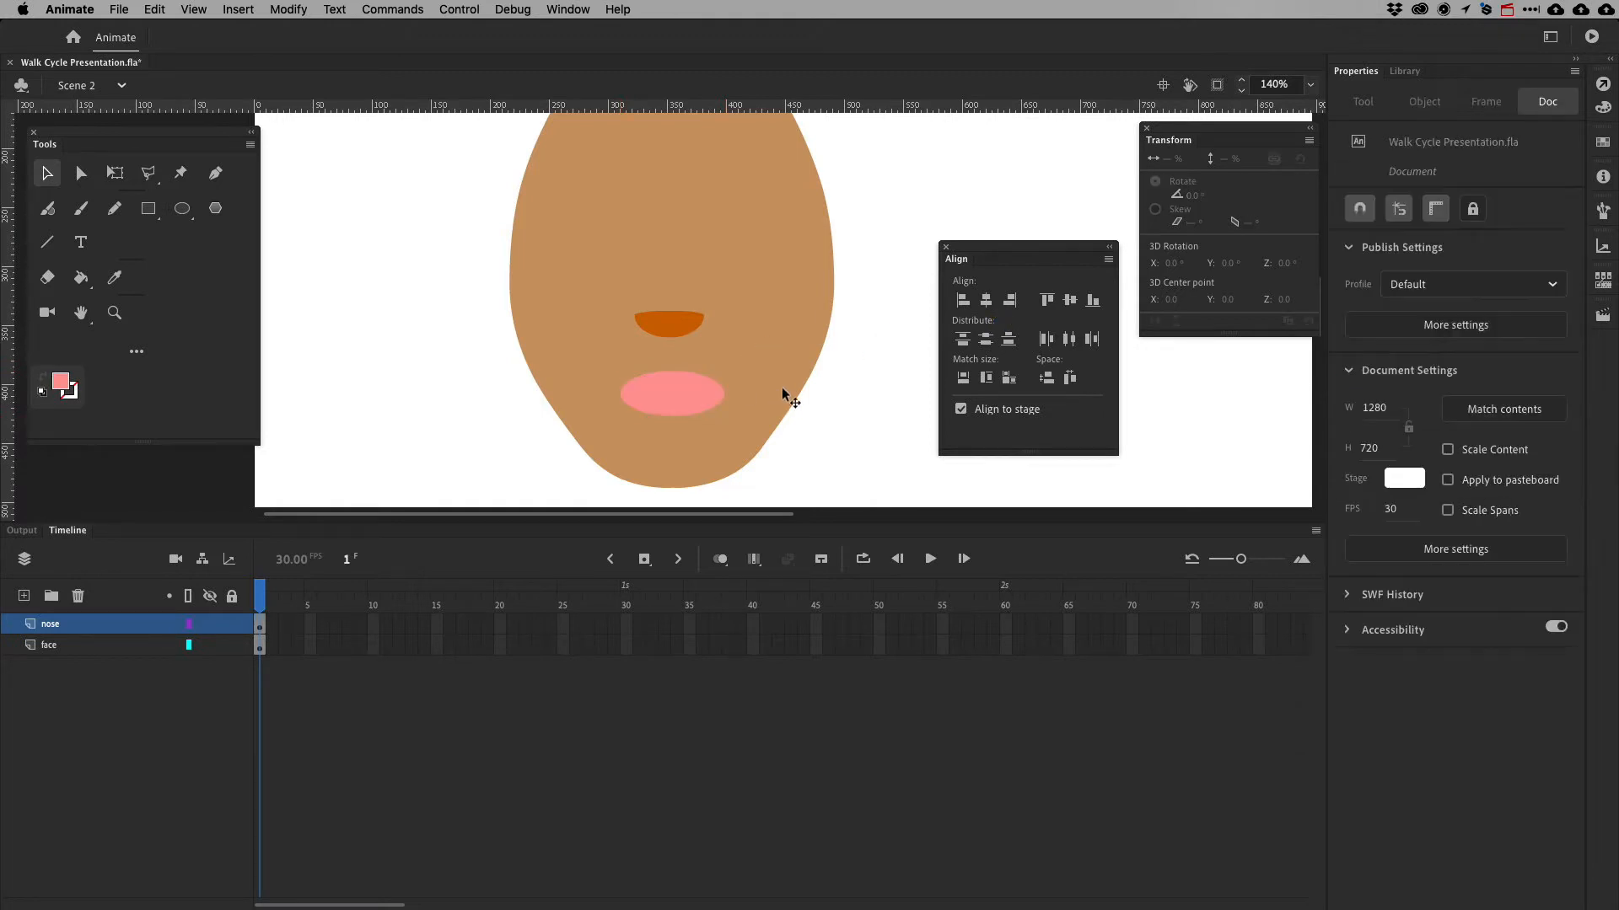
Move the mouth oval onto a new layer named mouth above the nose layer, pasting it in place
left_click(727, 394)
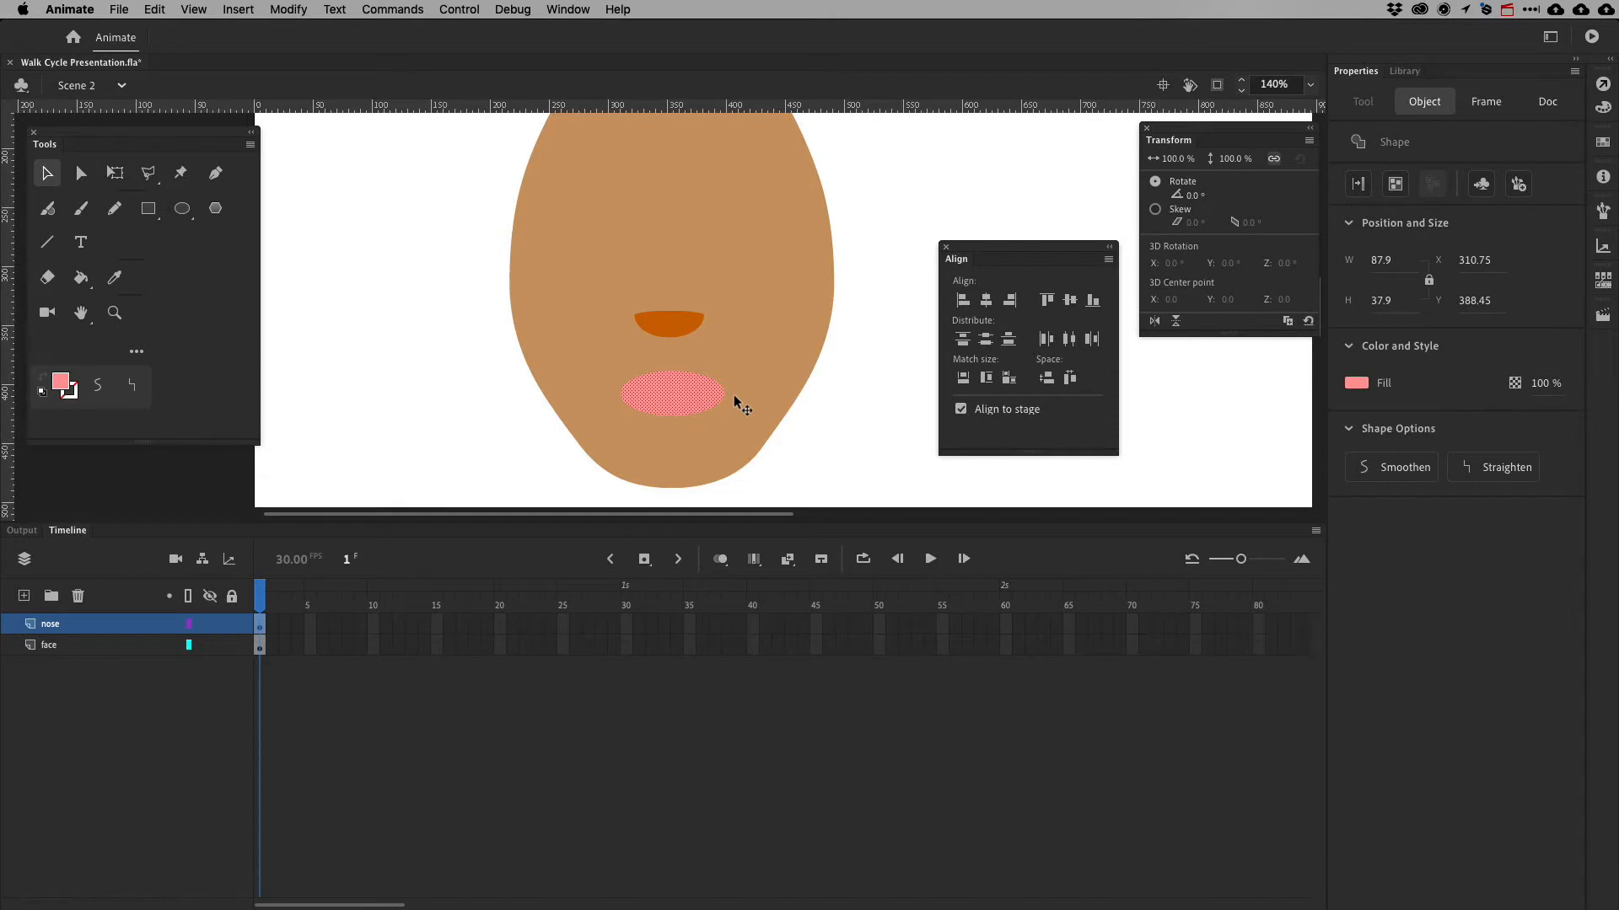
key("super+minus")
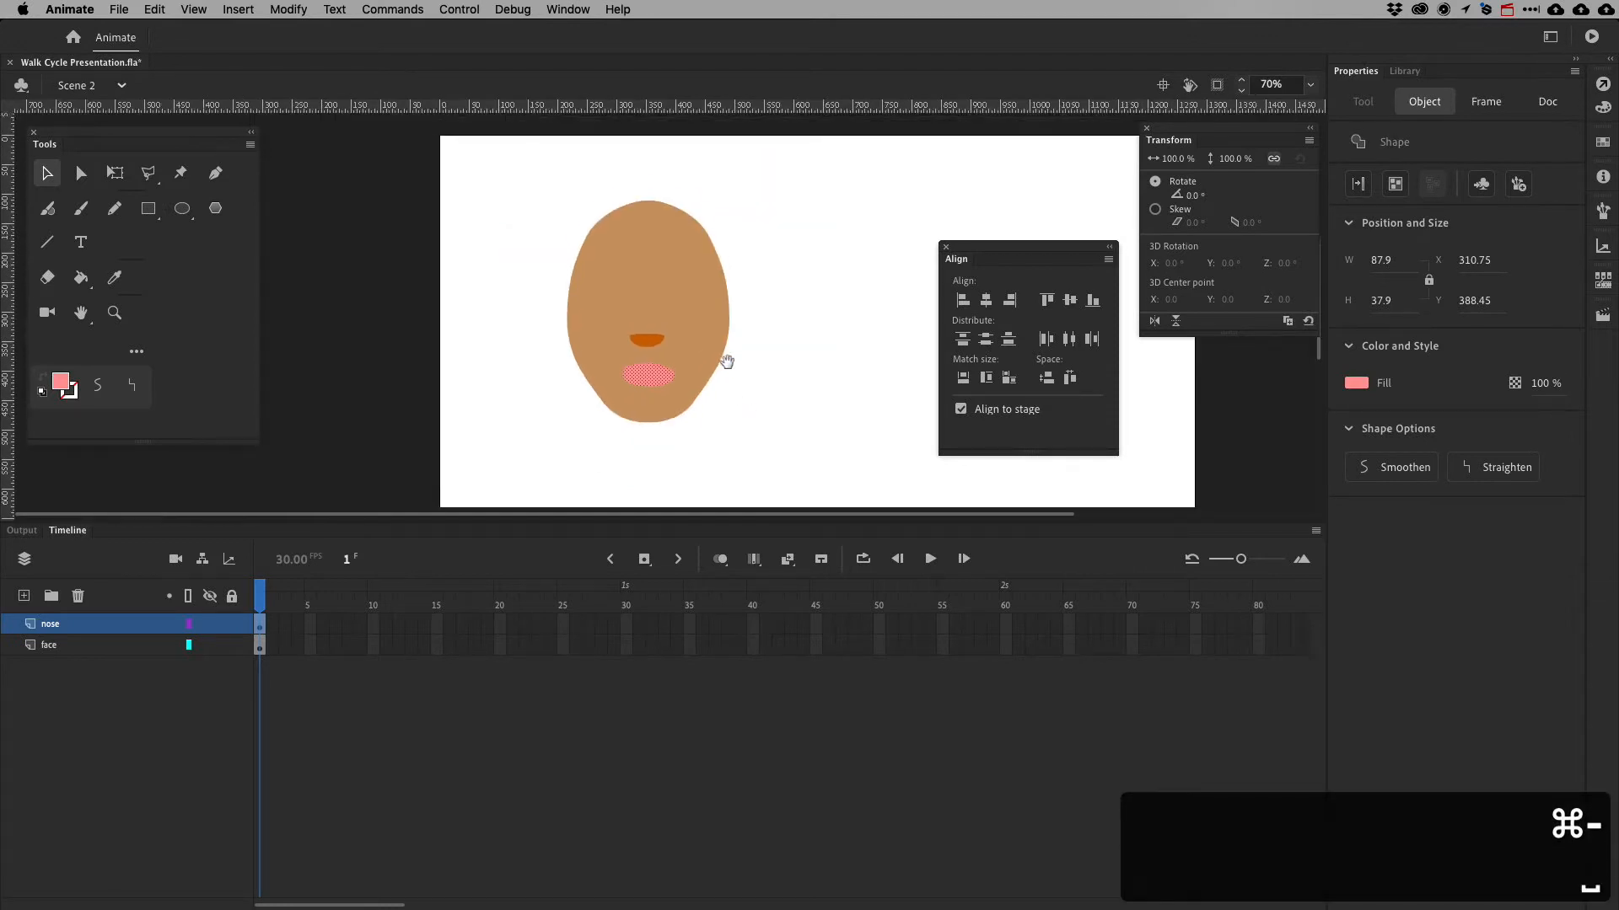
left_click_drag(762, 369, 766, 355)
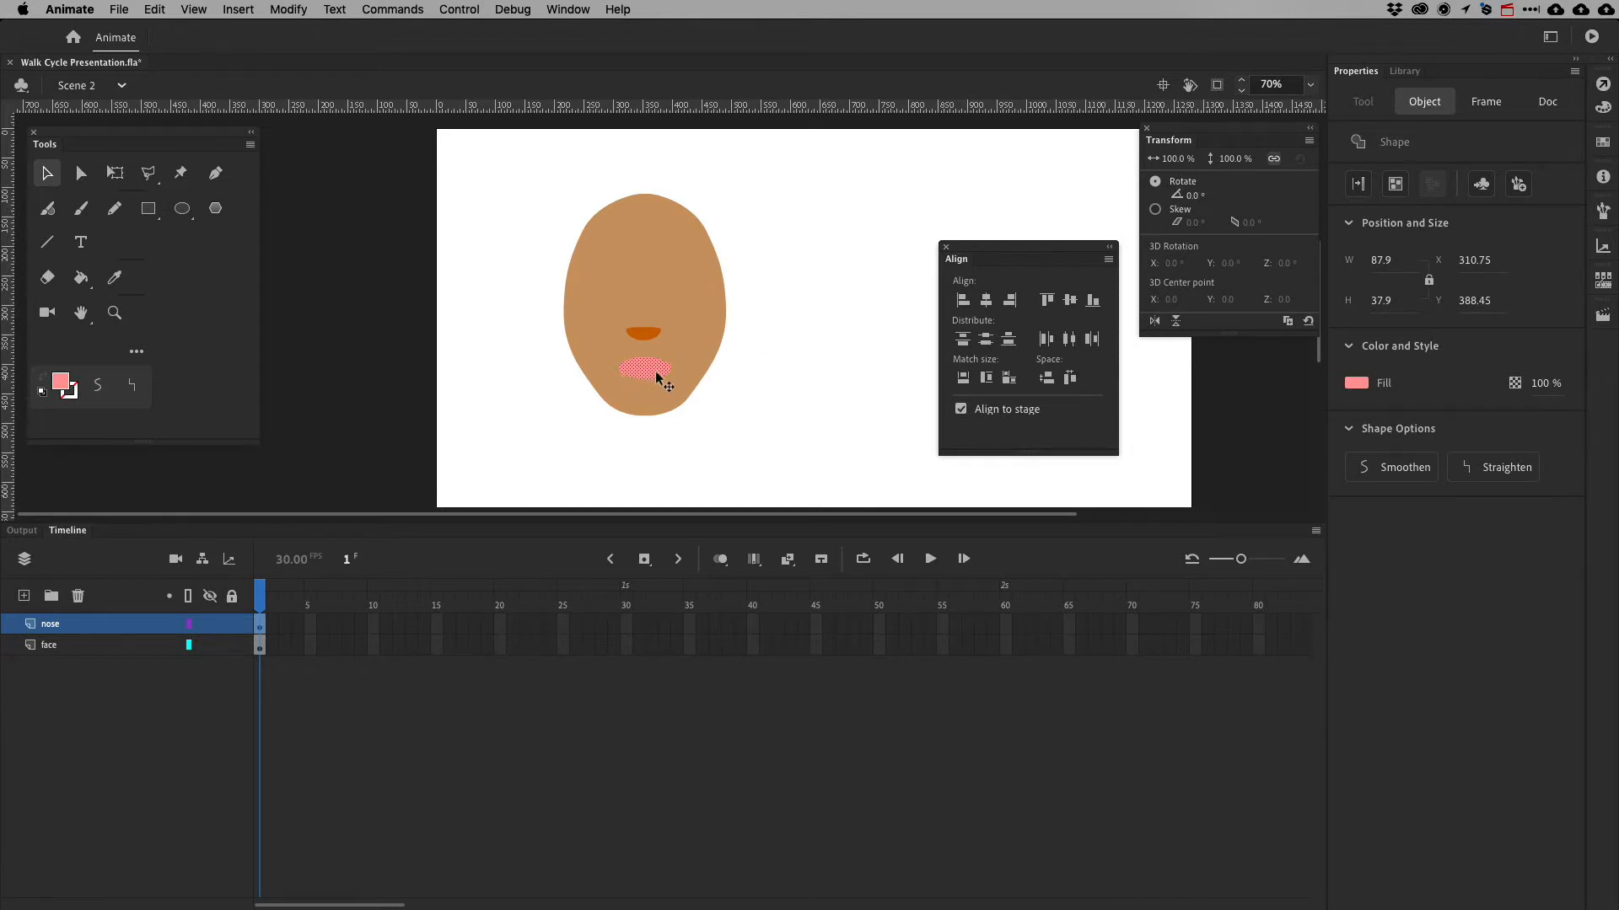
key("super+x")
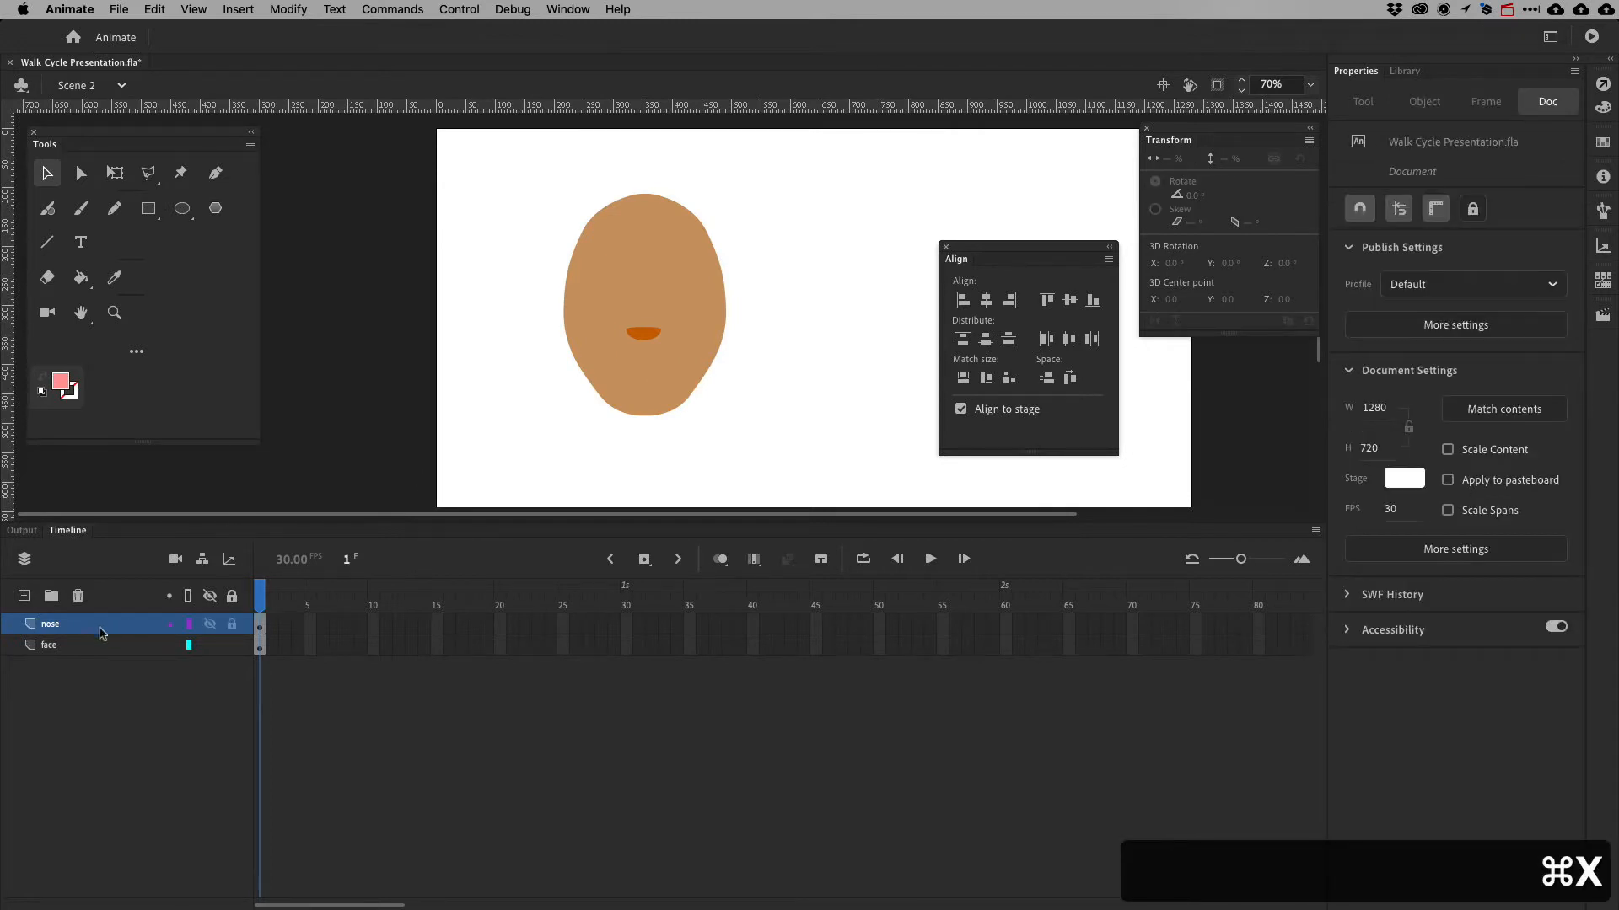
left_click(25, 598)
double_click(57, 624)
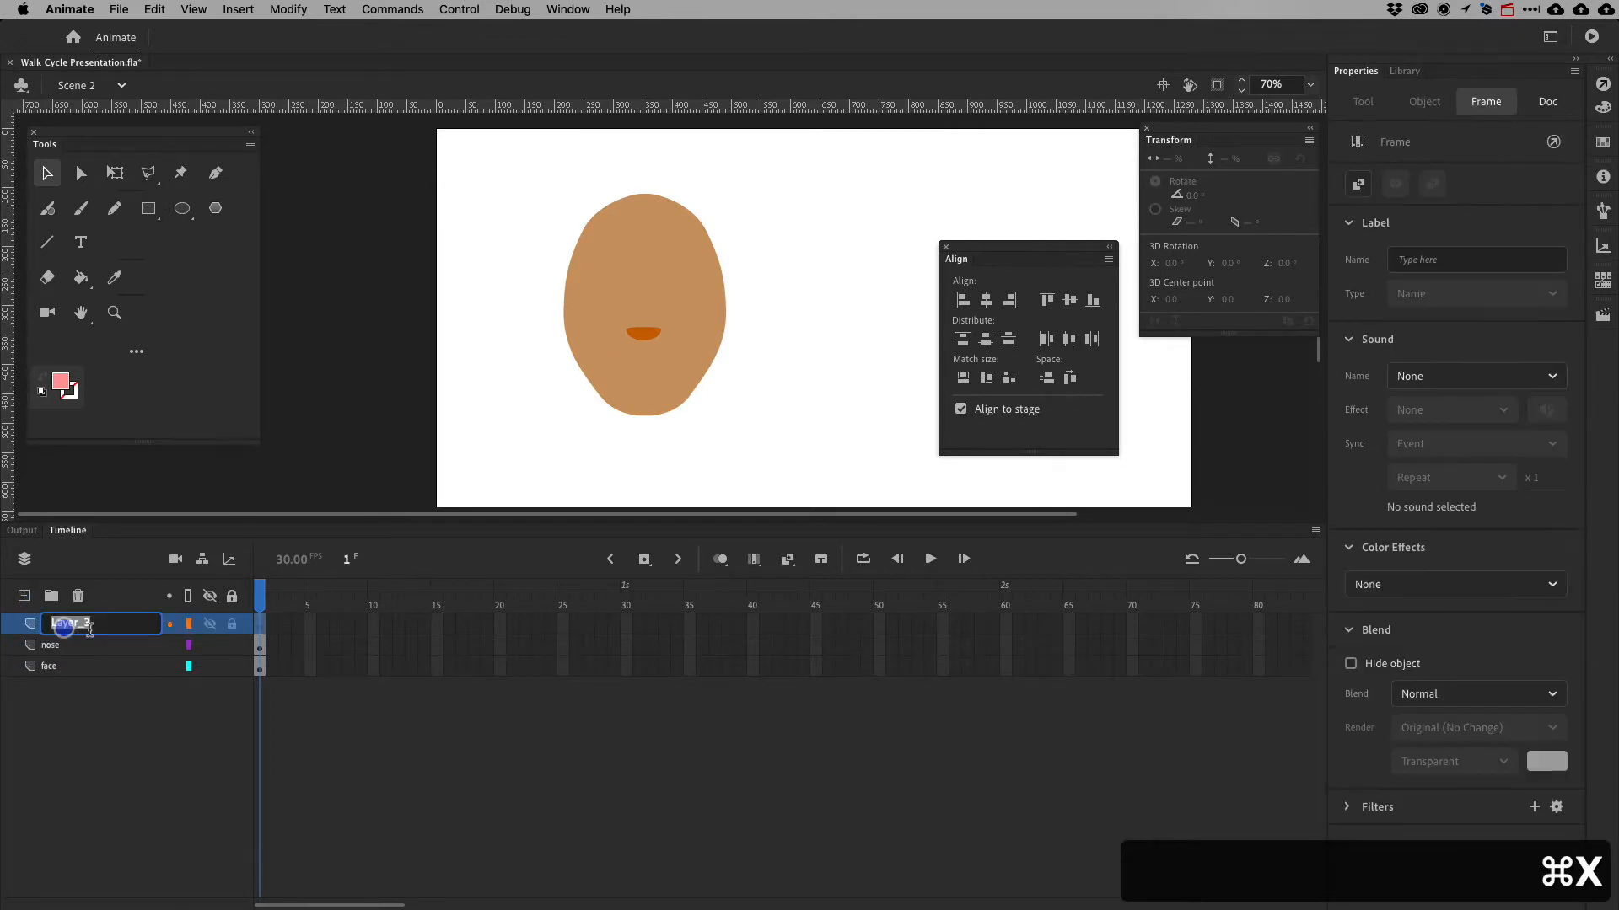
type("mouth")
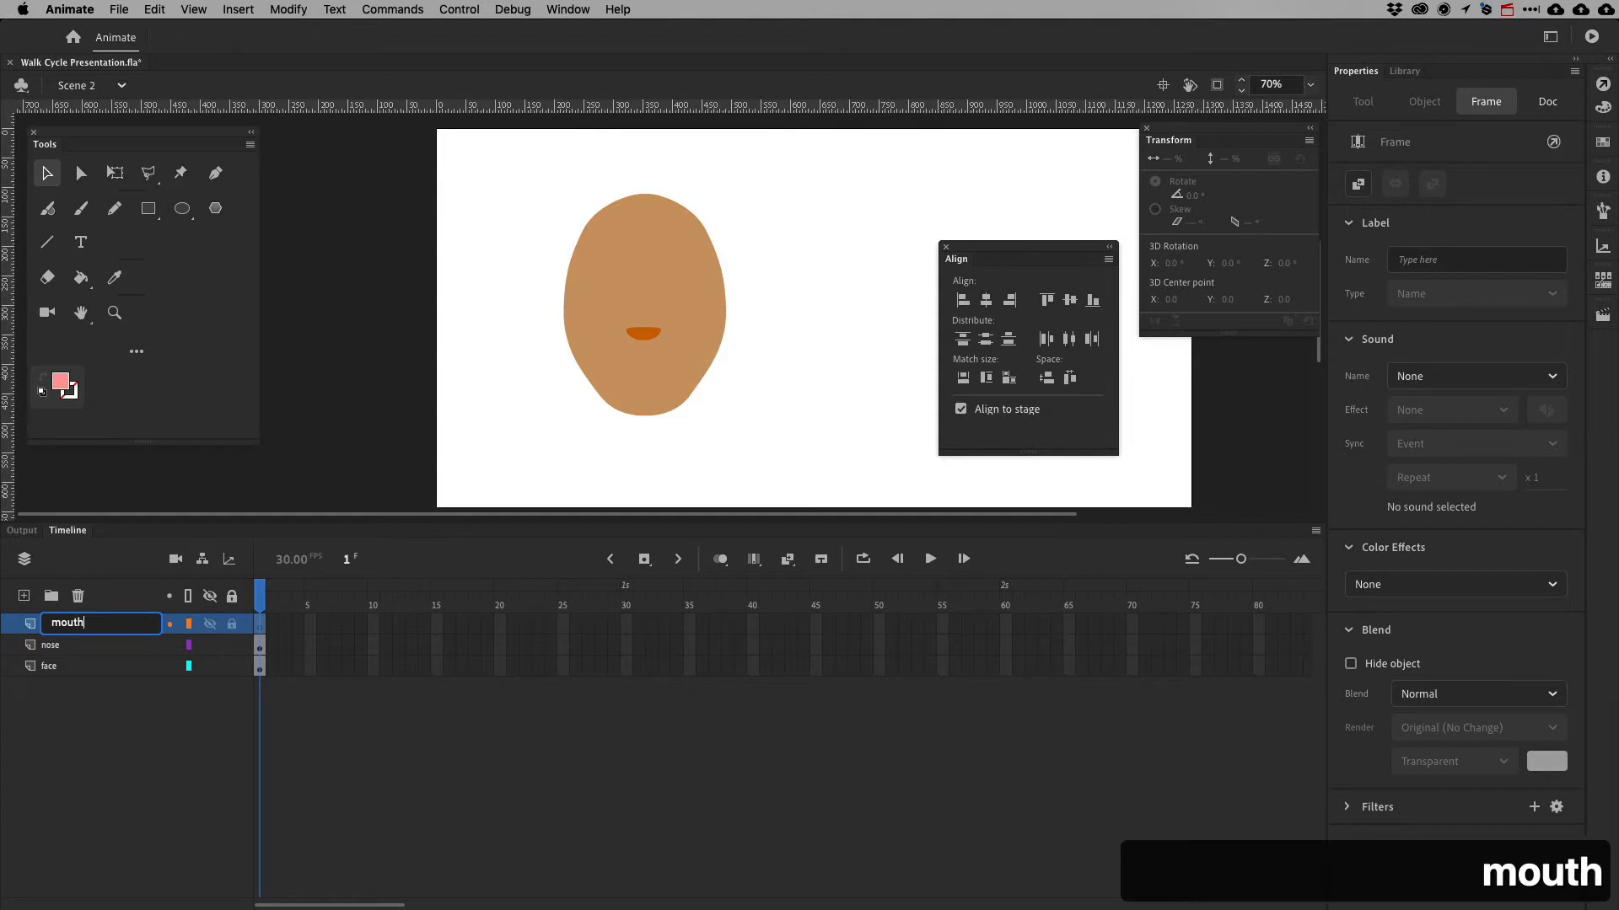
key("Return")
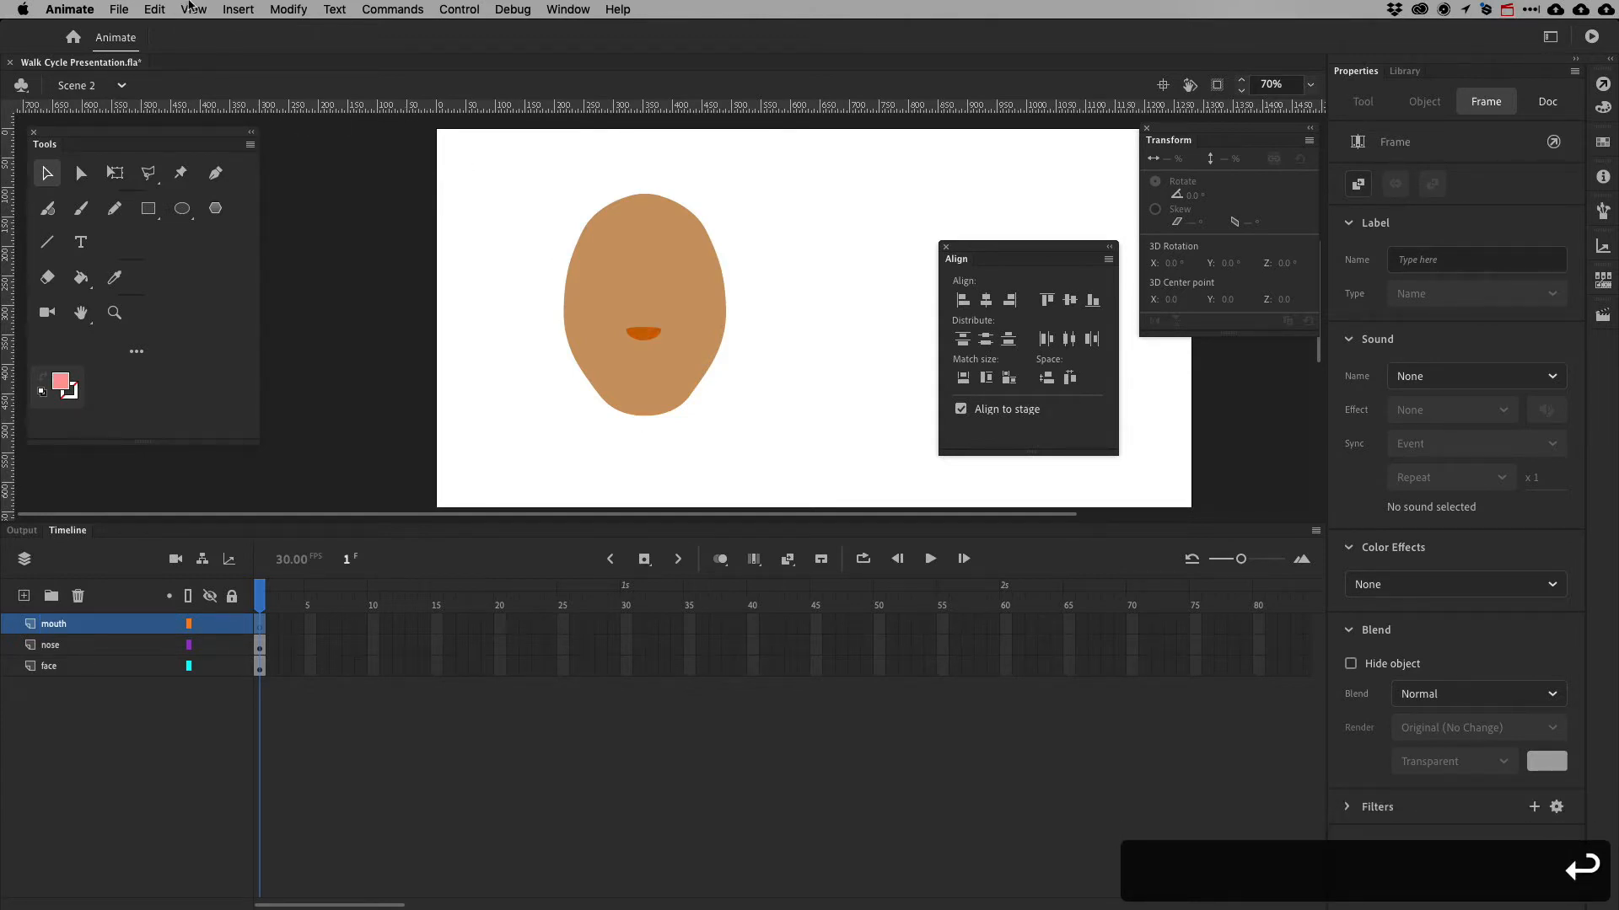
left_click(154, 9)
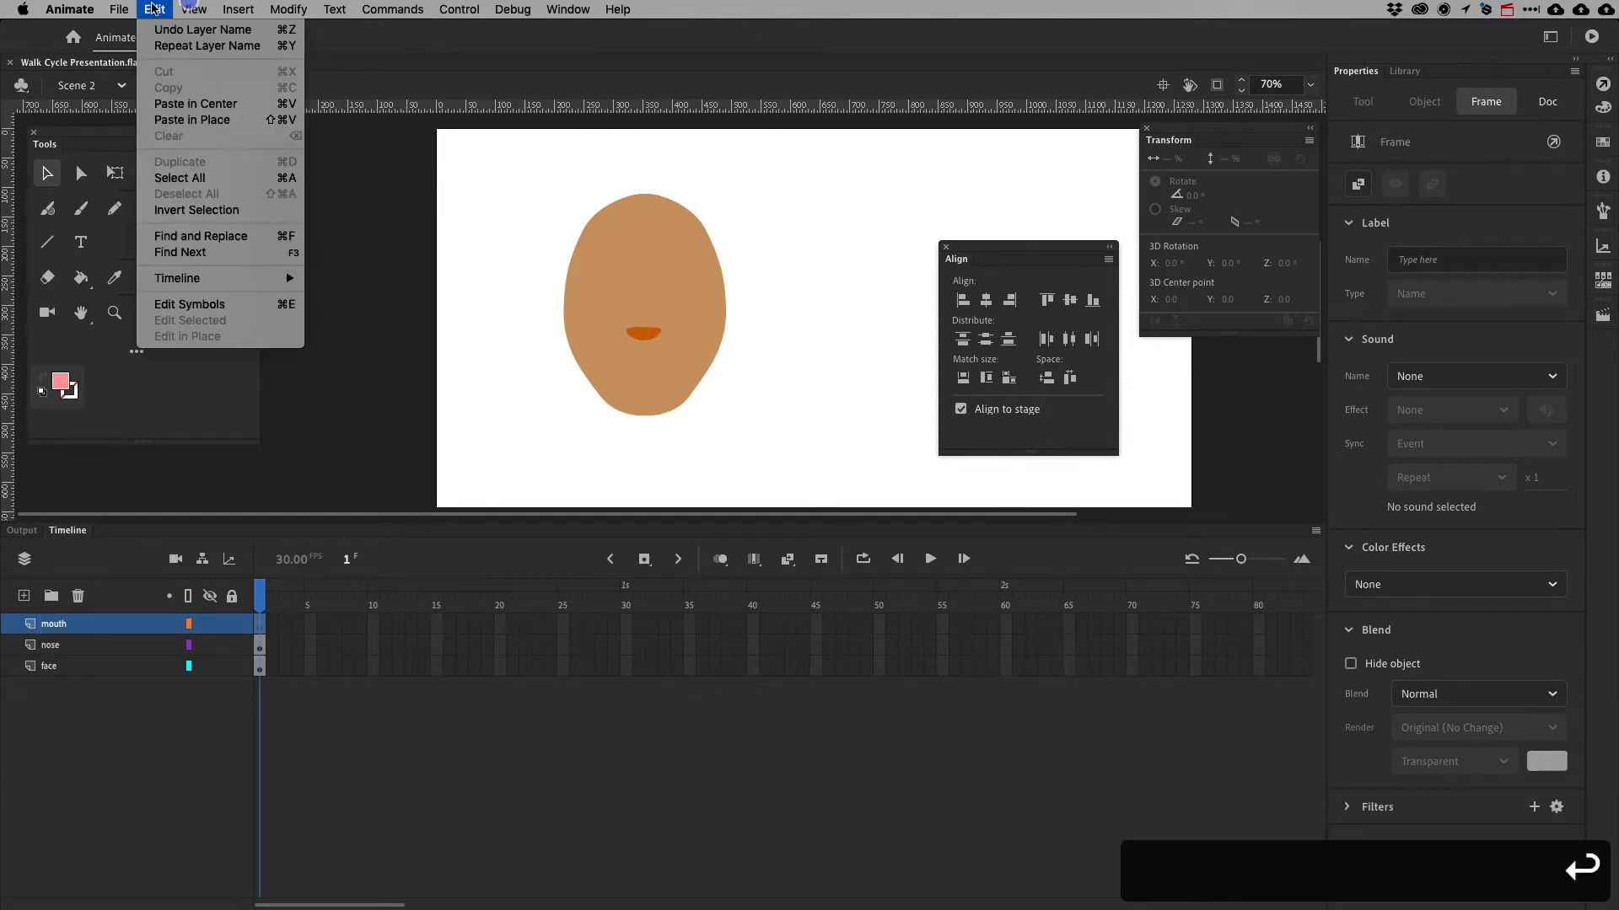
left_click(194, 118)
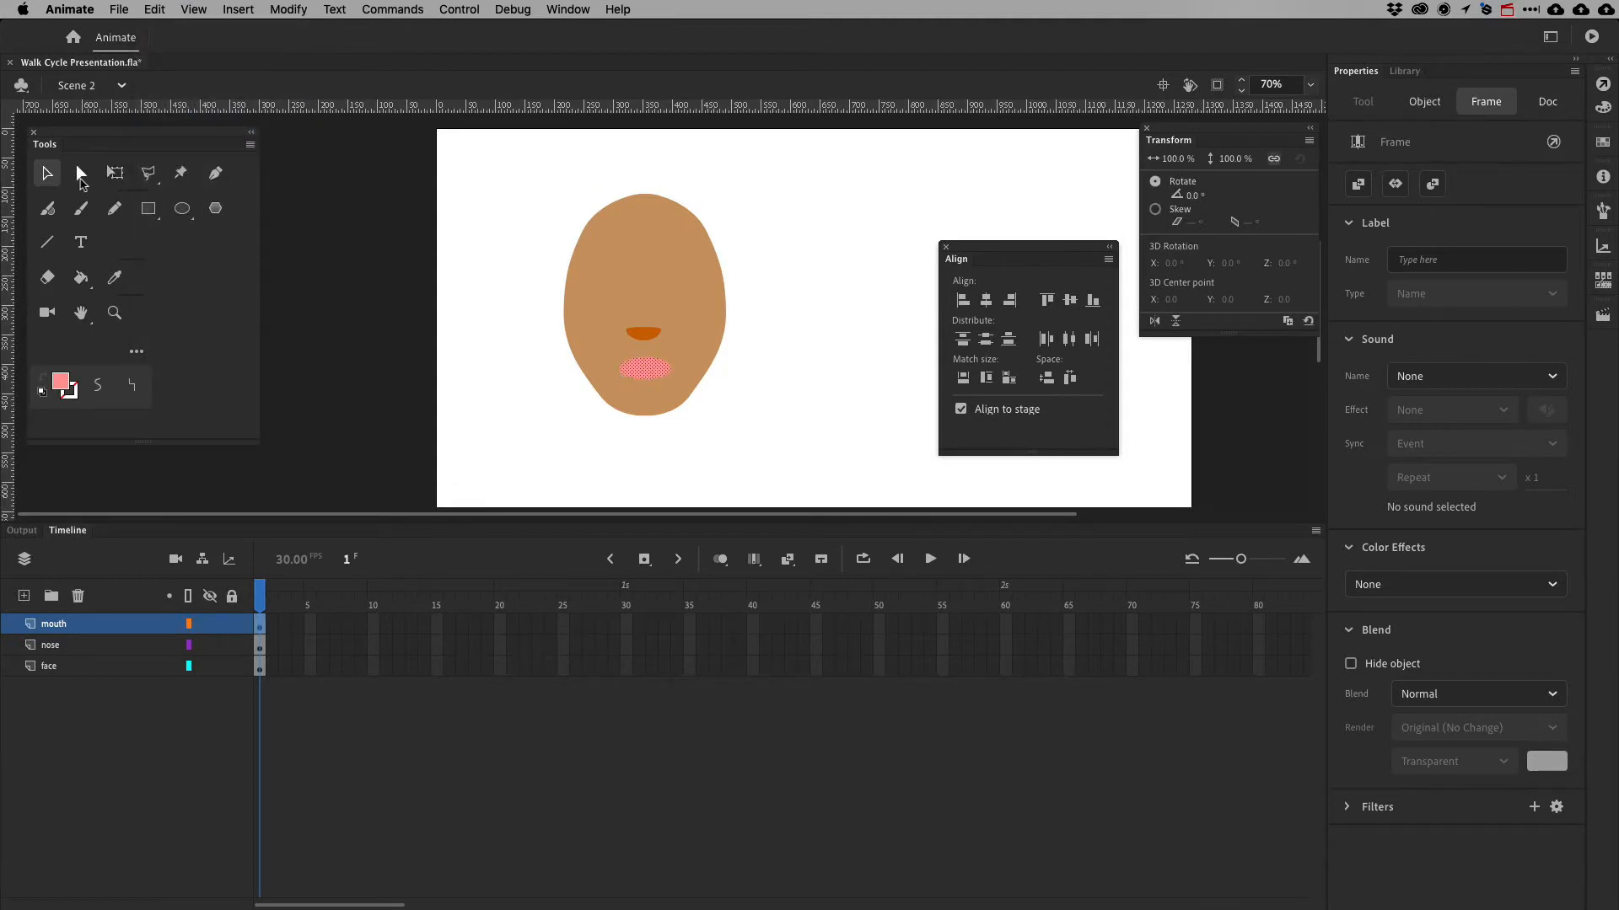
Convert the mouth oval into a Graphic symbol named Mouth shapes
left_click(81, 173)
key("super+equal")
key("super+equal")
key("super+equal")
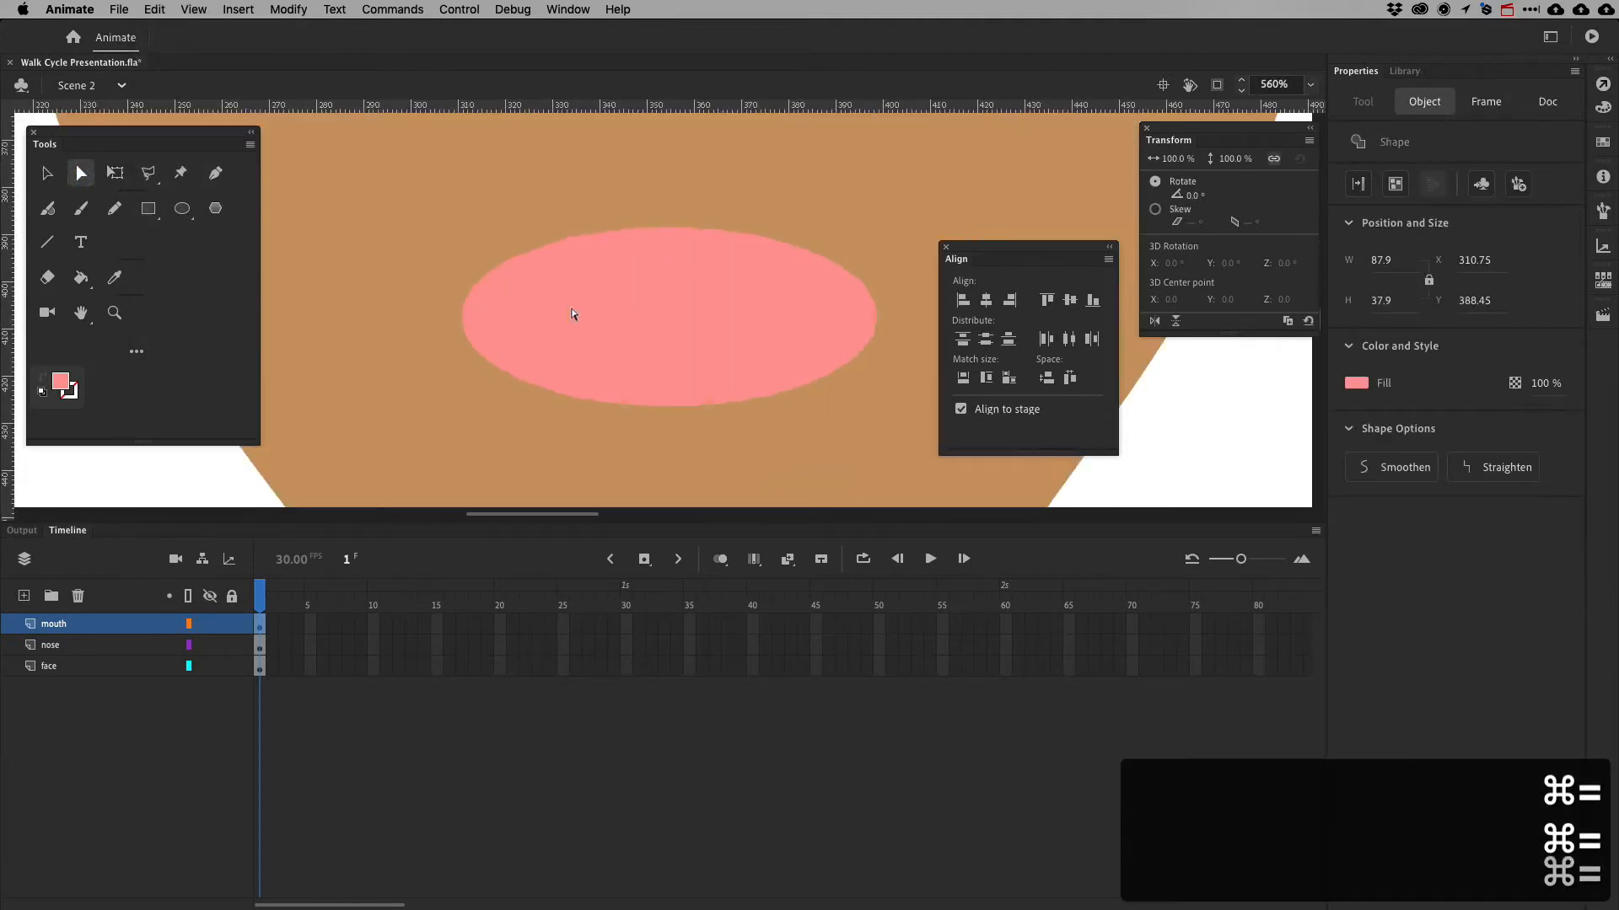
left_click(47, 173)
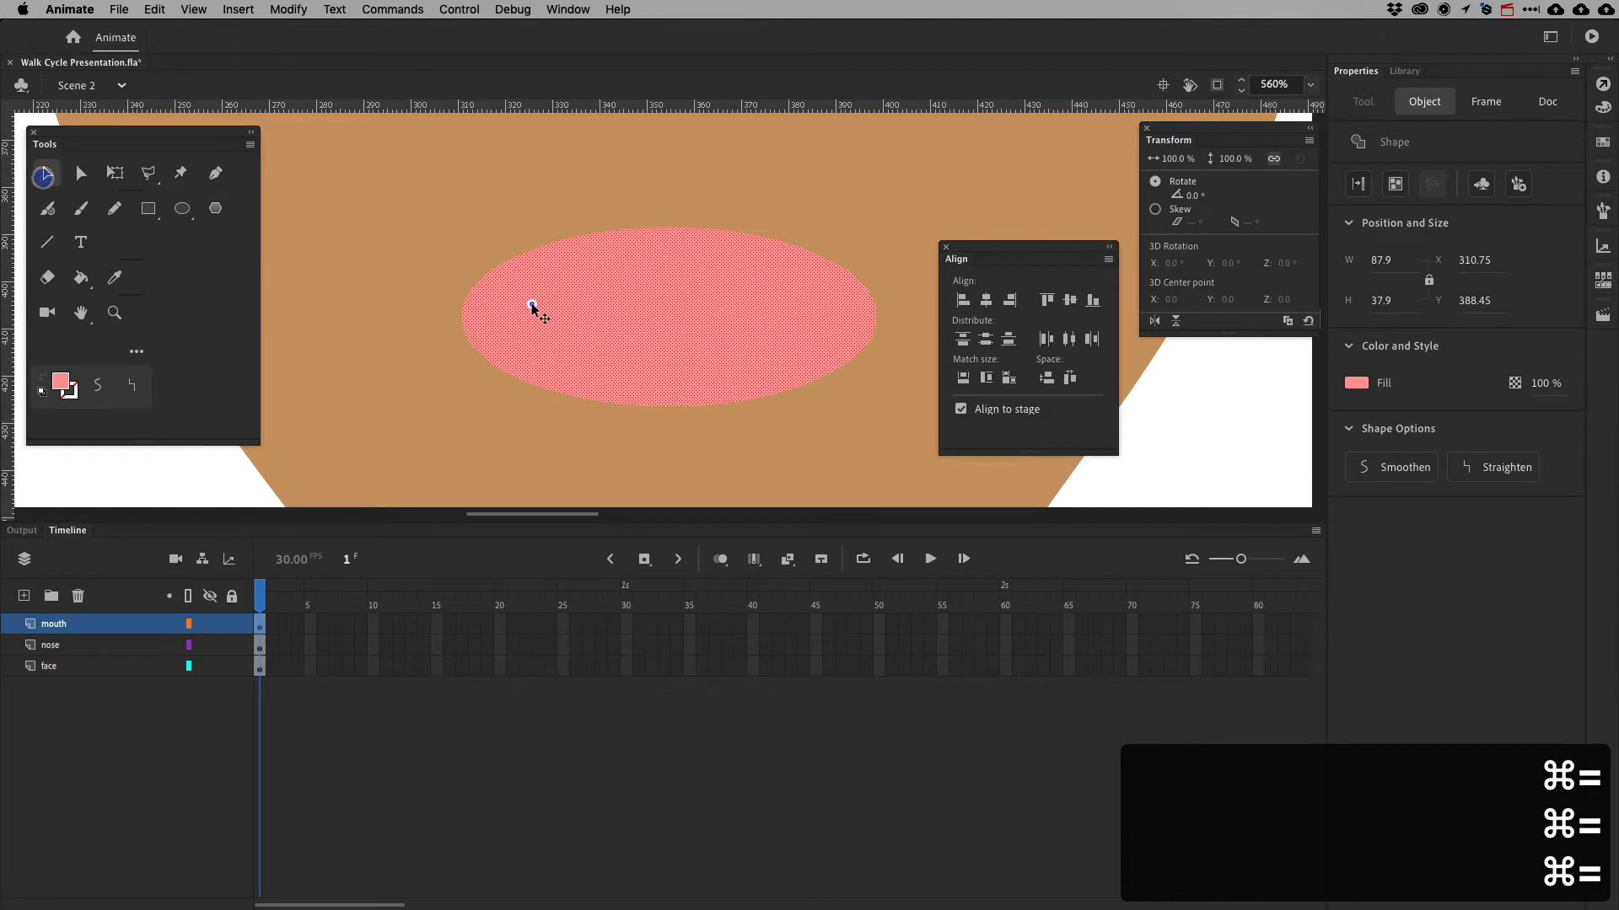
right_click(531, 307)
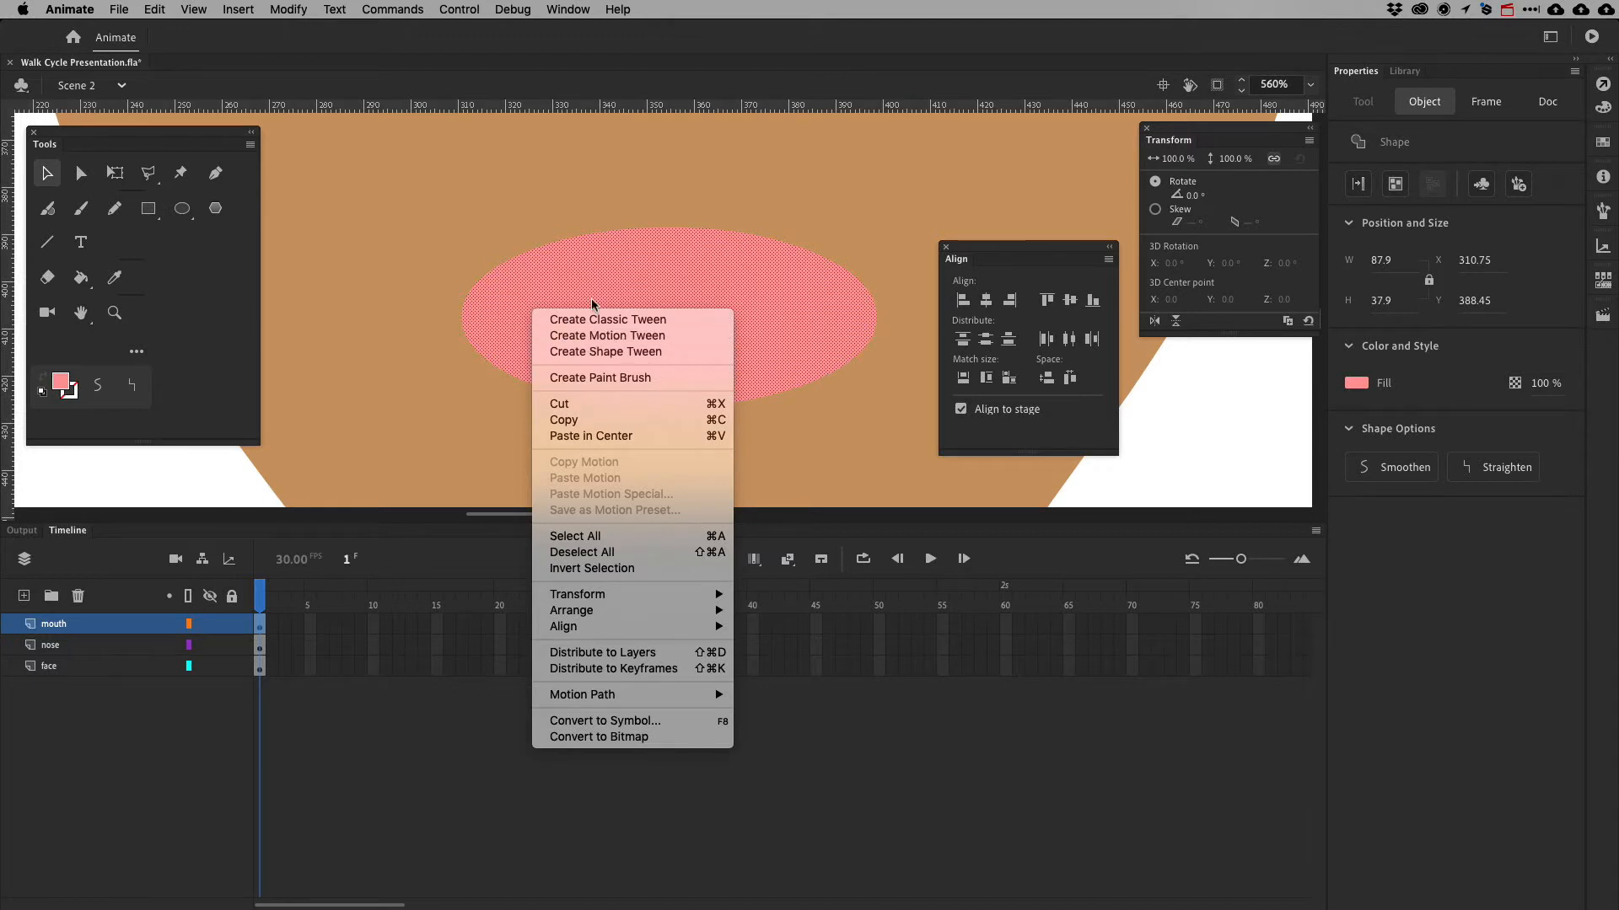
left_click(630, 721)
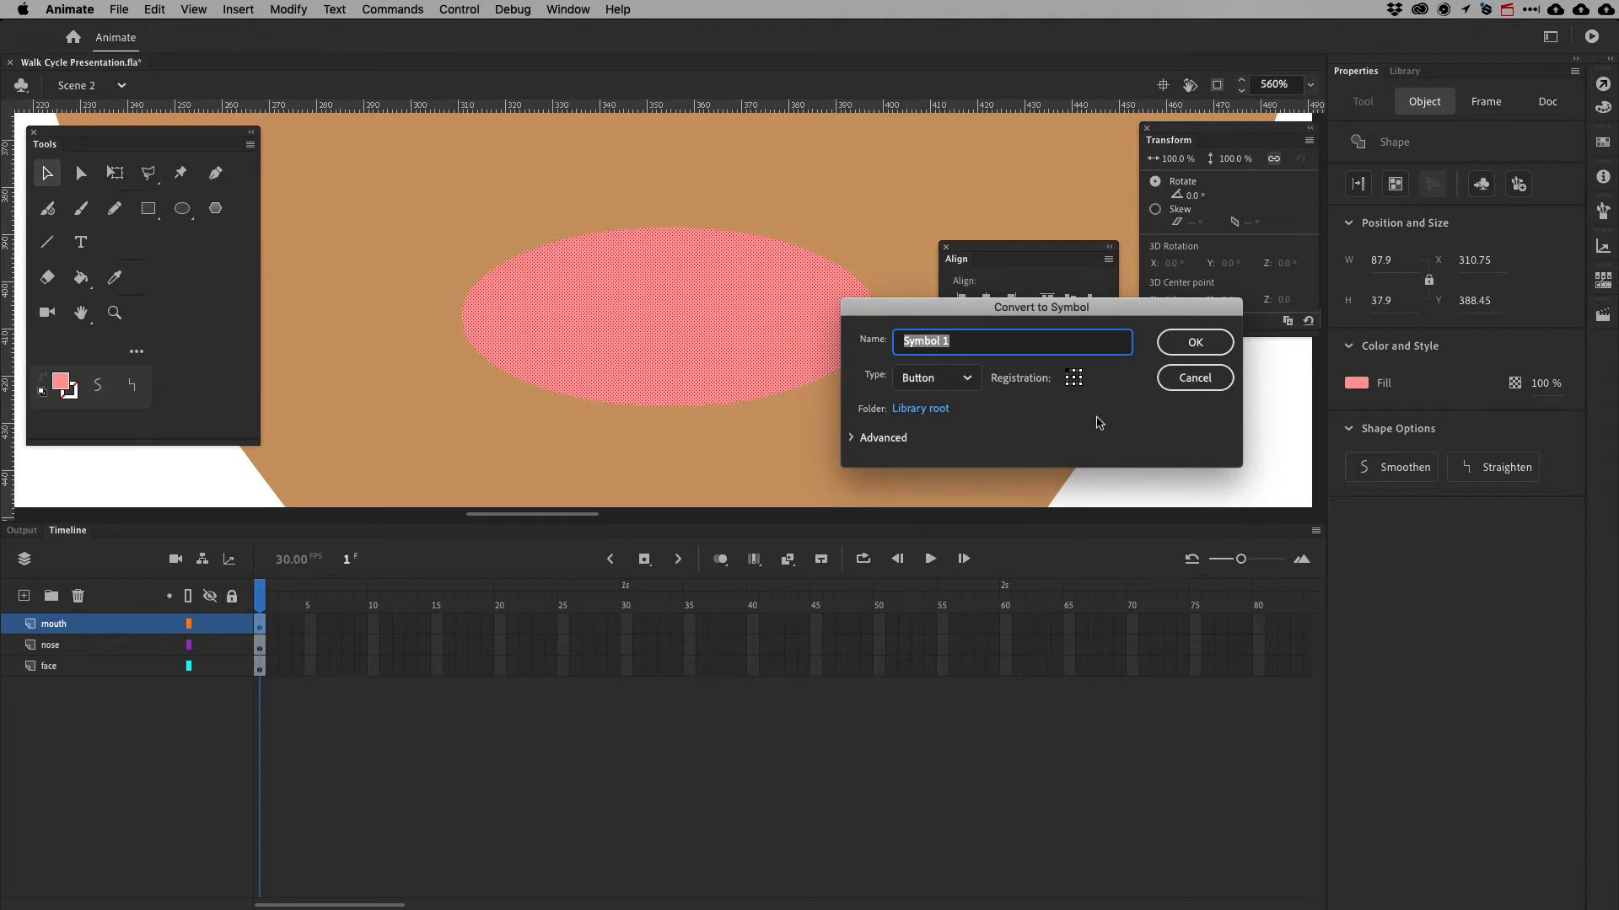
type("Mou")
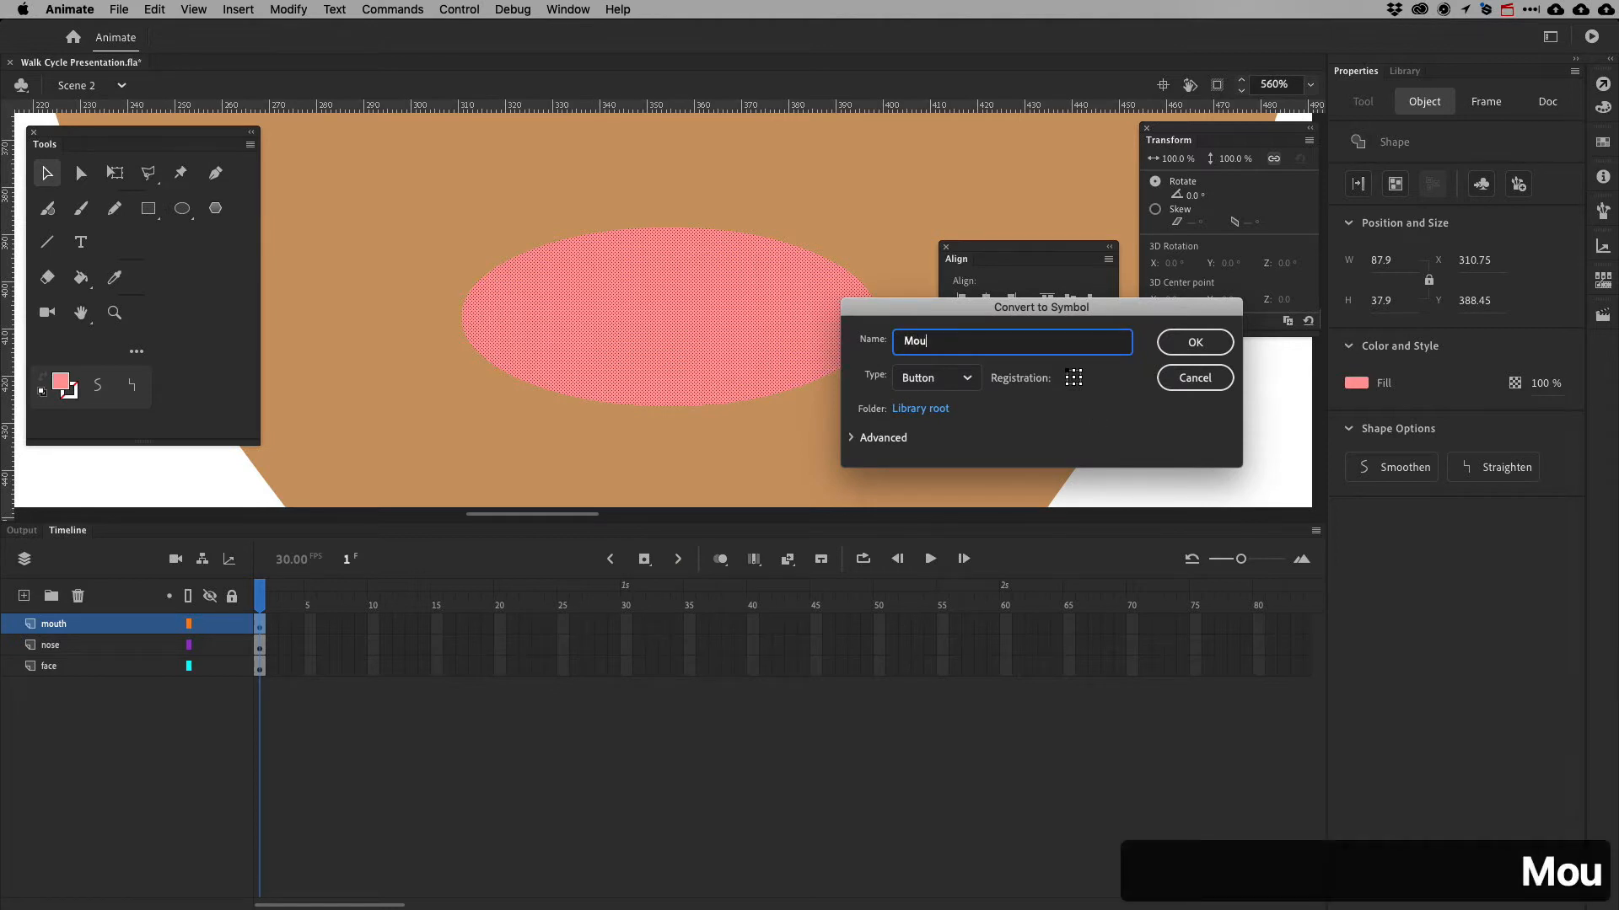
type("th shapes")
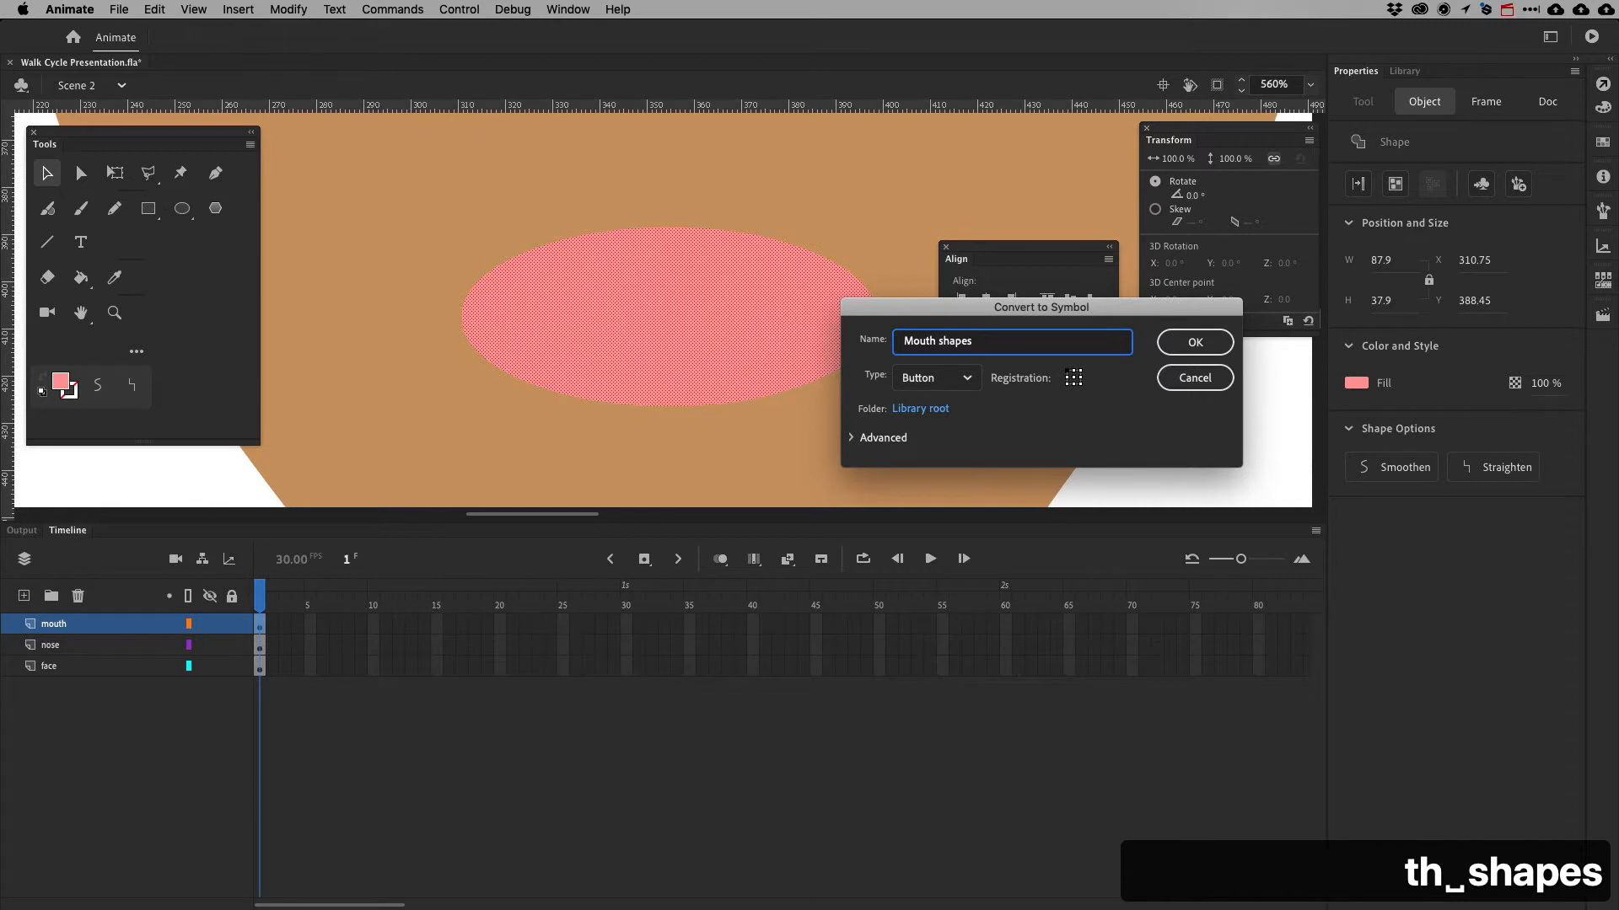
left_click(914, 379)
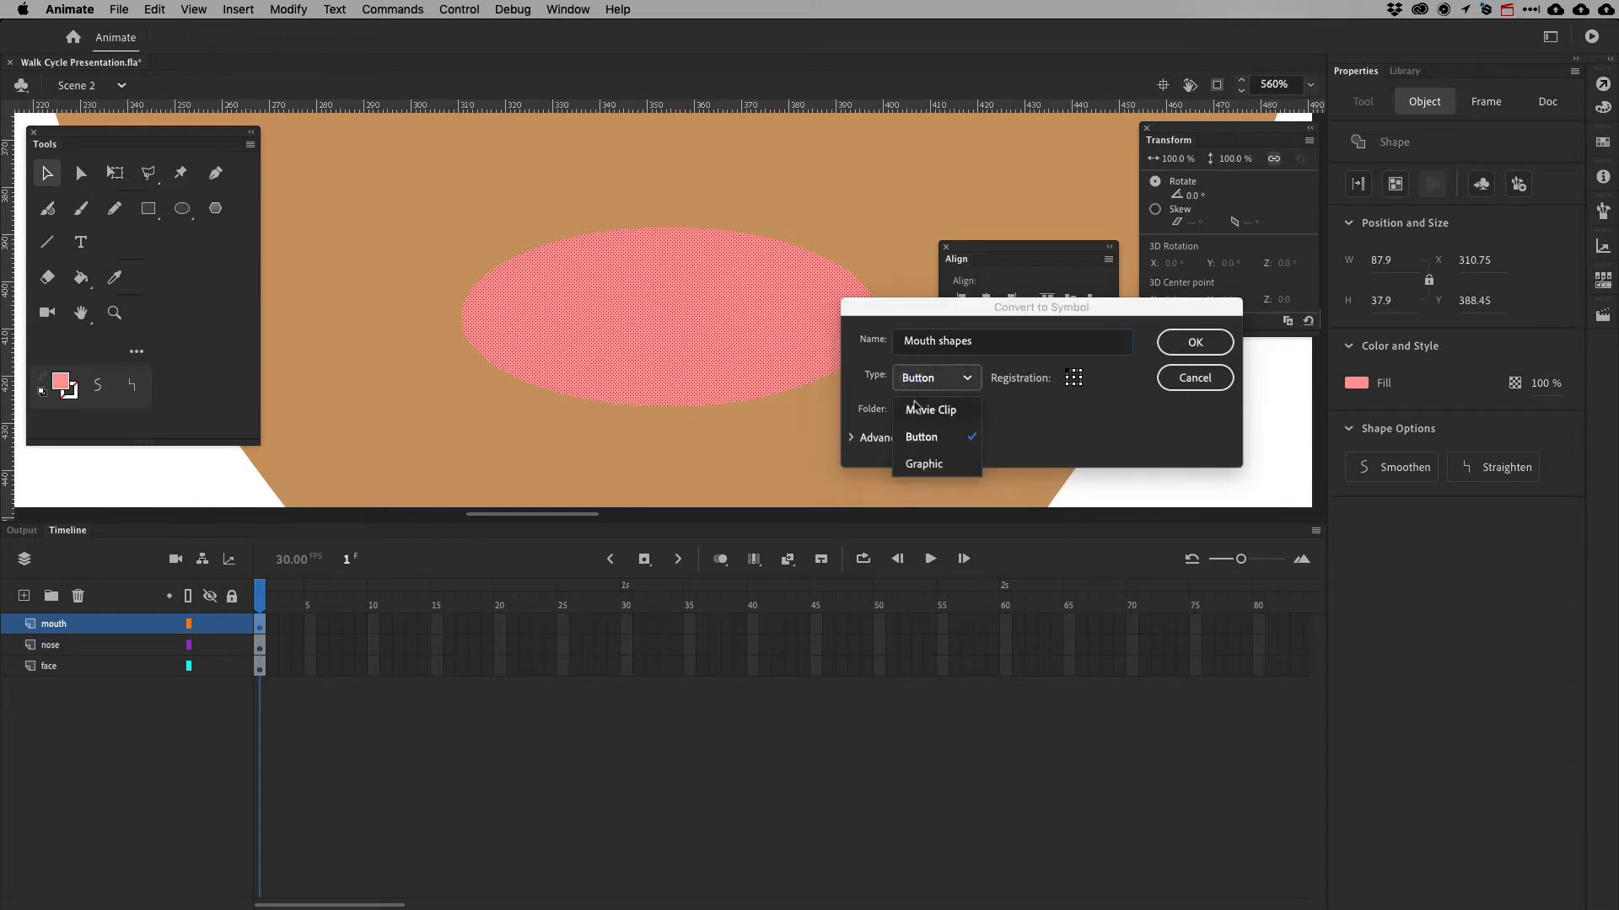
left_click(921, 463)
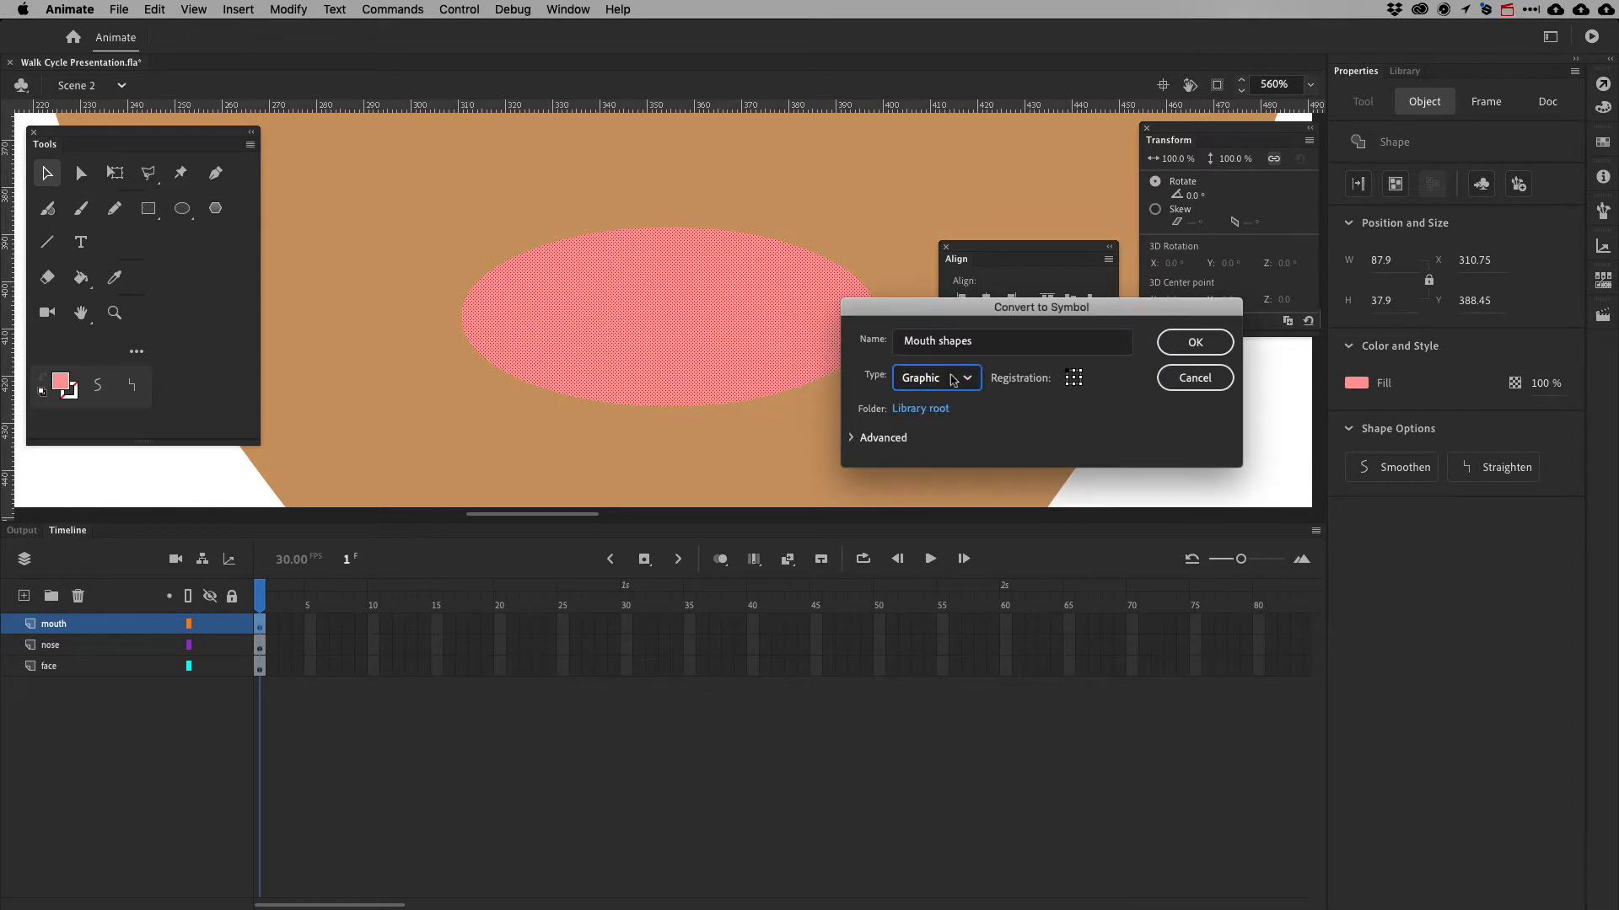
left_click_drag(983, 341, 881, 343)
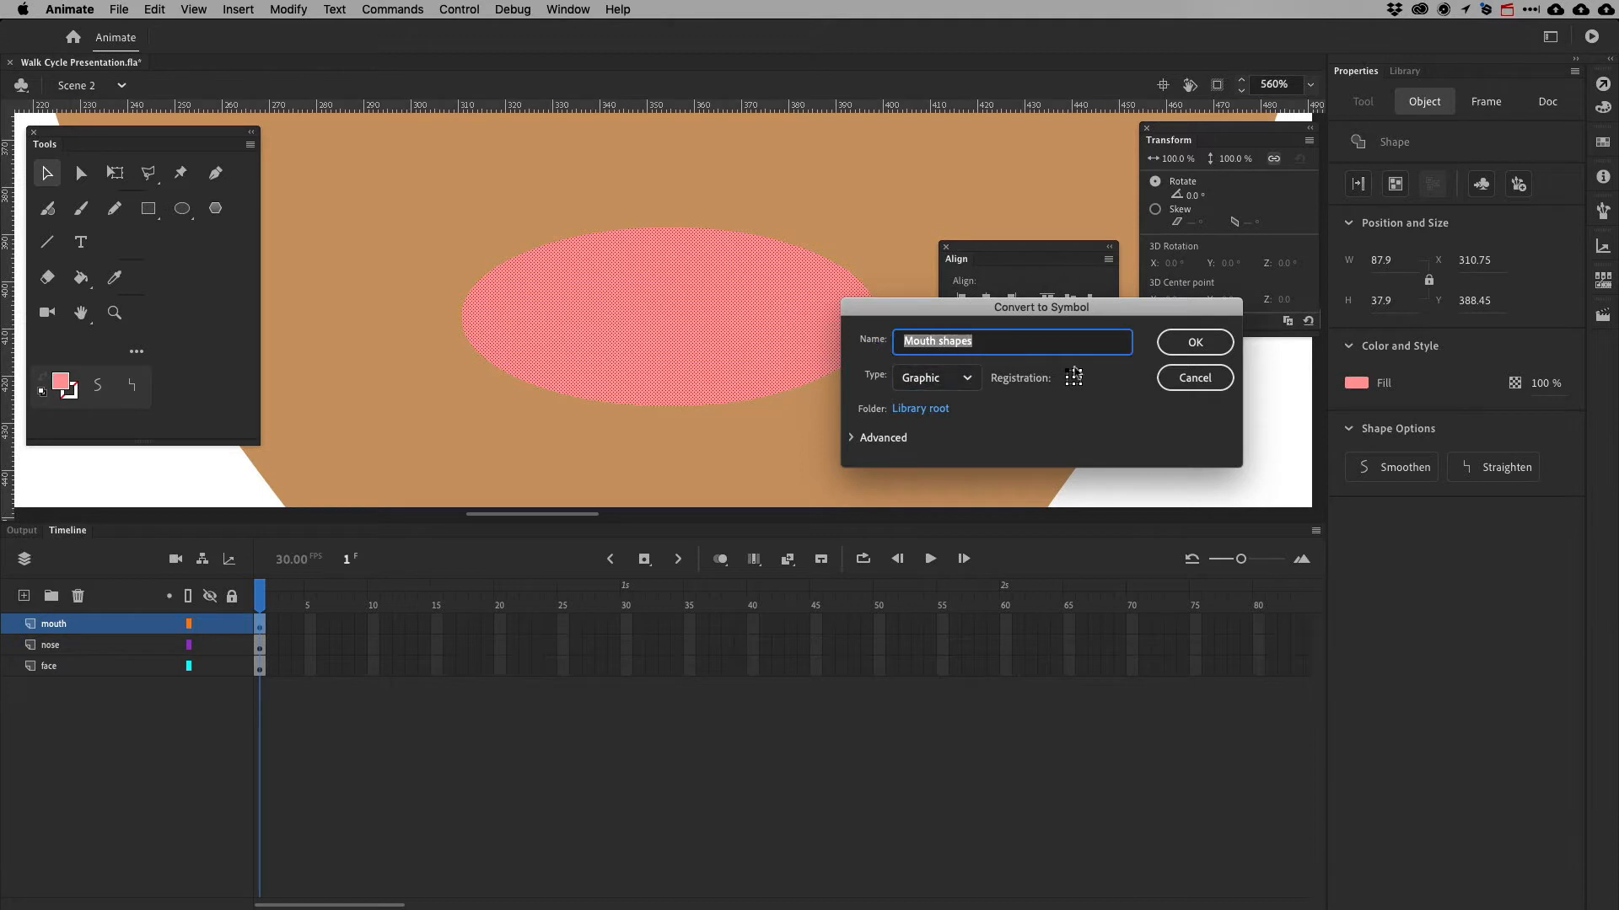
left_click(1219, 347)
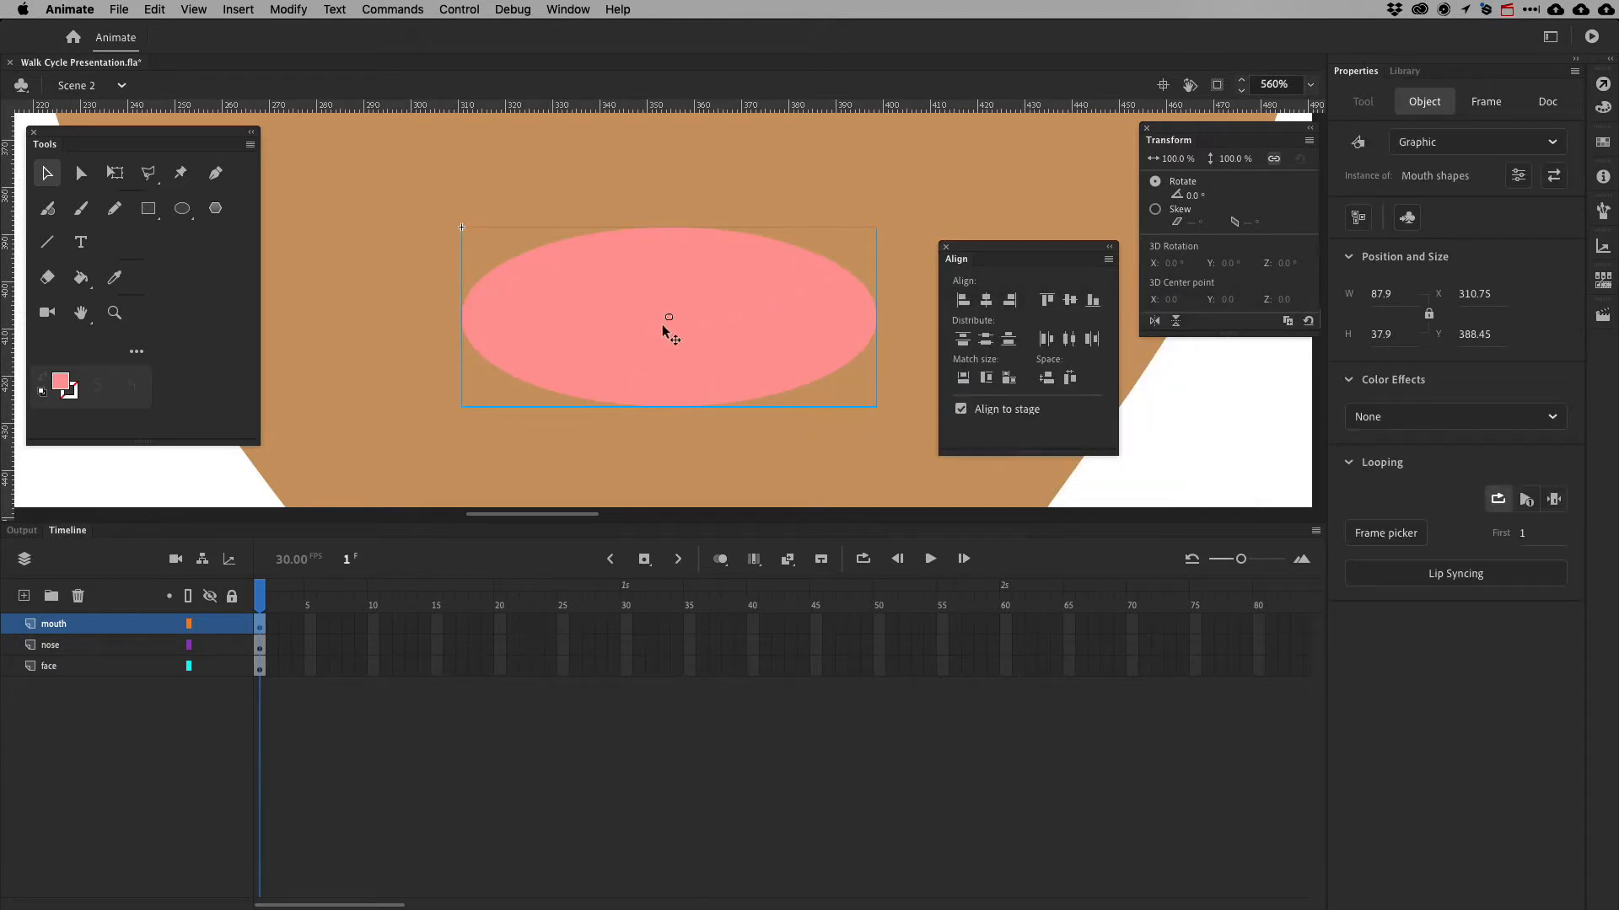
Open the Mouth shapes symbol for editing in place
double_click(664, 330)
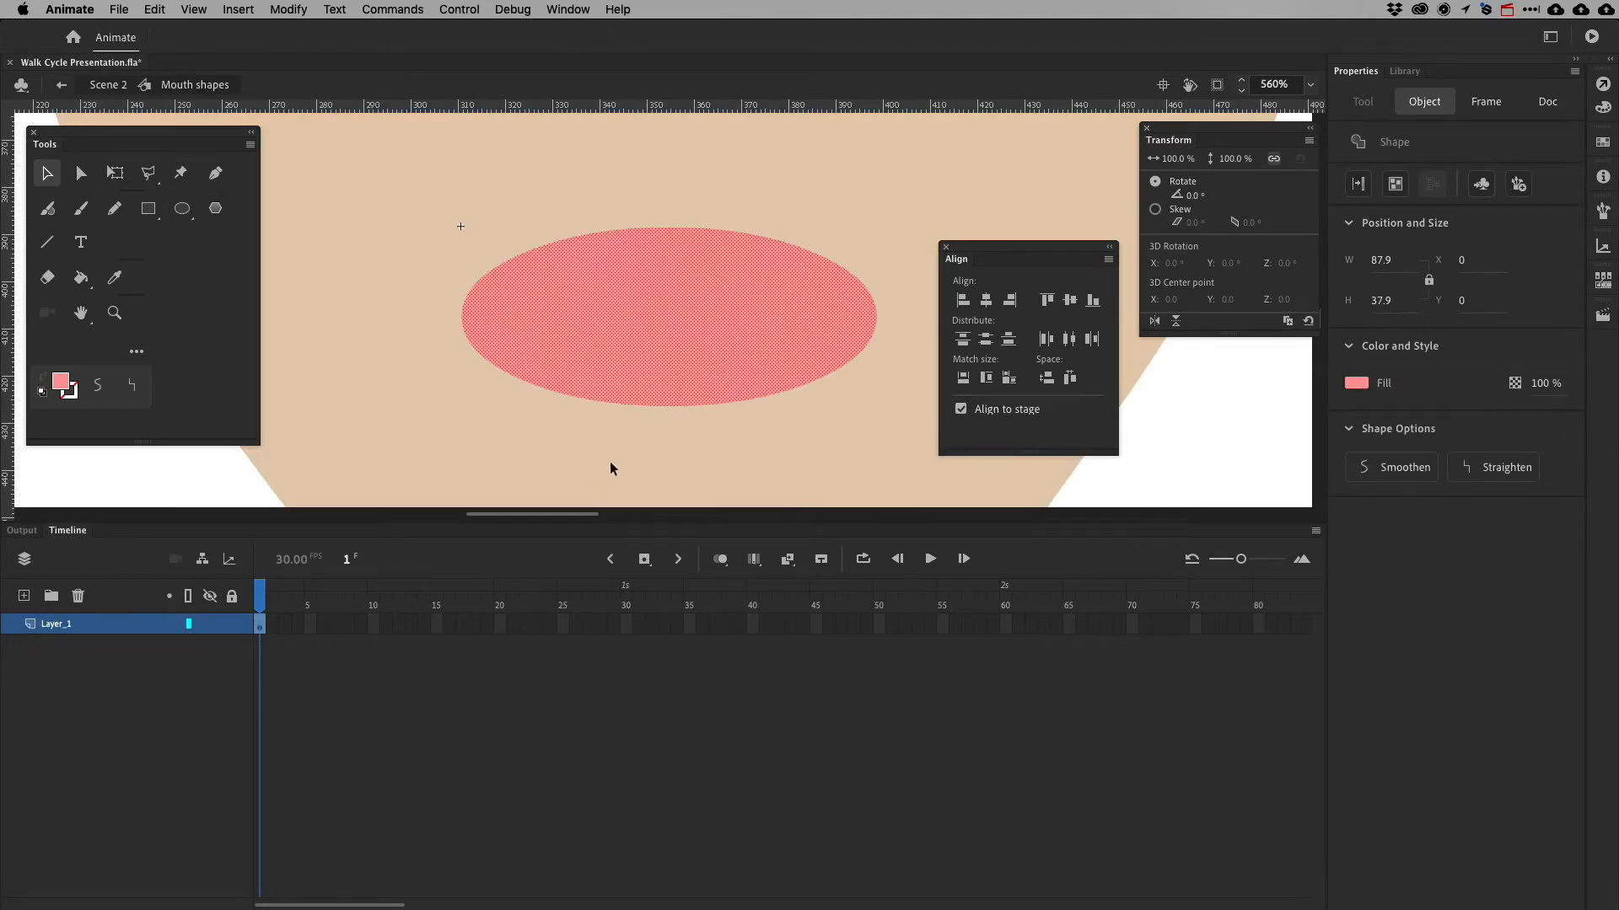
double_click(58, 623)
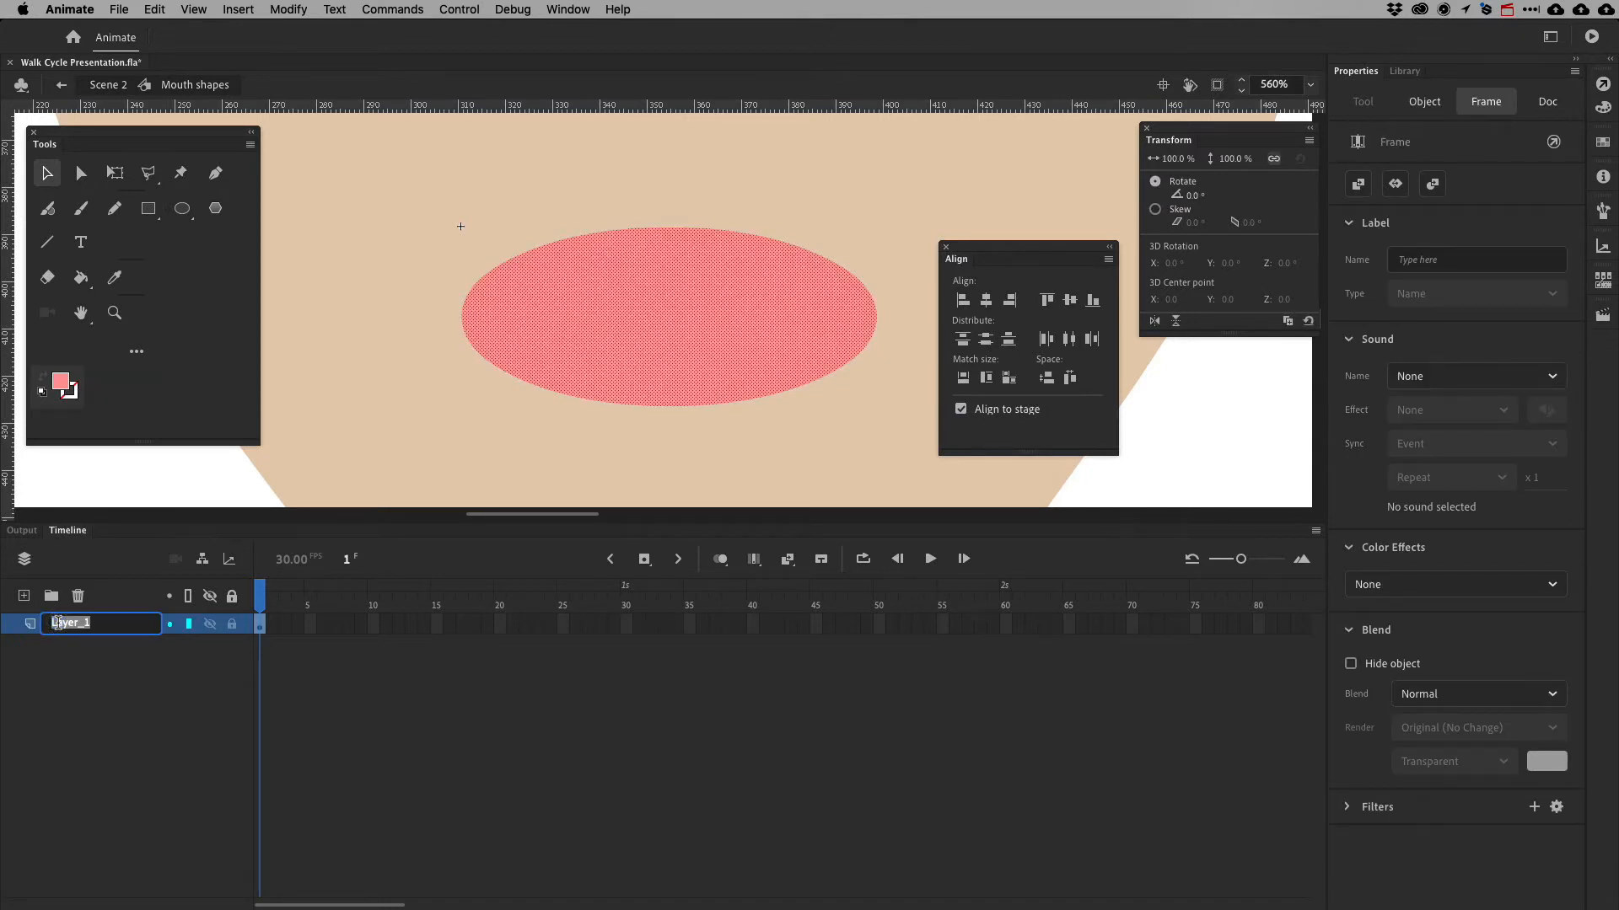
left_click(25, 626)
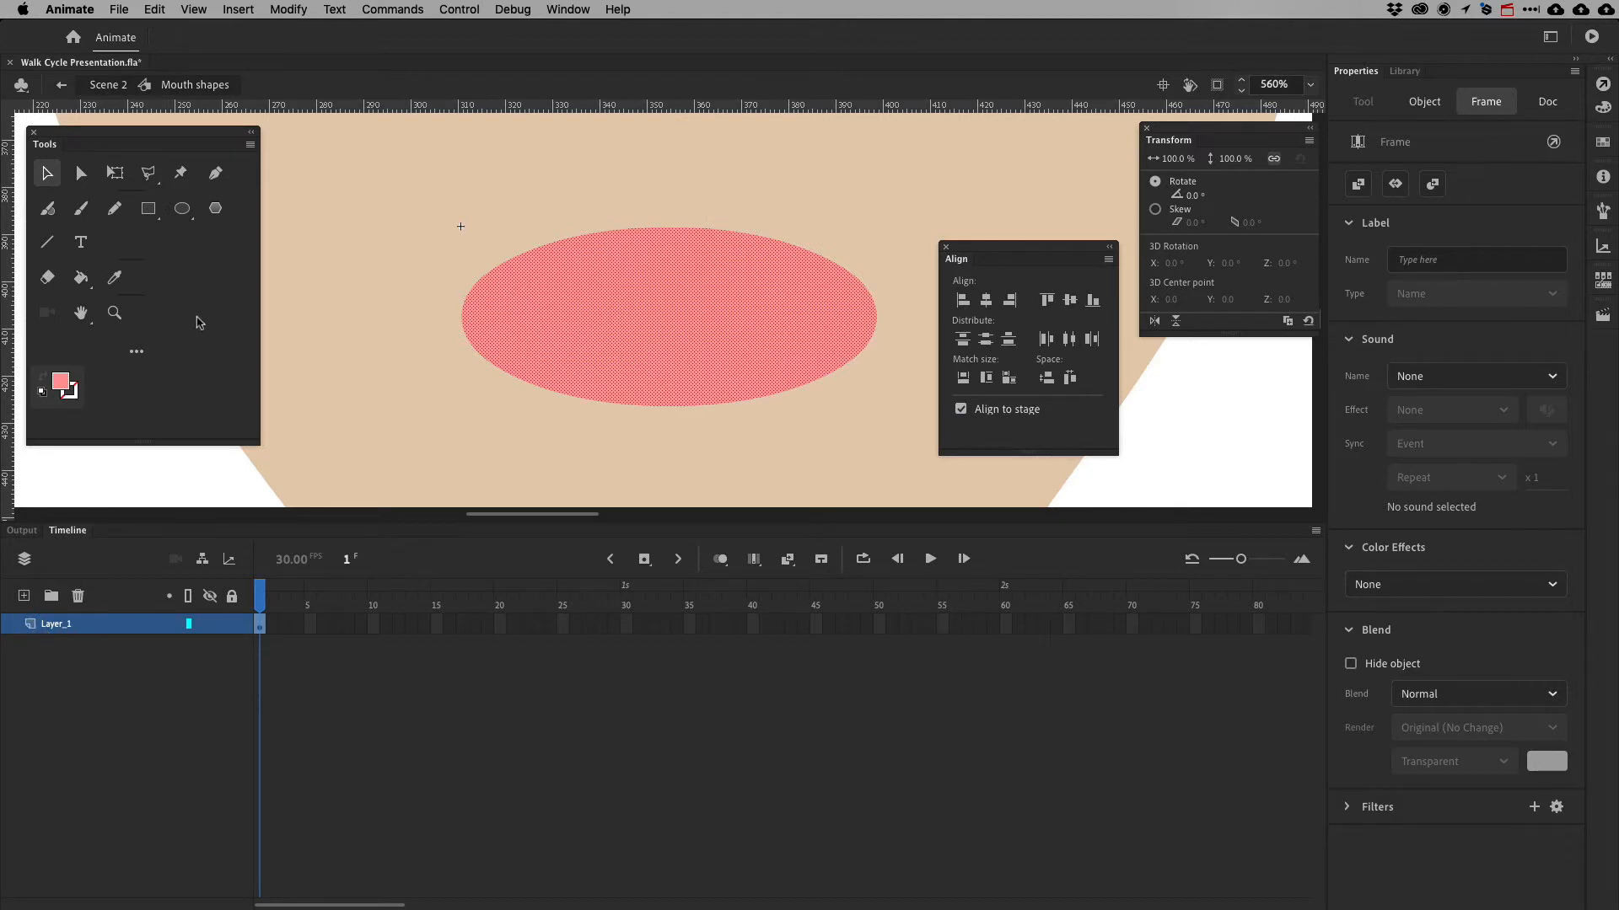
Review the lip-sync workflow slides in the test movie and the viseme chart create-lip-sync.png in Preview
key("super+Return")
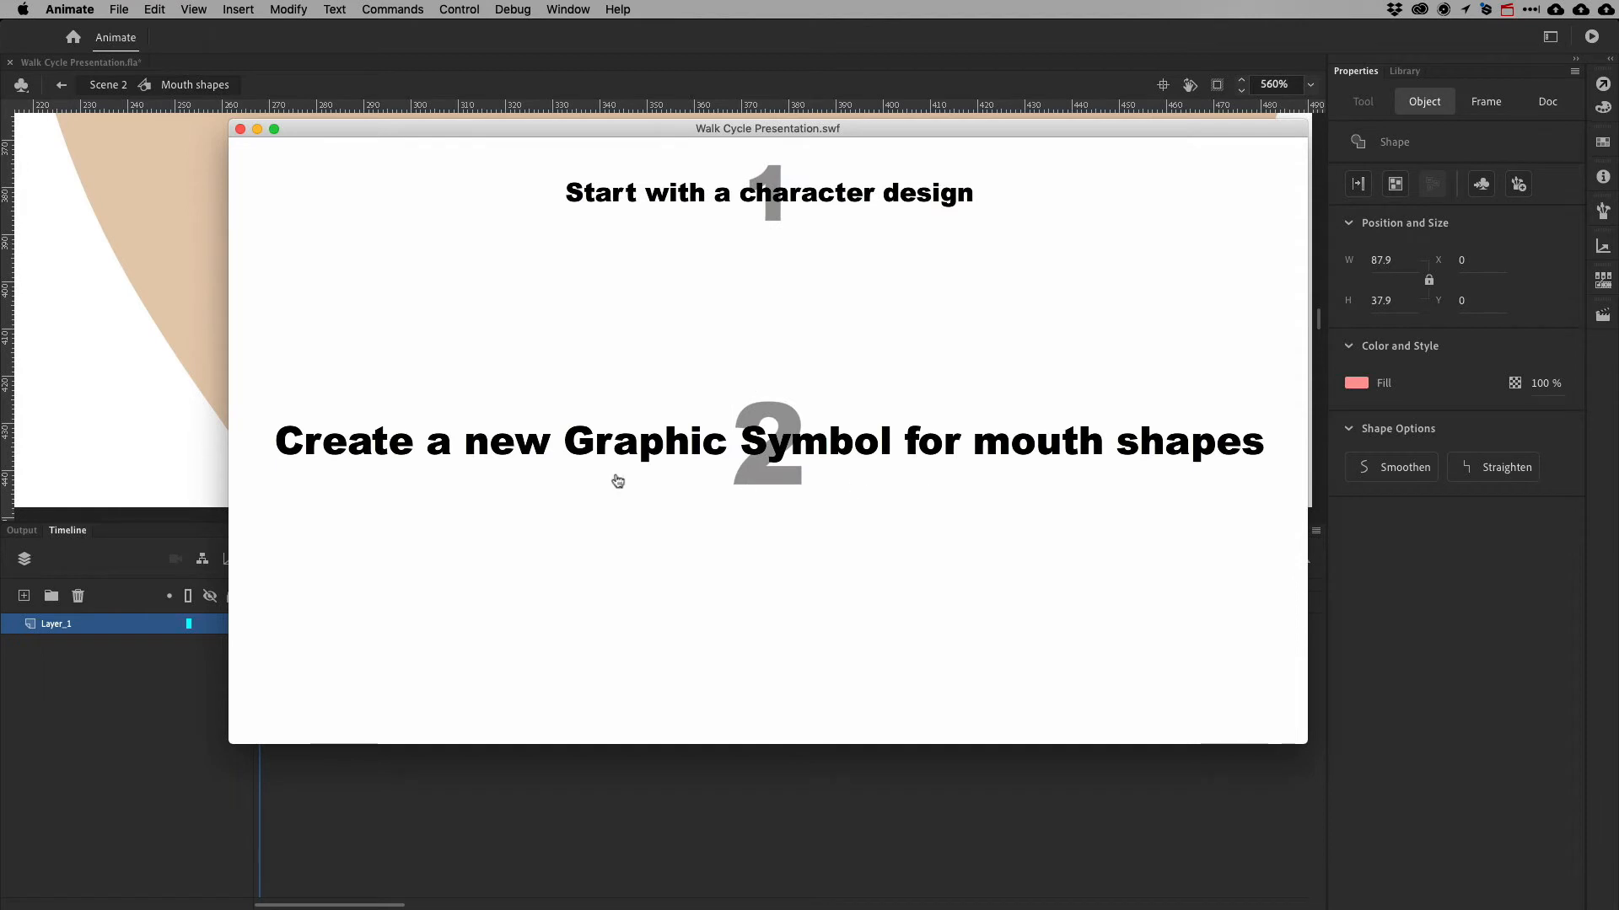
left_click(807, 455)
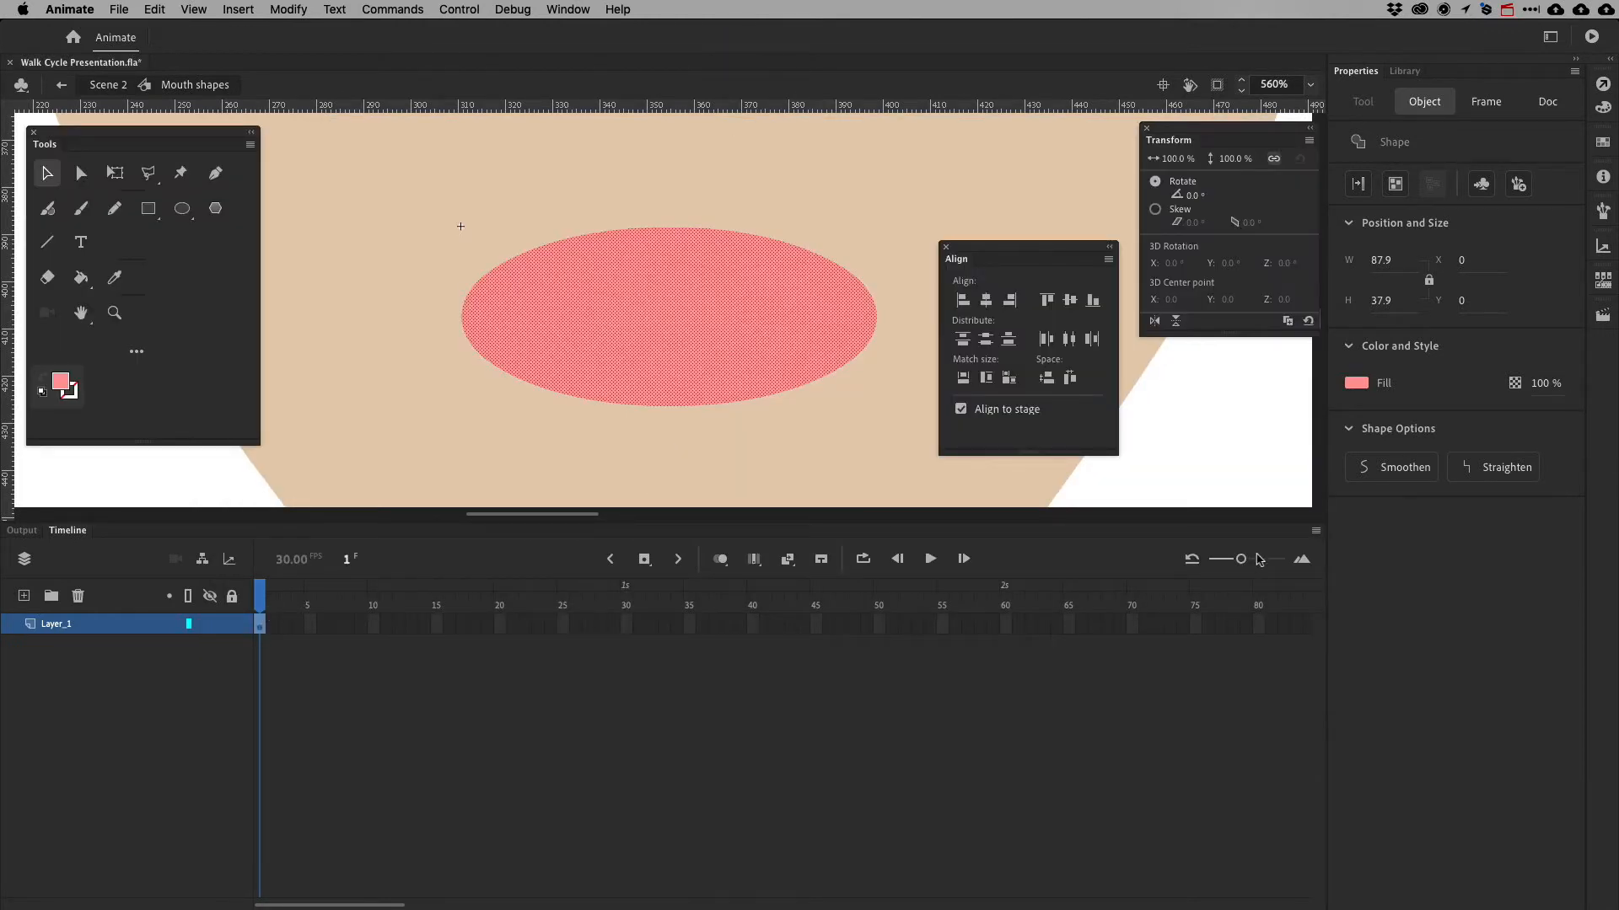
left_click_drag(1241, 559, 1260, 562)
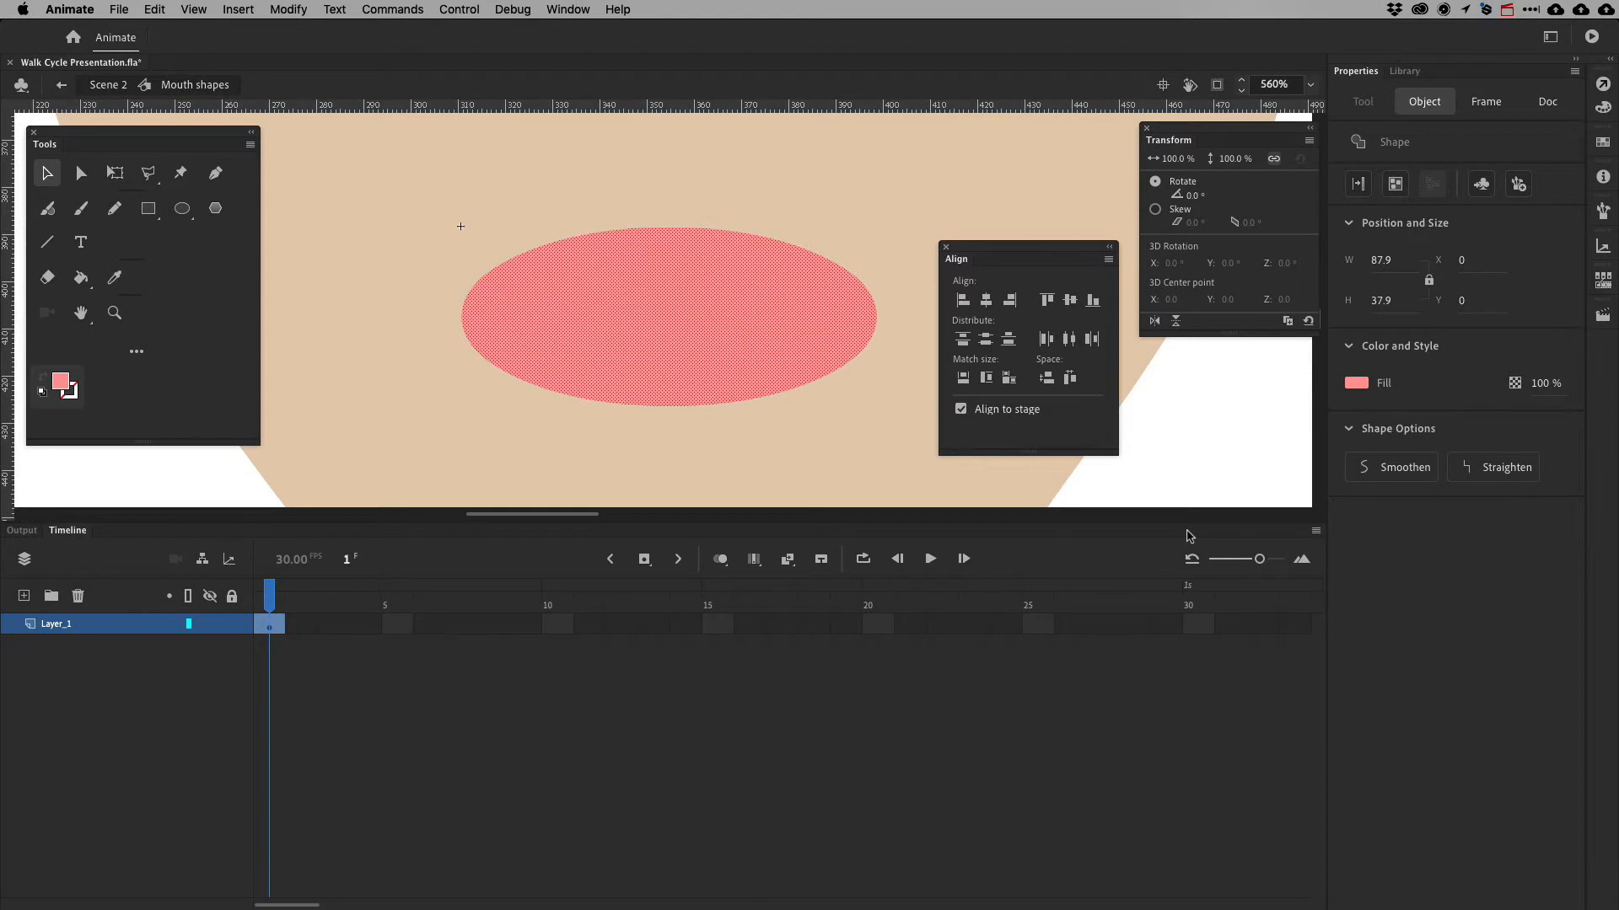
key("super+Tab")
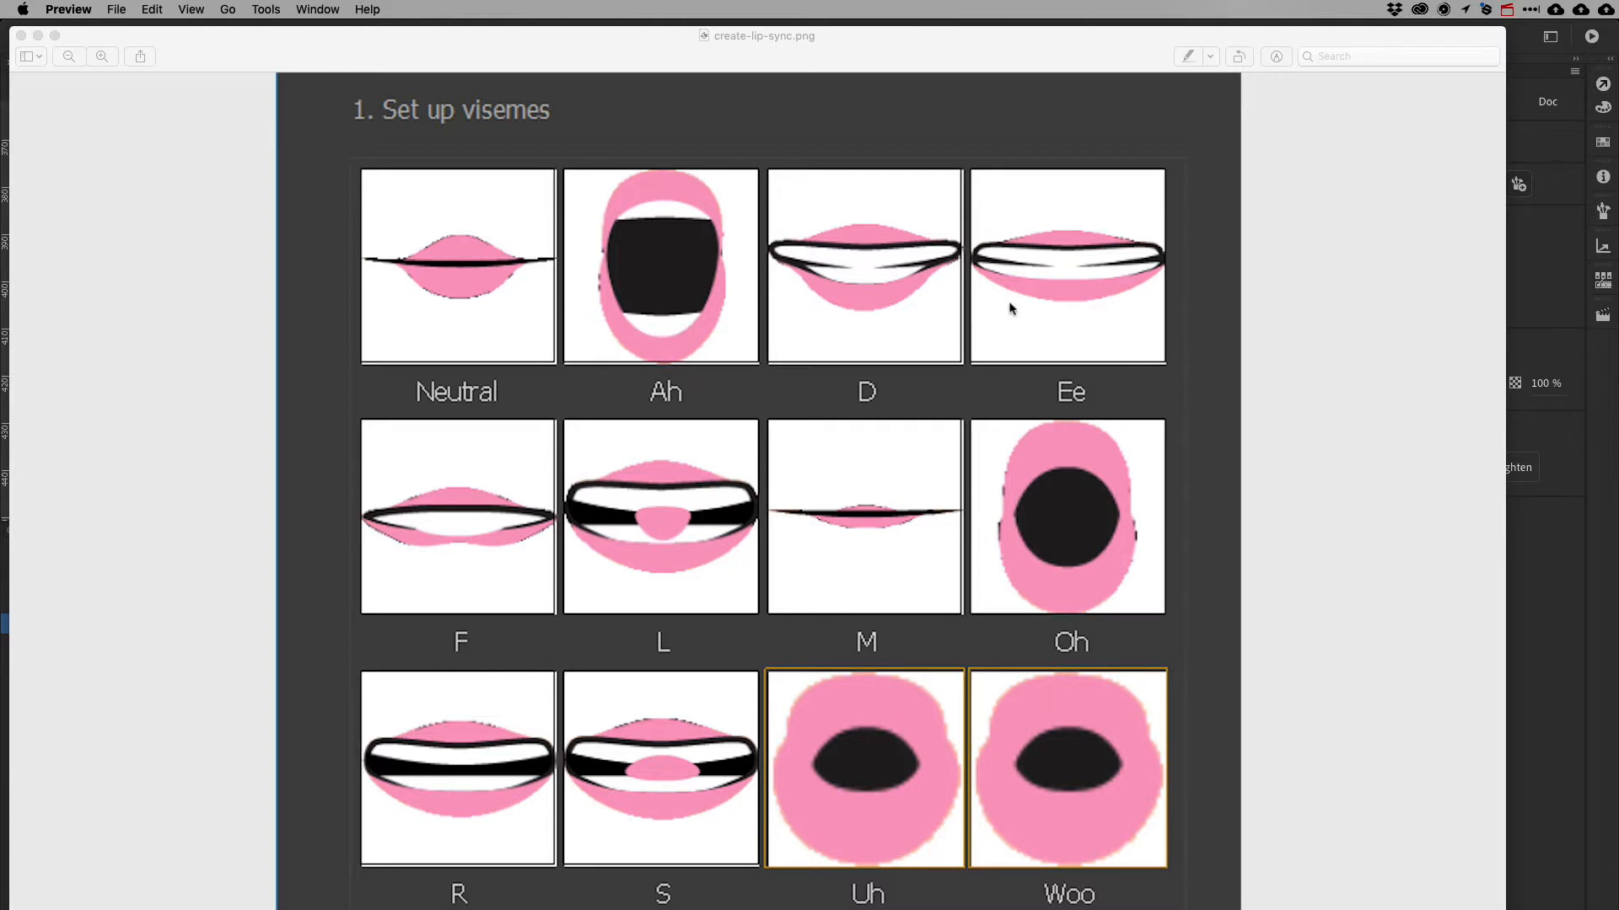
key("super+Tab")
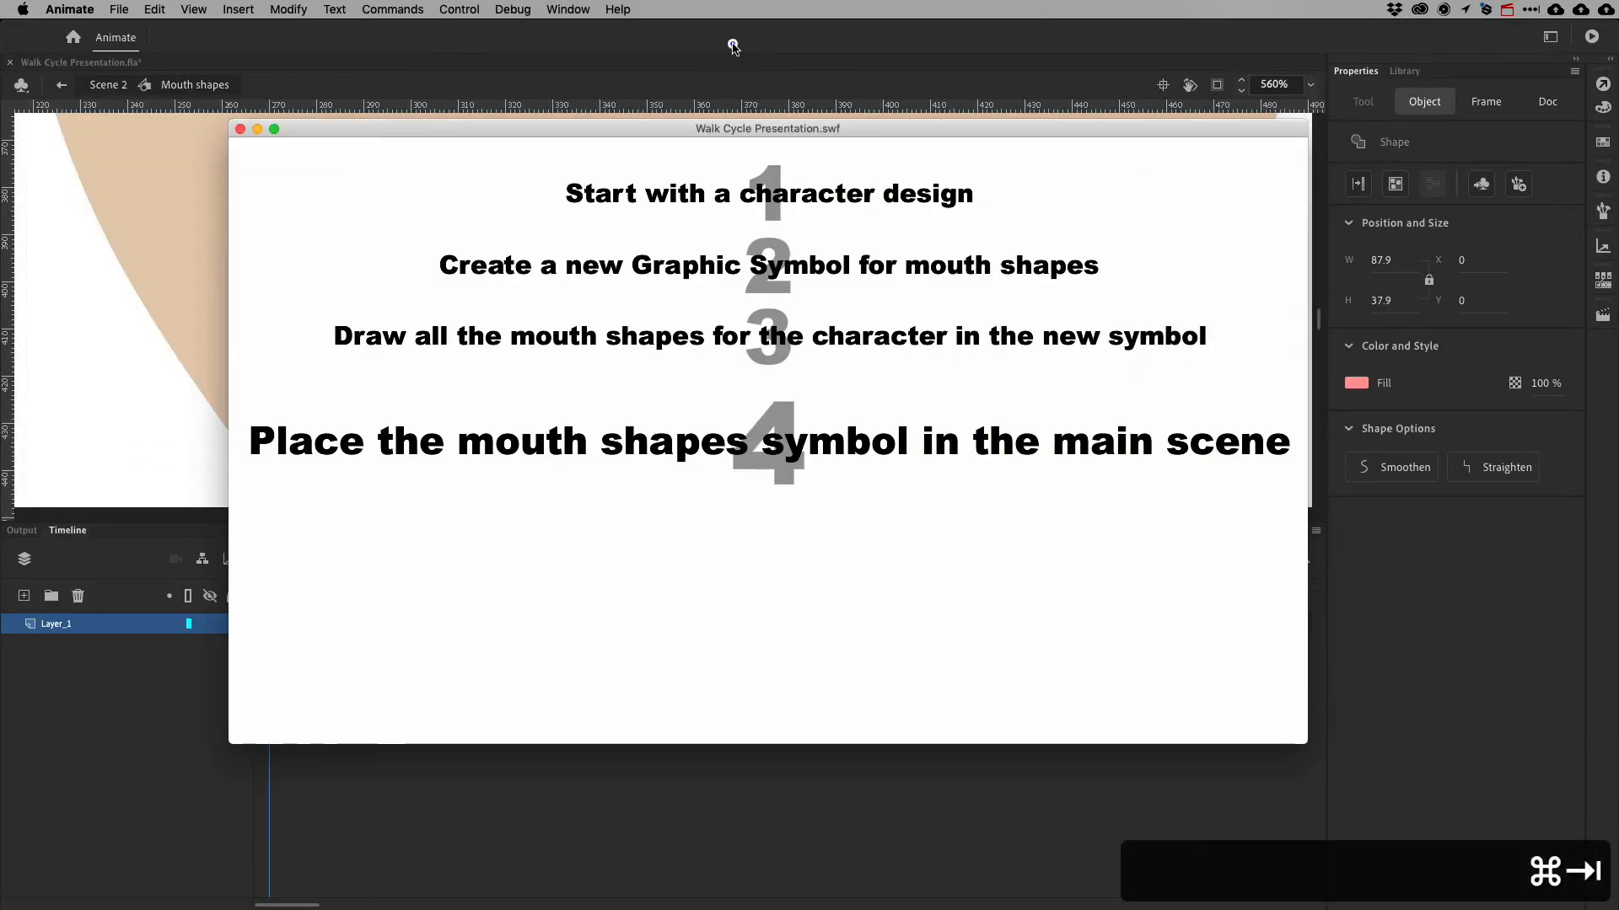
left_click(733, 44)
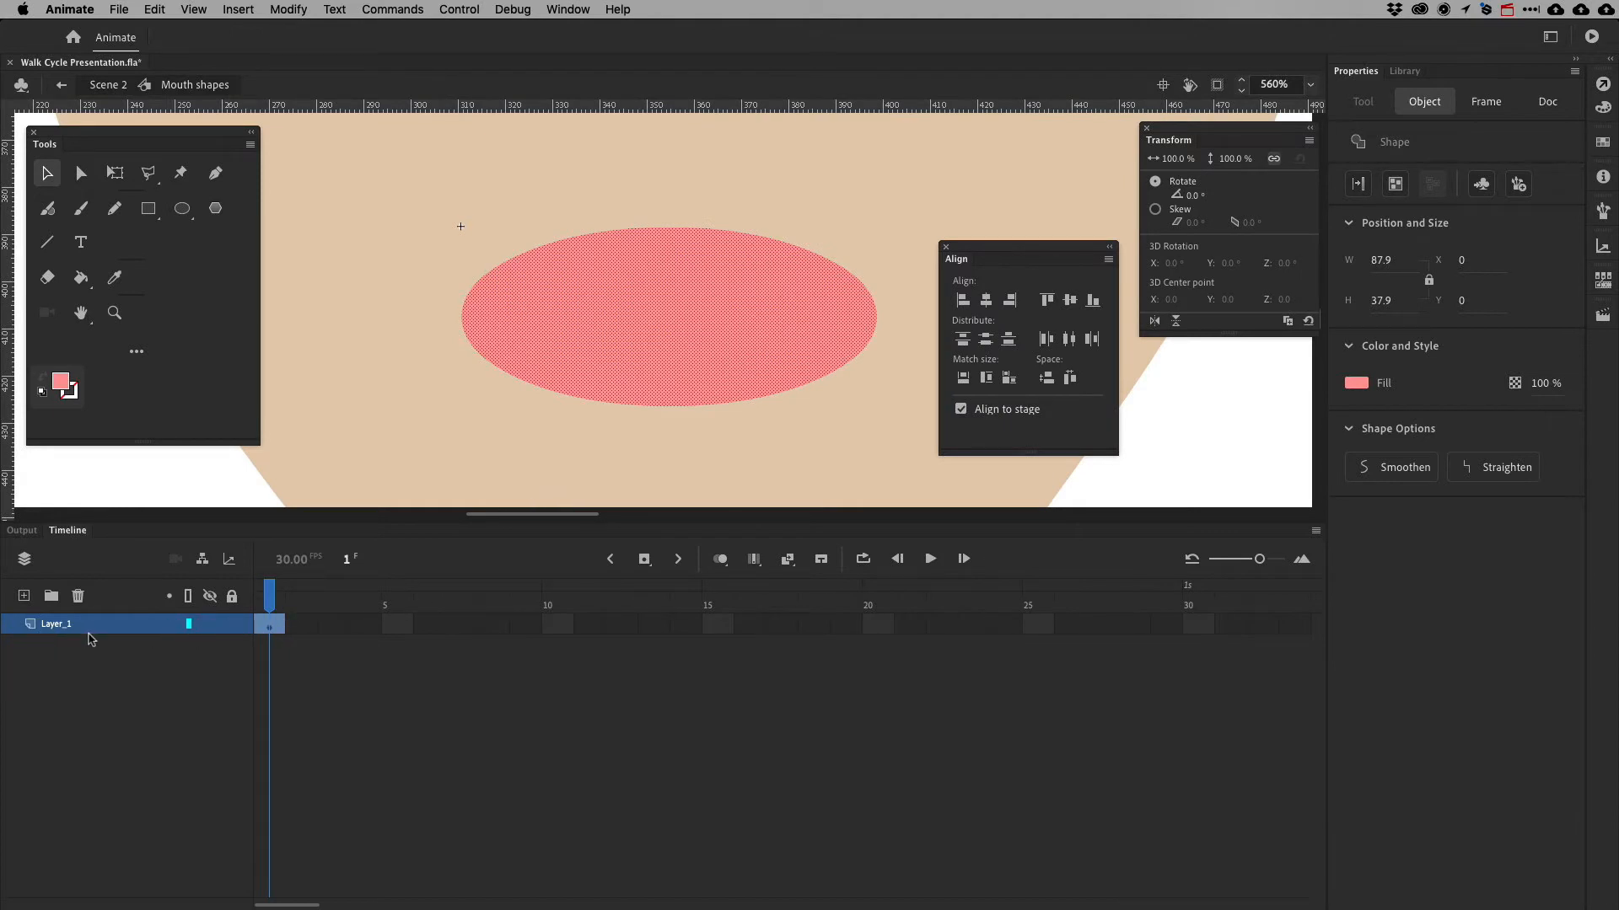
Rename the symbol's only layer as mouth
left_click(60, 624)
double_click(61, 625)
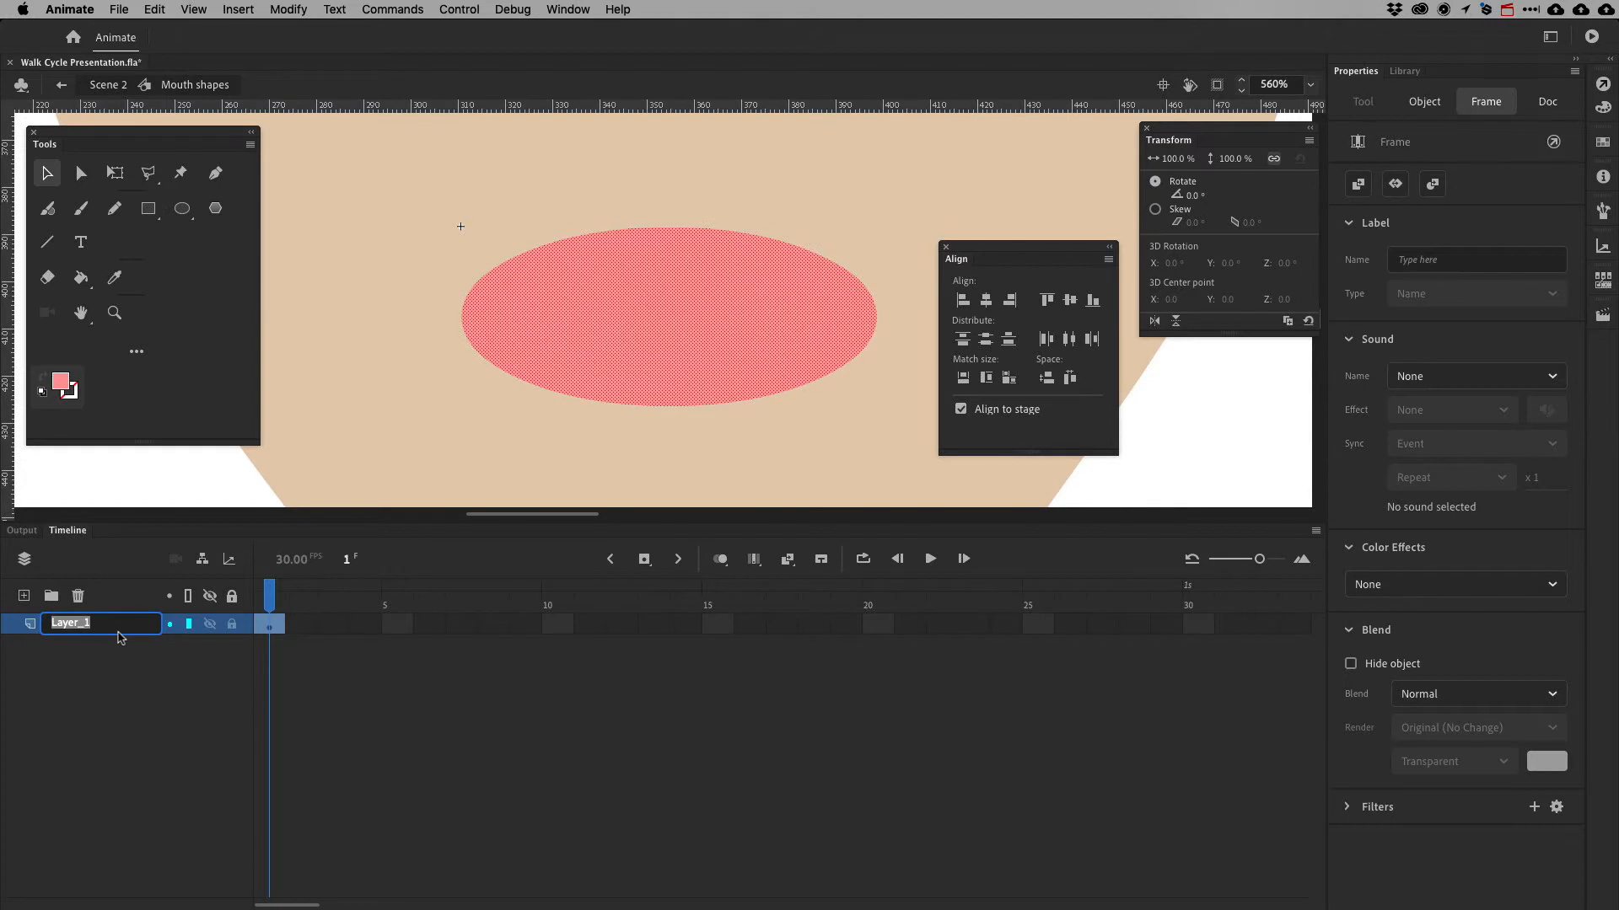
type("mouth")
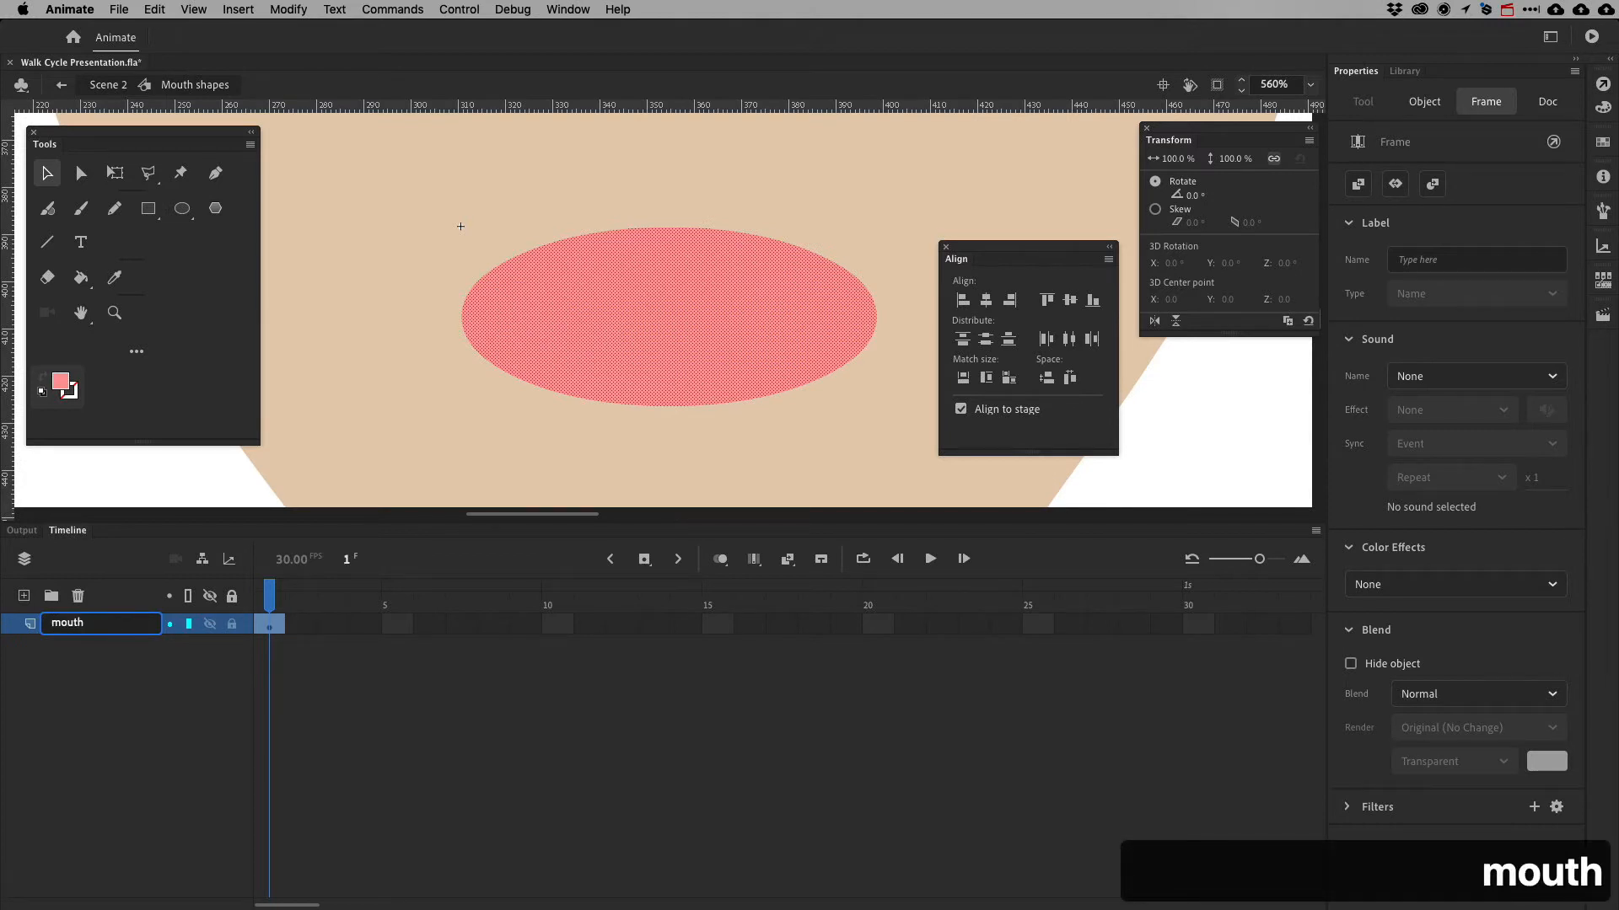
key("Return")
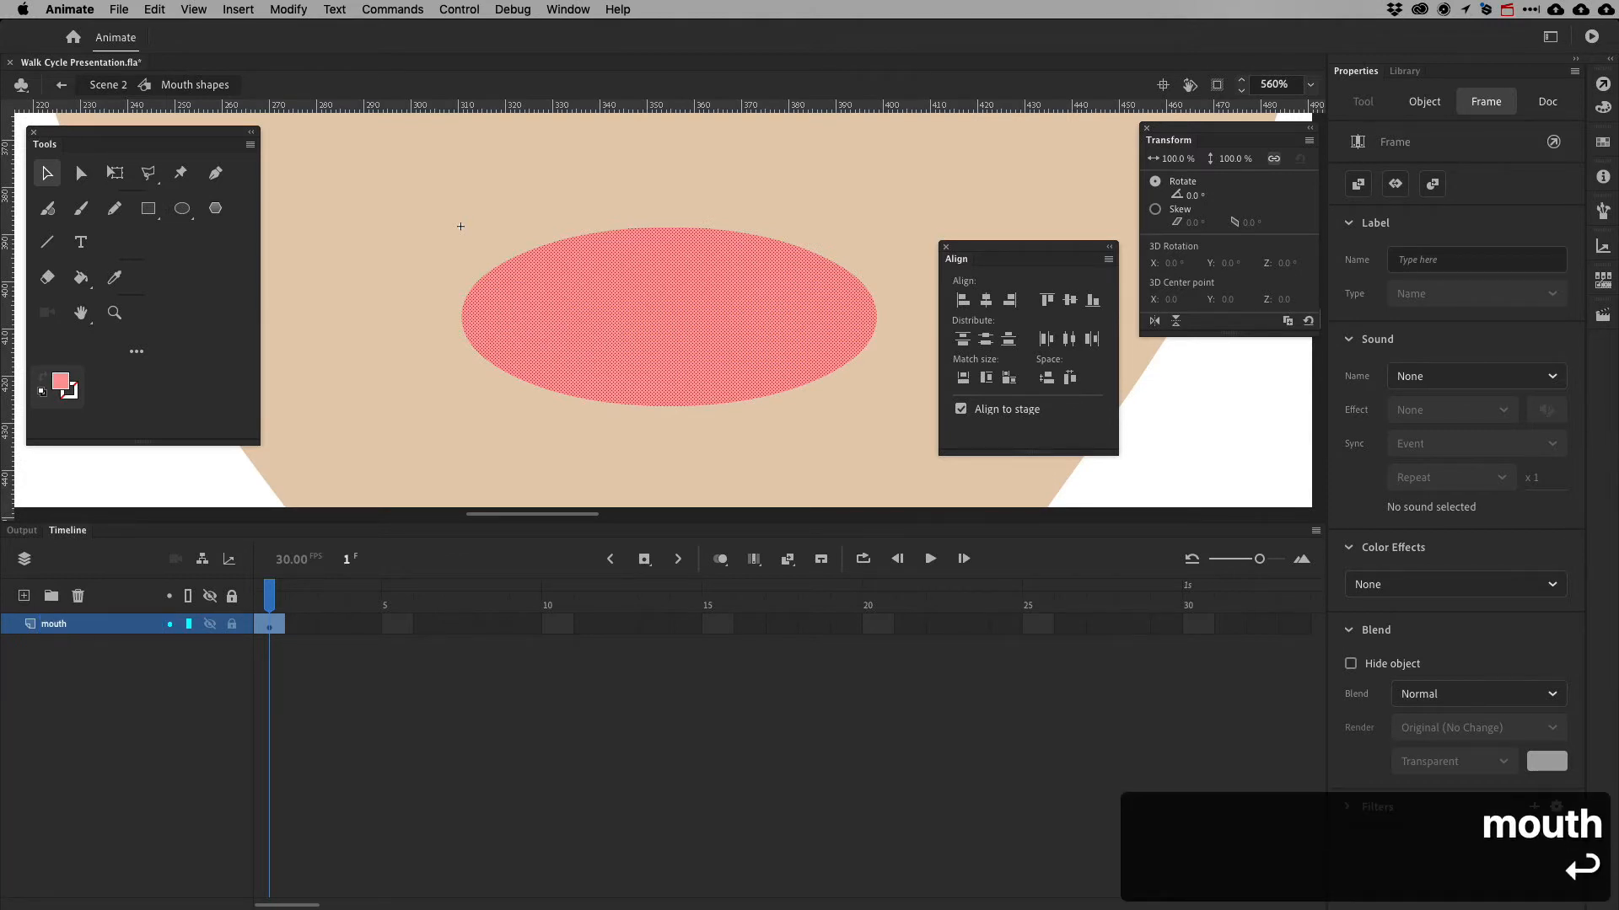
Add a new layer named teeth above the mouth layer
left_click(23, 596)
double_click(50, 624)
type("teeth")
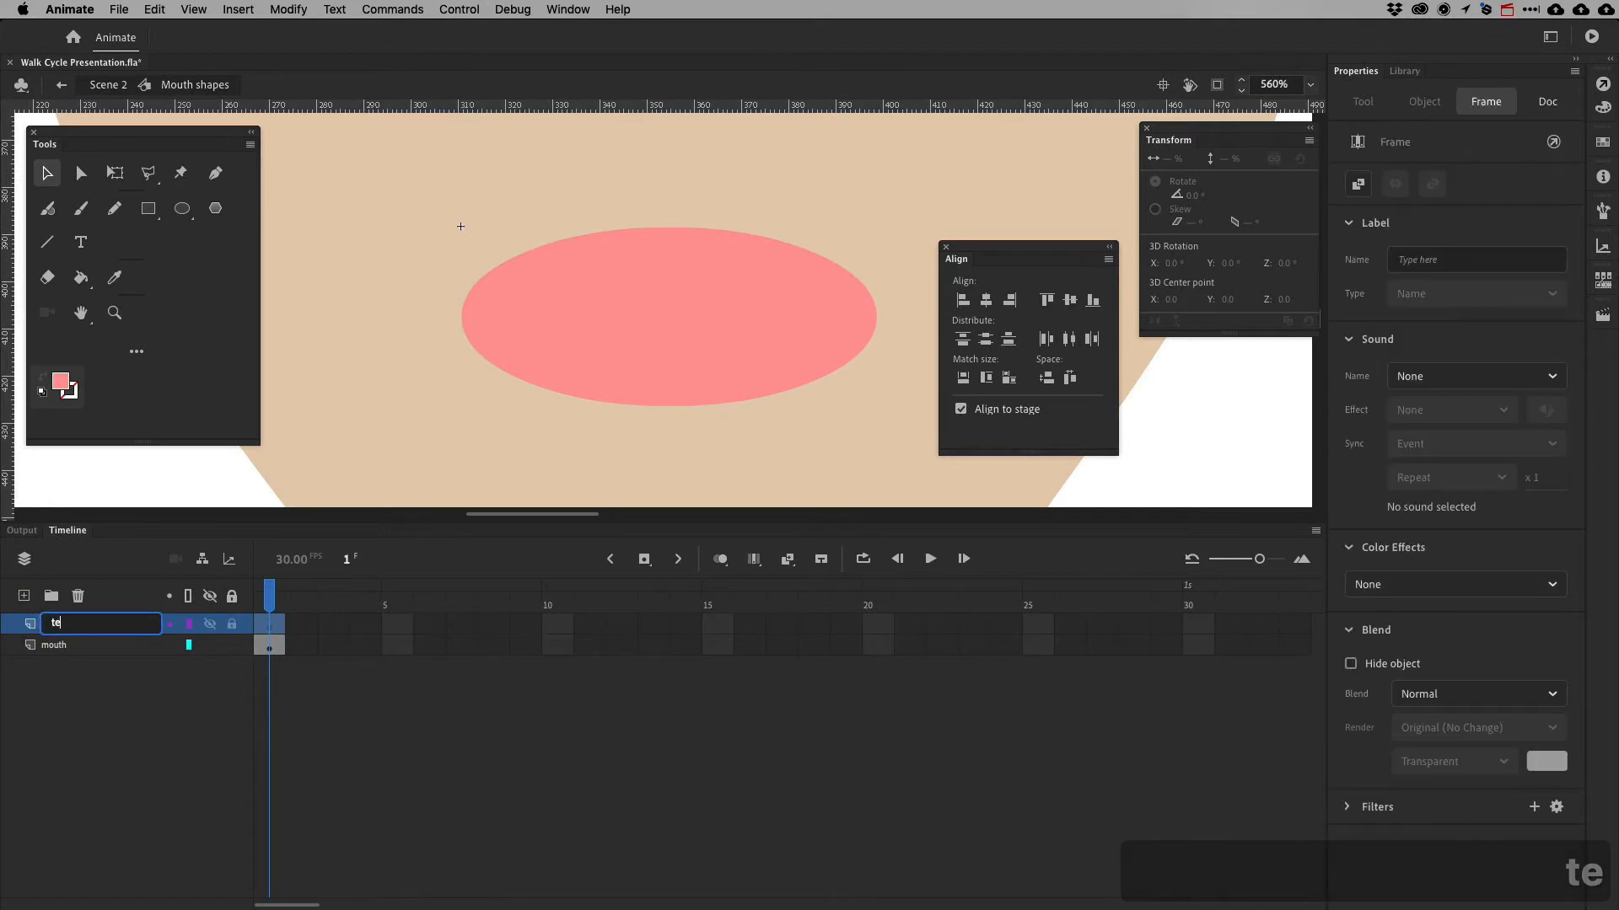
key("Return")
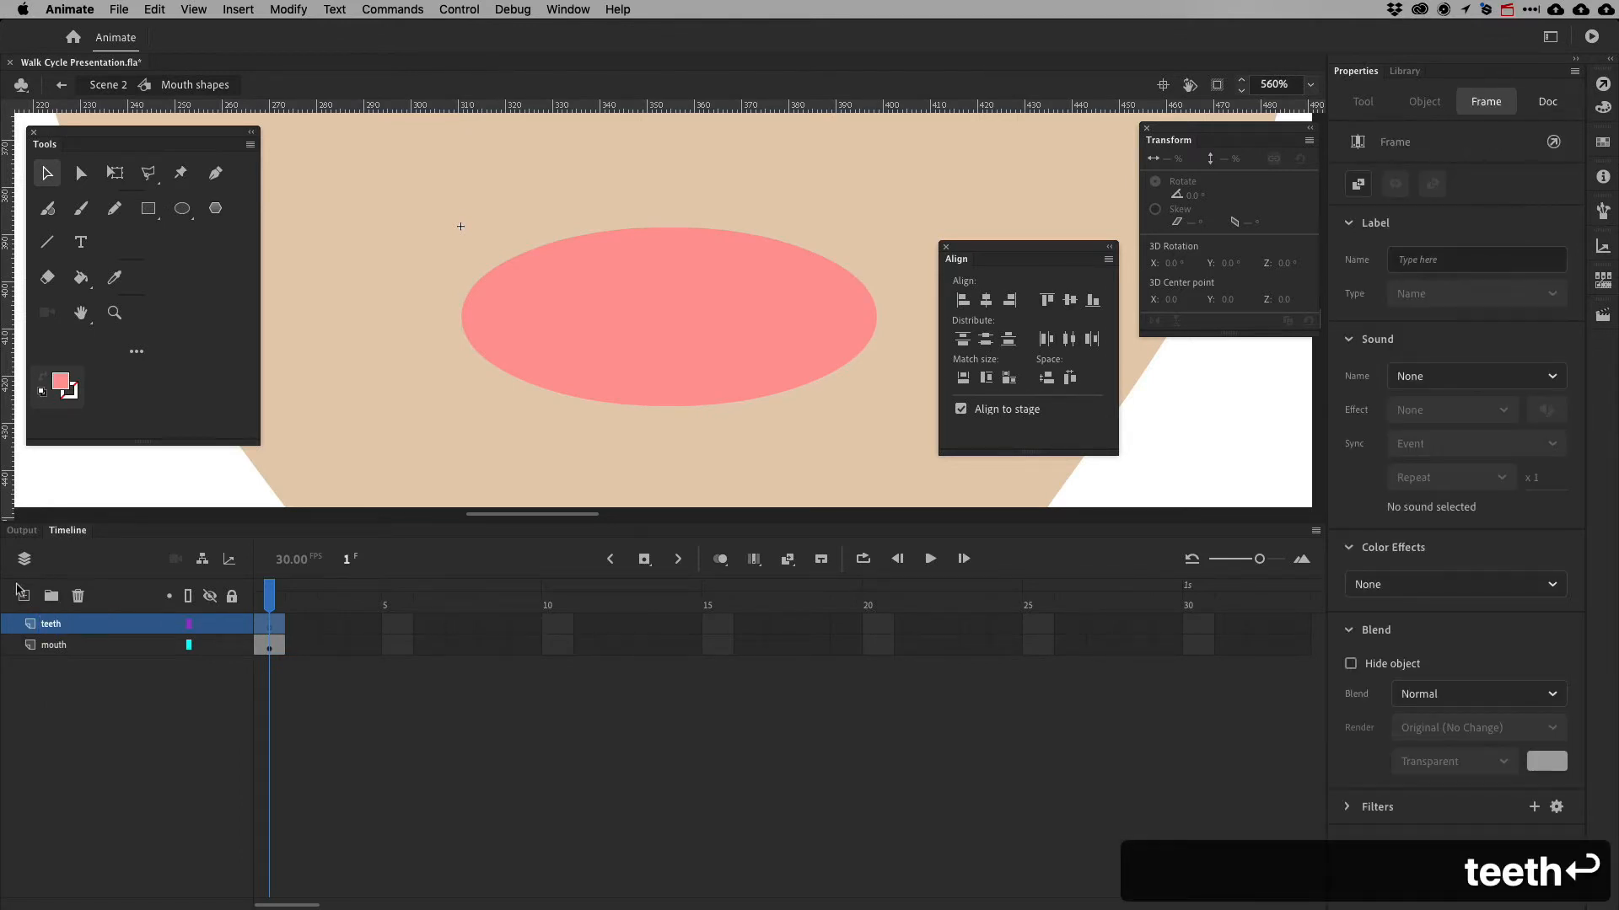
Add a new layer named tongue above the teeth layer
left_click(24, 596)
double_click(48, 624)
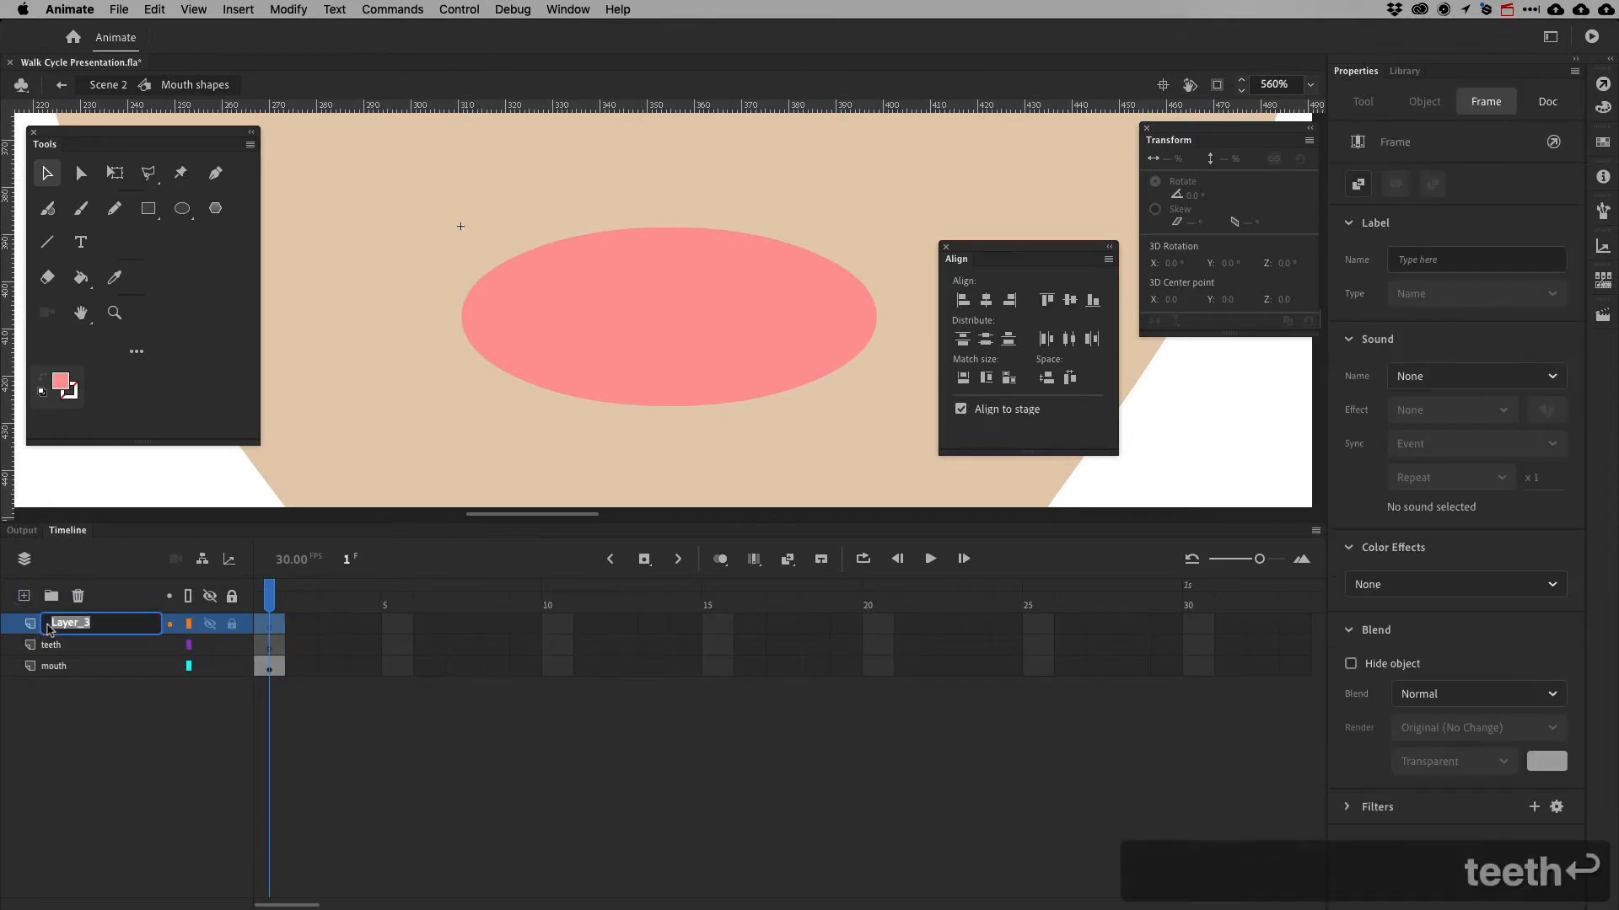
key("BackSpace")
key("BackSpace")
key("BackSpace")
key("BackSpace")
key("BackSpace")
key("BackSpace")
type("tongue")
key("Return")
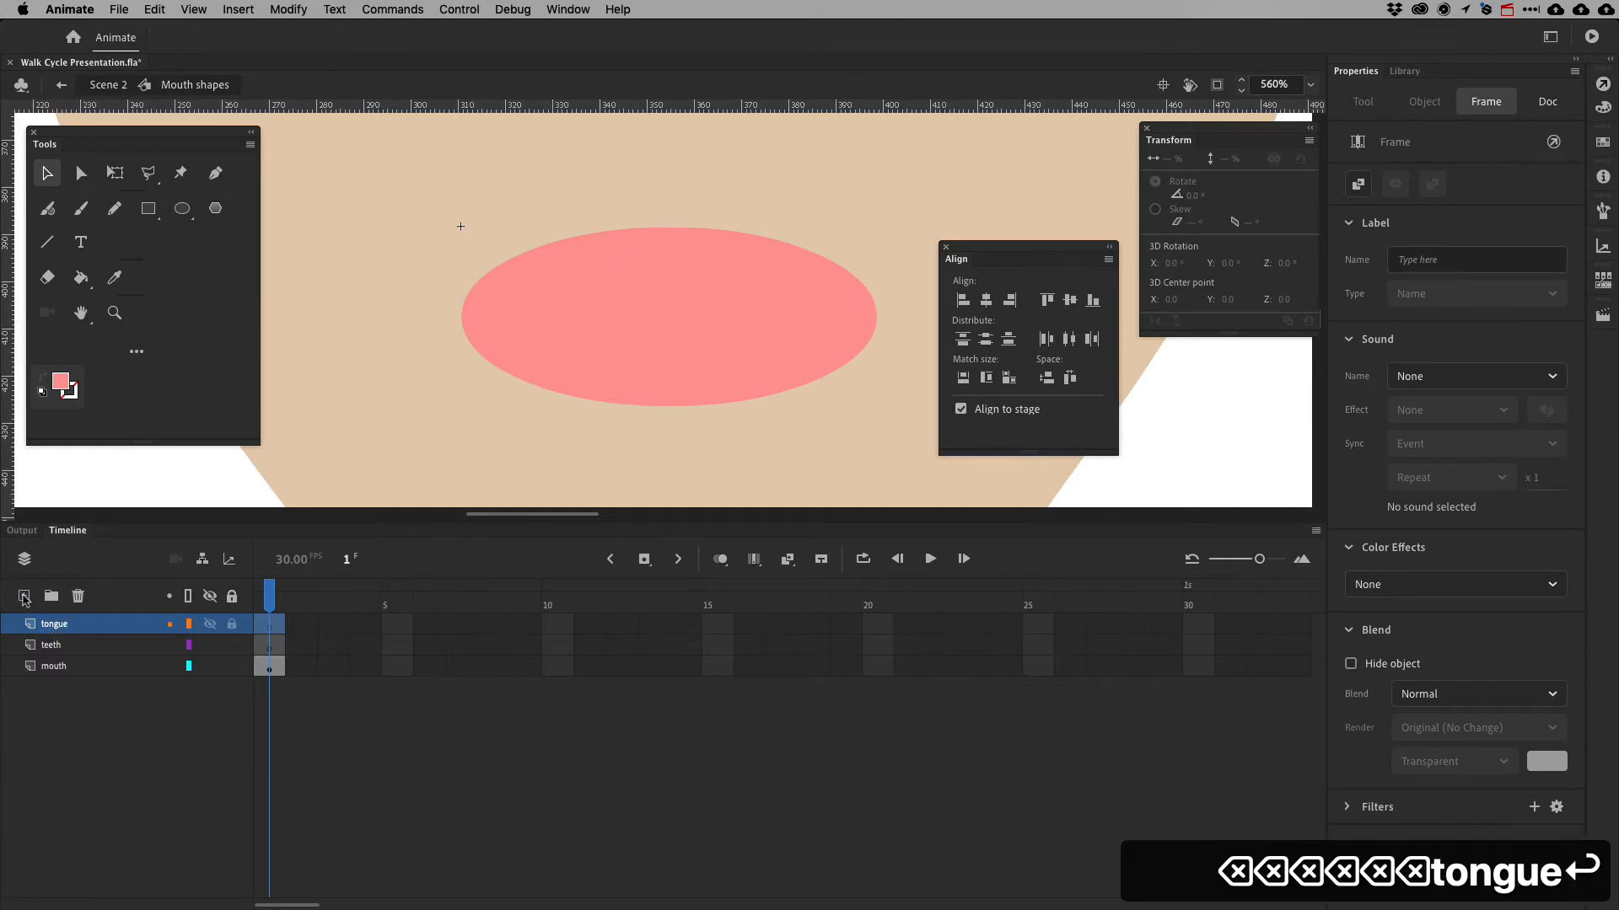
Add a new layer named chin and place it below the mouth layer
left_click(24, 596)
left_click_drag(30, 628, 43, 742)
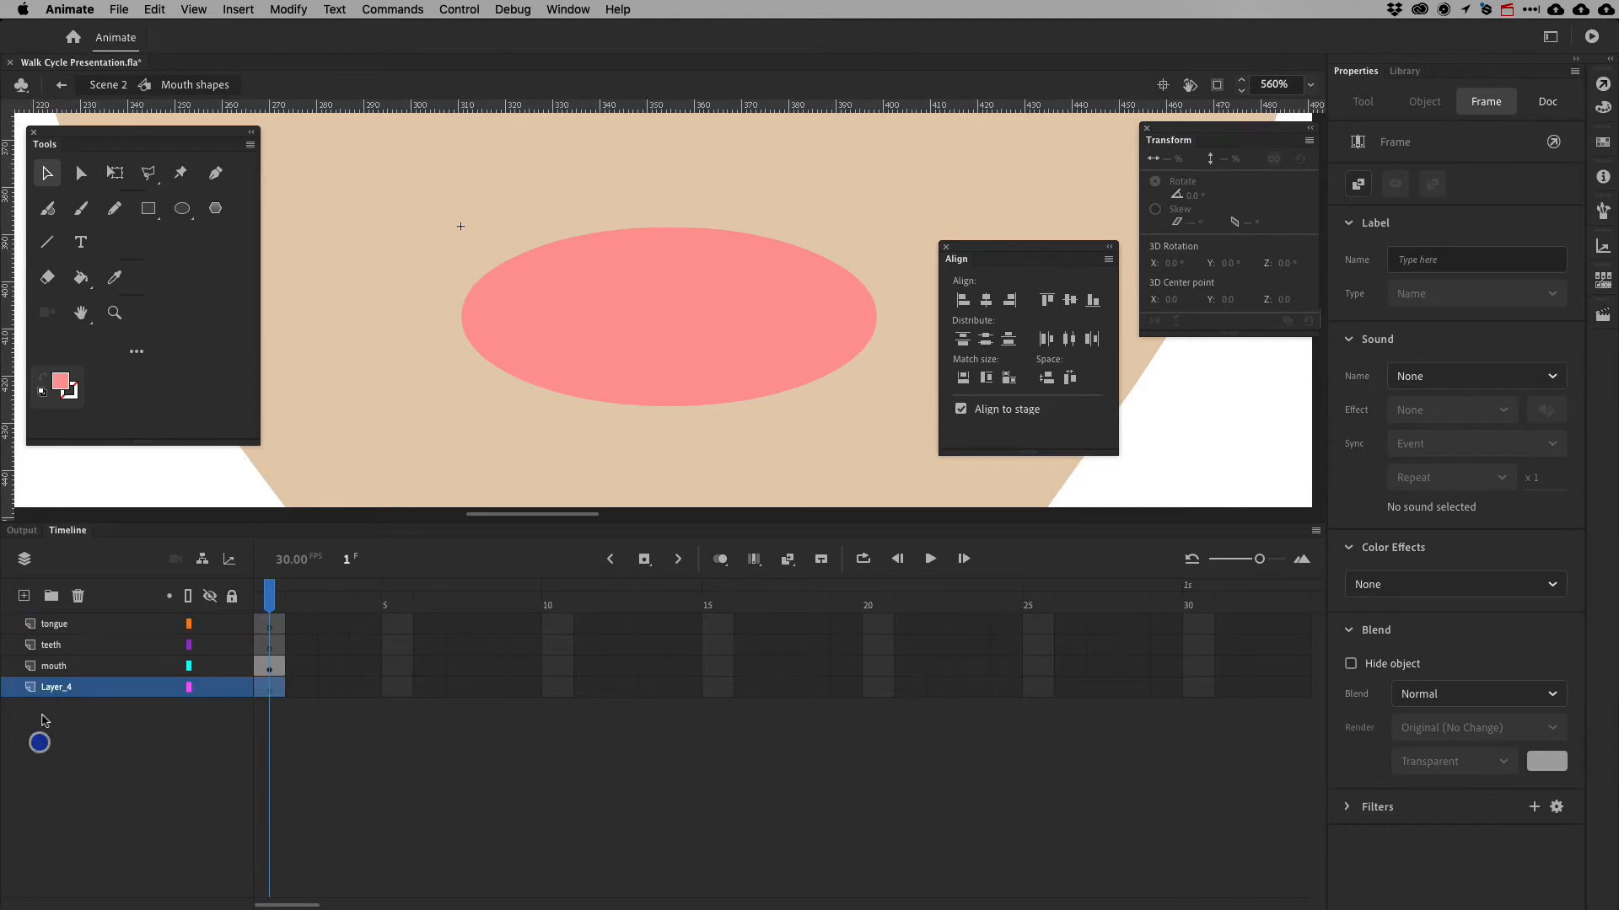
double_click(51, 687)
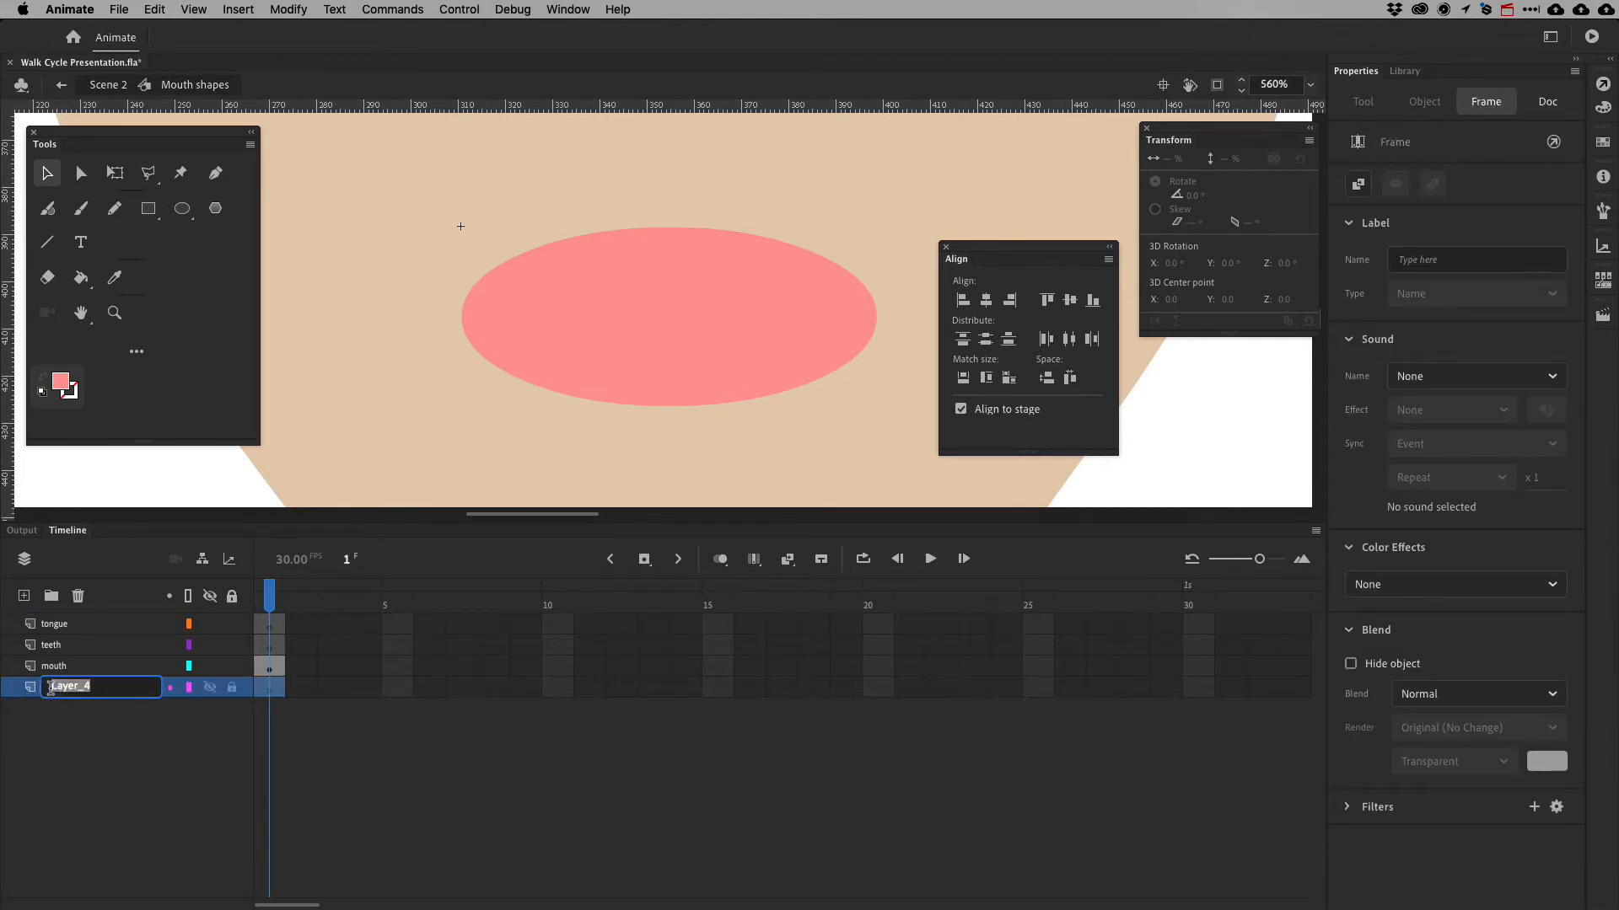
type("chin")
key("Return")
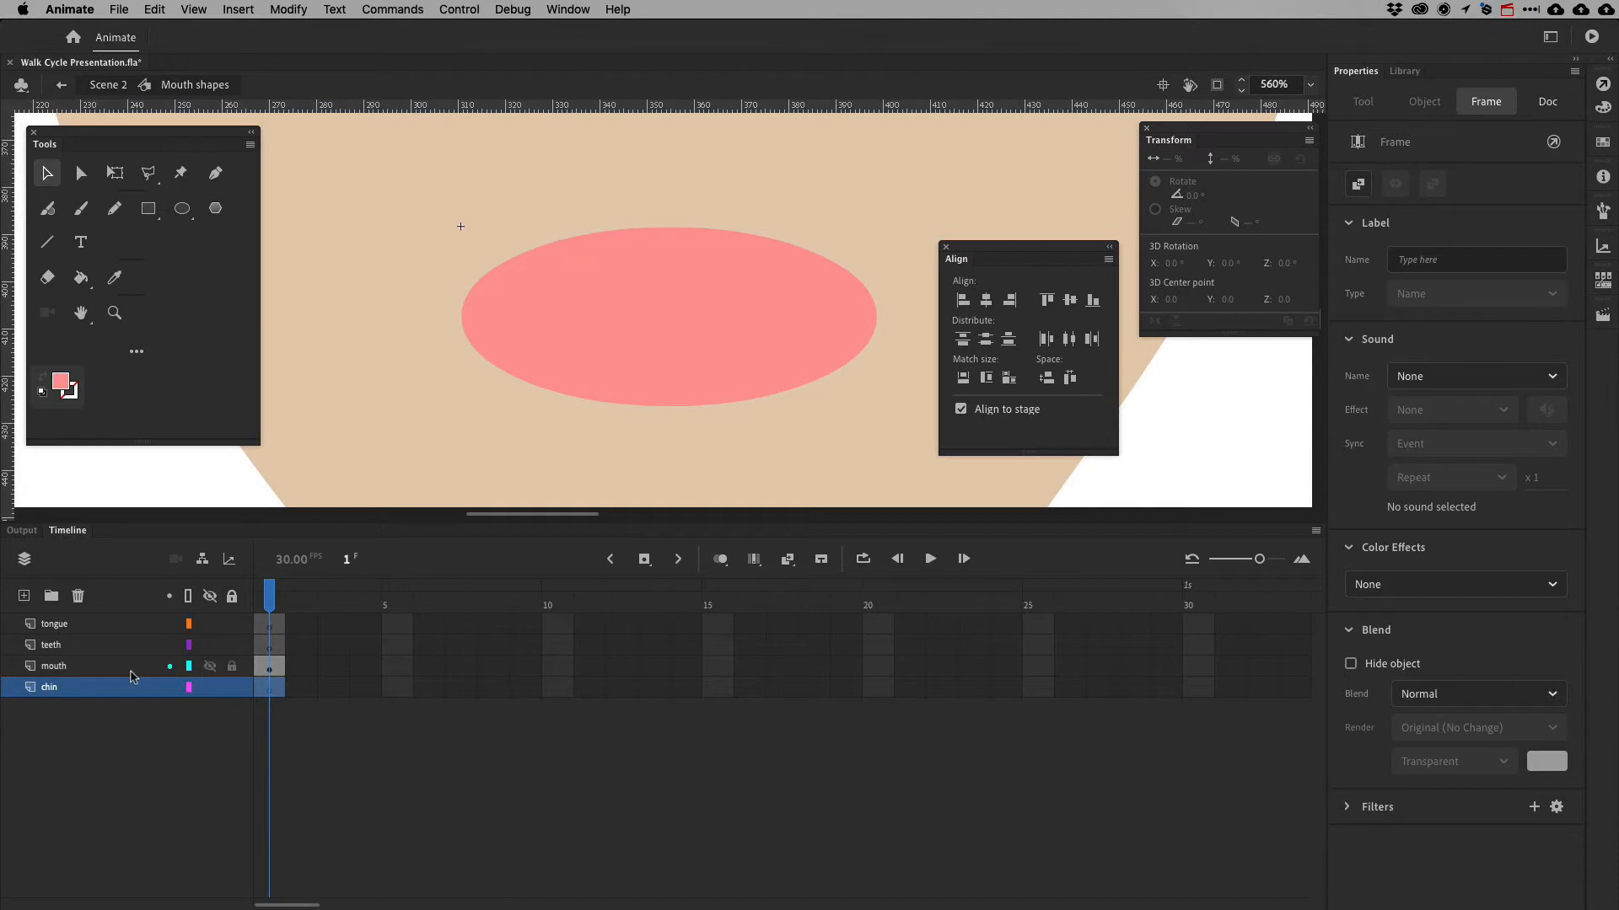
Move the mouth oval's top-centre anchor point down with the Subselection tool to form a slight dip in the upper lip
left_click(130, 666)
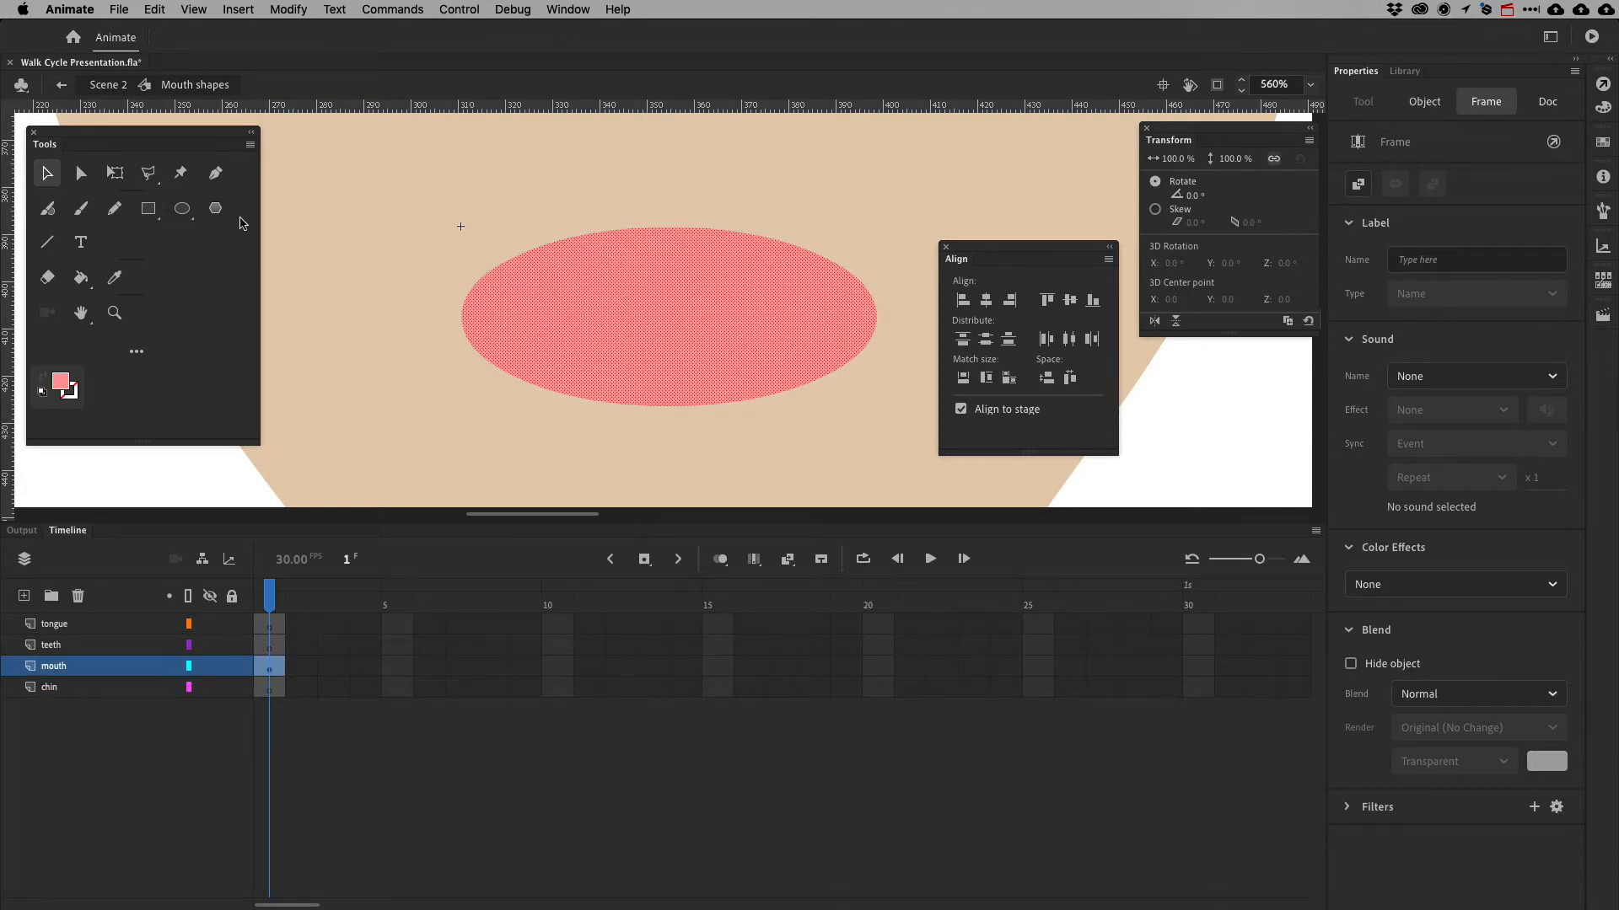
left_click(78, 173)
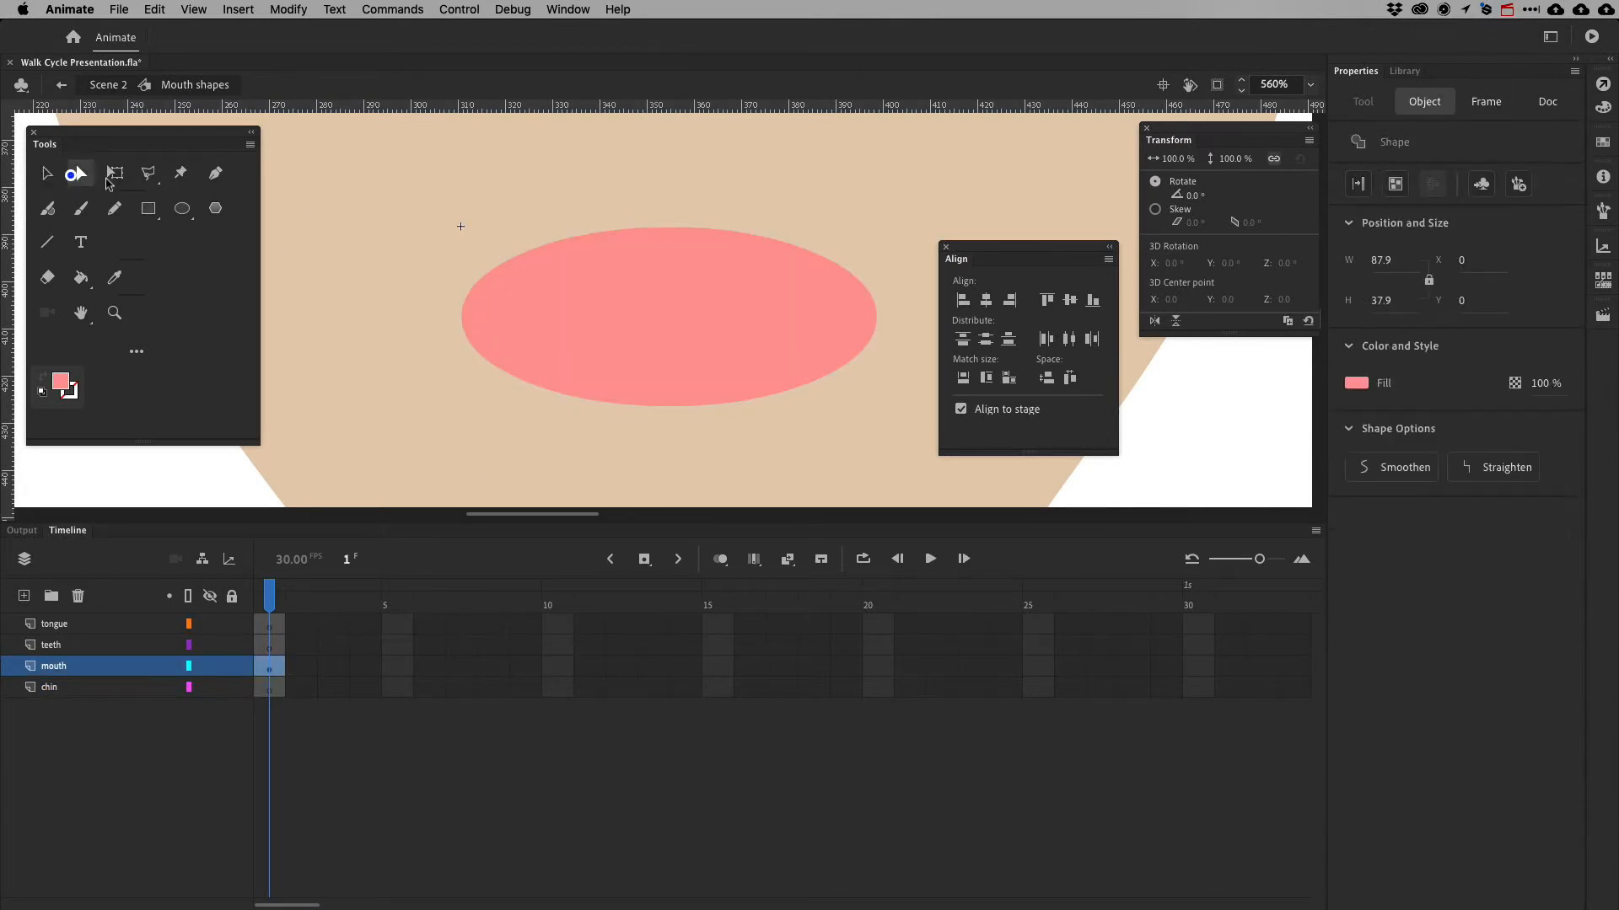
left_click(670, 229)
key("shift+Down")
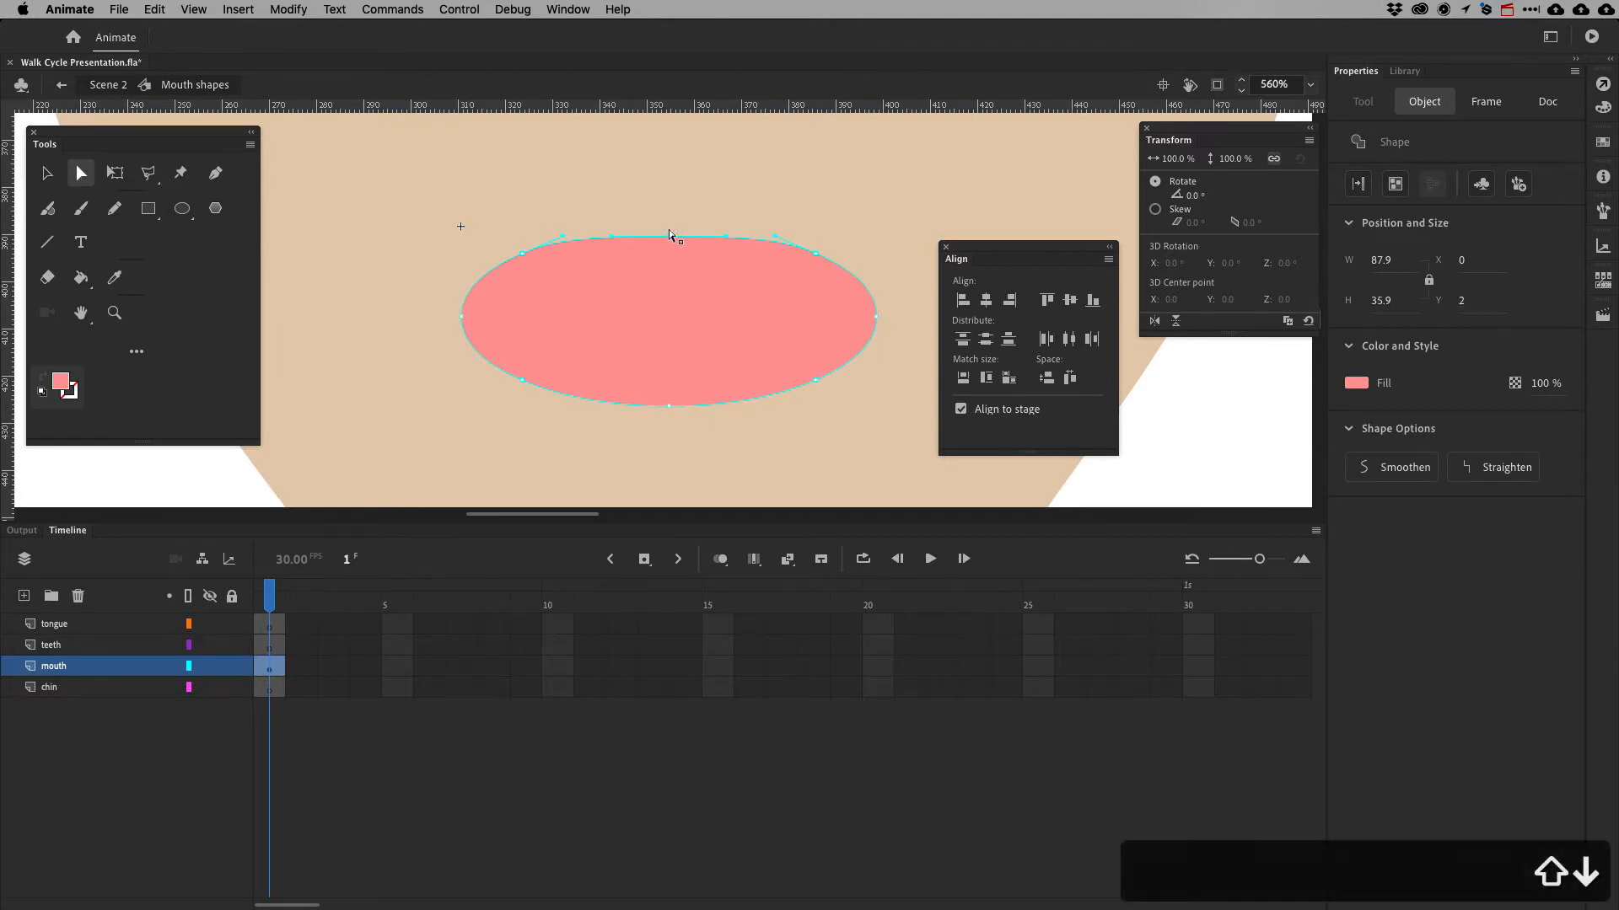
key("shift+Down")
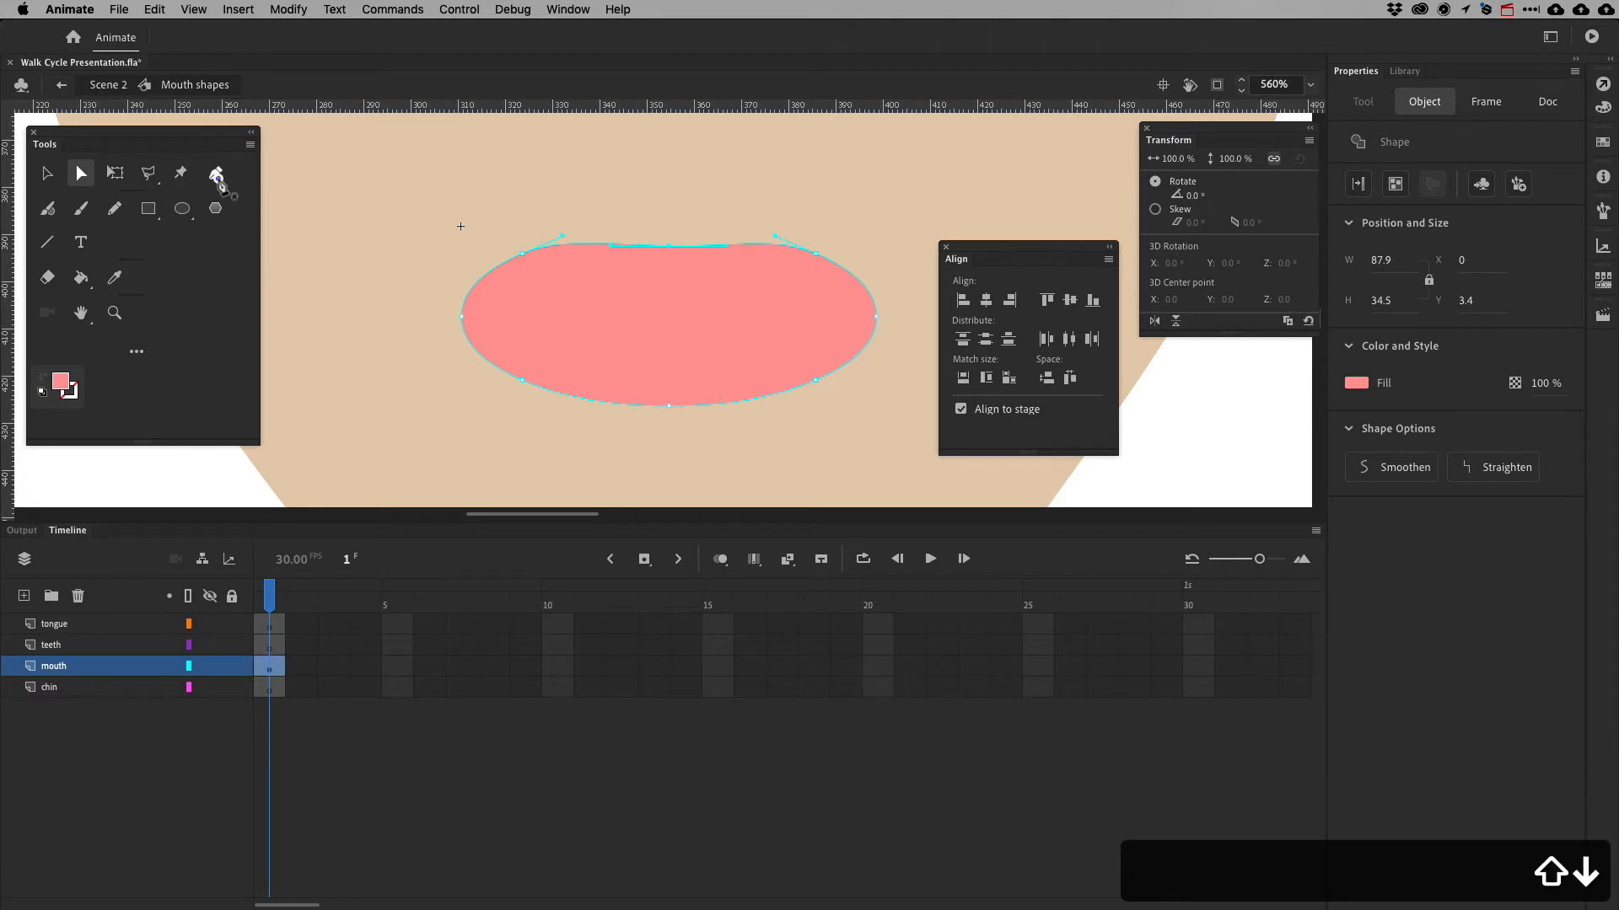
Try adding an anchor point with the Pen tool on each side of the upper lip's centre
left_click(216, 173)
left_click(633, 245)
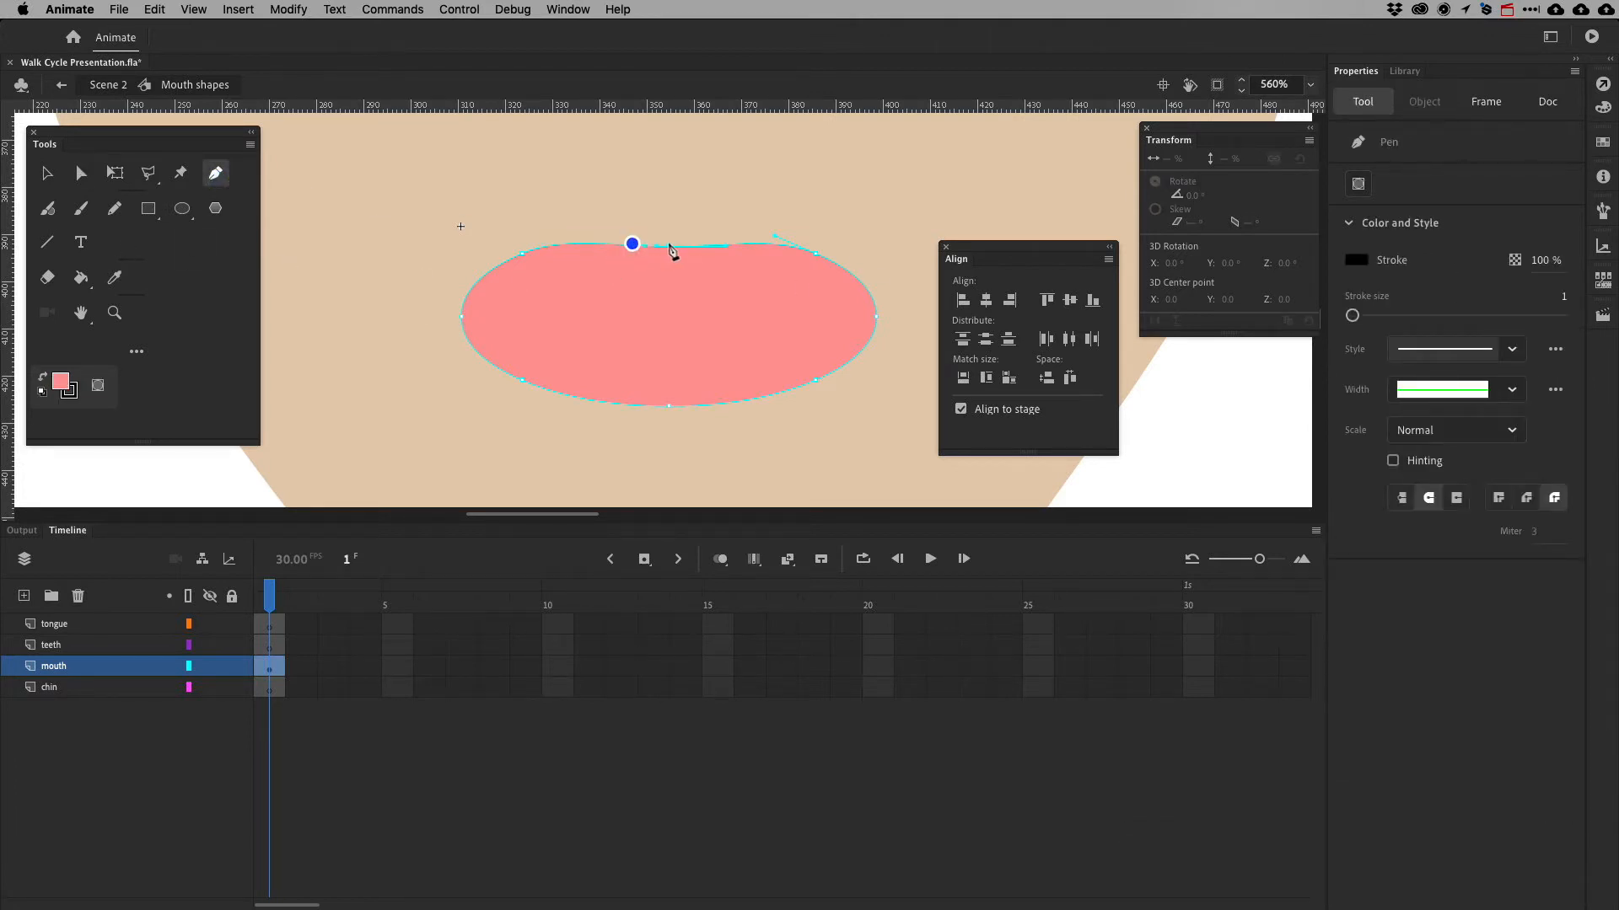
left_click(81, 173)
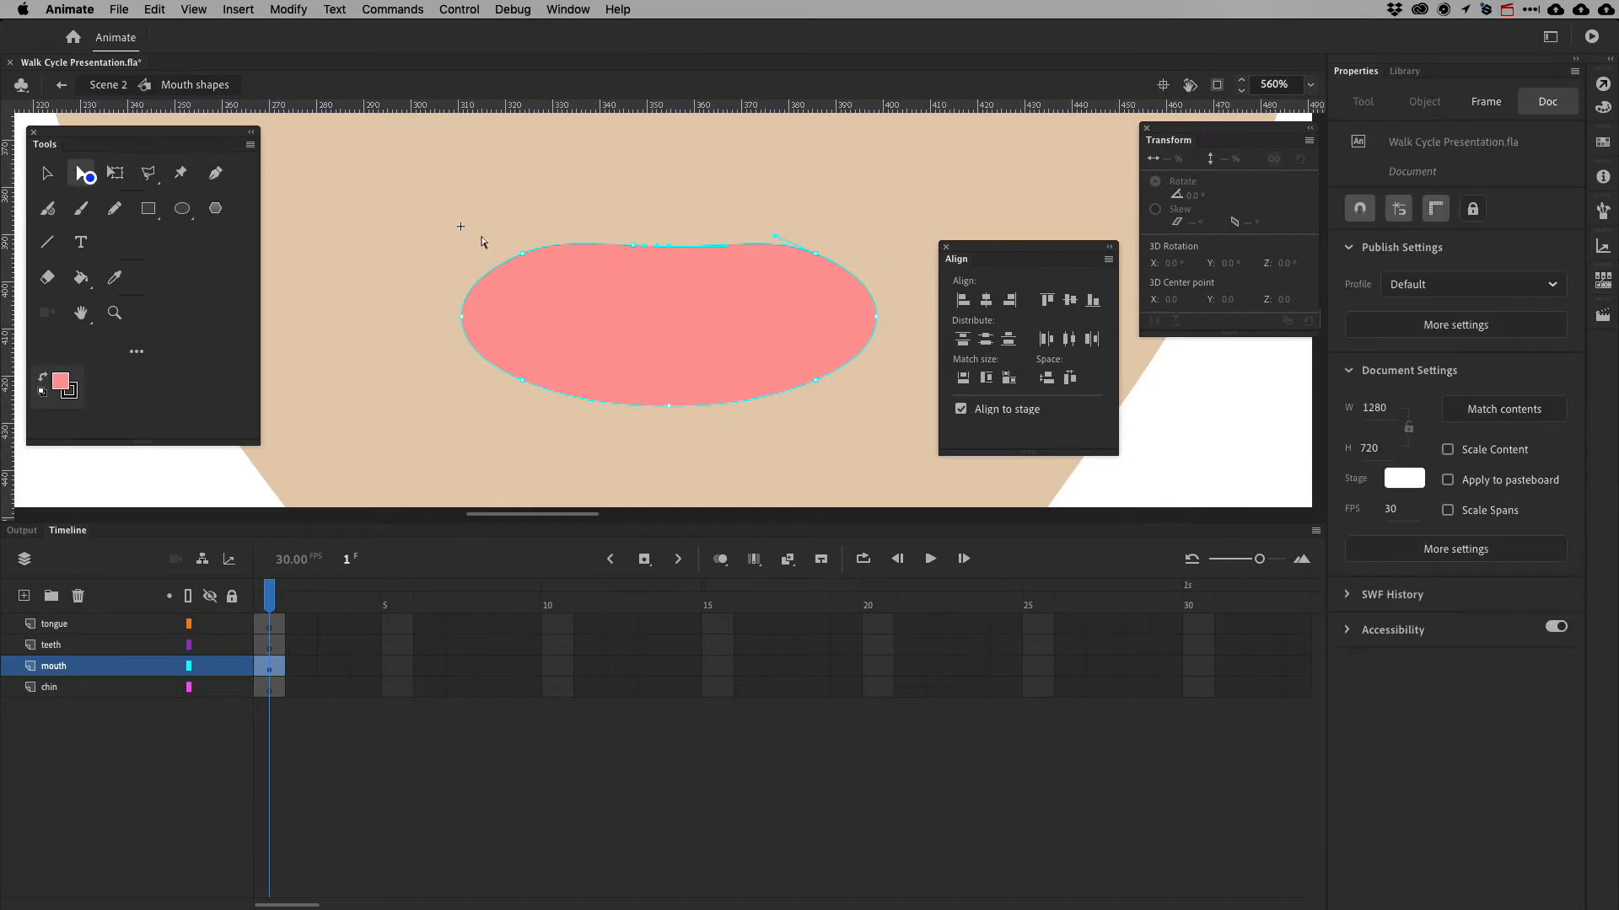
left_click(216, 172)
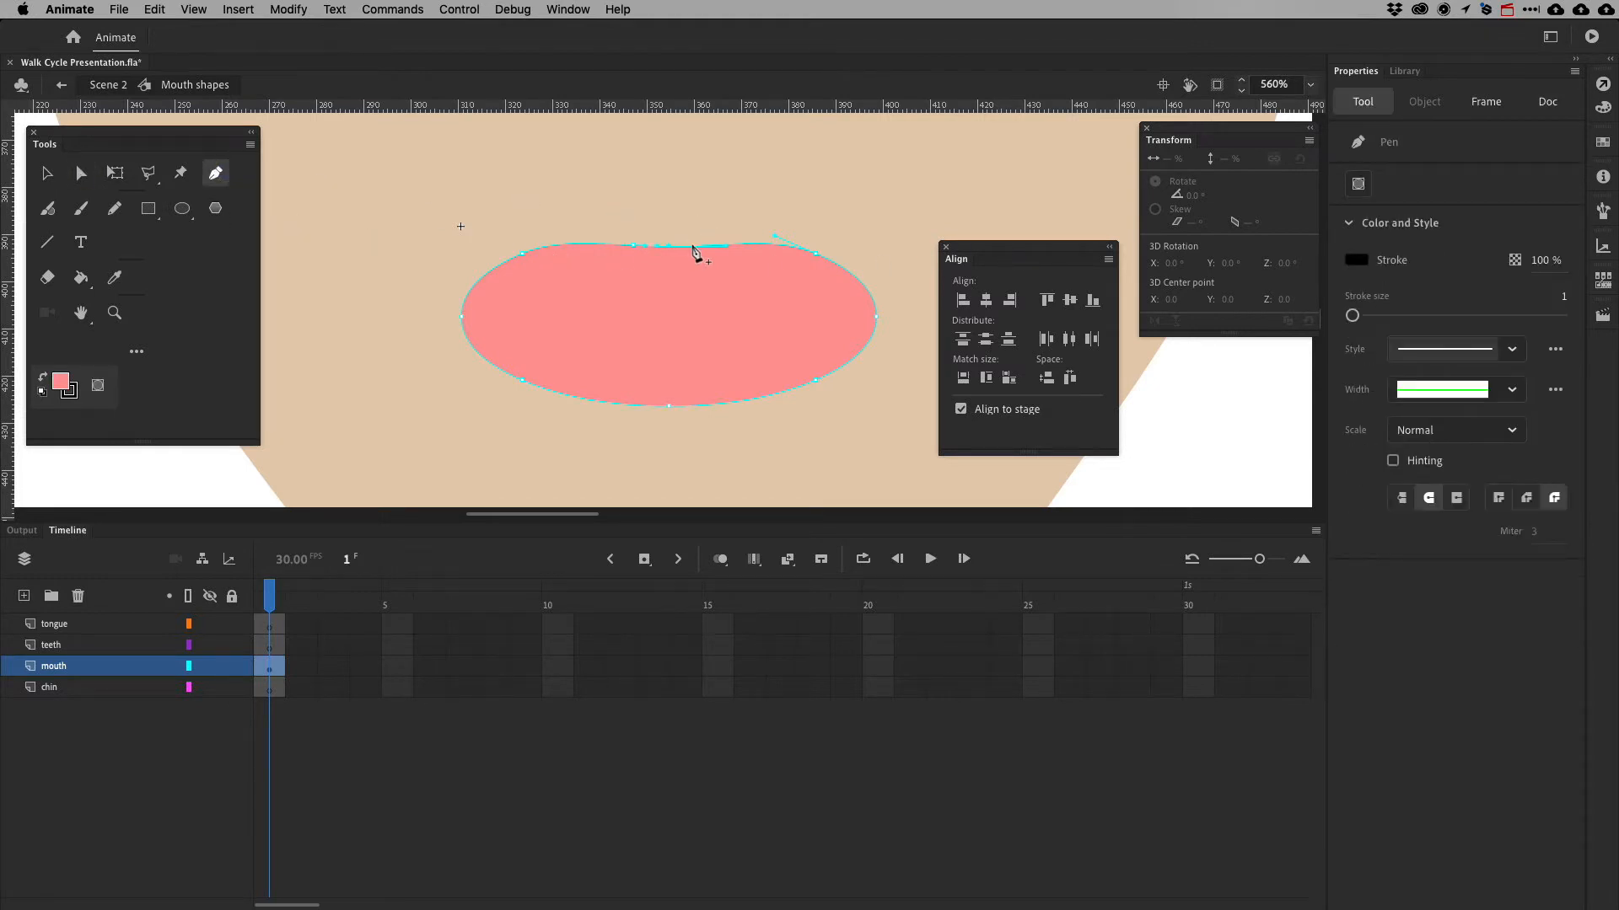
left_click(81, 173)
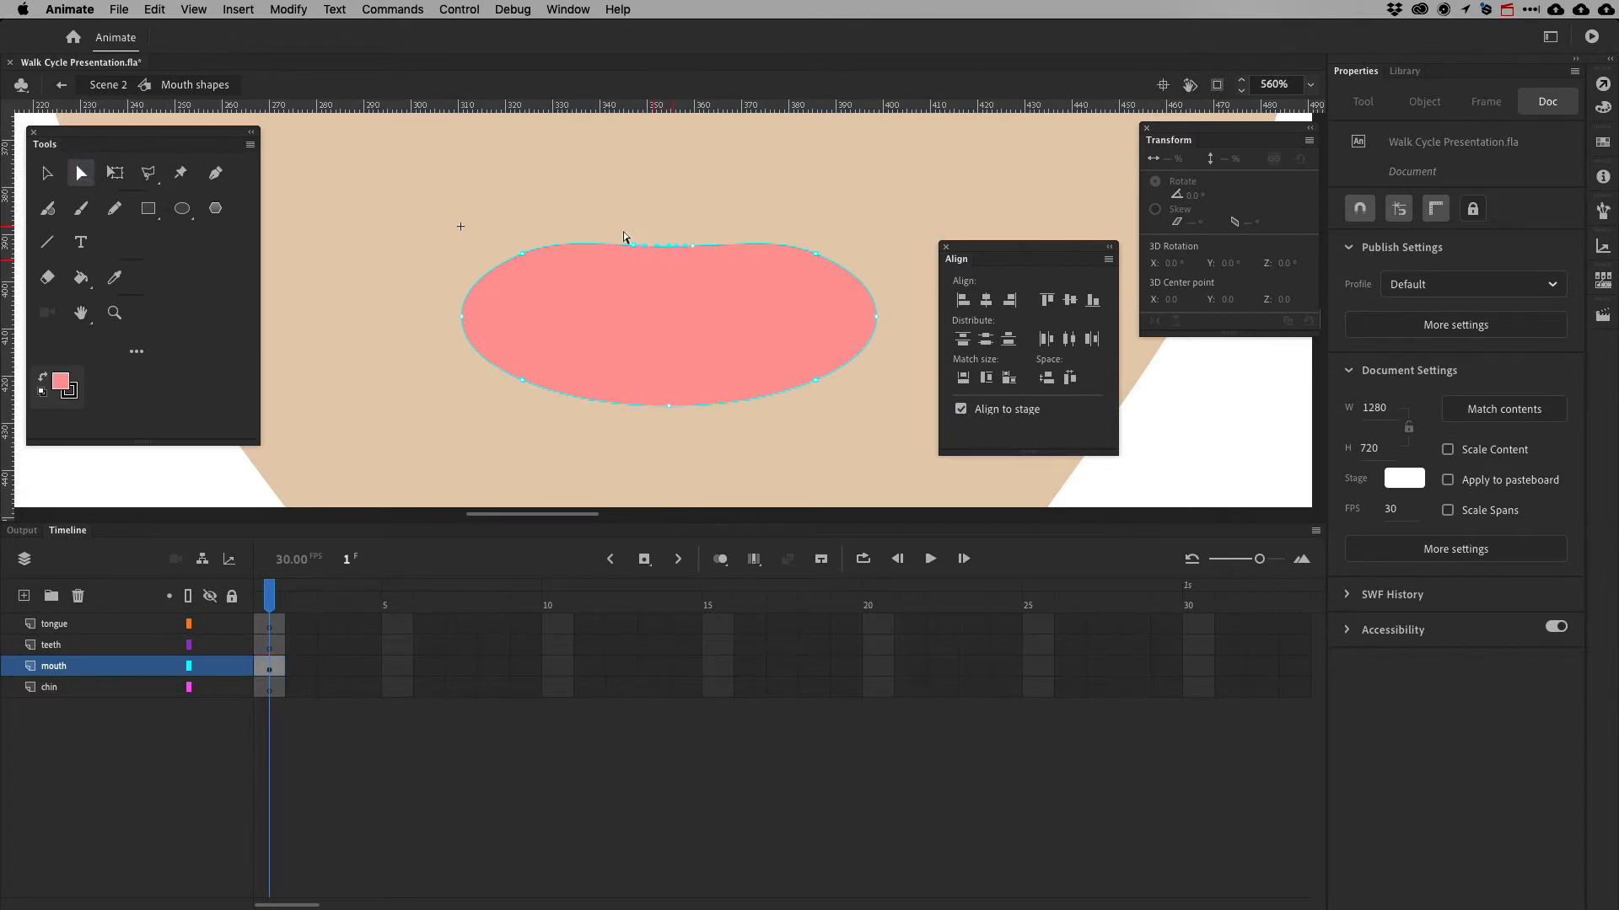
Move the two added anchor points beside the upper lip's centre down with the Subselection tool
left_click_drag(619, 229, 673, 291)
left_click_drag(716, 230, 682, 268)
key("Down")
key("Down")
key("Down")
key("Down")
key("Down")
key("Down")
key("Down")
key("Down")
key("Down")
key("Down")
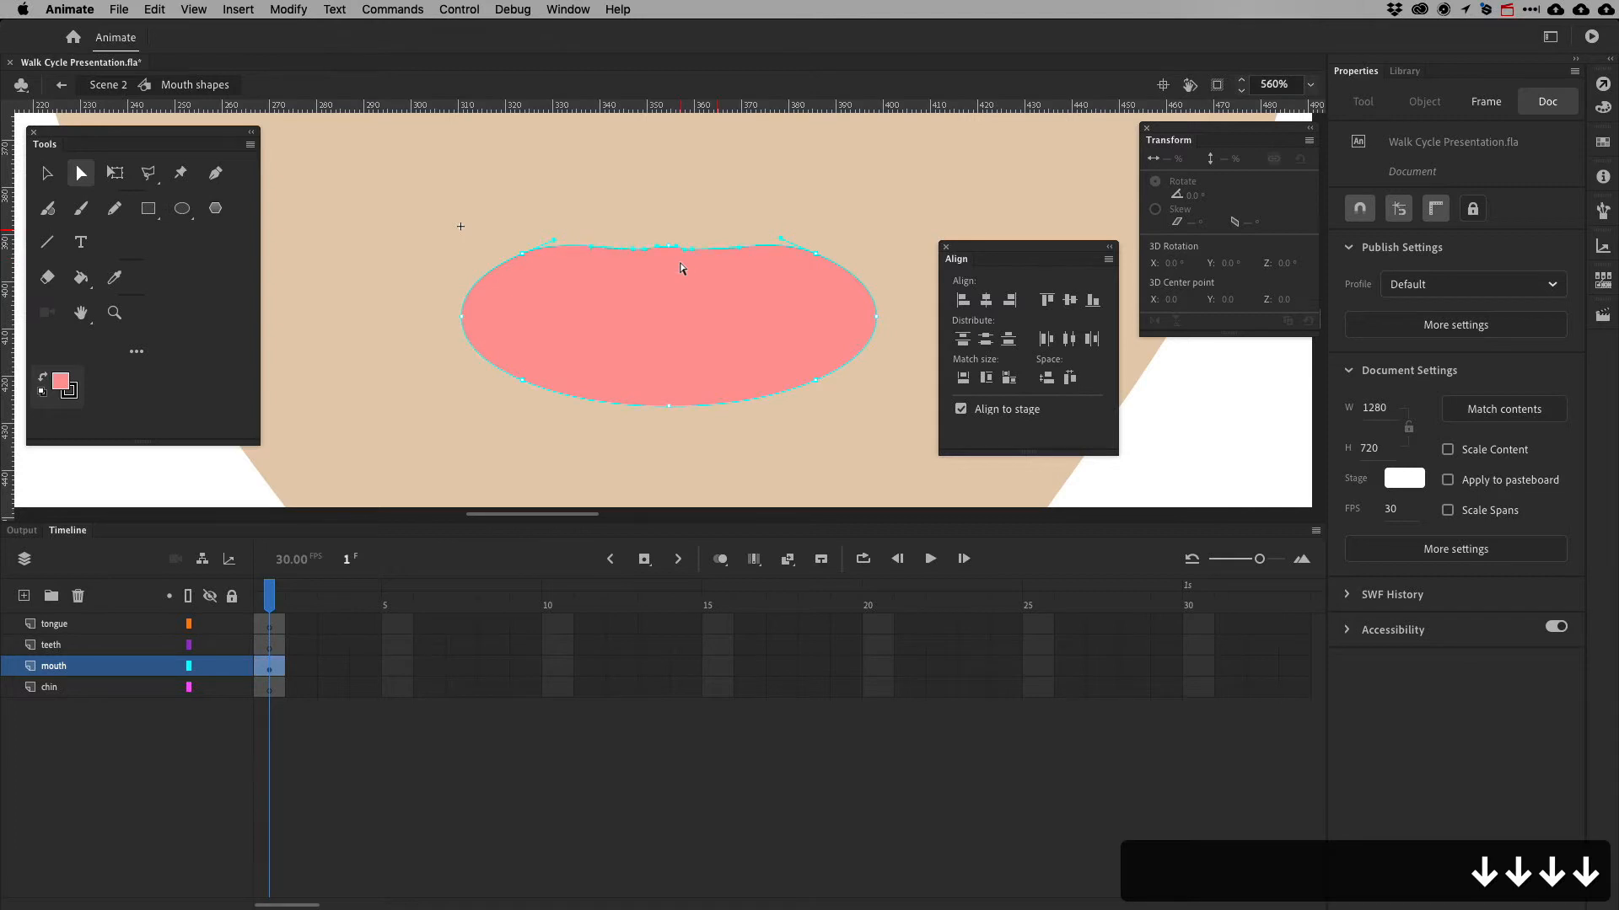
key("Down")
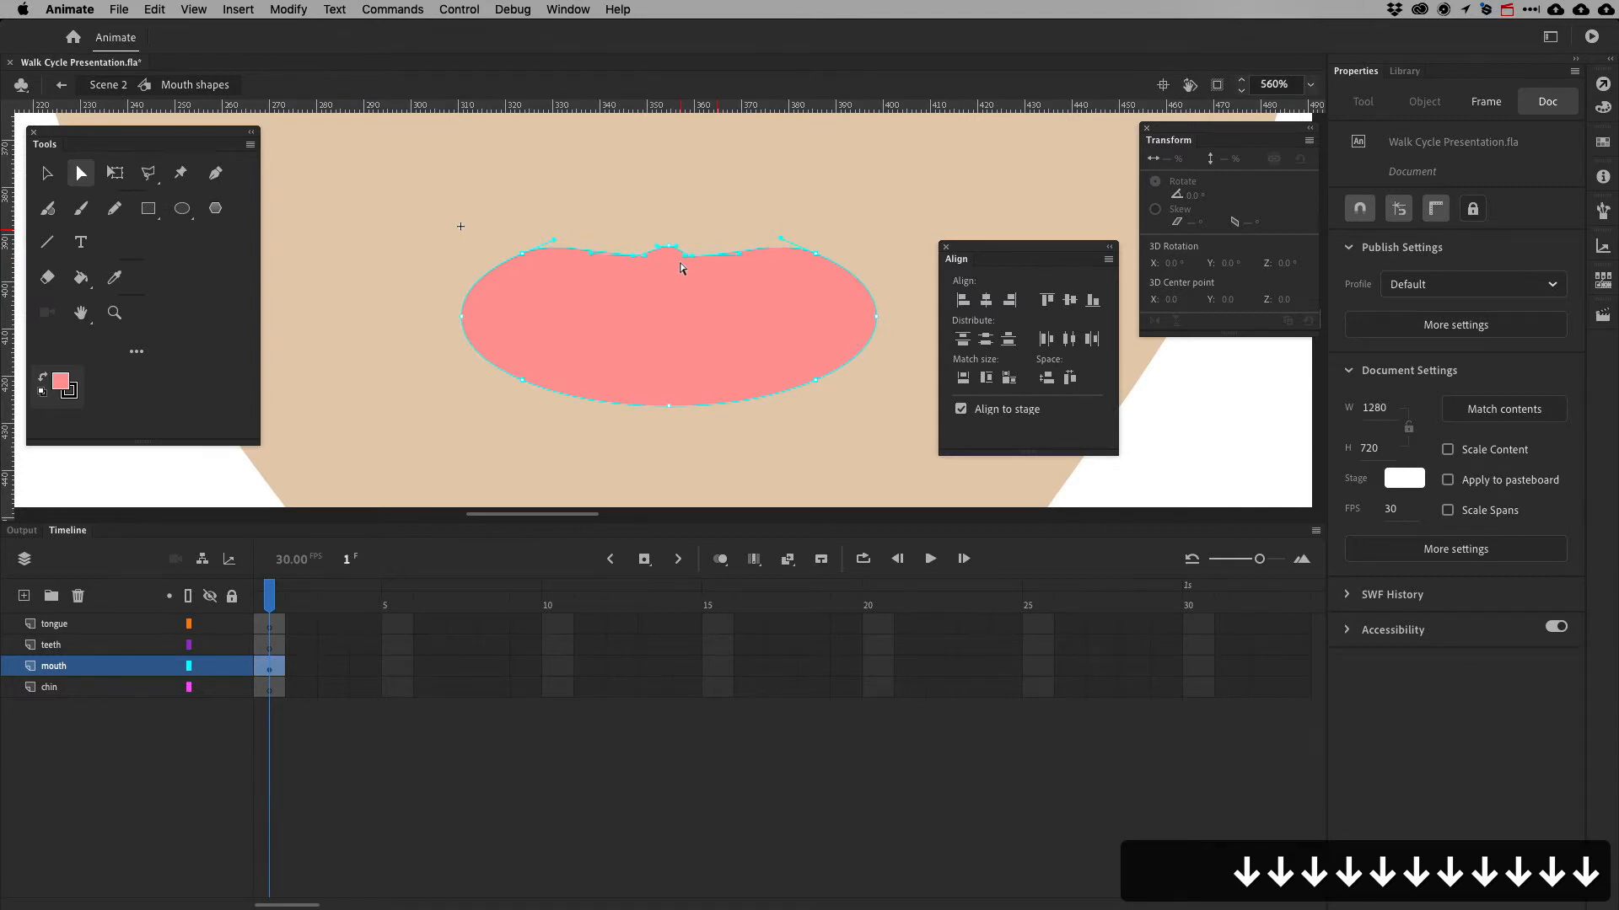
Try to lower the upper lip's centre anchor points to form a deep notch
left_click_drag(653, 229, 680, 253)
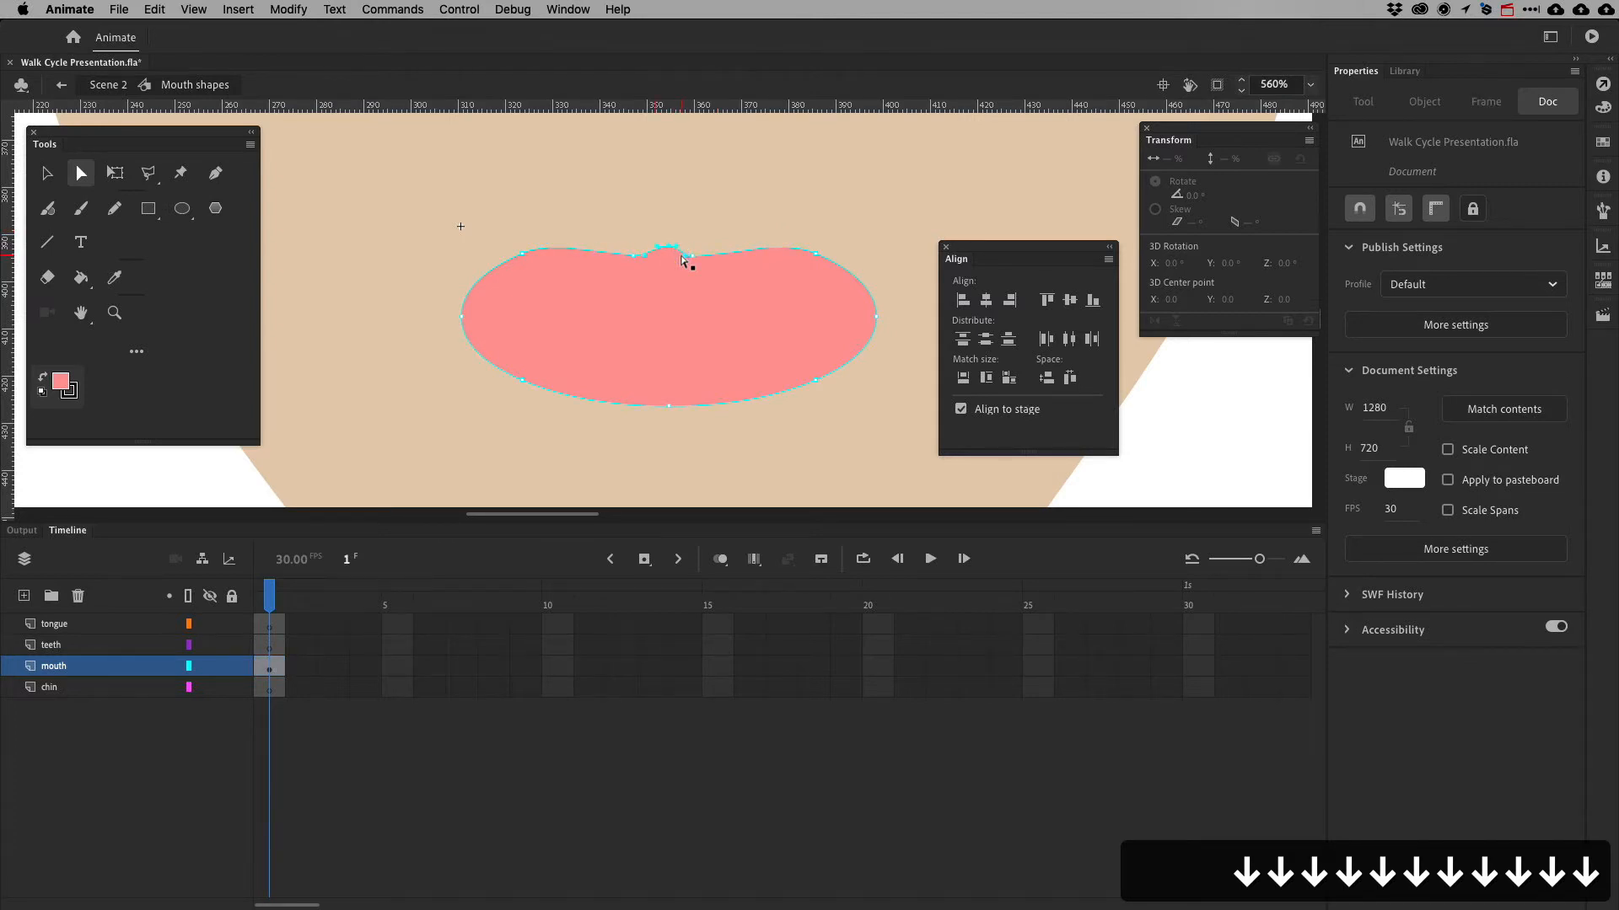
key("shift+Down")
key("shift+Down")
key("shift+Down")
key("shift+Down")
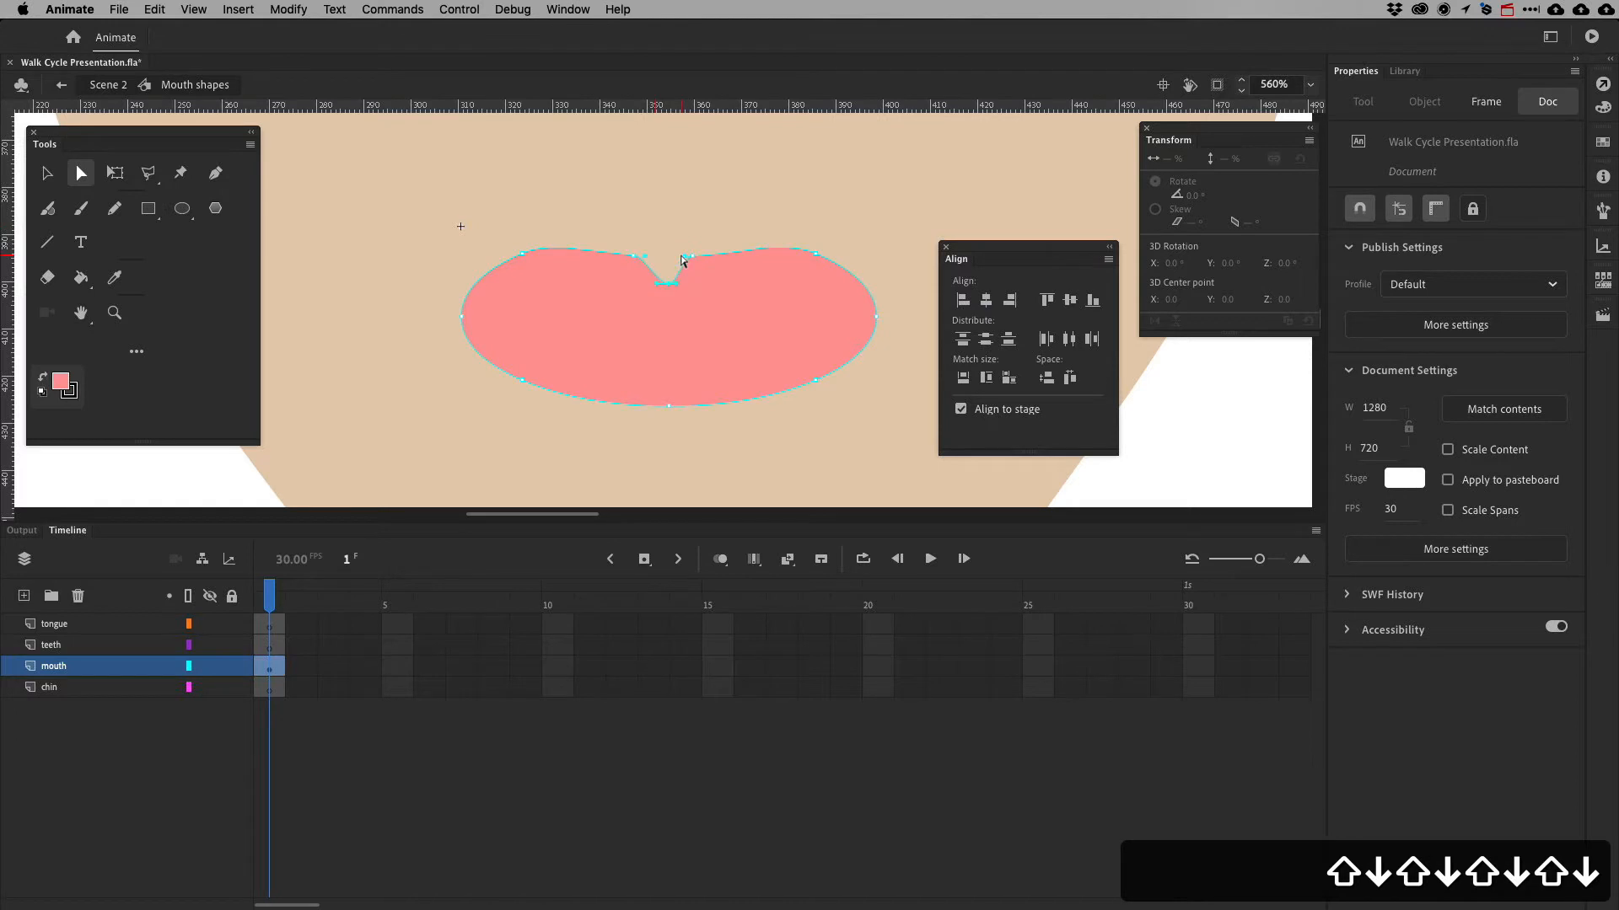
Undo the notch and the anchor points added to the upper lip
key("super+z")
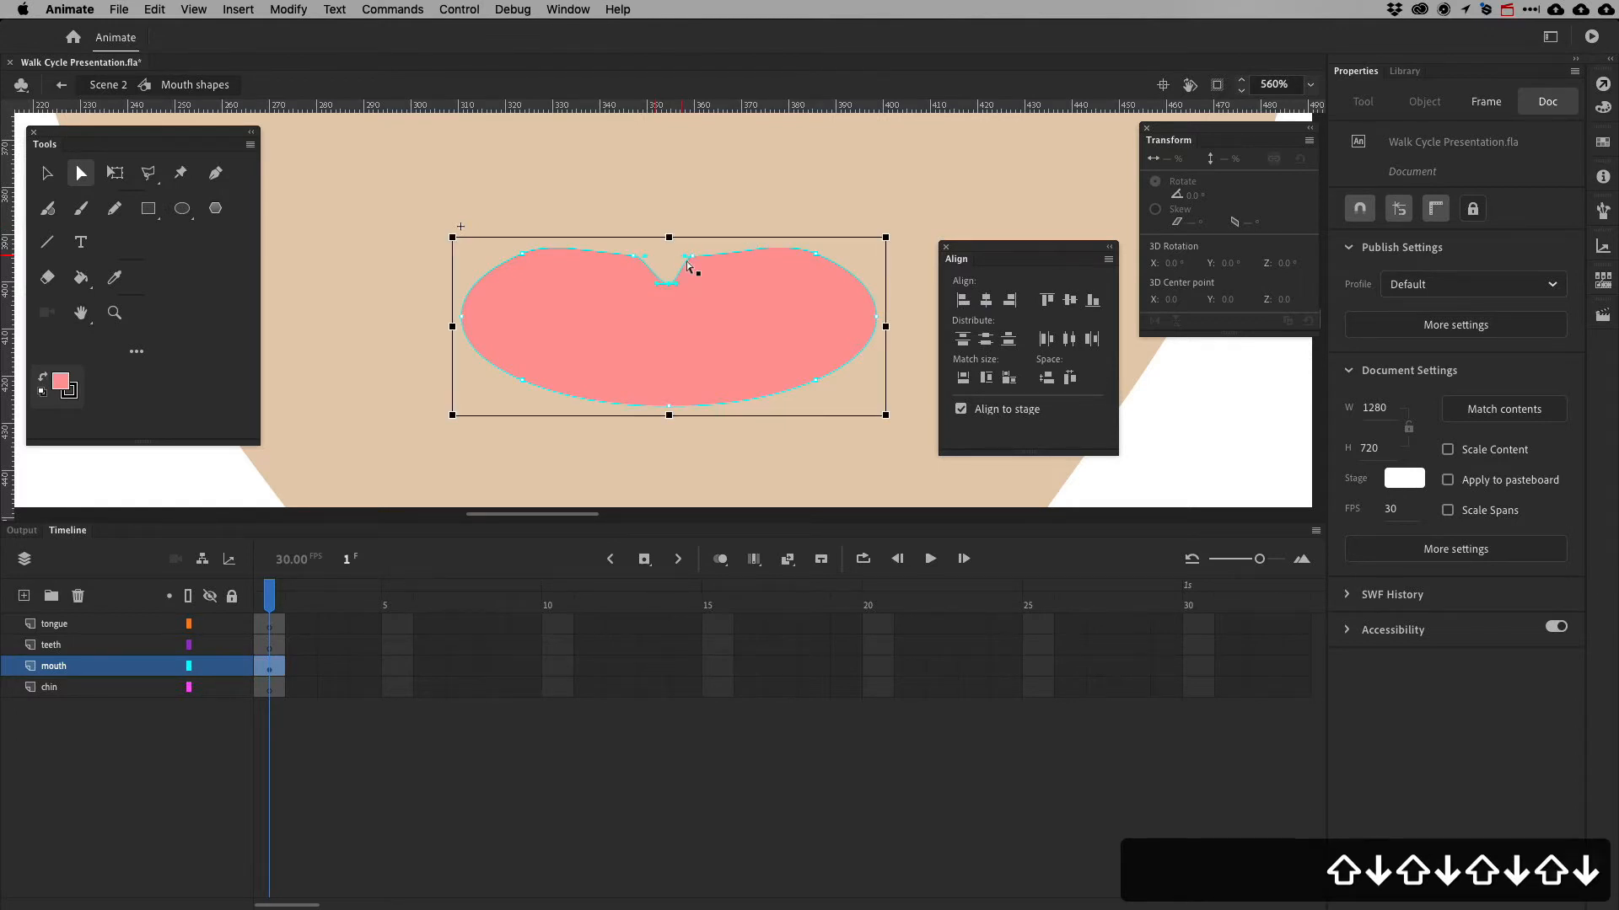
key("super+z")
key("super+z")
key("super+z")
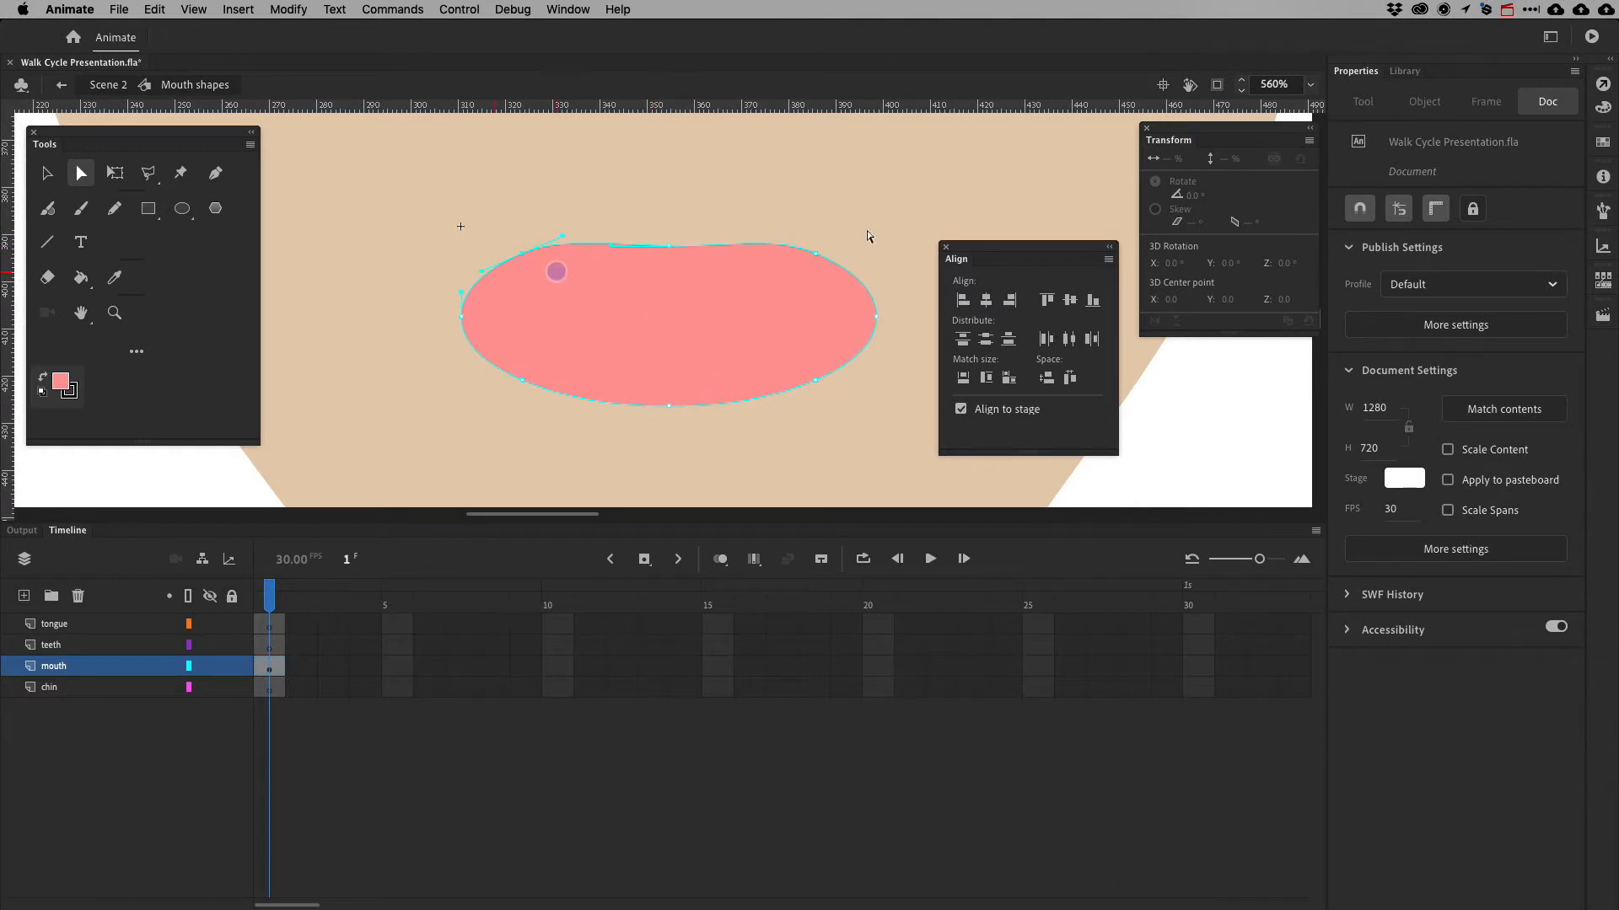
Delete the four intermediate anchor points of the mouth outline, keeping only the top, bottom and two corner points
key("shift+Down")
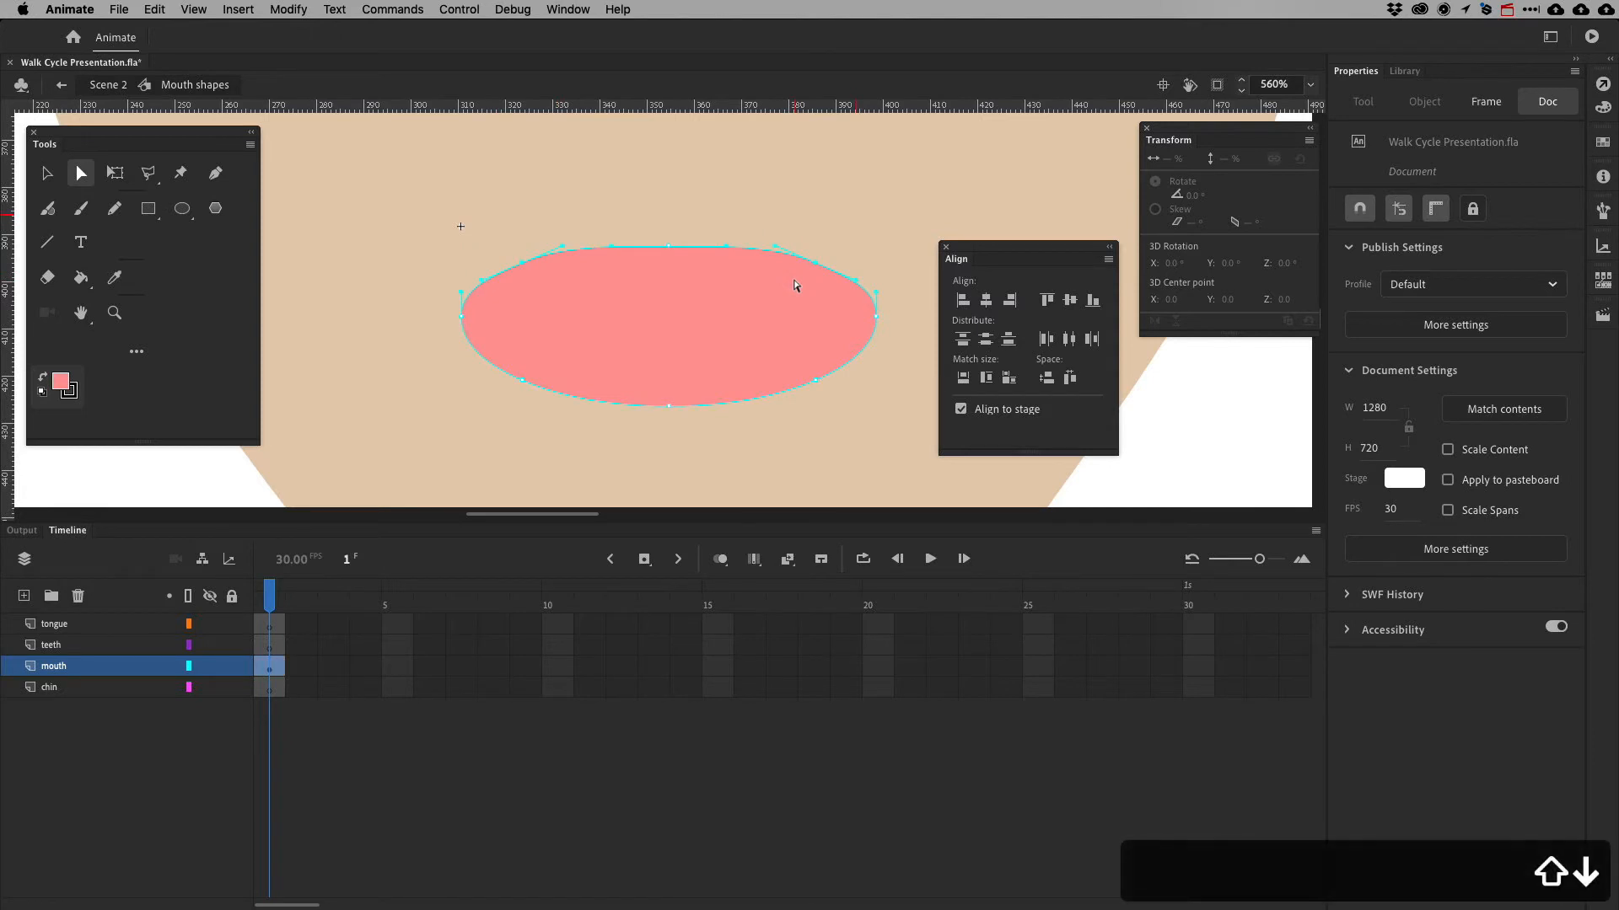
left_click(862, 442)
left_click(744, 245)
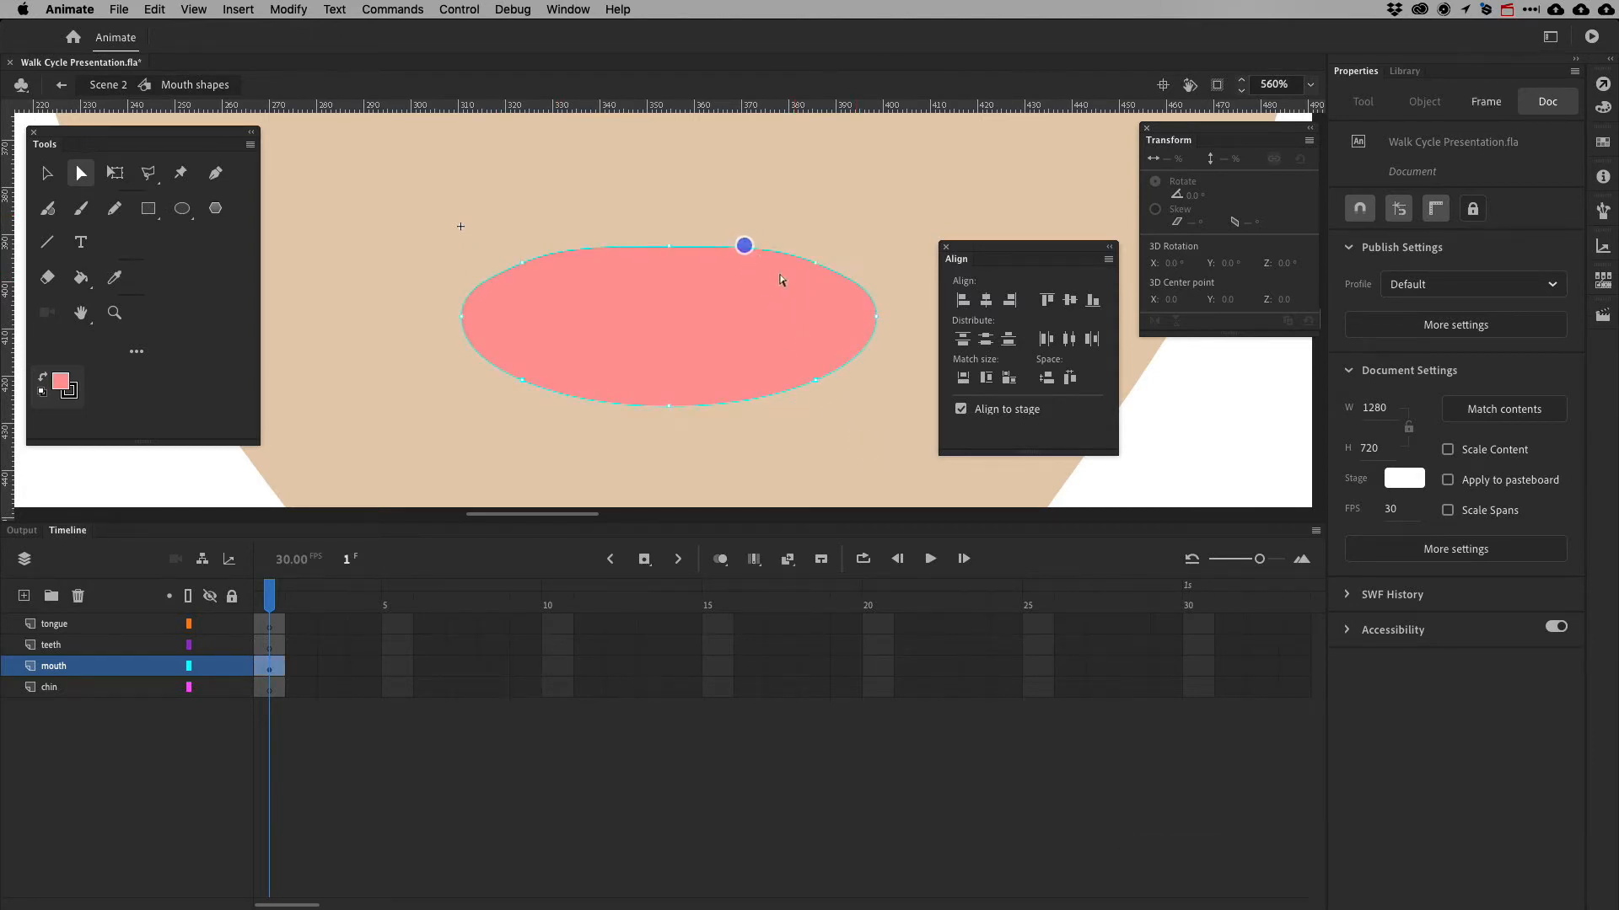
left_click(803, 268)
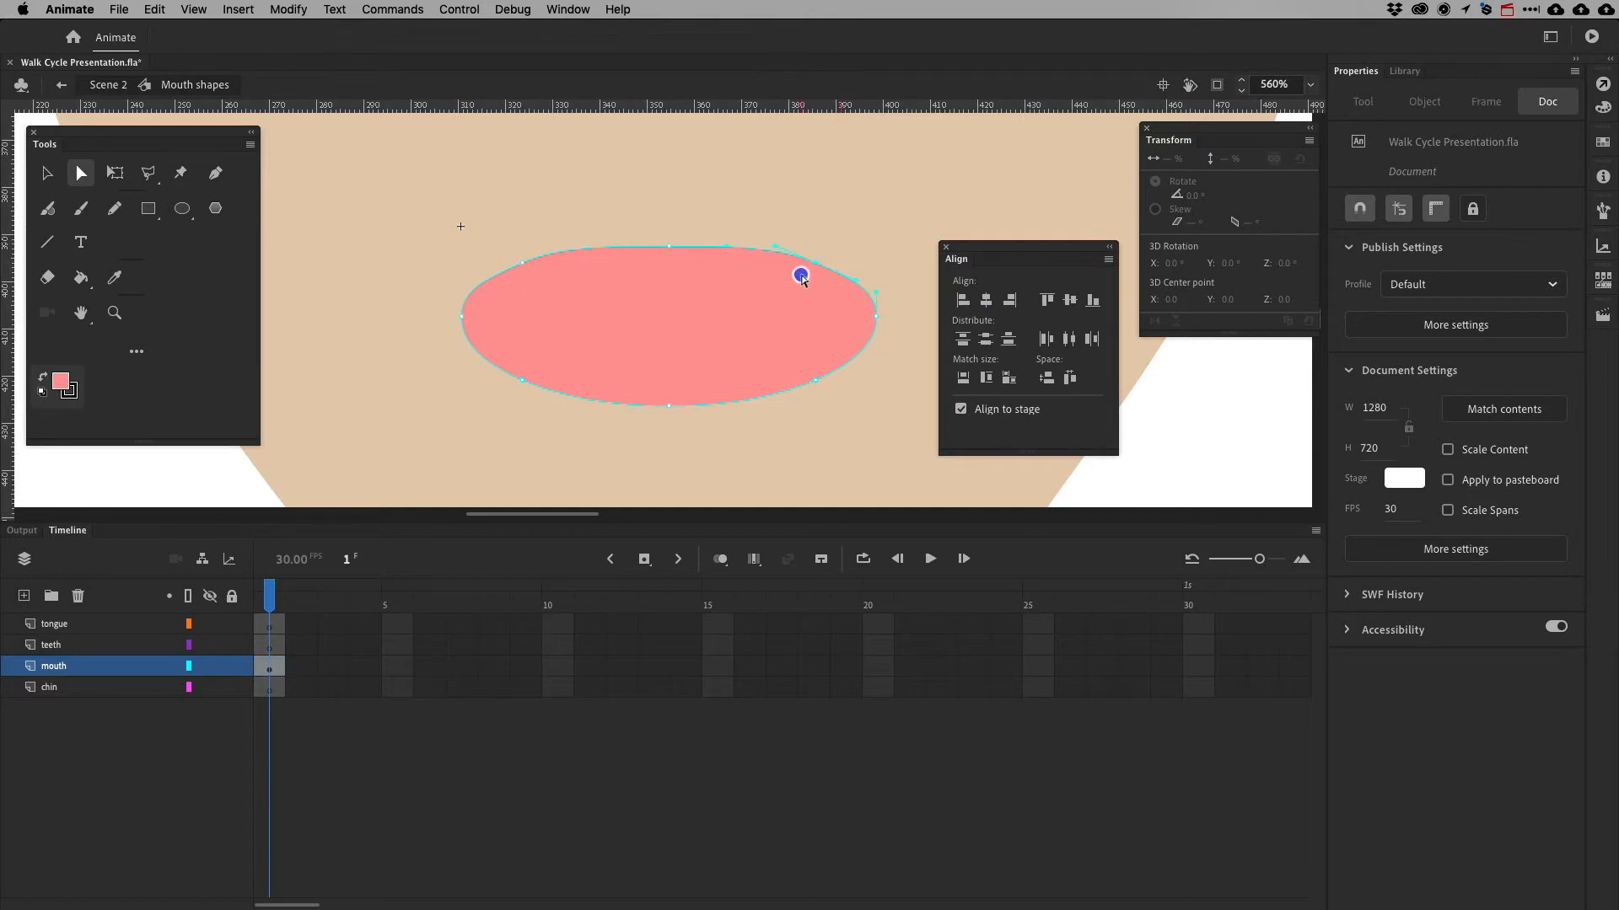
key("BackSpace")
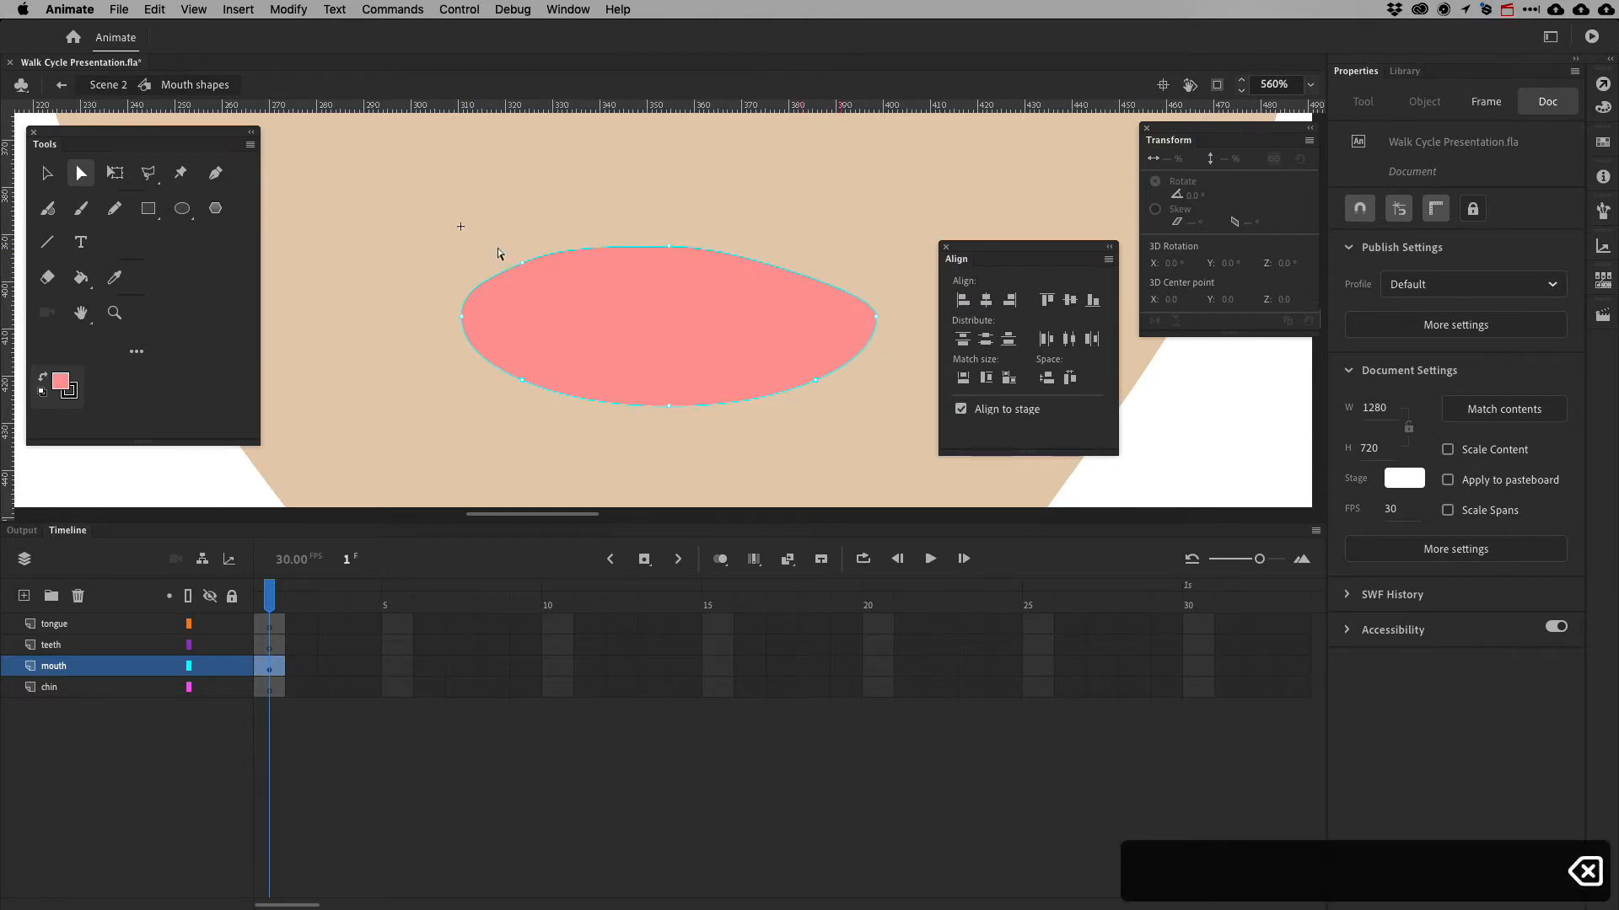
left_click_drag(499, 245, 638, 313)
key("BackSpace")
left_click_drag(504, 362, 524, 397)
key("BackSpace")
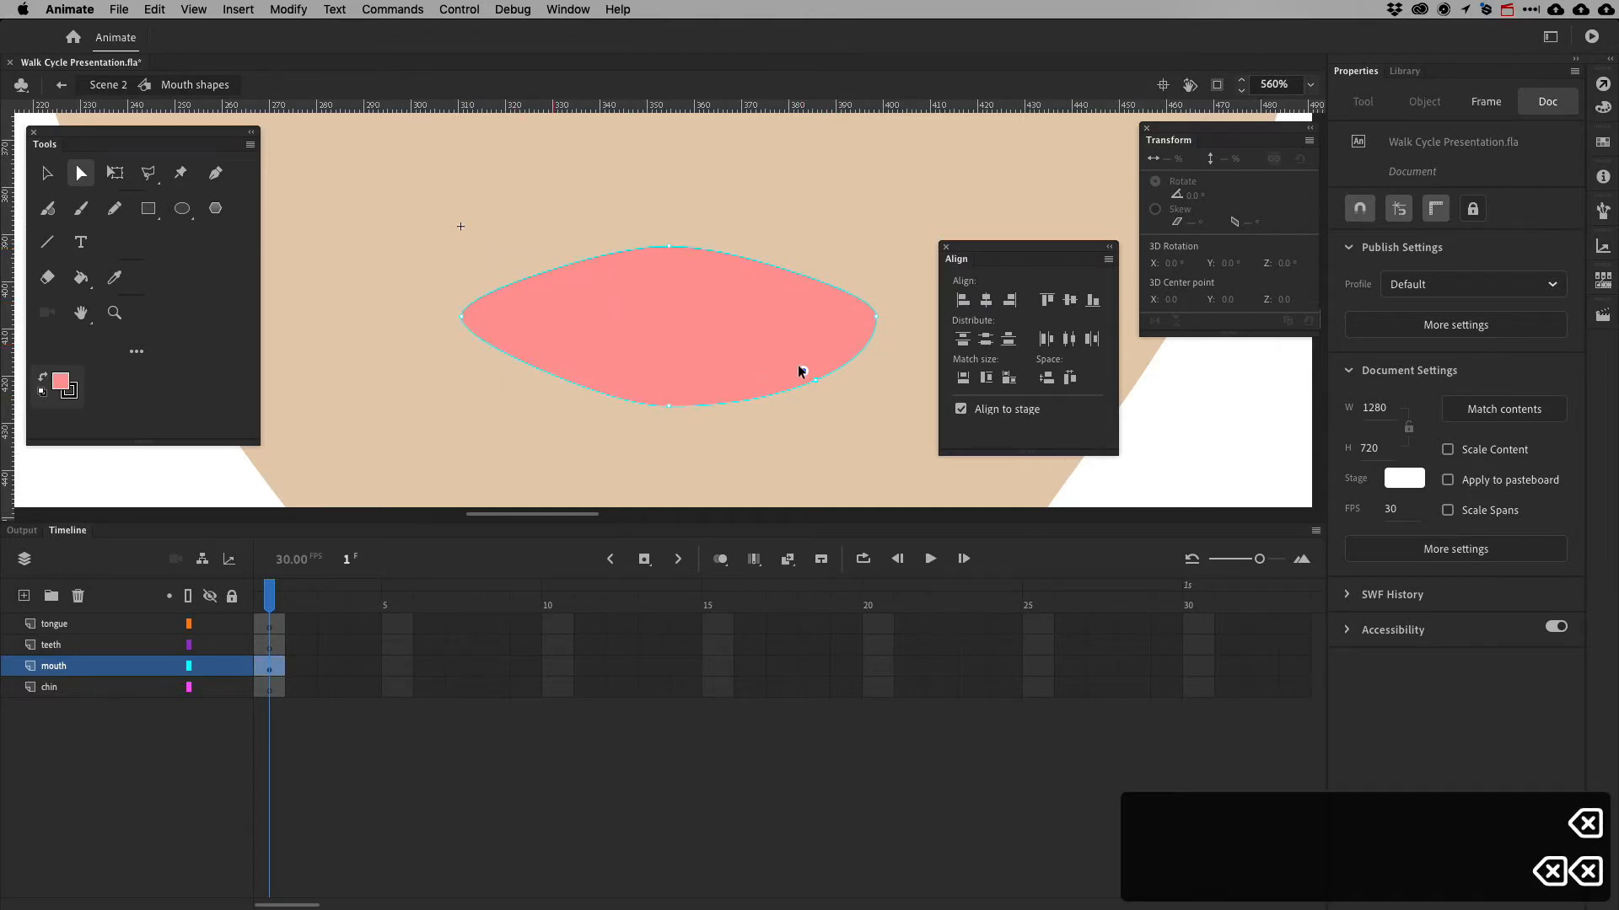
left_click_drag(798, 365, 835, 405)
key("BackSpace")
Move the mouth's bottom-centre anchor point up to raise the lower lip
left_click_drag(689, 432, 626, 362)
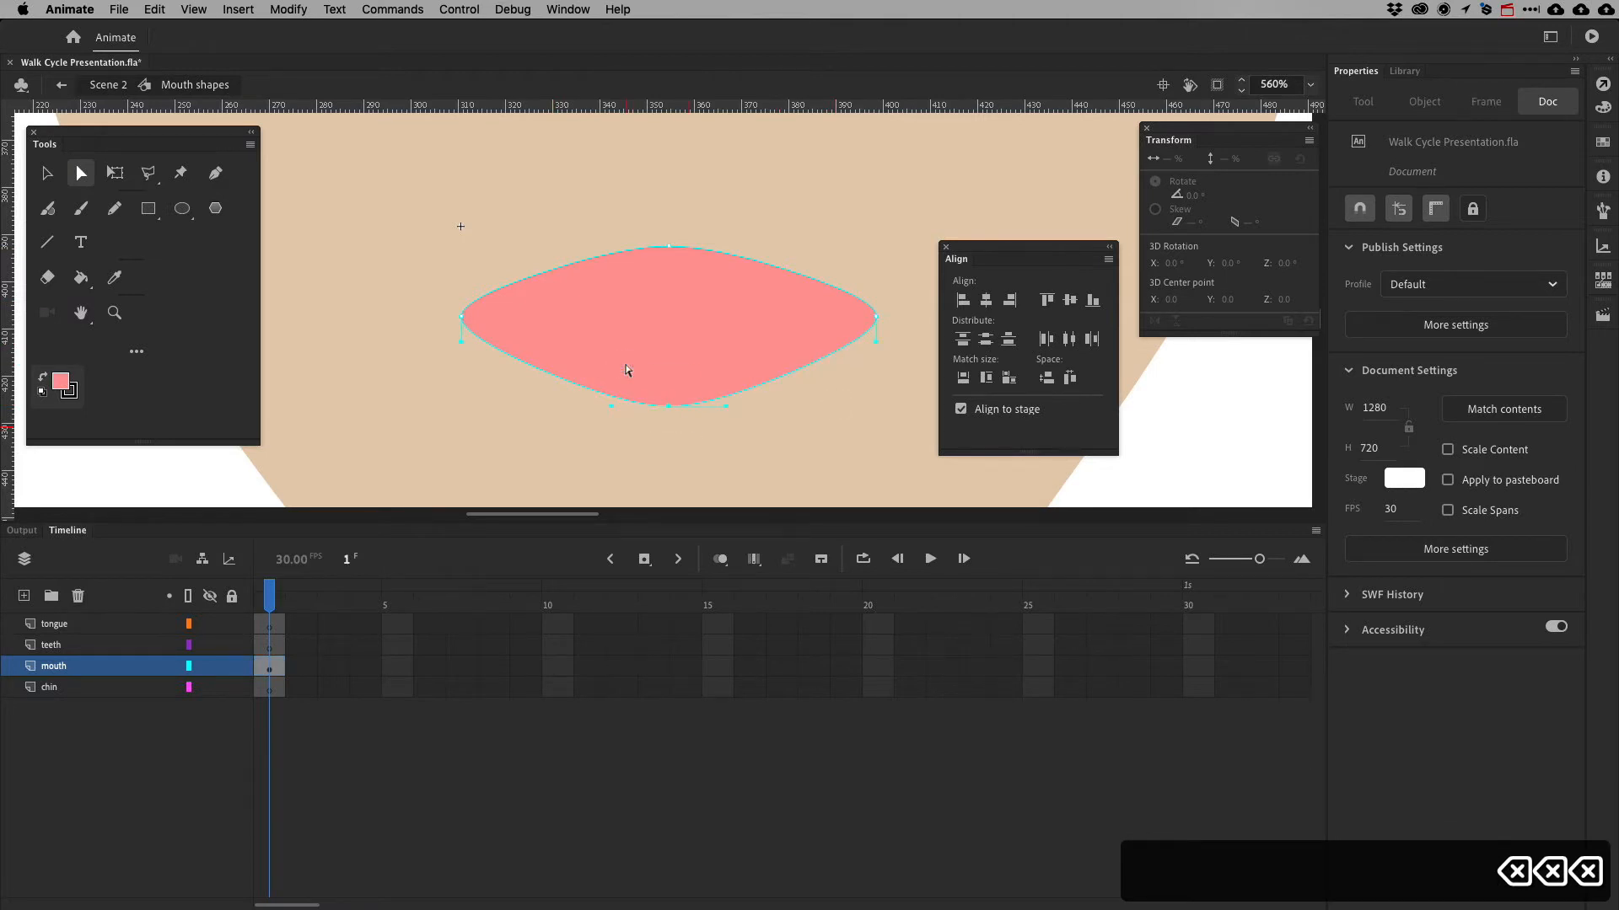
key("shift+Up")
key("shift+Up")
key("shift+Up")
key("shift+Up")
key("shift+Up")
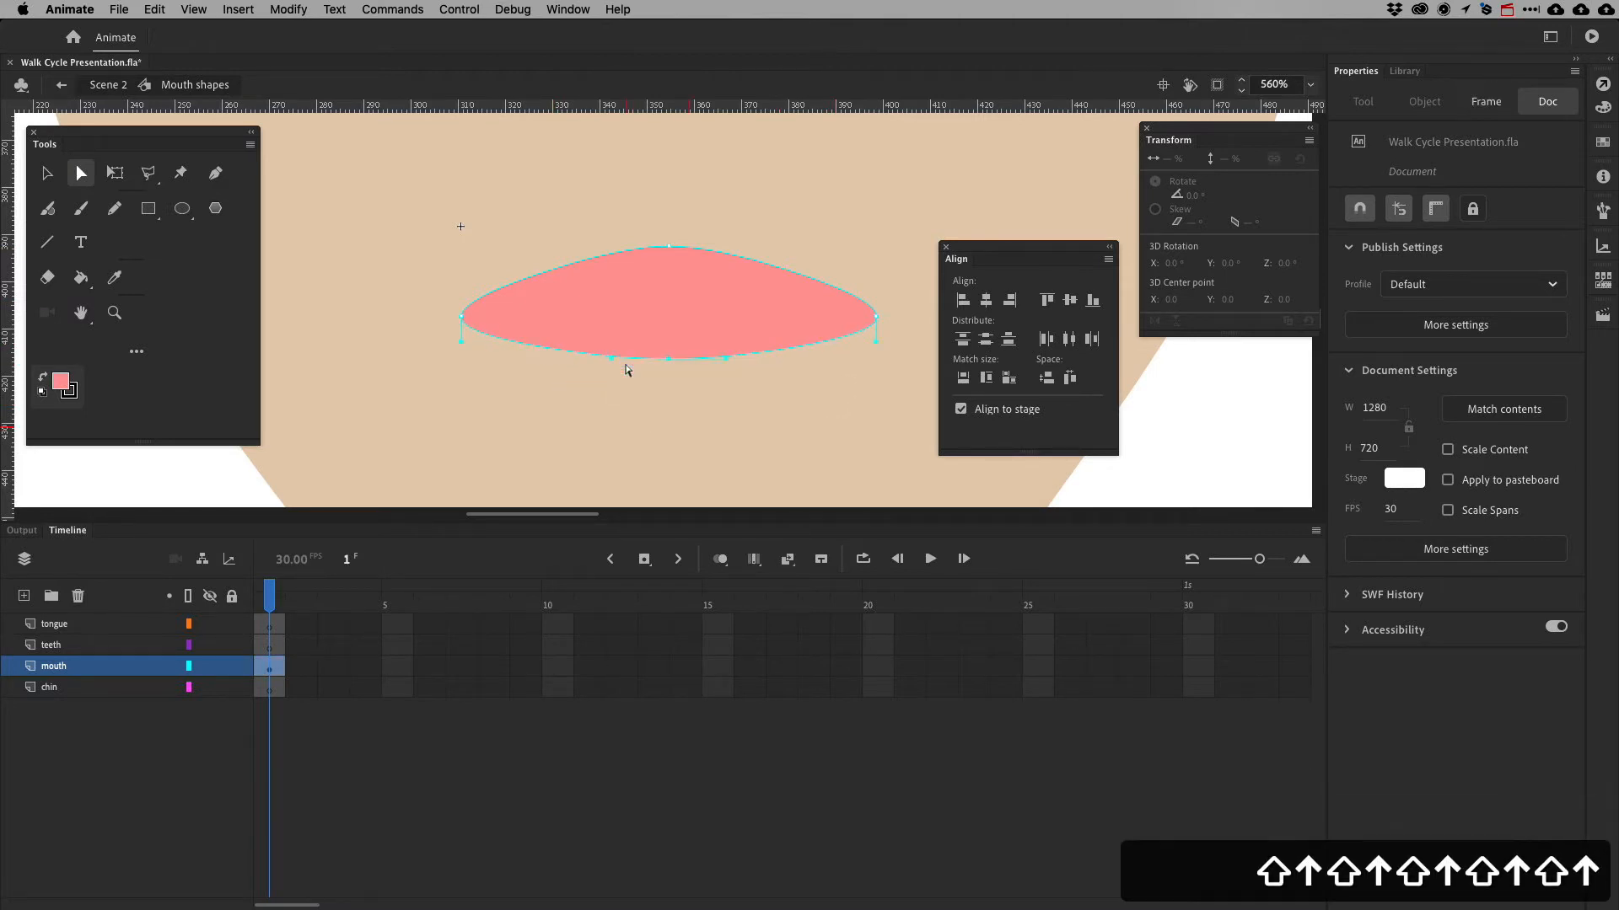
Move the mouth's top-centre anchor point down to lower the upper lip
left_click_drag(658, 205, 719, 280)
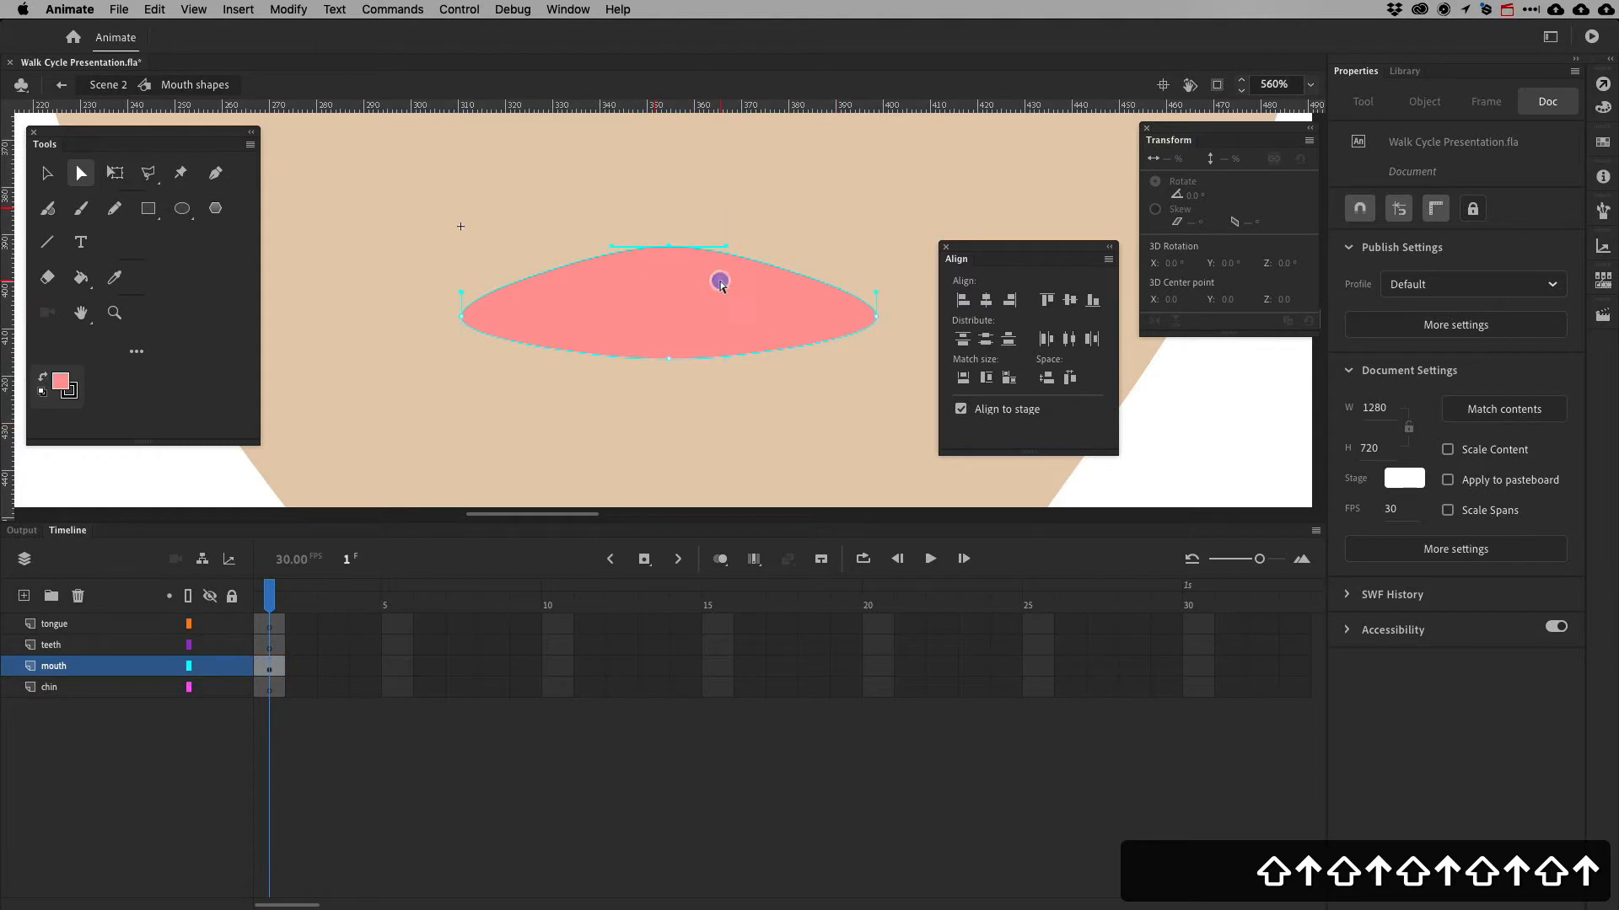
key("shift+Down")
key("shift+Down")
key("shift+Down")
key("shift+Down")
key("shift+Down")
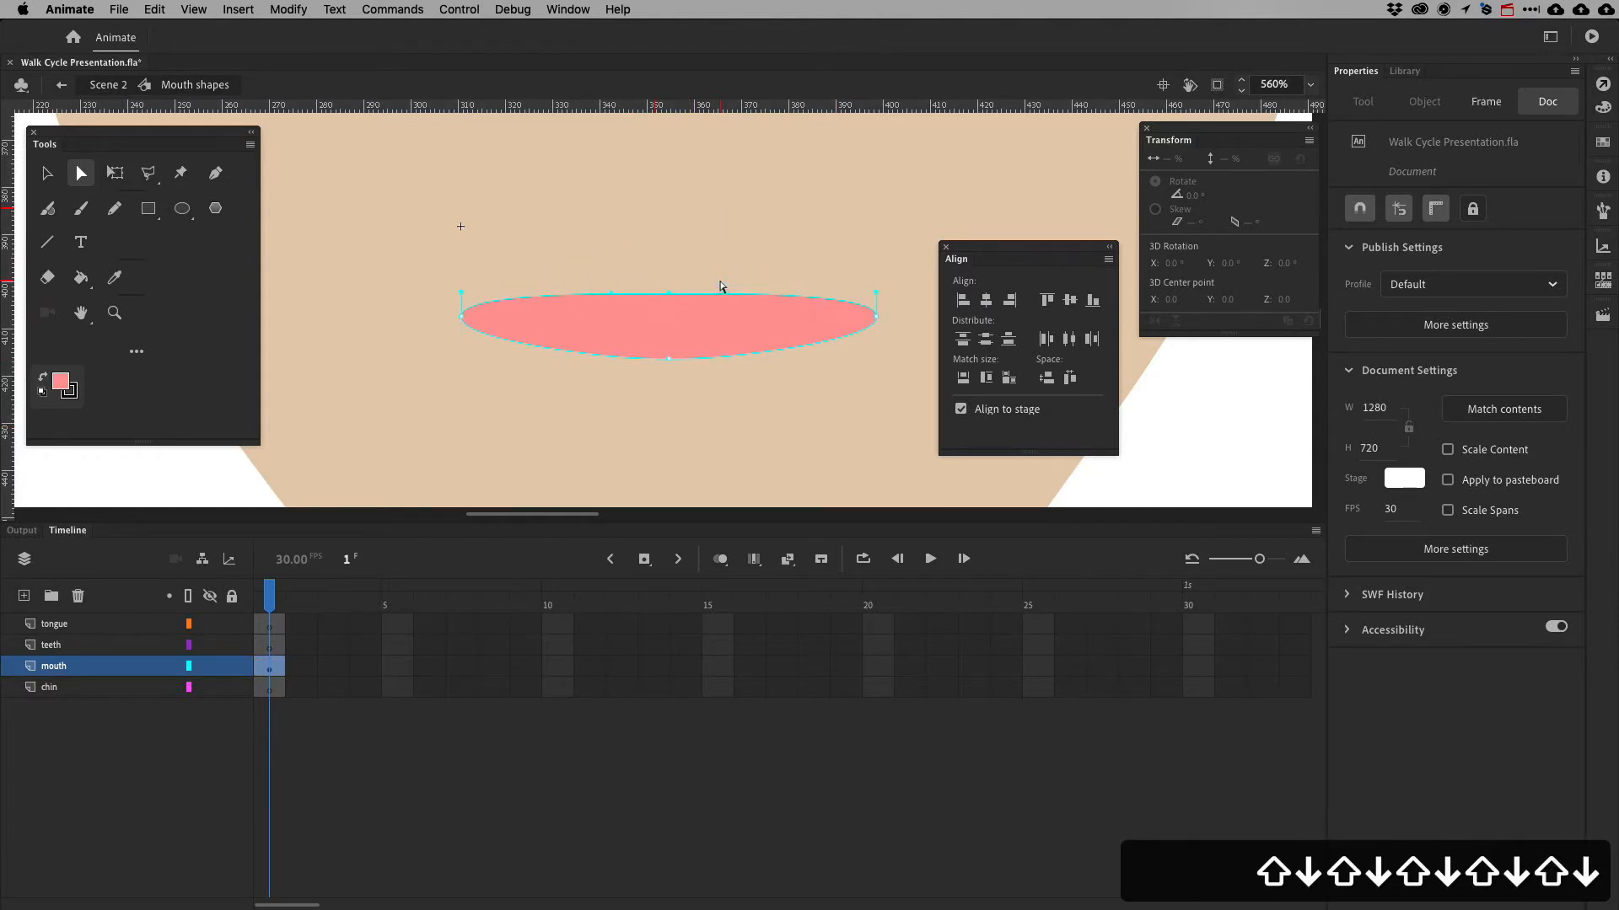
Raise the bottom-centre anchor point further so the mouth becomes a thin closed shape
left_click_drag(696, 408, 645, 334)
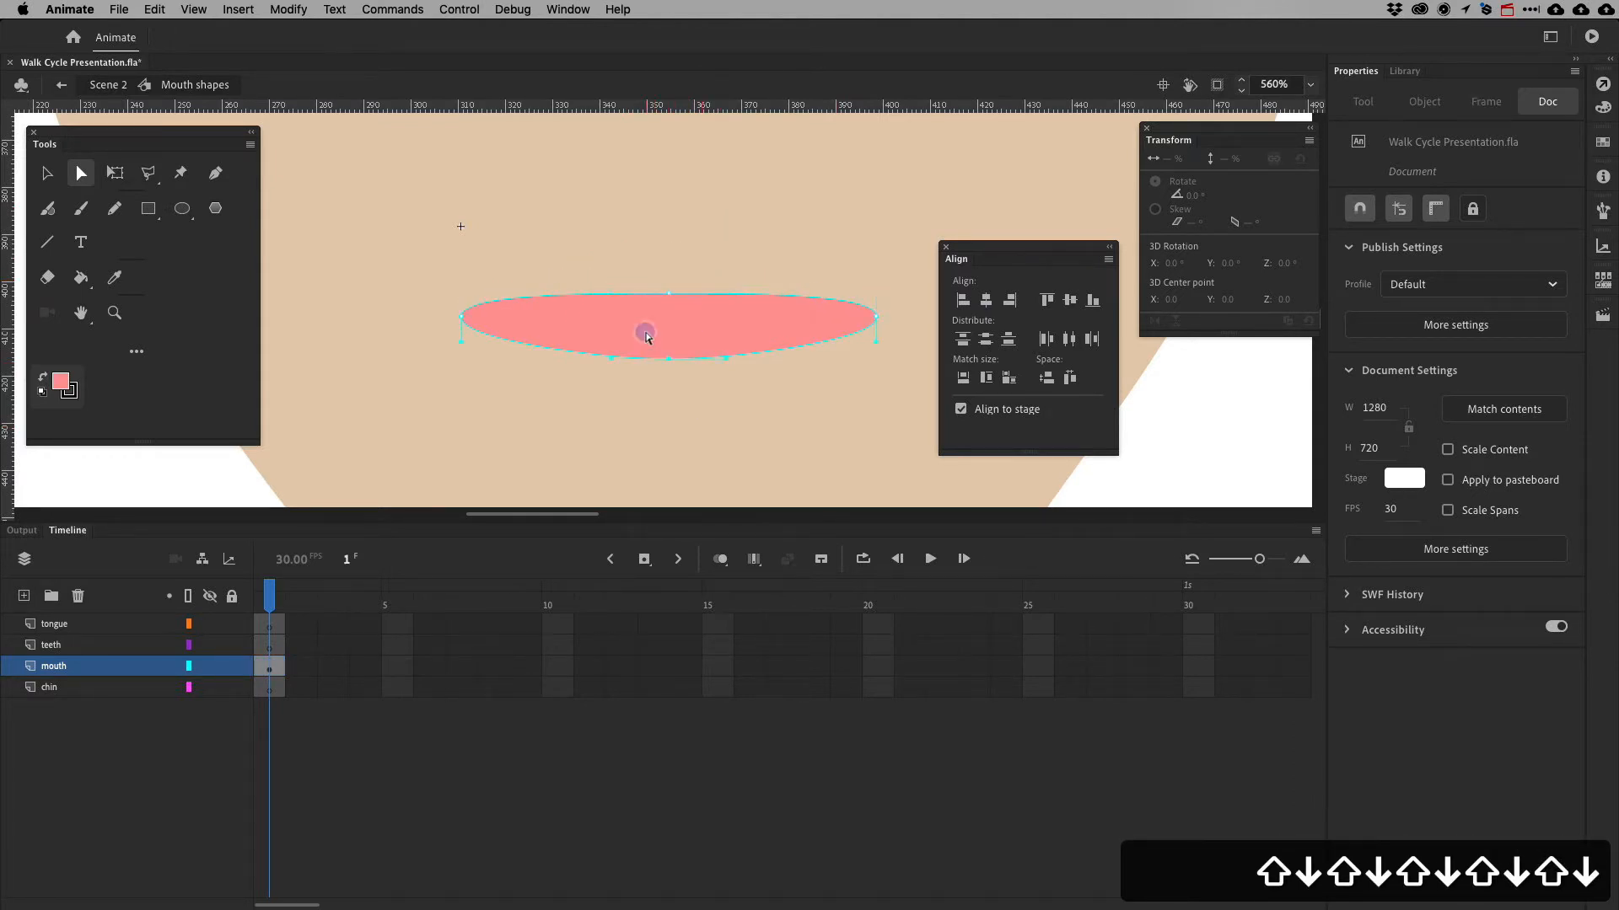
key("shift+Up")
key("shift+Up")
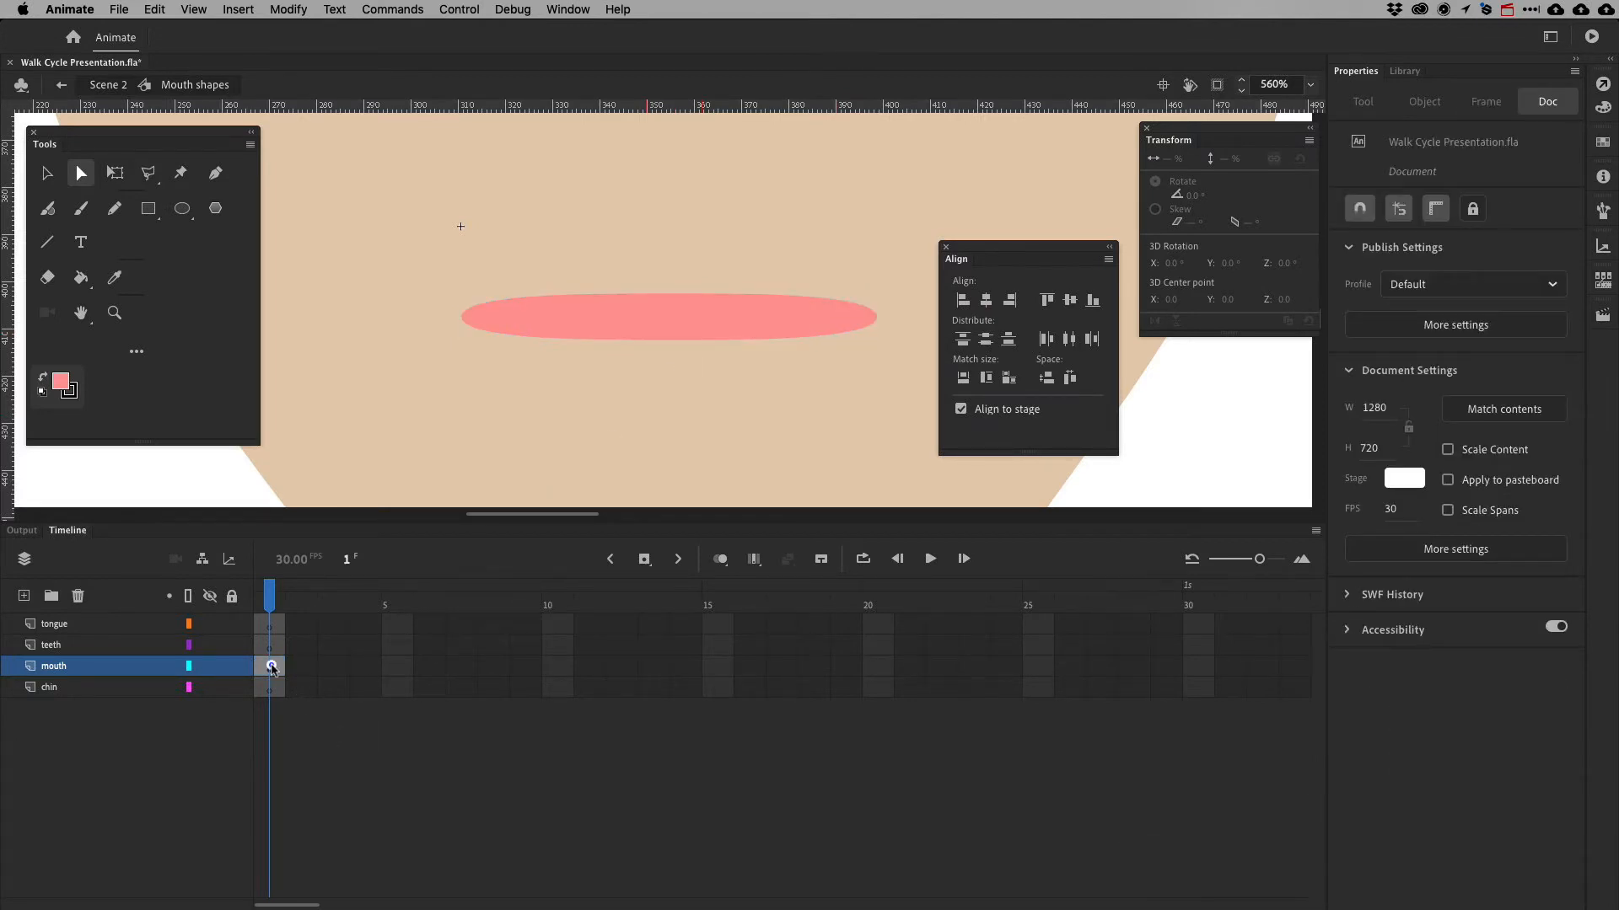
Copy the mouth layer's frame 1 keyframe to frame 2
left_click(269, 669)
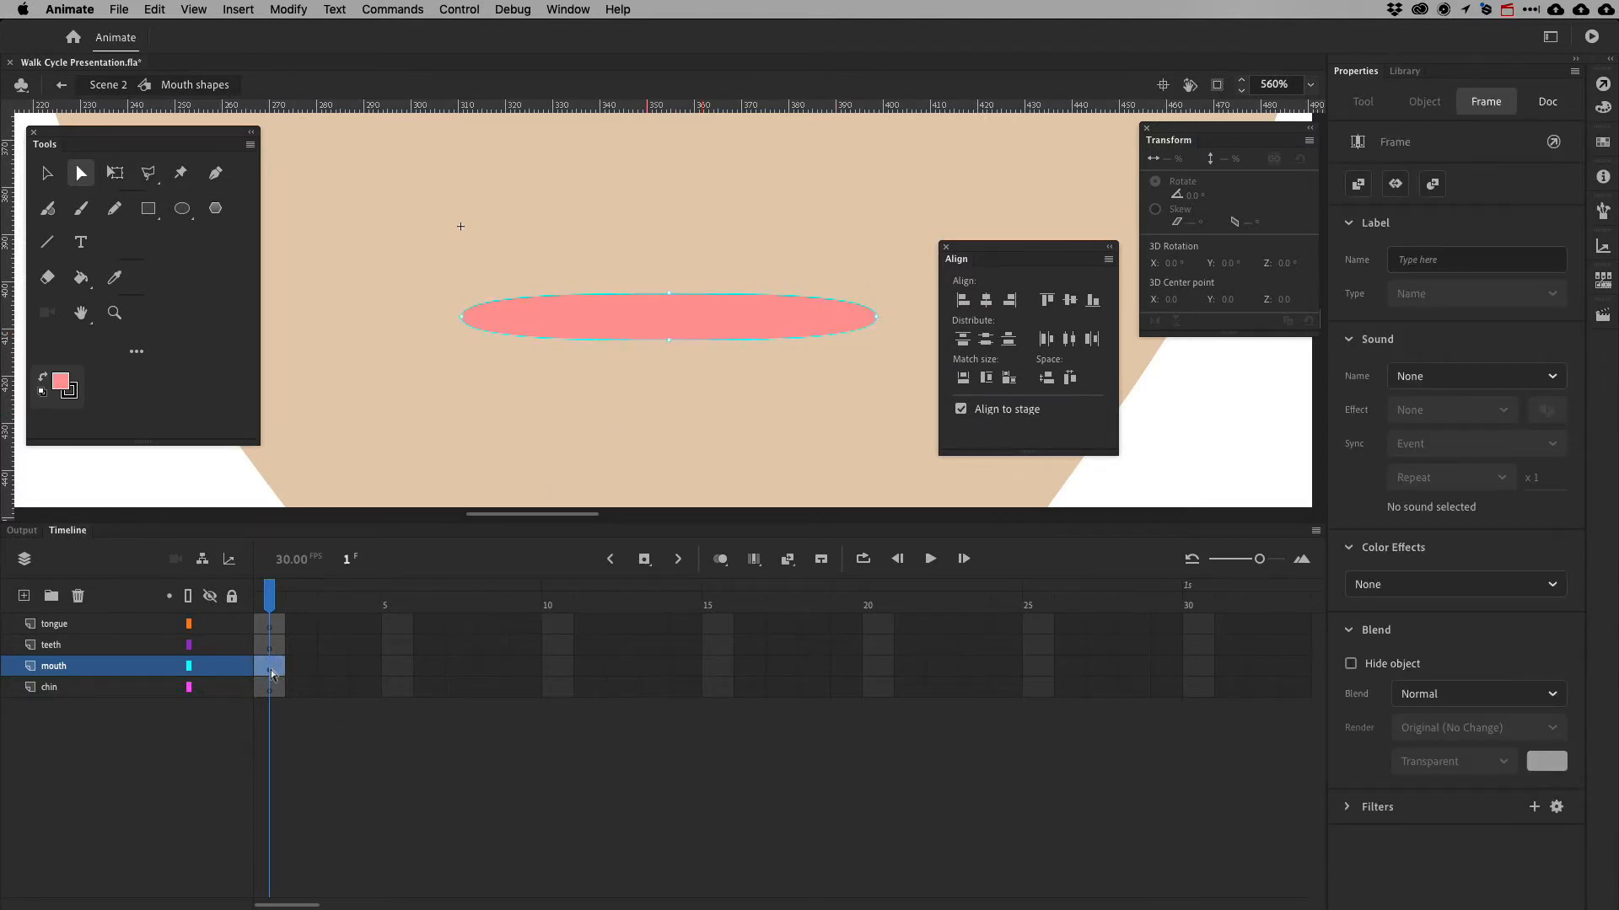
mouse_move(271, 675)
left_mouse_down()
mouse_move(318, 668)
mouse_move(301, 670)
left_mouse_up()
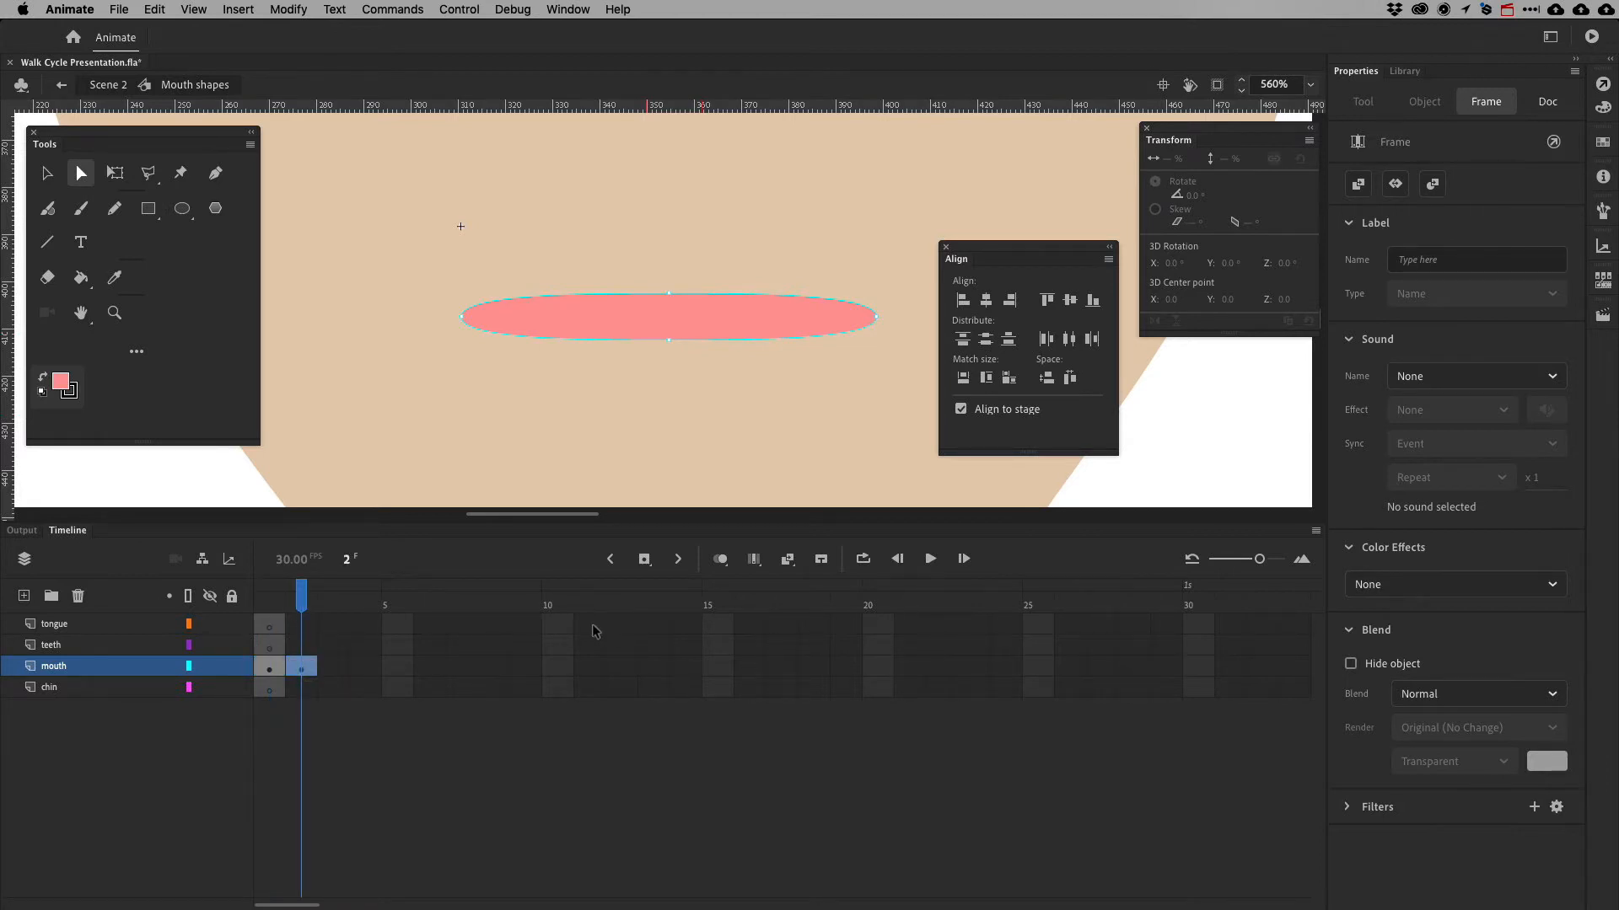
left_click(270, 625)
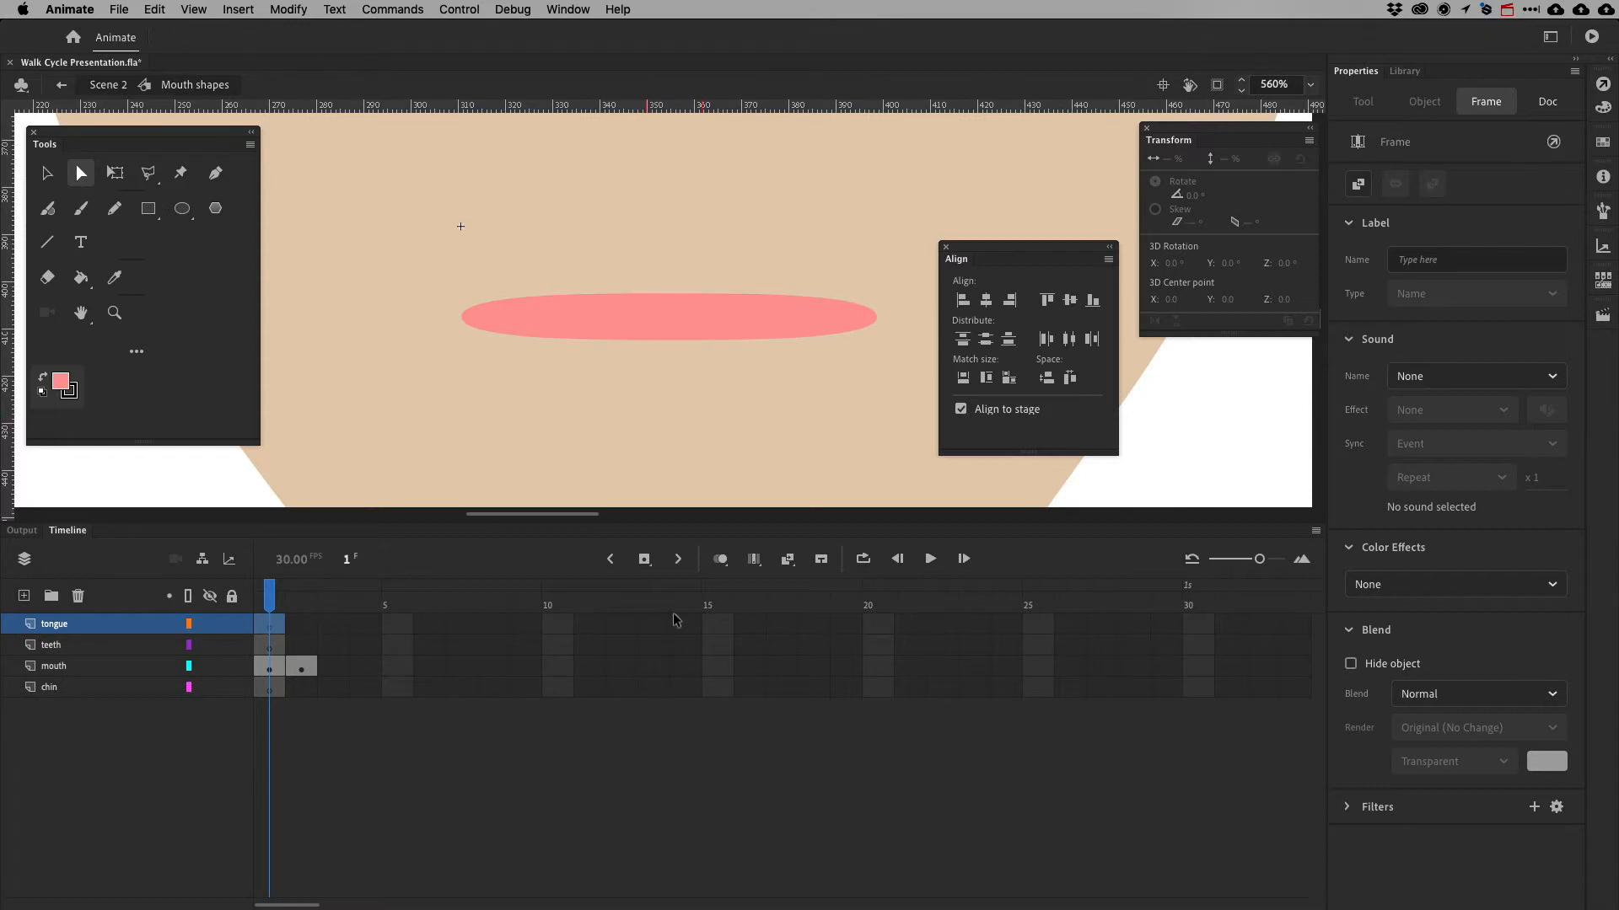
left_click(301, 666)
left_click(271, 669)
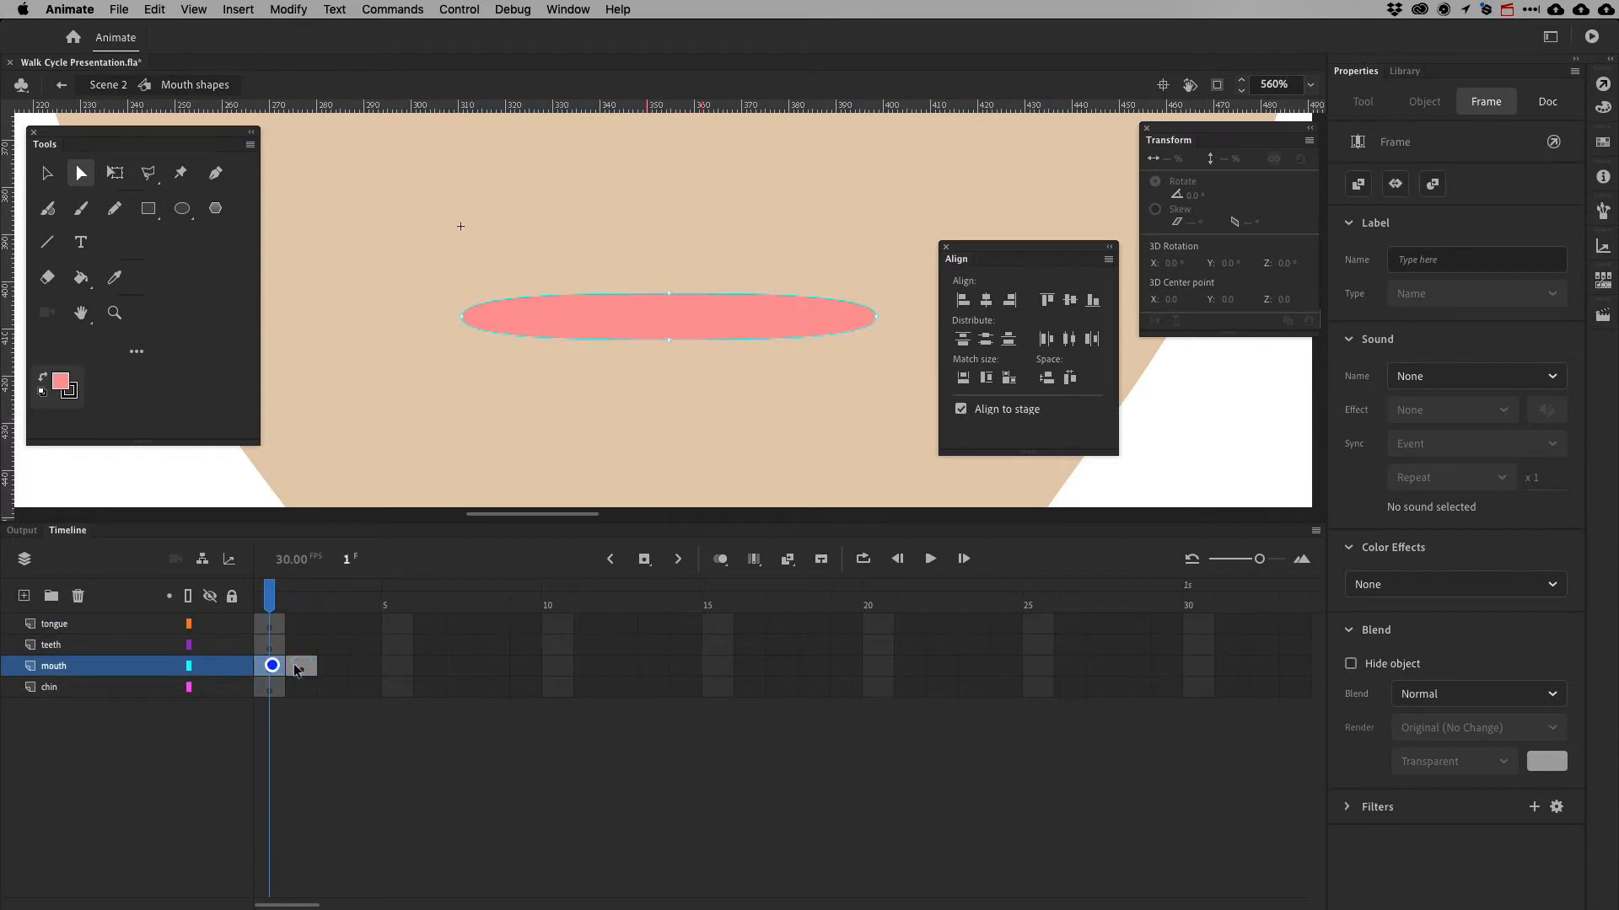
left_click(301, 668)
left_click(270, 668)
left_click(302, 666)
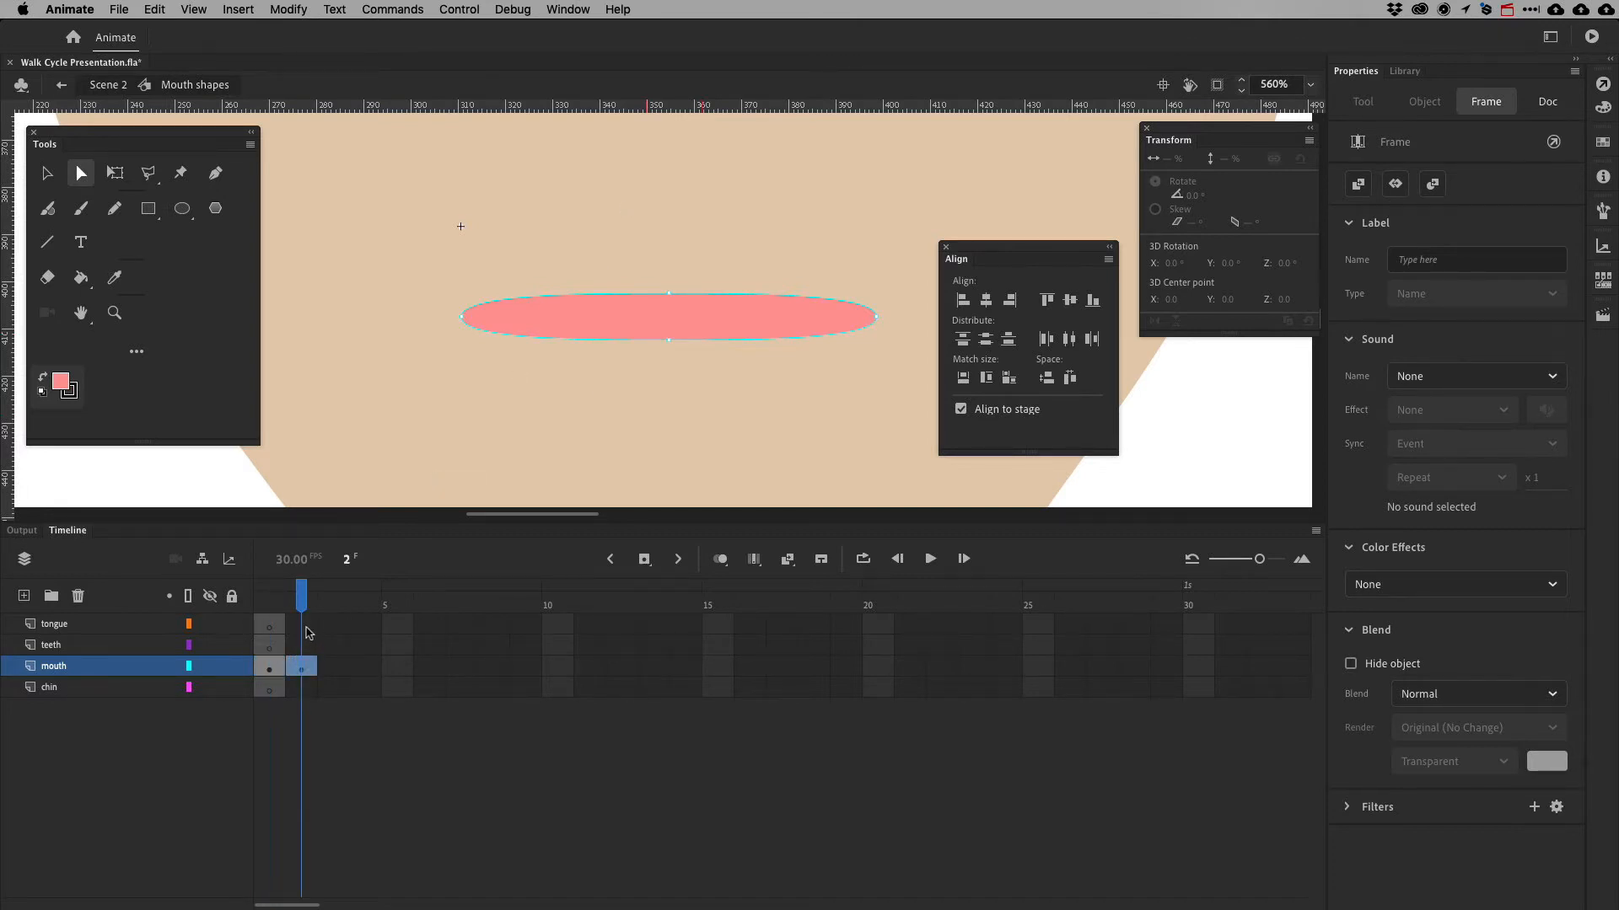
Label the mouth layer's frame 1 keyframe Rest
left_click(268, 668)
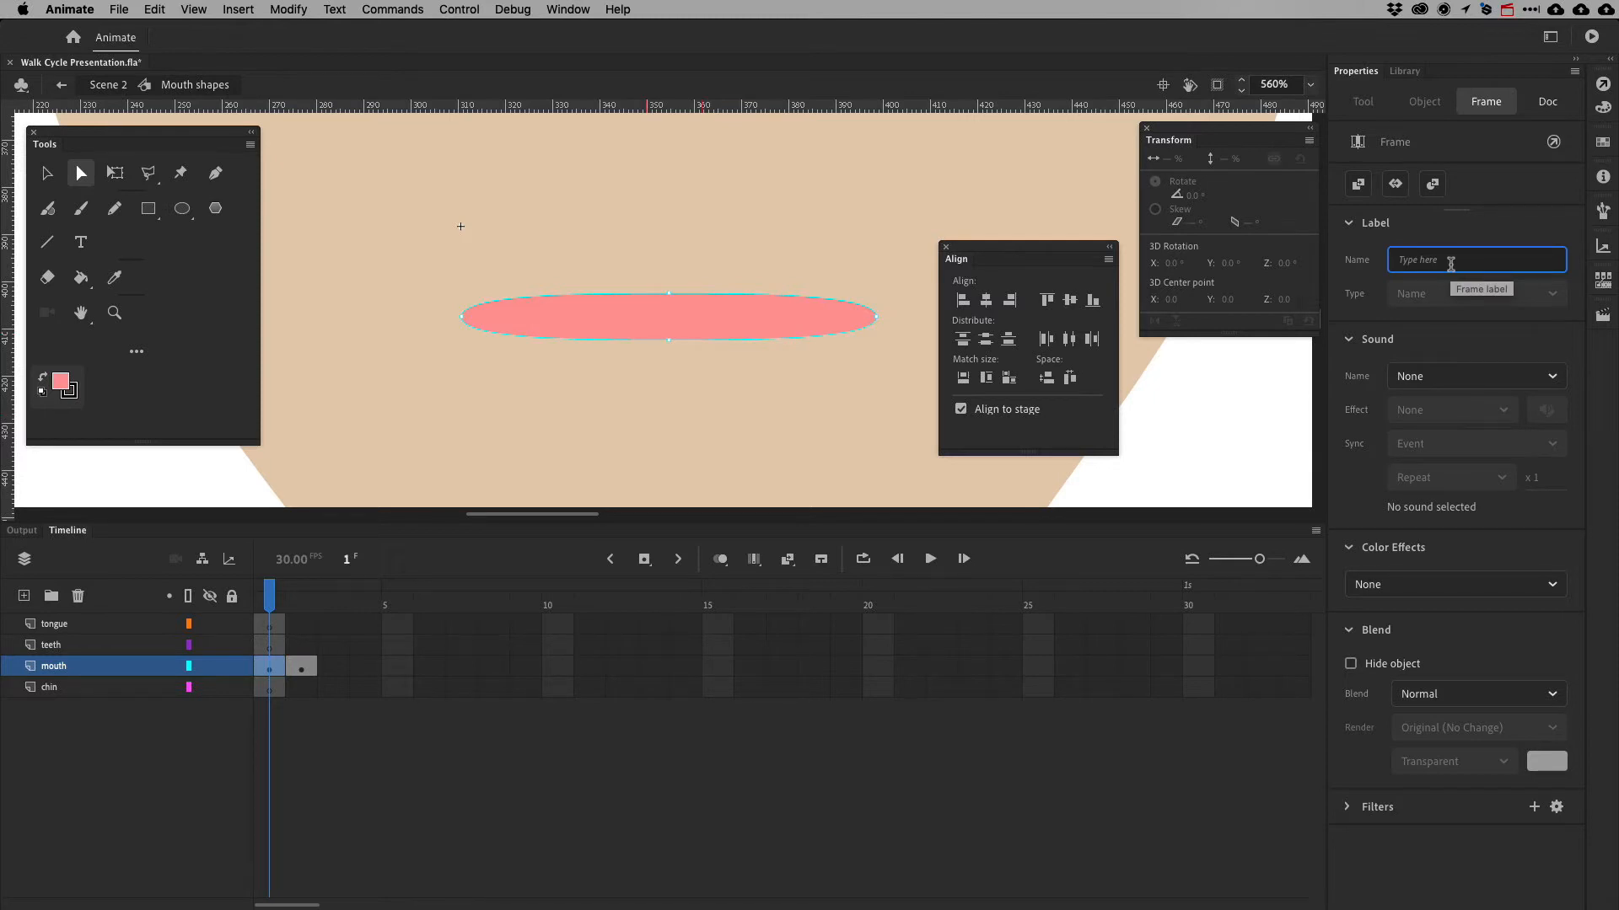
type("Rest")
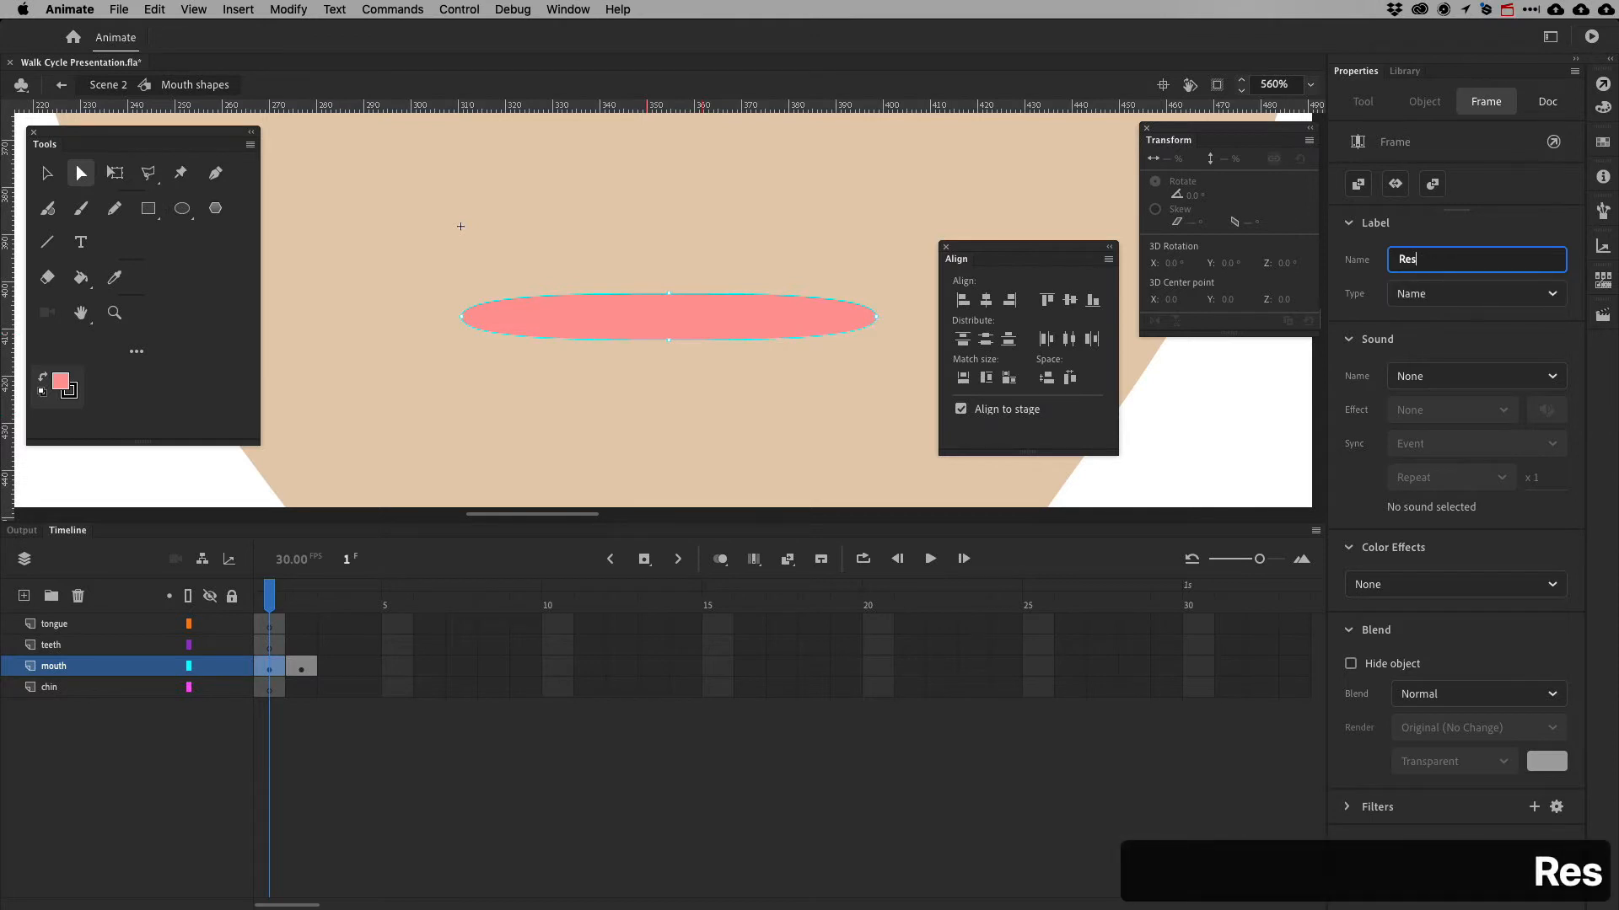
left_click(379, 786)
On frame 2 of the mouth layer, move the bottom-centre anchor point down to drop the lower lip
left_click(299, 607)
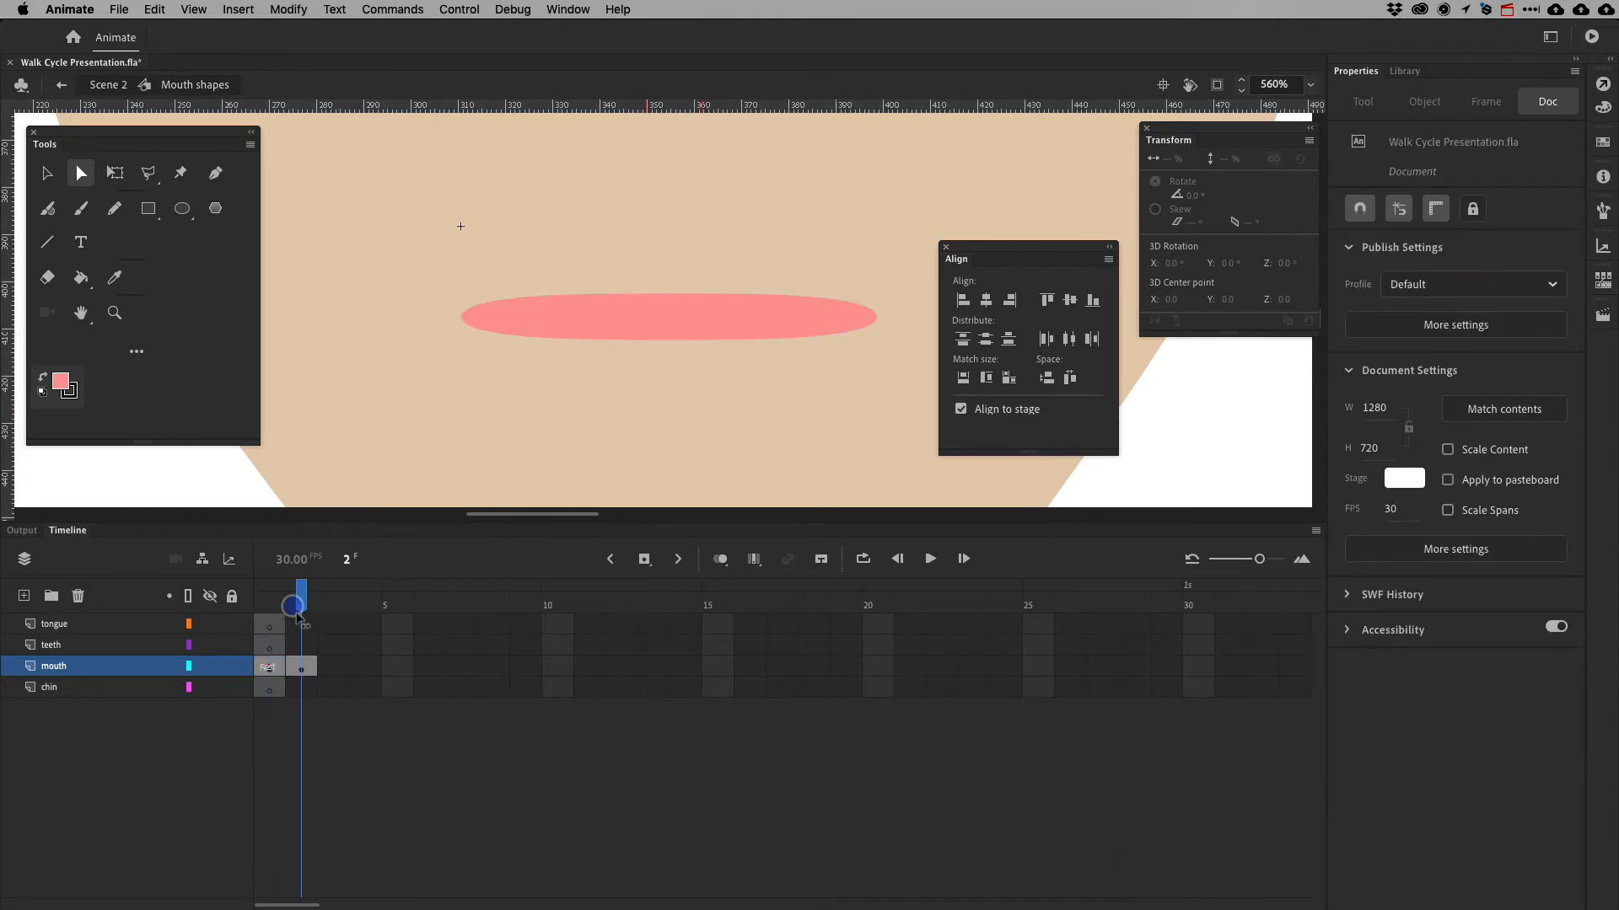
left_click(301, 667)
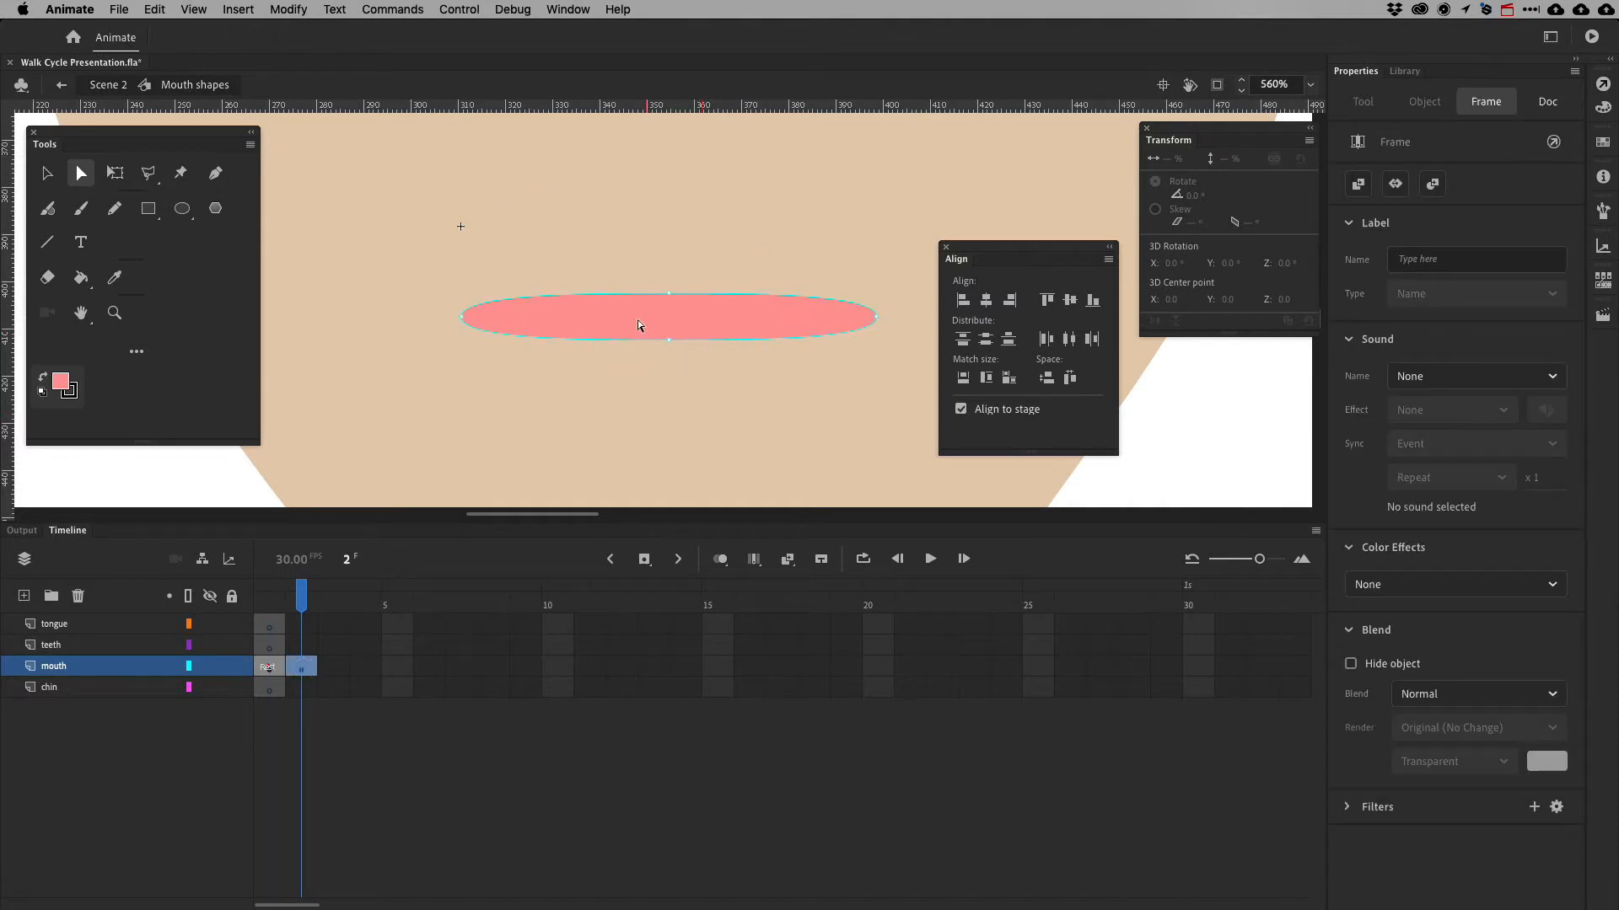
left_click(680, 366)
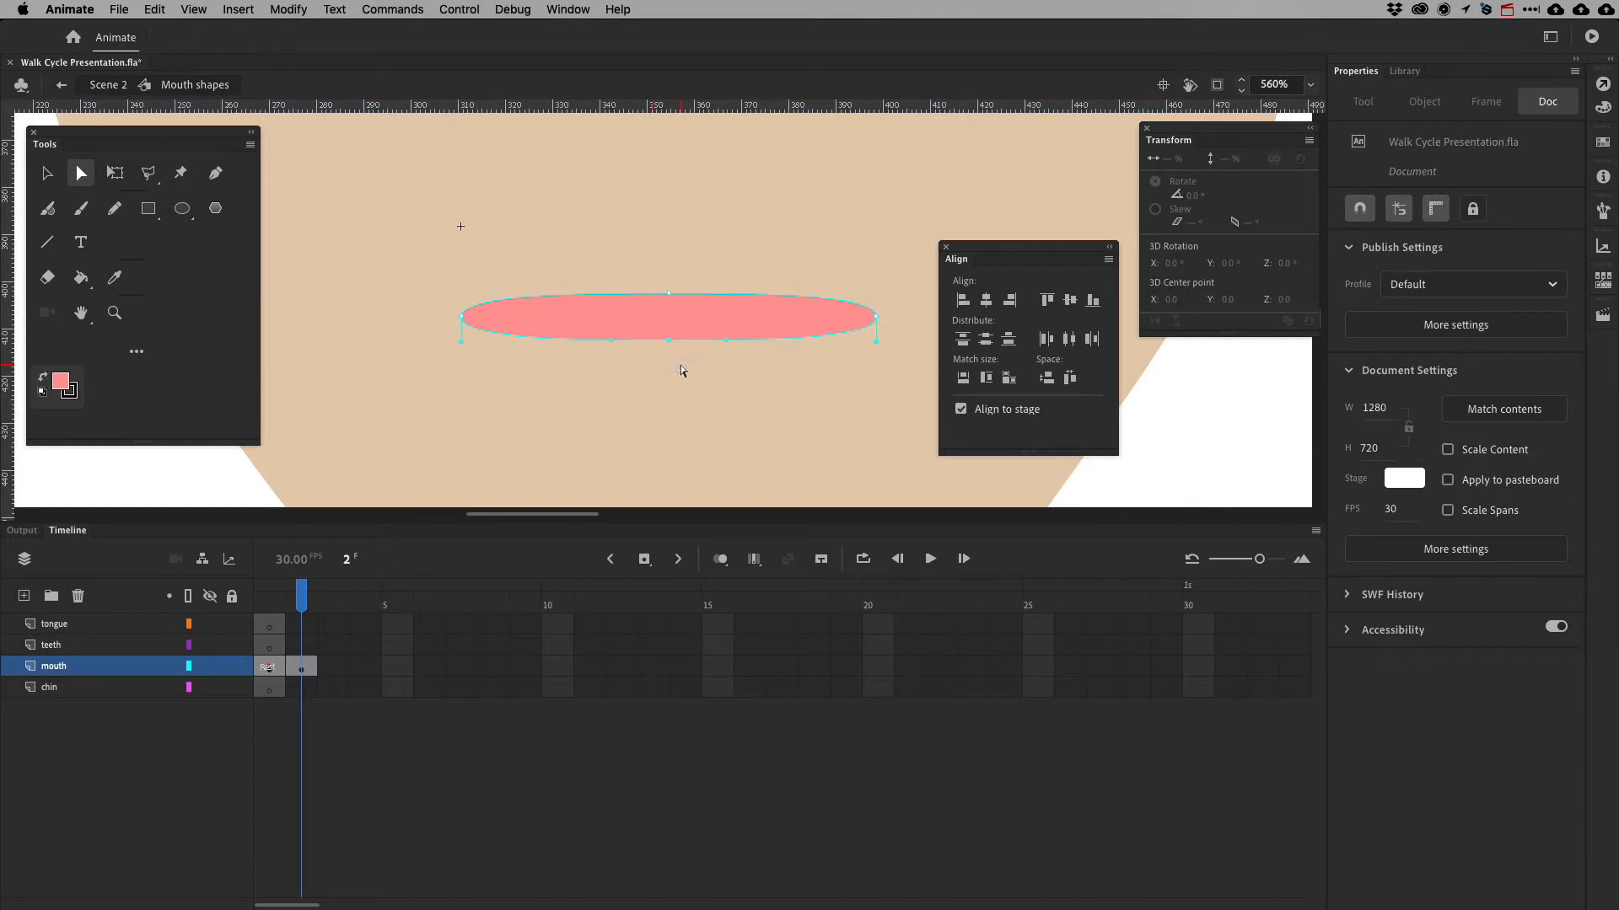
key("Down")
key("Down")
key("Down")
key("Down")
key("Down")
key("Down")
key("Down")
key("Down")
key("Down")
key("Down")
key("Down")
key("Down")
key("Down")
key("Down")
key("Down")
key("Down")
key("Down")
key("Down")
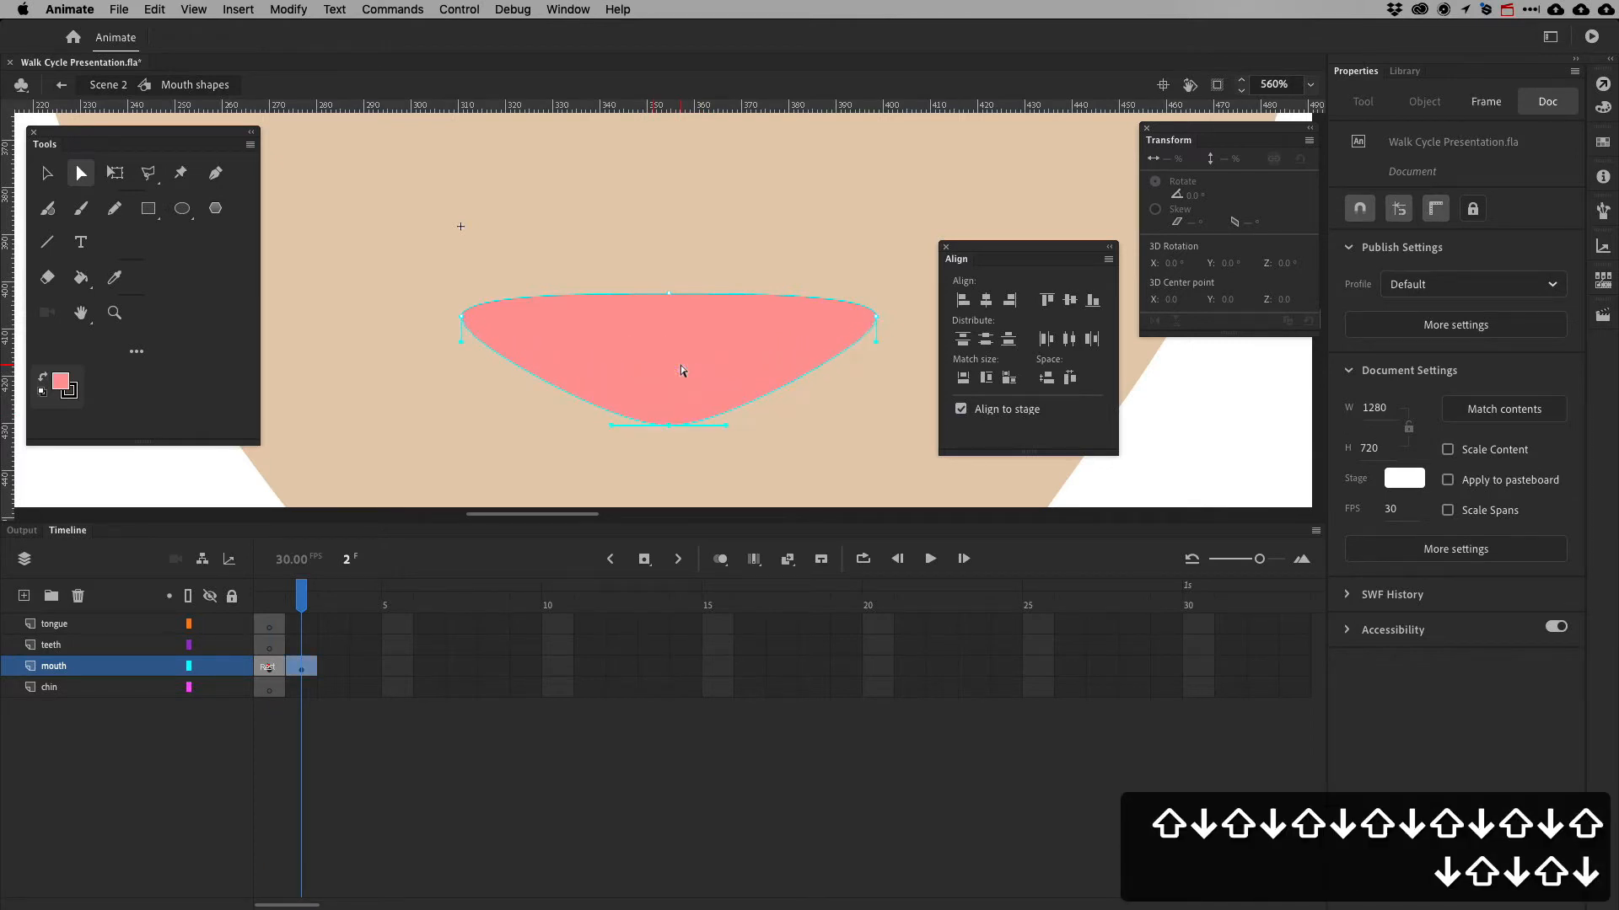
Move the frame 2 mouth's top-centre anchor point up to open the mouth wide
left_click(683, 320)
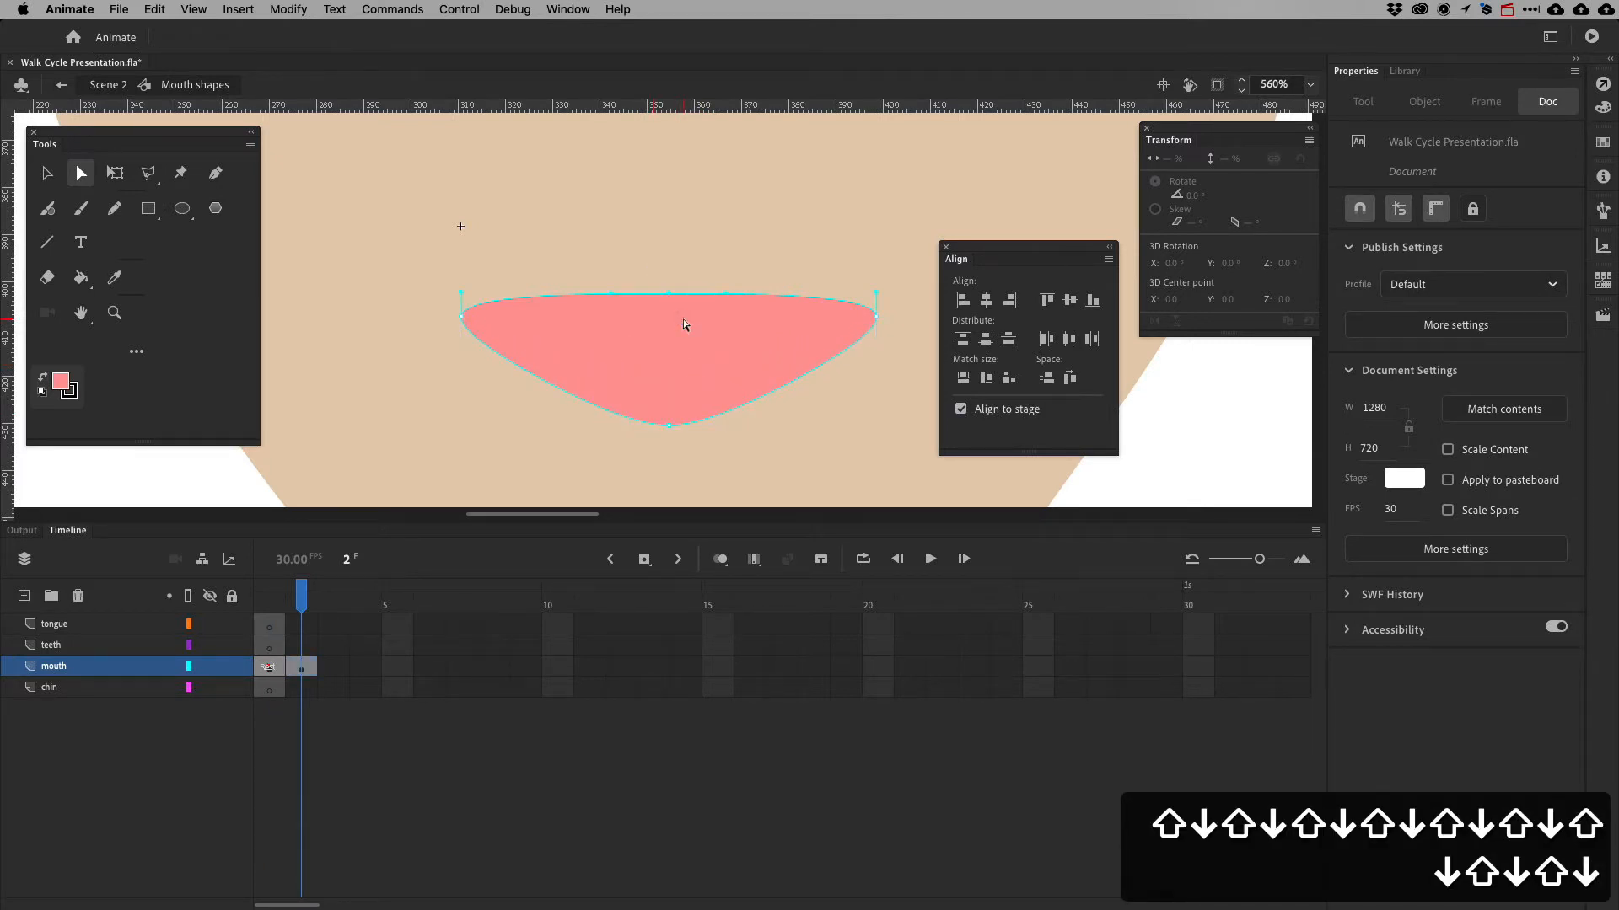
key("Up")
key("Up")
key("Up")
key("Up")
key("Up")
key("Up")
key("Up")
key("Up")
key("Up")
key("Up")
key("Up")
key("Up")
key("Up")
key("Up")
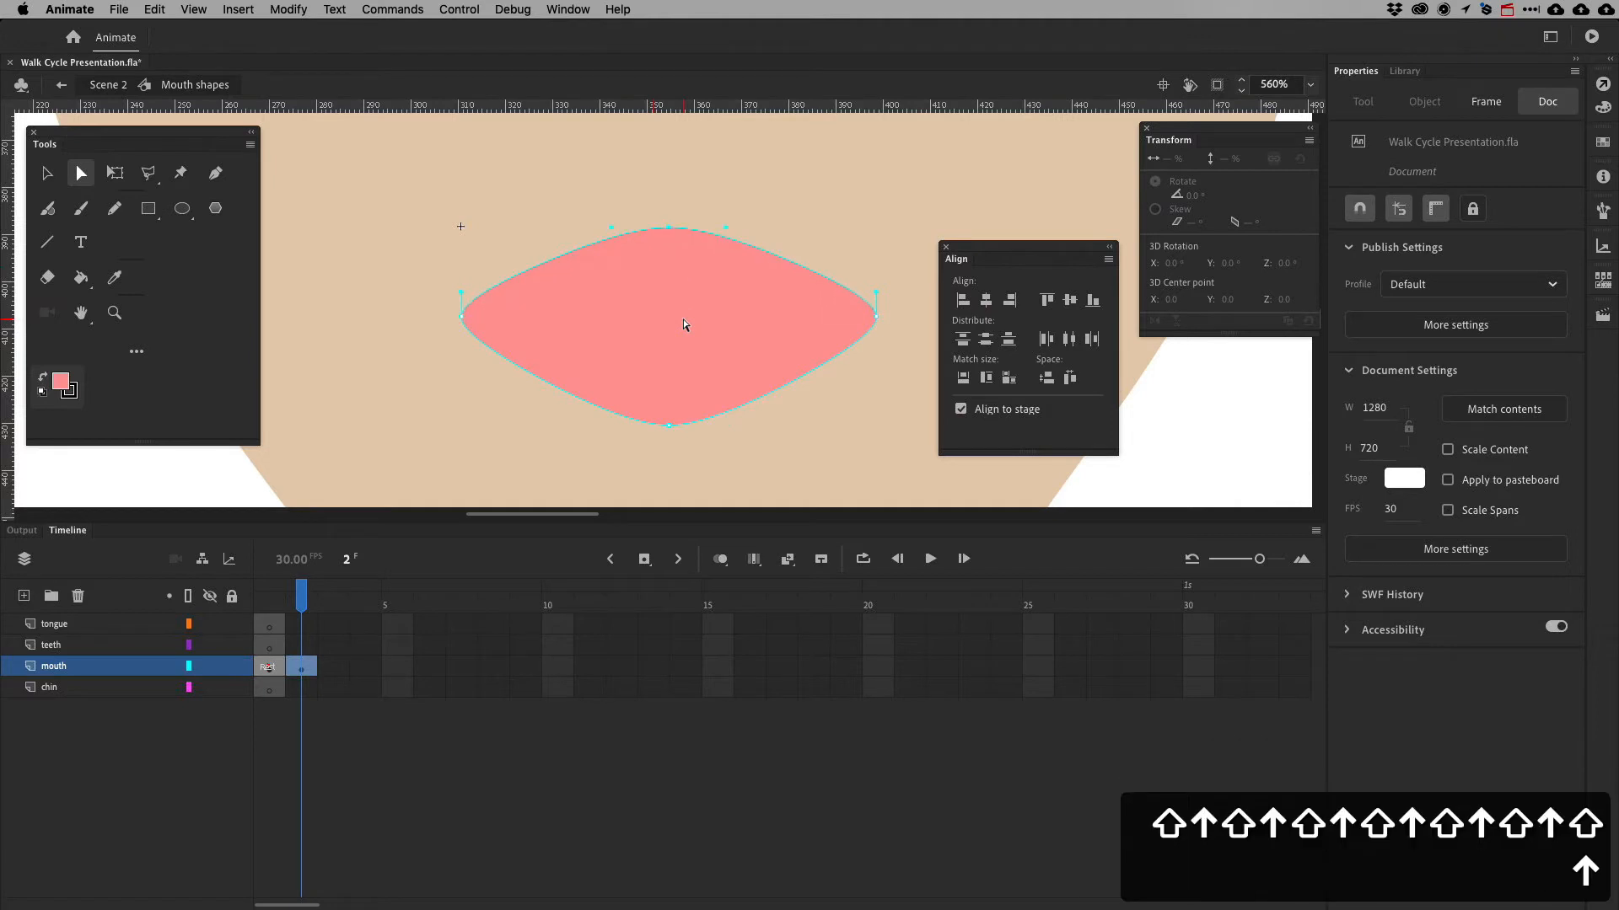
key("shift+Up")
Switch to Preview to examine the viseme reference chart in create-lip-sync.png
key("super+Tab")
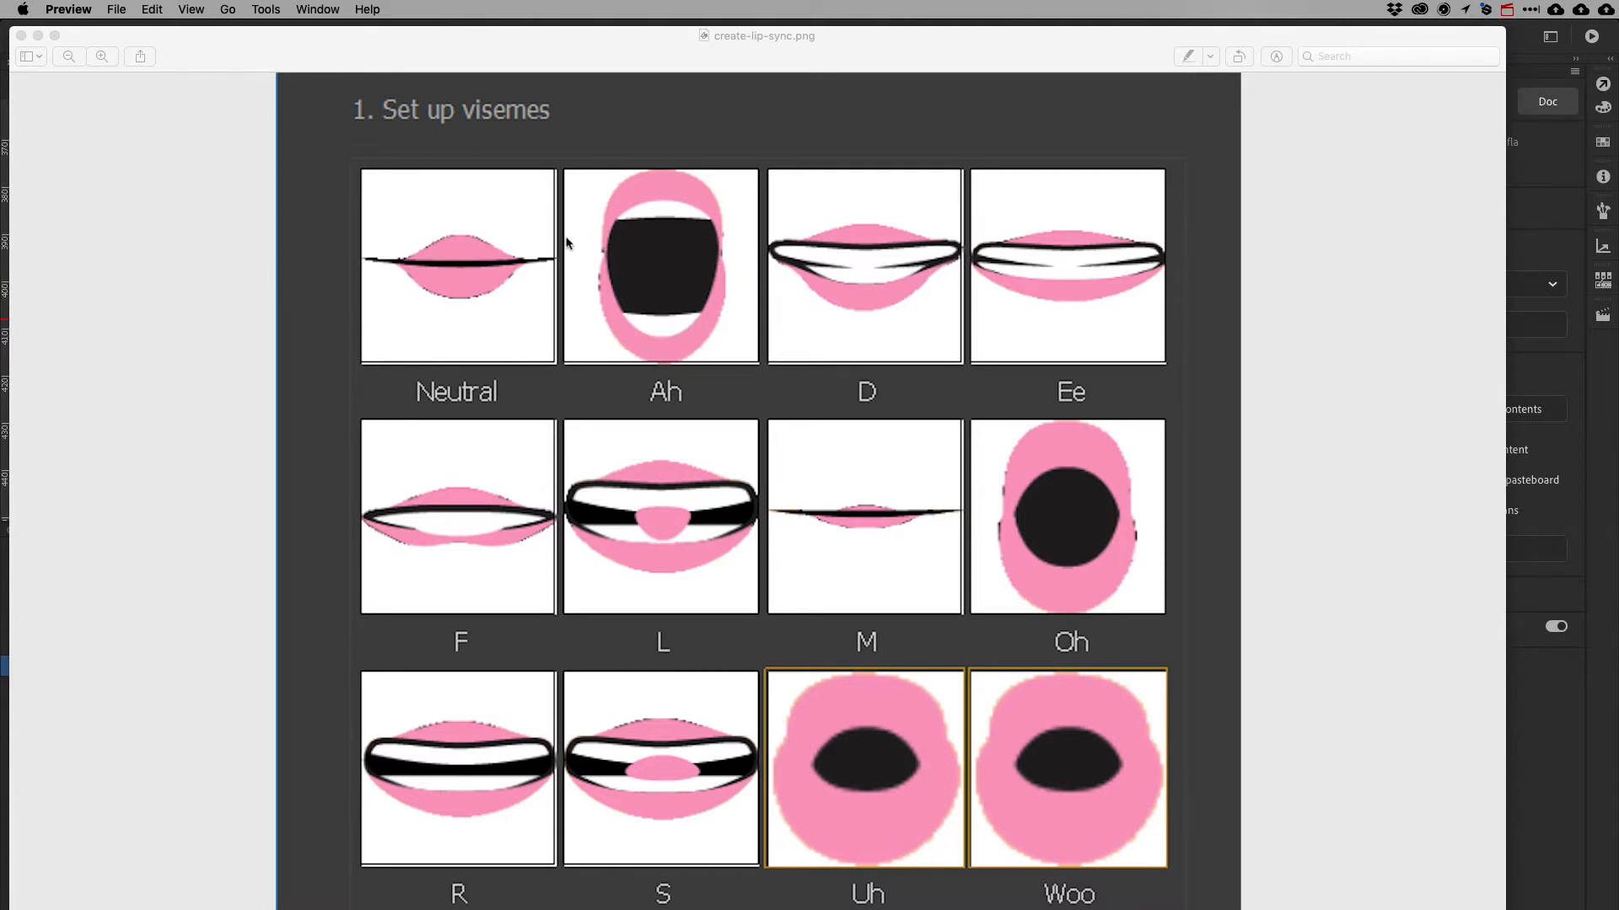
Return to Animate and stretch the frame 2 mouth shape vertically to about 67.5 px high with Free Transform
key("super+Tab")
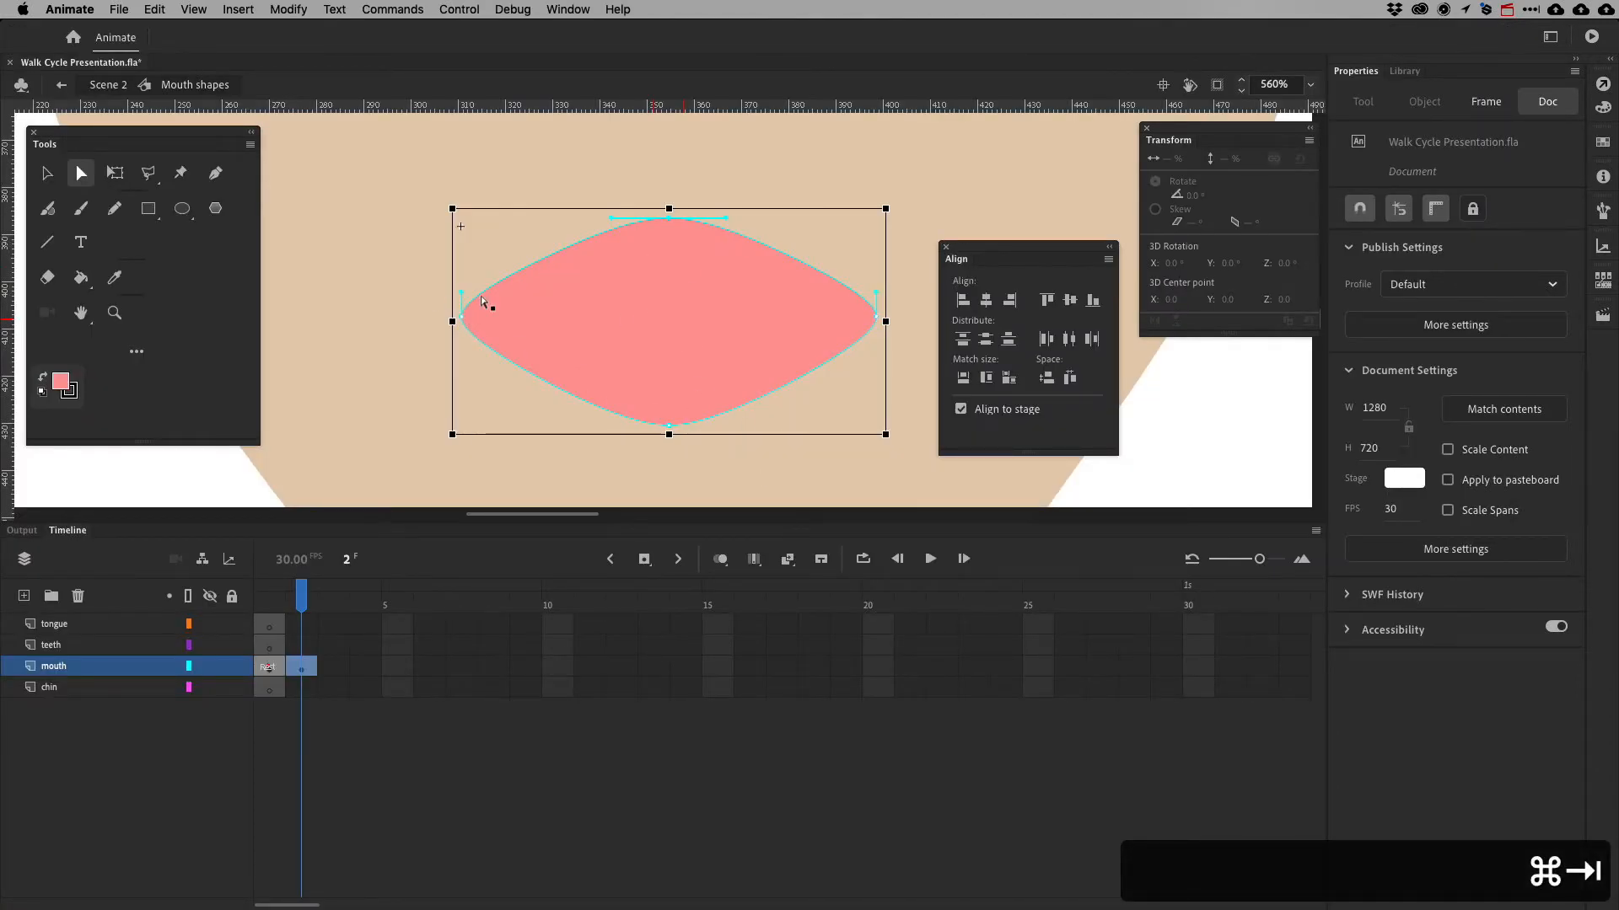
left_click(699, 268)
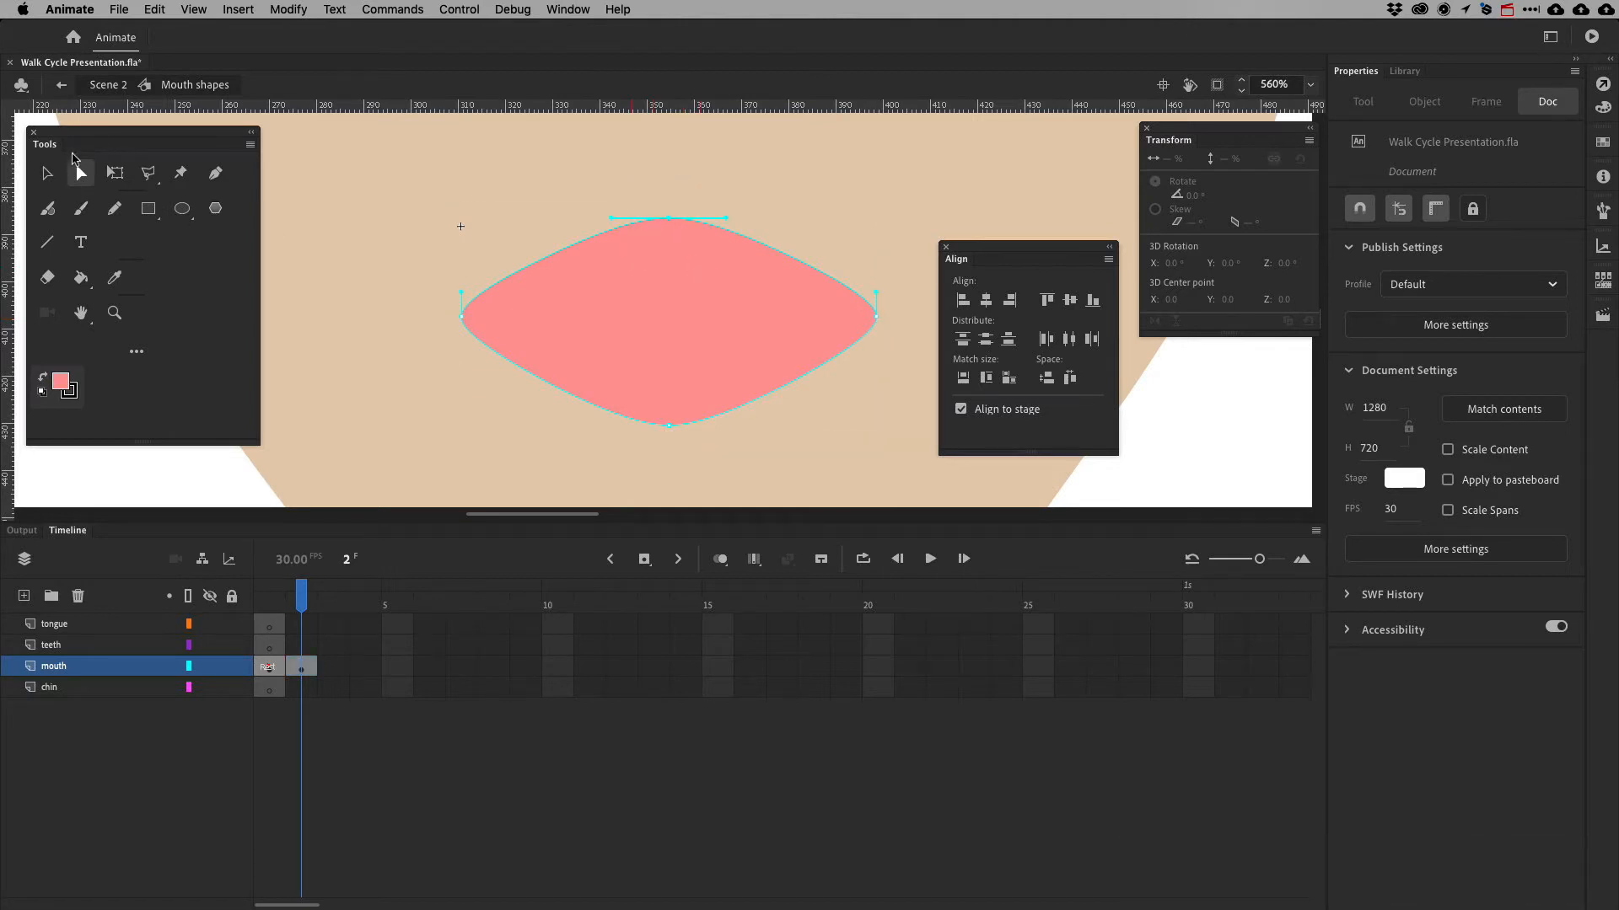
left_click(115, 173)
left_click(693, 226)
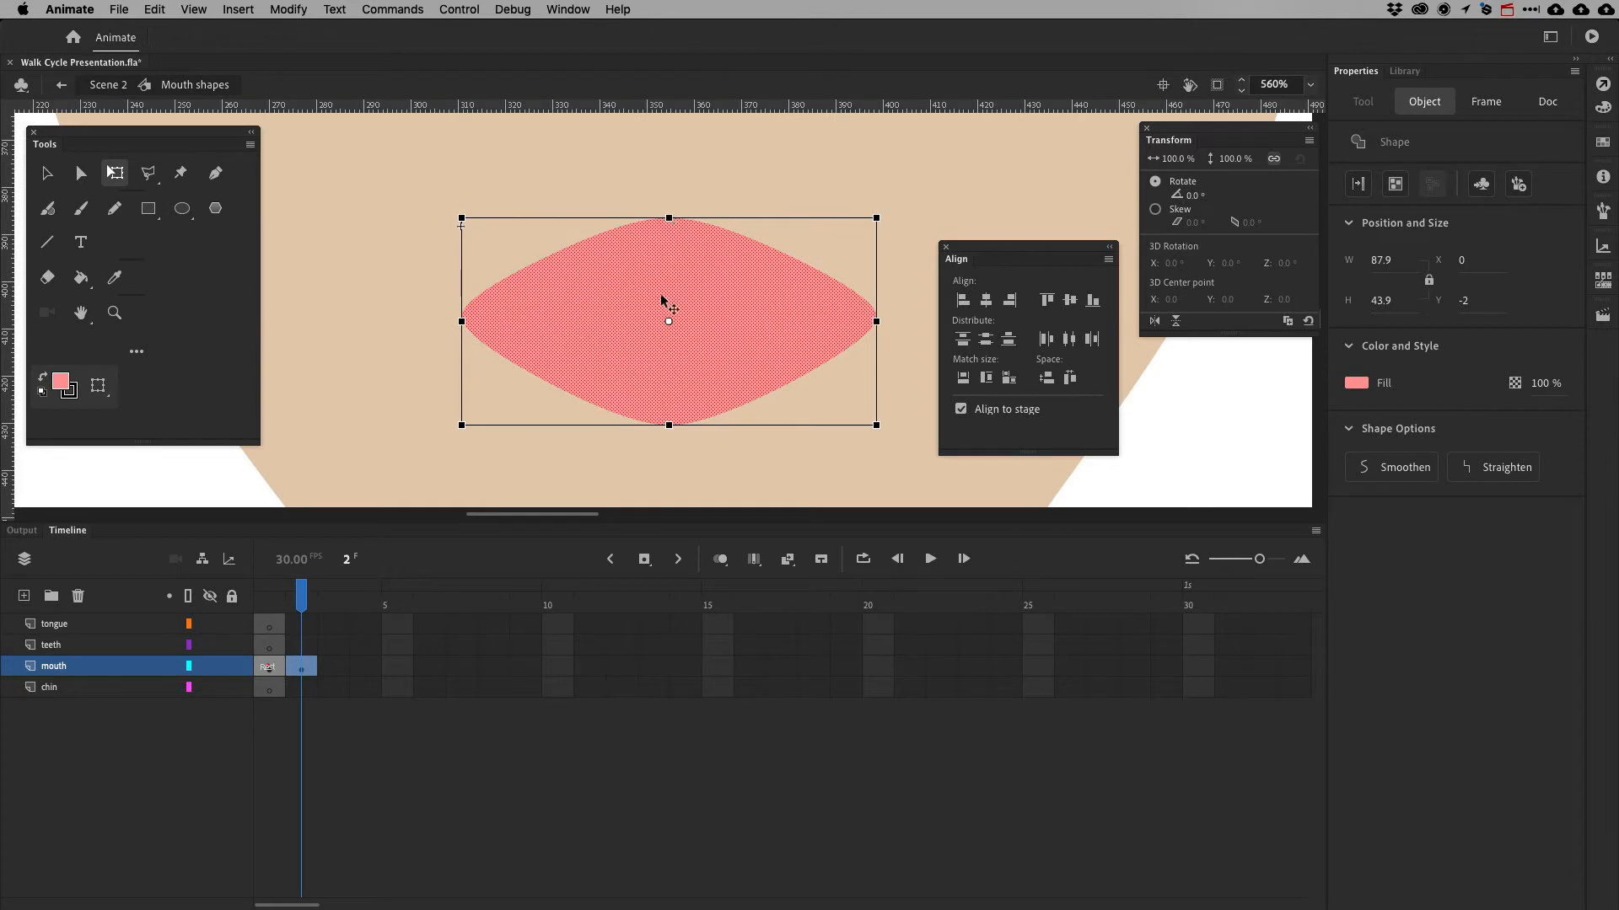
left_click_drag(668, 221, 669, 161)
Add four anchor points with the Pen tool, one midway along each diagonal edge of the frame 2 mouth
left_click(81, 174)
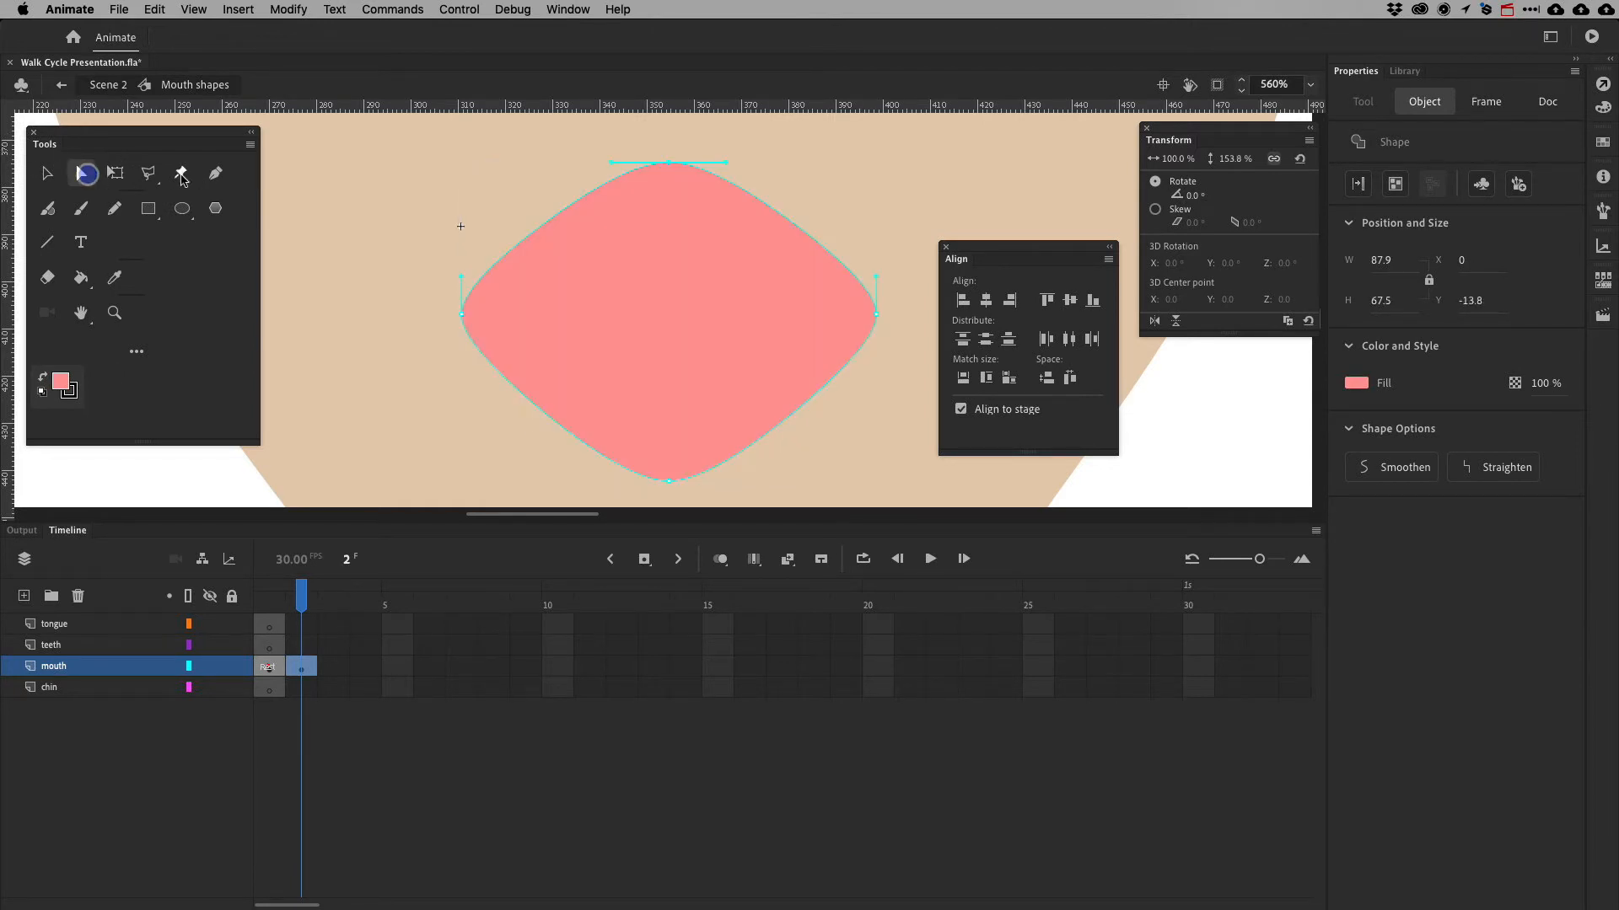
left_click(217, 175)
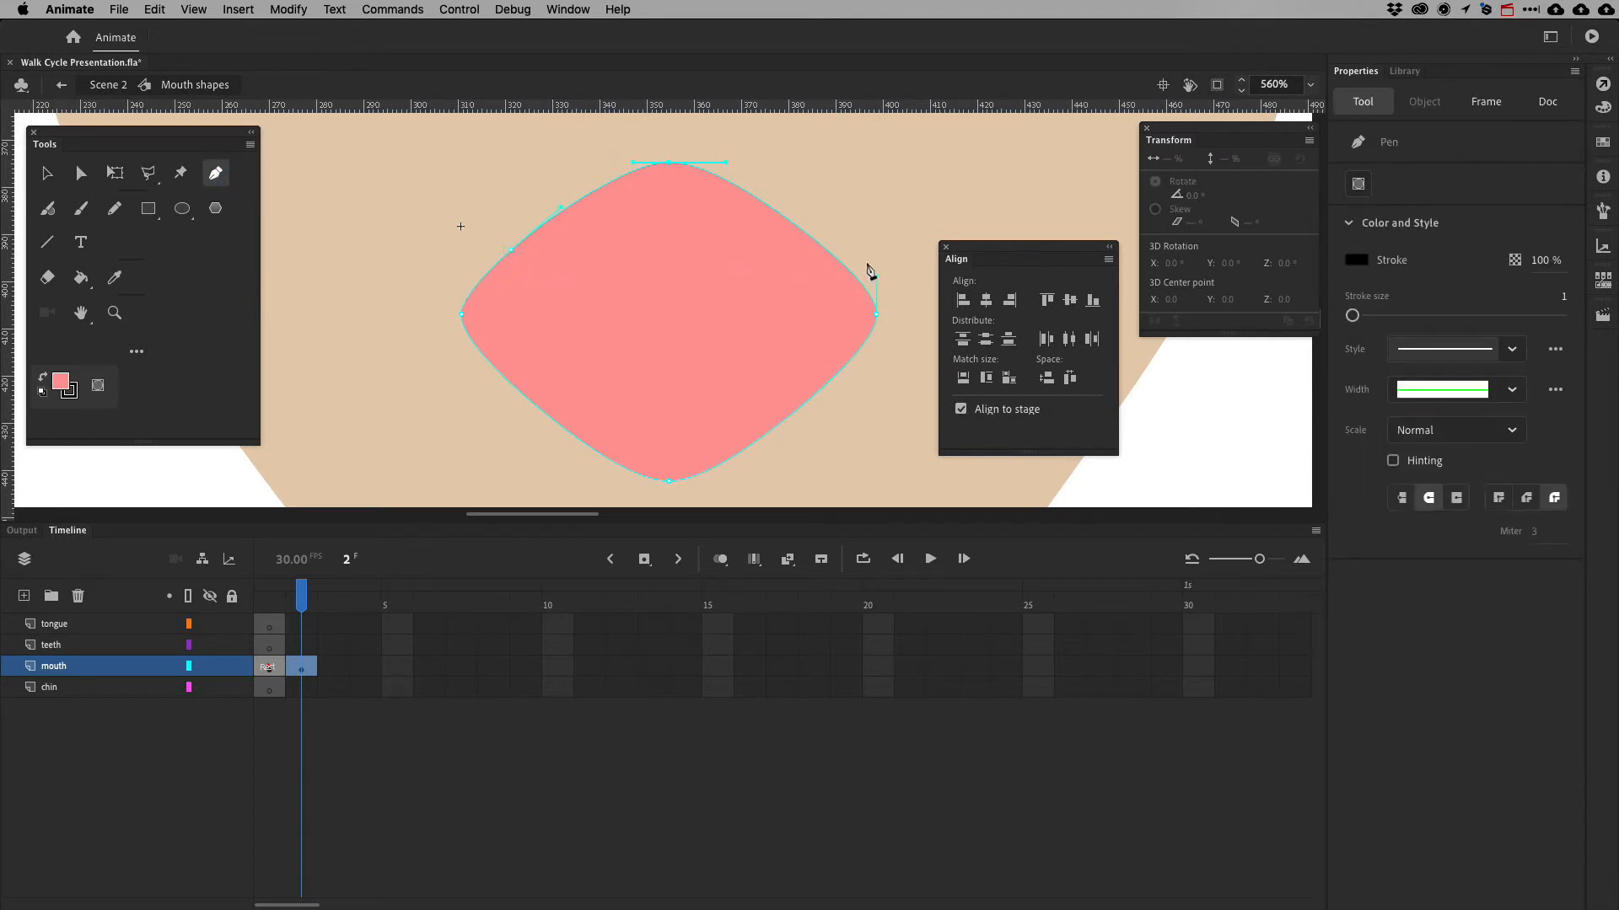
left_click(83, 174)
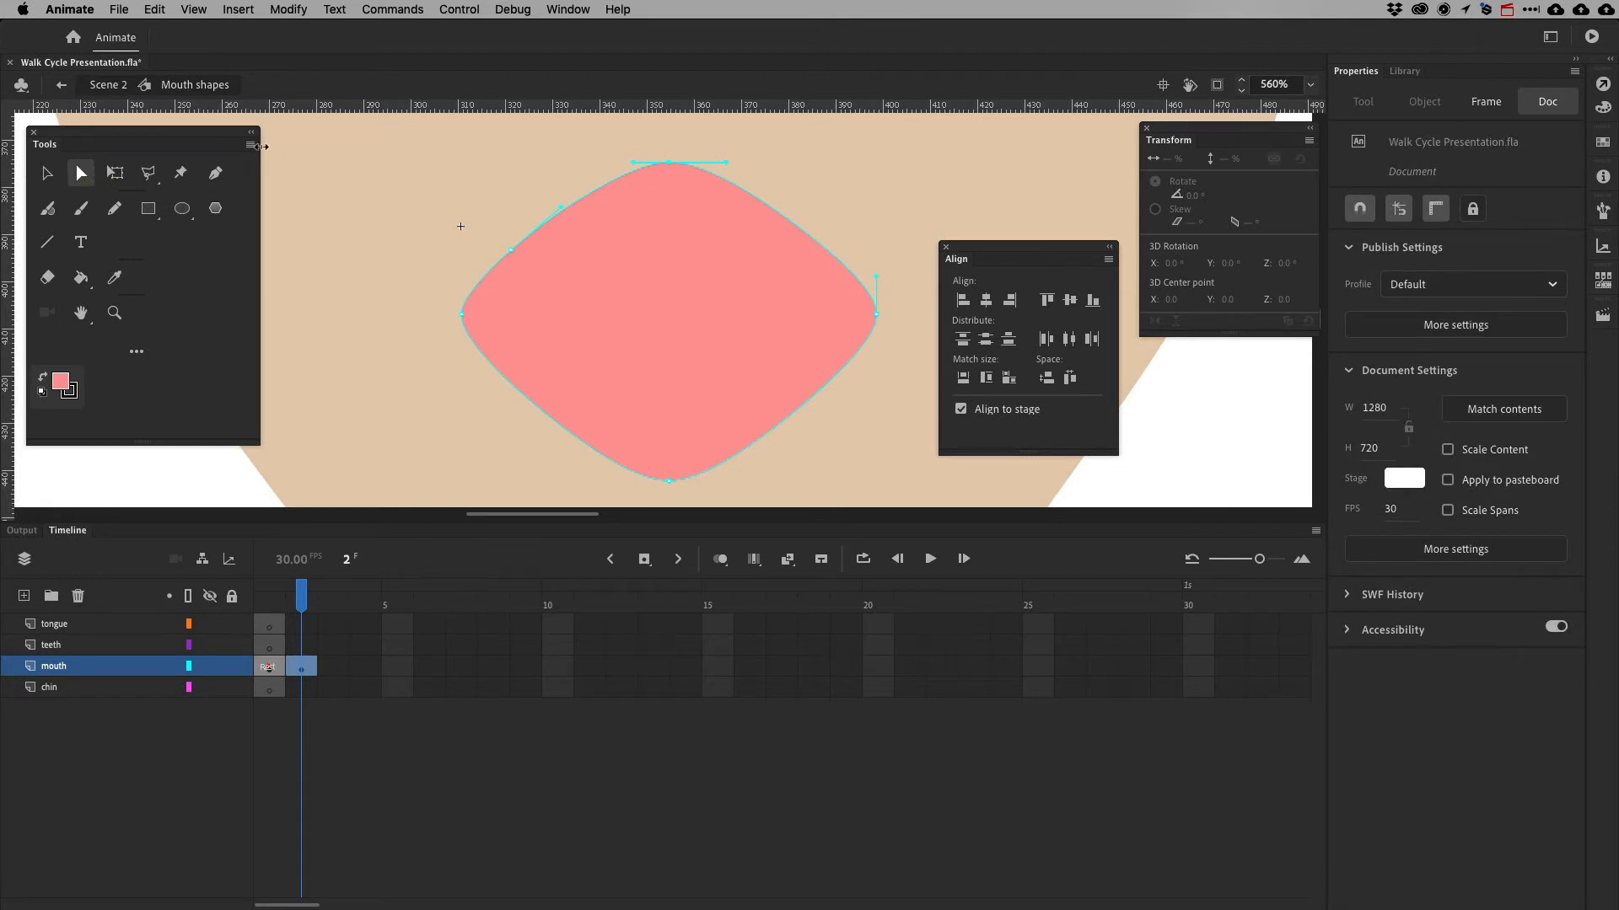
key("p")
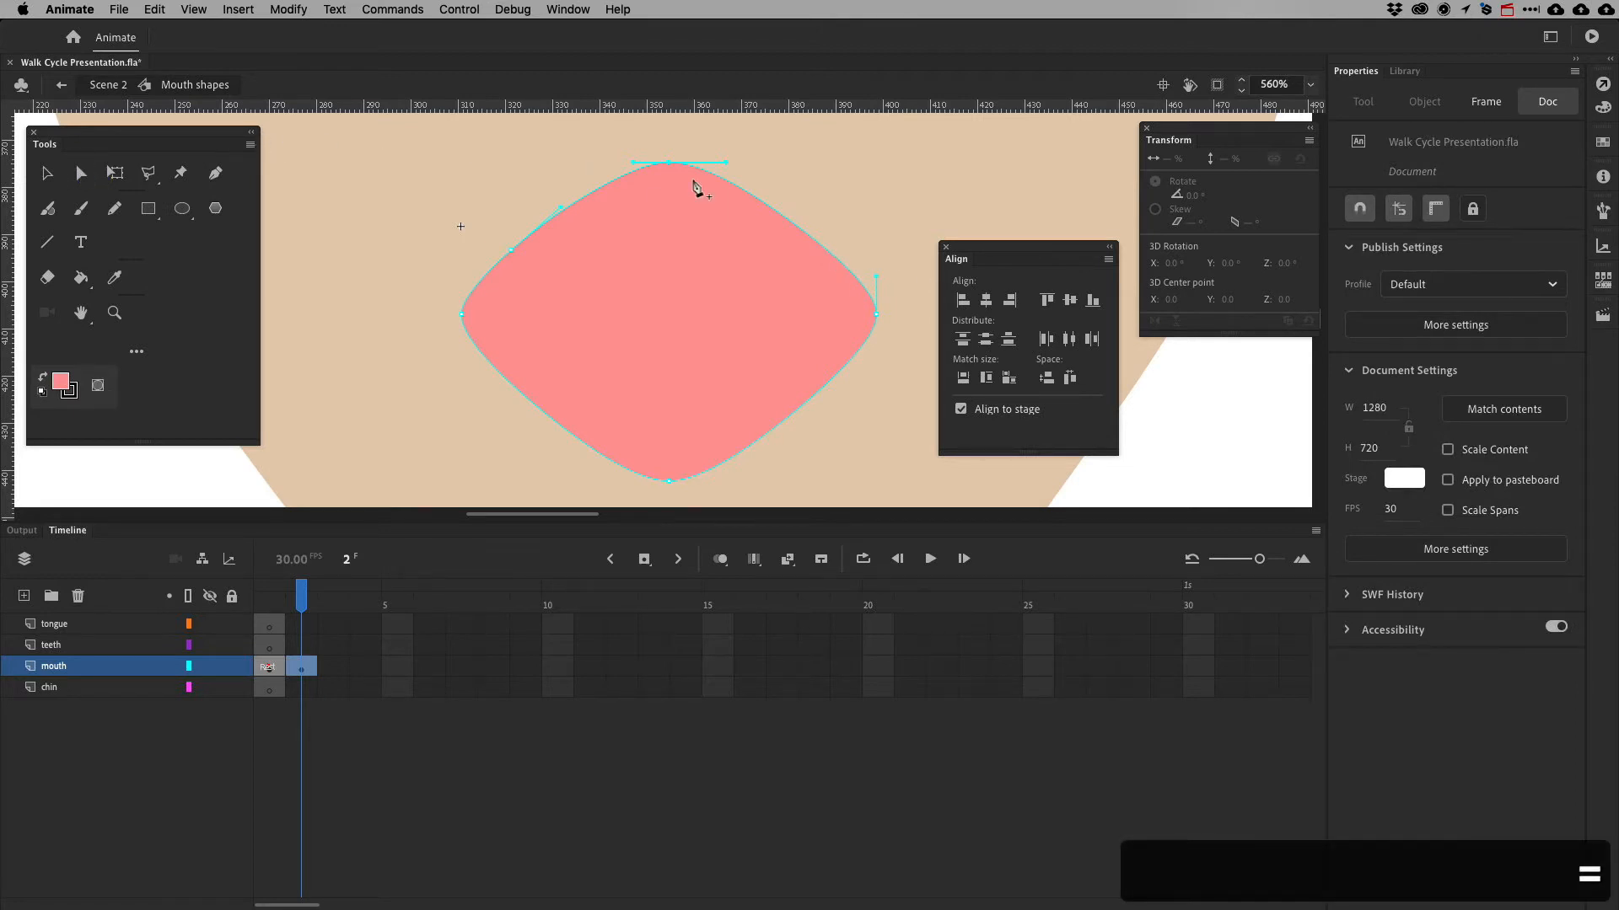
left_click(811, 240)
left_click(839, 372)
left_click(514, 387)
Move the two added anchor points on the mouth's left side outward to the left to widen that side
left_click(81, 173)
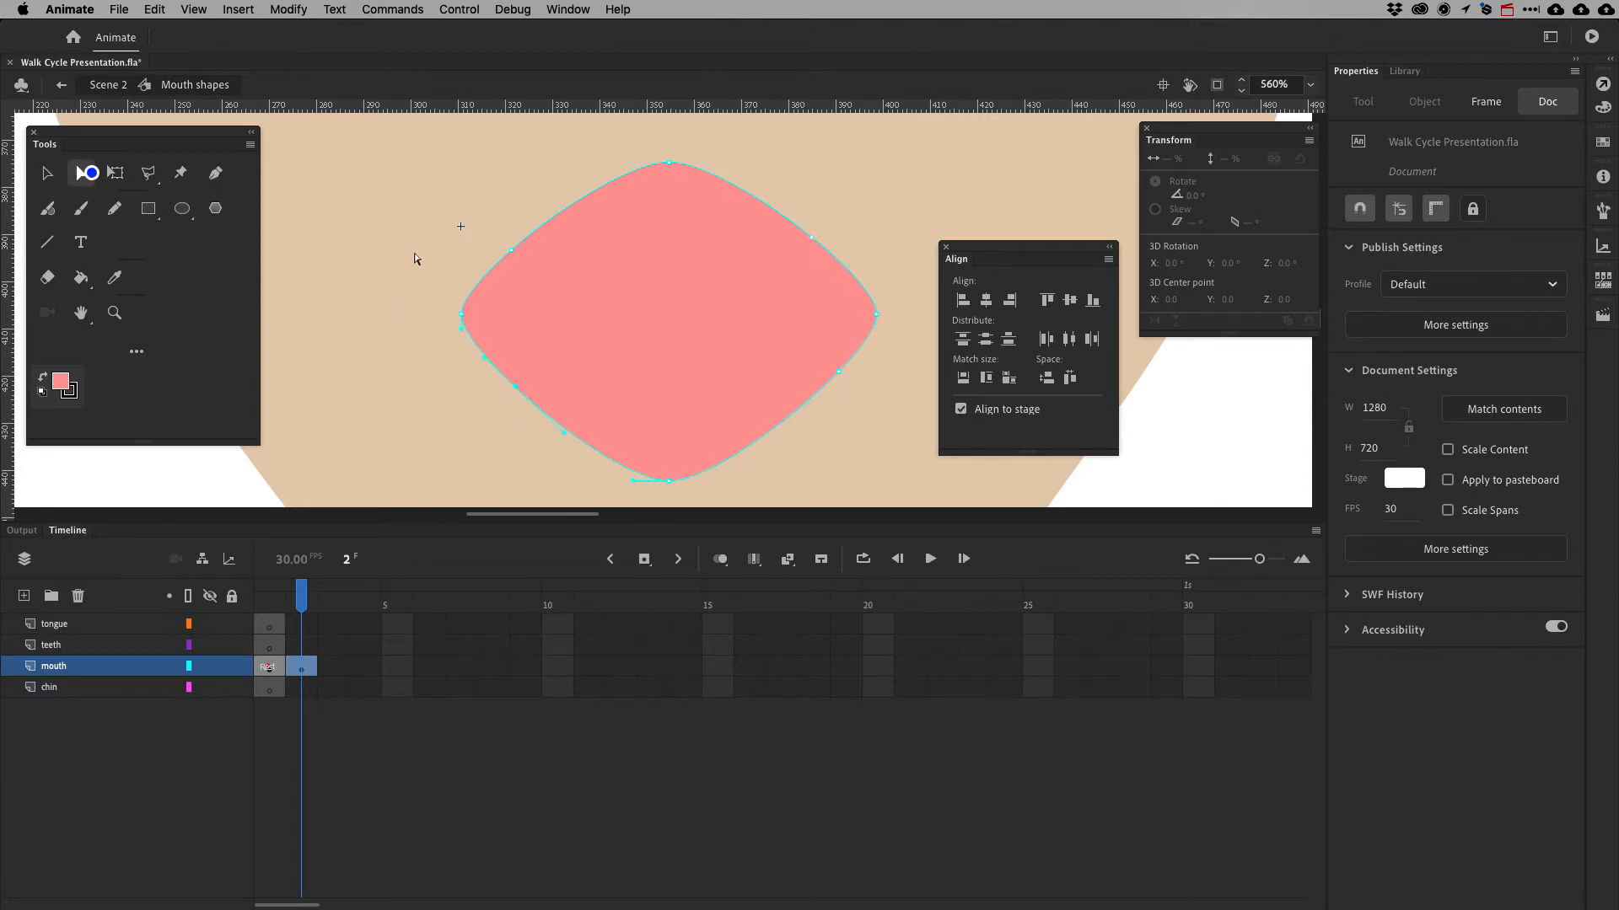
left_click_drag(477, 215, 535, 417)
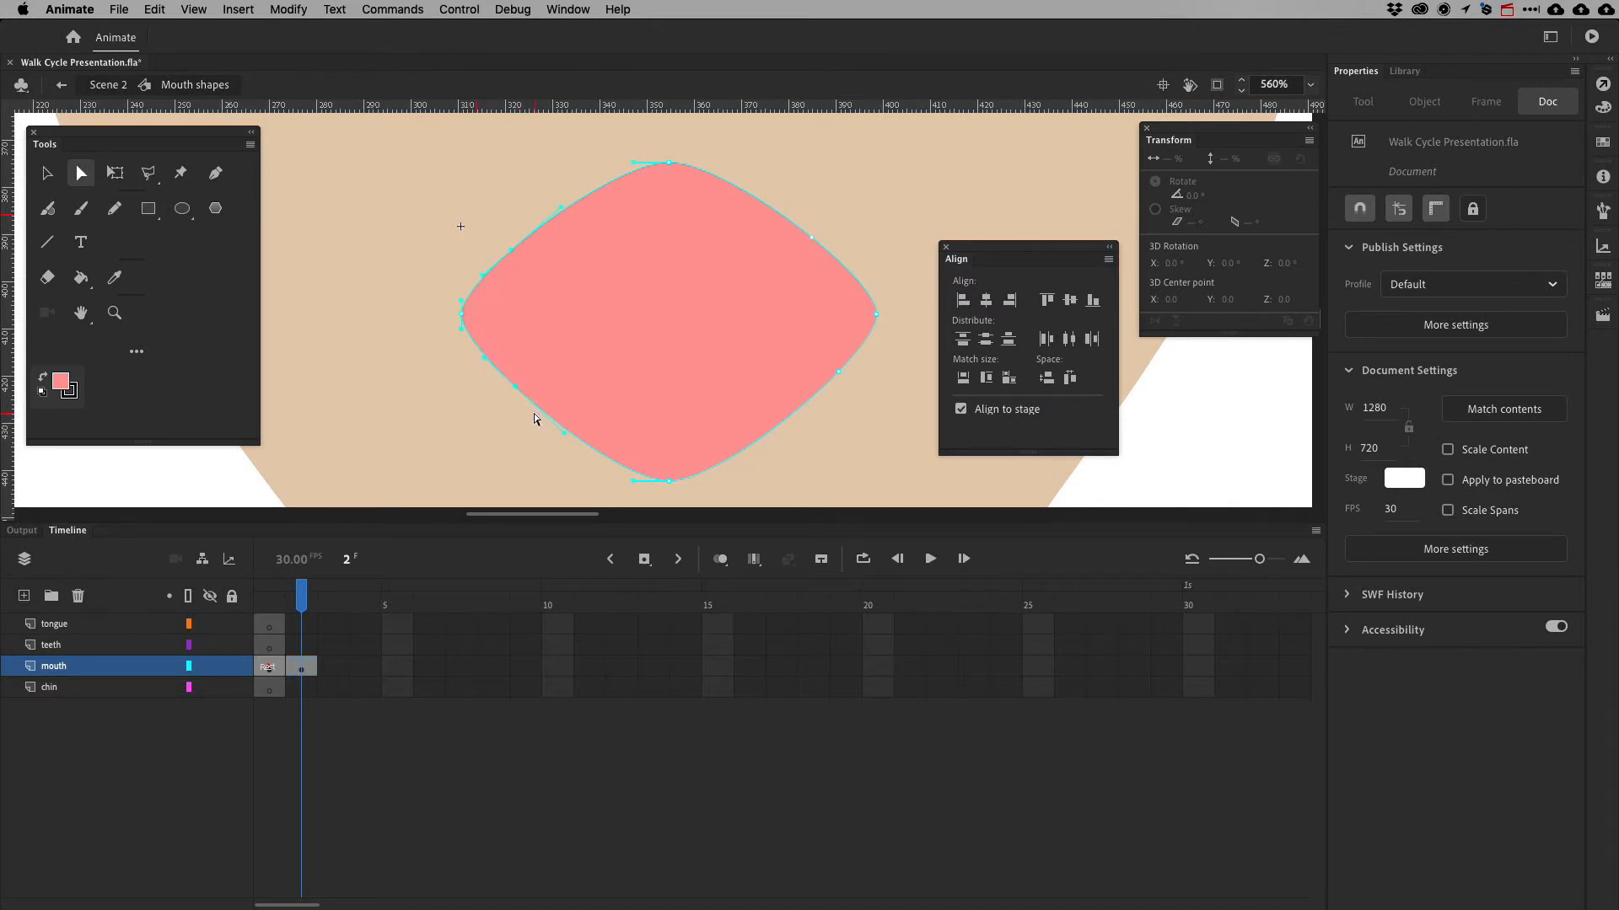
key("shift+Left")
key("shift+Left")
key("shift+Left")
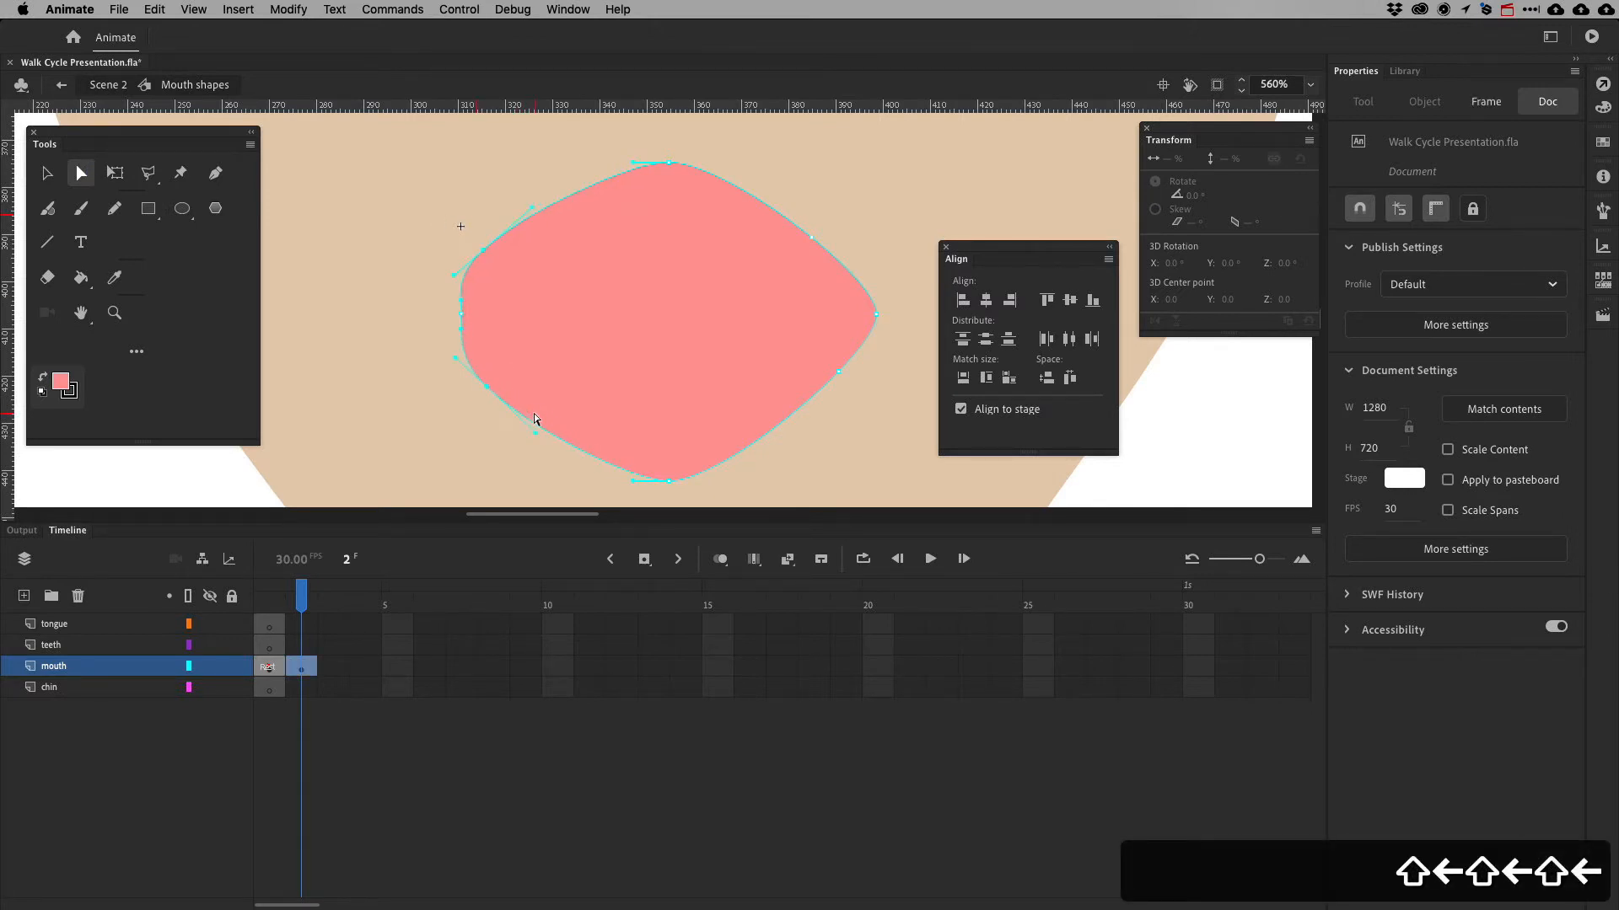
Move the two added anchor points on the mouth's right side outward to the right to widen that side
left_click_drag(828, 207, 839, 459)
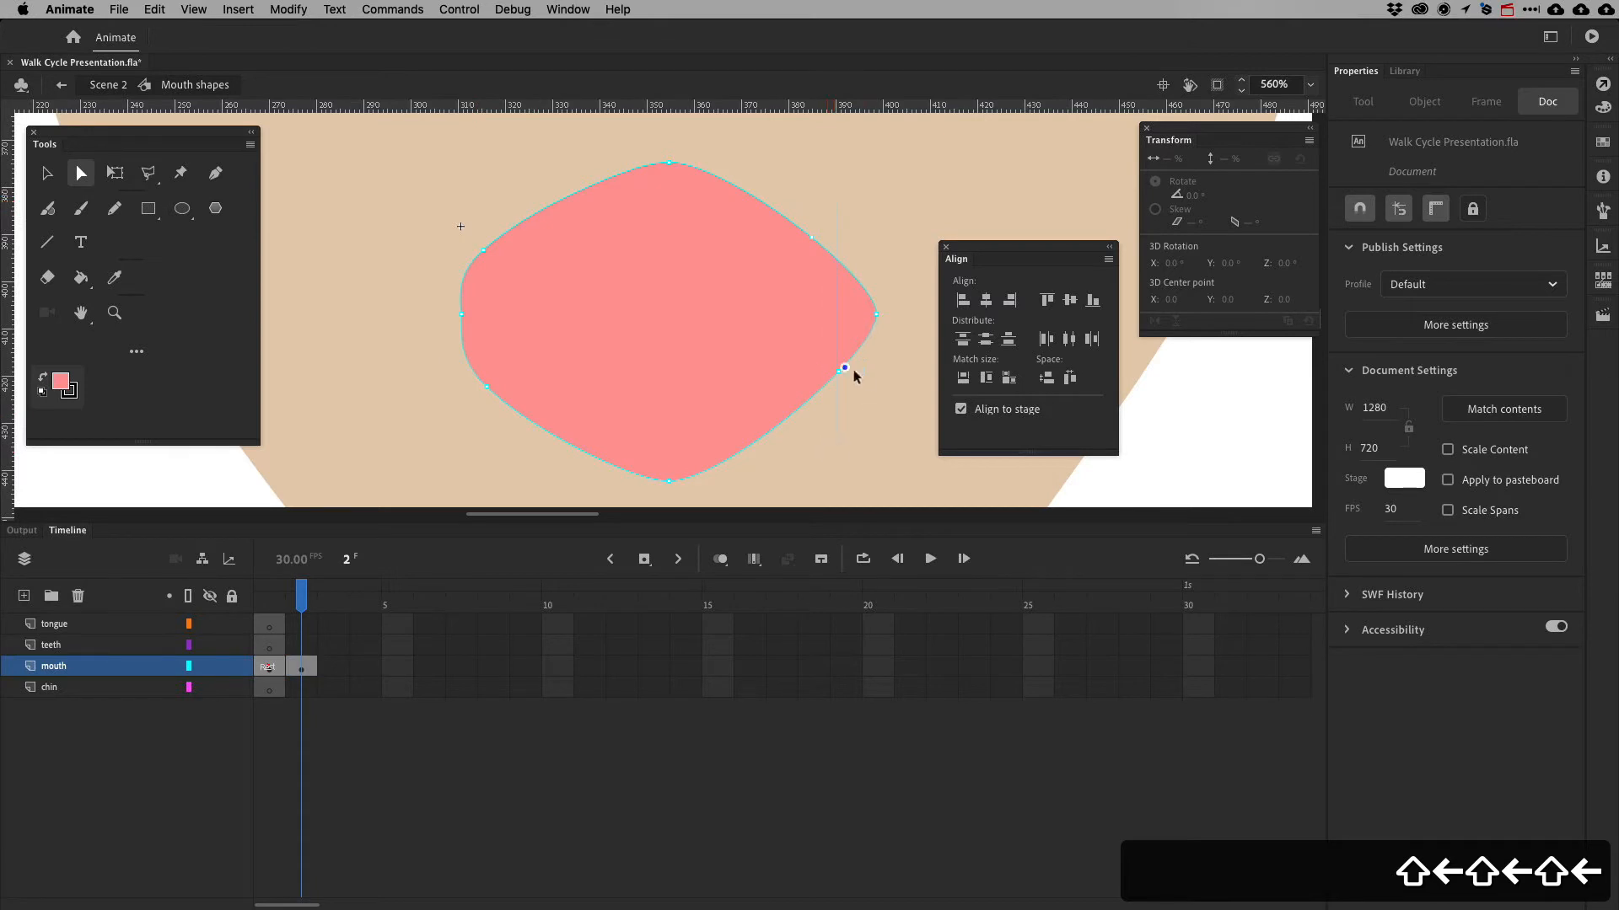
left_click_drag(772, 184, 860, 410)
key("shift+Right")
key("shift+Right")
key("shift+Right")
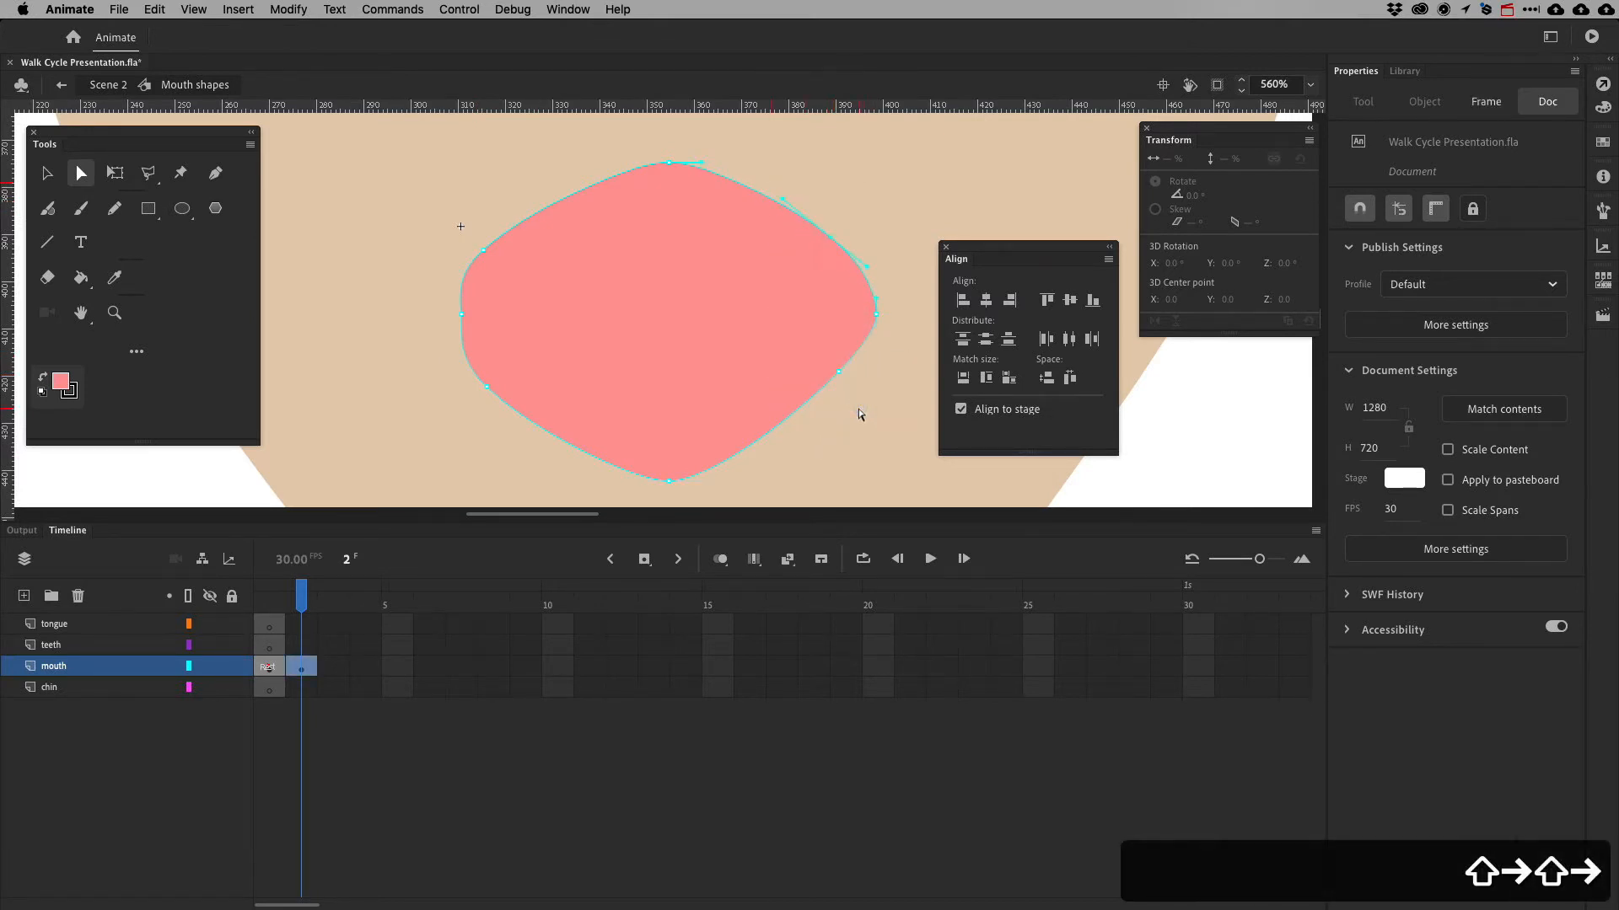
left_click(826, 356)
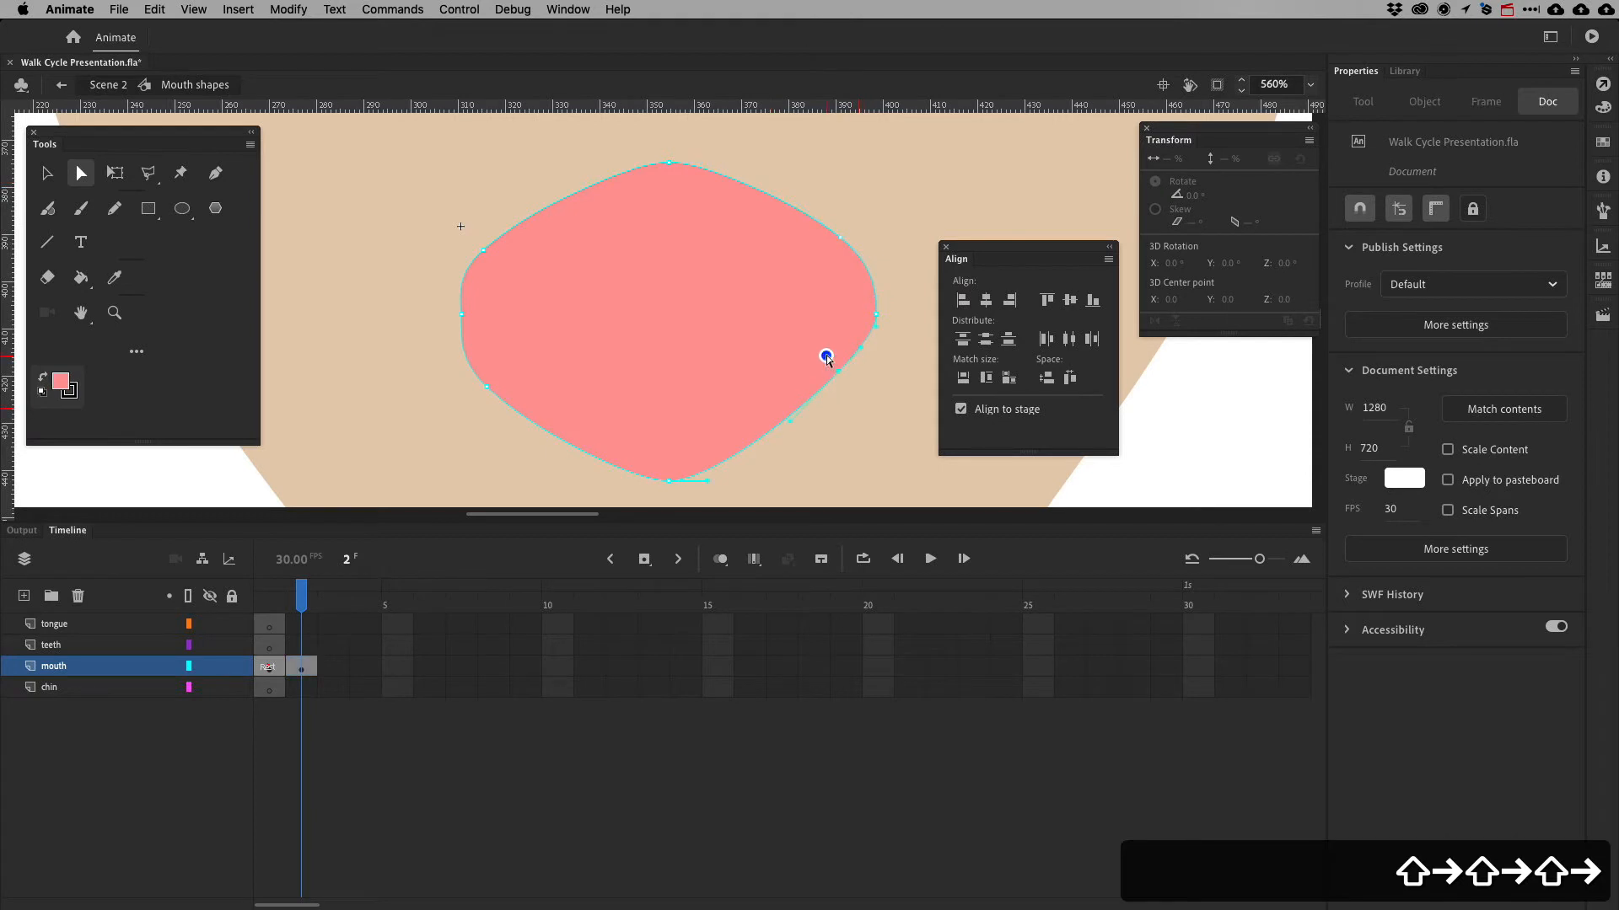
key("shift+Right")
key("shift+Right")
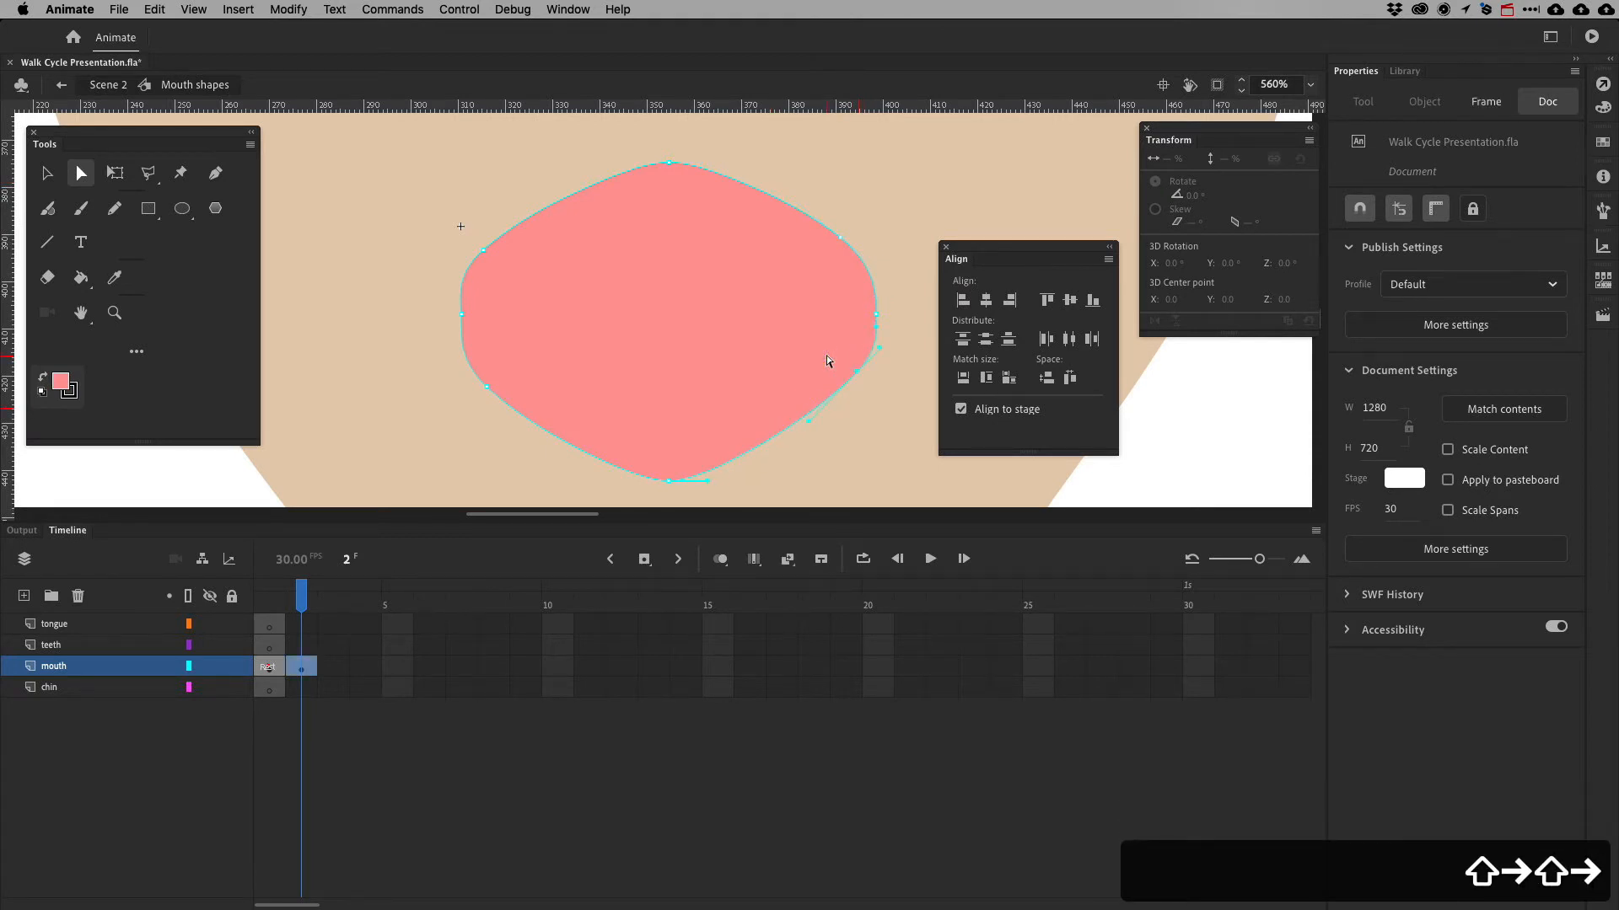
Pull the left and right corner anchor points slightly inward to pinch the mouth corners, and reshape the lower-right curve
left_click(838, 336)
left_click(869, 315)
left_click_drag(869, 316, 857, 315)
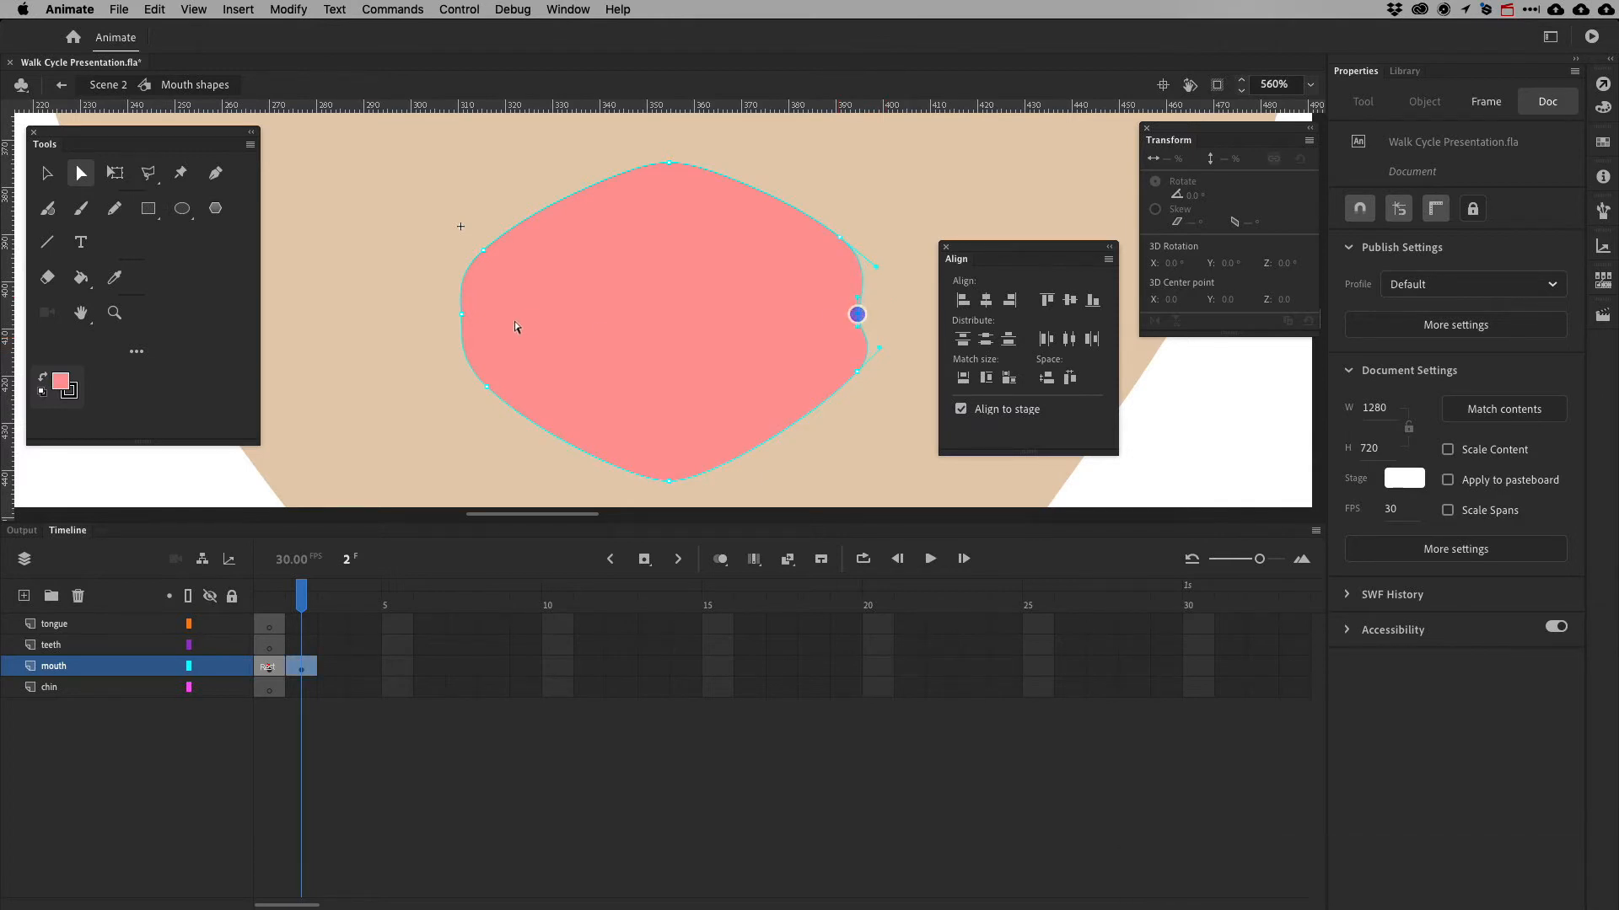
left_click(473, 318)
left_click_drag(473, 317, 484, 314)
left_click_drag(825, 337, 894, 346)
left_click(846, 387)
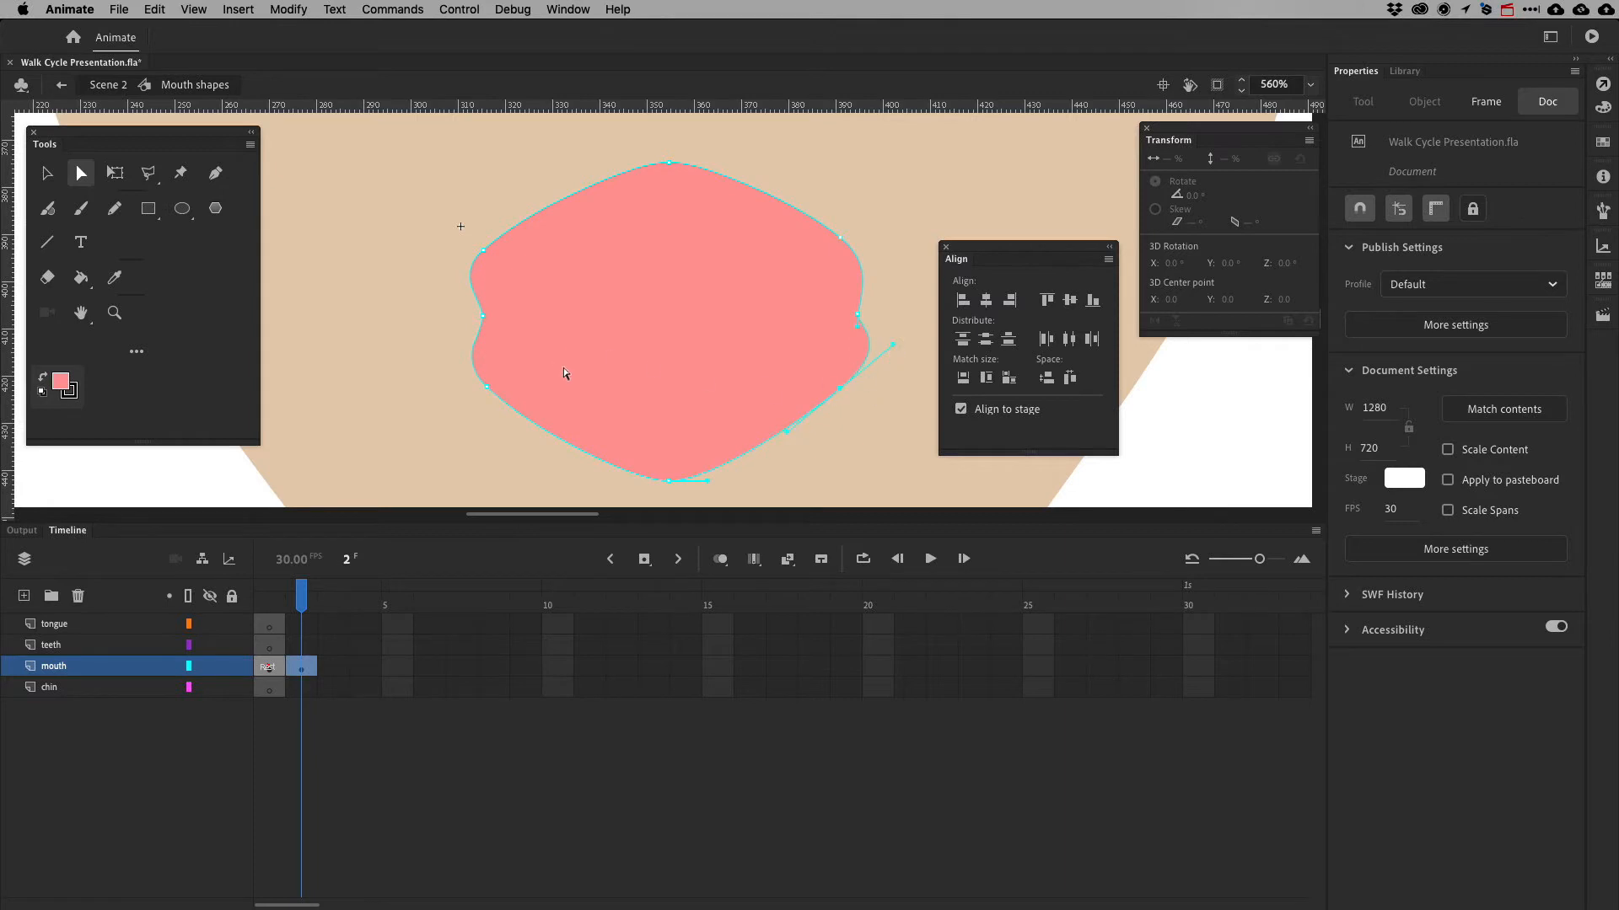
Using the Ah viseme in Preview as reference, lower the bottom-centre anchor point and lengthen both its handles to round the lower lip
key("super+Tab")
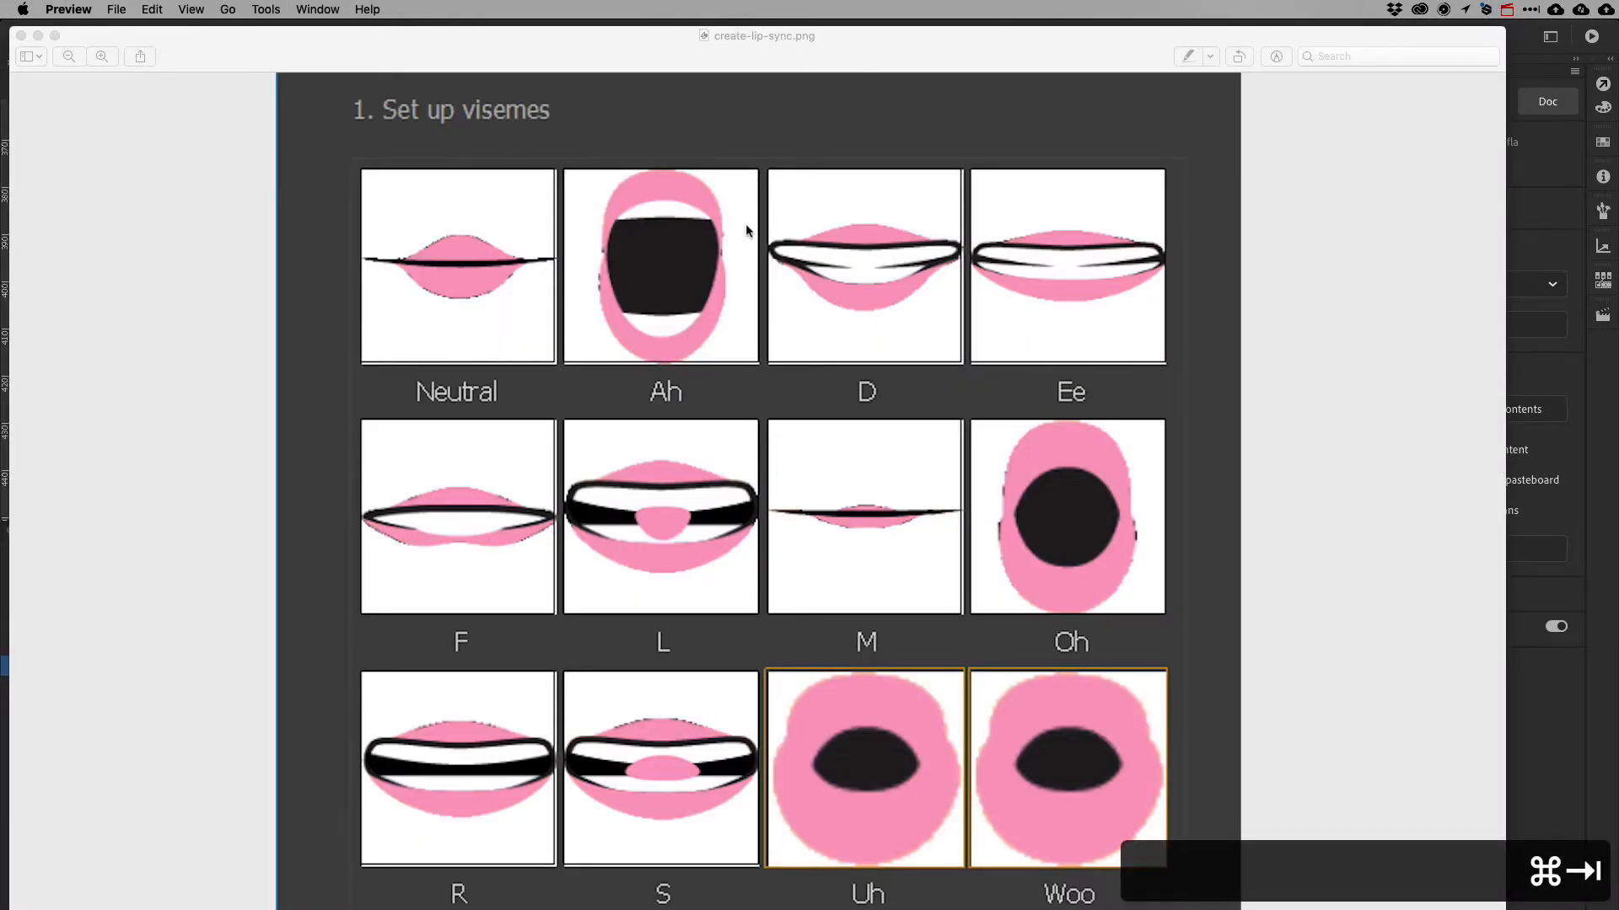
key("super+Tab")
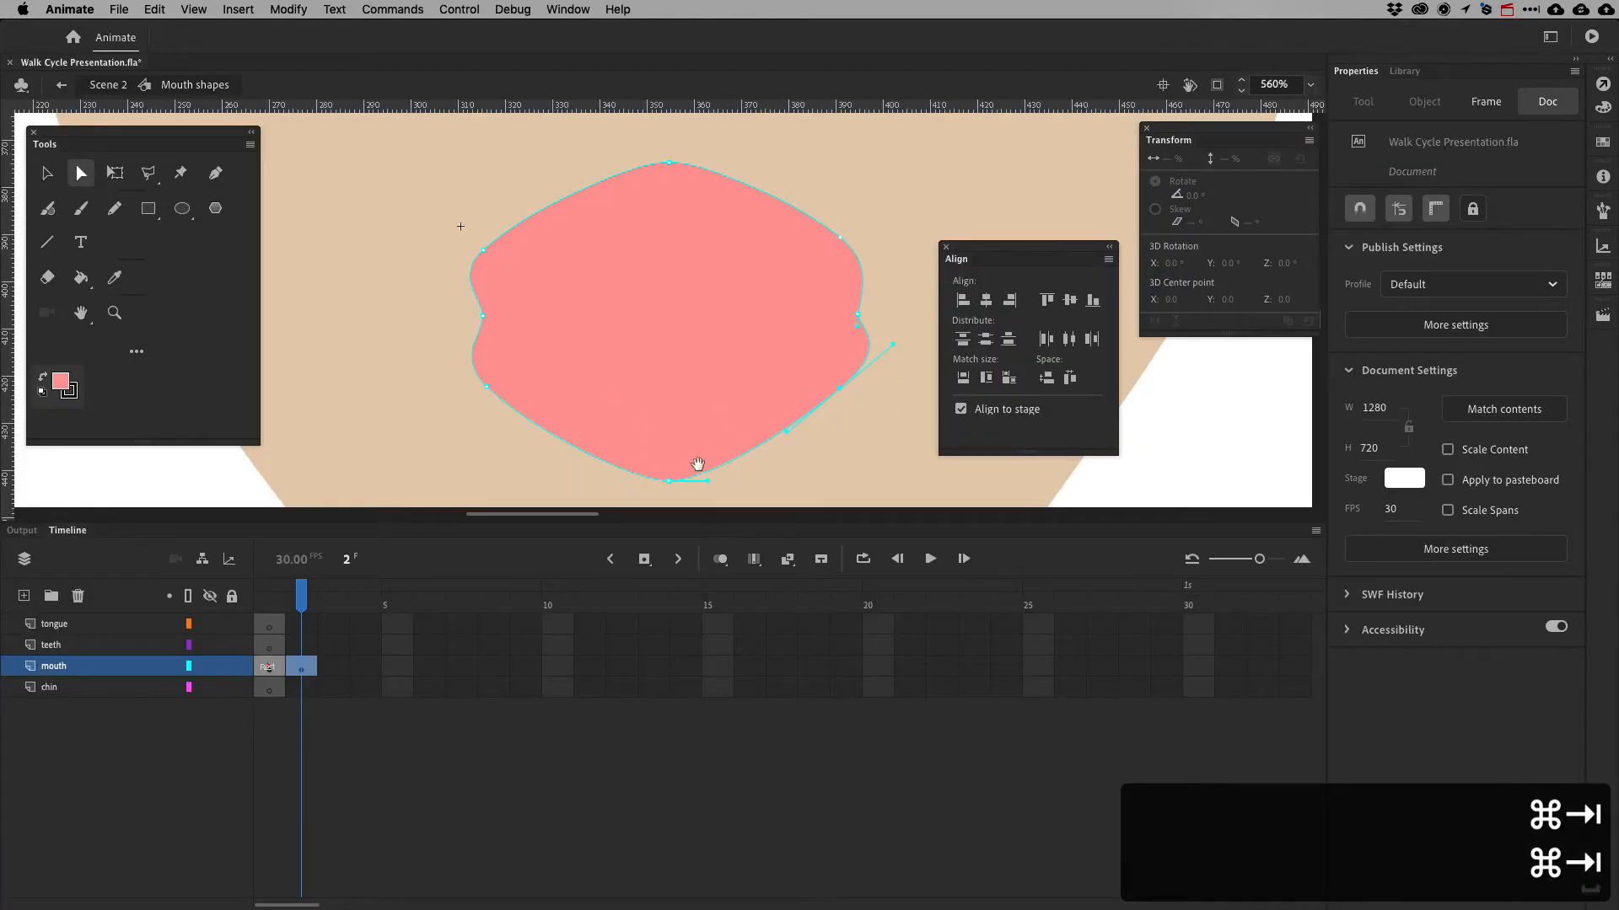
scroll(697, 462, "down", 5)
left_click(662, 380)
left_click_drag(663, 384, 754, 418)
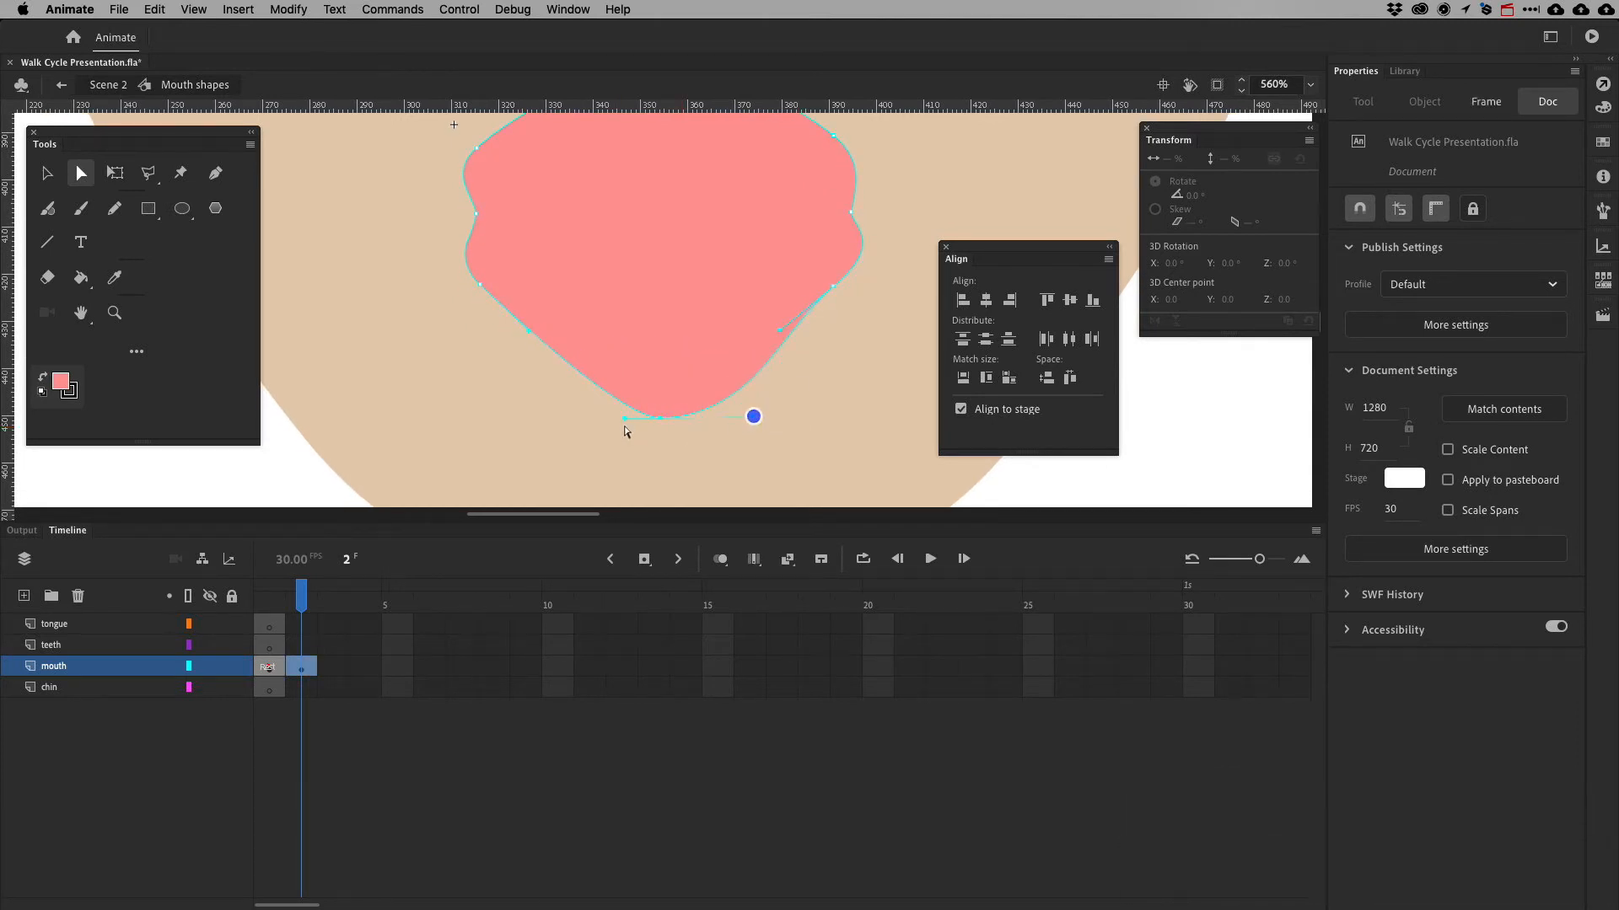
left_click_drag(589, 421, 559, 418)
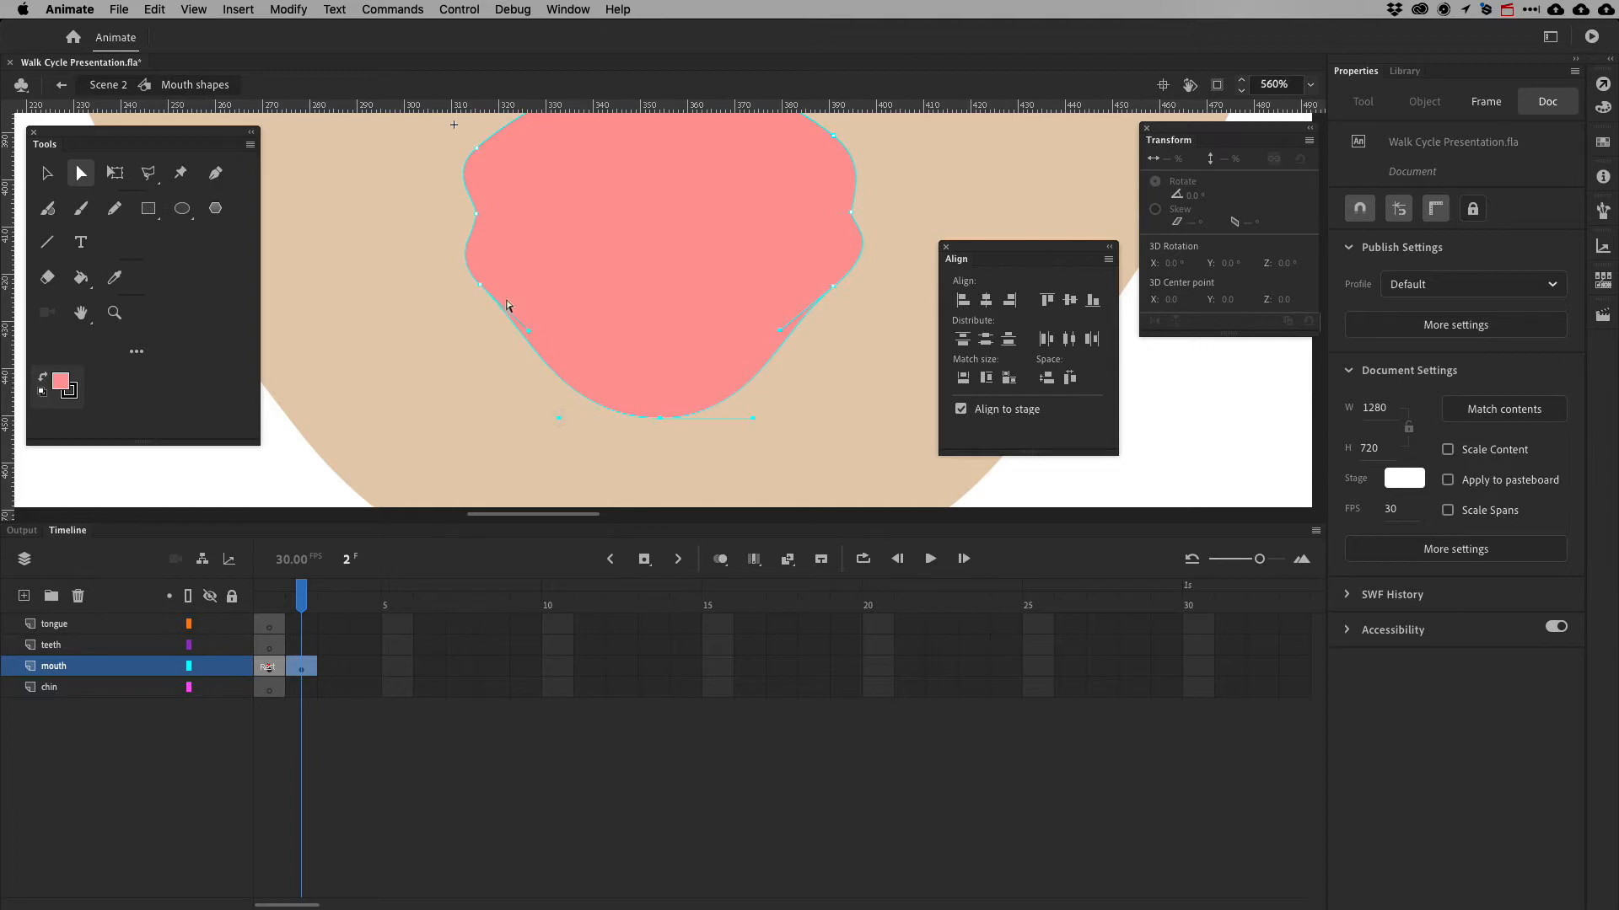
Adjust the curve handles of the lower-left and lower-right anchor points to smooth the sides of the lower lip
left_click(479, 284)
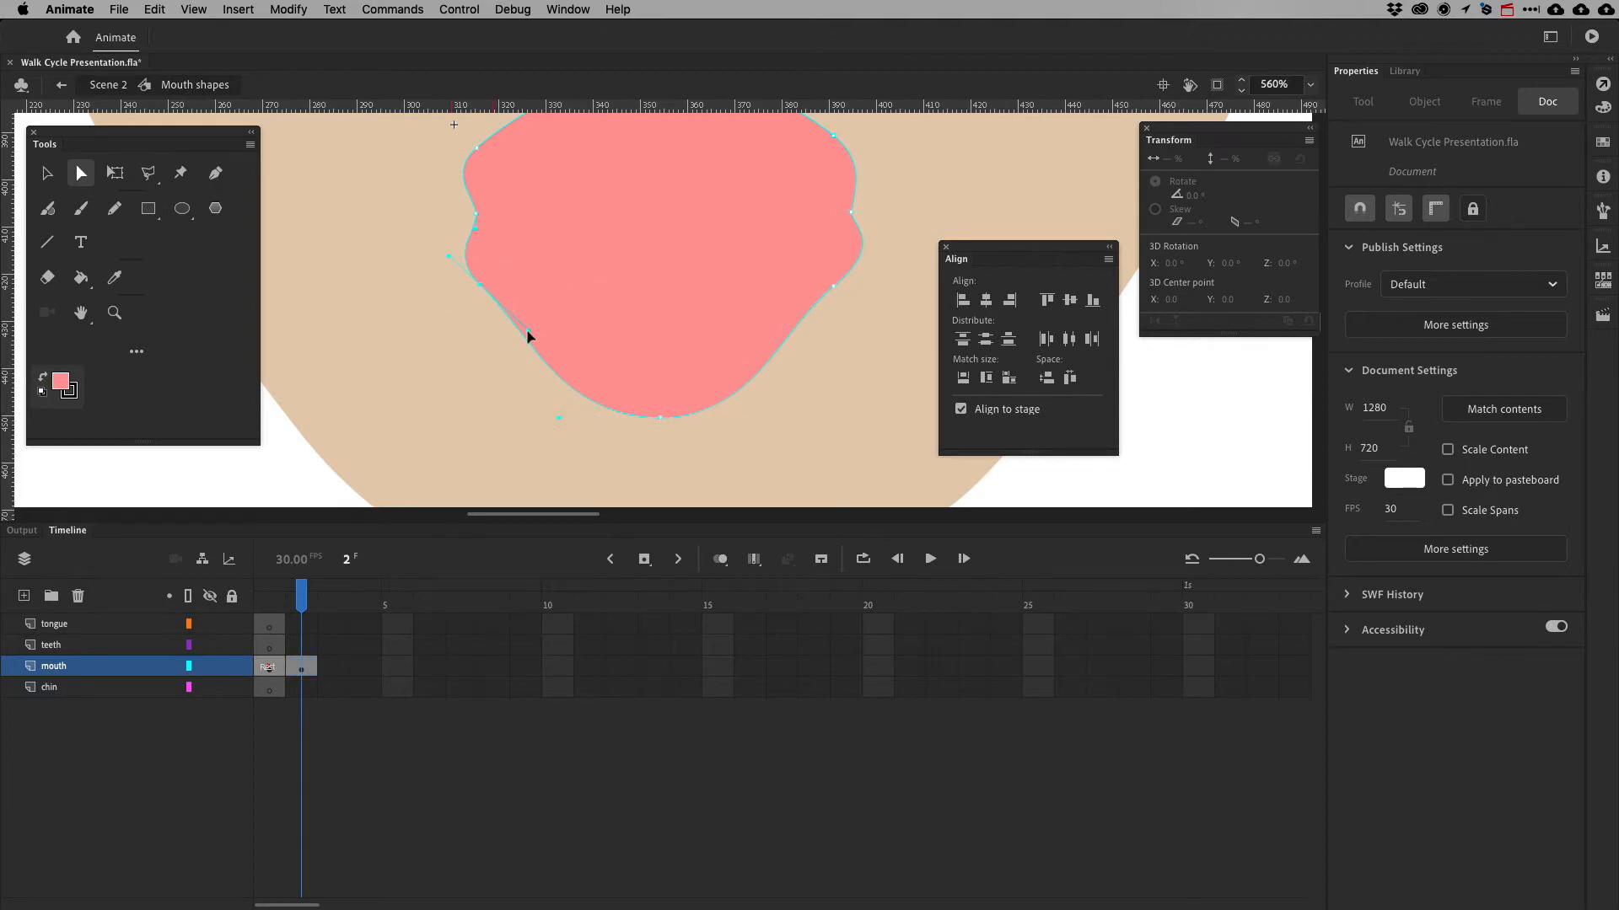
left_click_drag(528, 335, 513, 337)
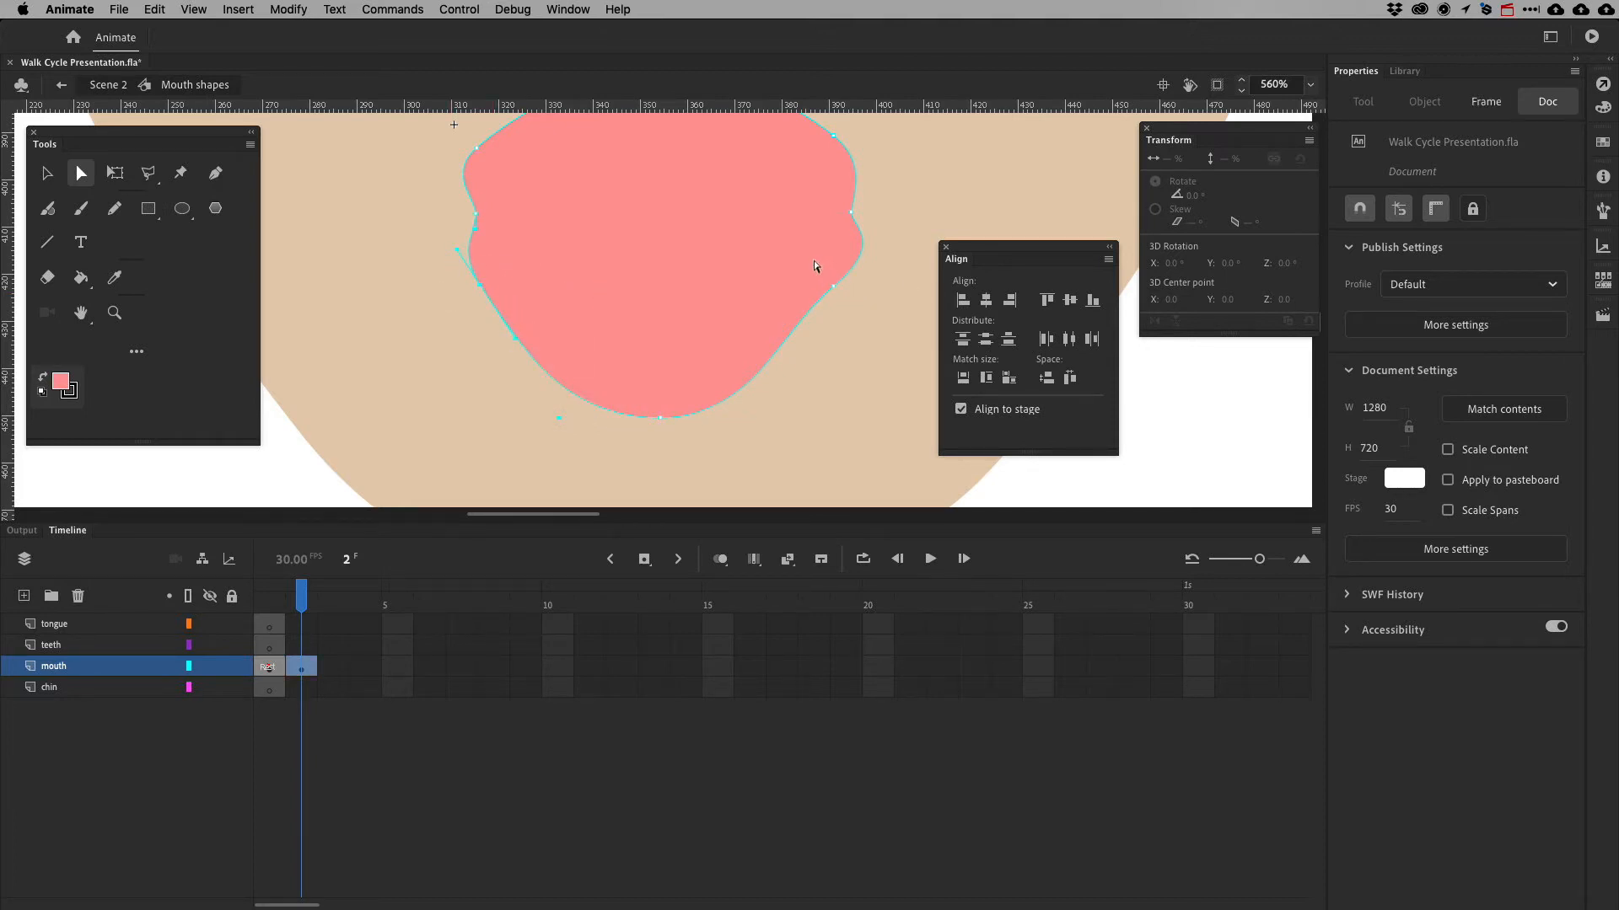
left_click(833, 287)
left_click(788, 336)
left_click(789, 329)
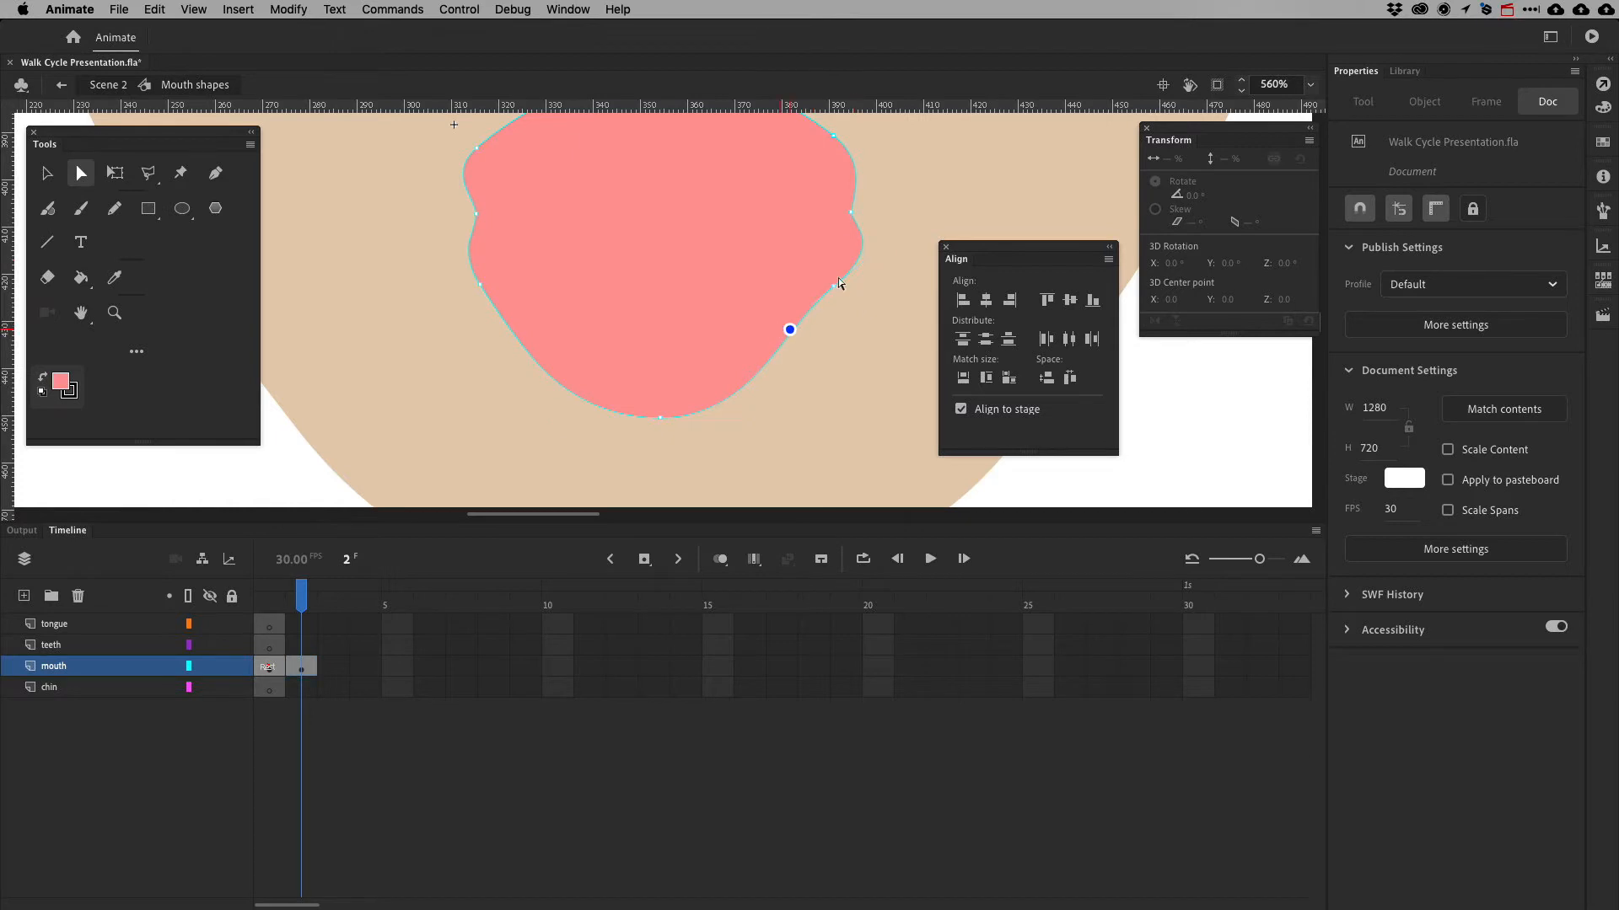
left_click_drag(822, 263, 793, 336)
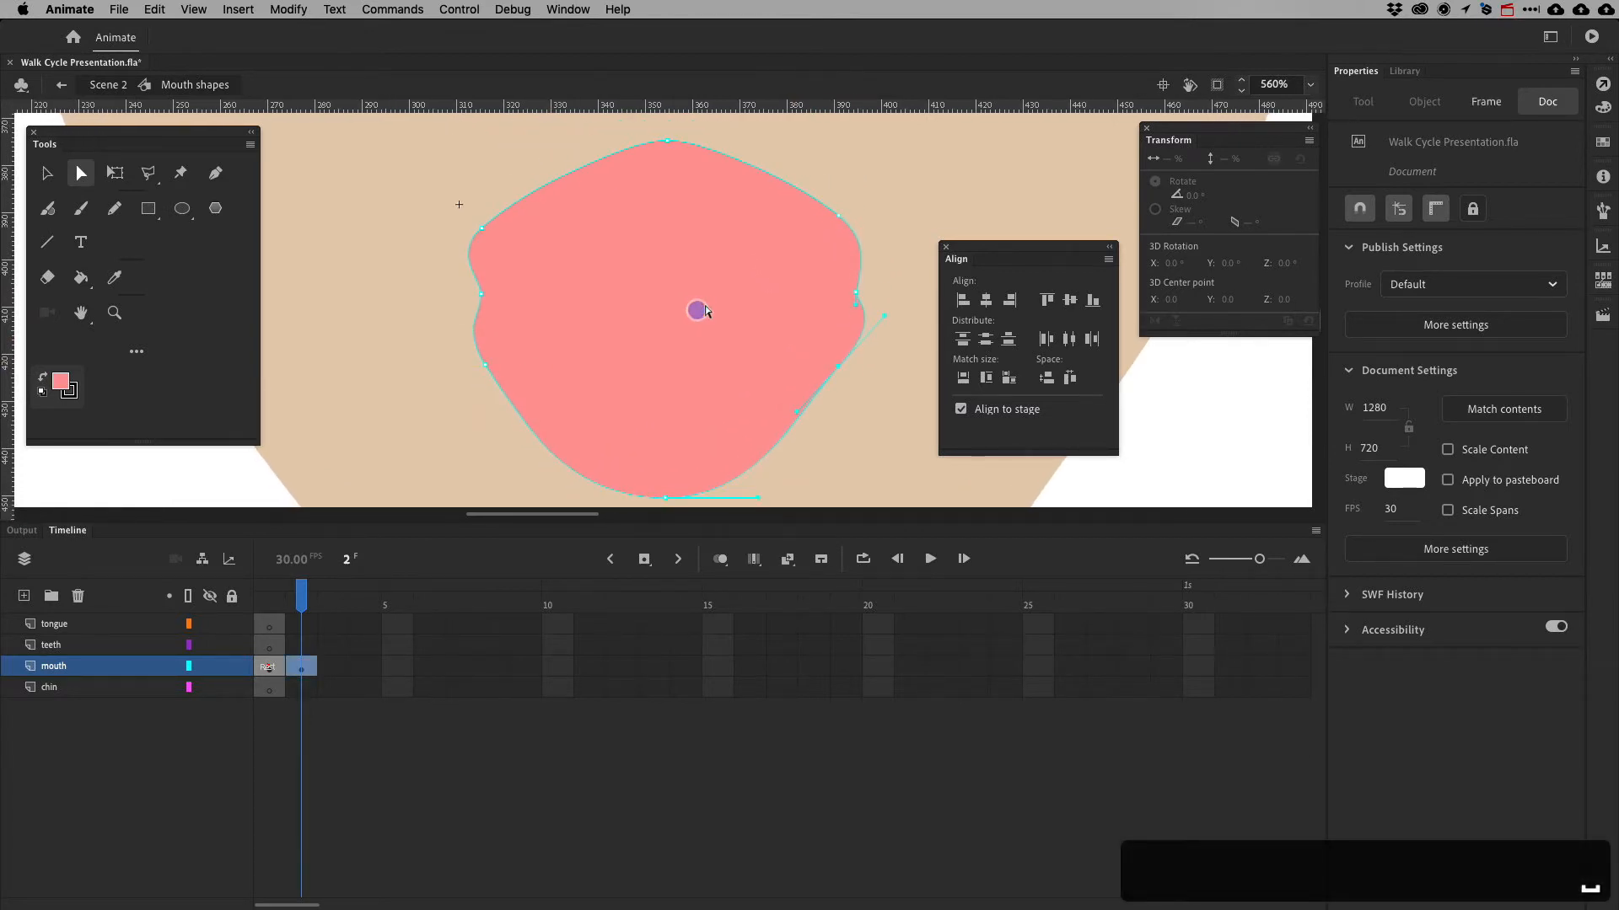
Lengthen both handles of the top-centre anchor point to round the upper lip, checking it against the viseme chart in Preview
key("super+Tab")
key("super+Tab")
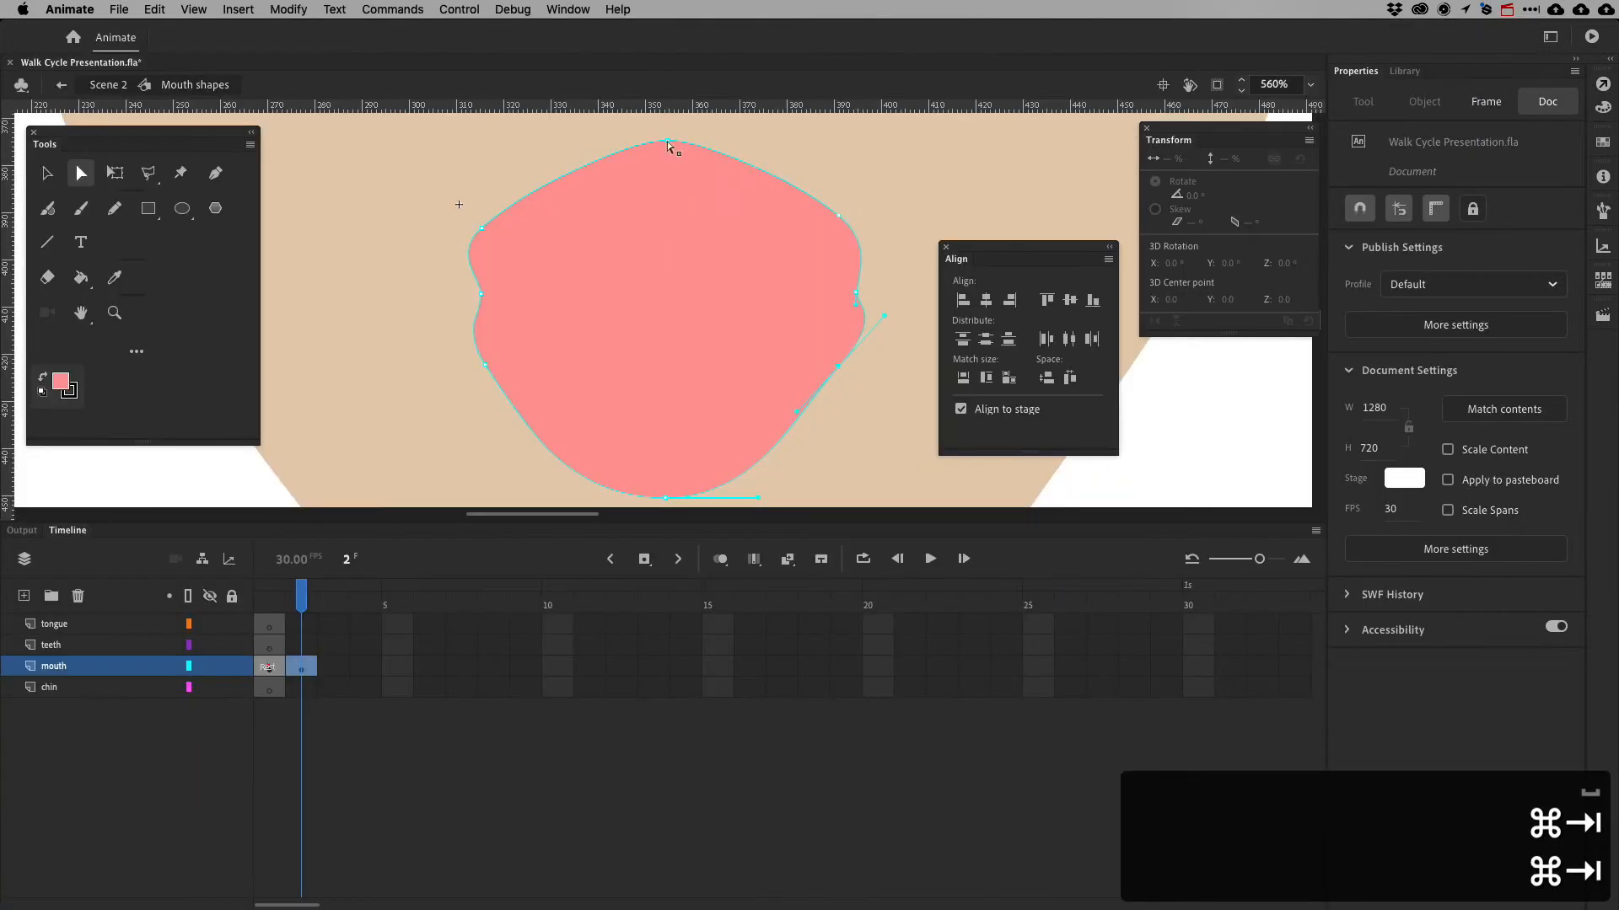
left_click_drag(639, 123, 564, 137)
left_click_drag(699, 140, 779, 141)
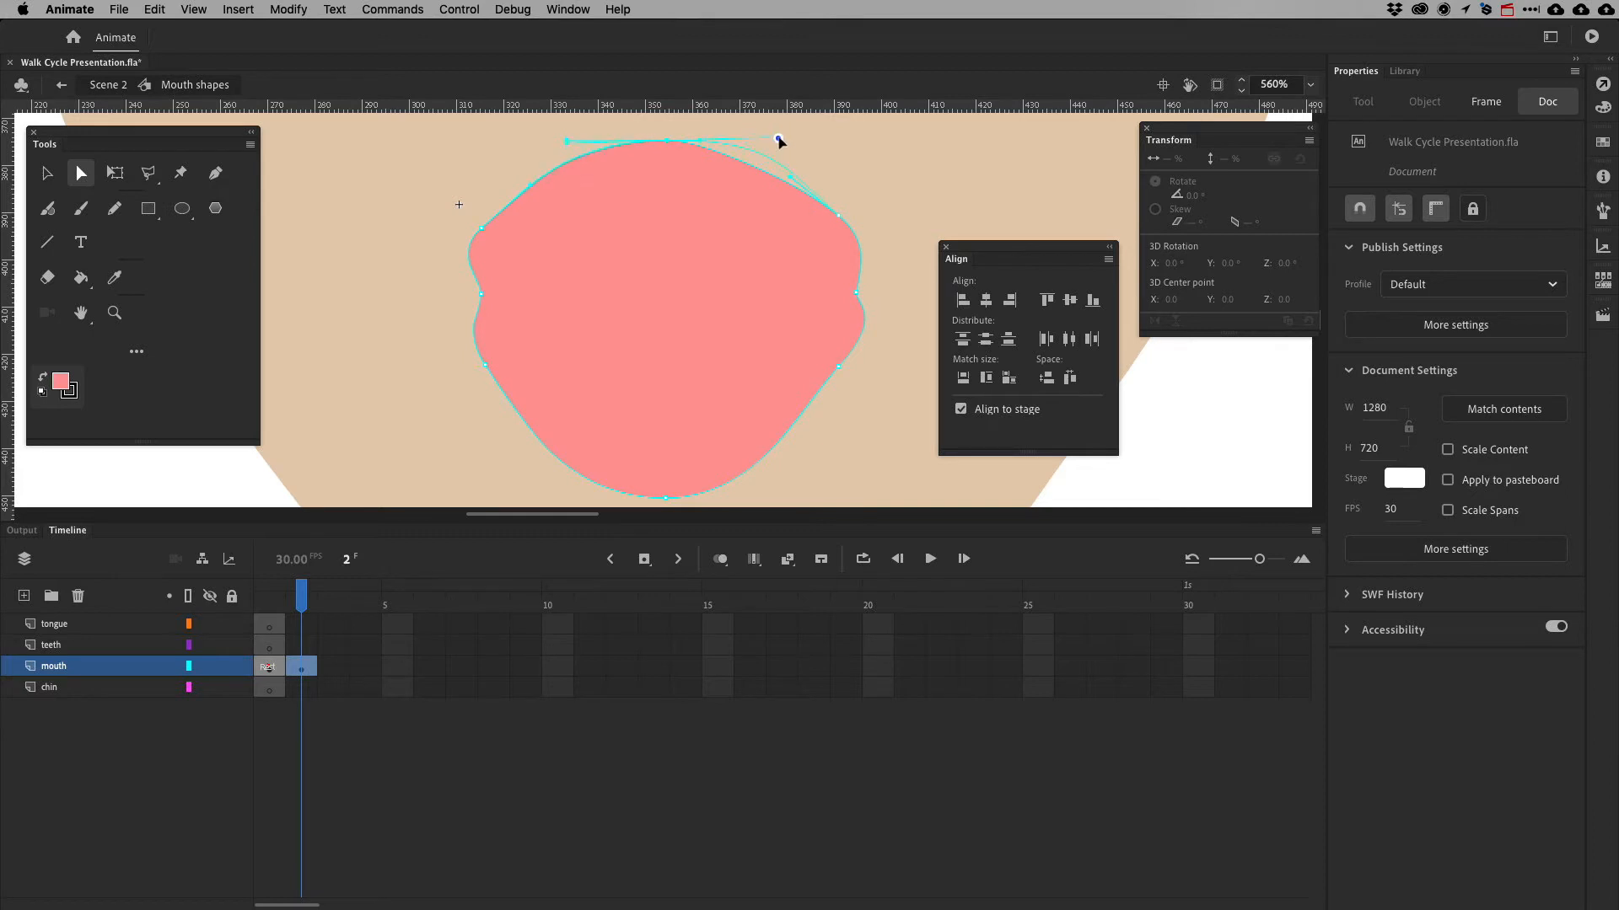
key("super+Tab")
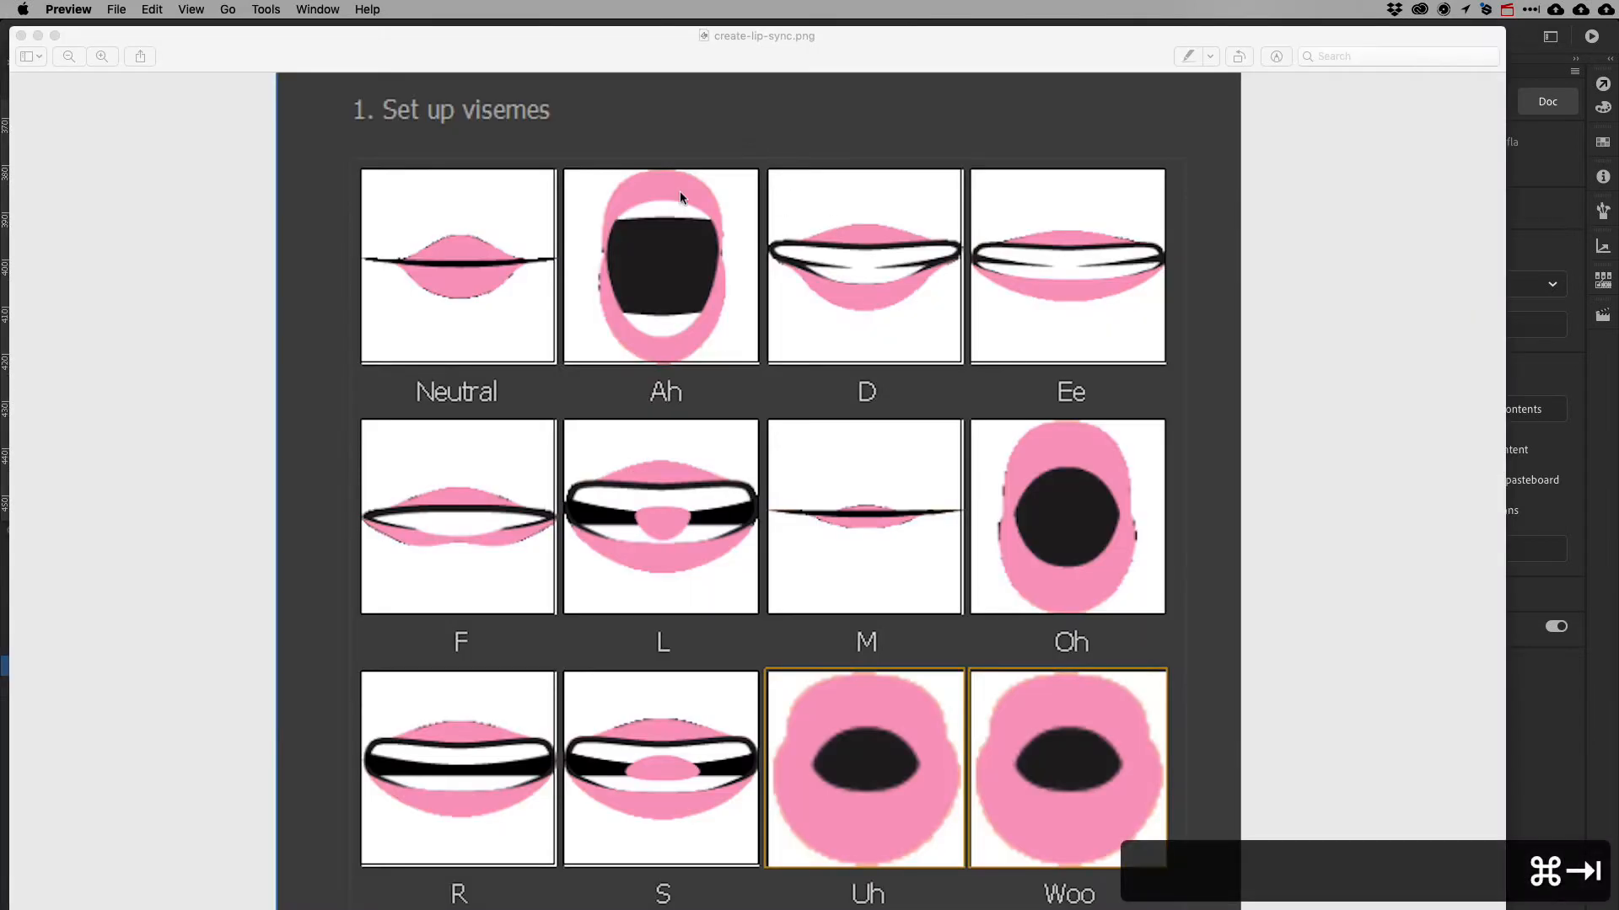
key("super+Tab")
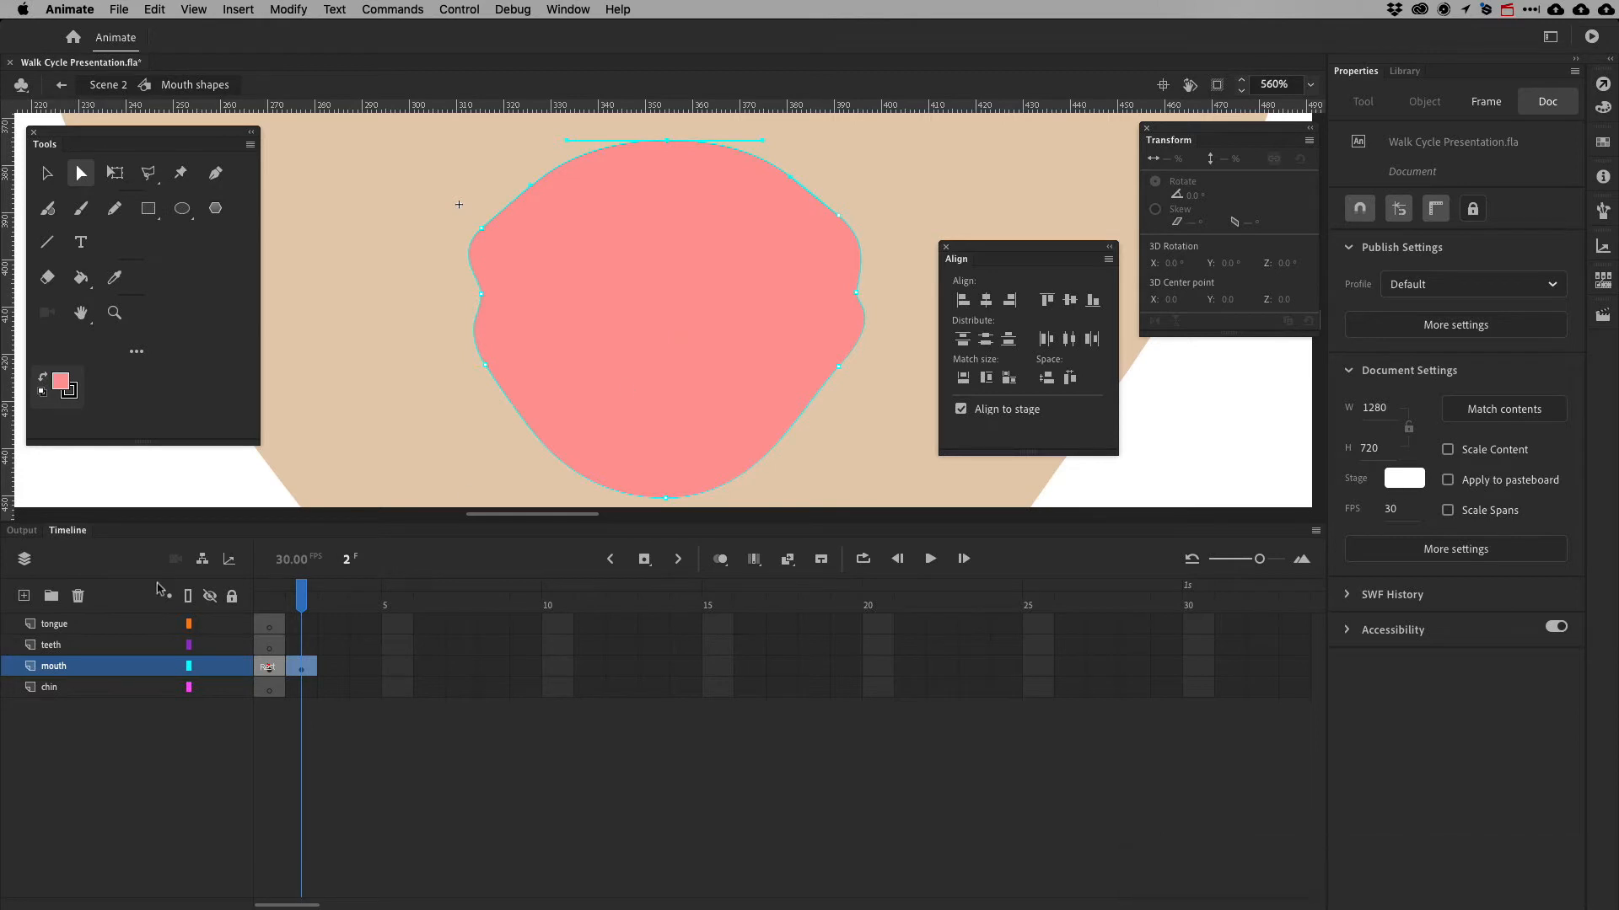
Insert a frame at frame 2 of the teeth layer
left_click(309, 647)
right_click(311, 657)
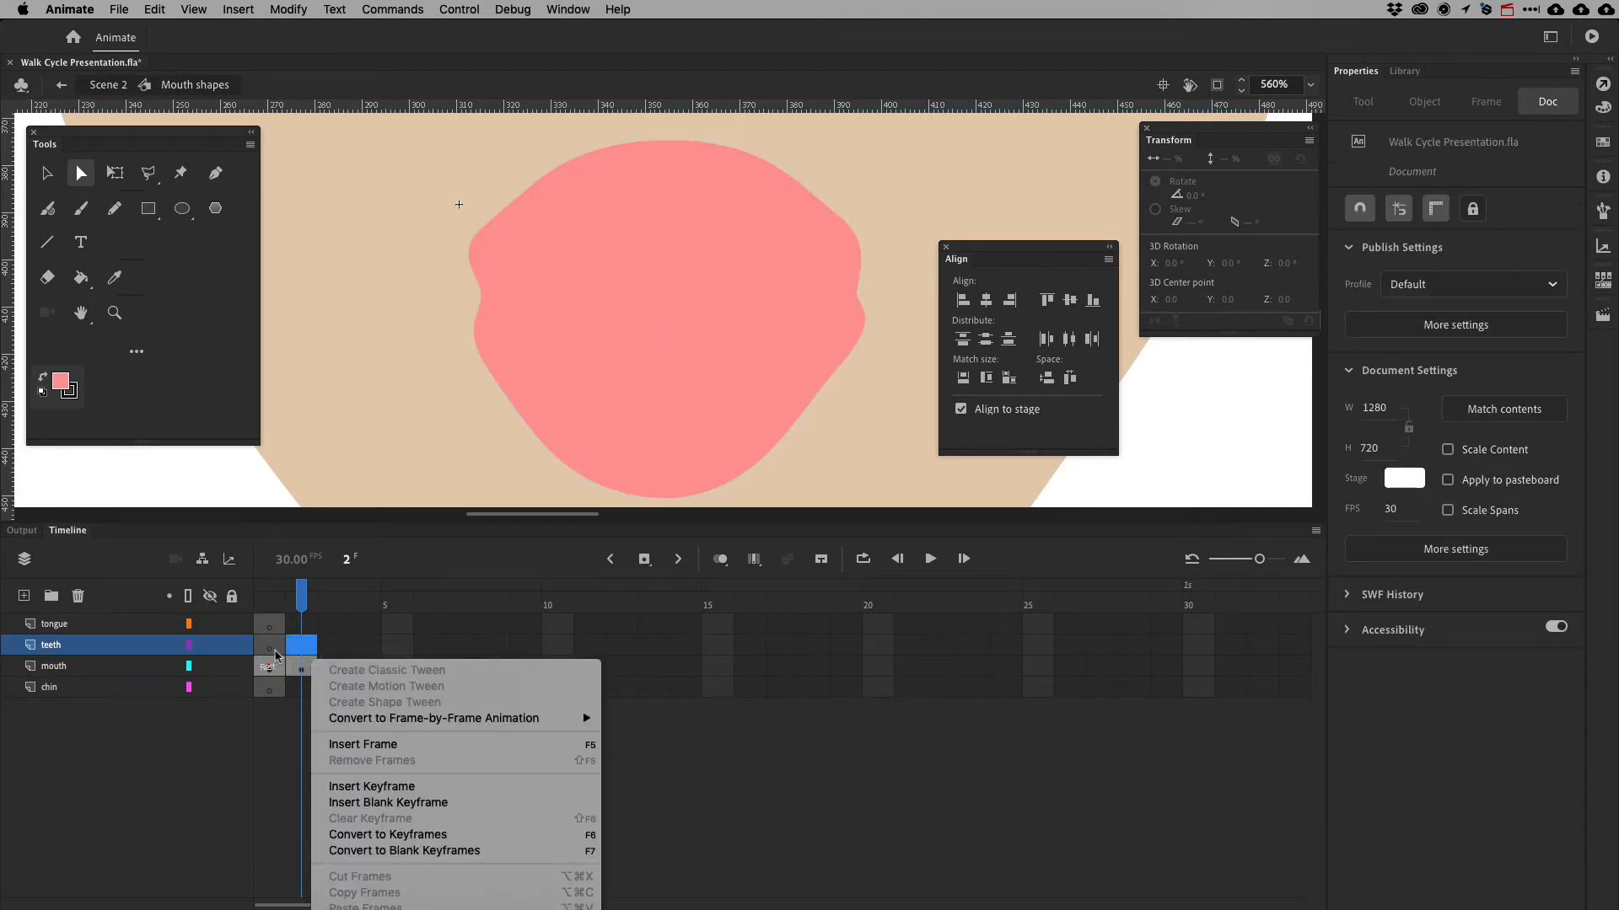
left_click(270, 650)
left_click(271, 649)
left_click(294, 648)
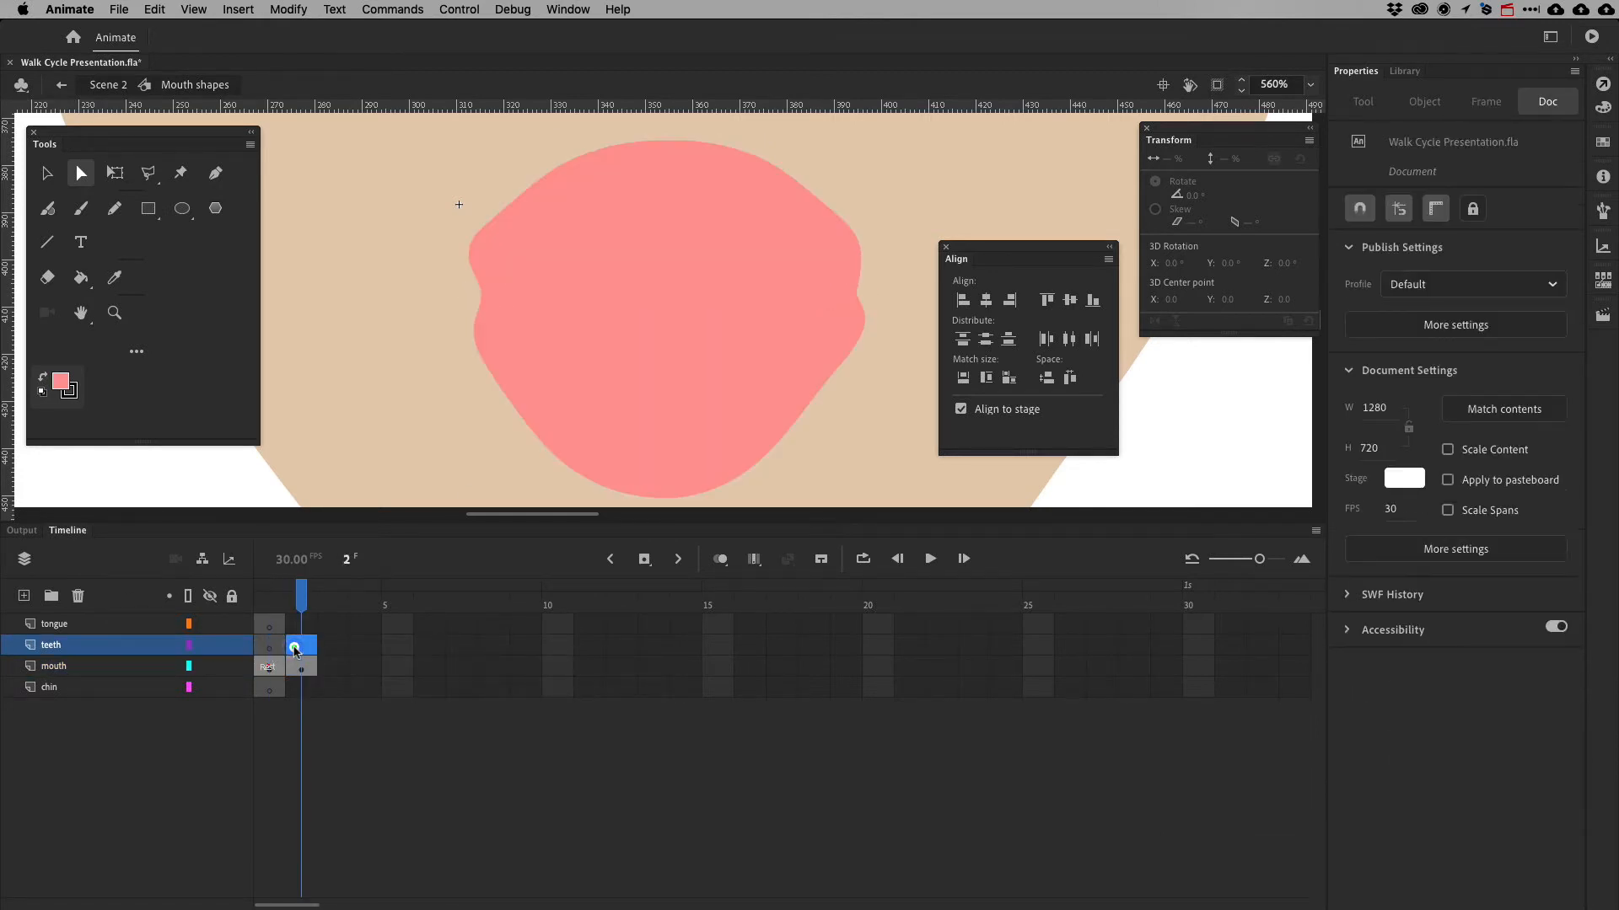
key("super+Tab")
key("super+Tab")
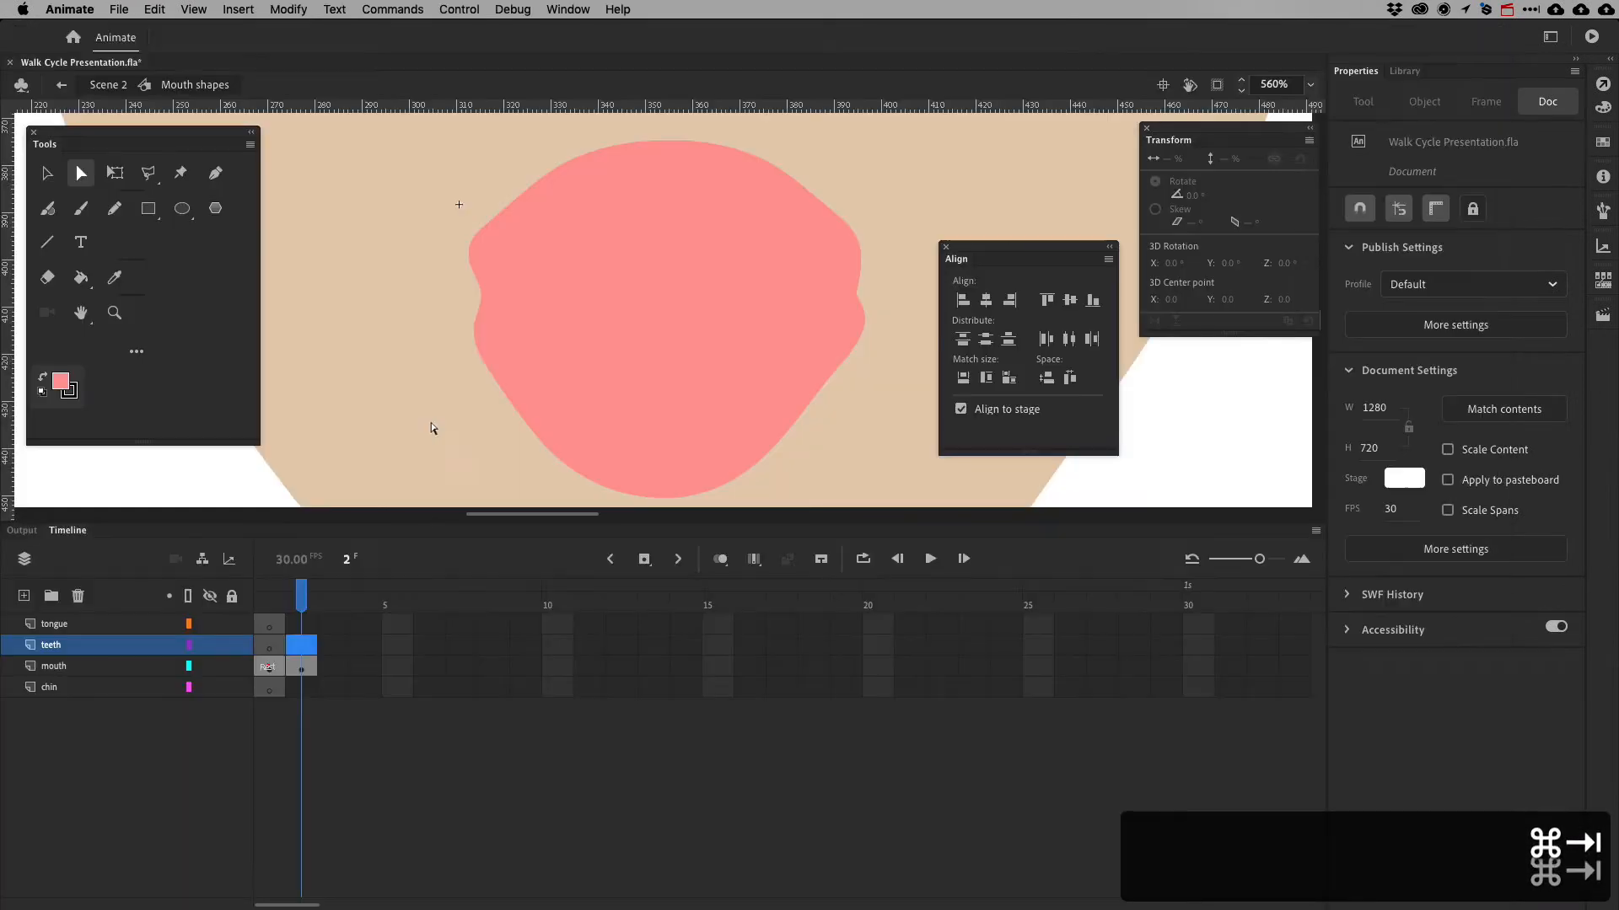
right_click(308, 649)
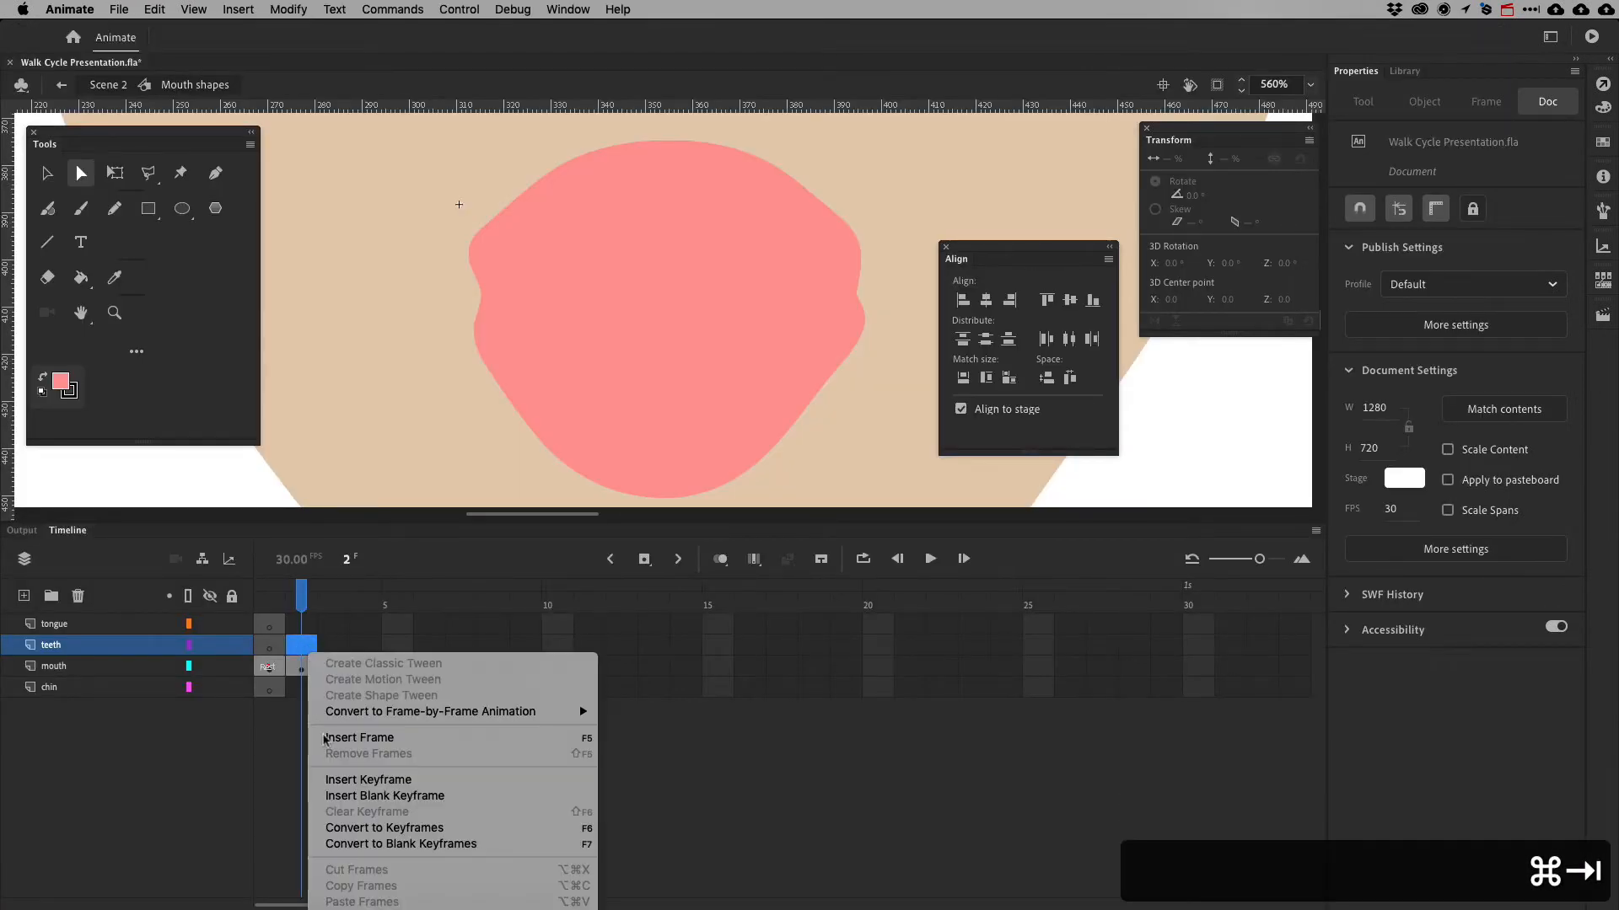
left_click(325, 739)
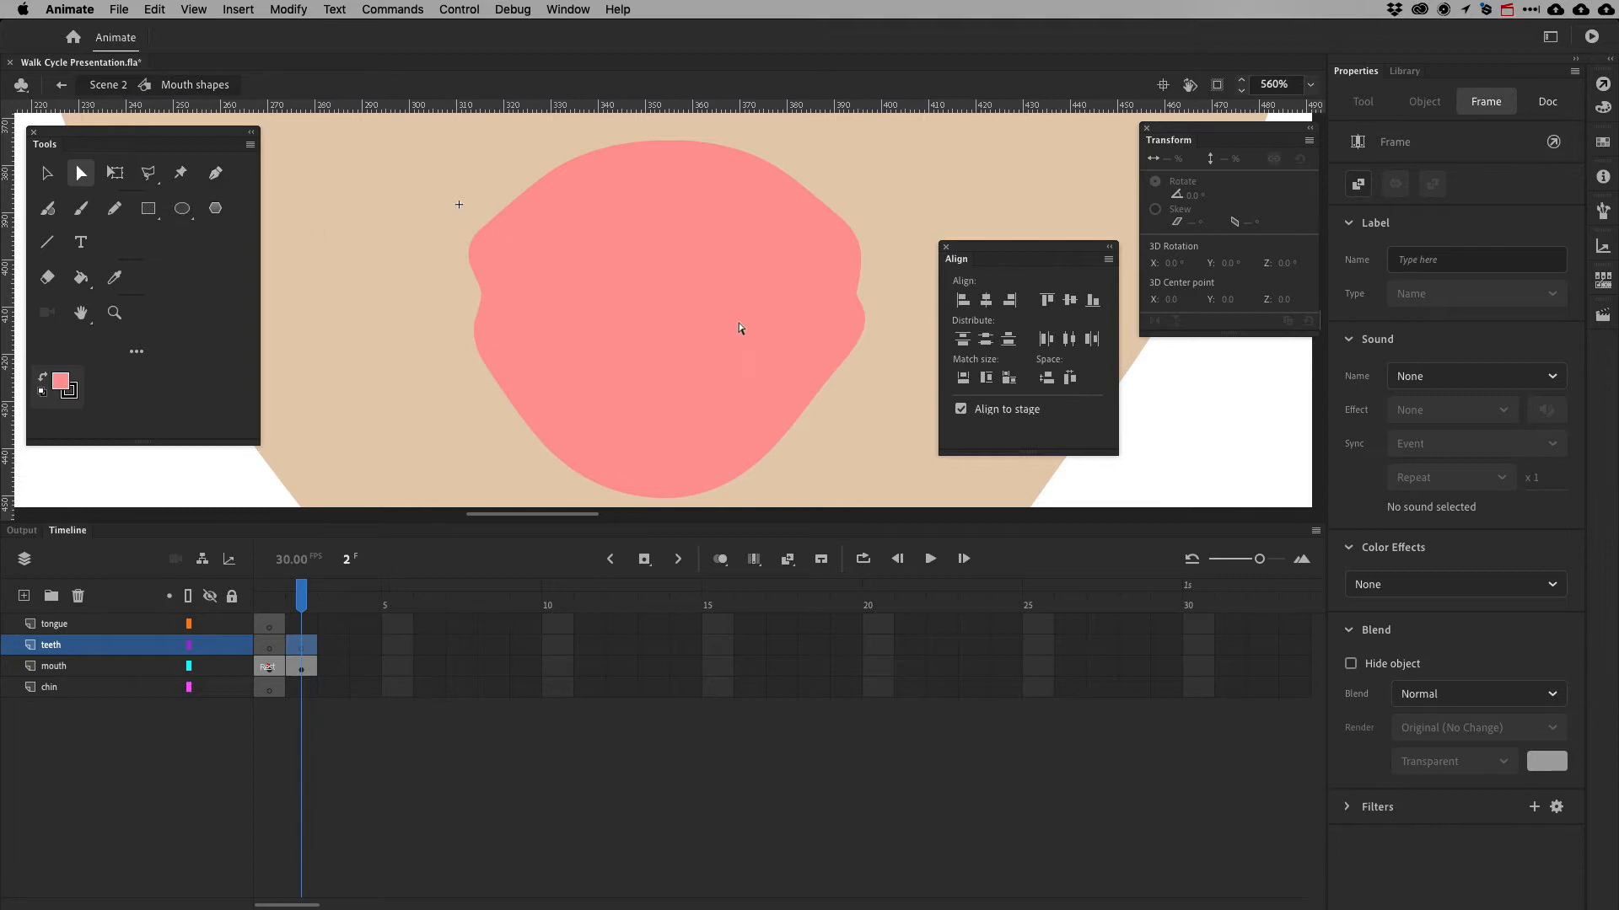
Lock the chin, mouth and tongue layers, leaving only the teeth layer editable
scroll(742, 325, "down", 2)
left_click(232, 687)
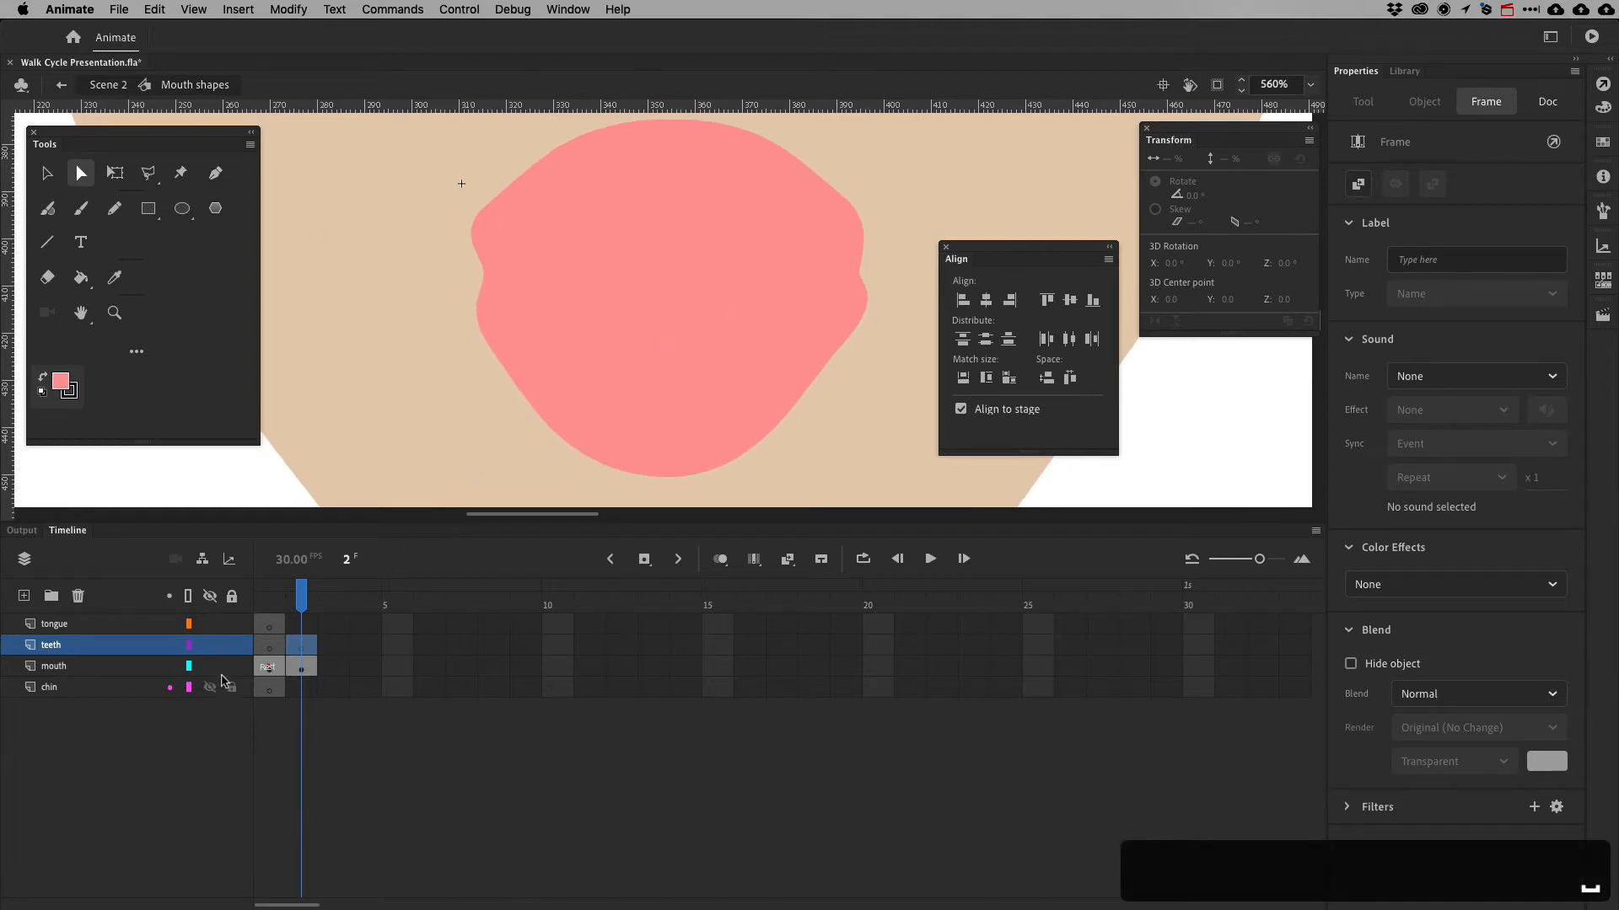
left_click(231, 666)
left_click(232, 624)
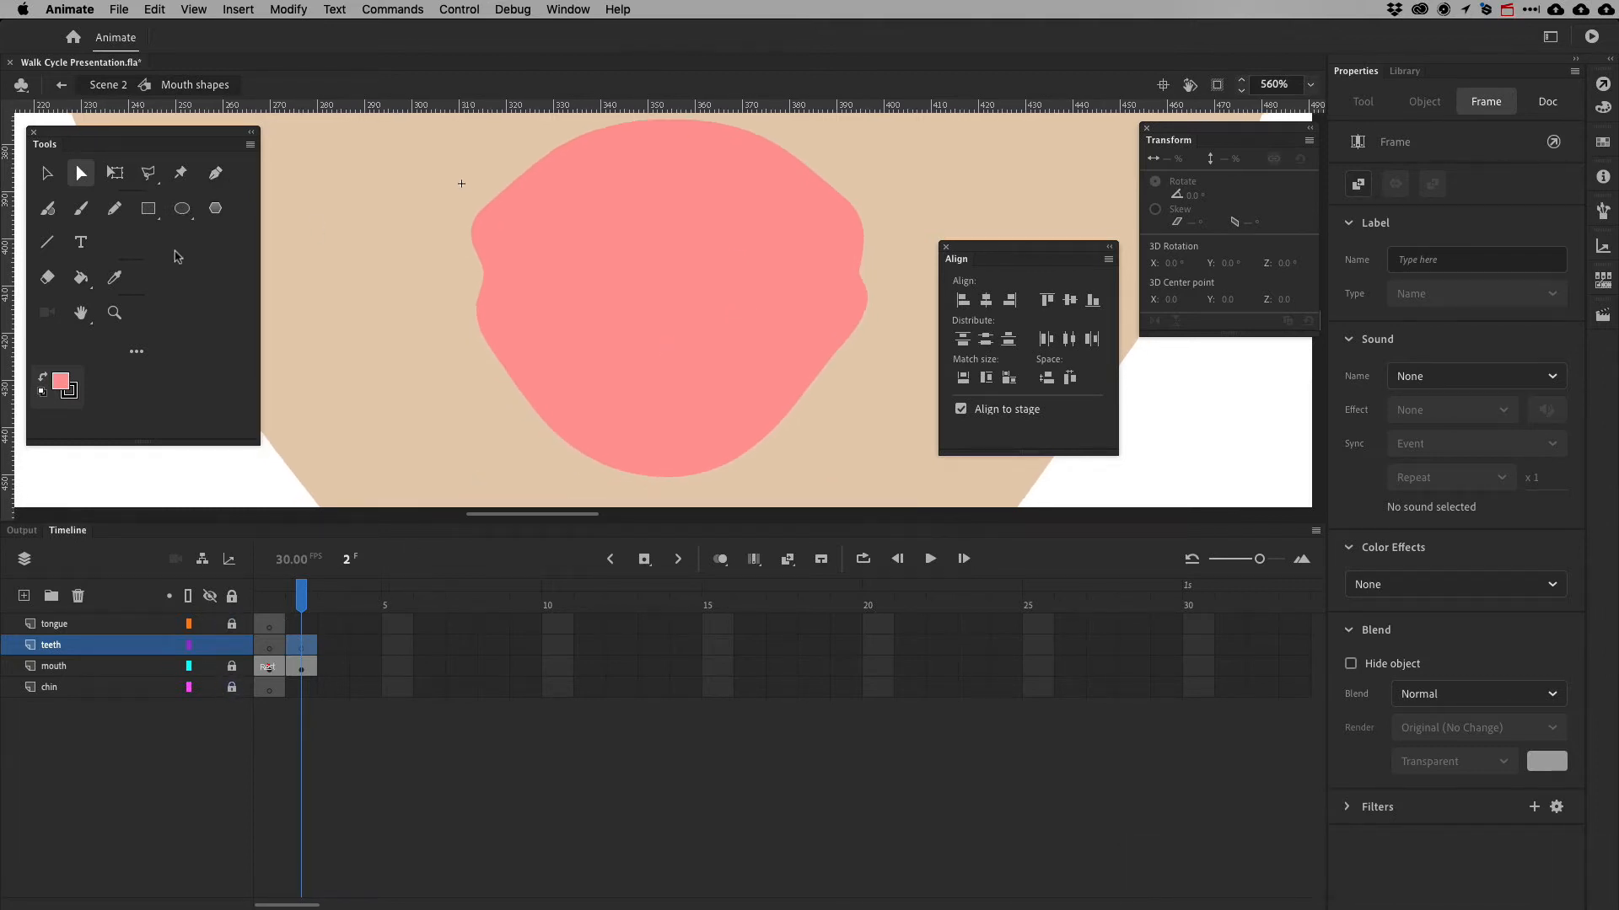
Draw a white oval with no stroke over the lower part of the mouth on the teeth layer
left_click(182, 208)
left_click(62, 382)
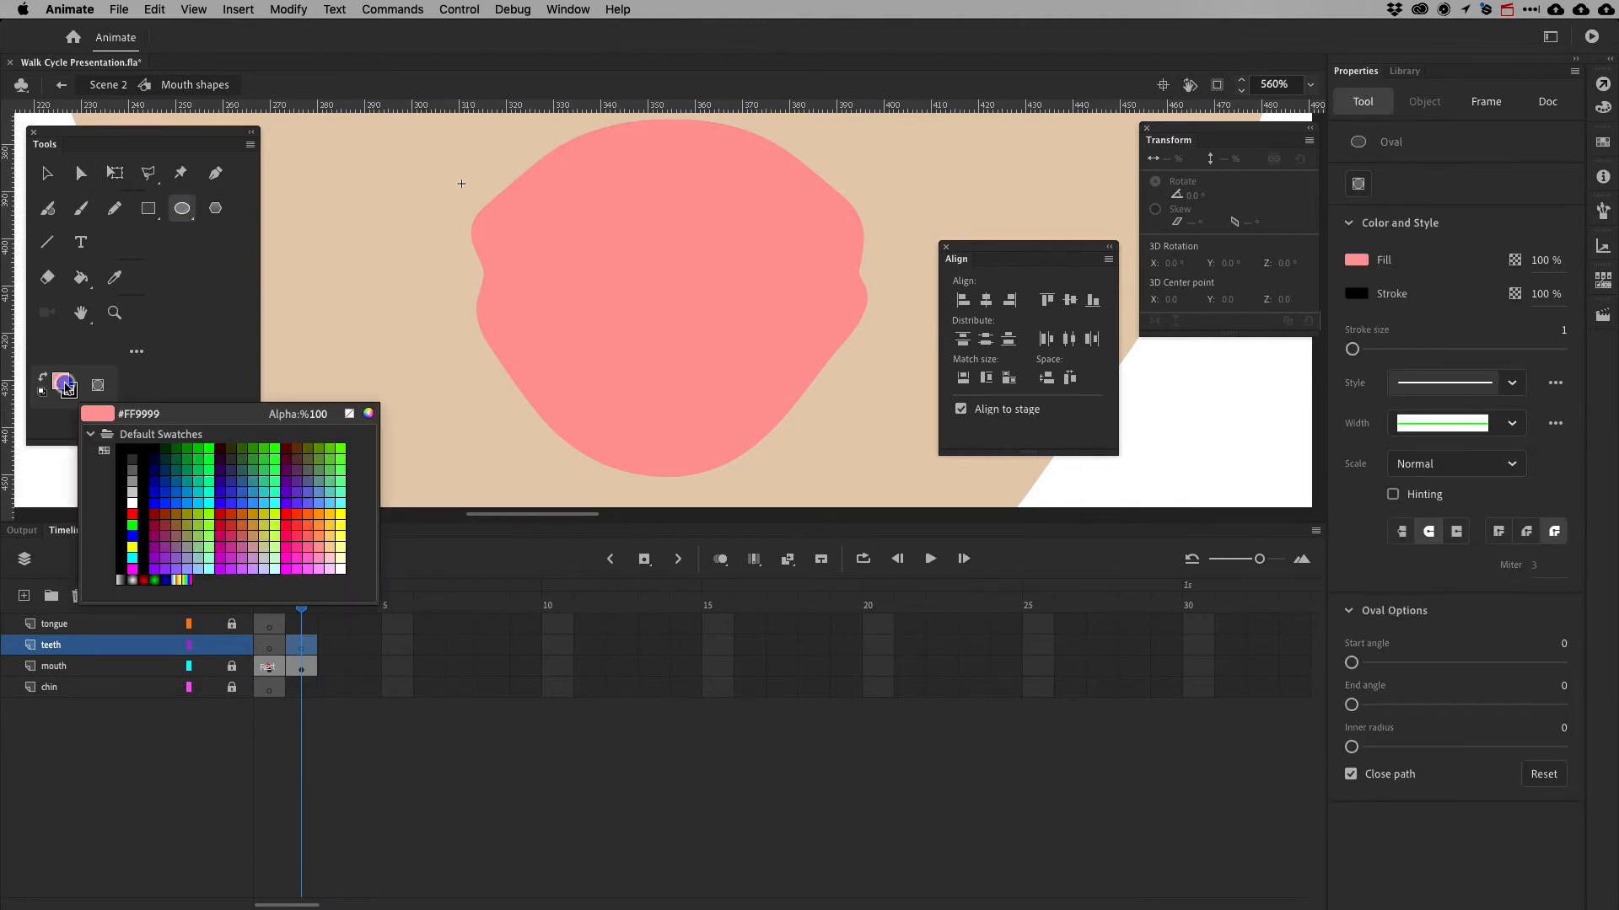
left_click(128, 507)
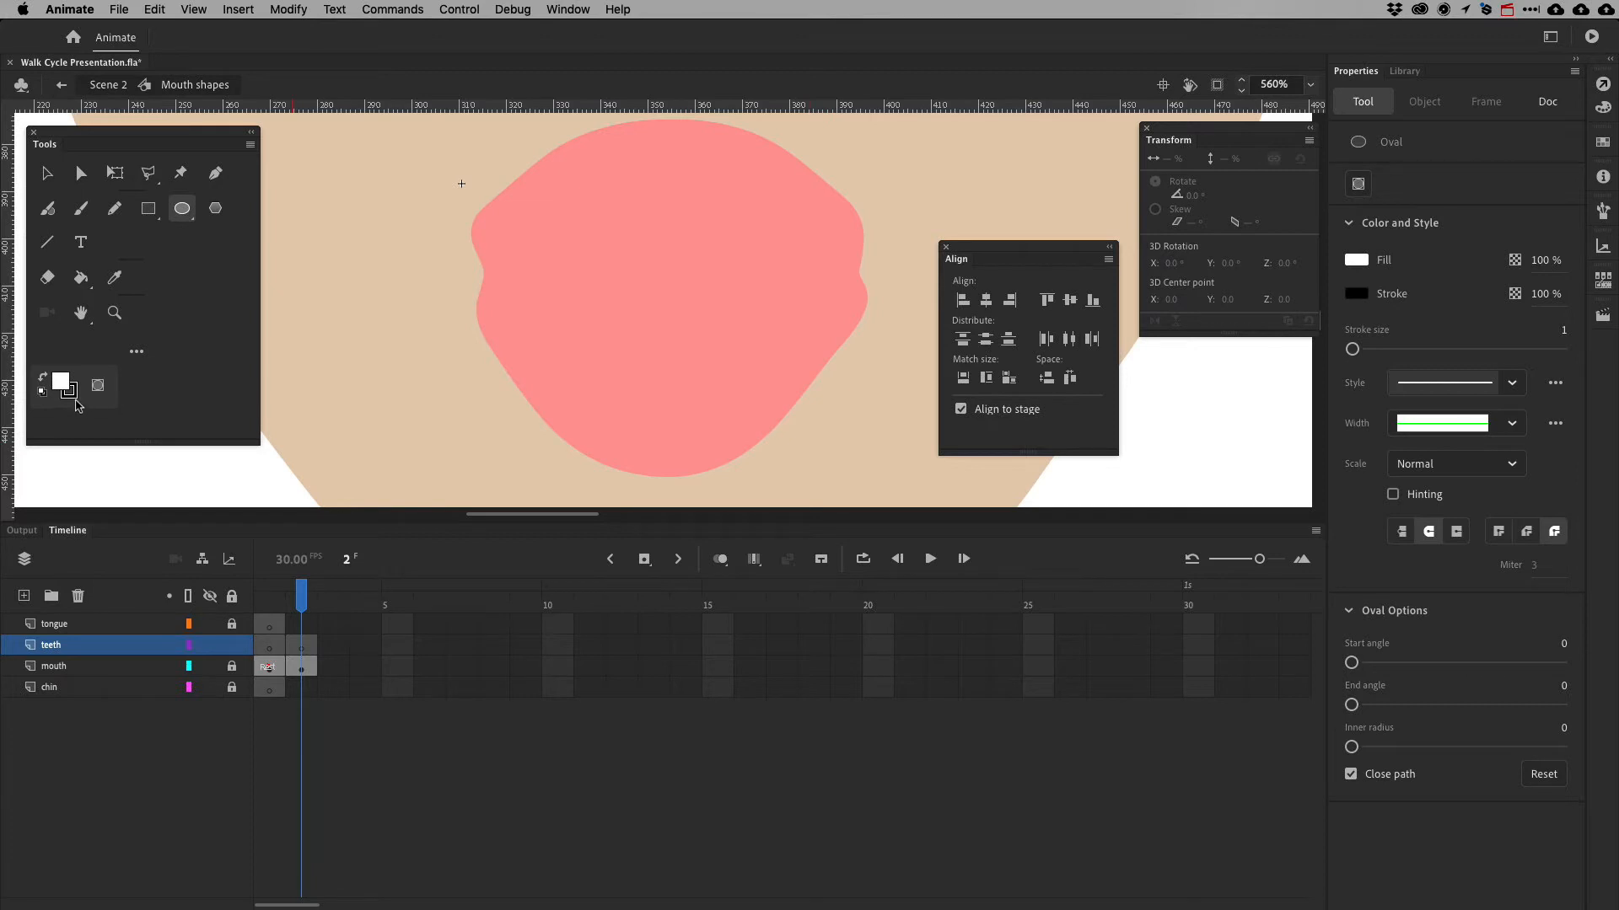
left_click(70, 390)
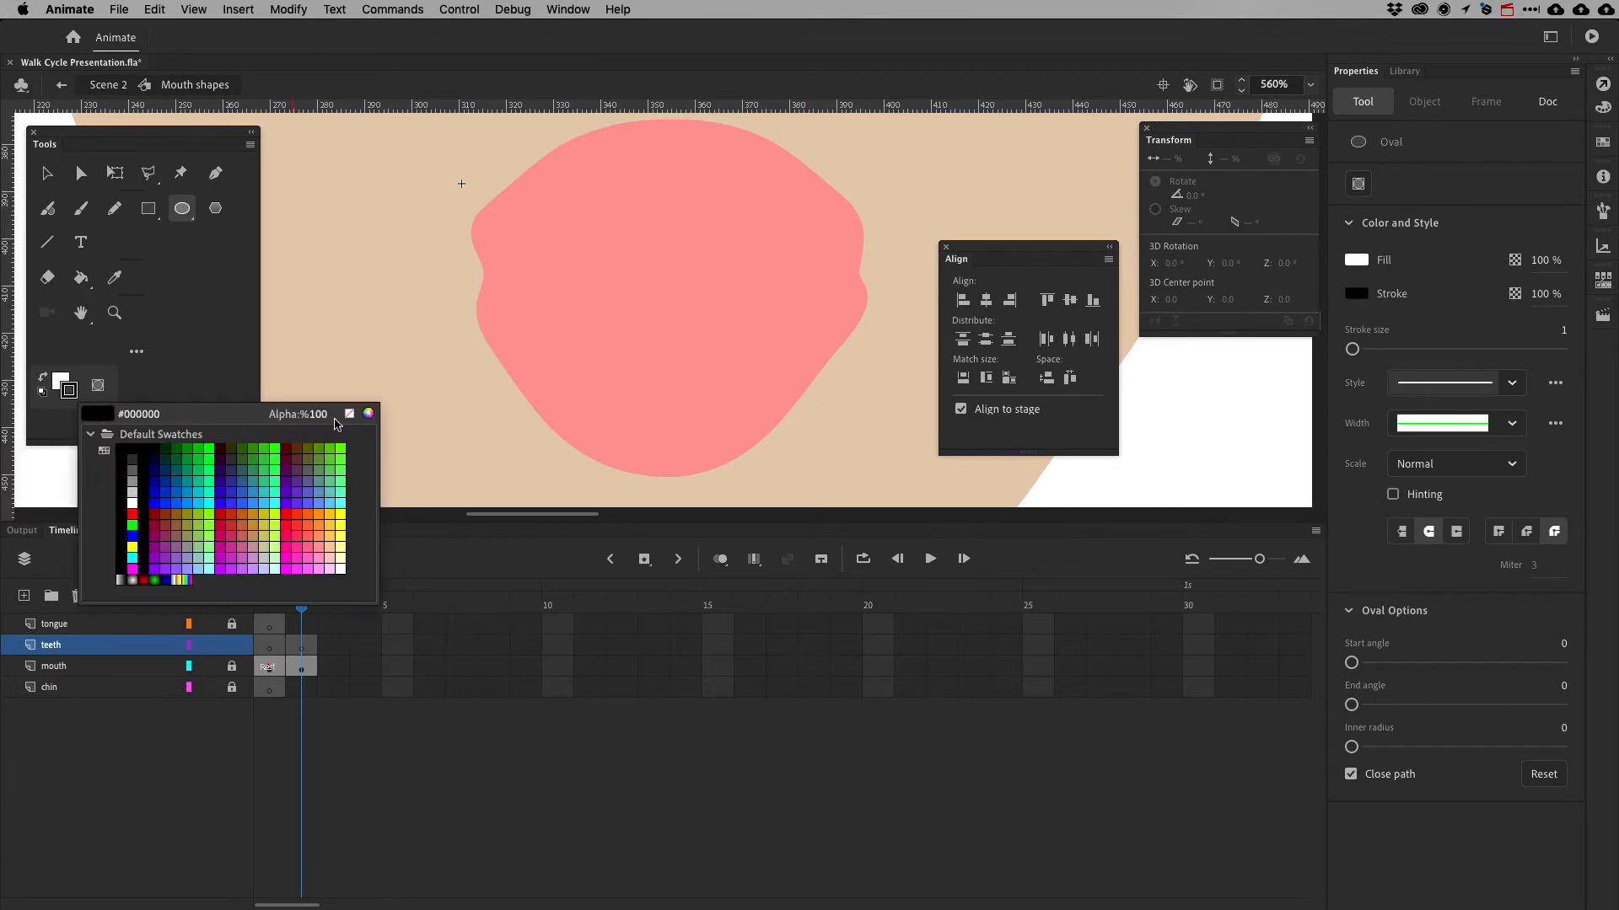
left_click(348, 414)
mouse_move(802, 478)
left_mouse_down()
mouse_move(441, 336)
mouse_move(528, 329)
left_mouse_up()
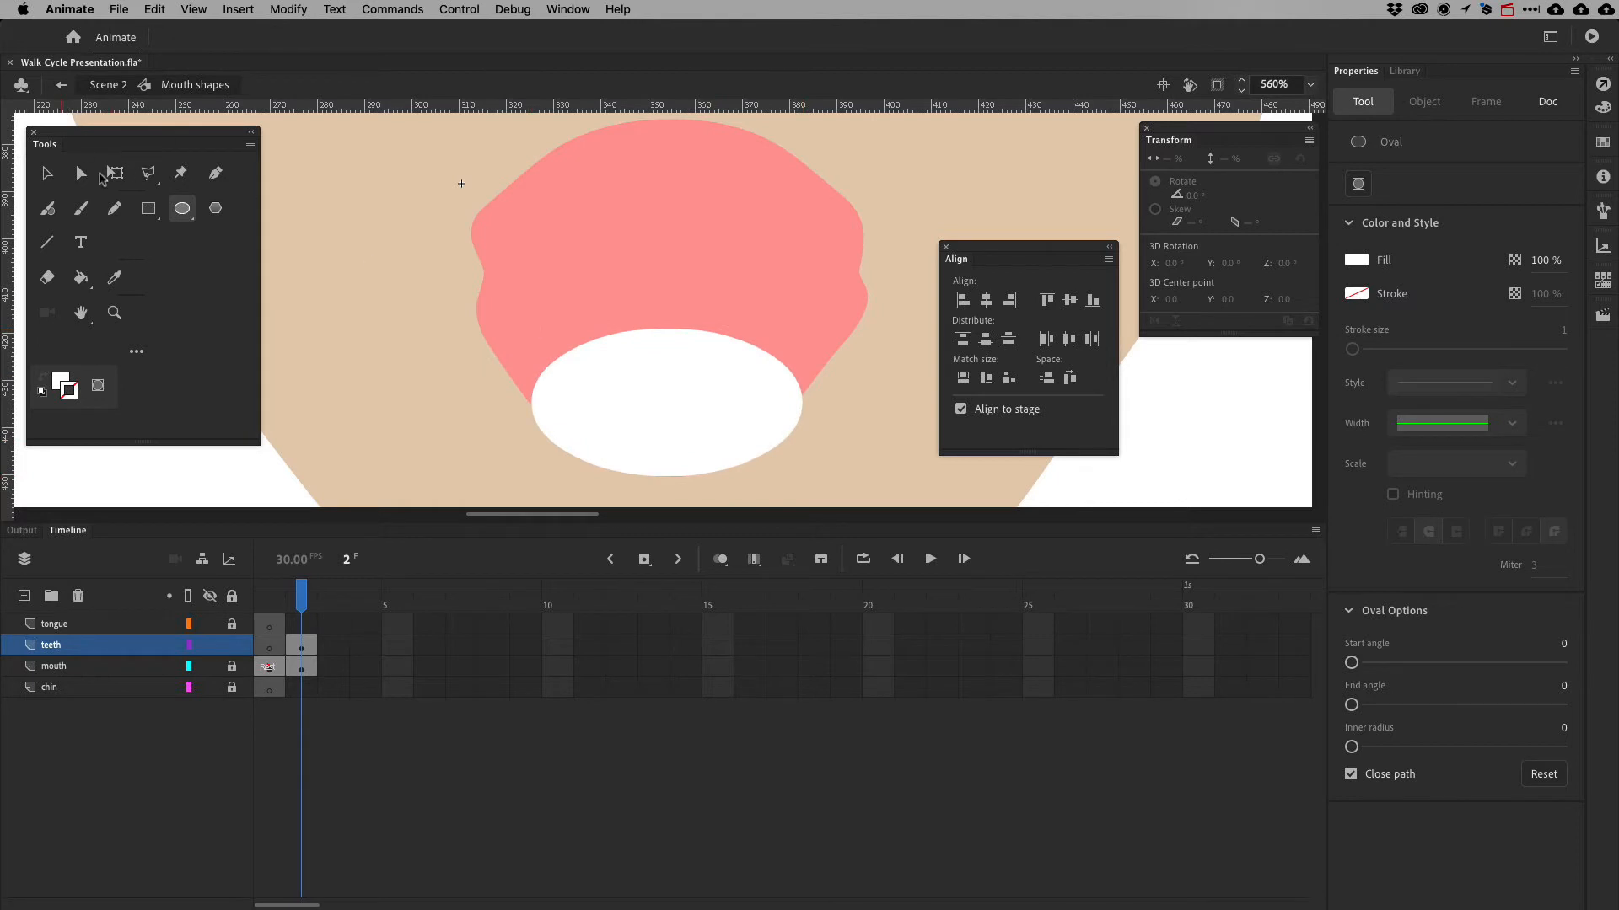
Delete the three lower anchor points of the white oval to flatten its bottom edge
left_click(78, 174)
left_click(671, 329)
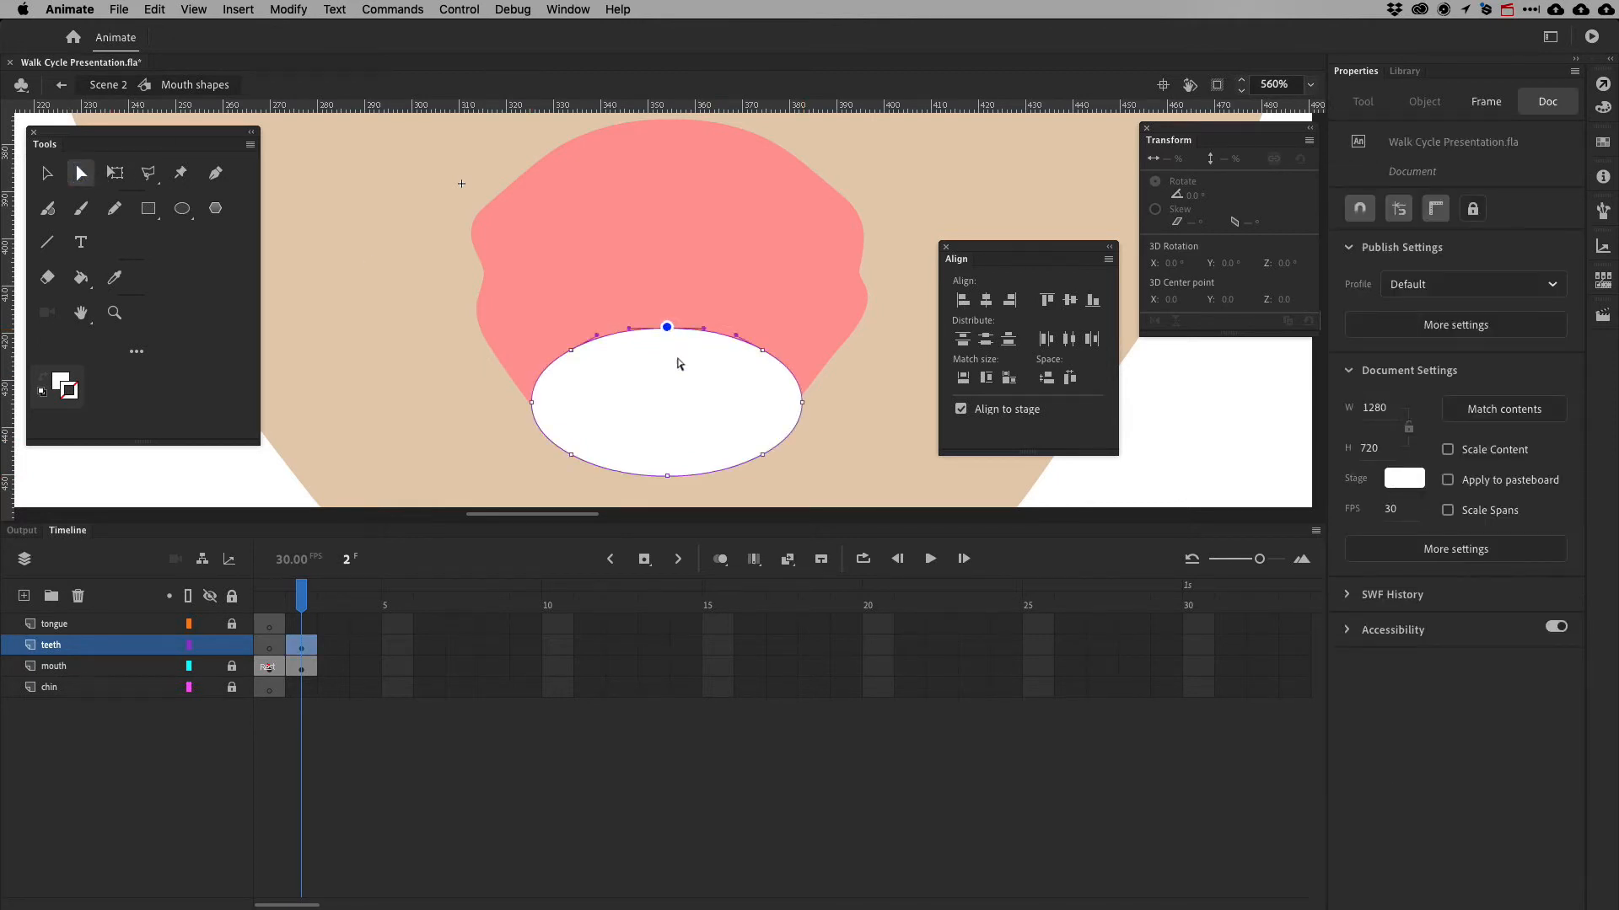
left_click(667, 476)
key("BackSpace")
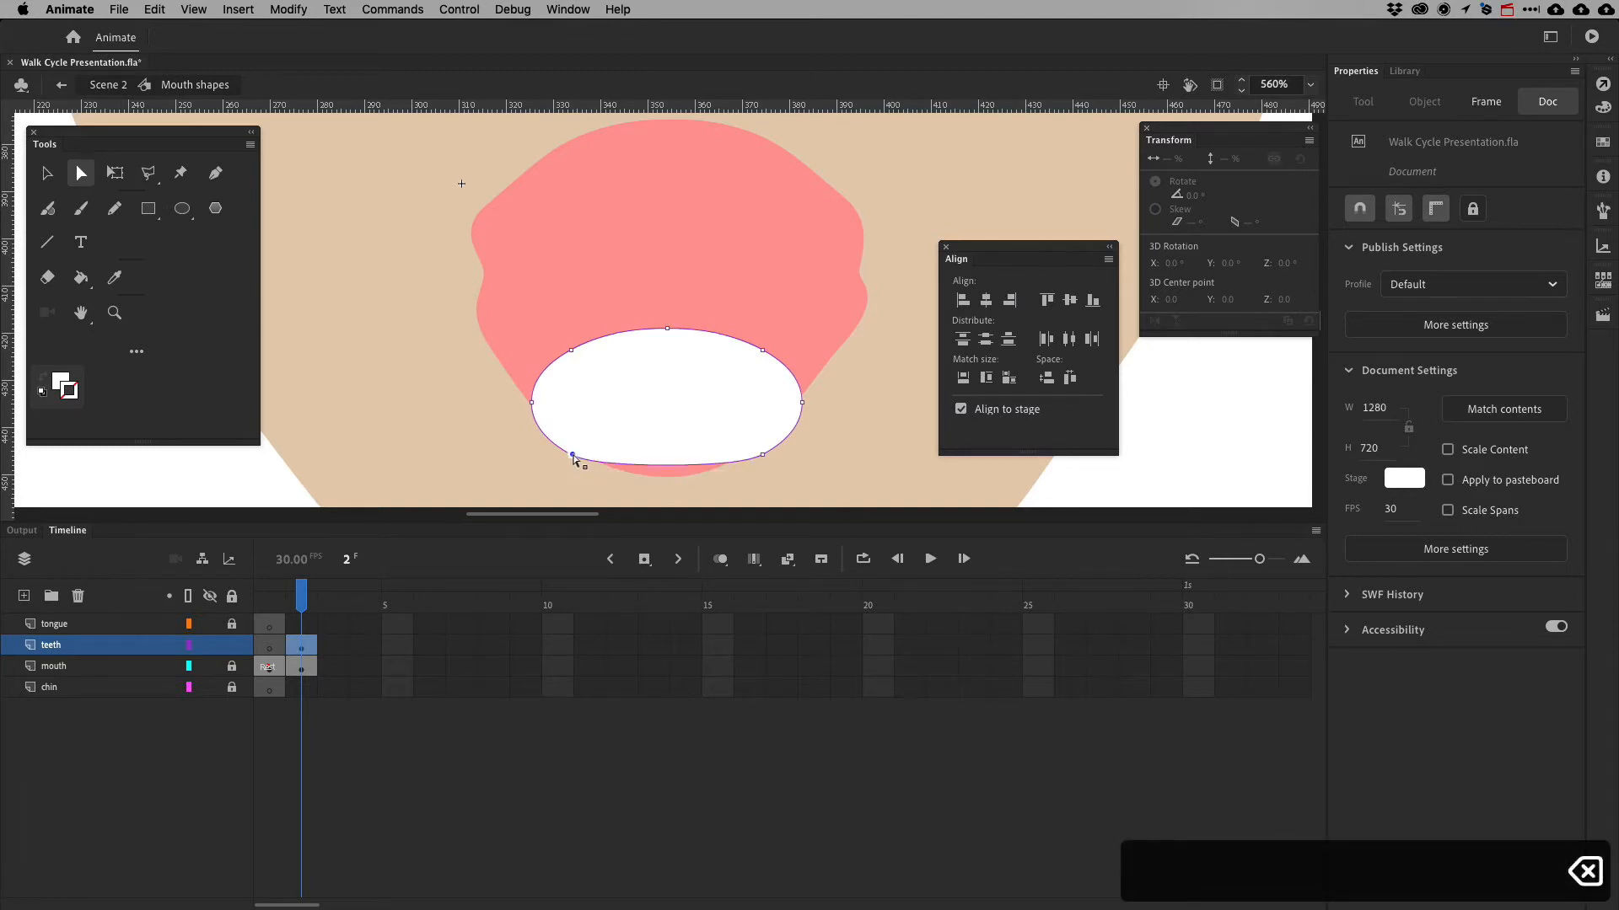
key("BackSpace")
key("BackSpace")
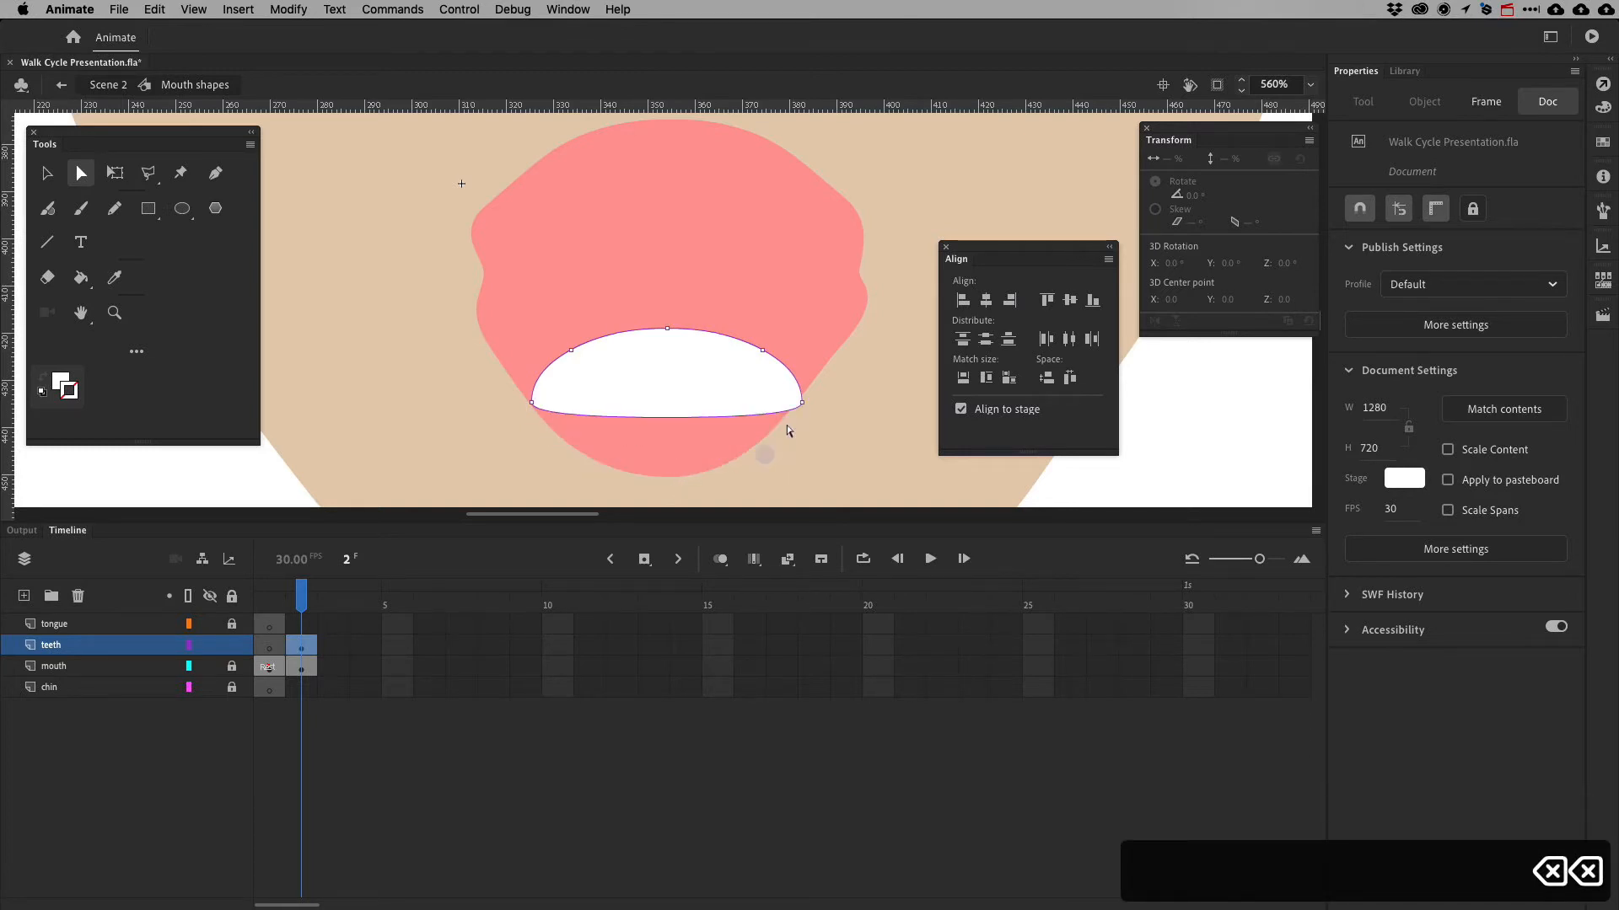
Lower the three upper anchor points of the teeth shape together to make it shallower
left_click(800, 402)
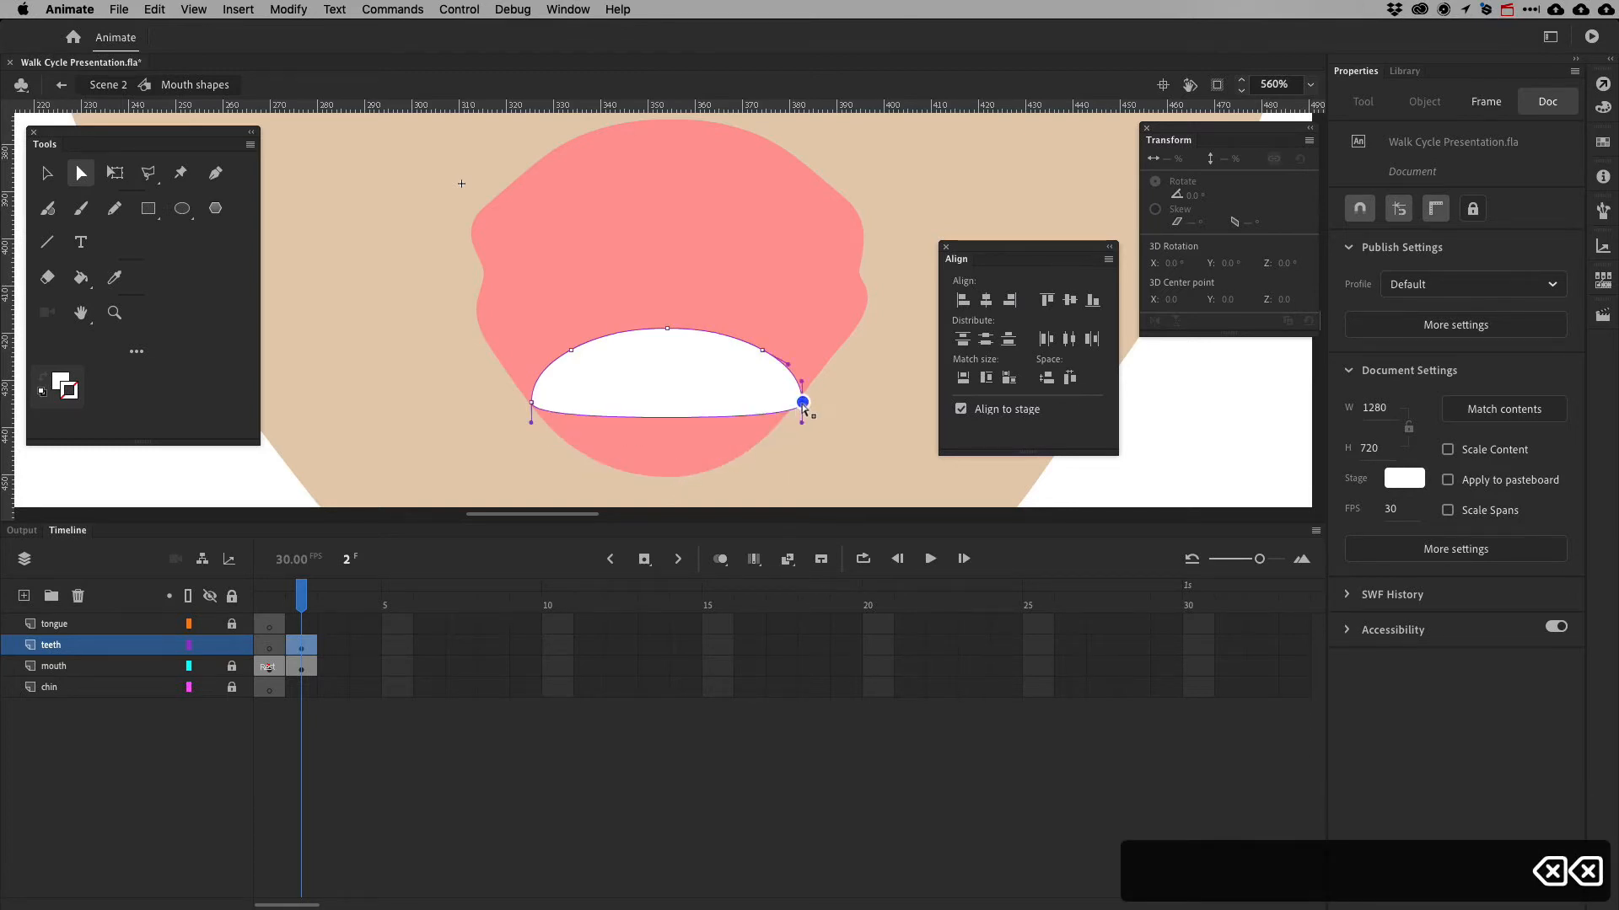
left_click(573, 351)
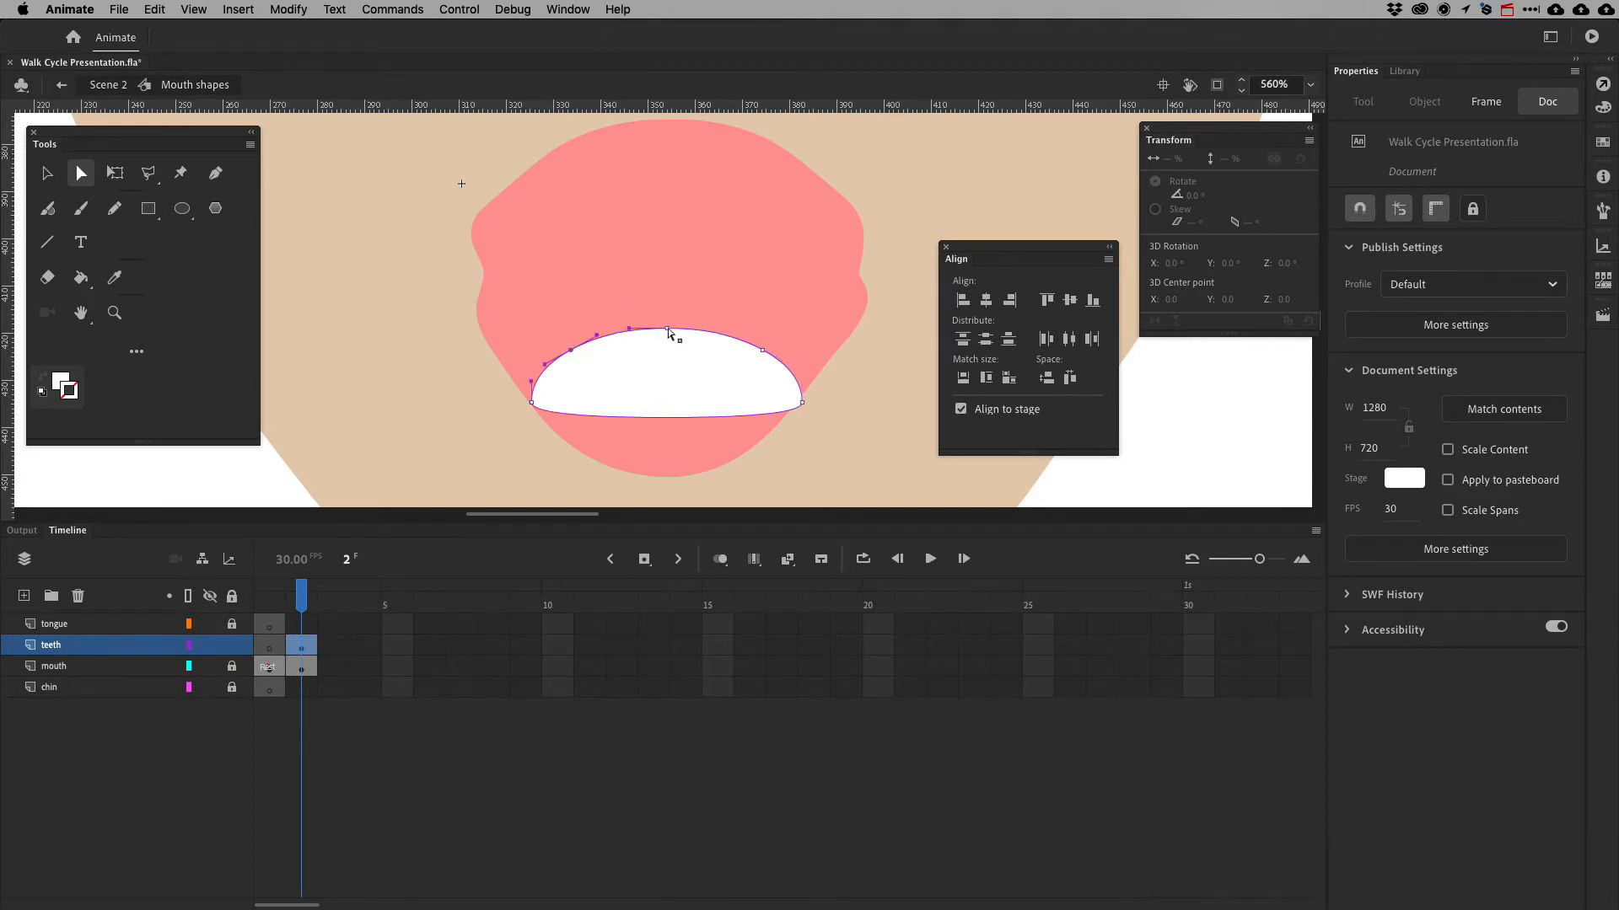
left_click(668, 330, "shift")
left_click(763, 349, "shift")
key("shift+Down")
key("shift+Down")
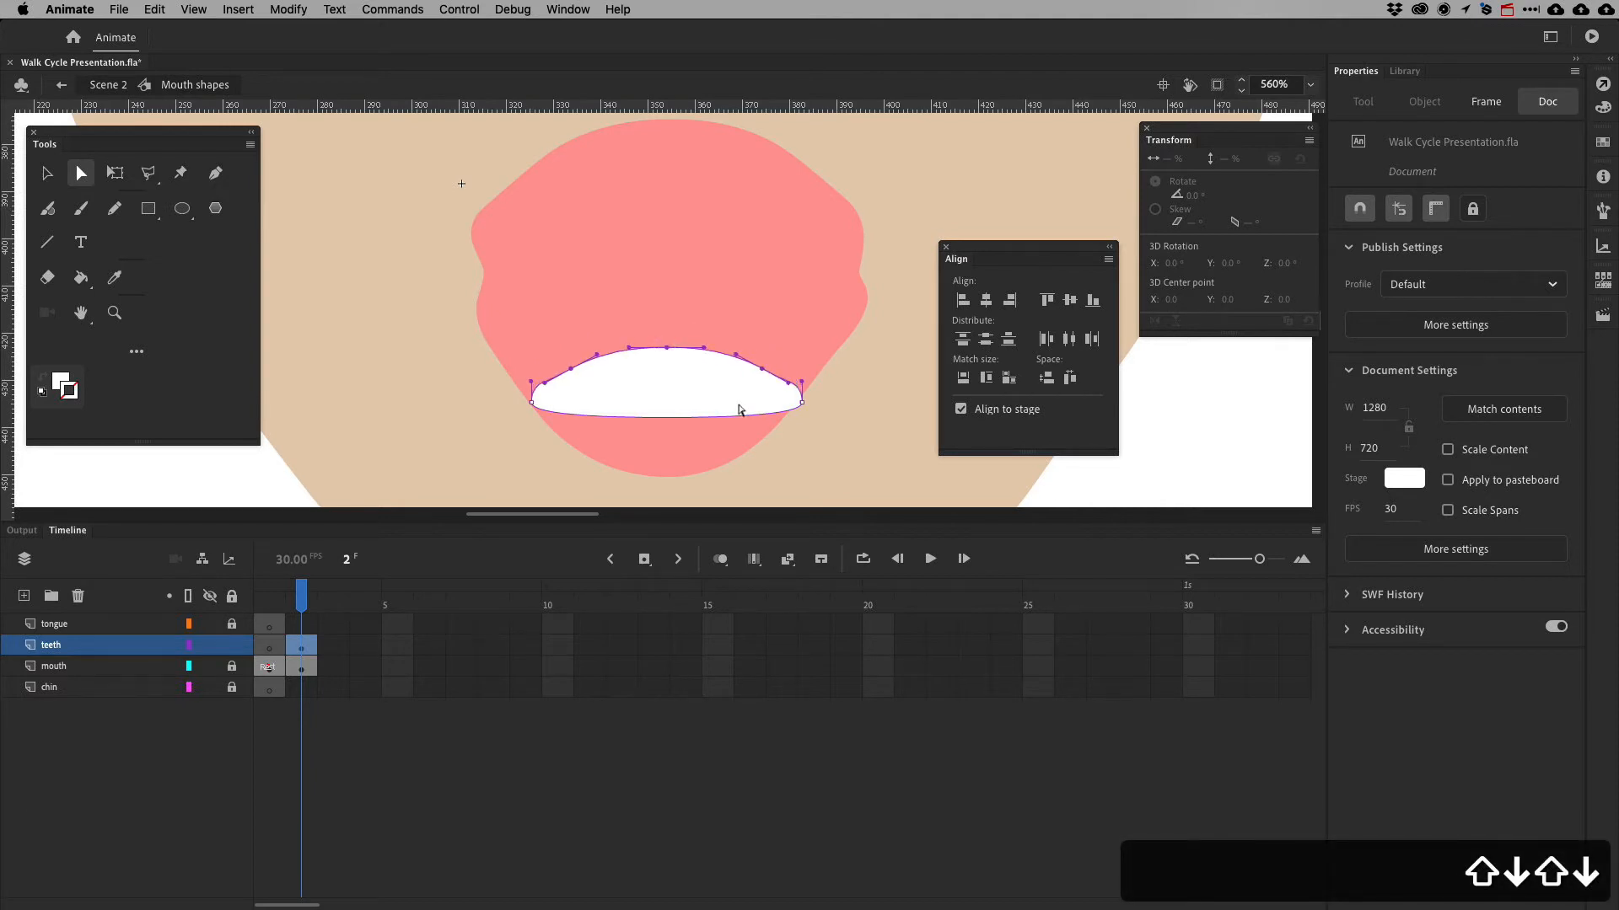
Lower the top-centre anchor point of the teeth shape to form a slight dip in its upper edge
left_click(801, 403)
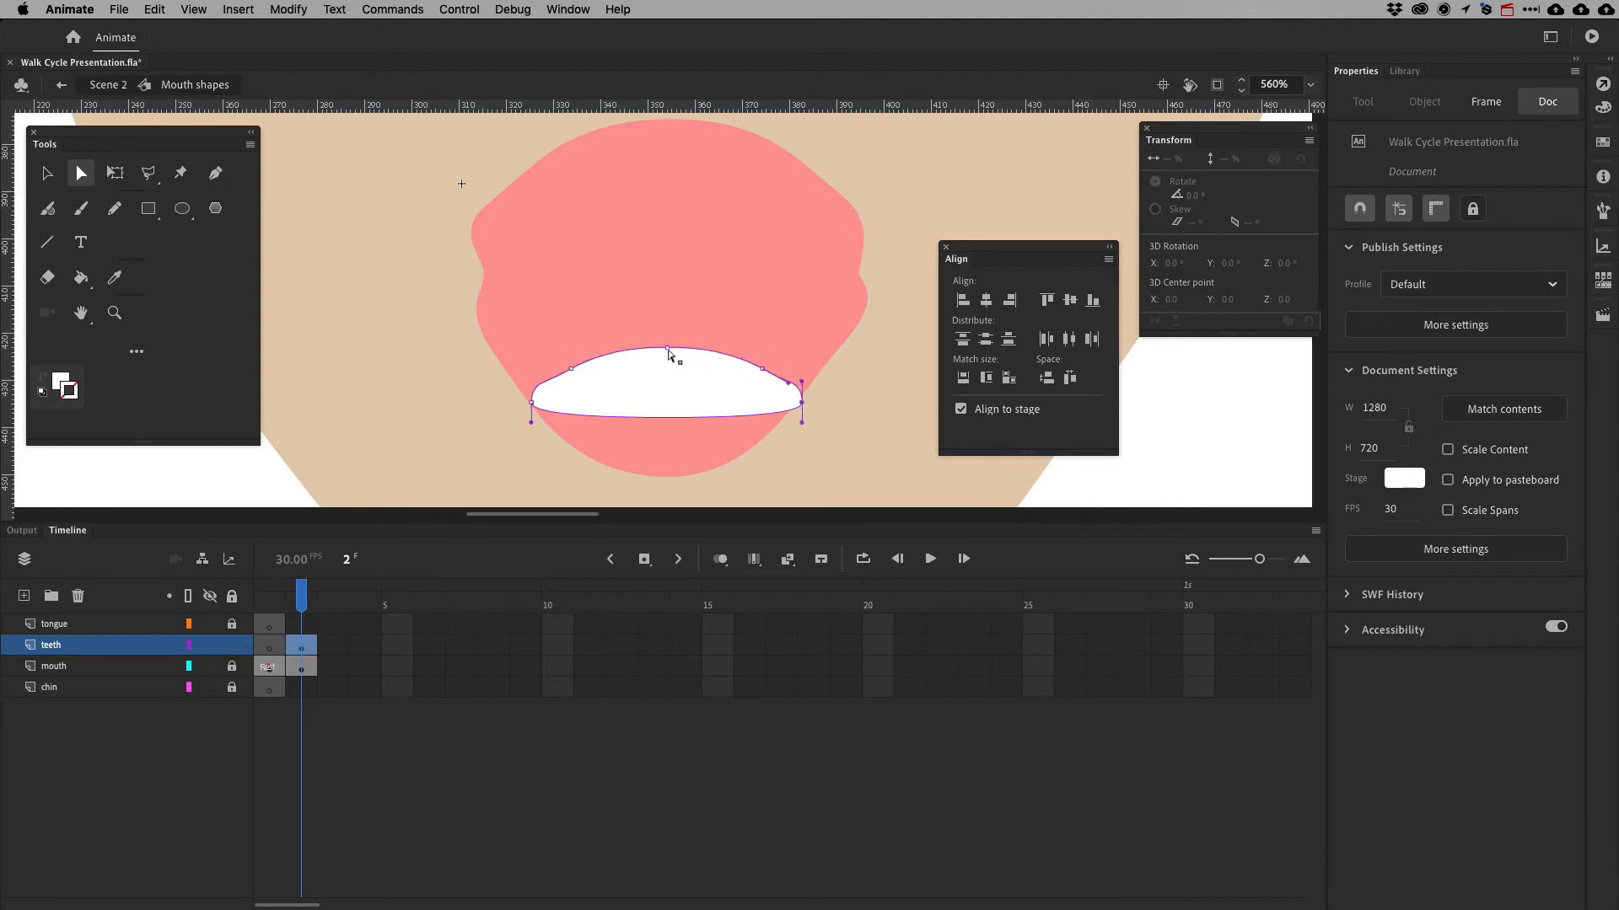
left_click(668, 350)
key("shift+Down")
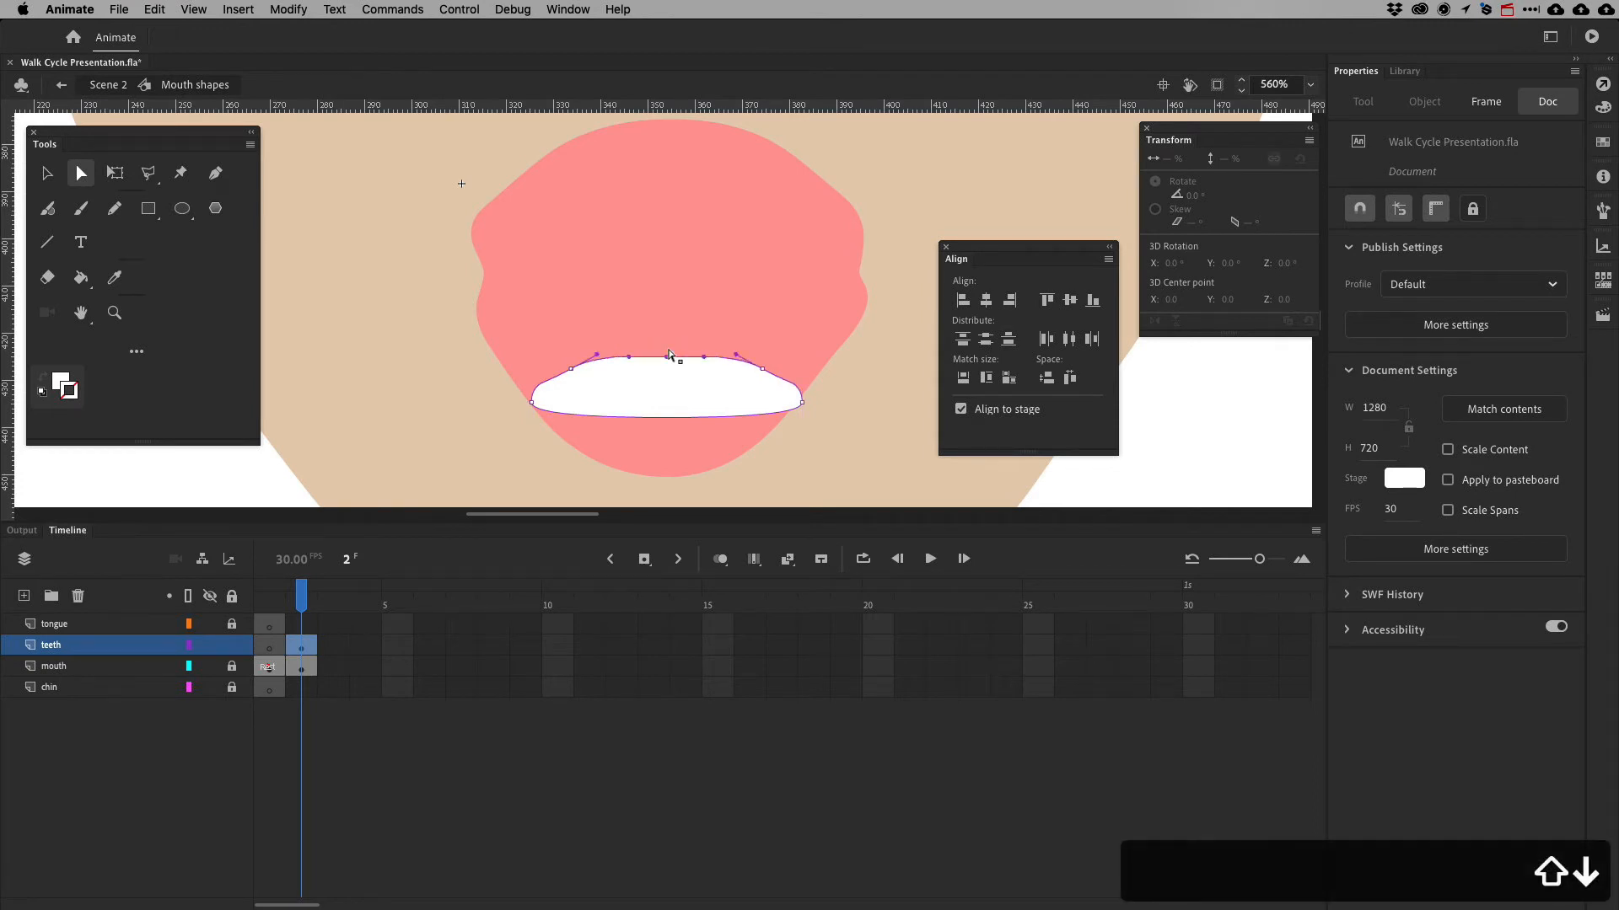
key("shift+Down")
key("shift+Down")
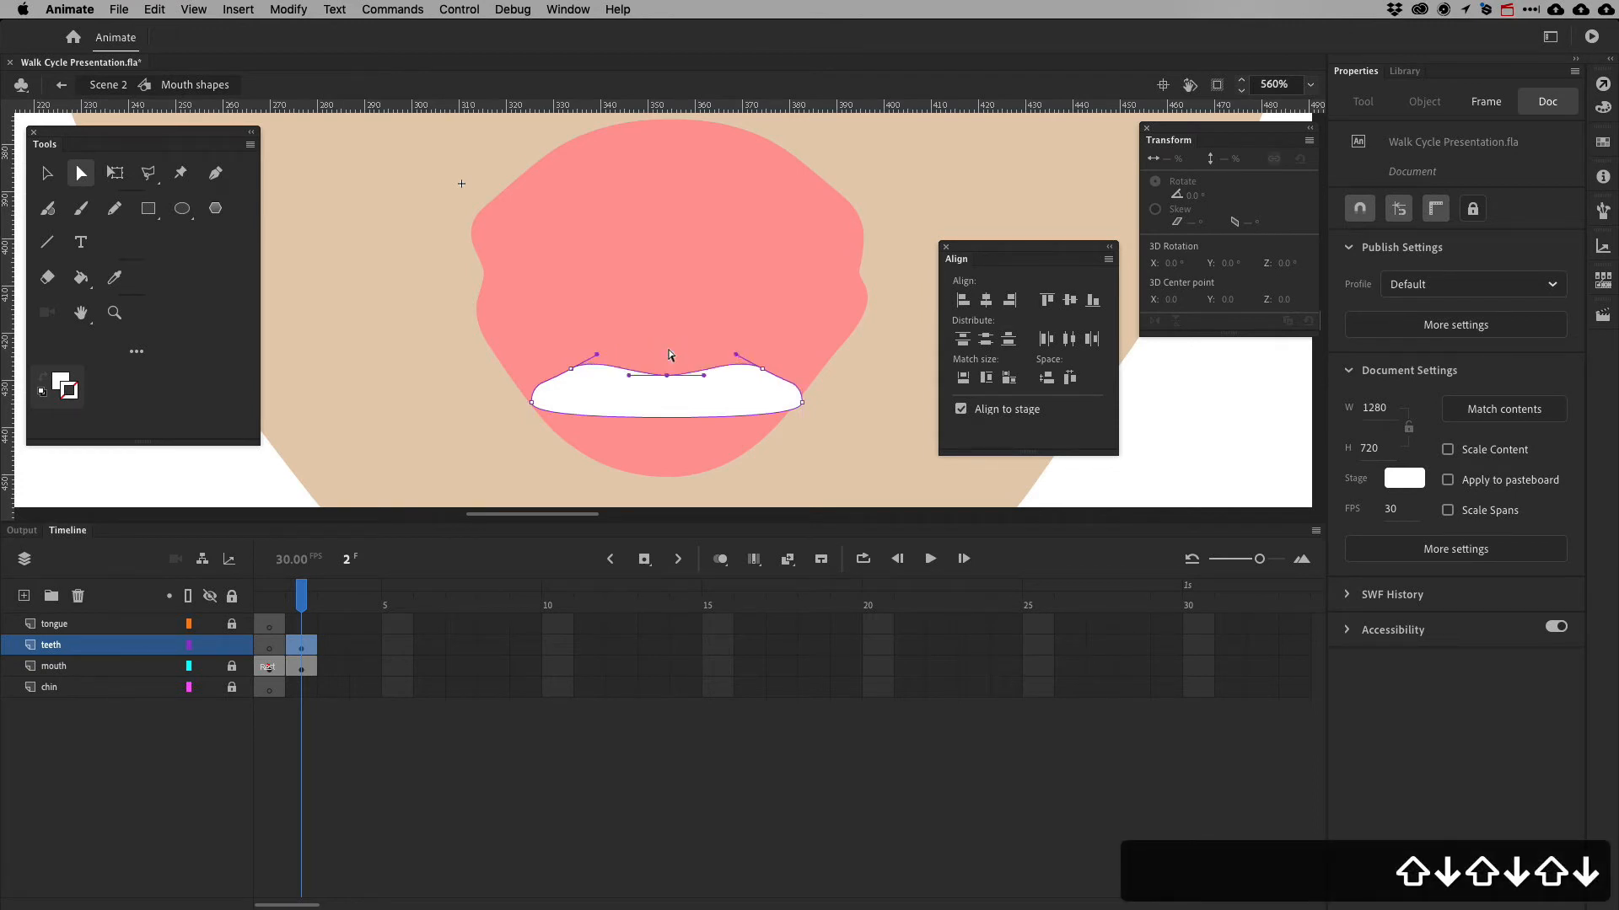
Move the upper-left and upper-right anchor points of the teeth shape outward and level their handles to square its top corners
left_click(571, 370)
left_click_drag(597, 355, 557, 369)
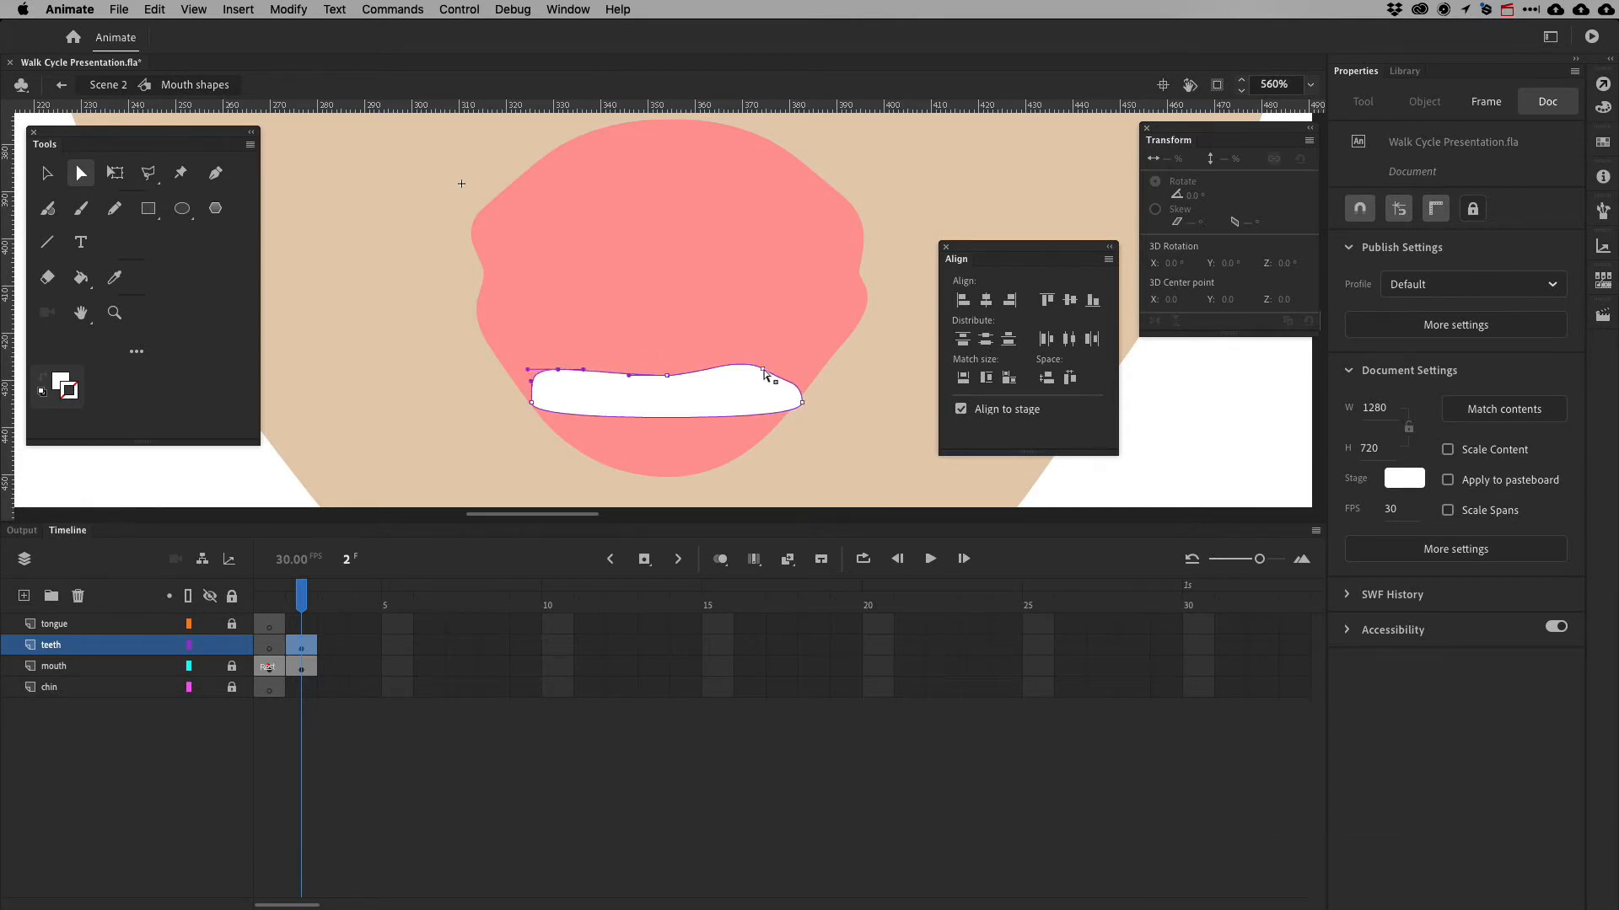
mouse_move(763, 371)
left_mouse_down()
mouse_move(787, 380)
mouse_move(755, 376)
mouse_move(775, 370)
left_mouse_up()
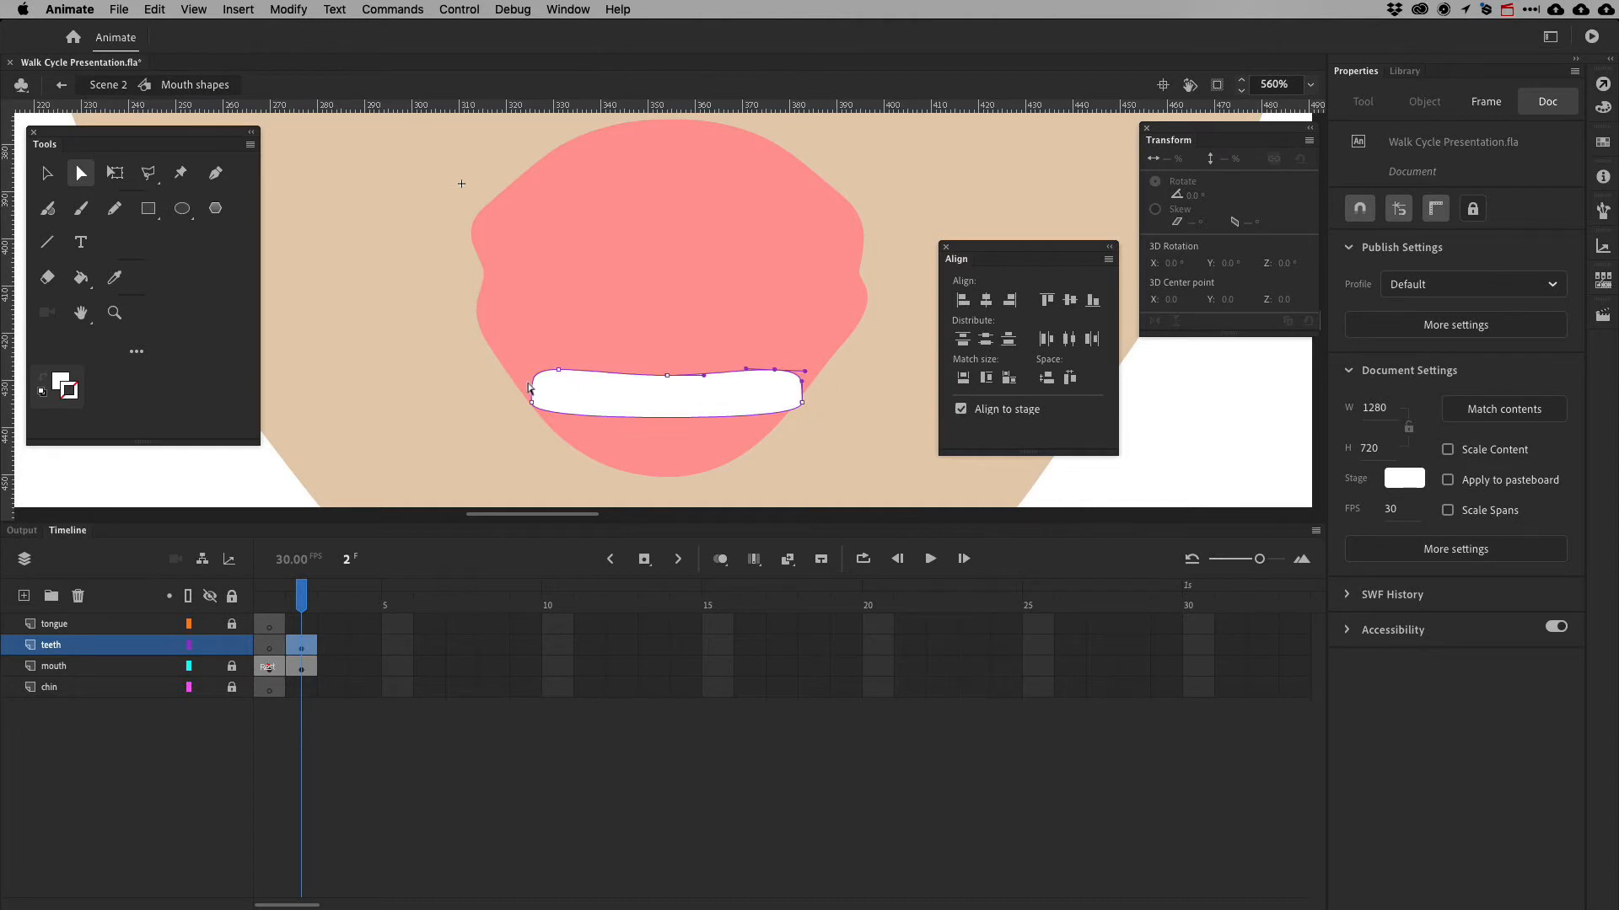
Shift the left and right end anchor points of the teeth shape outward, widening it to about 73 px
left_click_drag(482, 417, 480, 417)
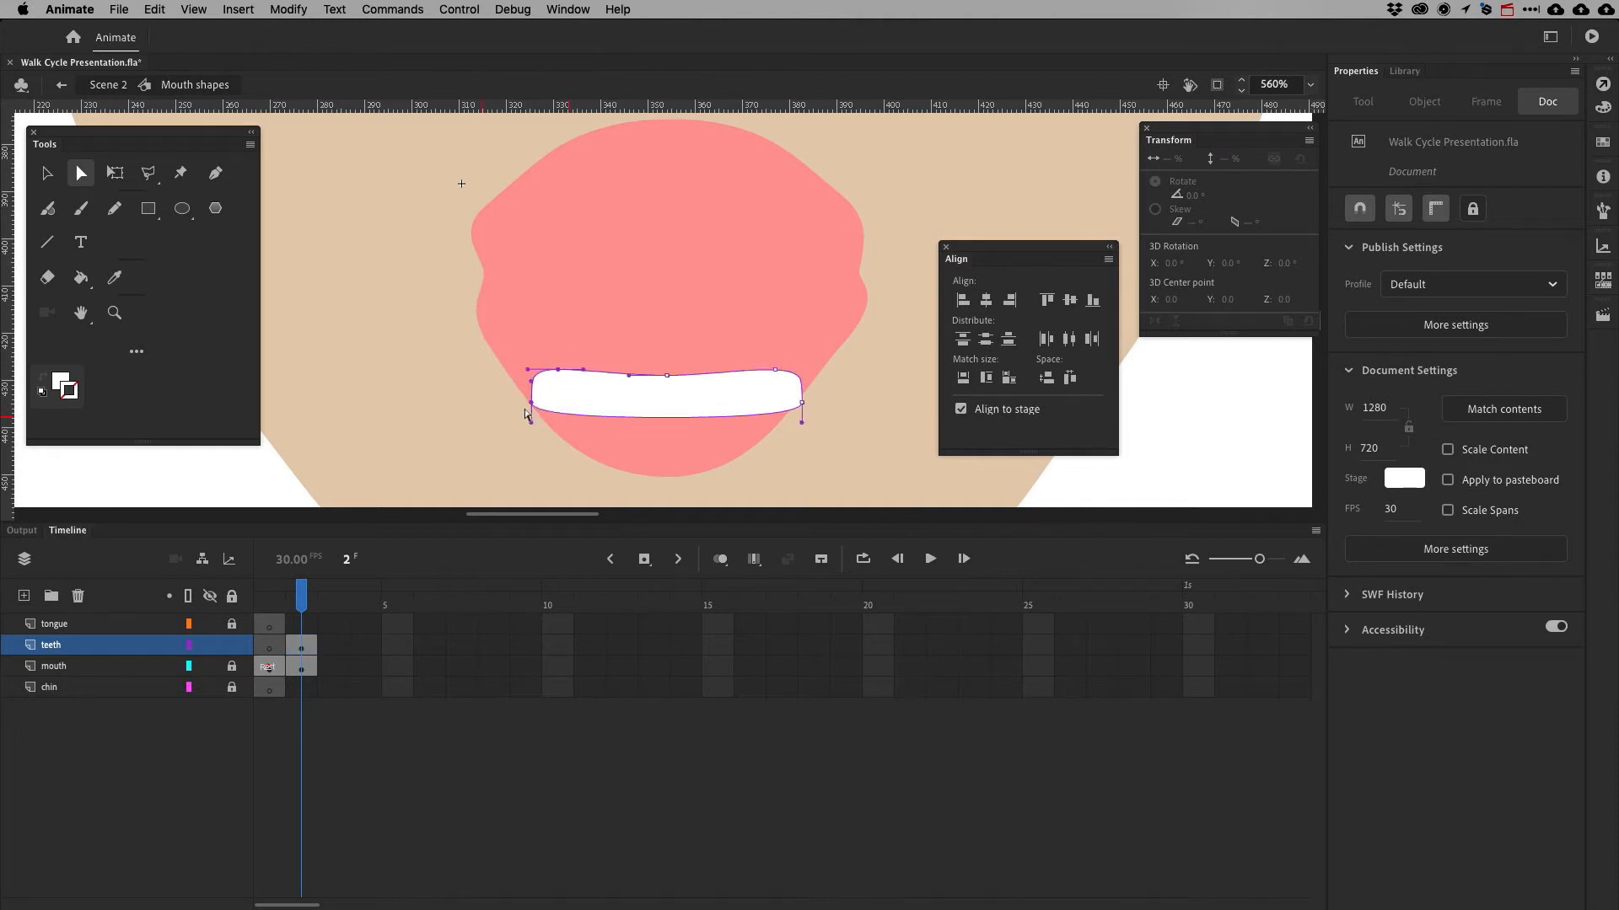
key("shift+Left")
key("shift+Left")
key("shift+Left")
key("shift+Left")
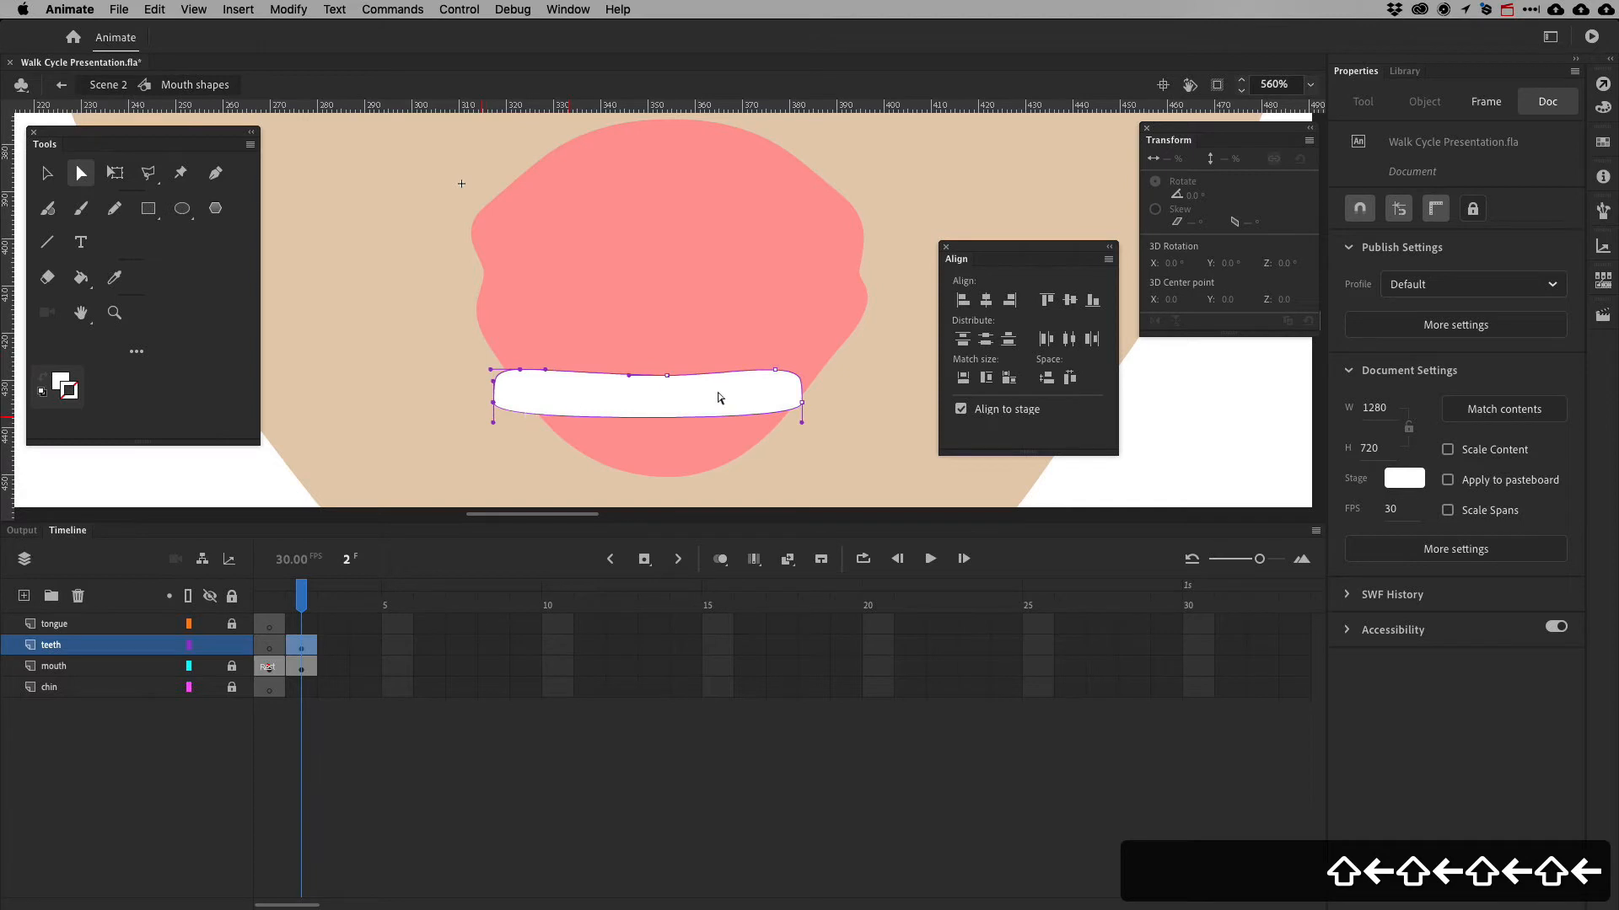
key("shift+Right")
key("shift+Right")
key("shift+Right")
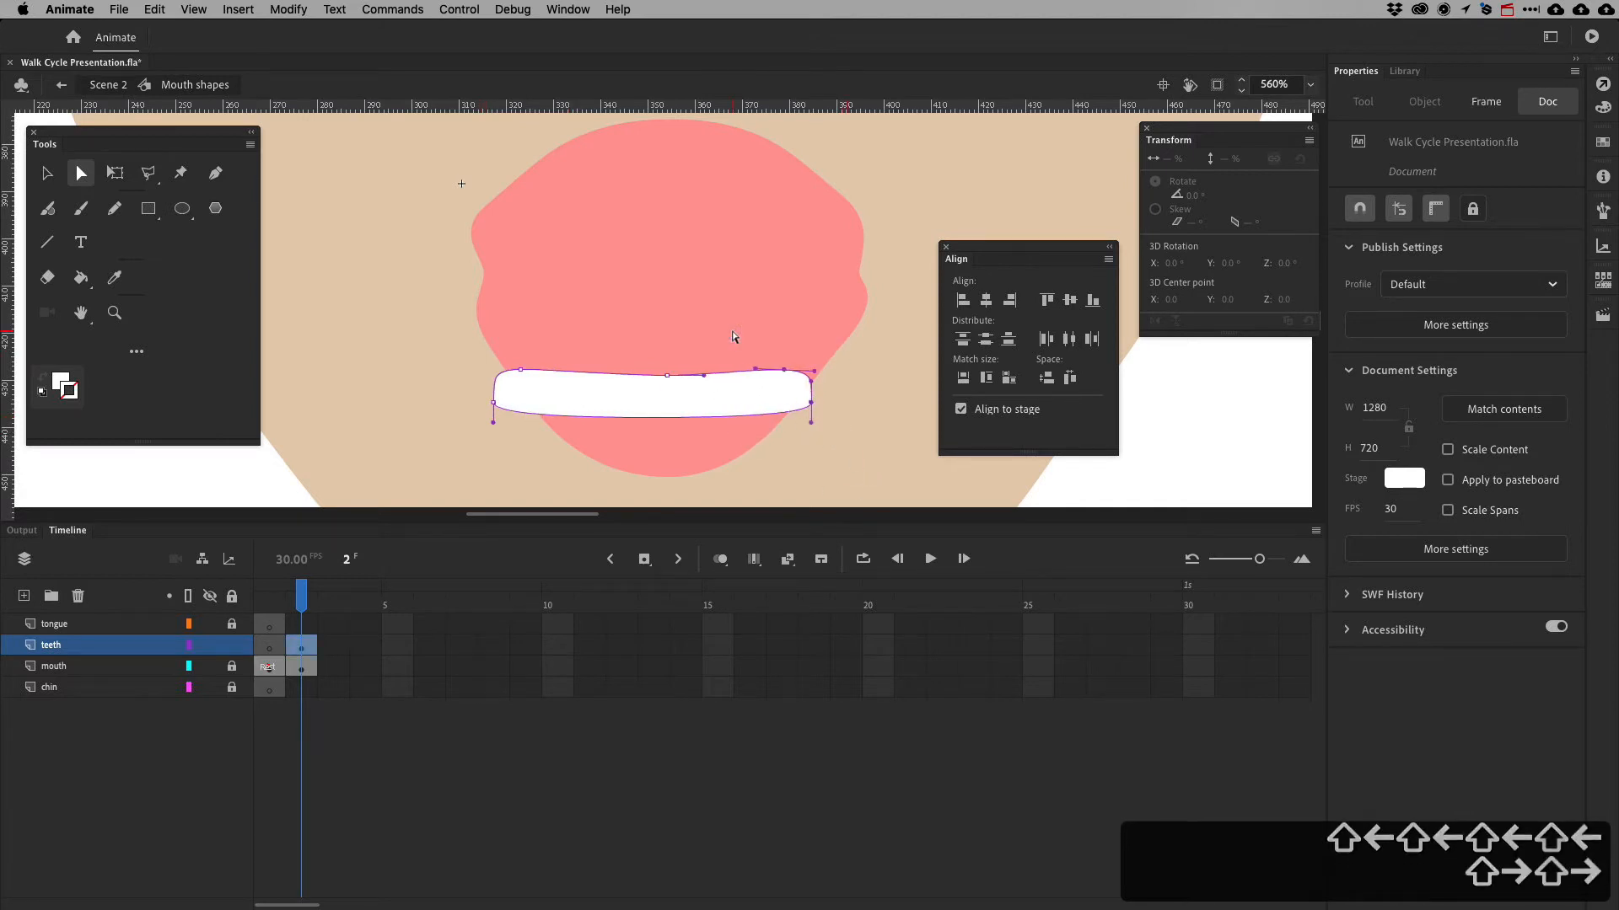
key("shift+Right")
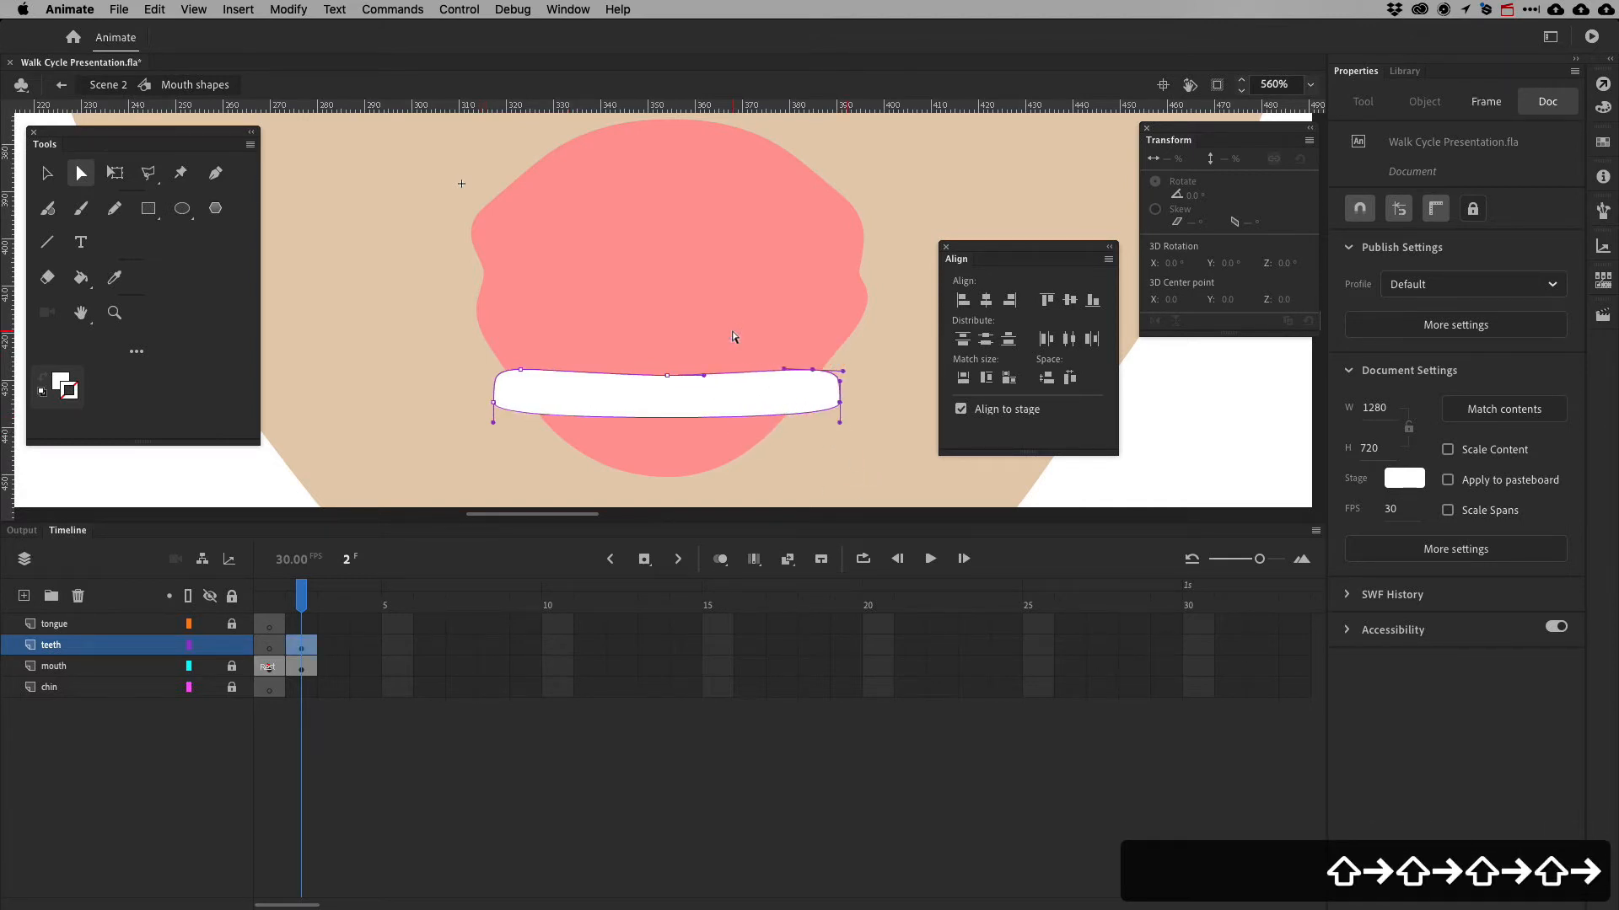
Lower the two bottom anchor points of the teeth shape to make it about 16 px tall
left_click_drag(462, 390, 861, 461)
key("shift+Down")
key("shift+Down")
key("shift+Down")
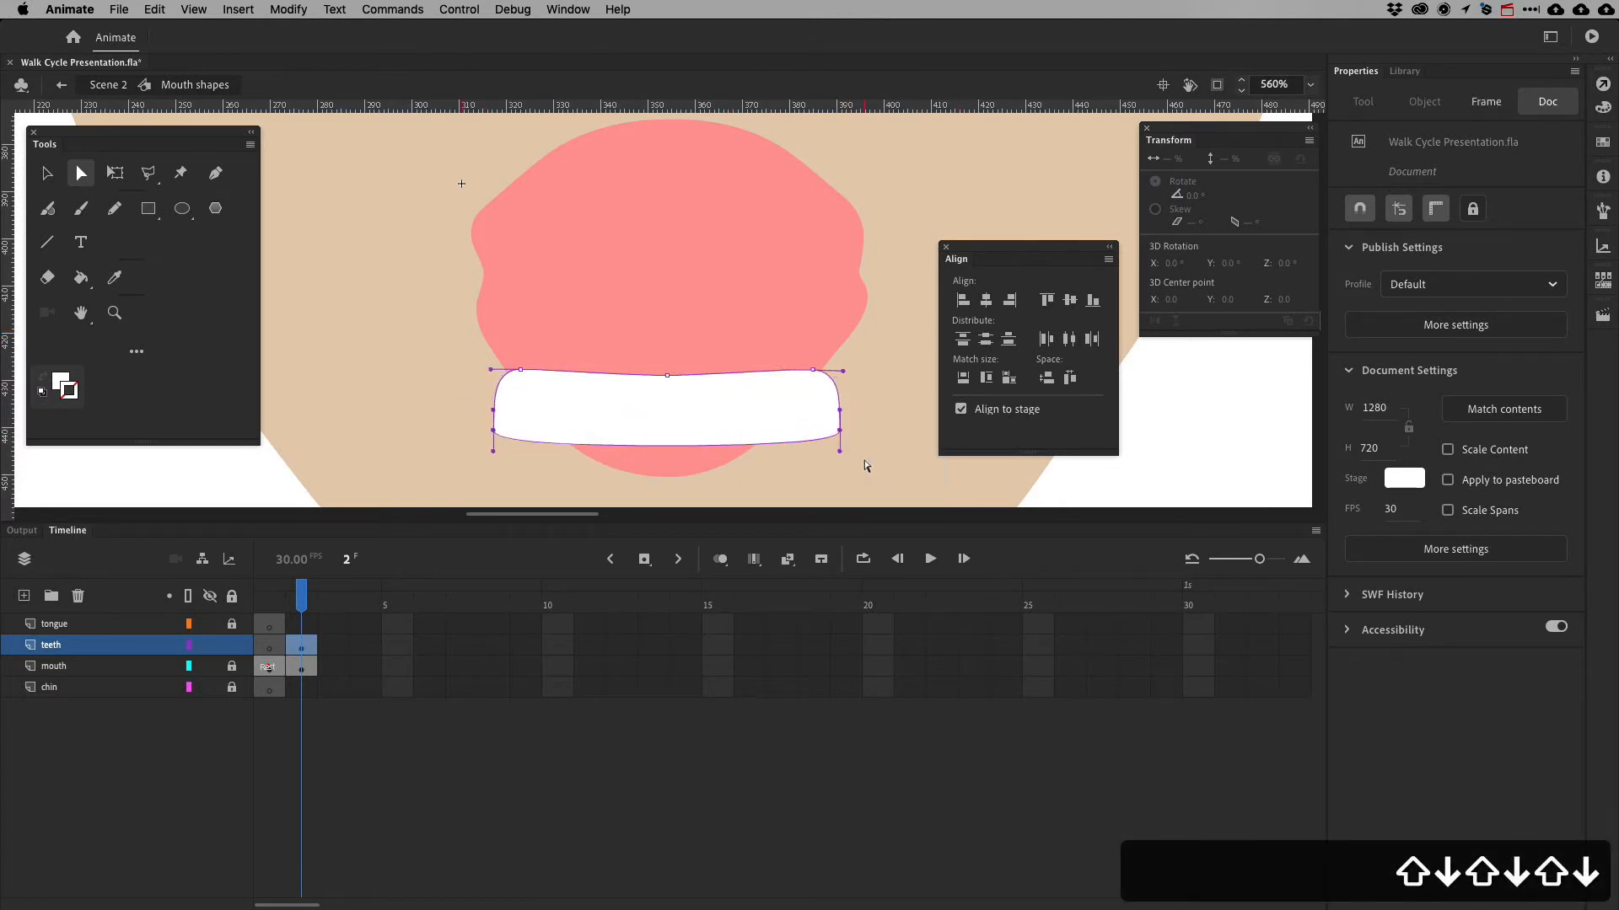
Move the whole teeth shape down to about Y 47, over the lower lip, and compare it with the Ah viseme in Preview
left_click_drag(894, 352, 441, 470)
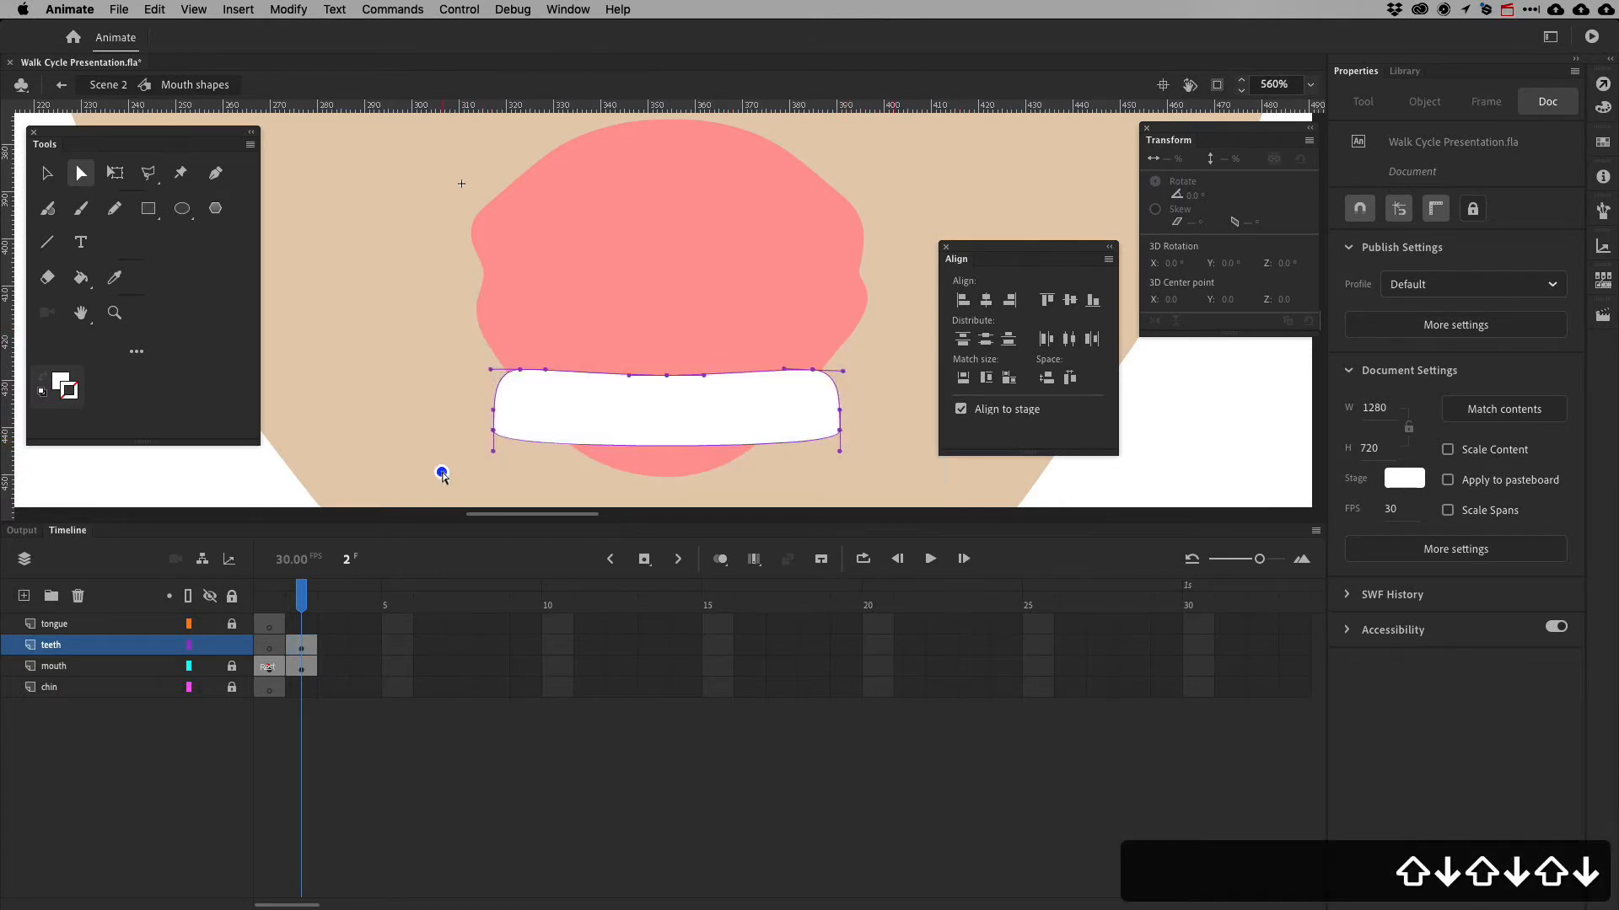
key("shift+Down")
key("shift+Down")
key("shift+Down")
key("shift+Down")
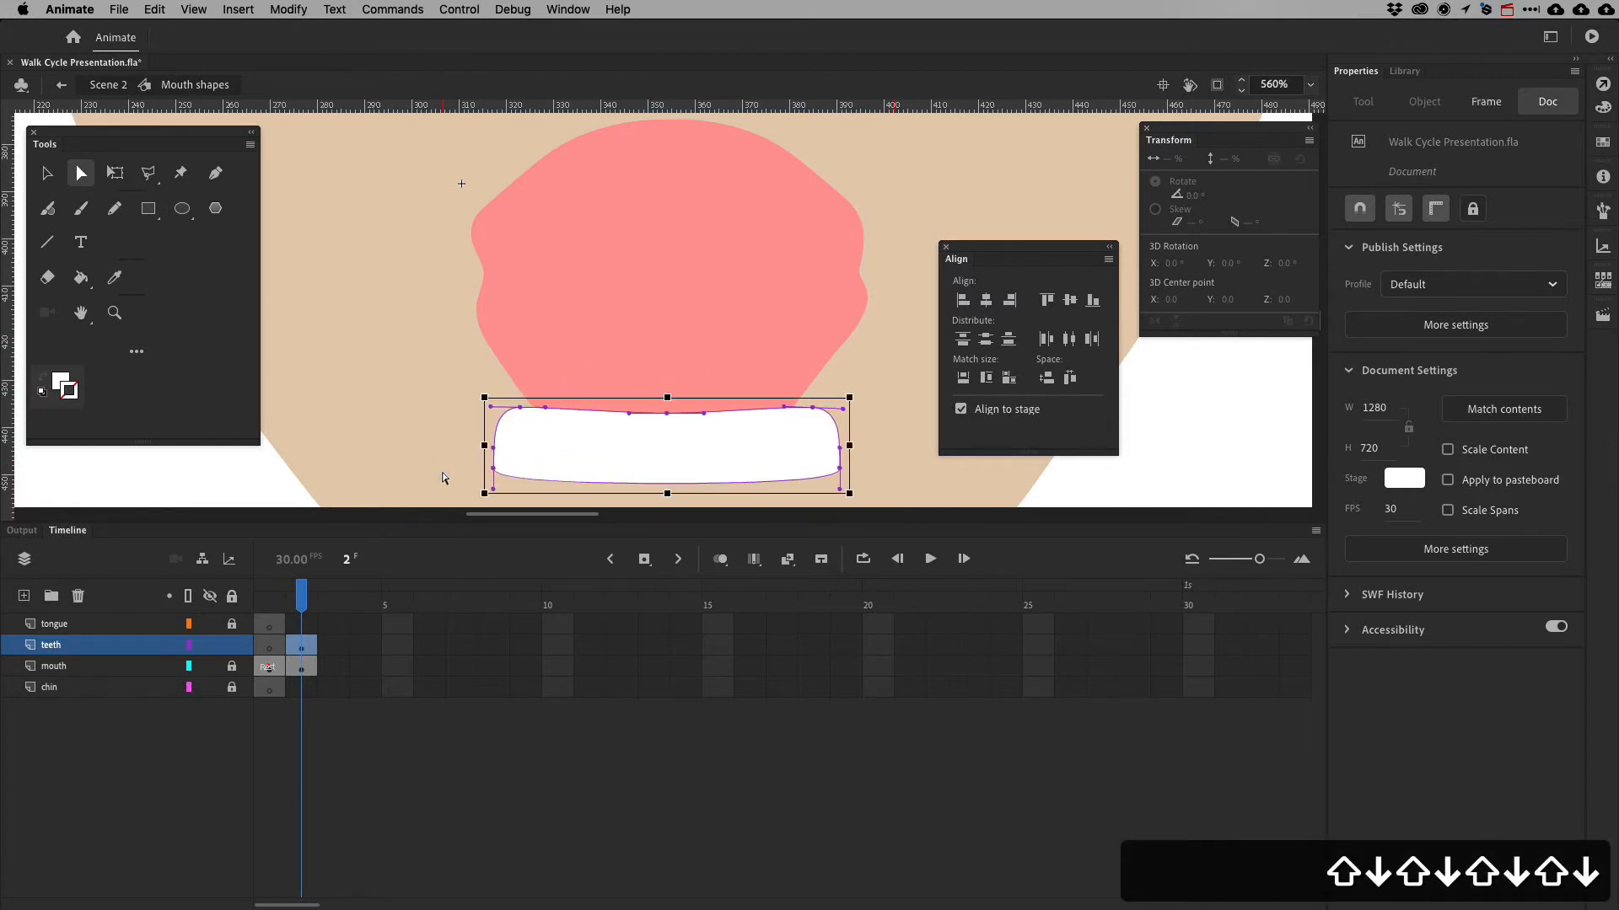
key("super+Tab")
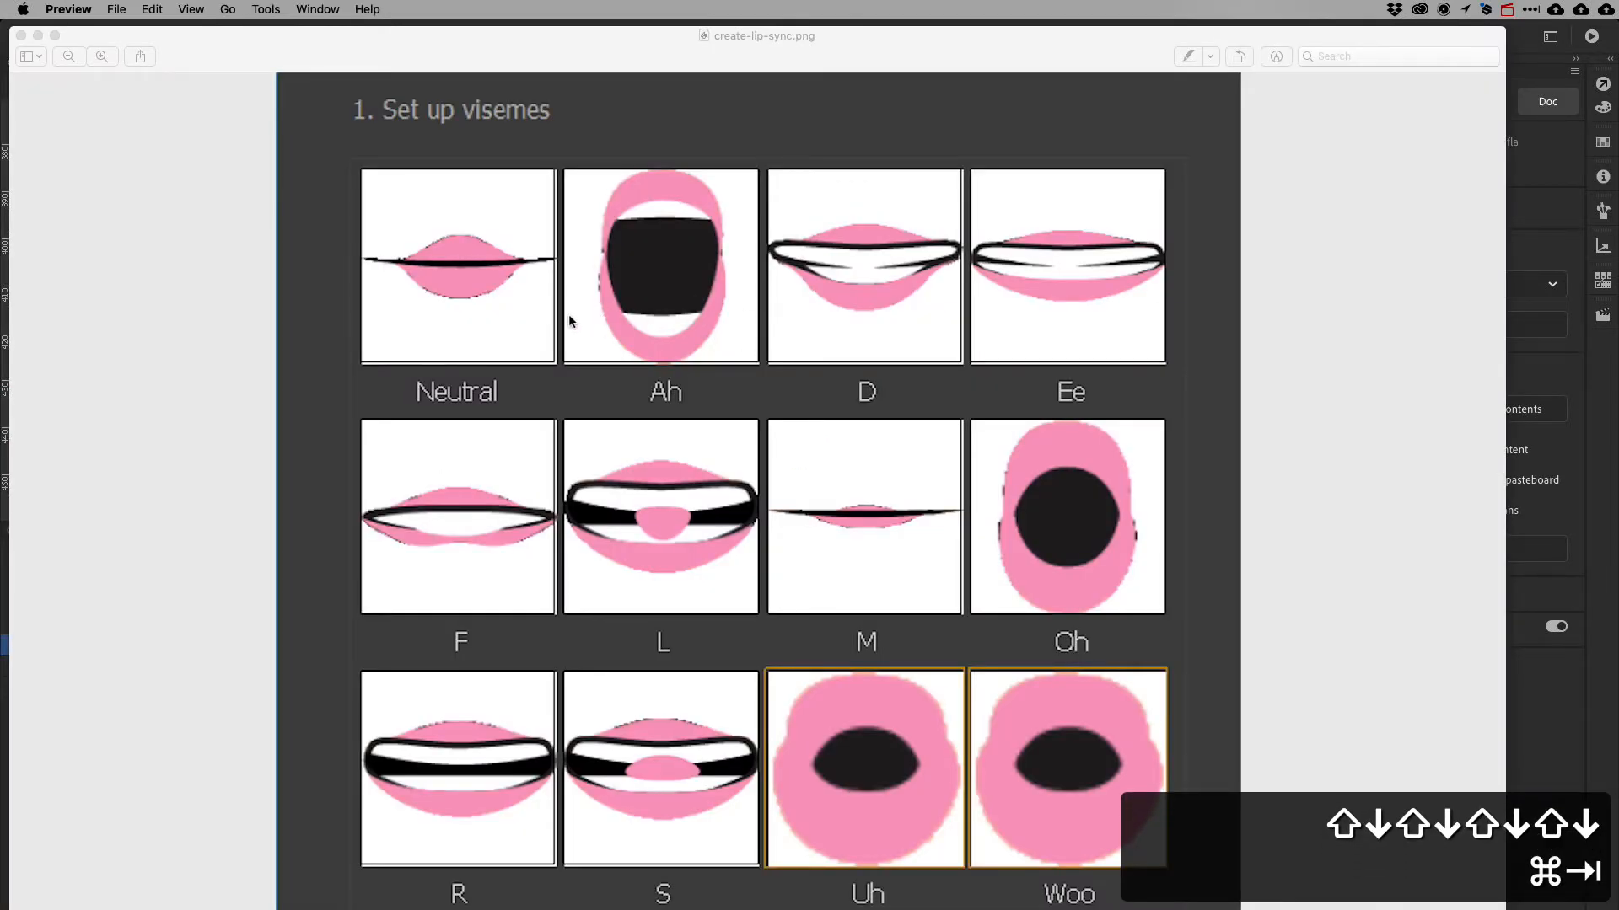
key("super+Tab")
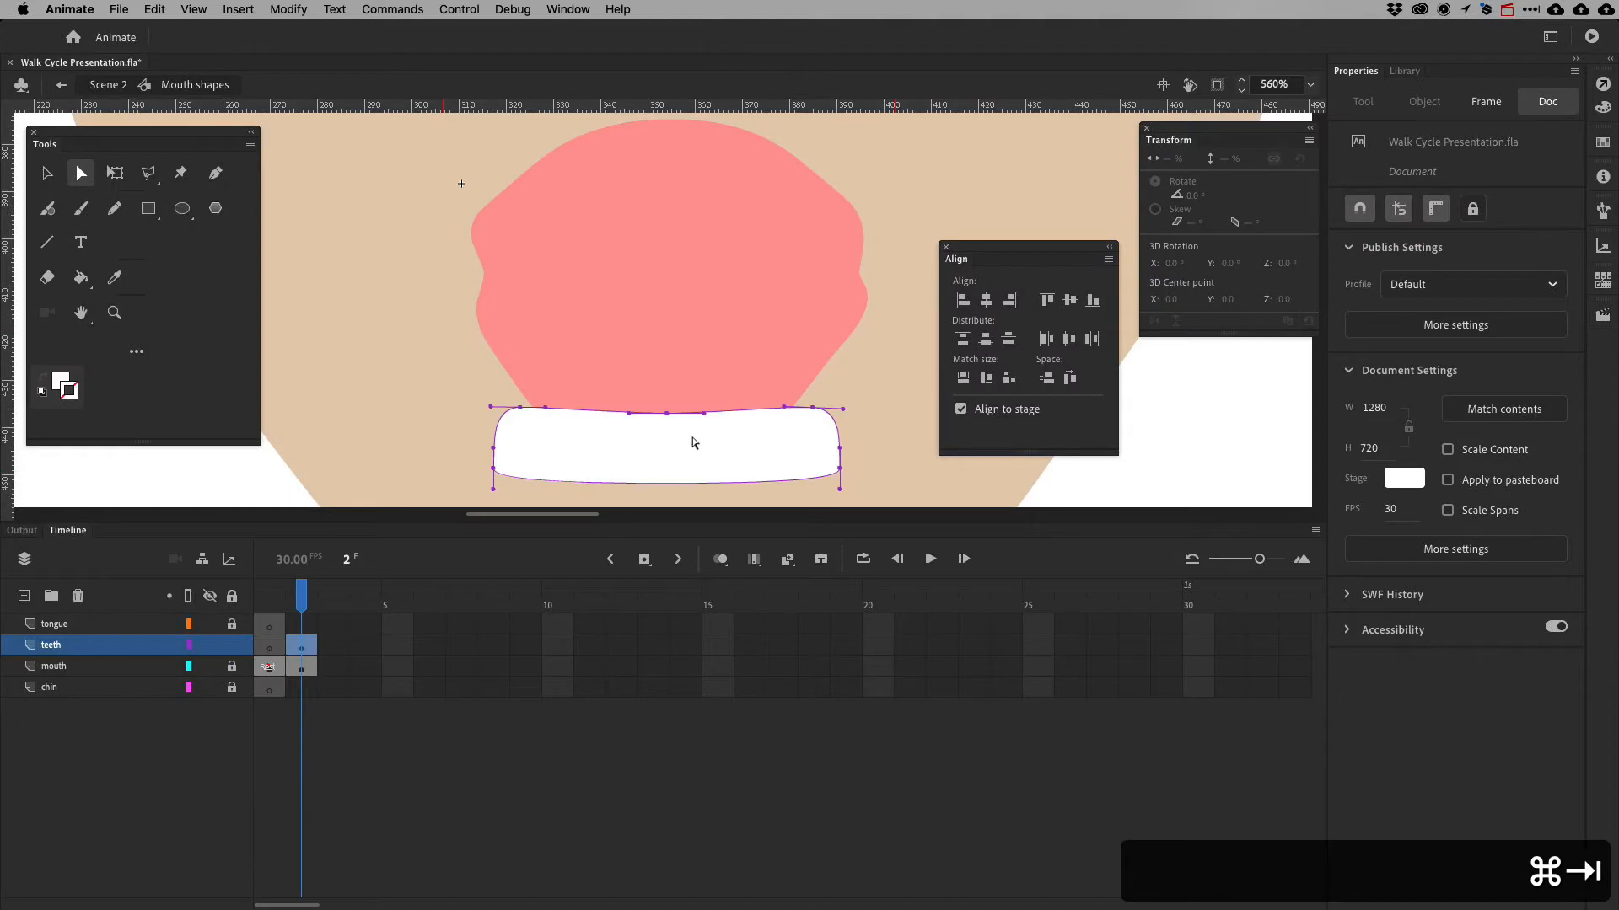
Duplicate the lower teeth shape on the teeth layer and rotate the copy 180°
left_click(47, 173)
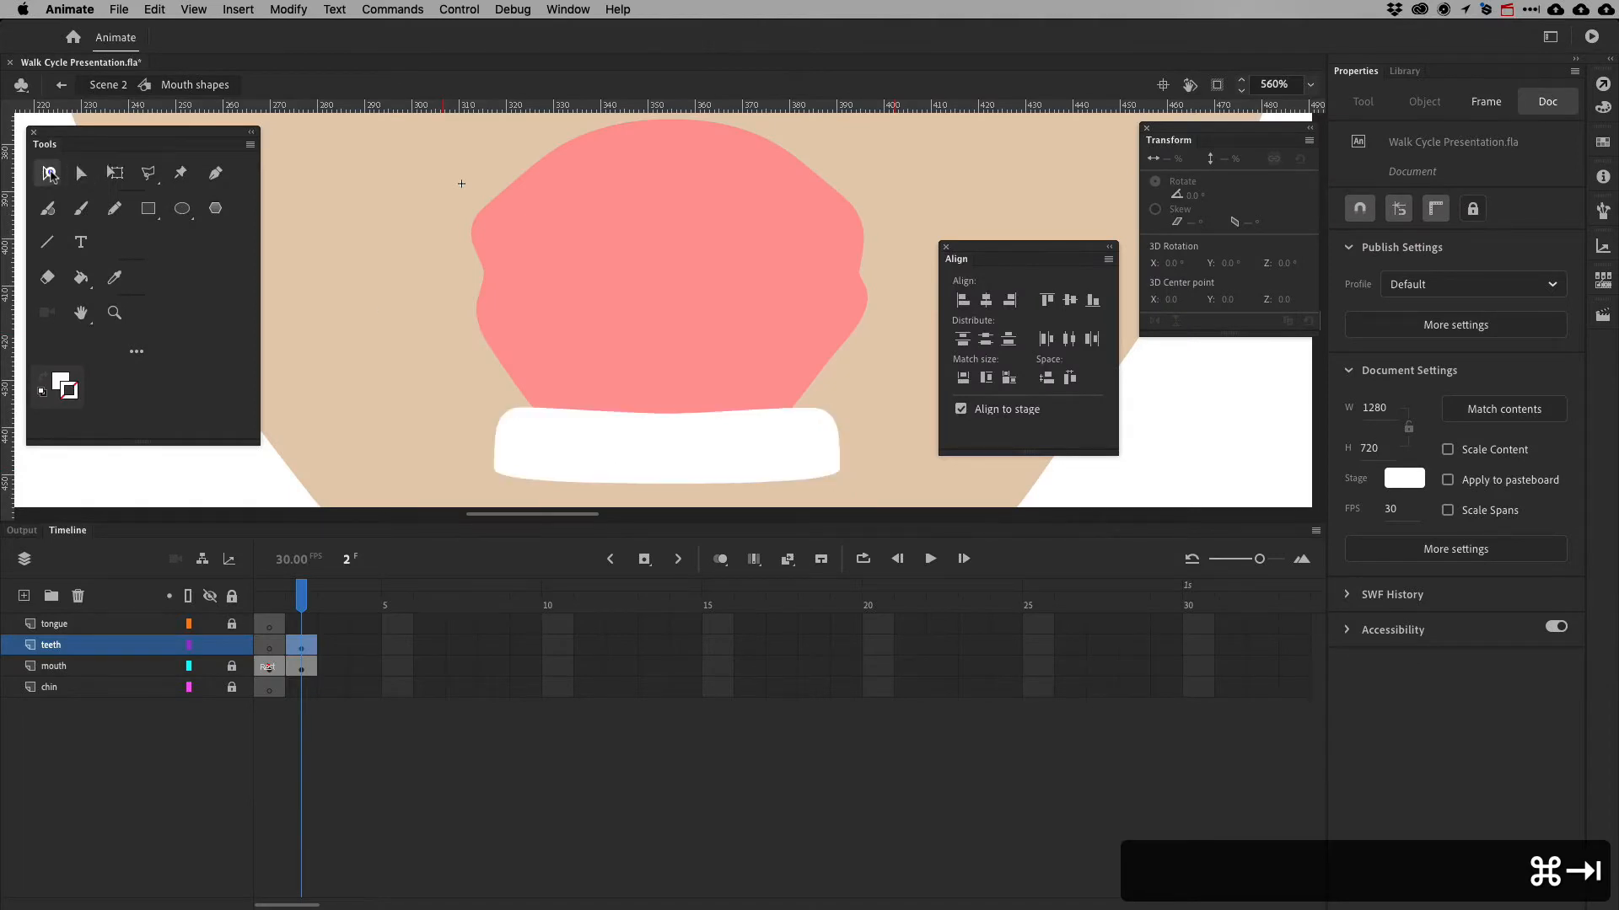
left_click(665, 431)
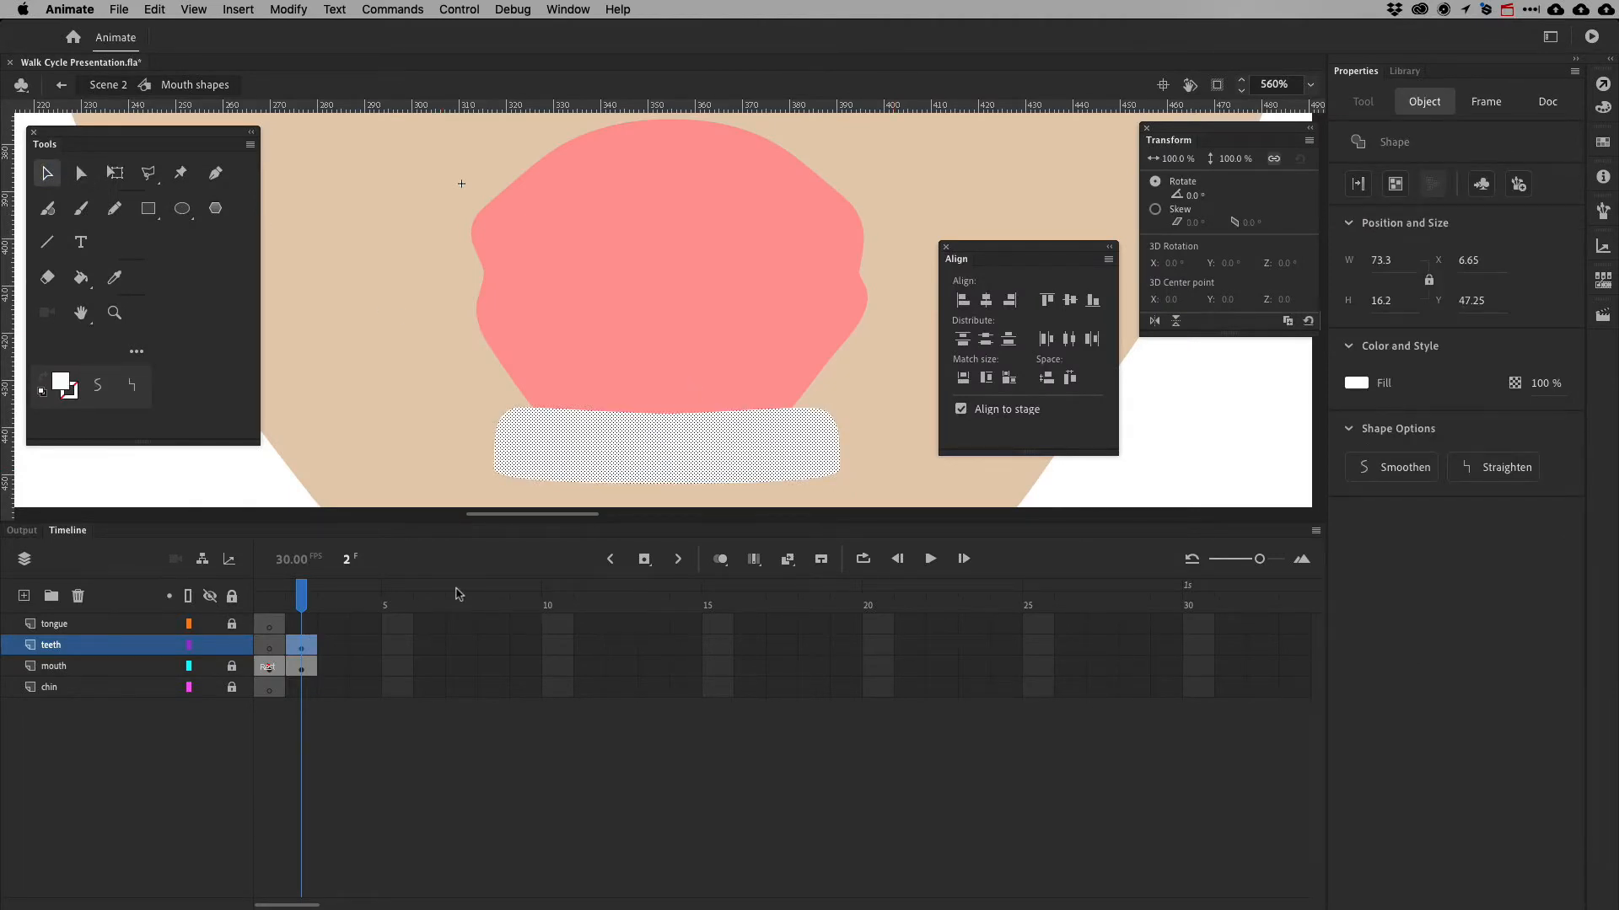
key("super+c")
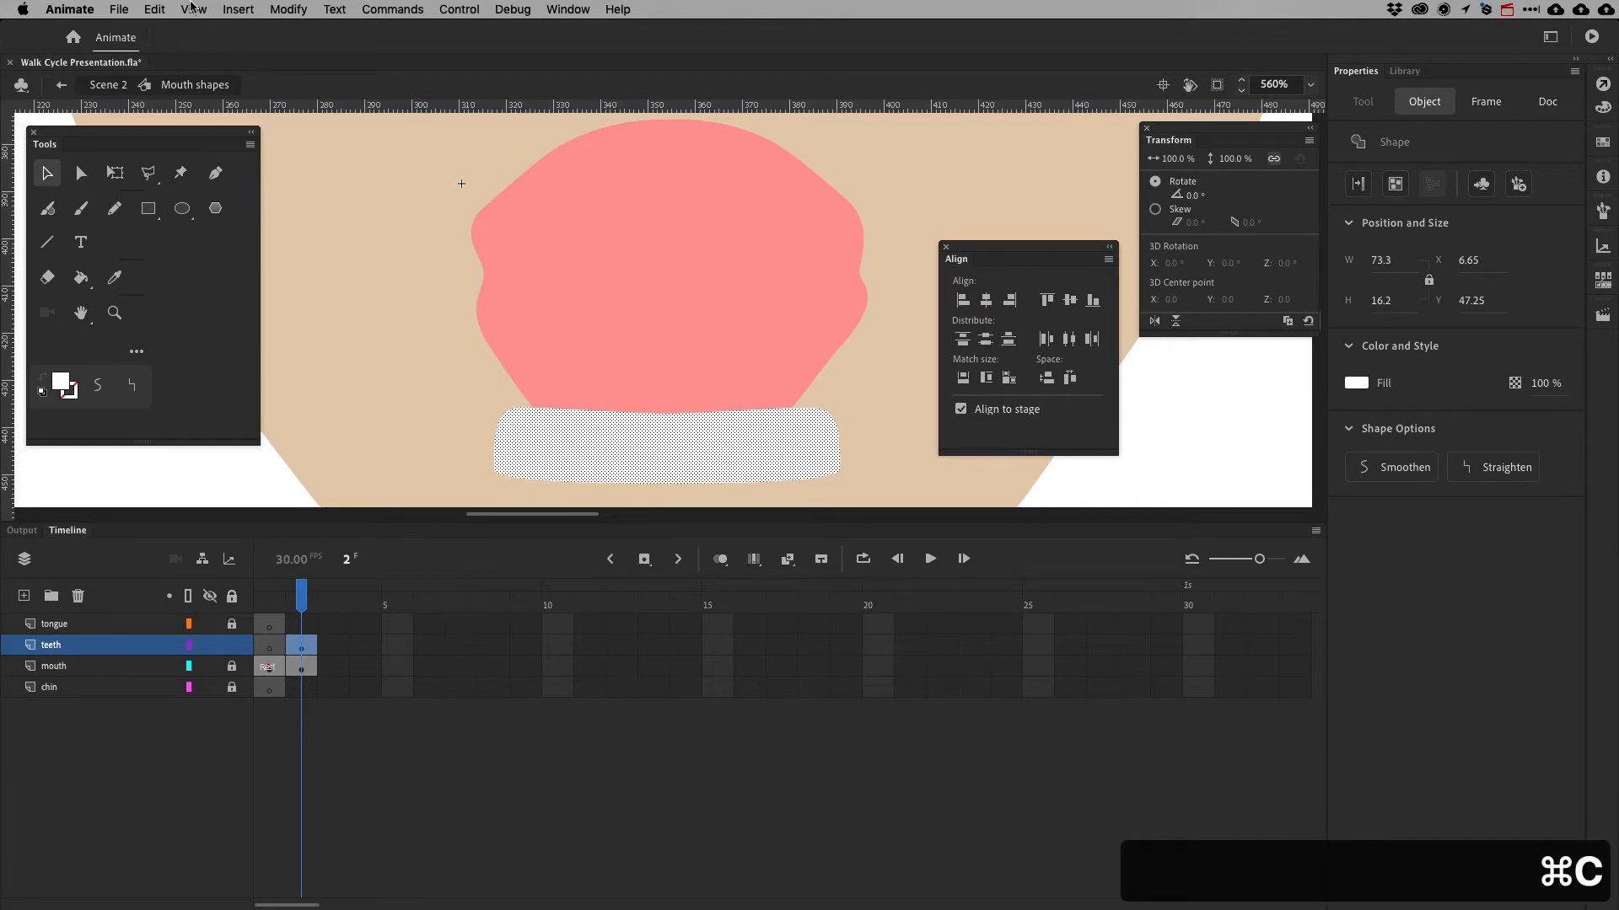
key("super+v")
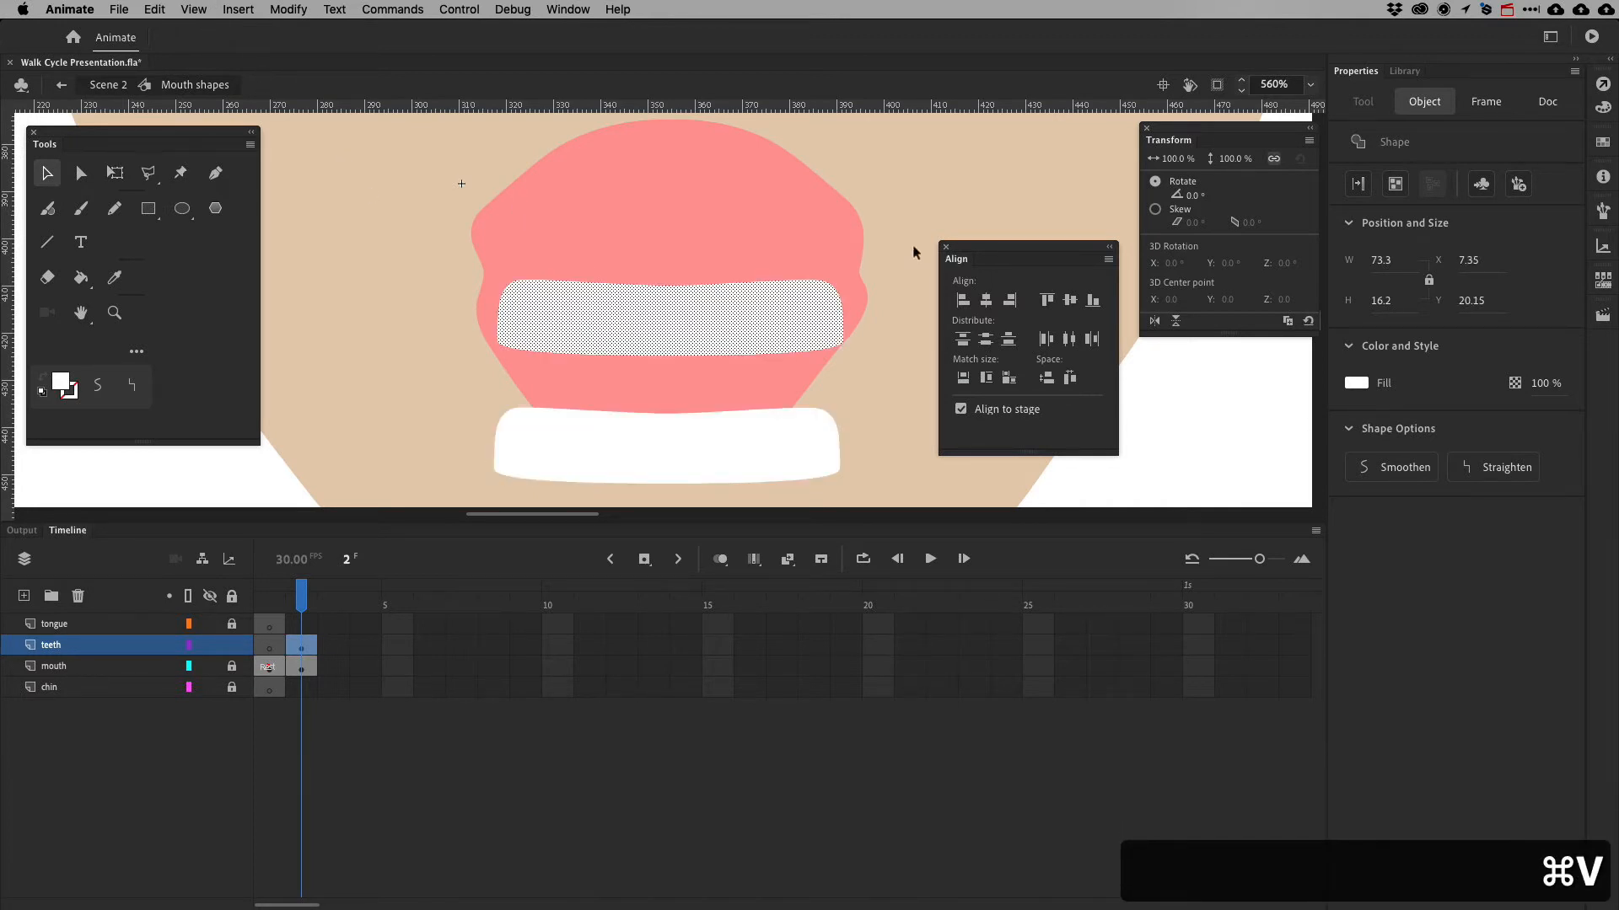
left_click(1194, 195)
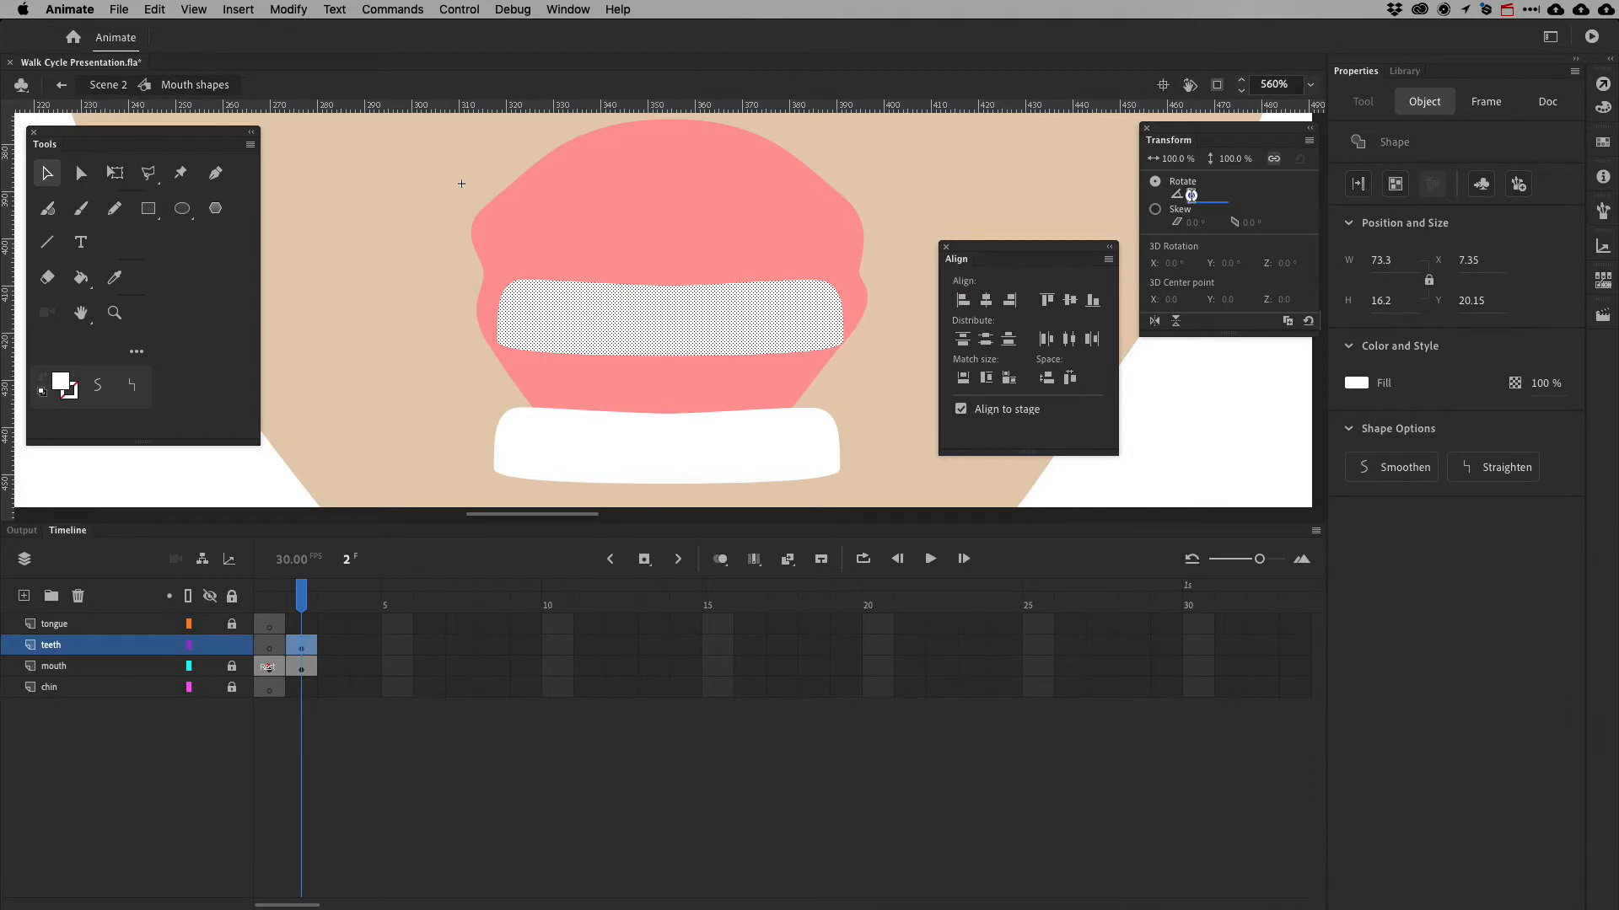
type("180")
key("Return")
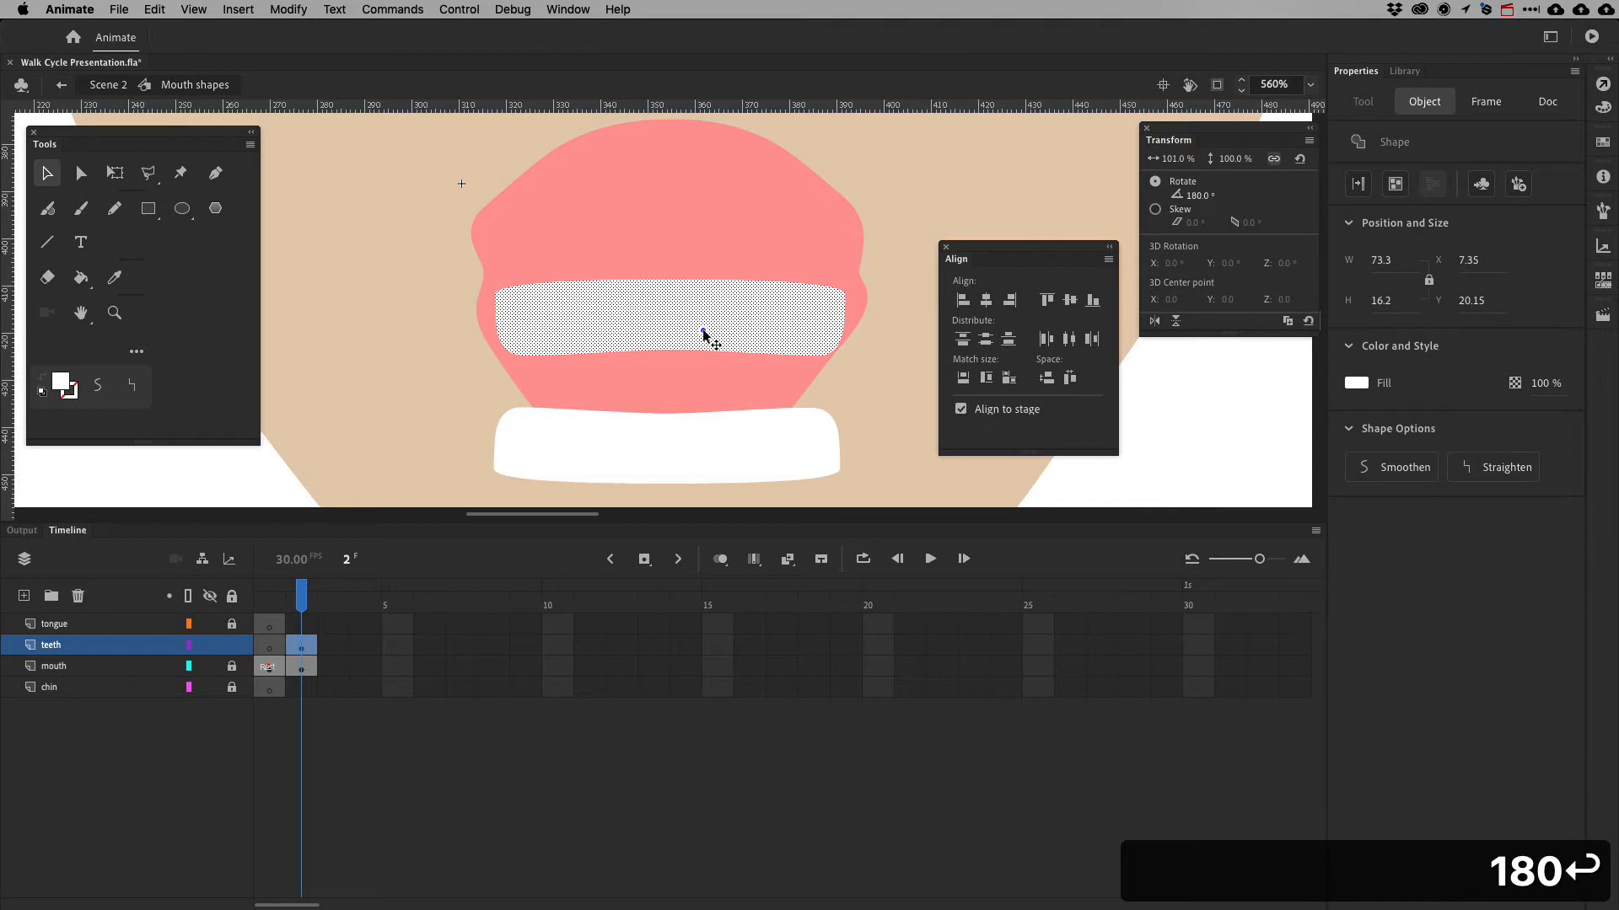
Position the rotated teeth copy over the upper lip at about X 6.65, Y -21.9, in line with the lower teeth
left_click_drag(699, 336, 698, 159)
key("super+Tab")
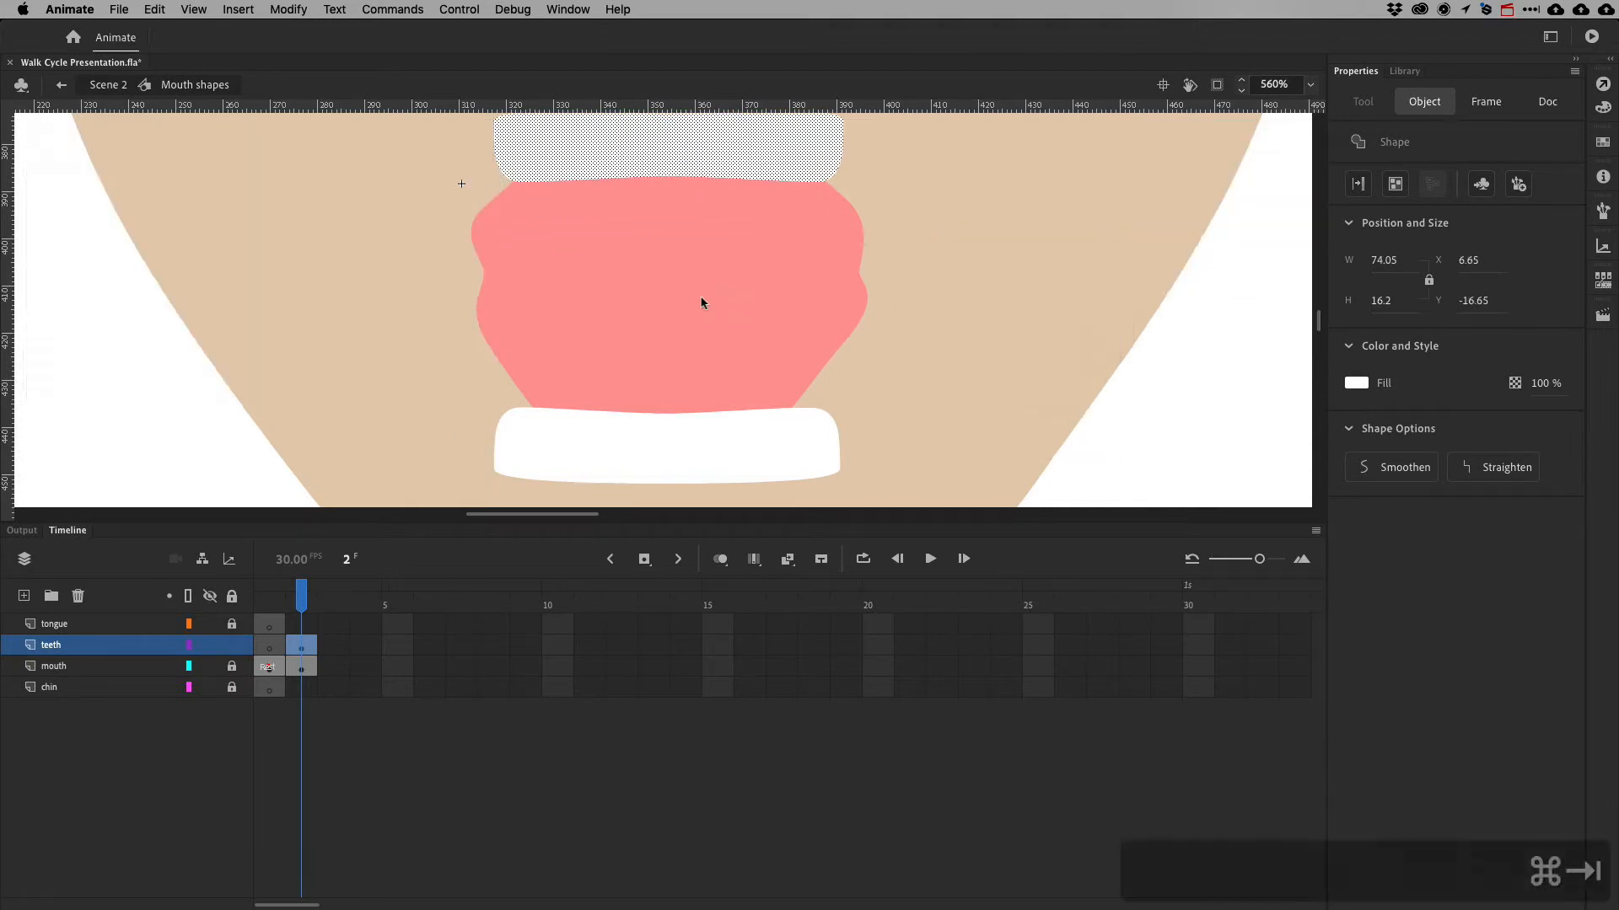
key("super+Tab")
left_click_drag(741, 267, 736, 322)
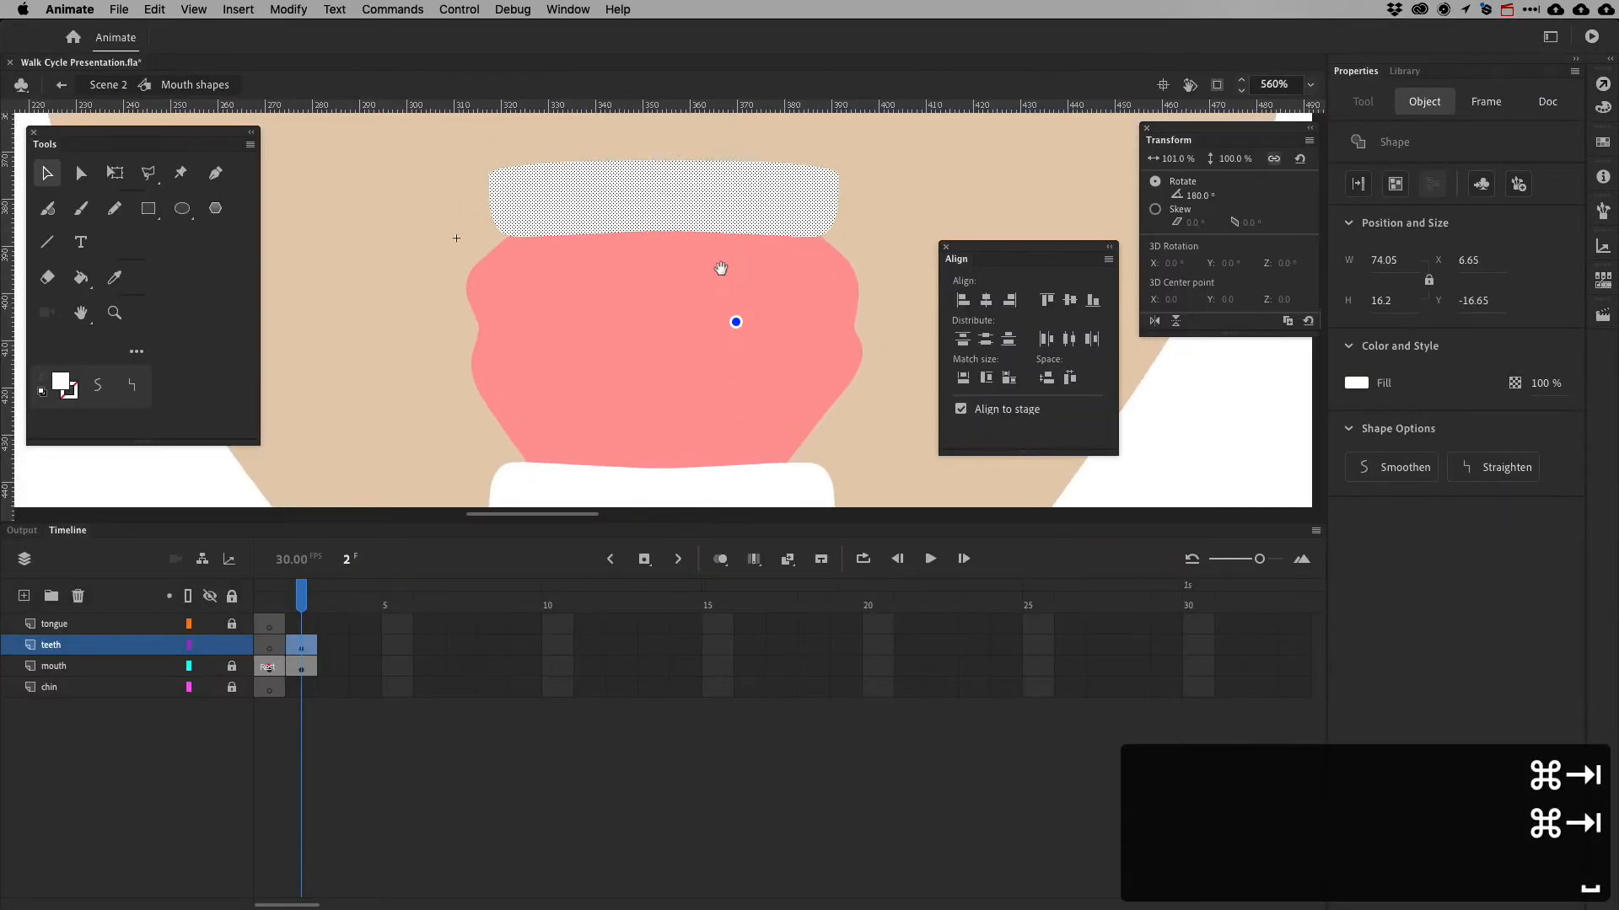
mouse_move(679, 212)
left_mouse_down()
mouse_move(664, 179)
mouse_move(679, 196)
left_mouse_up()
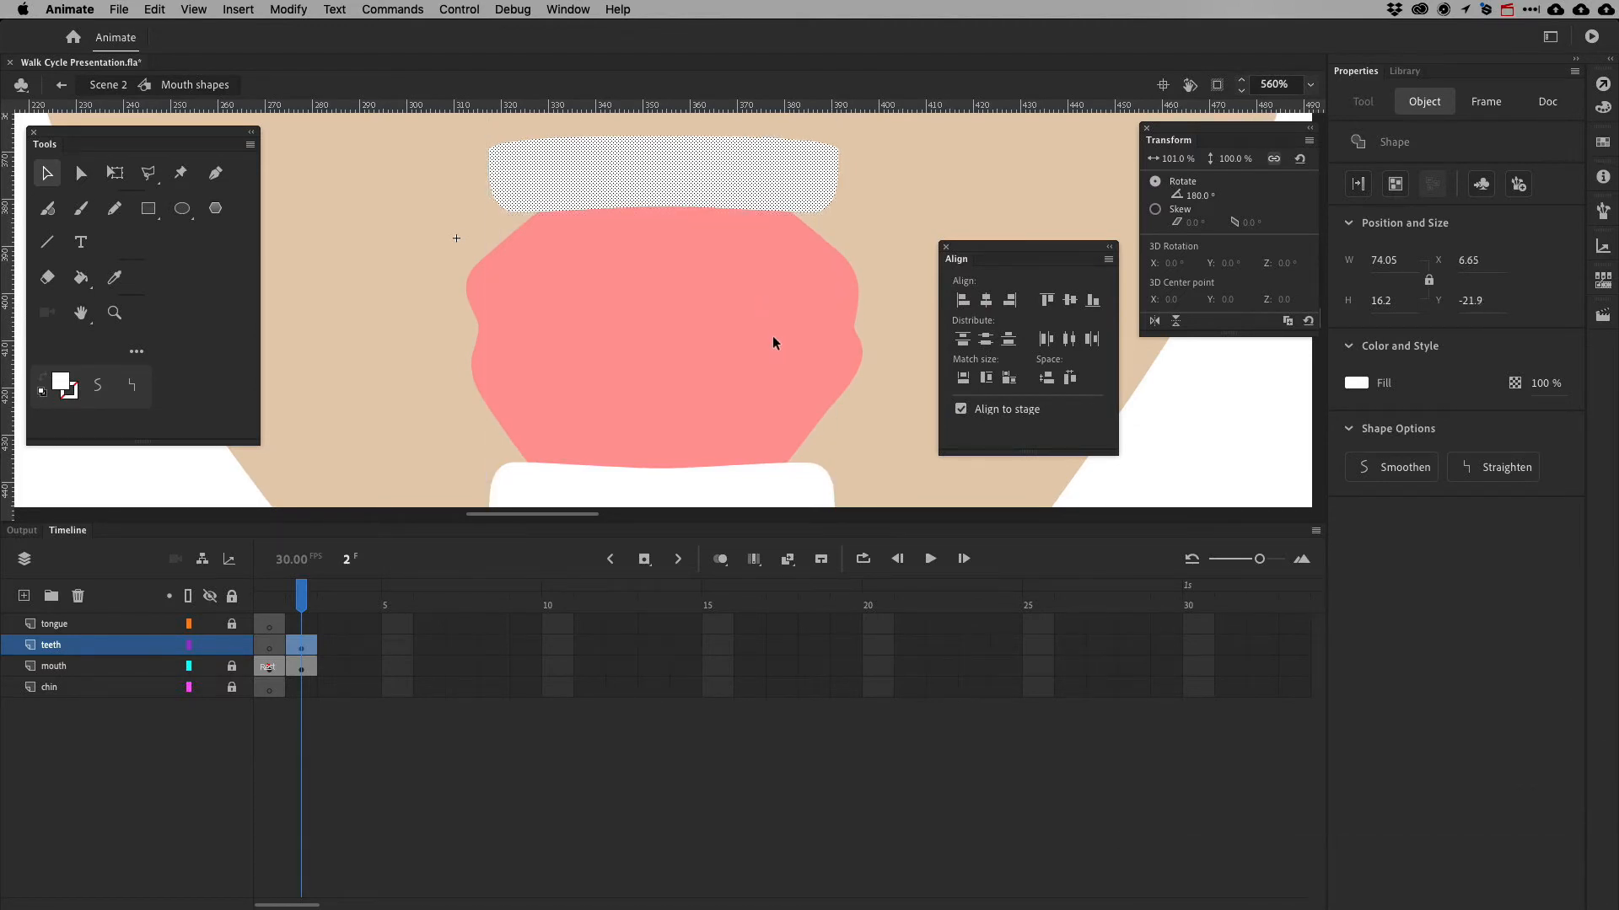
key("super+minus")
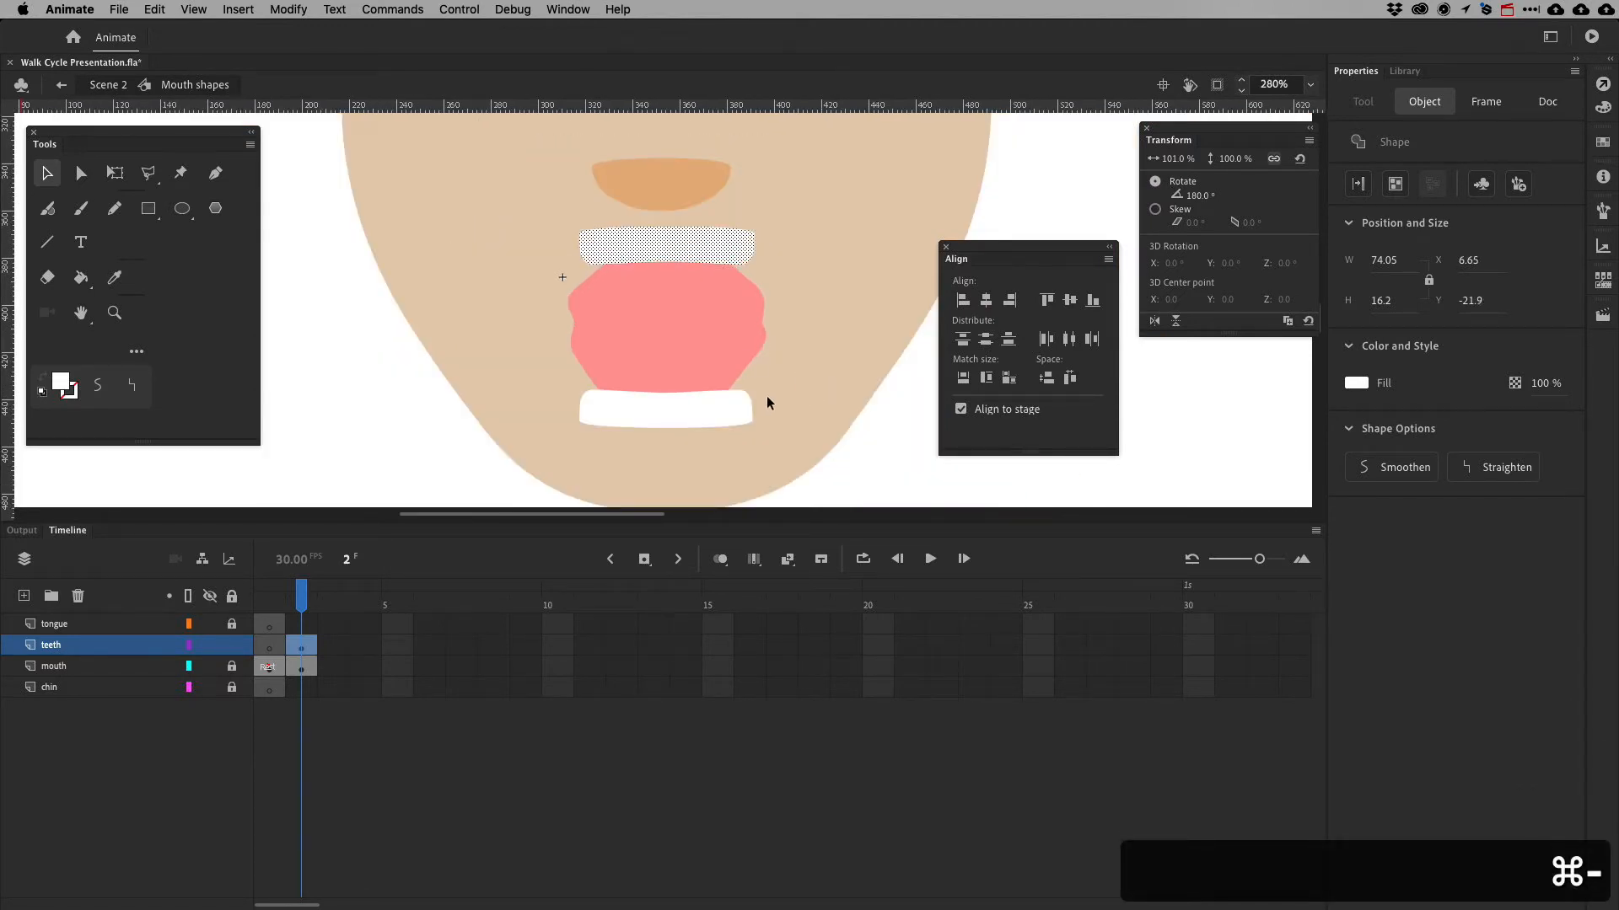
left_click(367, 736)
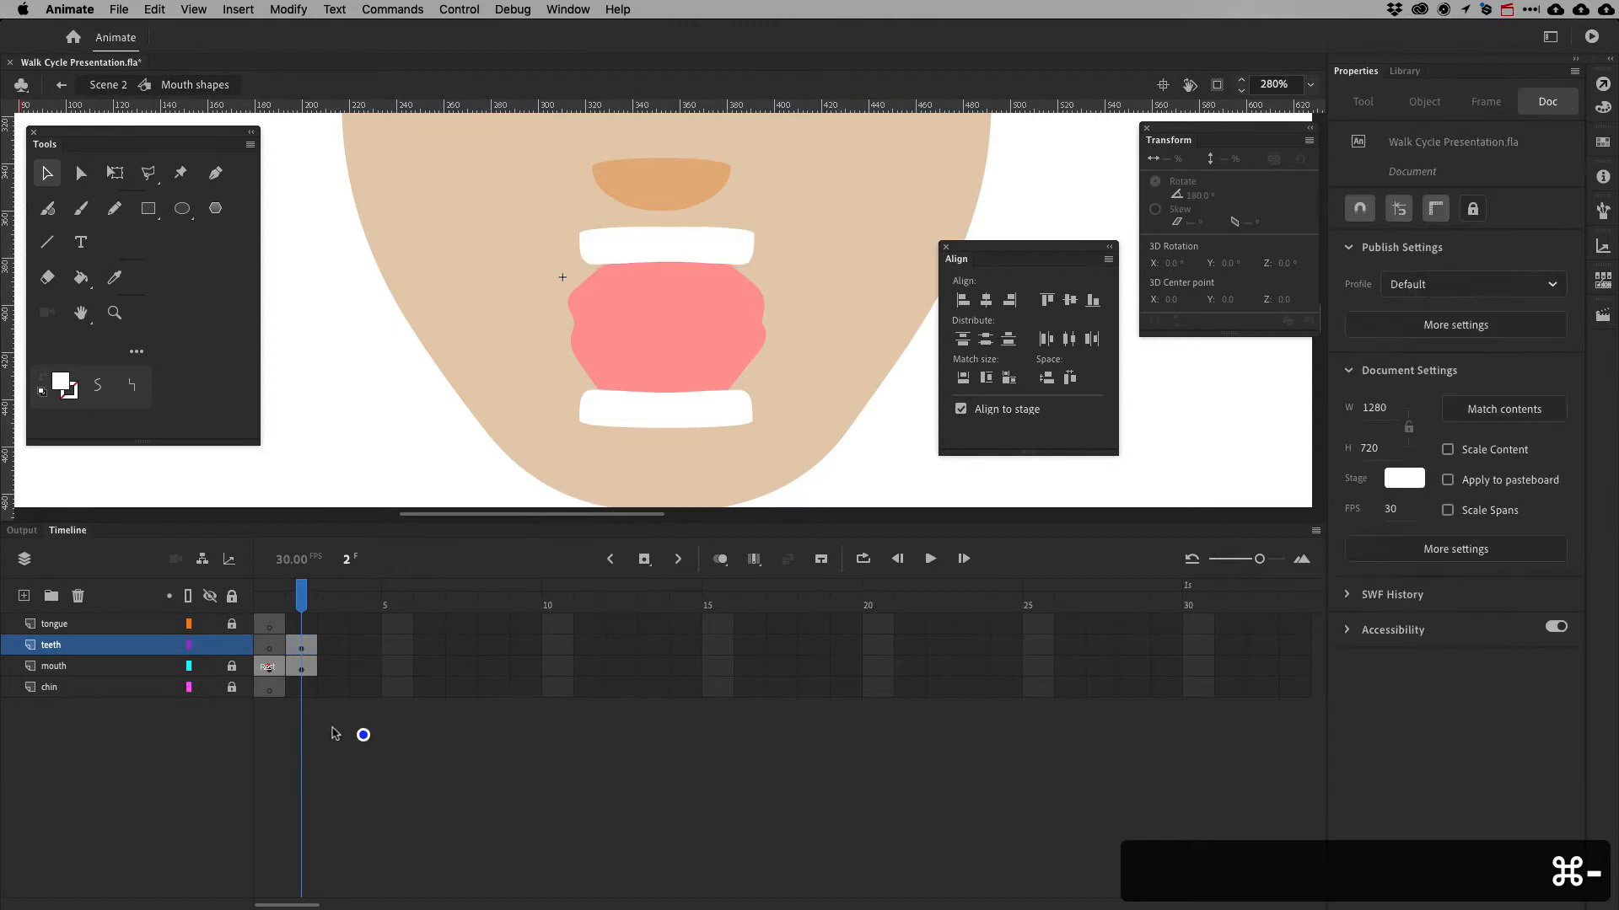
Duplicate the mouth layer, place the copy directly above the teeth layer and rename it teeth_mask
left_click(52, 671)
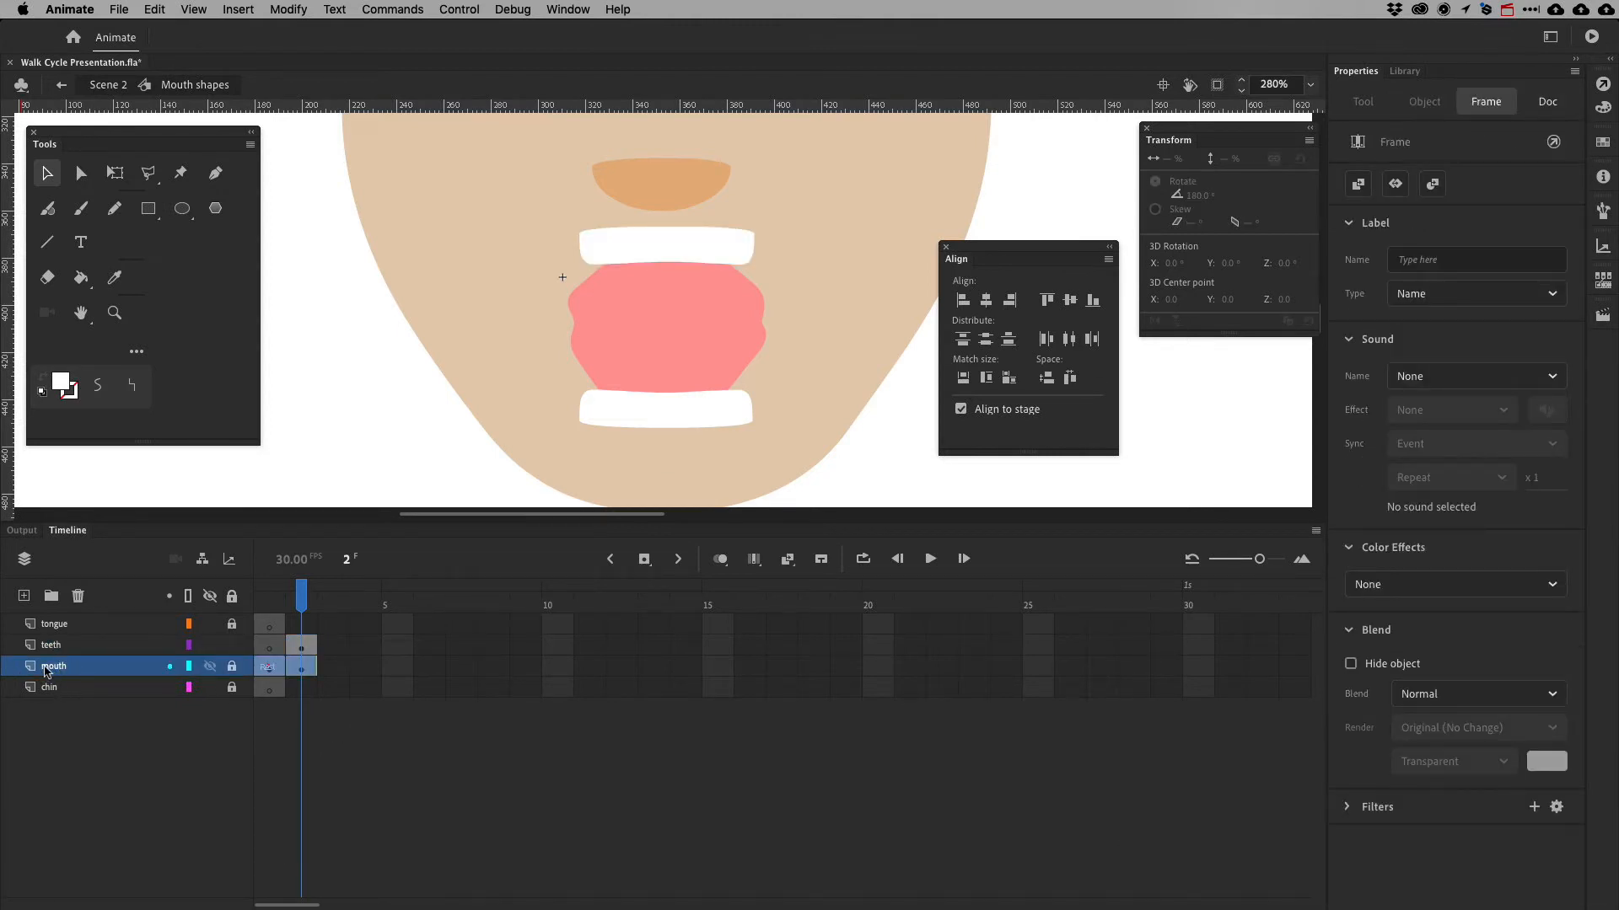
right_click(35, 671)
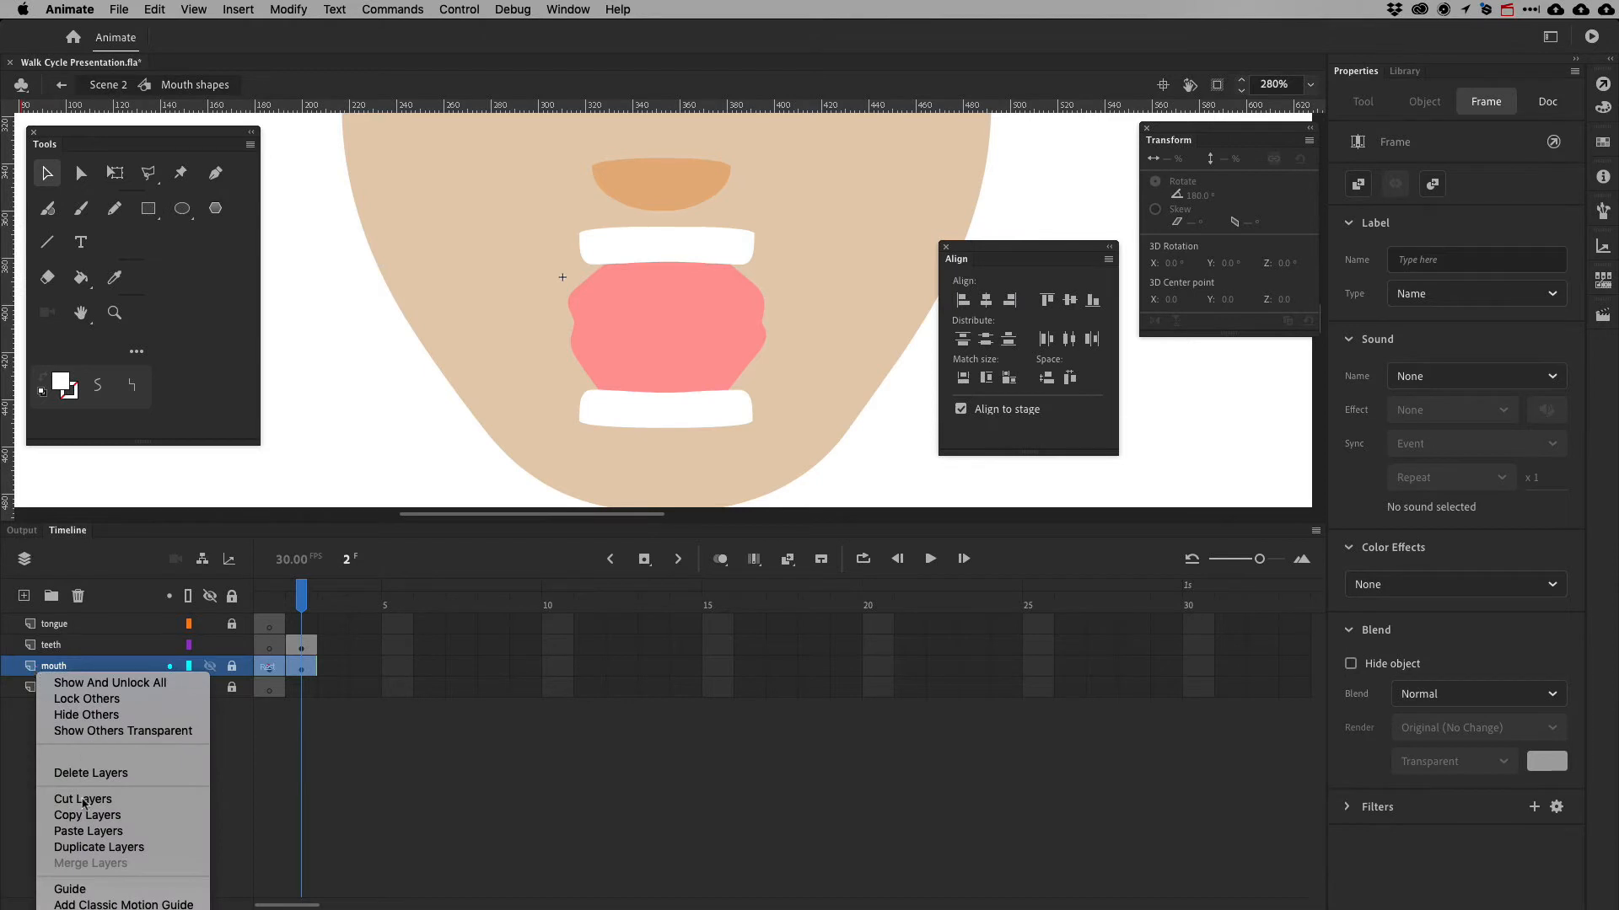
left_click(99, 847)
left_click_drag(34, 674, 36, 636)
double_click(71, 645)
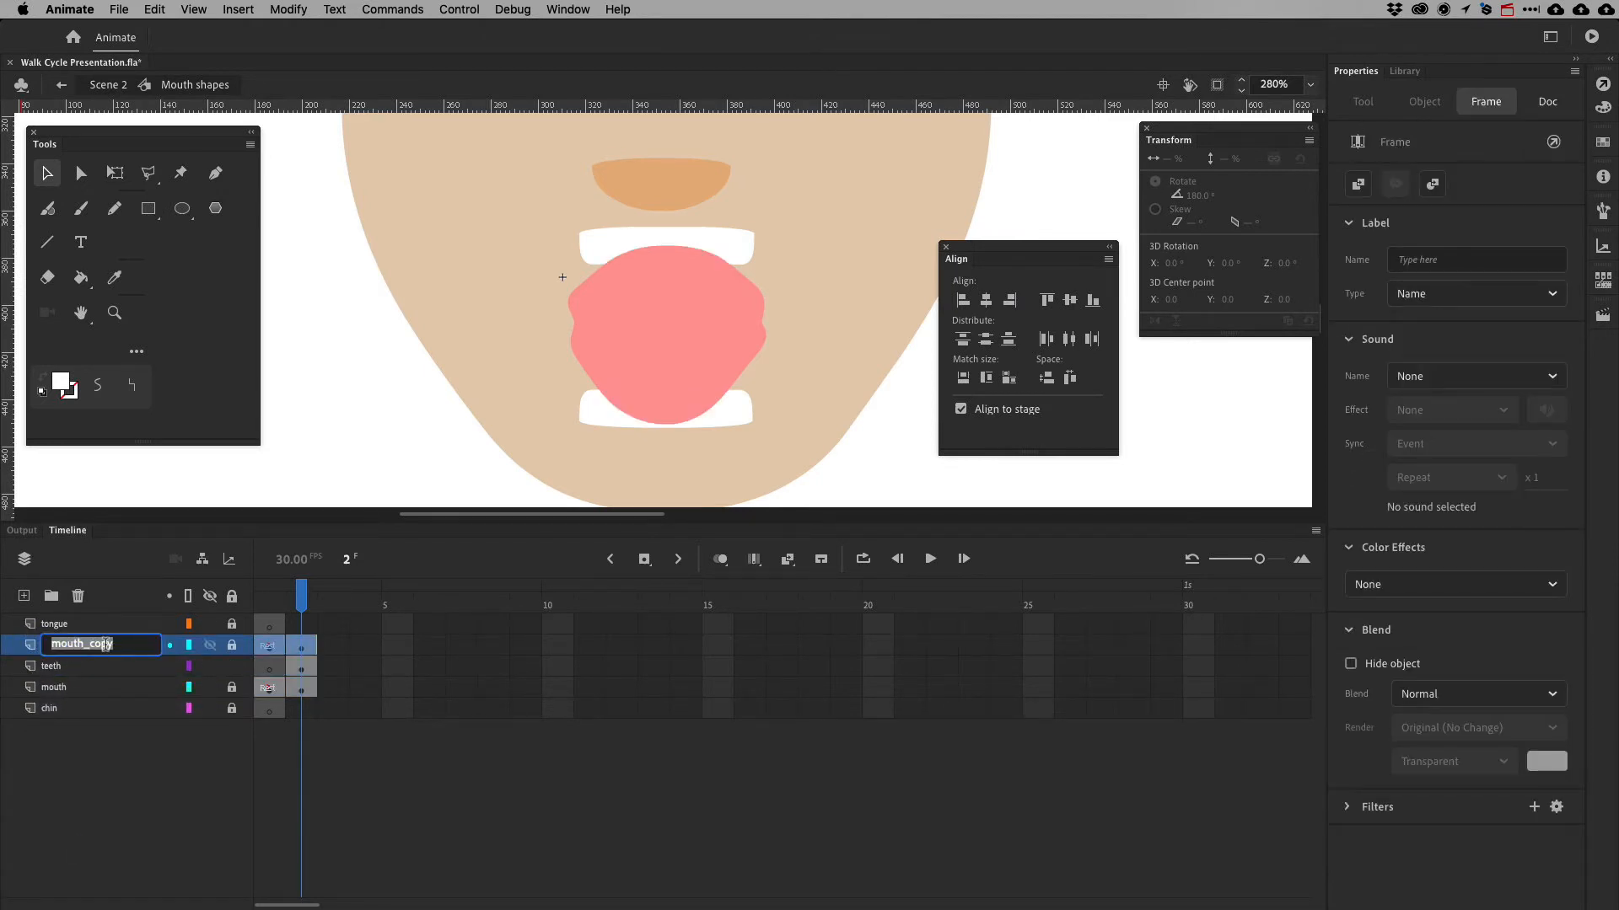
type("tee")
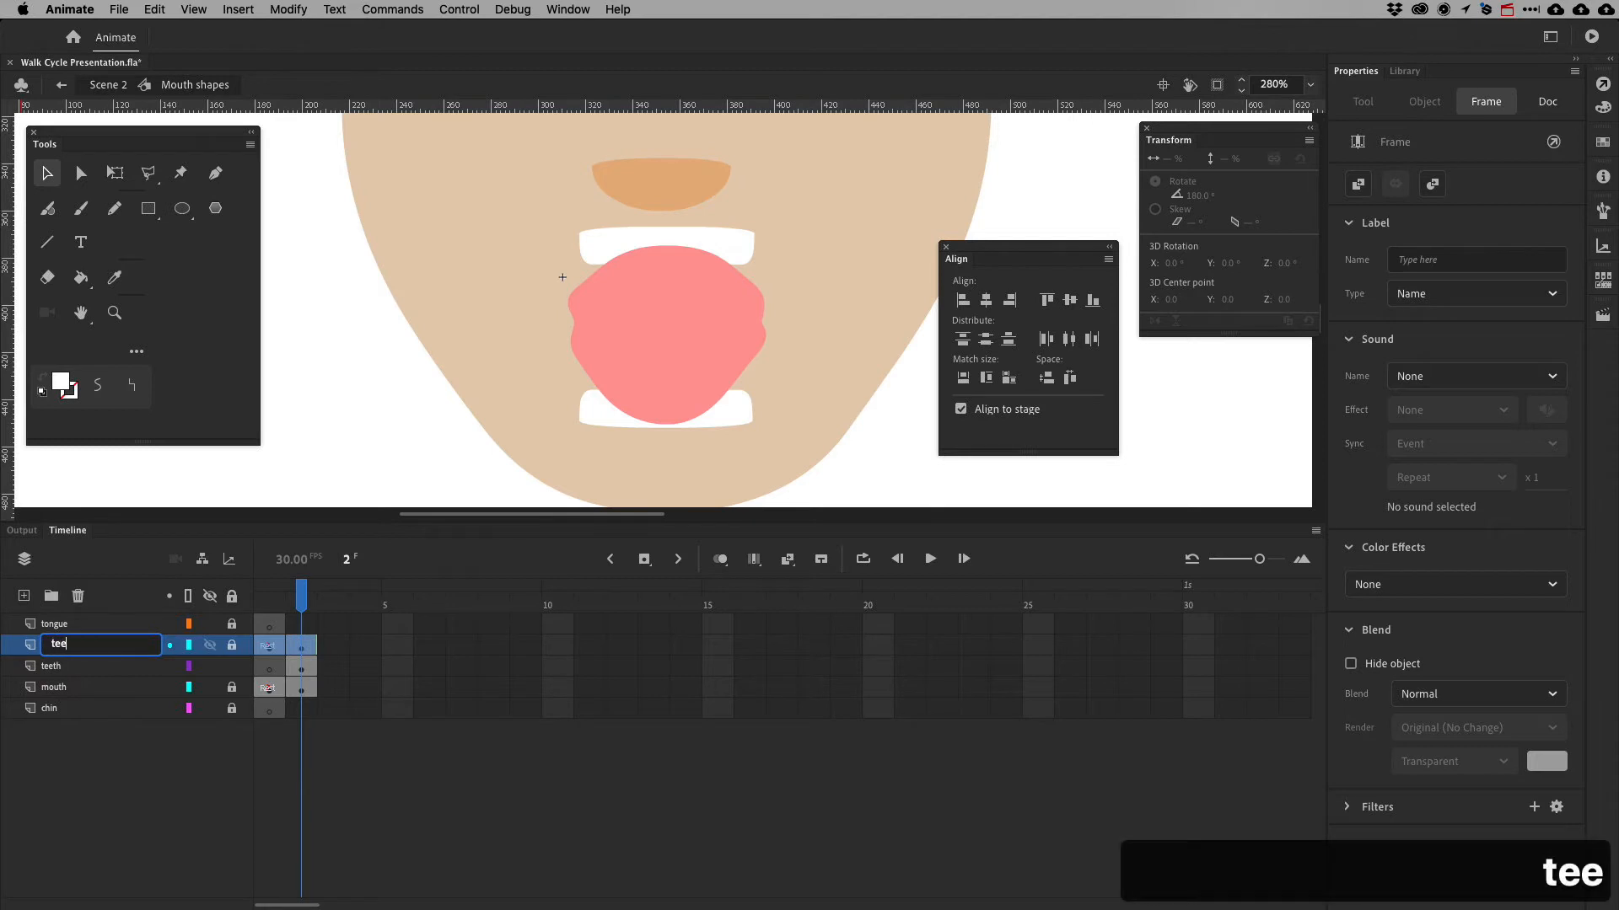
type("th_mask")
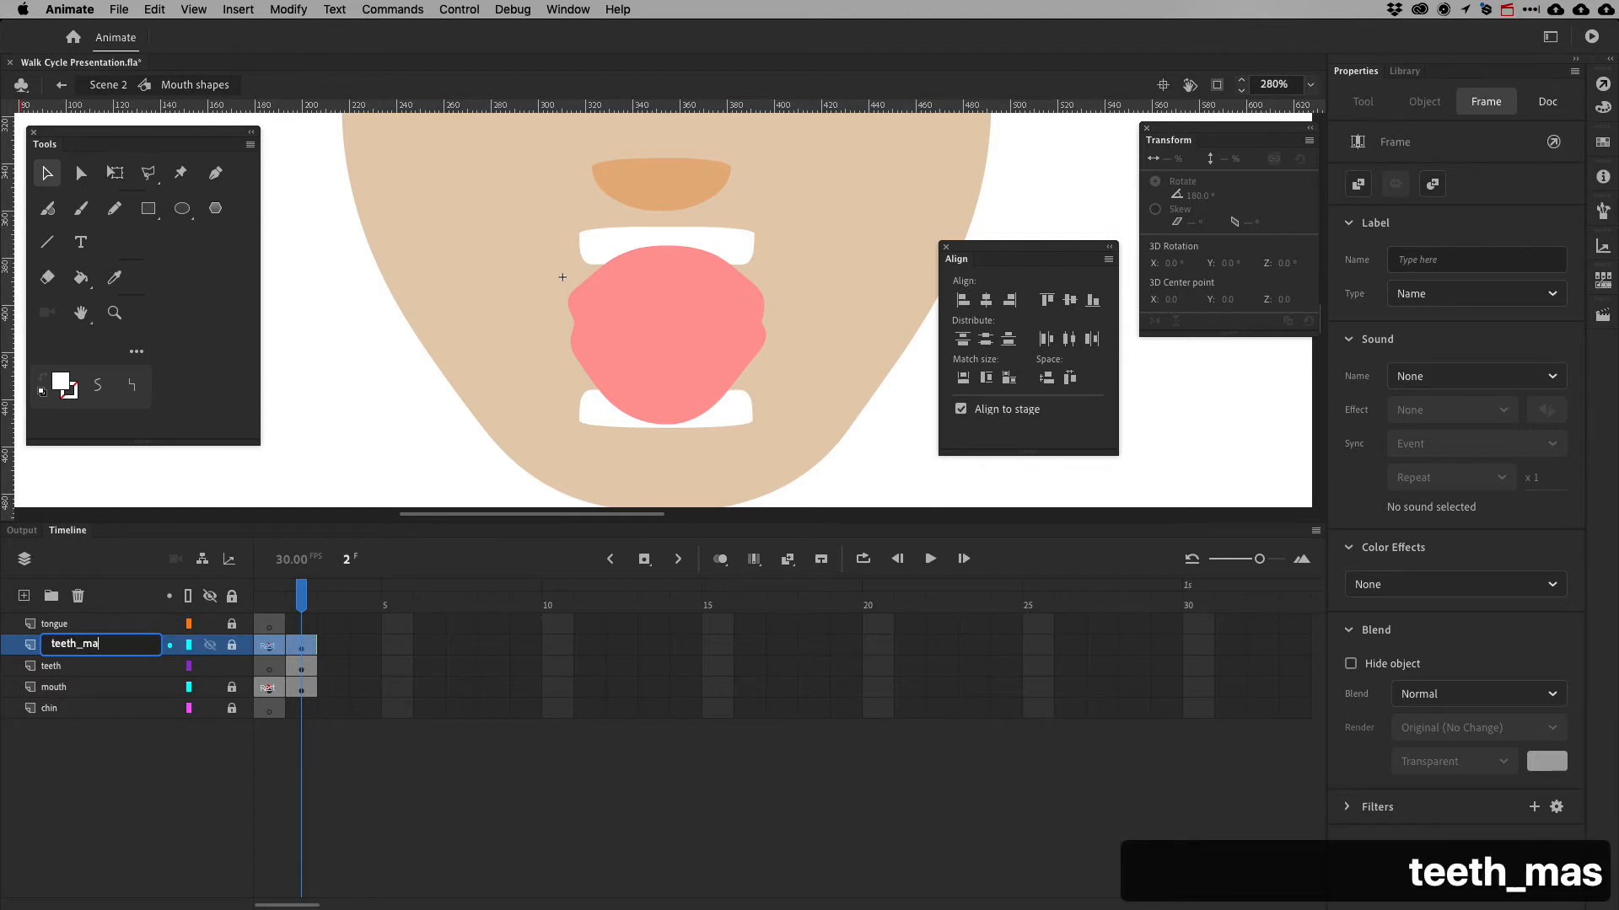
key("Return")
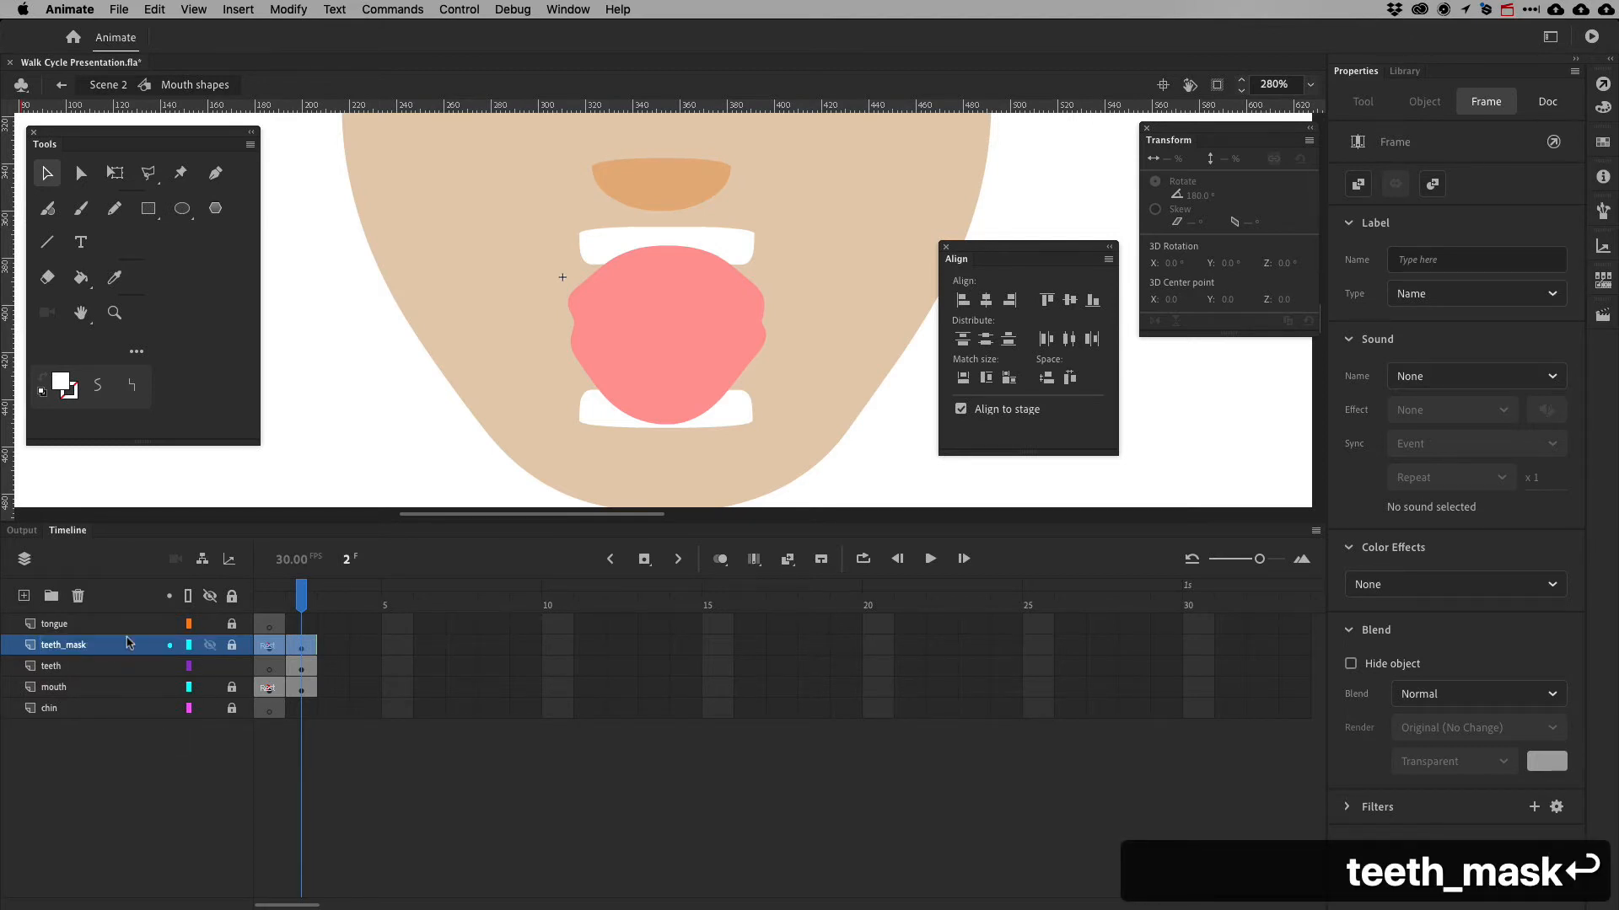
Clear the Rest label from frame 1 of the teeth_mask layer
left_click(287, 755)
left_click(267, 645)
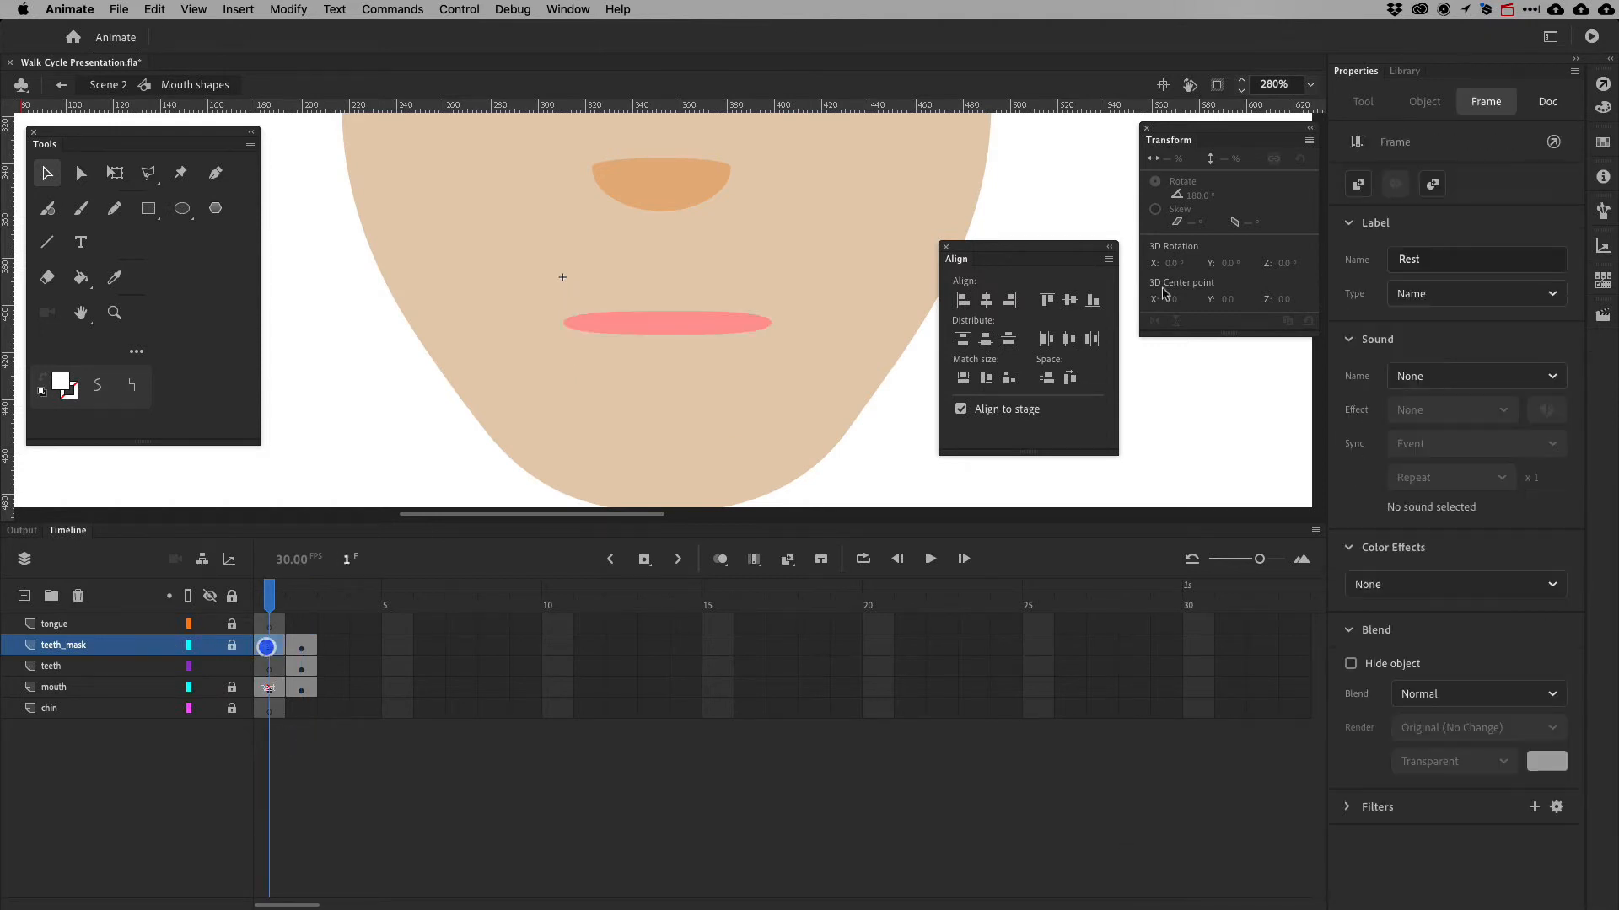
left_click(1442, 259)
key("BackSpace")
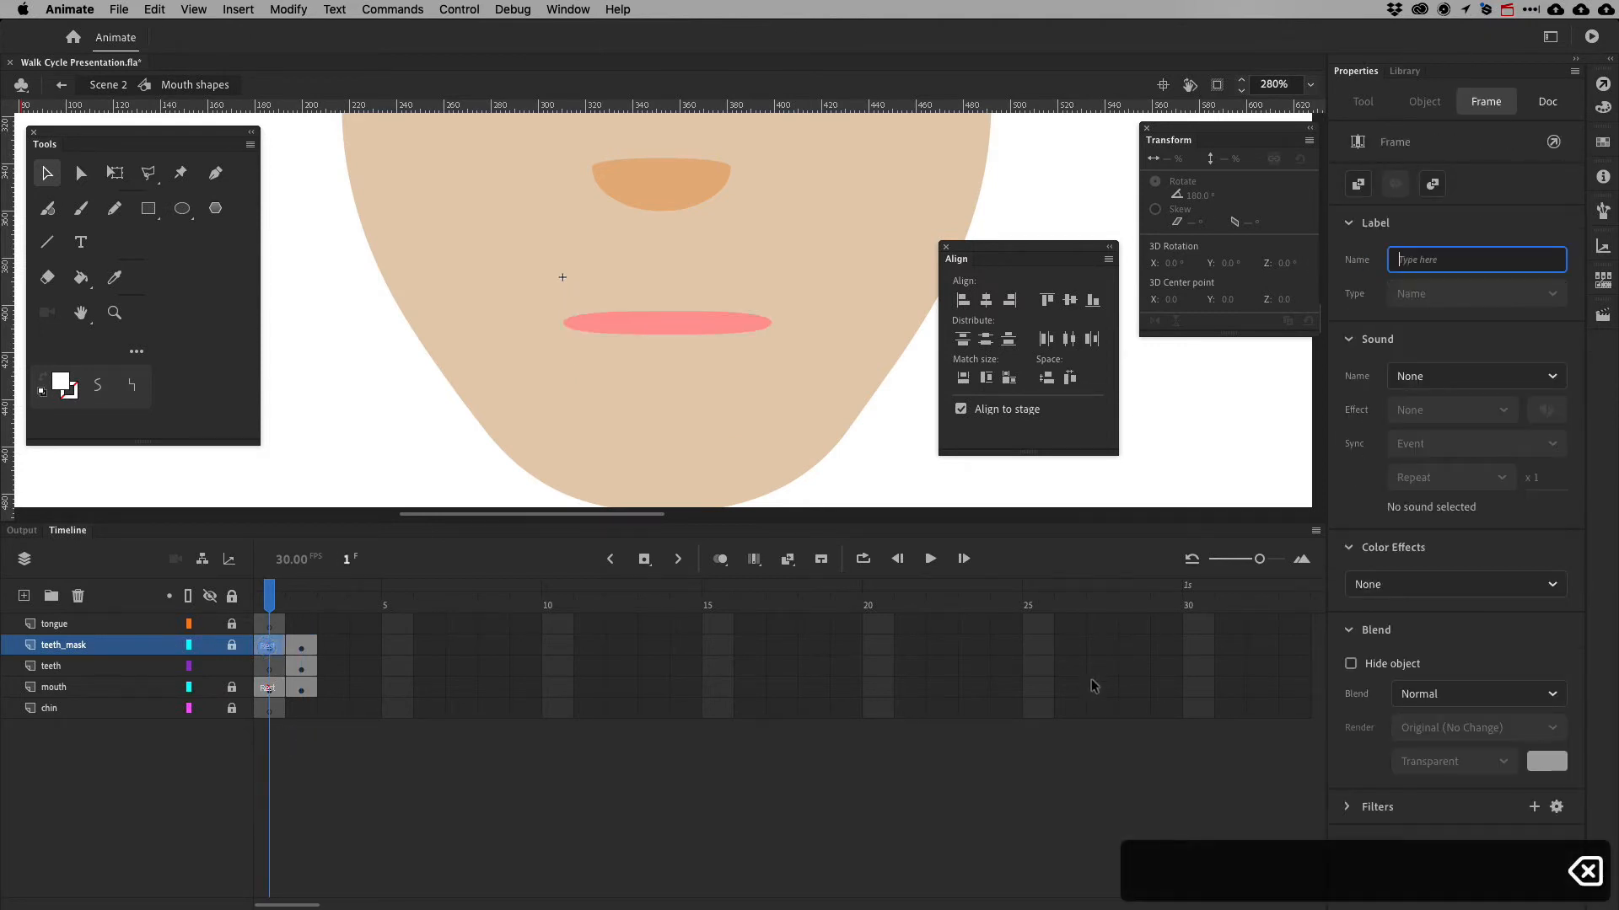
left_click(523, 806)
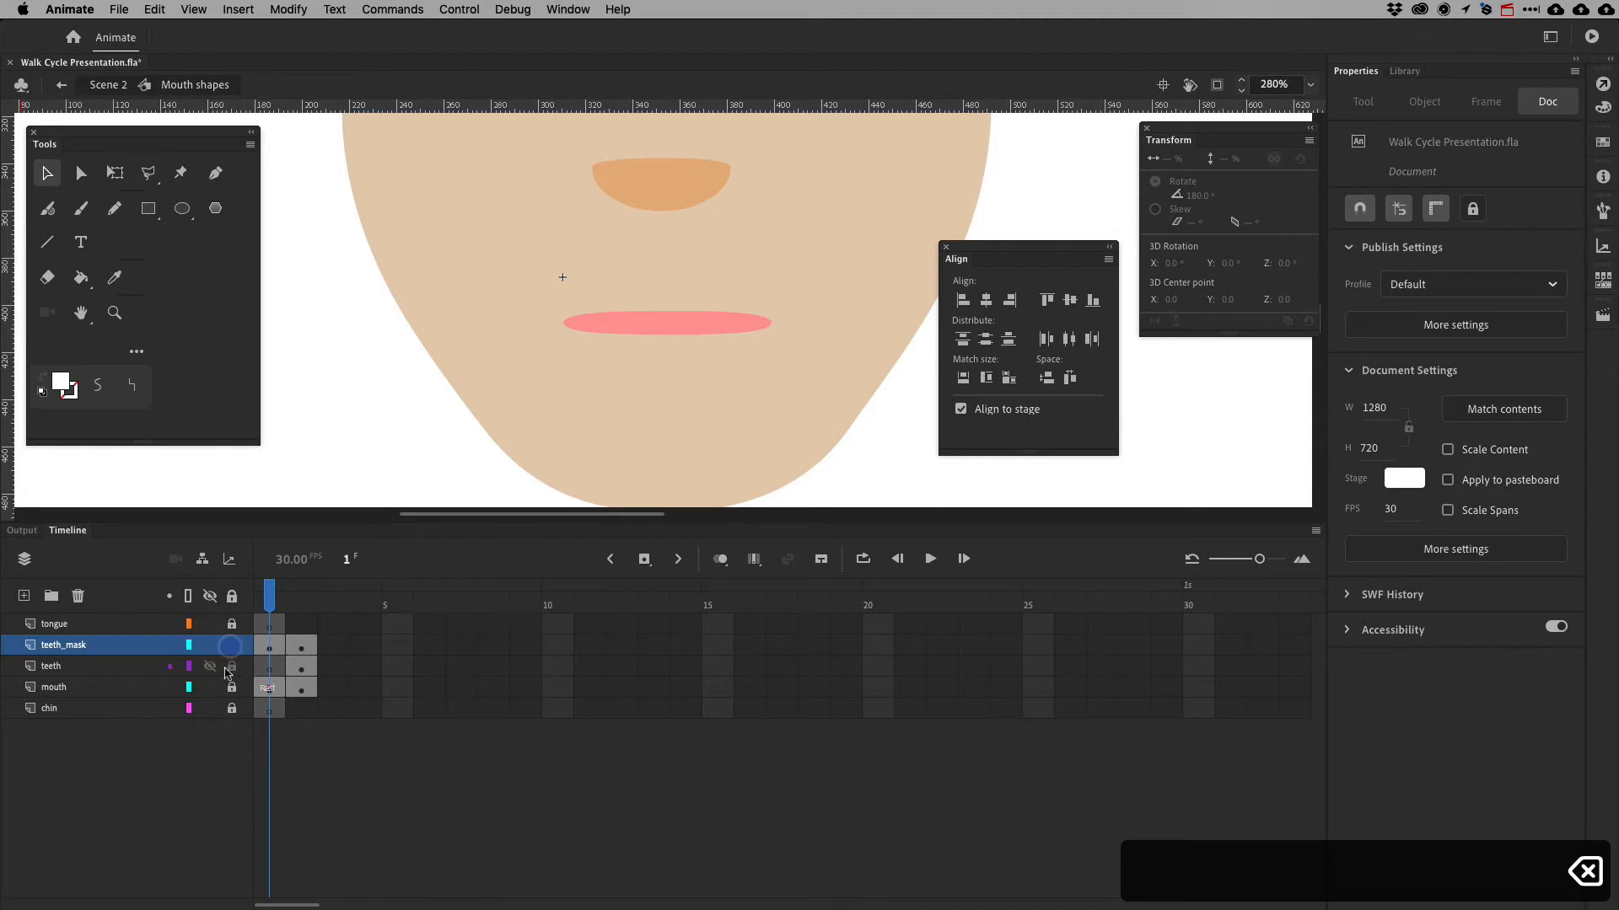
Unlock the teeth_mask layer and delete the closed lip shape from its frame 1
left_click(297, 650)
left_click(270, 645)
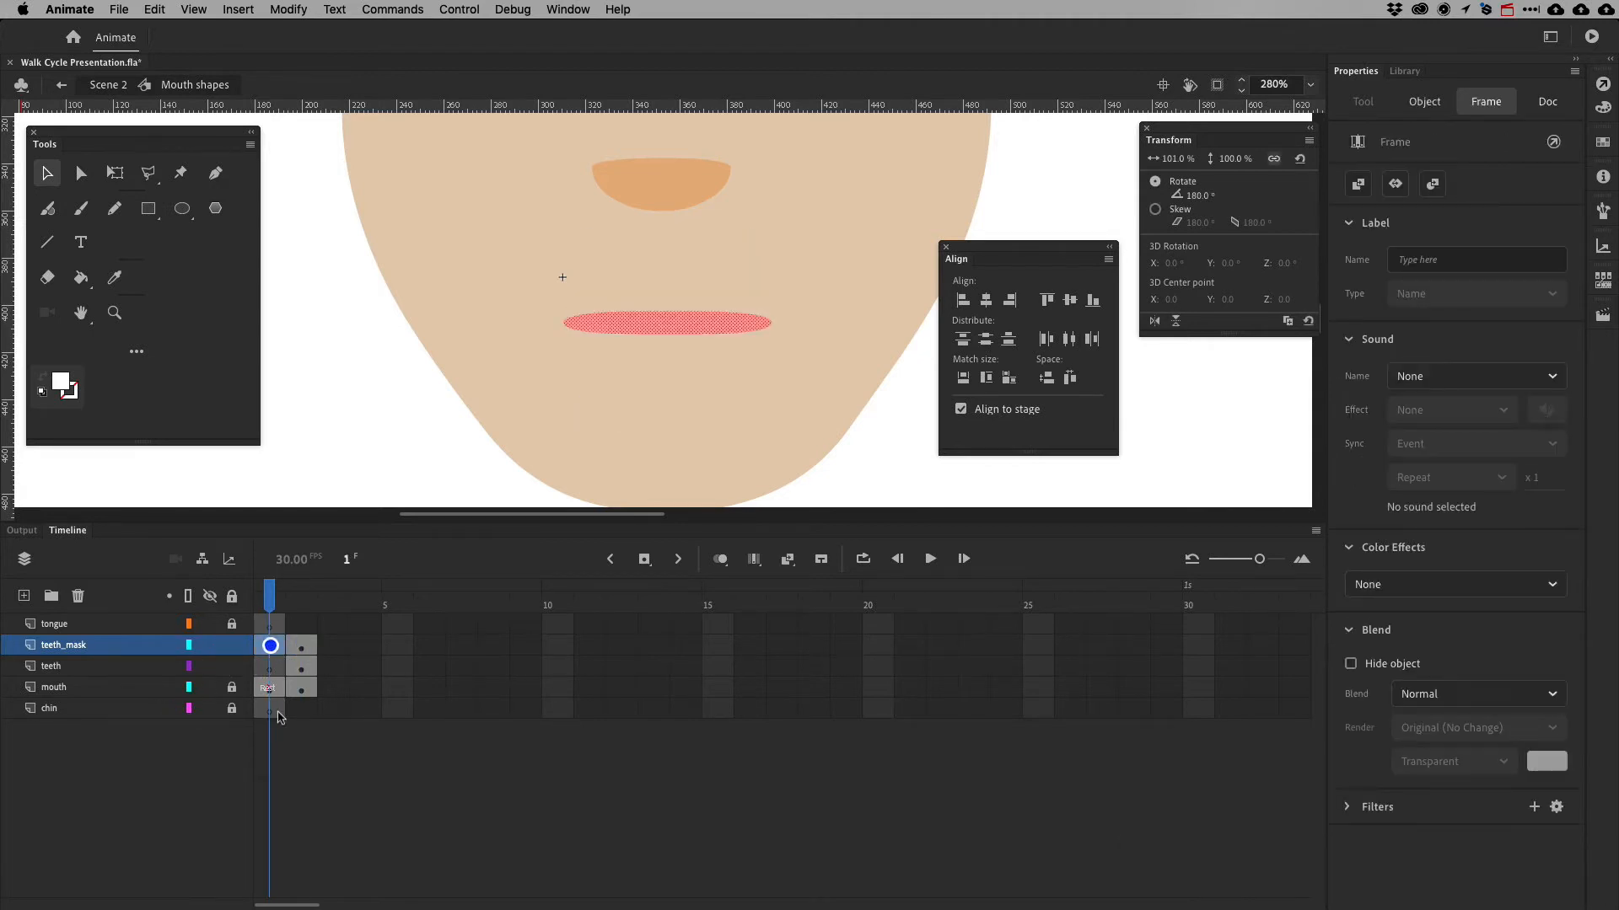
key("BackSpace")
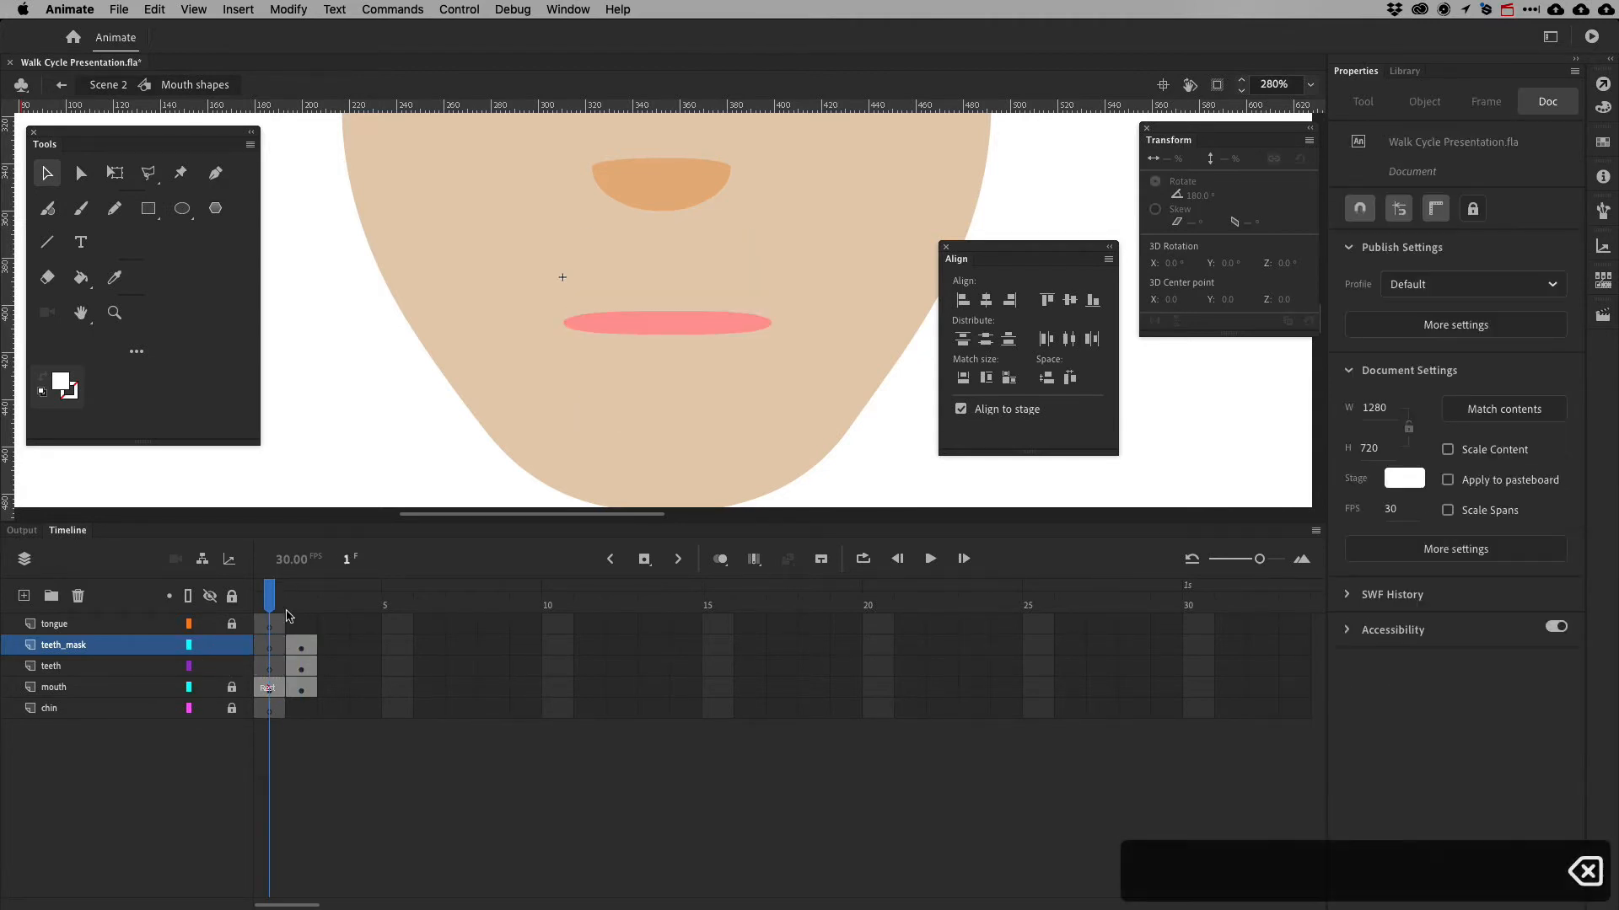
left_click(269, 688)
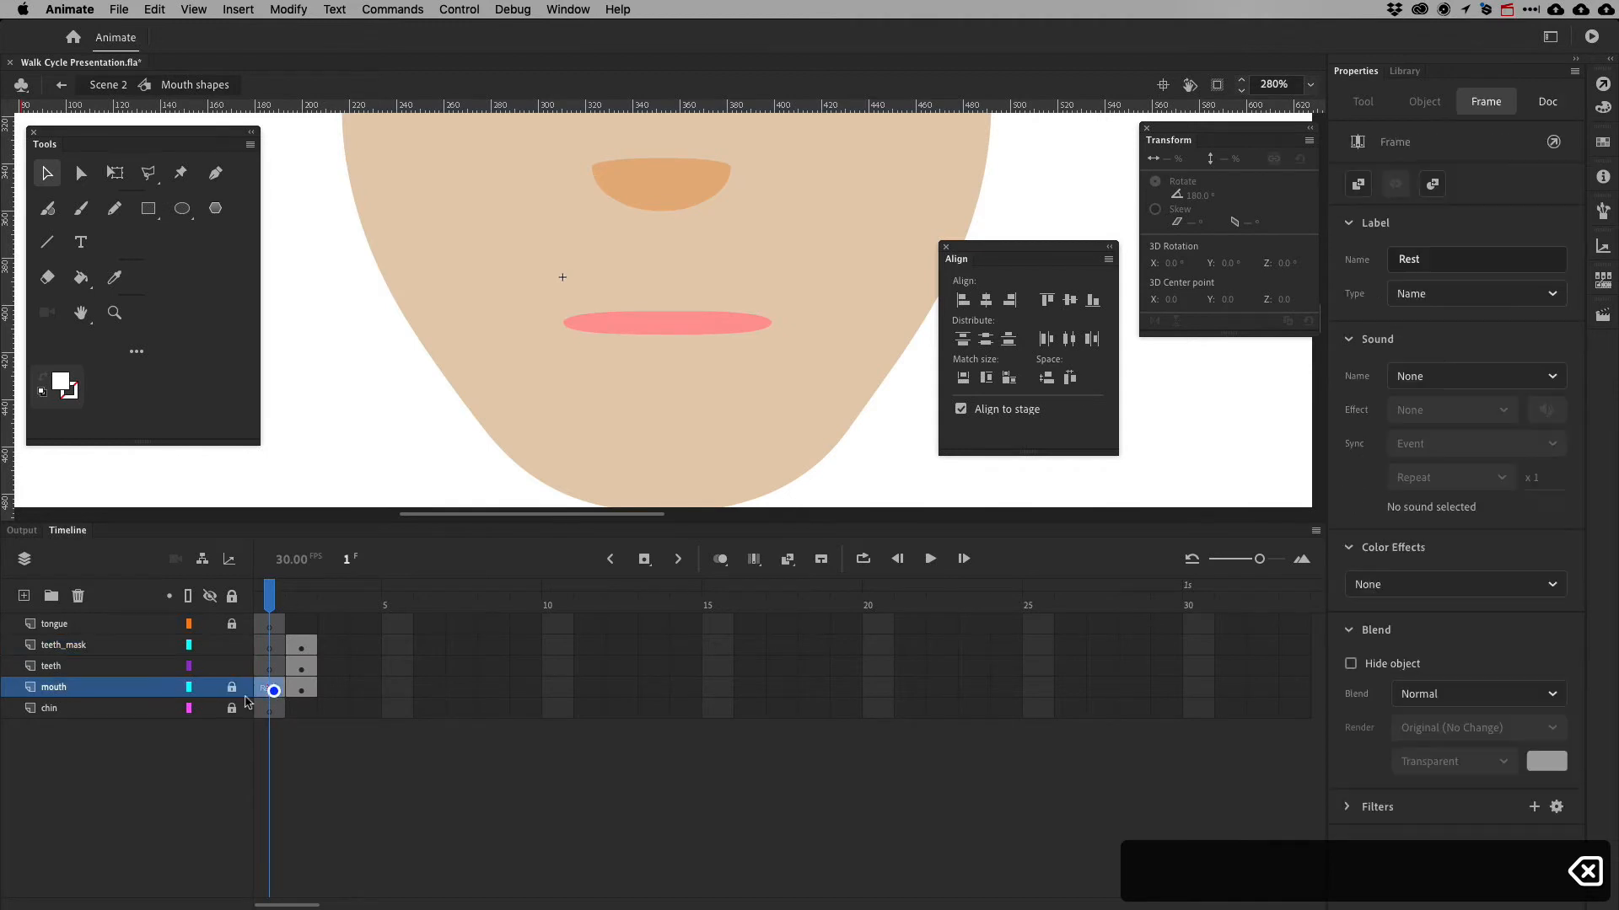
left_click(269, 646)
left_click(270, 664)
left_click(270, 647)
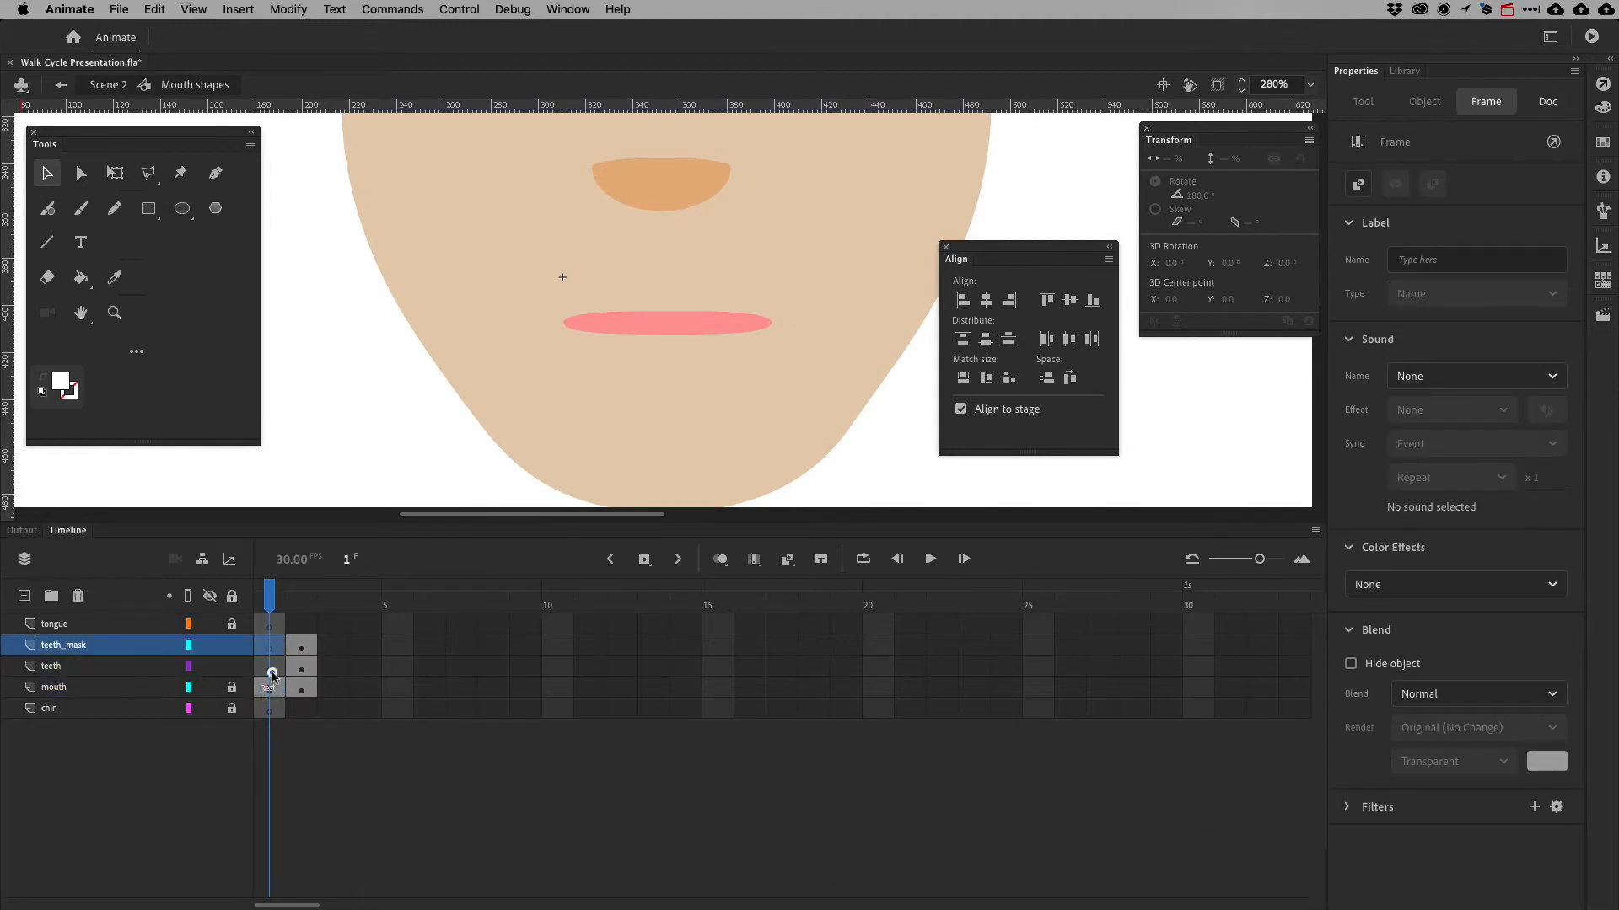
left_click(270, 669)
Extend the tongue layer to frame 2 with an inserted frame
left_click(271, 622)
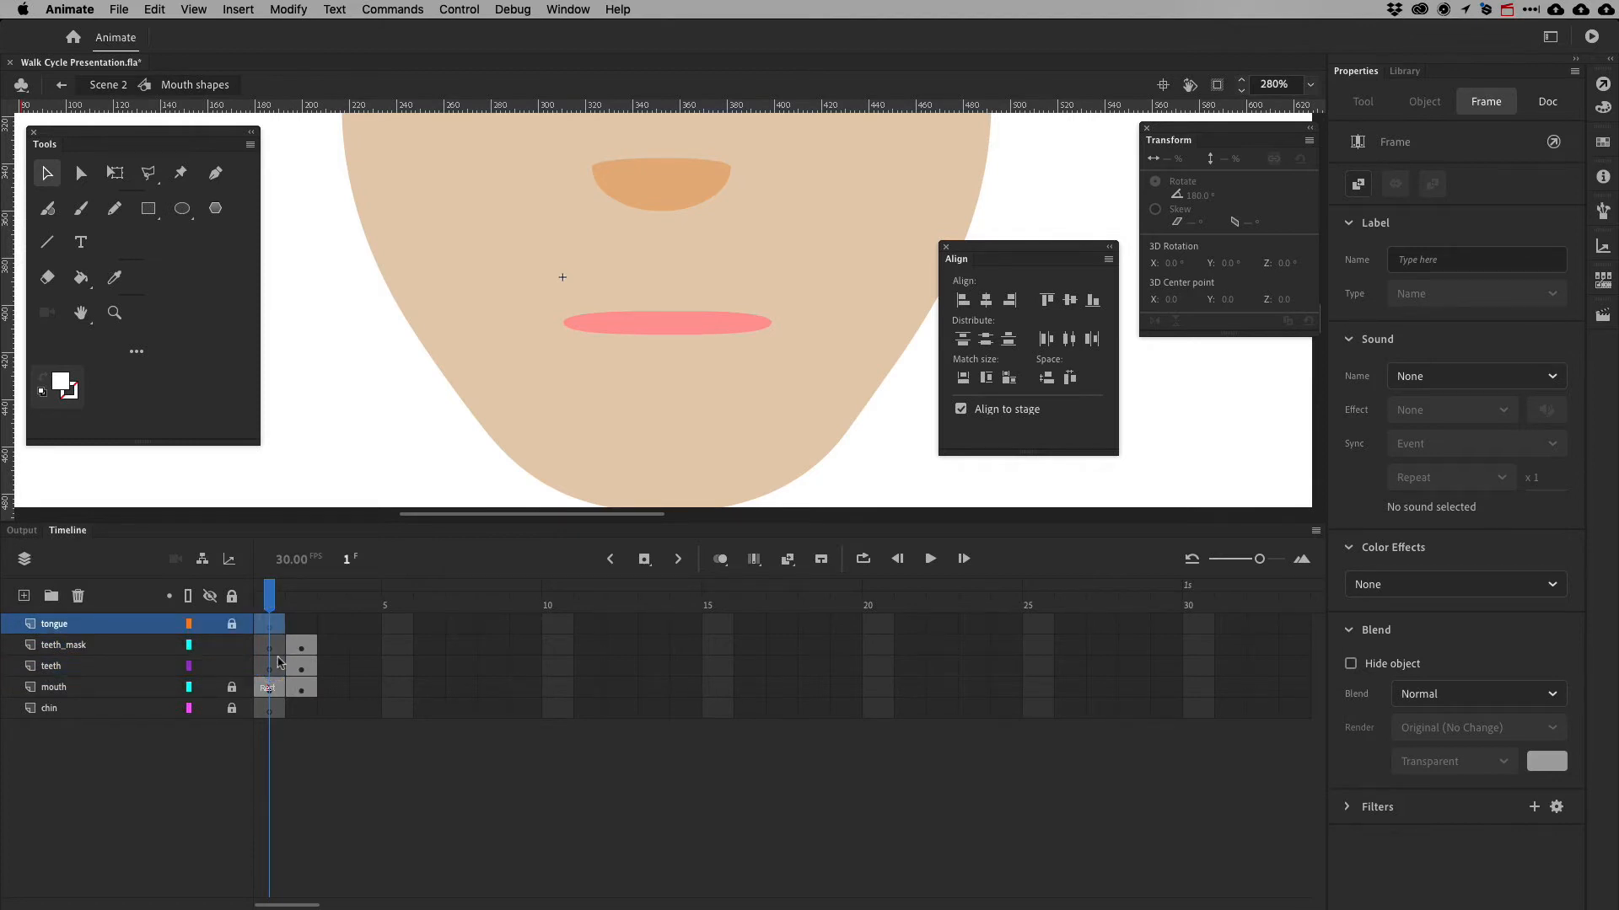
left_click(301, 625)
right_click(302, 625)
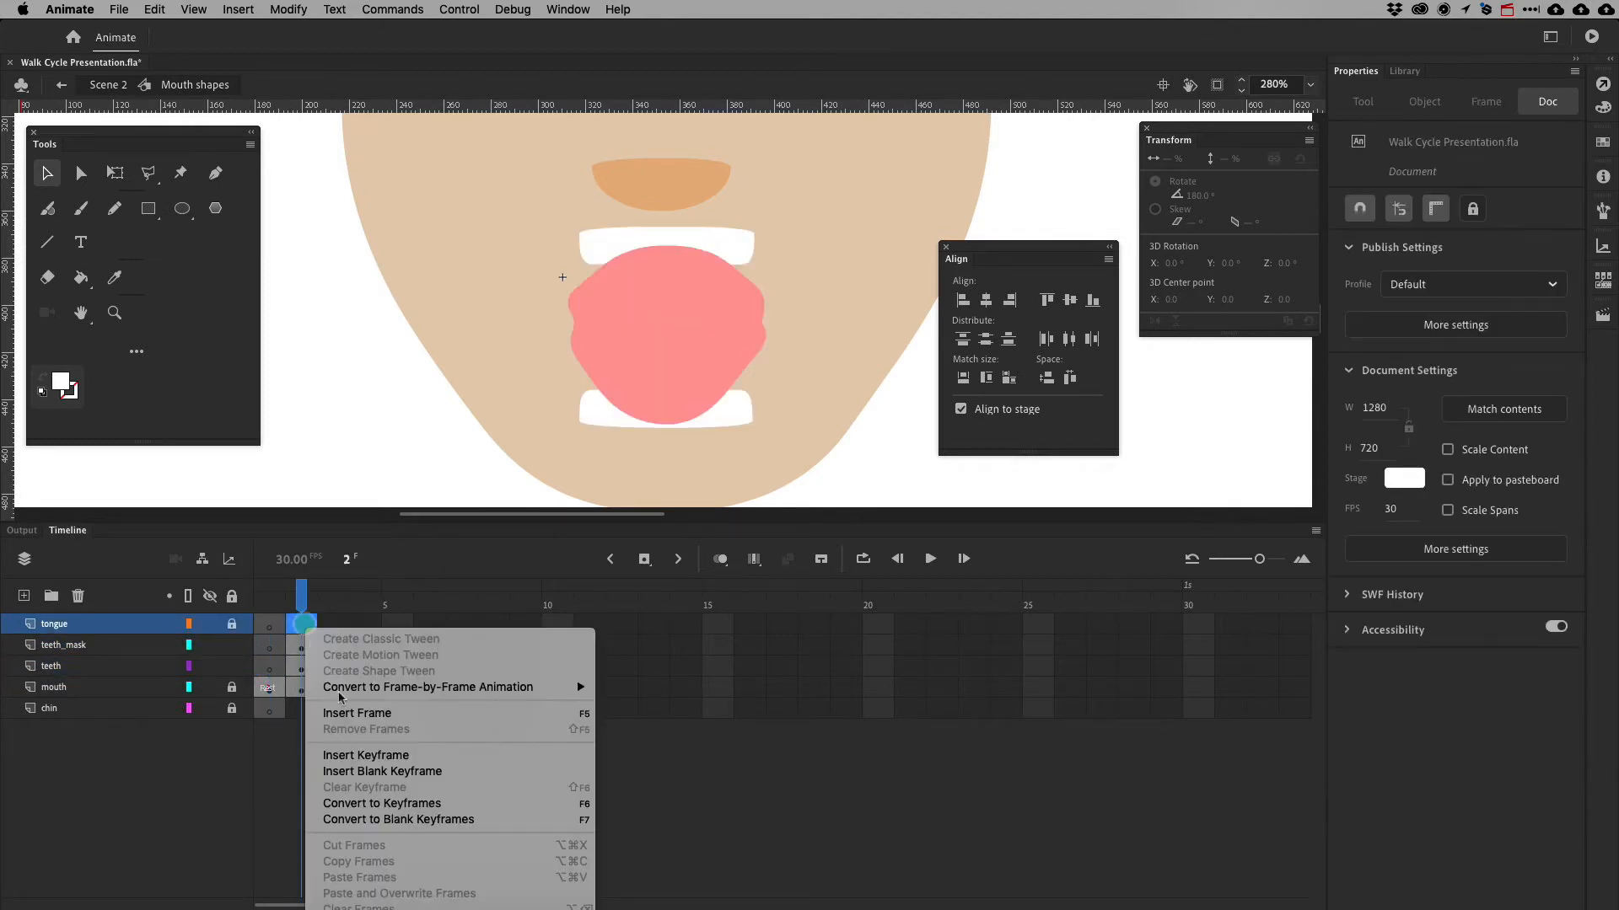
left_click(365, 711)
left_click(261, 819)
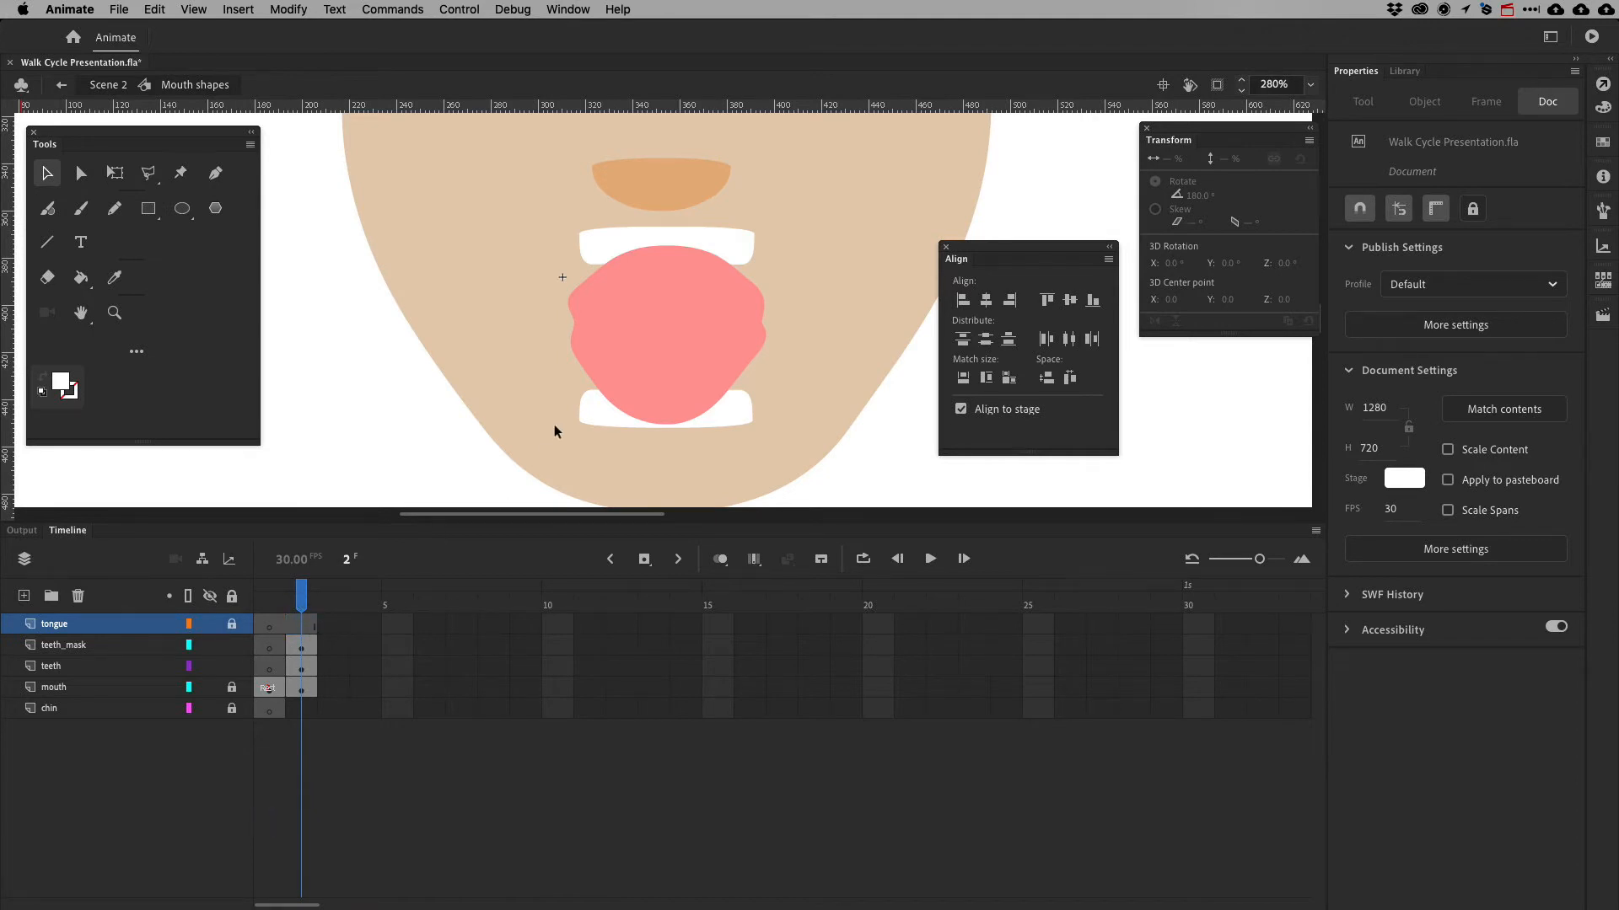
Check the Ah viseme in Preview, then examine the frame 2 artwork on the teeth_mask, teeth and mouth layers
key("super+Tab")
key("super+Tab")
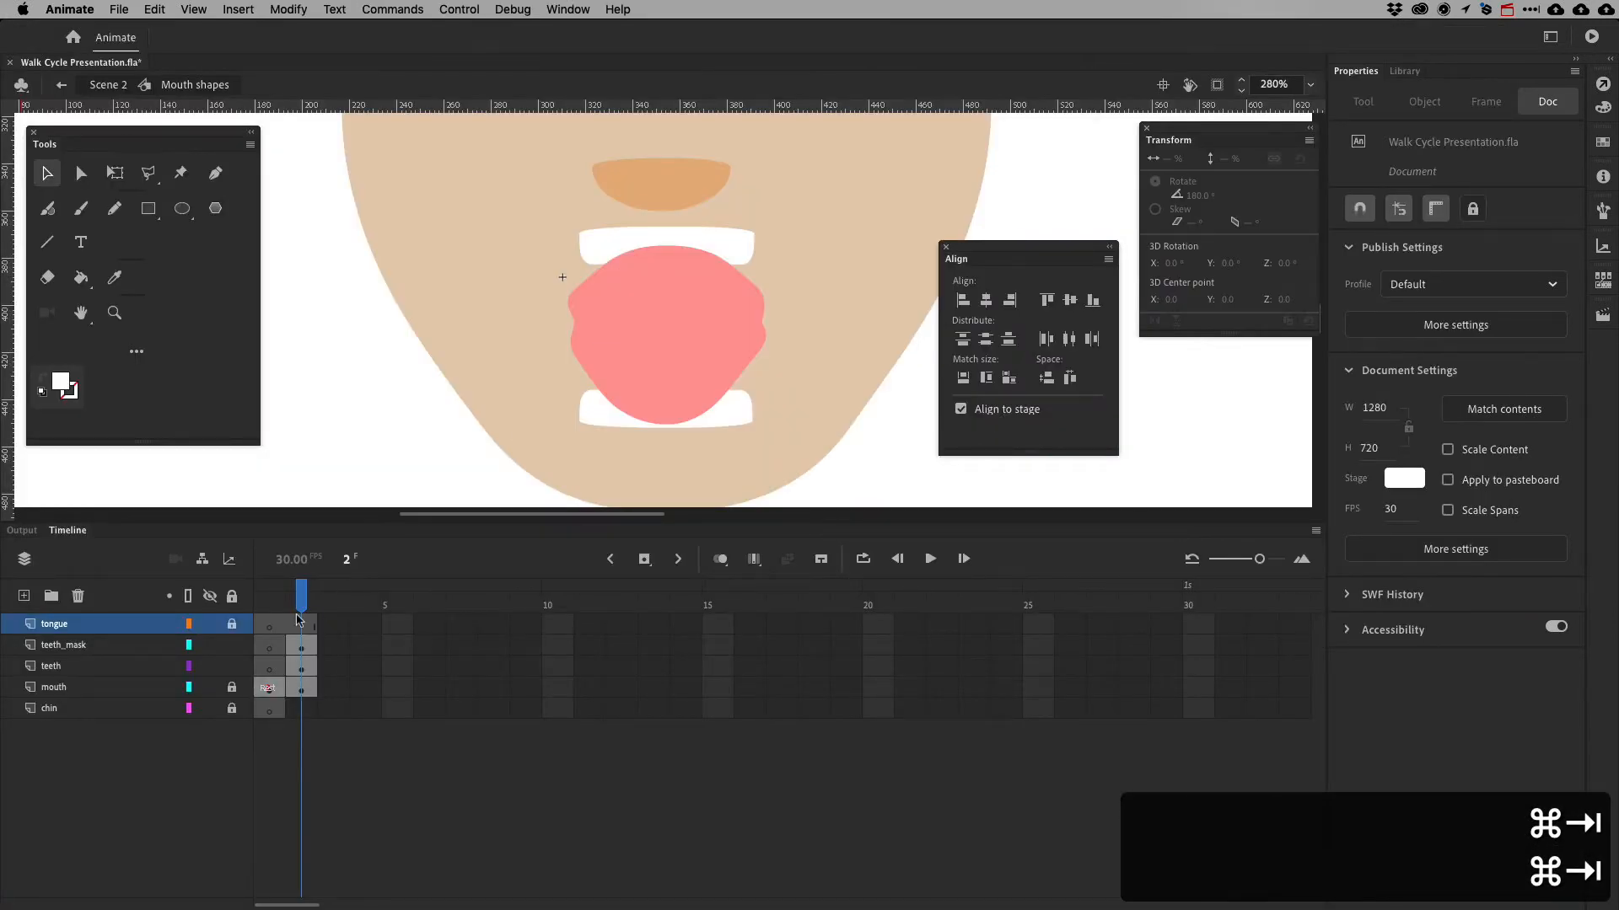
left_click(301, 645)
left_click(302, 666)
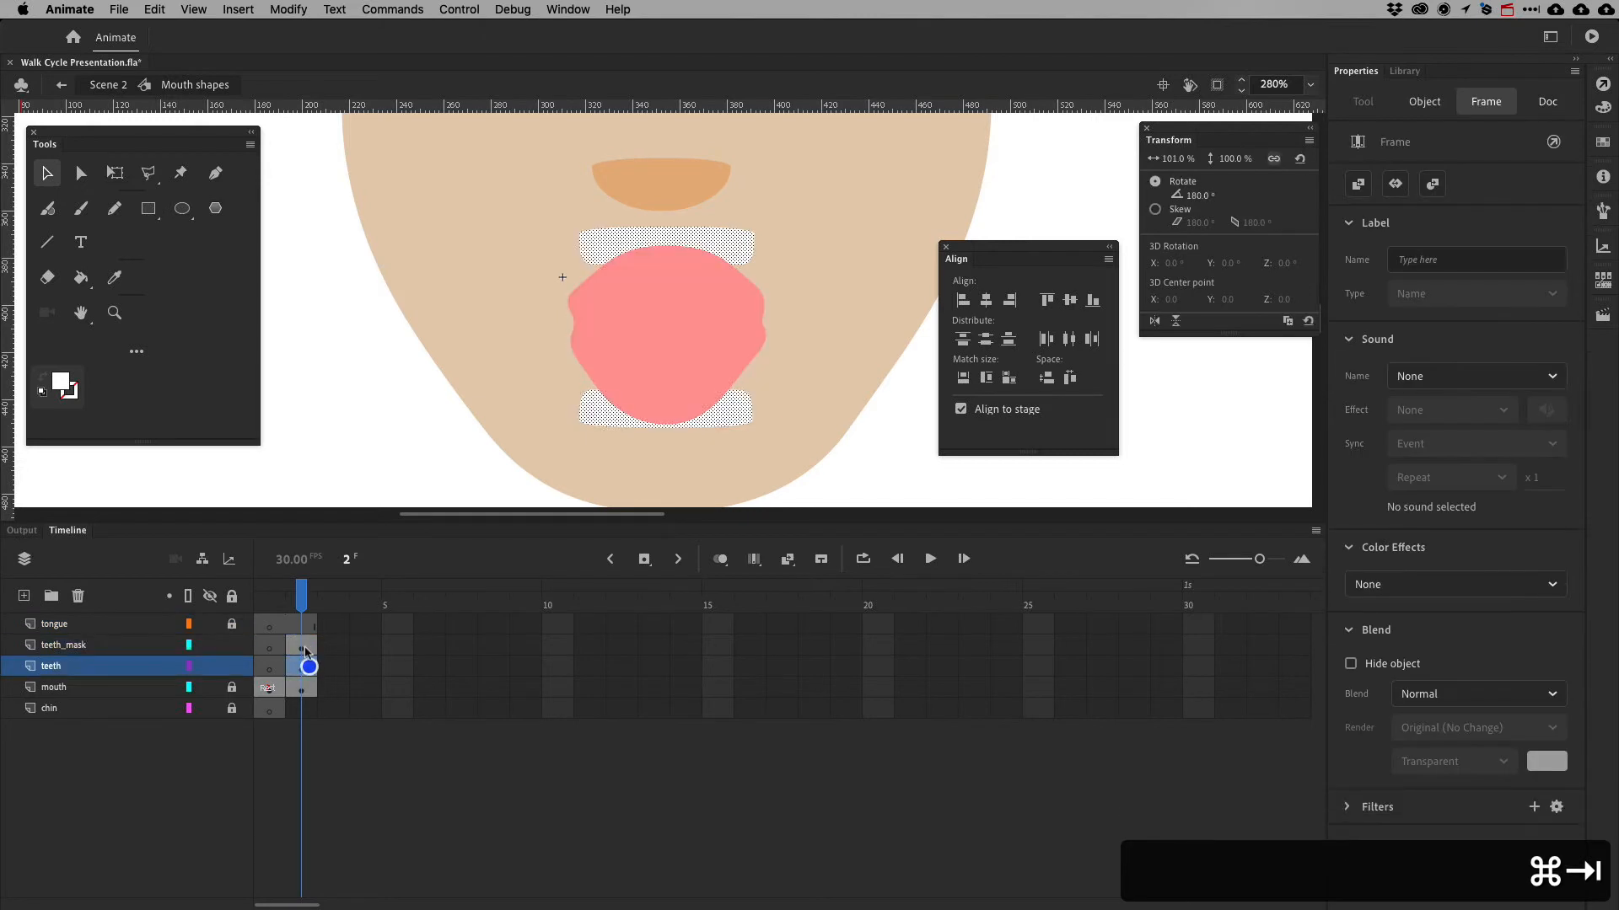
left_click(302, 645)
left_click(58, 666)
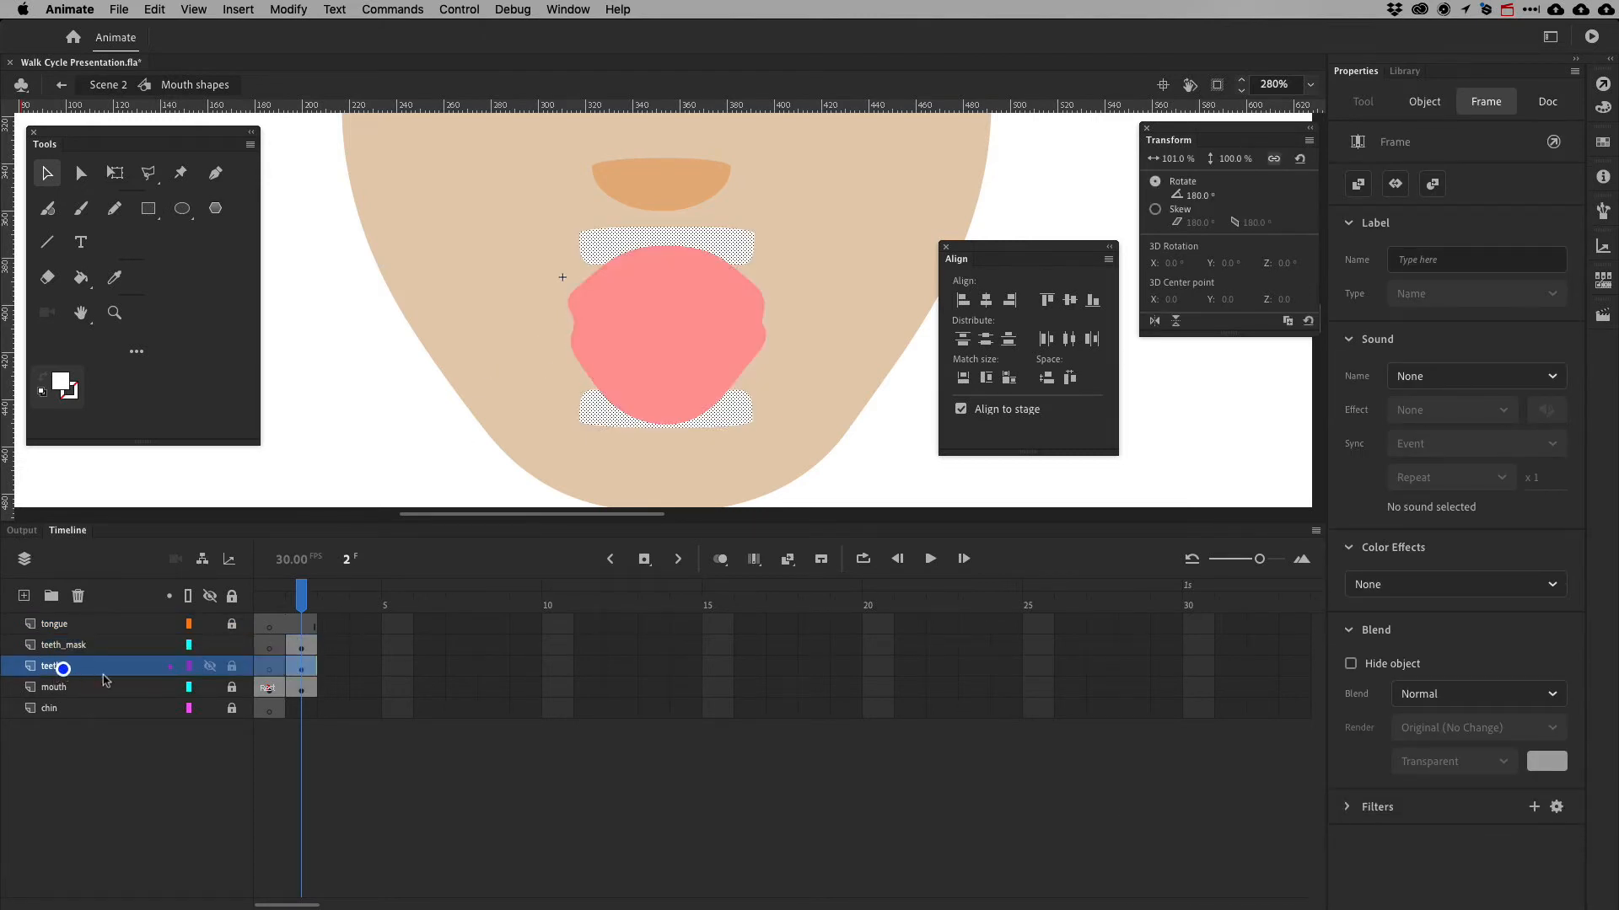
left_click(95, 690)
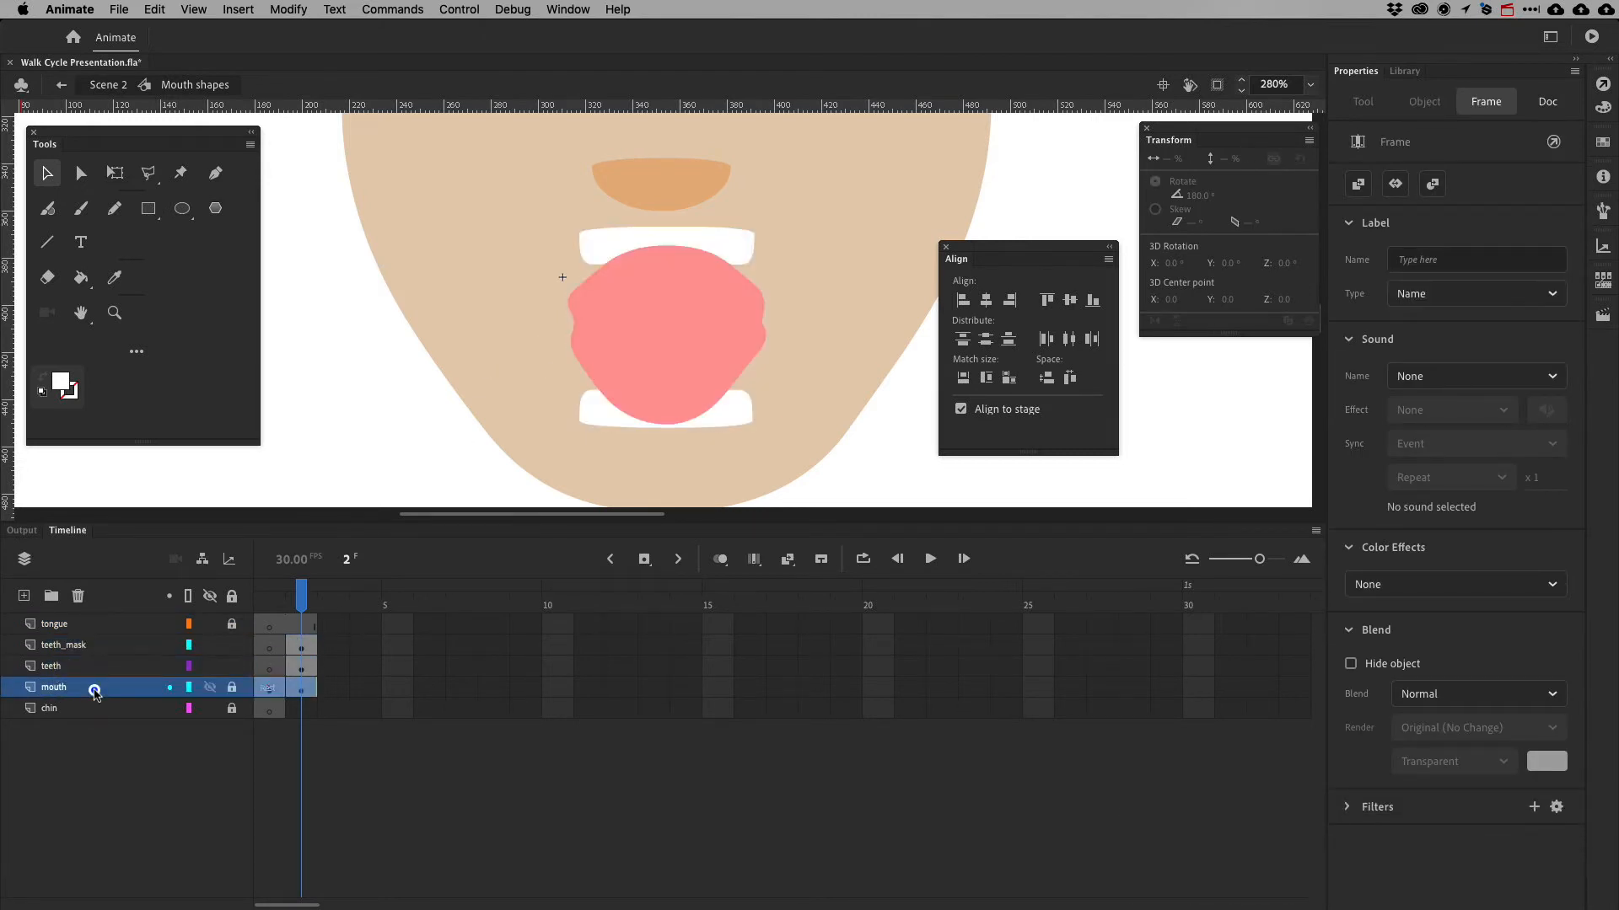
Change the teeth_mask layer's type to Mask in its layer properties
left_click(86, 645)
right_click(32, 651)
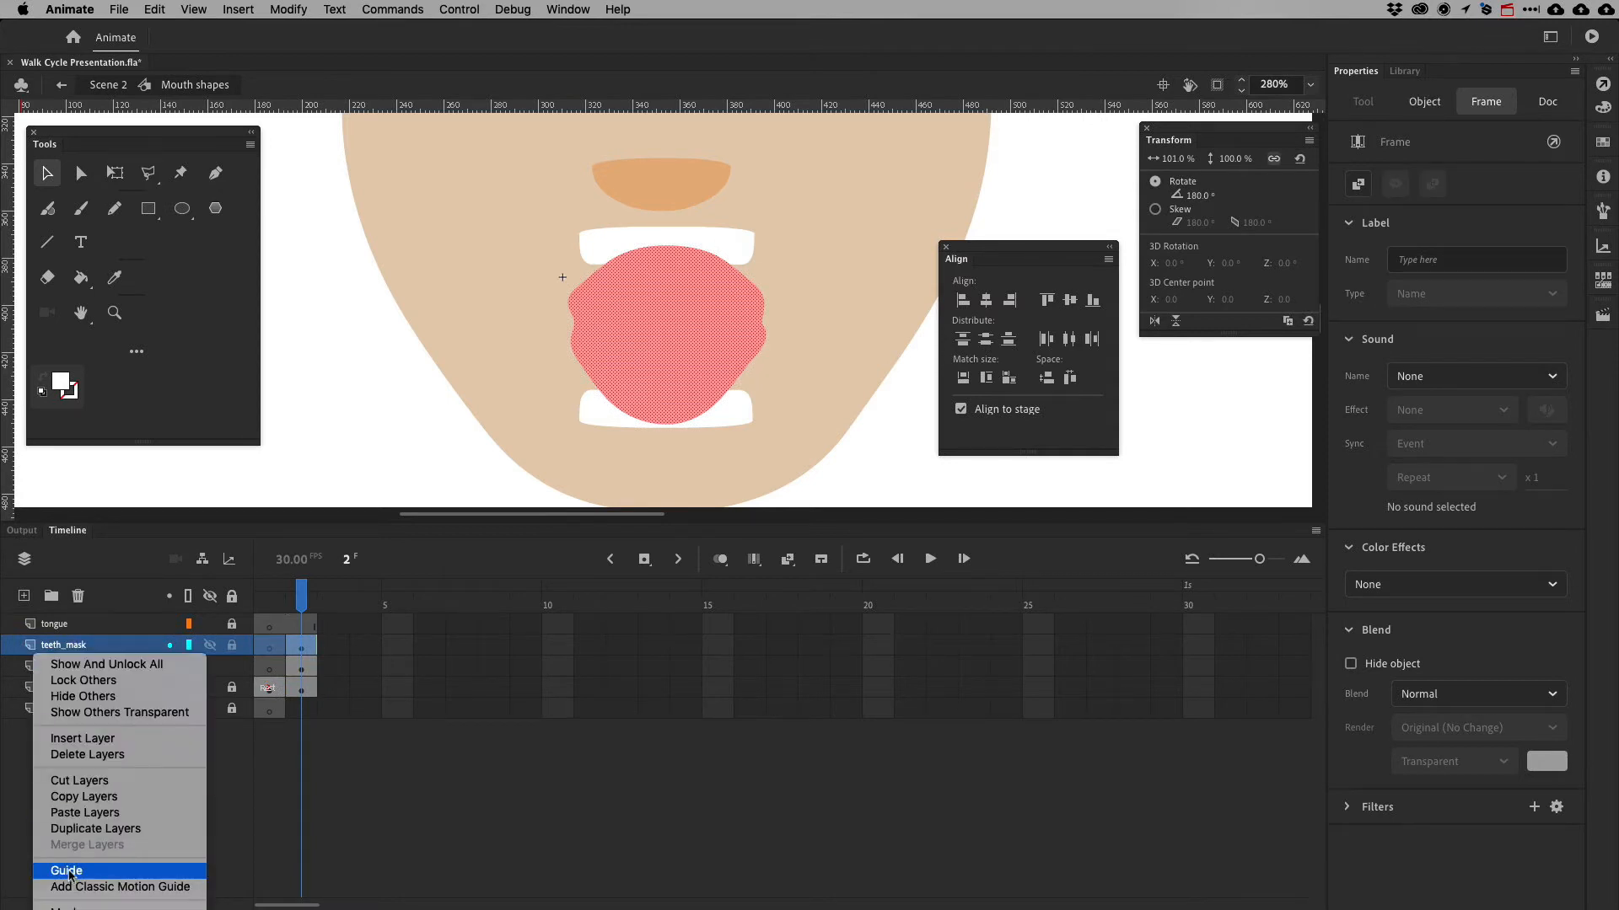
left_click(28, 646)
double_click(28, 647)
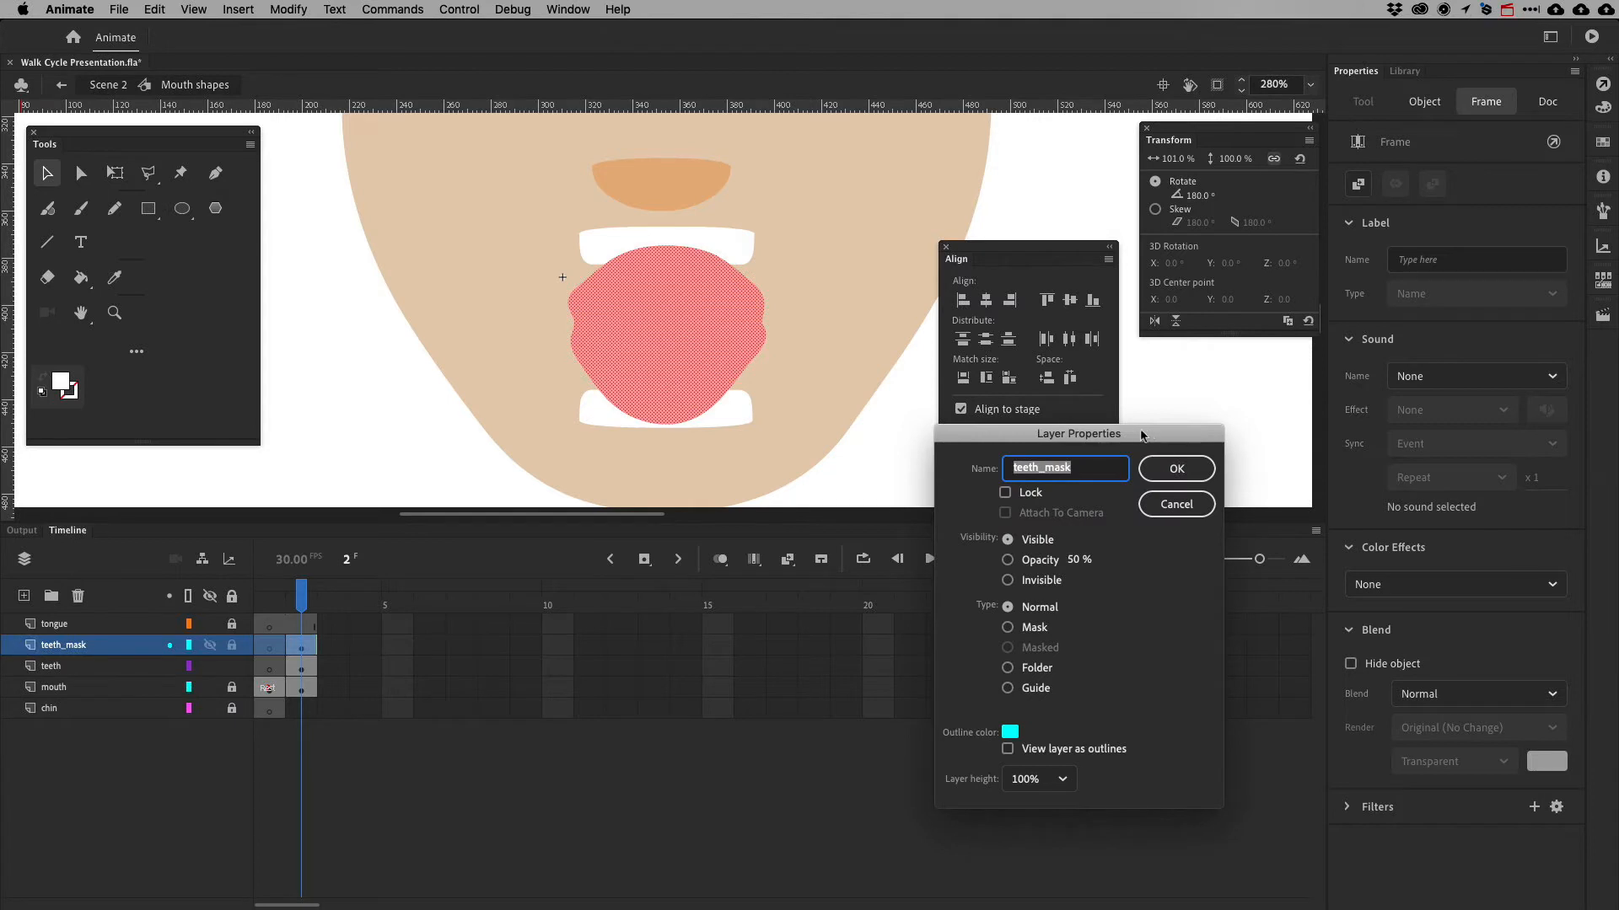
left_click_drag(1140, 433, 694, 293)
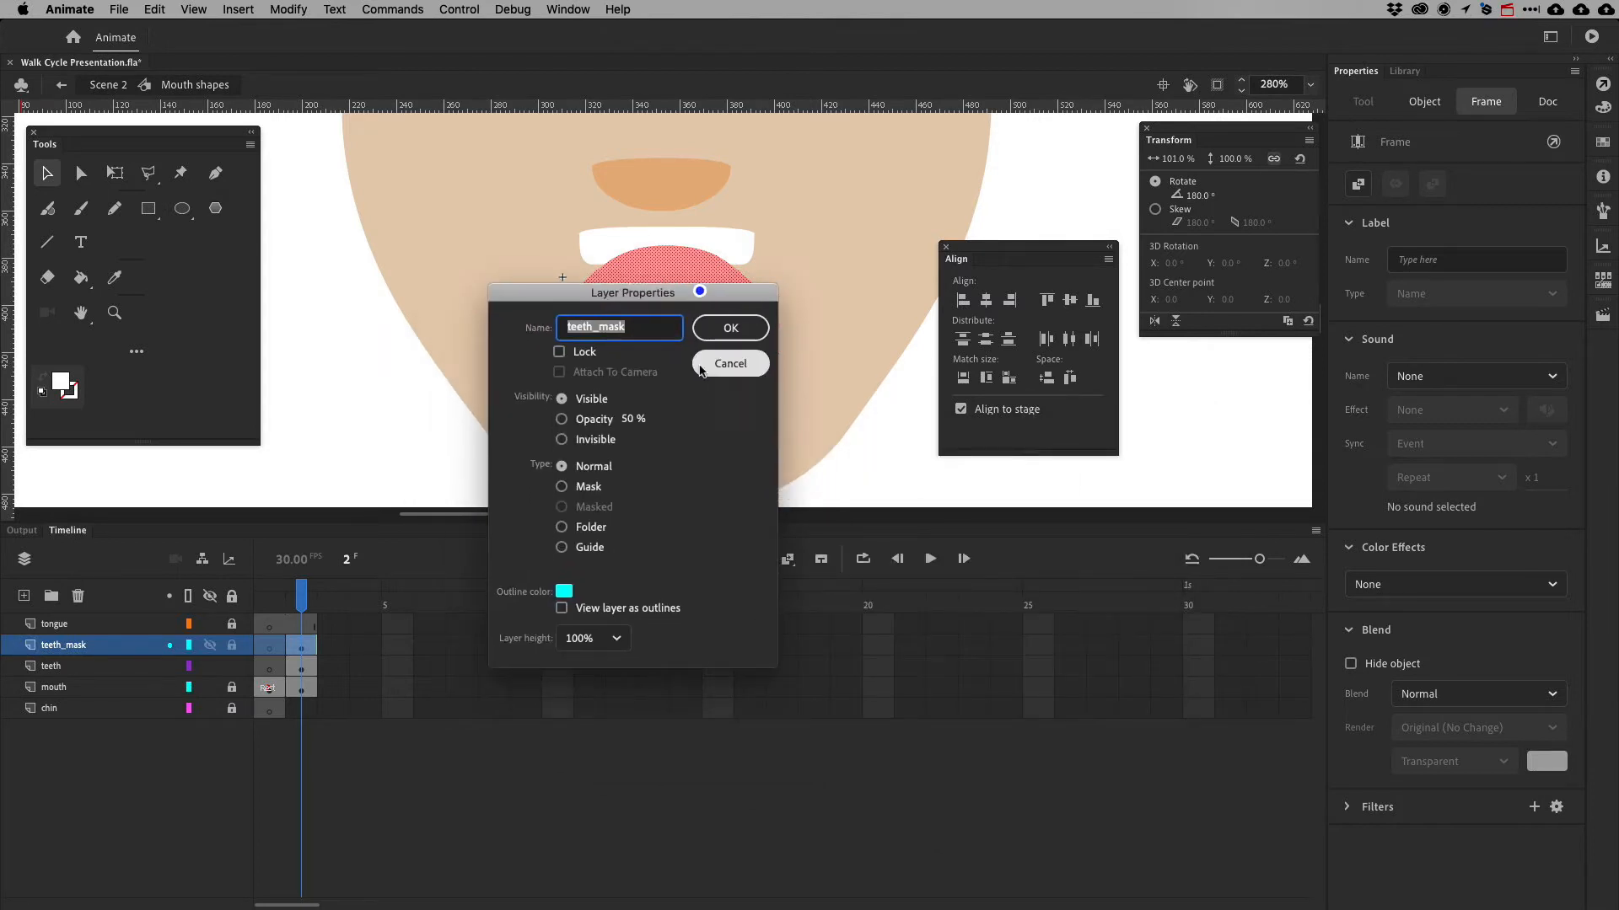
left_click(562, 488)
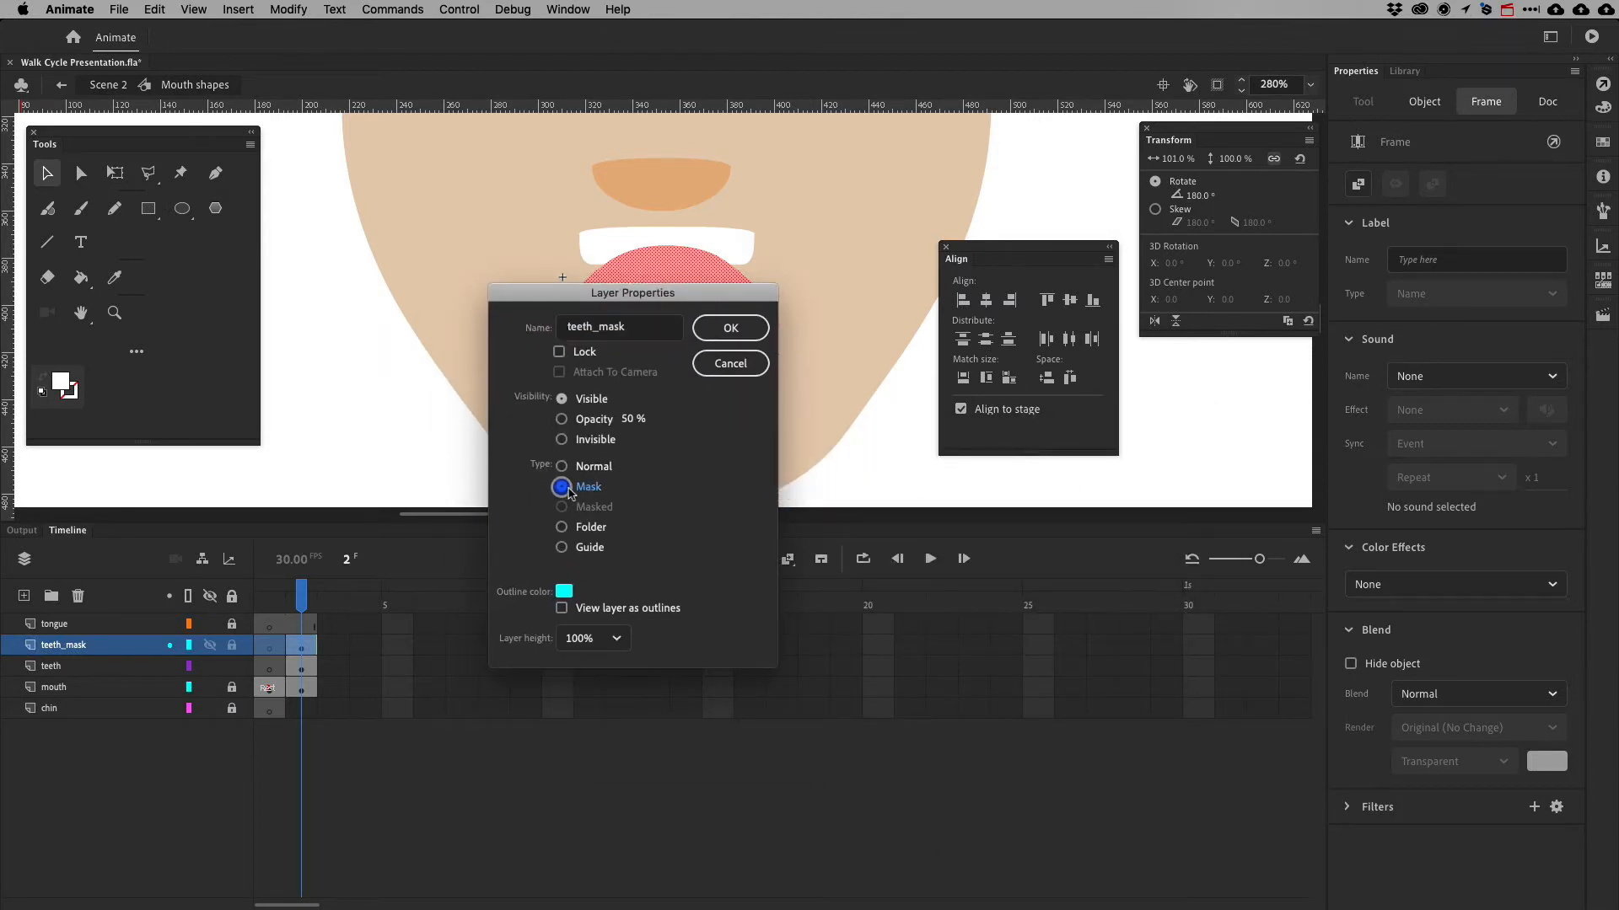
left_click(731, 328)
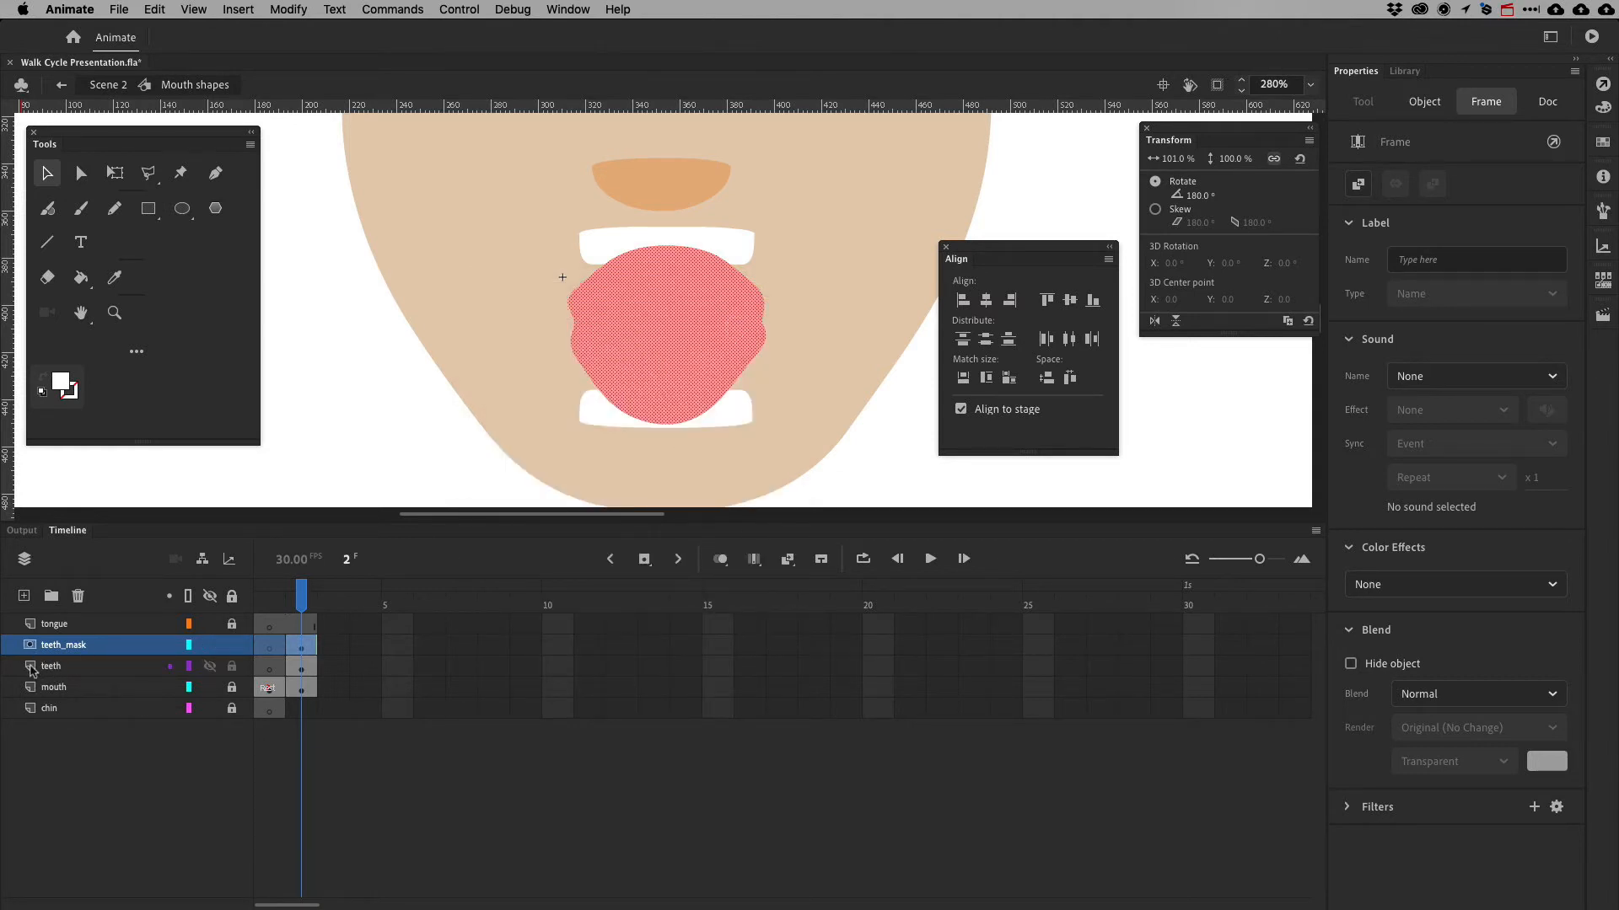
Nest the teeth layer under teeth_mask and lock both layers so the mask takes effect
left_click_drag(30, 672, 49, 656)
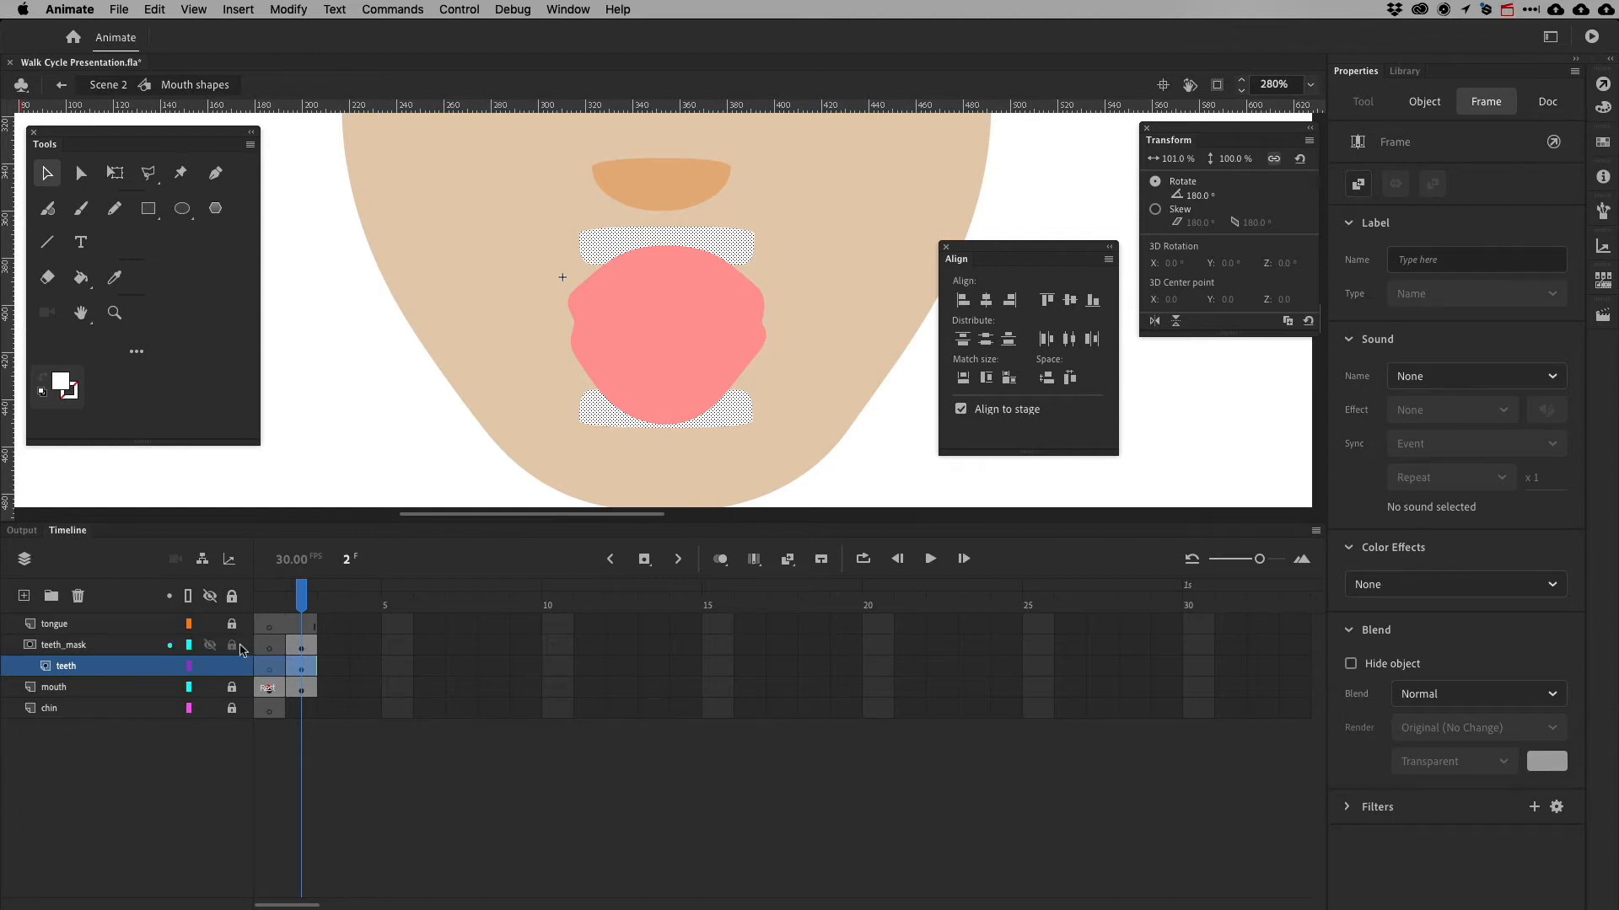
left_click(239, 646)
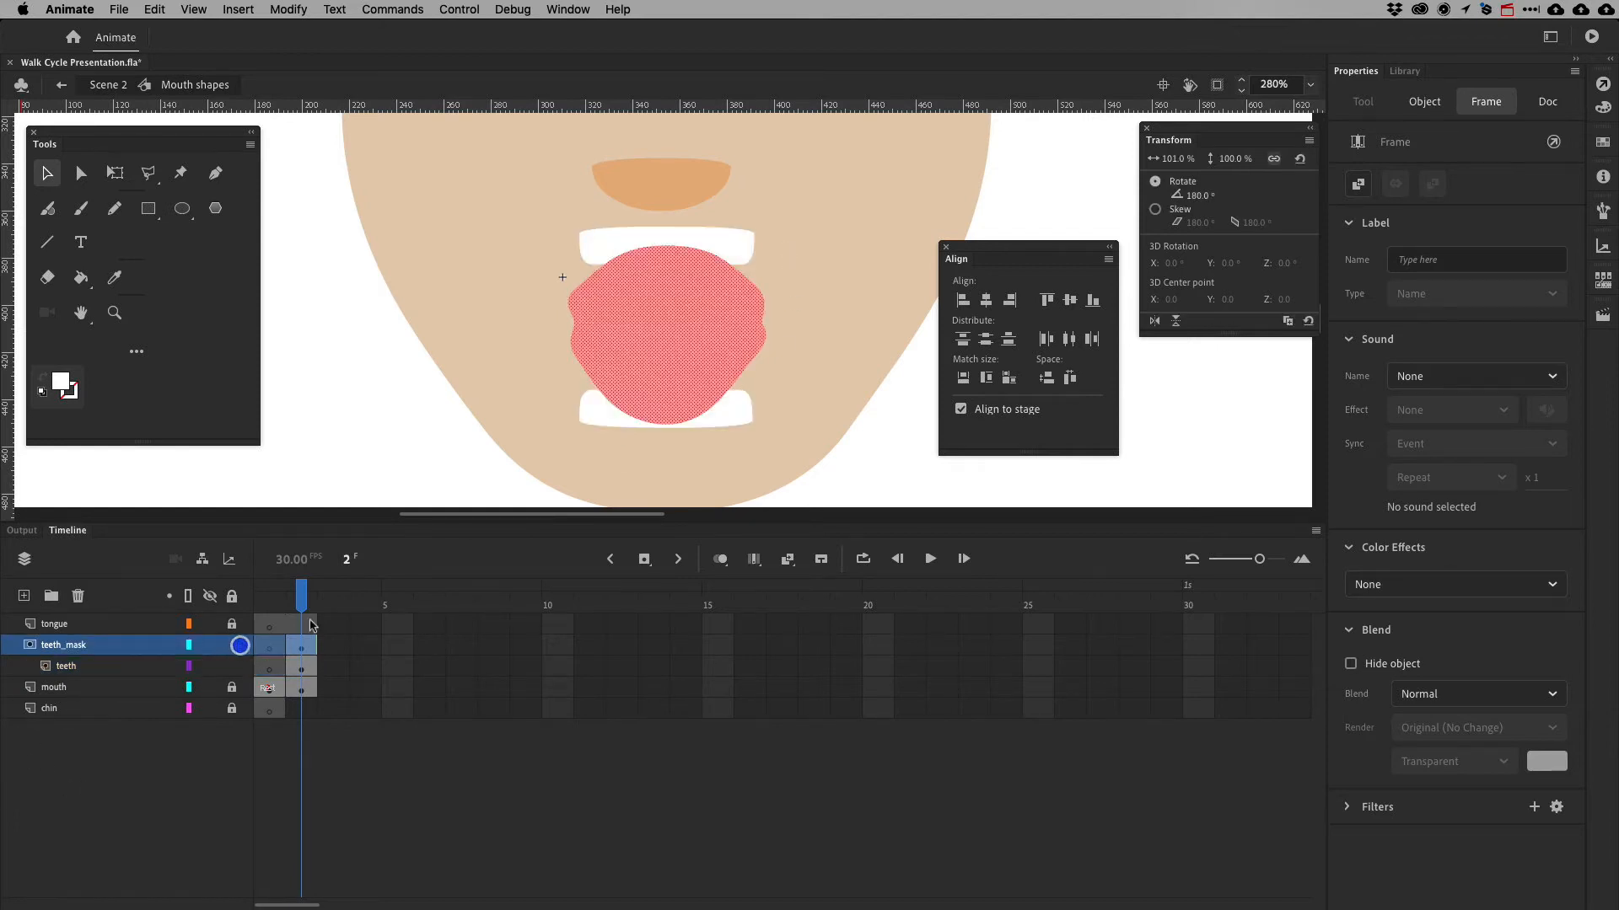
left_click(232, 645)
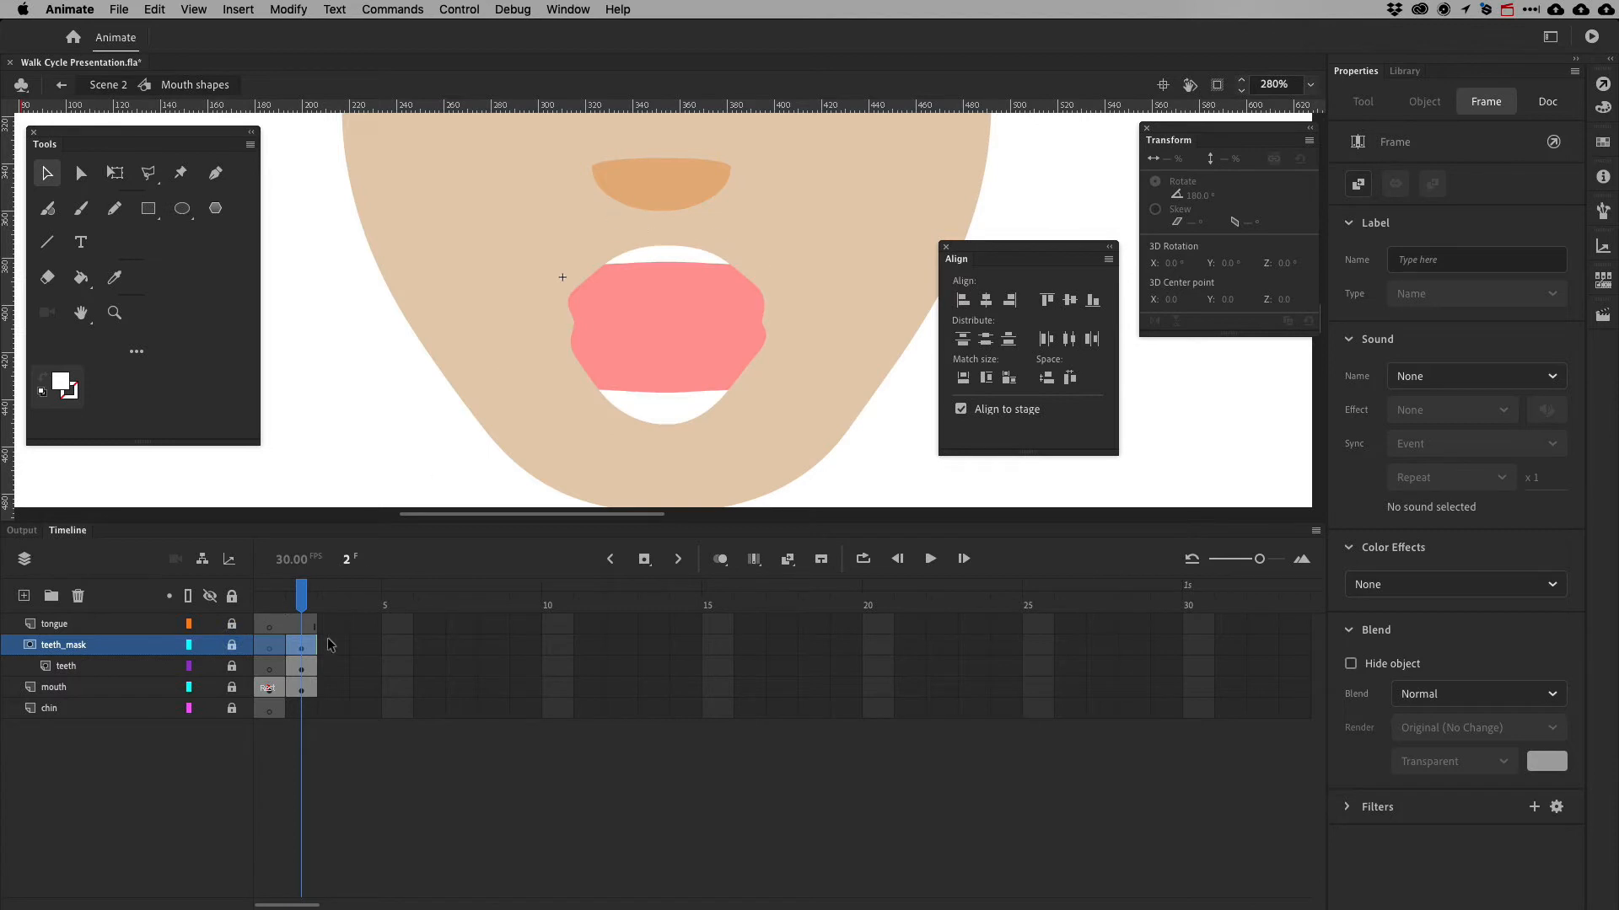
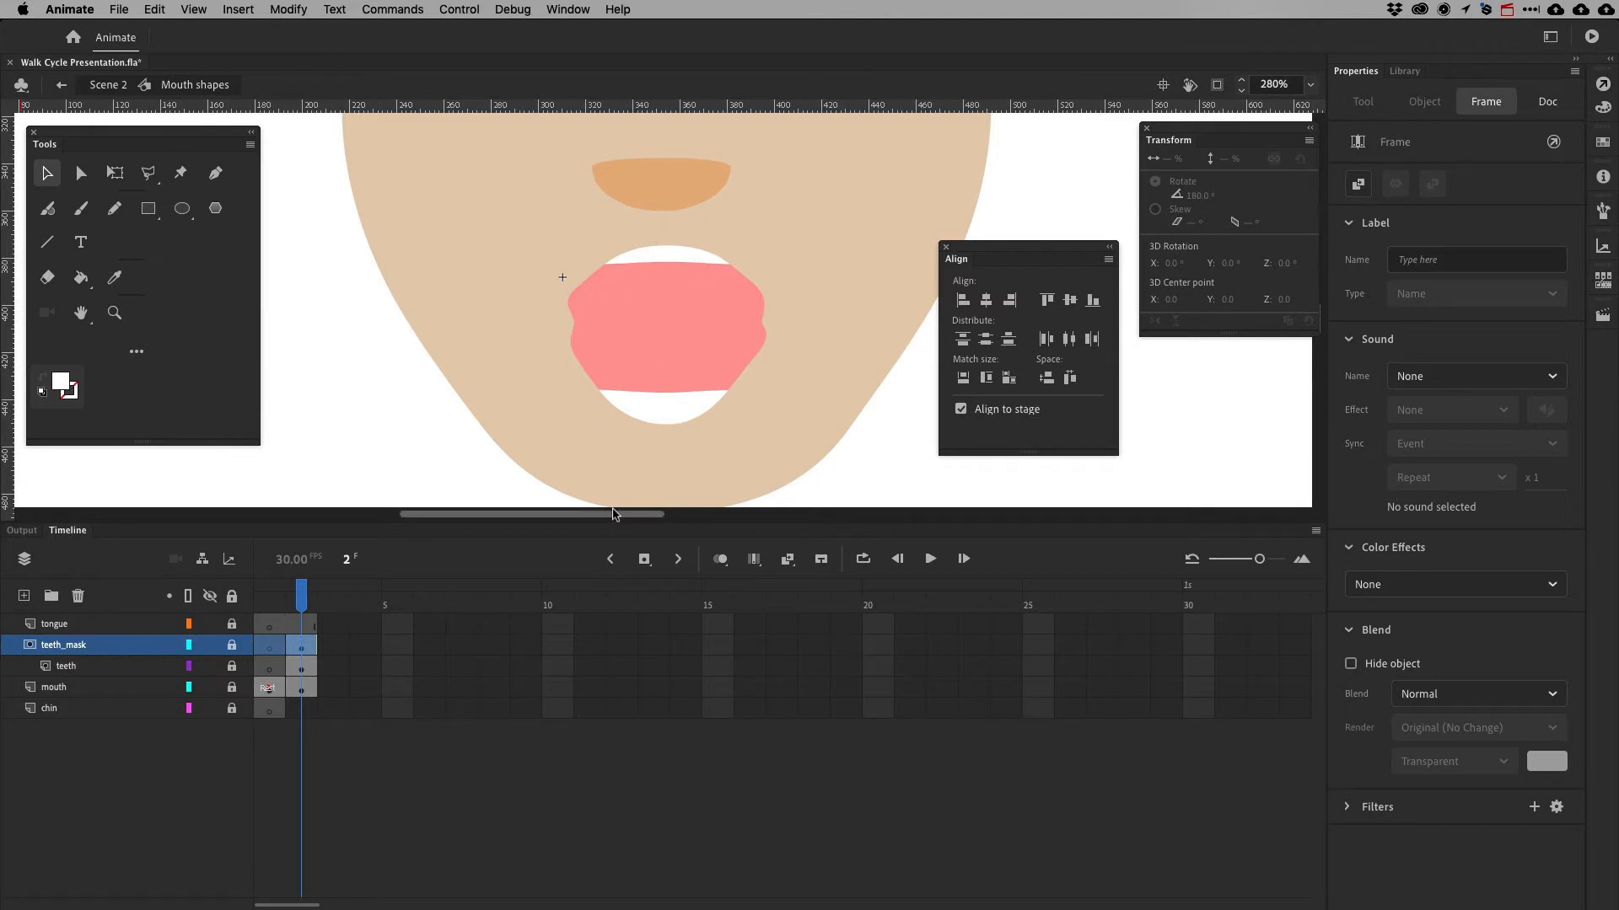
Compare the frame 2 keyframes of mouth and teeth_mask, and view the teeth with the mask off and on again
left_click(99, 688)
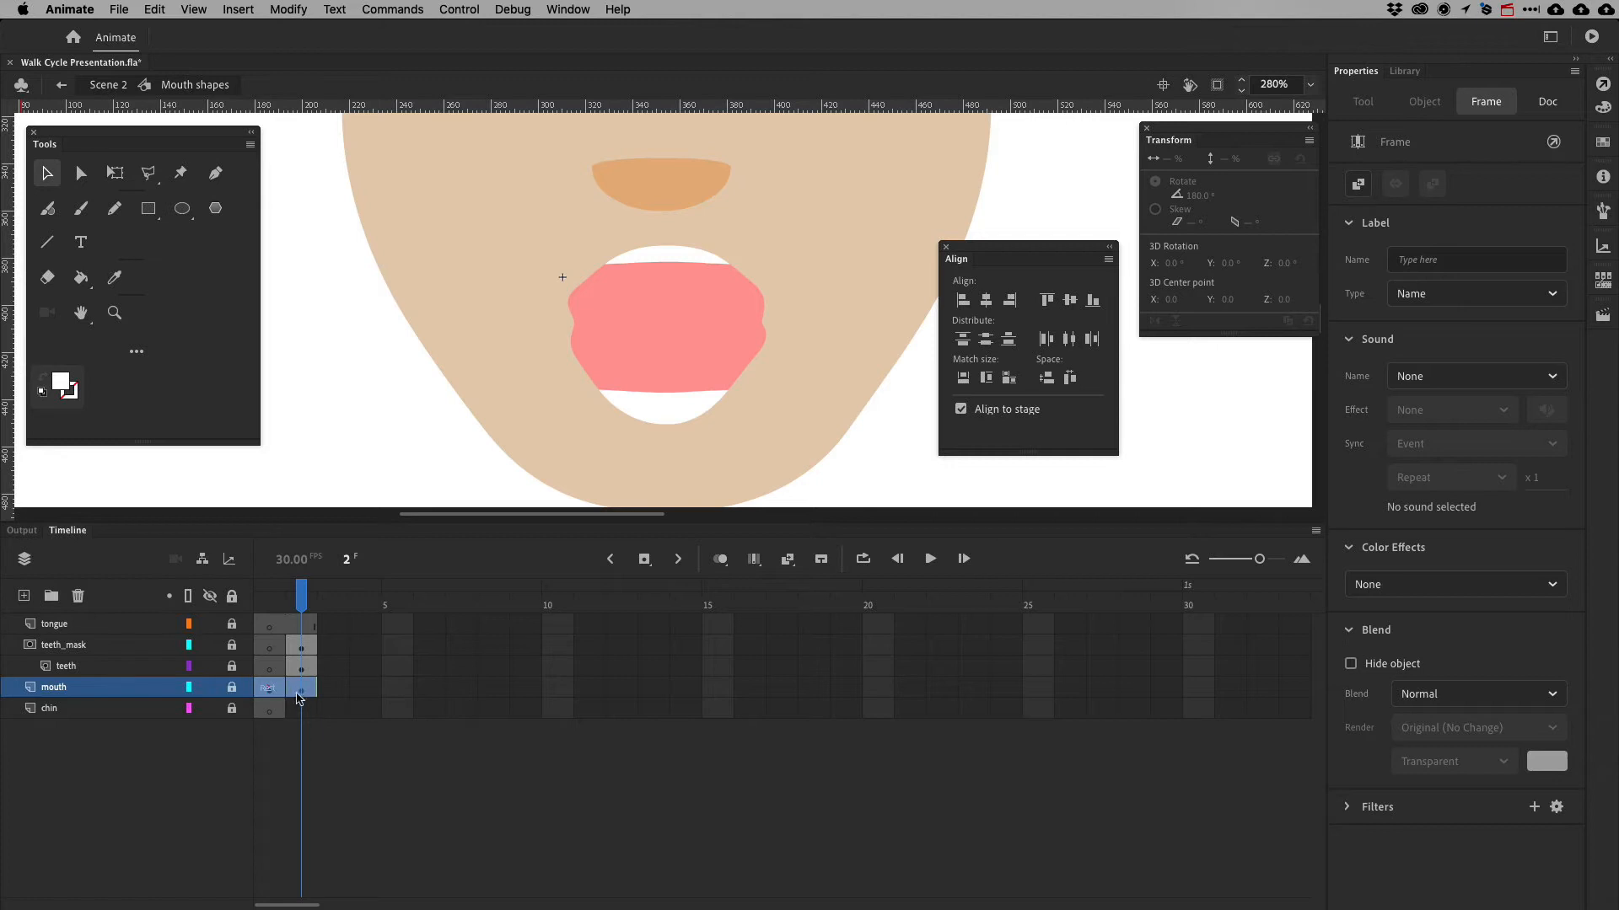
left_click(306, 646)
left_click(301, 687)
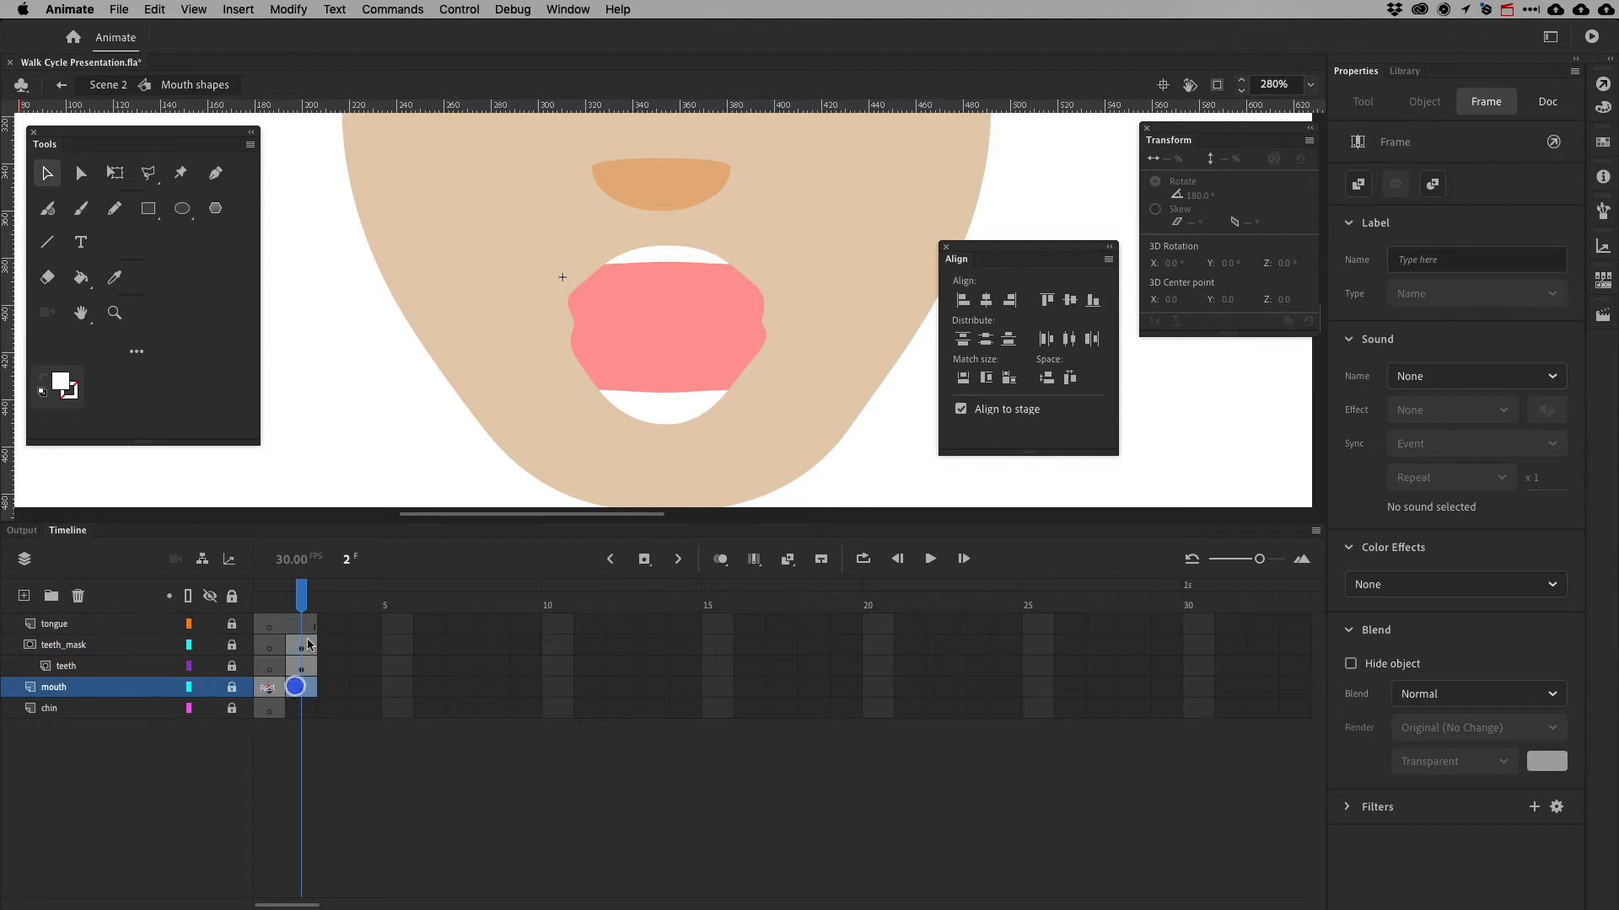
left_click(305, 646)
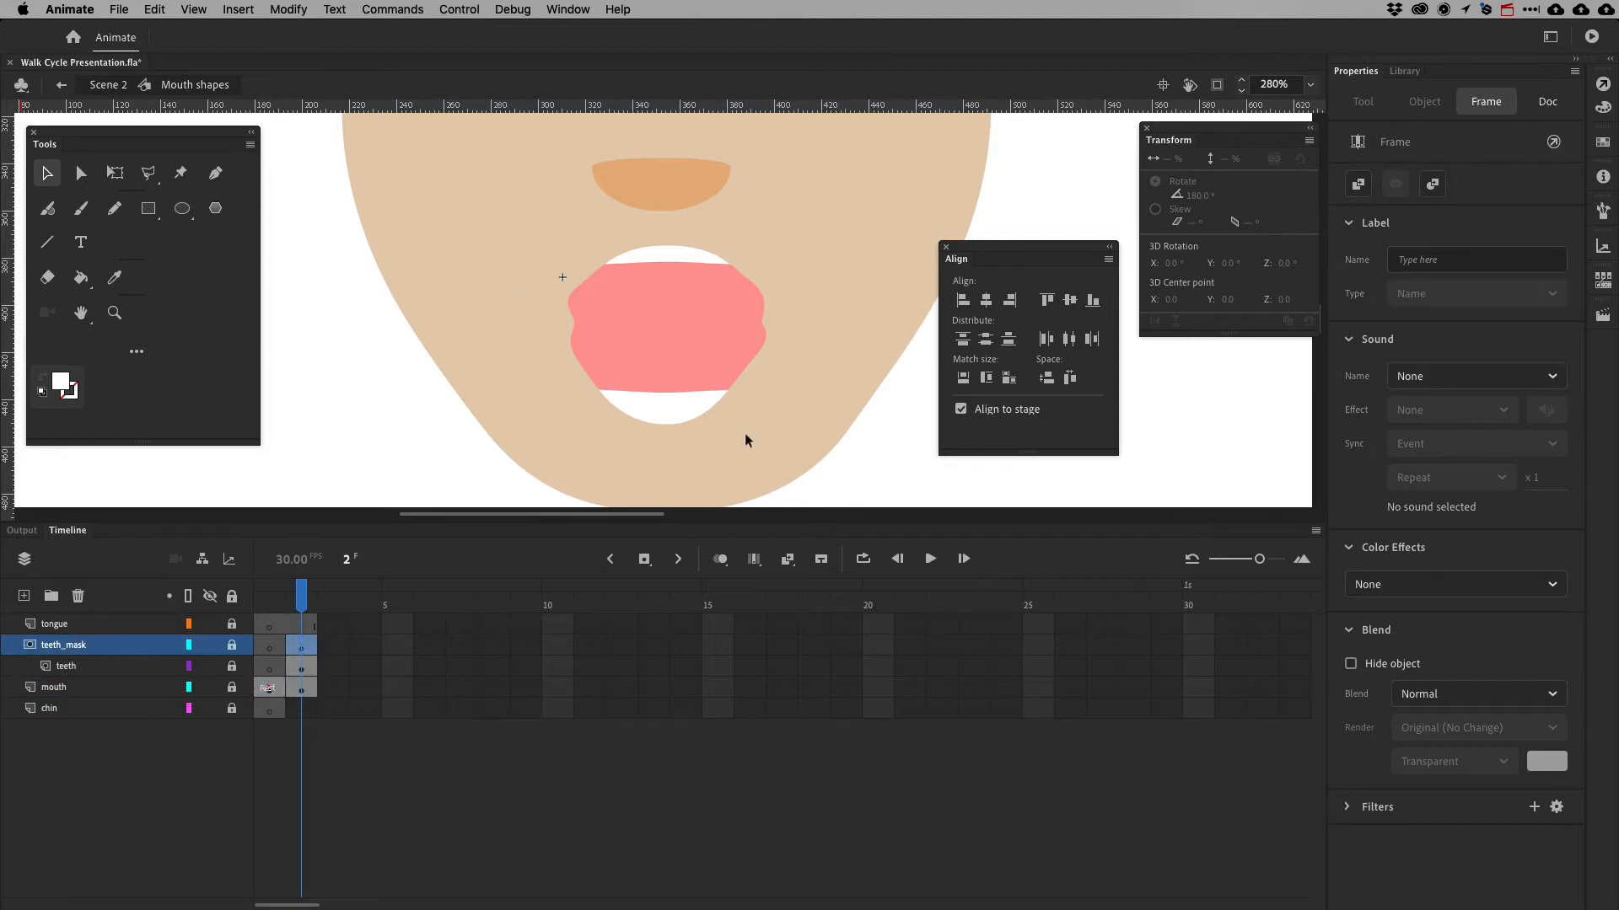
left_click(231, 645)
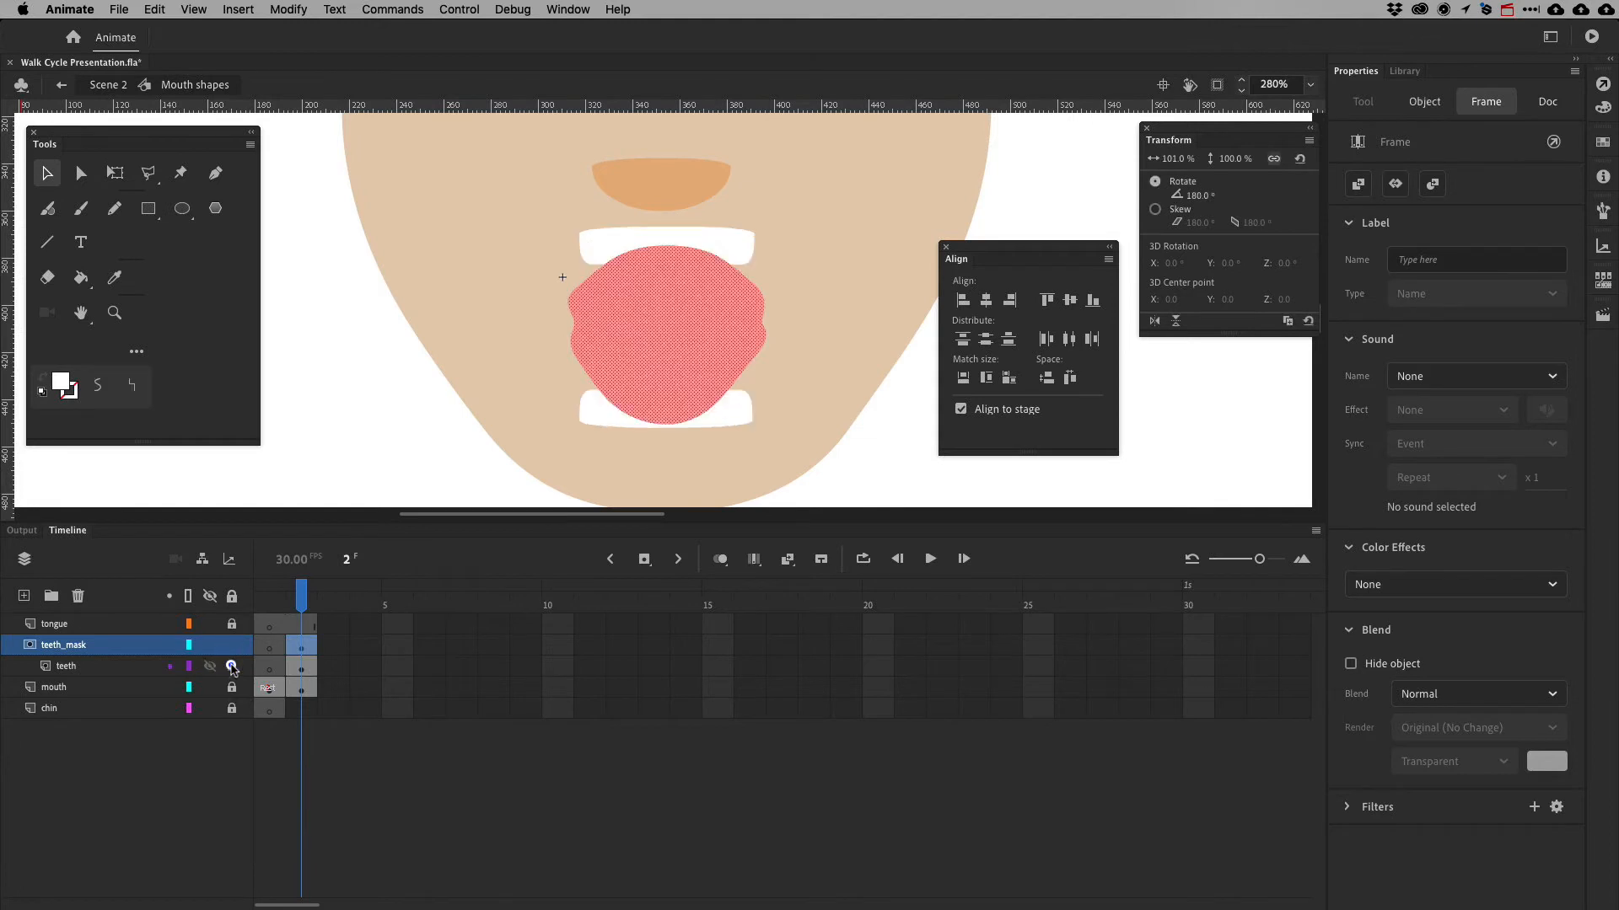
left_click(232, 644)
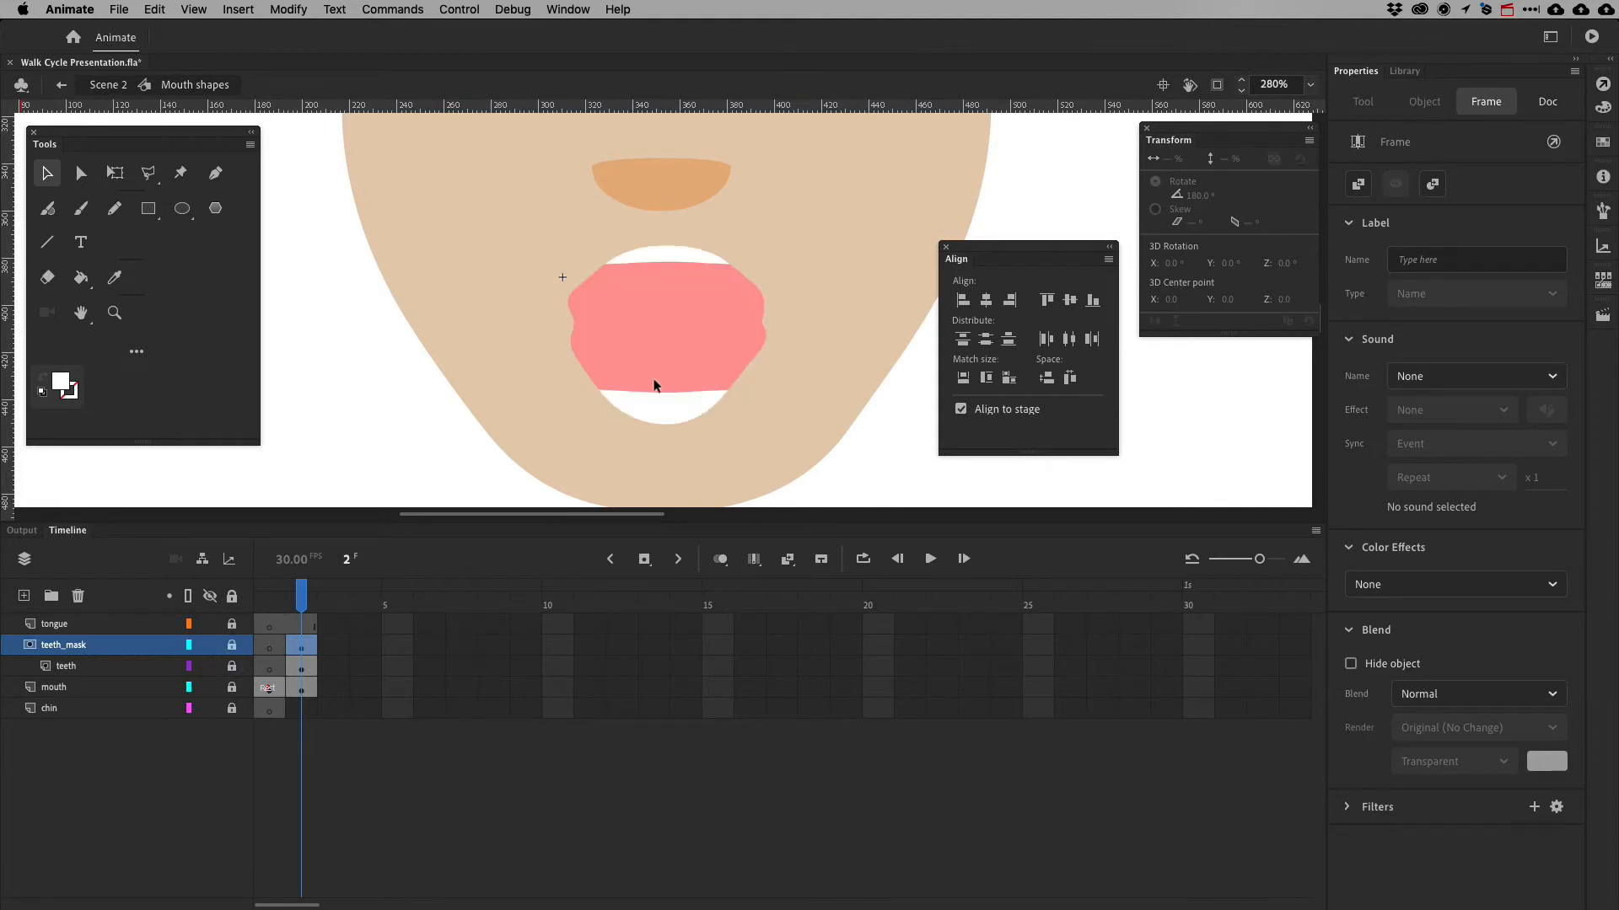
Unlock the mouth and tongue layers and switch to Preview to check the Ah viseme
left_click(232, 687)
left_click(232, 623)
key("super+Tab")
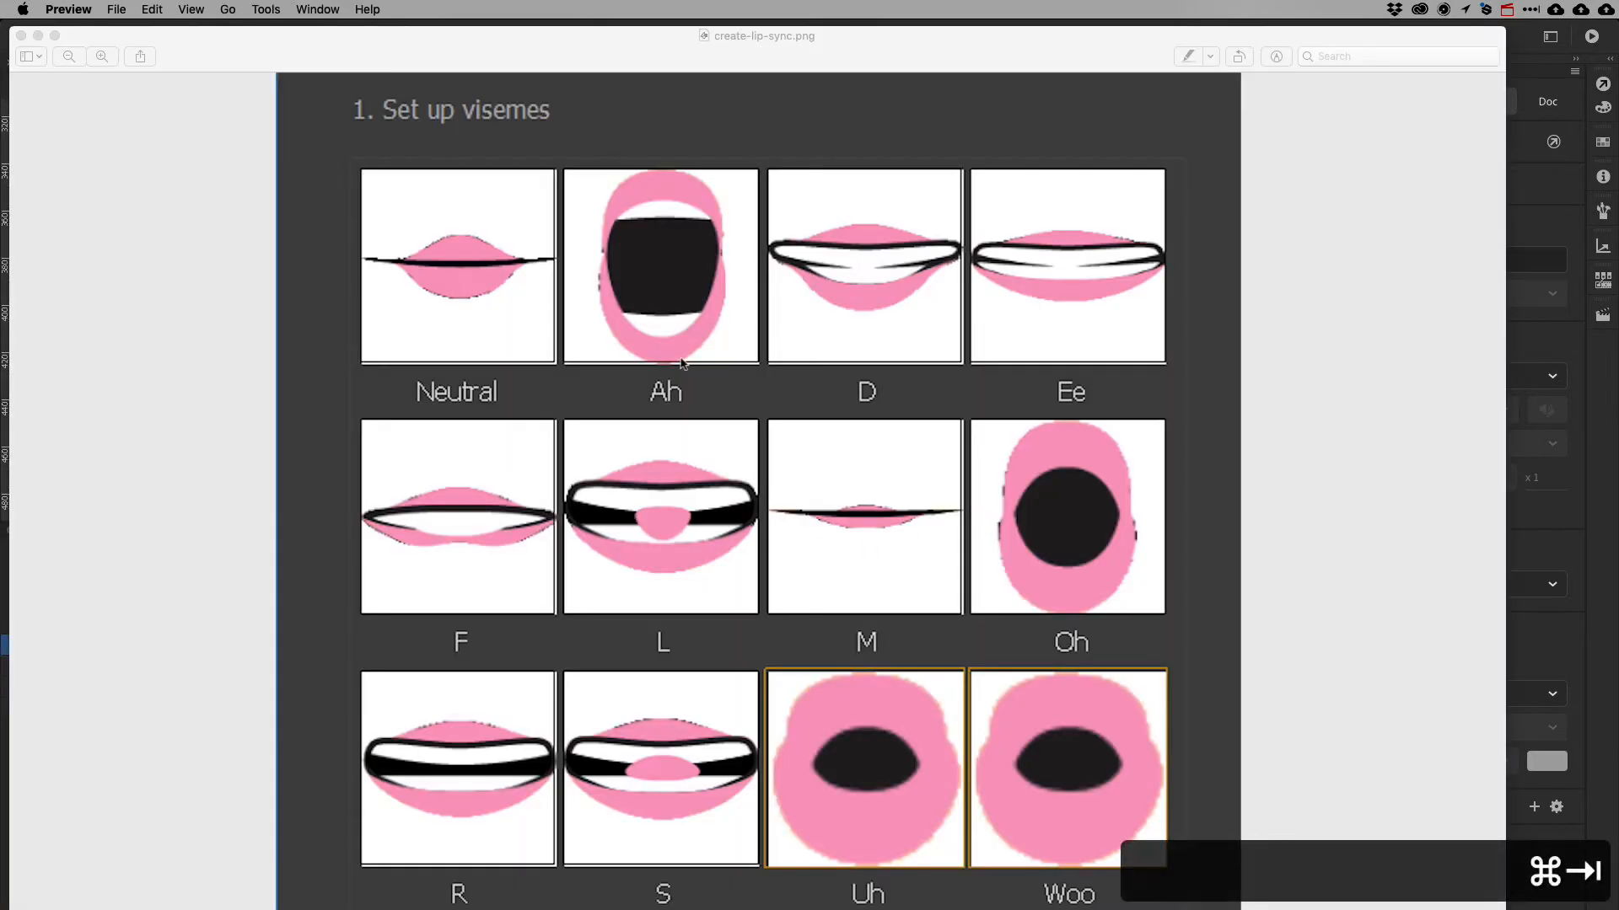
Switch from the Preview viseme chart back to Animate and round out the upper-left curve of the frame 2 mouth shape
key("super+Tab")
key("super+Tab")
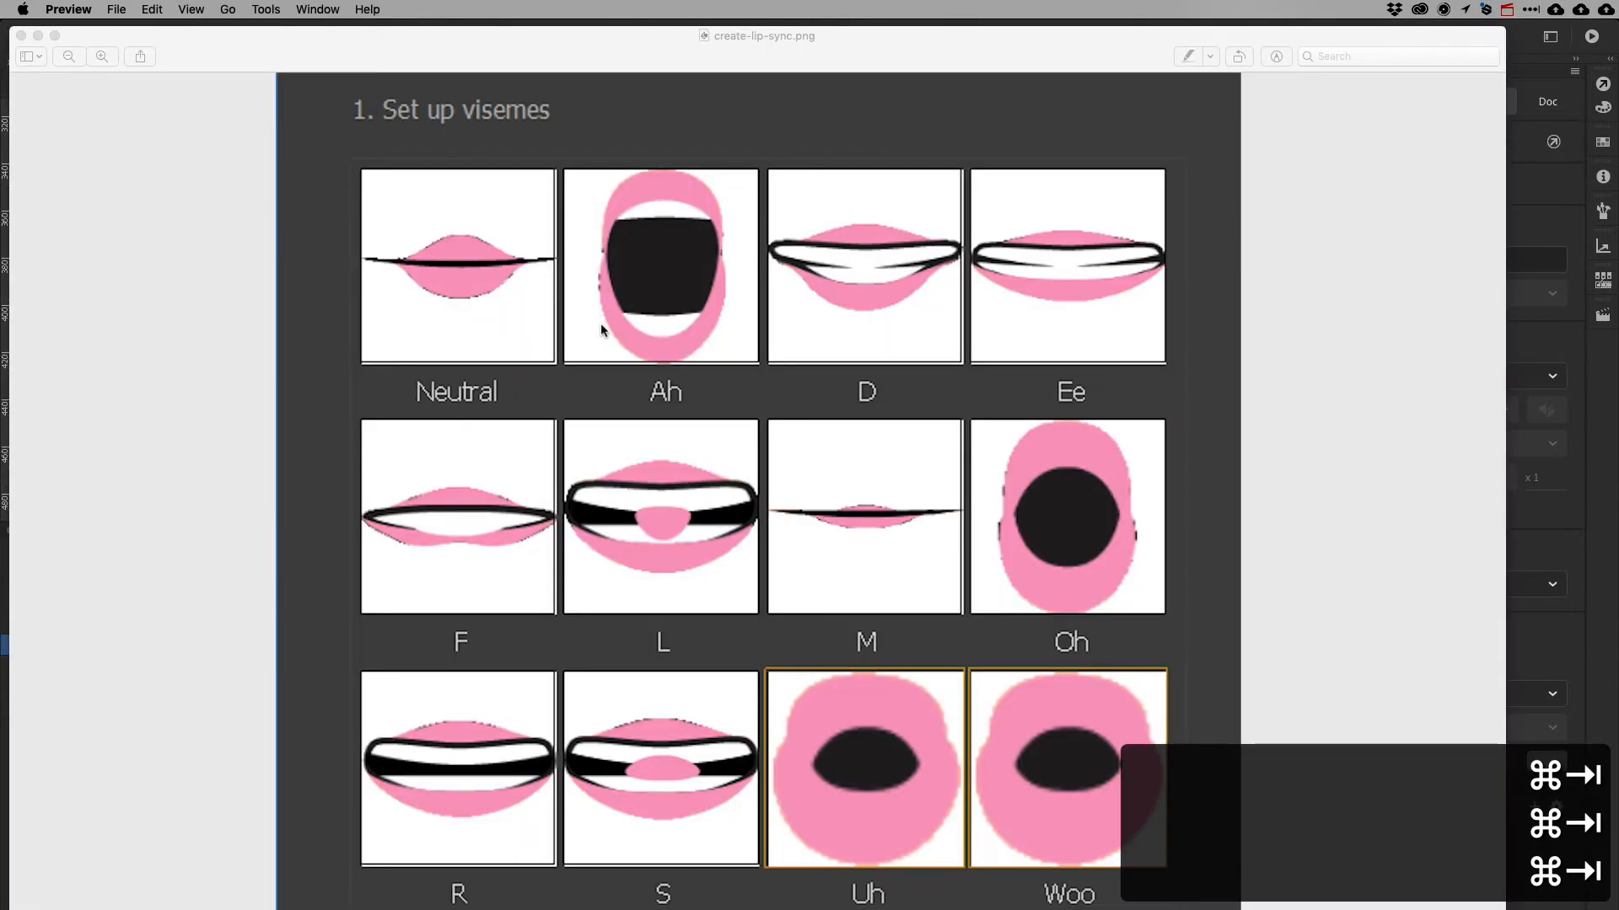
key("super+Tab")
left_click(81, 172)
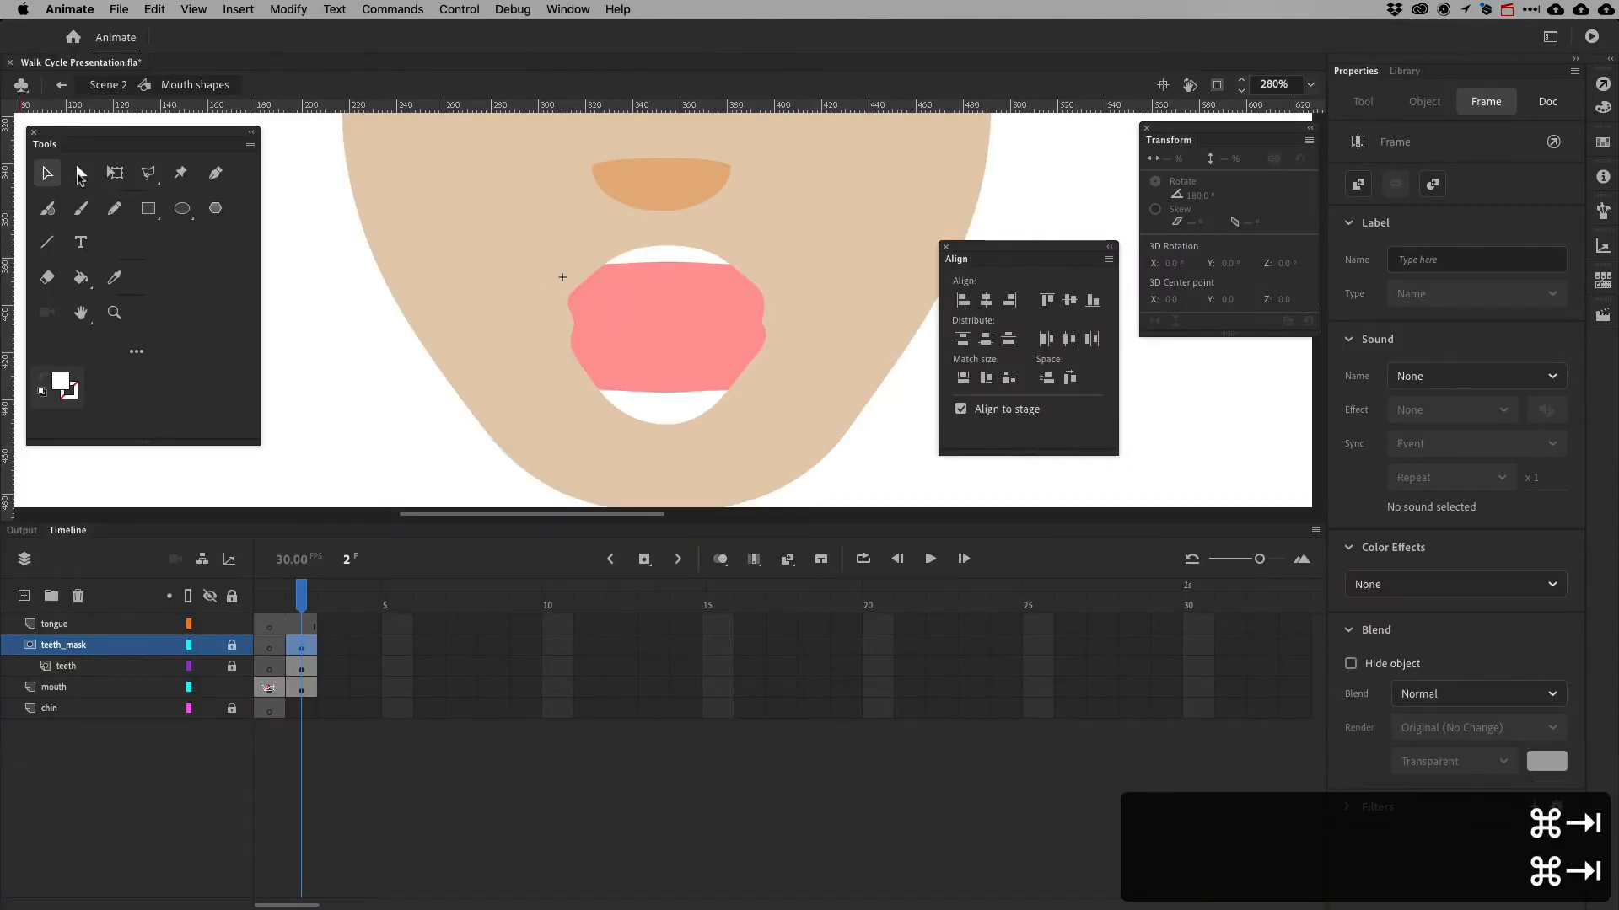
left_click(301, 687)
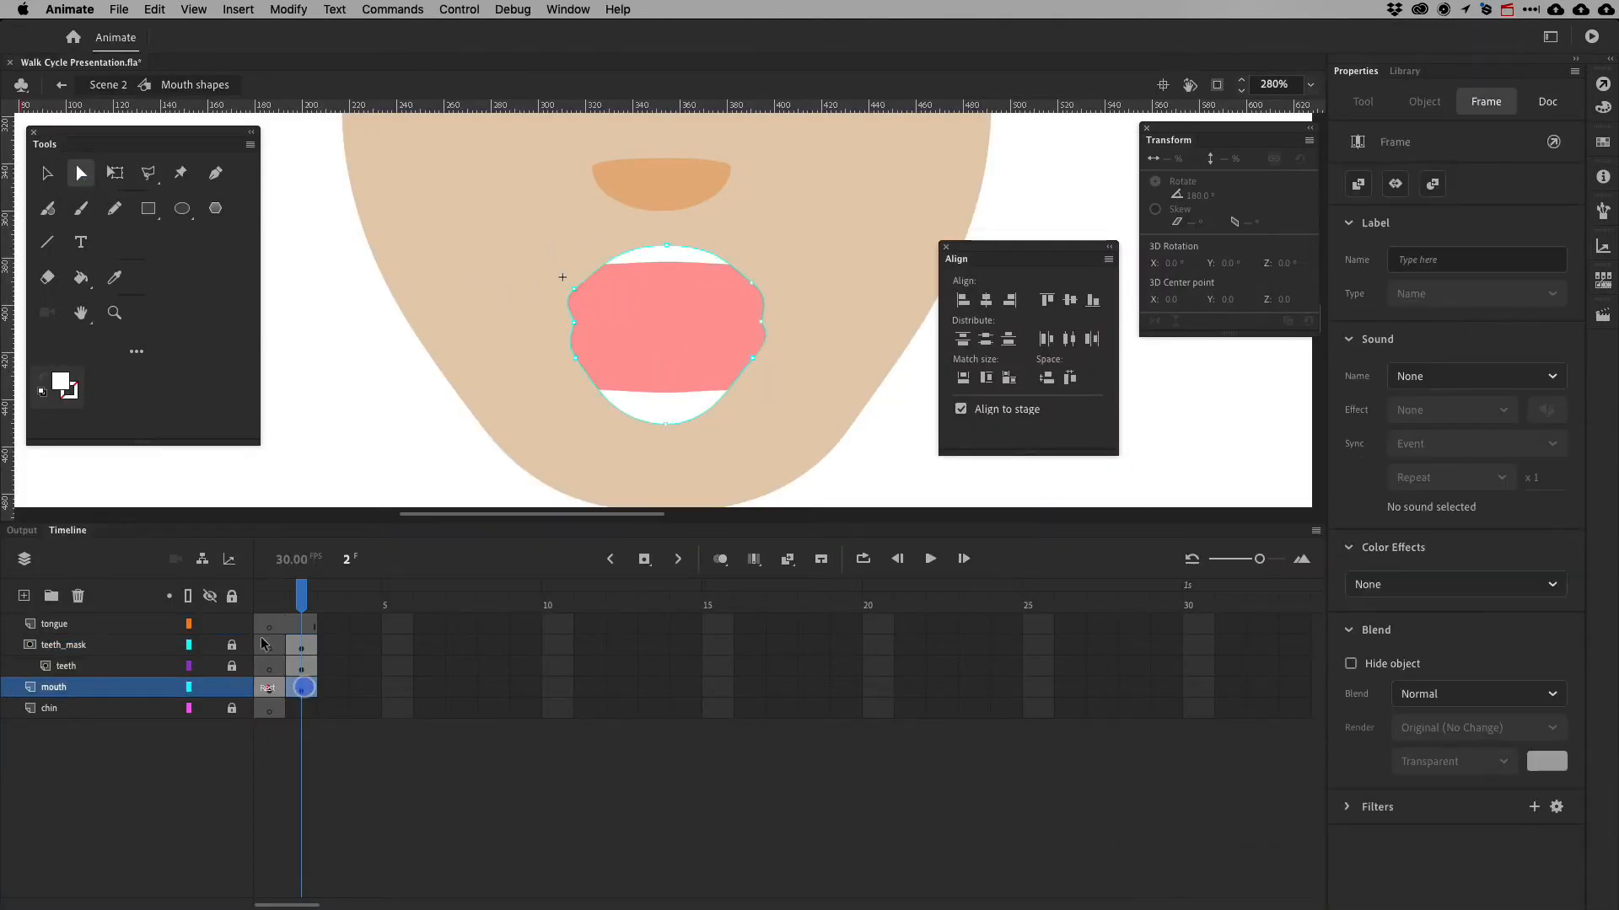
left_click(573, 291)
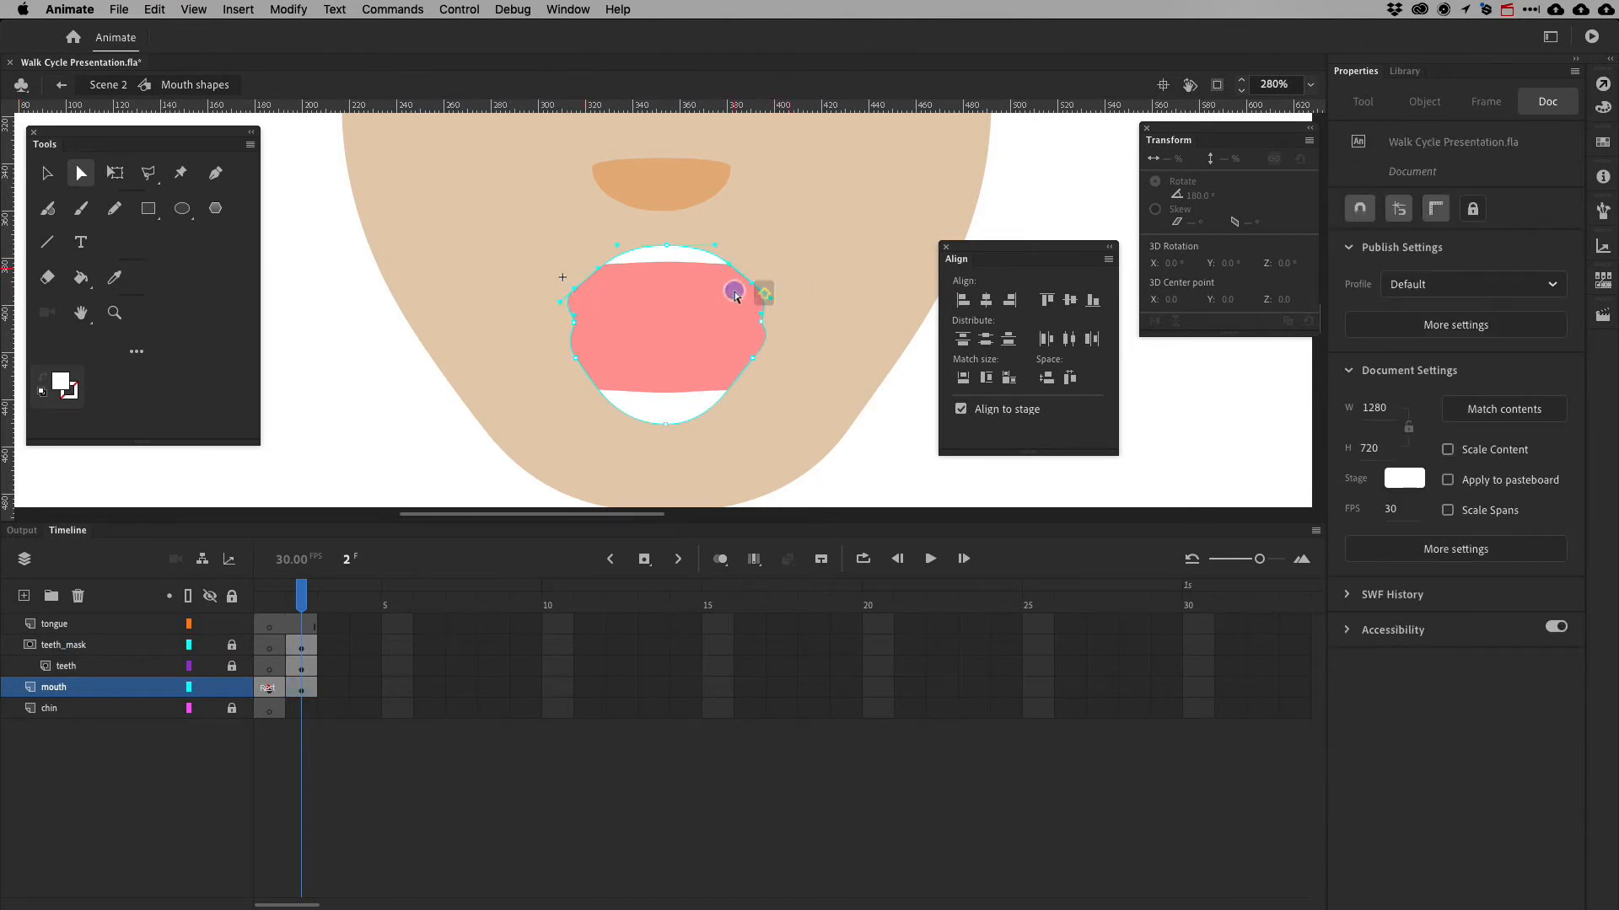
left_click(736, 296, "shift")
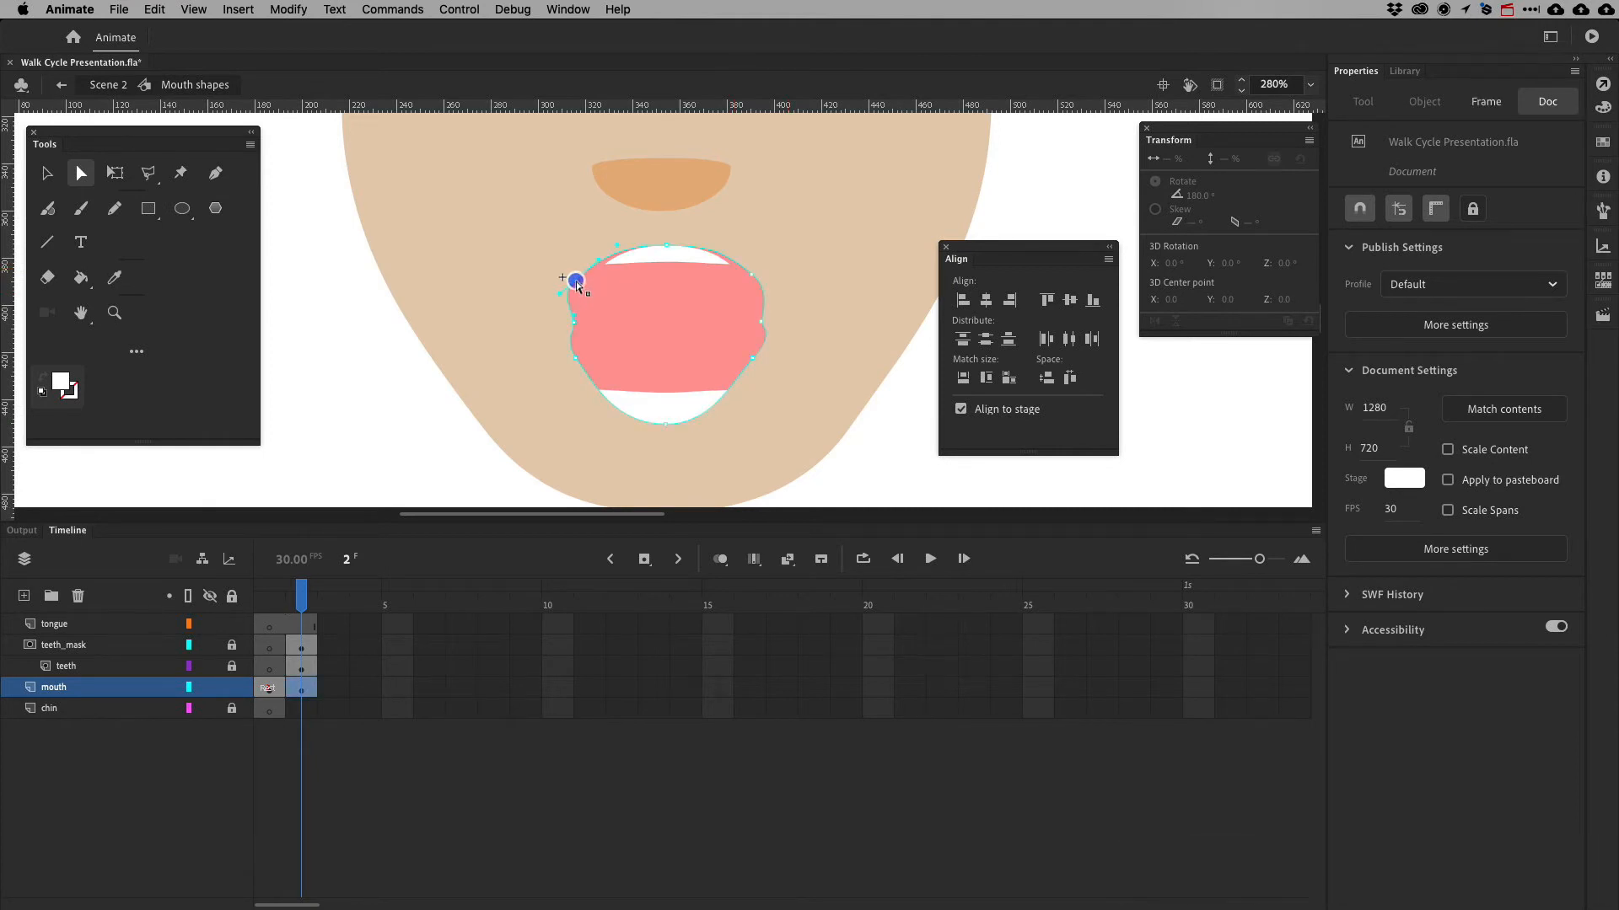
left_click_drag(581, 280, 607, 257)
Copy the reshaped frame 2 mouth, unlock the teeth_mask layer and delete its old mask shape
left_click(304, 691)
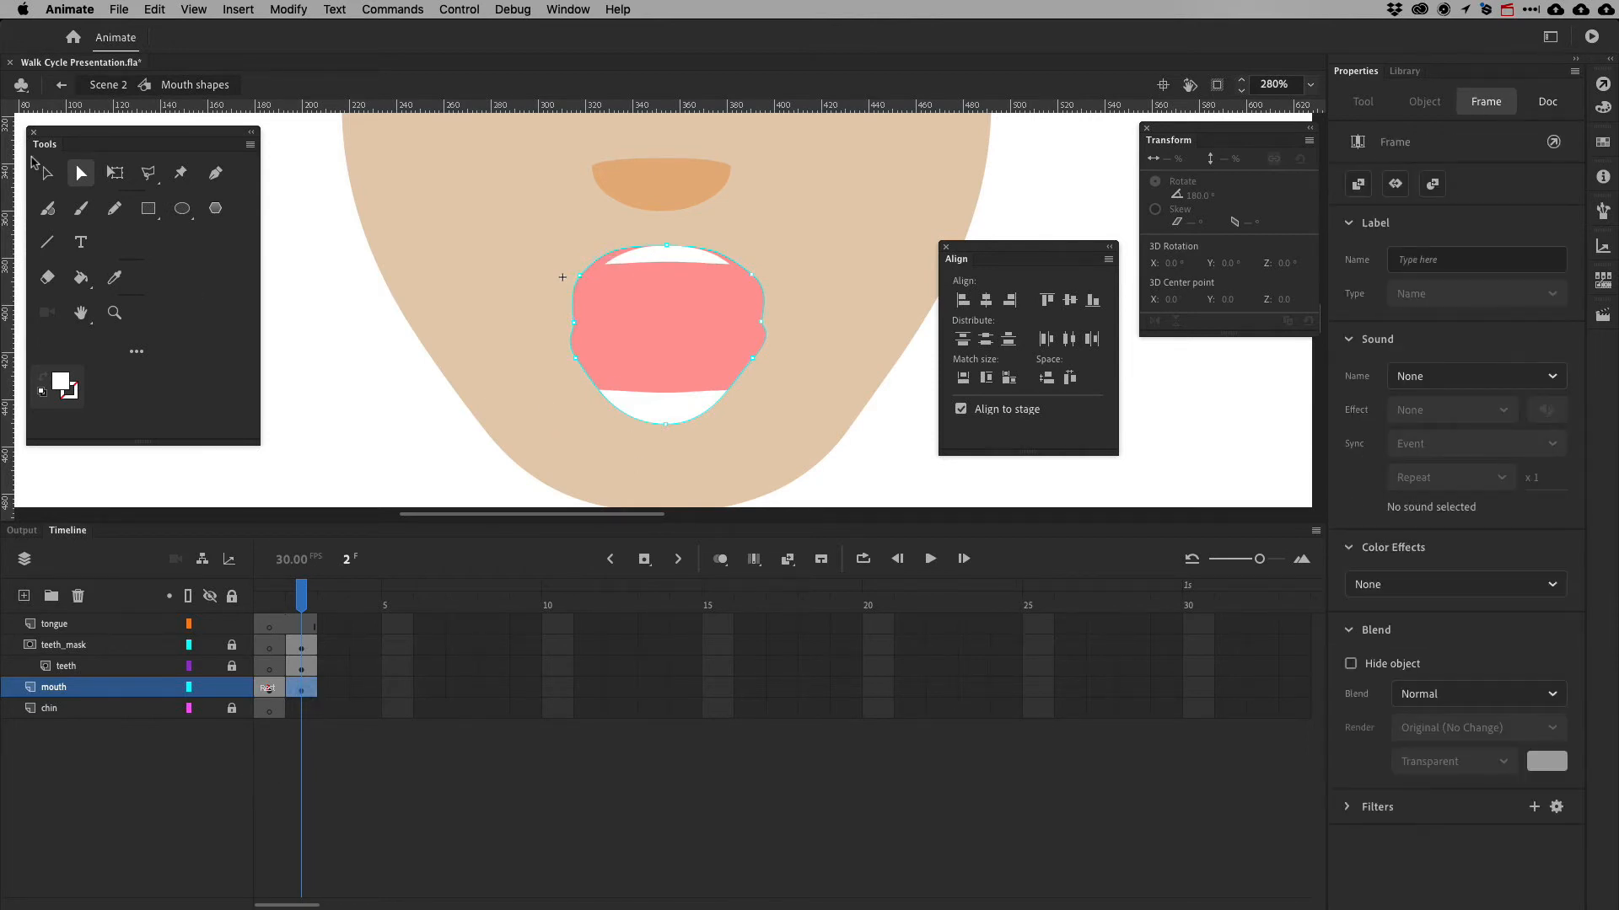
left_click(50, 171)
left_click(303, 688)
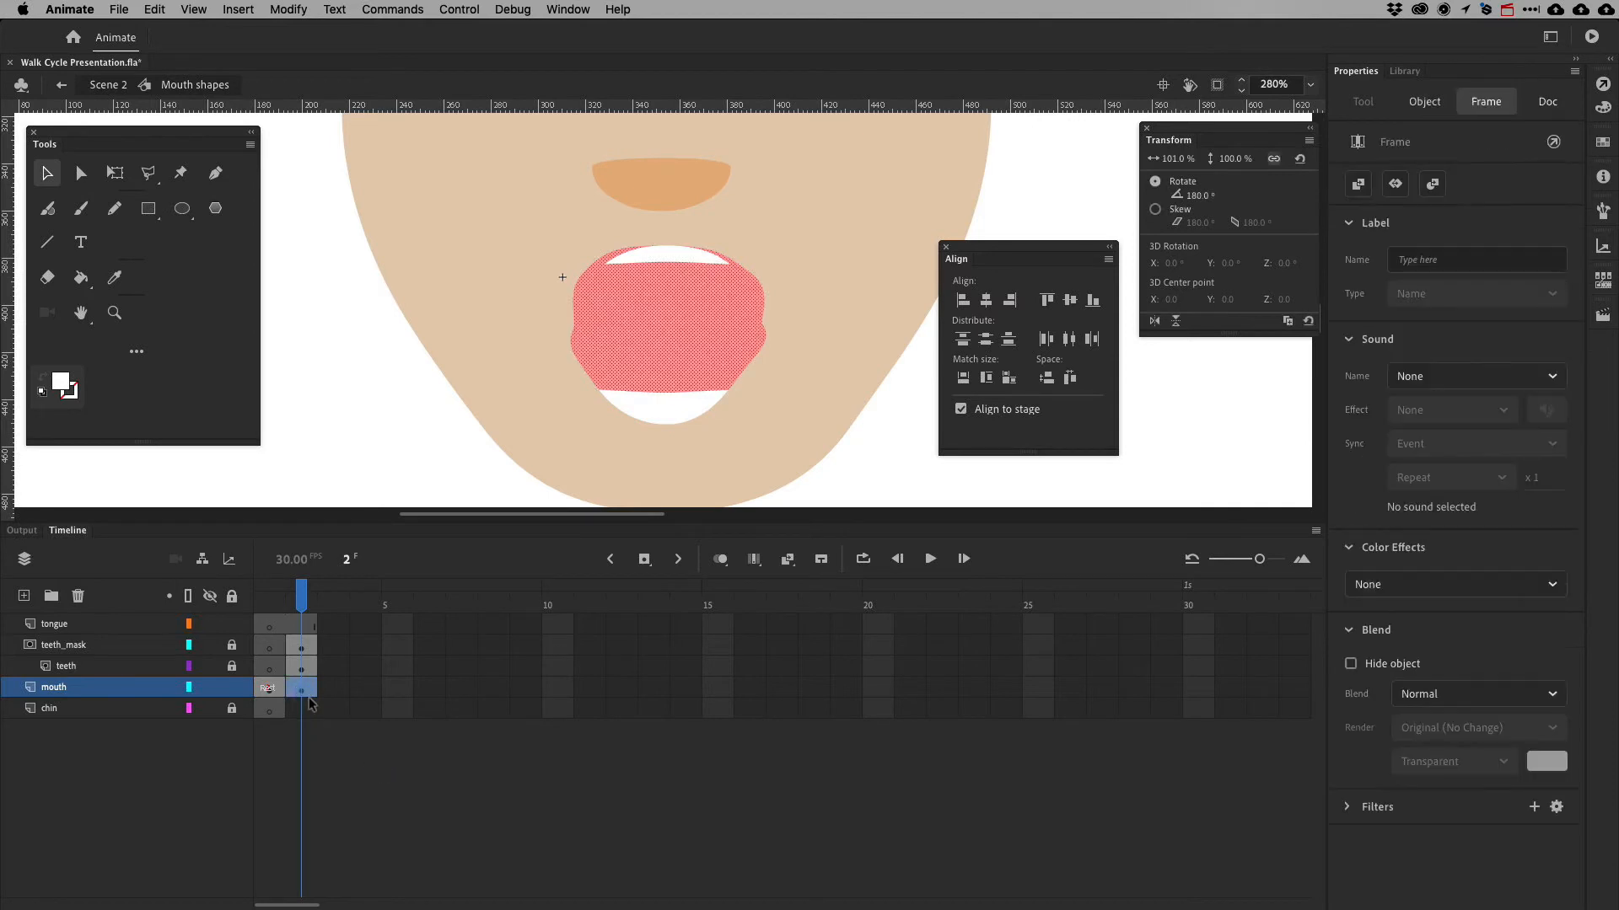
left_click(679, 313)
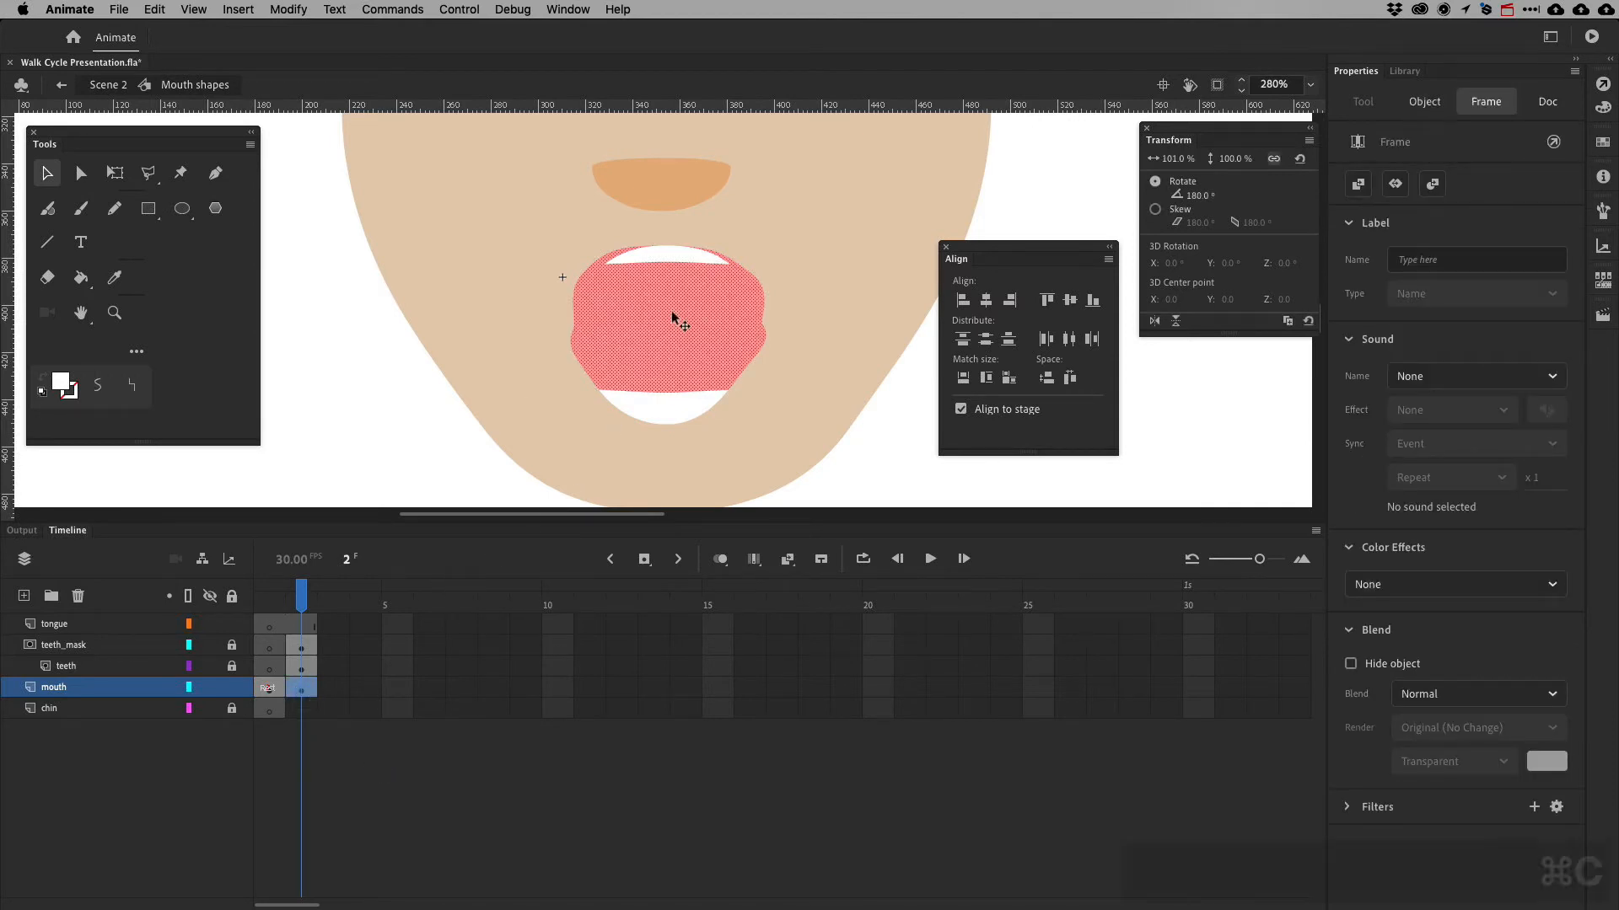
key("super+c")
left_click(301, 645)
left_click(232, 645)
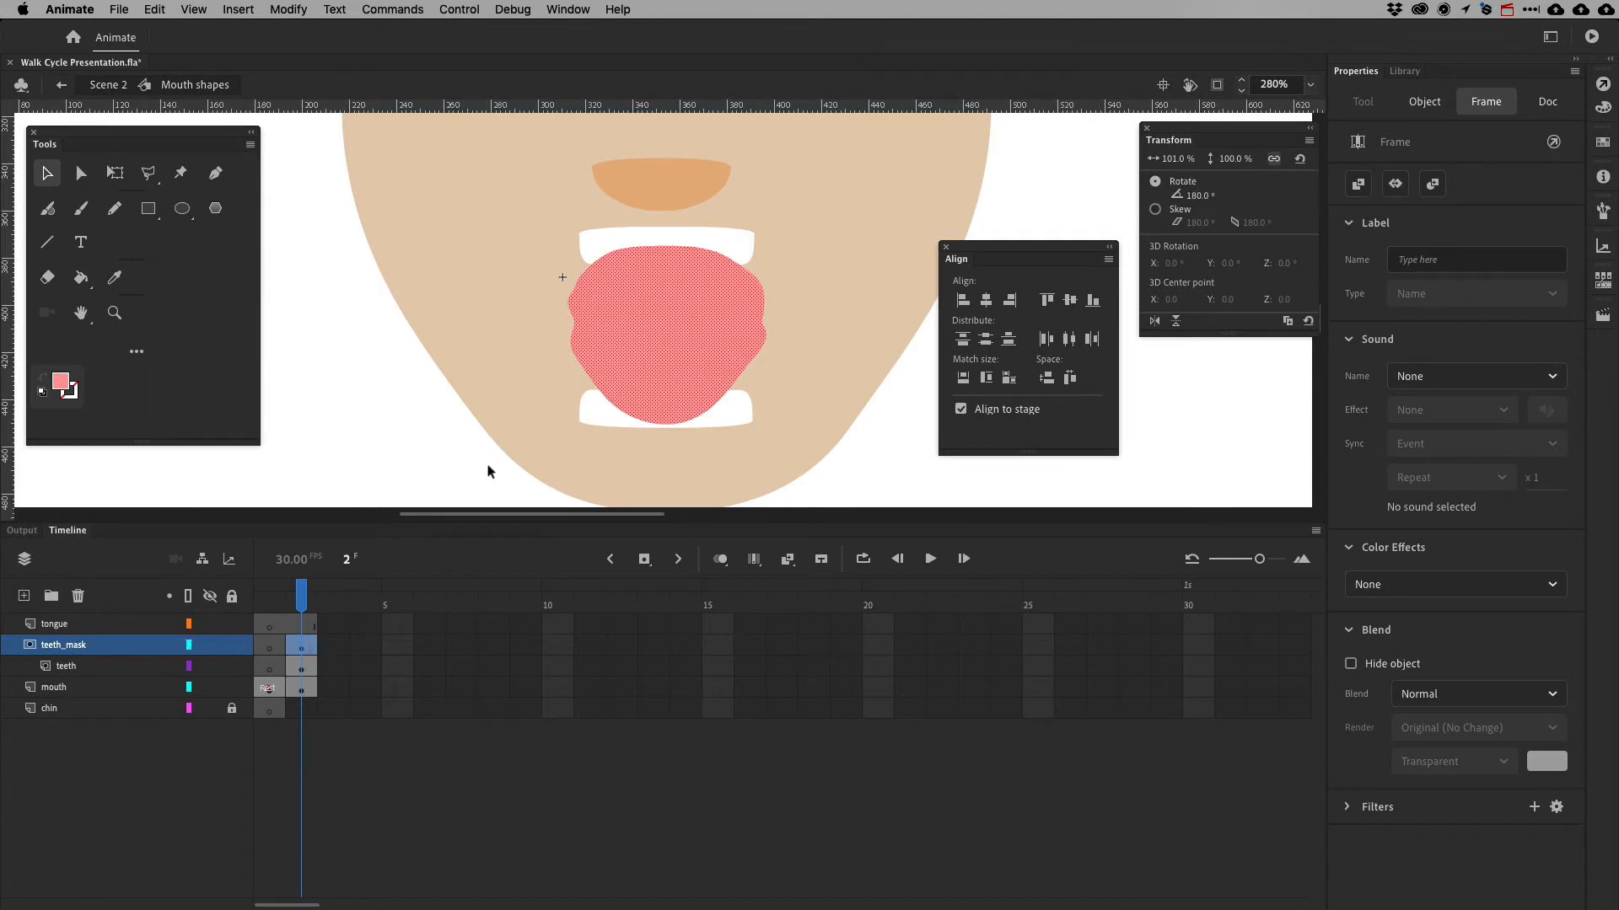
key("BackSpace")
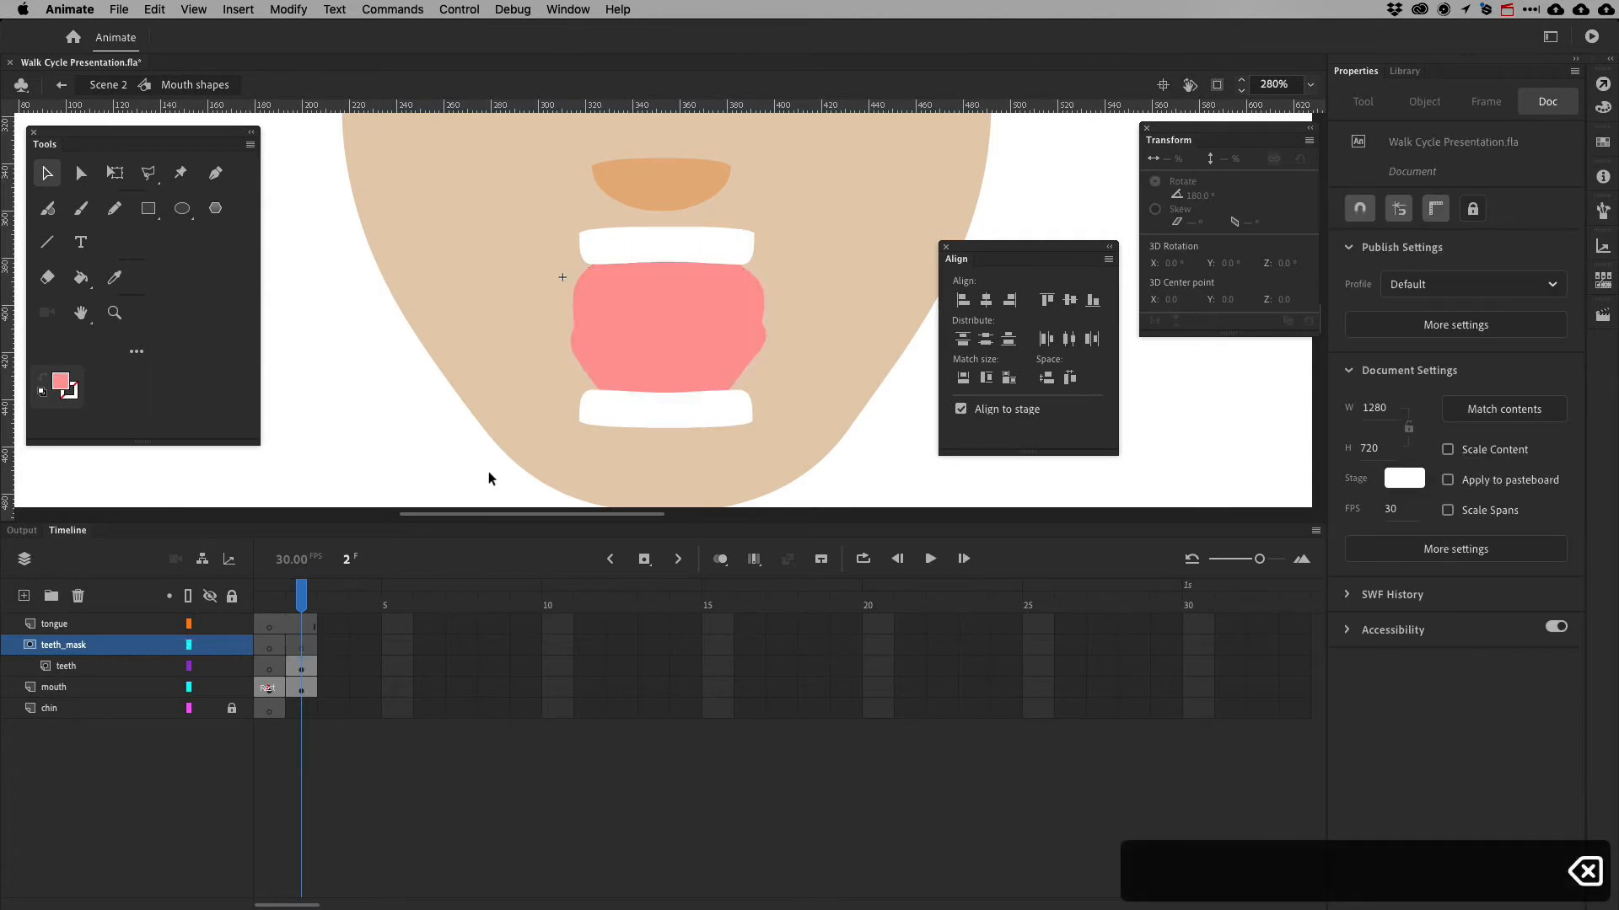
Paste the copied mouth shape in place on frame 2 of teeth_mask and lock the teeth_mask and teeth layers
left_click(307, 647)
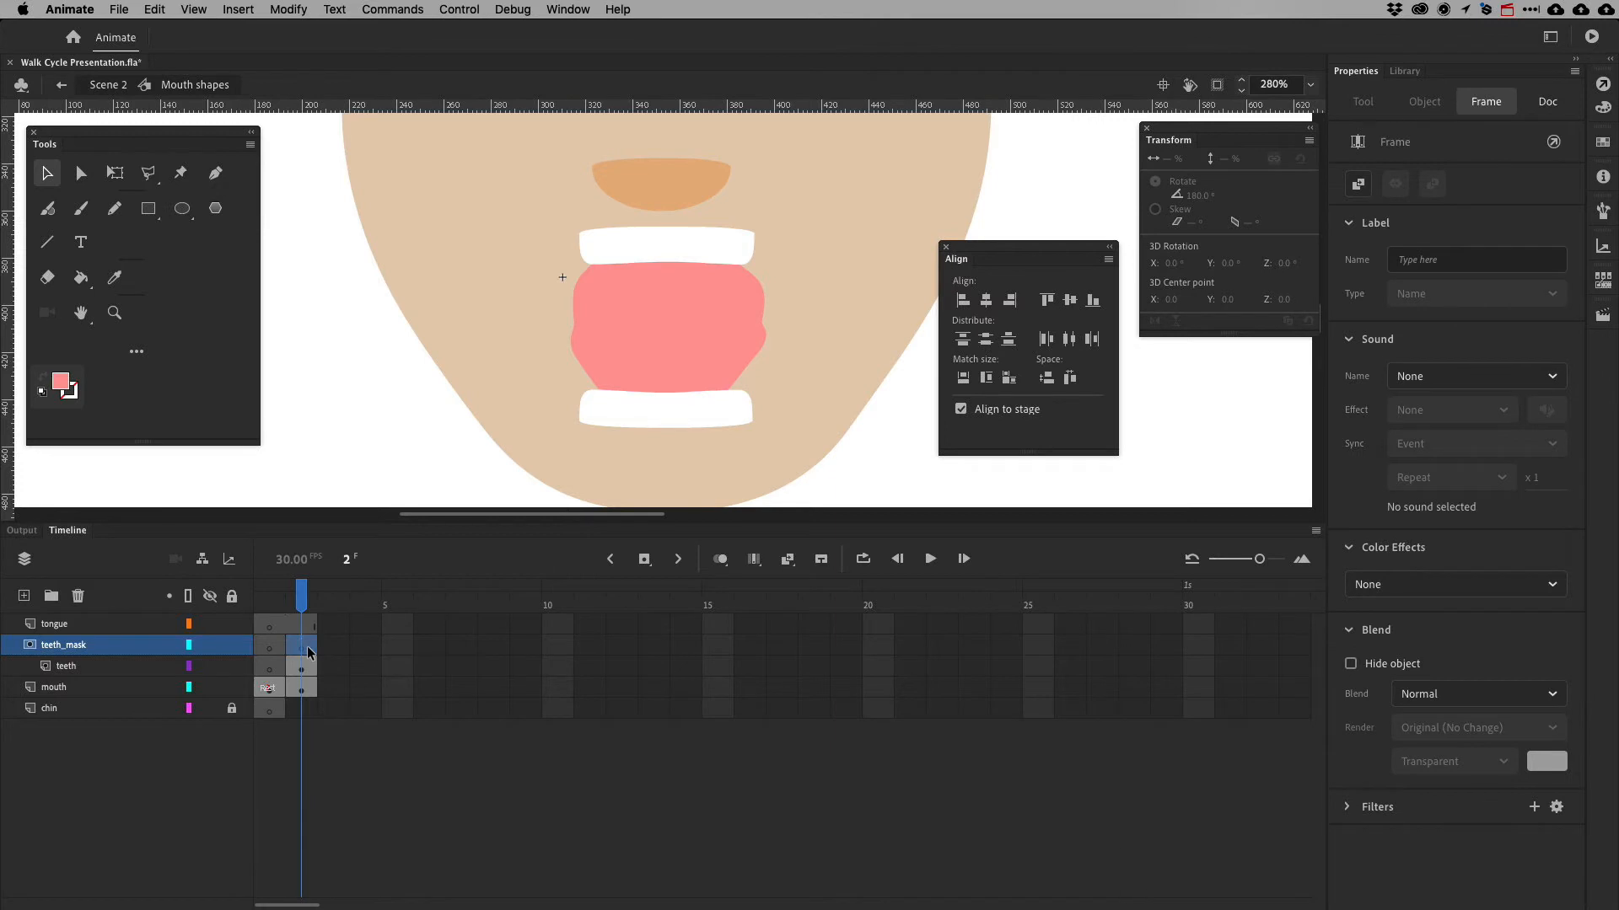
left_click(166, 12)
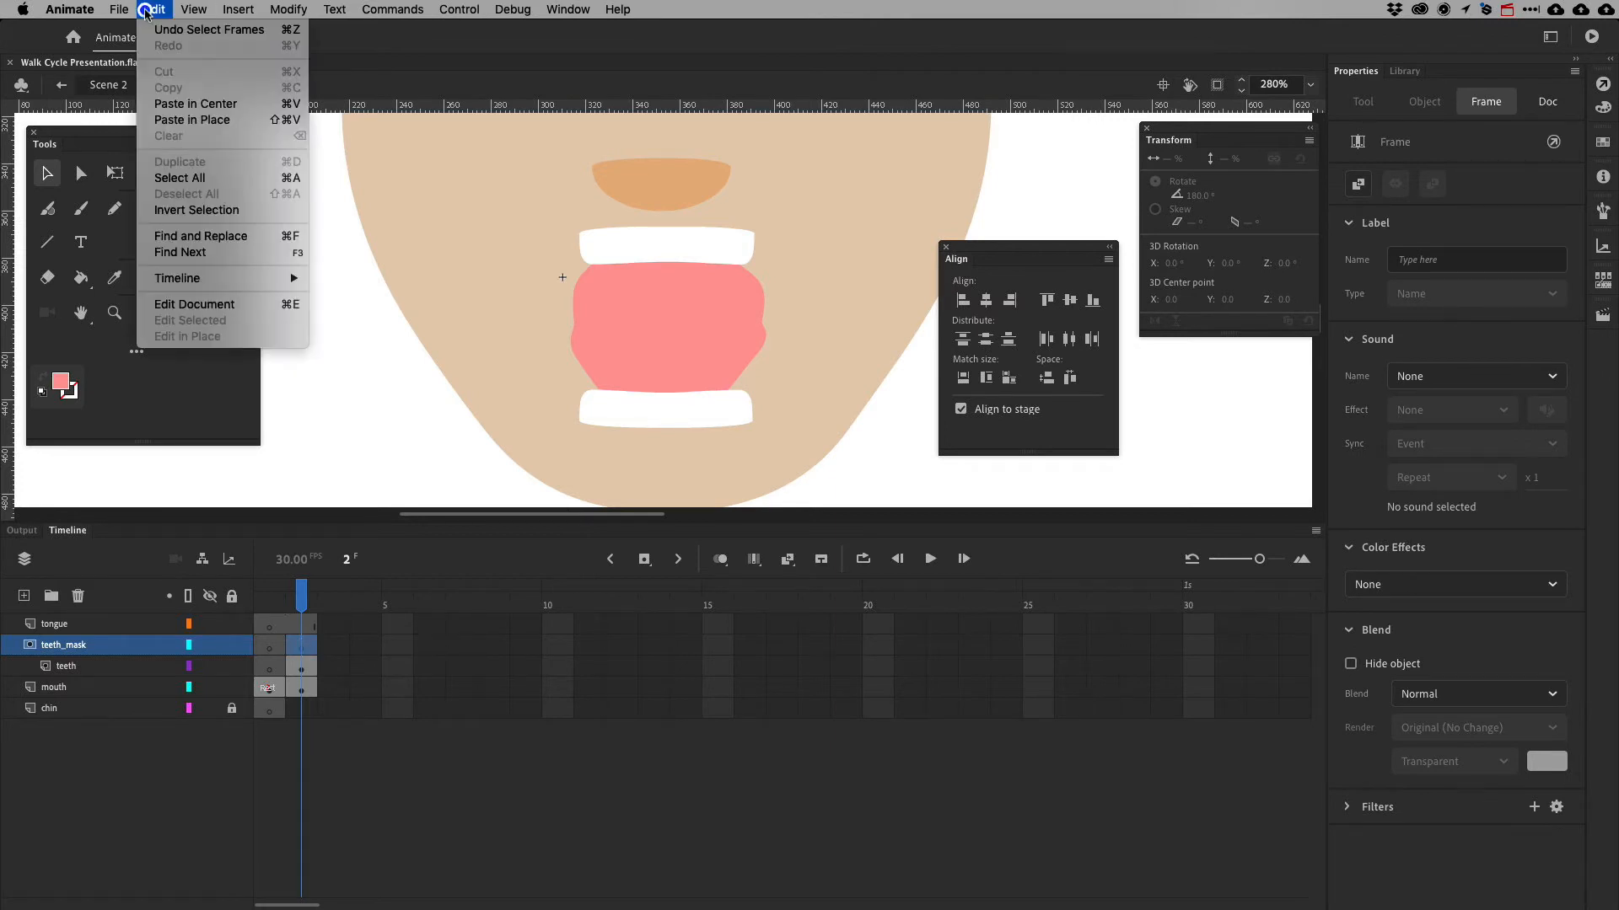
left_click(183, 124)
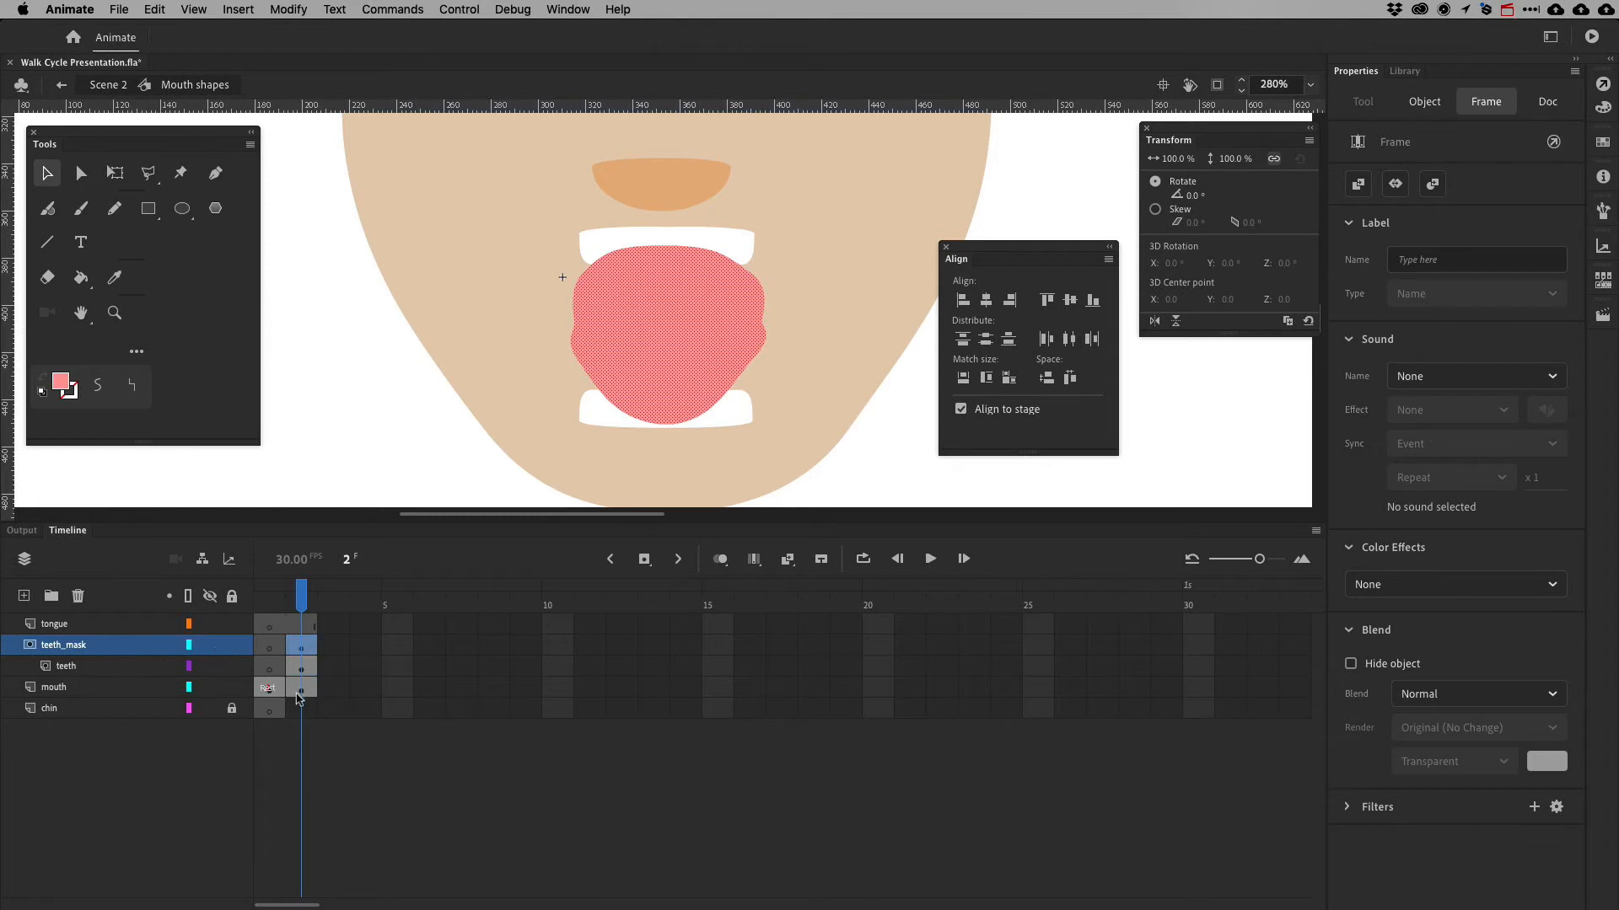
left_click(232, 645)
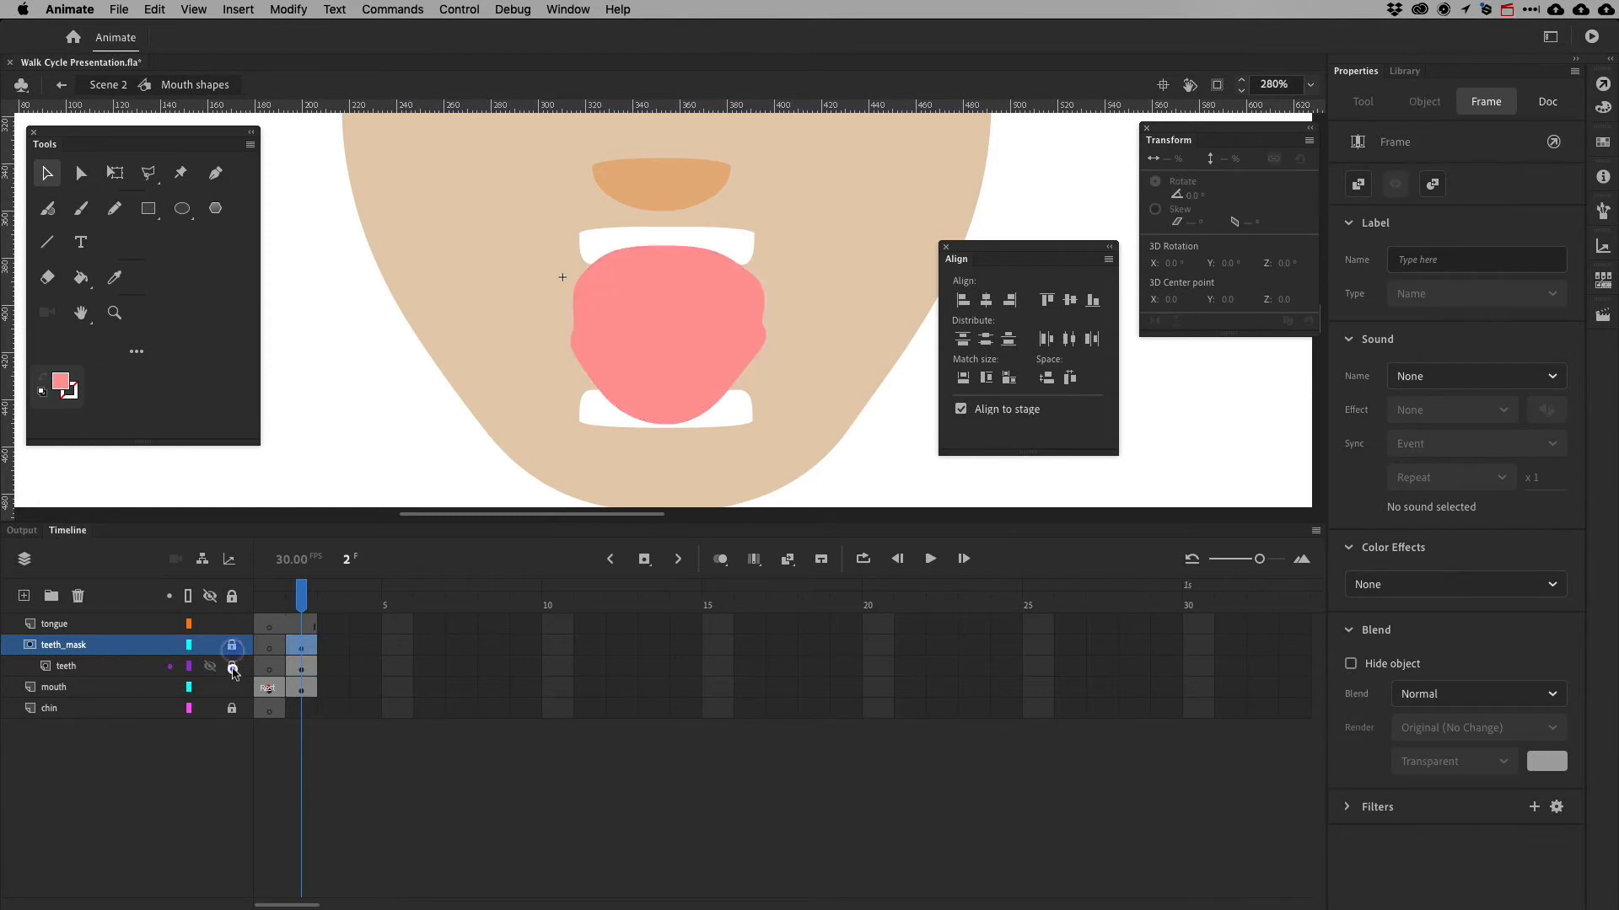
left_click(232, 666)
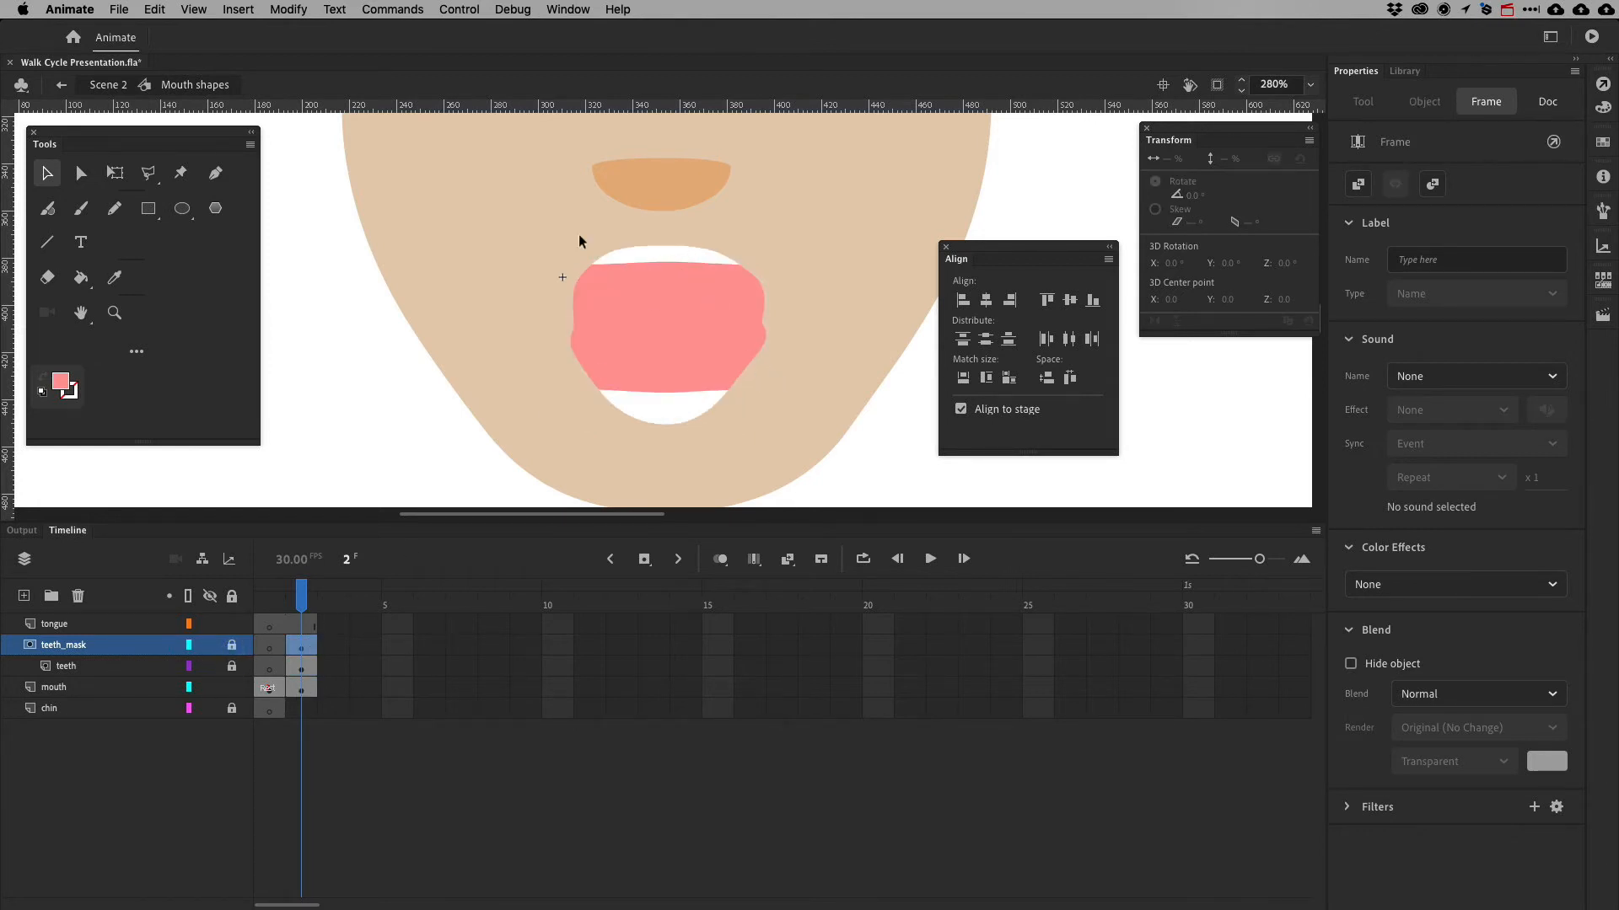
Move the upper-right anchor of the frame 2 mouth outline inward with the Subselection tool
left_click(80, 173)
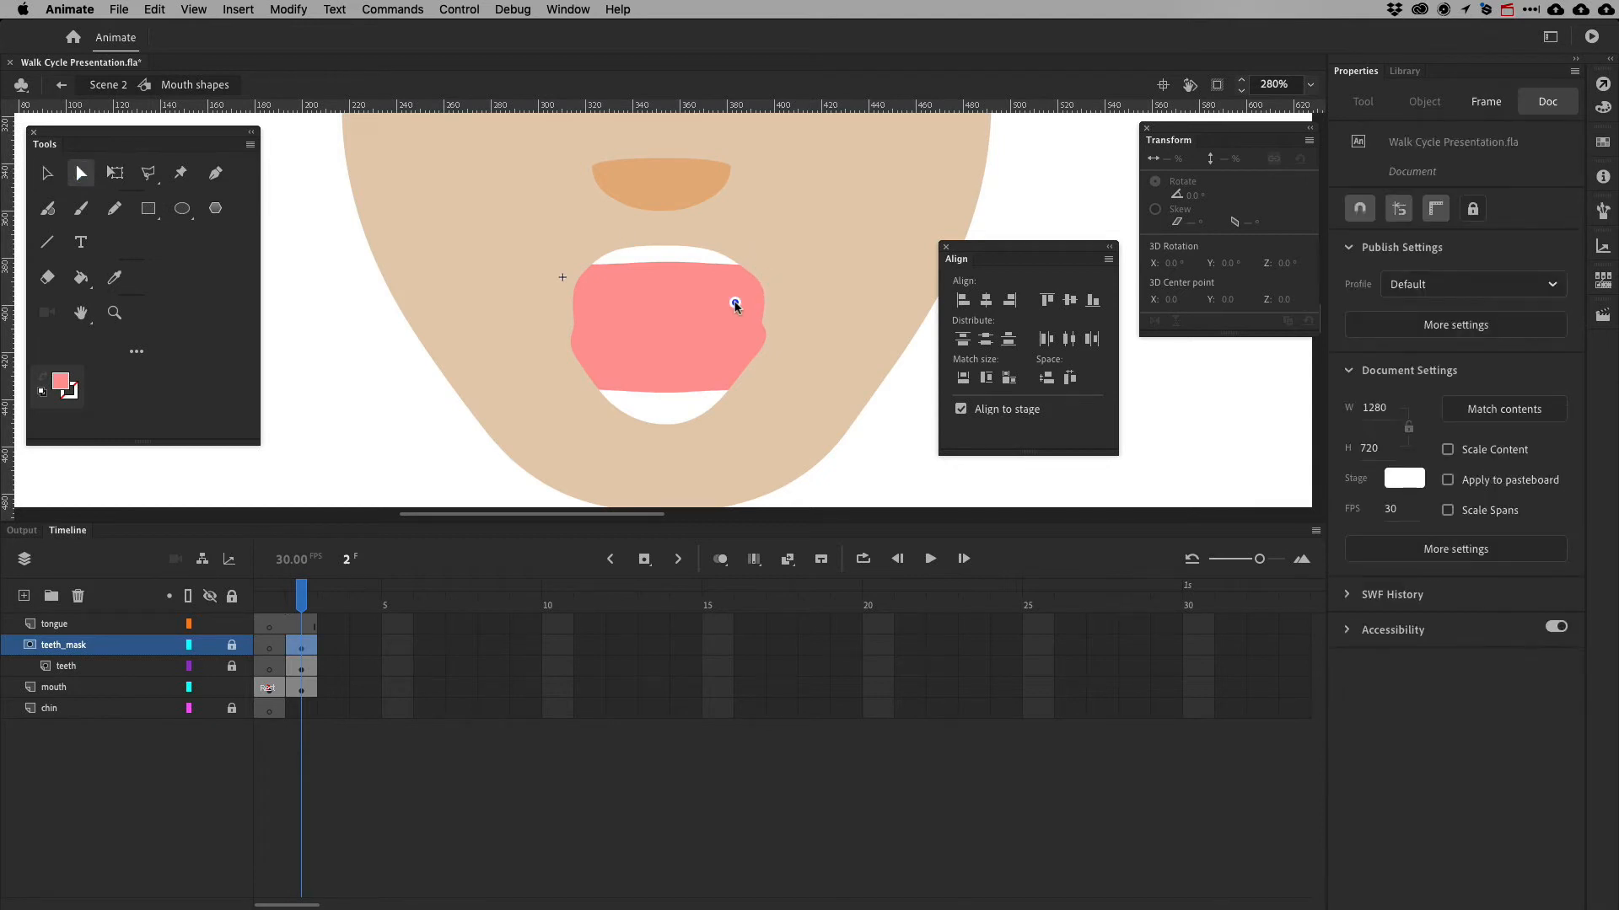
left_click(302, 689)
left_click(735, 280)
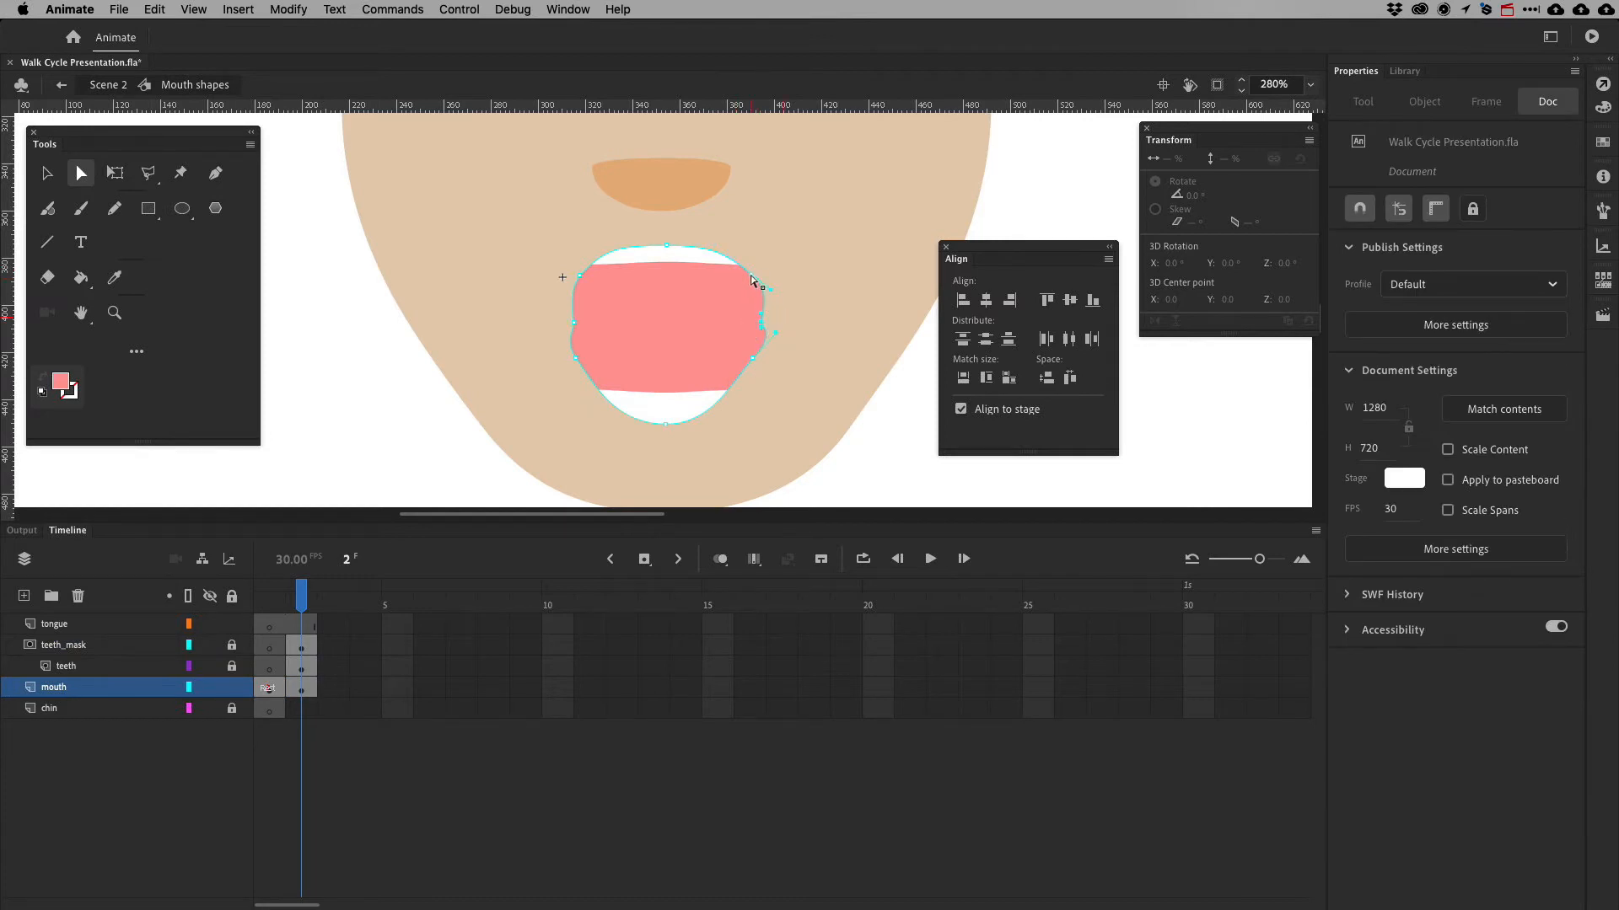
mouse_move(751, 277)
left_mouse_down()
mouse_move(765, 291)
mouse_move(745, 275)
left_mouse_up()
key("shift+Left")
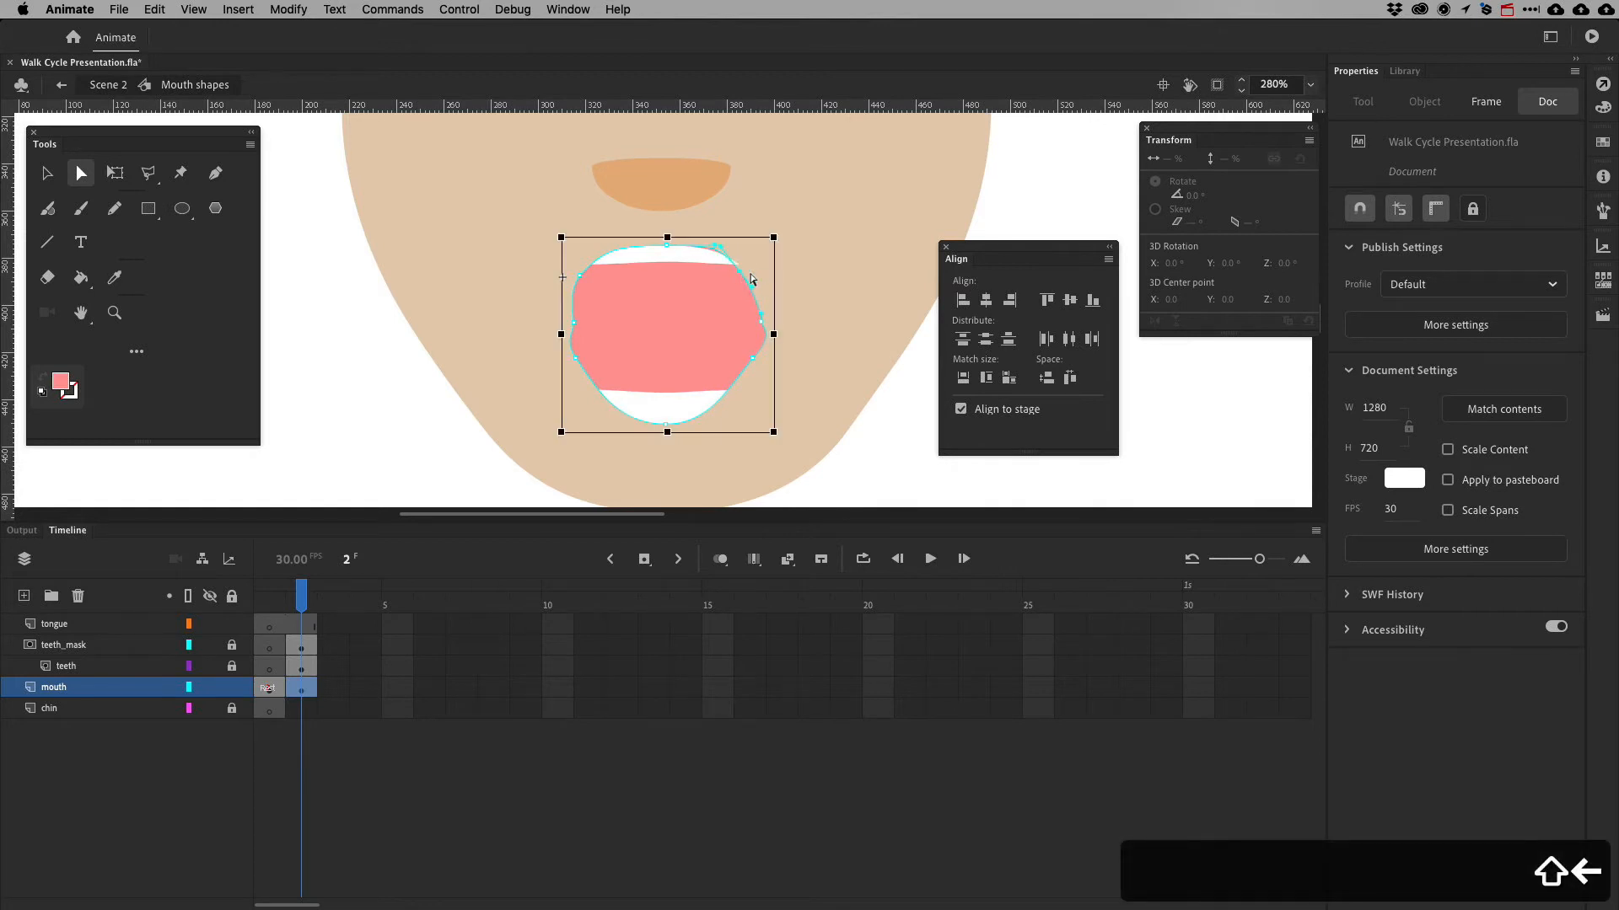
Reshape the right corner and lower-right curve of the mouth outline by adjusting its anchors and handles
key("super+equal")
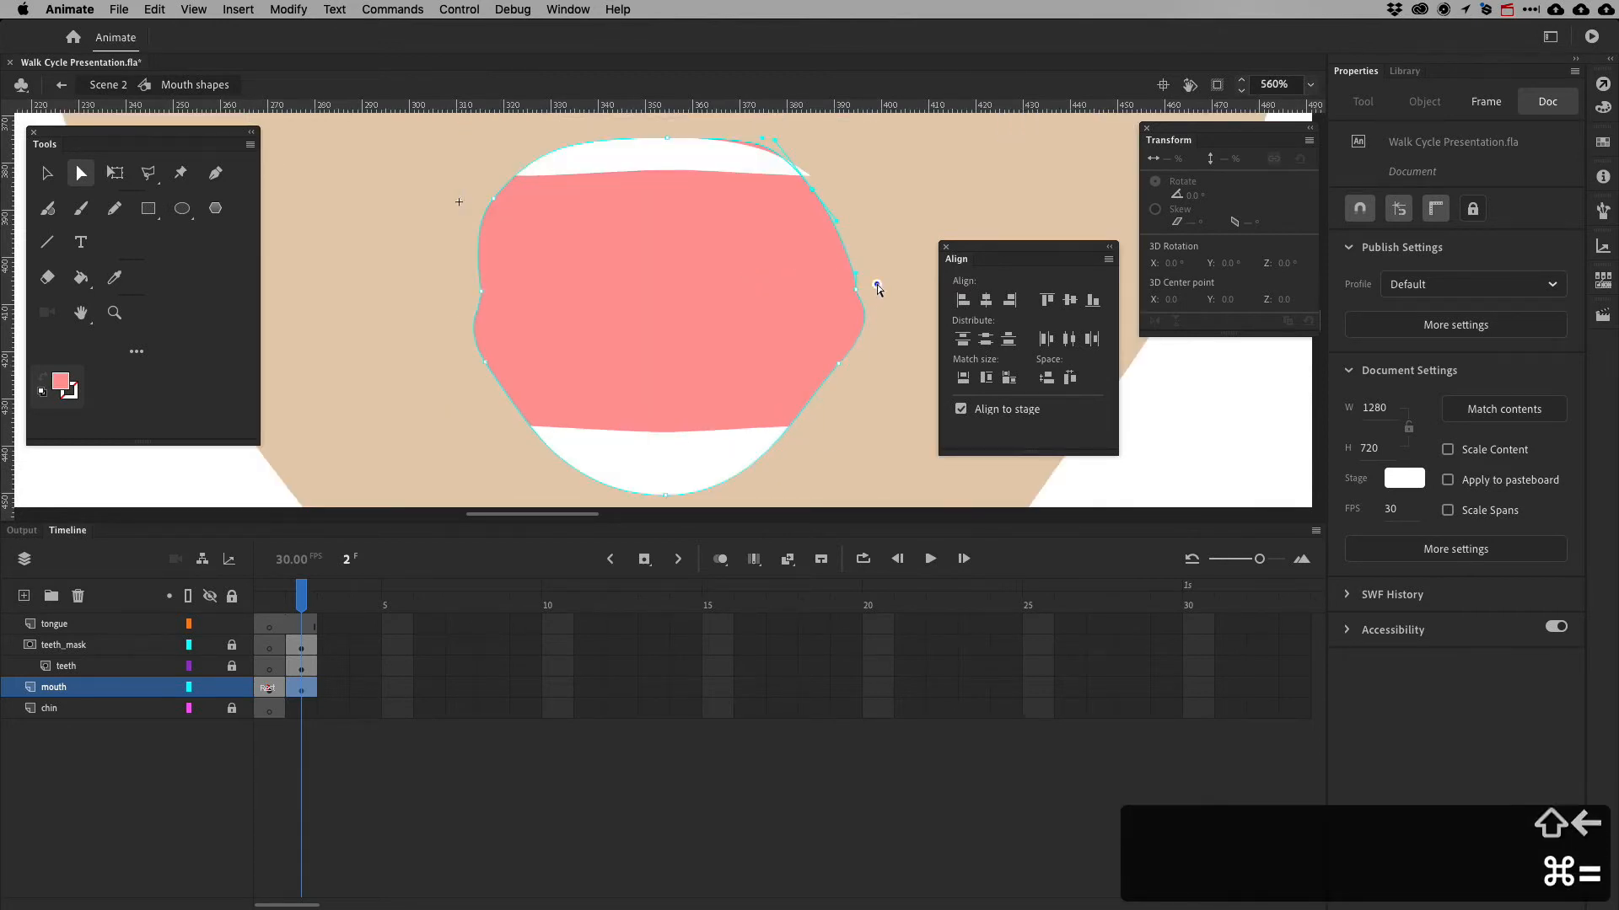
left_click(857, 291)
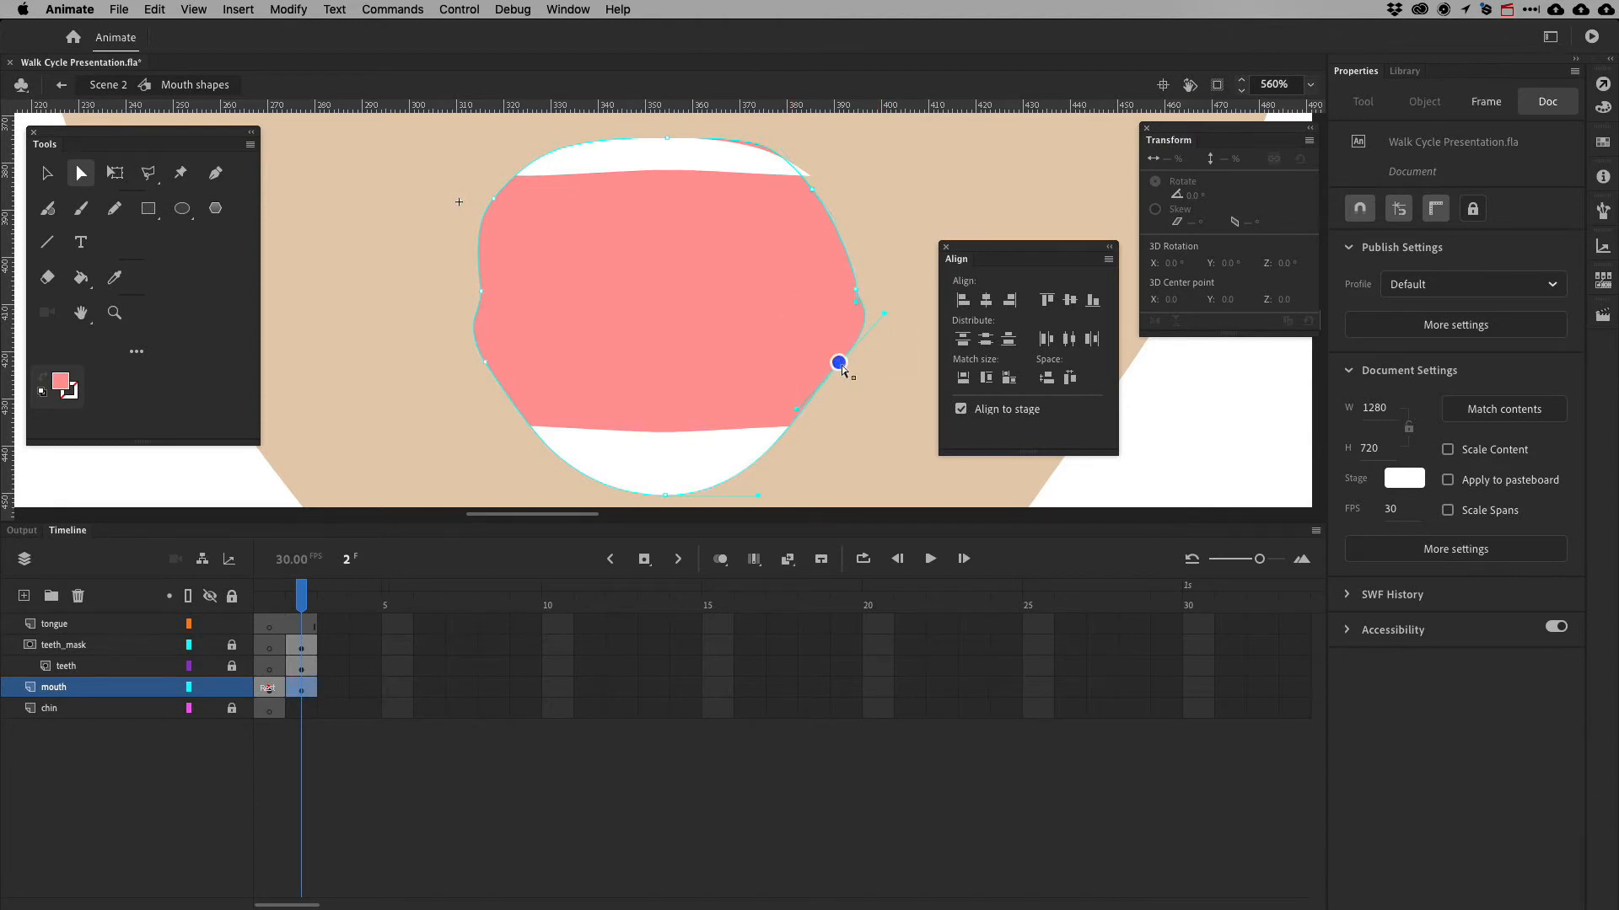
left_click_drag(822, 382, 865, 338)
left_click(857, 291)
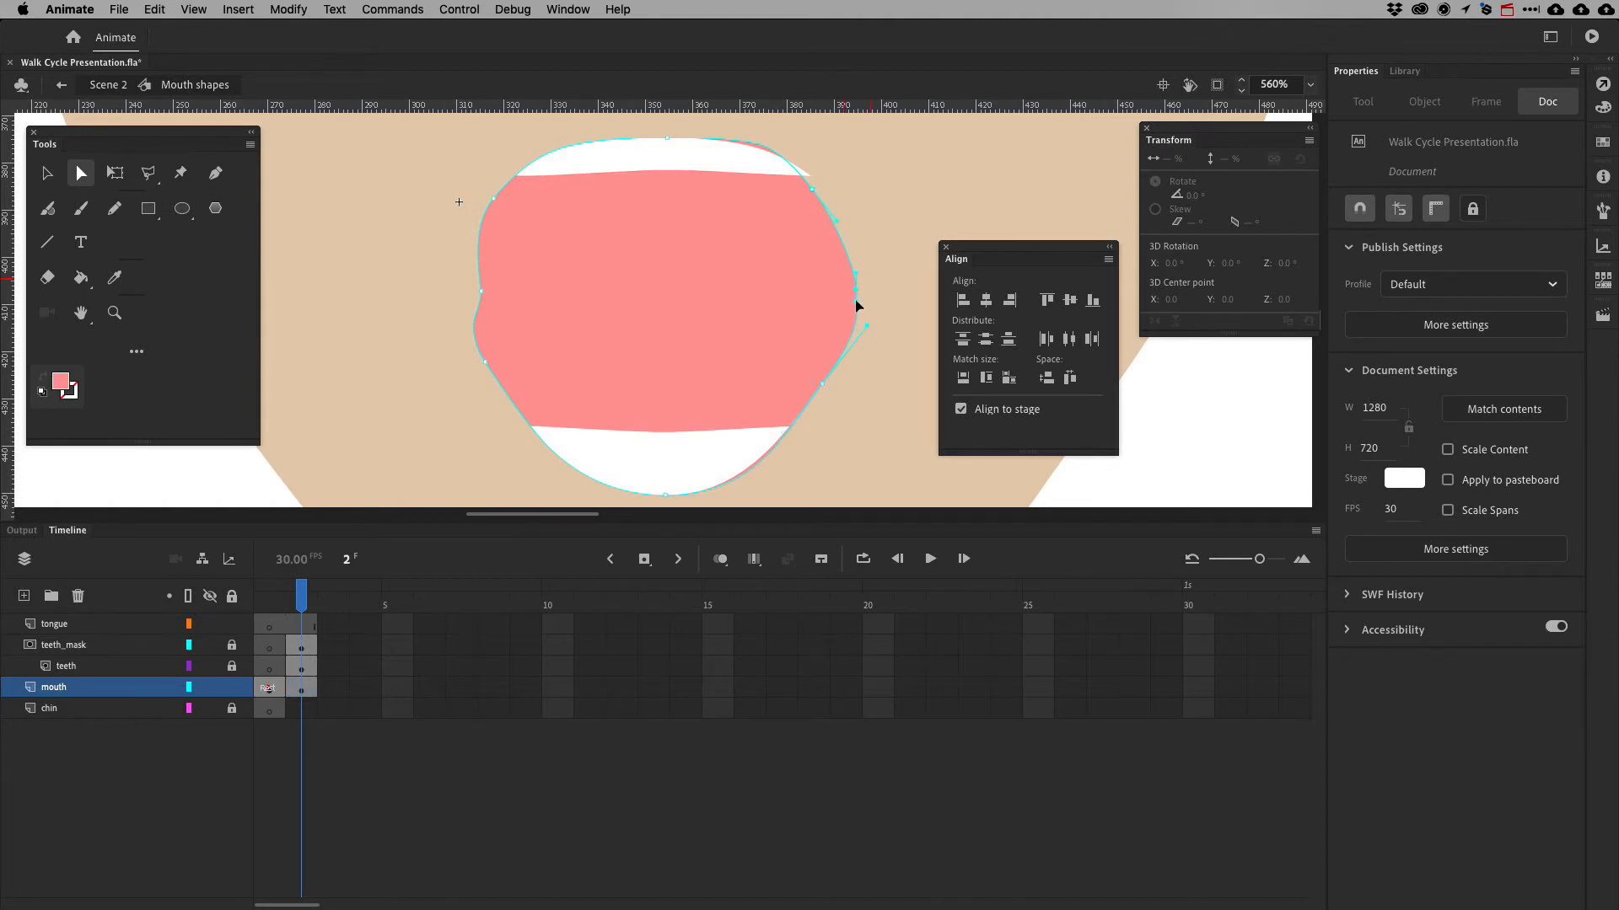
left_click_drag(856, 272, 867, 268)
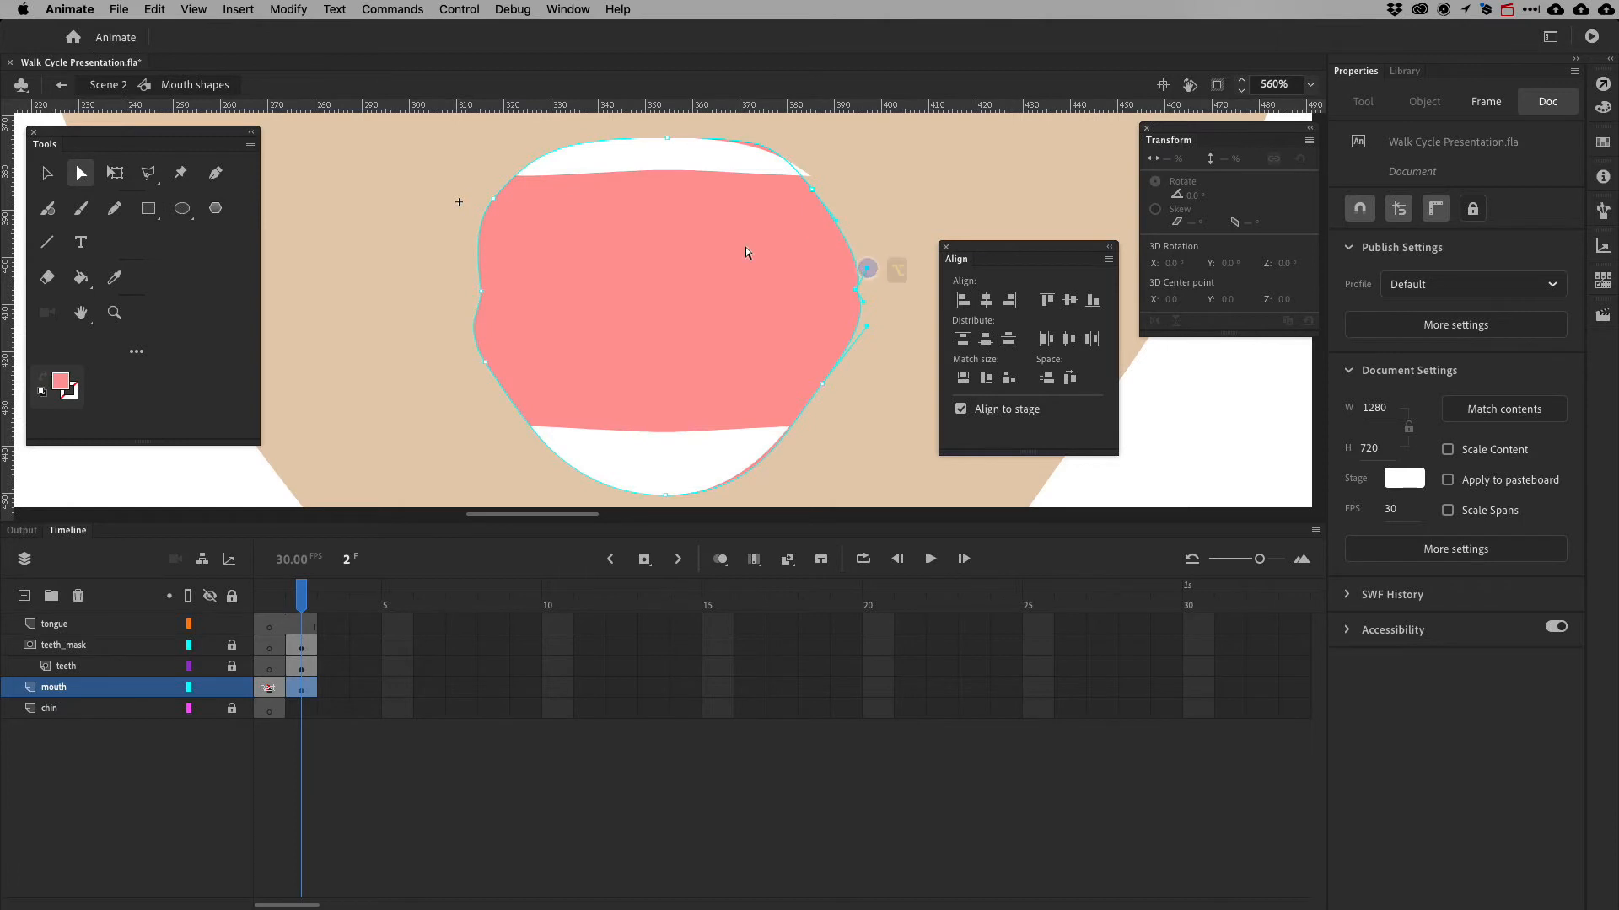
Round the mouth outline above its left corner and shift the upper-right anchor outward to balance both sides
left_click(480, 293)
left_click_drag(473, 304, 469, 273)
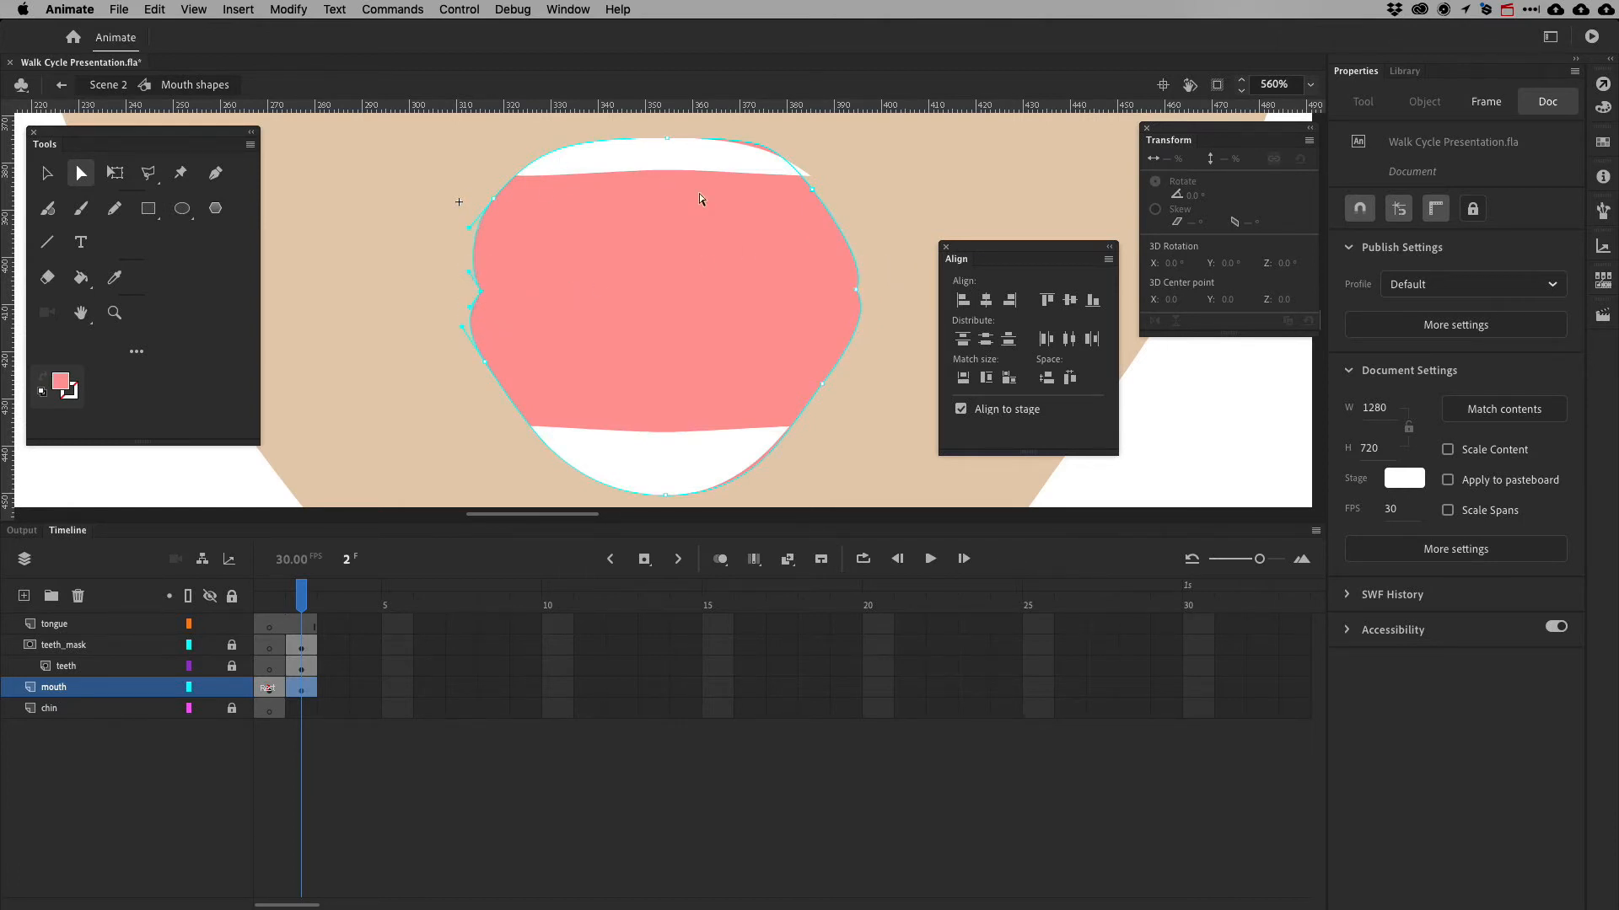
left_click(814, 188)
left_click_drag(817, 191, 872, 180)
left_click_drag(871, 179, 789, 145)
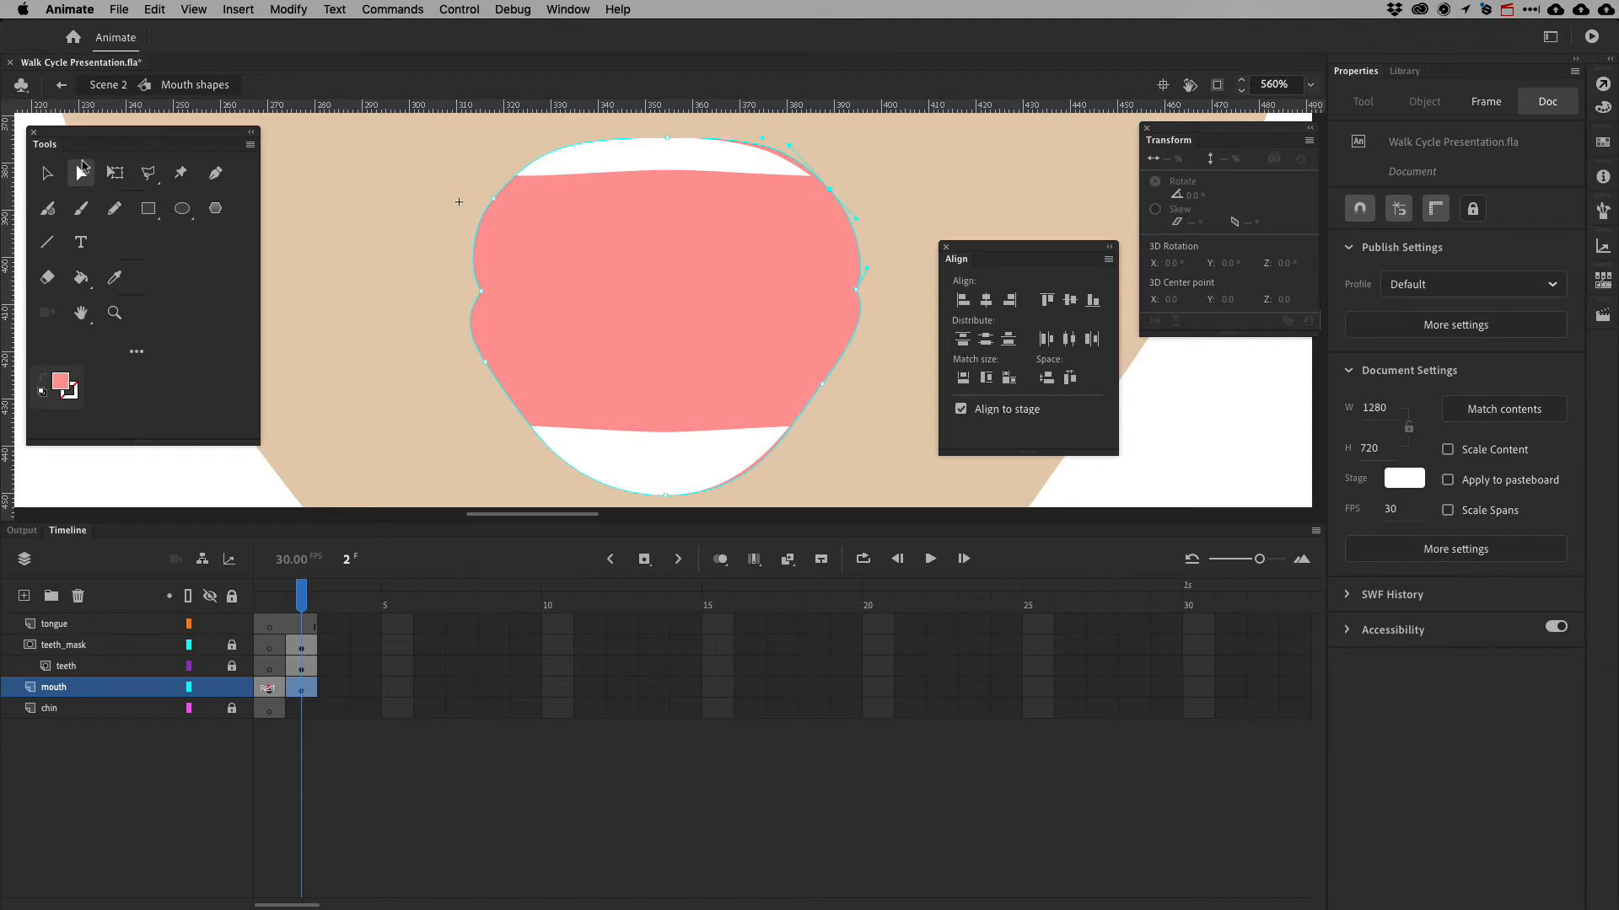
Copy the refined frame 2 mouth shape and delete the outdated shape from the unlocked teeth_mask layer
left_click(47, 173)
left_click(301, 688)
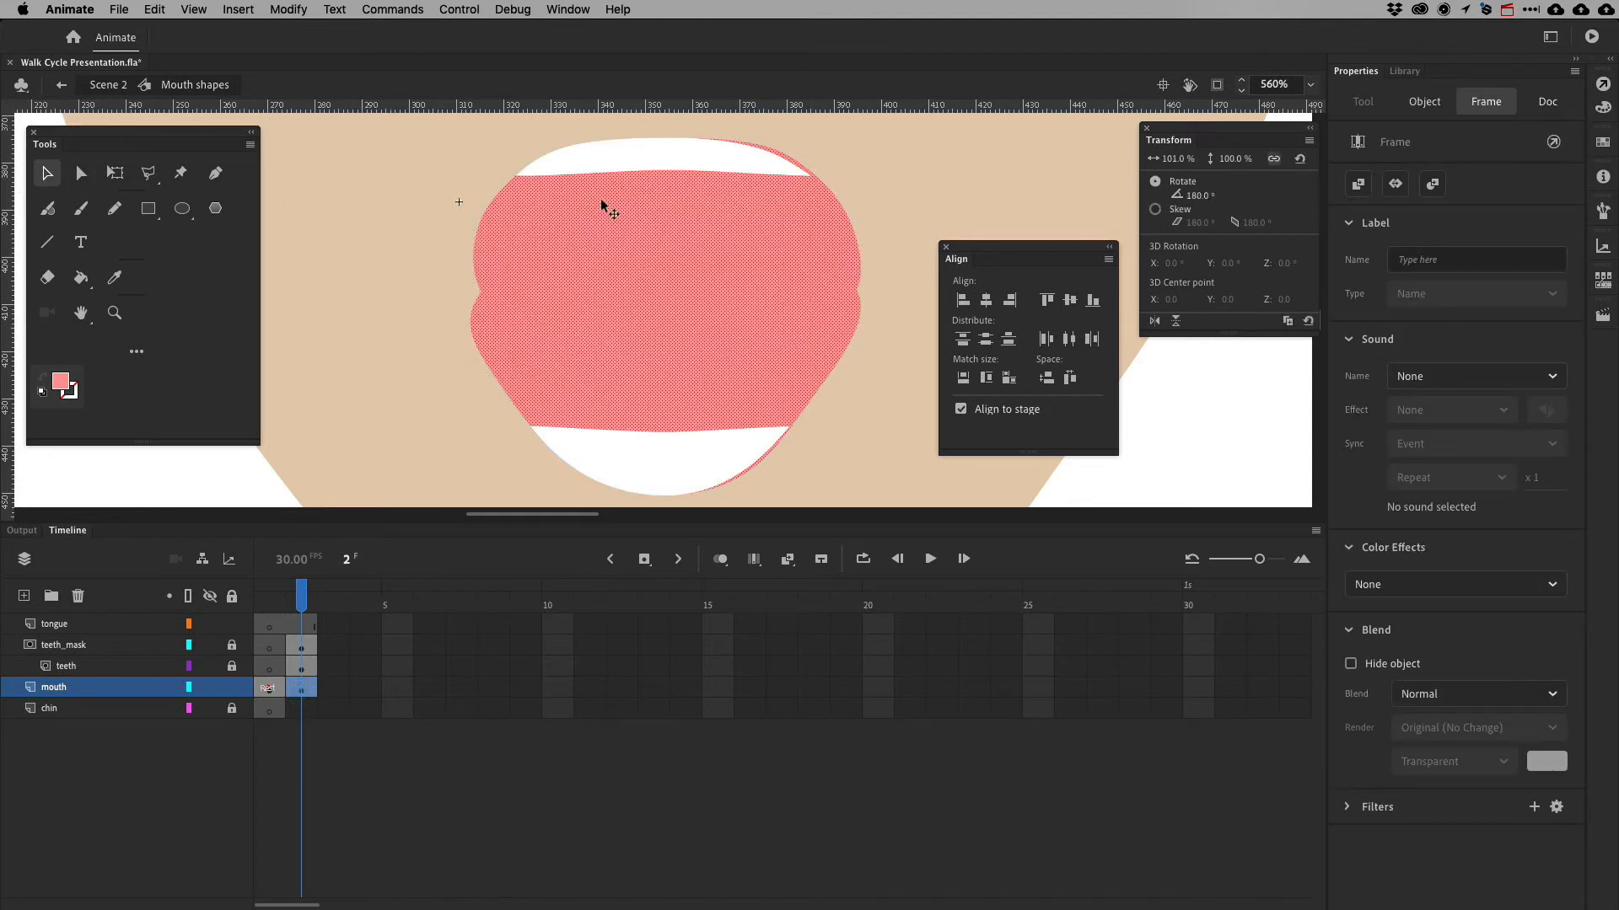
key("super+c")
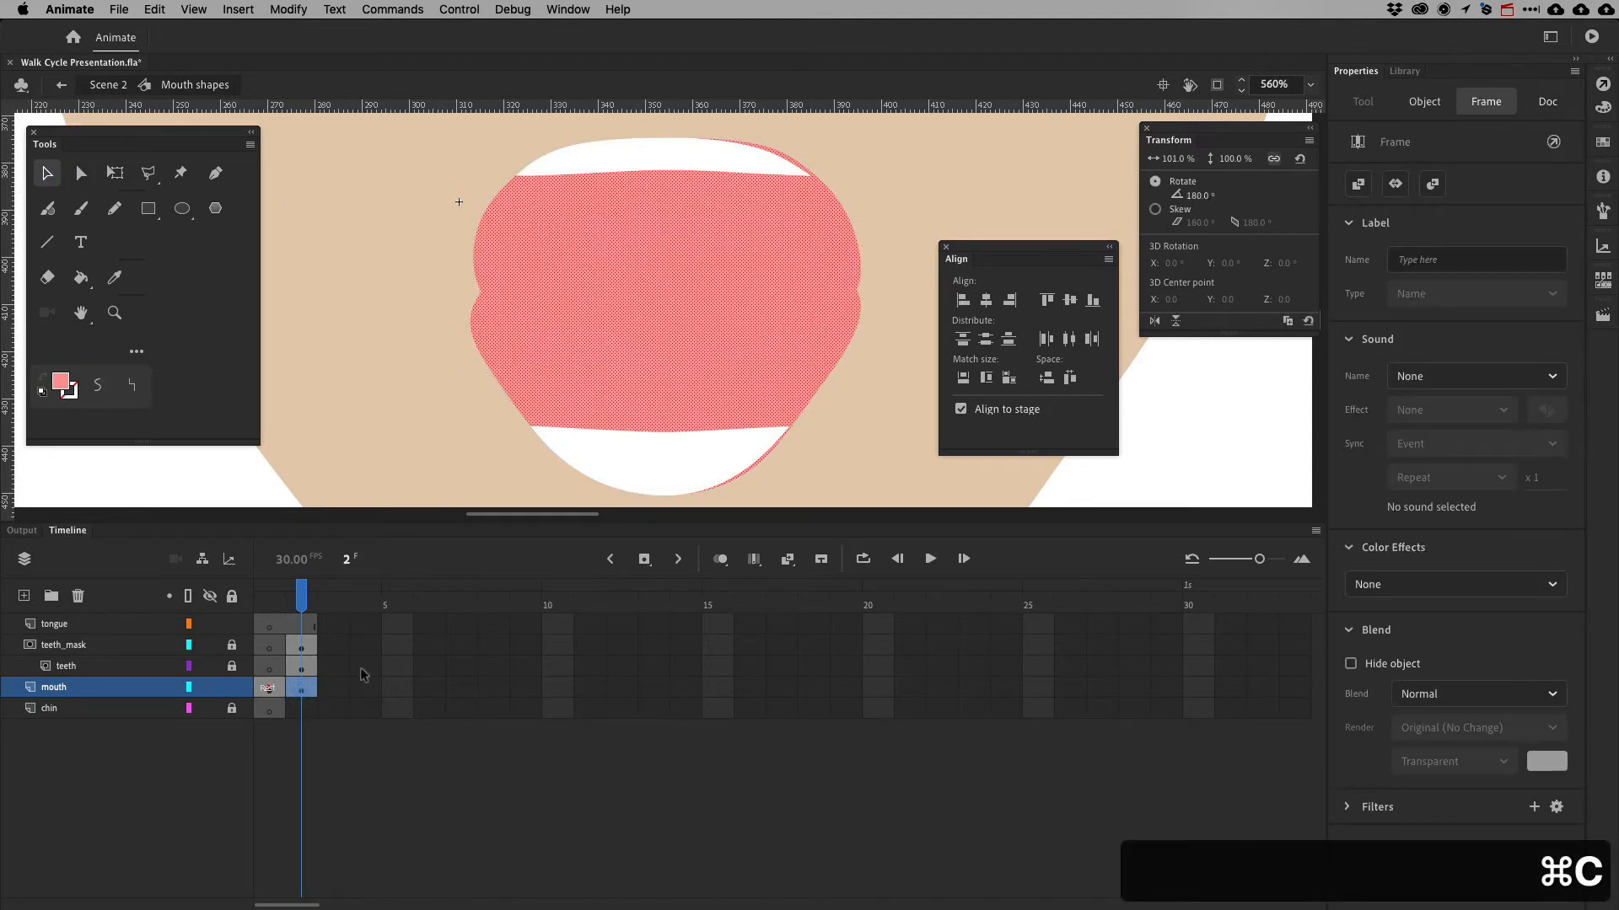
left_click(232, 645)
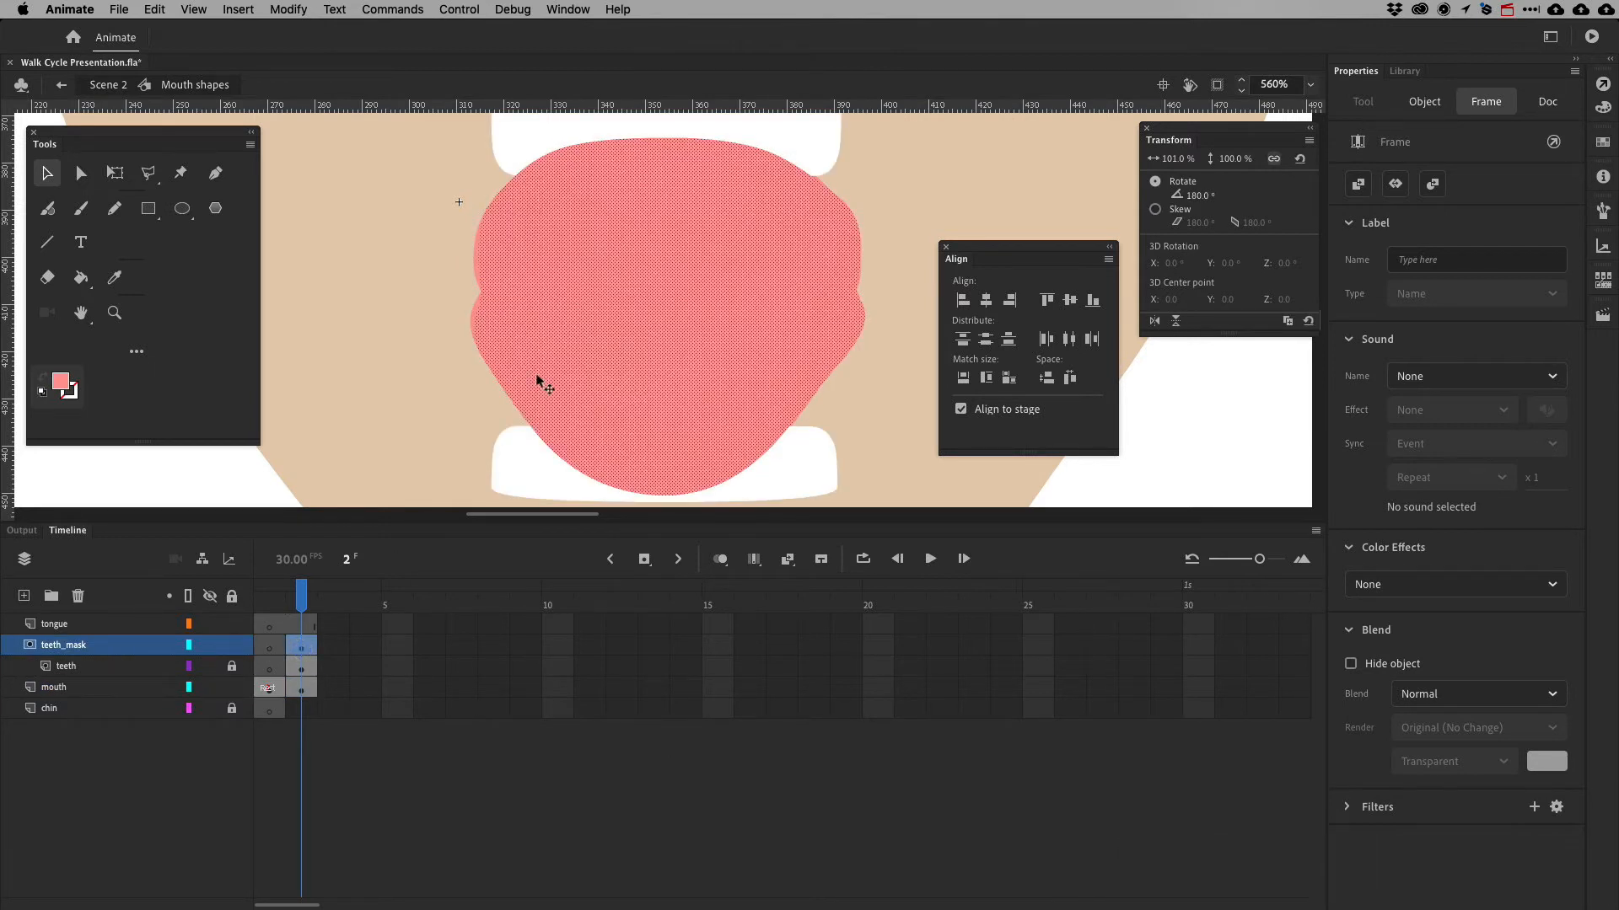
key("BackSpace")
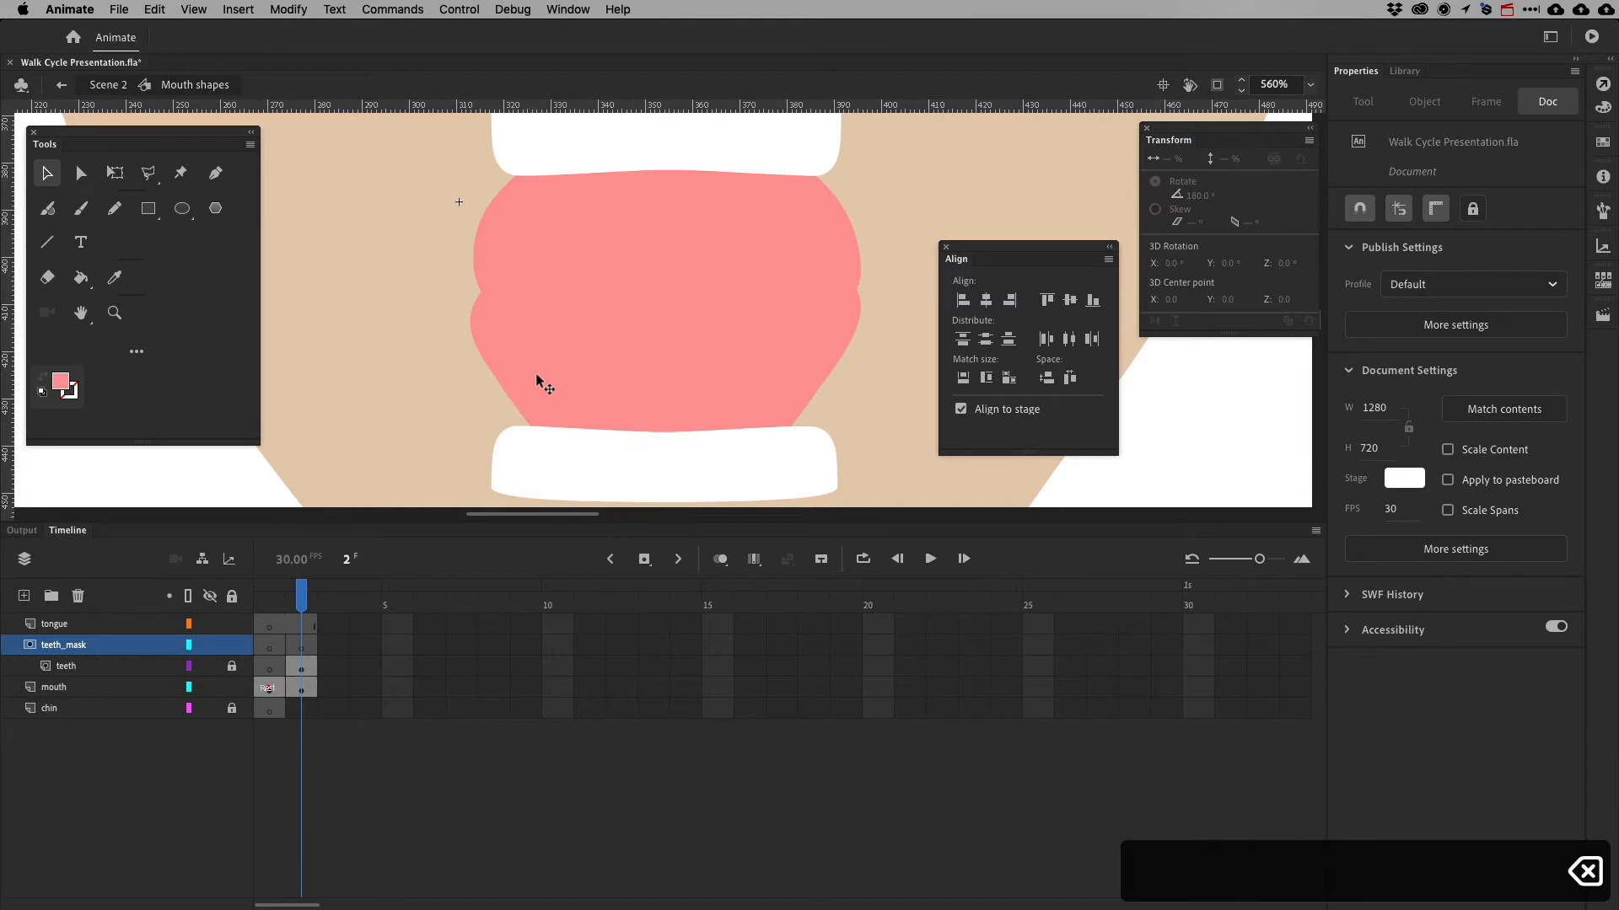
Paste the refined mouth shape in place on frame 2 of teeth_mask and lock the layer to restore the mask
left_click(302, 645)
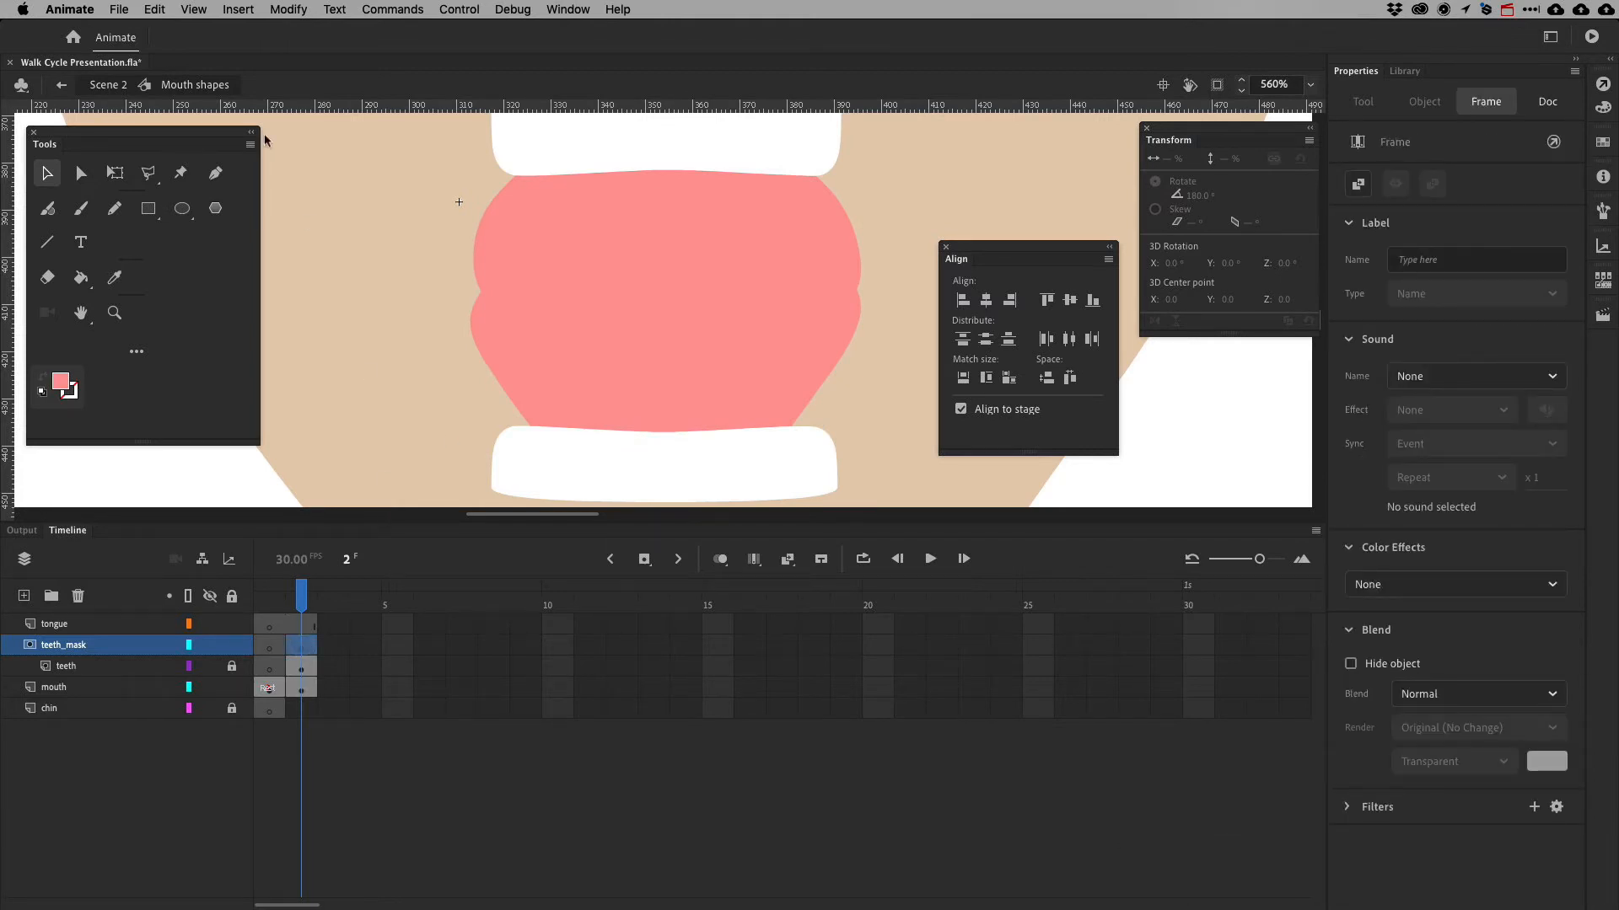
left_click(153, 9)
left_click(192, 125)
left_click(239, 649)
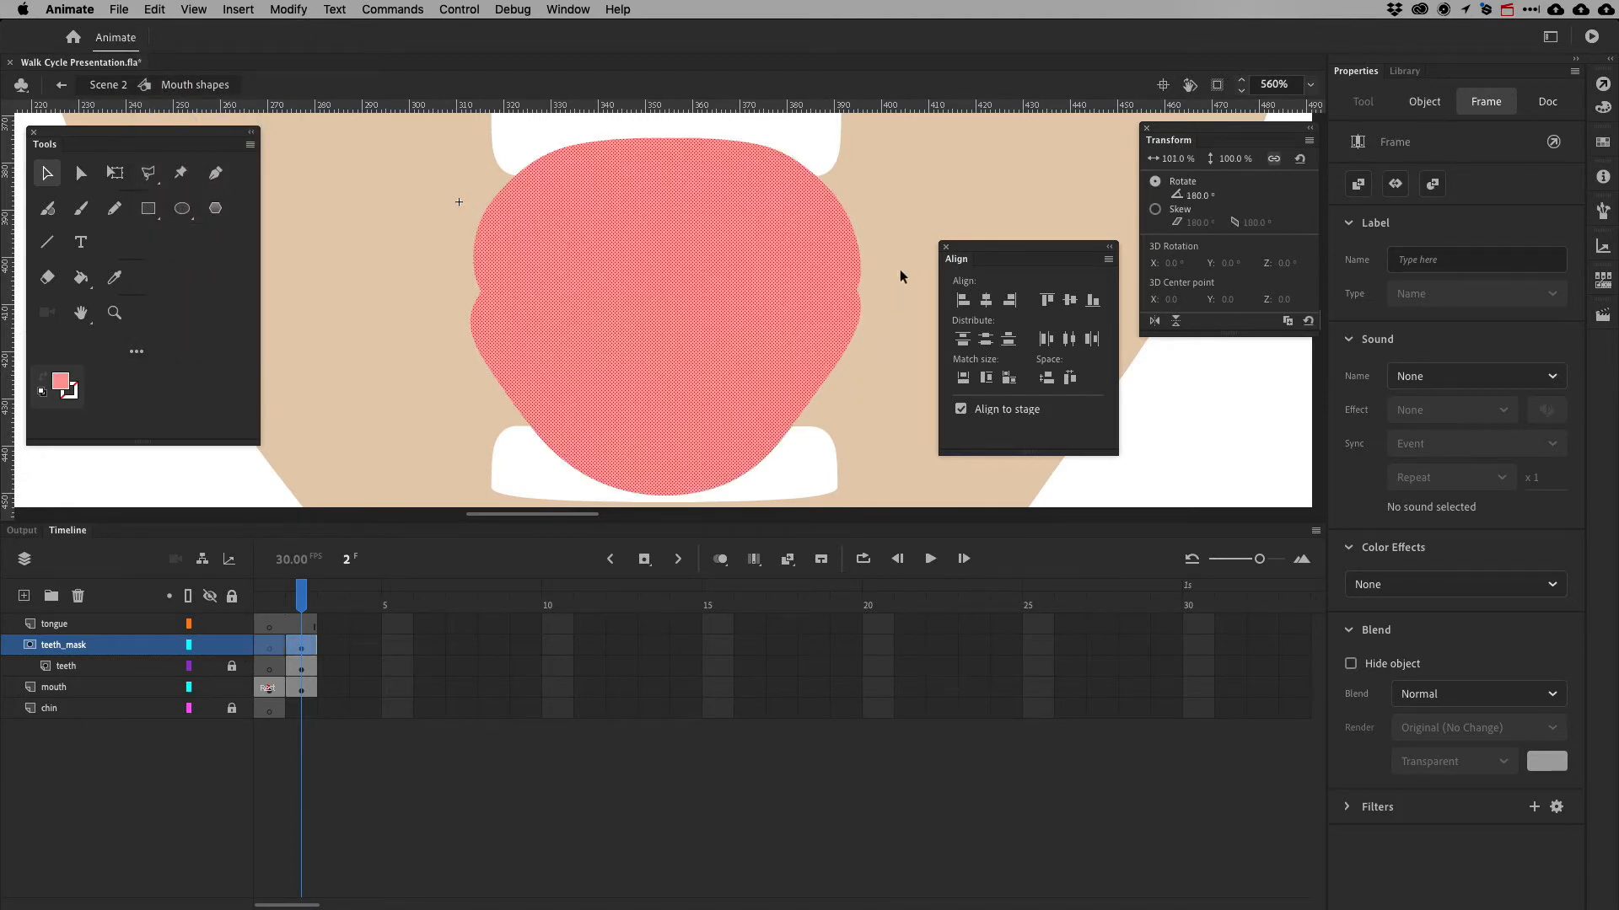
left_click(231, 646)
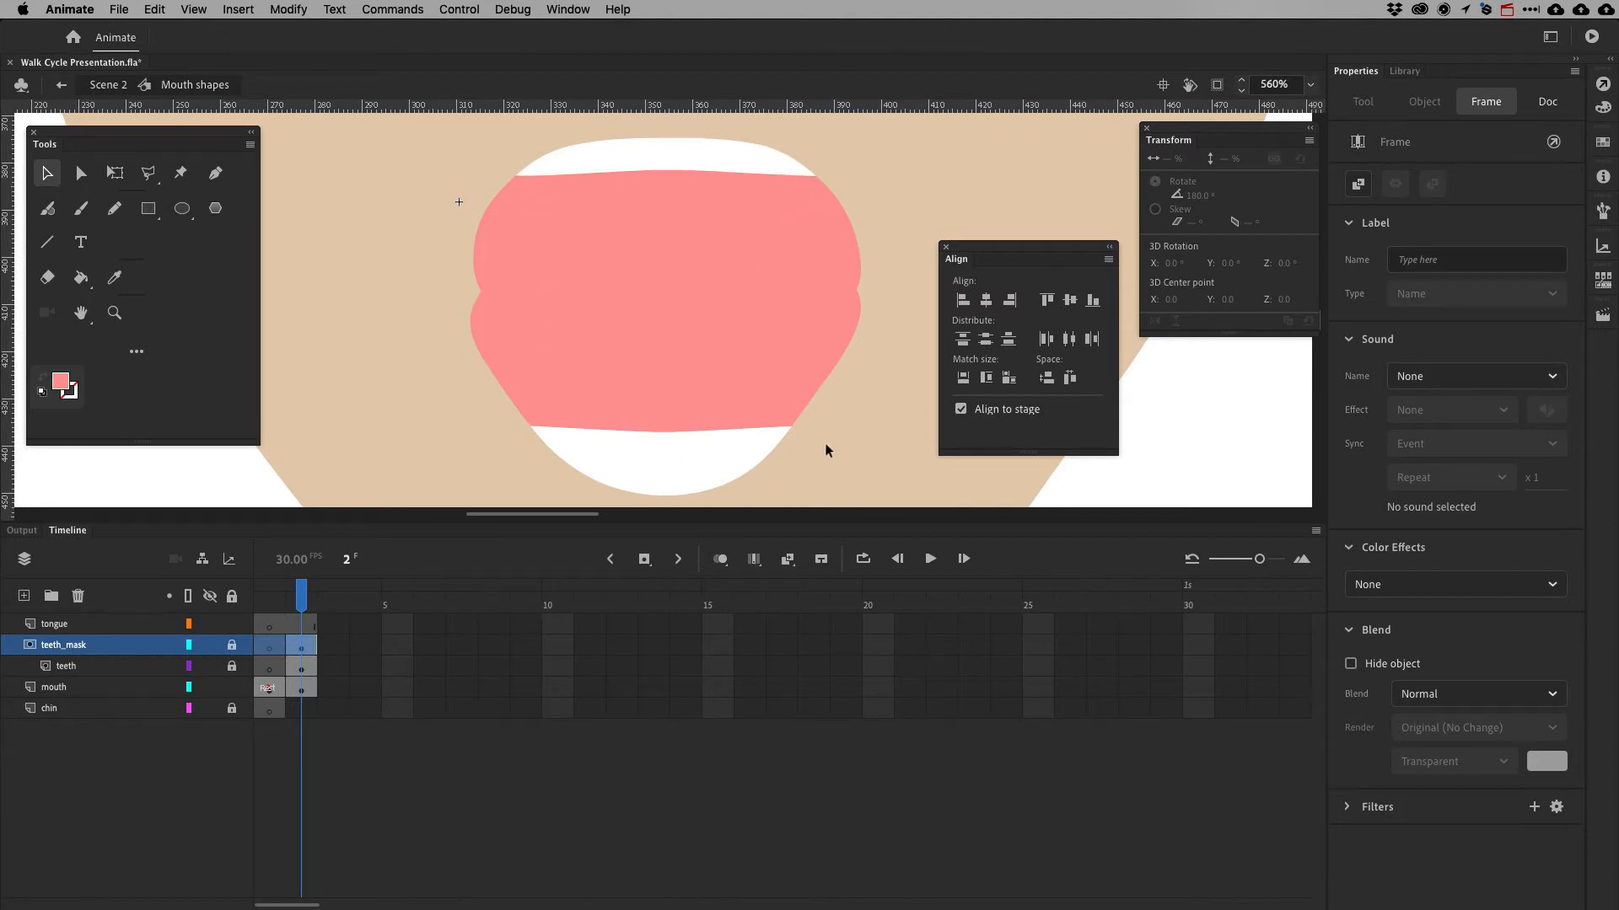
Select the mouth keyframe on frame 2 and compare the Ah viseme with the reference chart in Preview
key("super+minus")
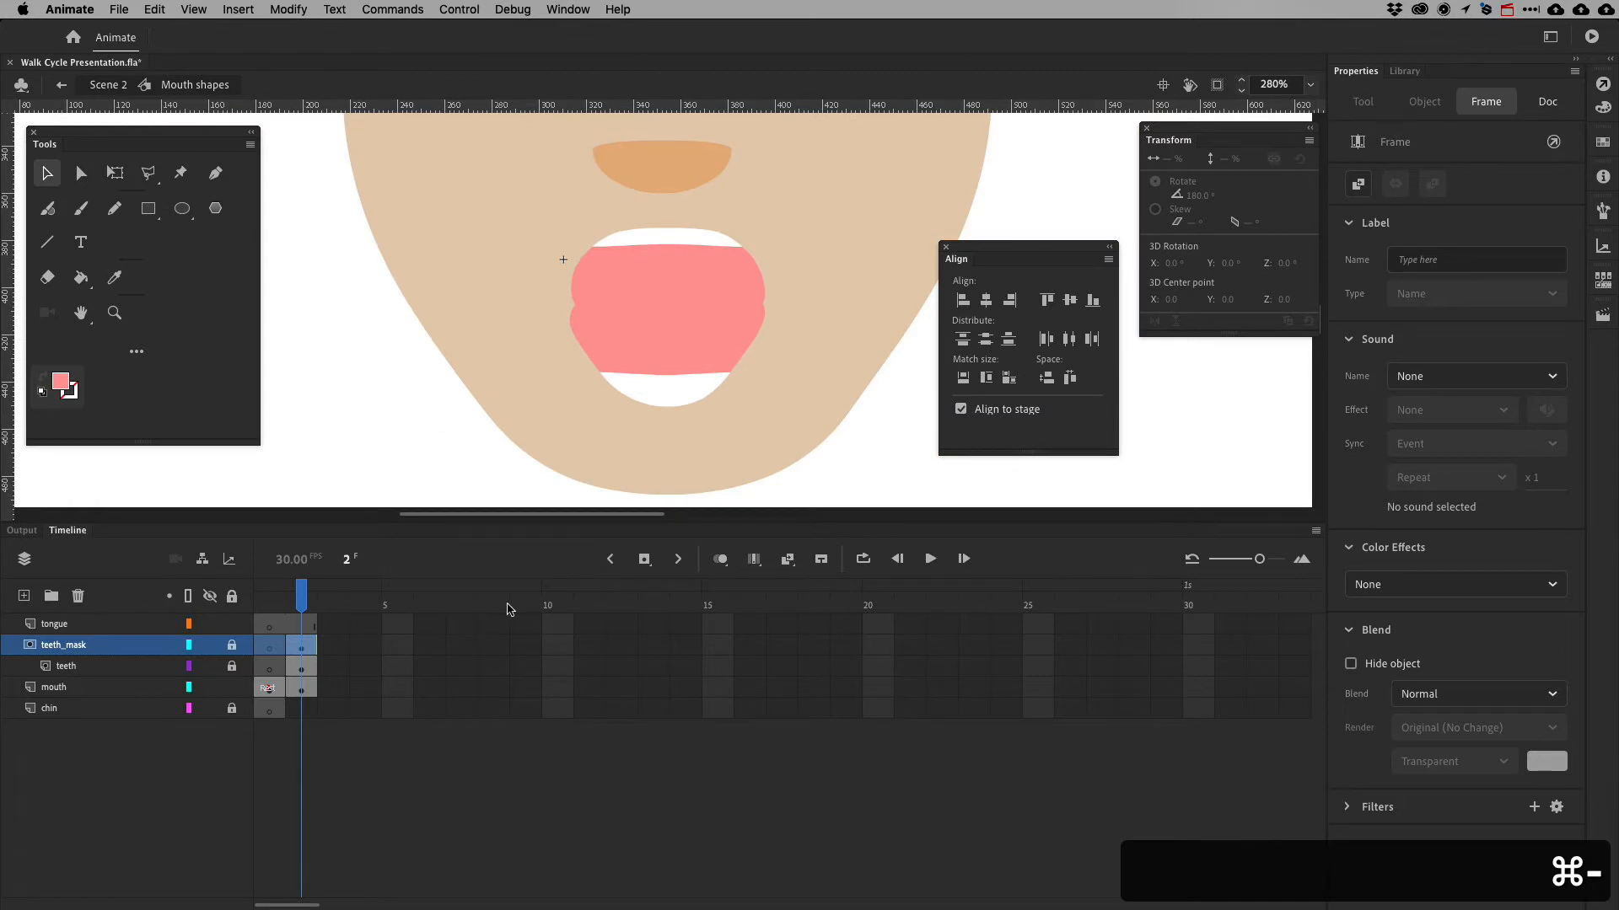
left_click(361, 760)
left_click(303, 689)
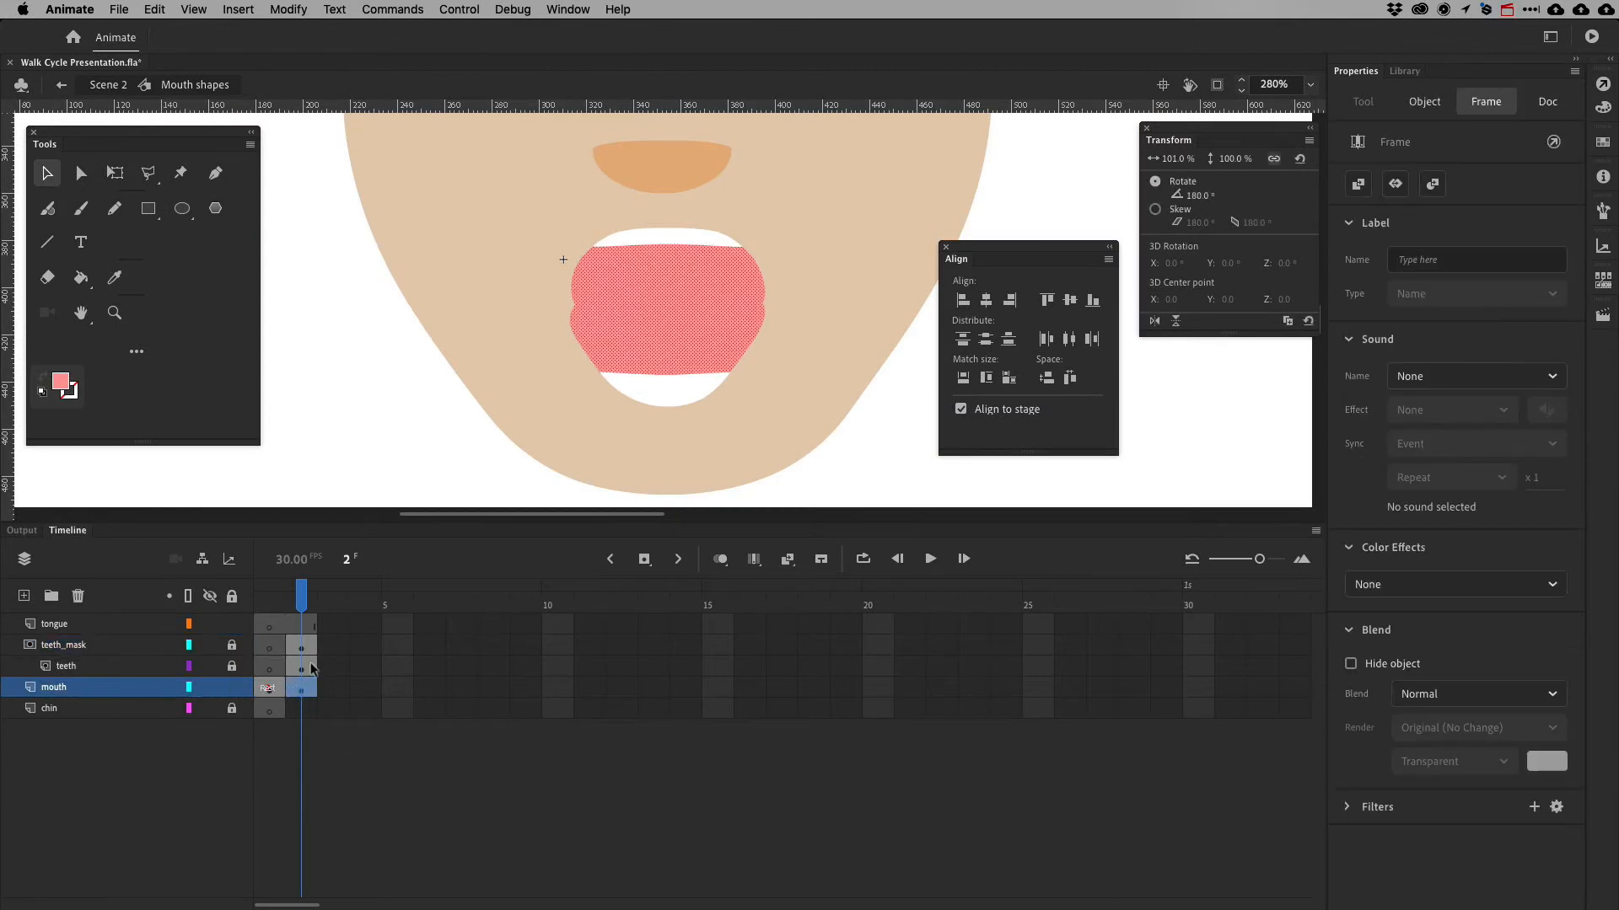
key("super+Tab")
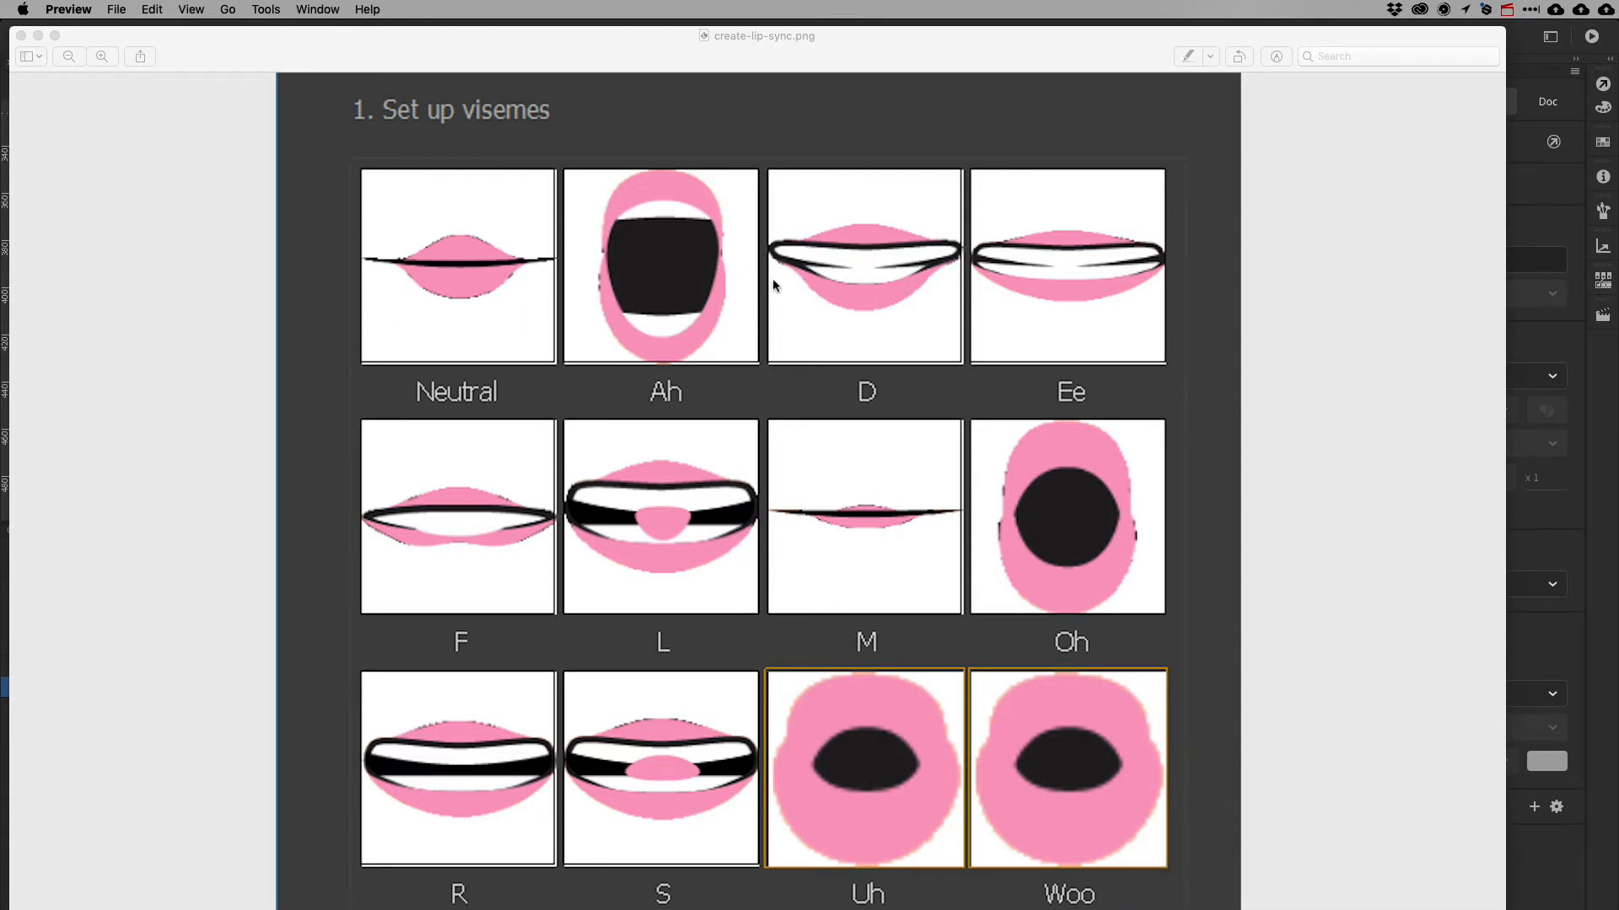
key("super+Tab")
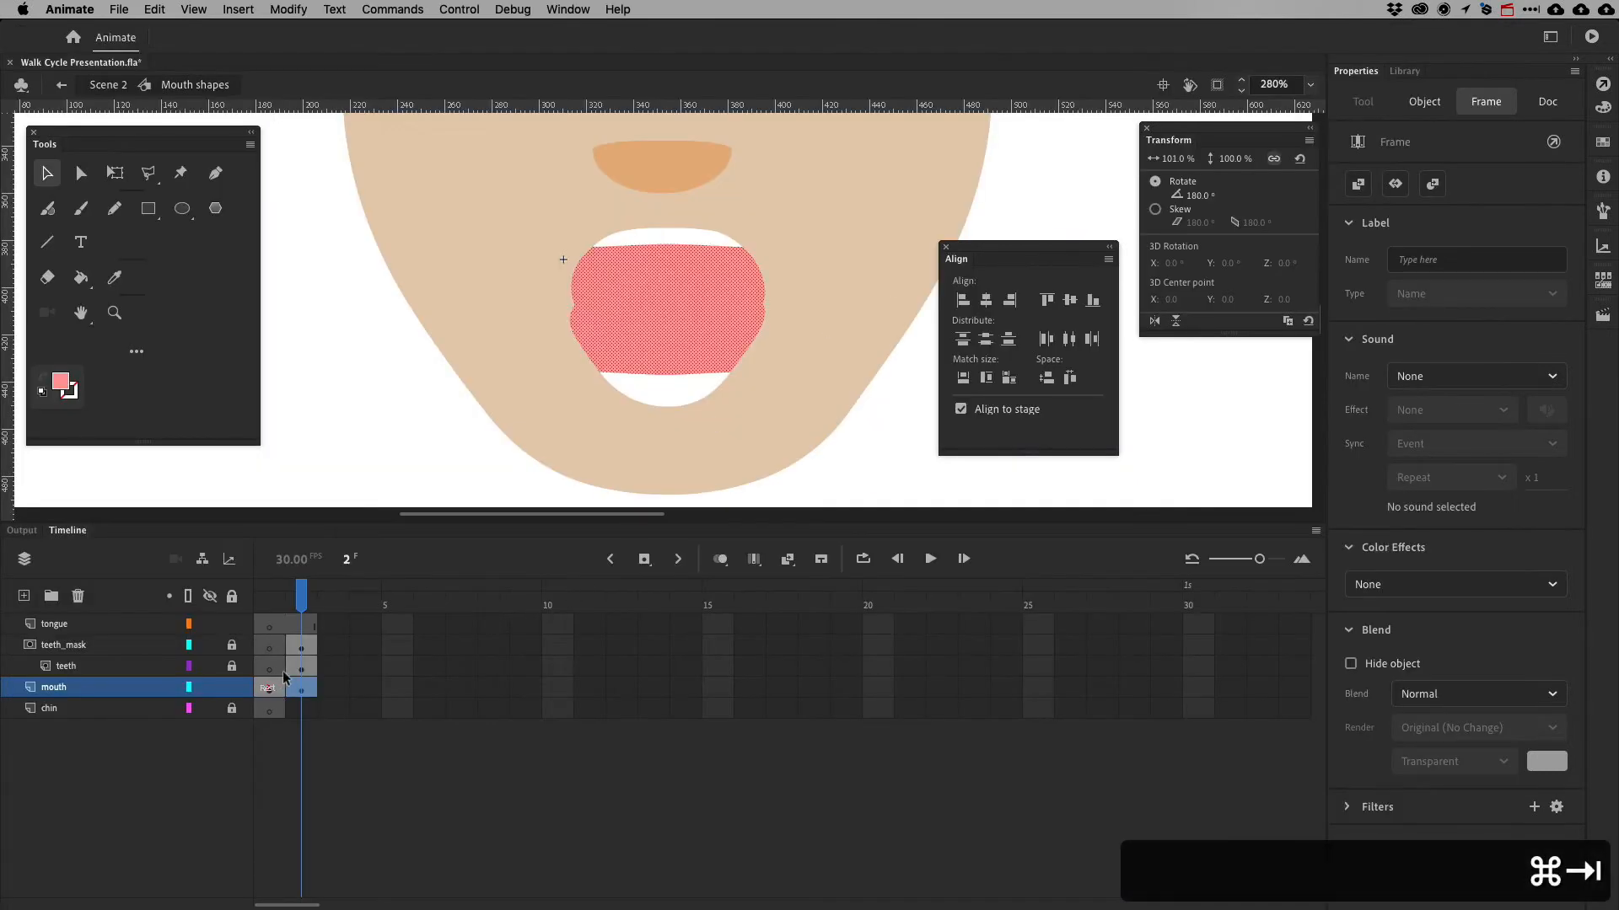
Label the mouth layer's frame 2 keyframe Ah
left_click(1460, 266)
type("Ah")
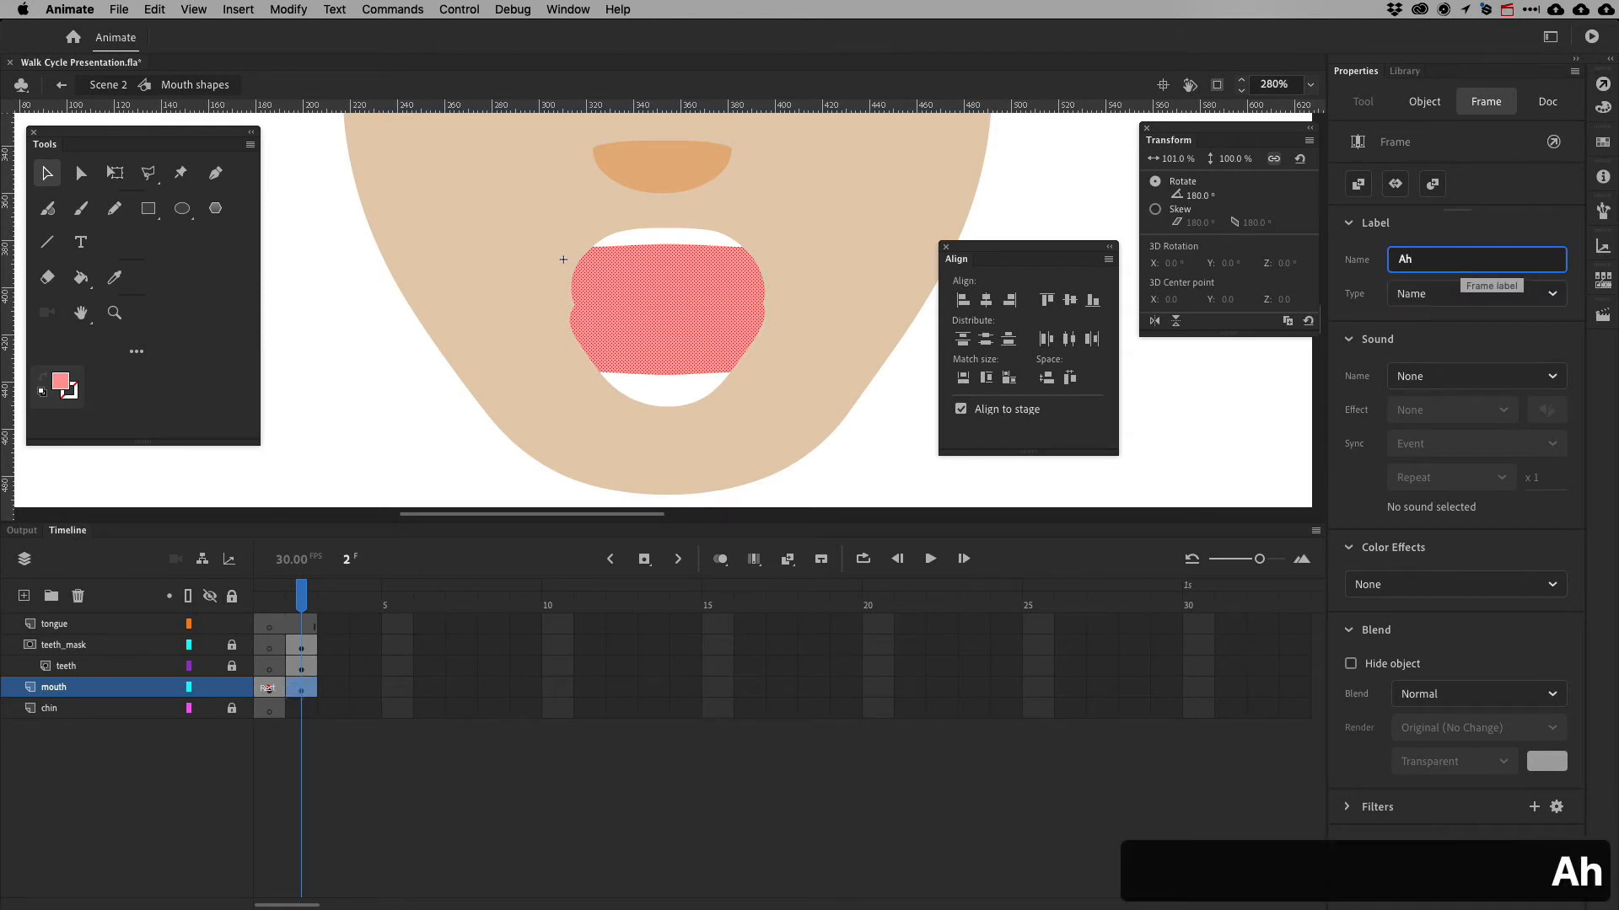
left_click(363, 803)
Duplicate the Rest keyframe from frame 1 of the mouth layer to frame 3
left_click(341, 689)
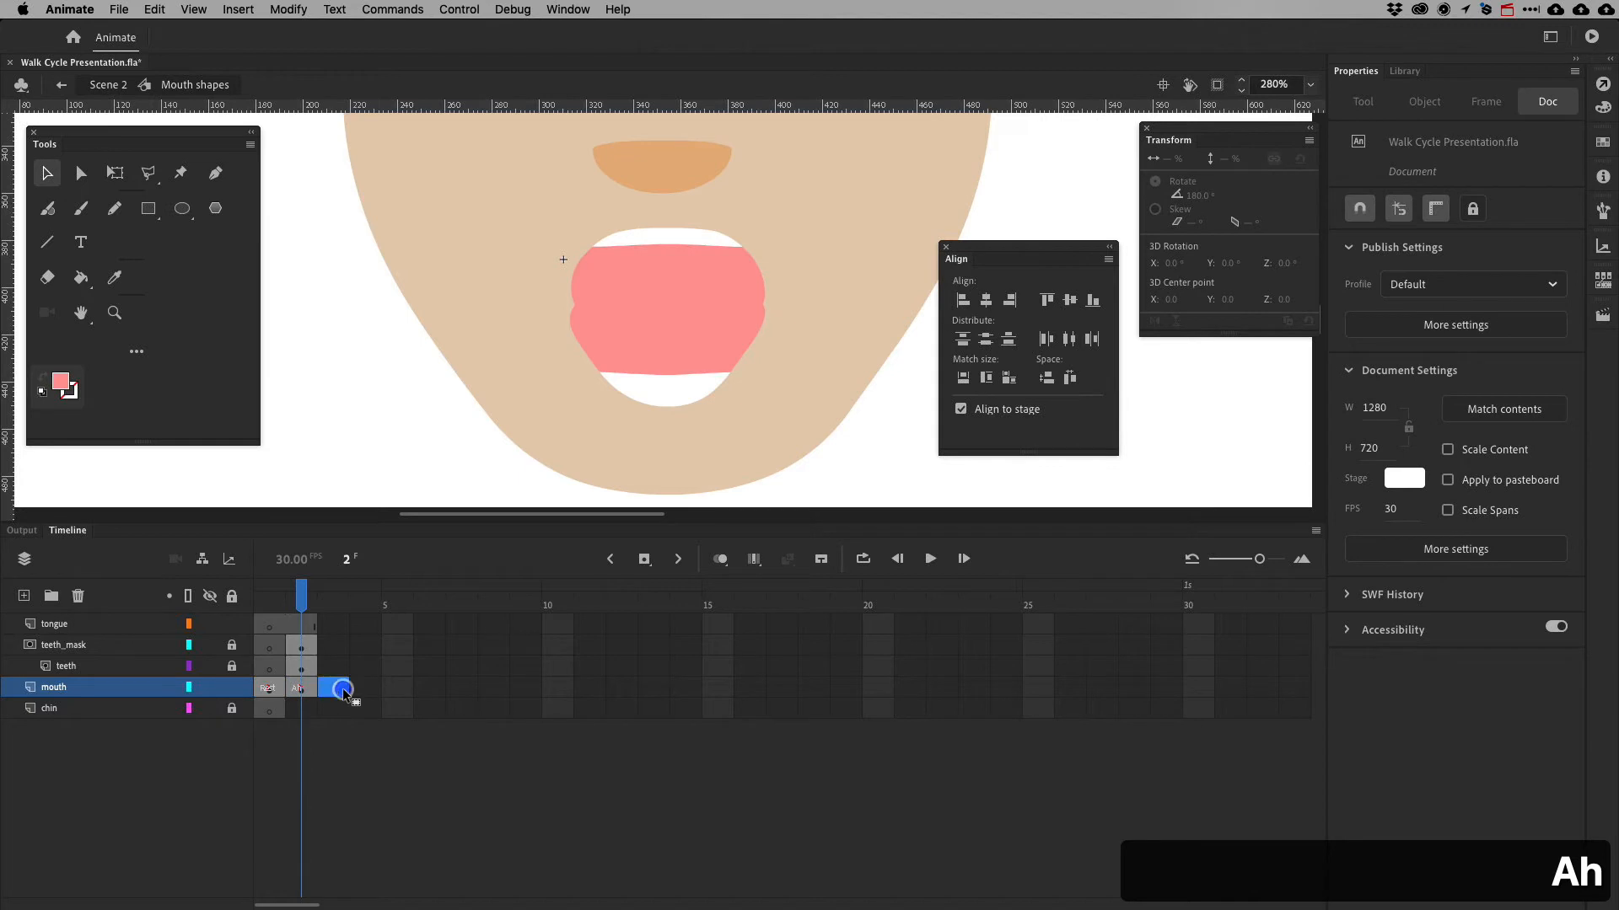
left_click(301, 689)
left_click(273, 690)
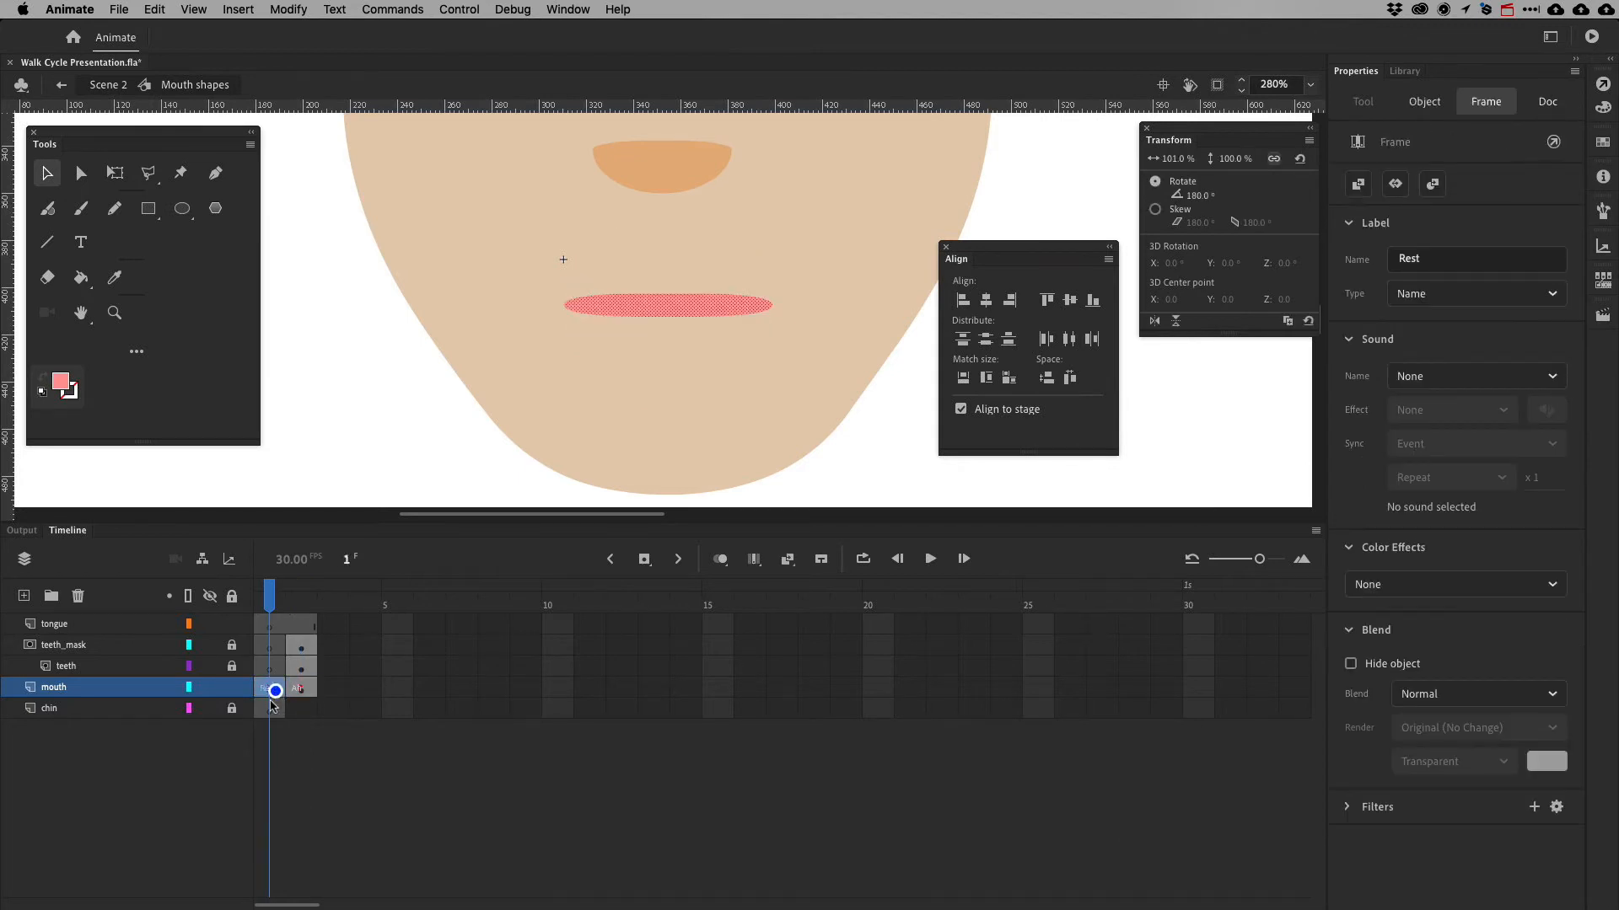
left_click_drag(271, 696, 341, 689)
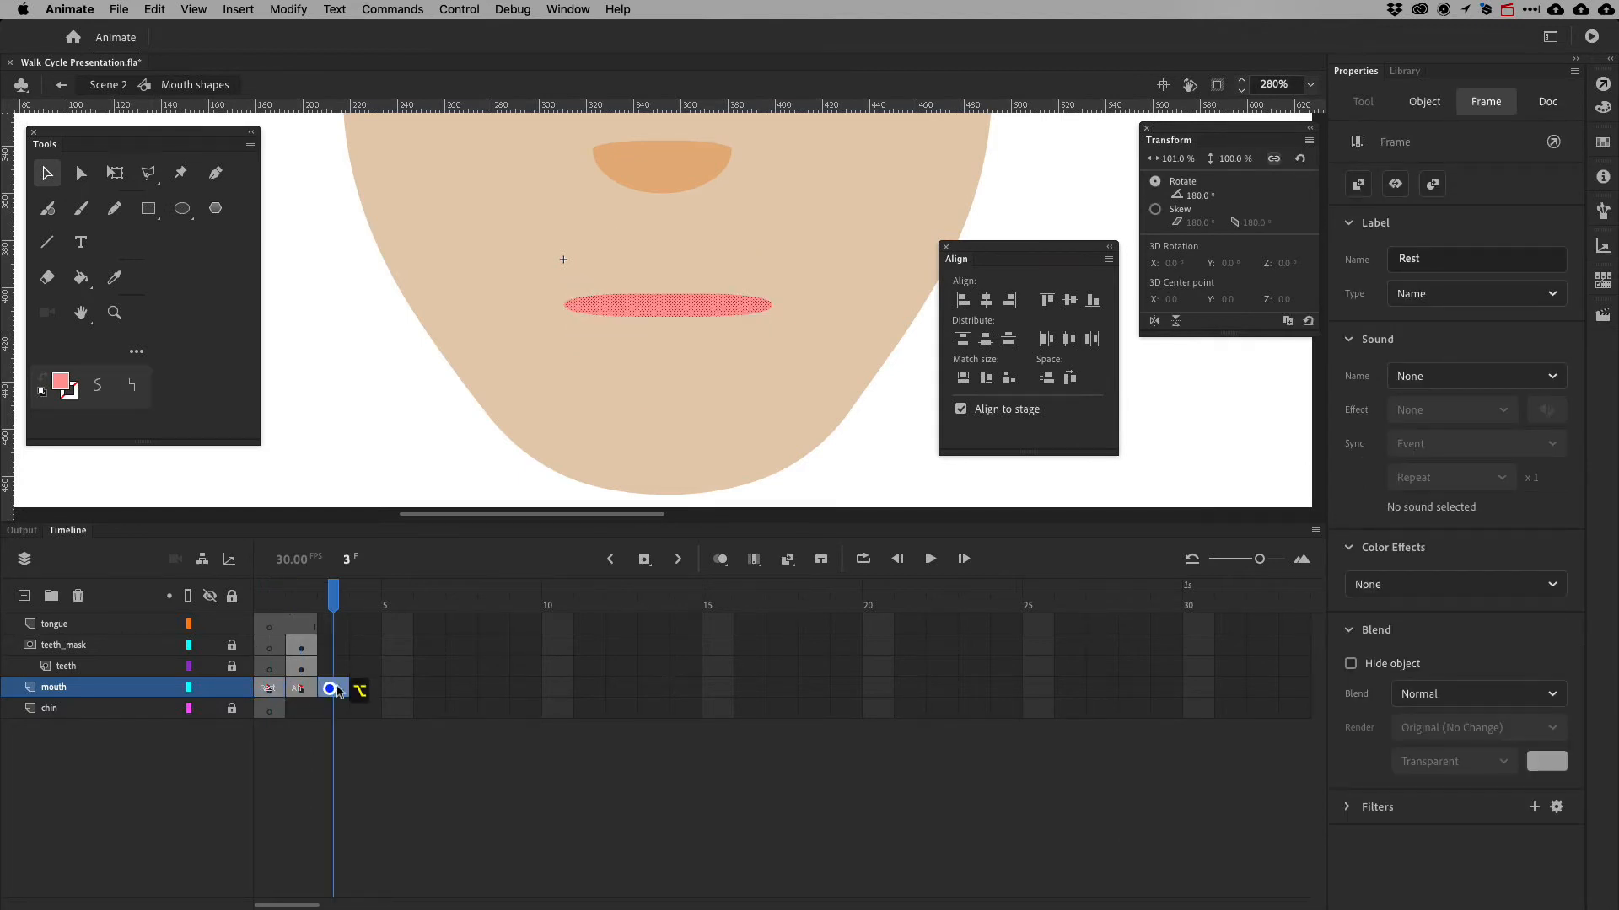
Check the next viseme in the Preview reference chart and rename the frame 3 mouth keyframe label to D
left_click_drag(1464, 260, 1327, 257)
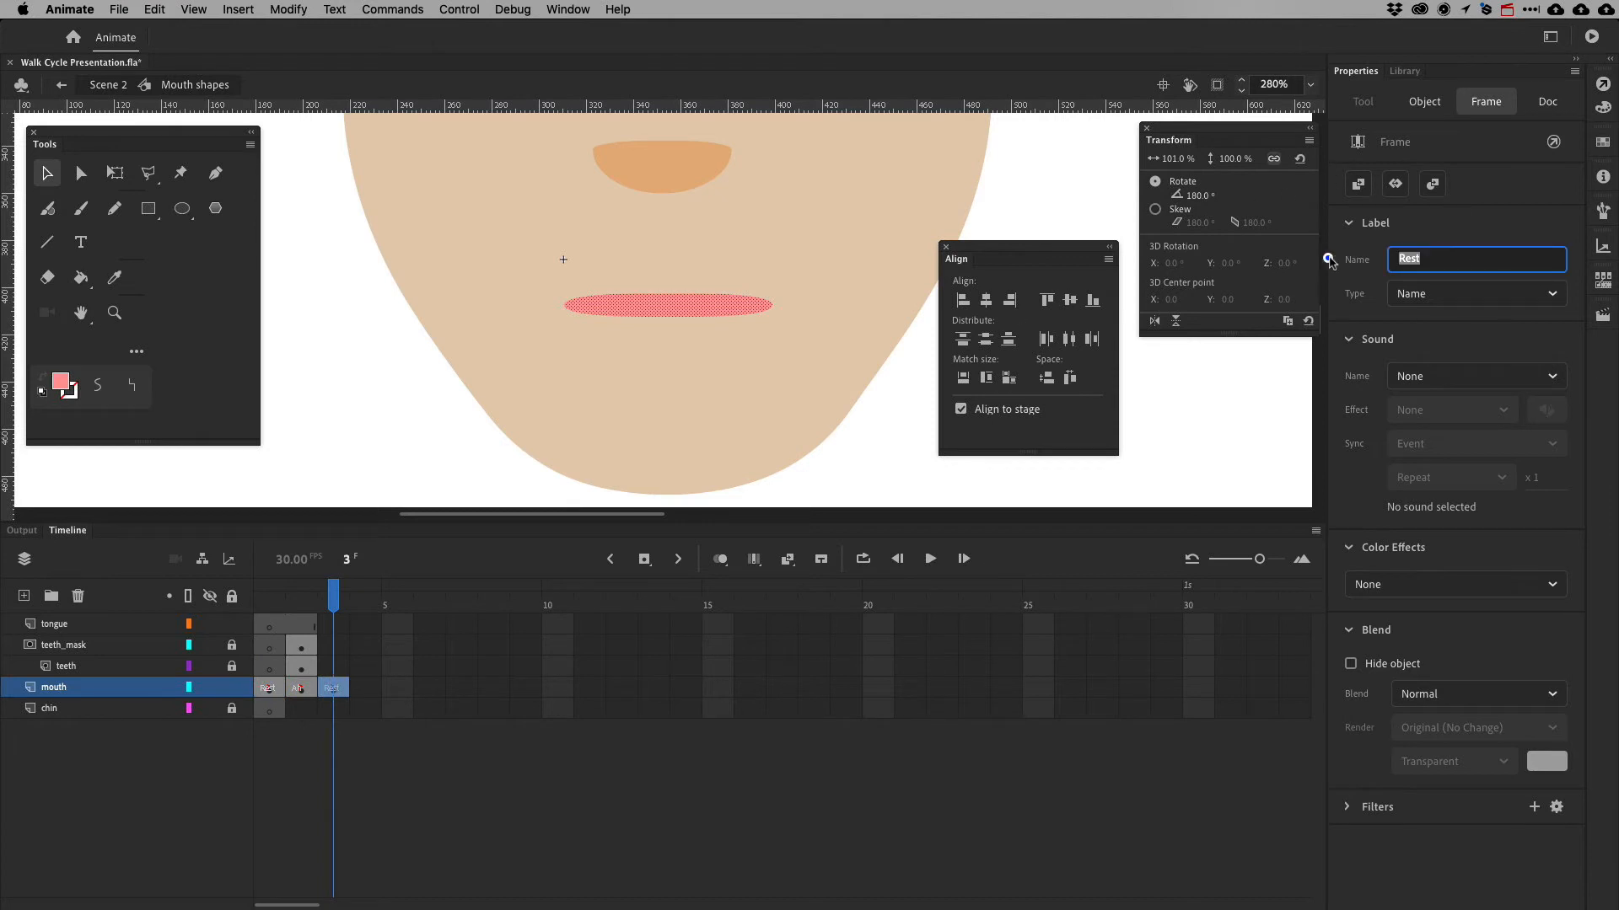
key("super+Tab")
key("super+Tab")
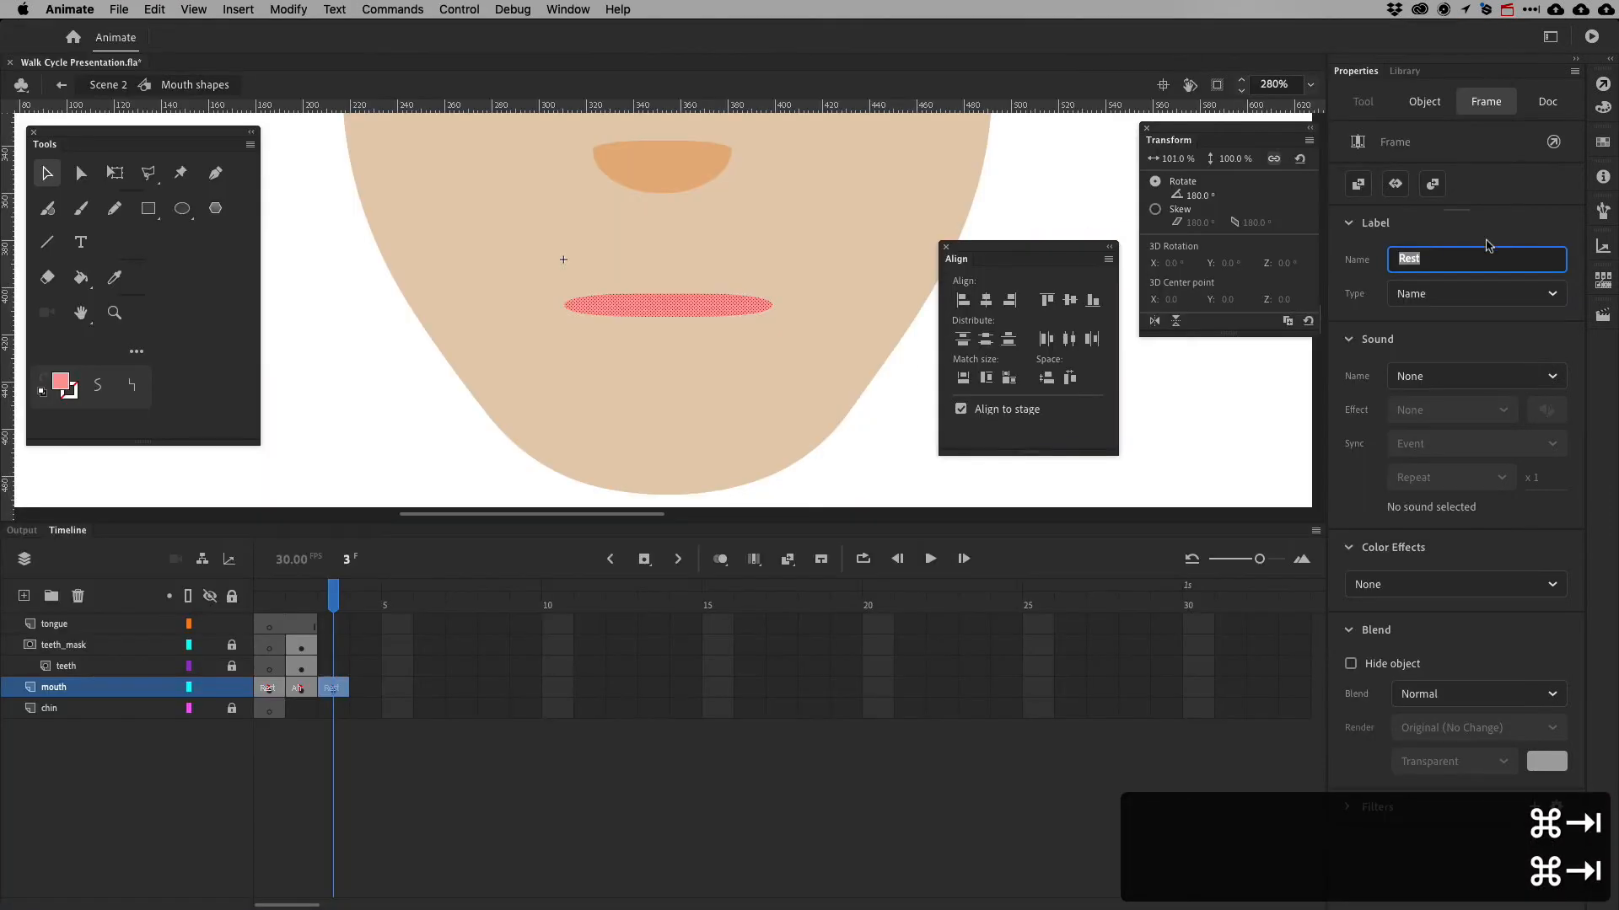
type("D")
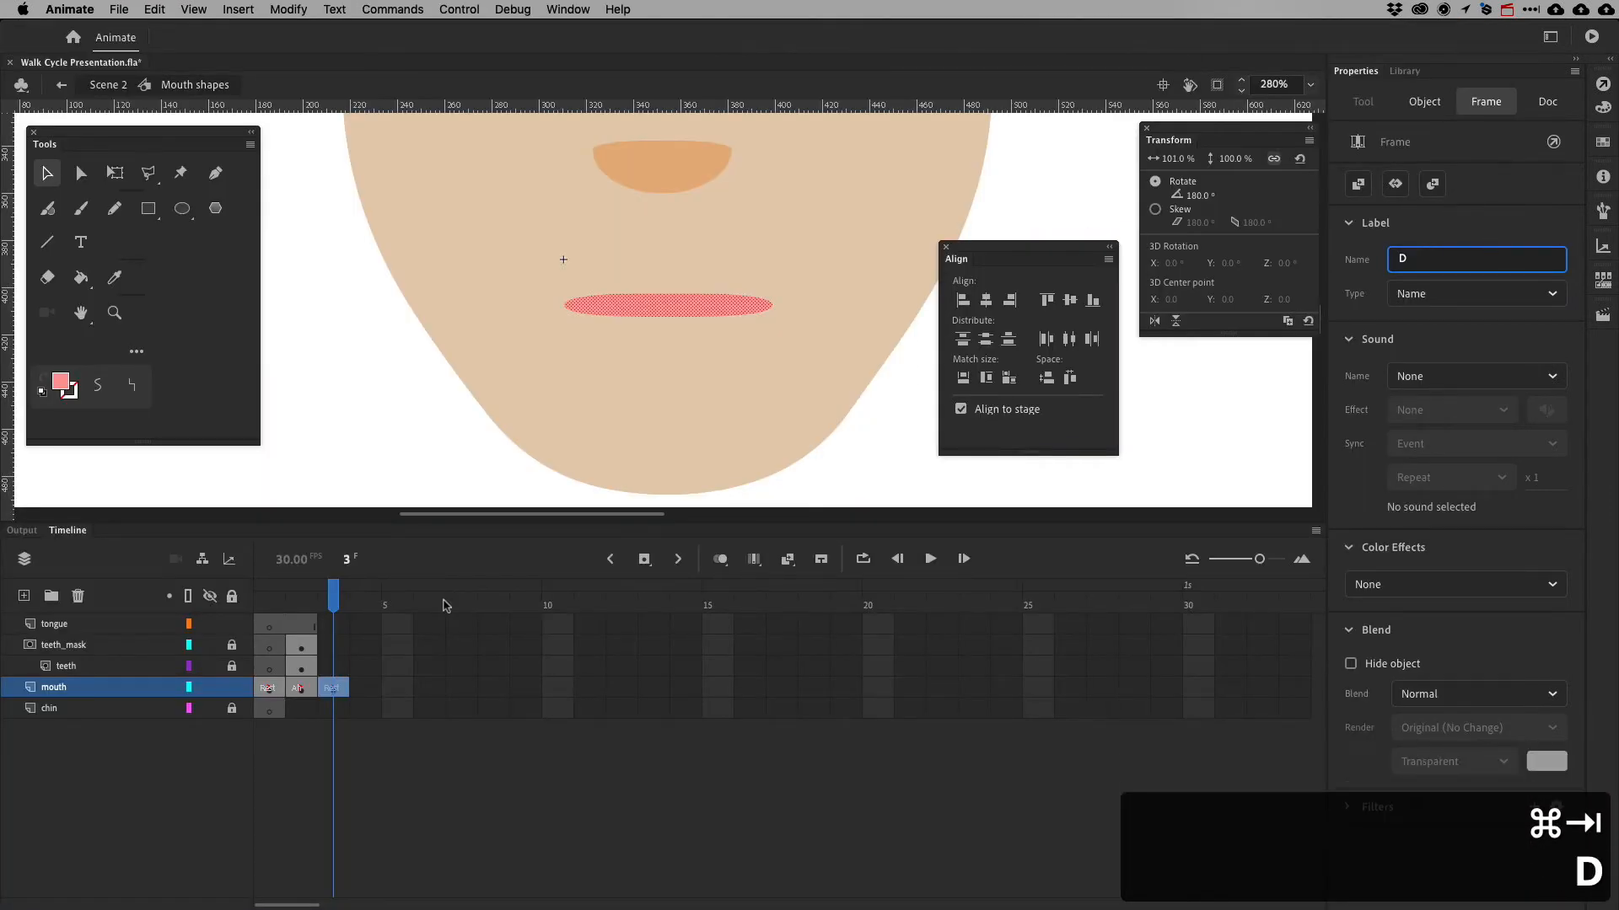
left_click(531, 754)
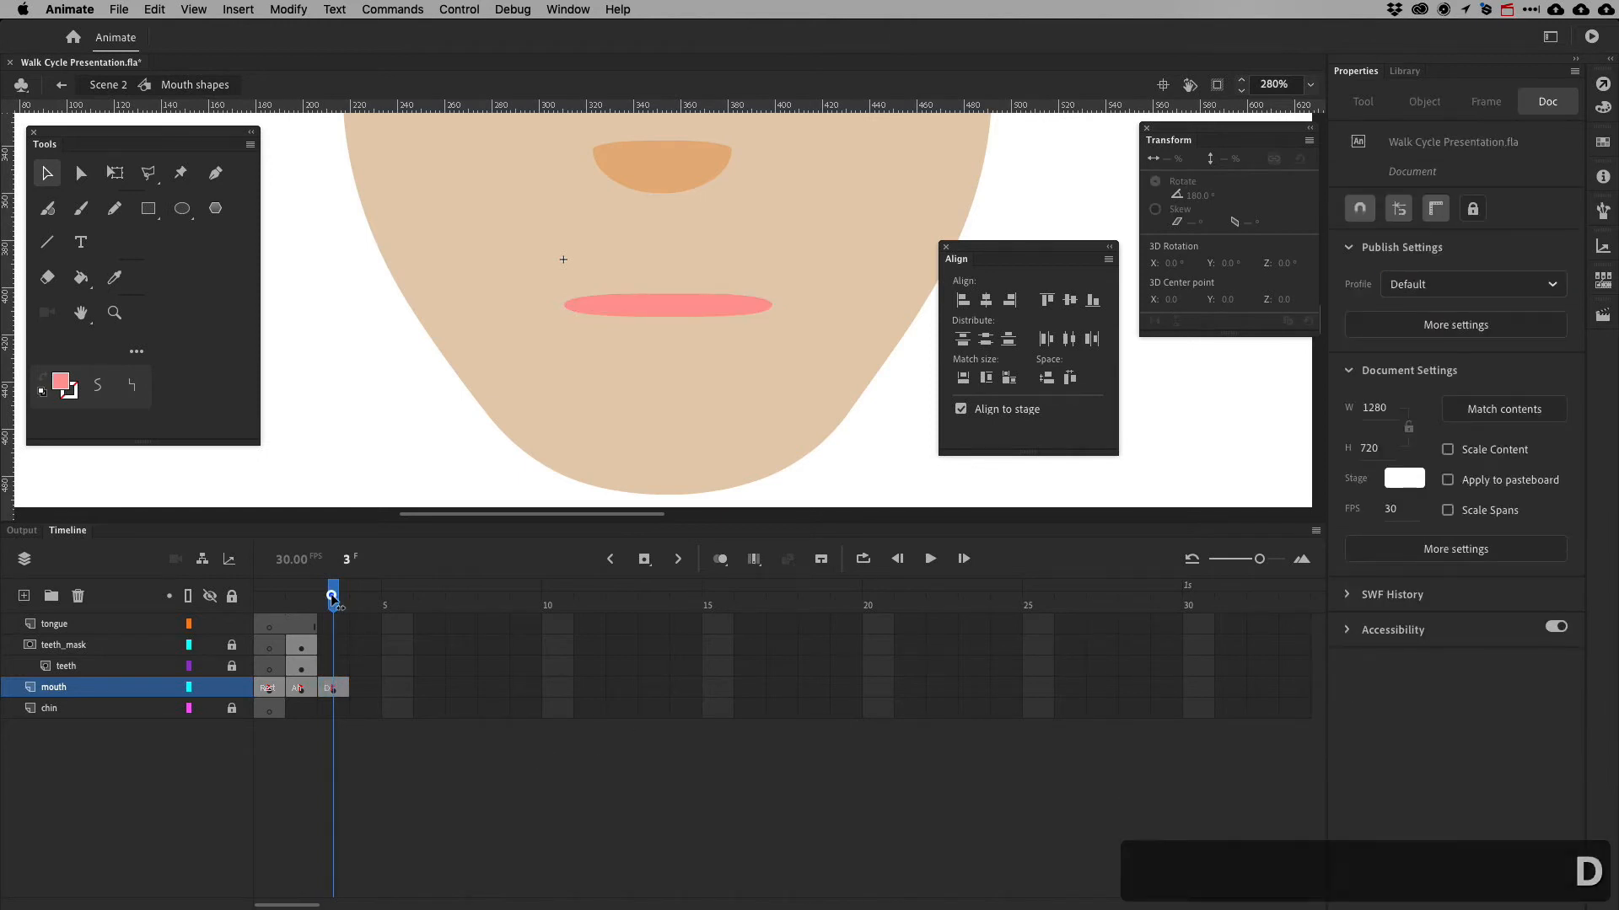
Compare the D viseme with the Preview chart and lower the bottom-centre anchor of the frame 3 mouth shape with the Subselection tool
left_click(333, 688)
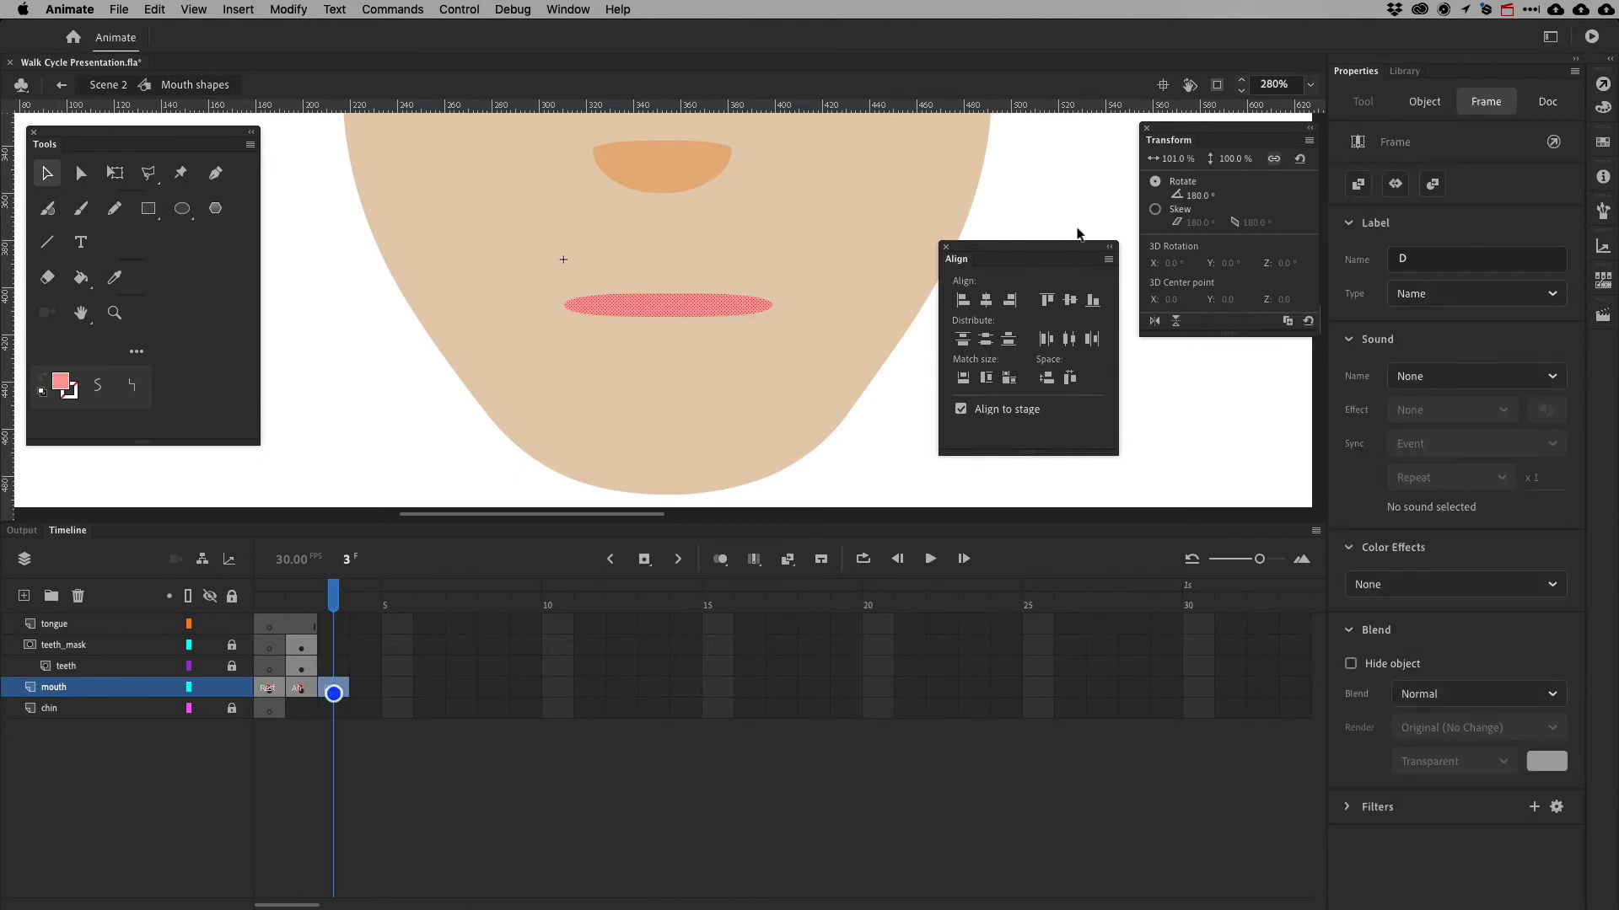
left_click(81, 174)
left_click(685, 297)
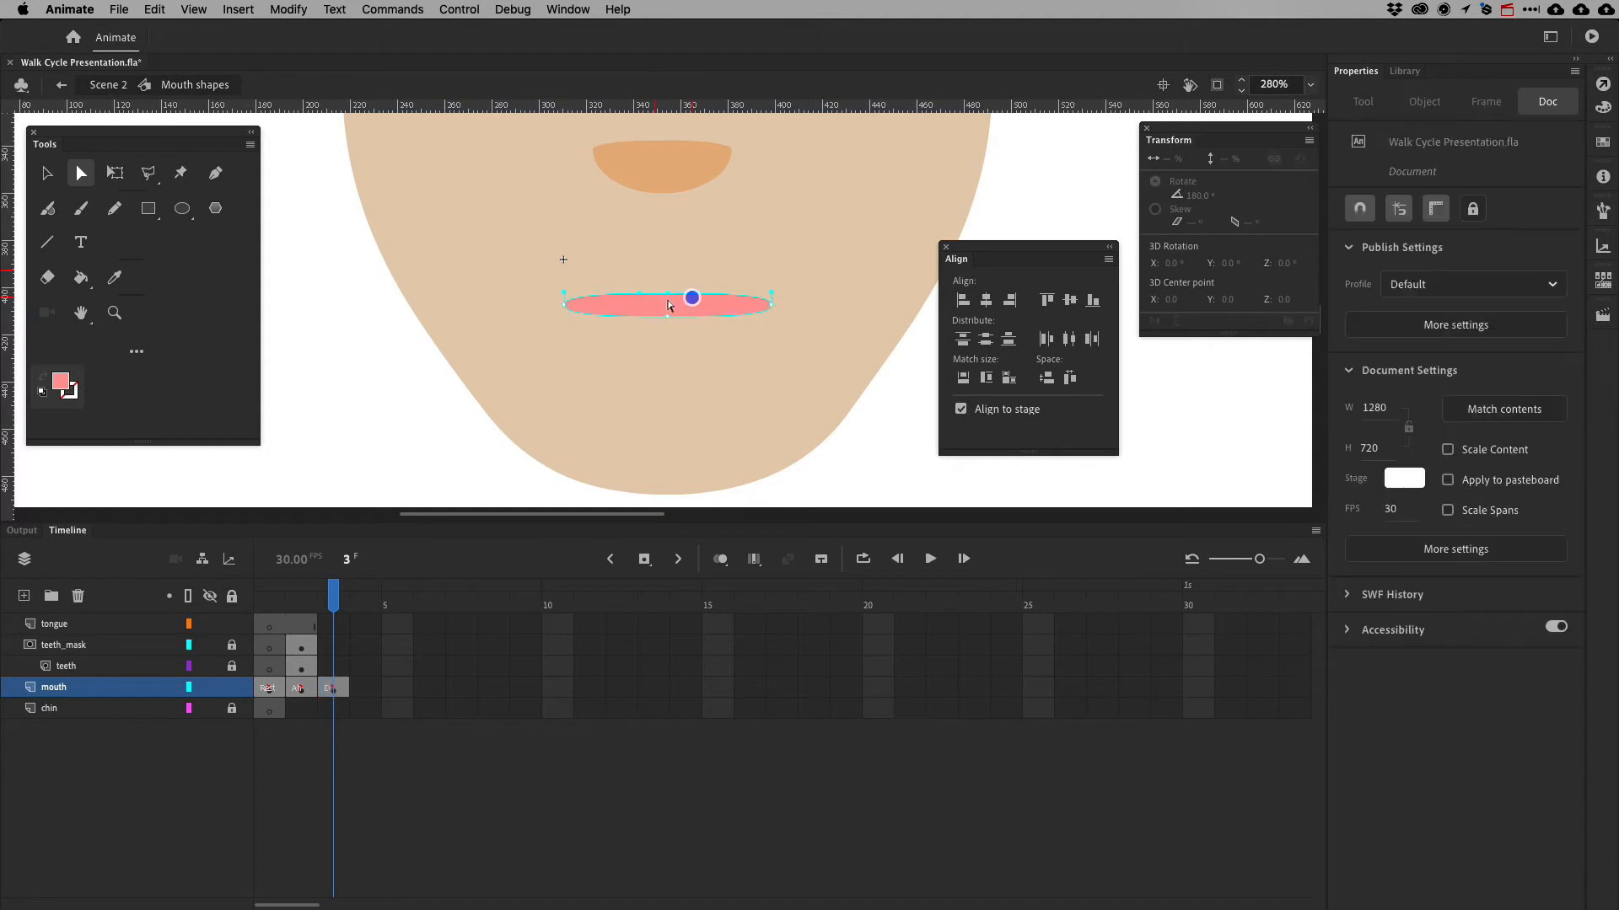
key("super+Tab")
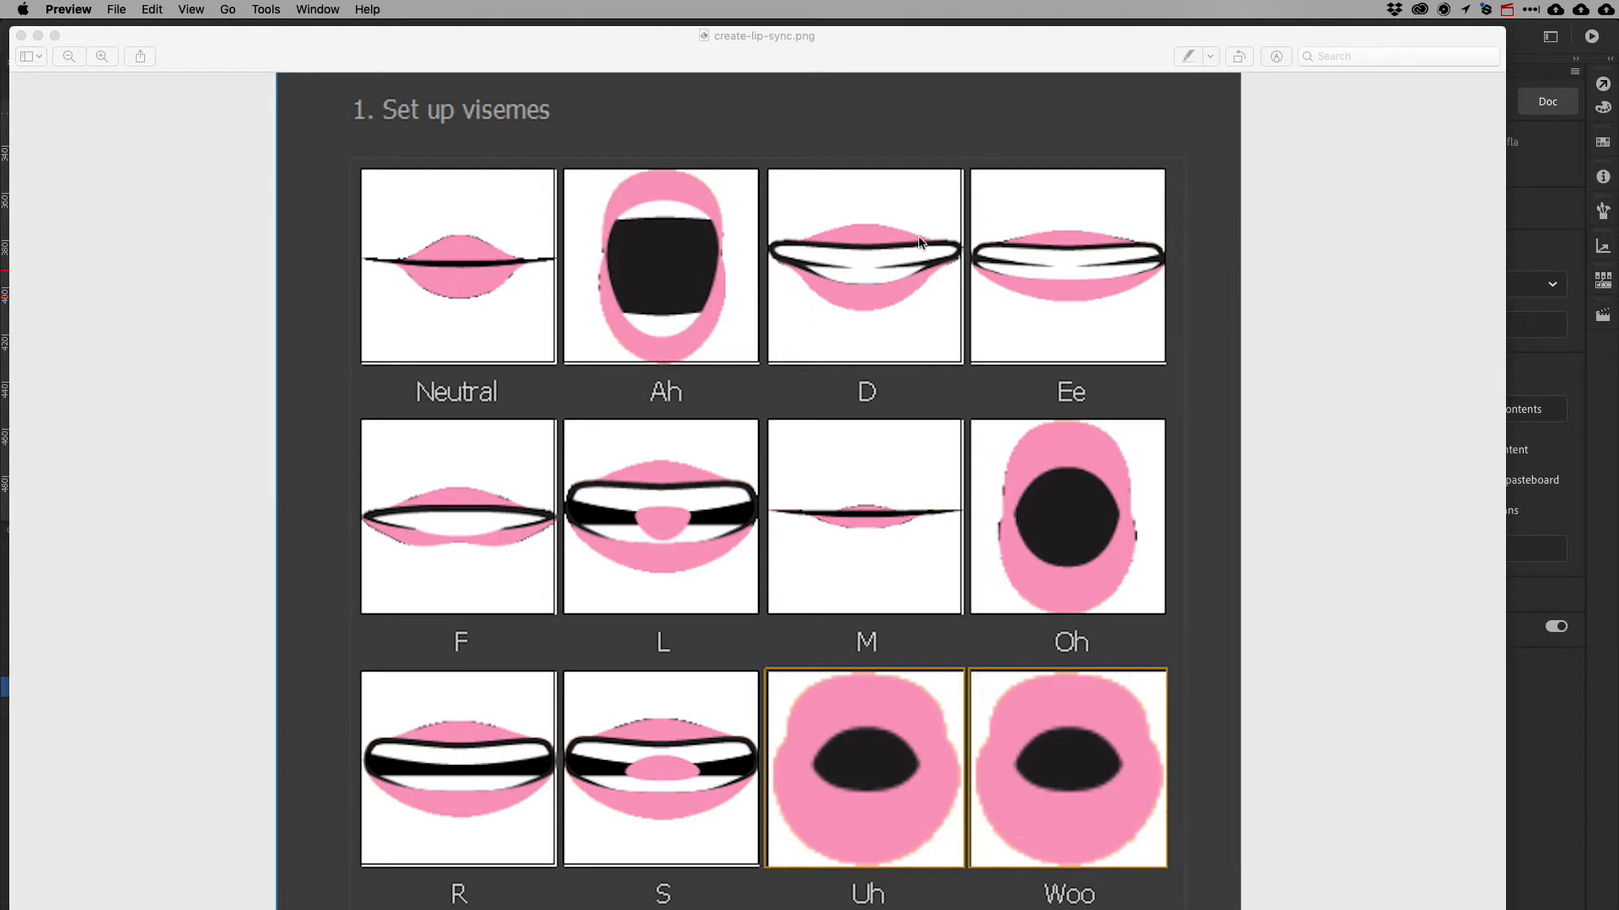
key("super+Tab")
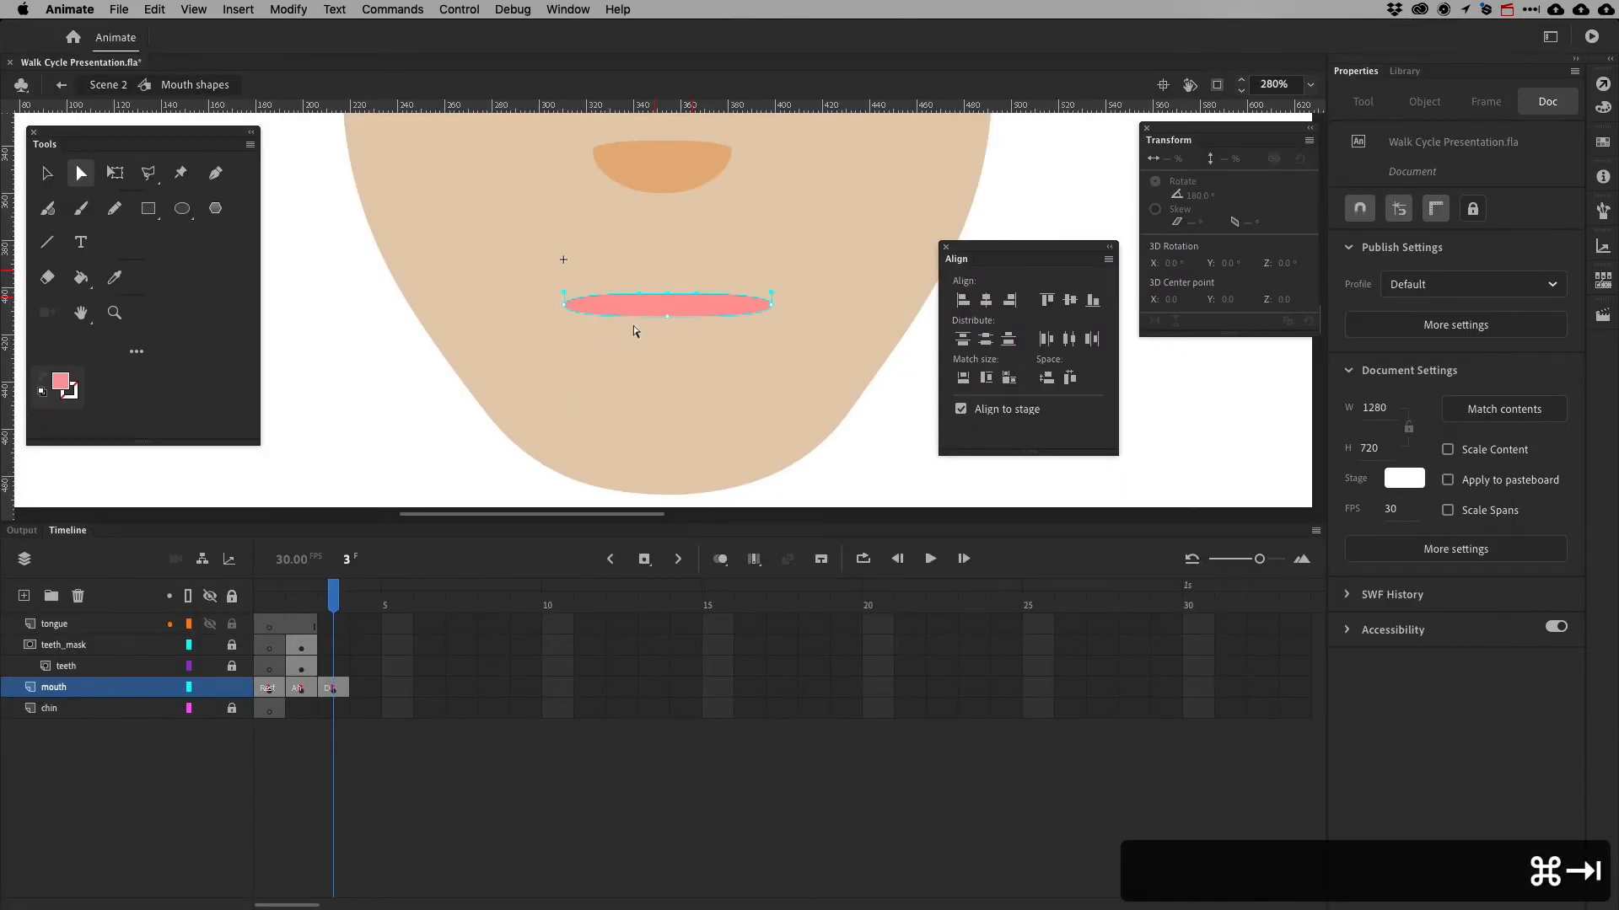
left_click_drag(647, 303, 679, 330)
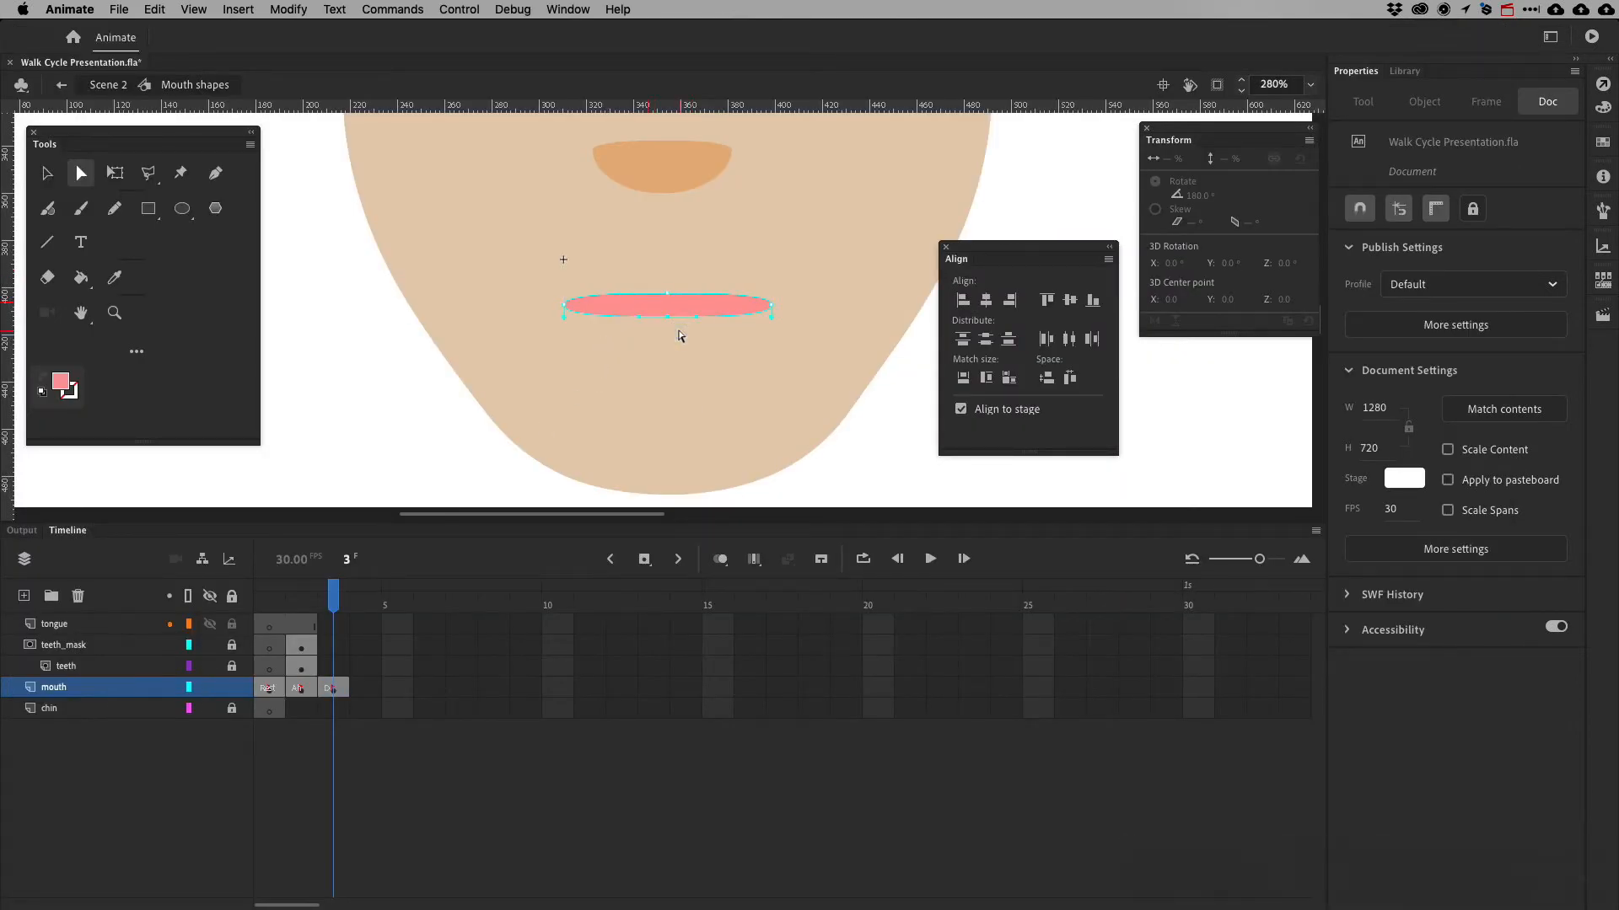
key("shift+Down")
key("shift+Down")
key("shift+Down")
Raise the top-centre anchor of the frame 3 mouth shape and check the curve handles along both lips
left_click_drag(635, 274, 718, 329)
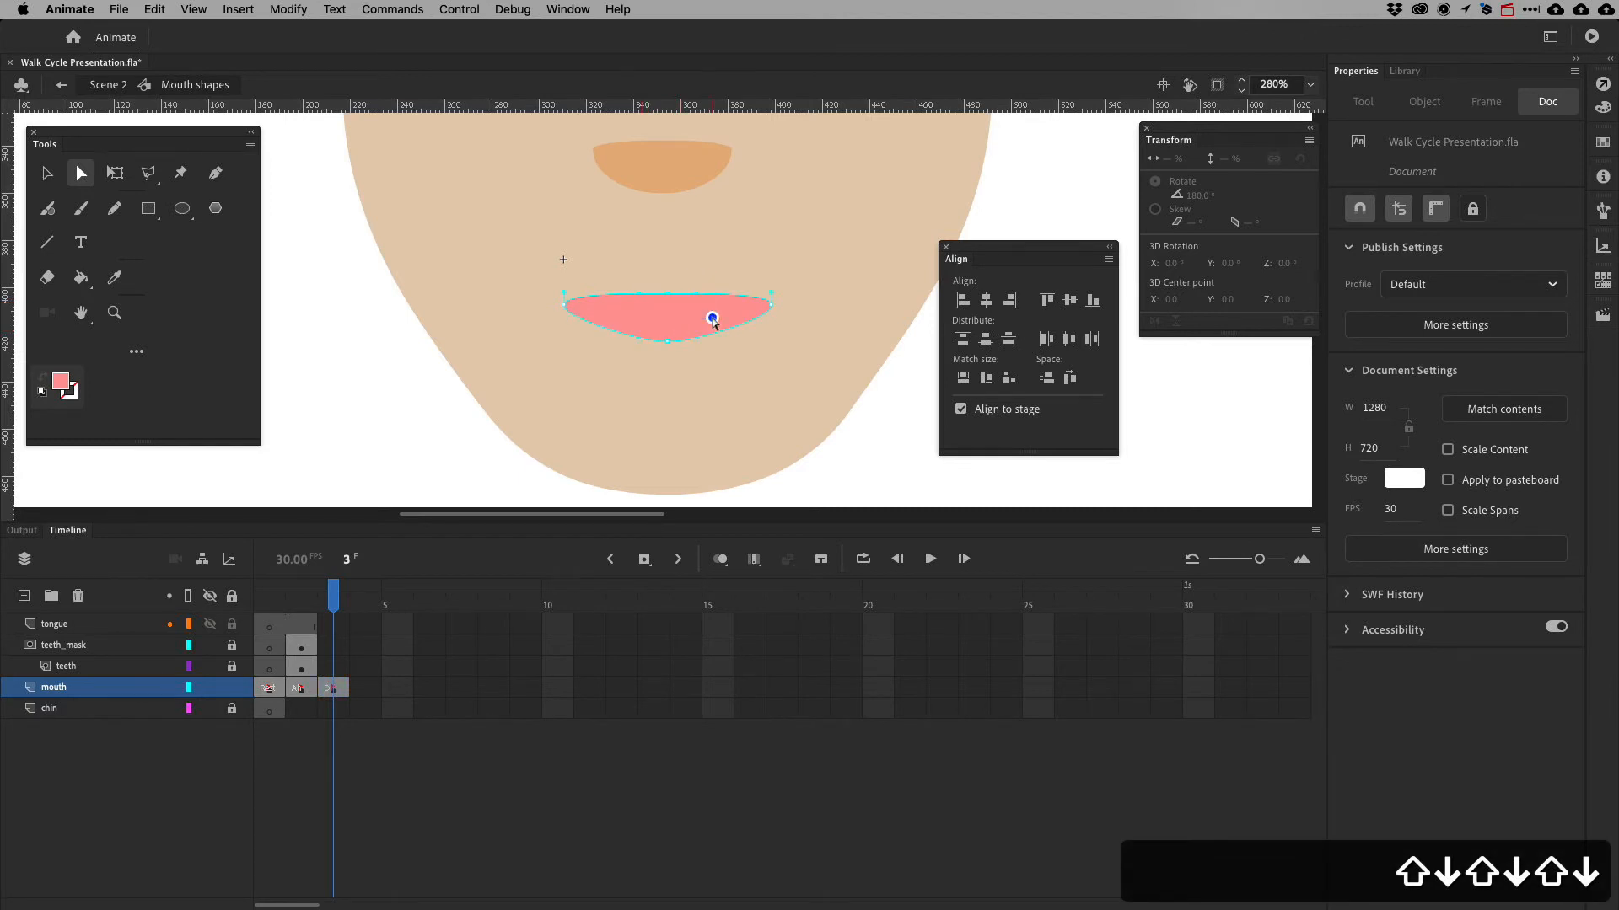
key("shift+Up")
key("shift+Up")
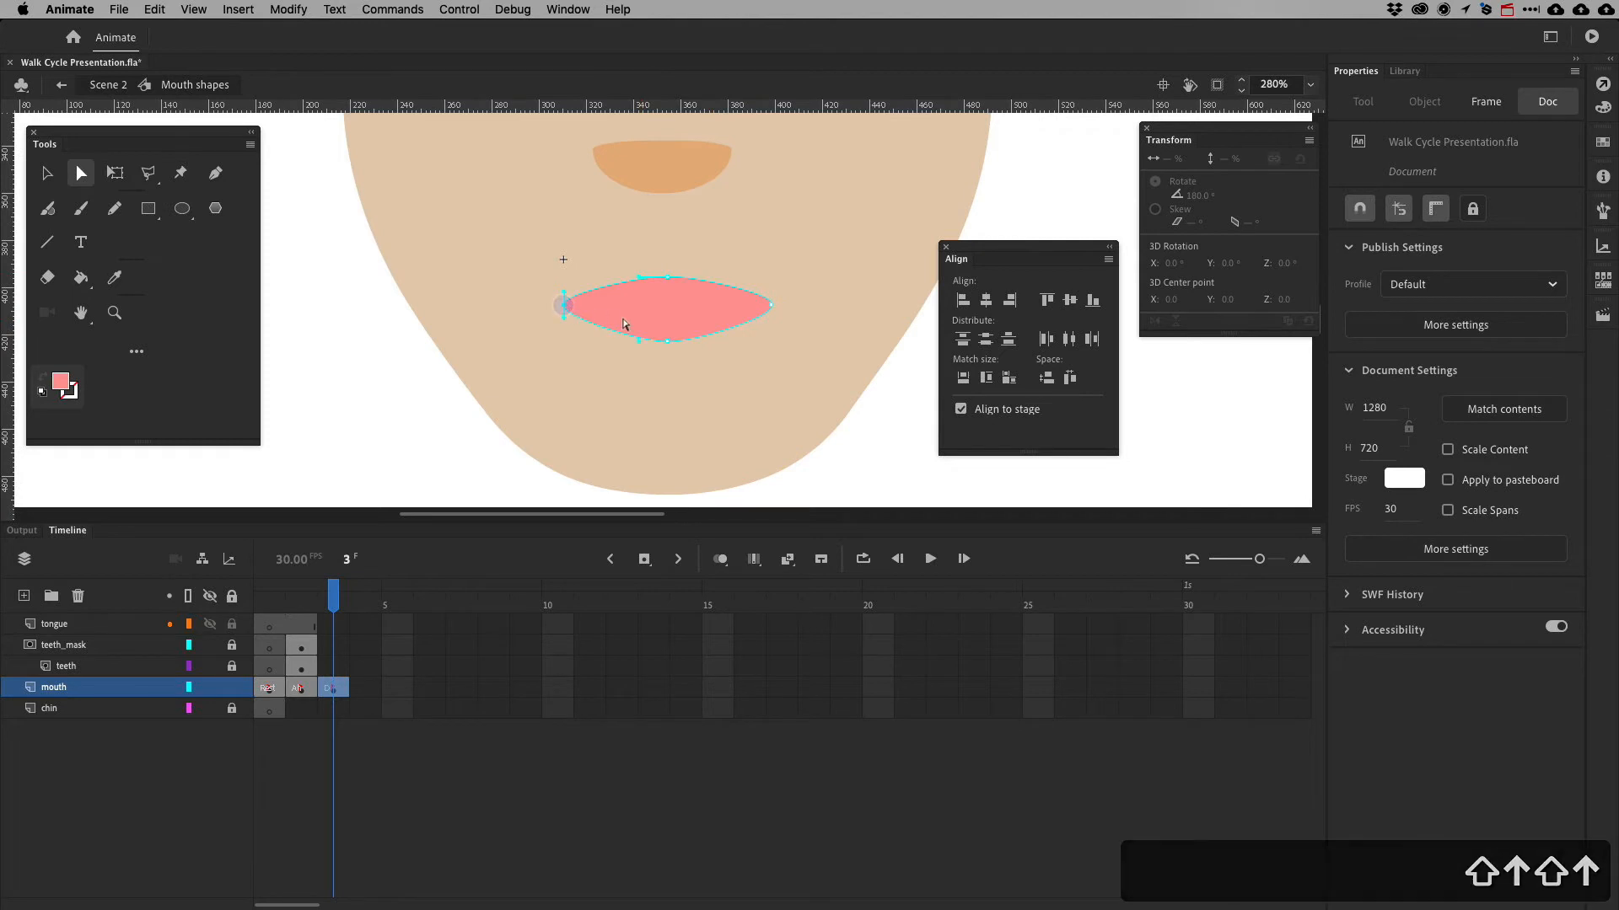
left_click_drag(639, 344, 722, 337)
left_click(667, 276)
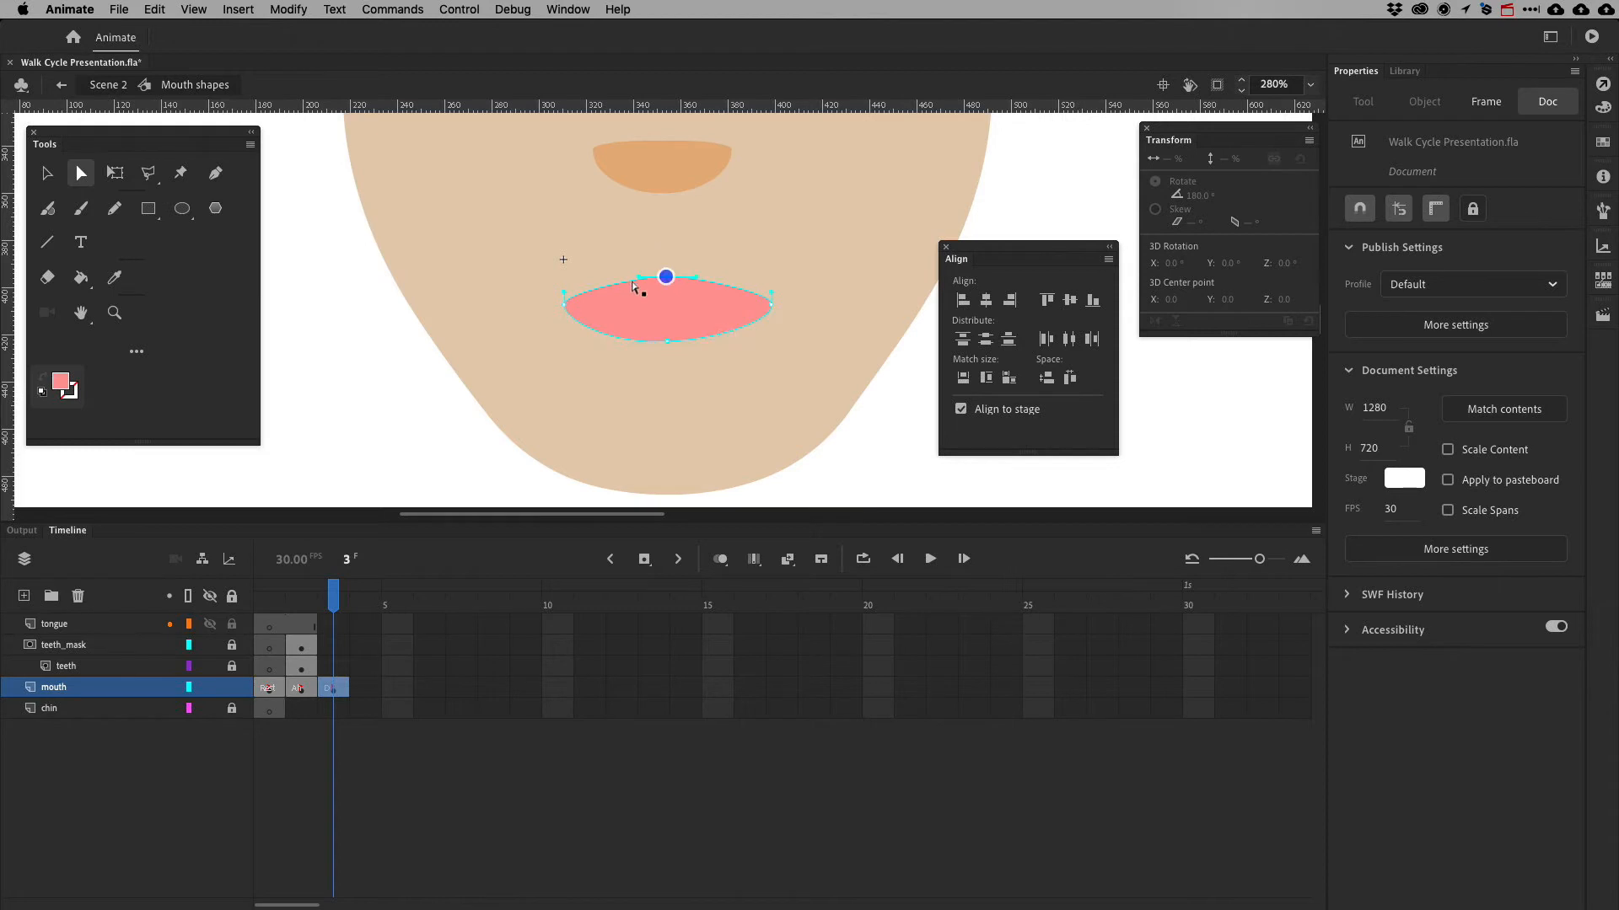
left_click_drag(615, 278, 720, 279)
Duplicate the teeth keyframe from frame 2 to frame 3 and insert a blank keyframe on frame 3 of teeth_mask
left_click(290, 670)
left_click_drag(295, 669, 330, 675)
left_click(333, 647)
right_click(334, 649)
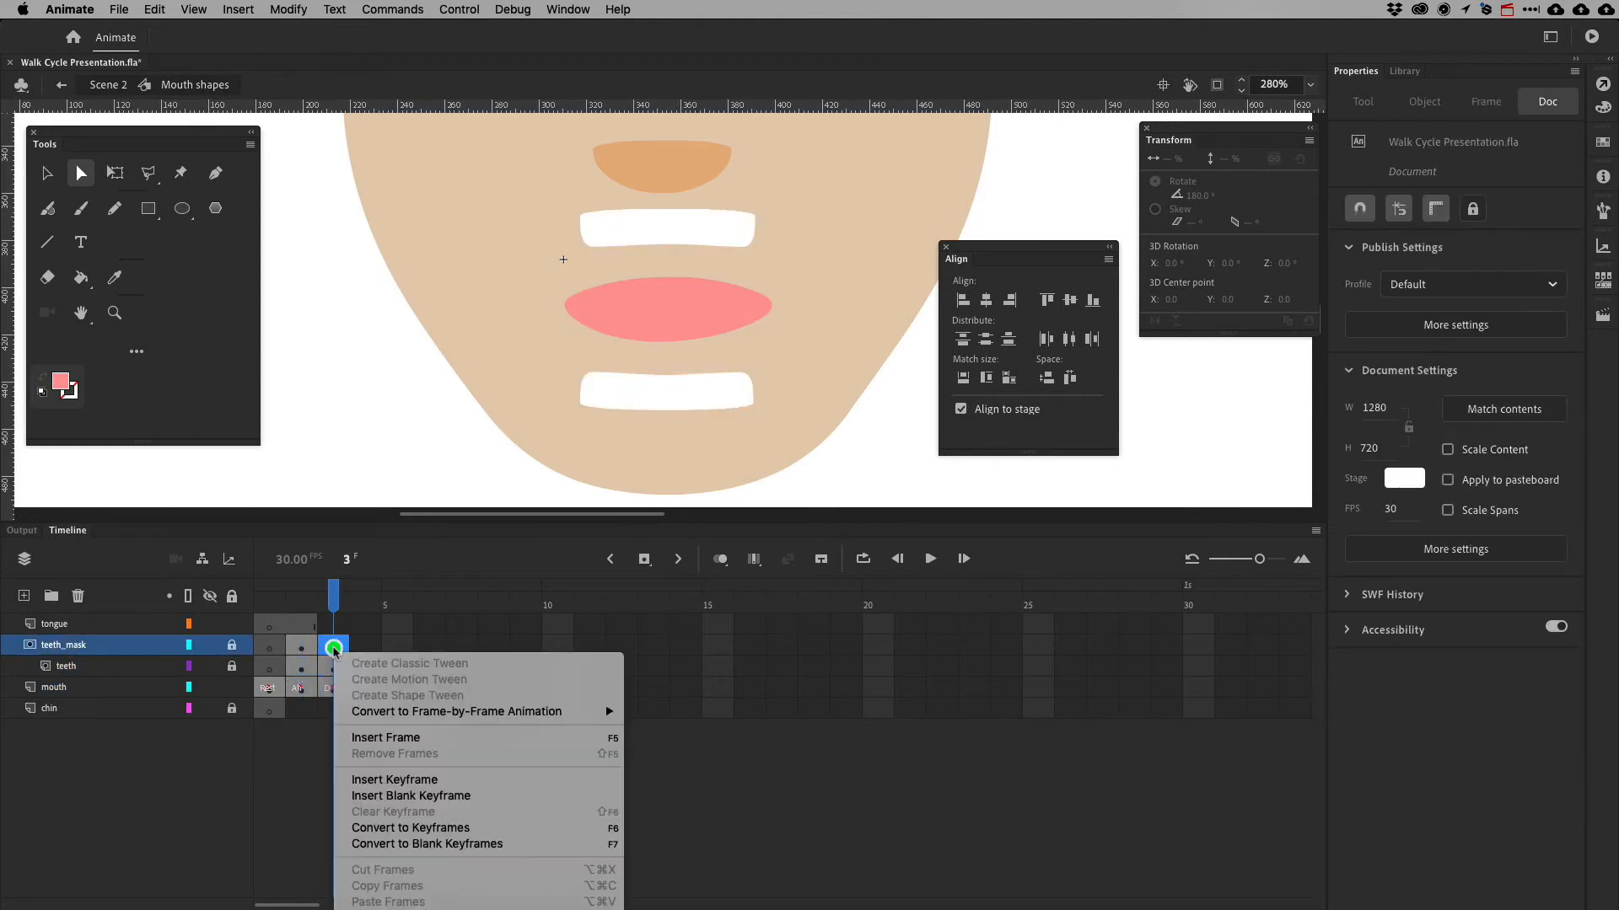
left_click(389, 742)
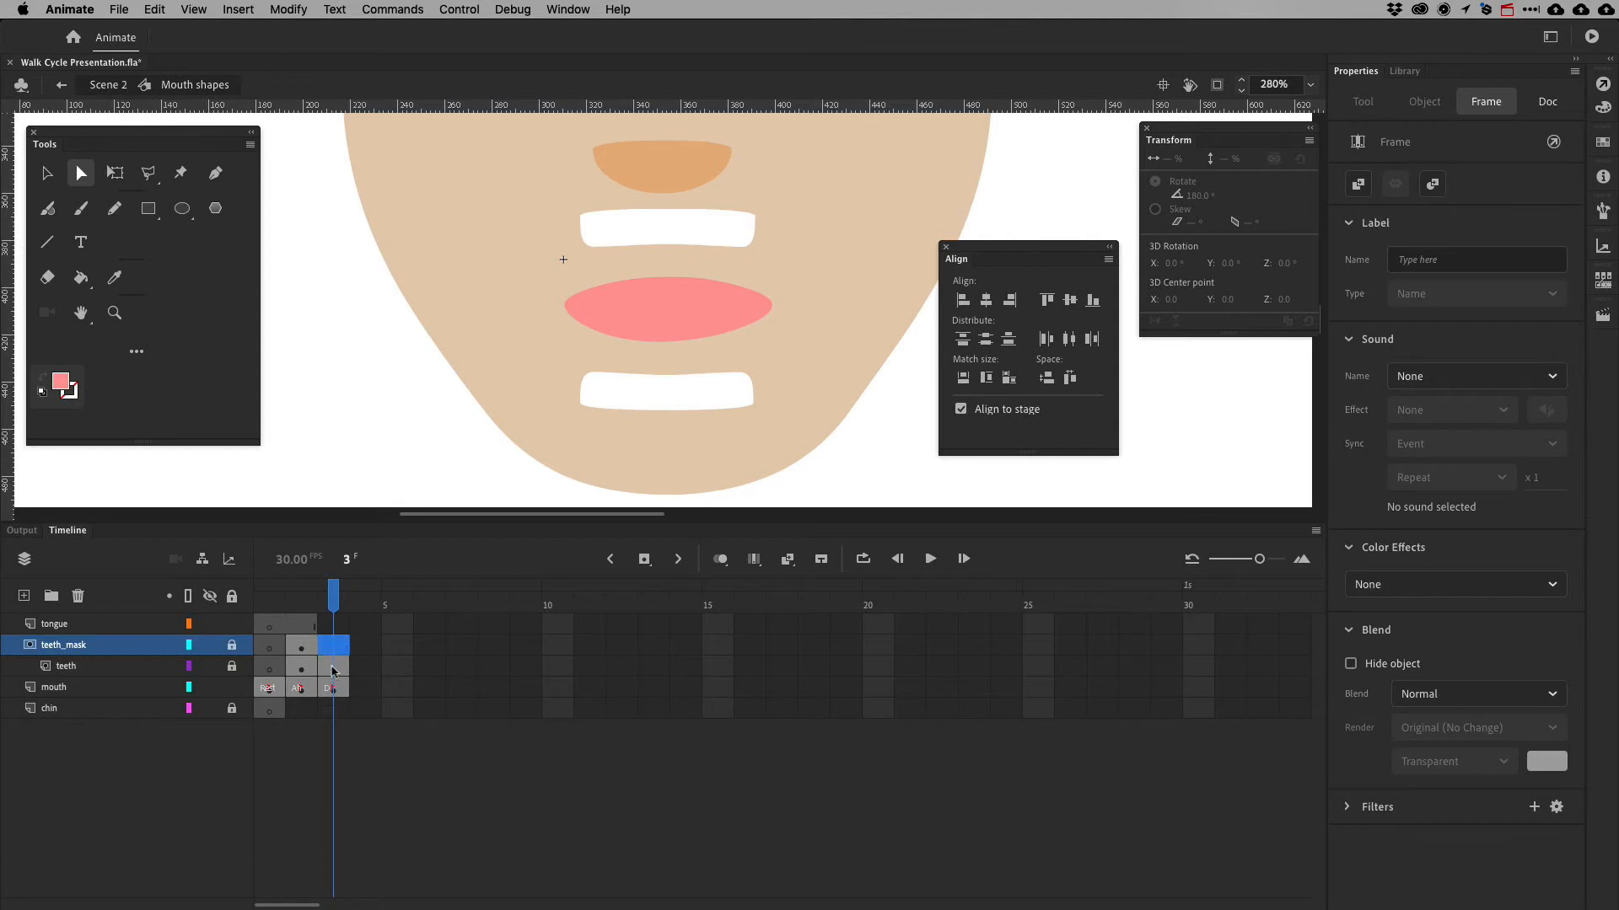
right_click(334, 646)
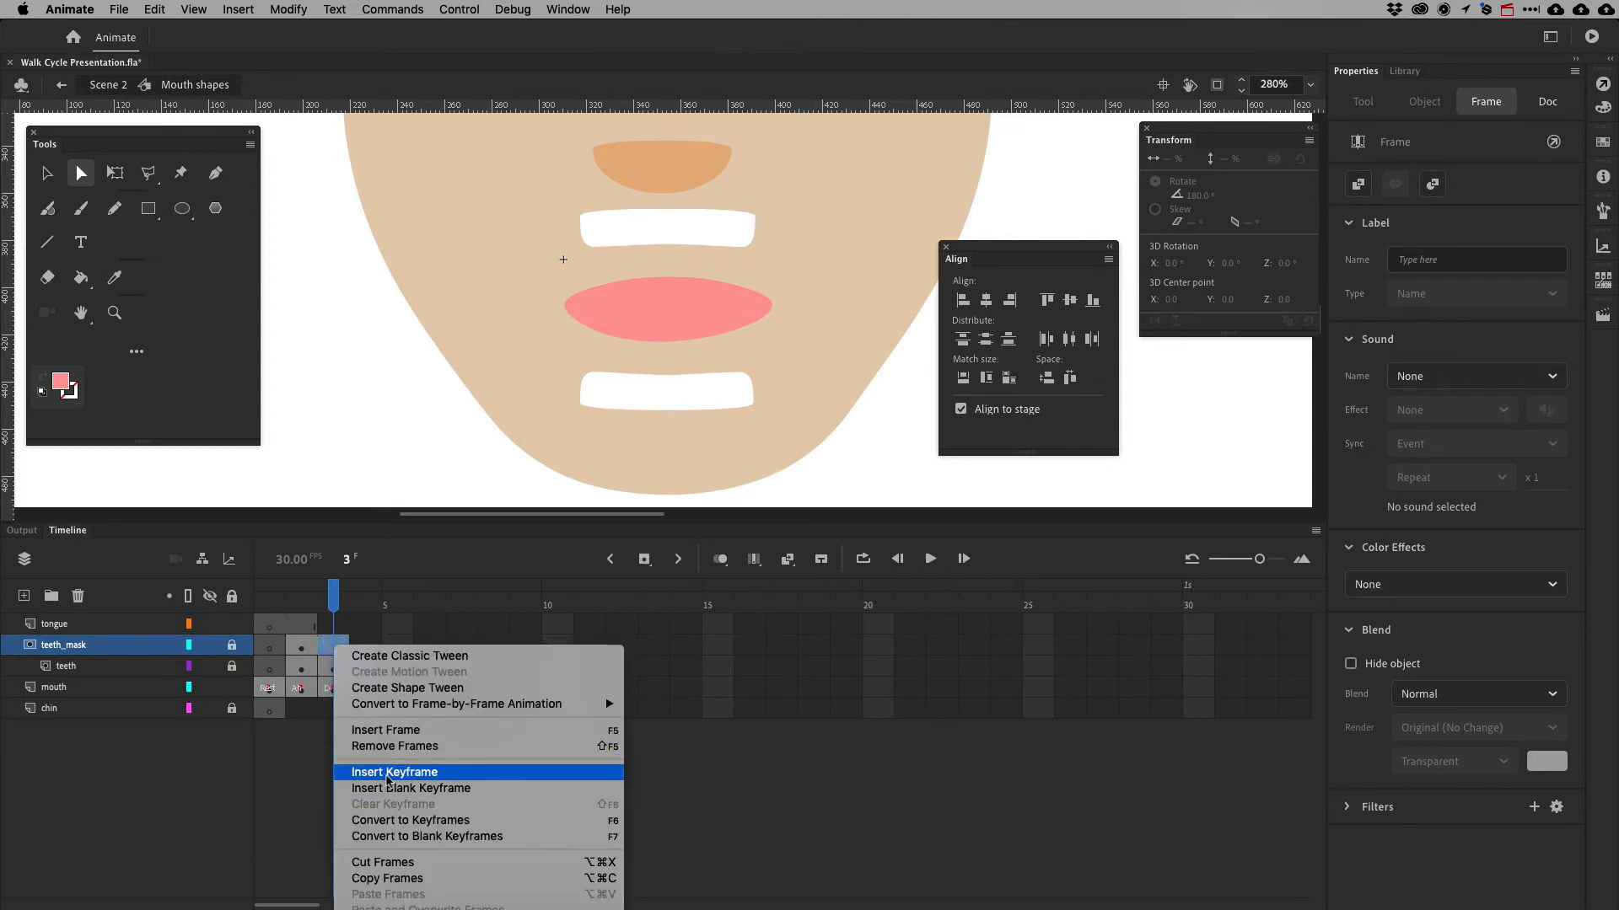
left_click(380, 787)
Unlock the teeth layer and move only the lower teeth on frame 3 up to Y 22.75, over the mouth's lower half
left_click(333, 688)
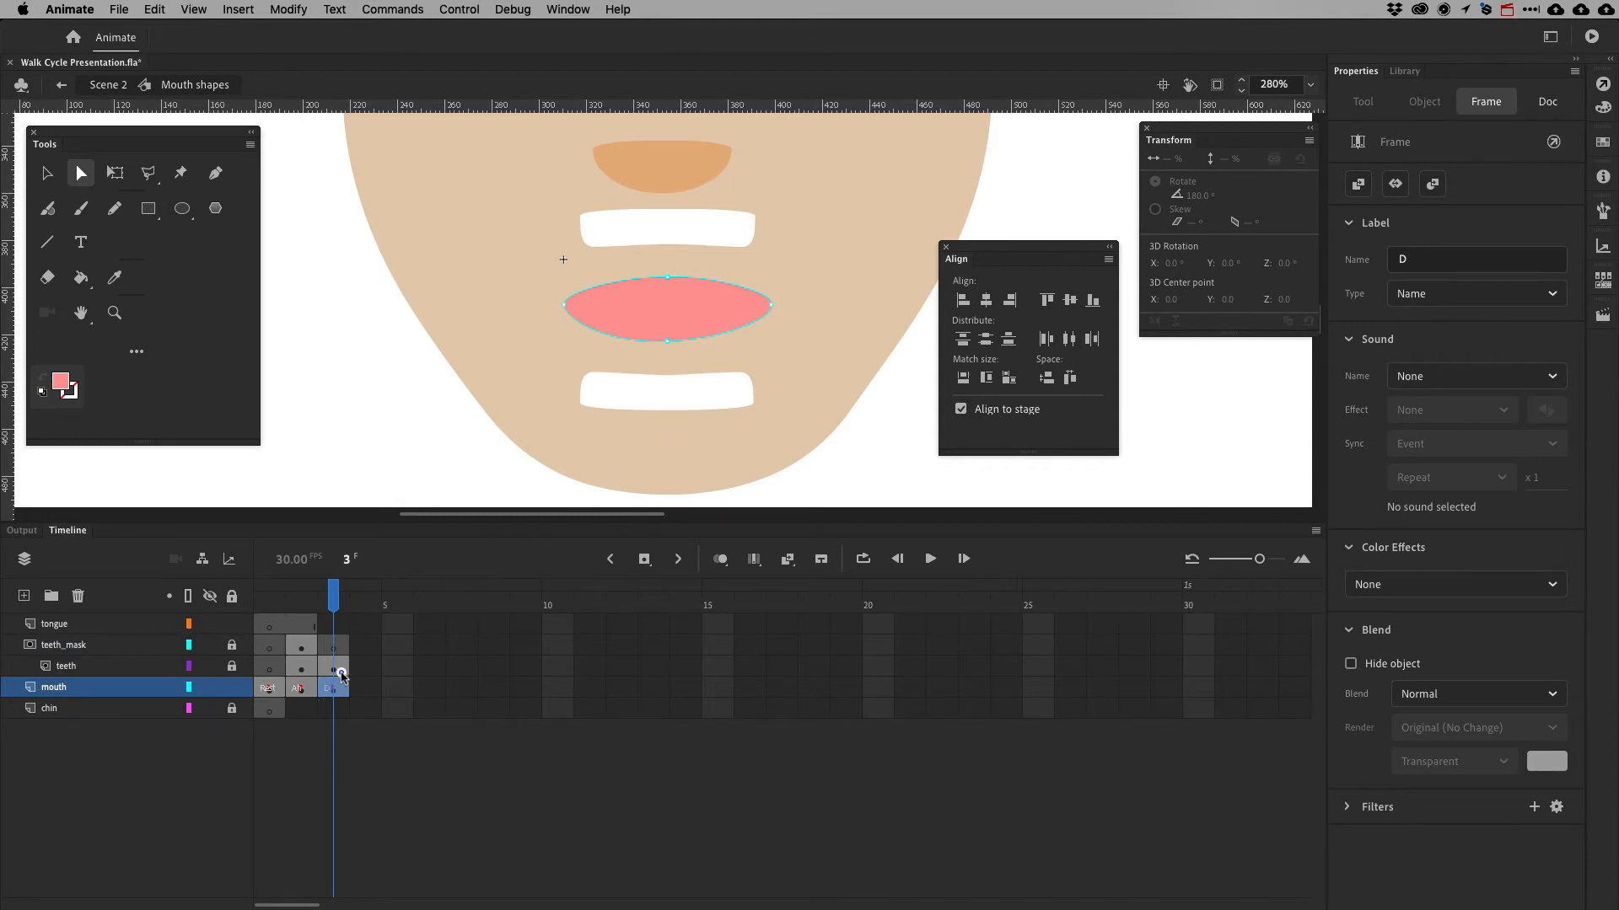
left_click(342, 671)
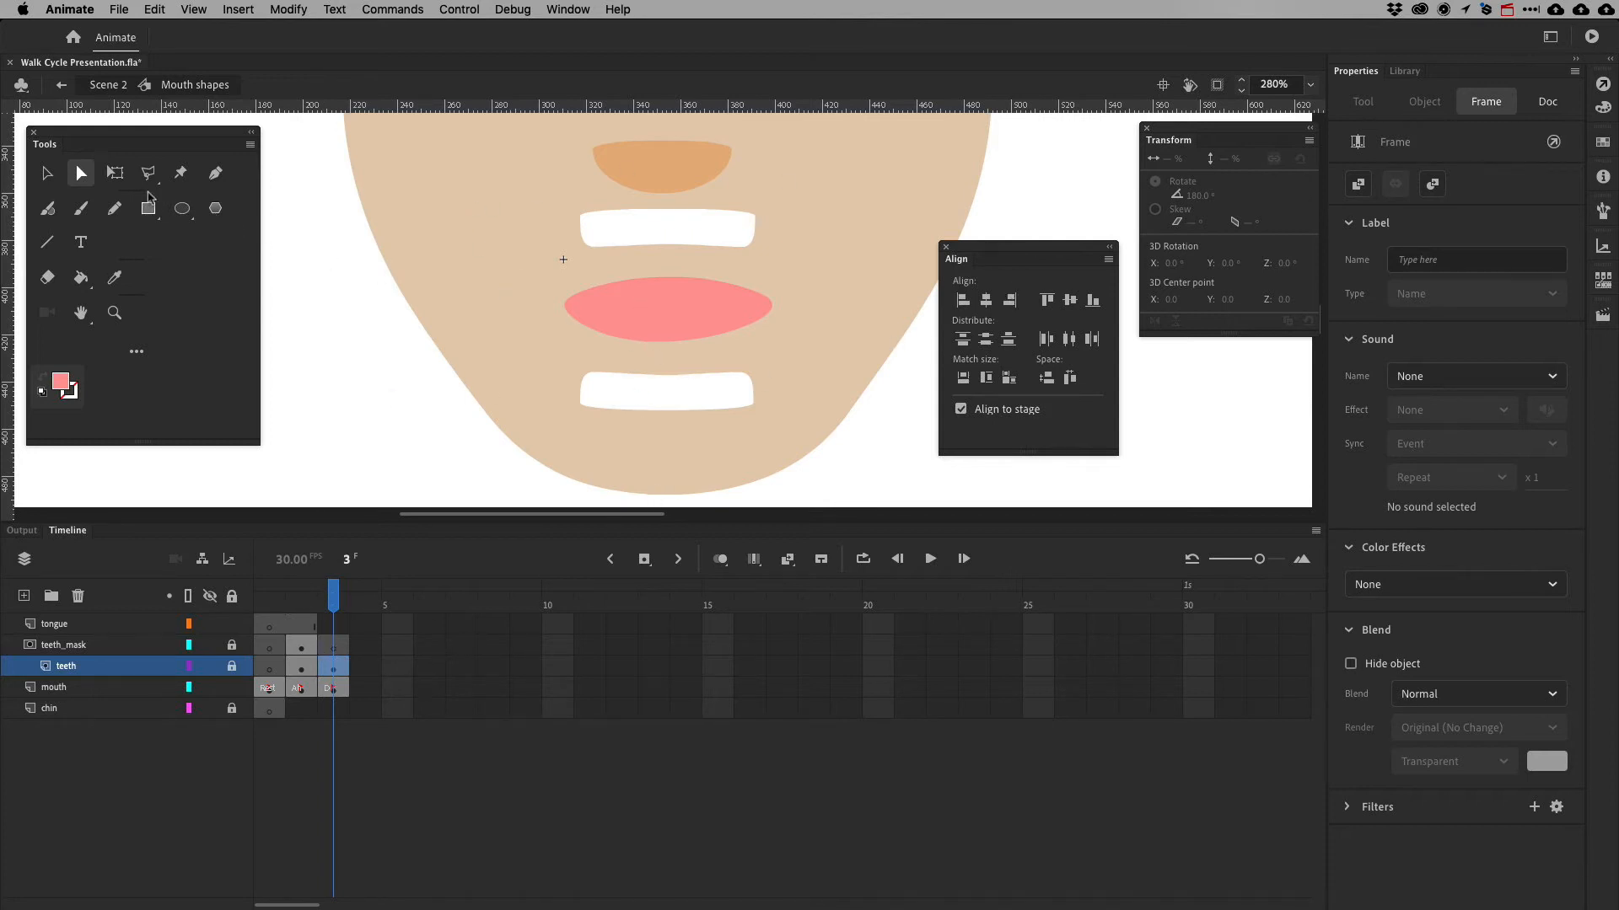
left_click(47, 173)
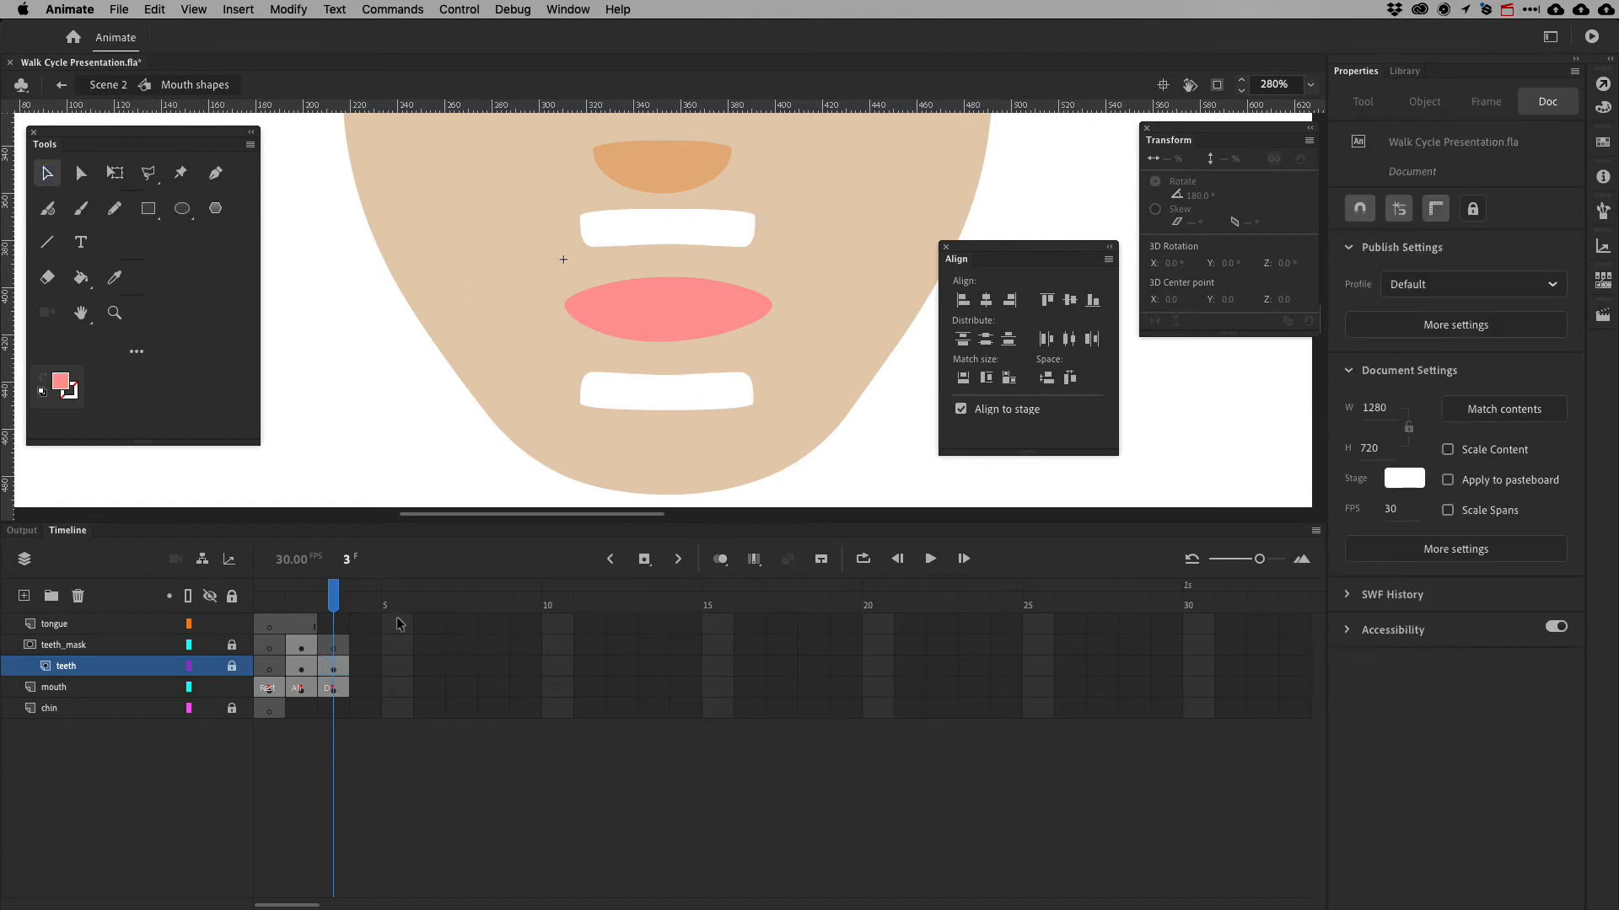
left_click(232, 666)
left_click(333, 668)
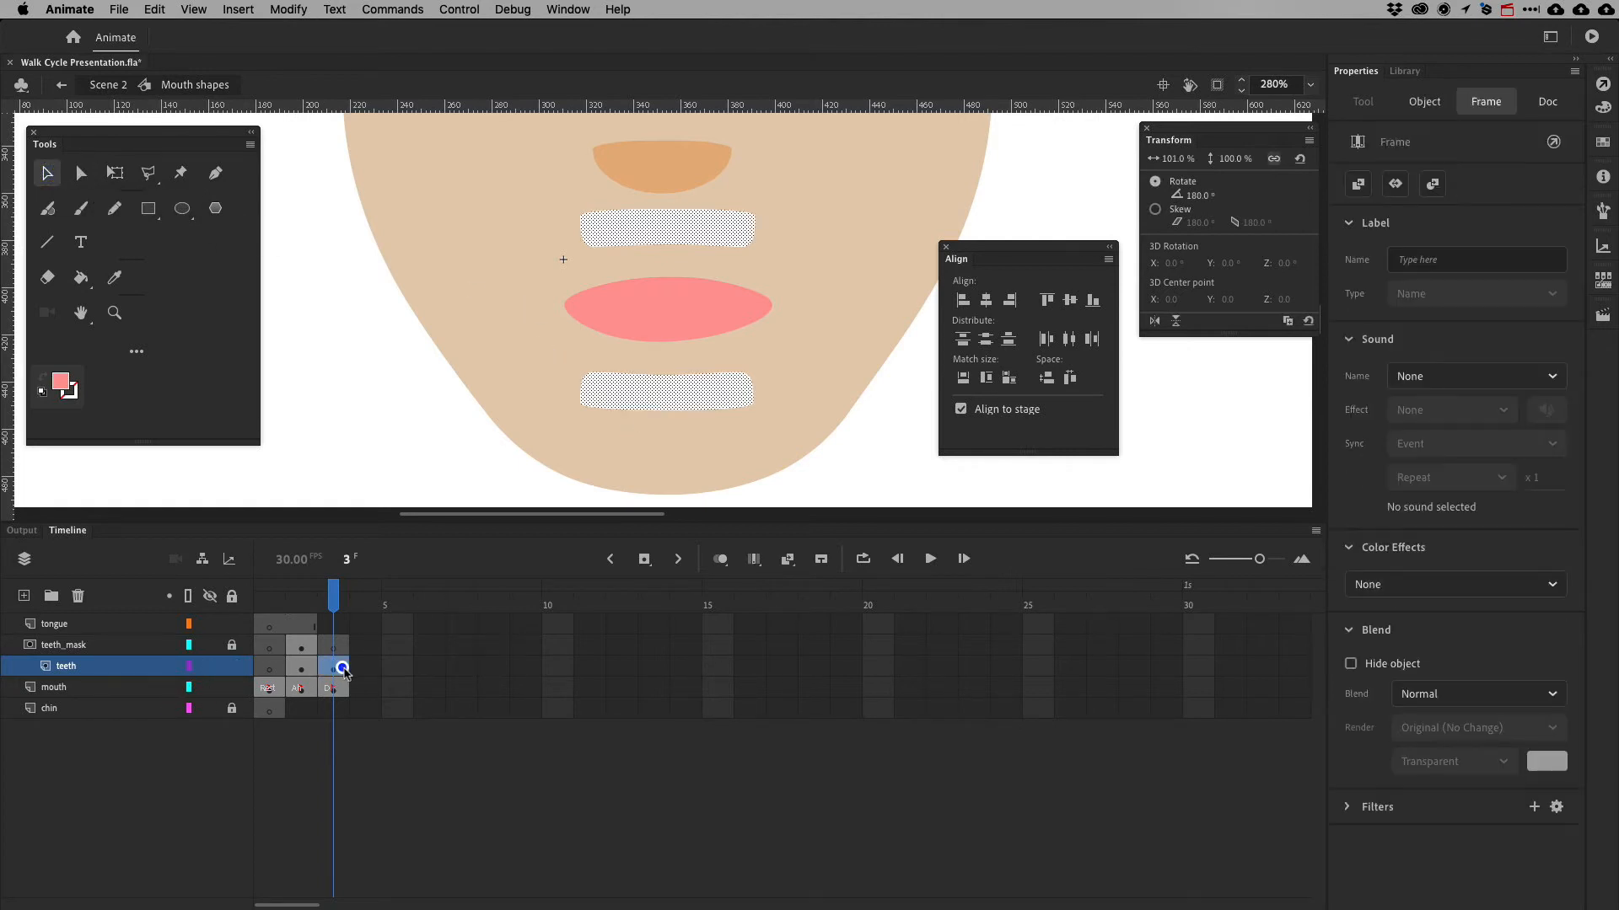
left_click(693, 395)
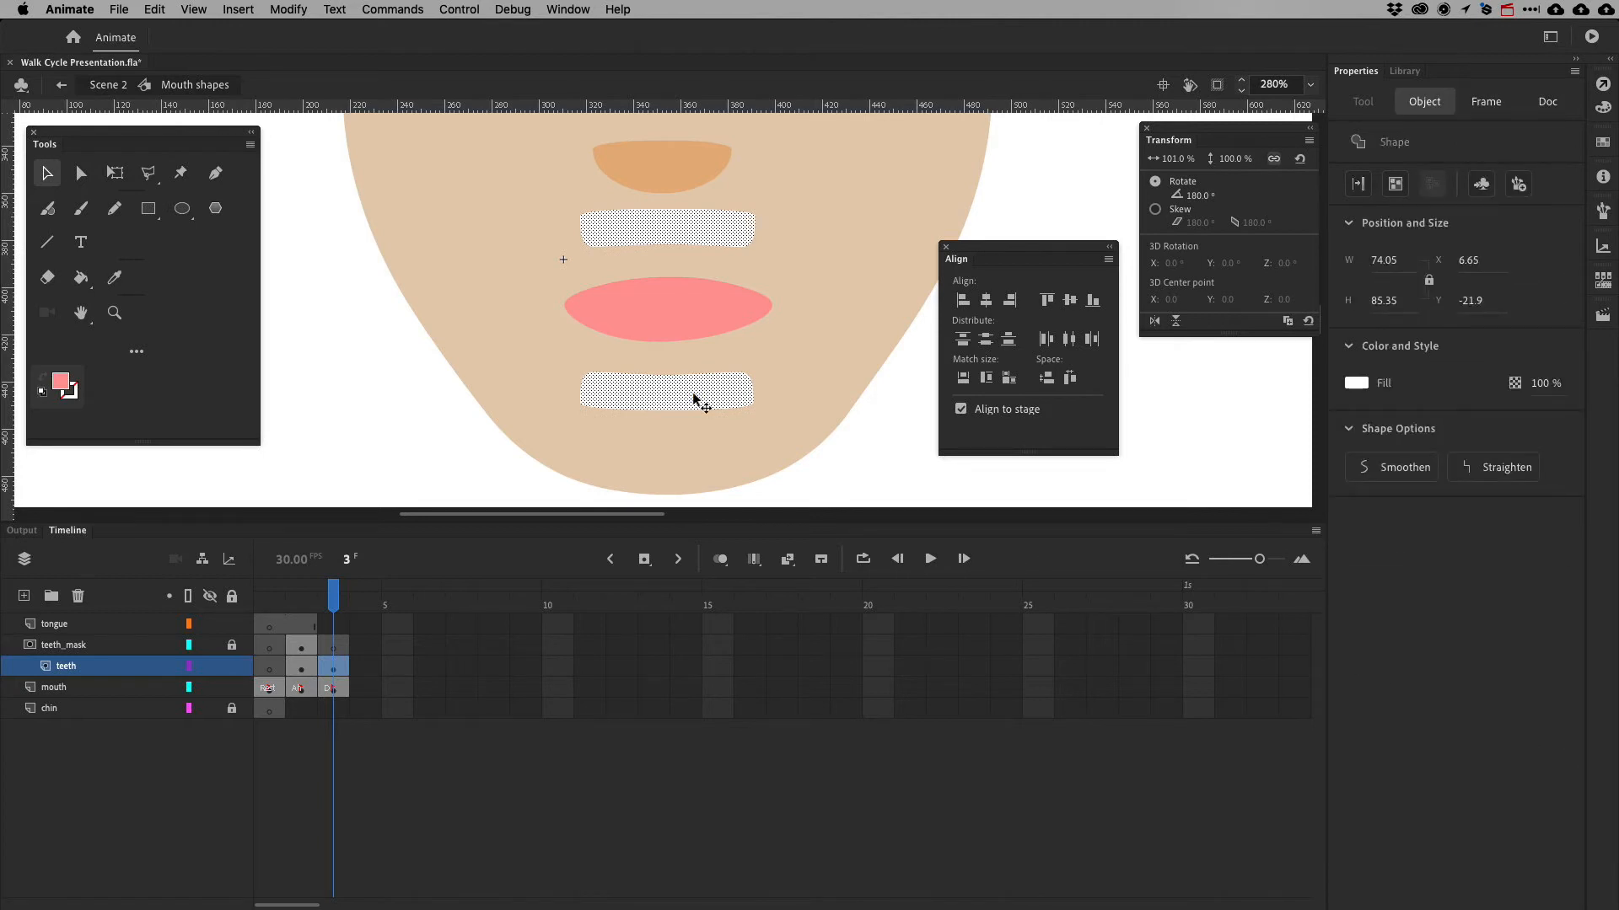
left_click(888, 449)
left_click(716, 403)
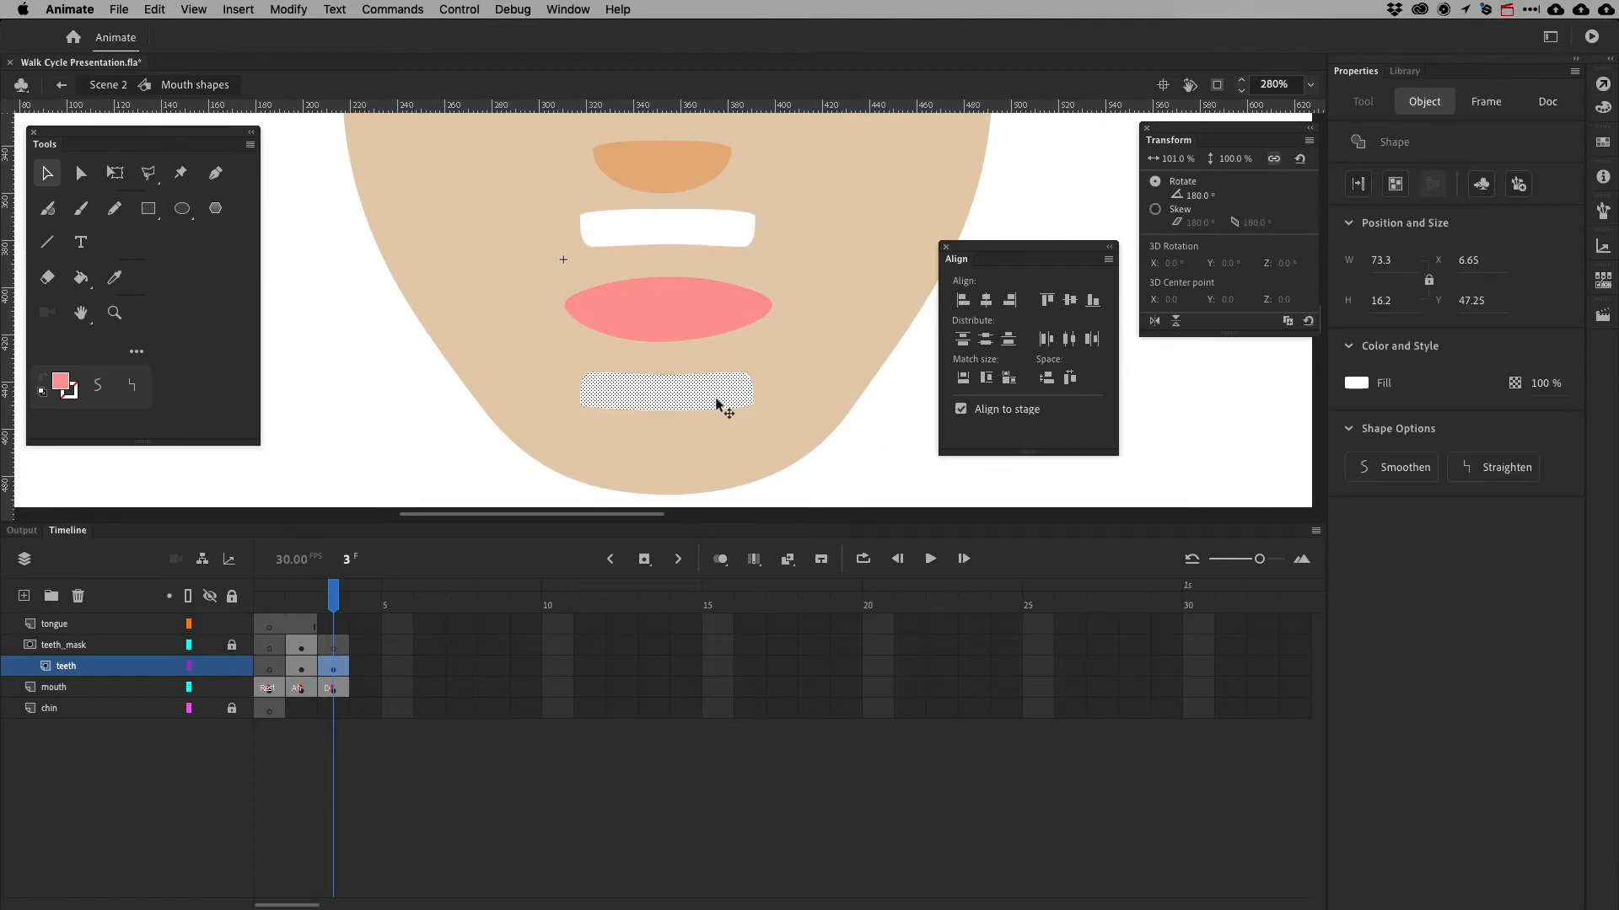
key("shift+Up")
key("shift+Up")
key("shift+Up")
key("shift+Up")
key("shift+Up")
key("shift+Up")
key("shift+Up")
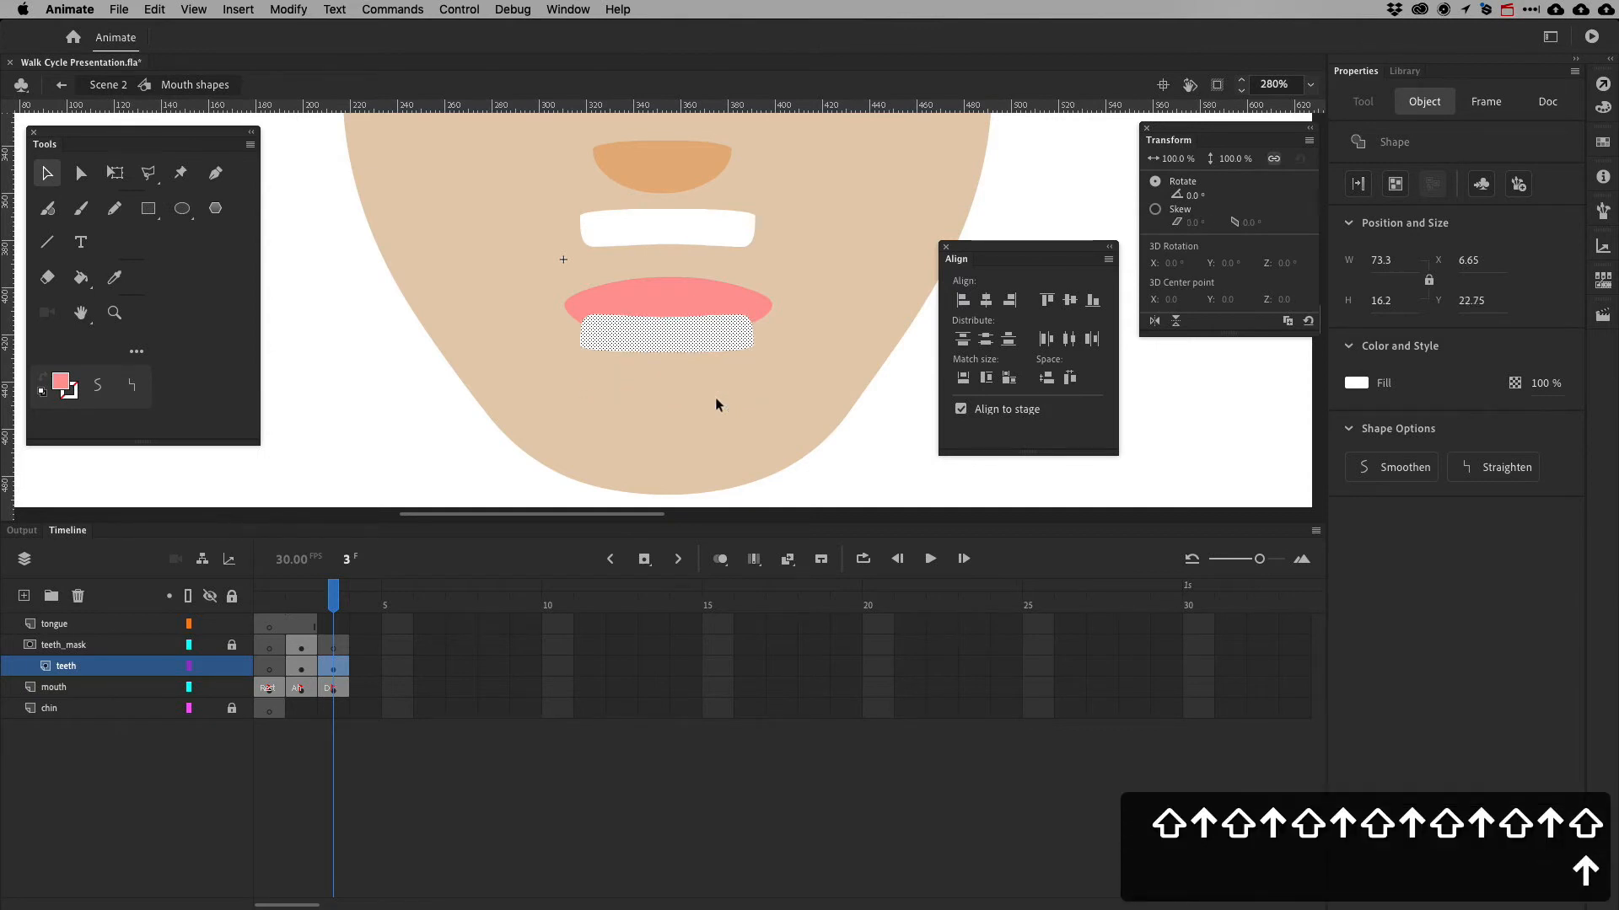
Move the upper teeth on frame 3 down to Y 5.05 and compare the result with the D viseme in Preview
left_click(680, 235)
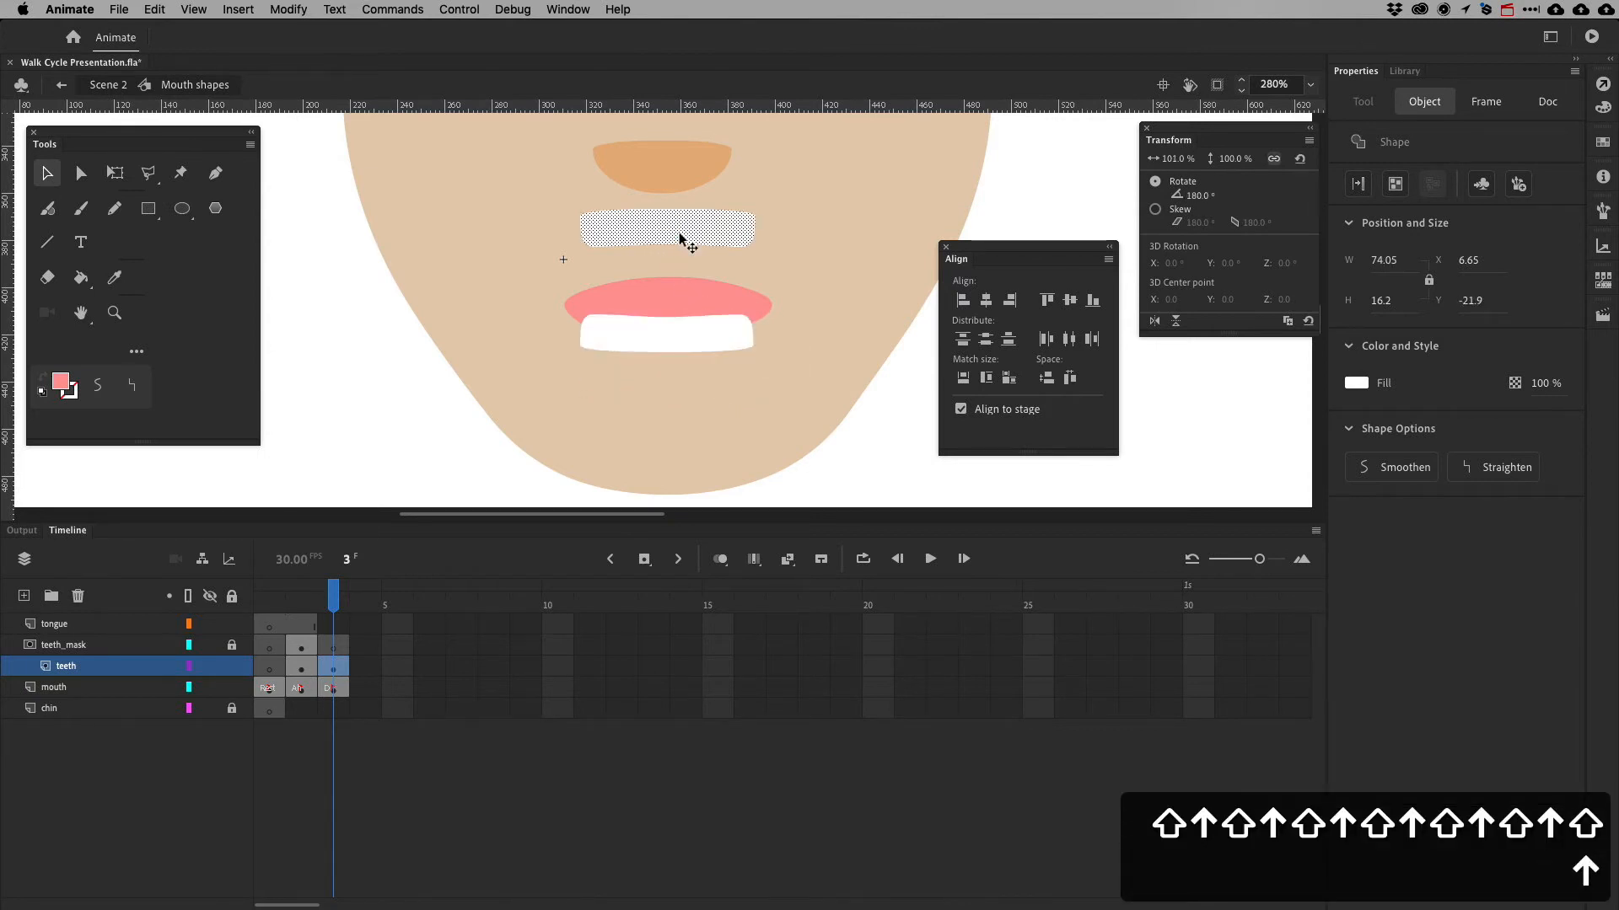
key("shift+Down")
key("shift+Down")
key("shift+Down")
key("shift+Down")
key("shift+Down")
key("shift+Down")
key("shift+Down")
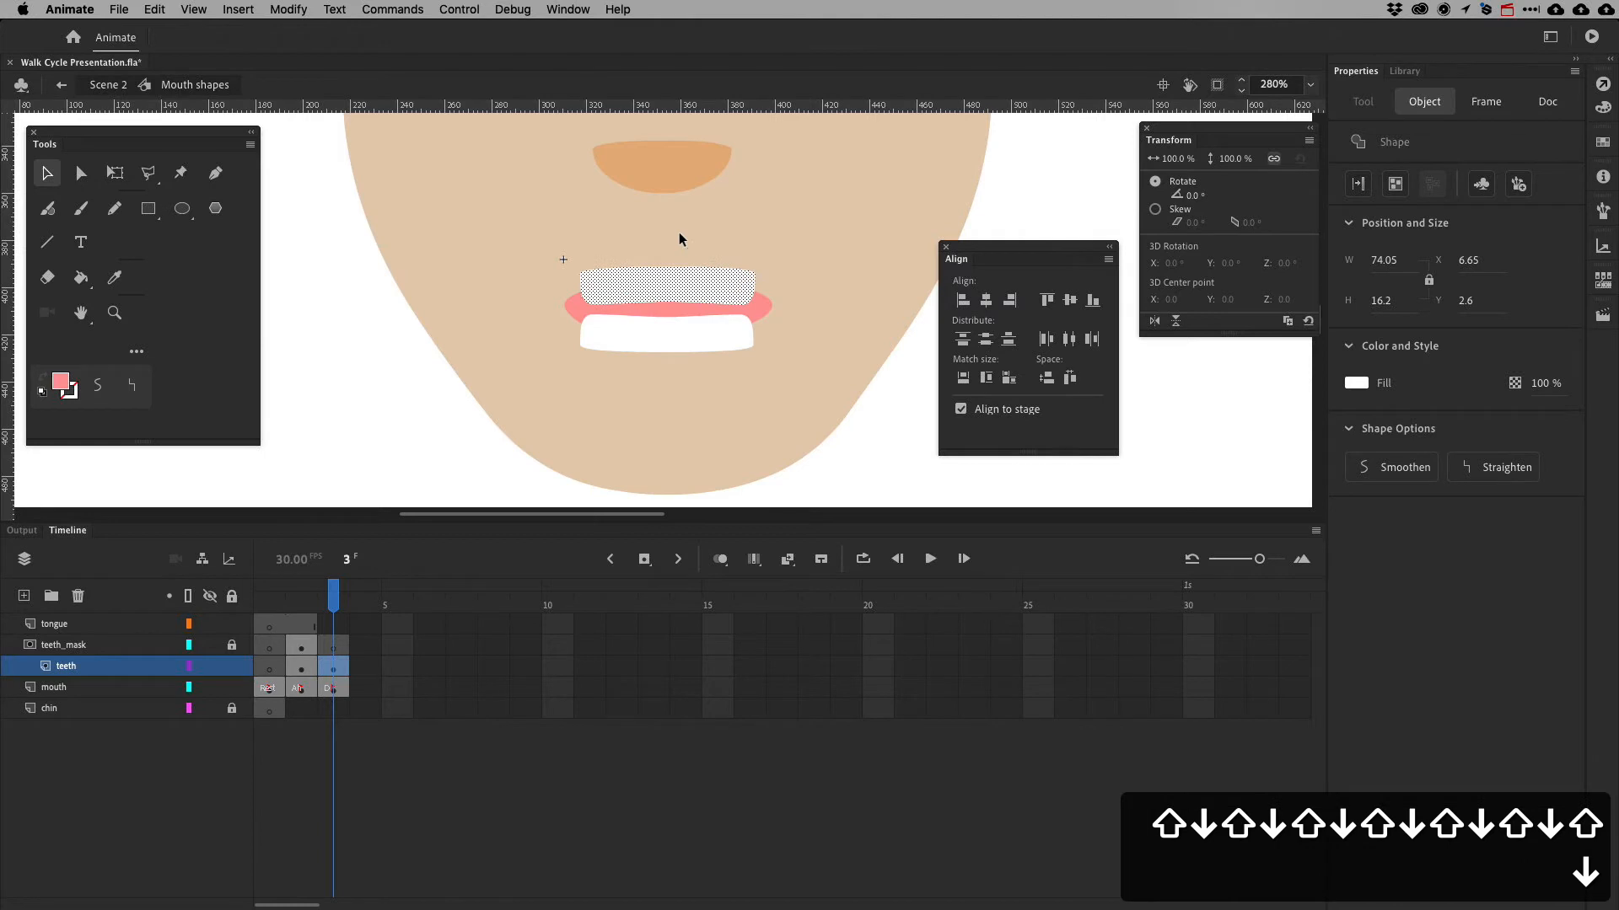
key("shift+Down")
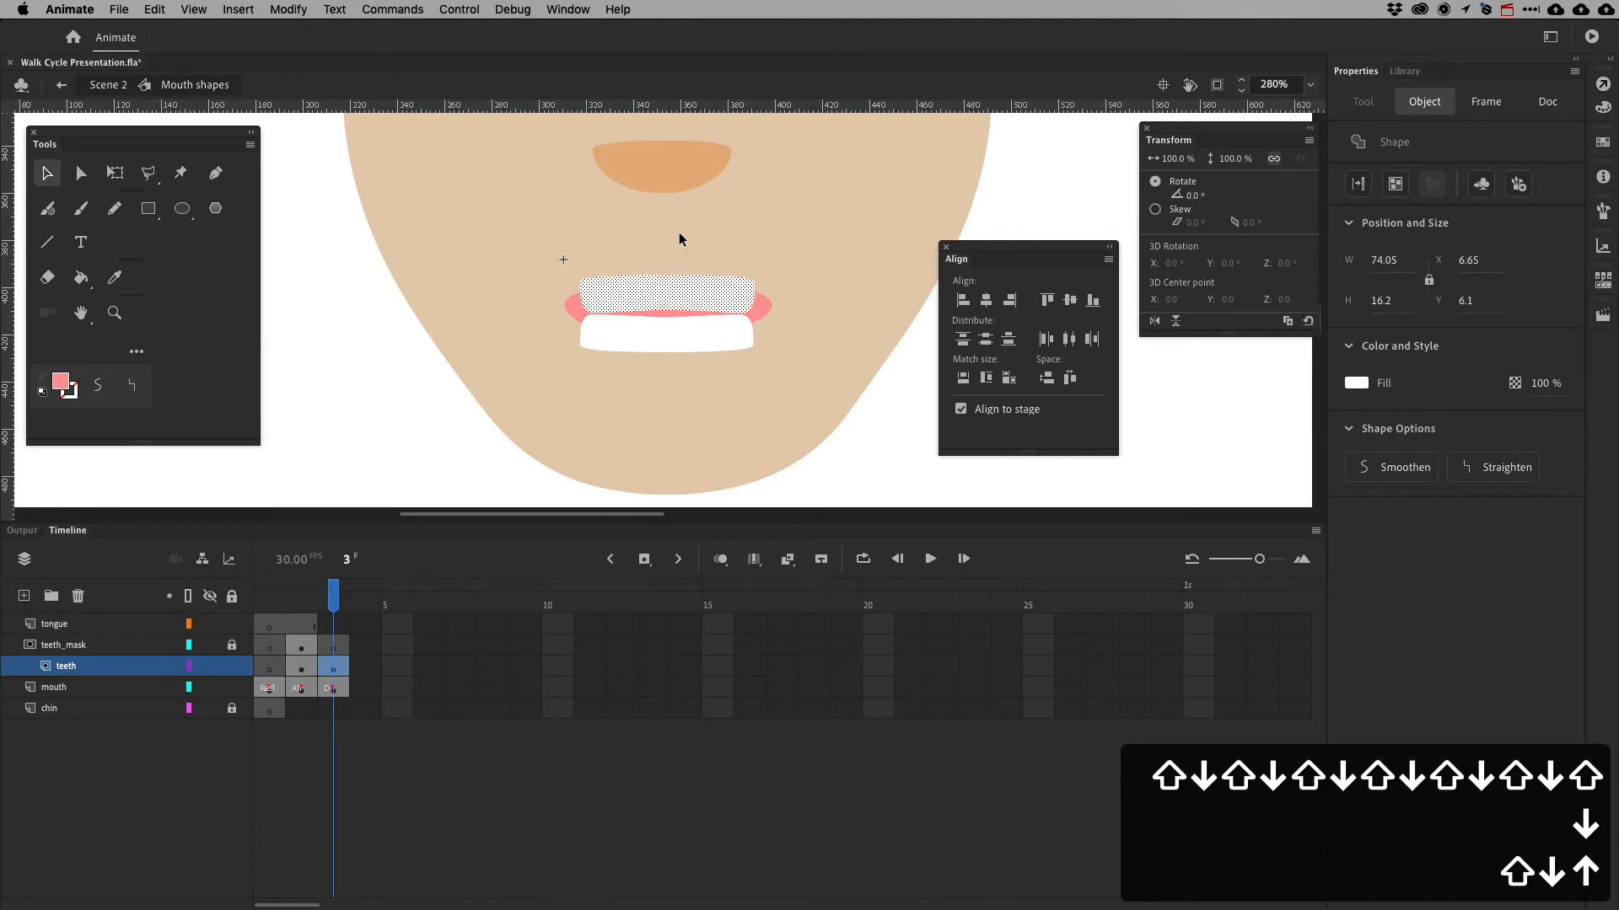
key("Up")
key("Up")
key("Up")
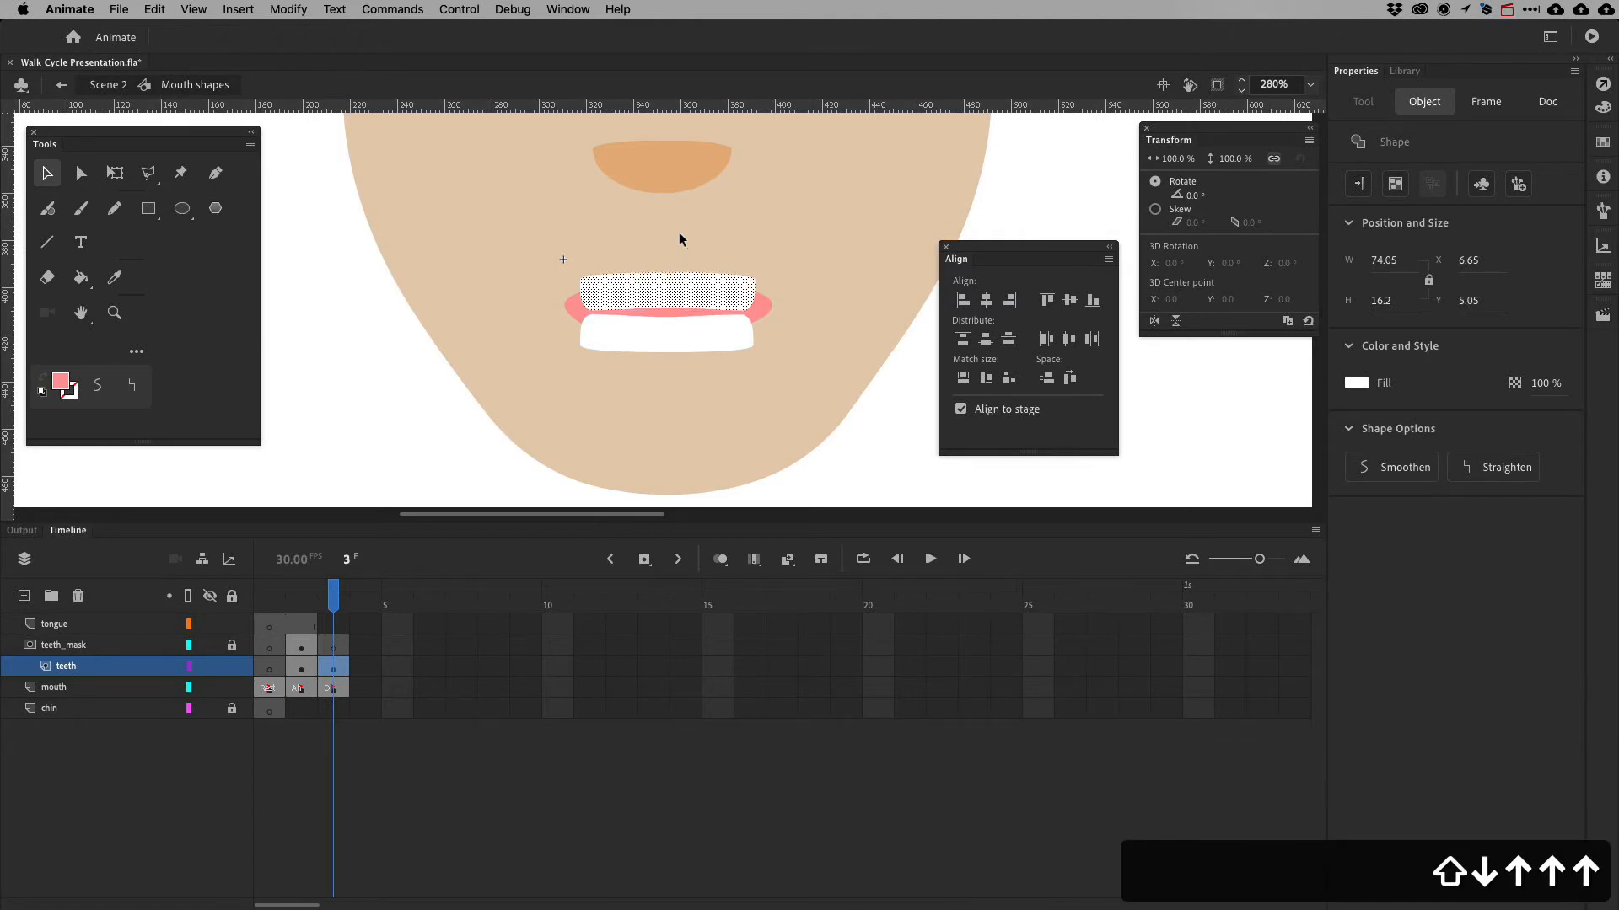
key("super+Tab")
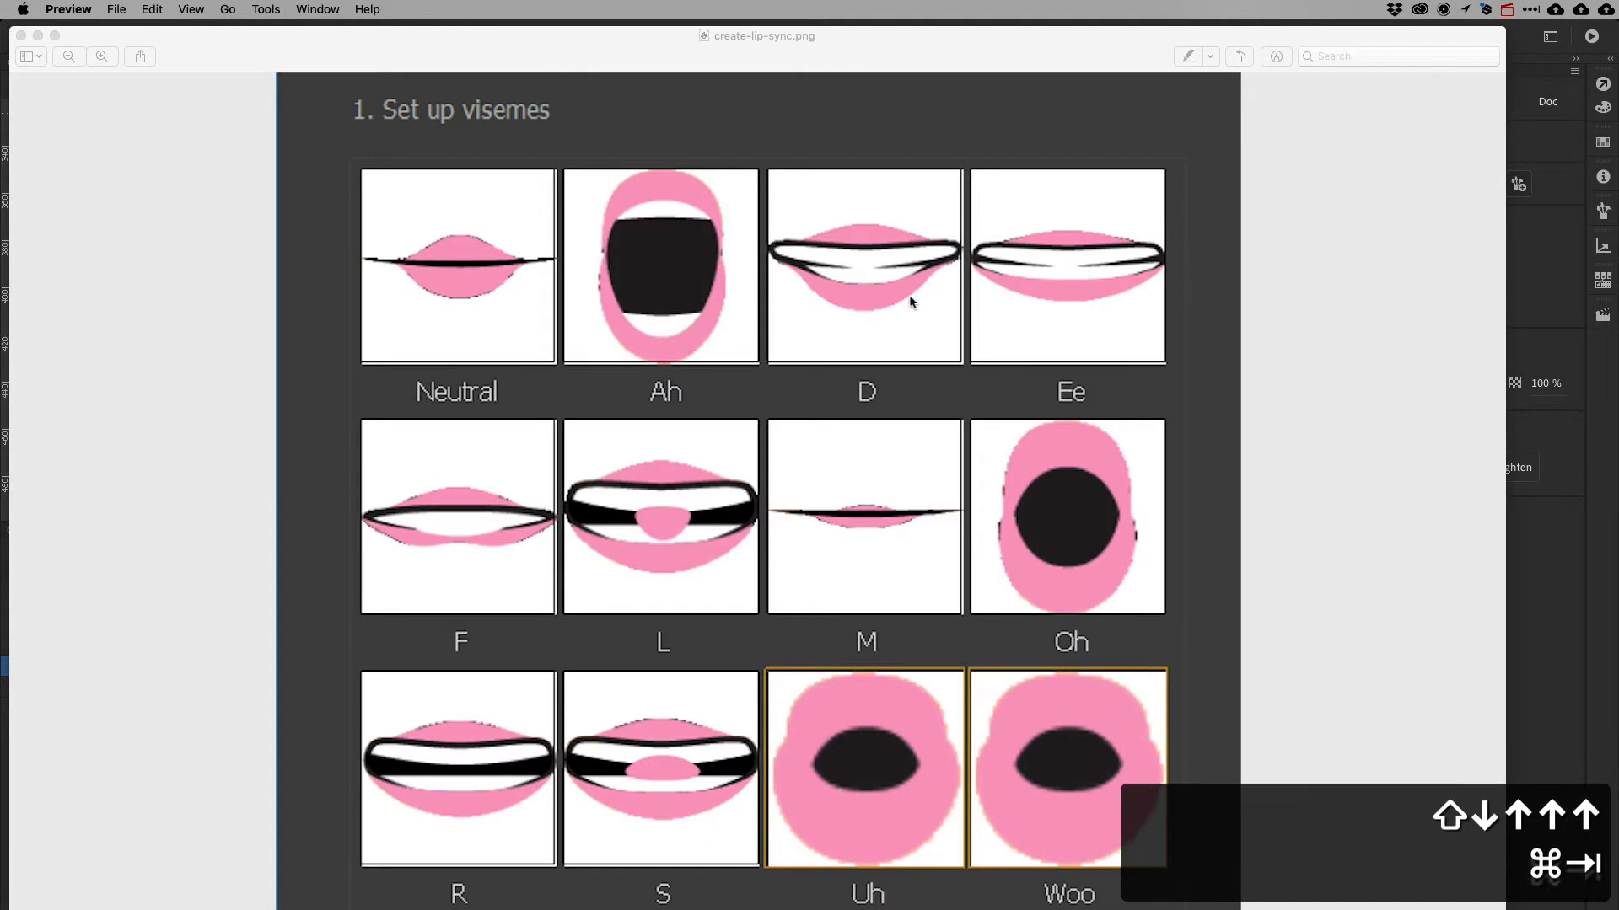
key("super+Tab")
key("super+Tab")
key("super+Tab")
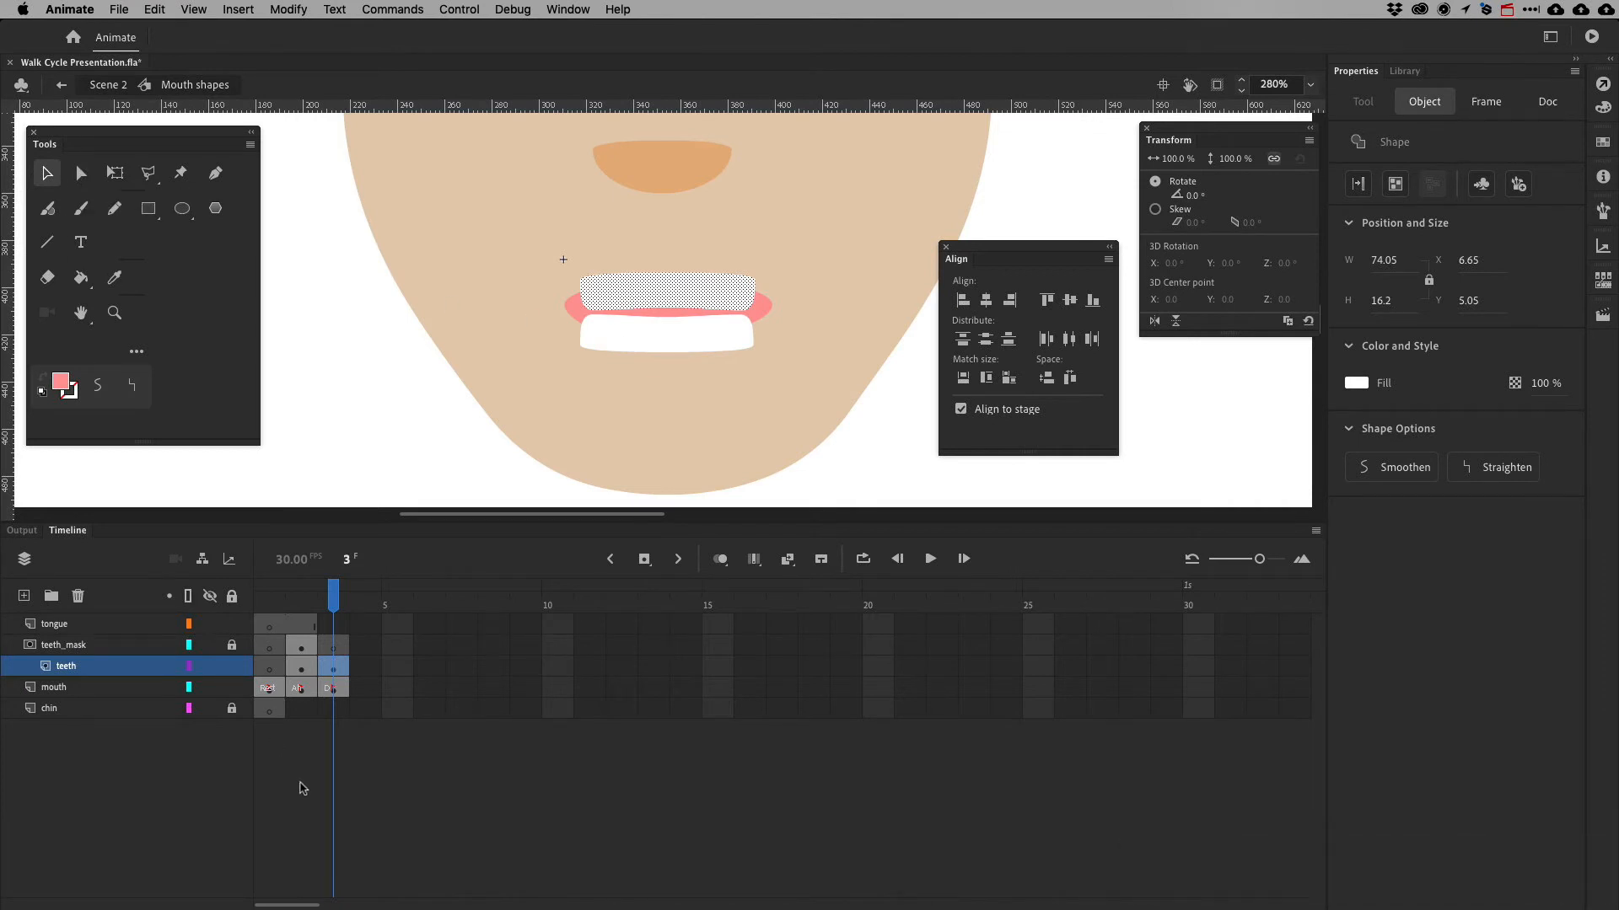
Copy the frame 3 mouth shape and paste it in place on frame 3 of the unlocked teeth_mask layer
left_click(337, 691)
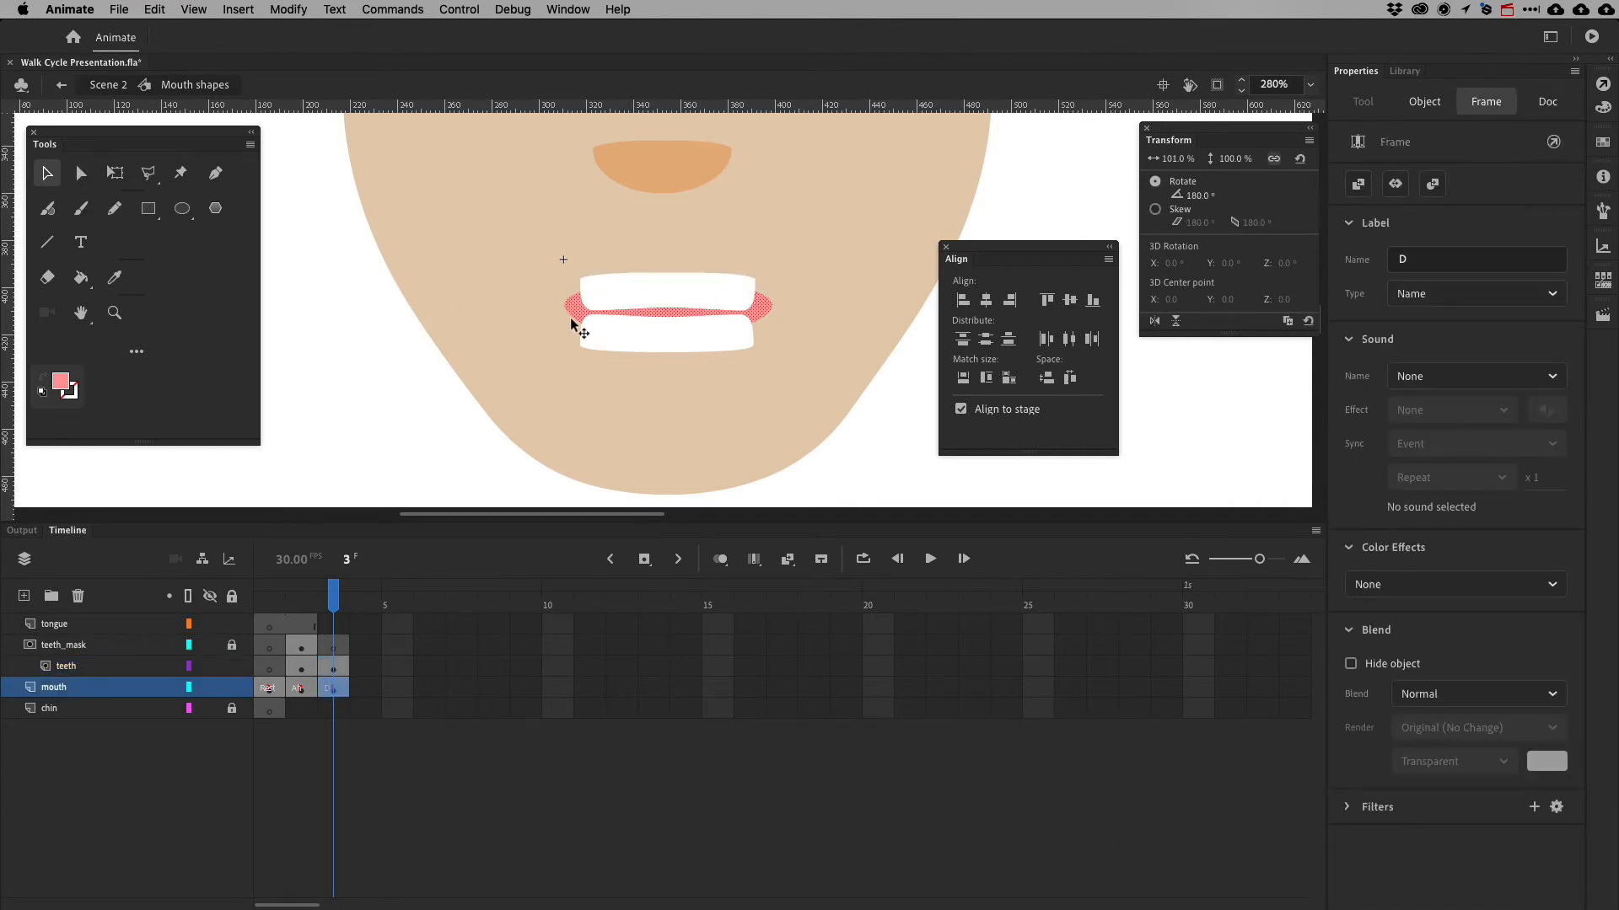
key("super+c")
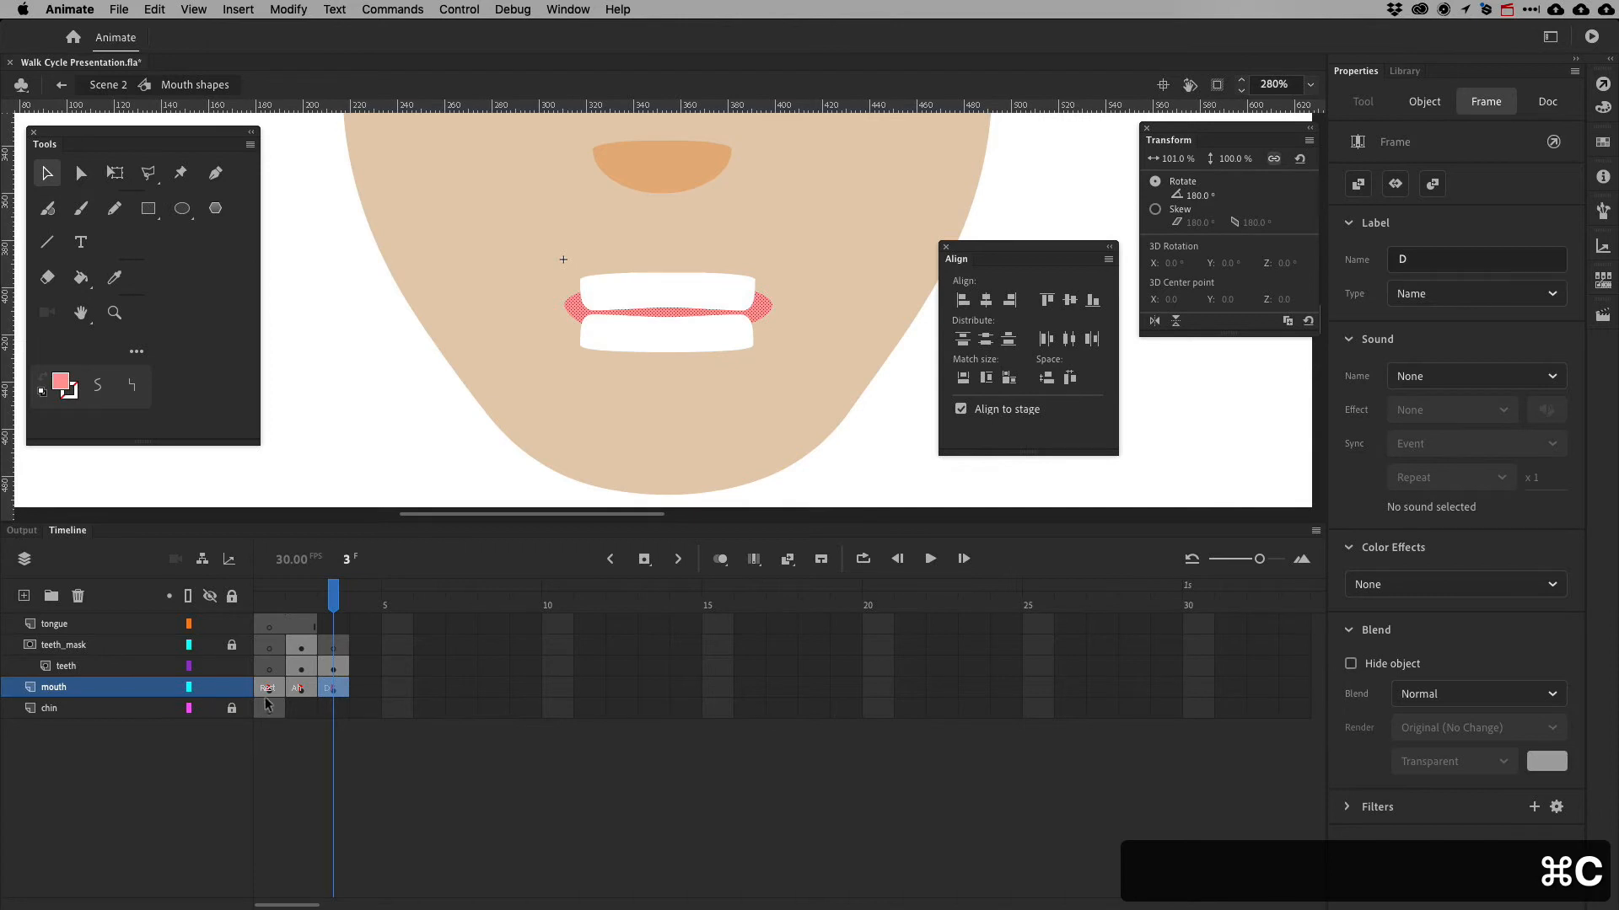
left_click(333, 646)
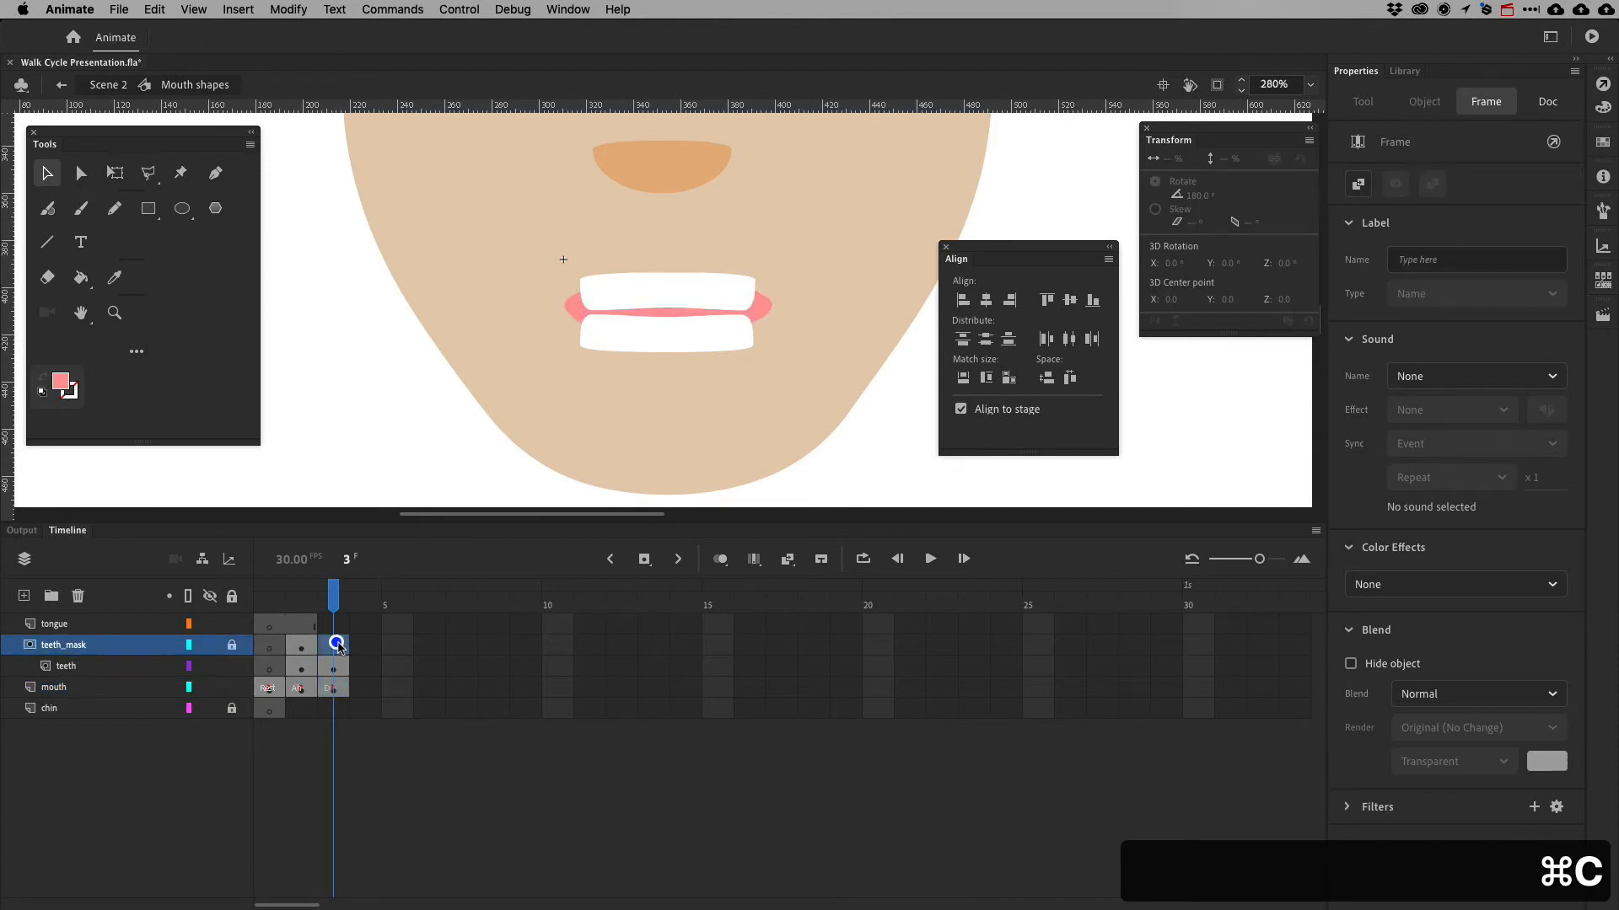
left_click(156, 9)
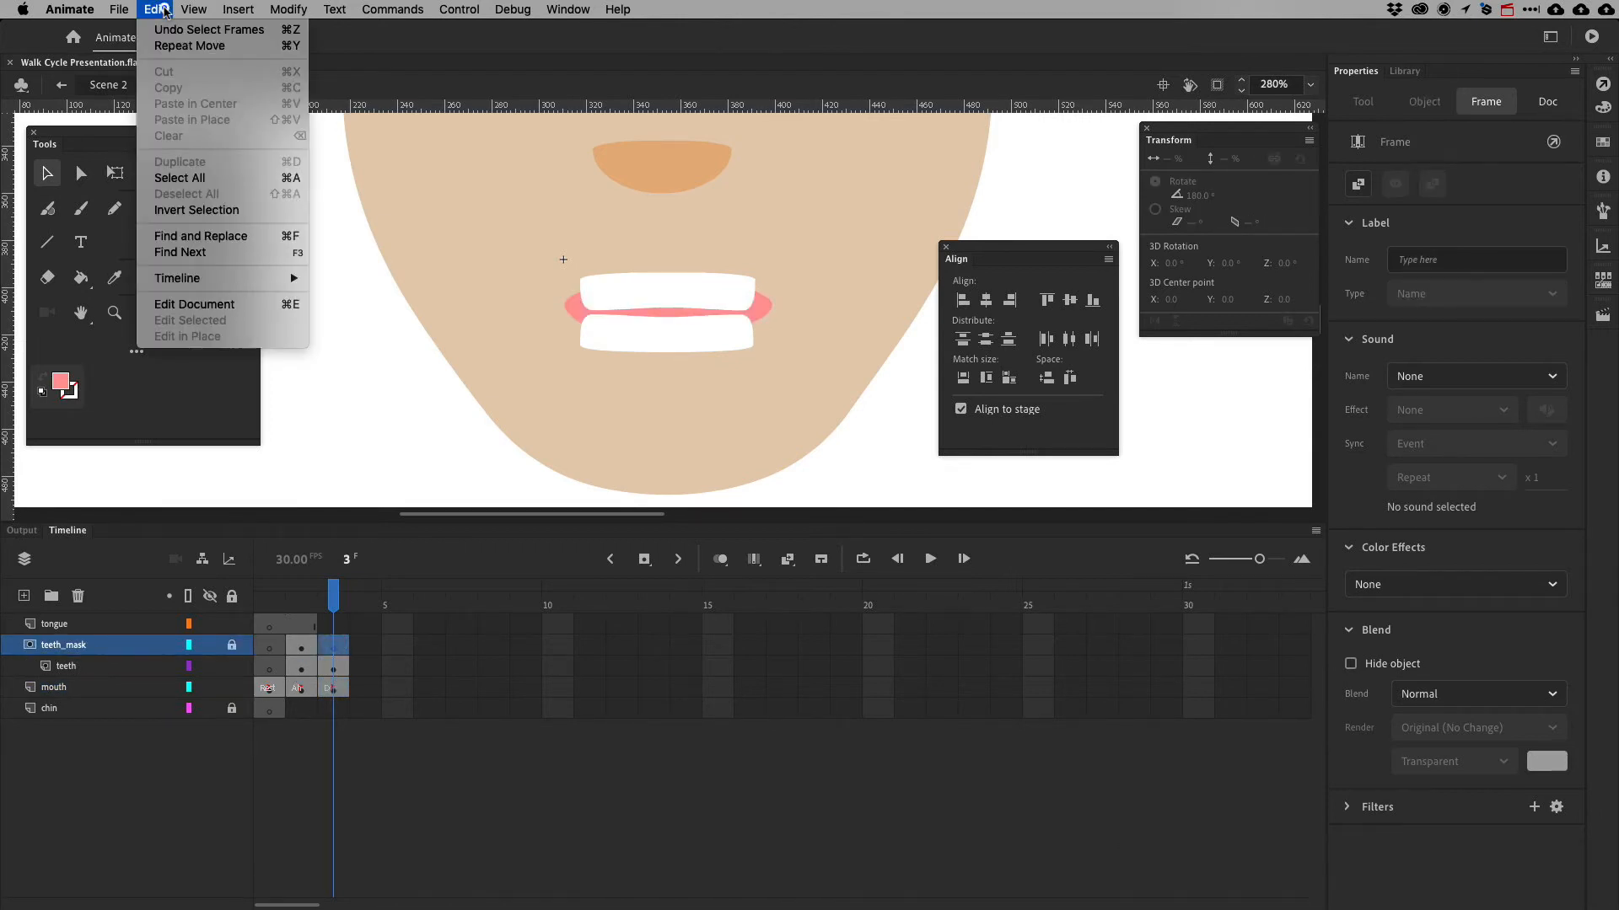
left_click(163, 8)
left_click(232, 645)
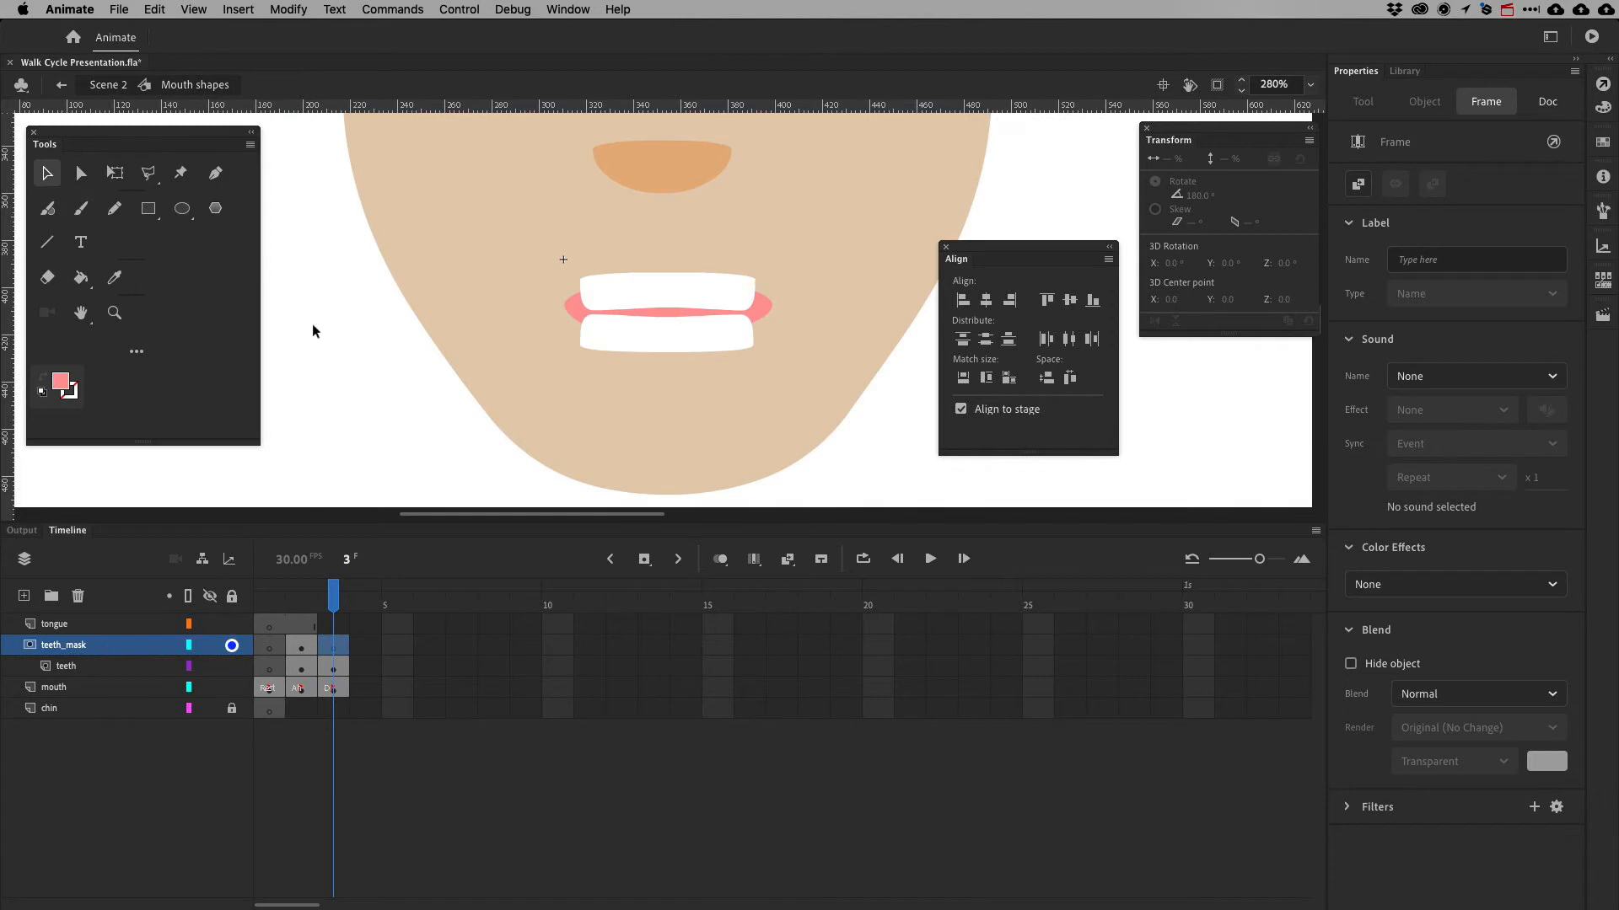
left_click(154, 10)
left_click(193, 122)
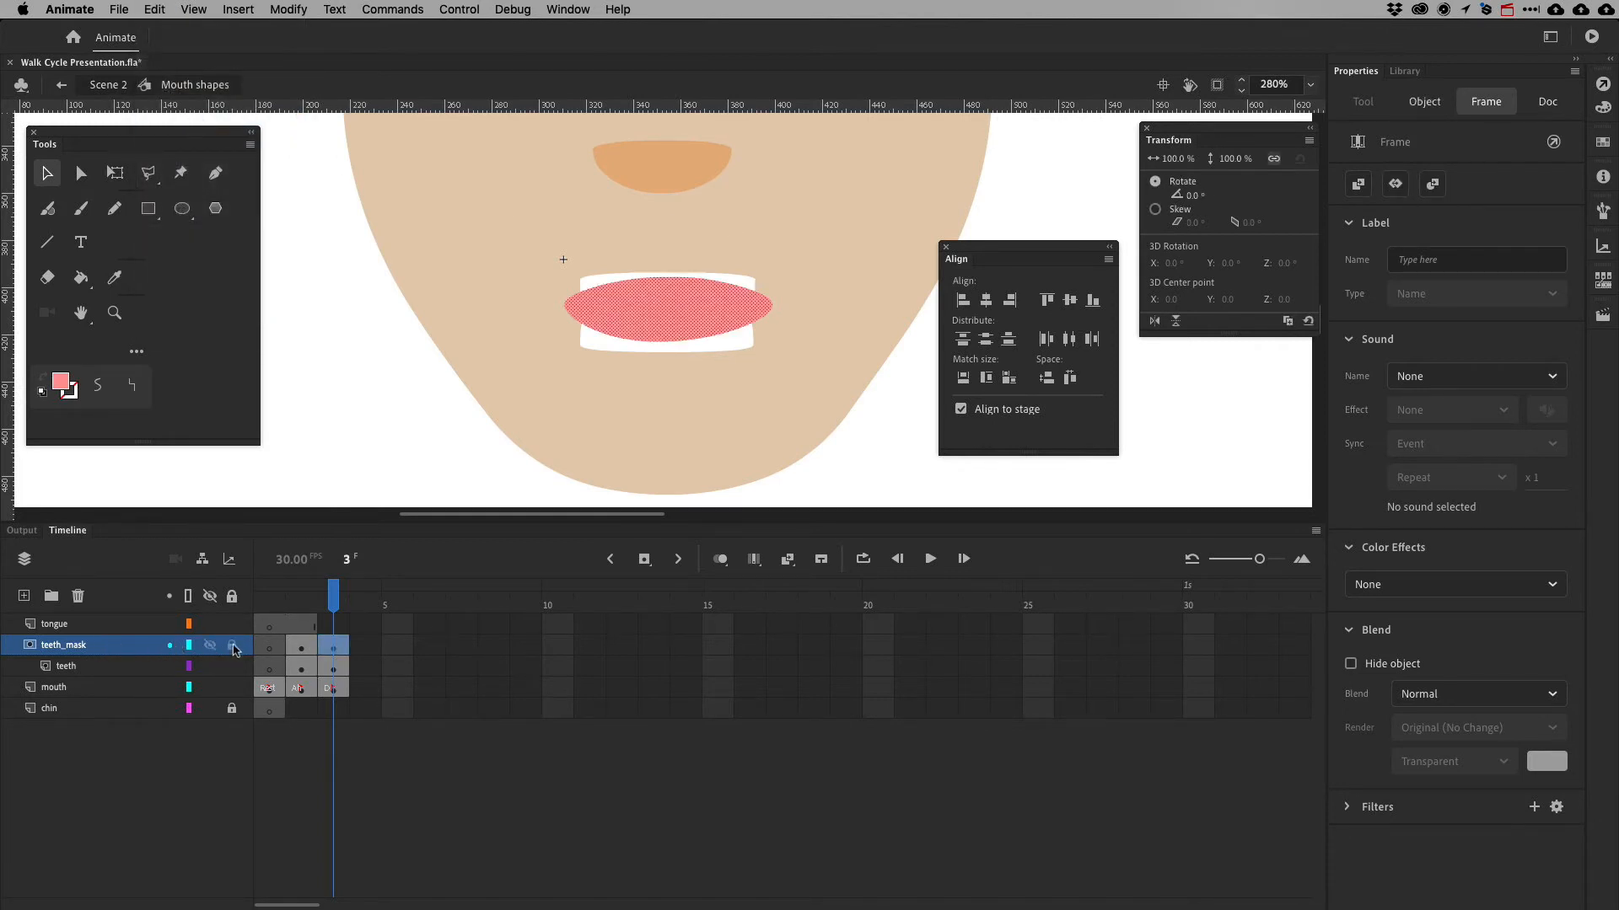
Lock the teeth_mask and teeth layers so the mask applies, and check the D mouth on frame 3
left_click(232, 645)
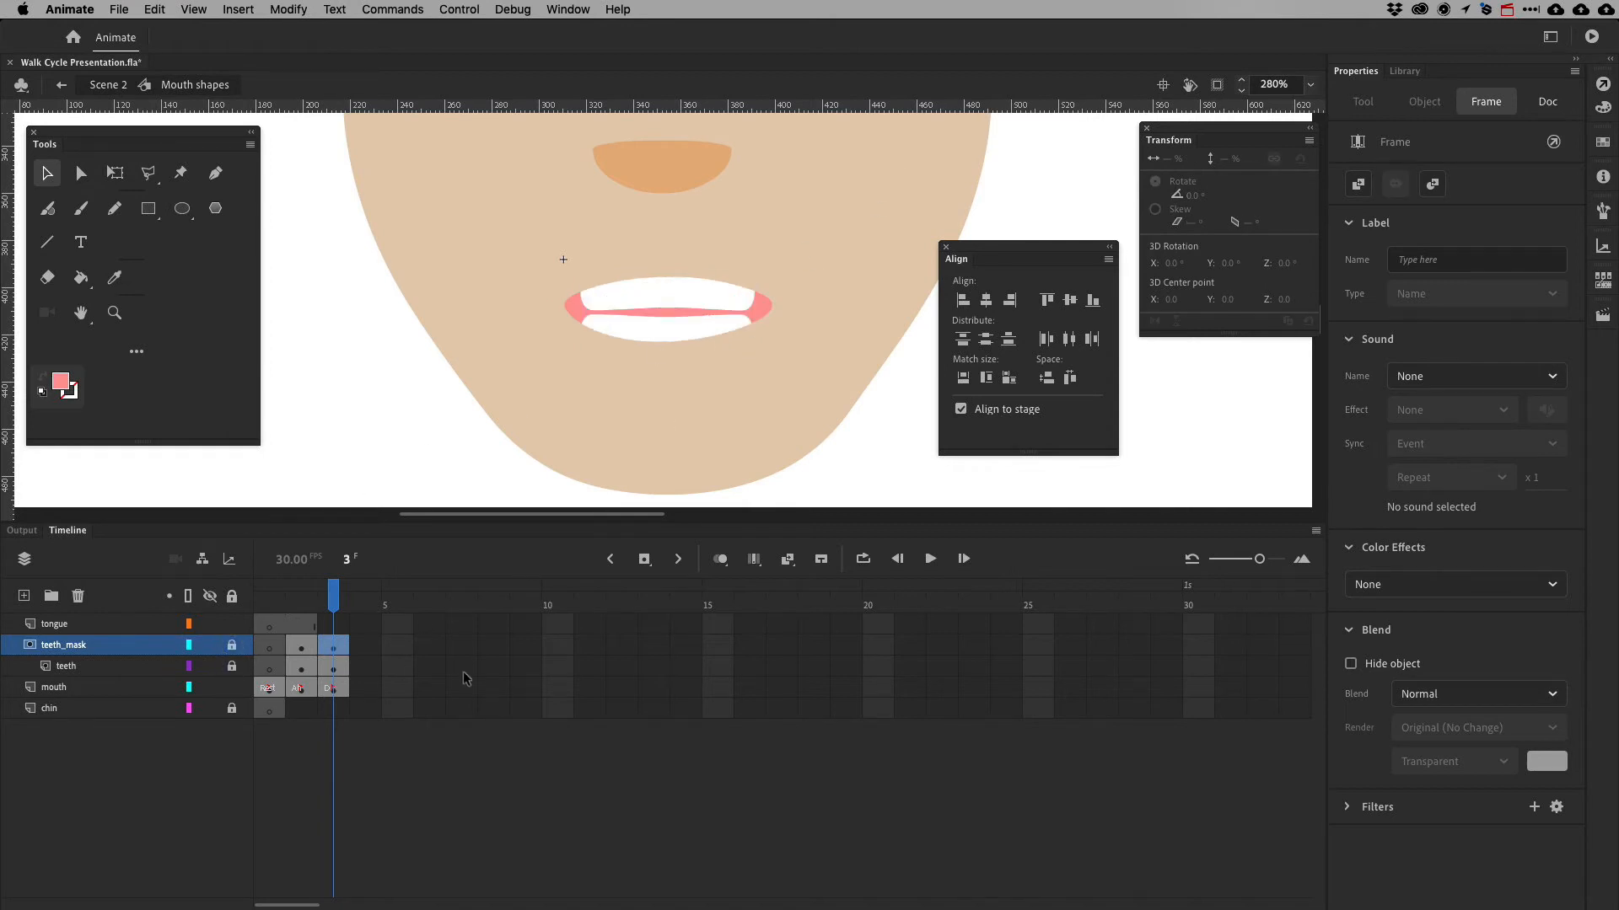
mouse_move(334, 595)
left_mouse_down()
mouse_move(300, 595)
mouse_move(334, 595)
left_mouse_up()
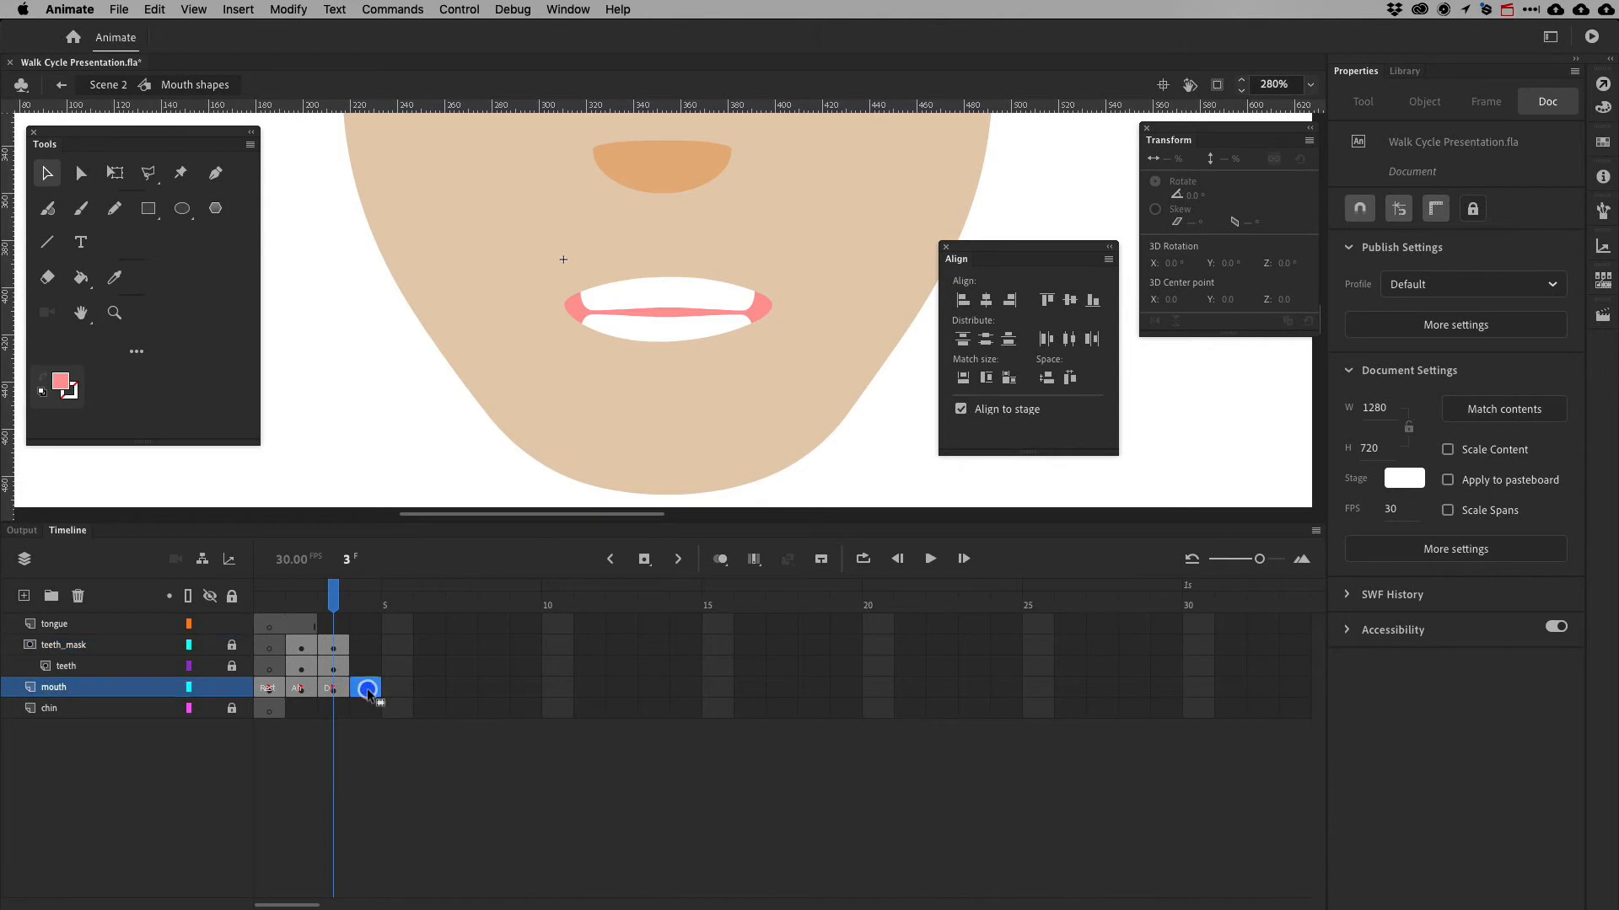
key("super+Tab")
key("super+Tab")
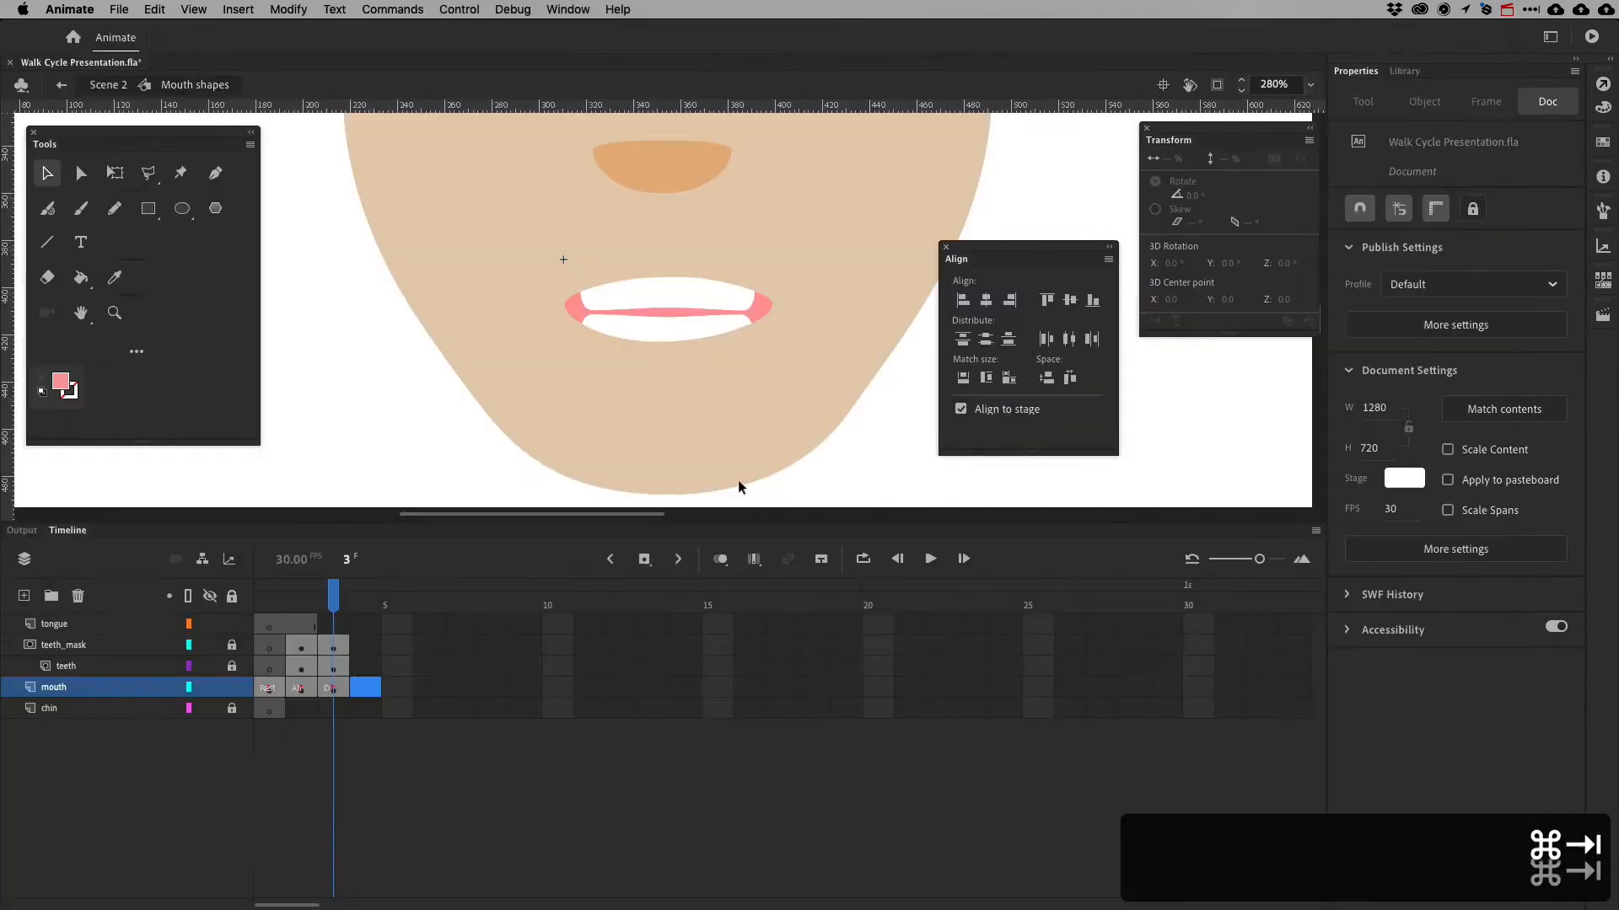
Duplicate the mouth and teeth keyframes from frame 3 to frame 4 and insert a blank keyframe on frame 4 of teeth_mask
left_click(337, 690)
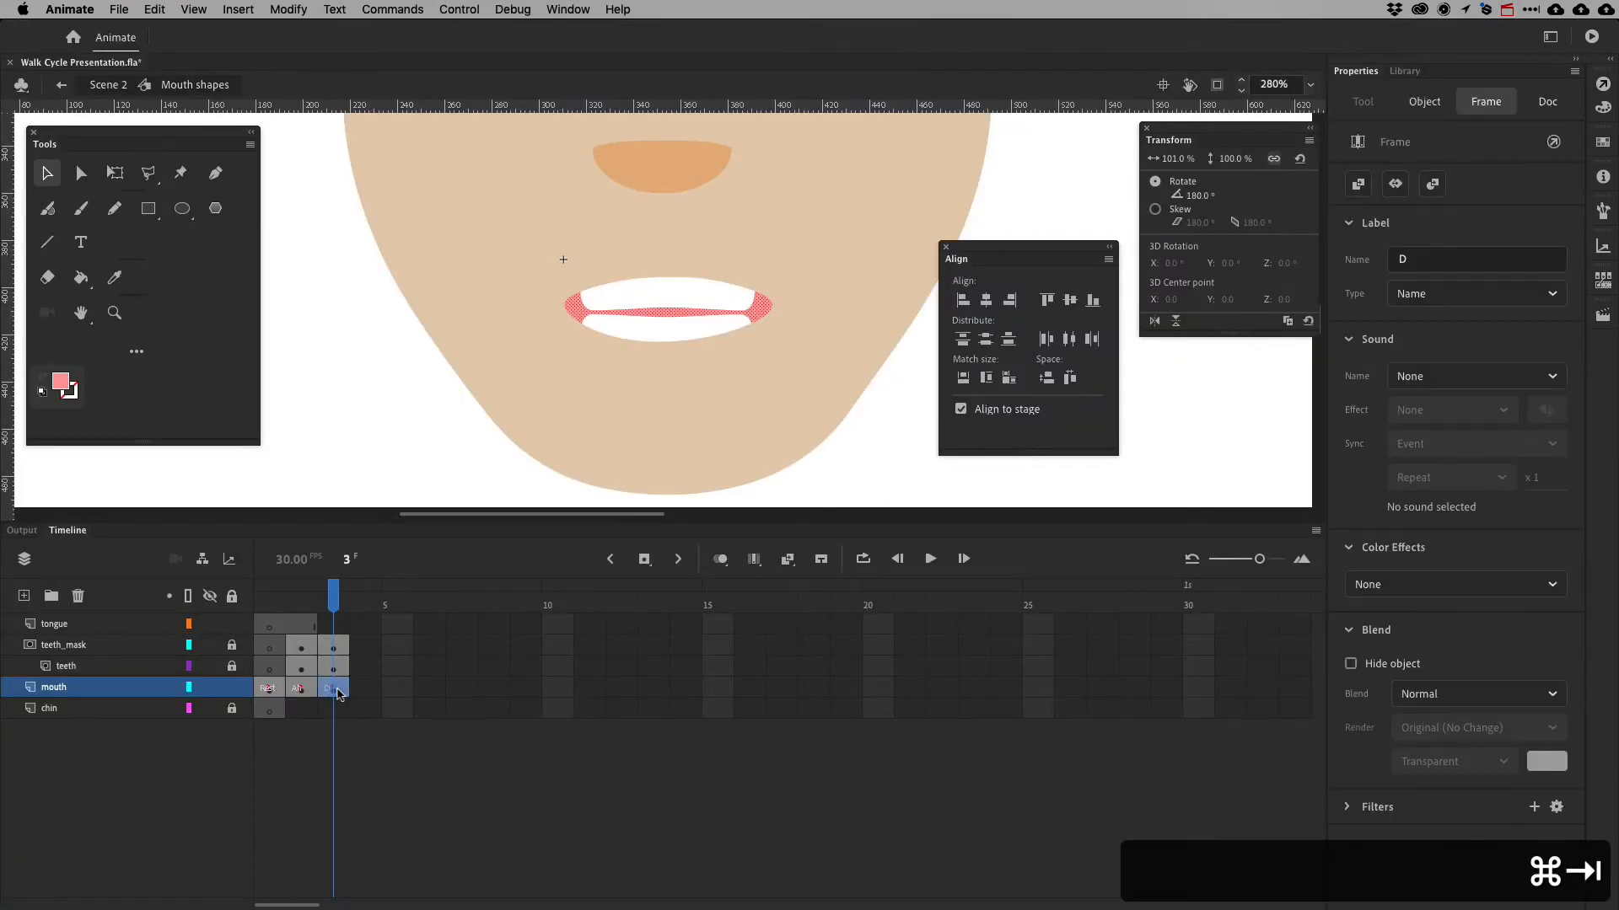
left_click_drag(339, 692, 363, 668)
key("super+Tab")
key("super+Tab")
left_click(345, 667)
left_click(368, 645)
right_click(369, 646)
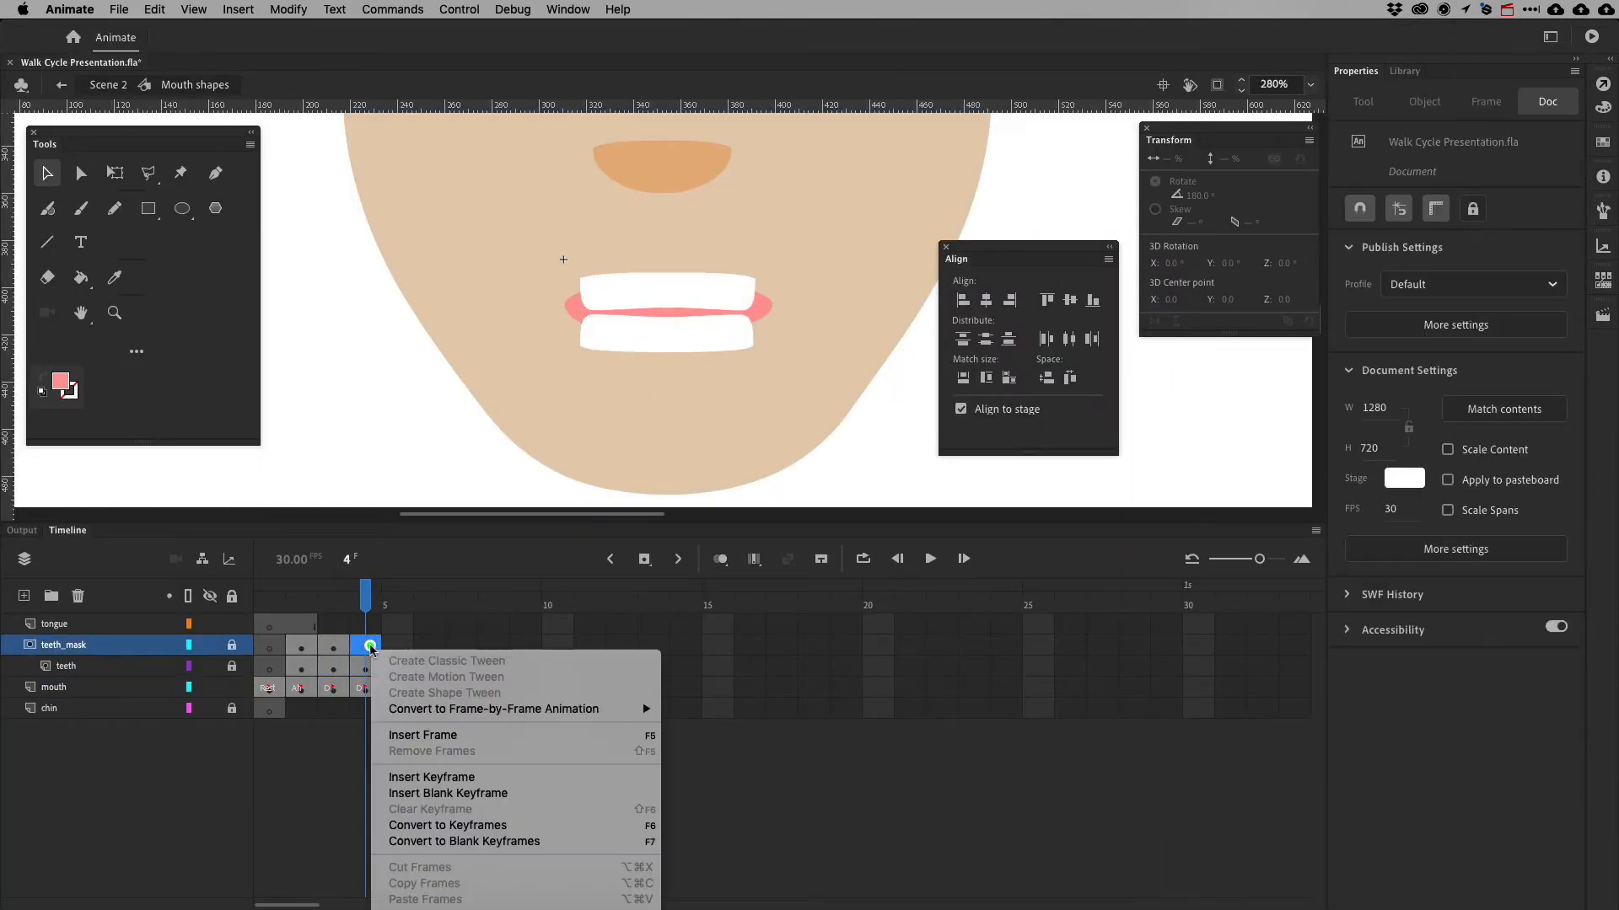
left_click(462, 794)
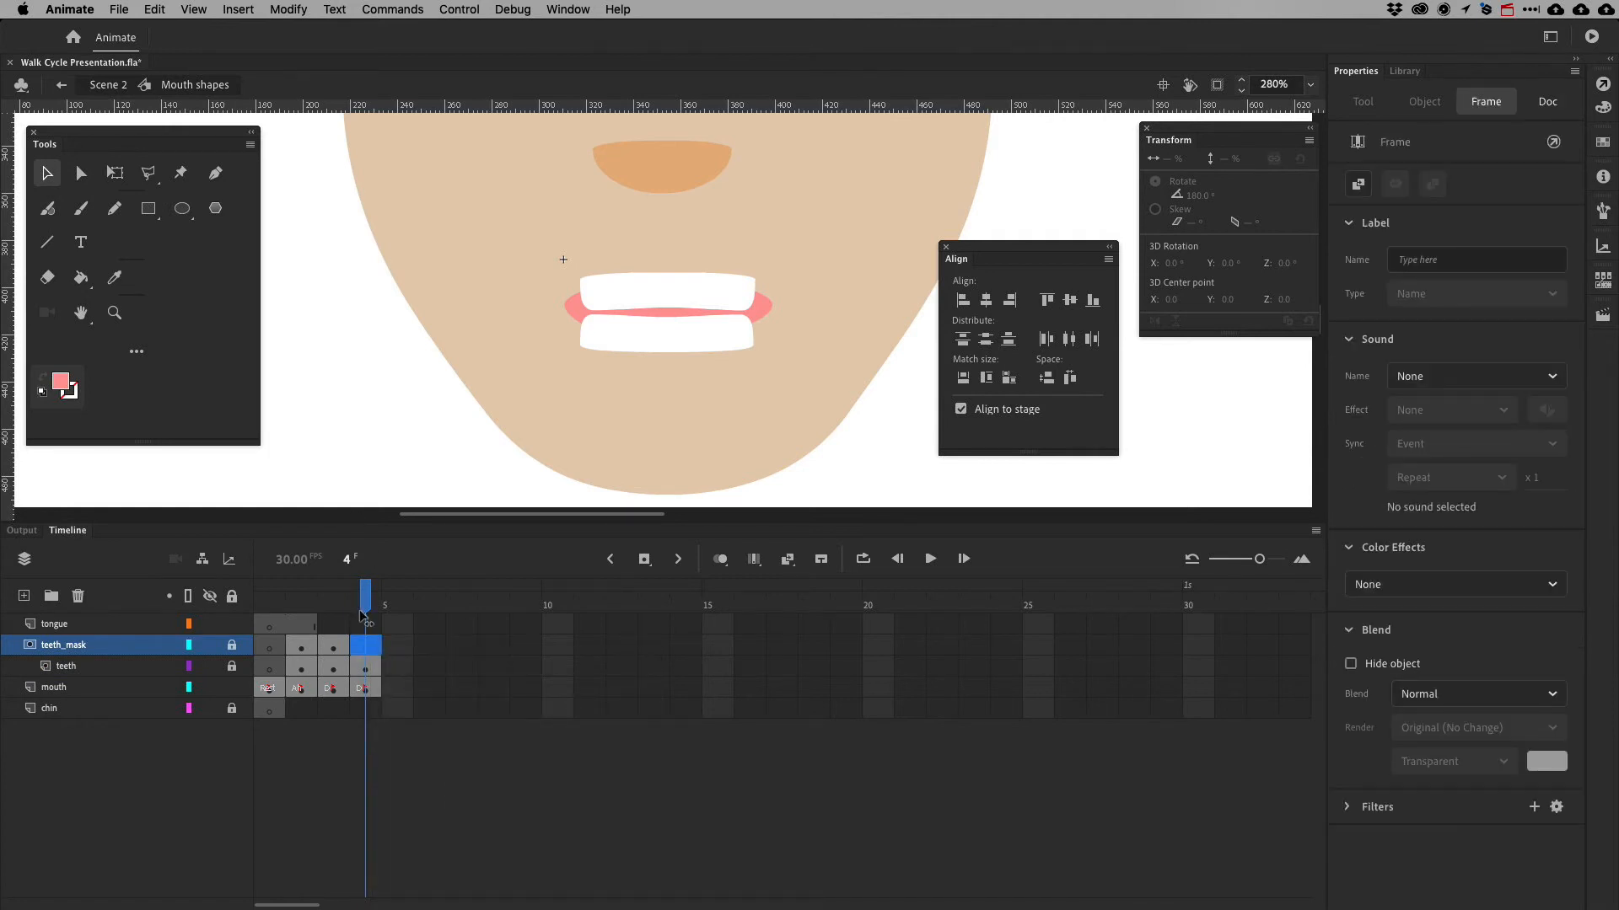
Hide the teeth layer and raise the bottom-centre anchor of the frame 4 mouth shape to a height of about 21.1
left_click(376, 670)
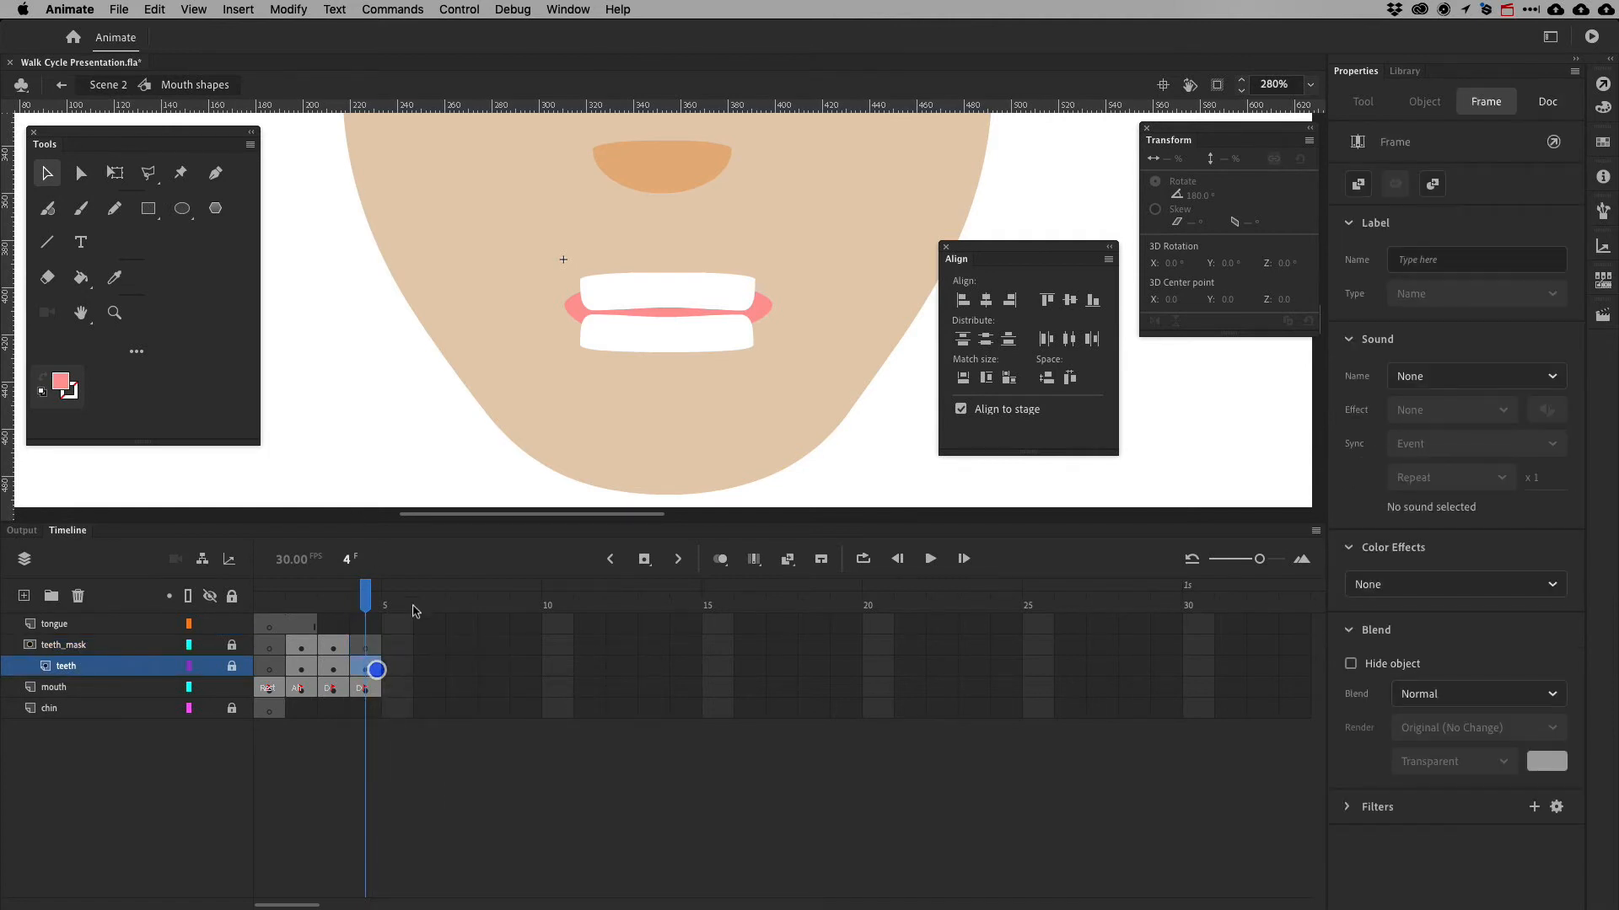
left_click(367, 688)
key("super+Tab")
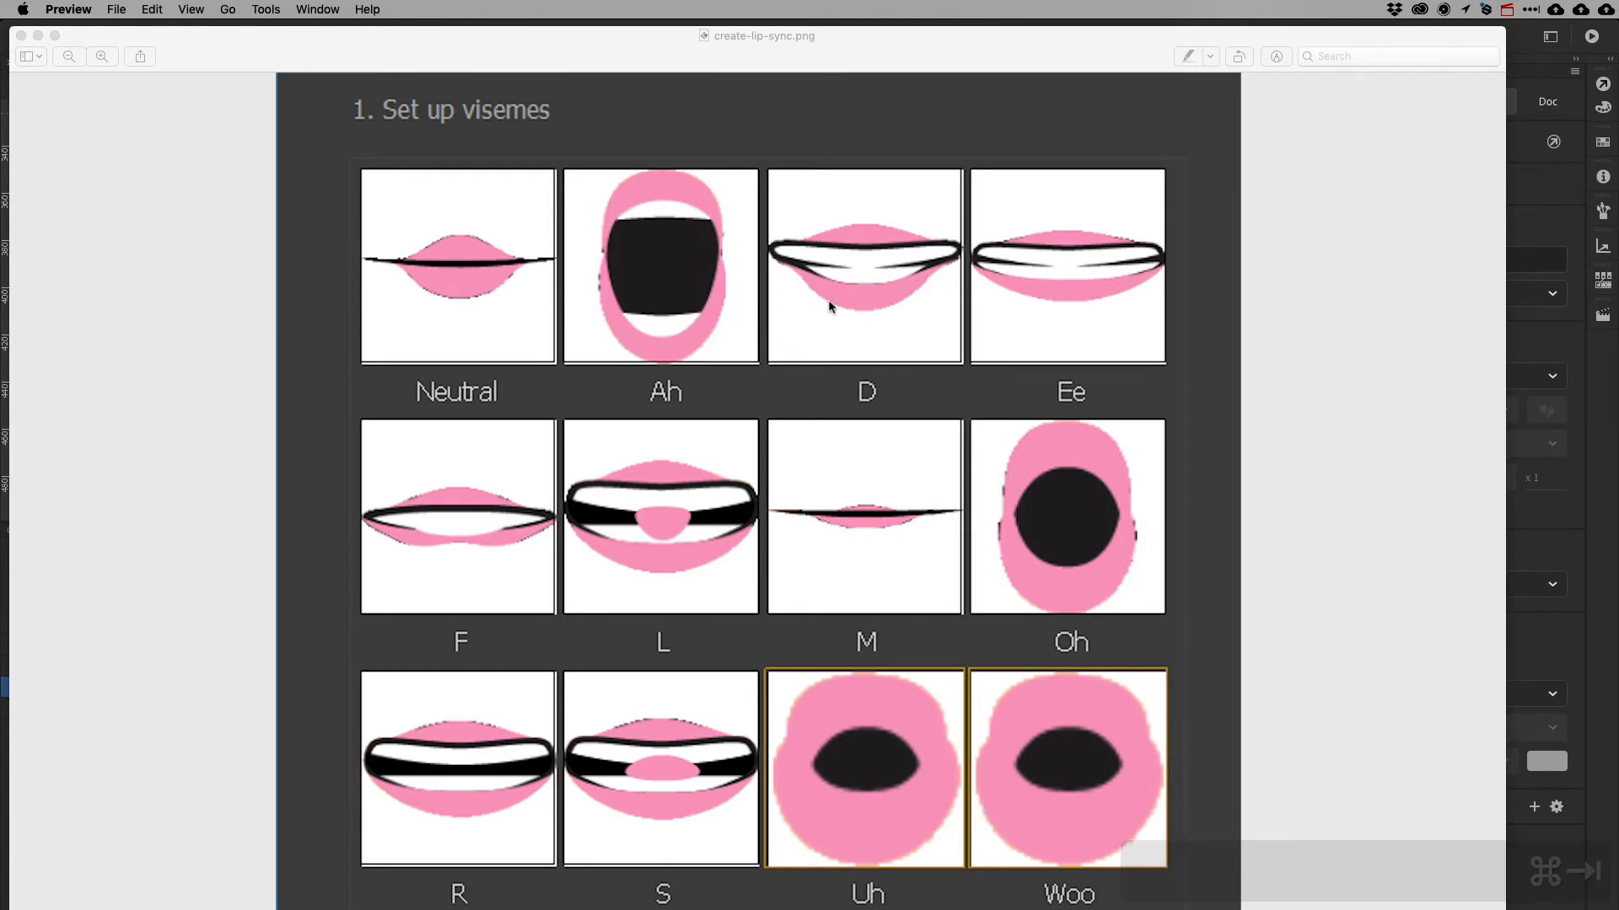
key("super+Tab")
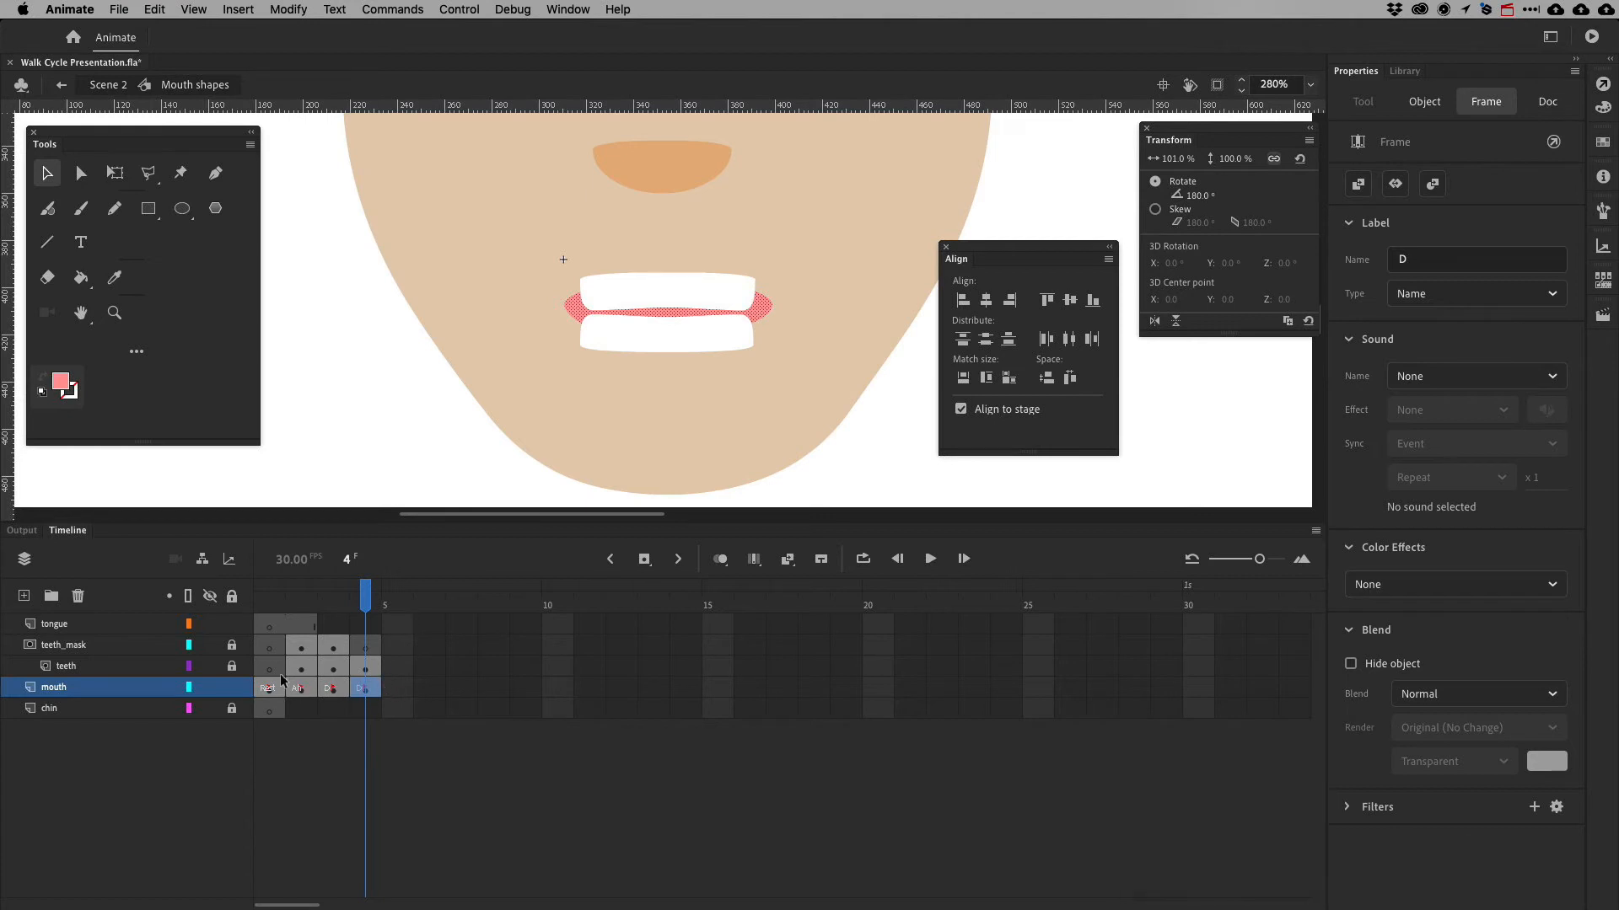
left_click(211, 667)
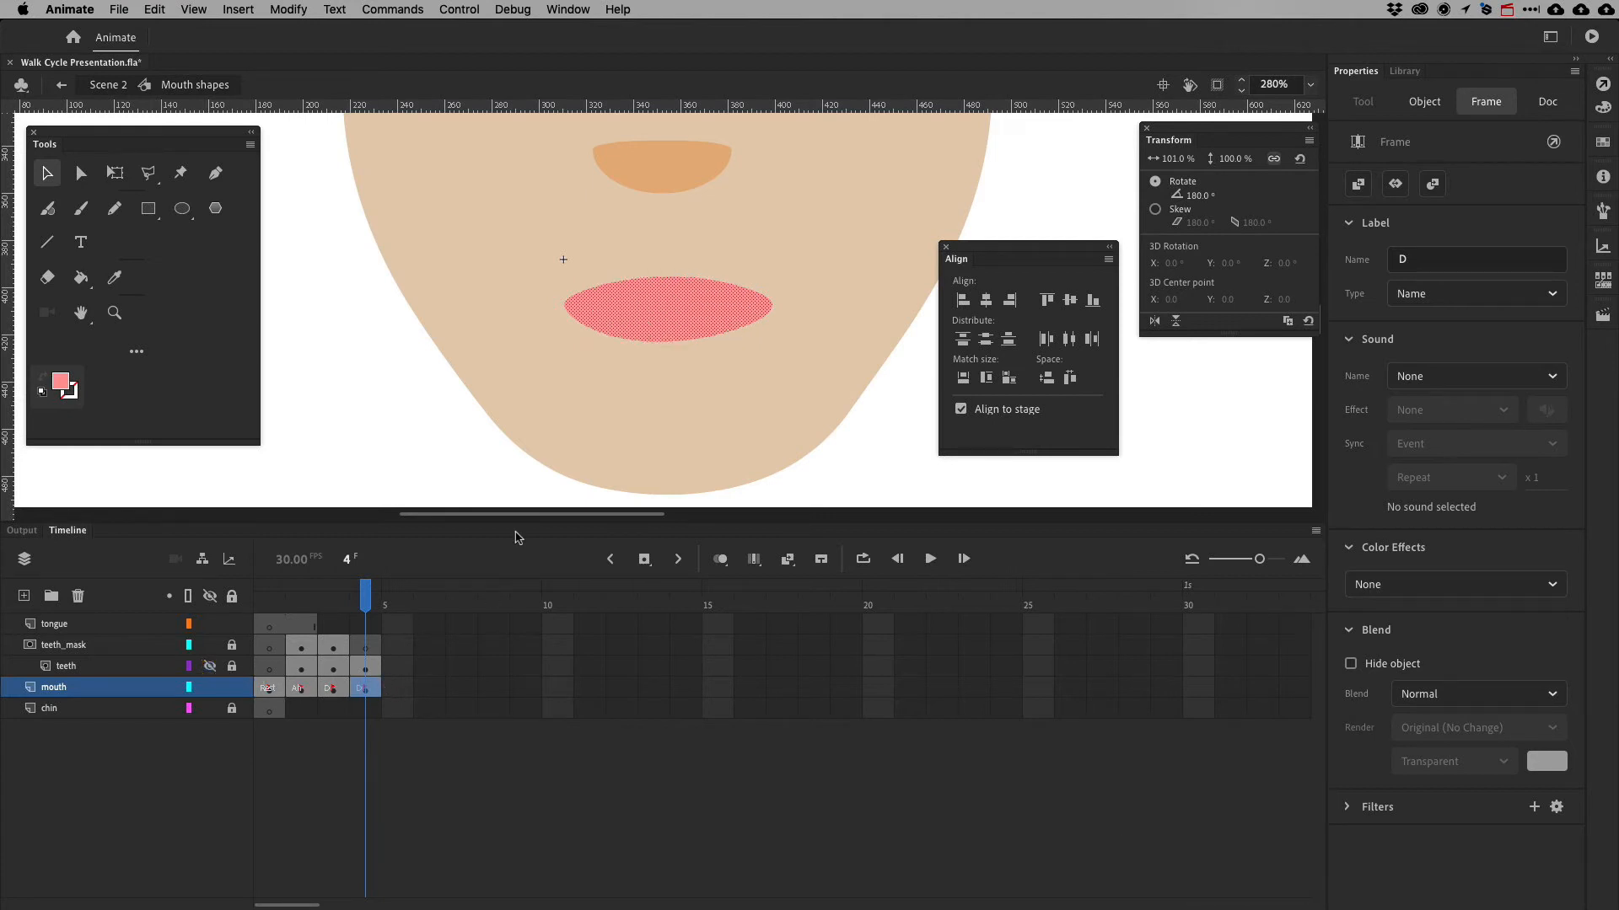
left_click(81, 173)
left_click(946, 249)
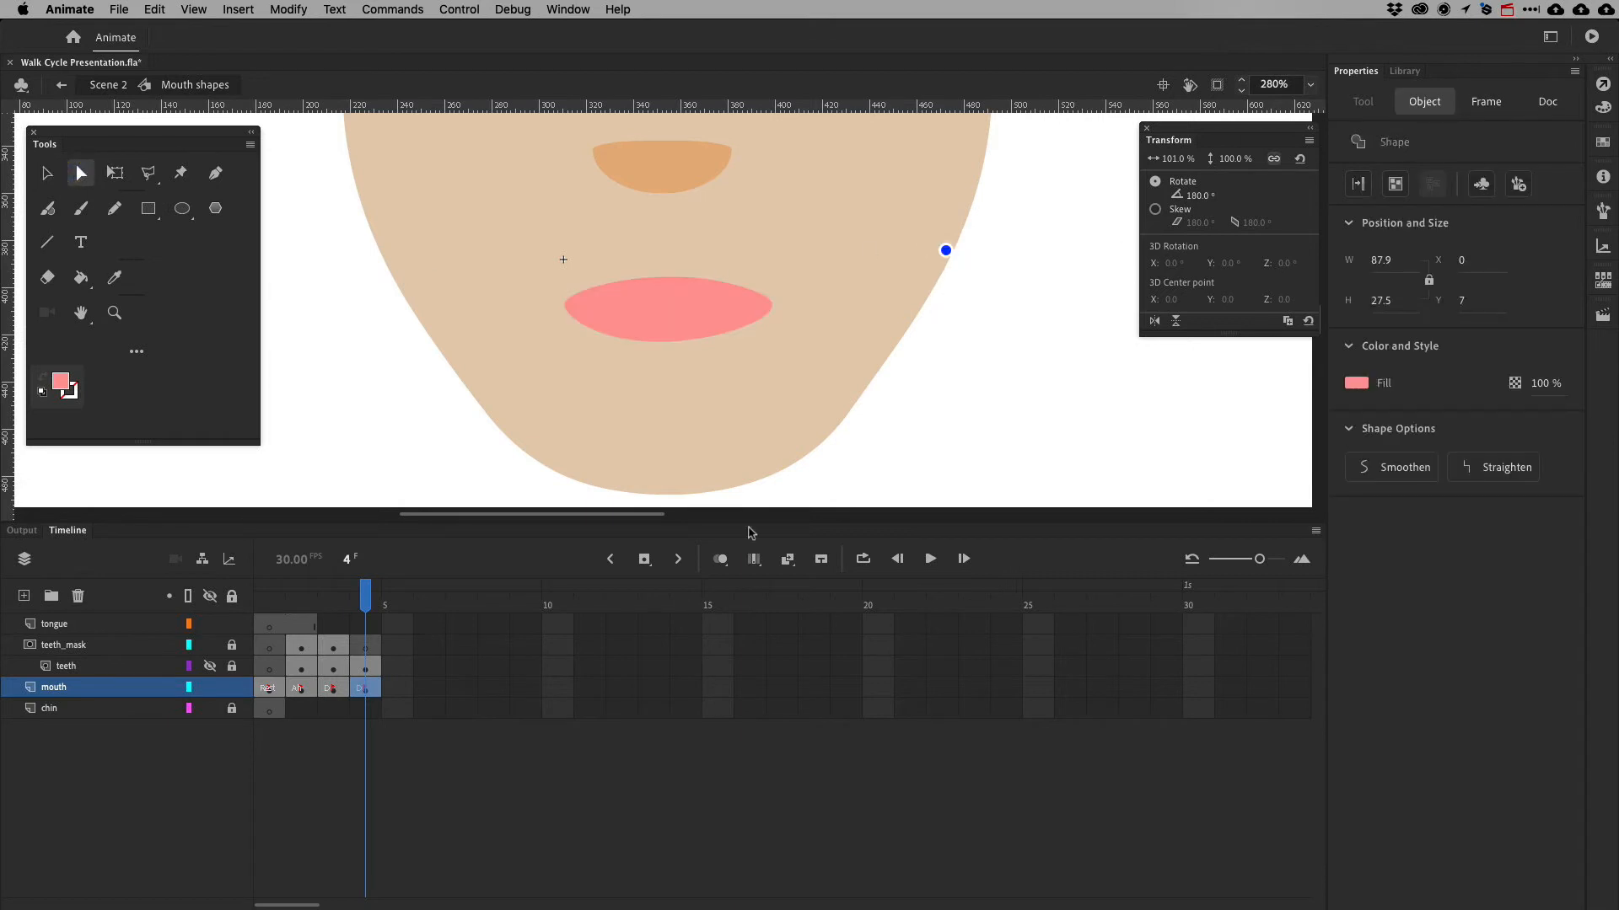
left_click(670, 342)
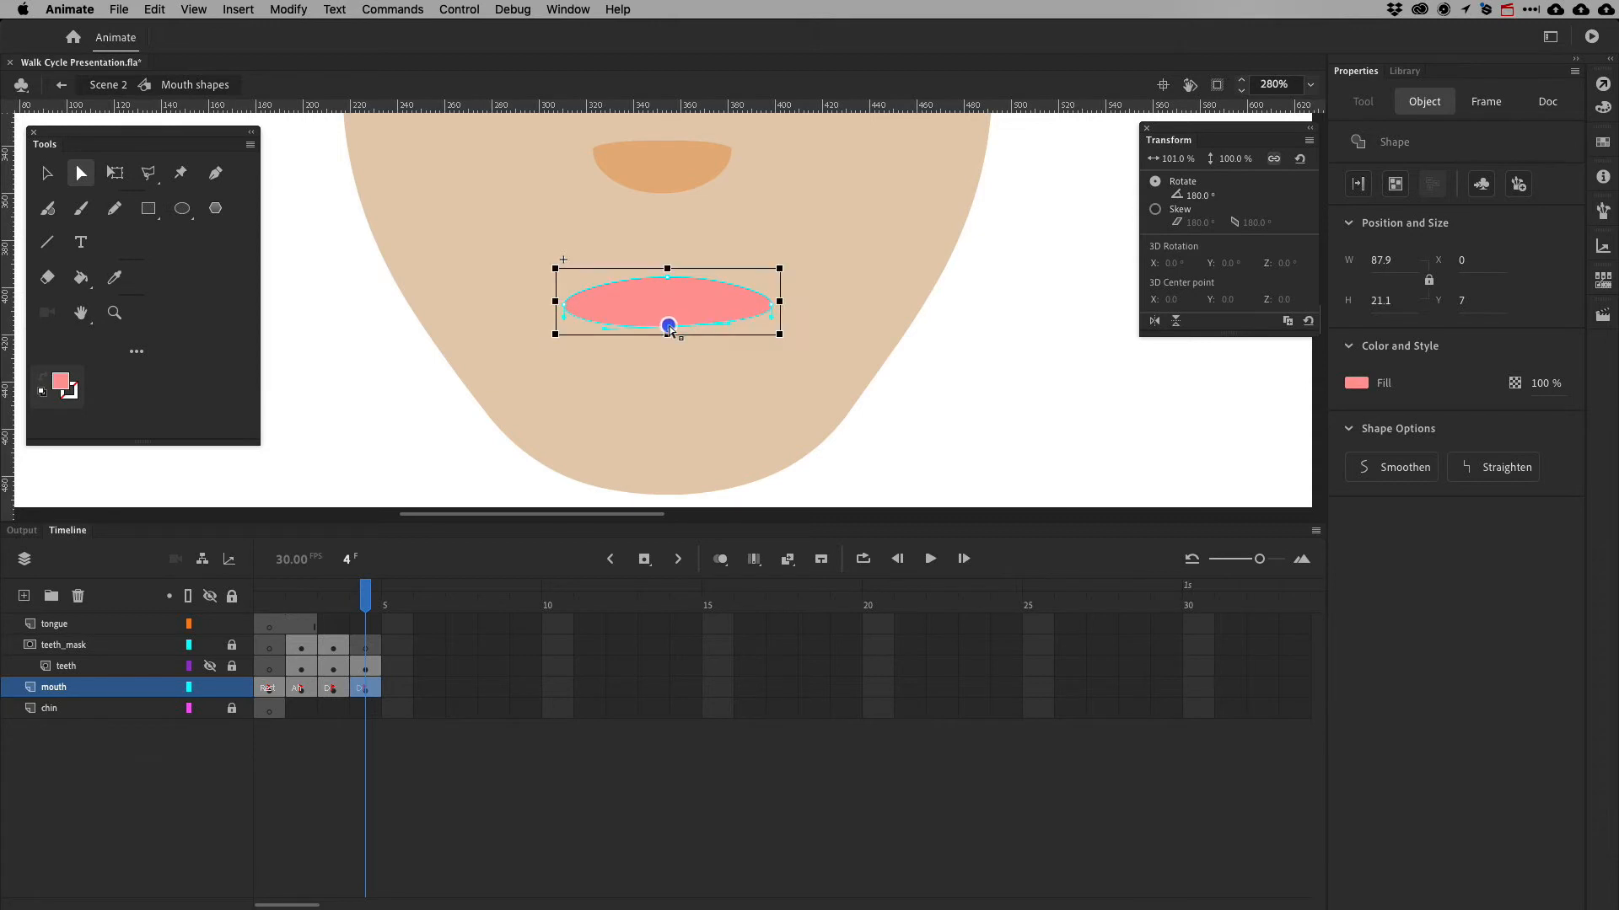
Compare the shape with the Ee viseme in Preview and add an anchor on each side of the upper lip's centre with the Pen tool
key("super+Tab")
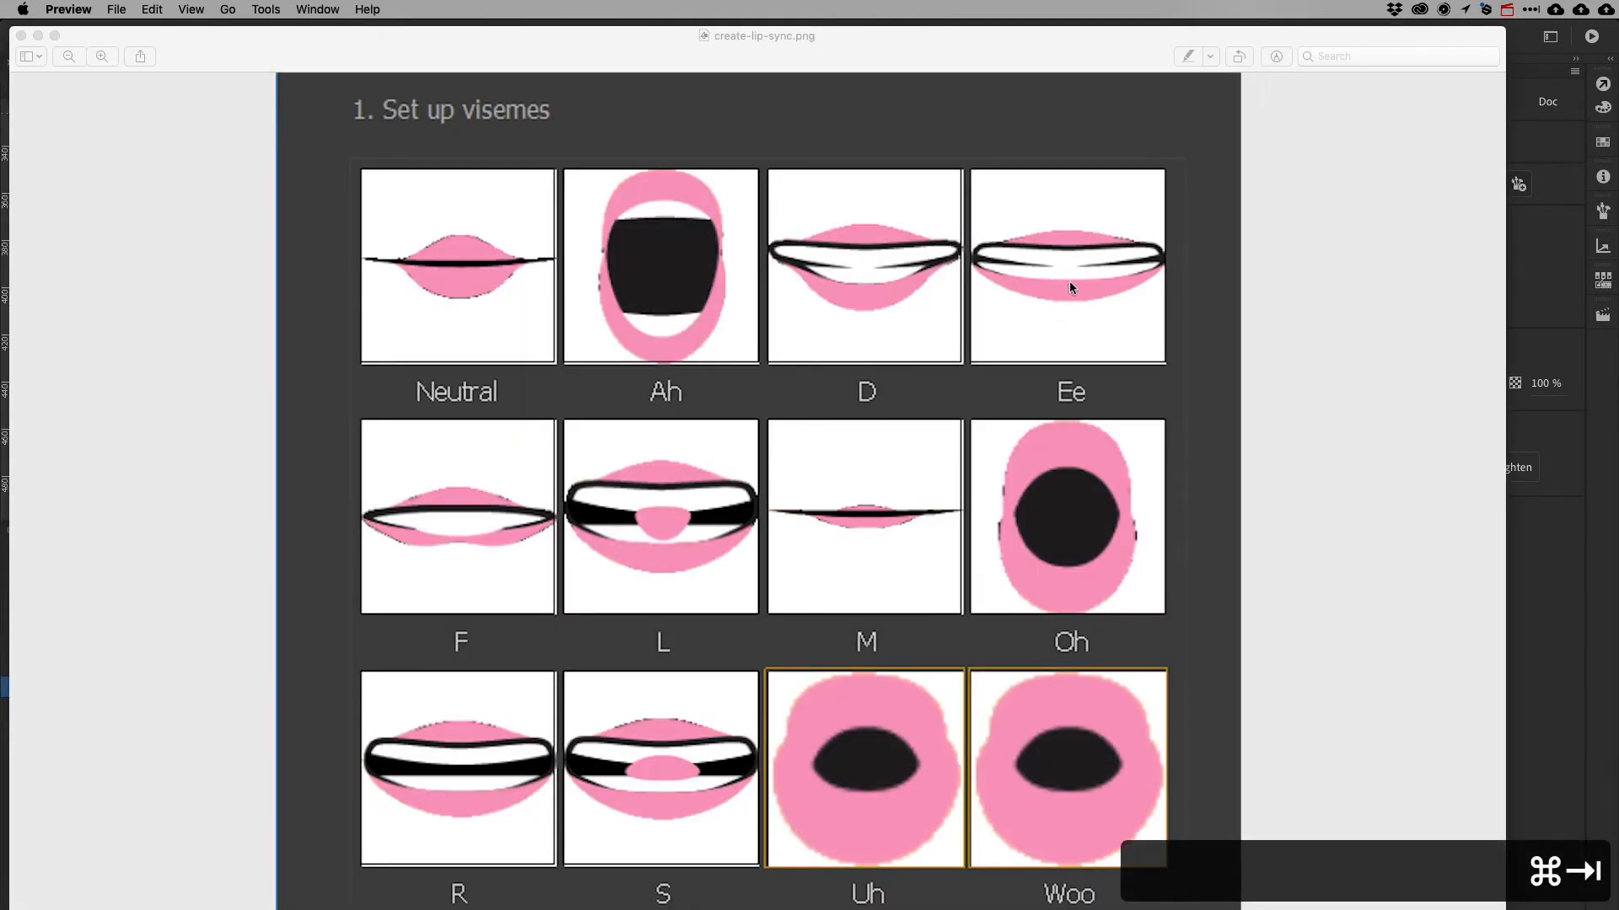
key("super+Tab")
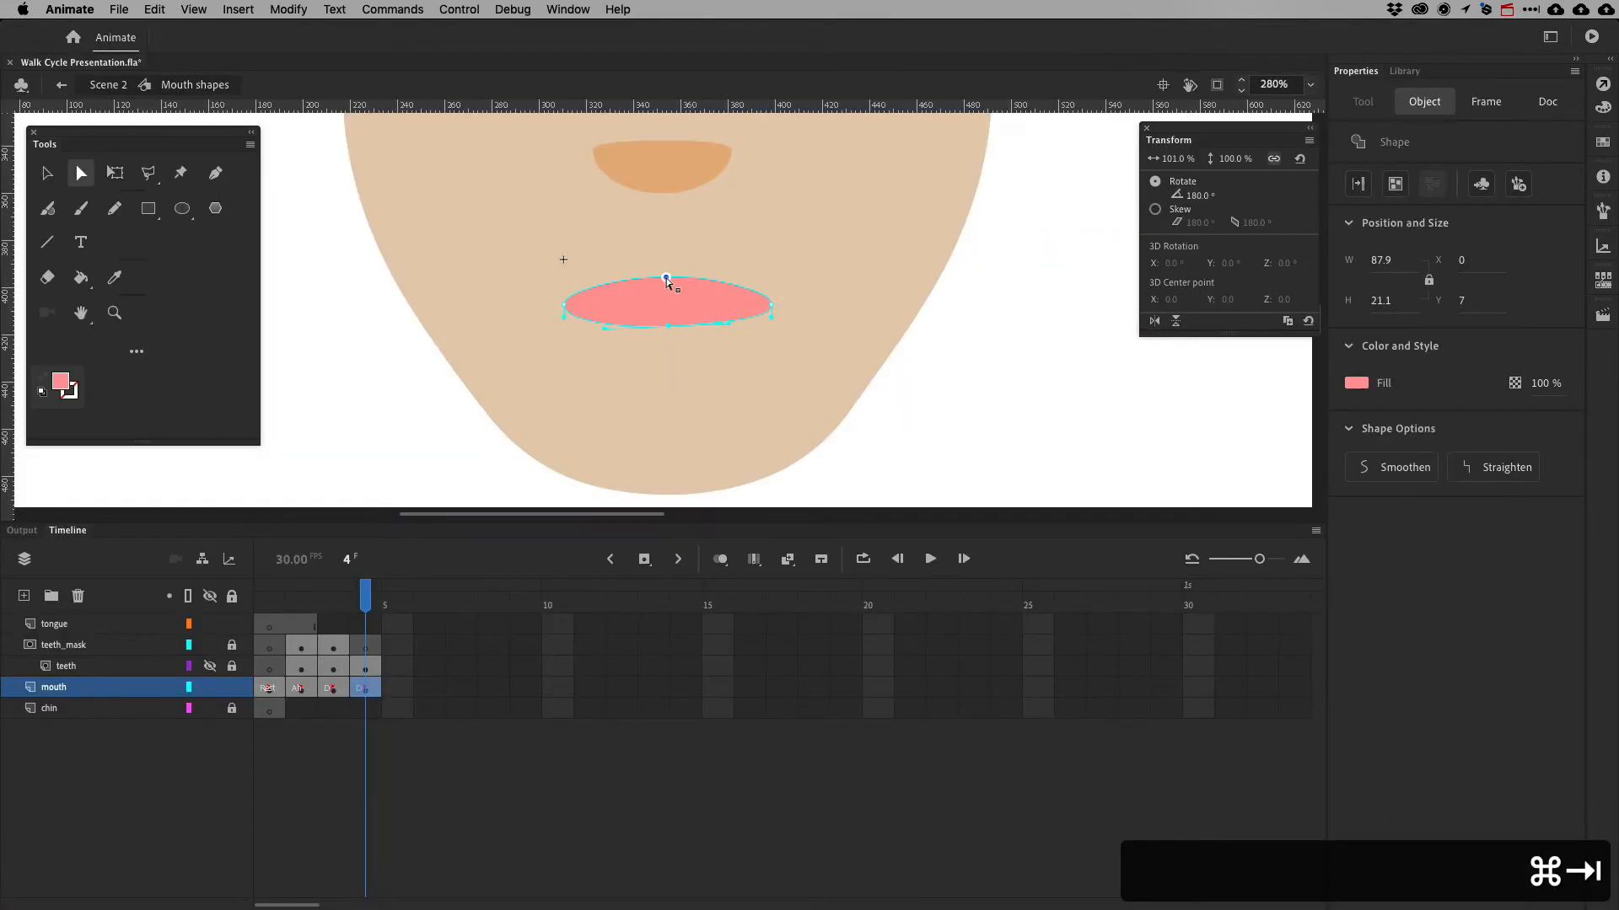
left_click(667, 279)
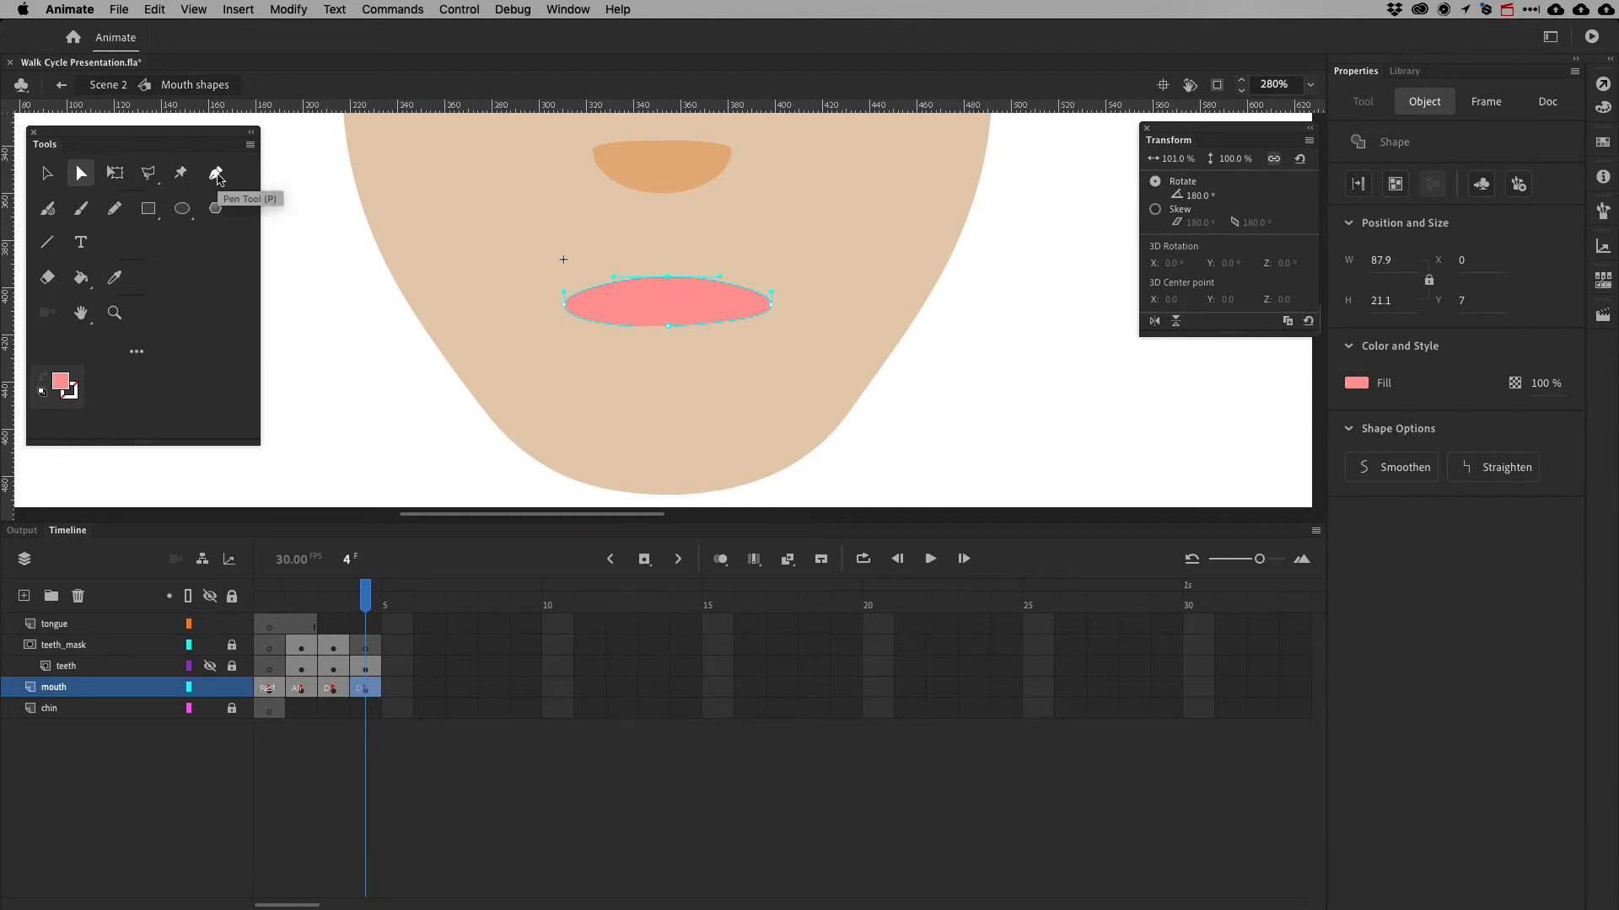
left_click(216, 175)
left_click(608, 280)
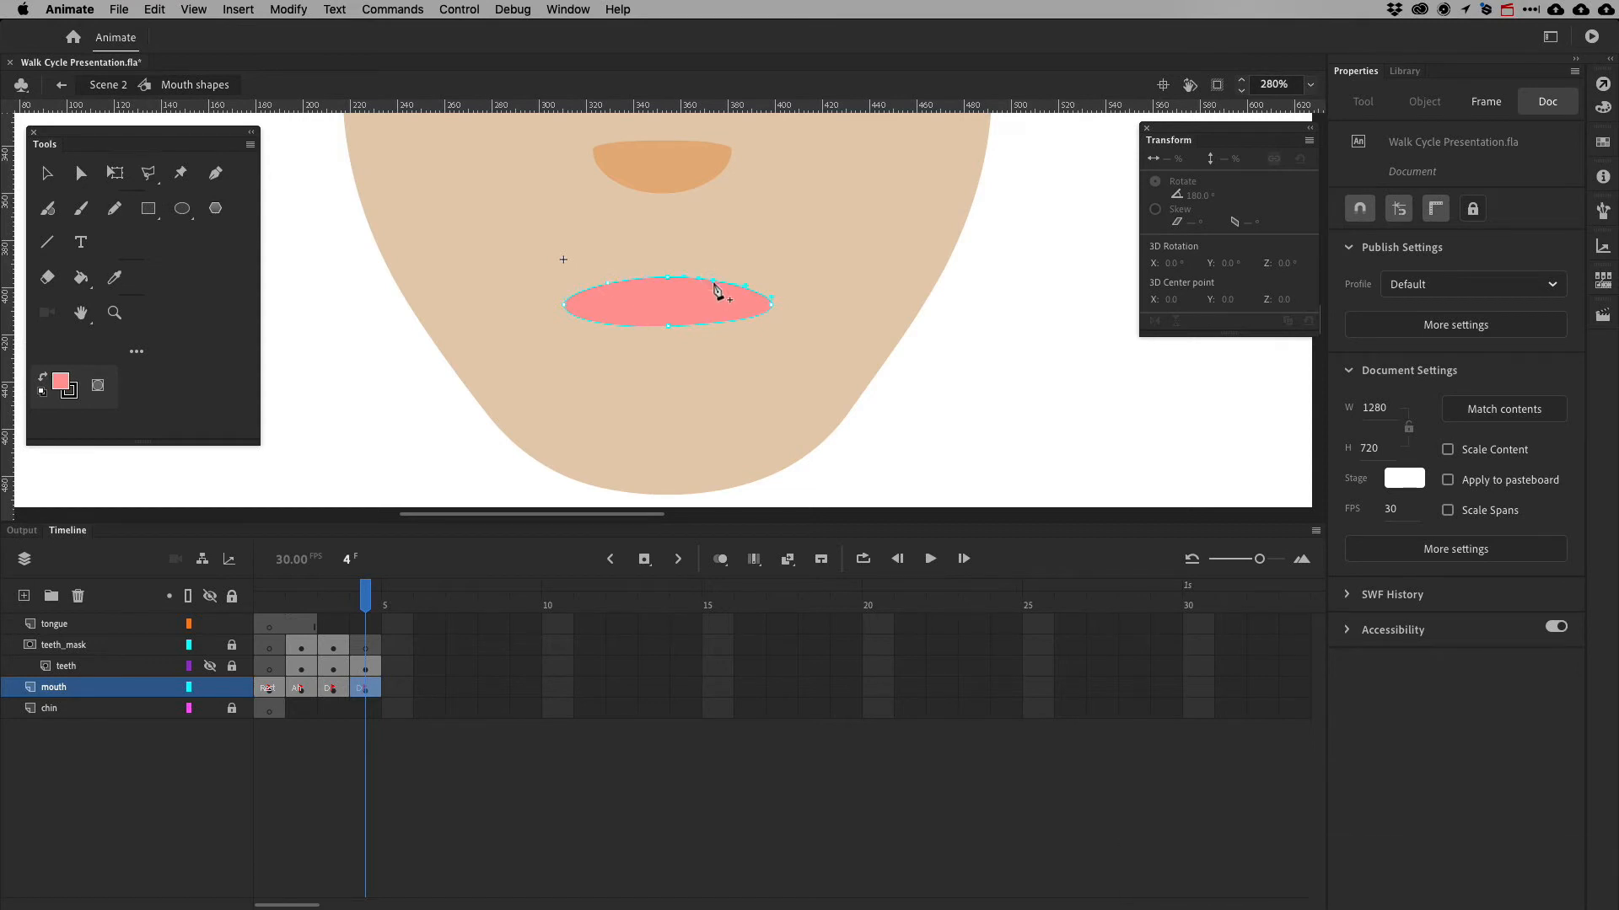
Move the two new upper-lip anchors on frame 4 downward with Subselection to form a raised centre
key("a")
left_click_drag(608, 284, 621, 293)
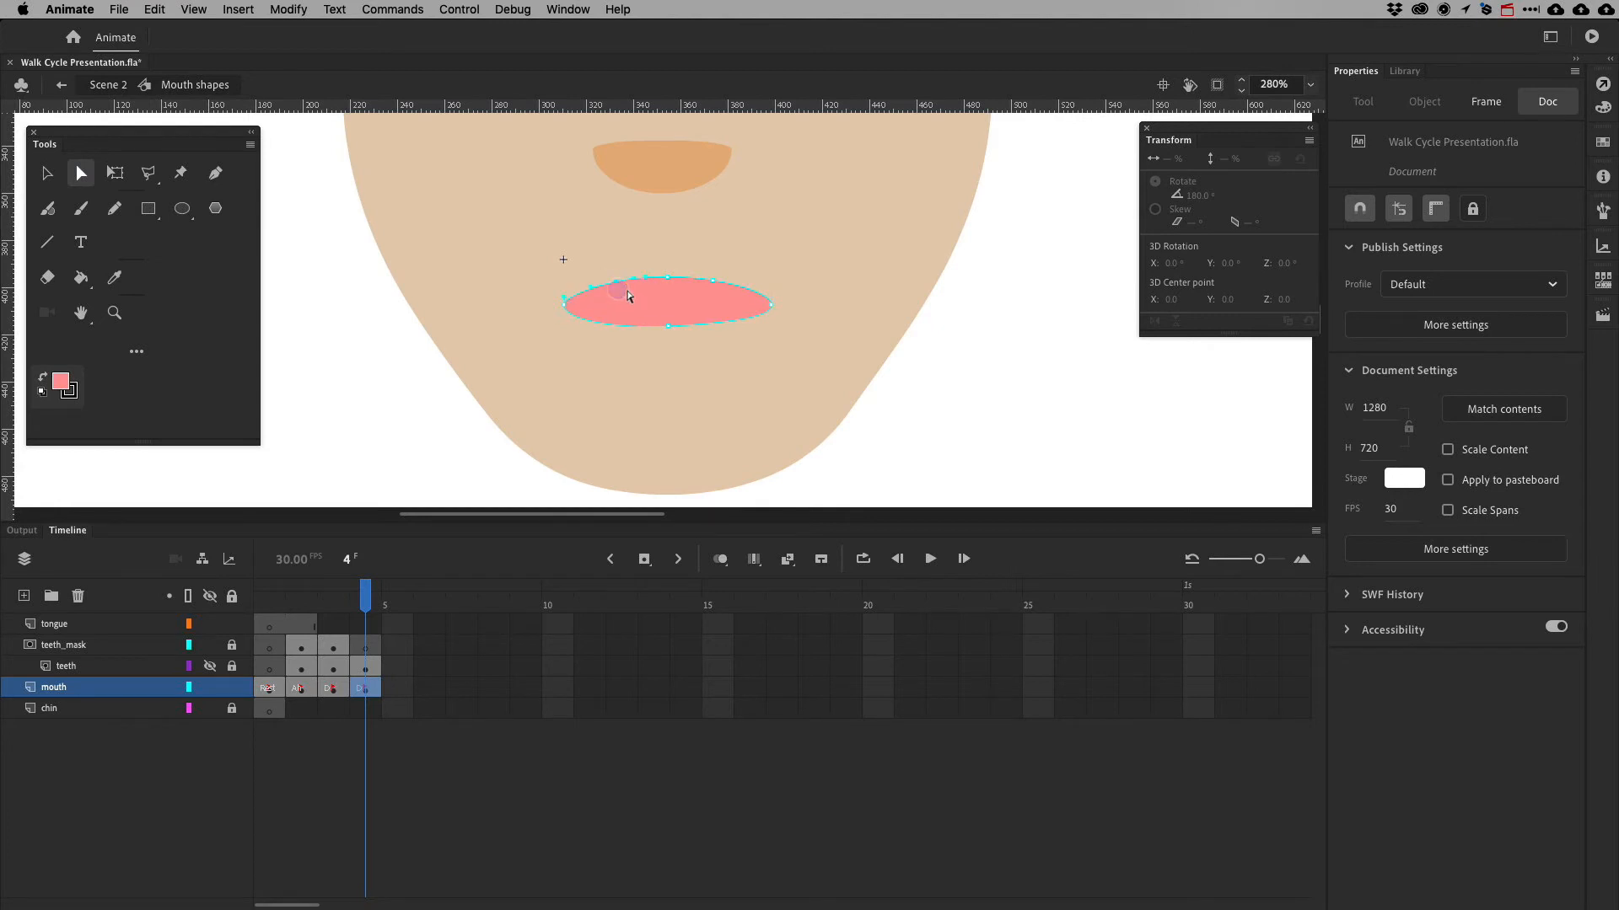
key("super+equal")
key("super+equal")
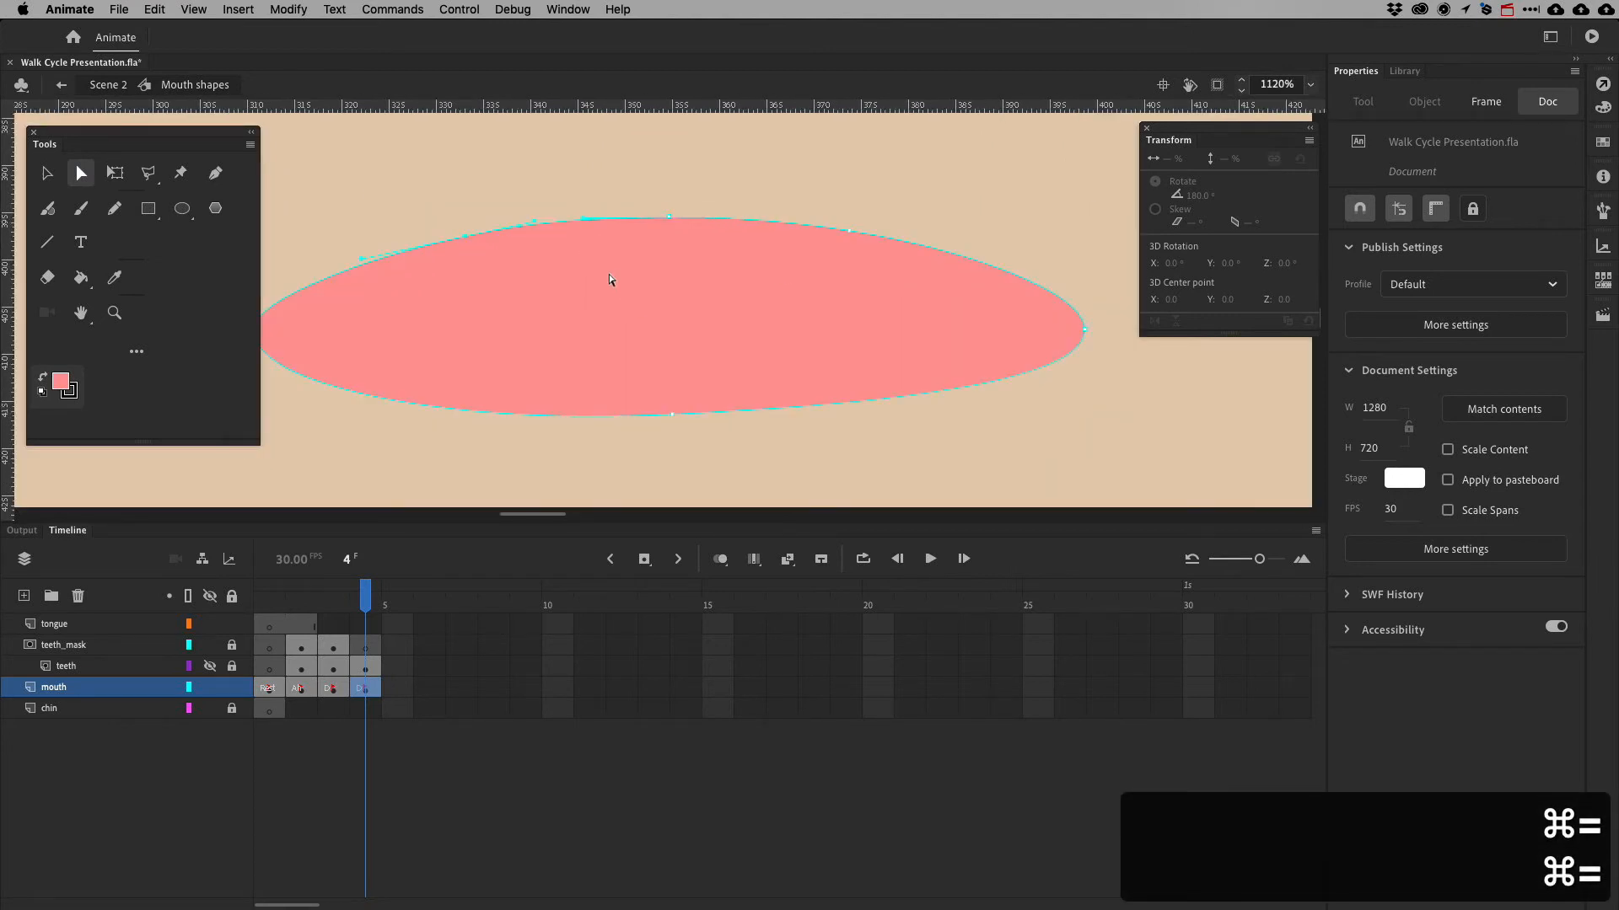
left_click_drag(481, 248, 509, 258)
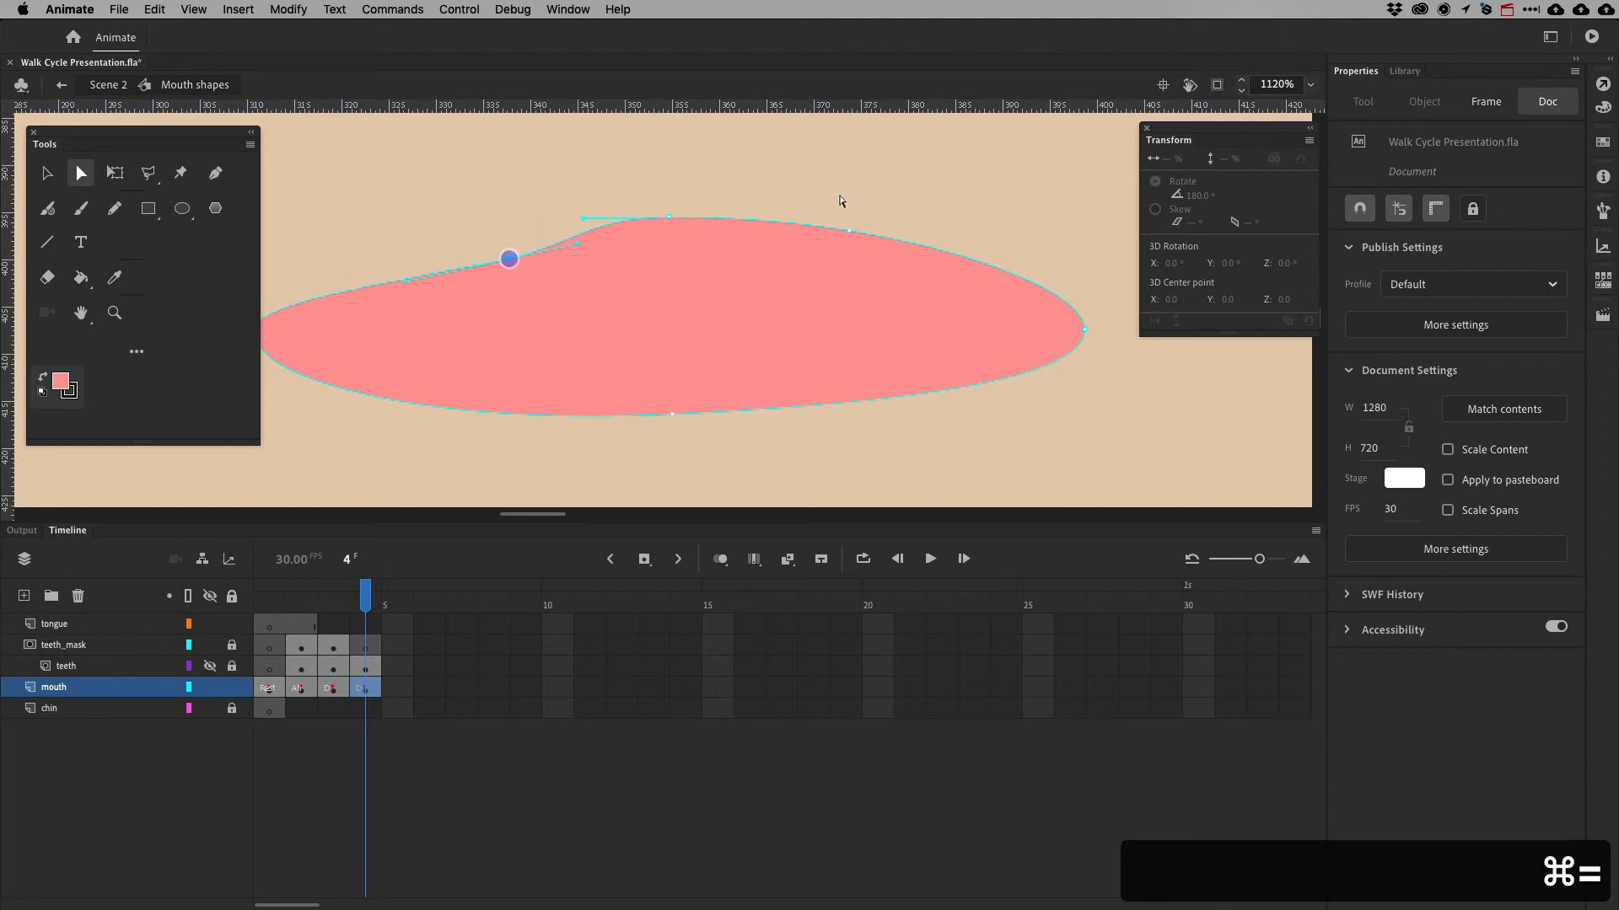
left_click_drag(851, 233, 841, 265)
Check the Ee viseme in Preview and move both upper-lip side anchors outward to widen the raised centre
key("super+Tab")
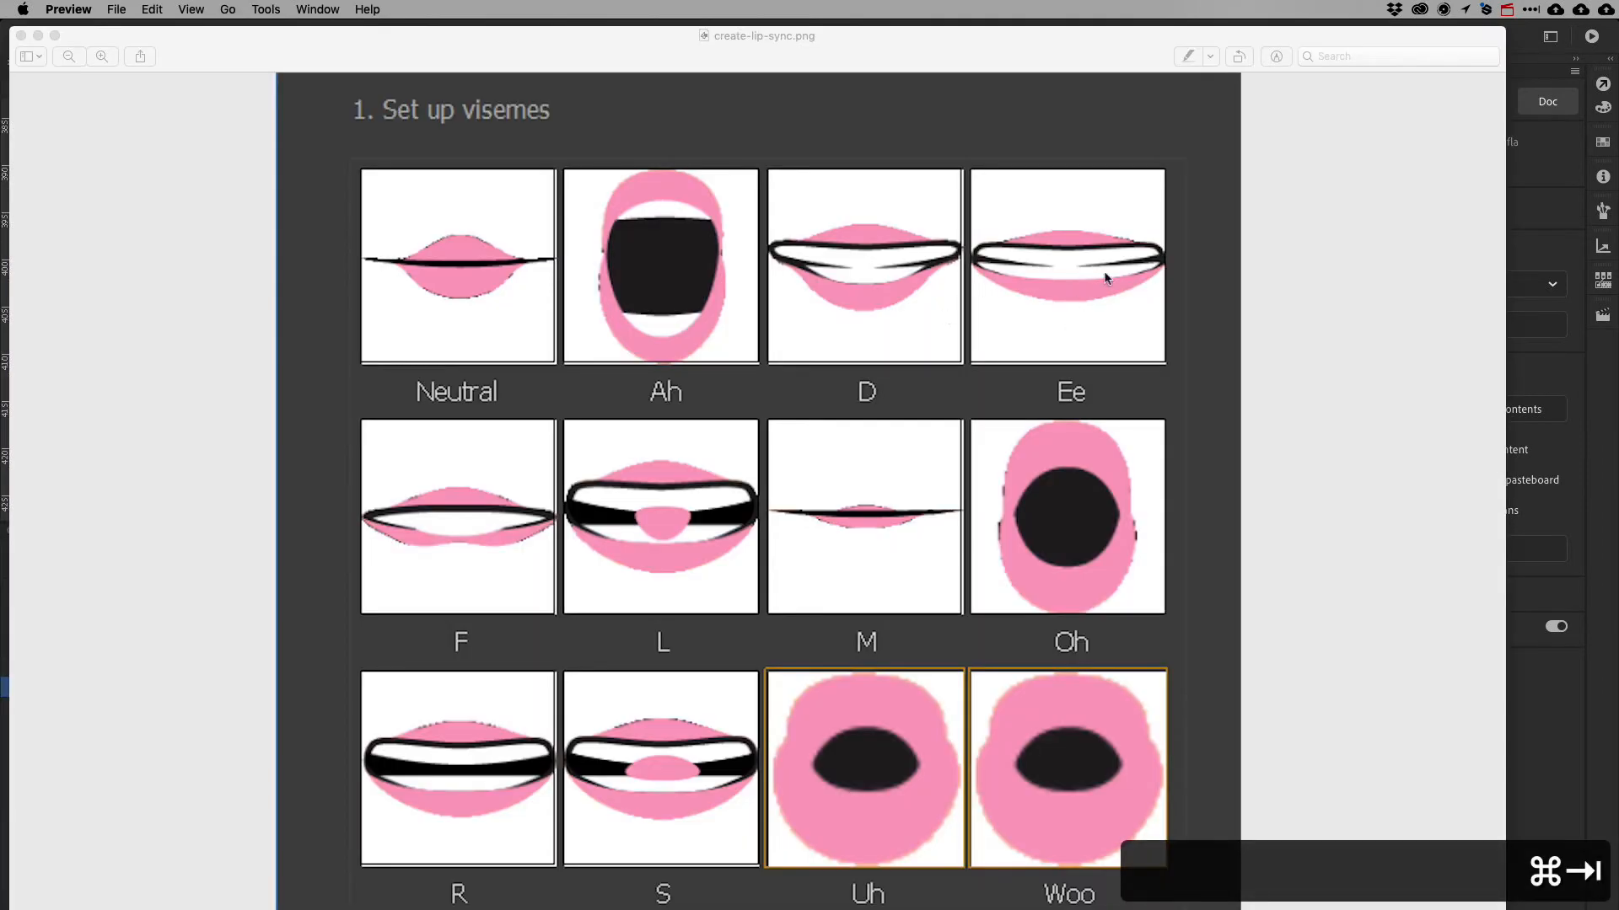
key("super+Tab")
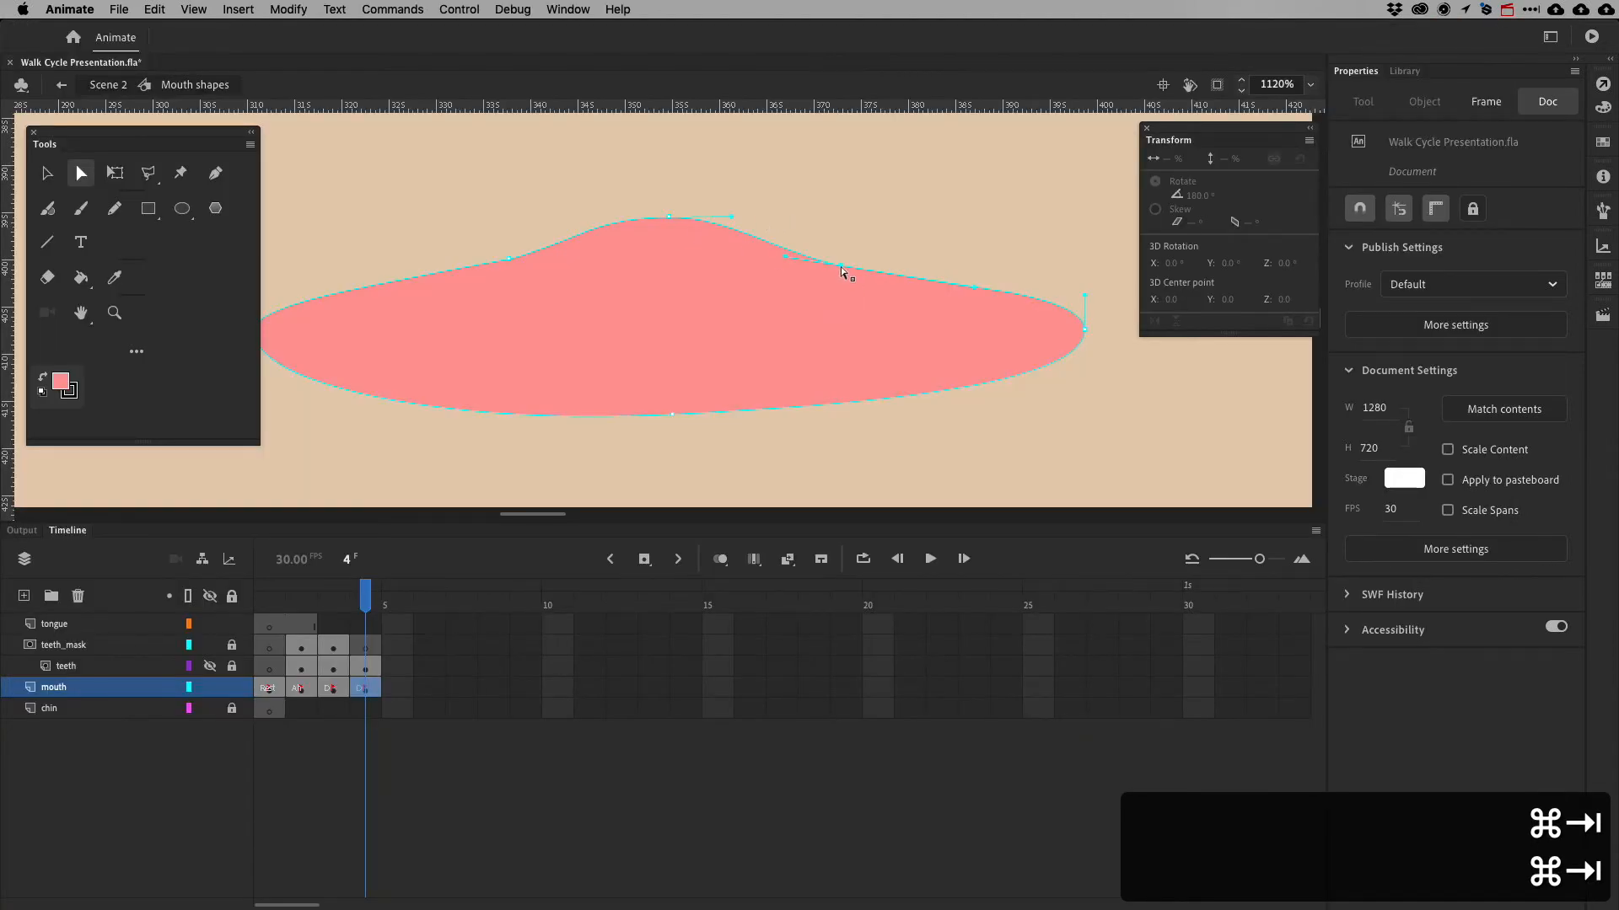
left_click_drag(842, 266, 897, 274)
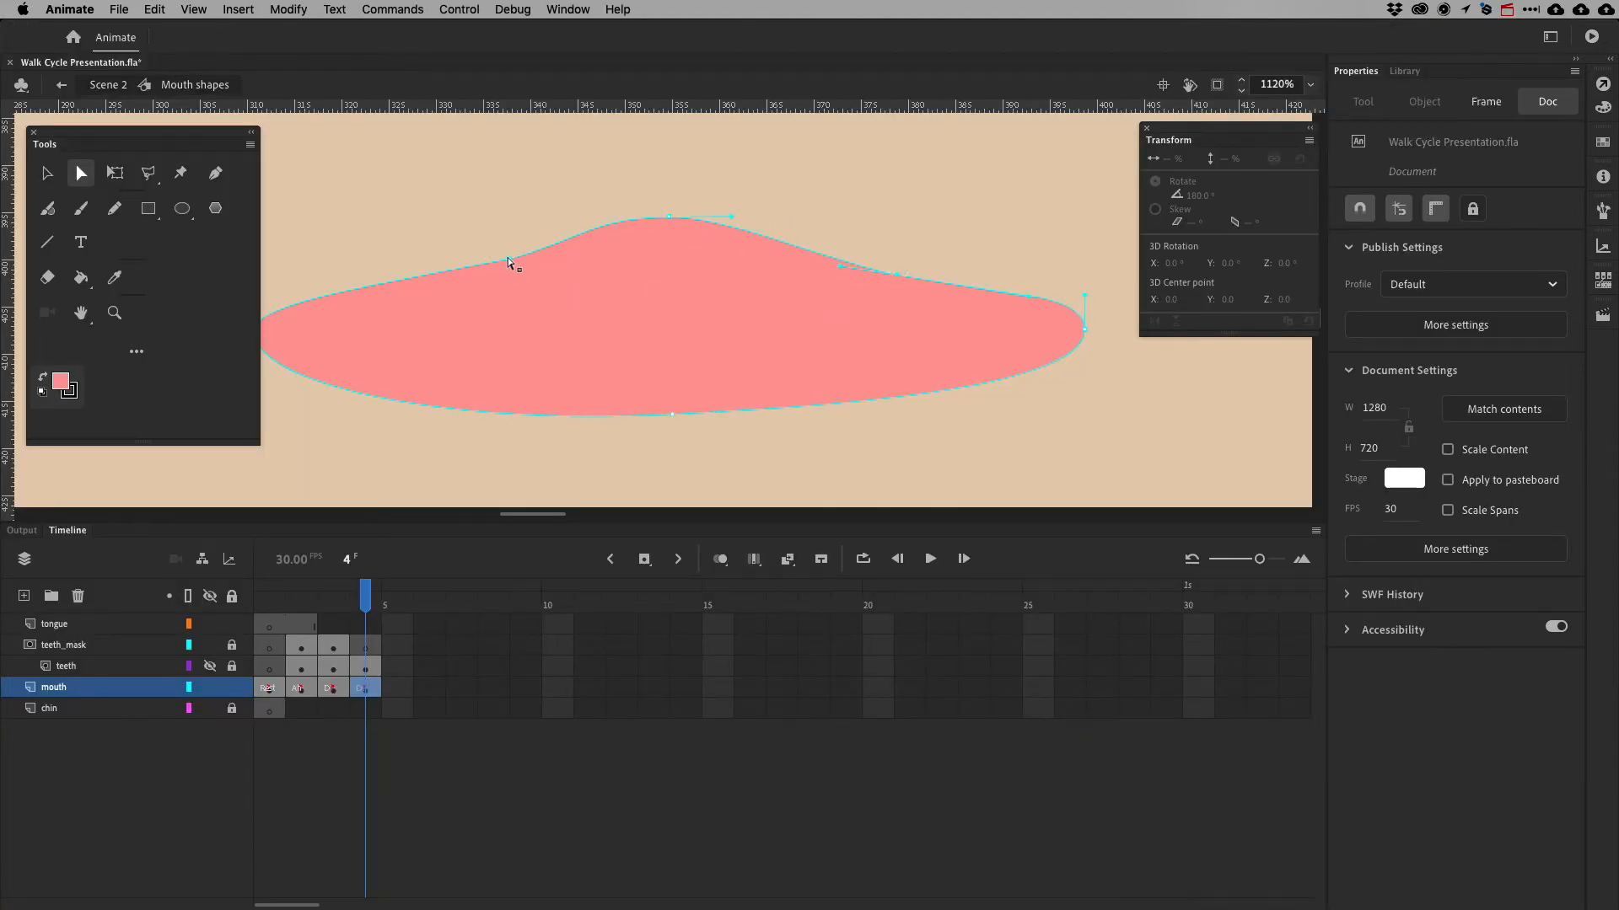
left_click_drag(508, 259, 442, 270)
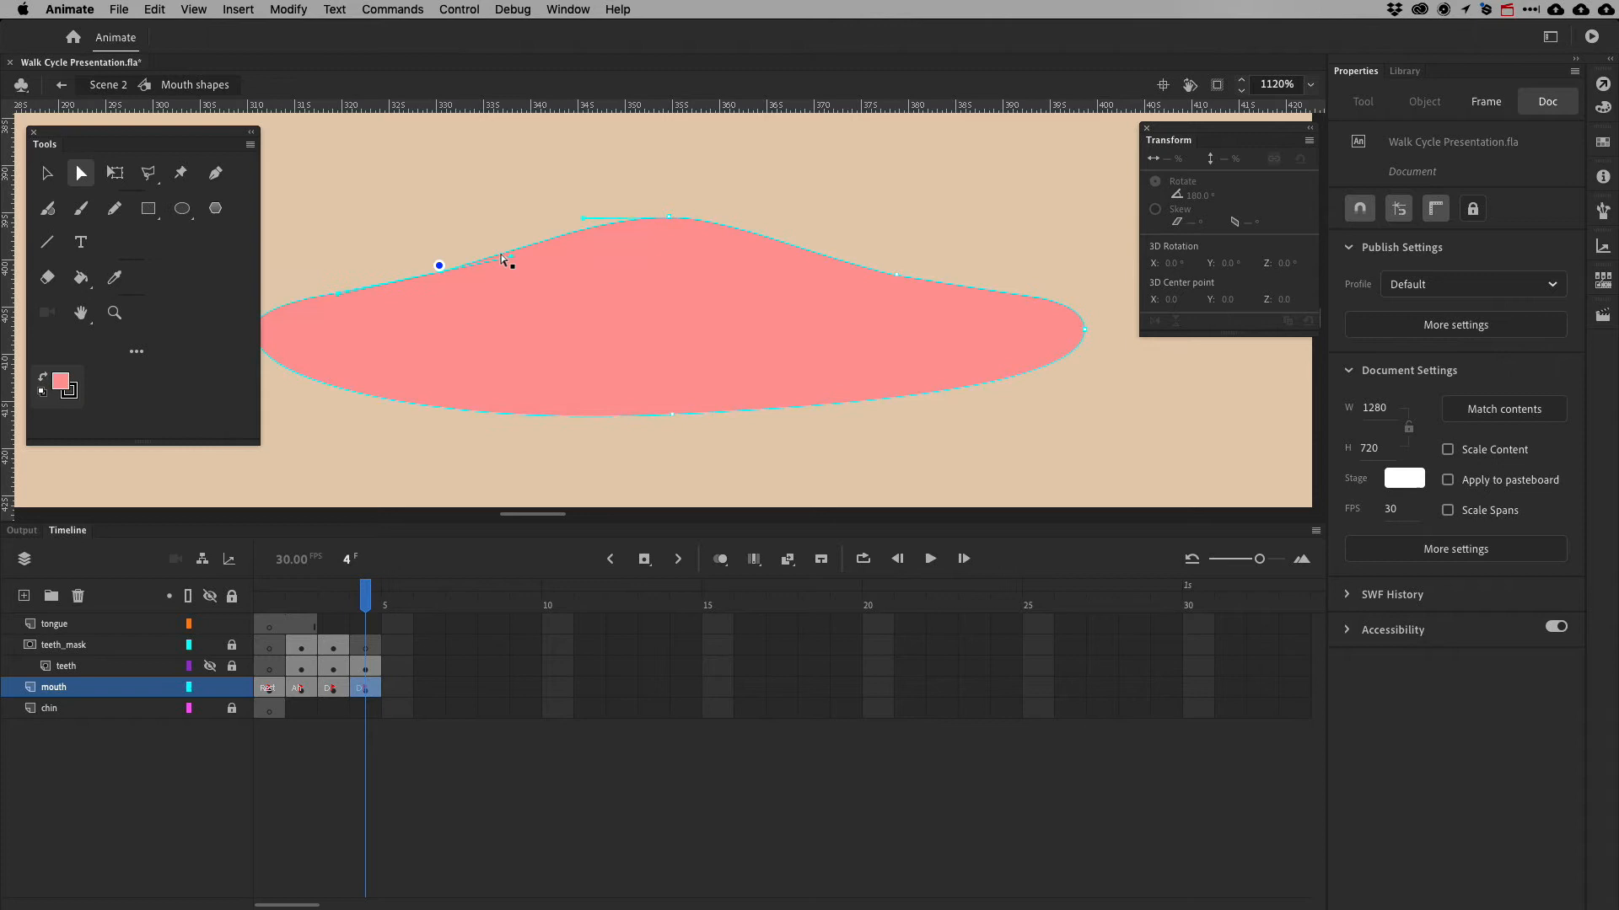
Lengthen both curve handles of the frame 4 top-centre anchor and compare the upper lip with the Ee viseme
left_click(671, 219)
left_click_drag(584, 219, 528, 219)
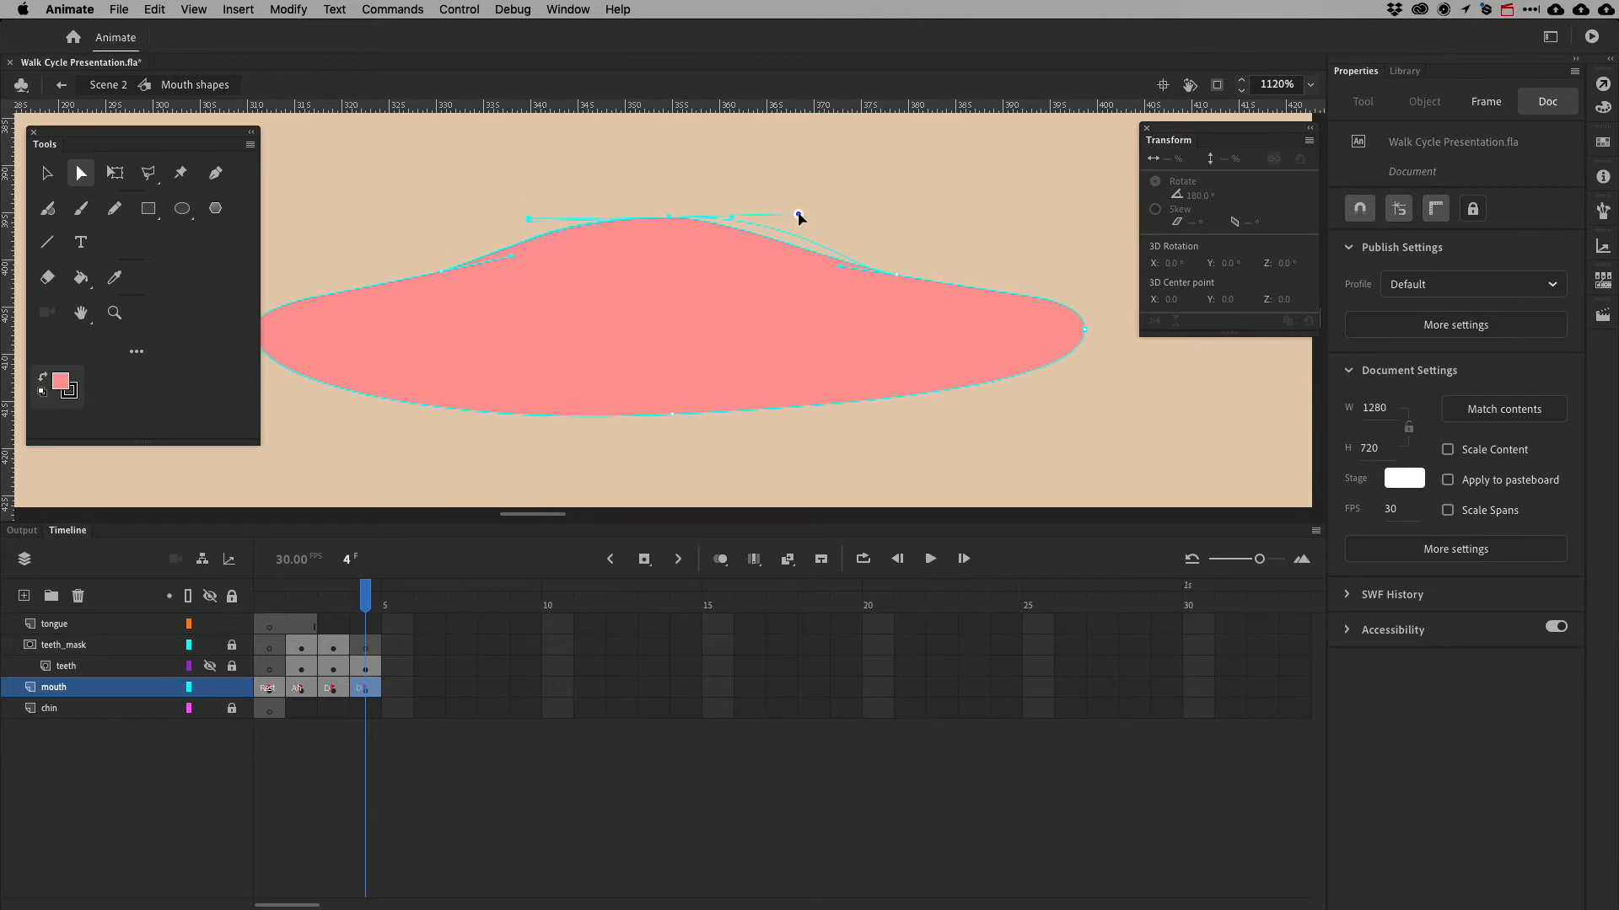
left_click_drag(799, 218, 811, 223)
key("super+Tab")
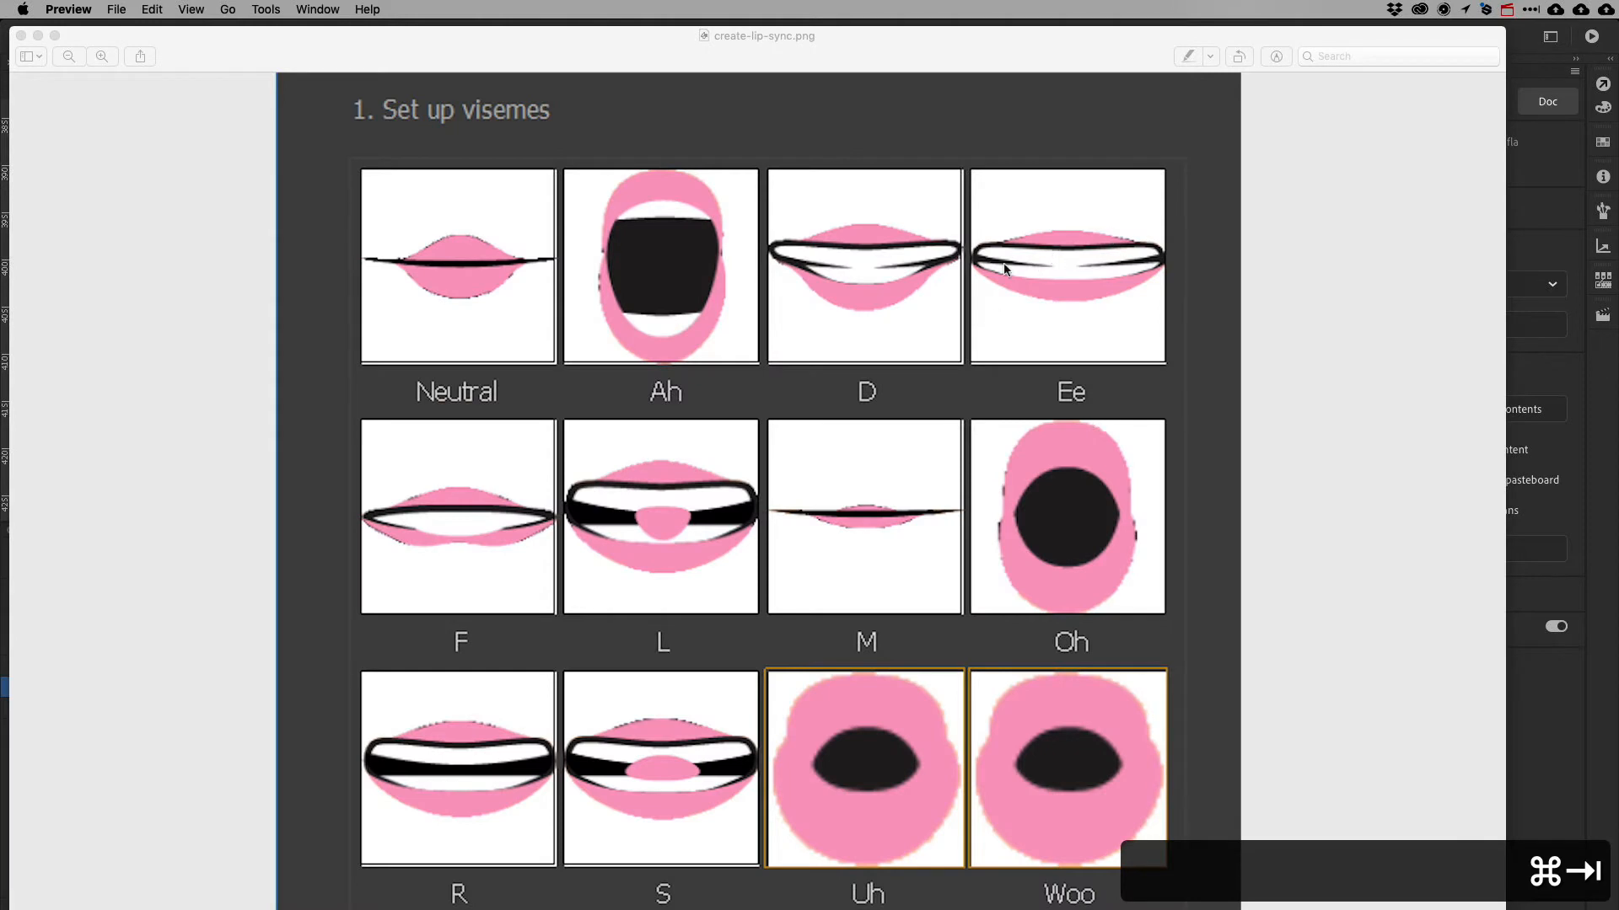
key("super+Tab")
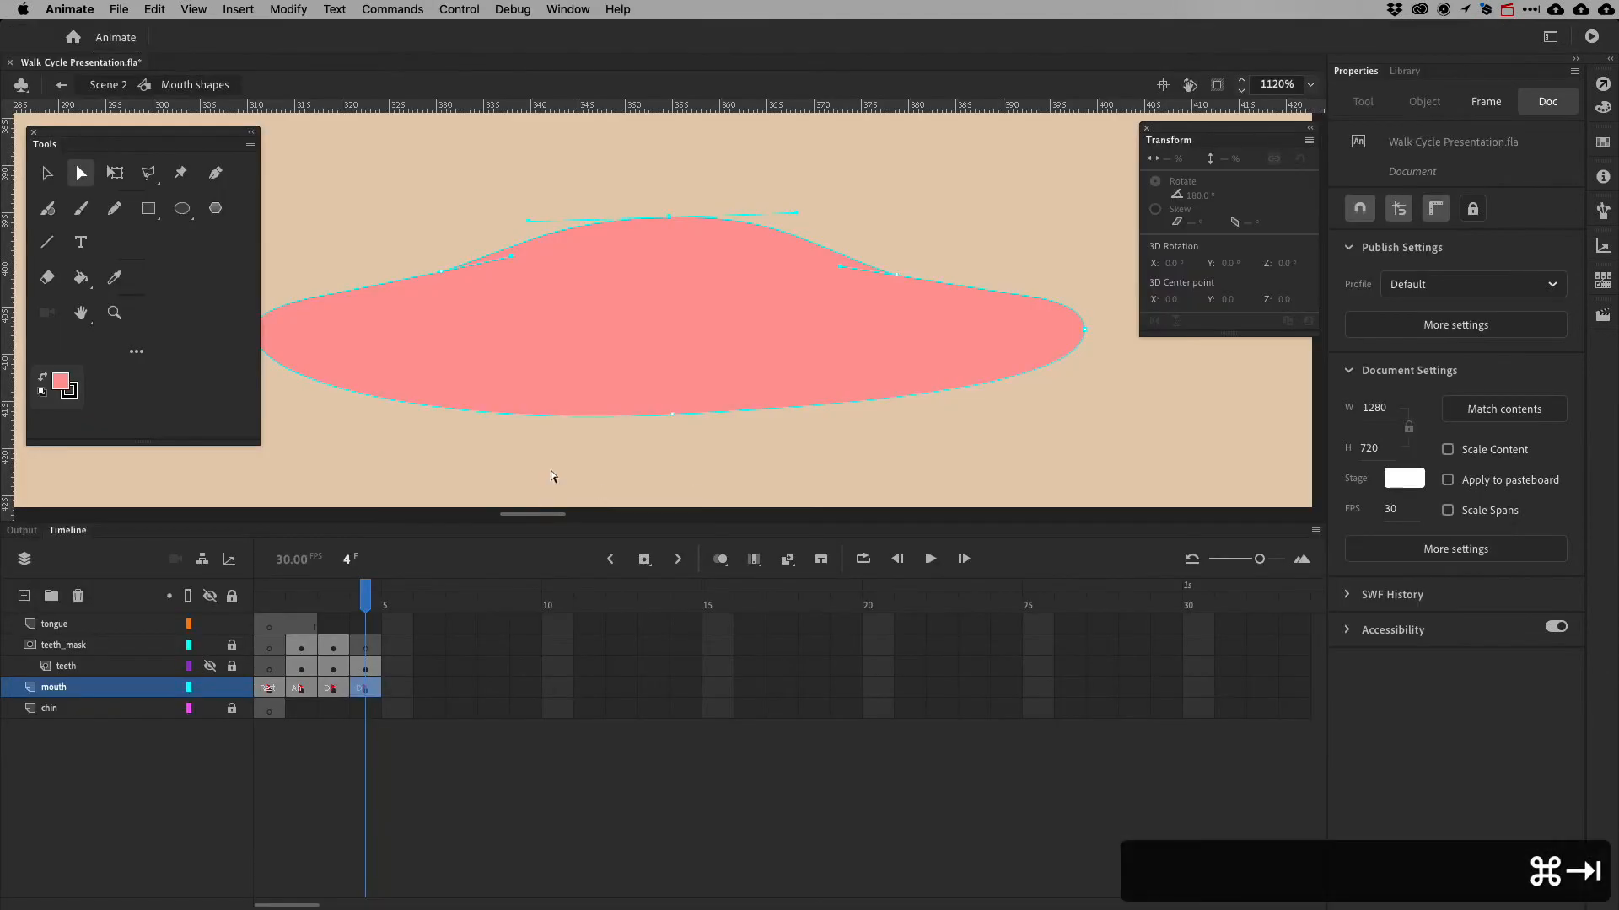
Even out the lower lip on frames 4 and 3 by adjusting the right curve handle of the bottom-centre anchor
left_click(672, 414)
left_click_drag(912, 412, 913, 413)
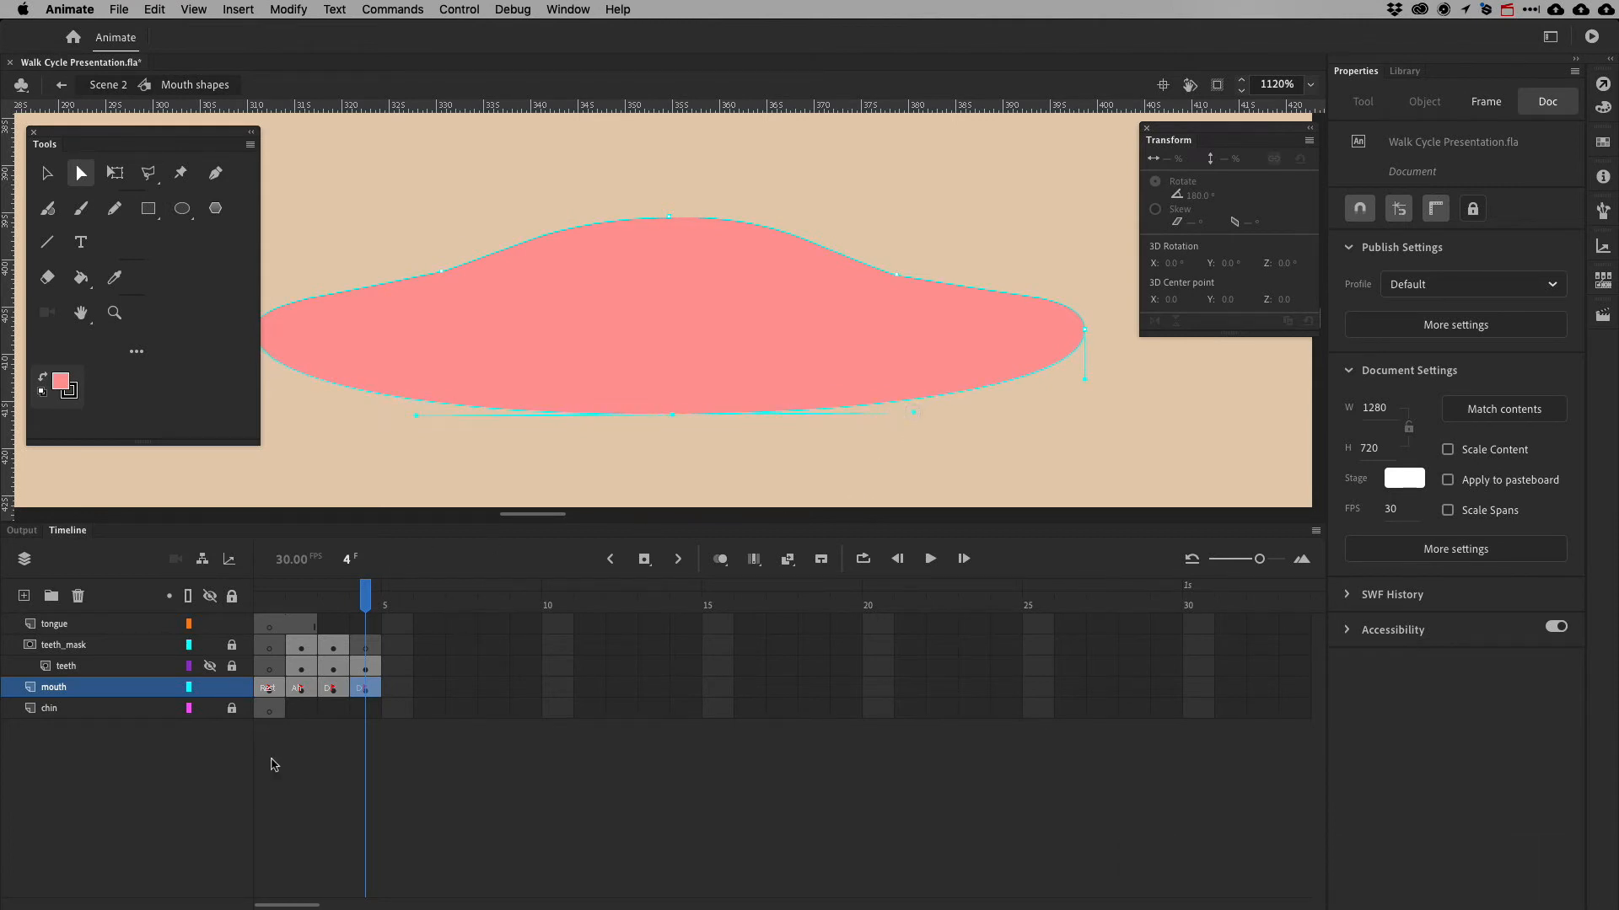
left_click(333, 688)
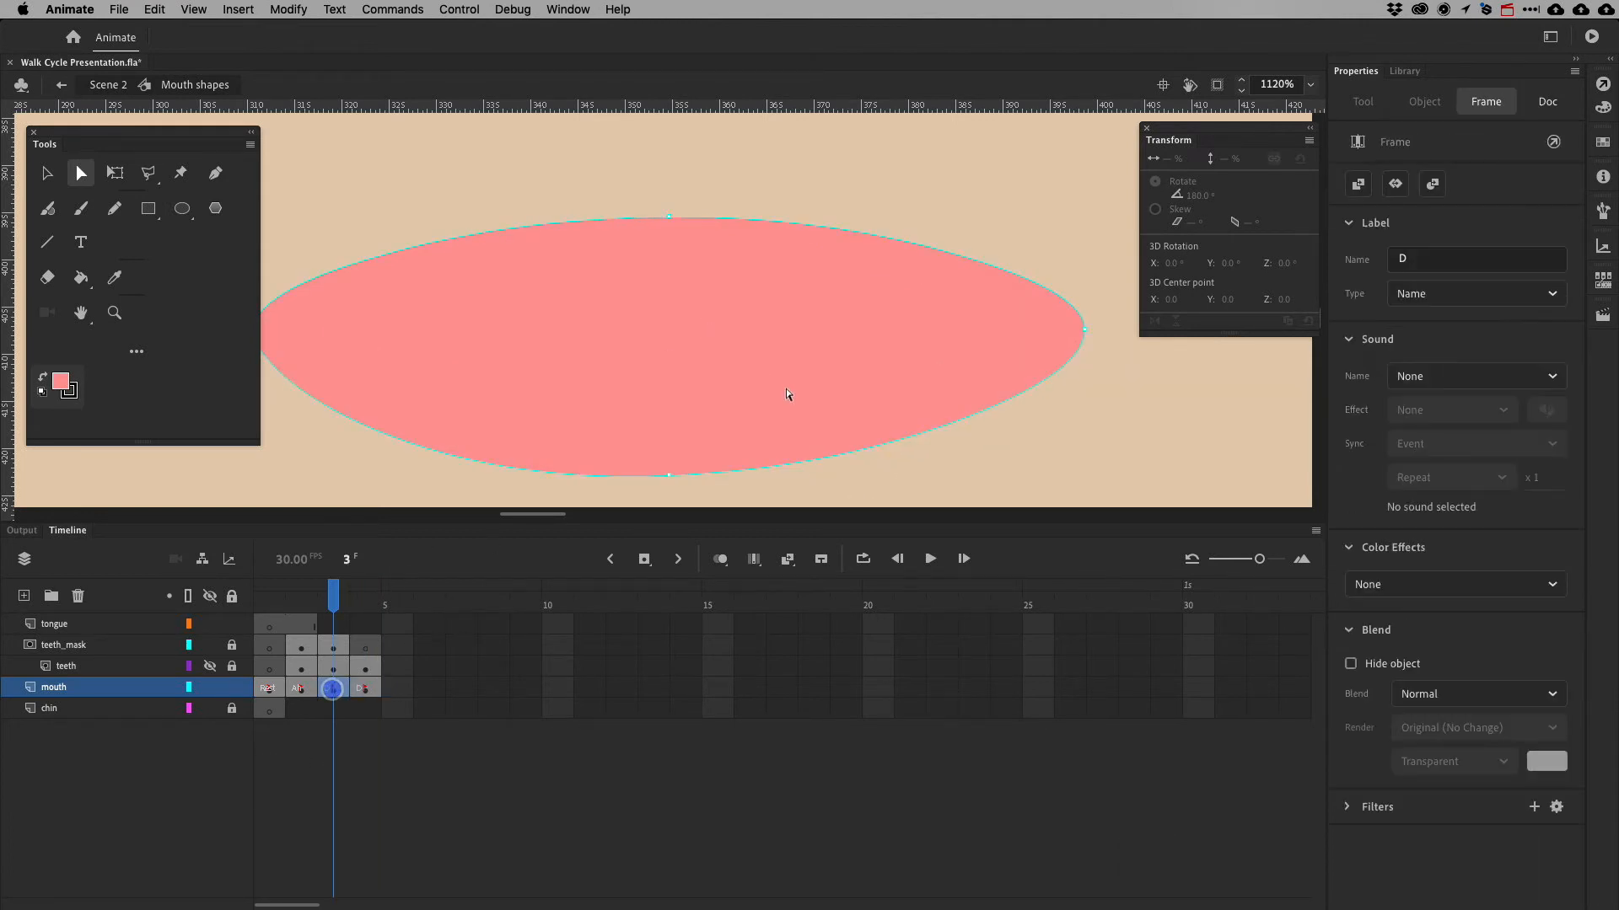
left_click(673, 477)
left_click_drag(910, 468, 908, 474)
left_click(294, 608)
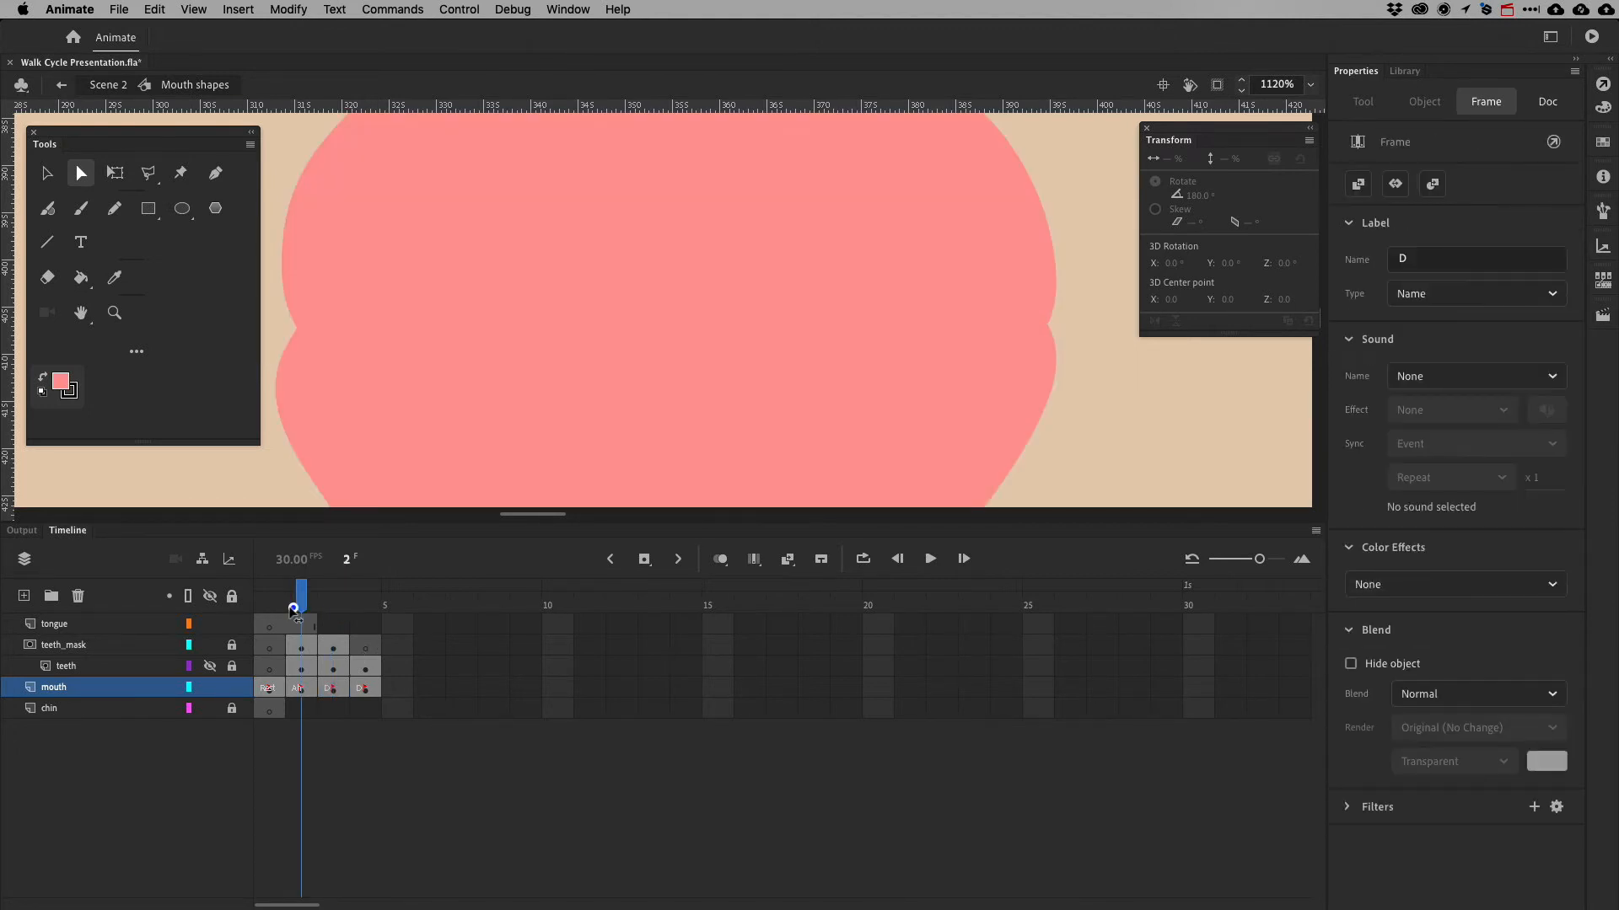
Play through the mouth frames up to frame 4 and compare its lip outline with the Ee viseme in Preview
left_click_drag(294, 609, 361, 609)
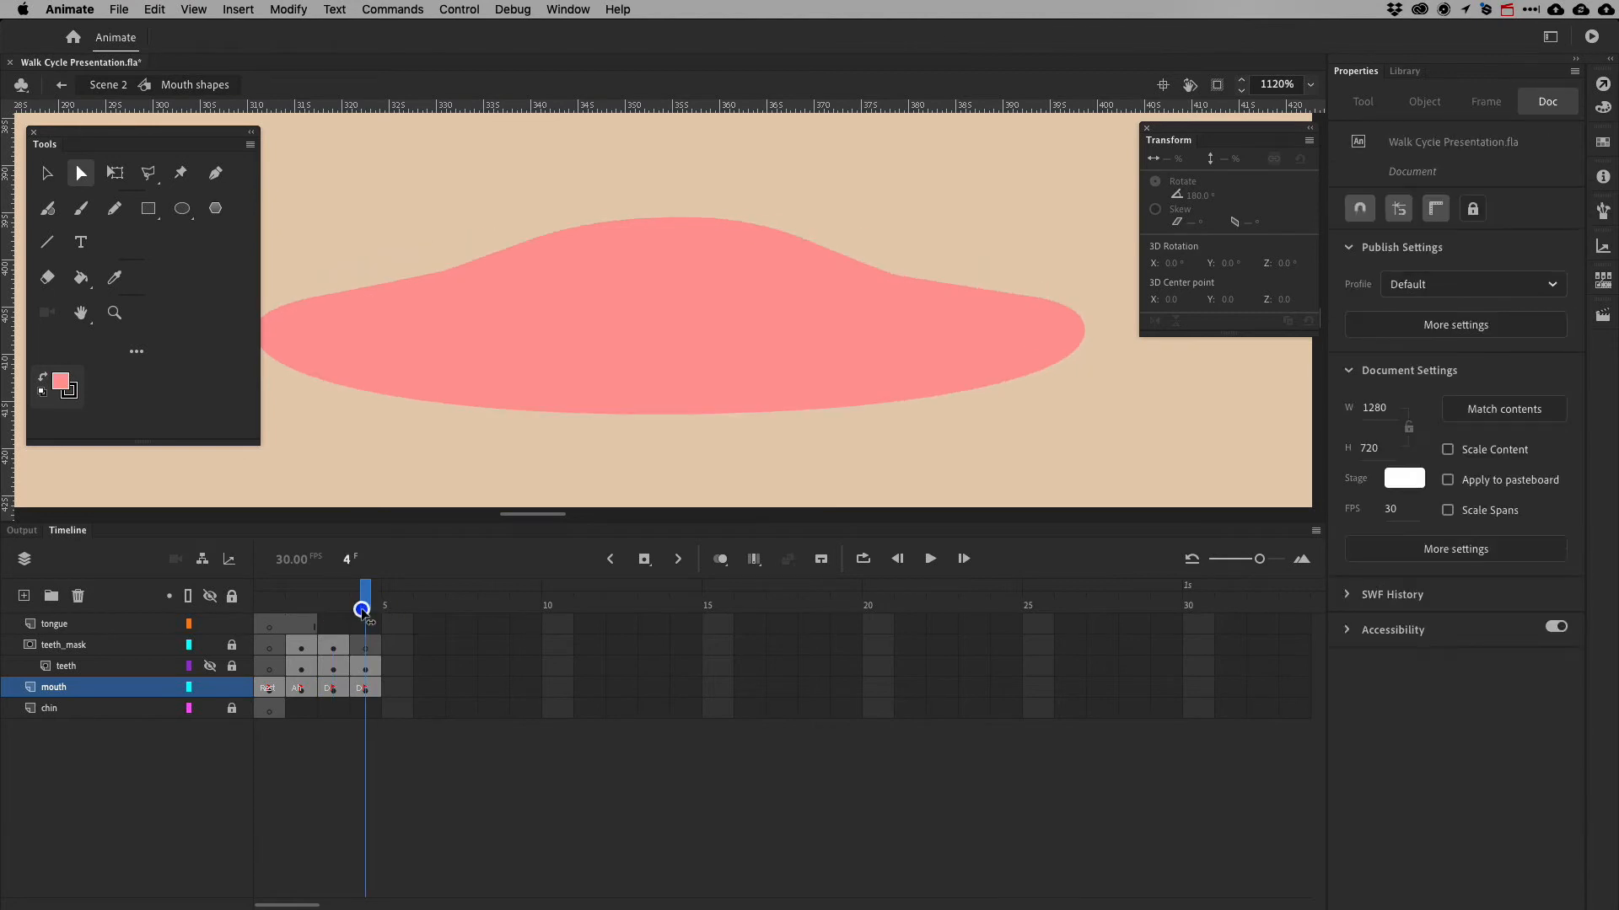
key("super+Tab")
key("super+Tab")
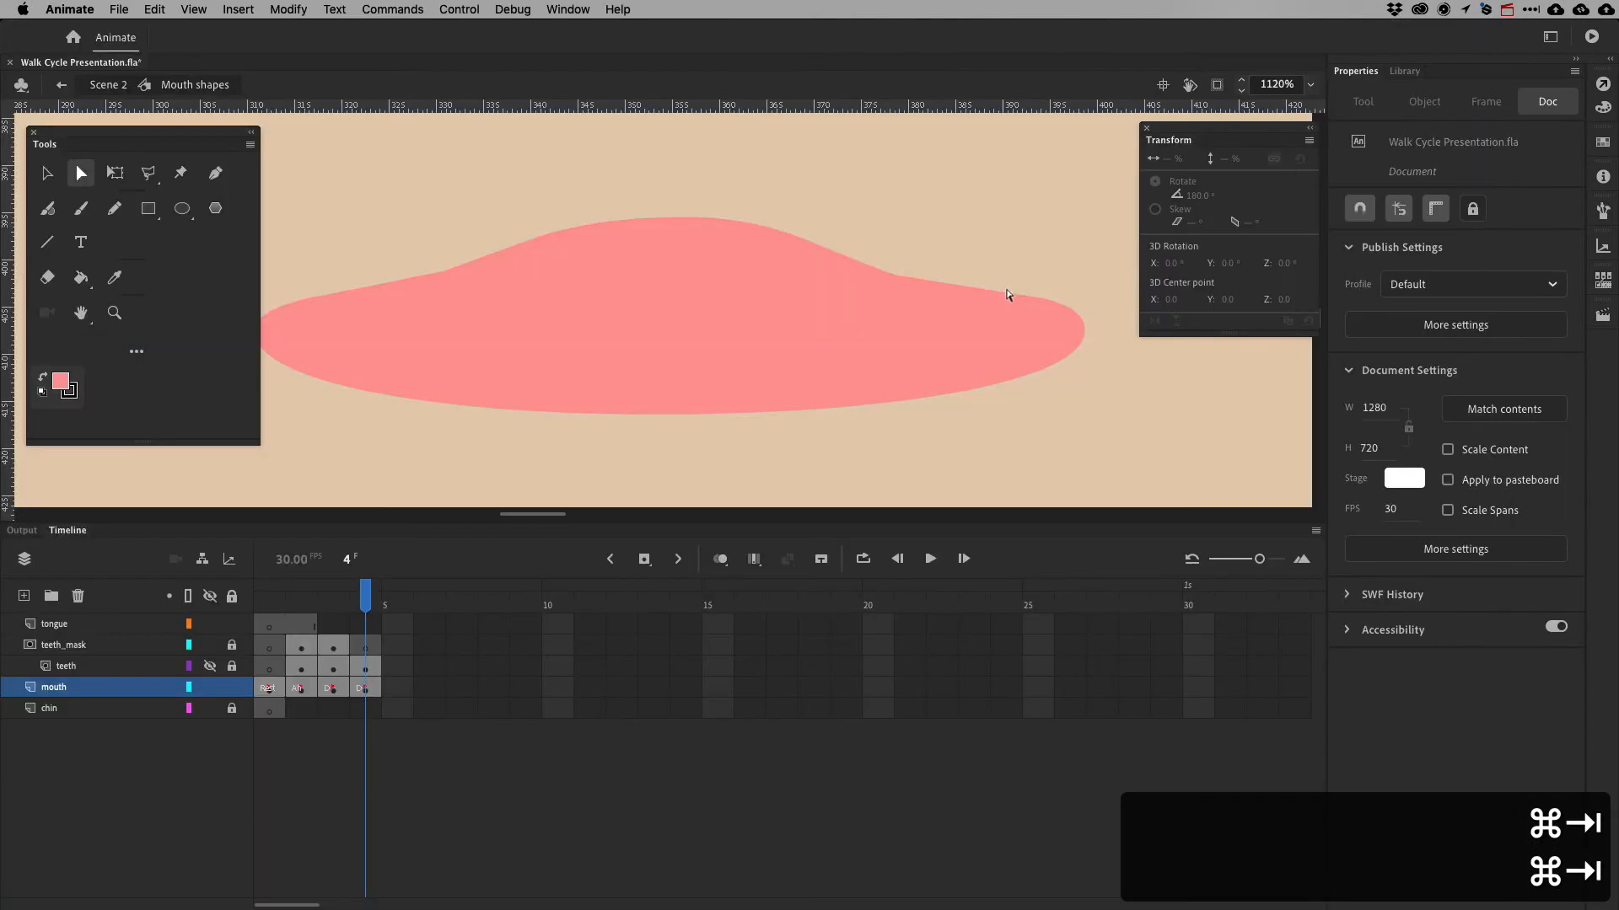
key("super+Tab")
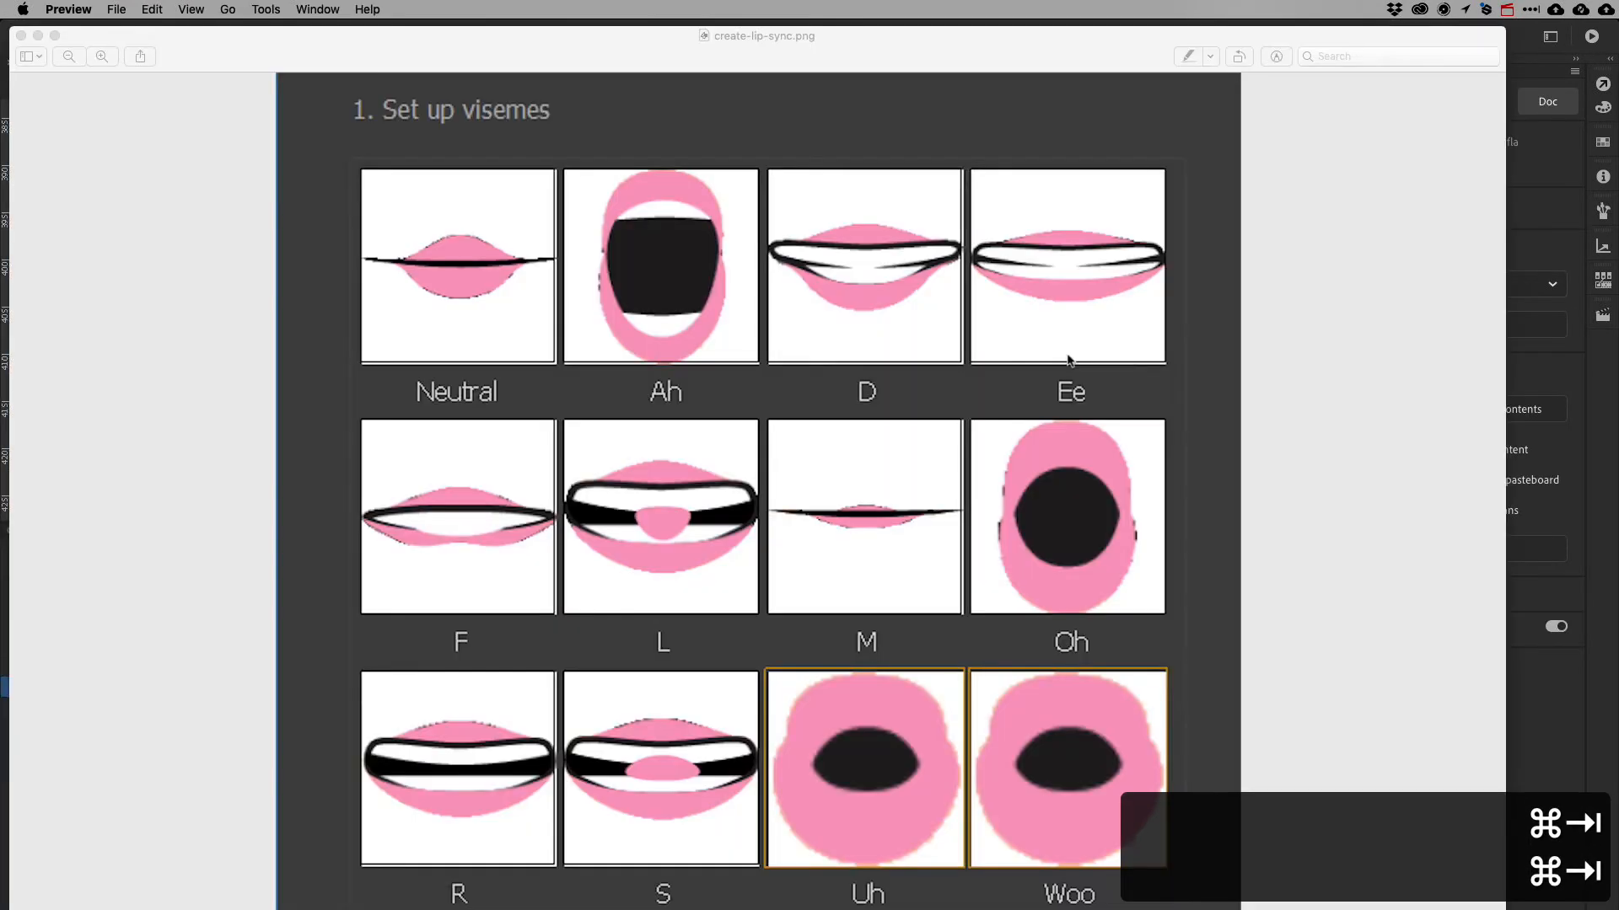
key("super+Tab")
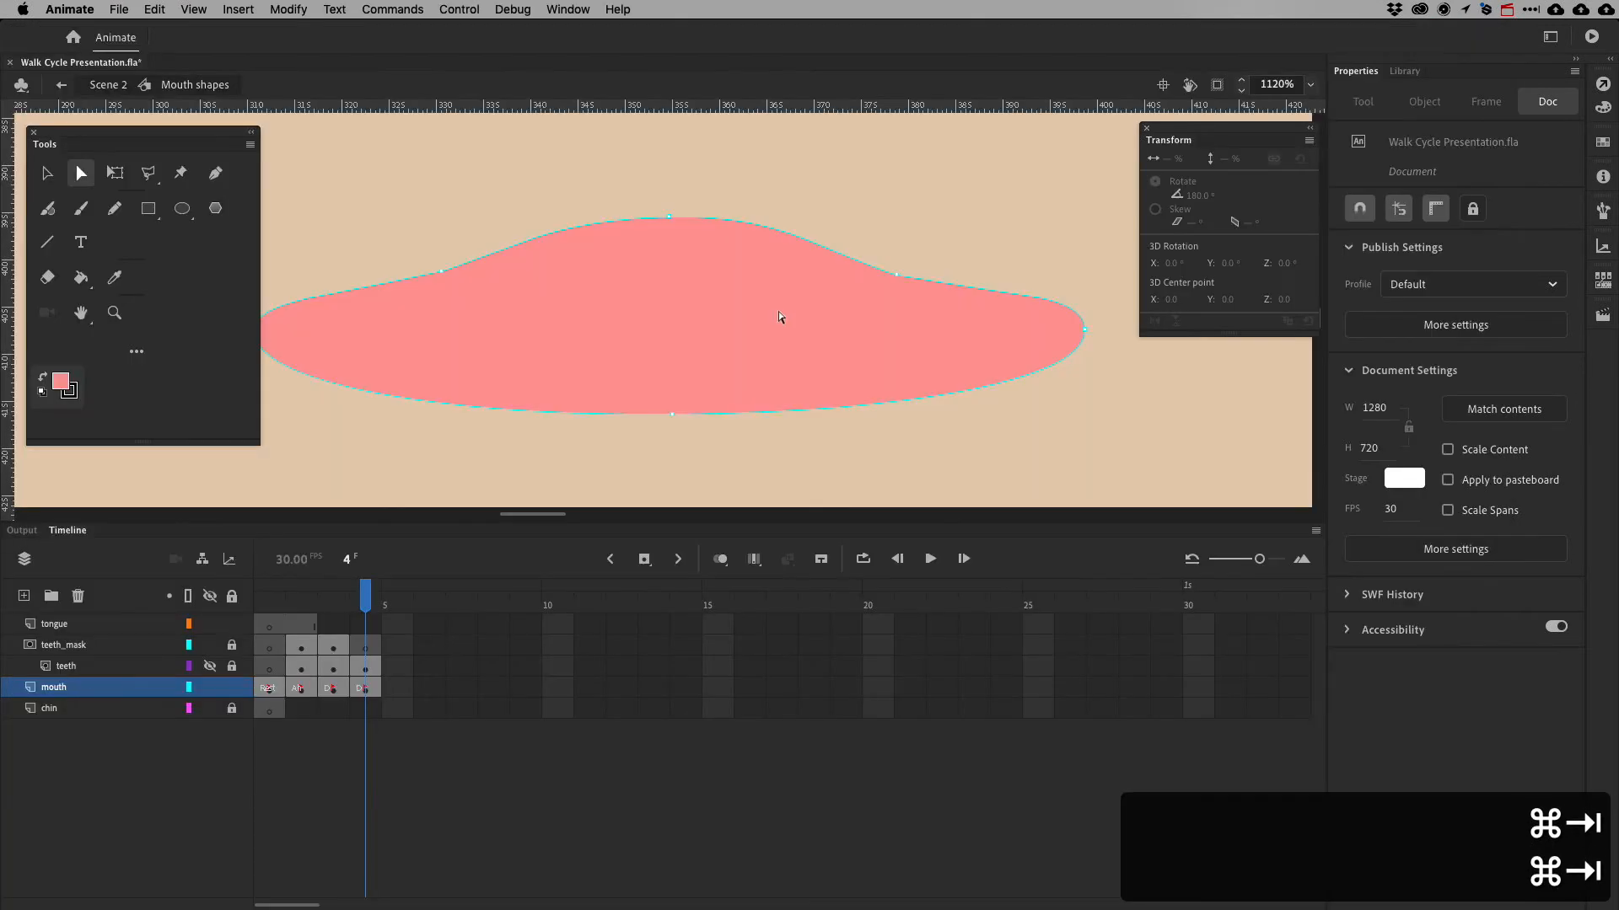
left_click(506, 397)
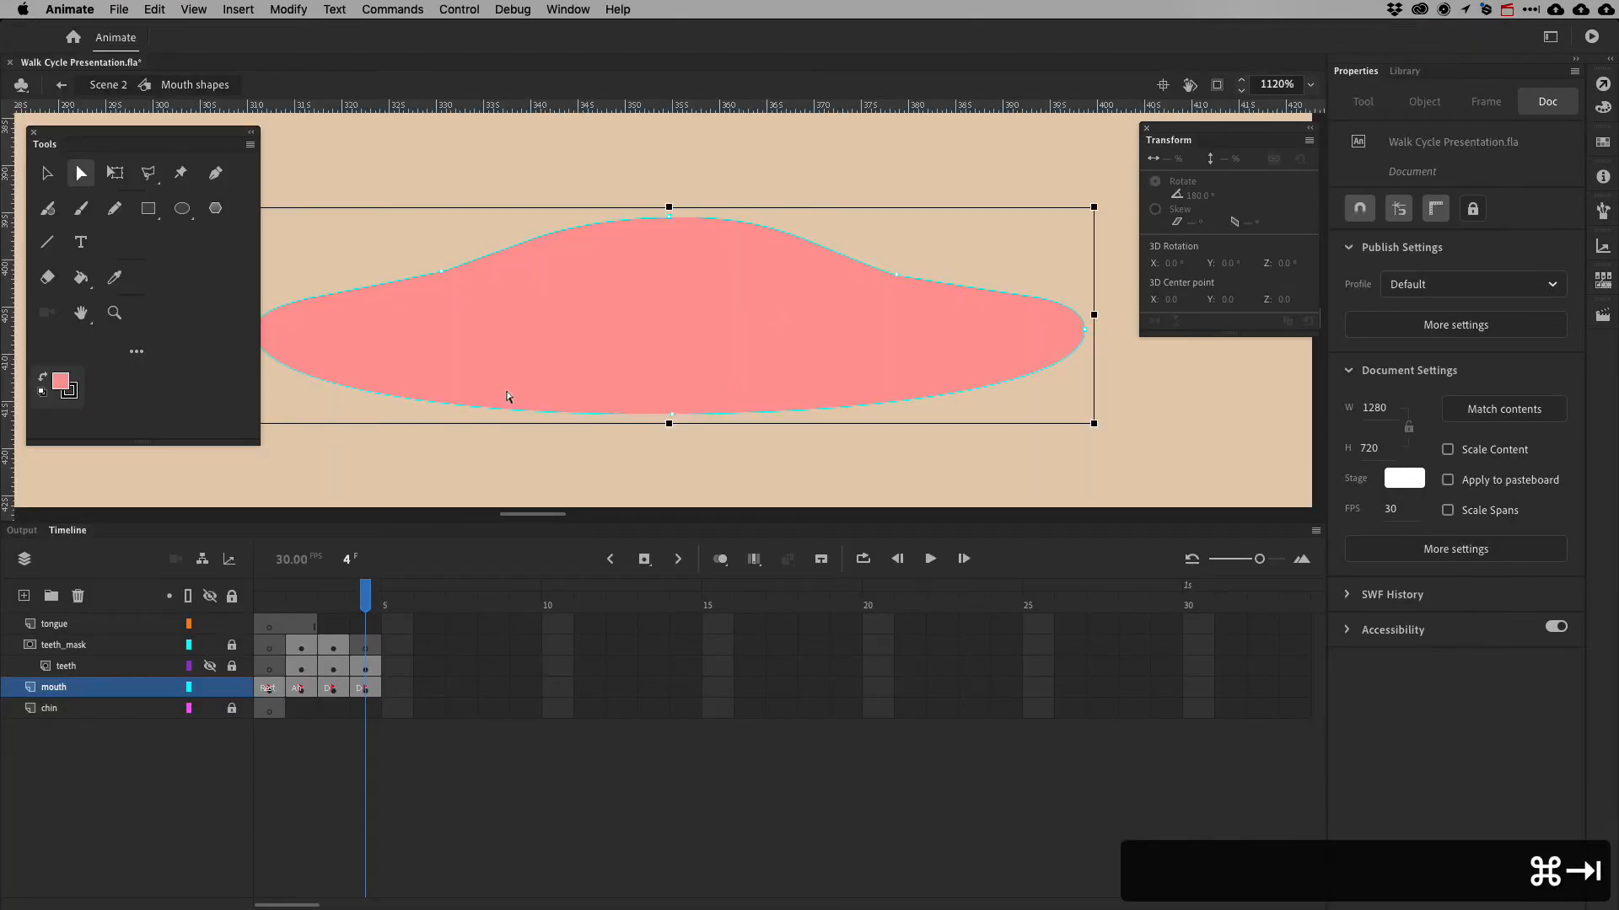
key("super+Tab")
key("super+Tab")
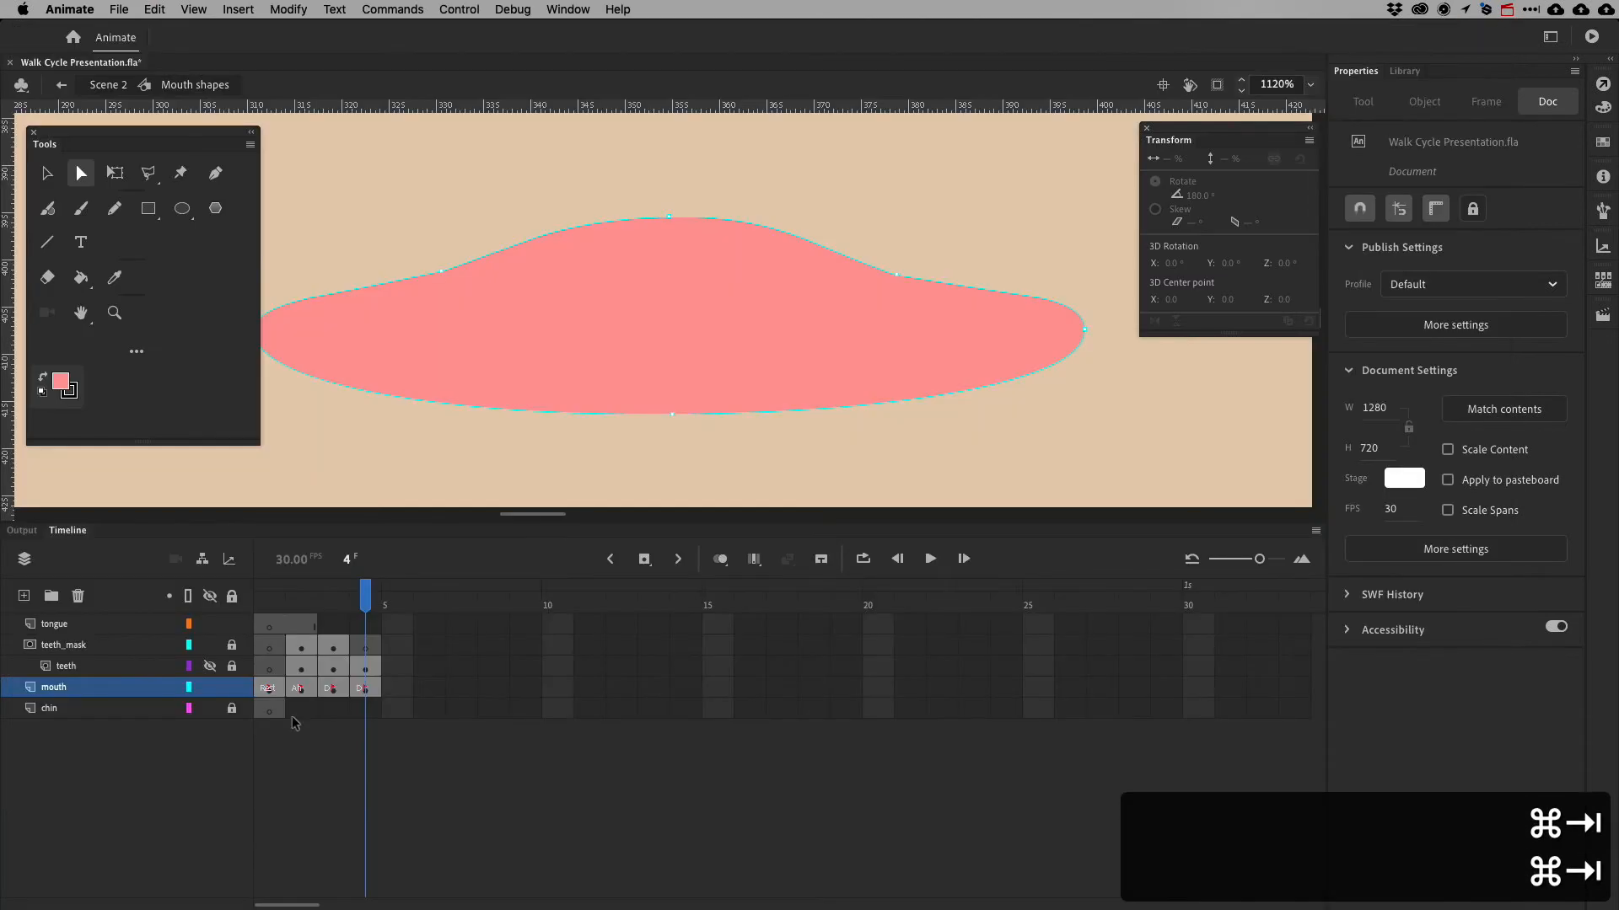
Show the hidden teeth layer and copy the frame 4 lip shape from the mouth layer
left_click_drag(368, 667, 218, 672)
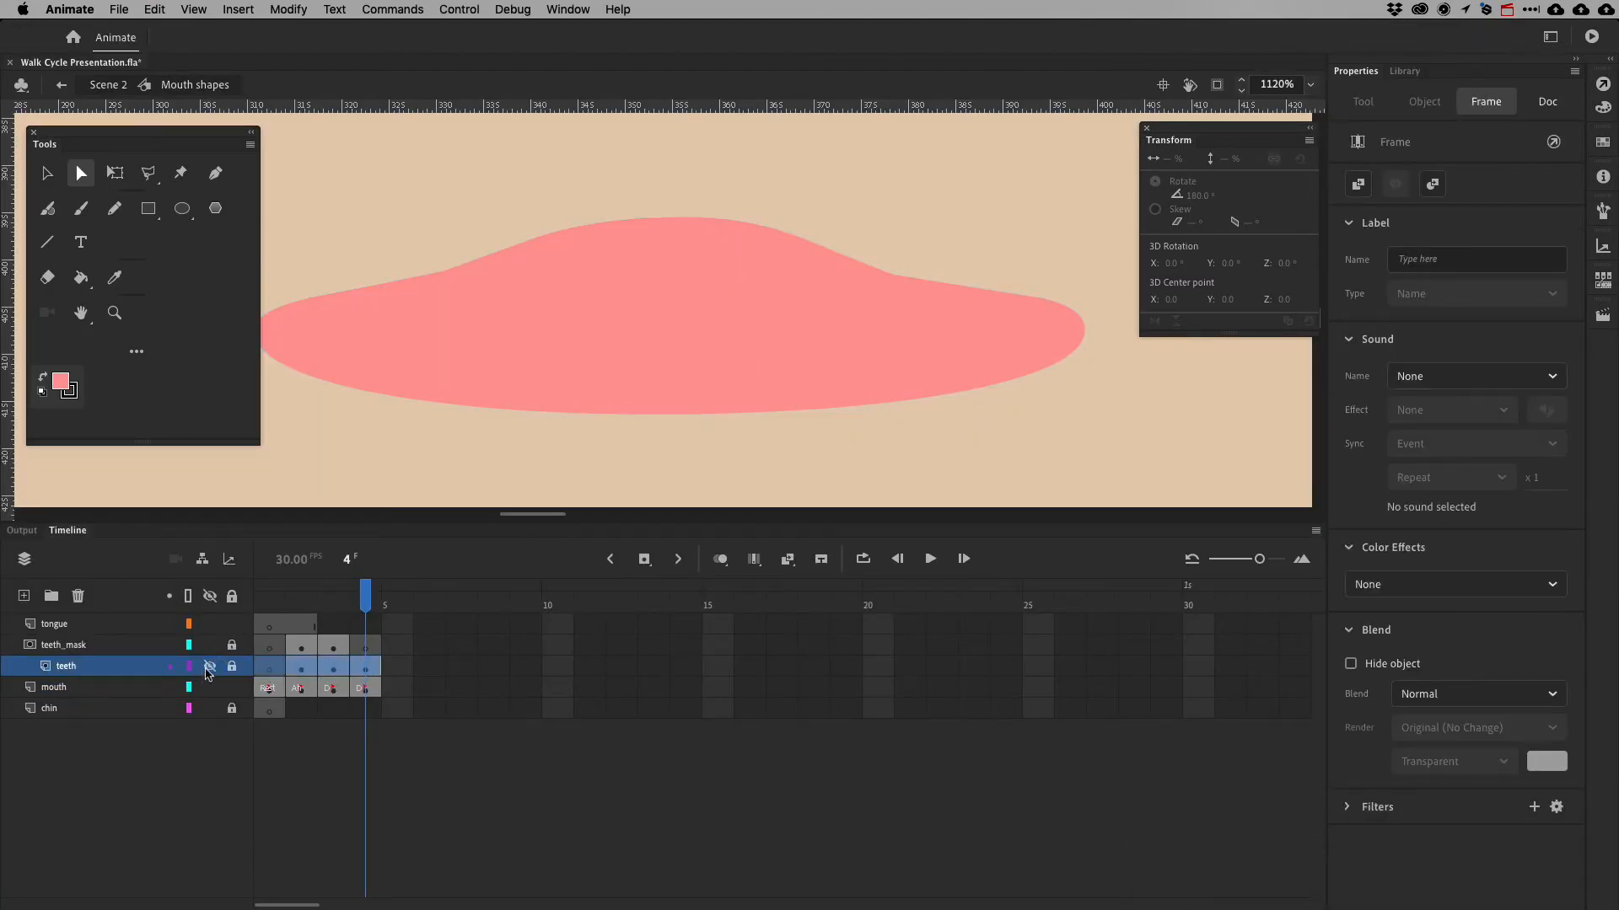
left_click(209, 667)
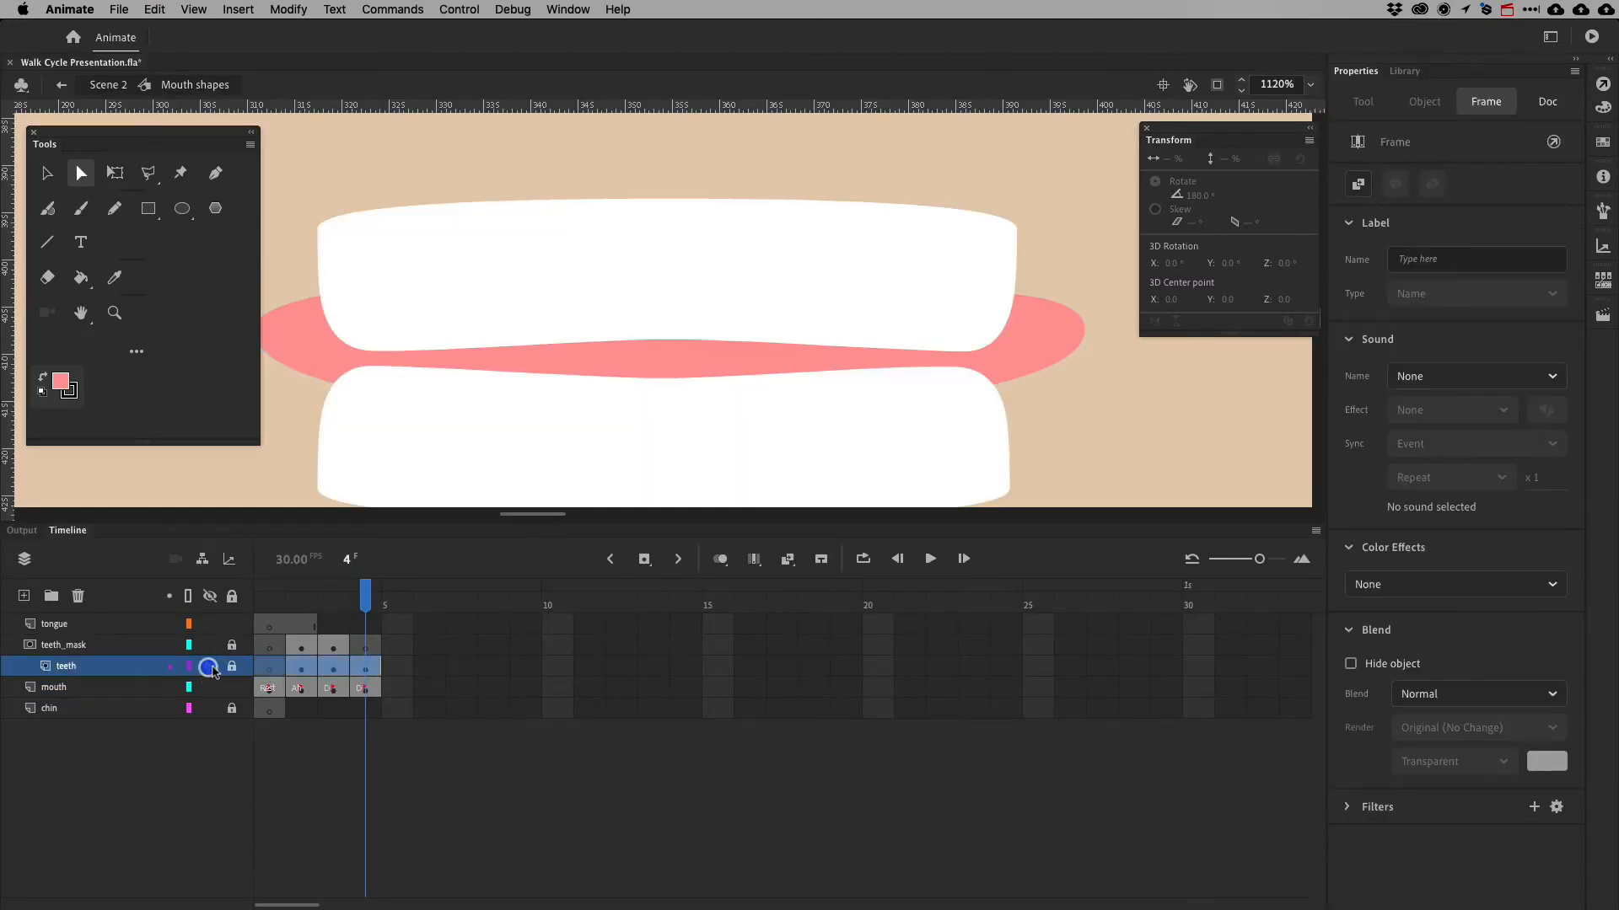
left_click(363, 705)
left_click(371, 689)
left_click(47, 172)
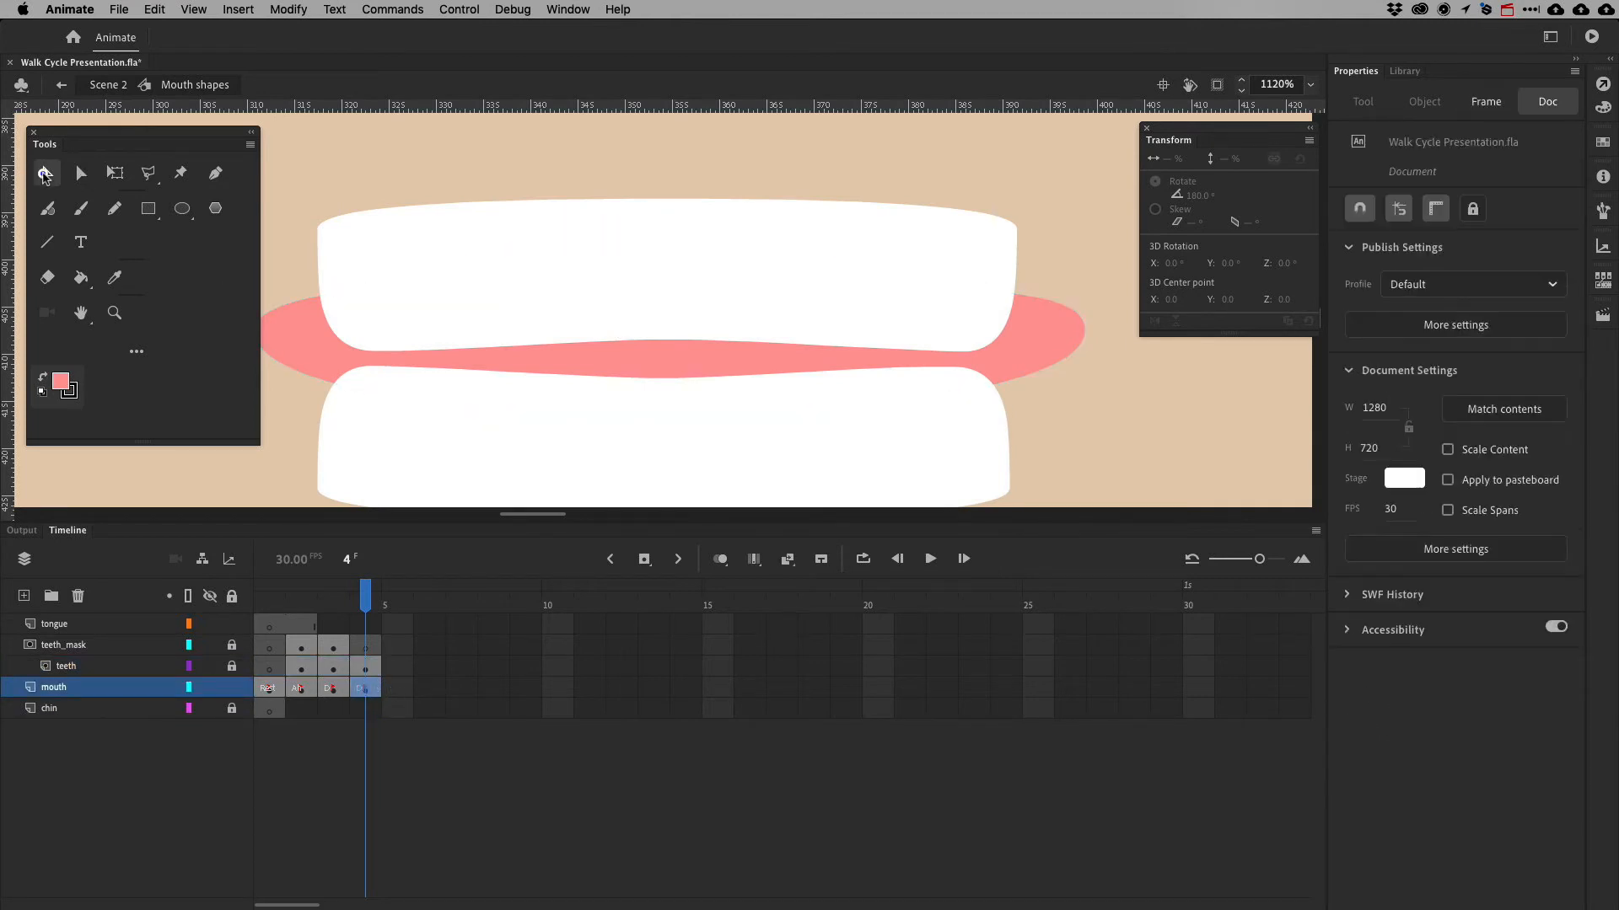
left_click(364, 684)
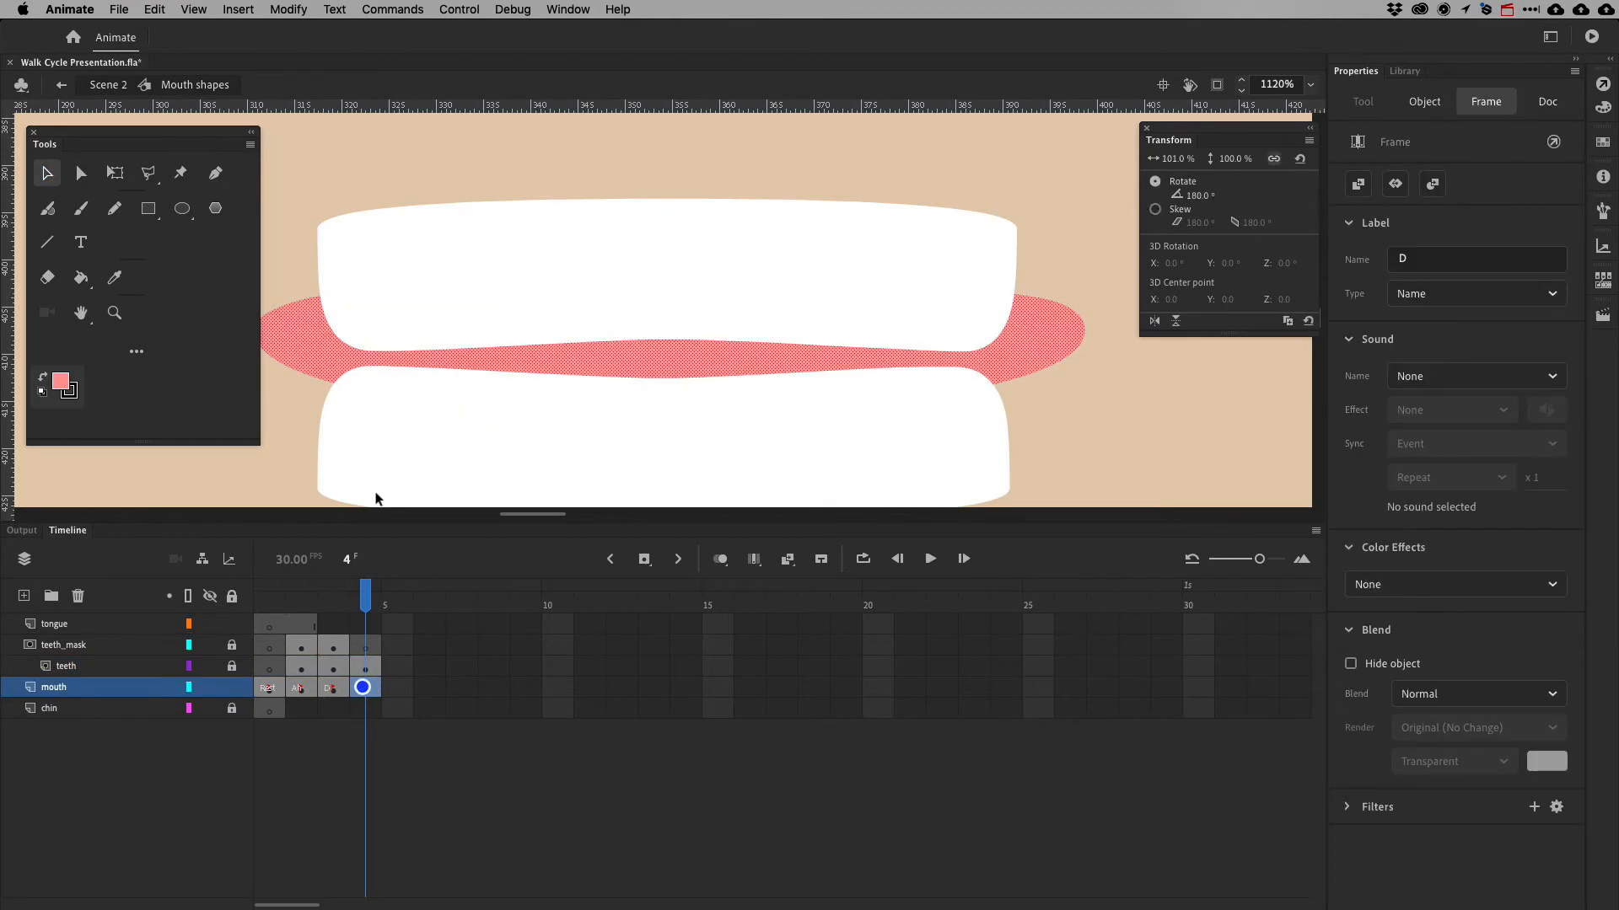
key("super+c")
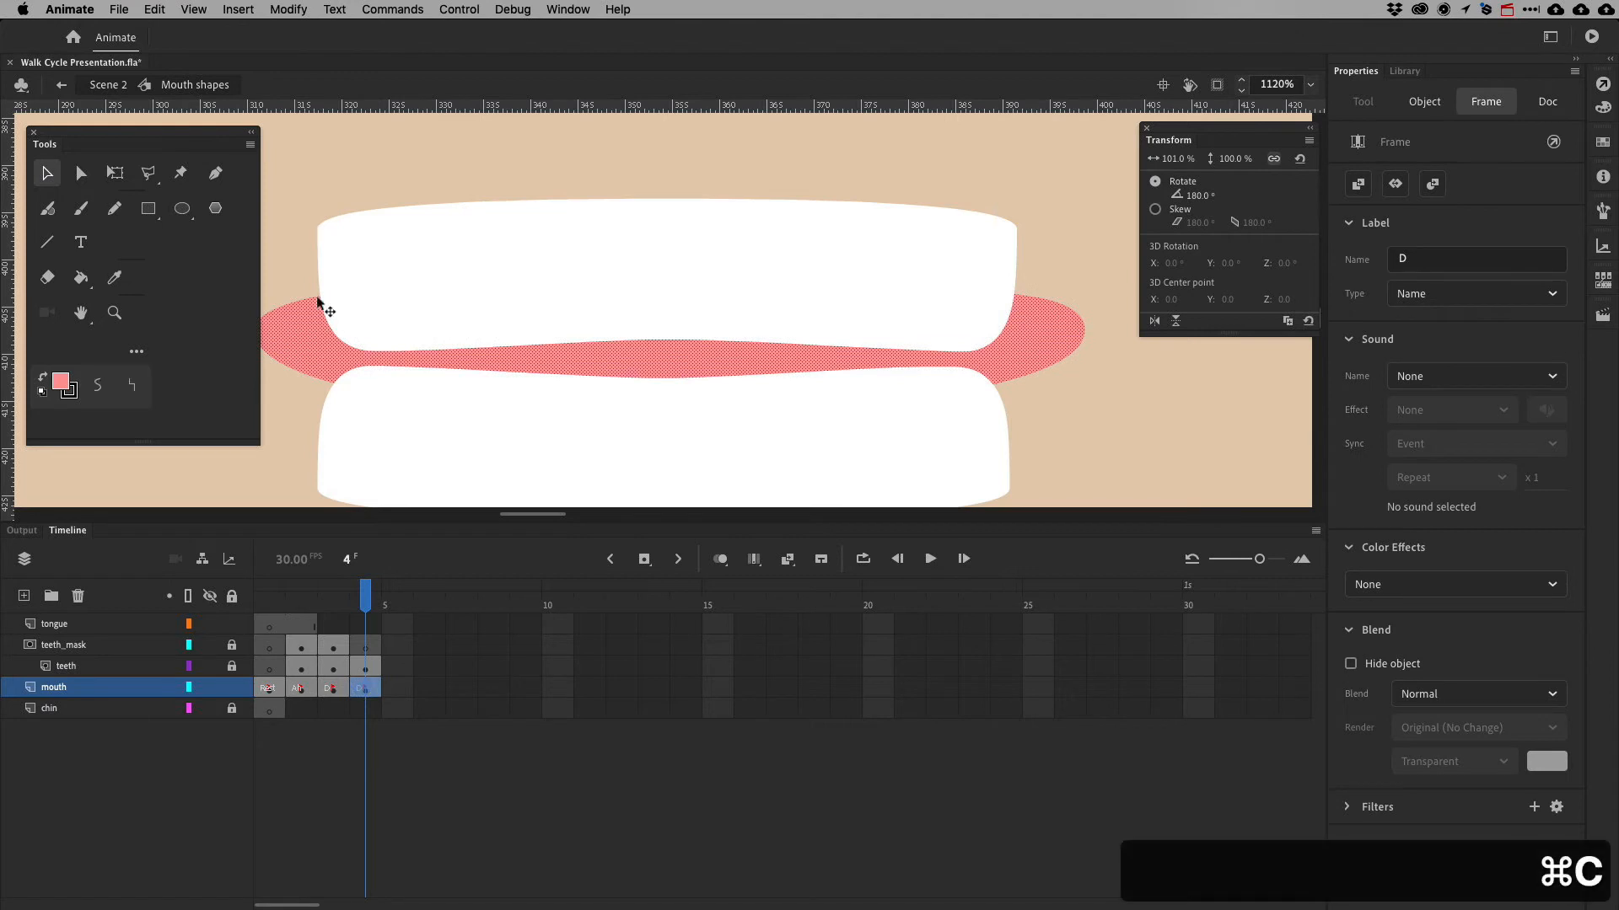
Unlock the teeth_mask layer and paste the copied lip shape in place on its frame 4
left_click(365, 647)
left_click(158, 13)
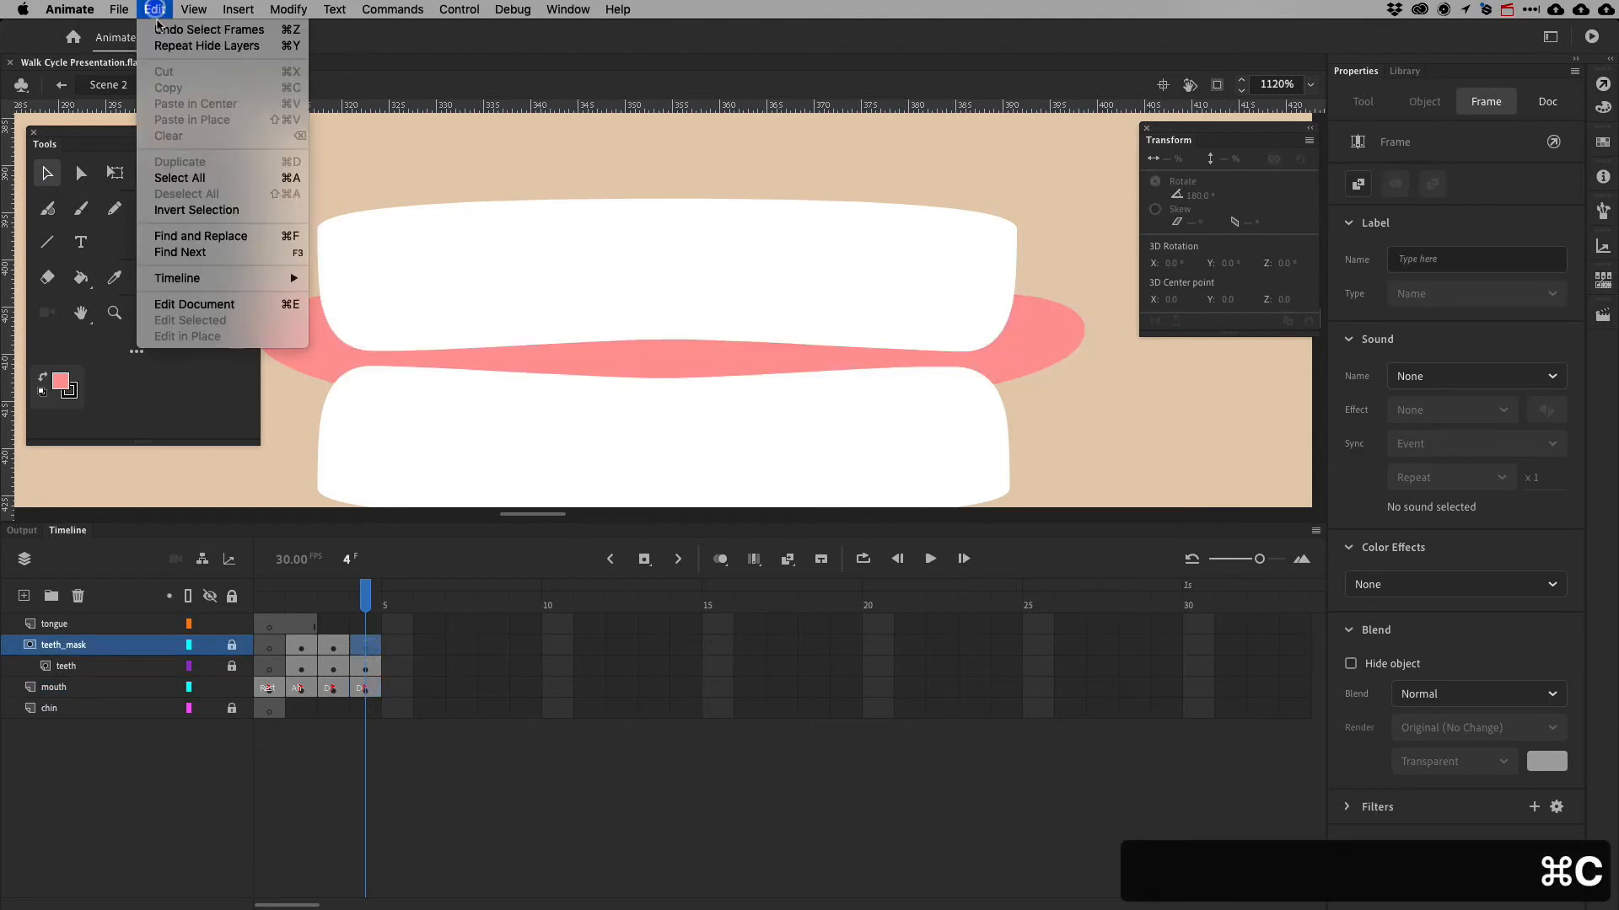
left_click(250, 768)
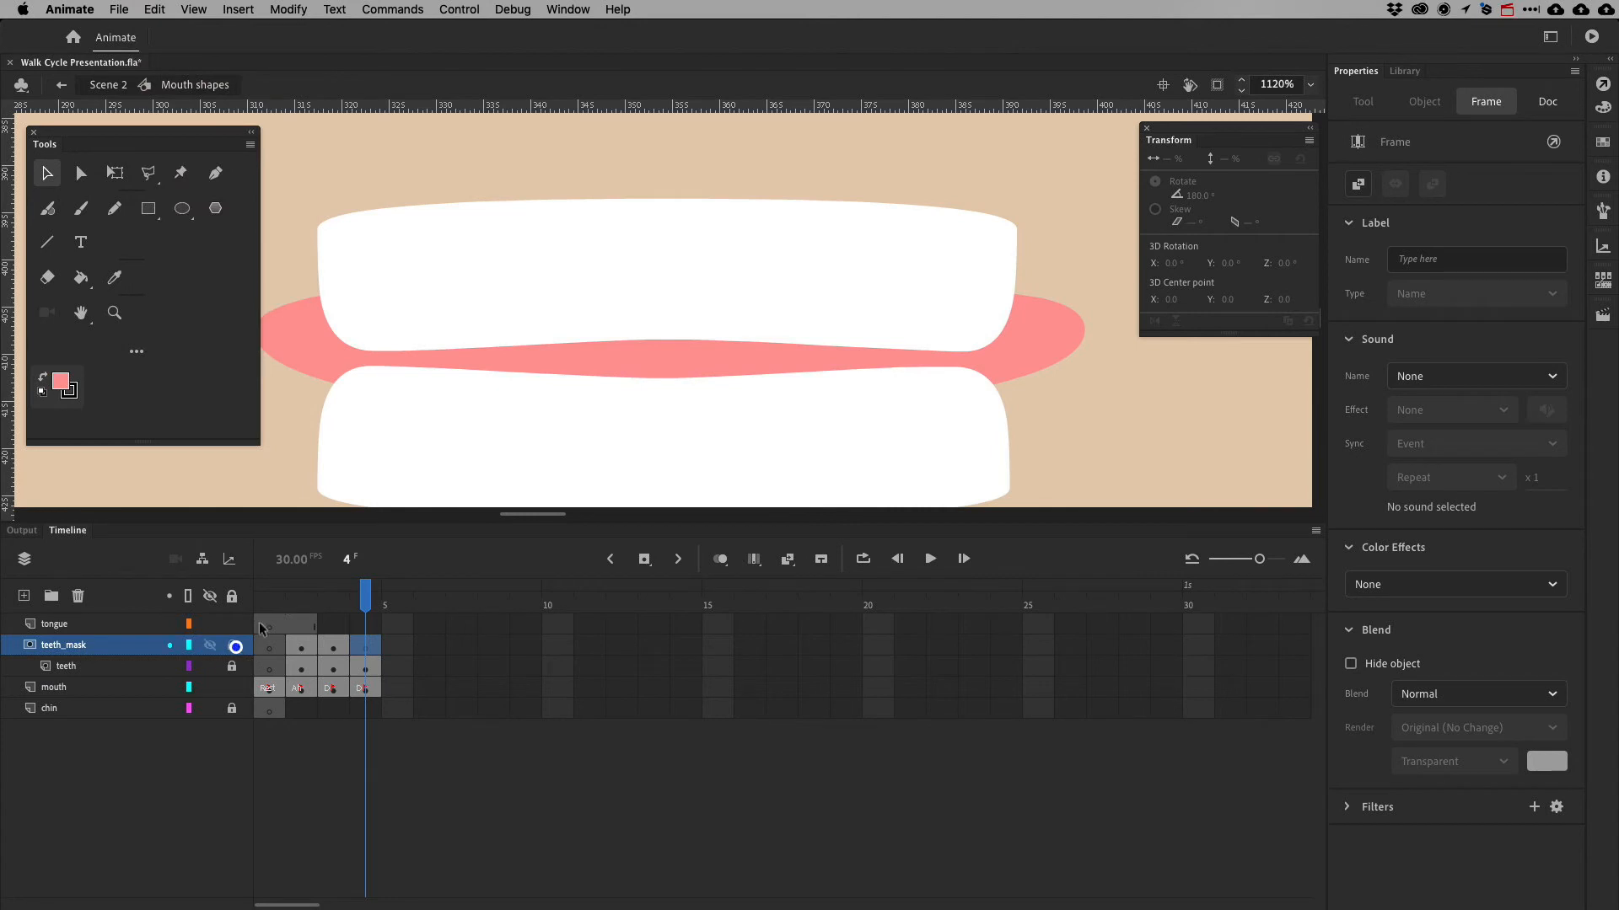
left_click(232, 645)
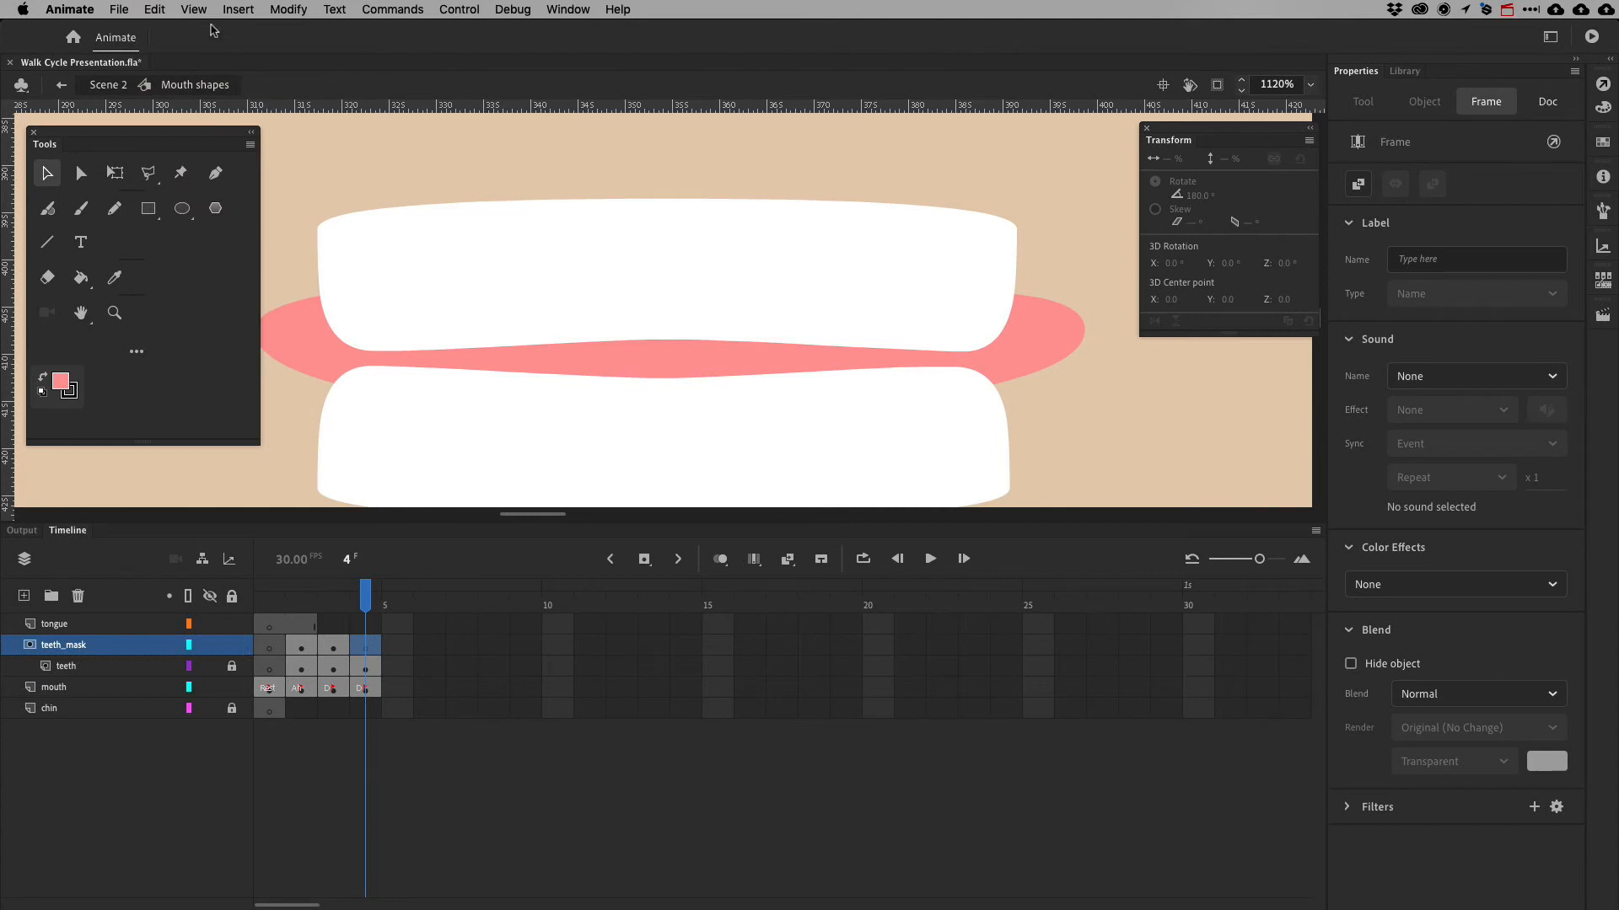
left_click(160, 10)
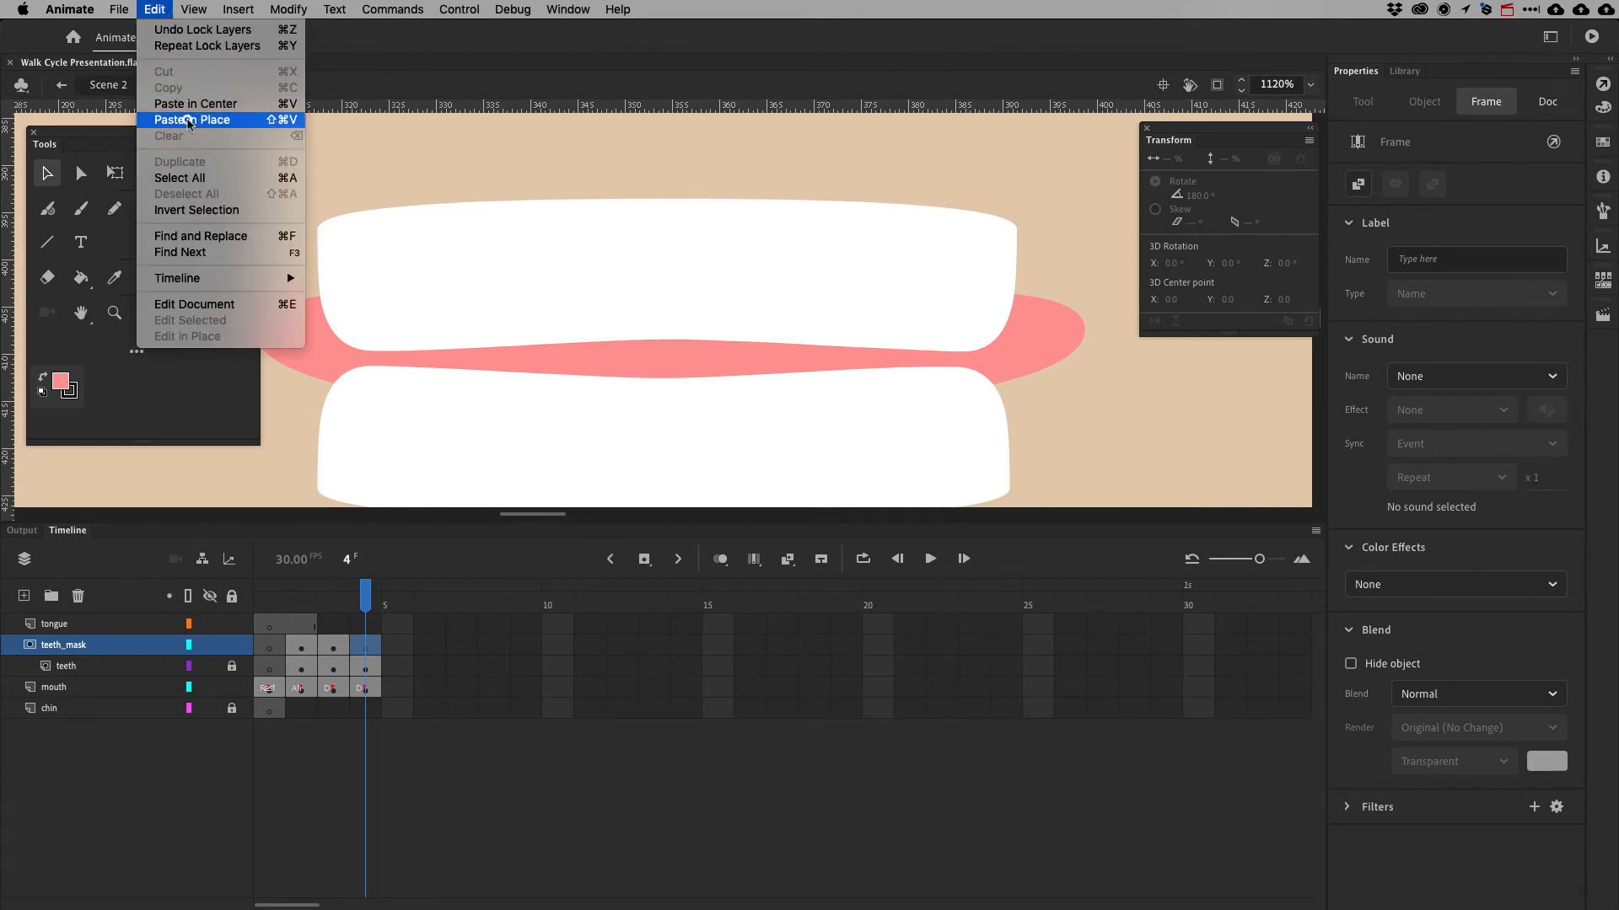
left_click(189, 120)
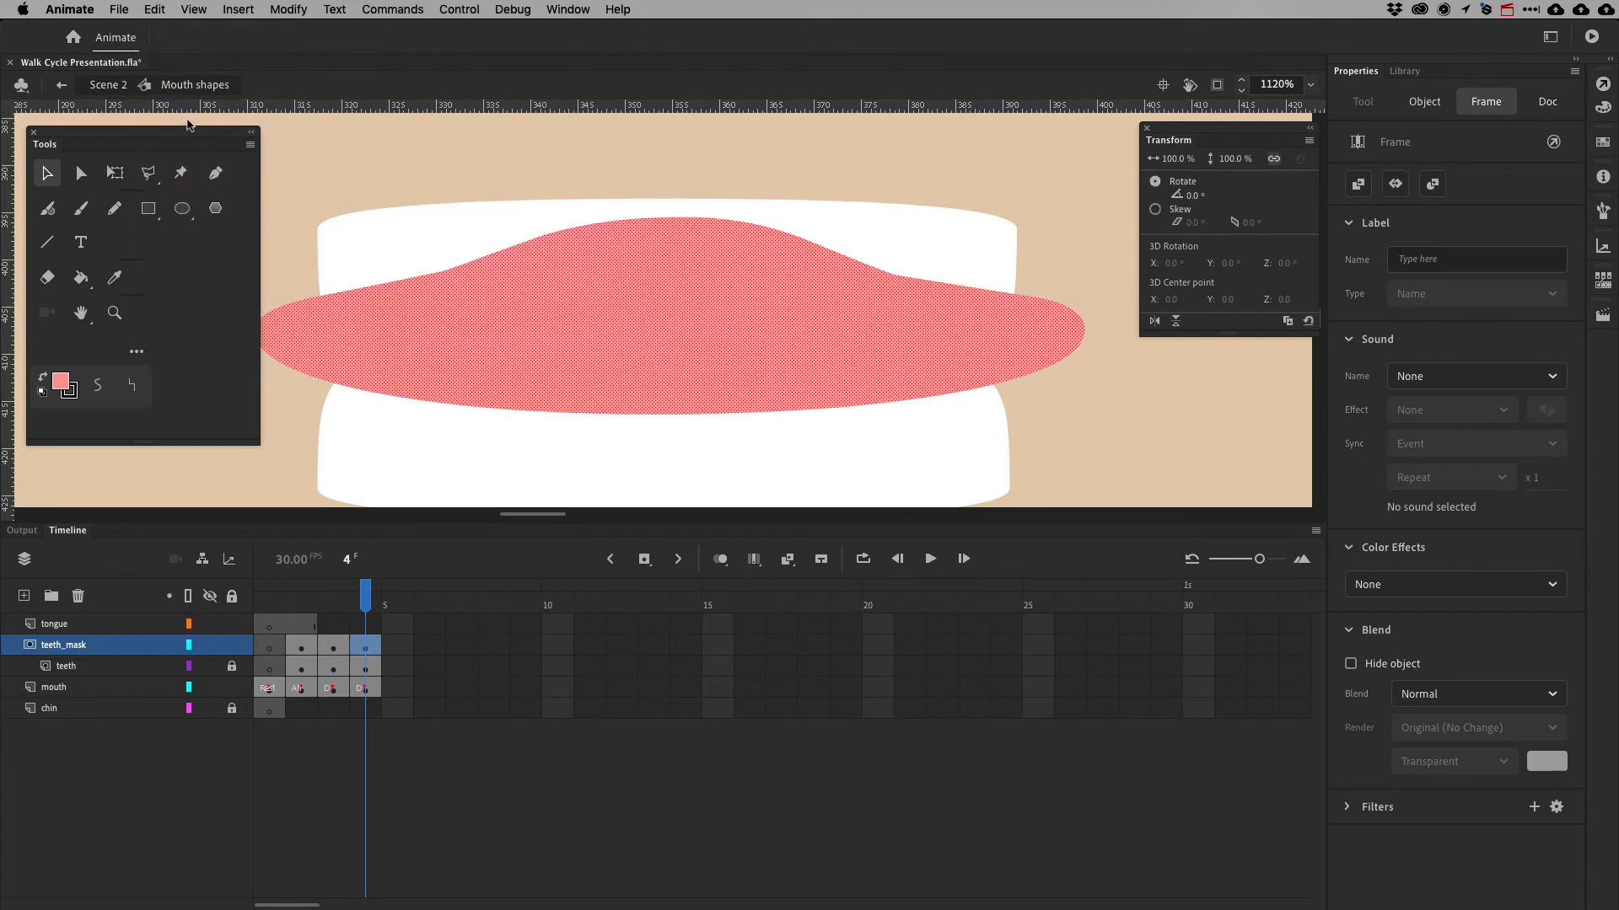
Lock the teeth_mask layer again to mask the teeth and check the frame 4 mouth against the Ee viseme
left_click(257, 648, "shift")
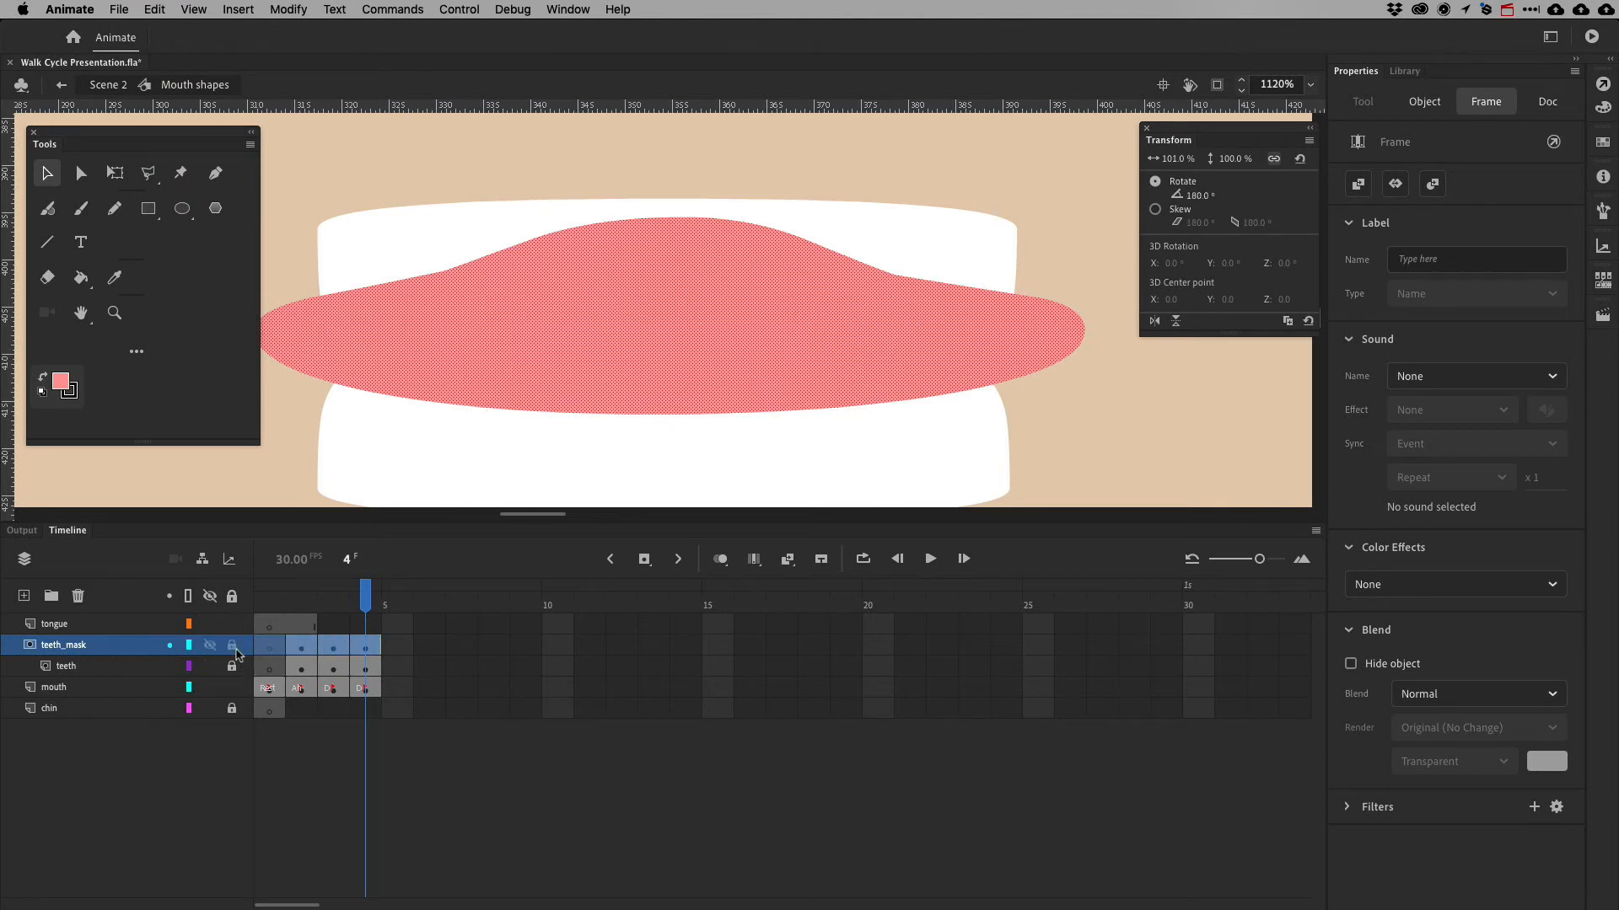
left_click(232, 646)
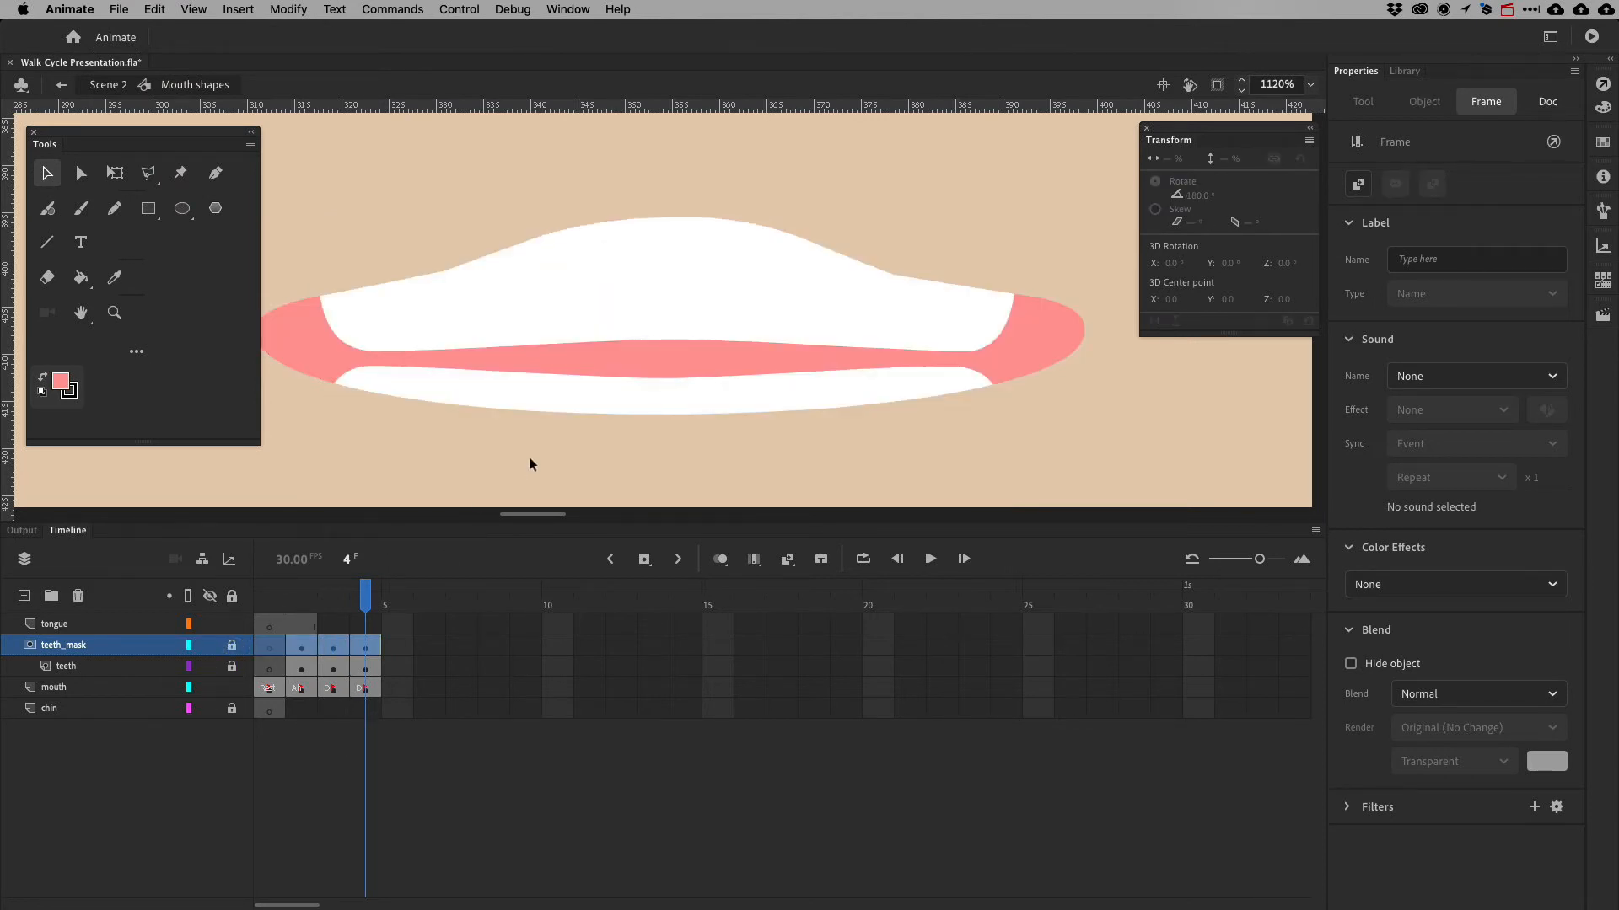
key("super+minus")
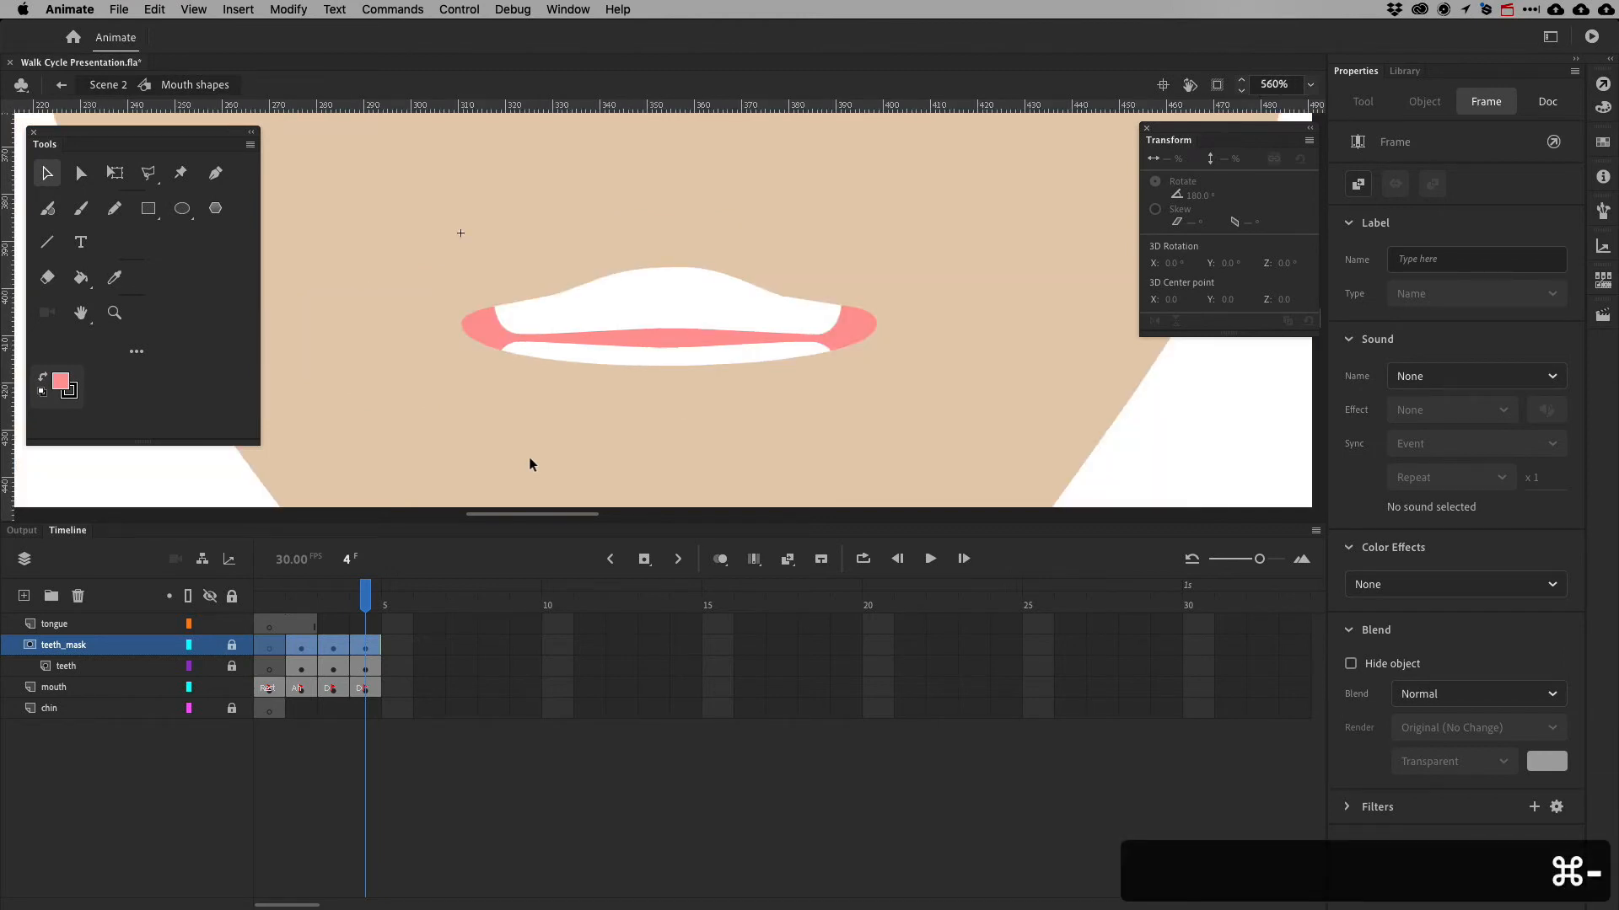
key("super+Tab")
key("super+Tab")
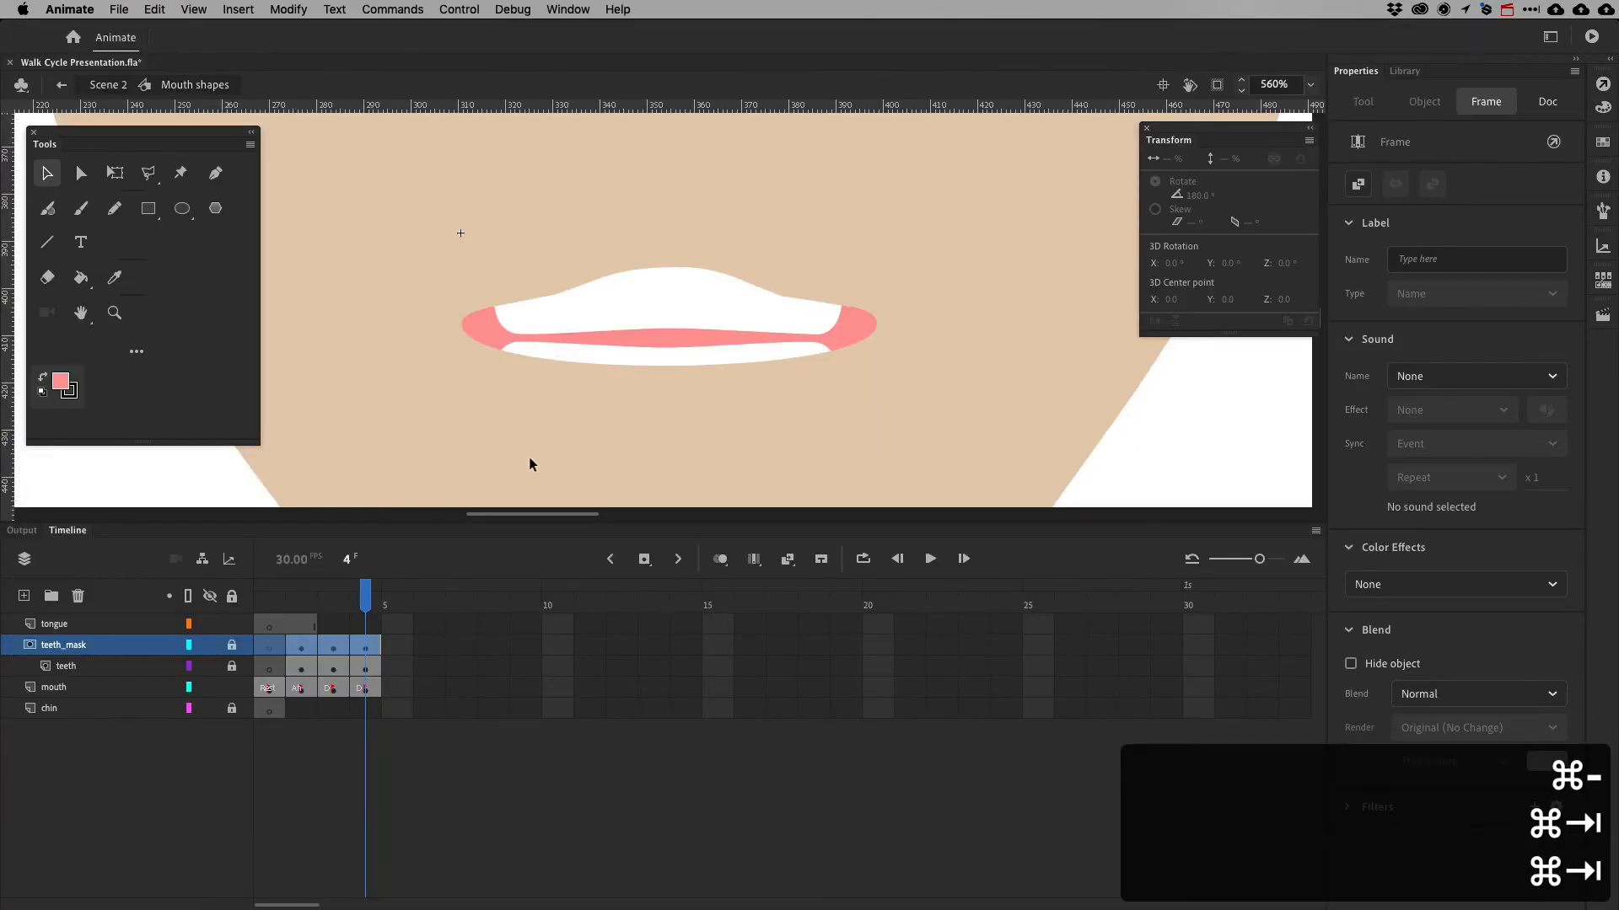
Label the mouth layer's keyframe at frame 4 as Ee
key("super+Tab")
key("super+Tab")
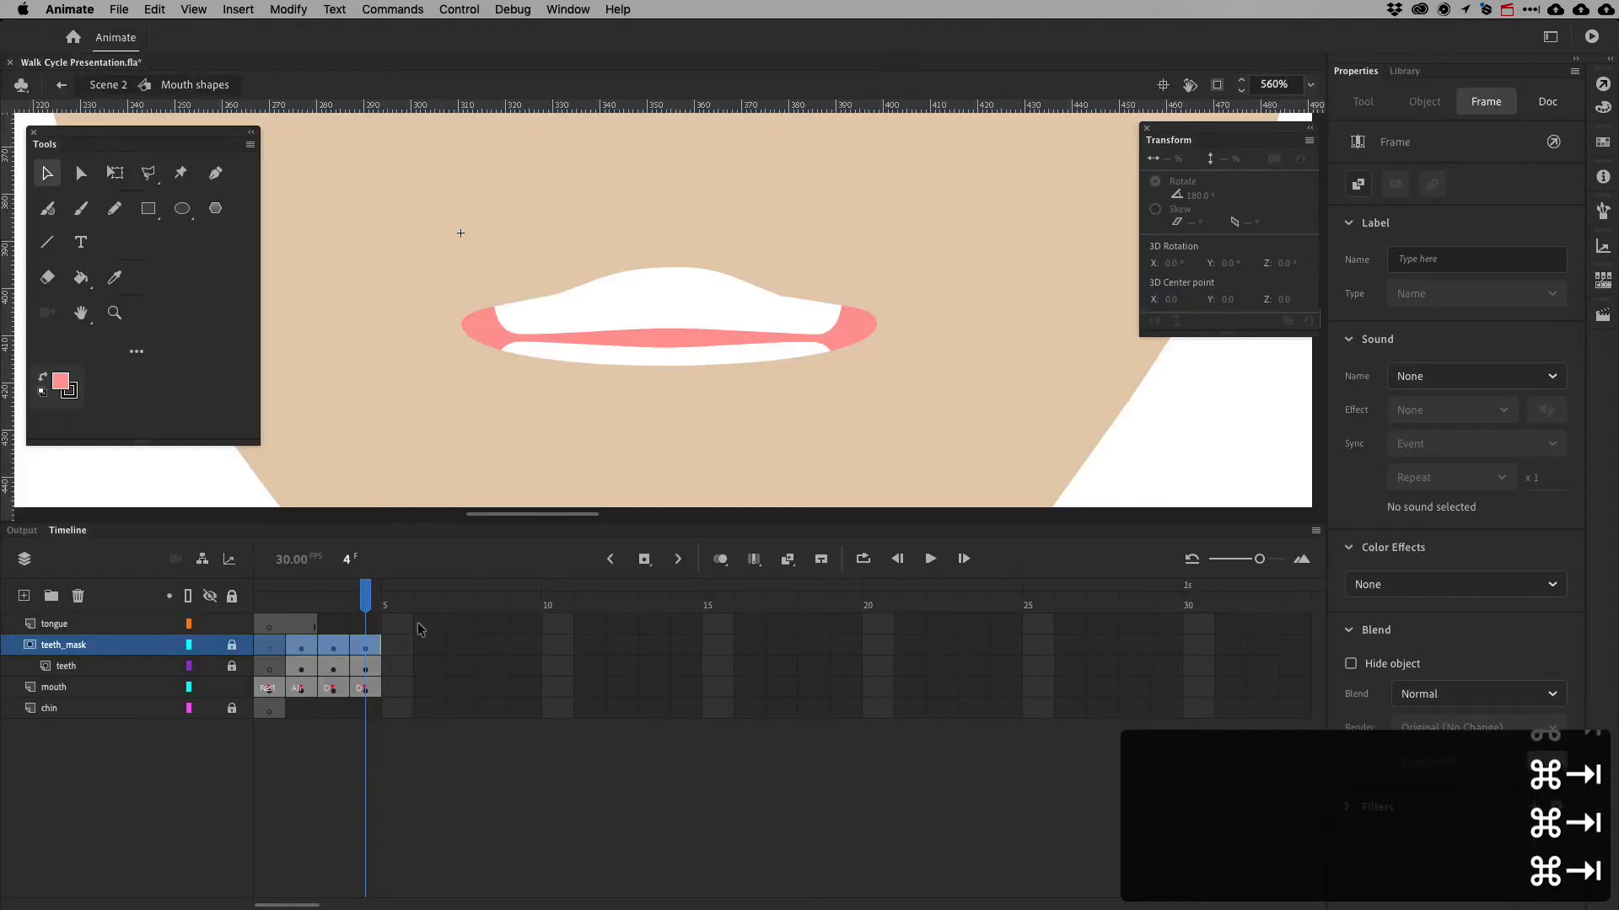
left_click(365, 690)
left_click(1456, 257)
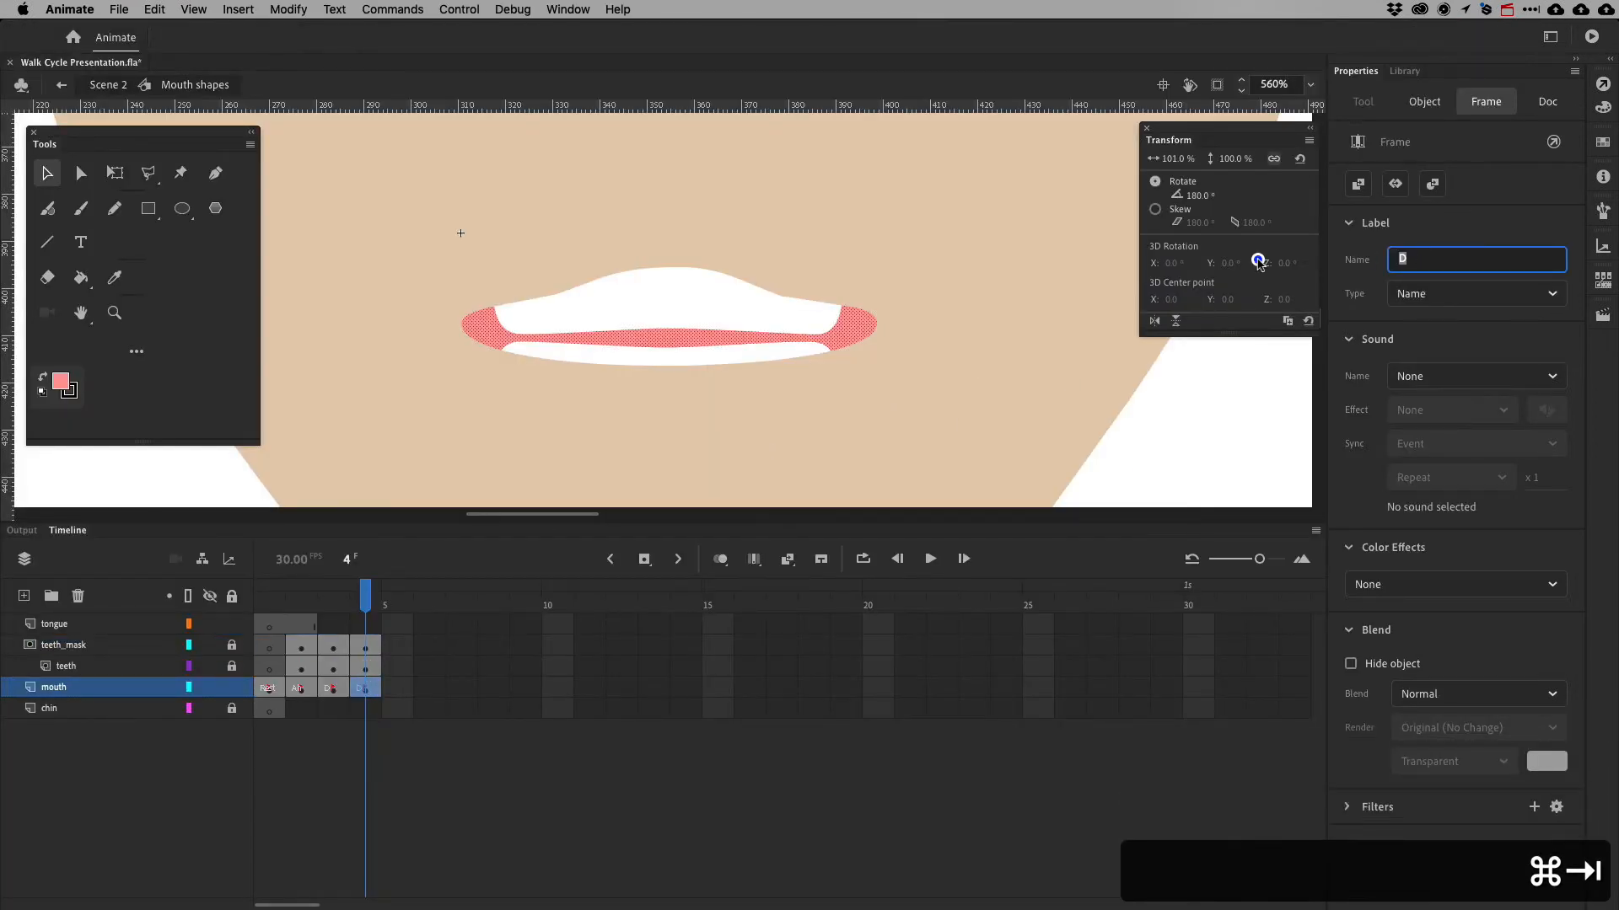
type("Ee")
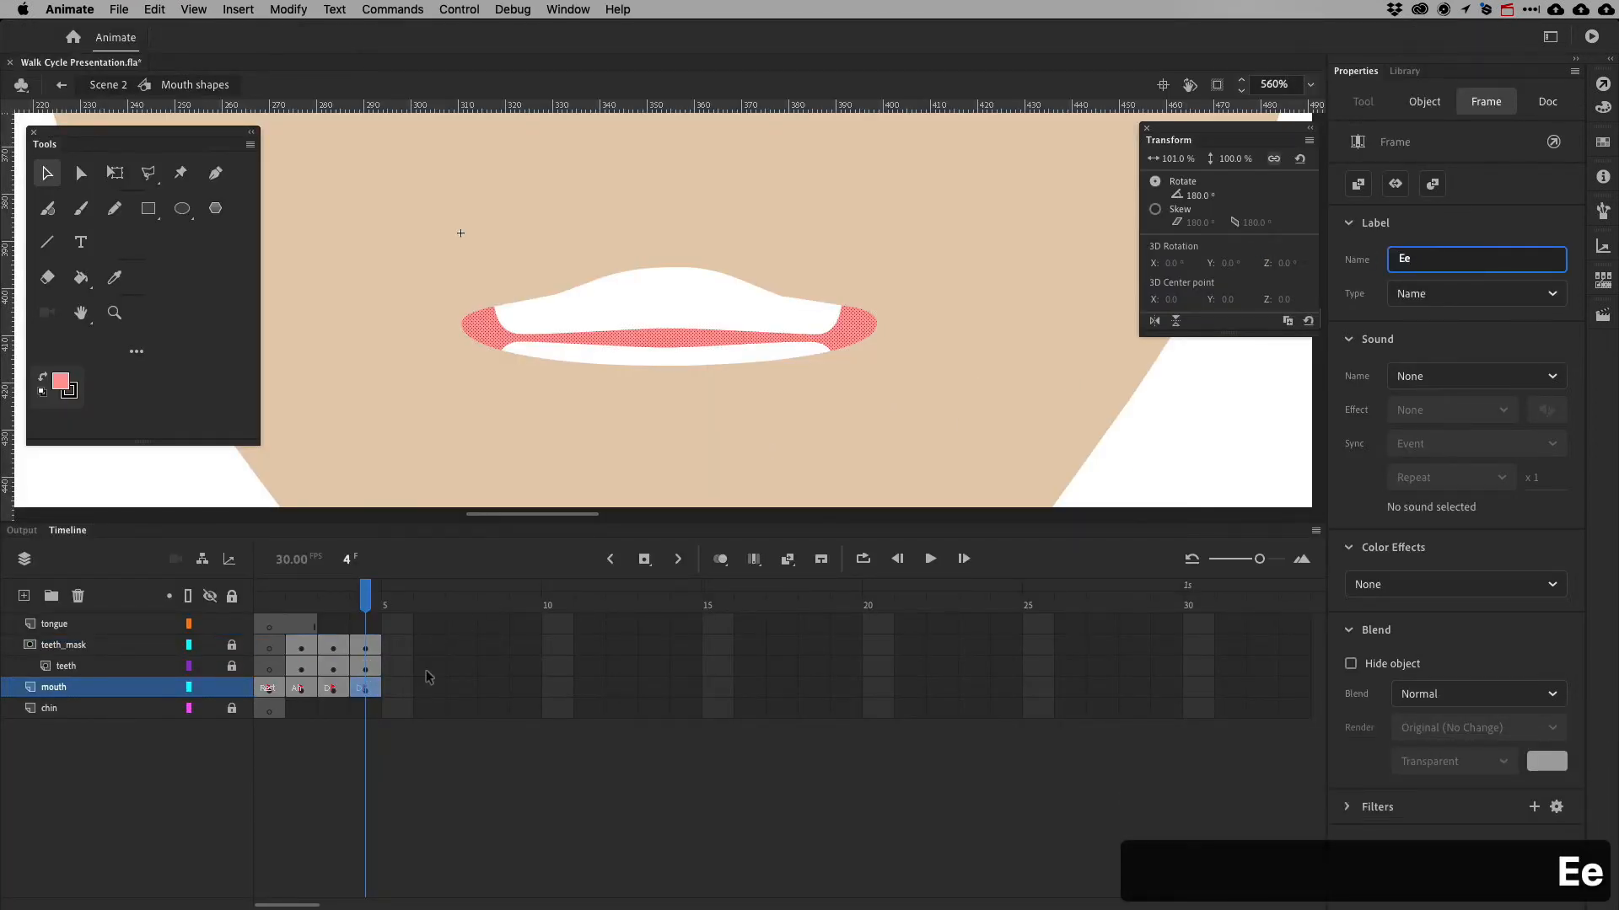
left_click(422, 777)
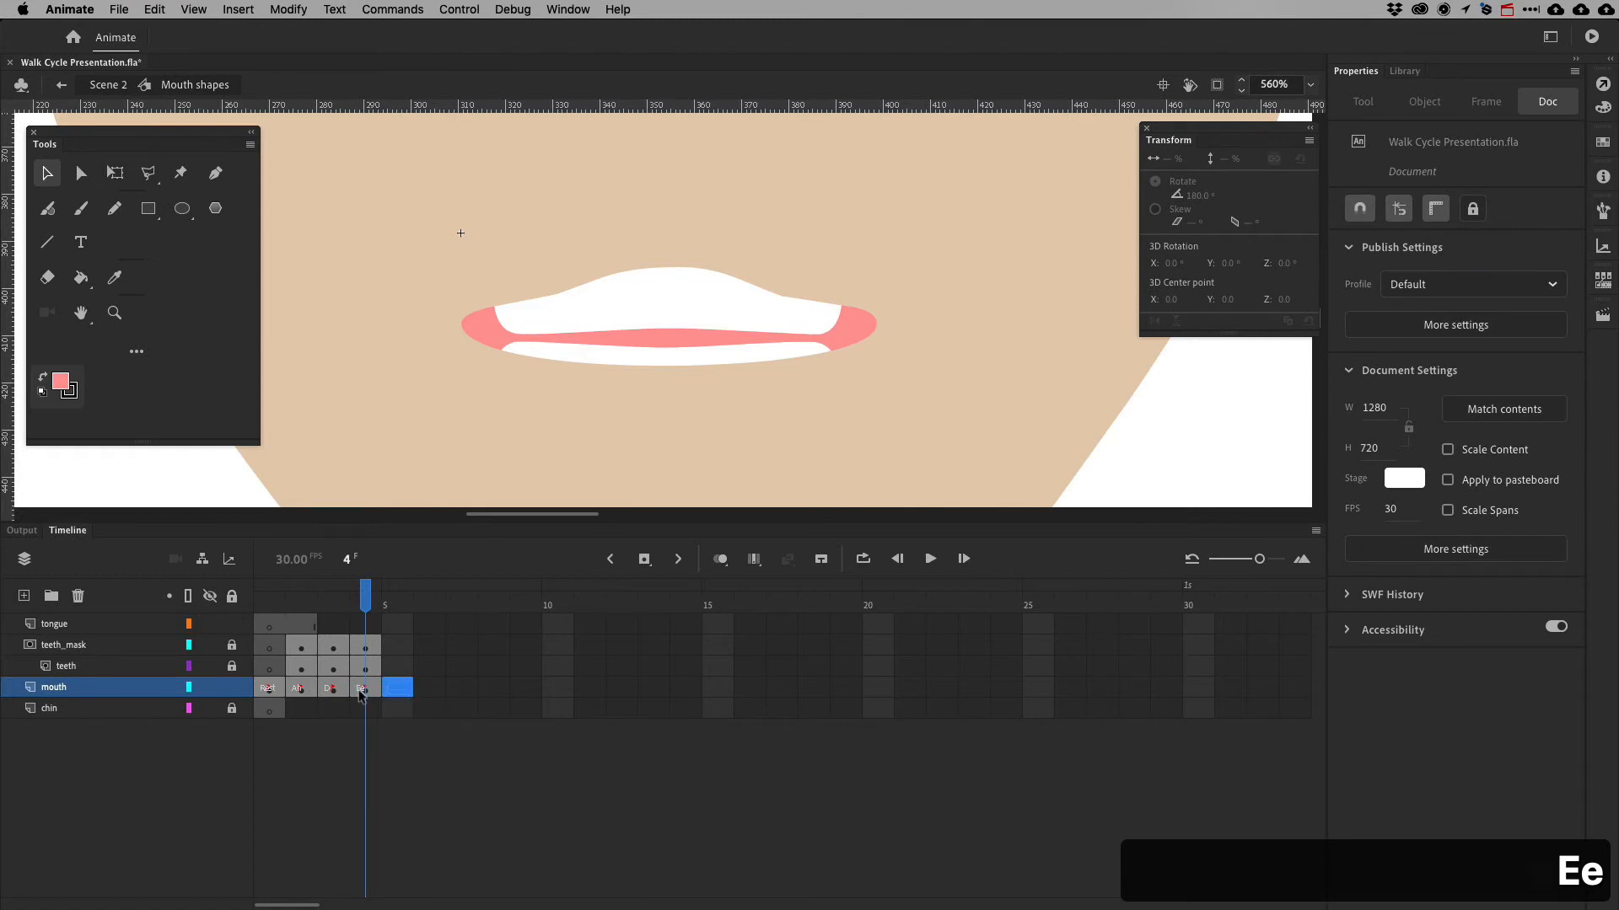
Duplicate the mouth layer's frame 4 keyframe to frame 5 and label the copy F
key("super+Tab")
key("super+Tab")
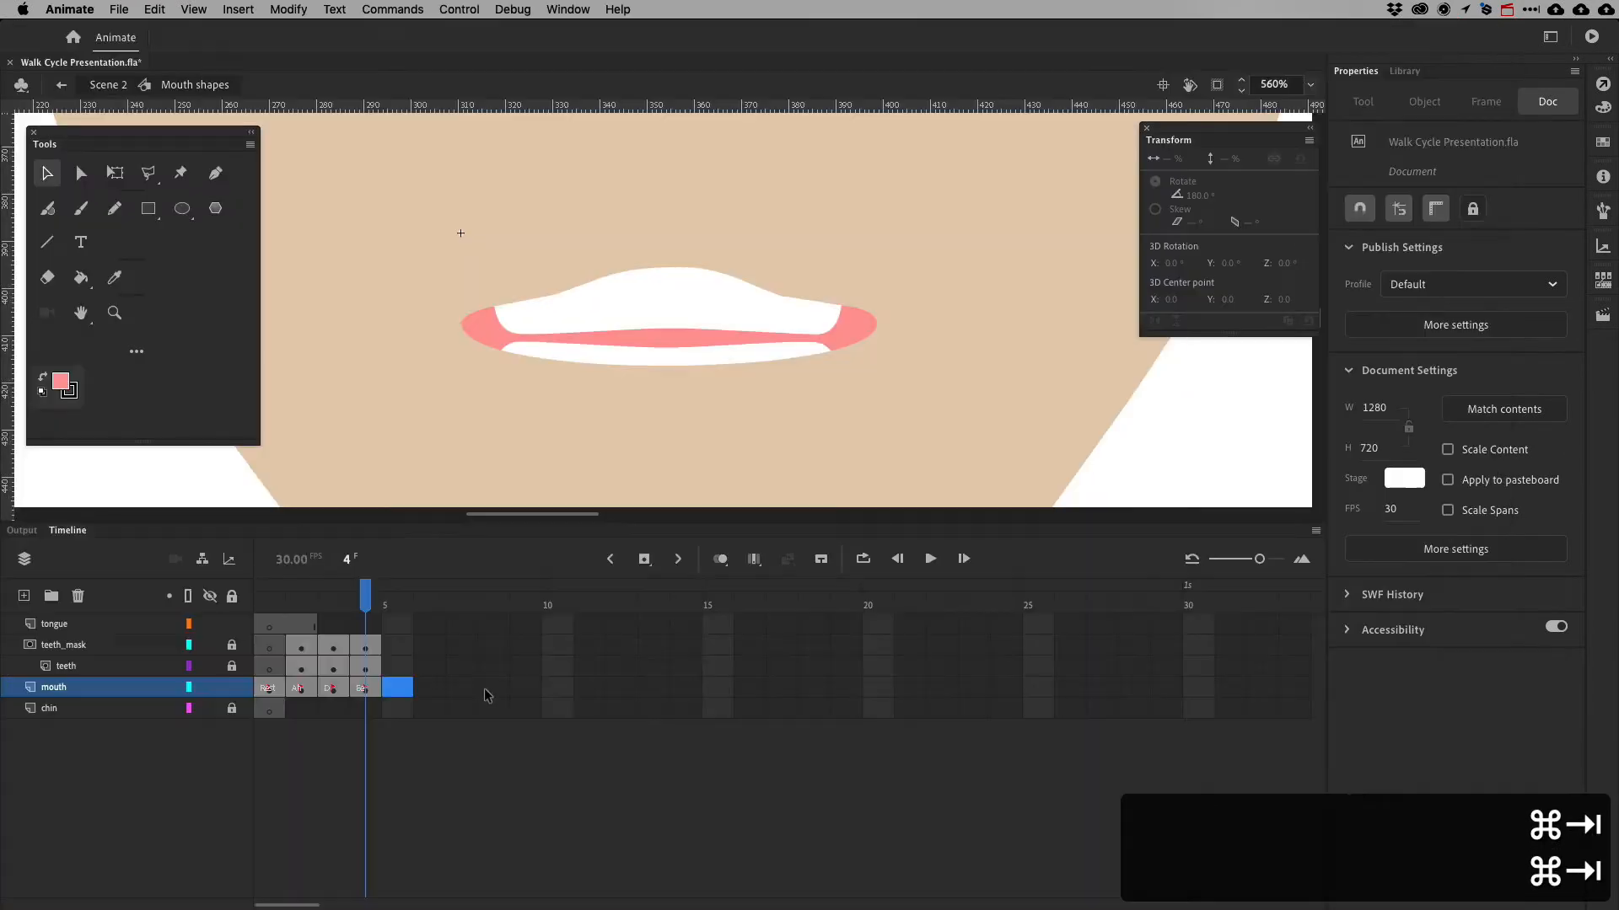
left_click(362, 691)
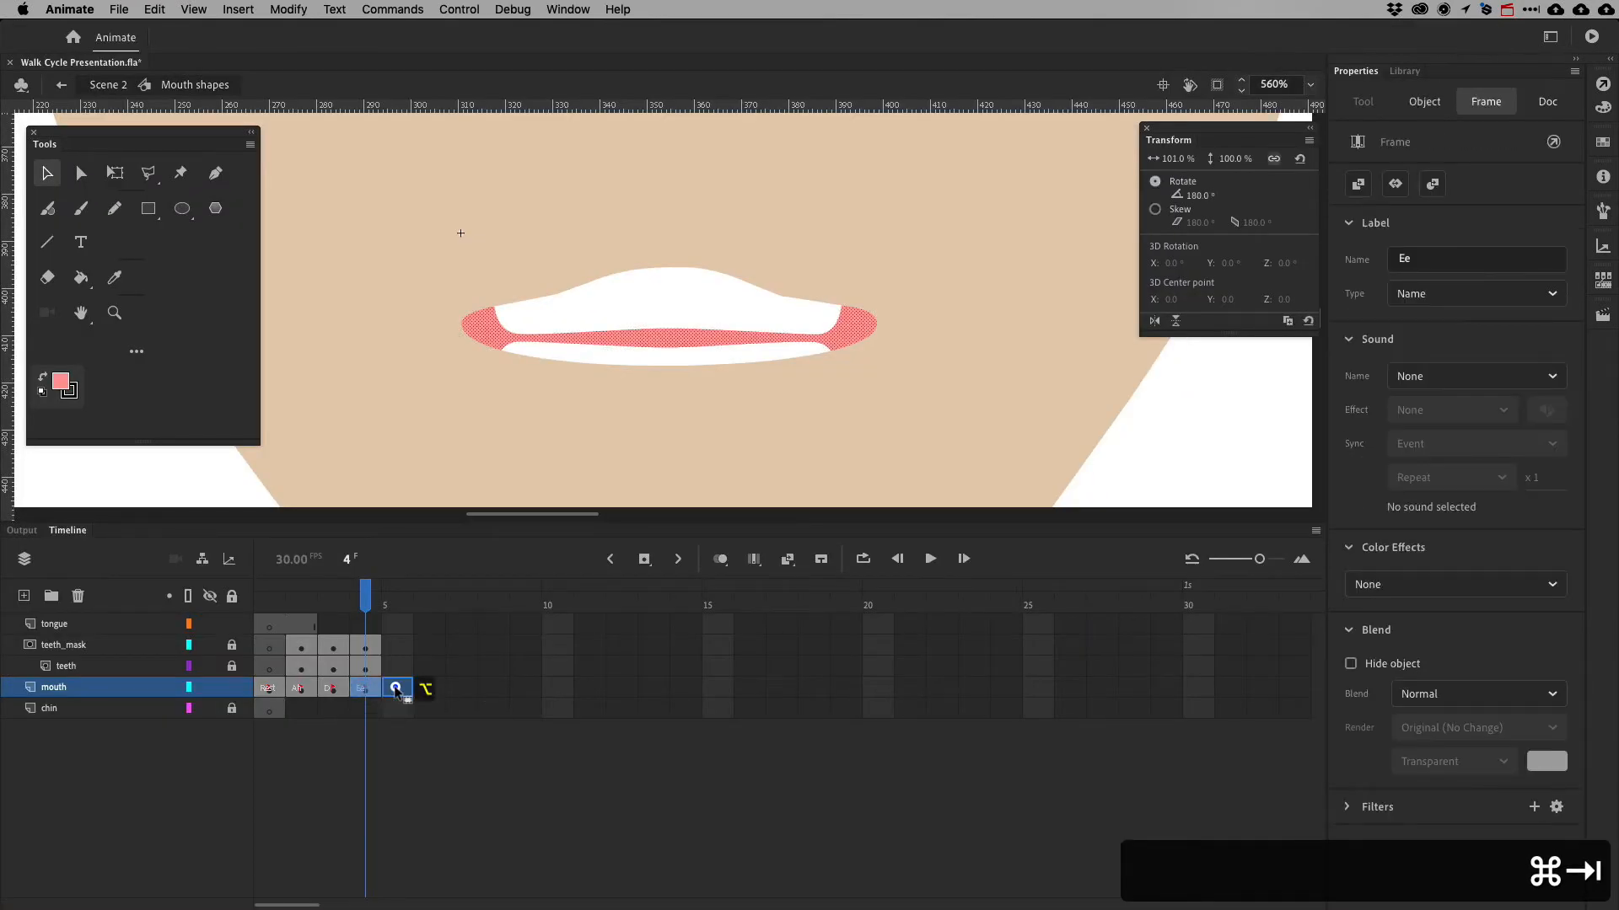
left_click_drag(401, 689, 403, 690)
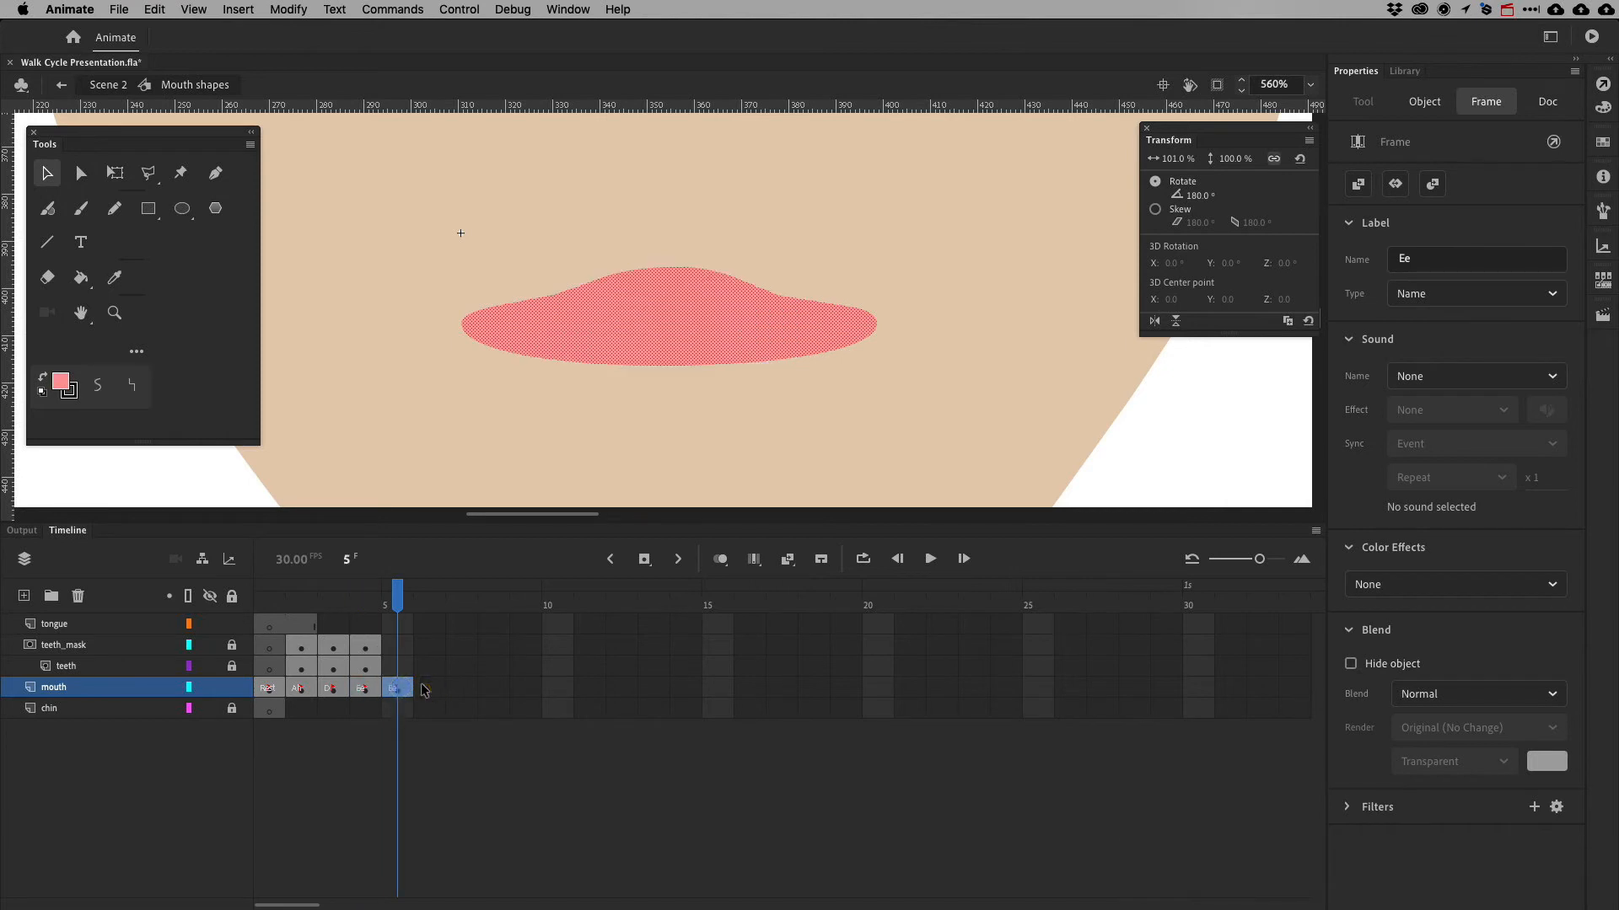
left_click(1393, 261)
type("F")
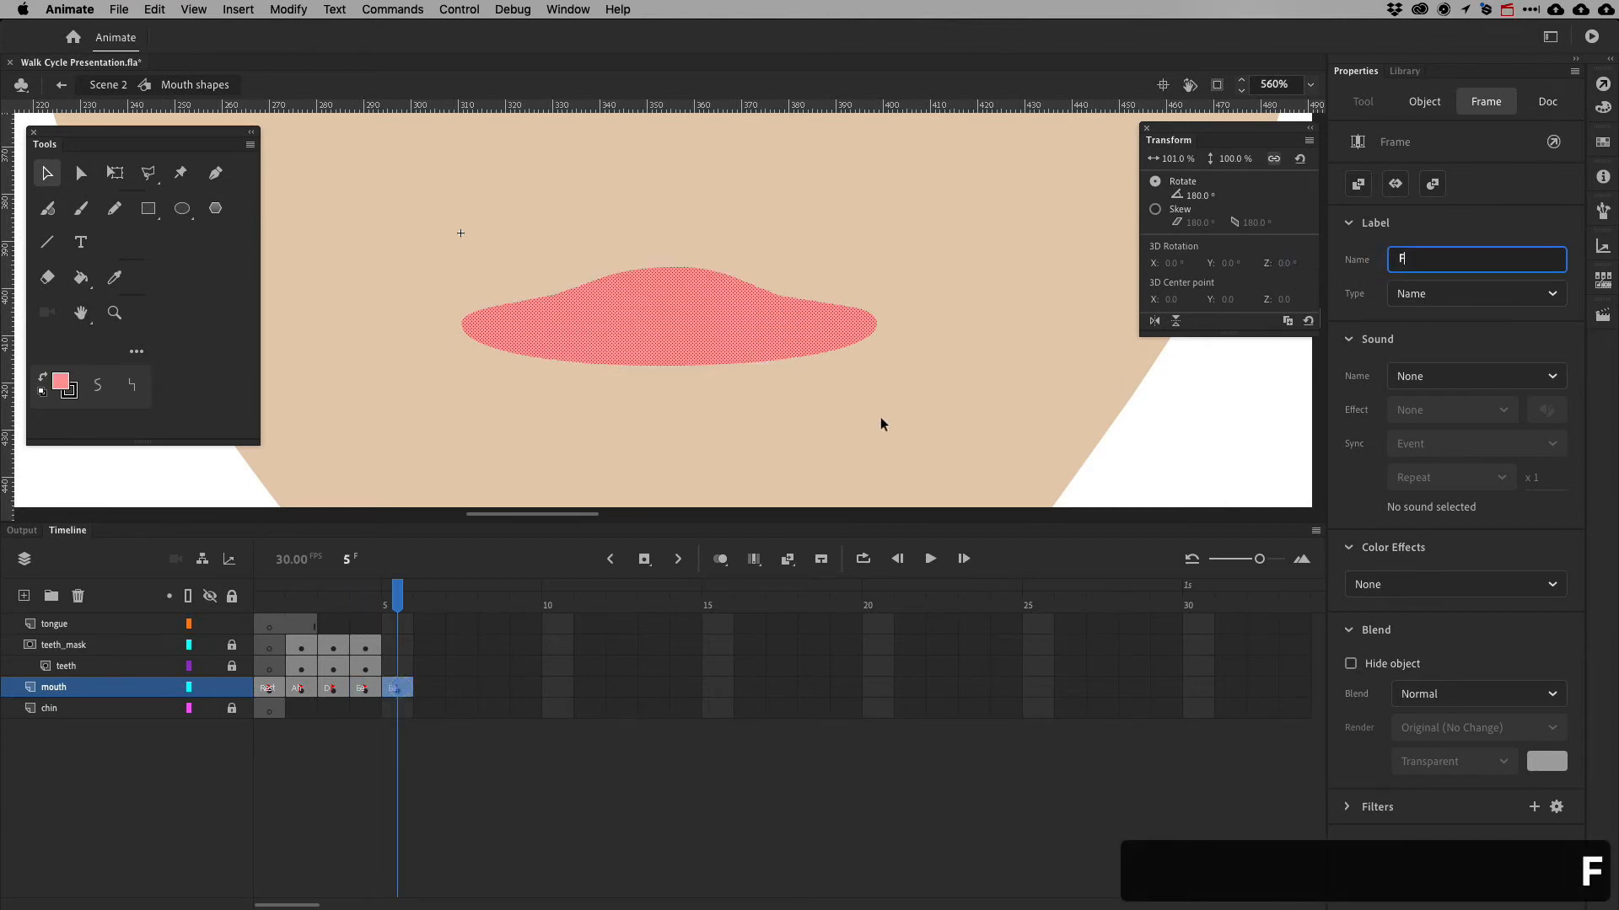
left_click(430, 750)
Check the F viseme in the reference image and nudge the anchor point at the upper lip's peak upward on frame 5
left_click(403, 685)
key("super+Tab")
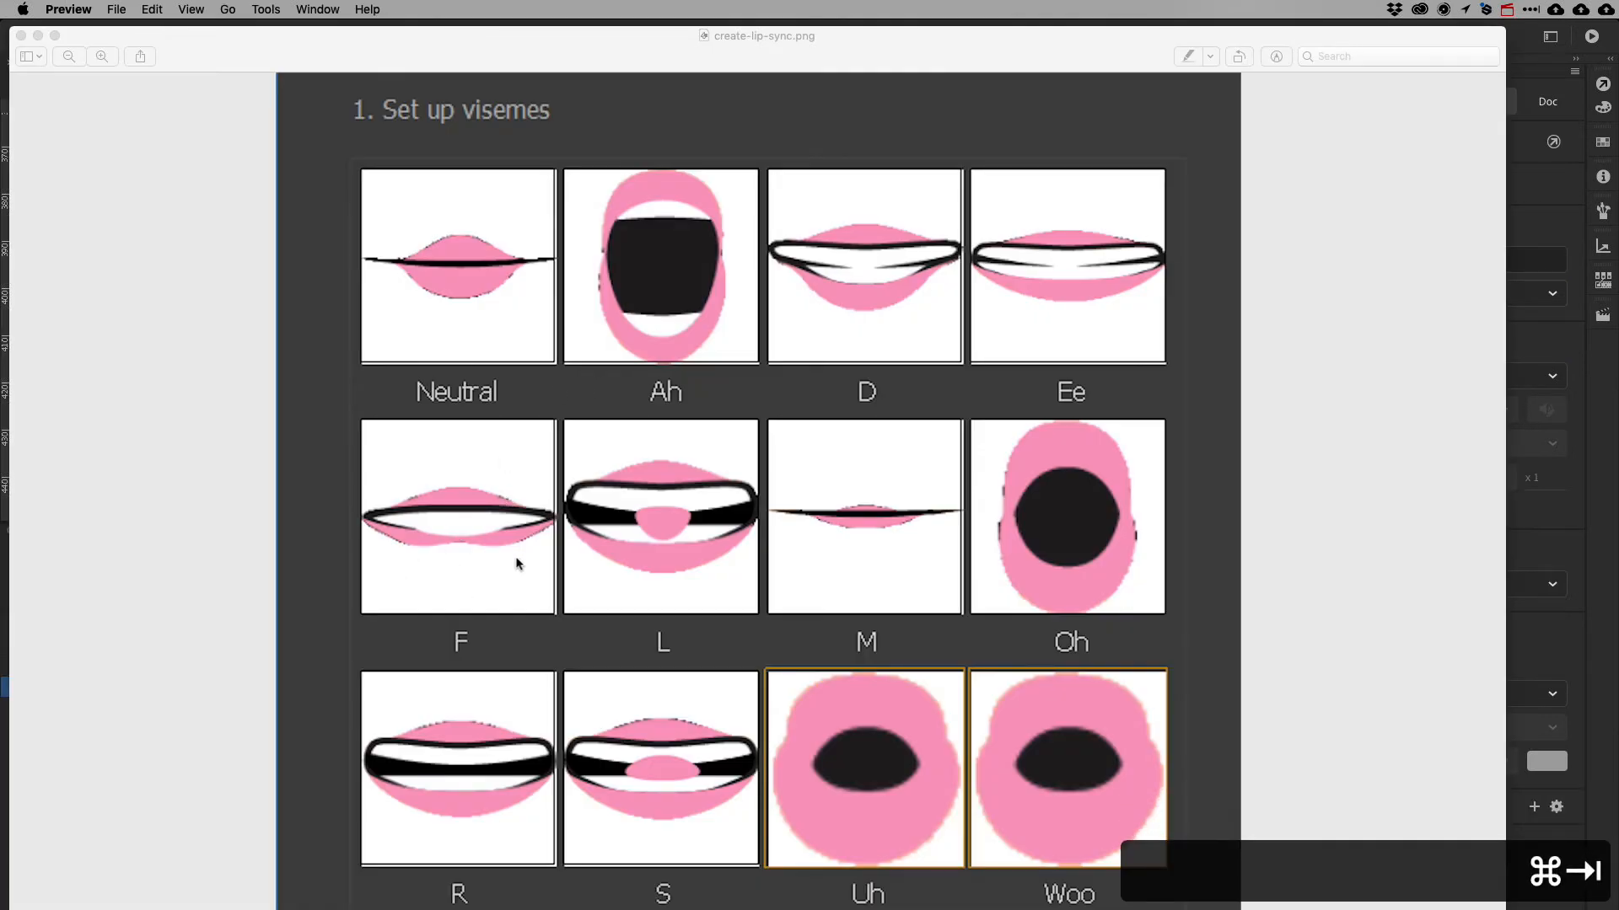
key("super+Tab")
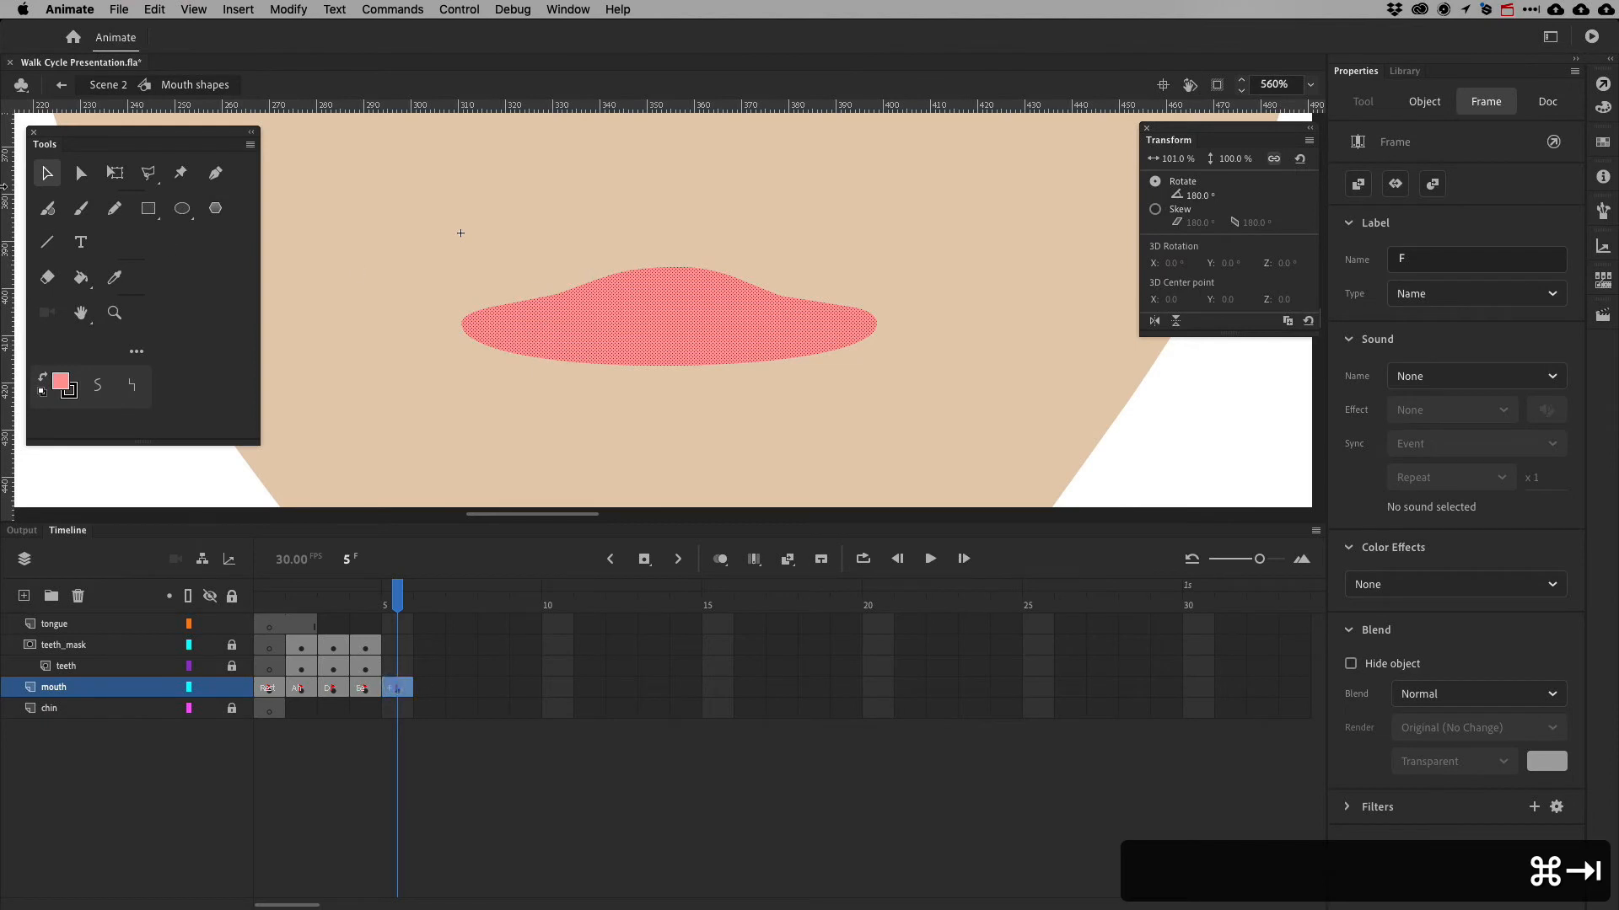
key("a")
left_click_drag(615, 234, 708, 280)
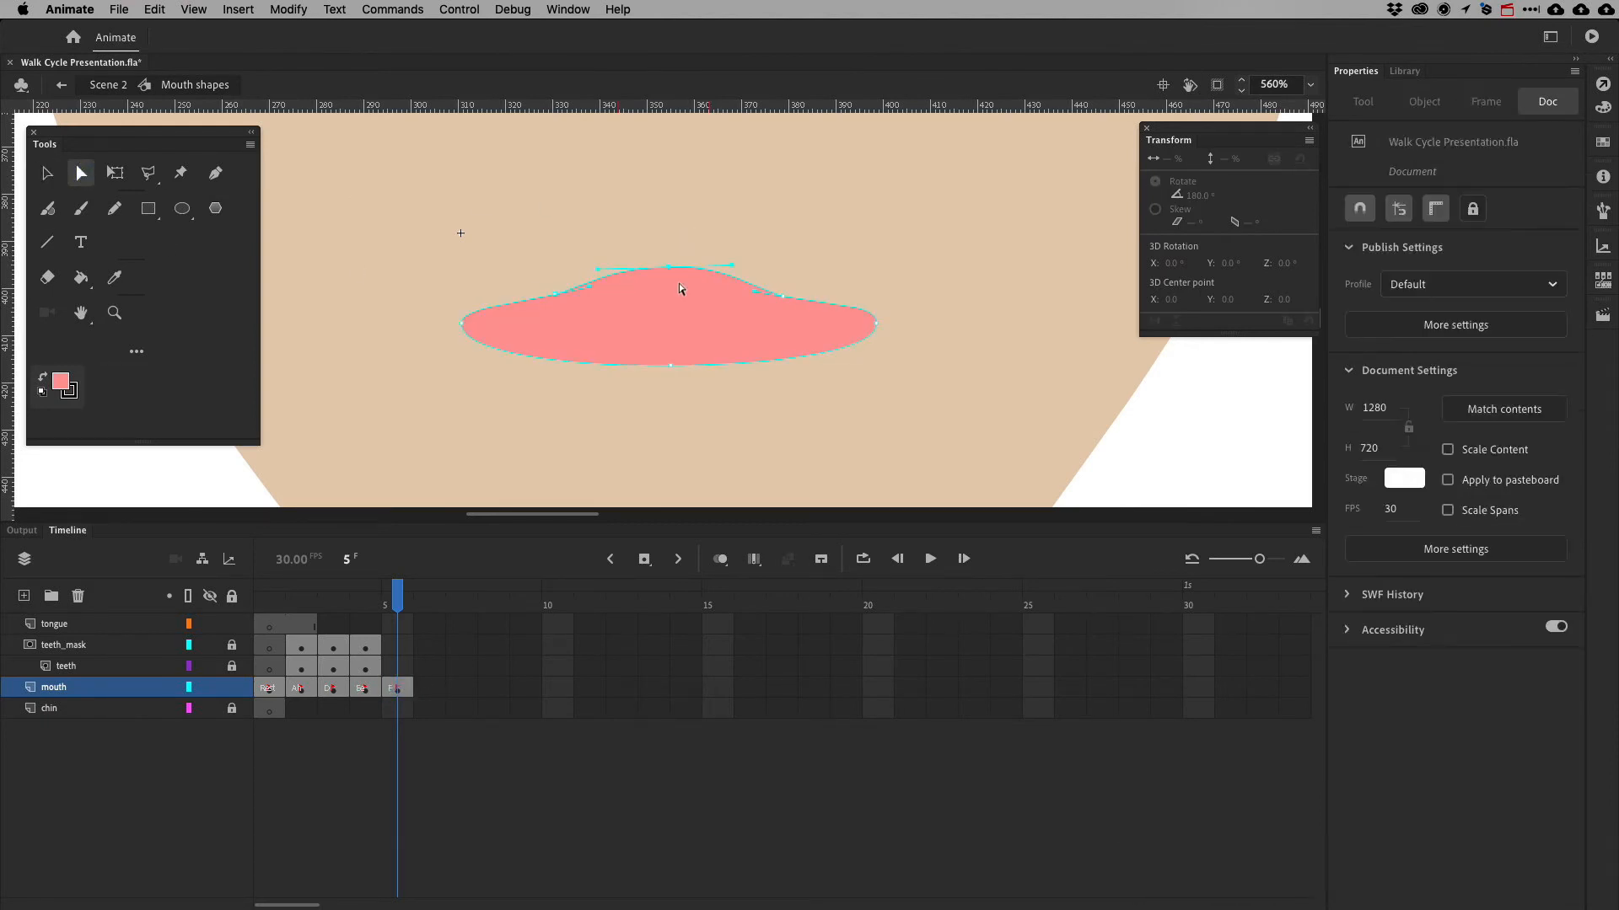
key("Up")
key("Up")
key("Up")
key("Up")
key("Up")
key("Up")
key("Up")
key("Up")
key("Up")
key("Up")
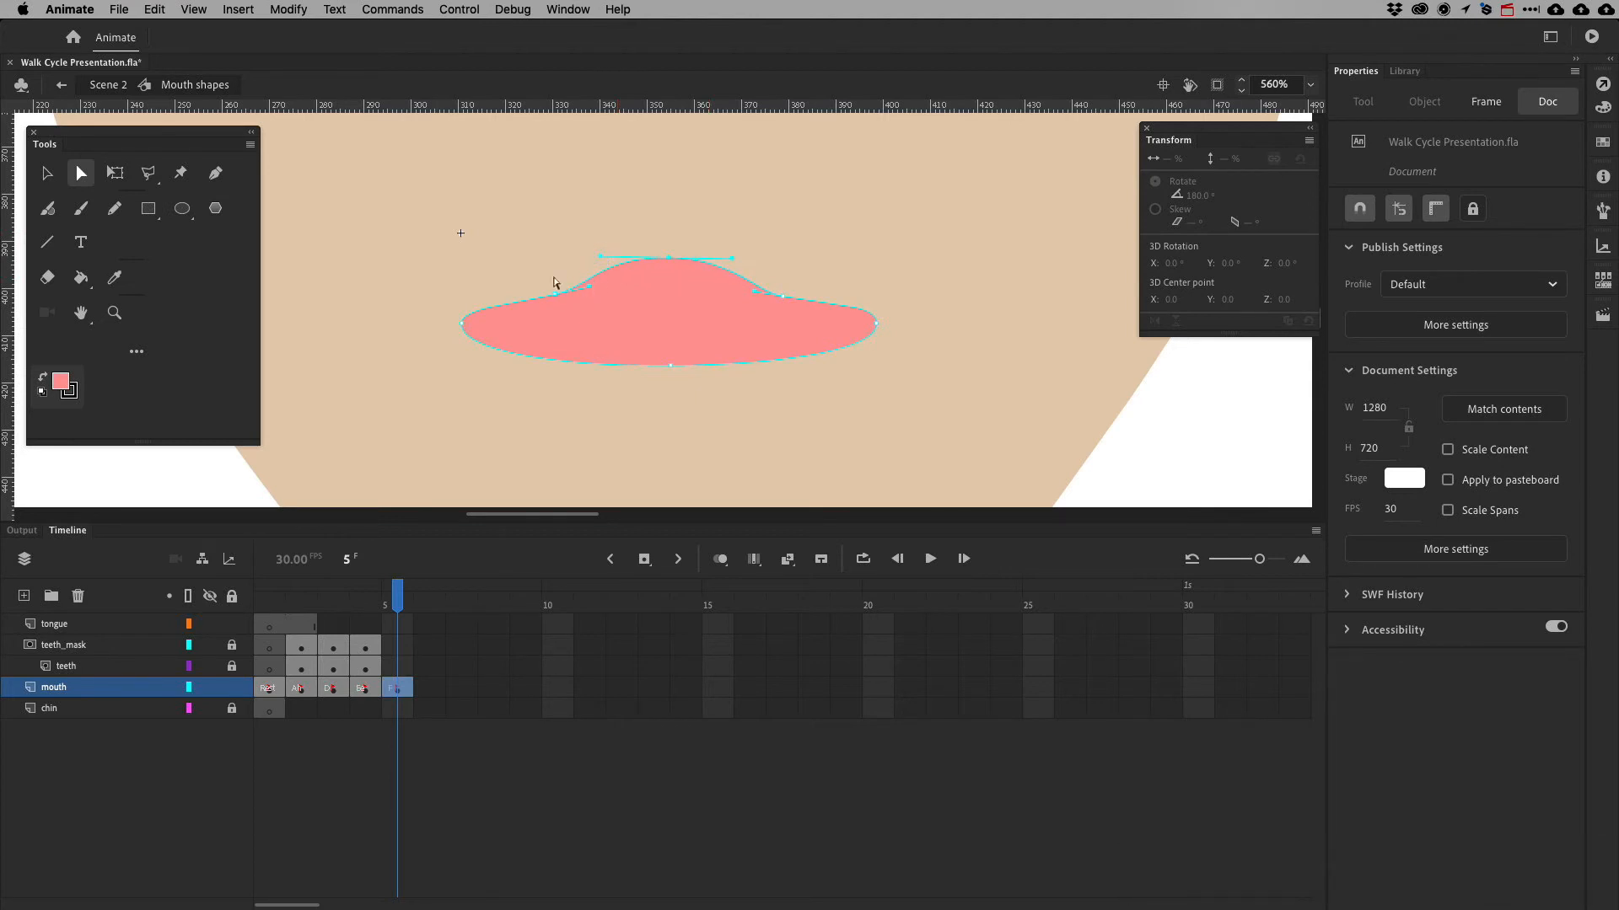
Nudge the two anchor points flanking the upper lip's peak slightly upward and compare the shape with the F viseme reference
left_click(586, 308)
left_click(770, 316, "shift")
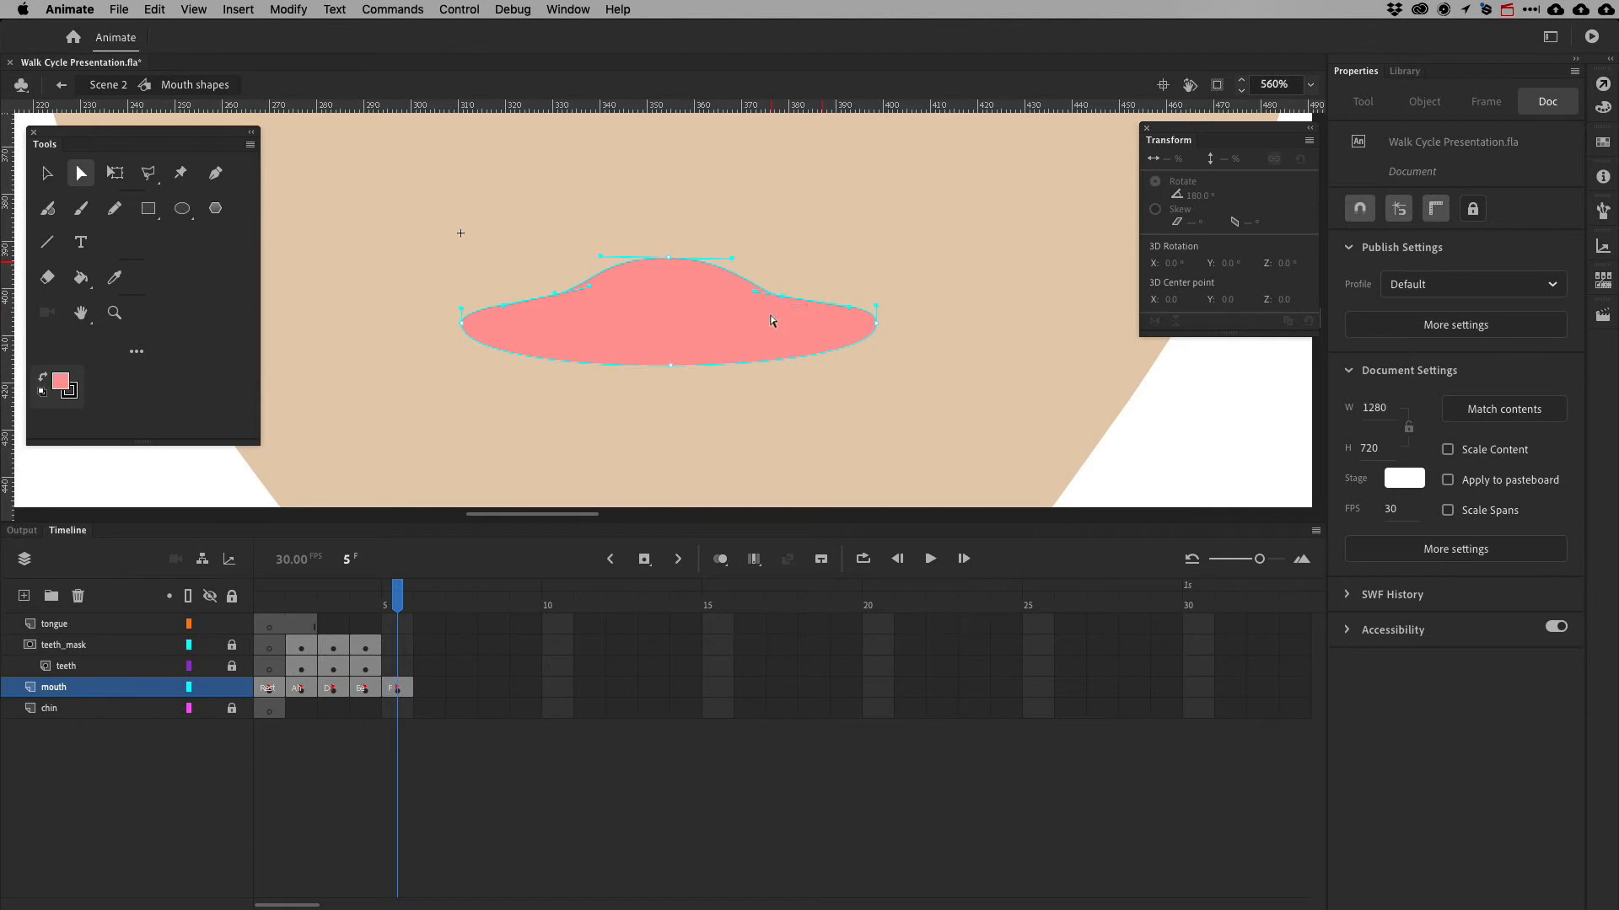
key("Up")
key("Up")
key("Up")
key("Up")
key("Up")
key("Up")
key("Up")
key("Up")
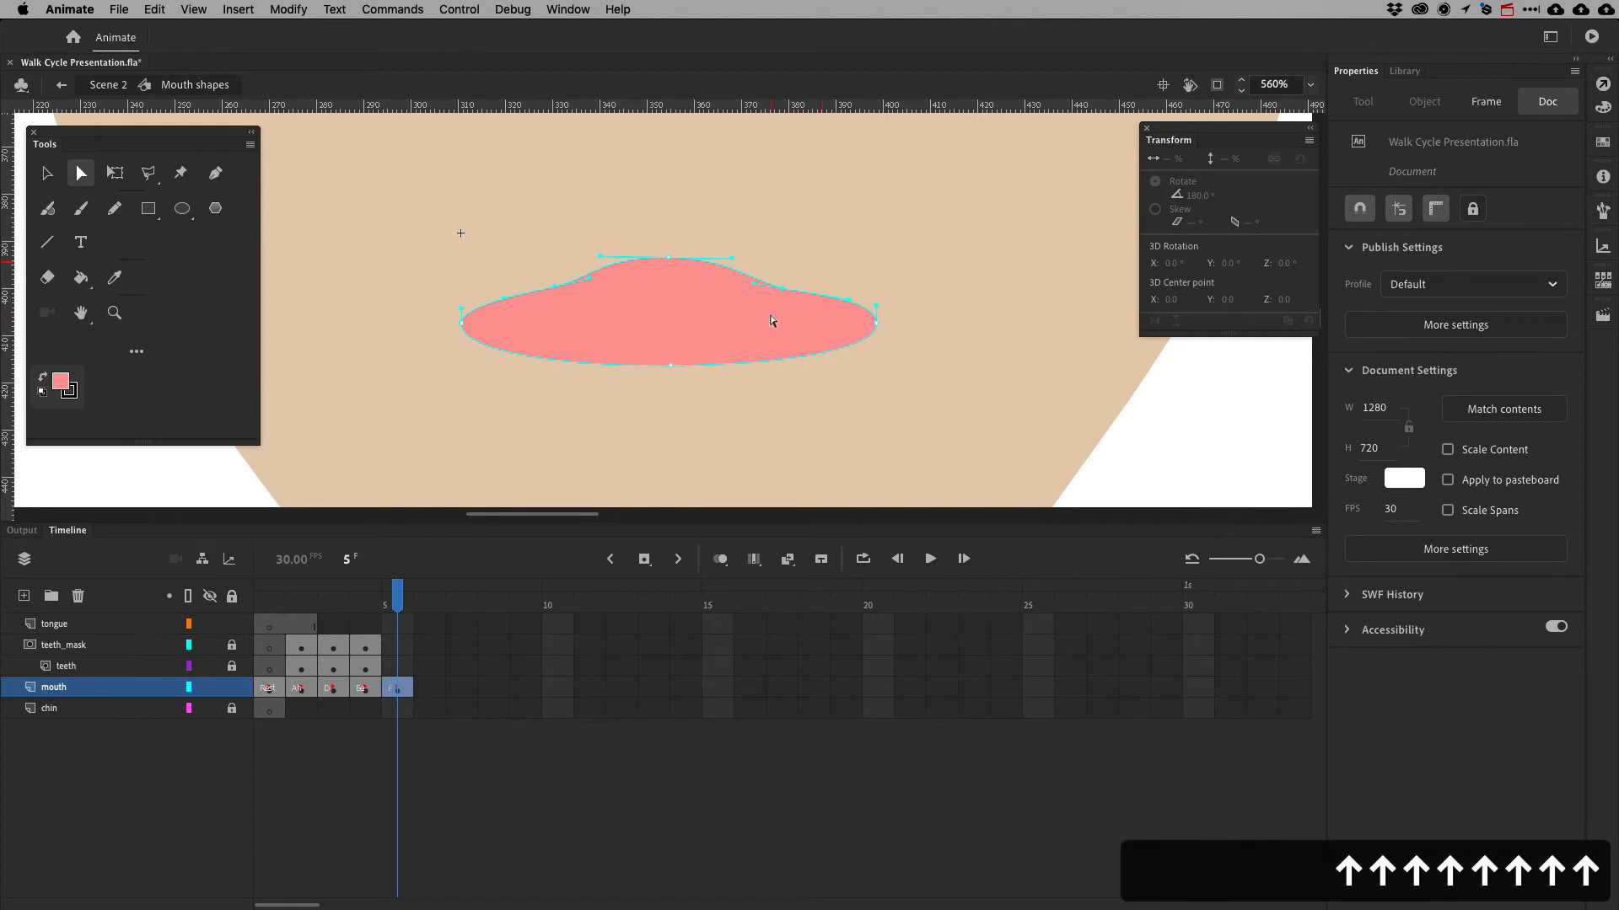
key("super+Tab")
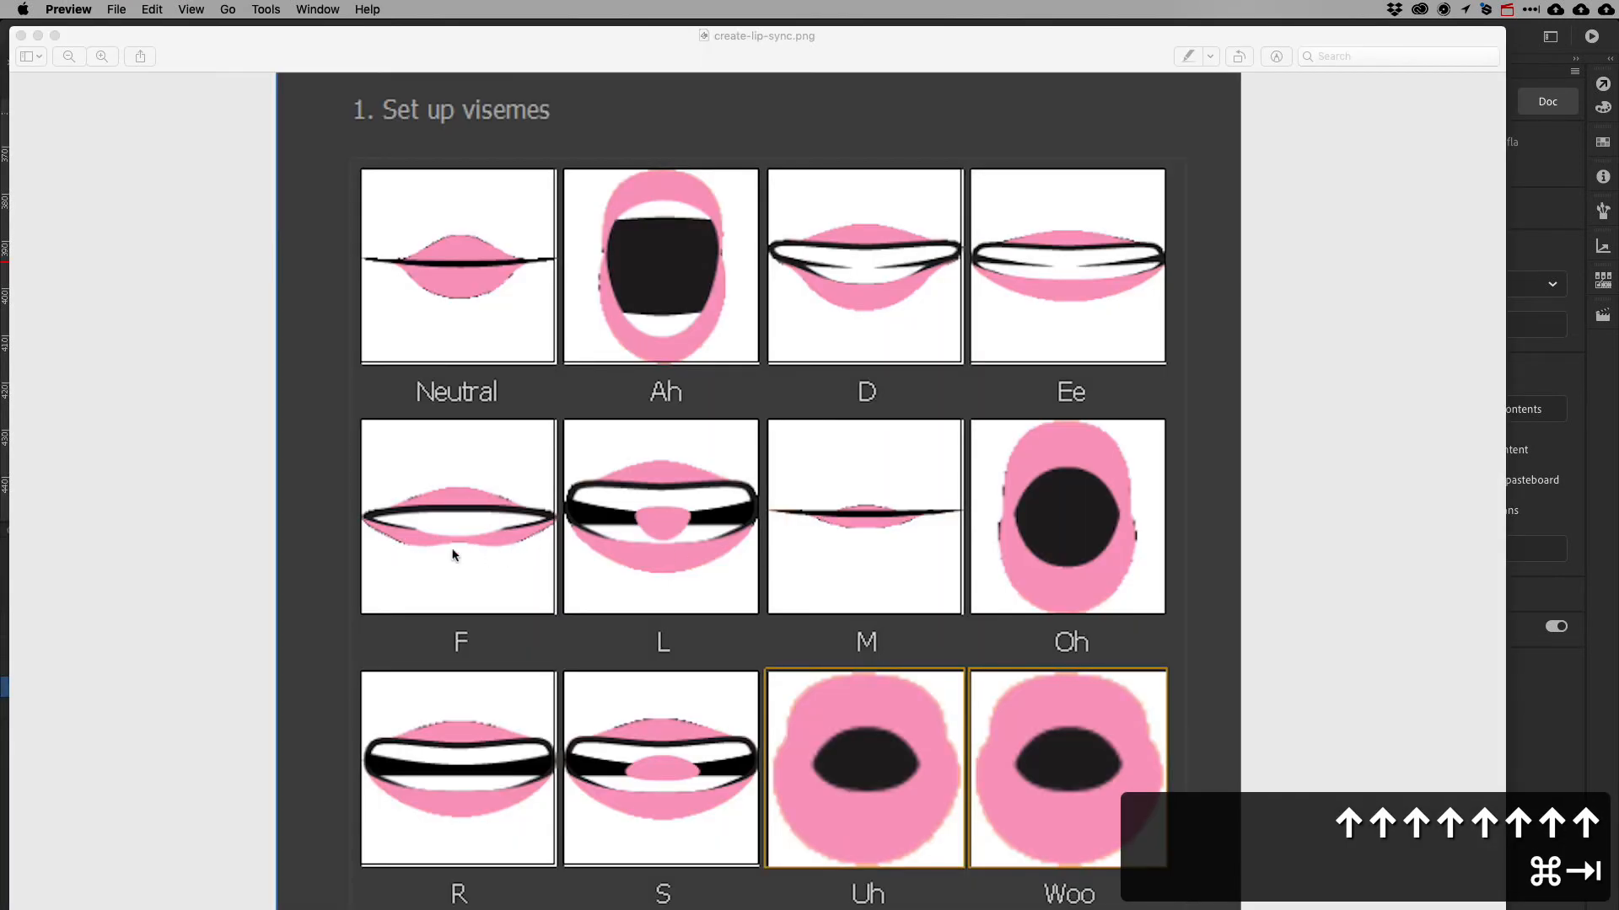
key("super+Tab")
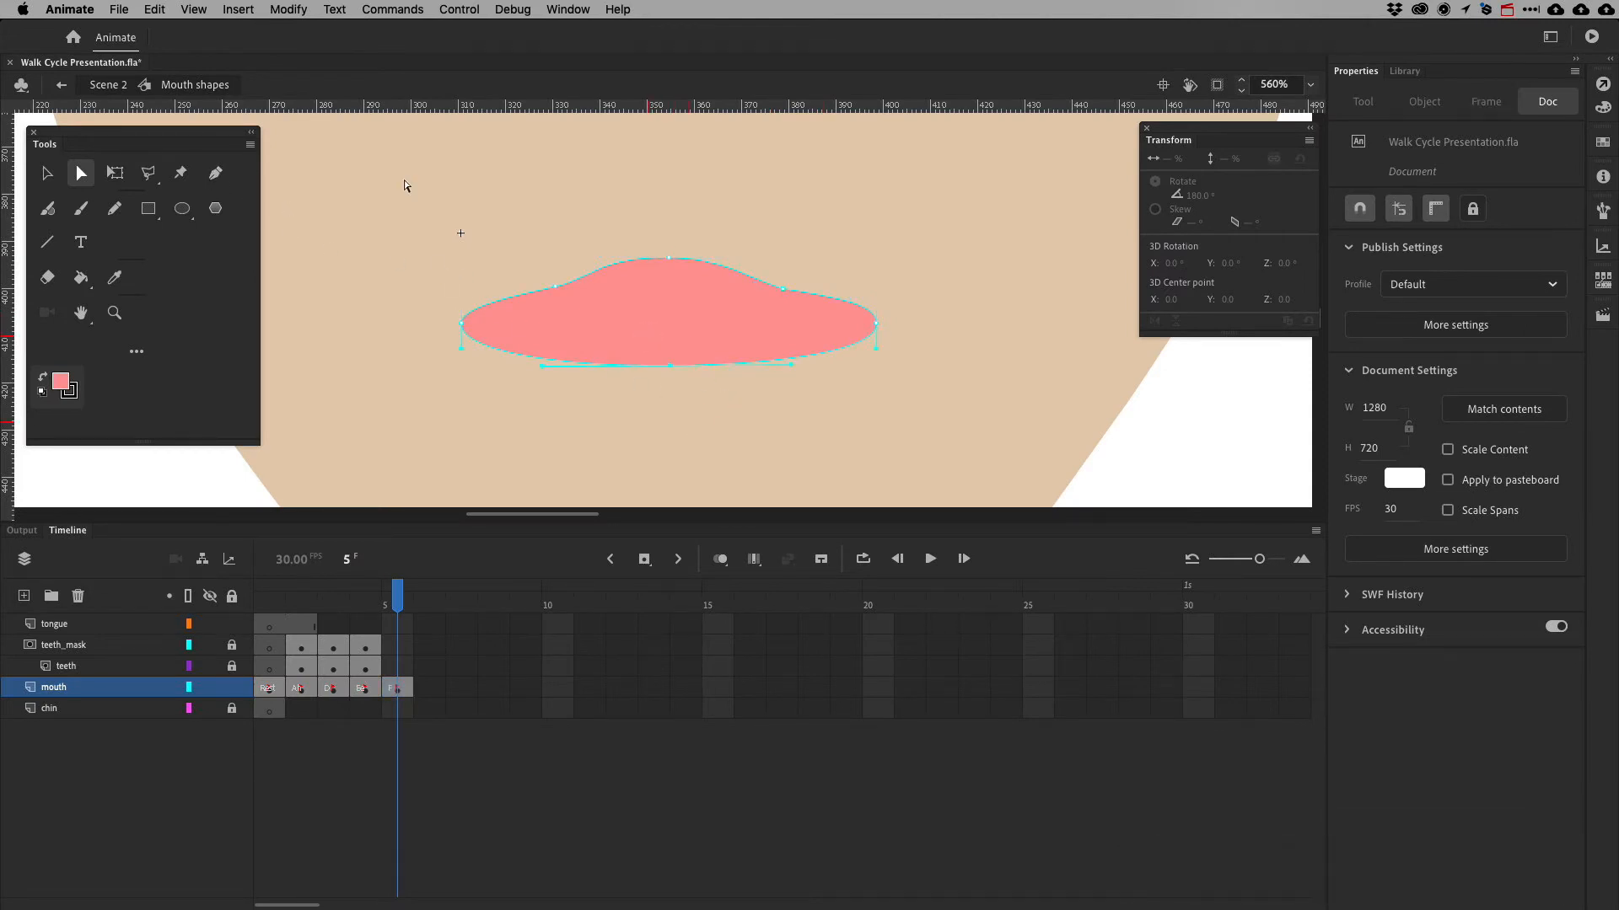
key("p")
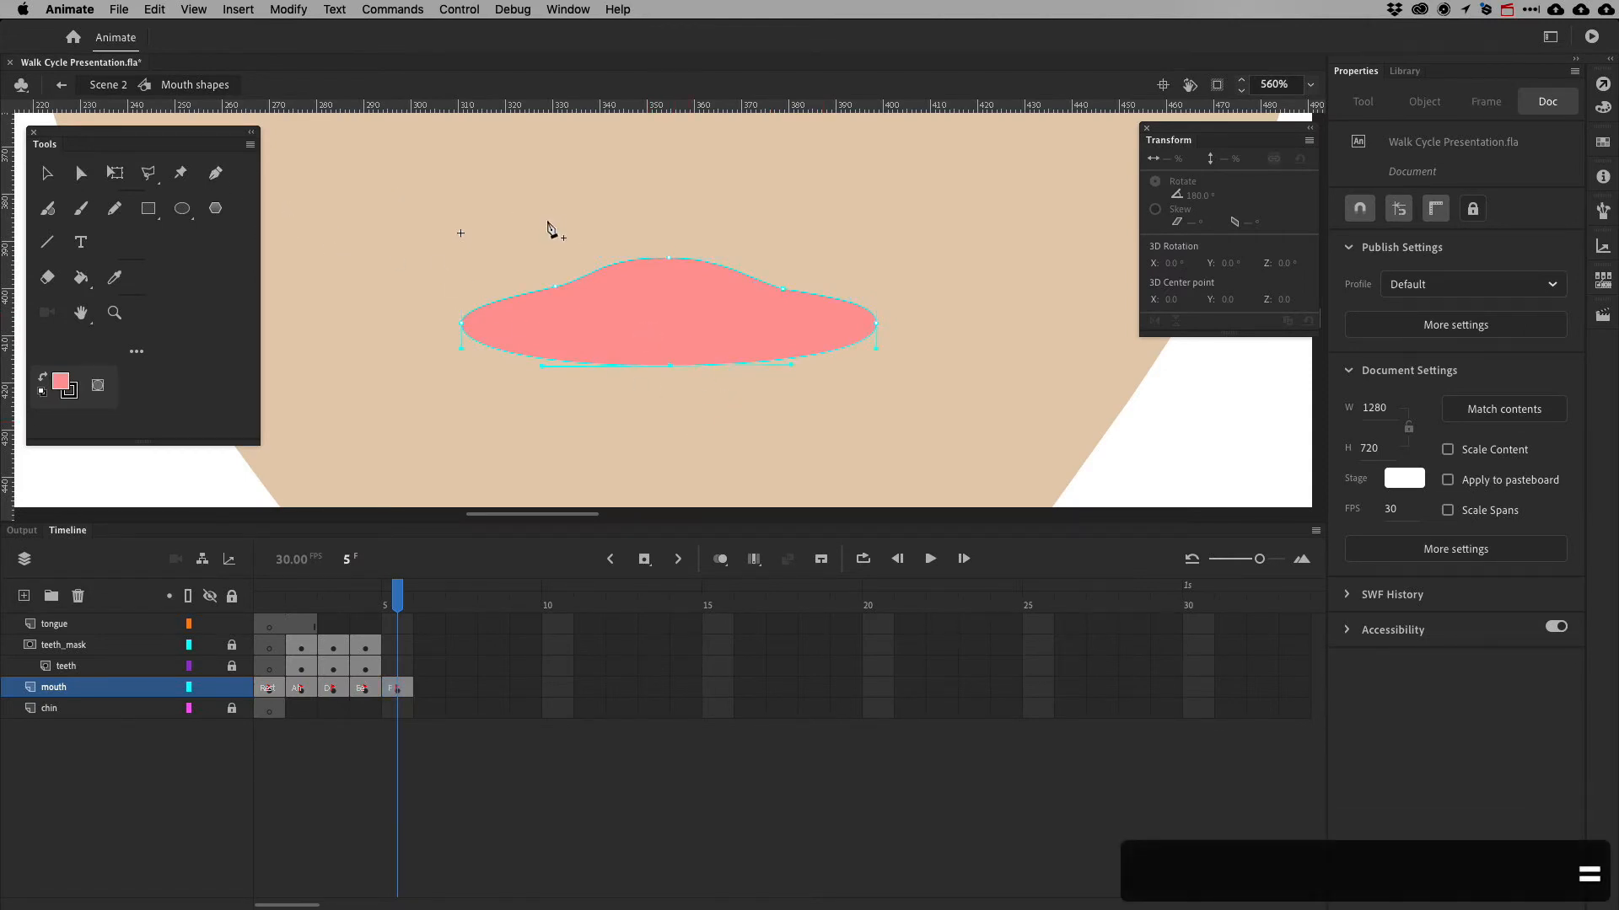
left_click(218, 175)
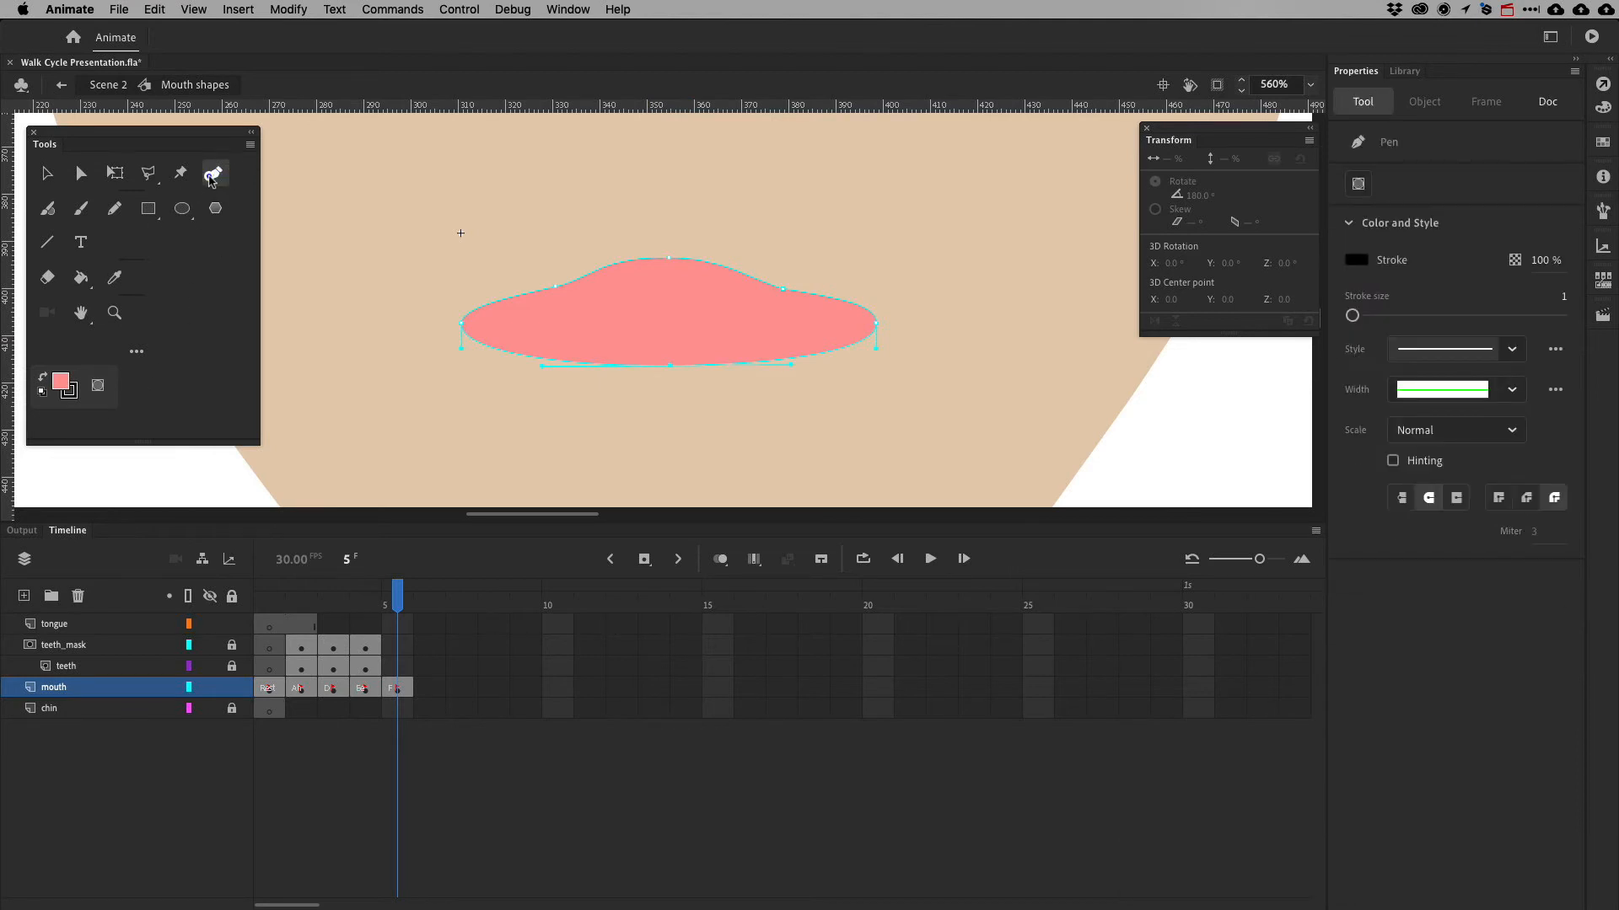
left_click(219, 175)
left_click(135, 353)
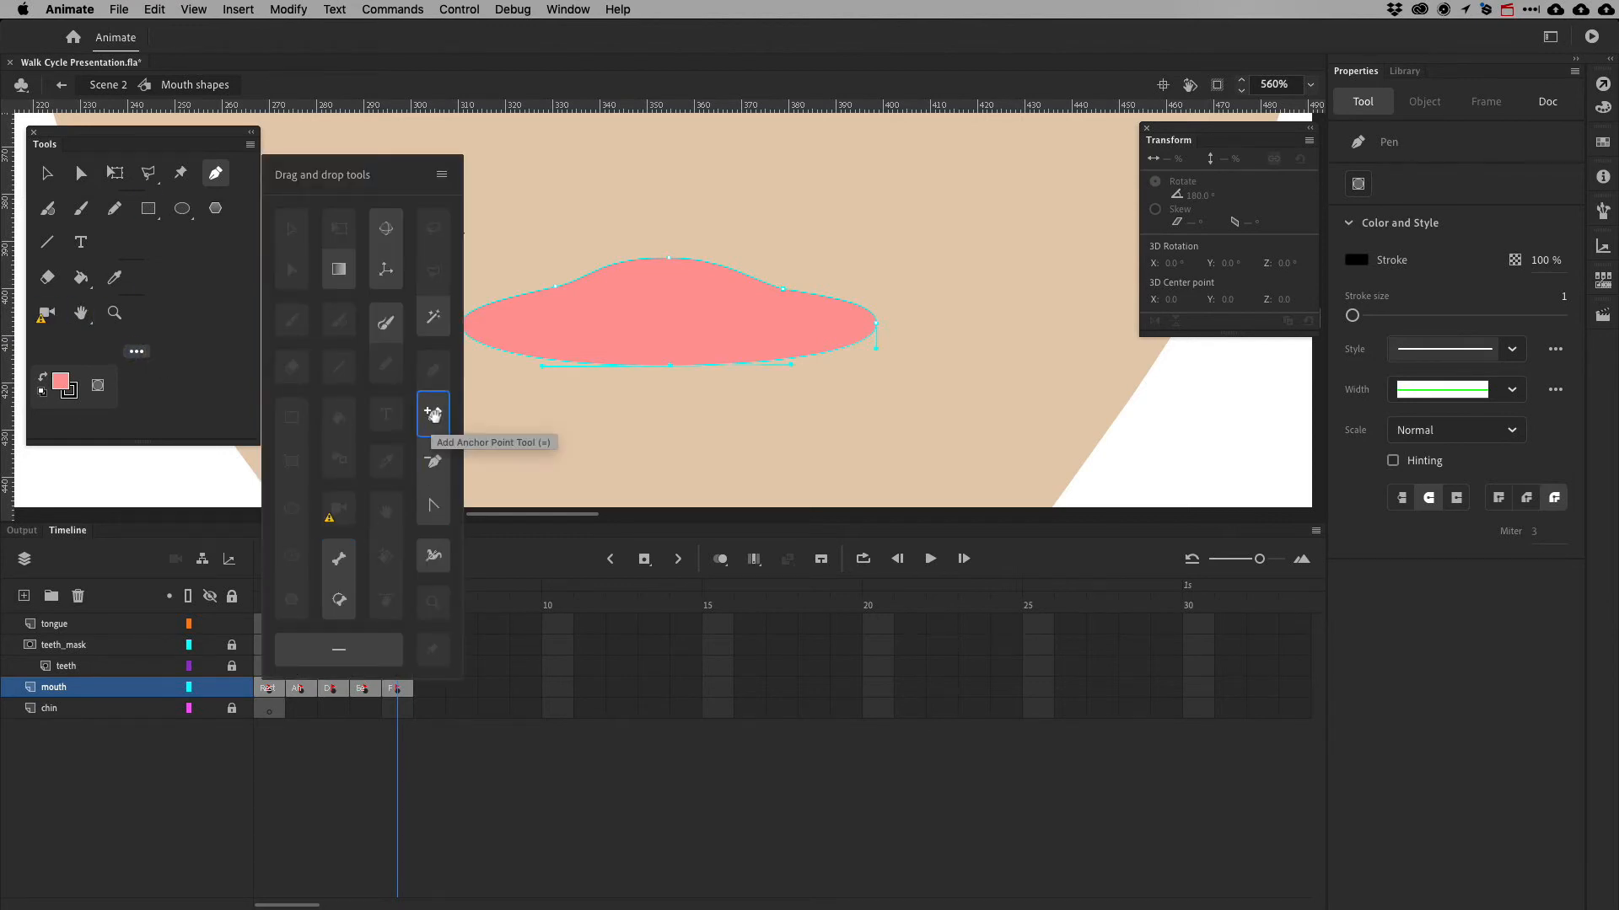
left_click(213, 253)
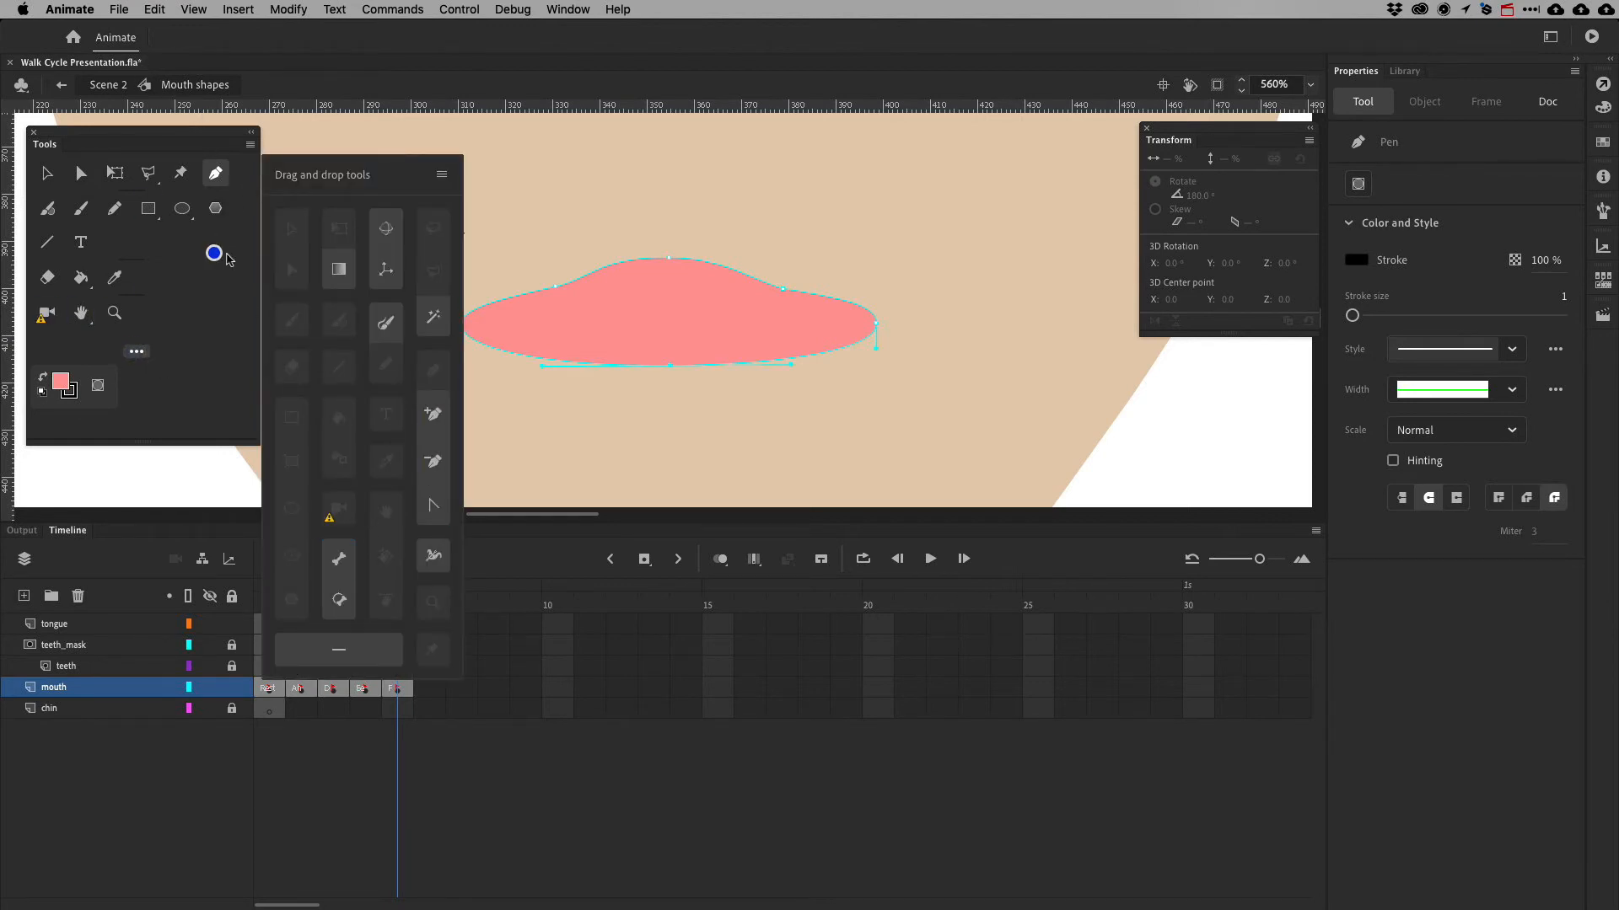
left_click(441, 174)
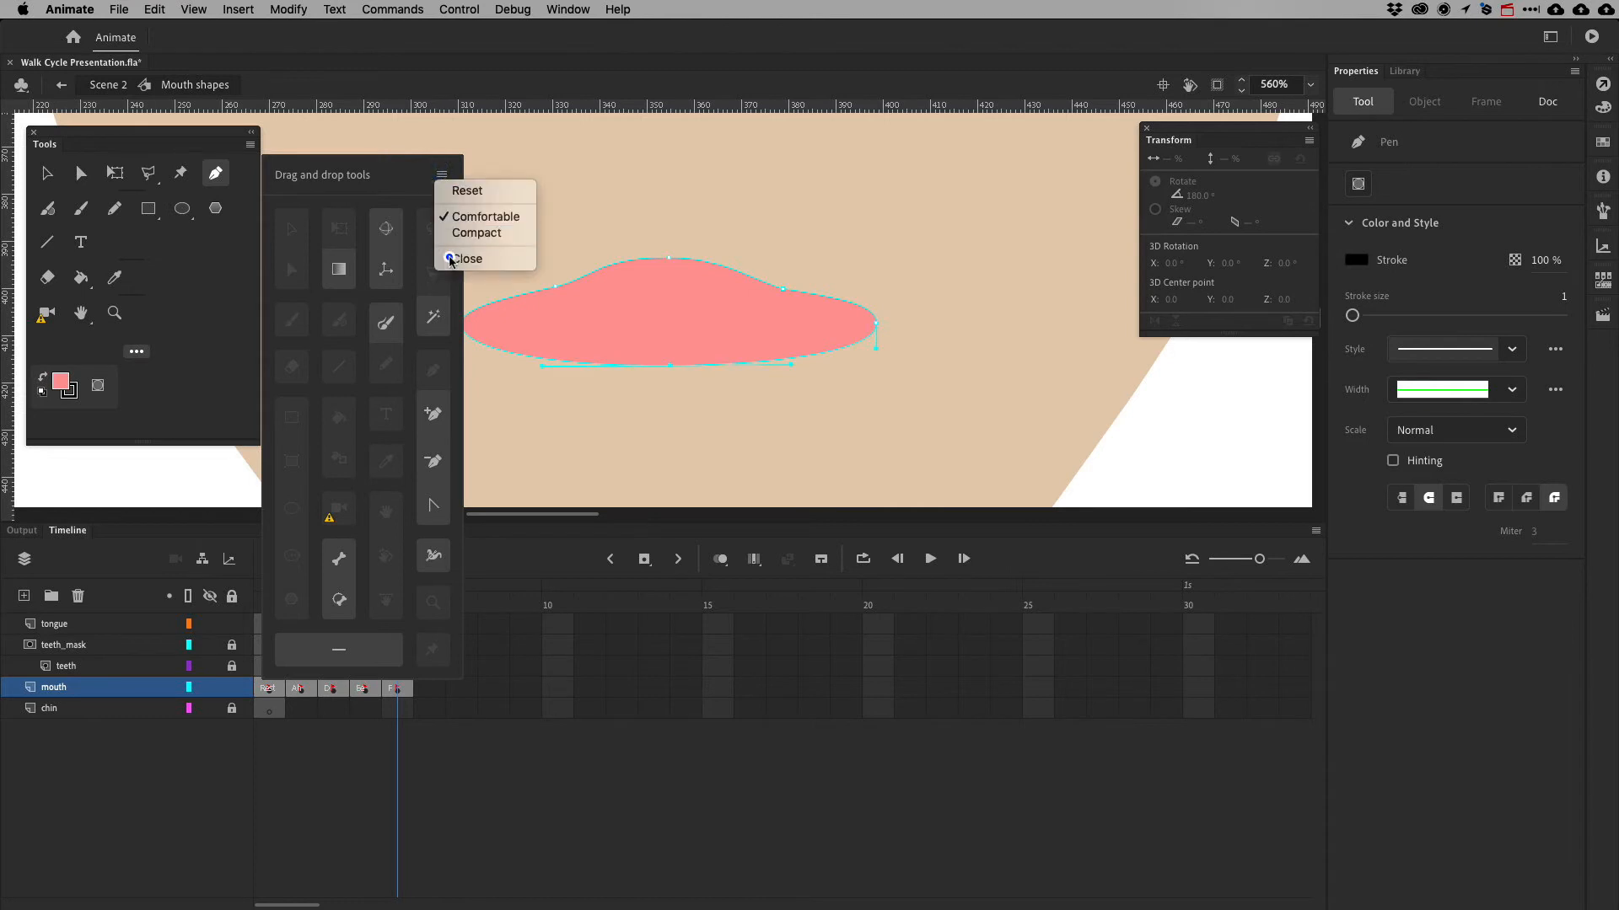
left_click(462, 253)
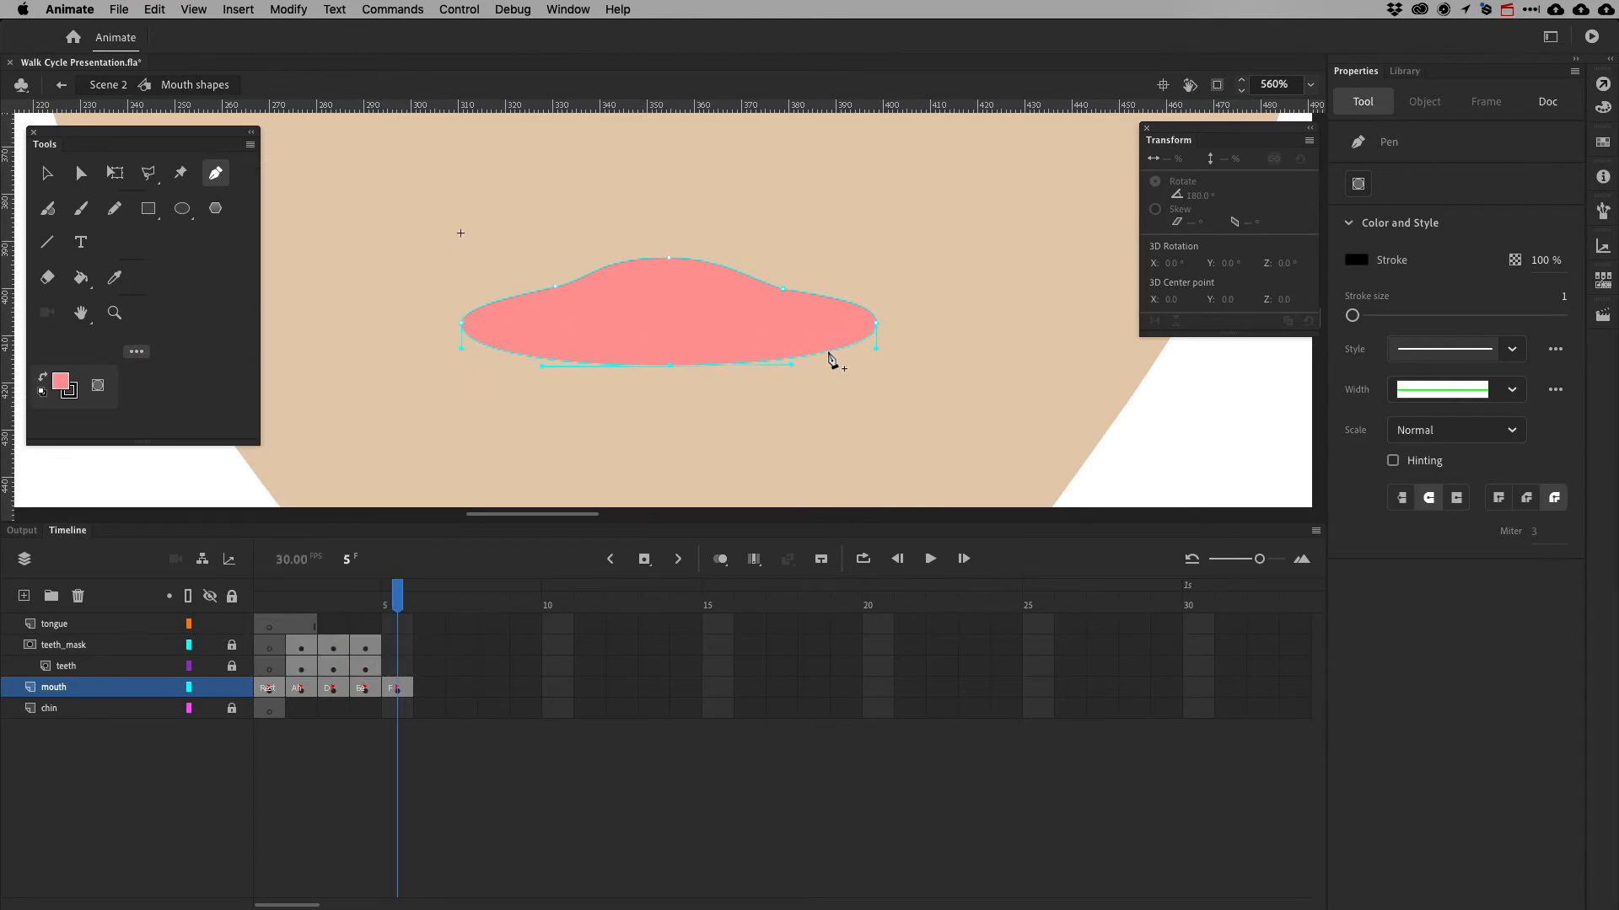
Add an anchor point on the lower lip's edge on each side of its centre, undoing the accidental edit of the curve
key("v")
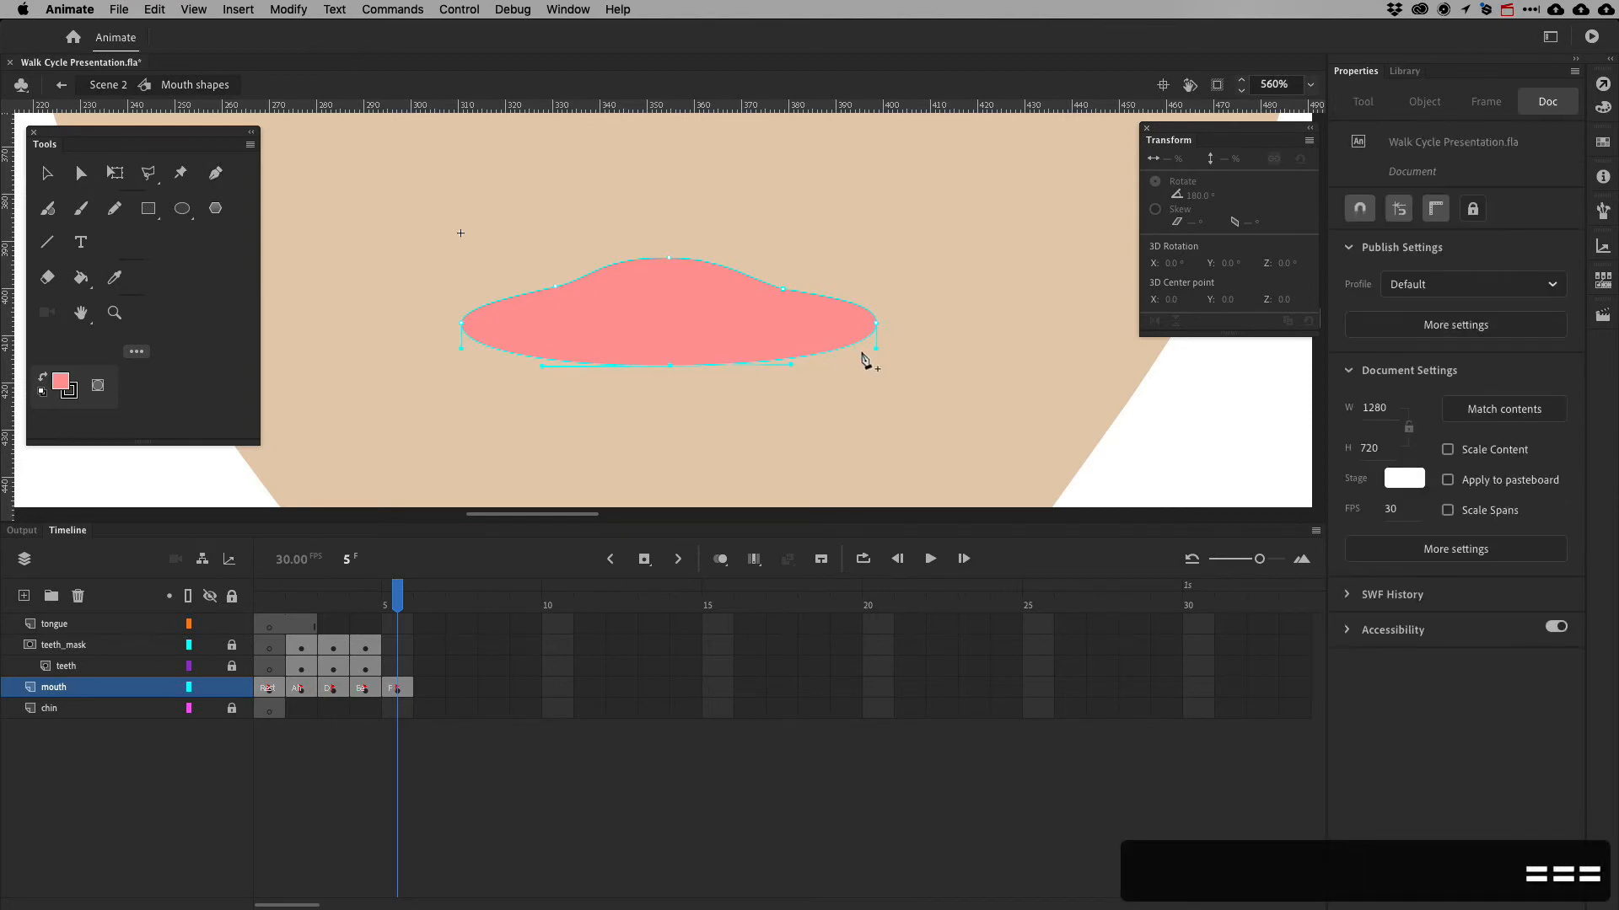
left_click(806, 356)
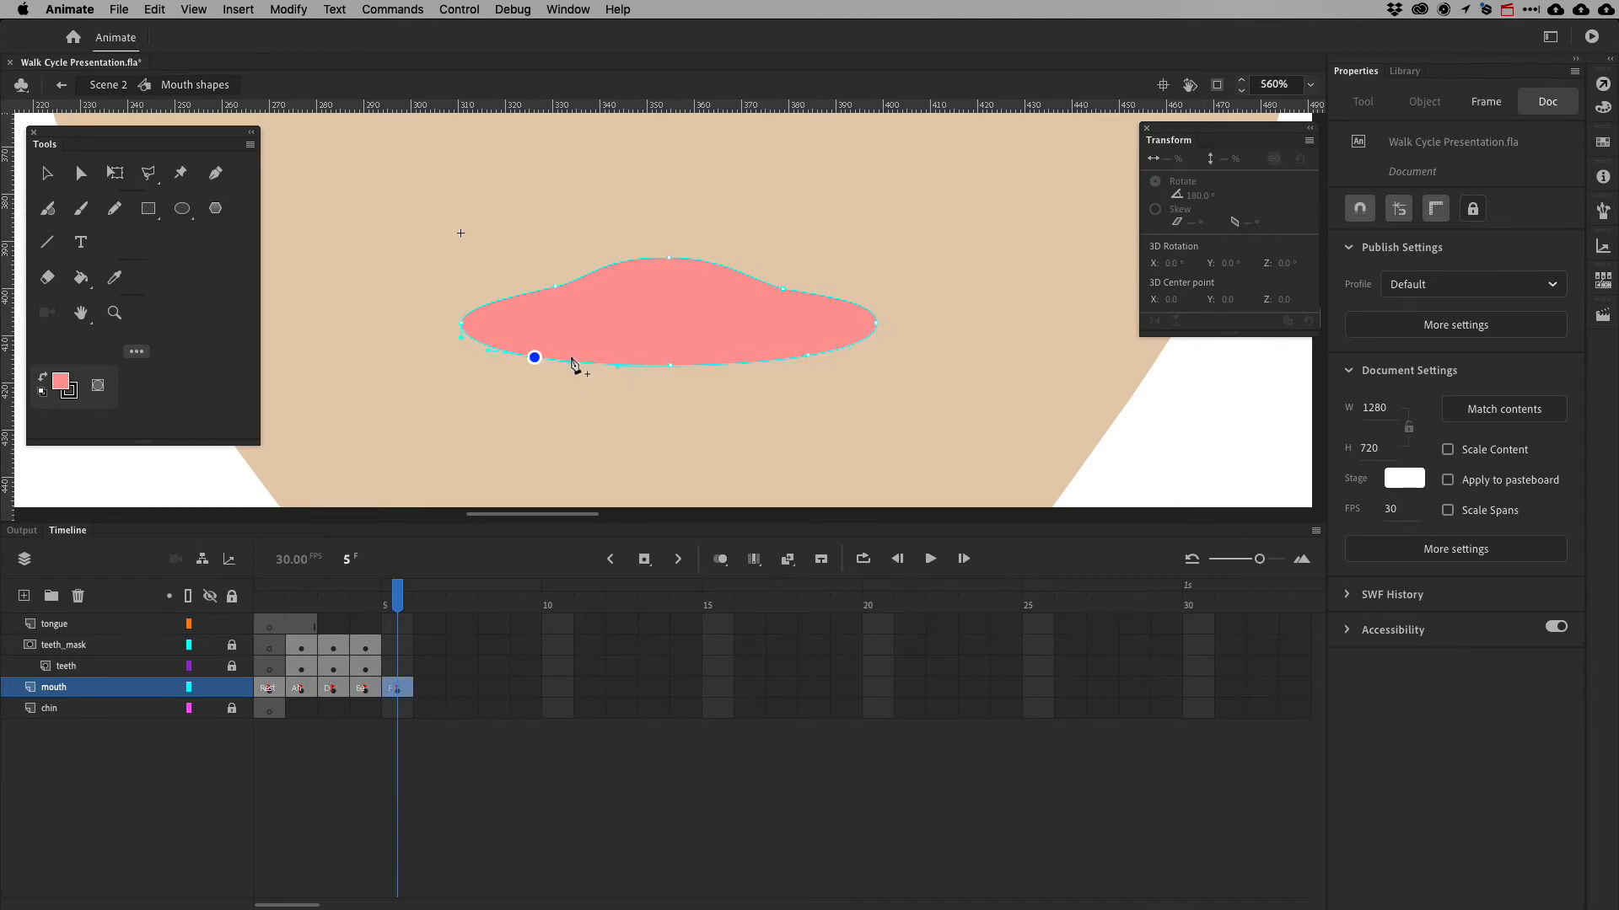
left_click(79, 174)
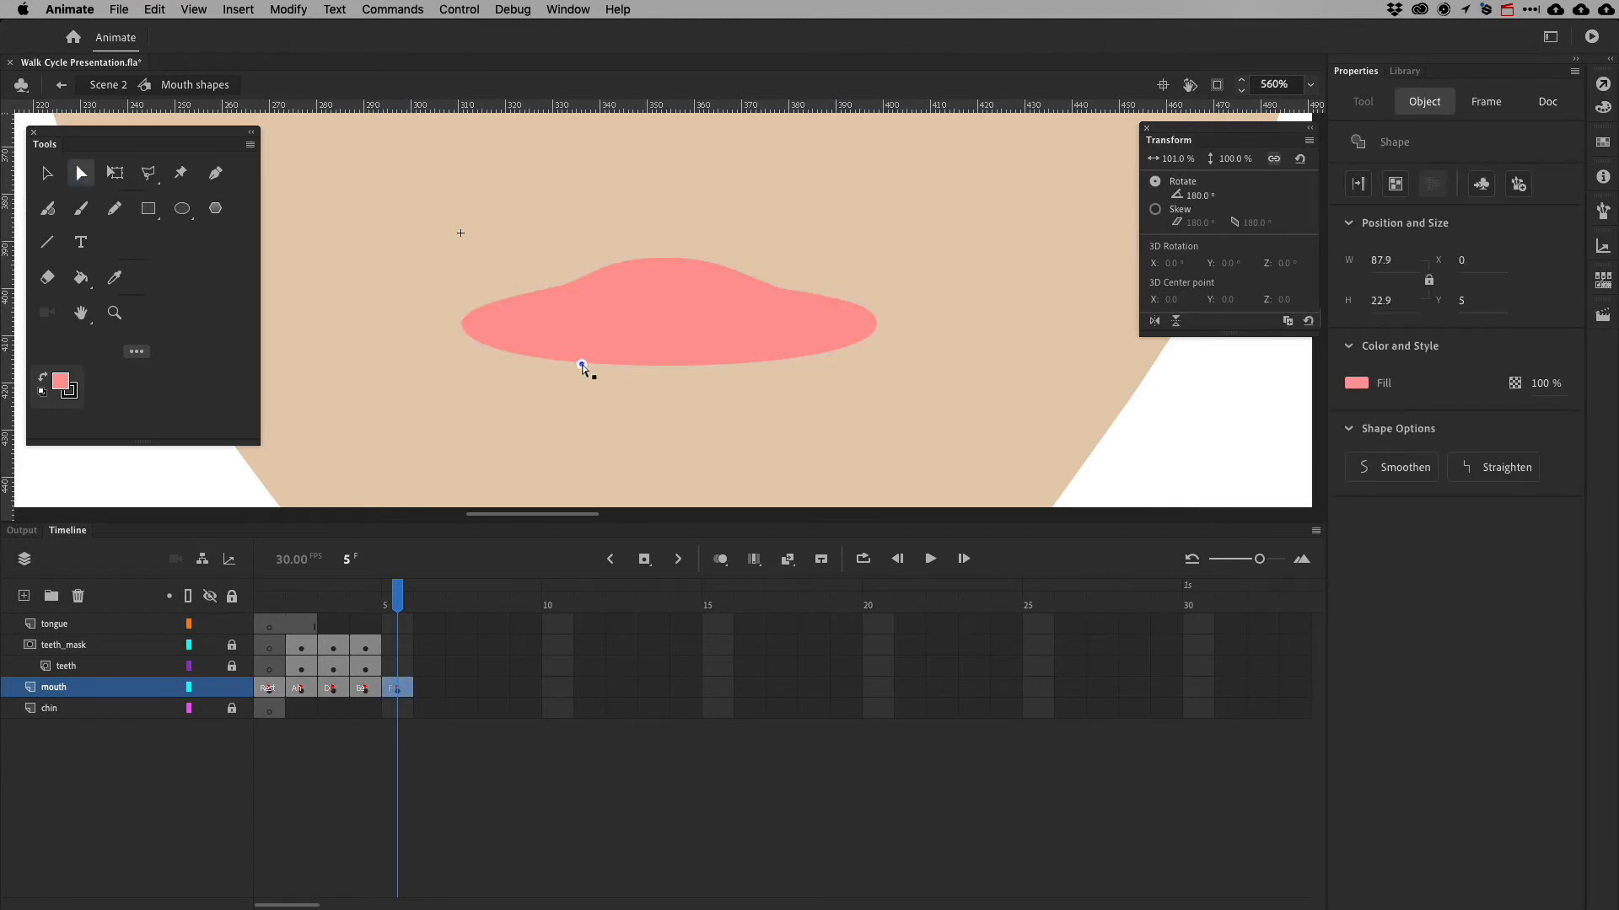
left_click(545, 345)
key("cmd+z")
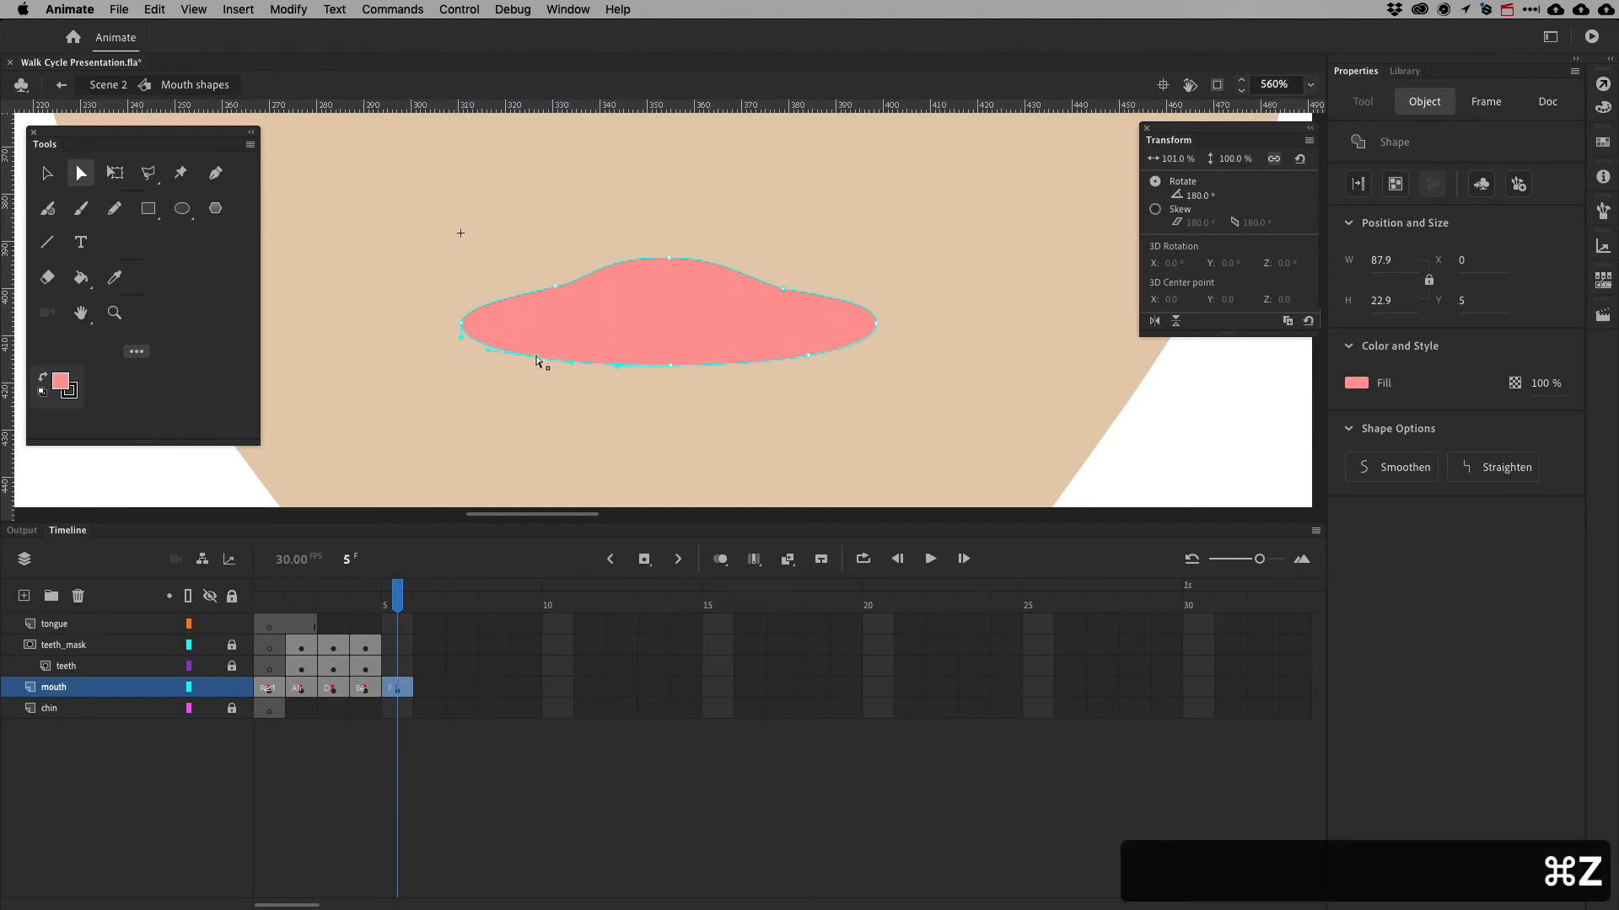
Reshape the lower lip like the F viseme reference by moving the two side anchor points inward and pulling the centre anchor point upward
left_click_drag(537, 360, 560, 343)
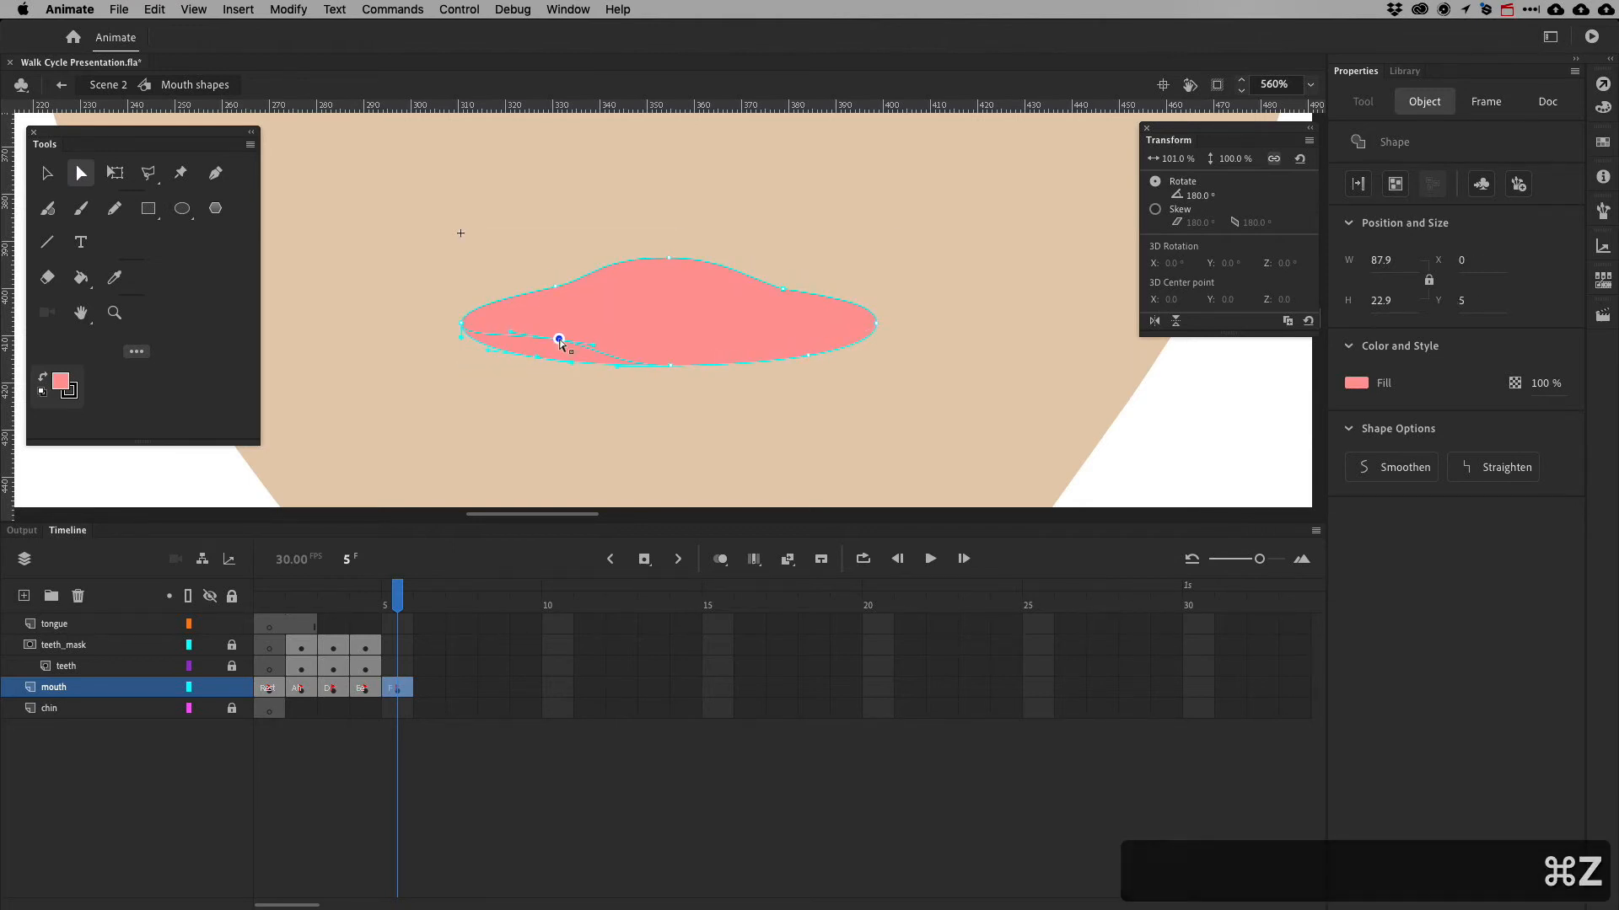
key("cmd+Tab")
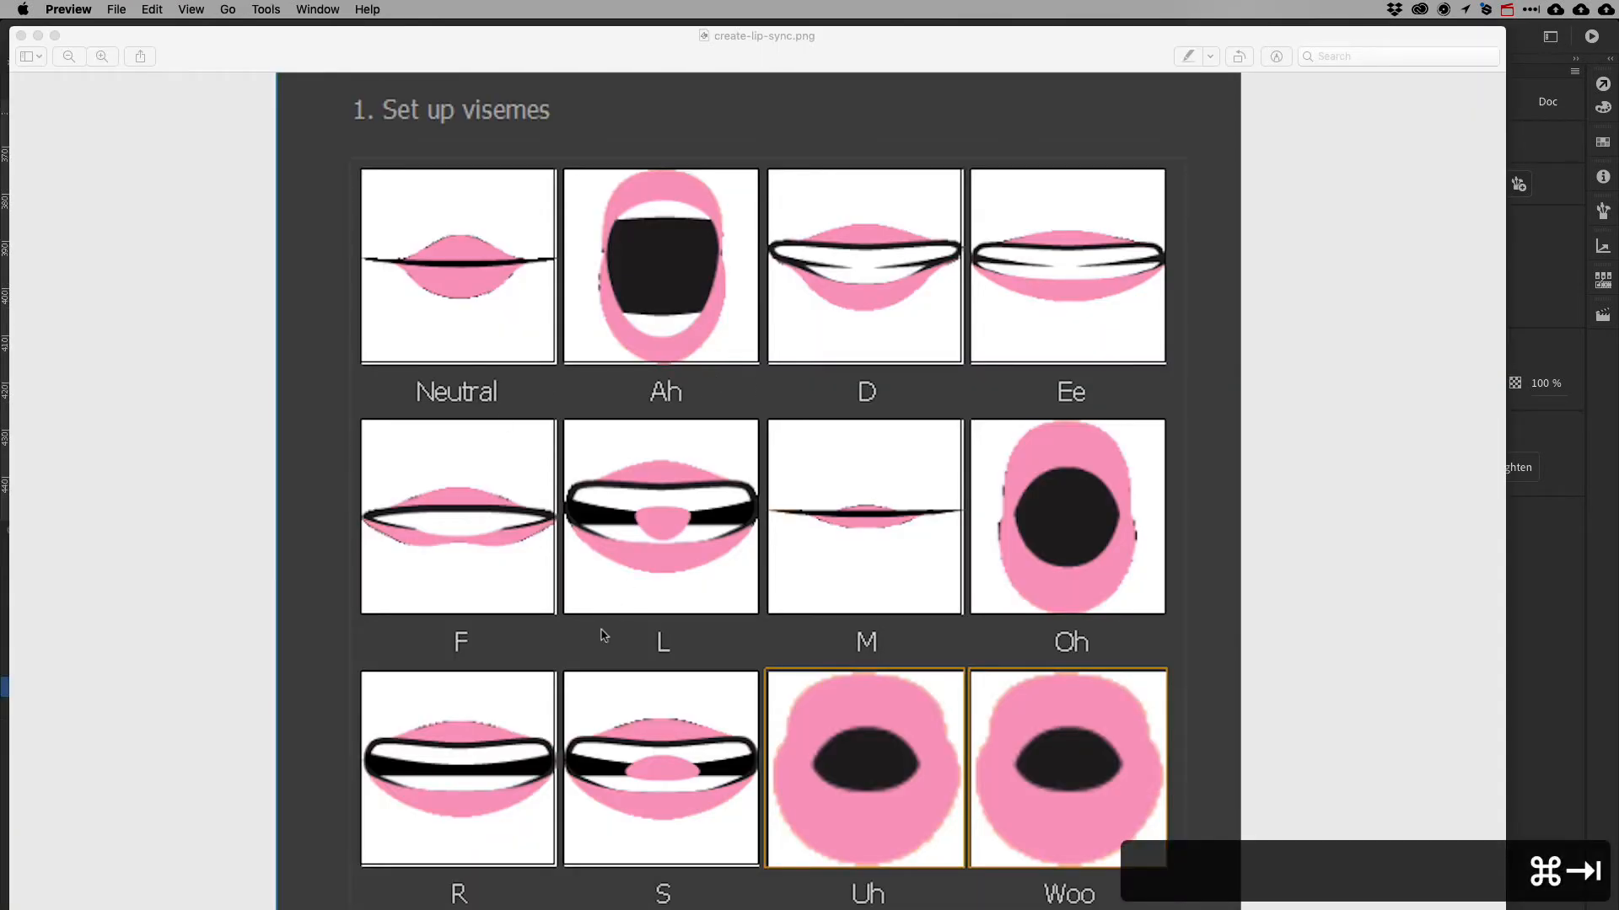
key("super+Tab")
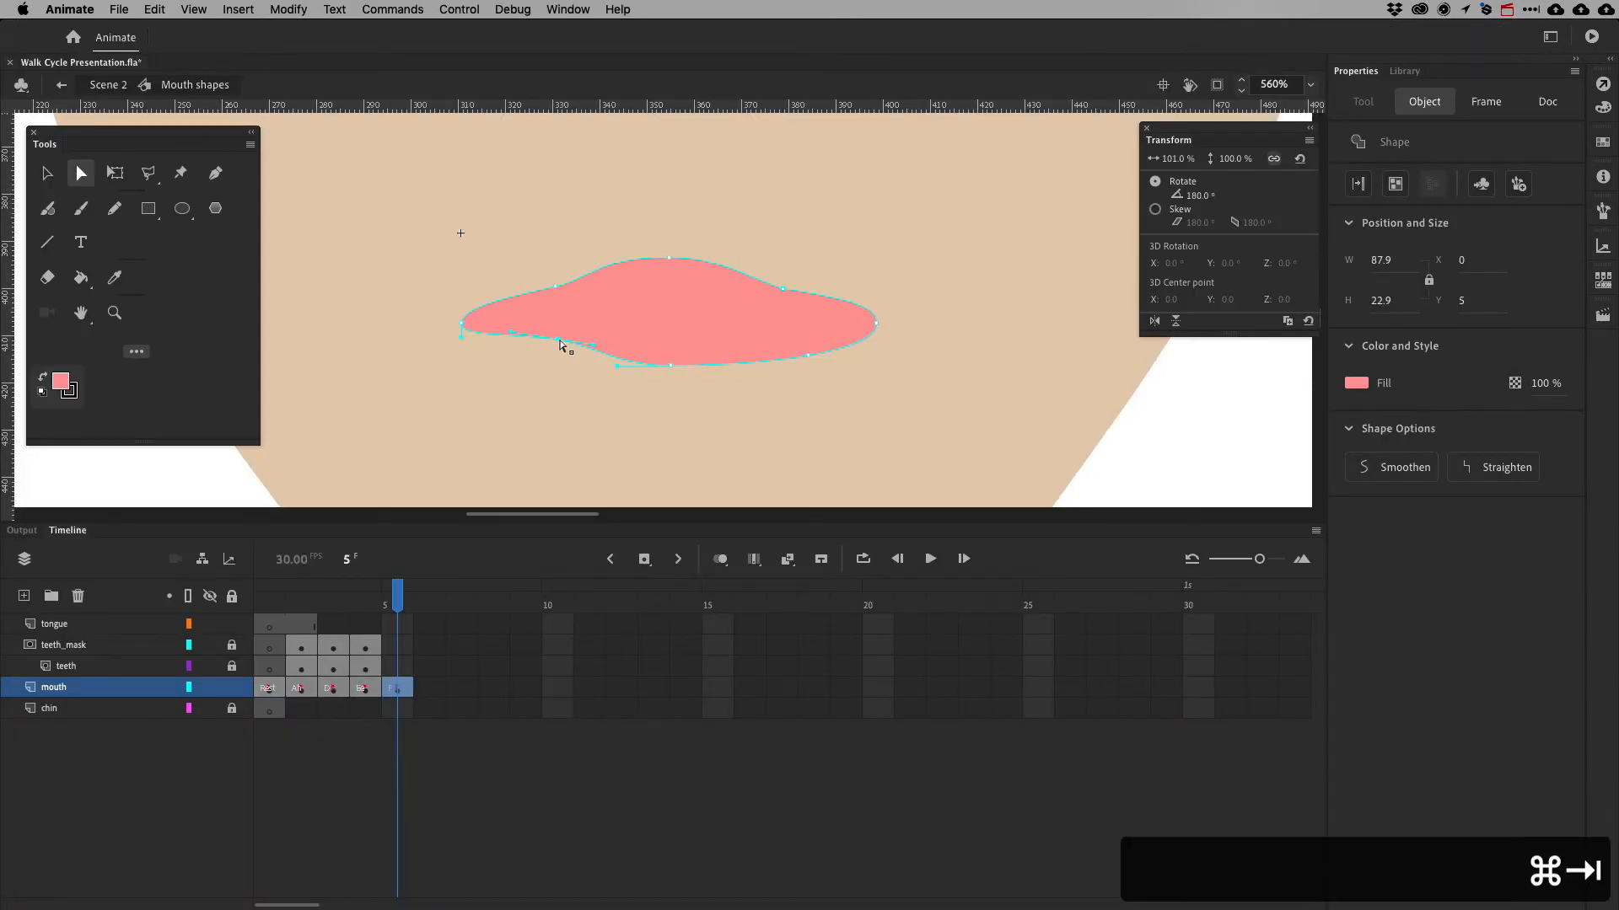
left_click_drag(559, 340, 558, 360)
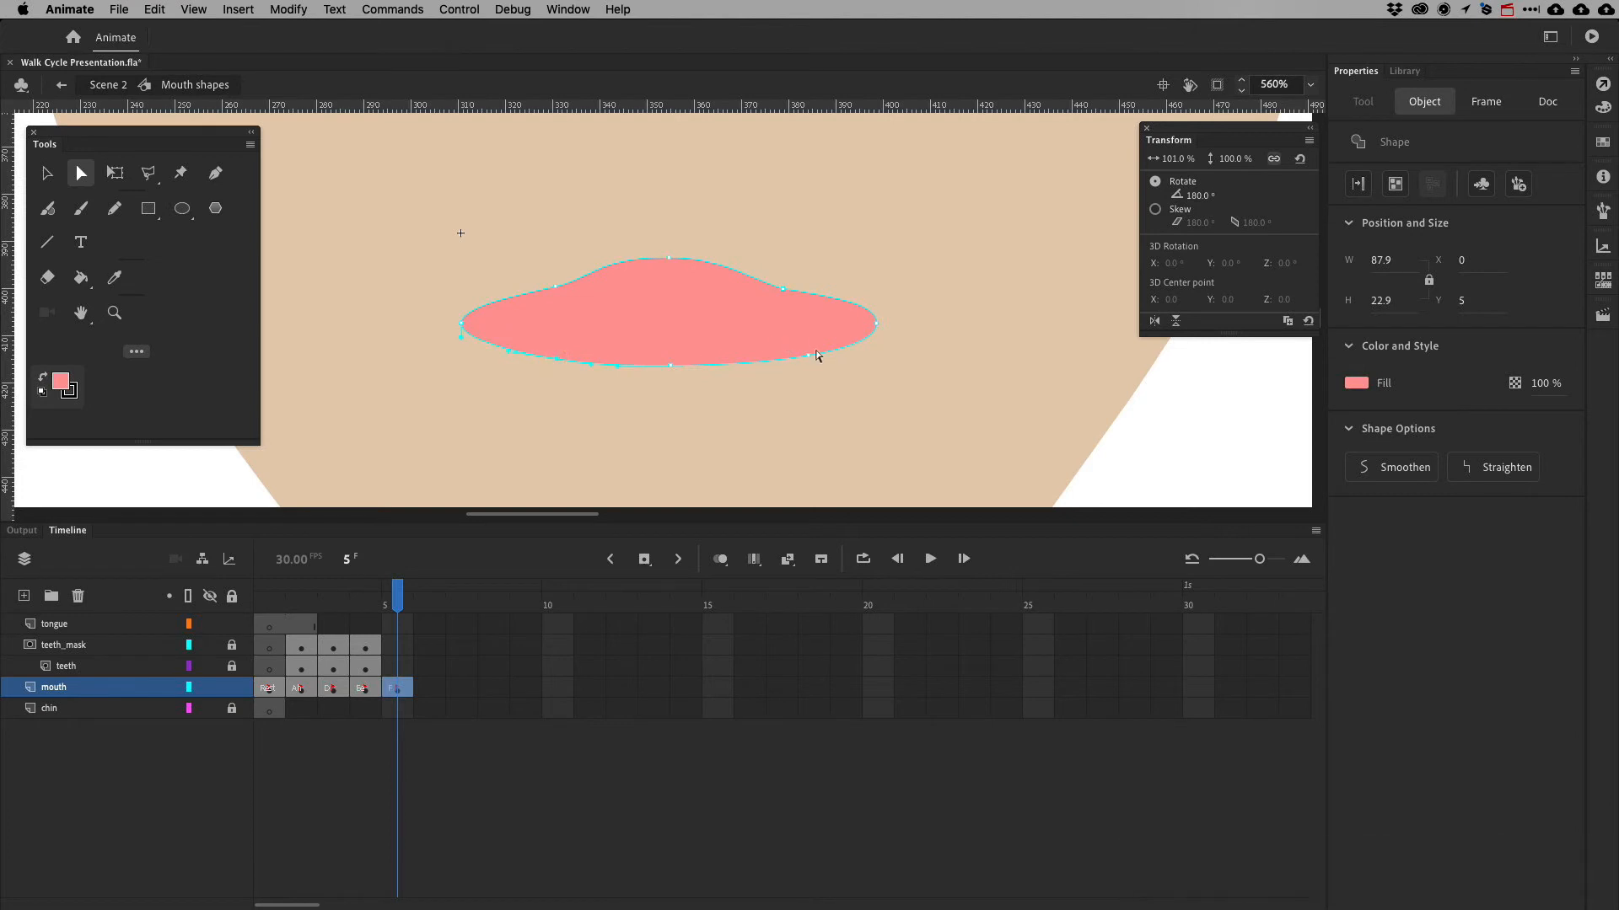
mouse_move(806, 355)
left_mouse_down()
mouse_move(756, 364)
mouse_move(824, 350)
left_mouse_up()
left_click_drag(672, 365, 669, 344)
key("super+Tab")
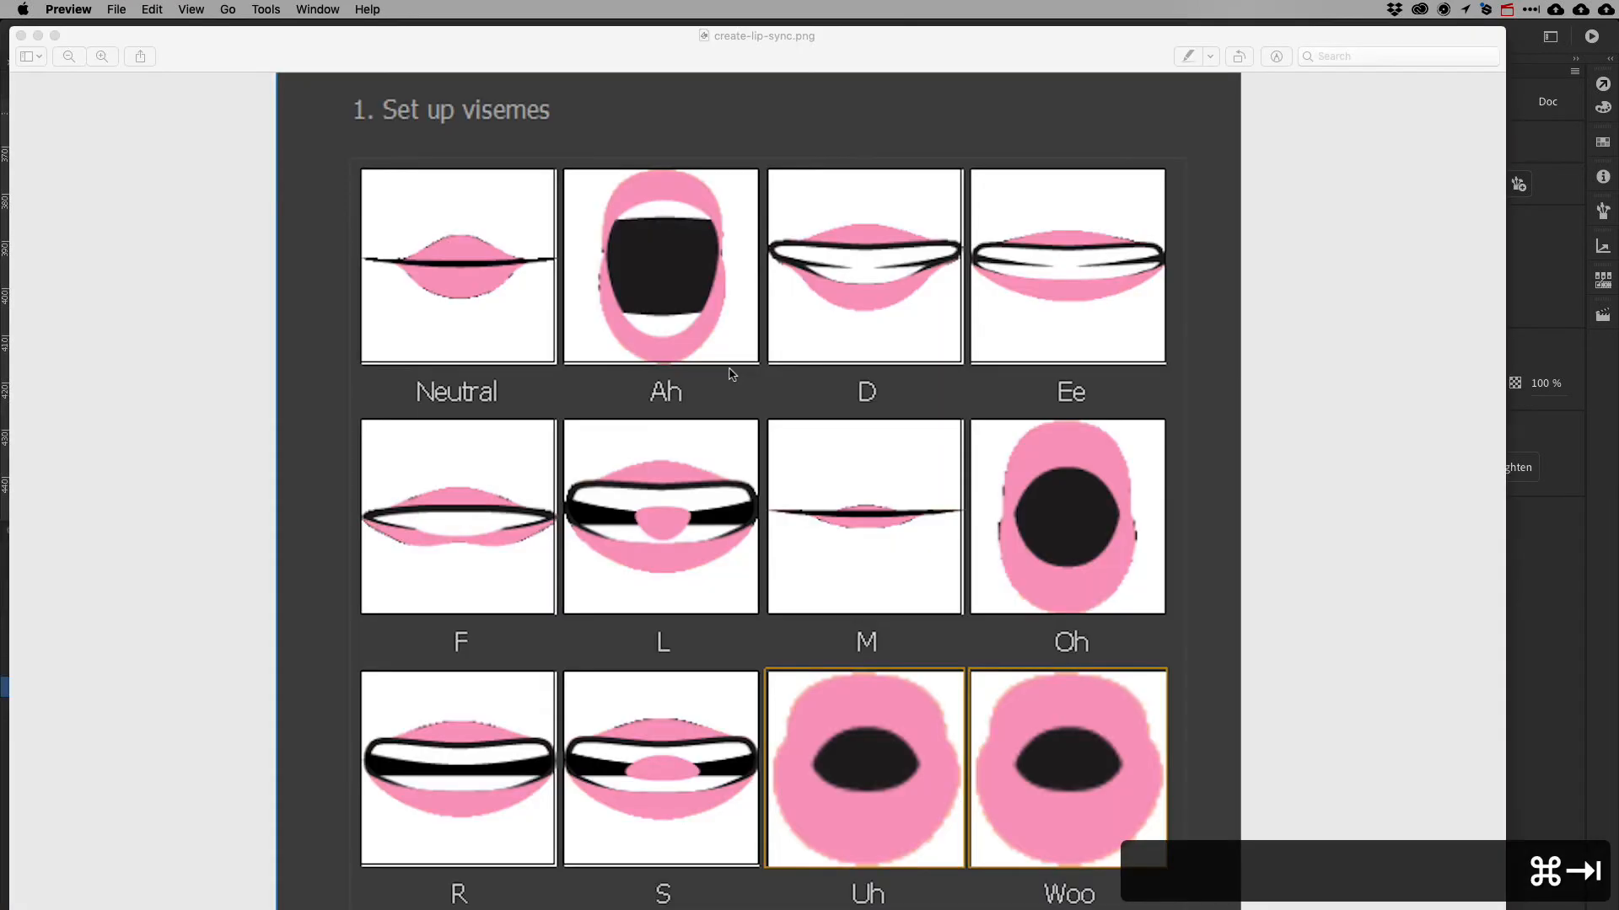
key("super+Tab")
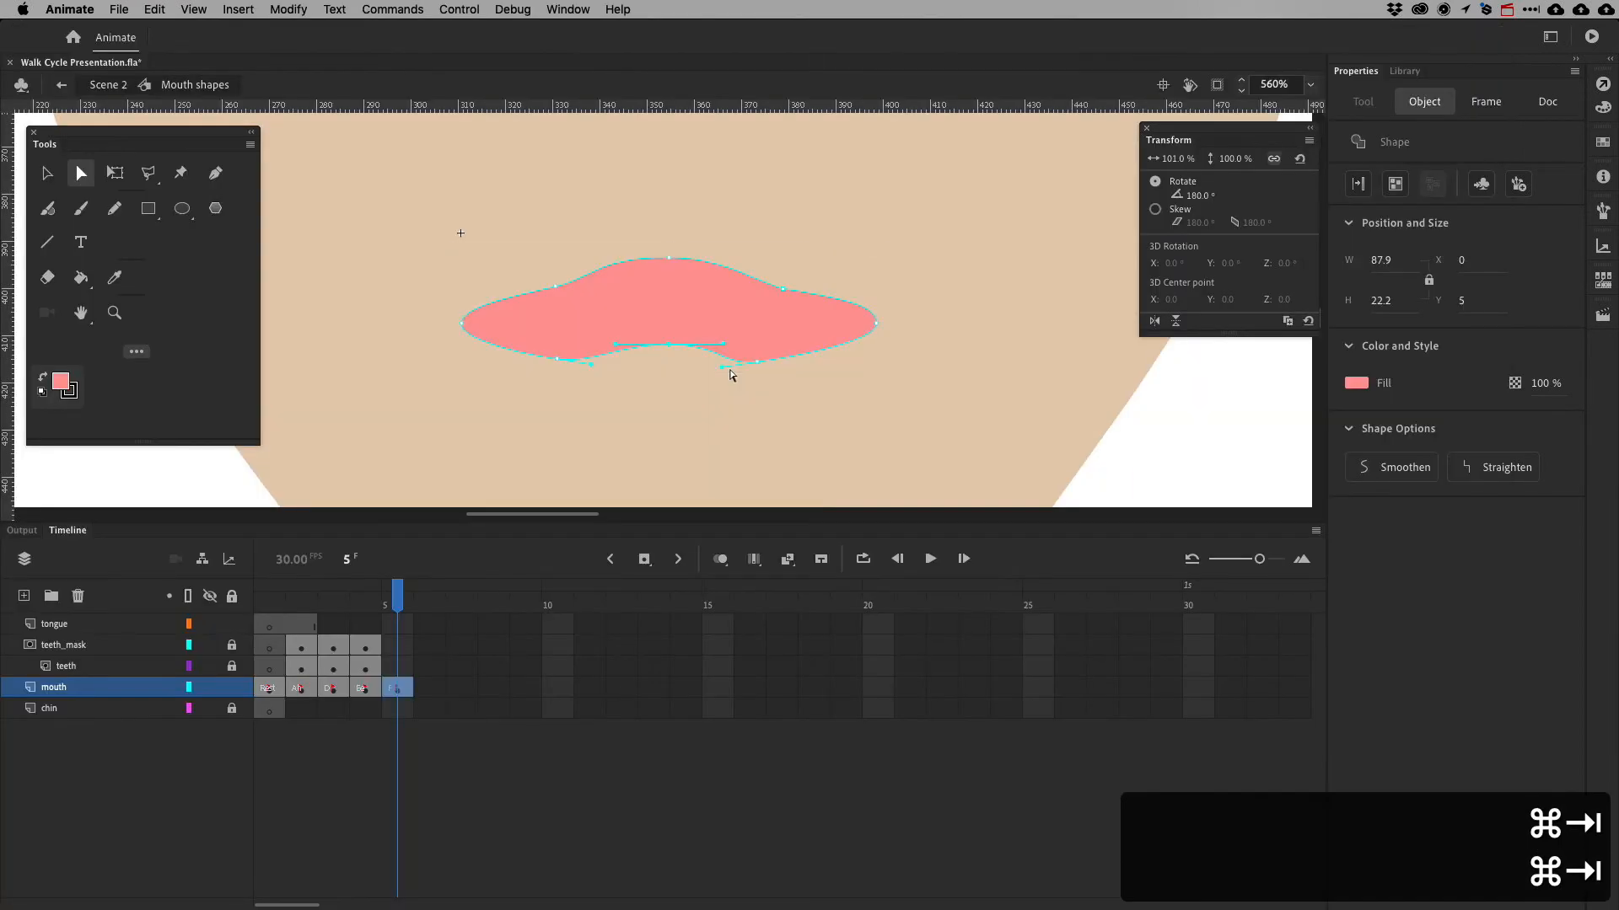
Compare the lips with the F viseme reference and duplicate the teeth layer's keyframe from frame 4 to frame 5
key("super+Tab")
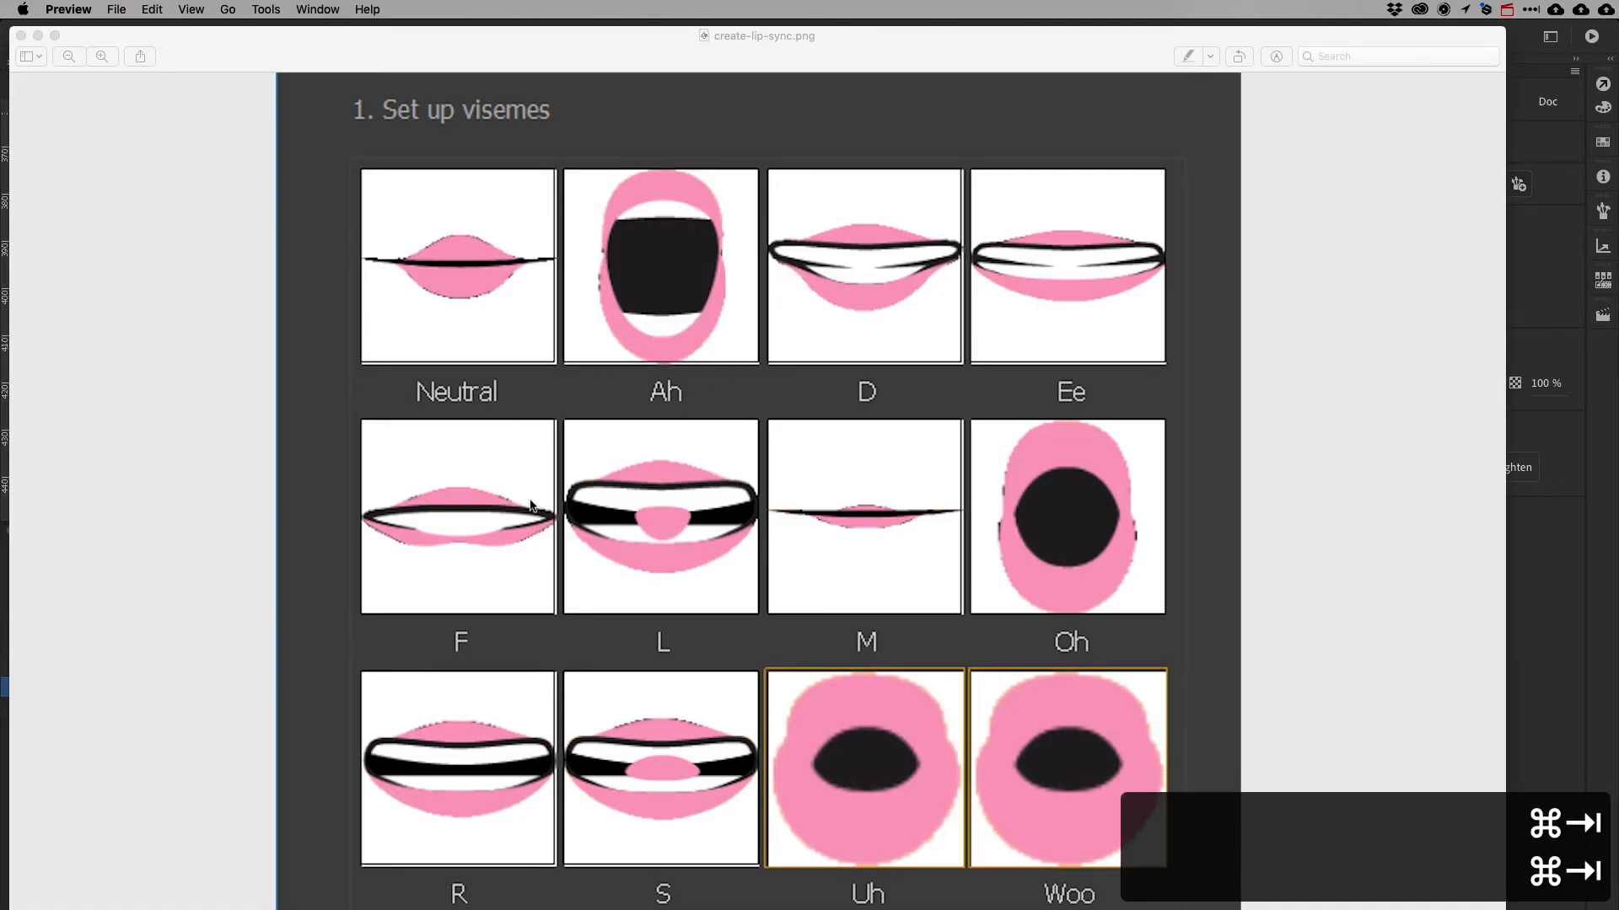
key("super+Tab")
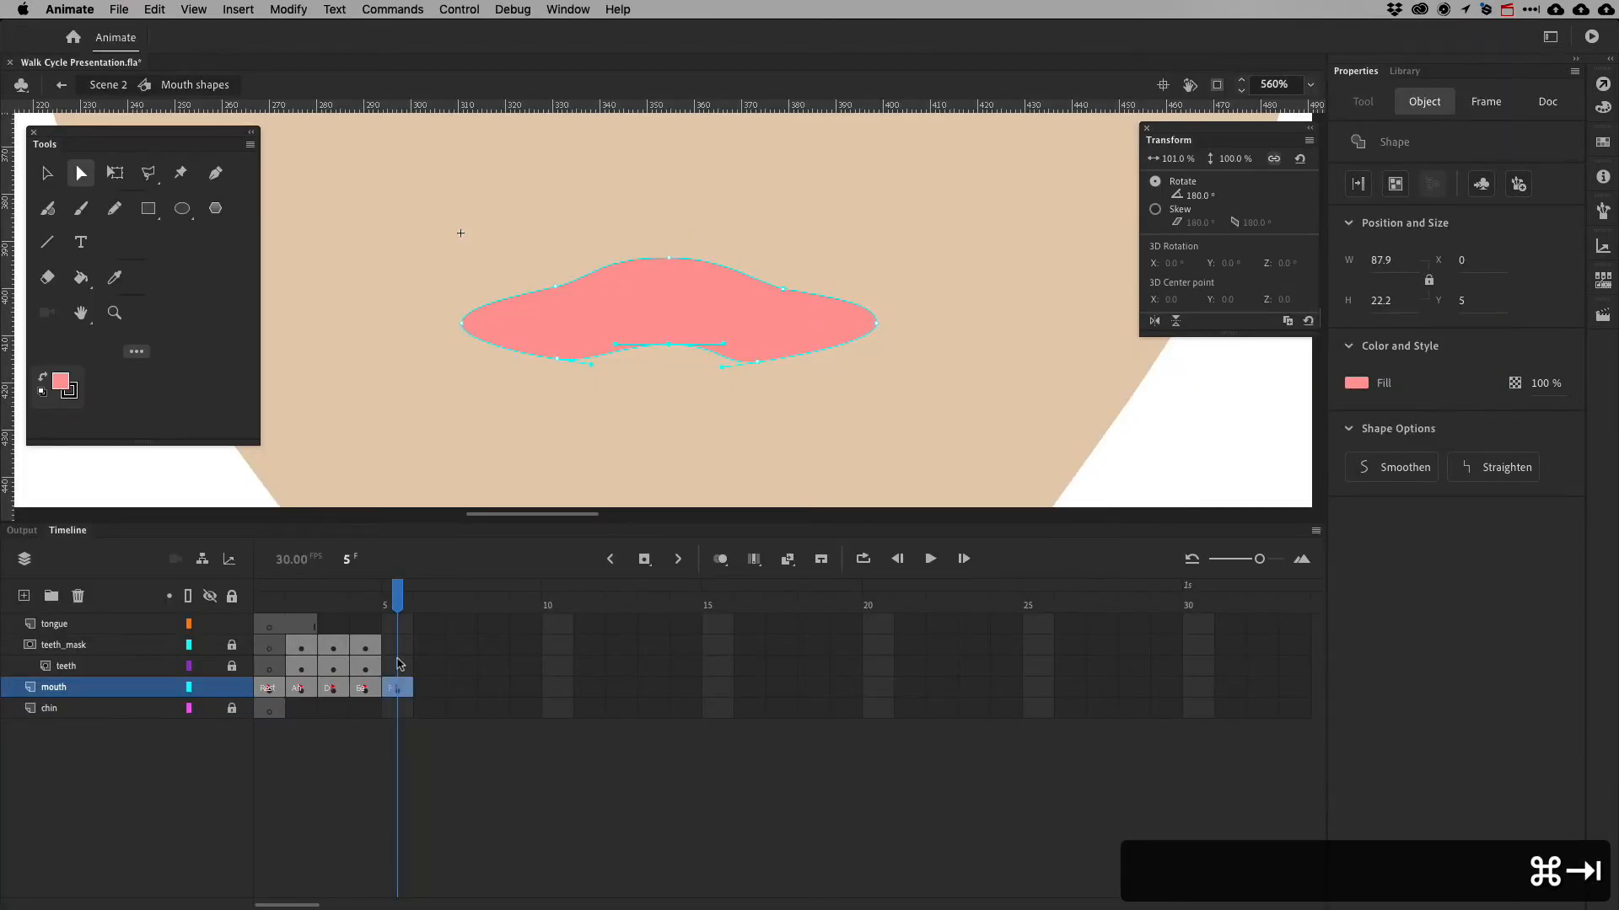
left_click(366, 673)
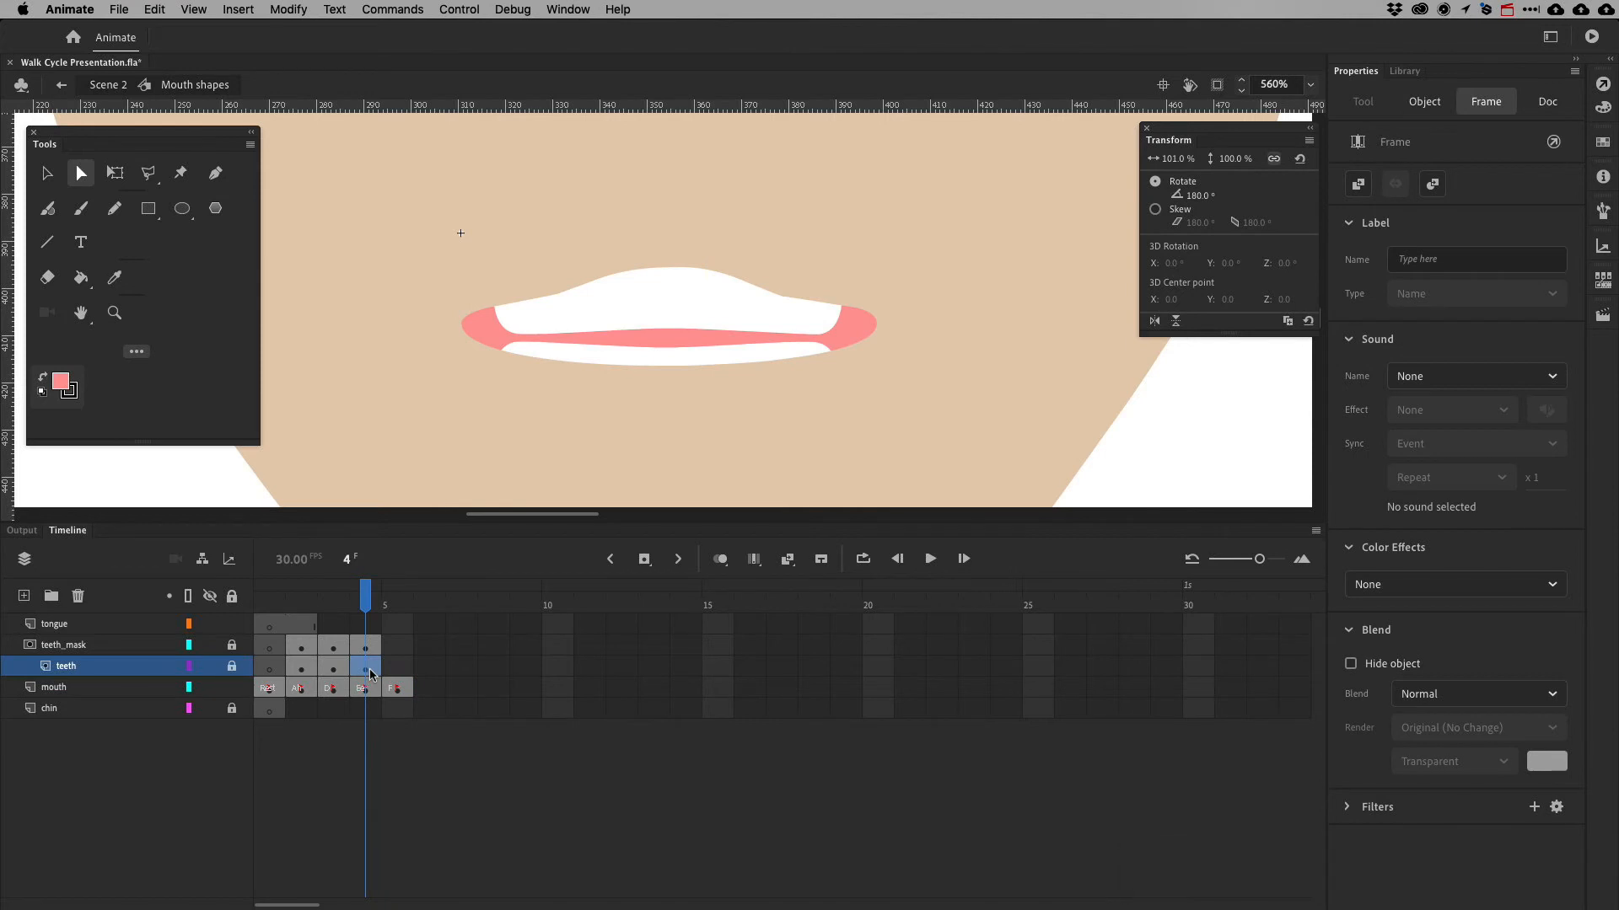
left_click_drag(366, 672, 395, 672)
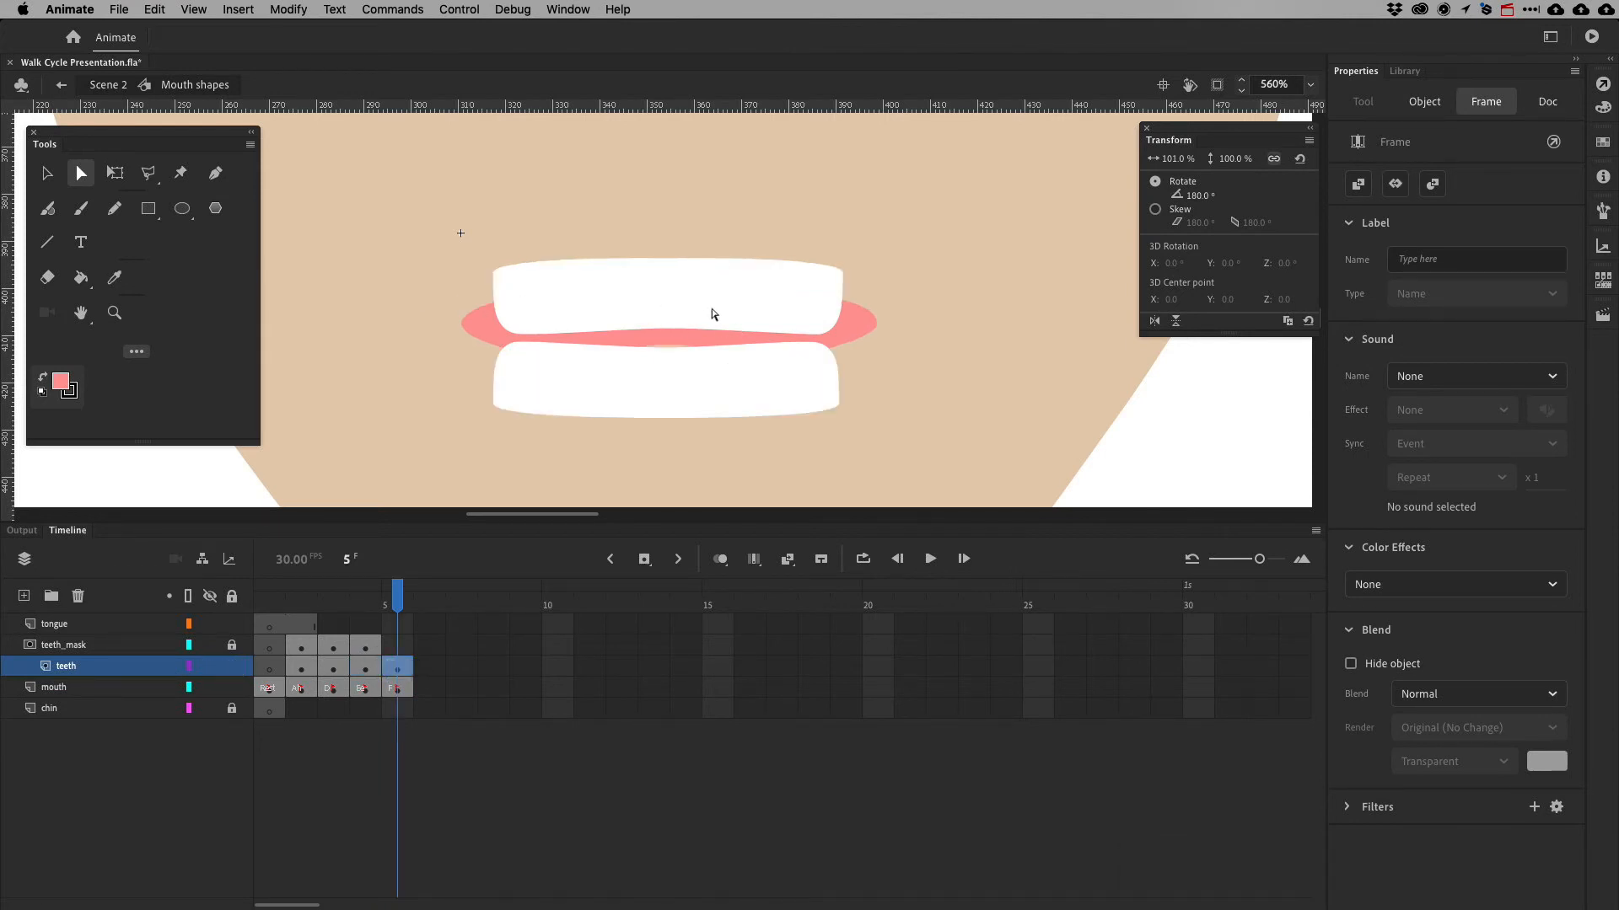
Check the F viseme reference and delete the lower teeth shape on frame 5 of the teeth layer
key("super+Tab")
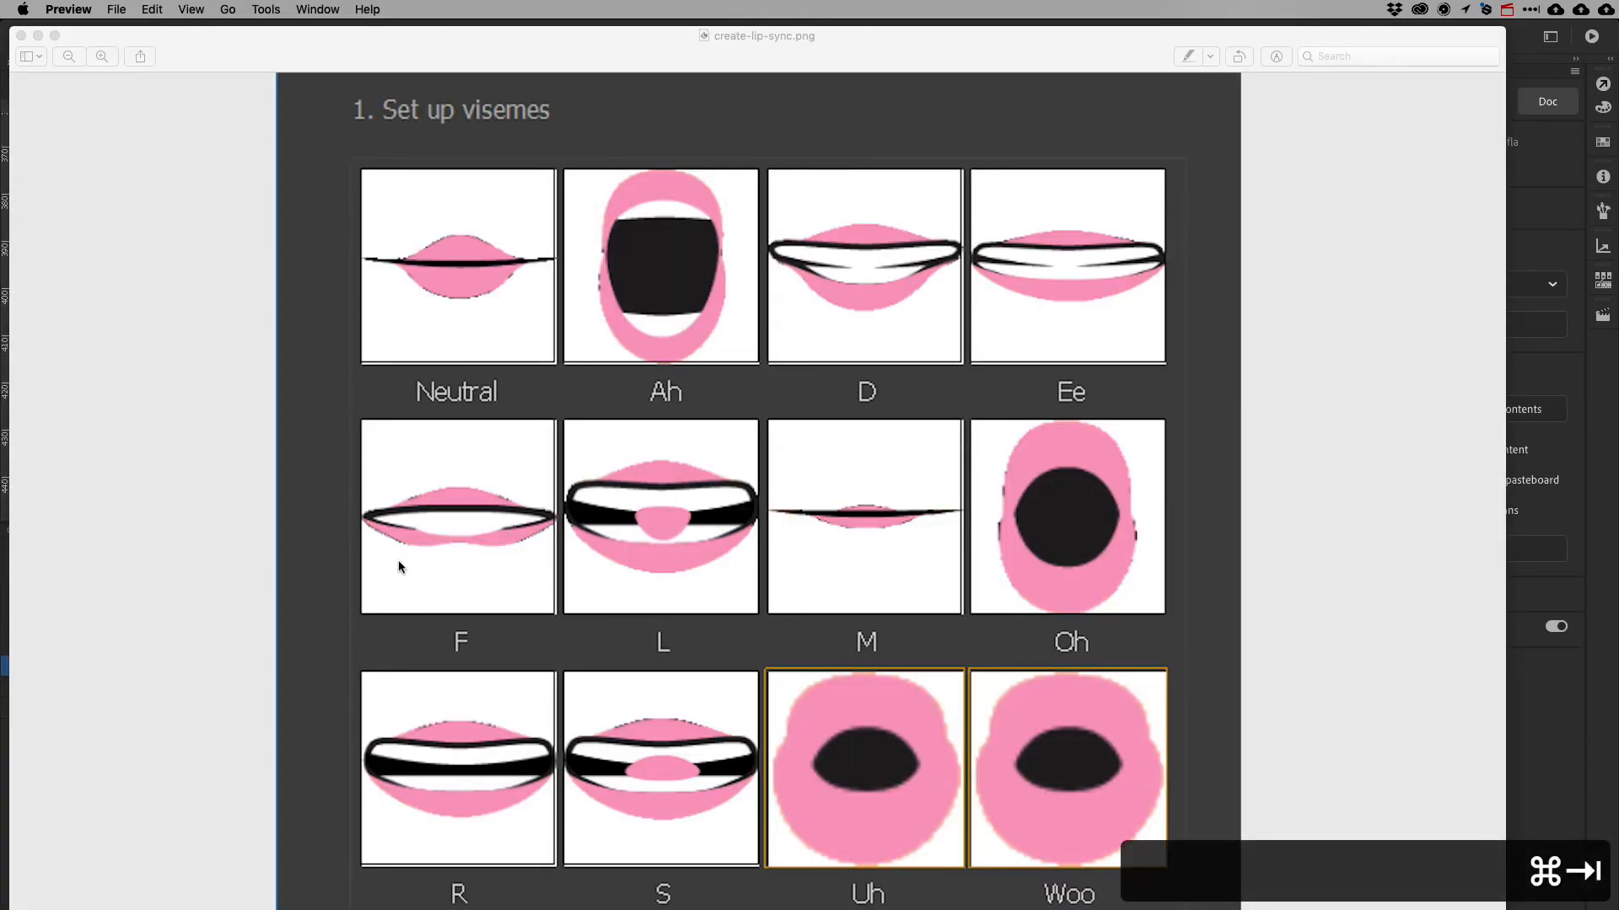
key("super+Tab")
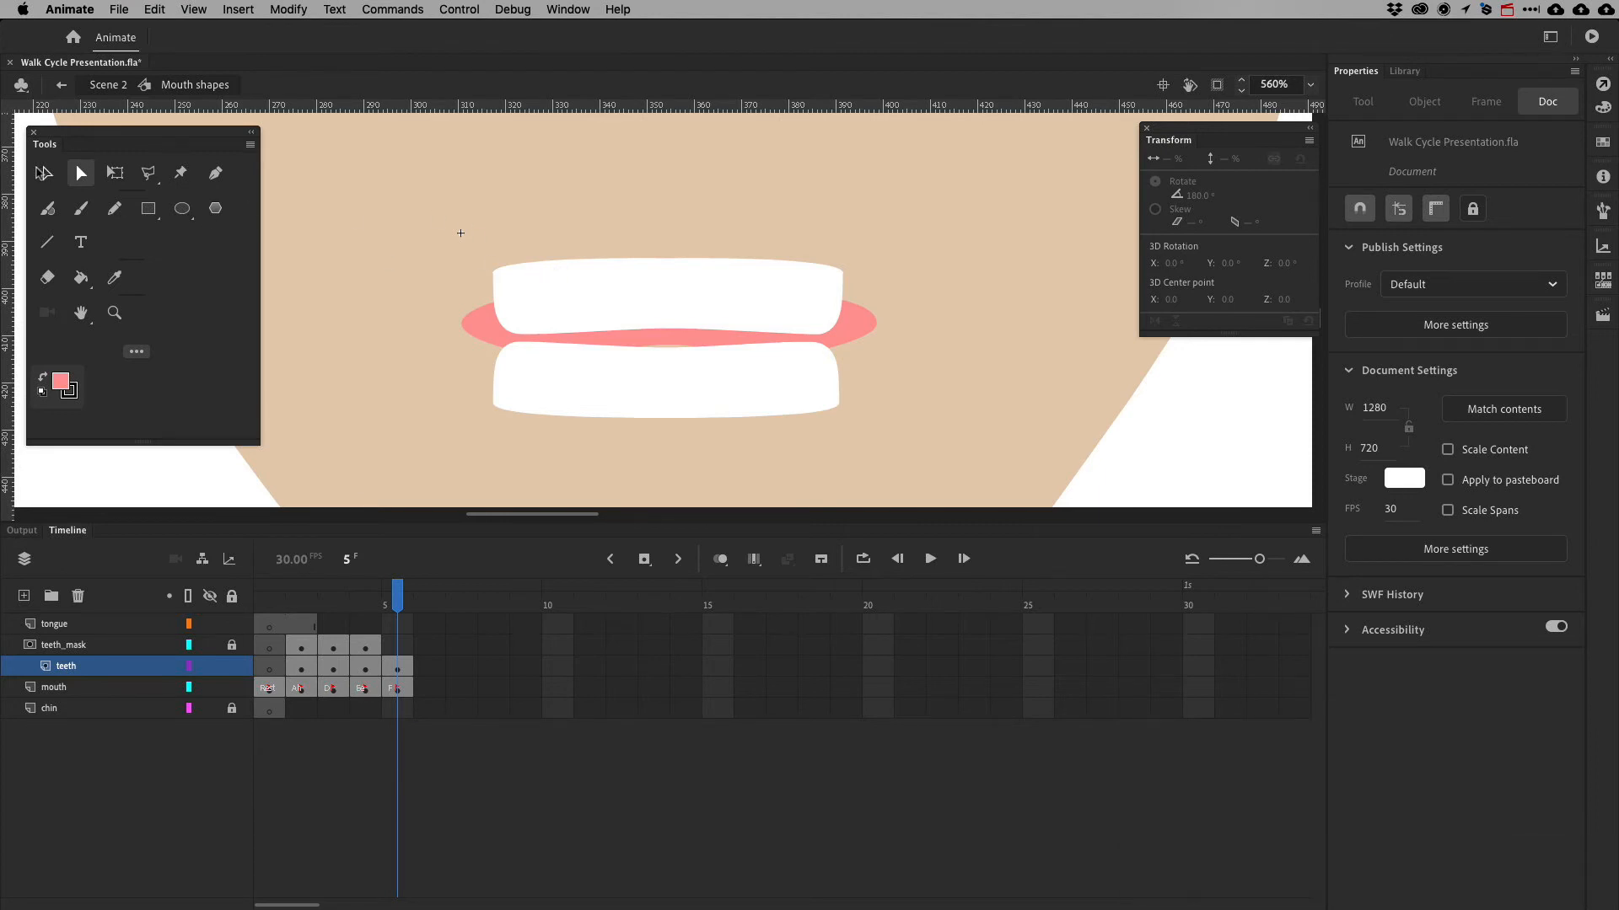
left_click(46, 174)
left_click(621, 278)
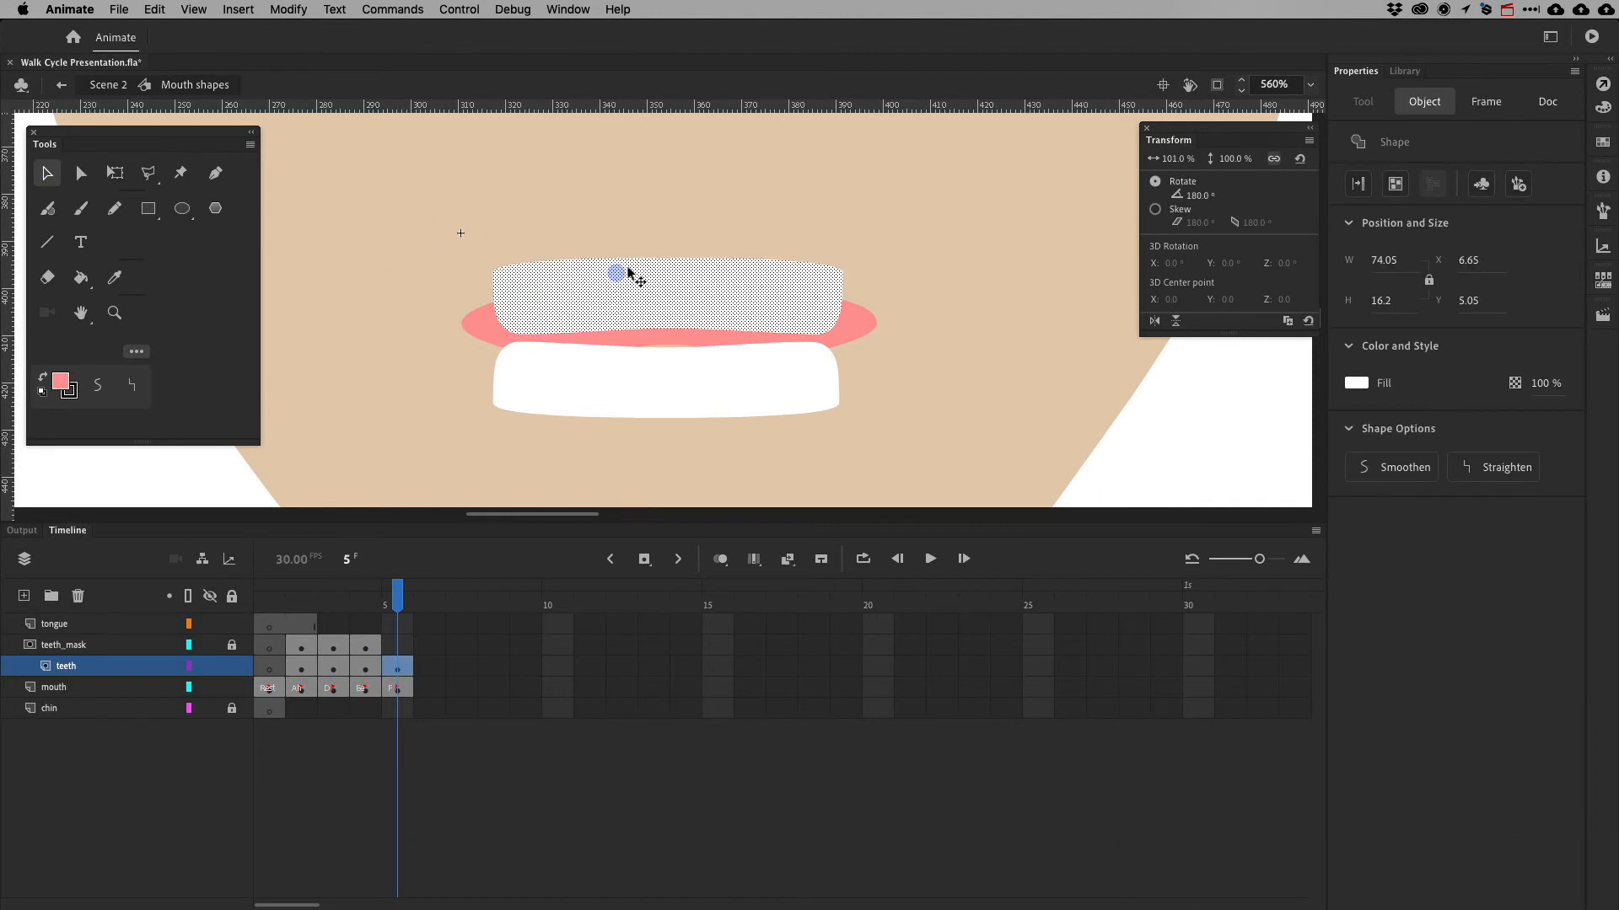
left_click(628, 367)
key("BackSpace")
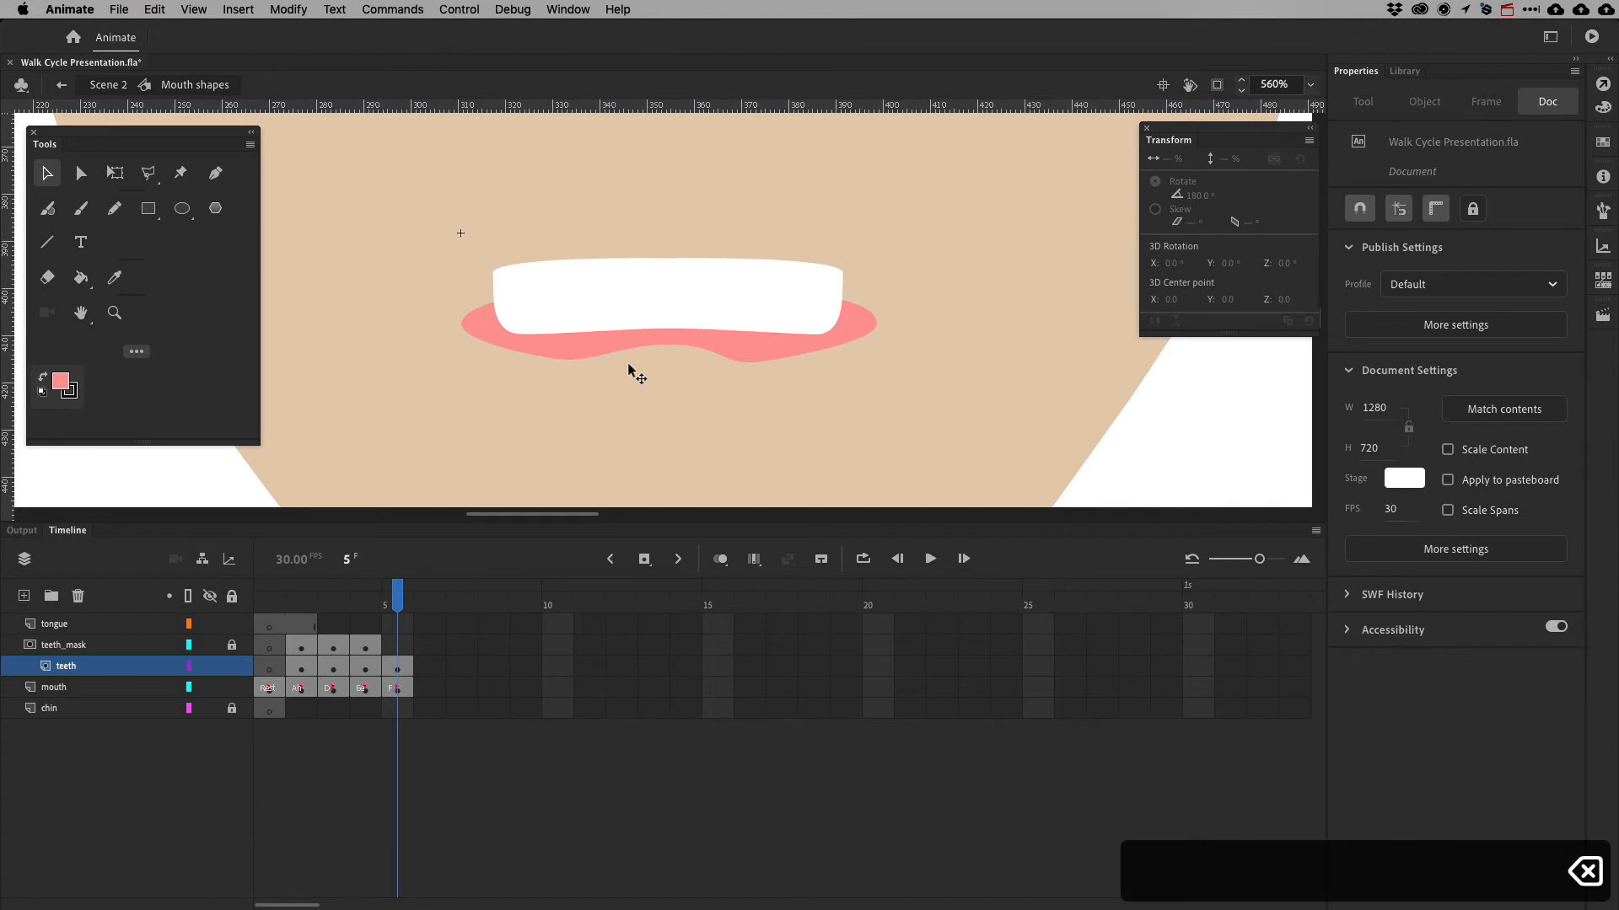
Try to nudge the upper teeth shape slightly upward on frame 5, and undo the move
left_click(661, 307)
mouse_move(663, 302)
left_mouse_down()
mouse_move(668, 317)
mouse_move(663, 294)
left_mouse_up()
left_click(662, 297)
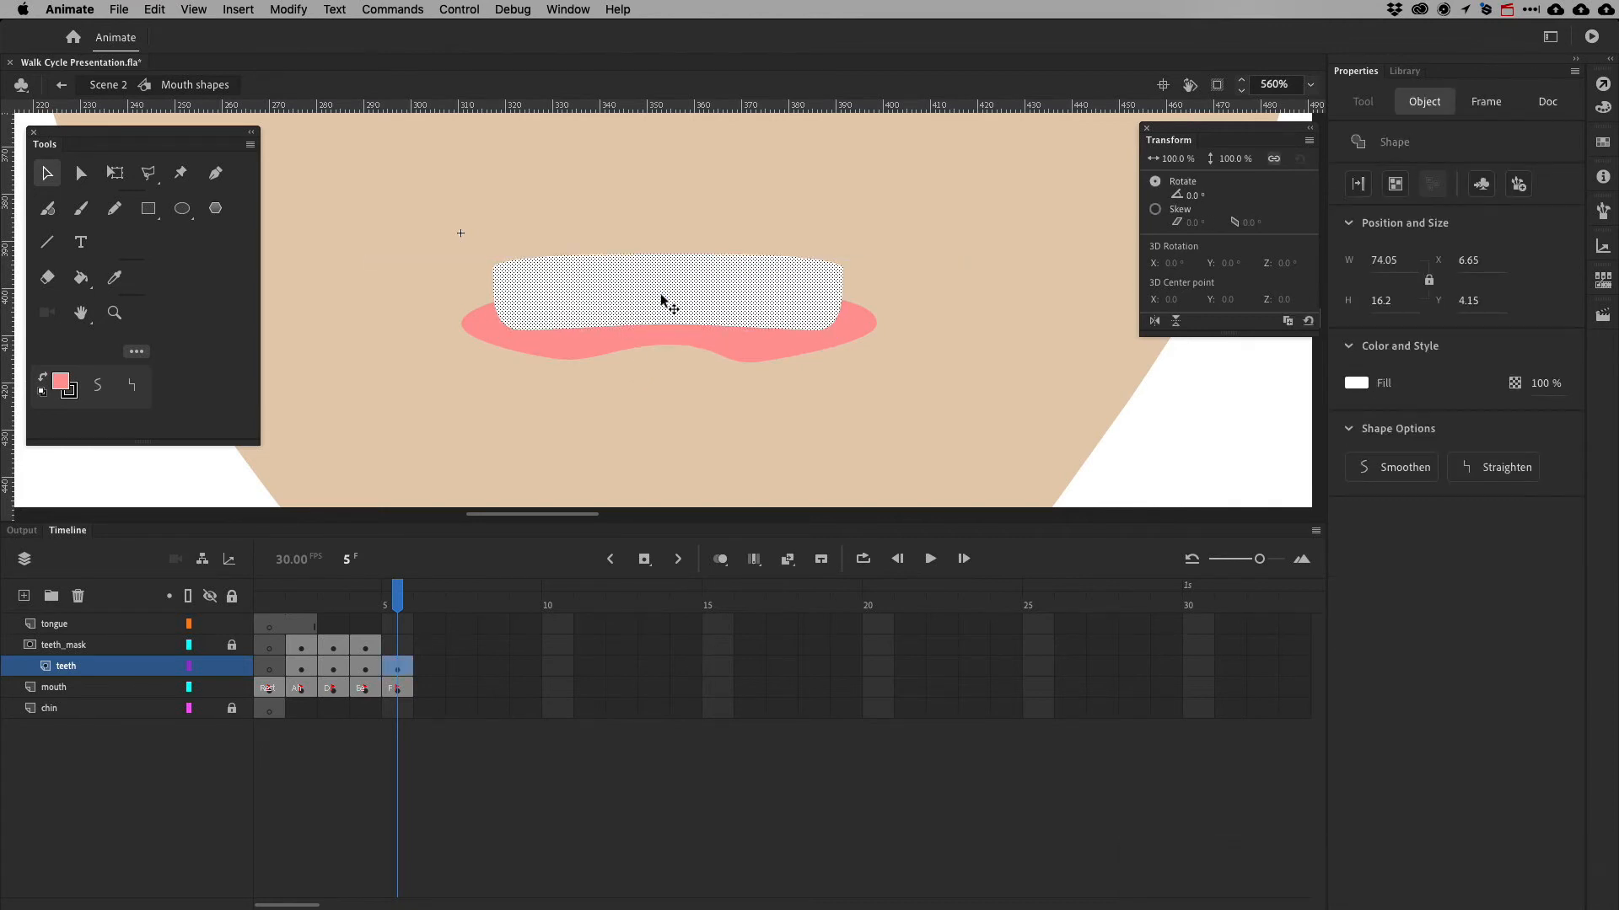
key("super+z")
Reshape the lower lip on frame 5 by raising its centre anchor point over the teeth and moving the two side anchor points outward
left_click(81, 173)
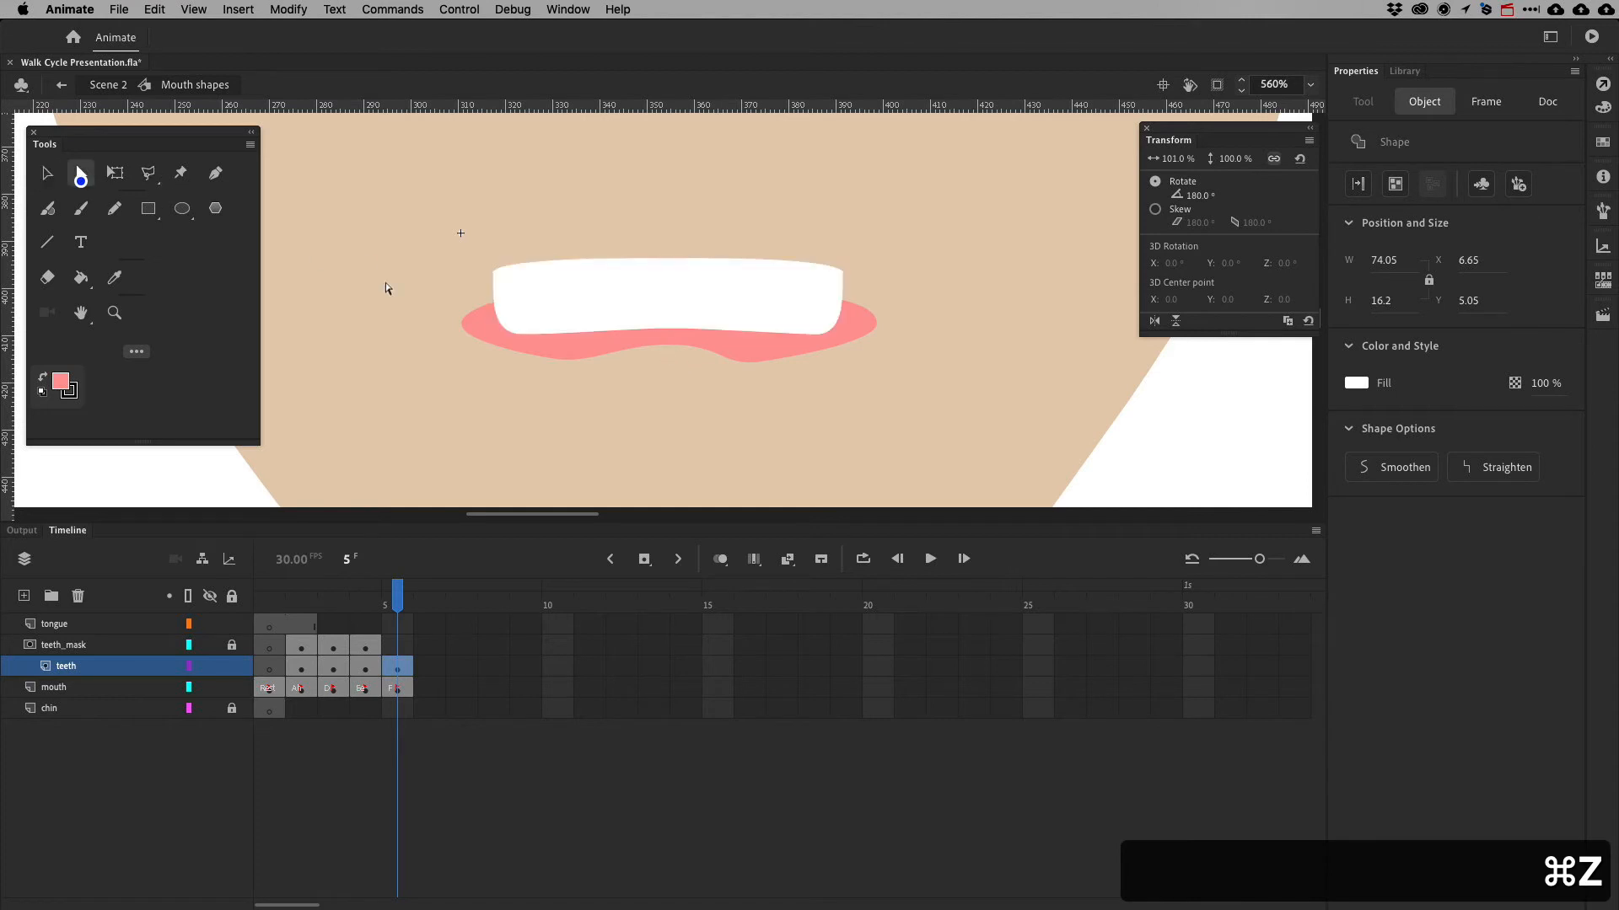
left_click(669, 344)
left_click_drag(669, 344, 665, 320)
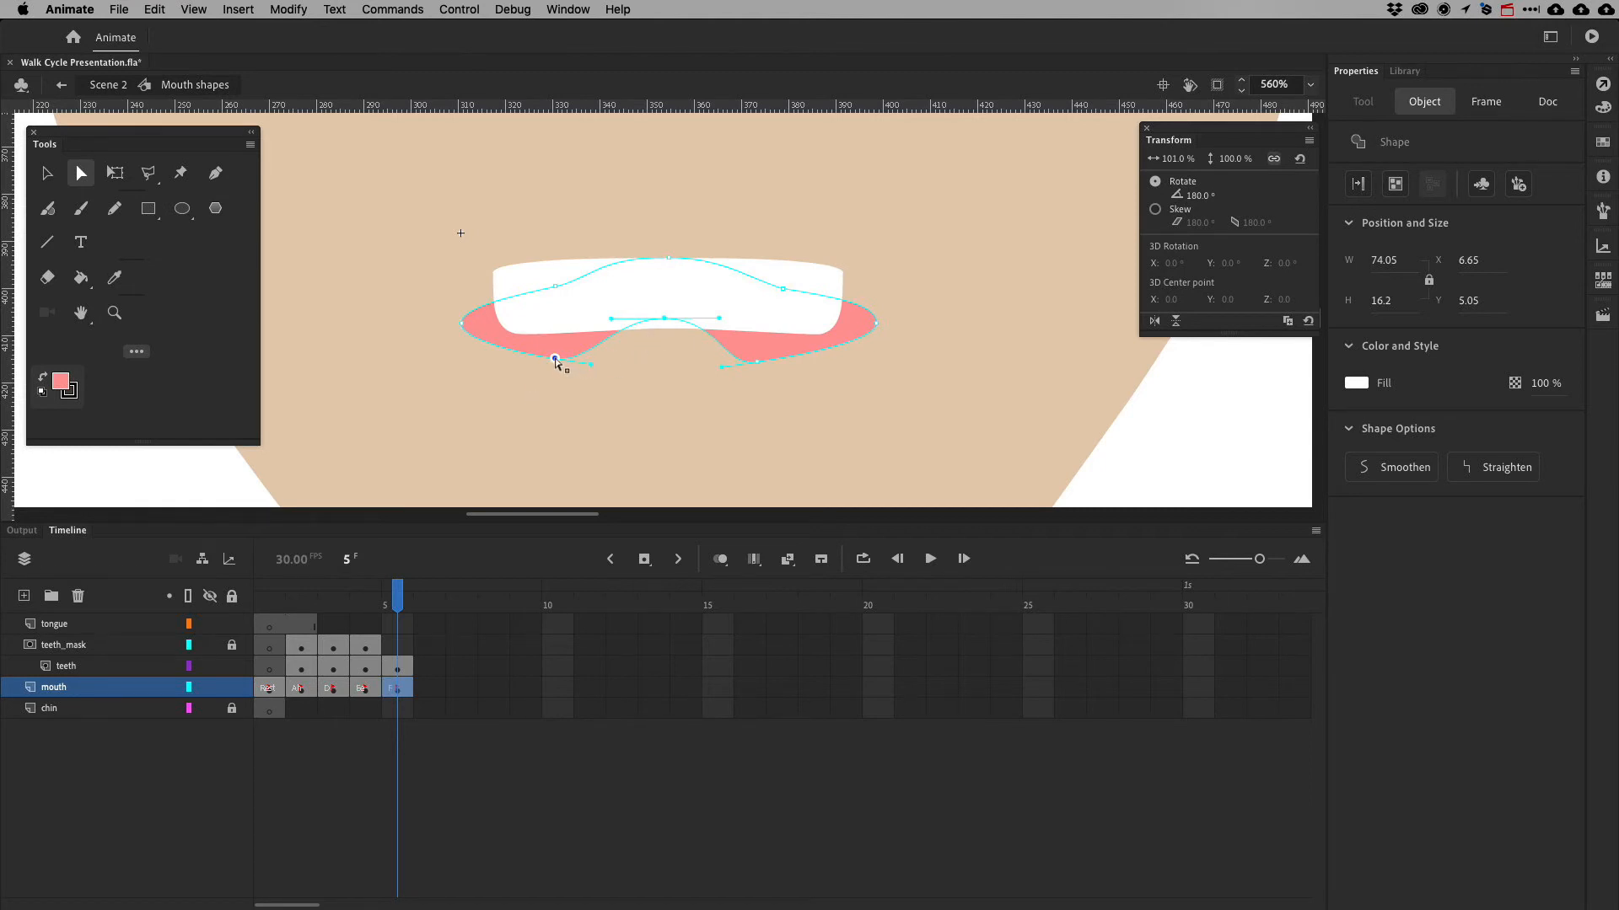
left_click_drag(554, 361, 541, 359)
left_click_drag(759, 364, 777, 354)
Copy the lip shape from frame 5 of the mouth layer
left_click(390, 687)
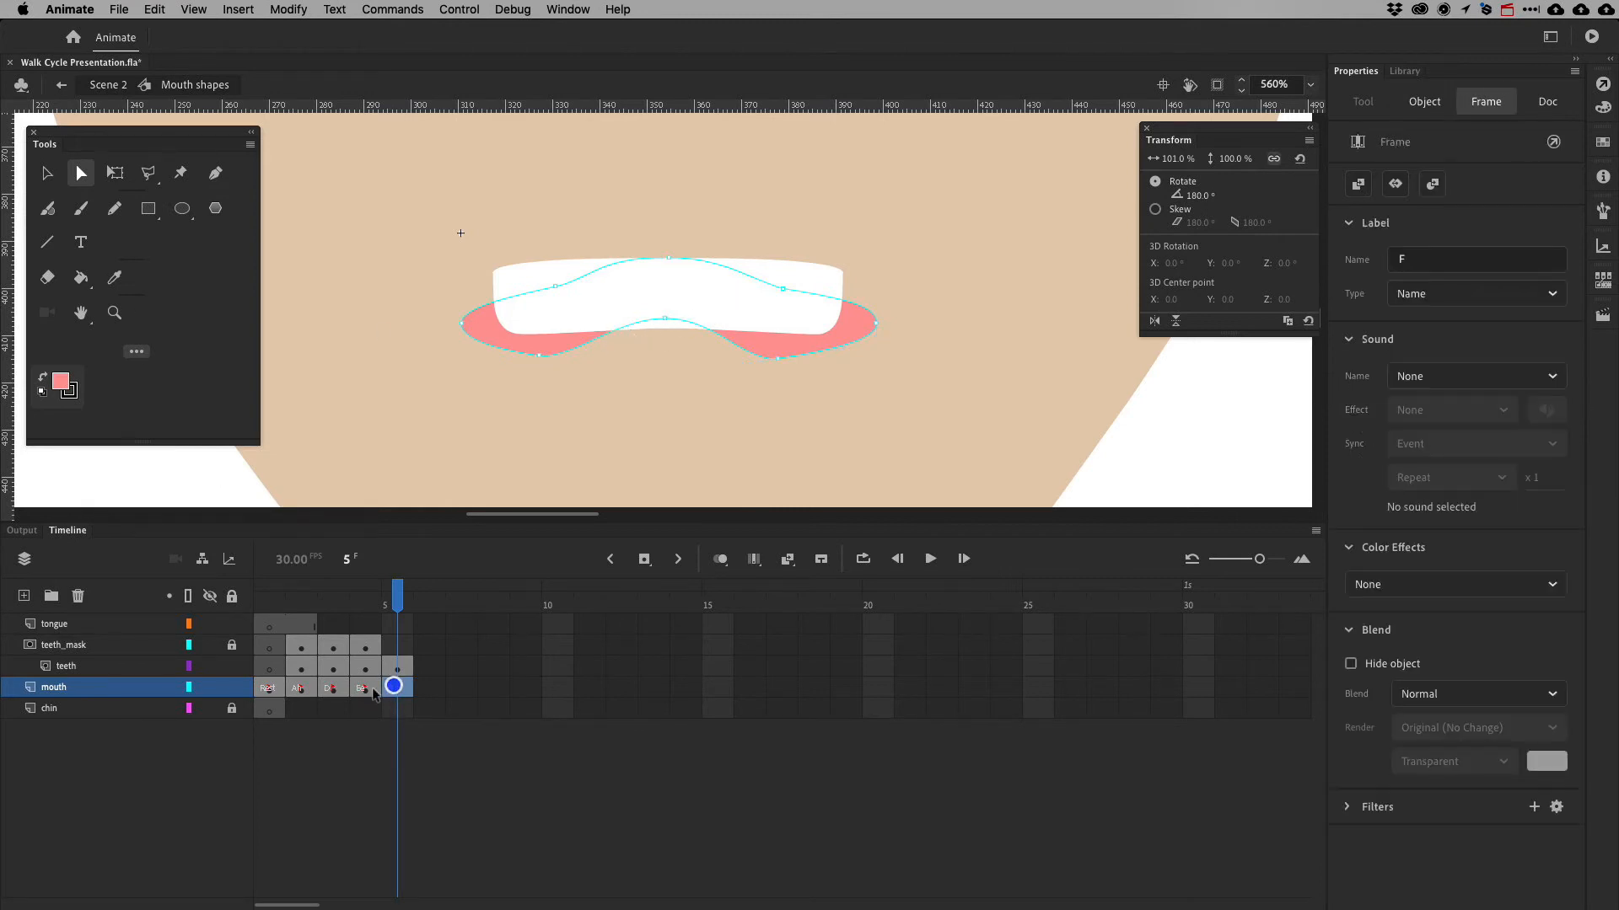
left_click(47, 173)
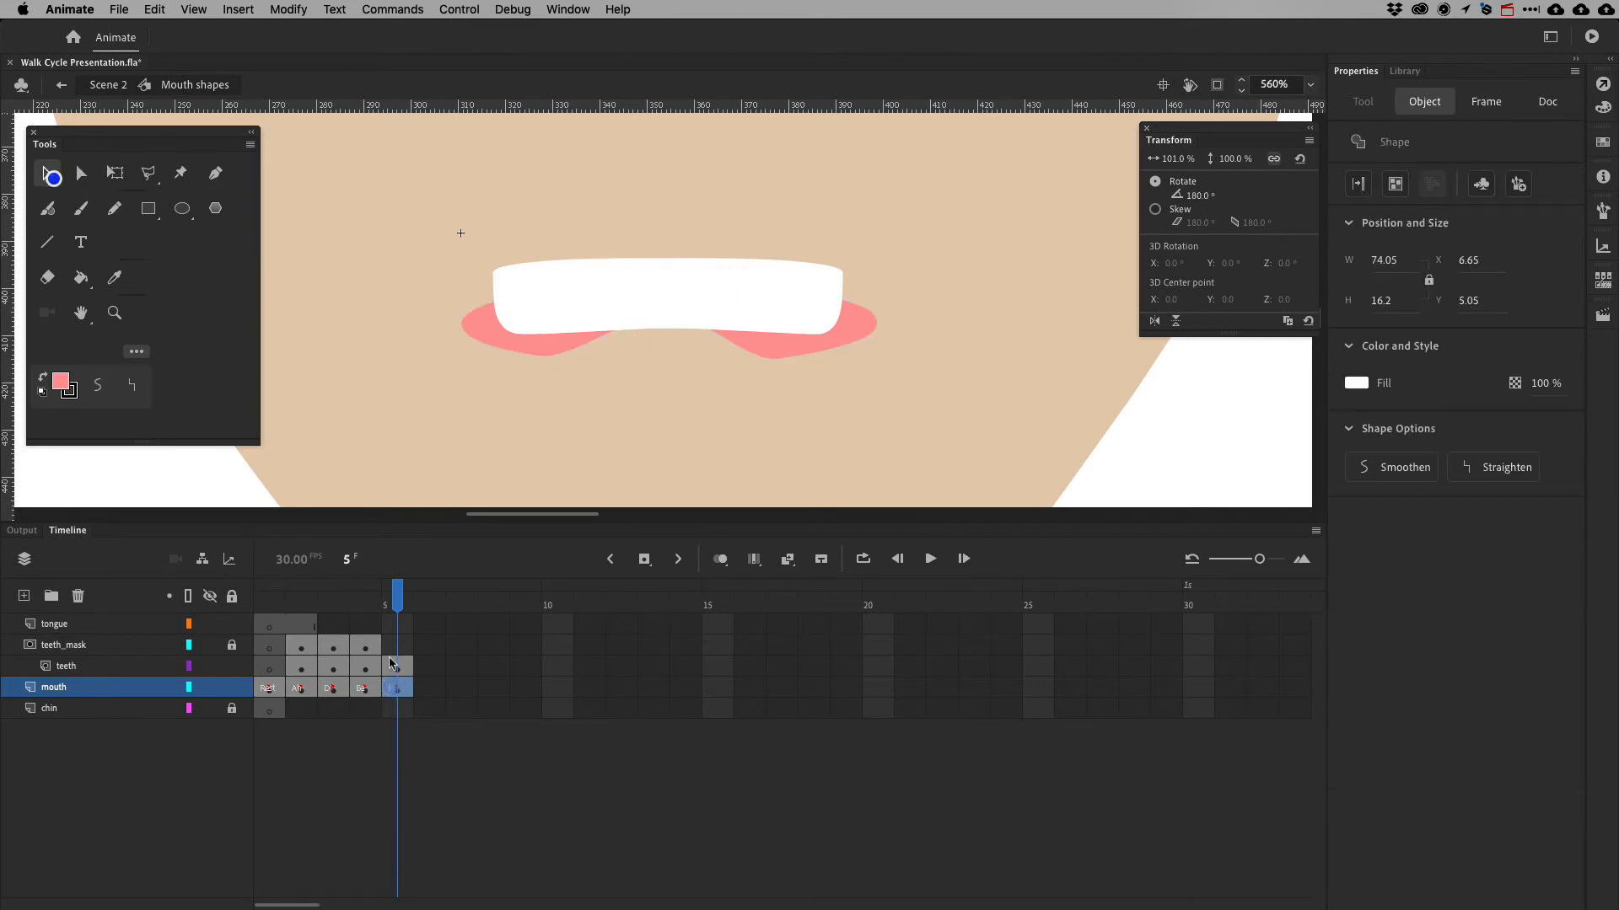
left_click(462, 786)
left_click(404, 688)
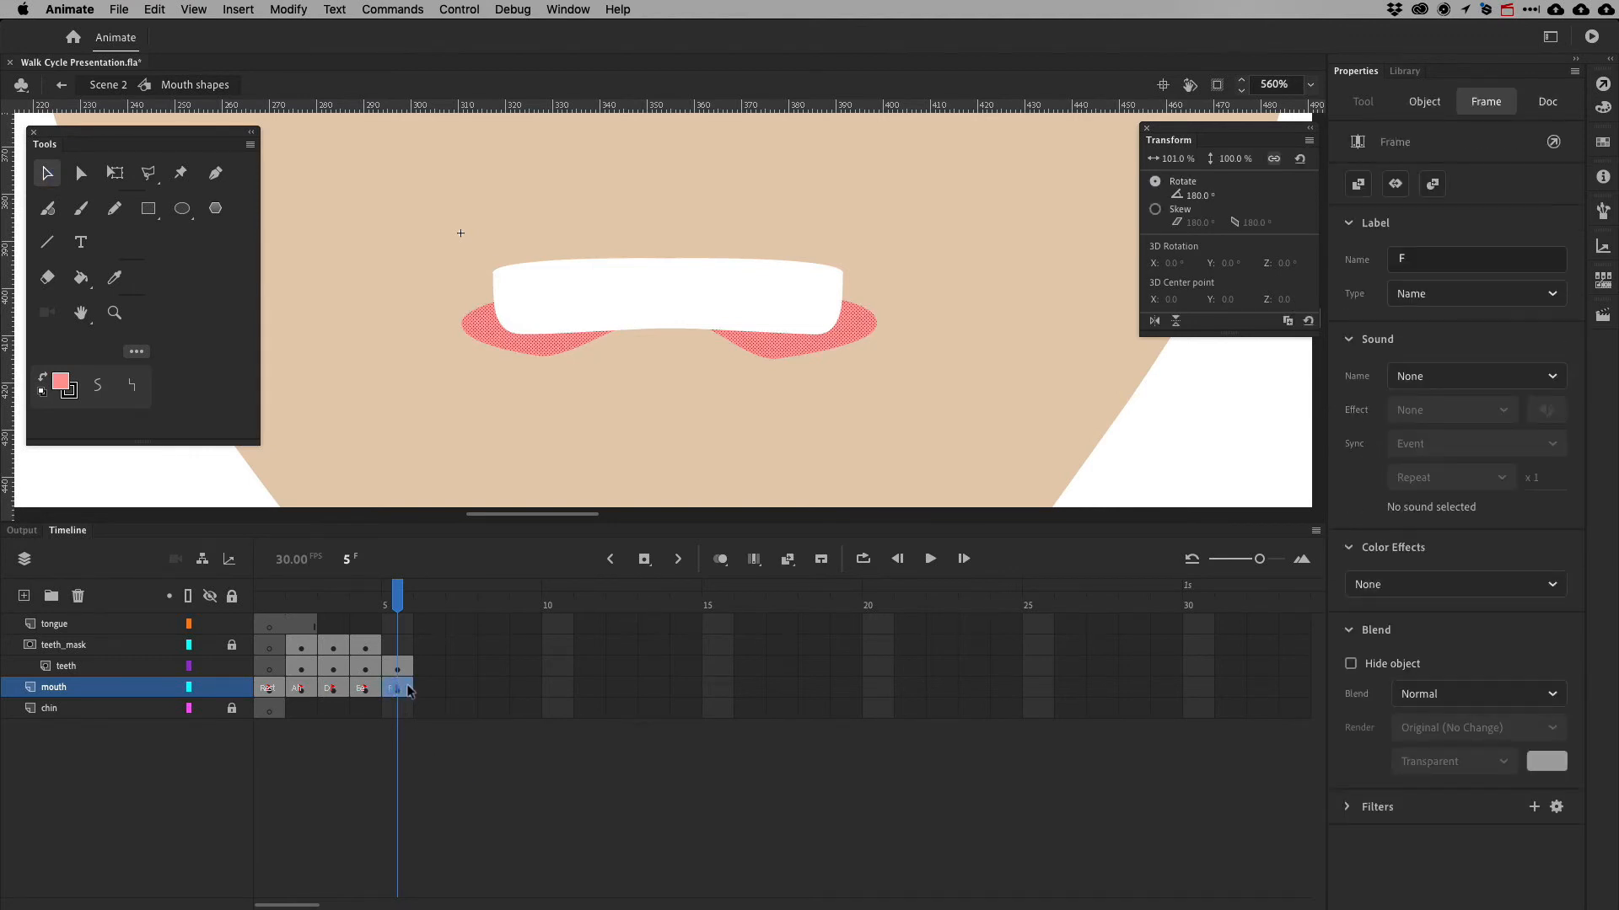
key("super+c")
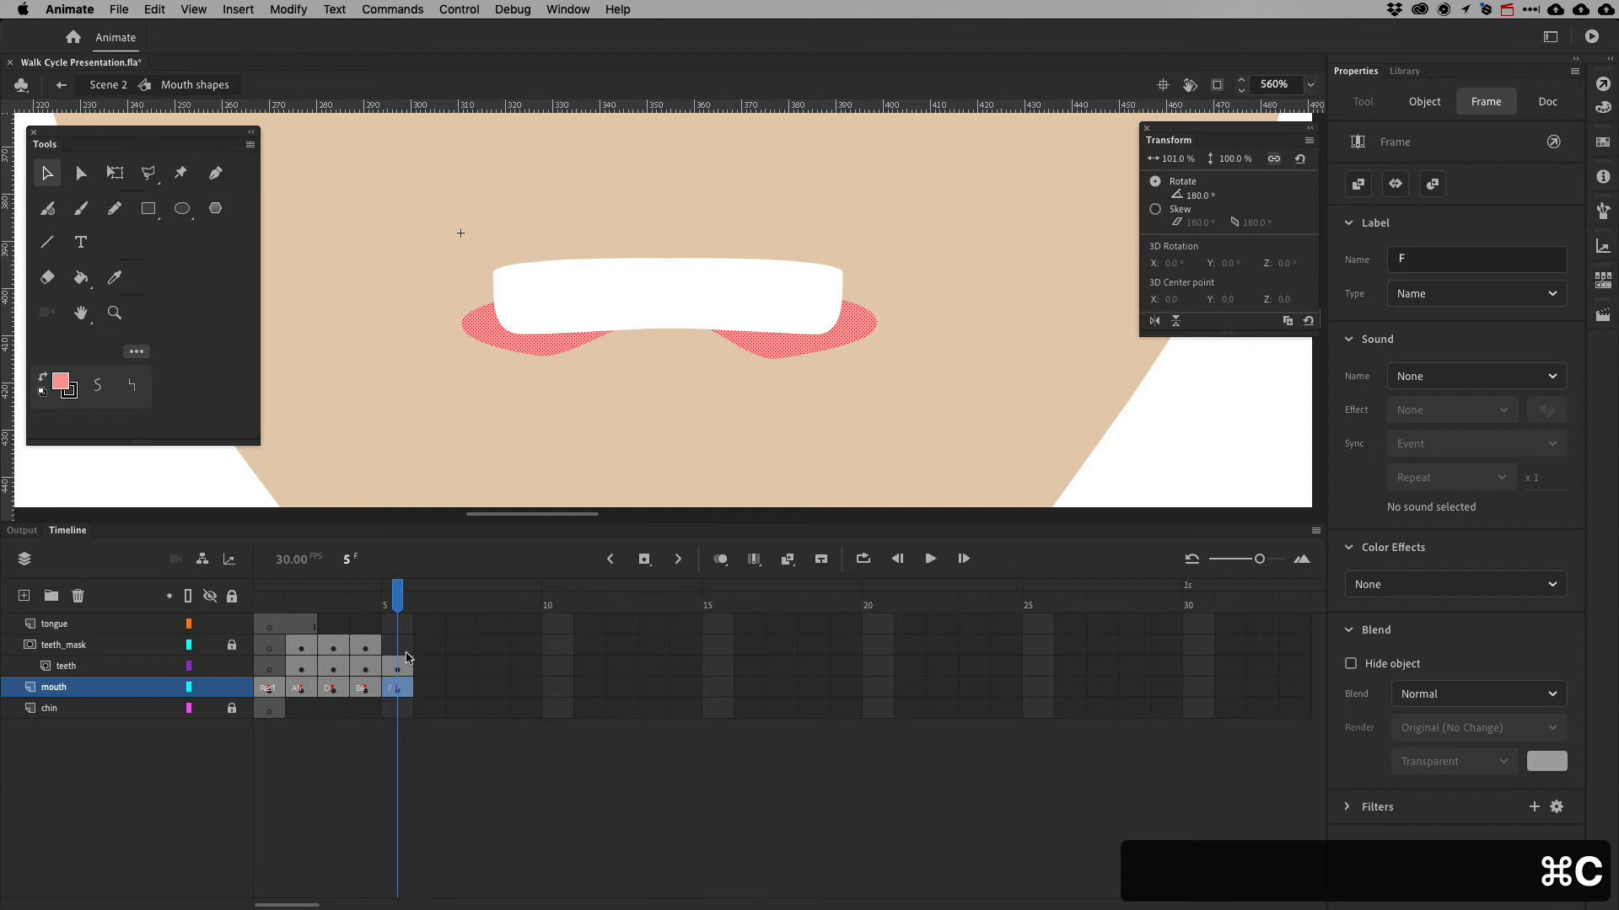
Insert a blank keyframe at frame 5 of the teeth_mask layer
left_click(401, 649)
right_click(401, 648)
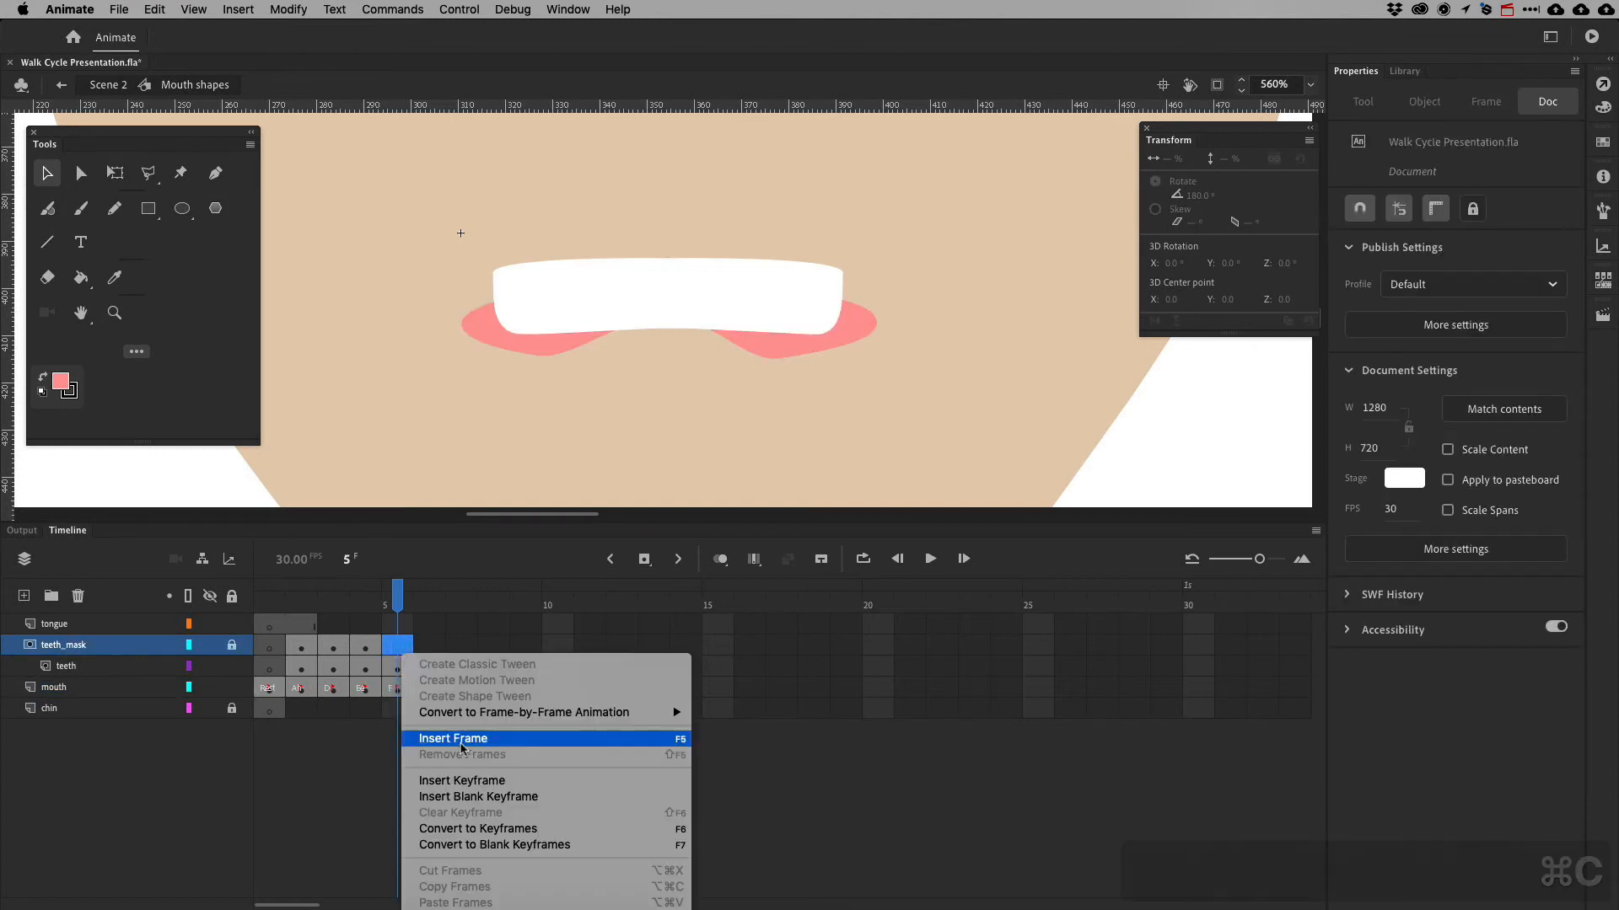
left_click(466, 799)
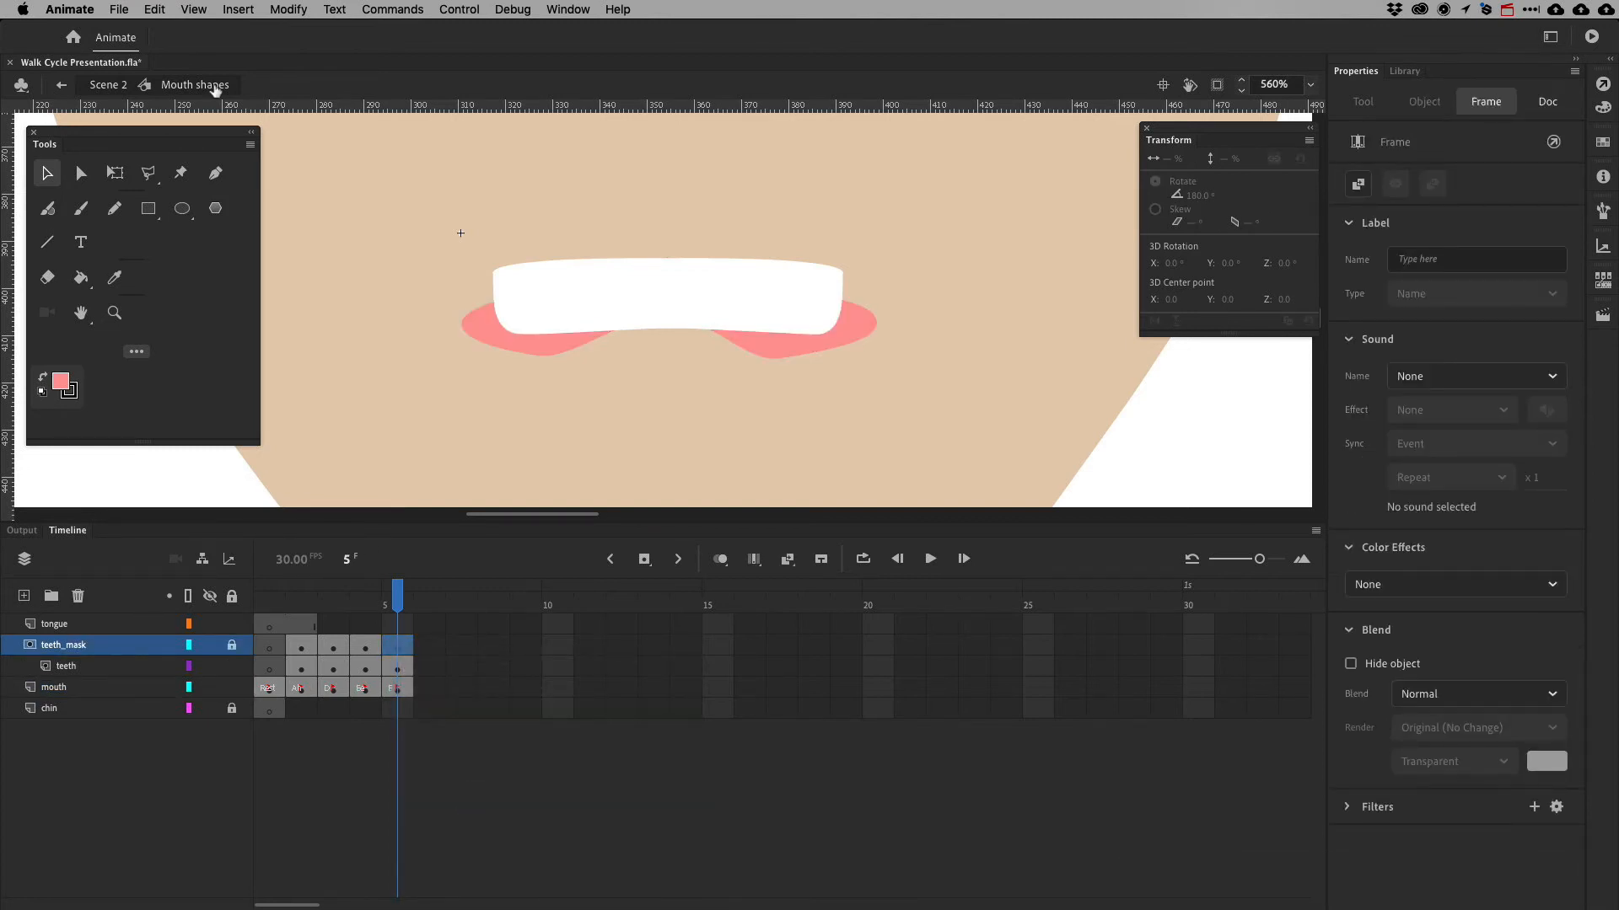
Paste the copied lip shape in place on the unlocked teeth_mask layer, and lock the teeth_mask and teeth layers to apply the mask
left_click(155, 8)
left_click(150, 664)
left_click(154, 7)
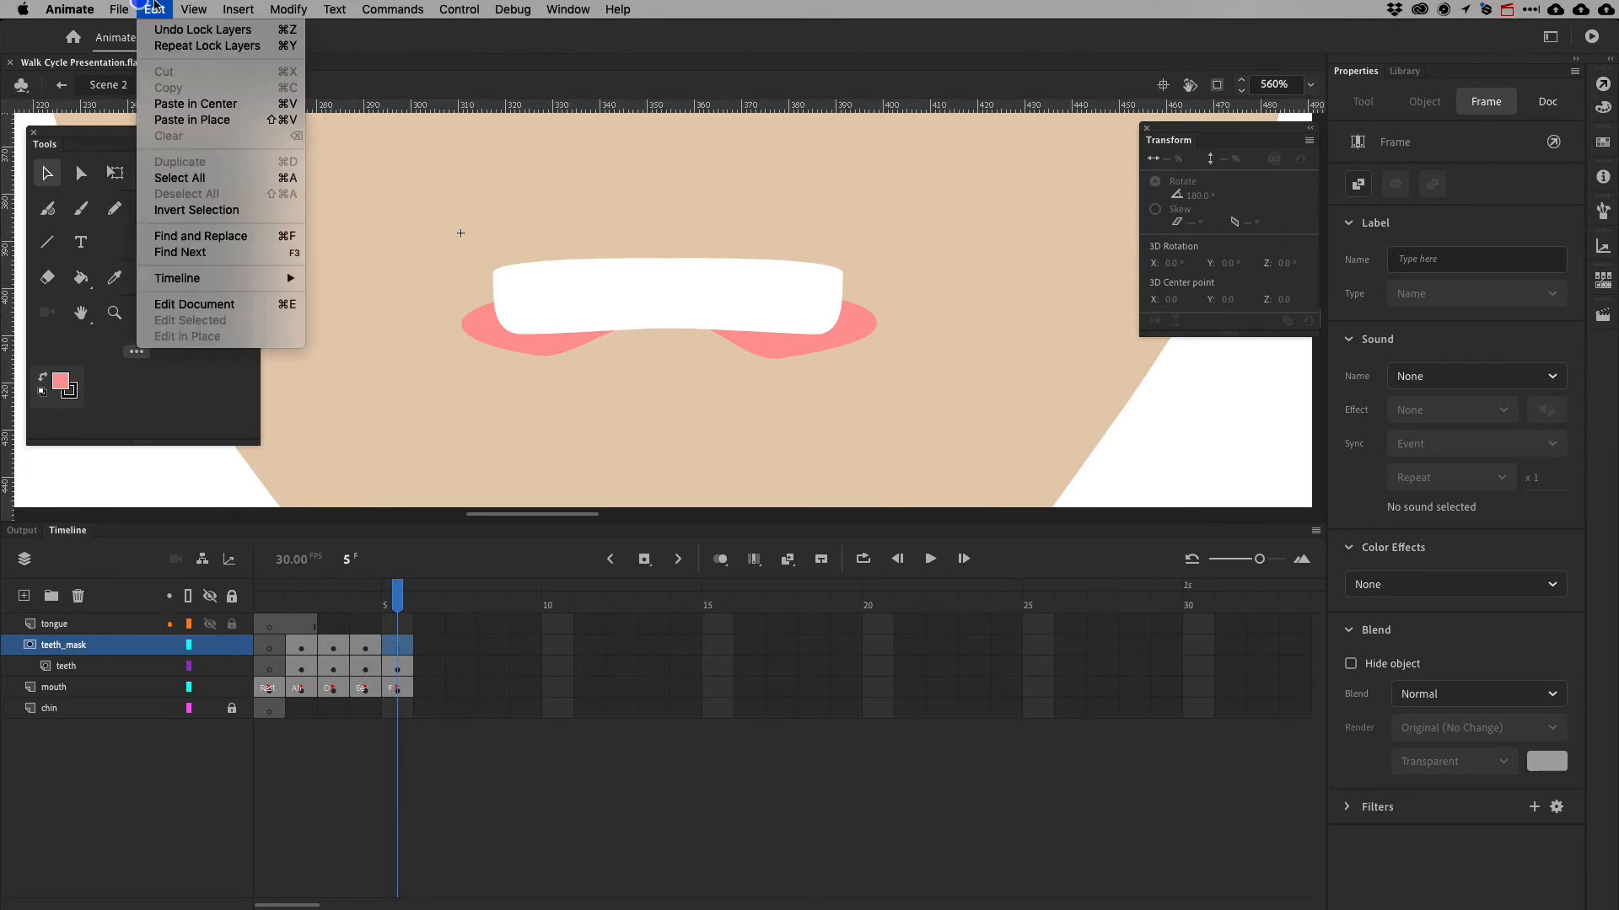
left_click(173, 120)
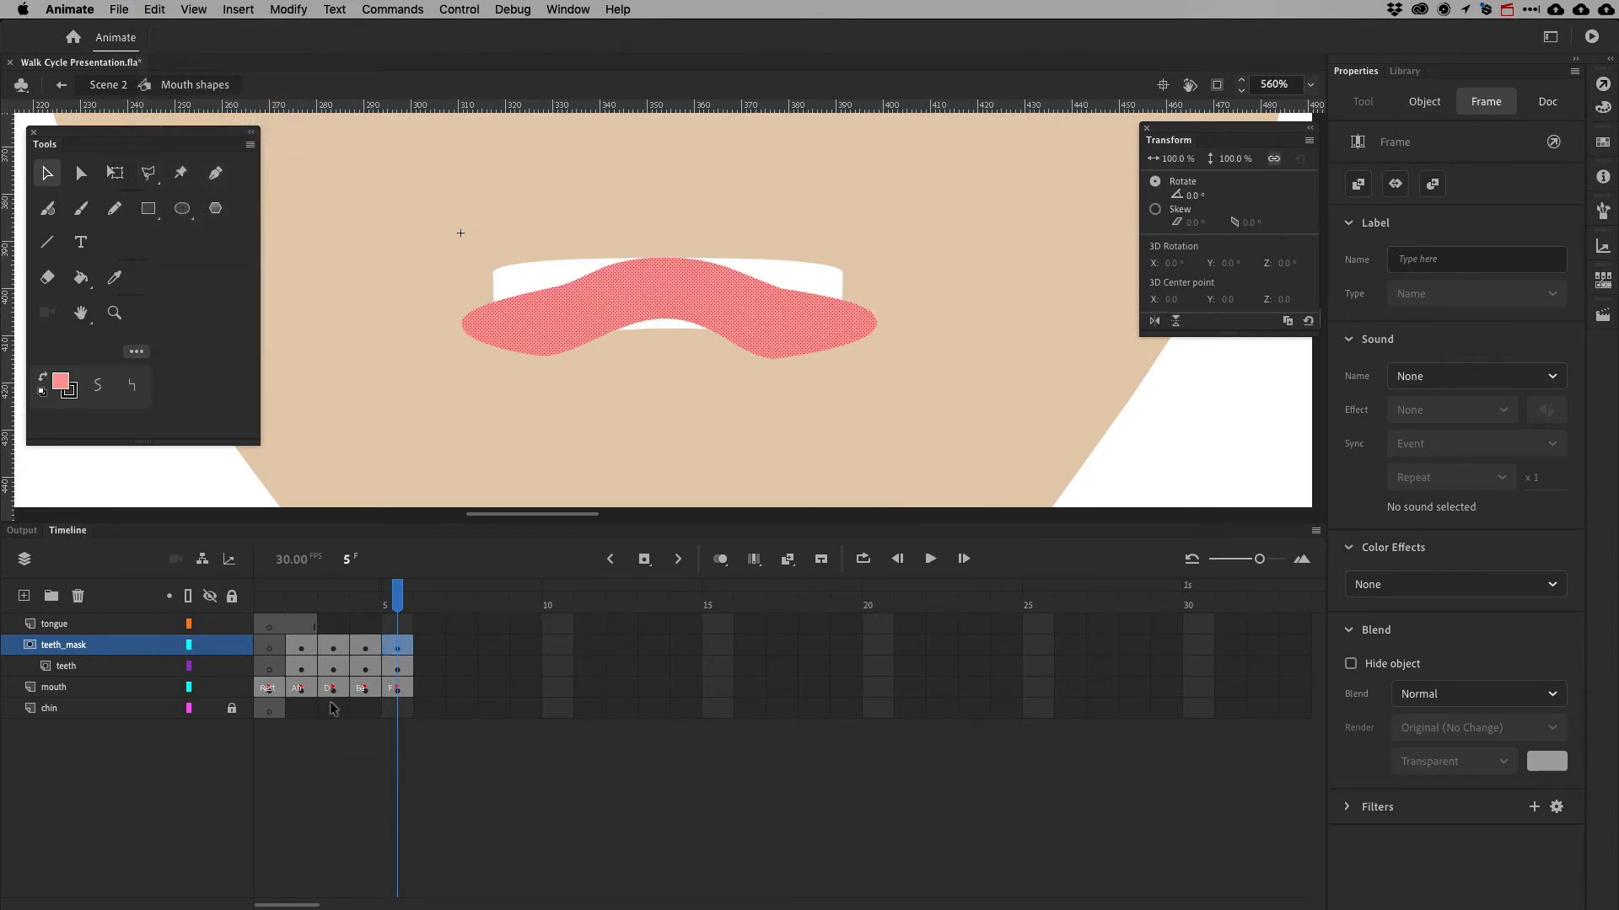
left_click(232, 645)
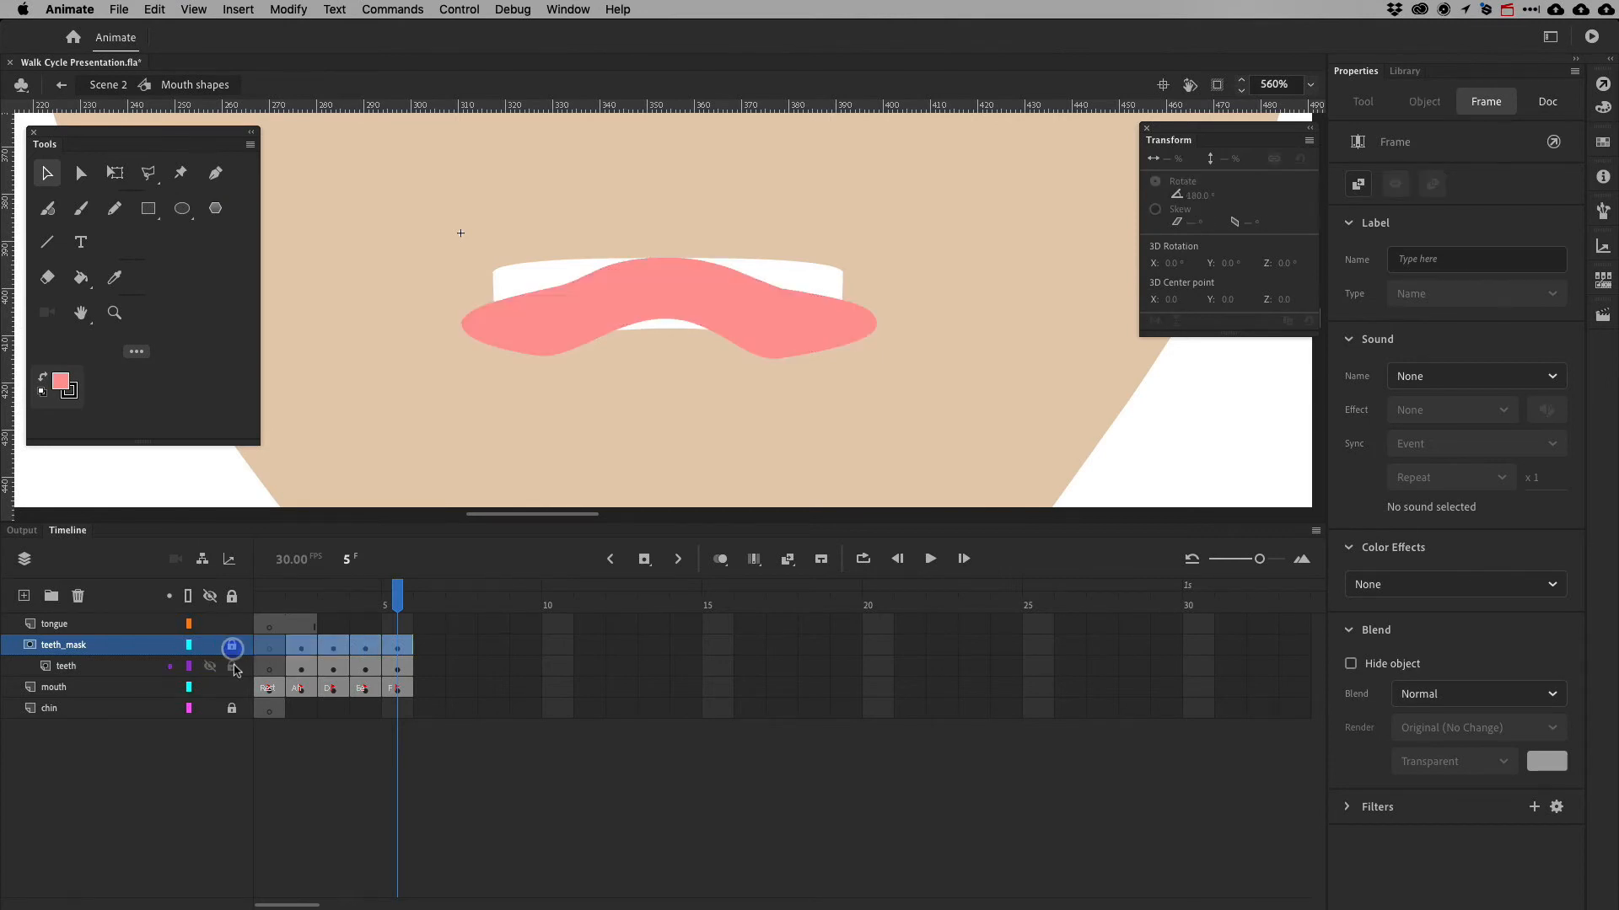
left_click(233, 667)
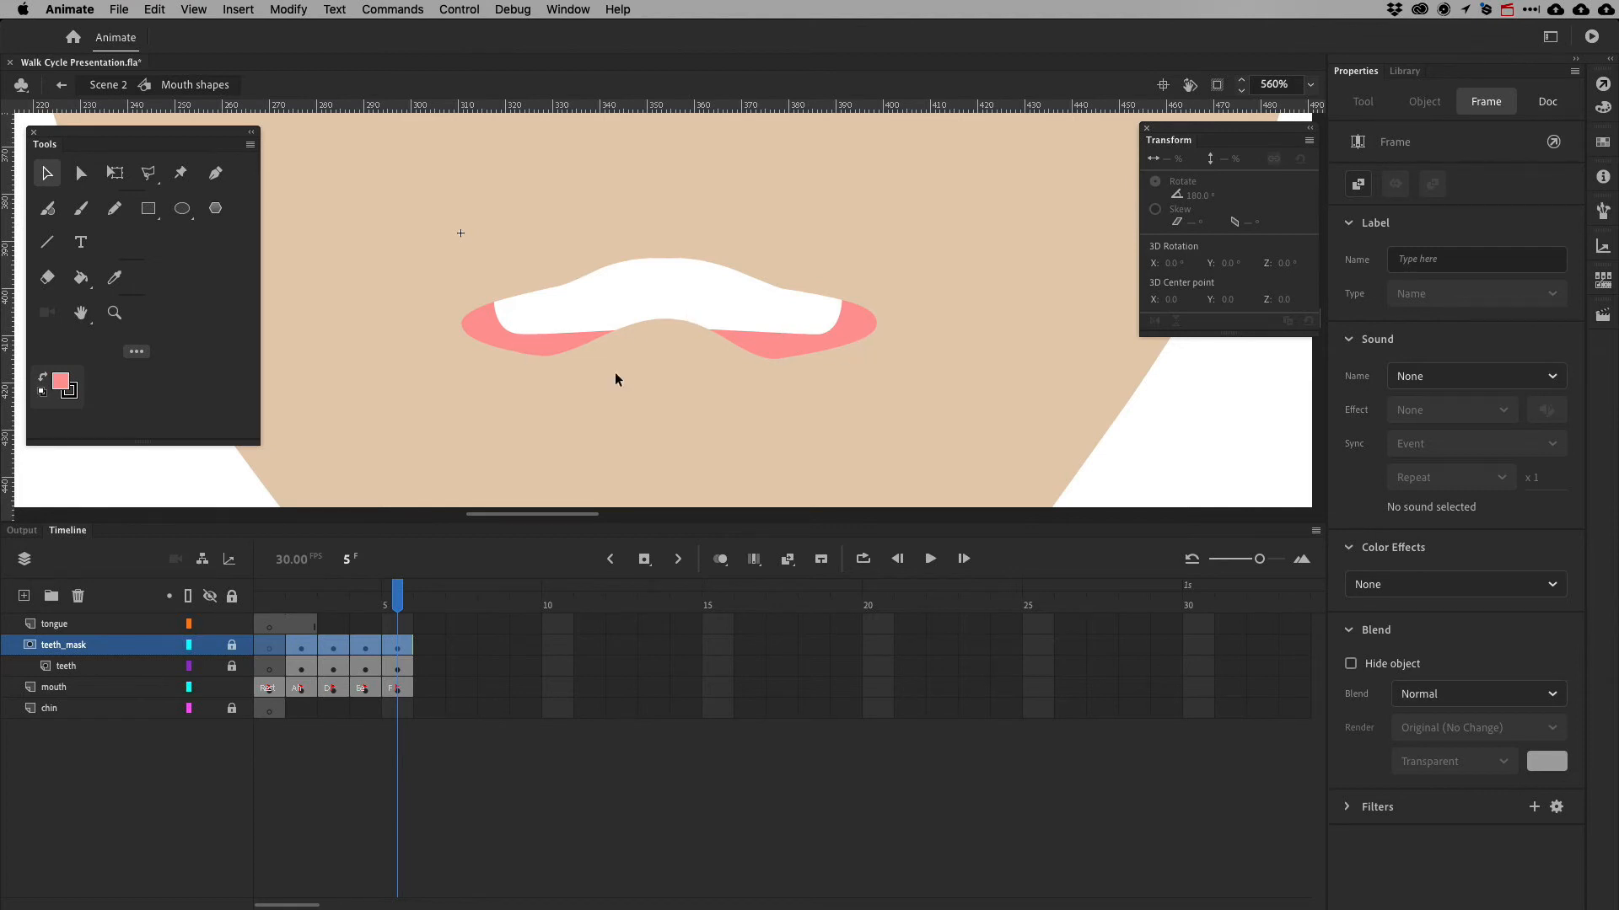
Add an anchor point with the Pen tool where the lower lip's edge meets the teeth, left of its centre on frame 5
left_click(396, 690)
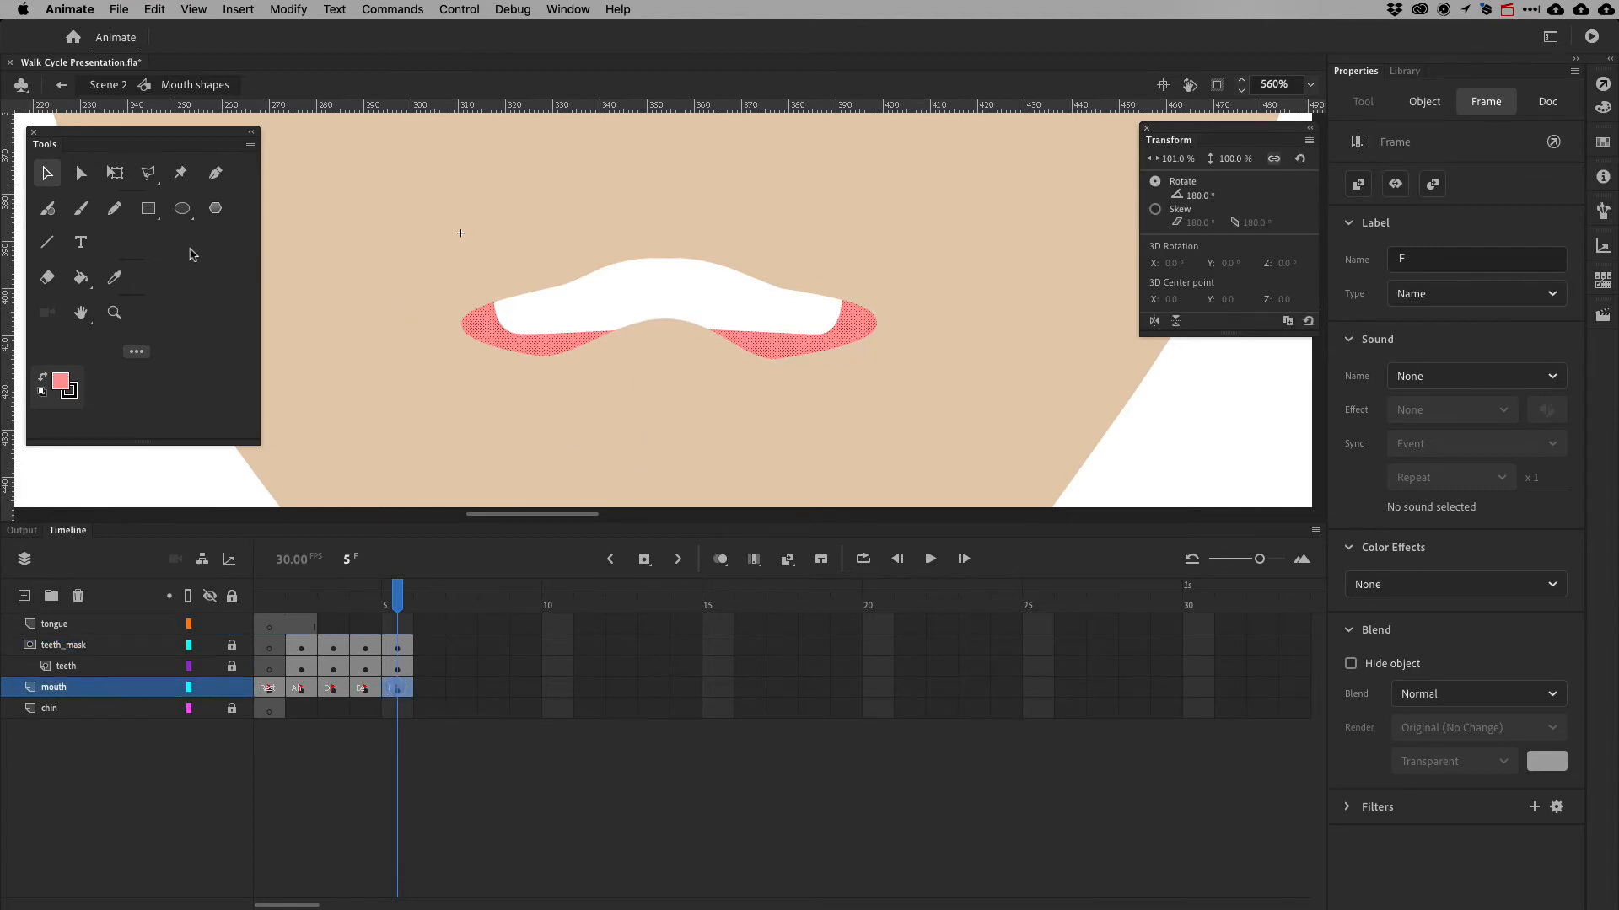
left_click(82, 175)
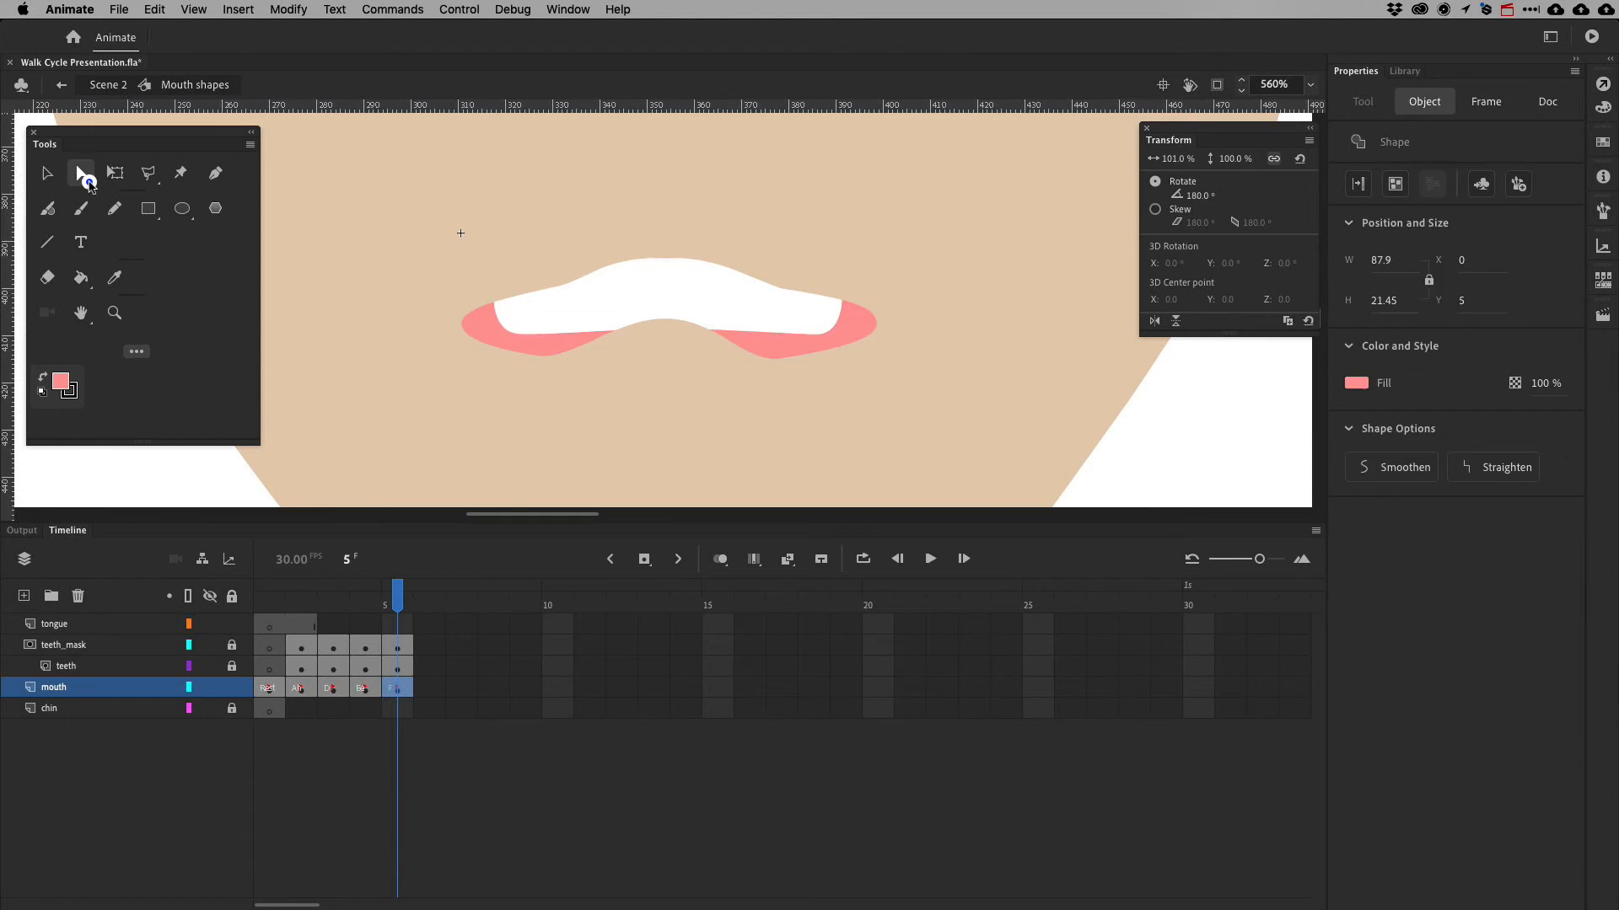
left_click(665, 322)
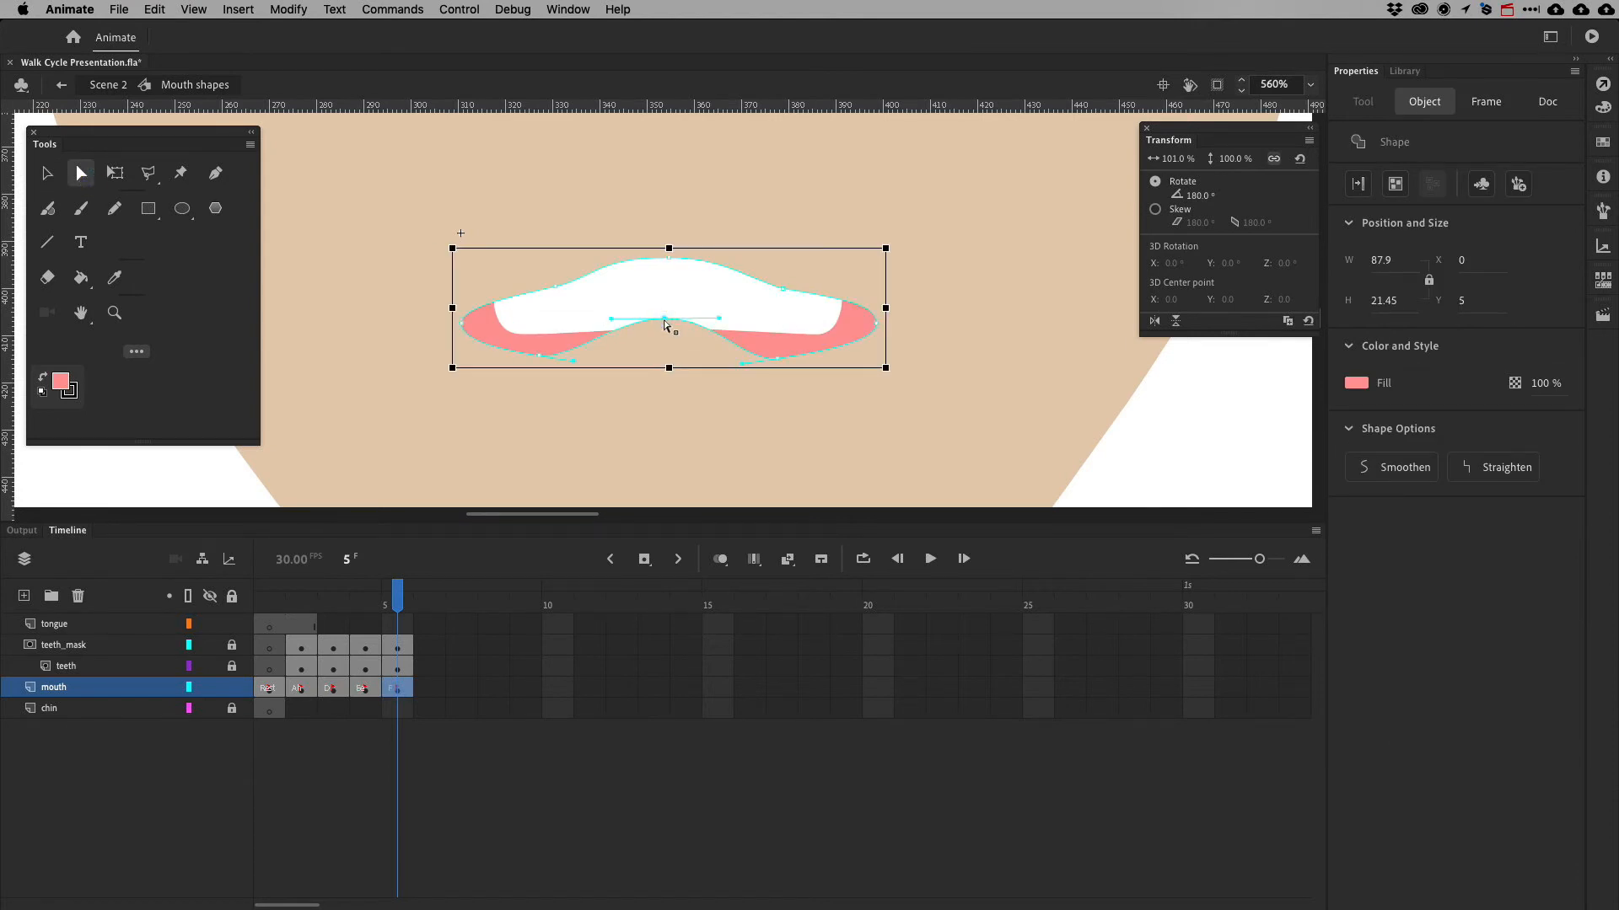
key("super+equal")
key("super+equal")
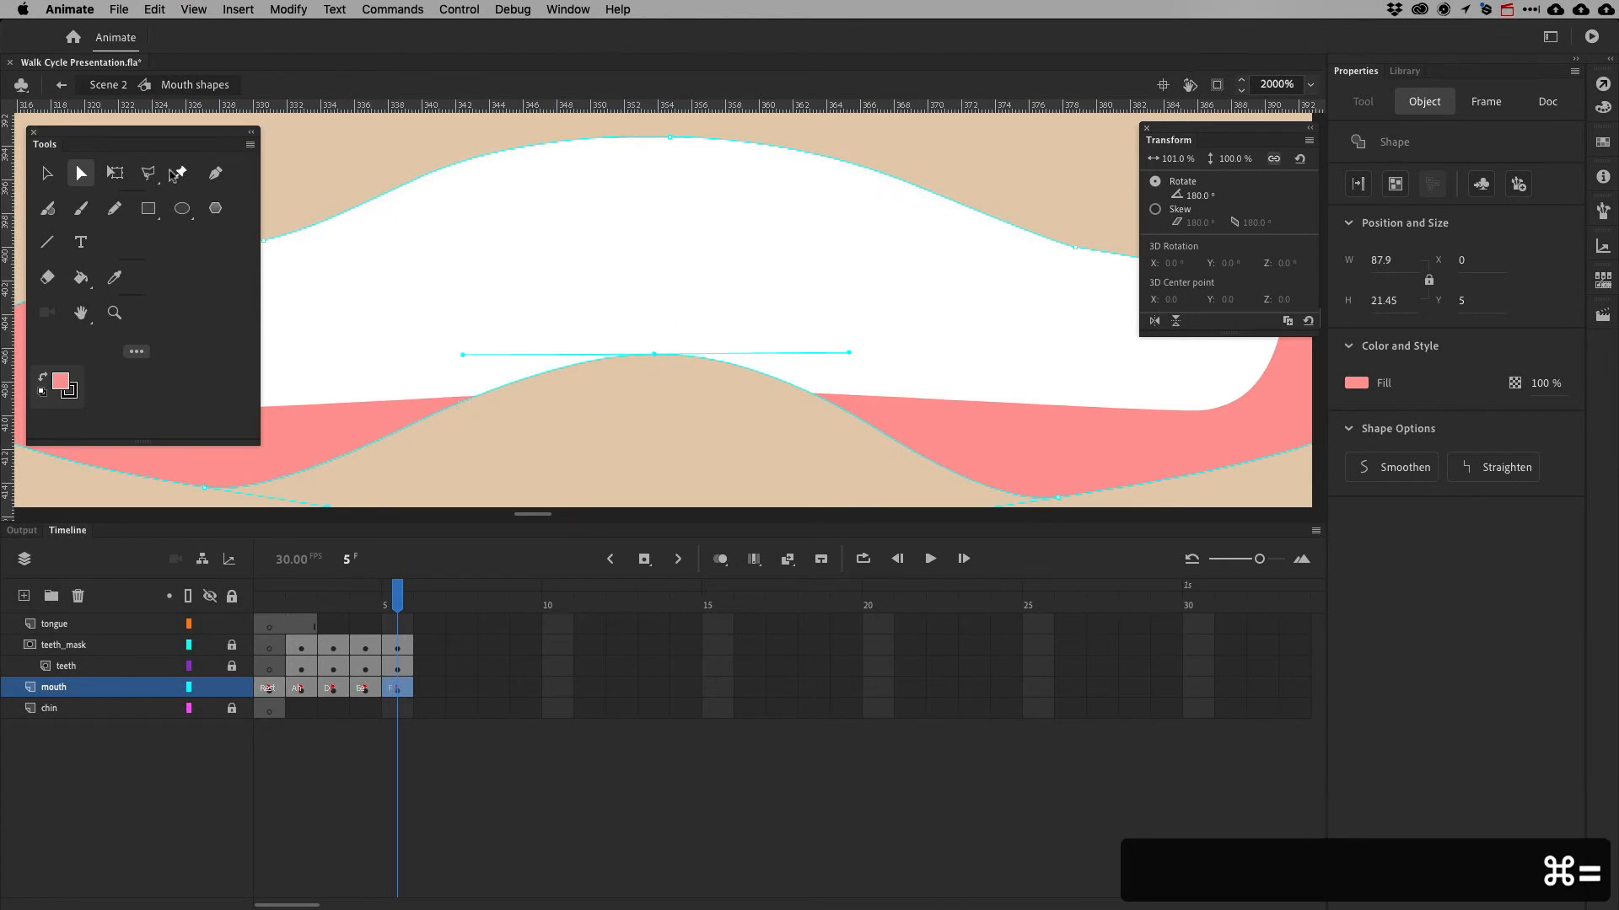
left_click(223, 182)
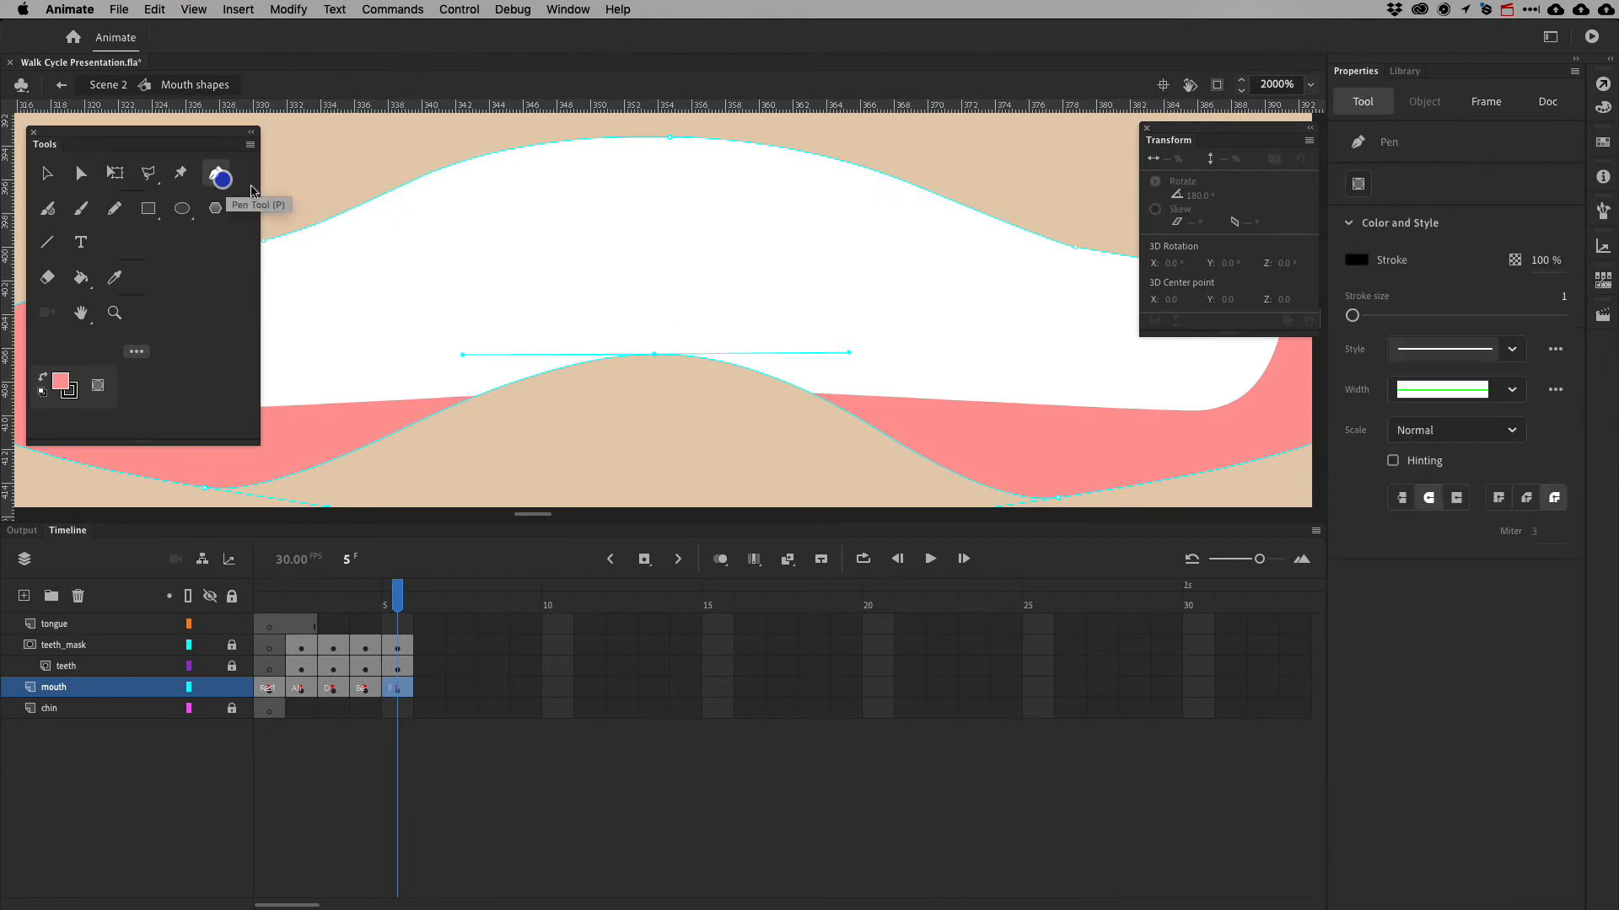
left_click(481, 396)
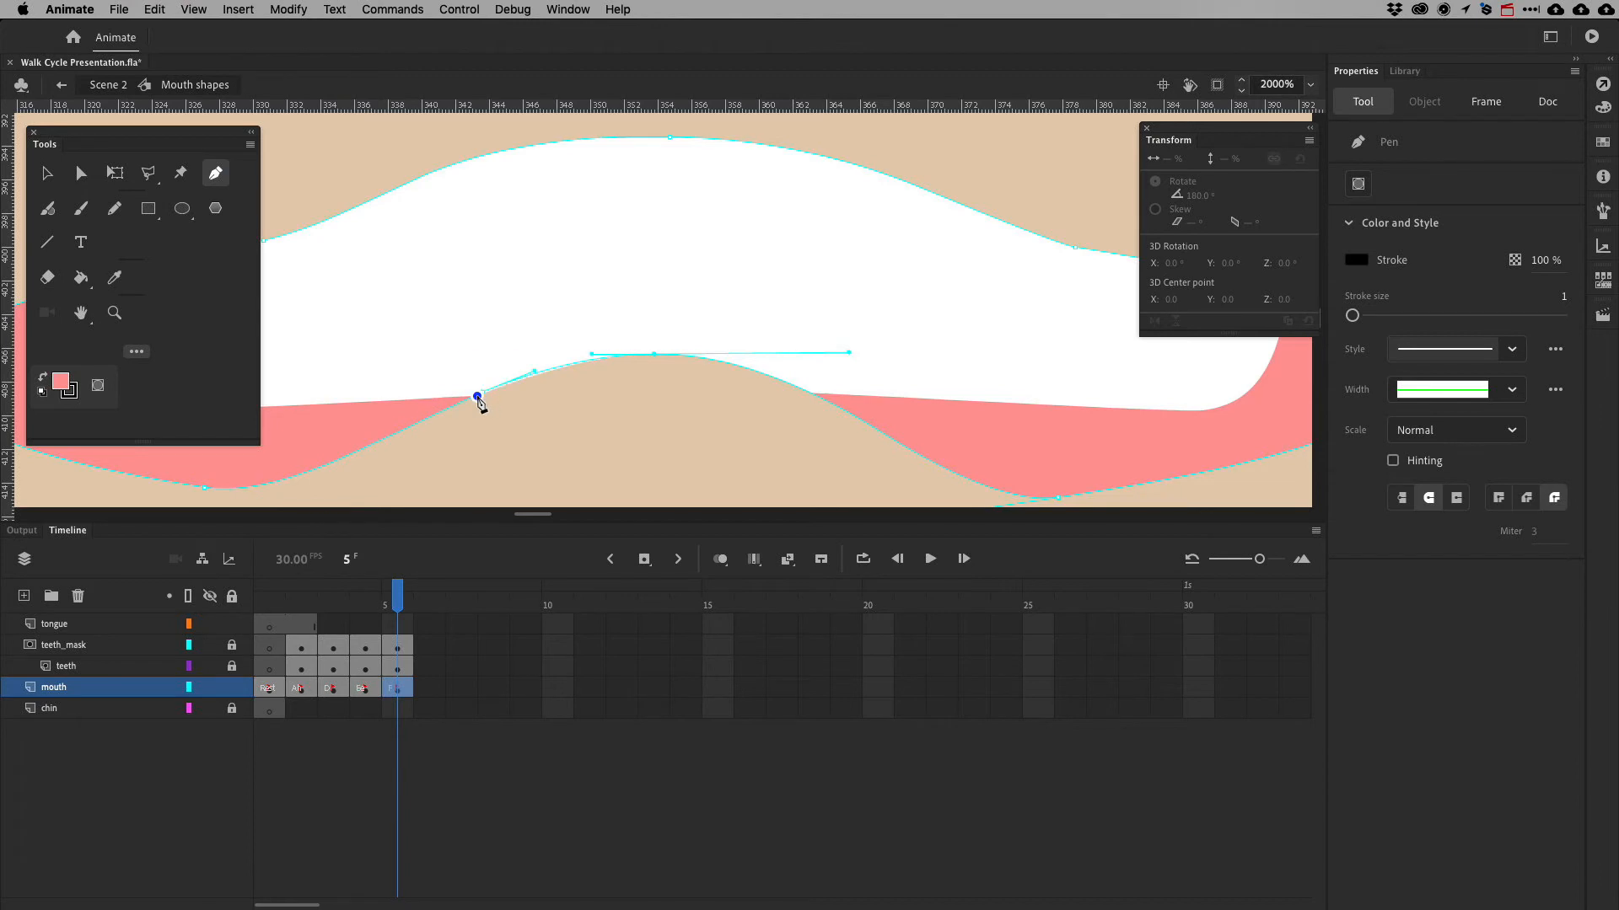
Add a matching anchor point where the lower lip's edge meets the teeth right of its centre, undoing the stray edit
left_click(80, 177)
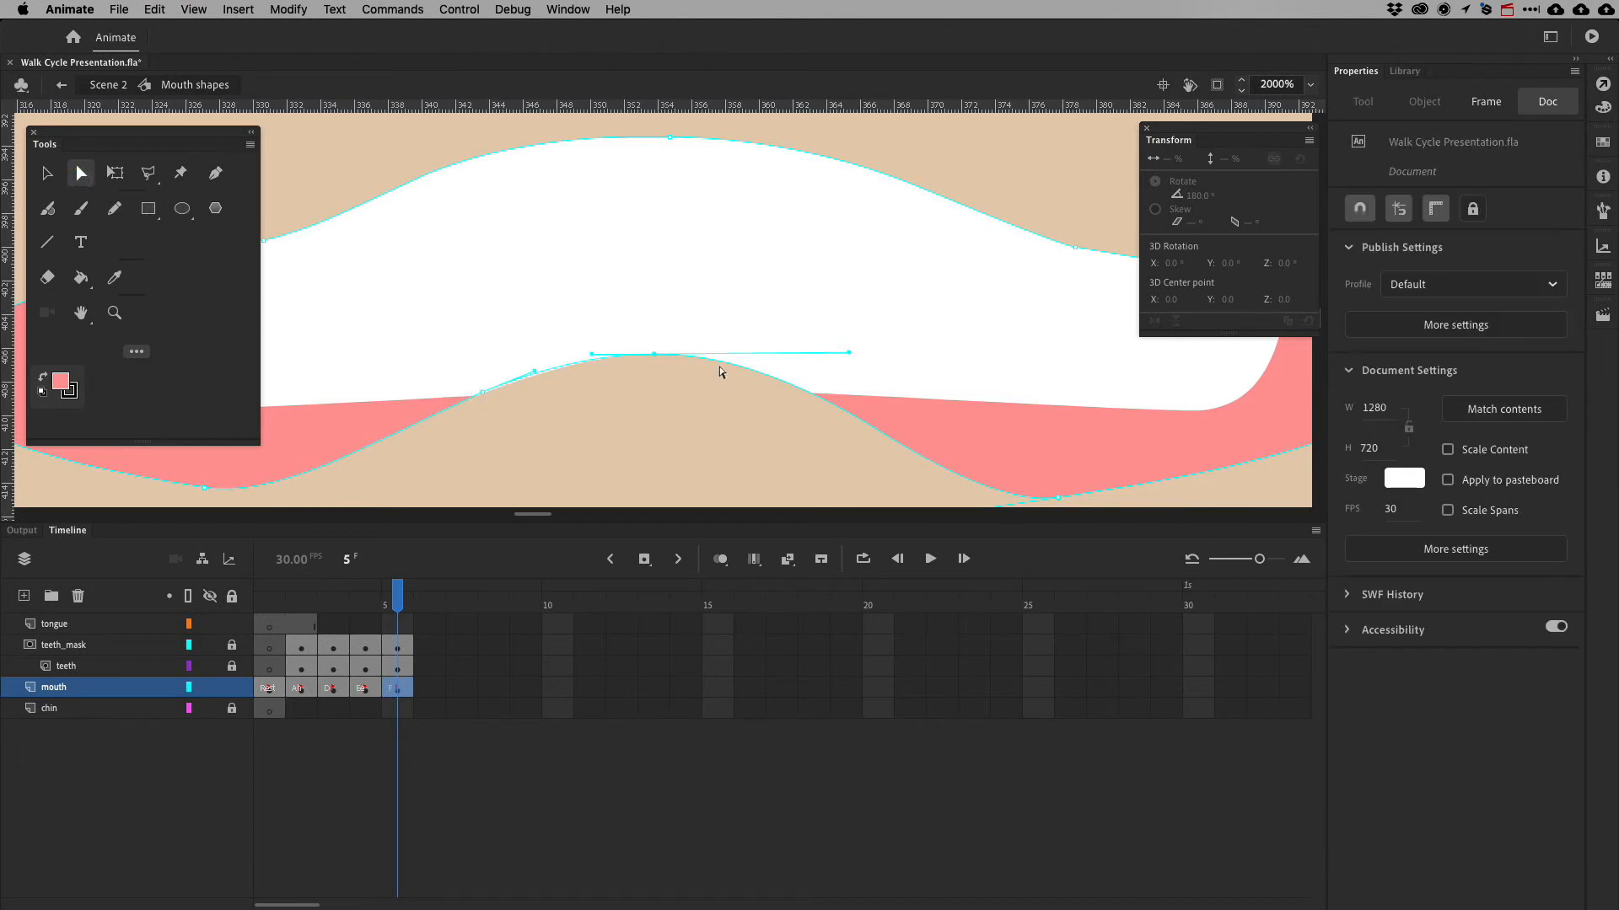
left_click(212, 175)
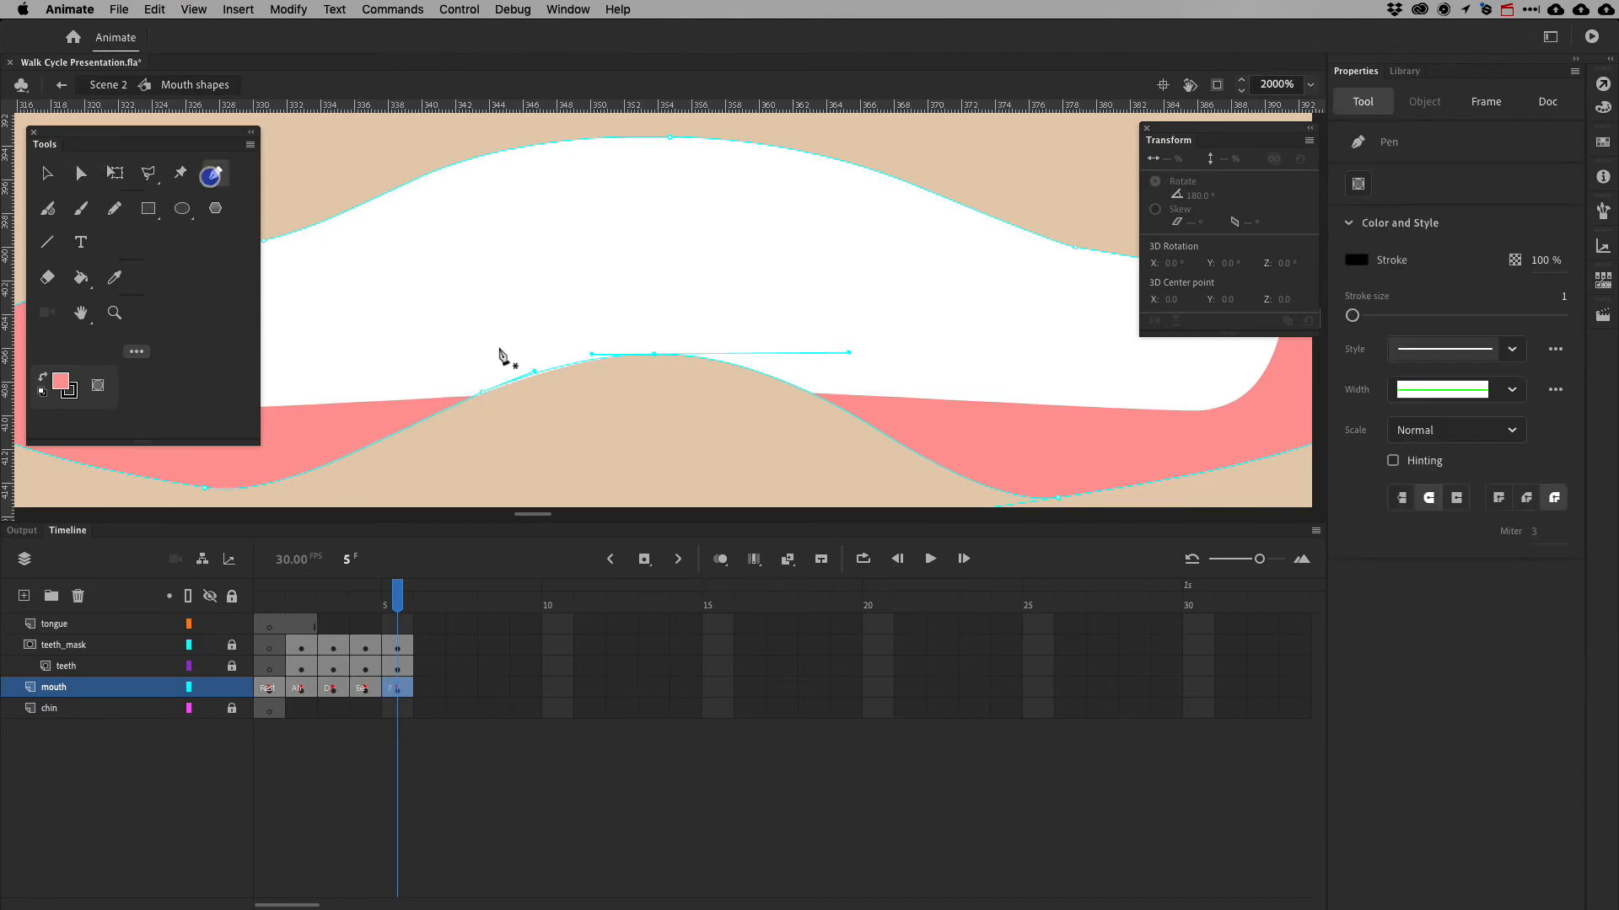
left_click(80, 176)
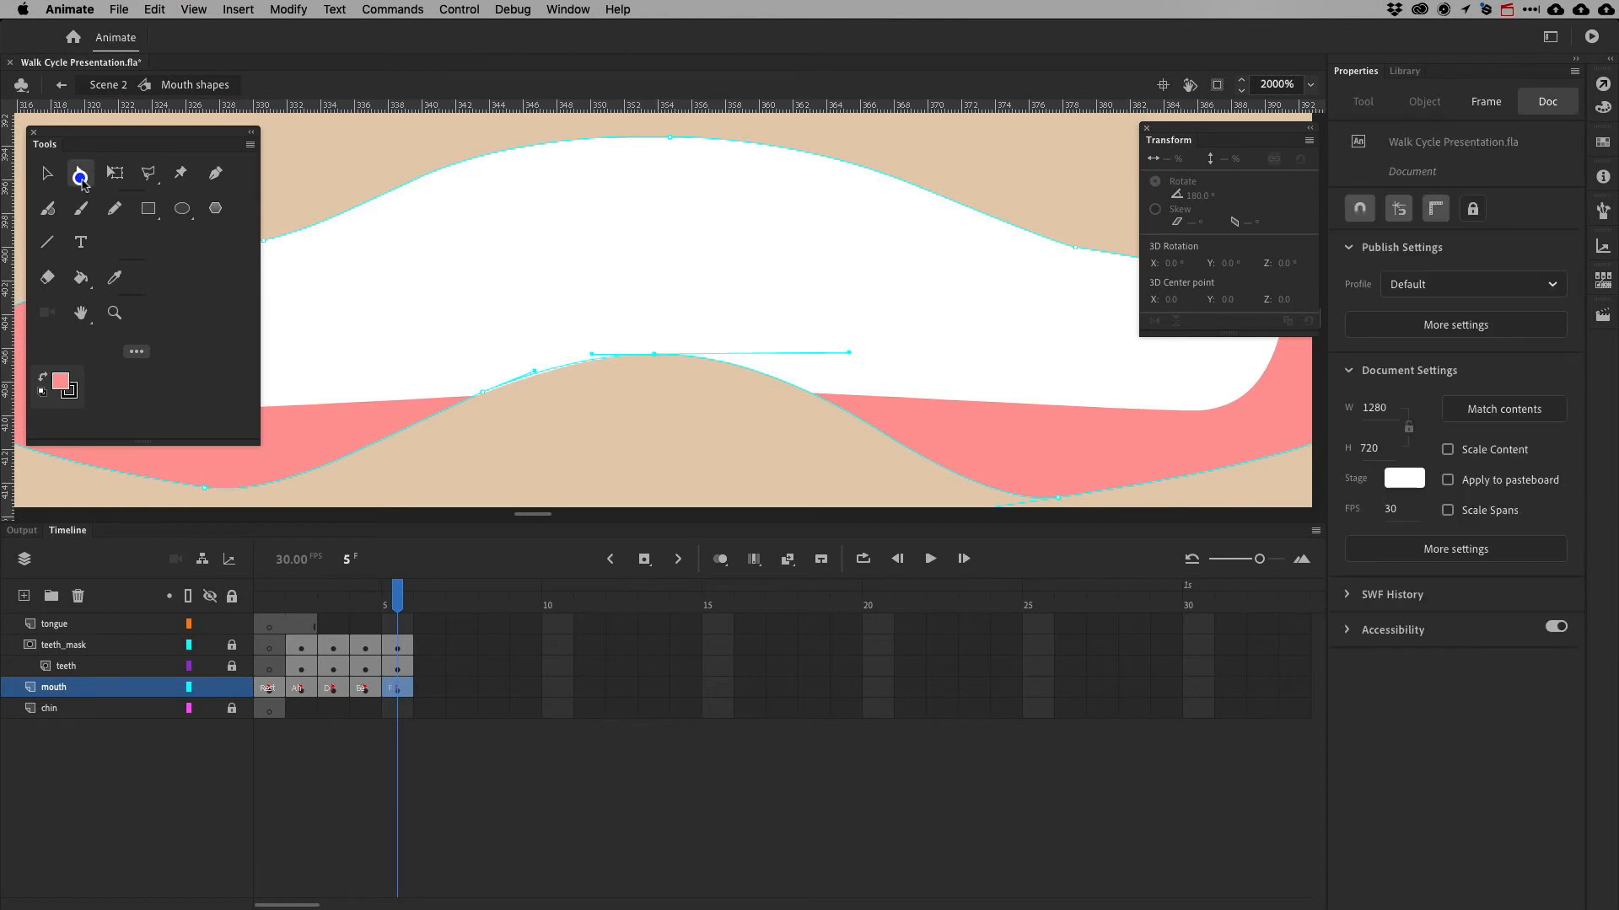
left_click(215, 173)
left_click(811, 395)
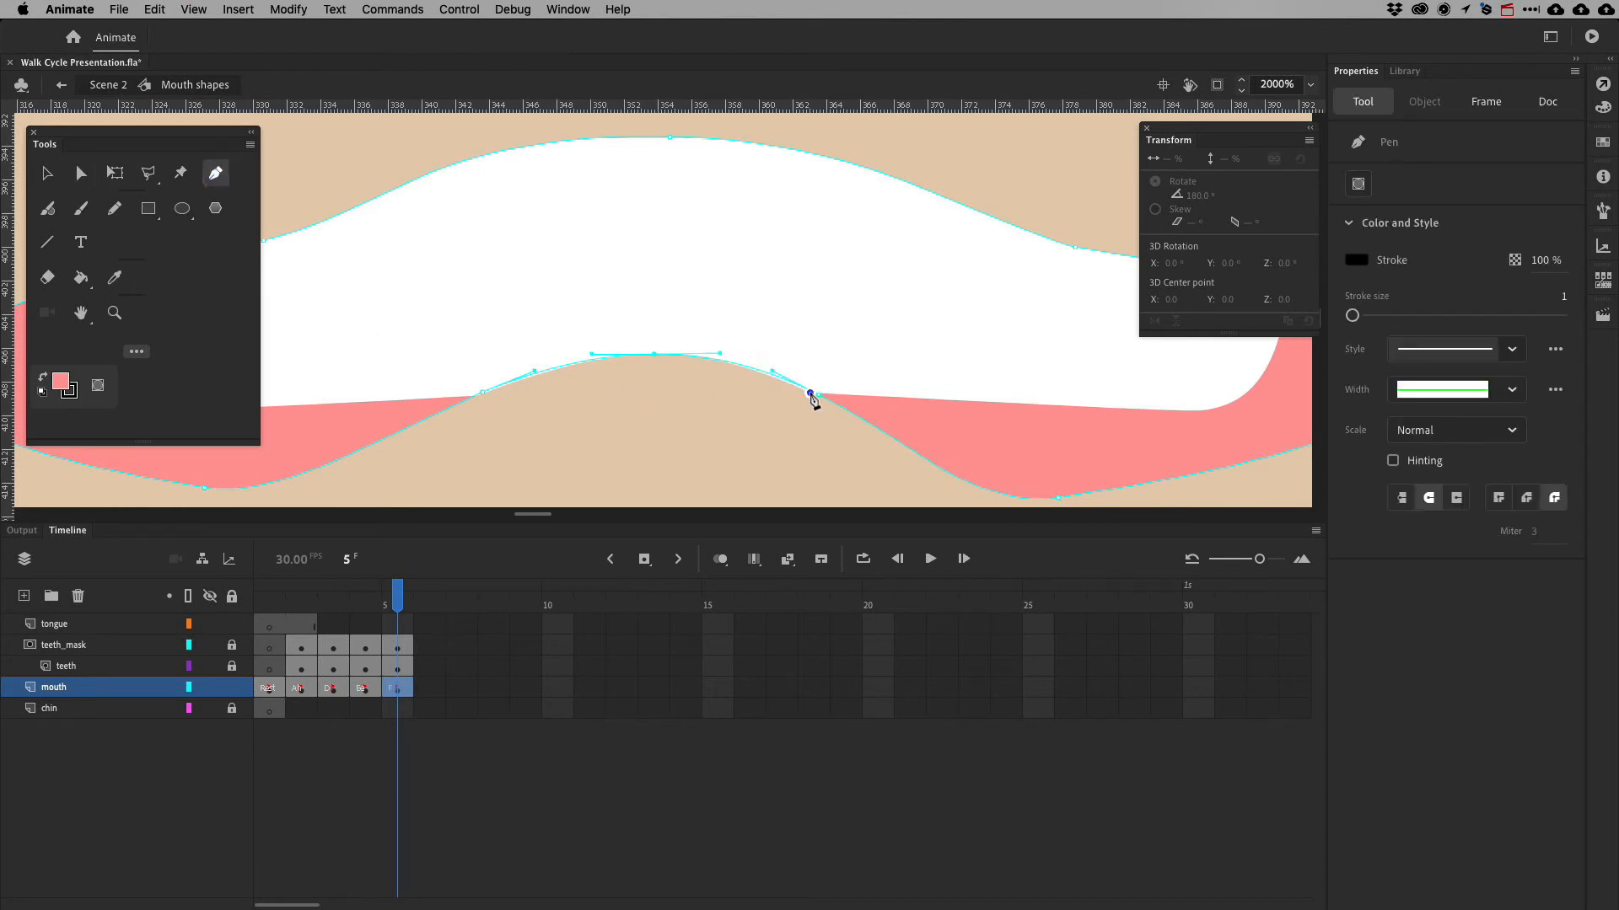
left_click(411, 426)
key("super+z")
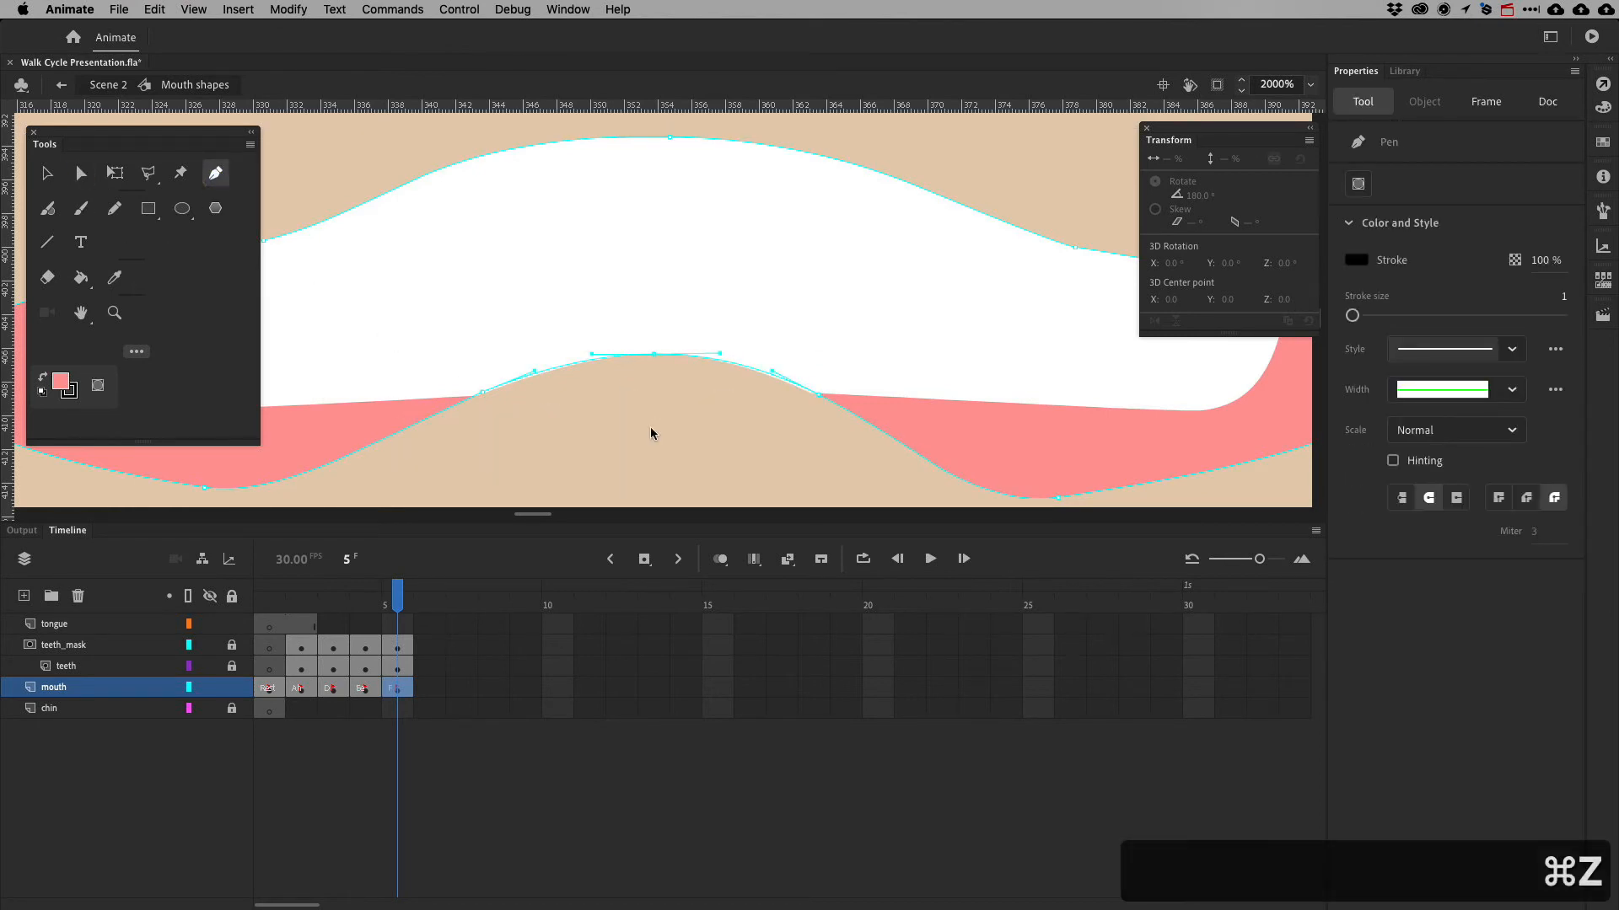
Delete the centre anchor point of the lower lip's edge on frame 5 with the Pen tool
left_click(82, 176)
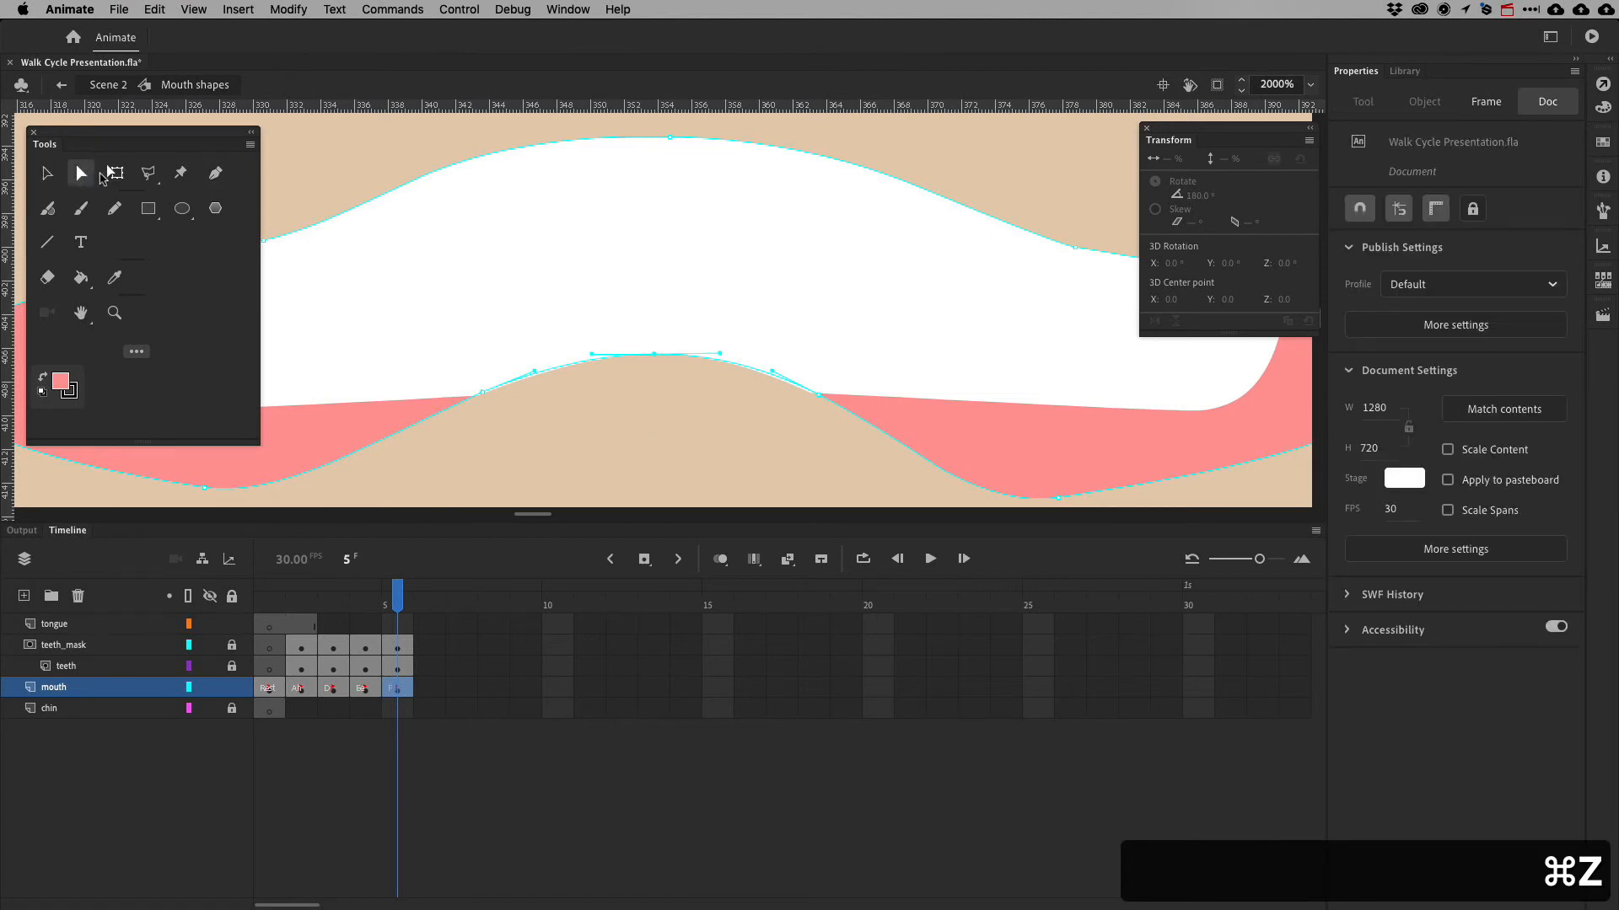
left_click(215, 174)
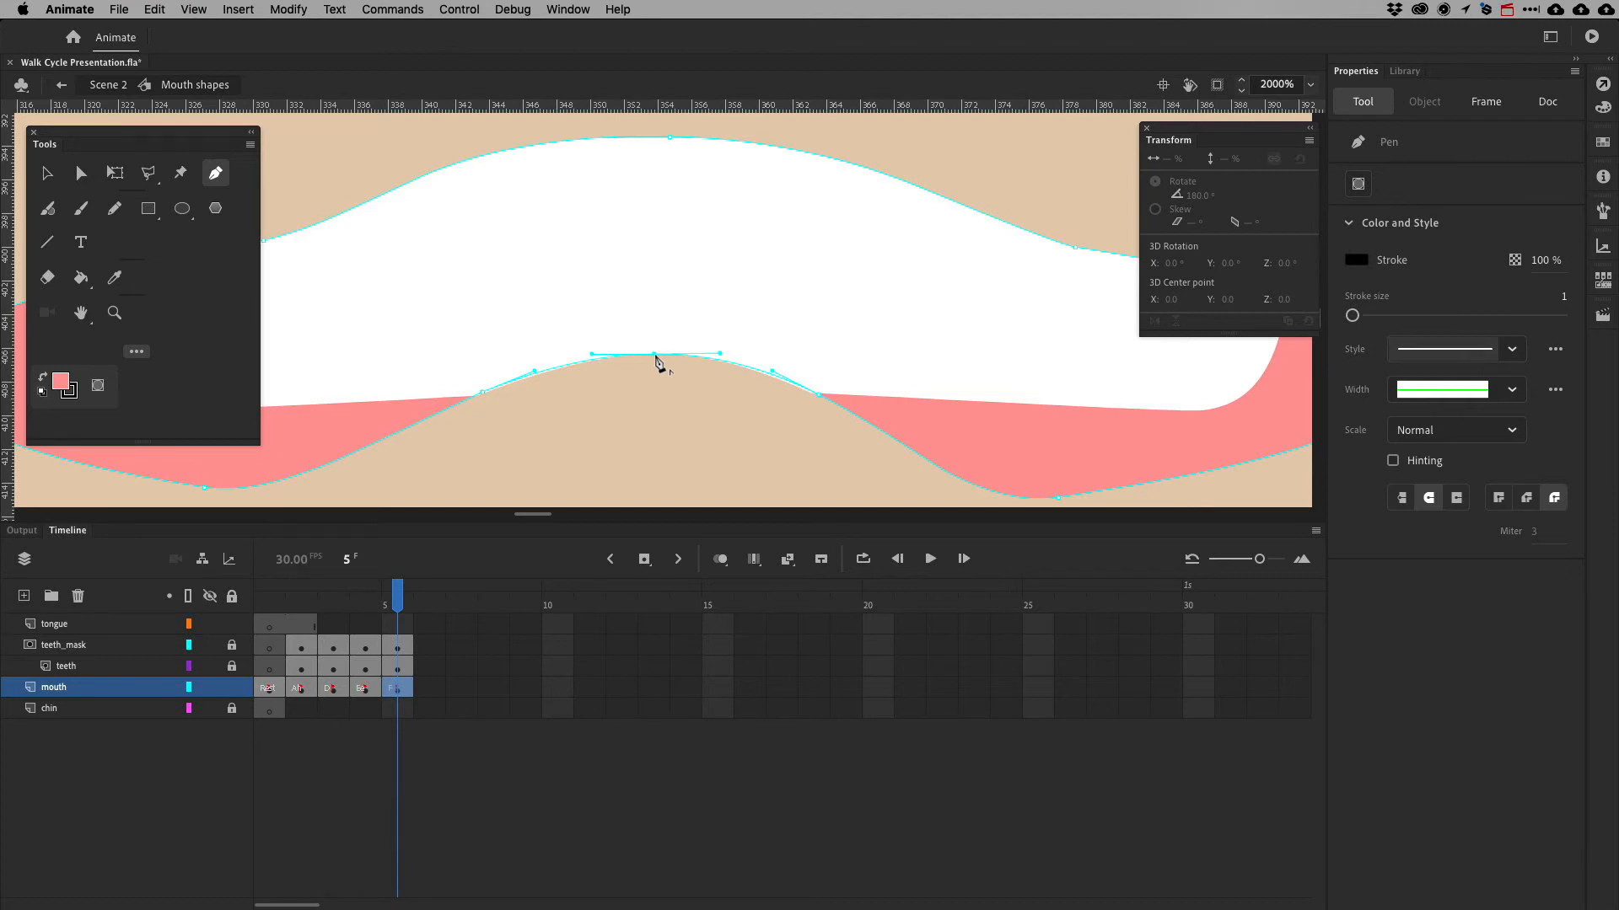
key("minus")
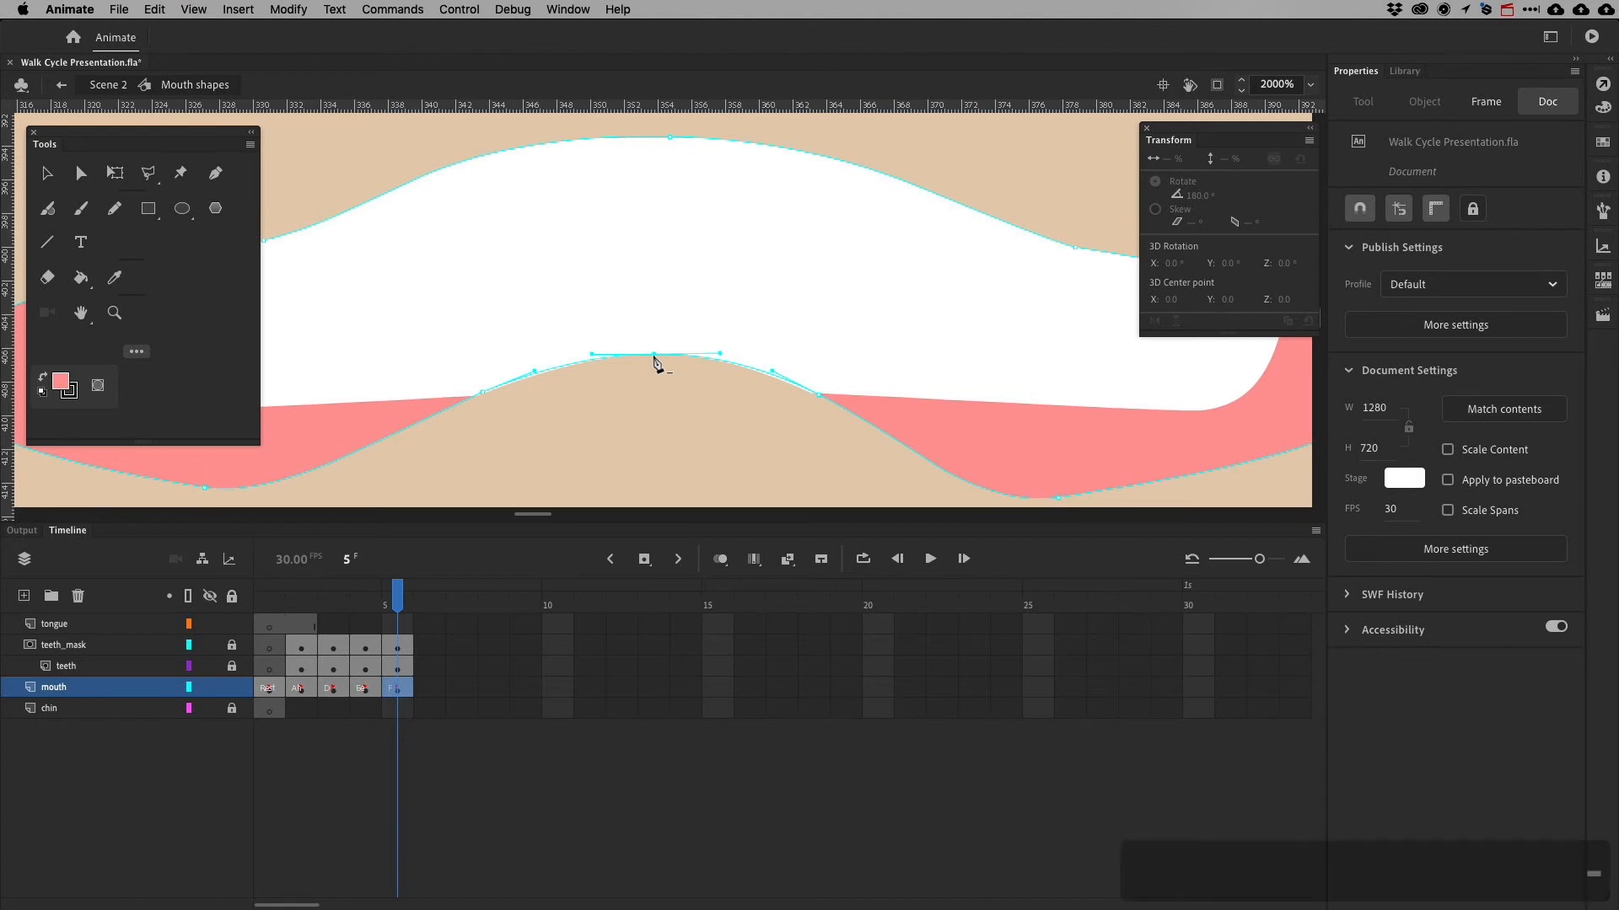
left_click(655, 356)
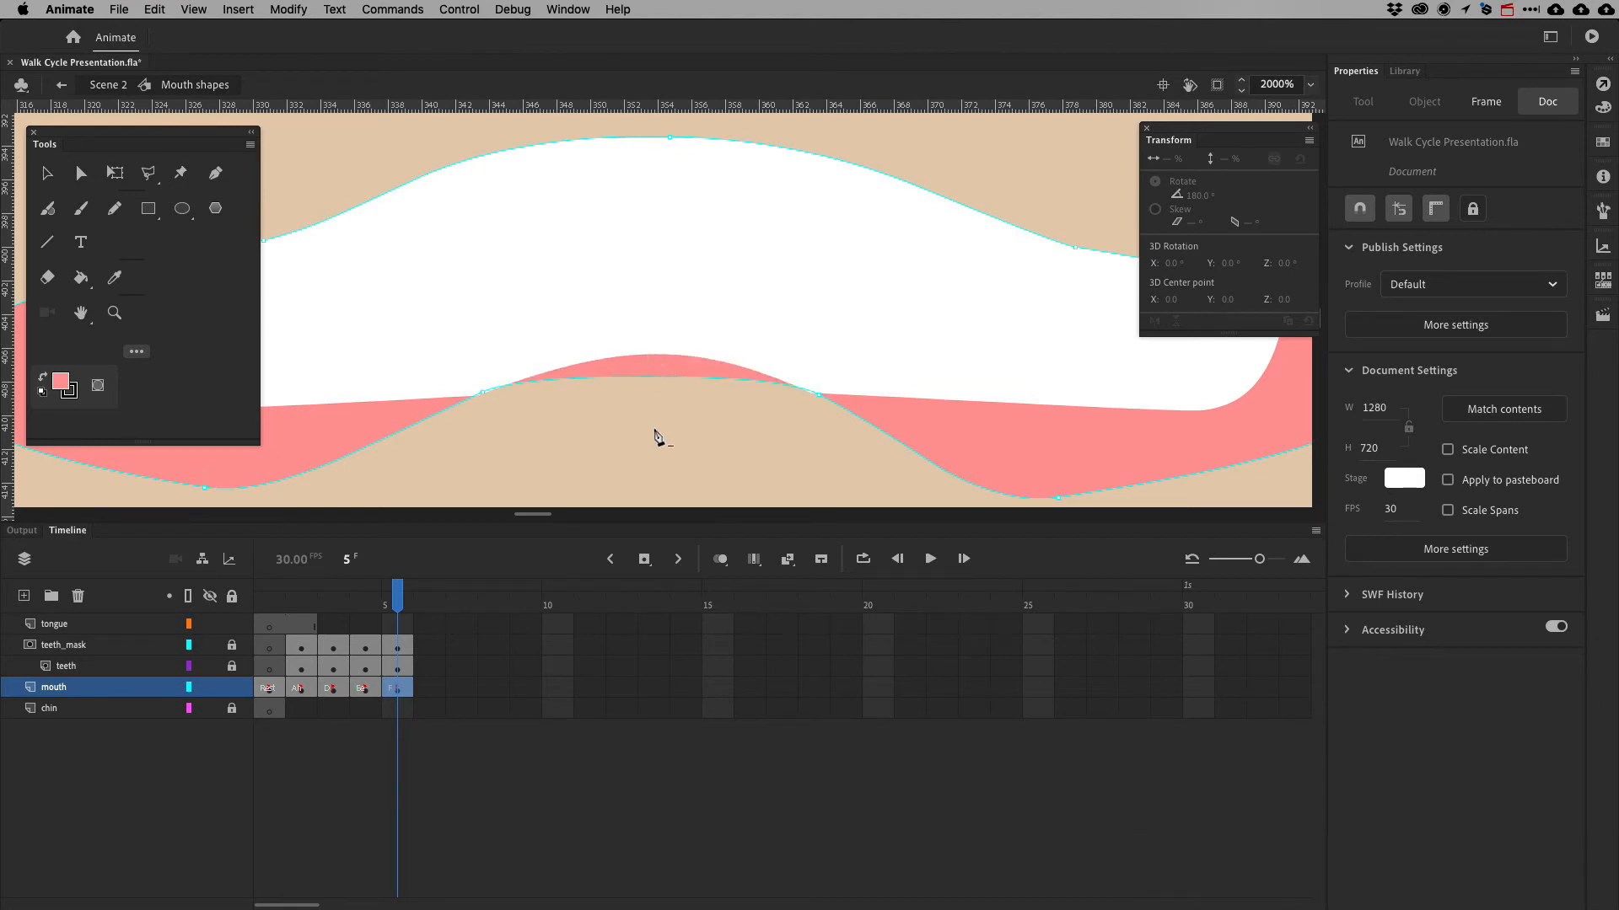
Flatten the lower lip's edge between the two added anchor points by lowering their inner curve handles to the teeth's bottom edge
left_click(213, 174)
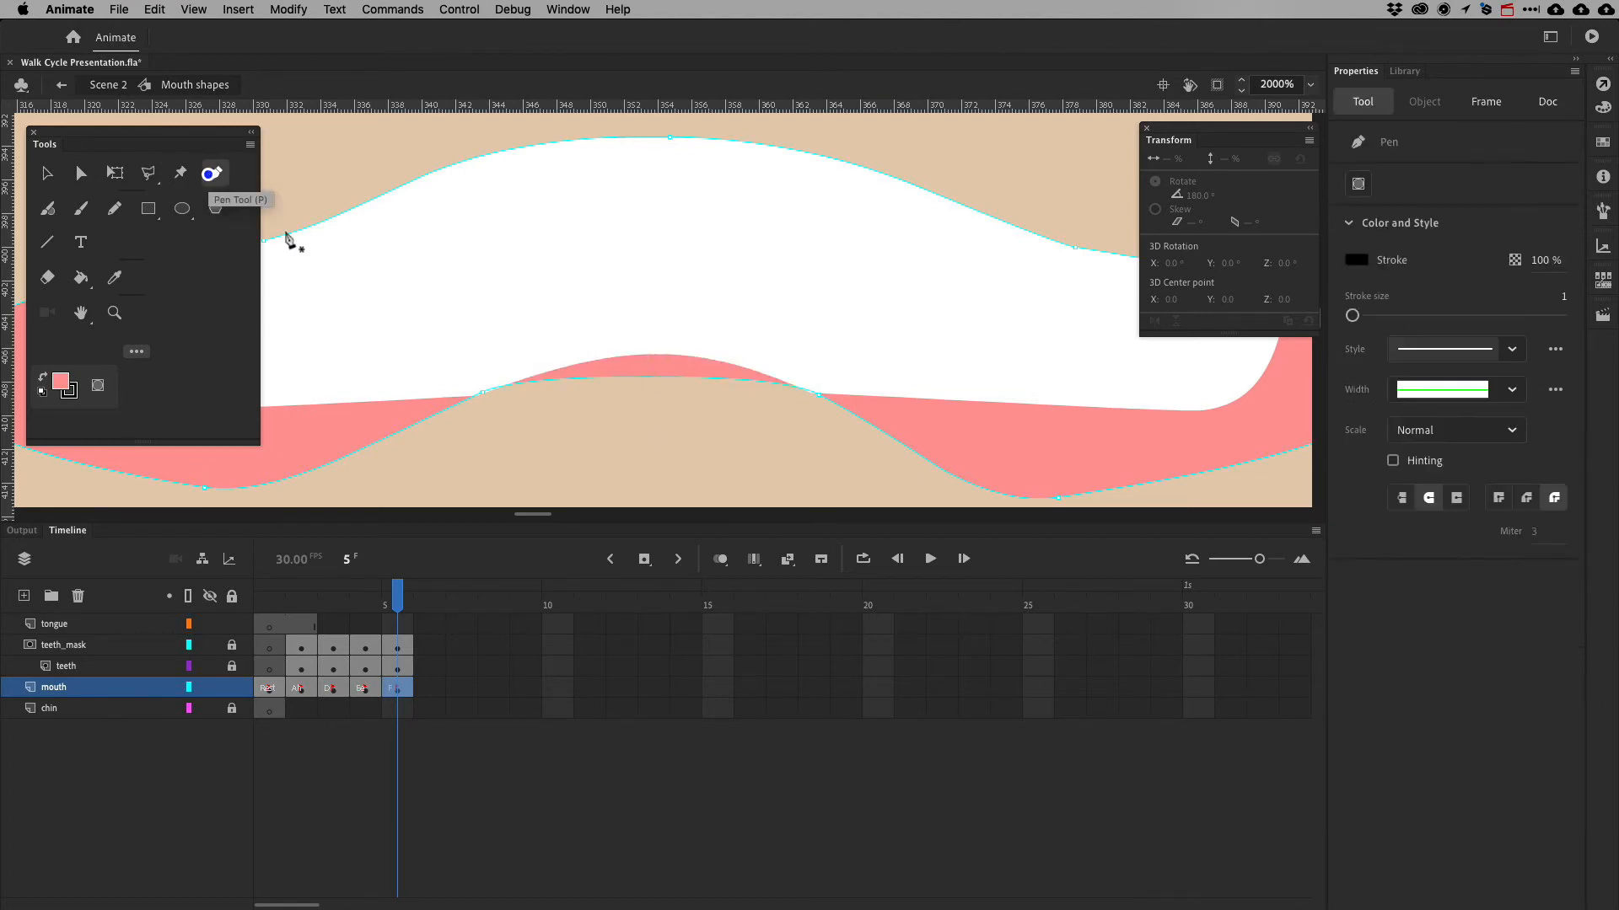
key("super")
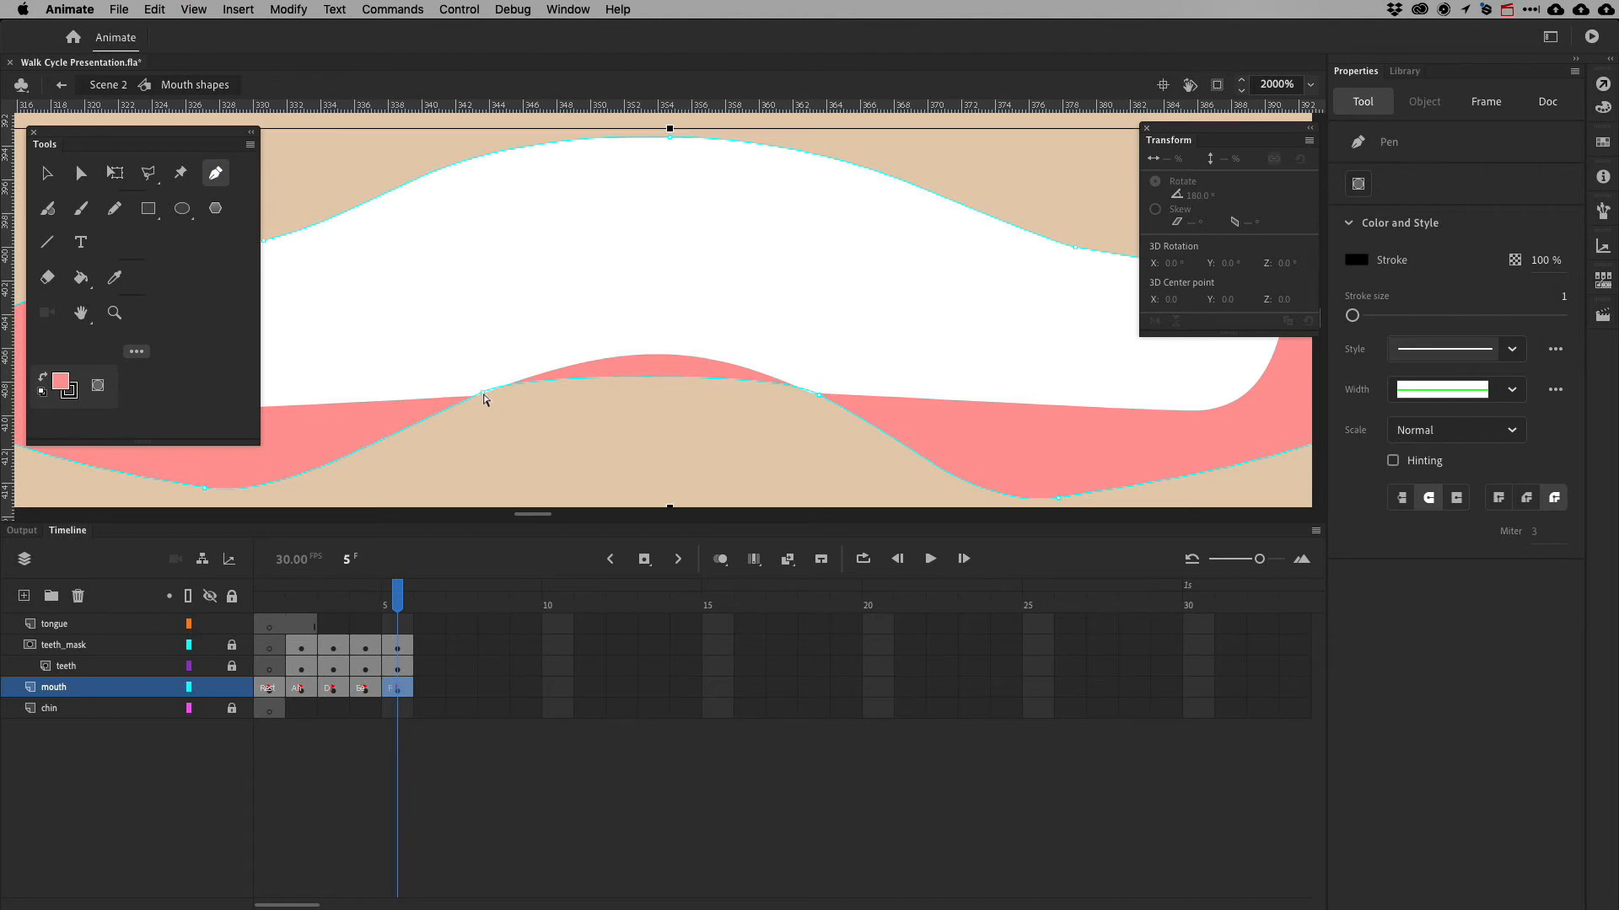
left_click(484, 392, "super")
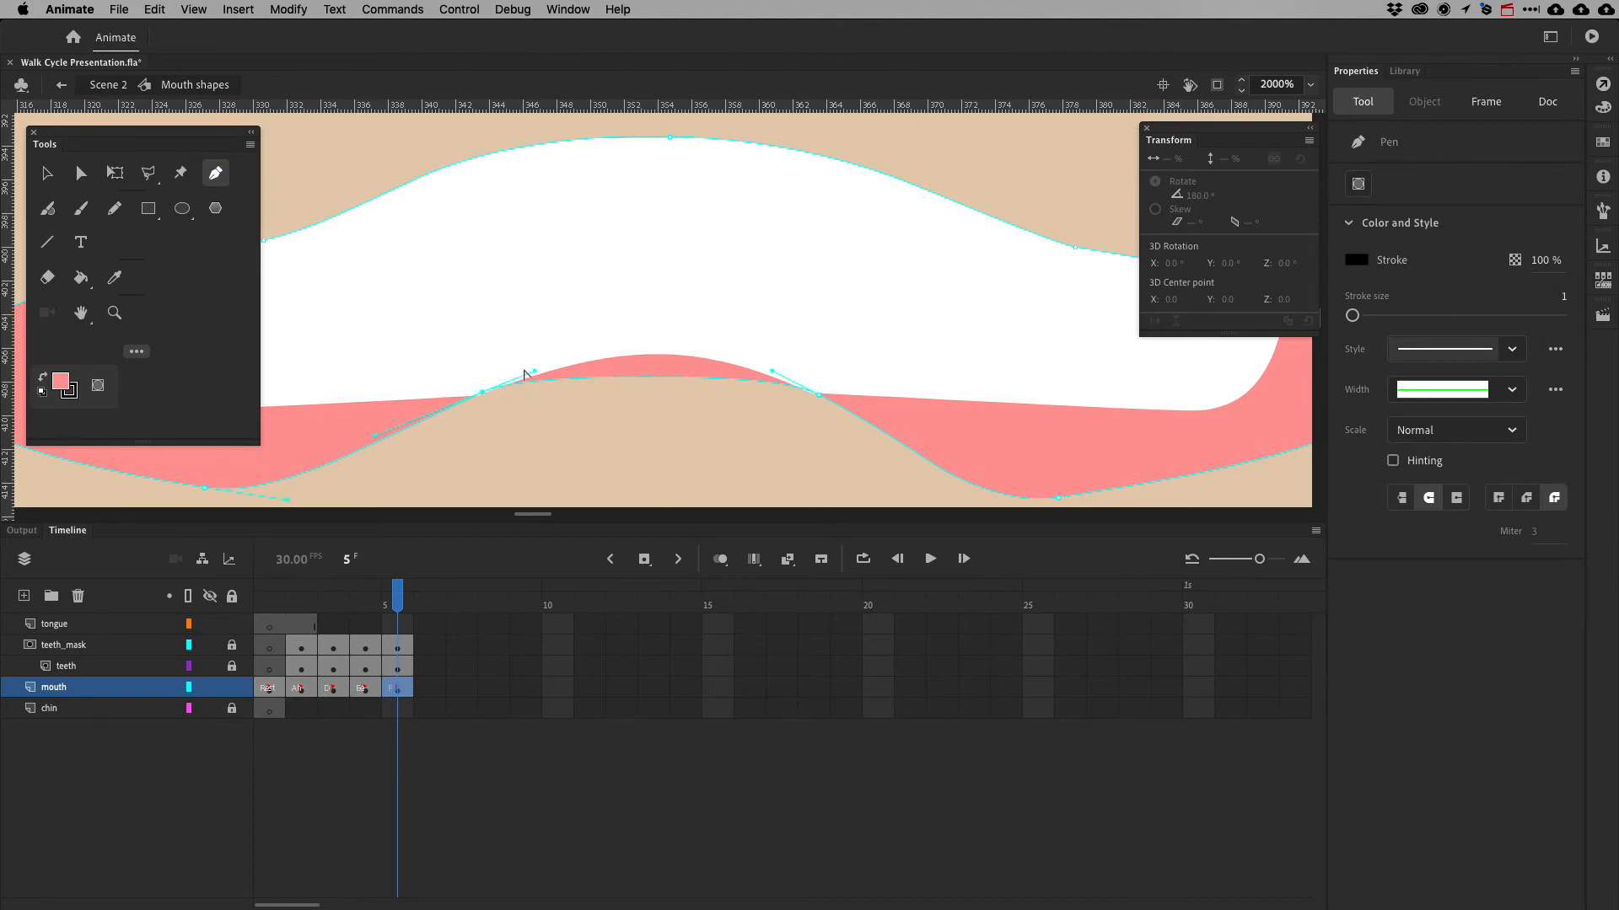
left_click_drag(535, 371, 534, 390)
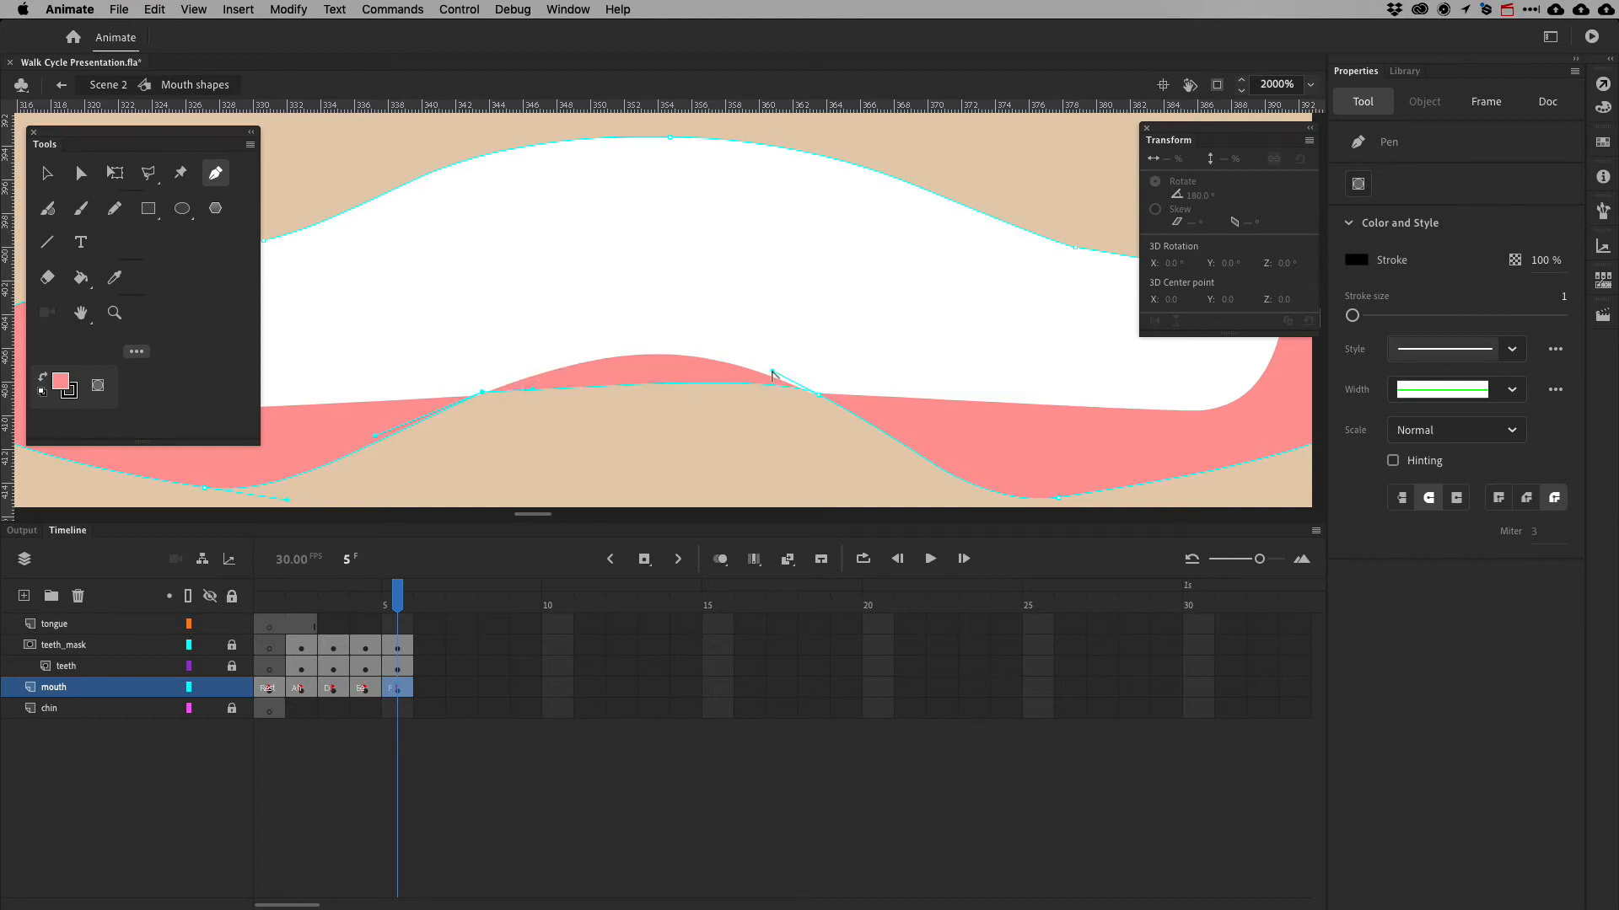
left_click_drag(772, 371, 761, 390)
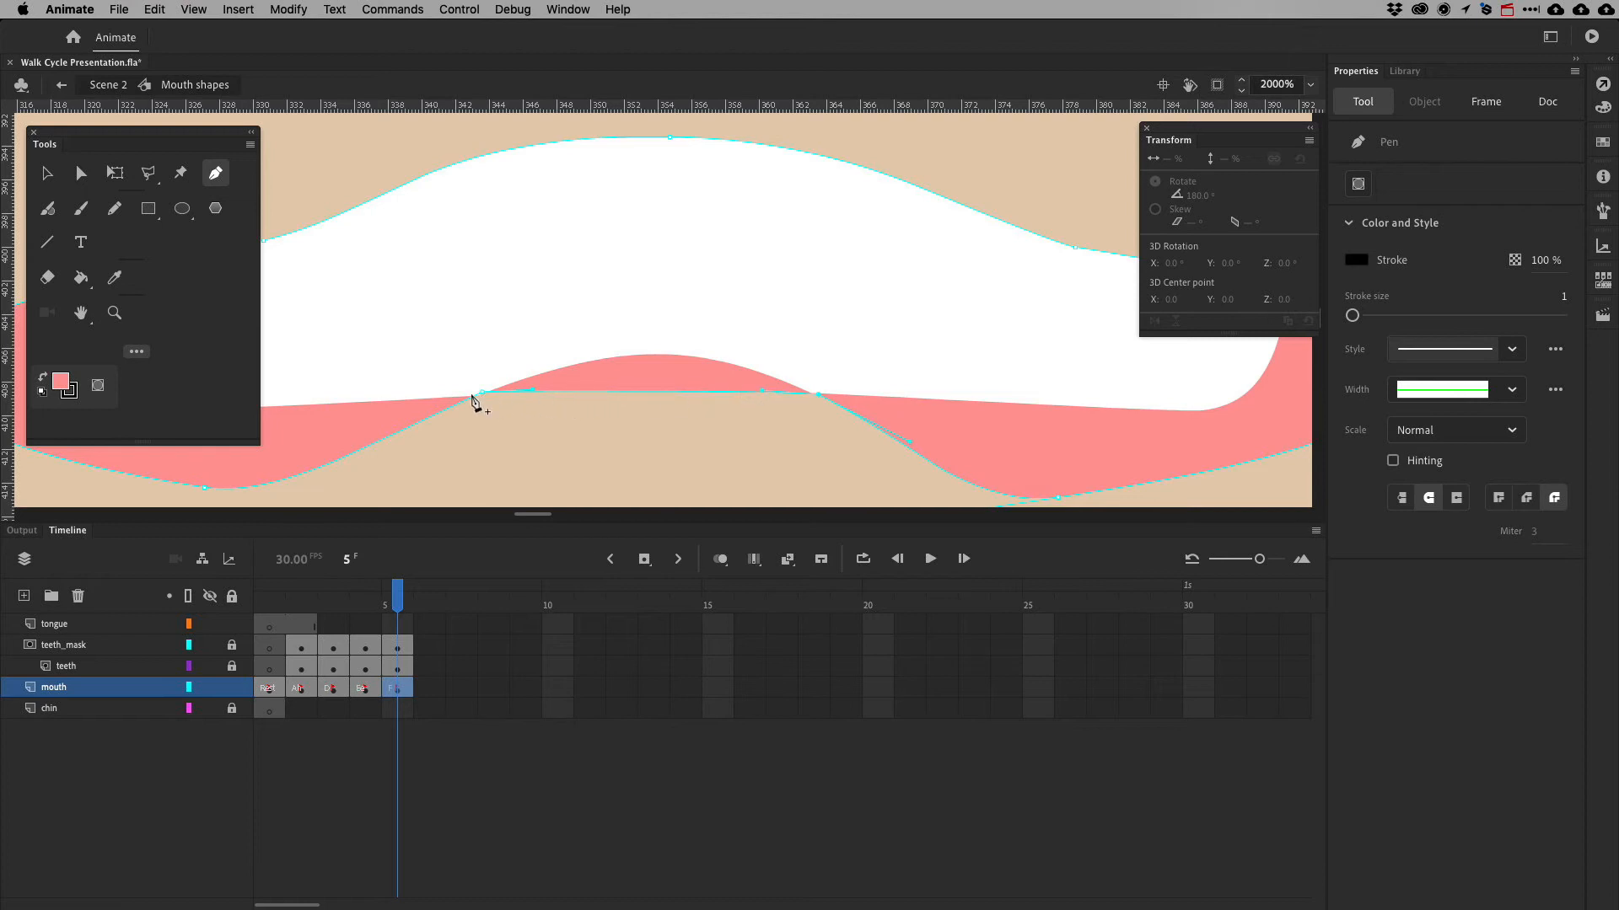
Copy the reshaped lip shape from frame 5 of the mouth layer
key("super+minus")
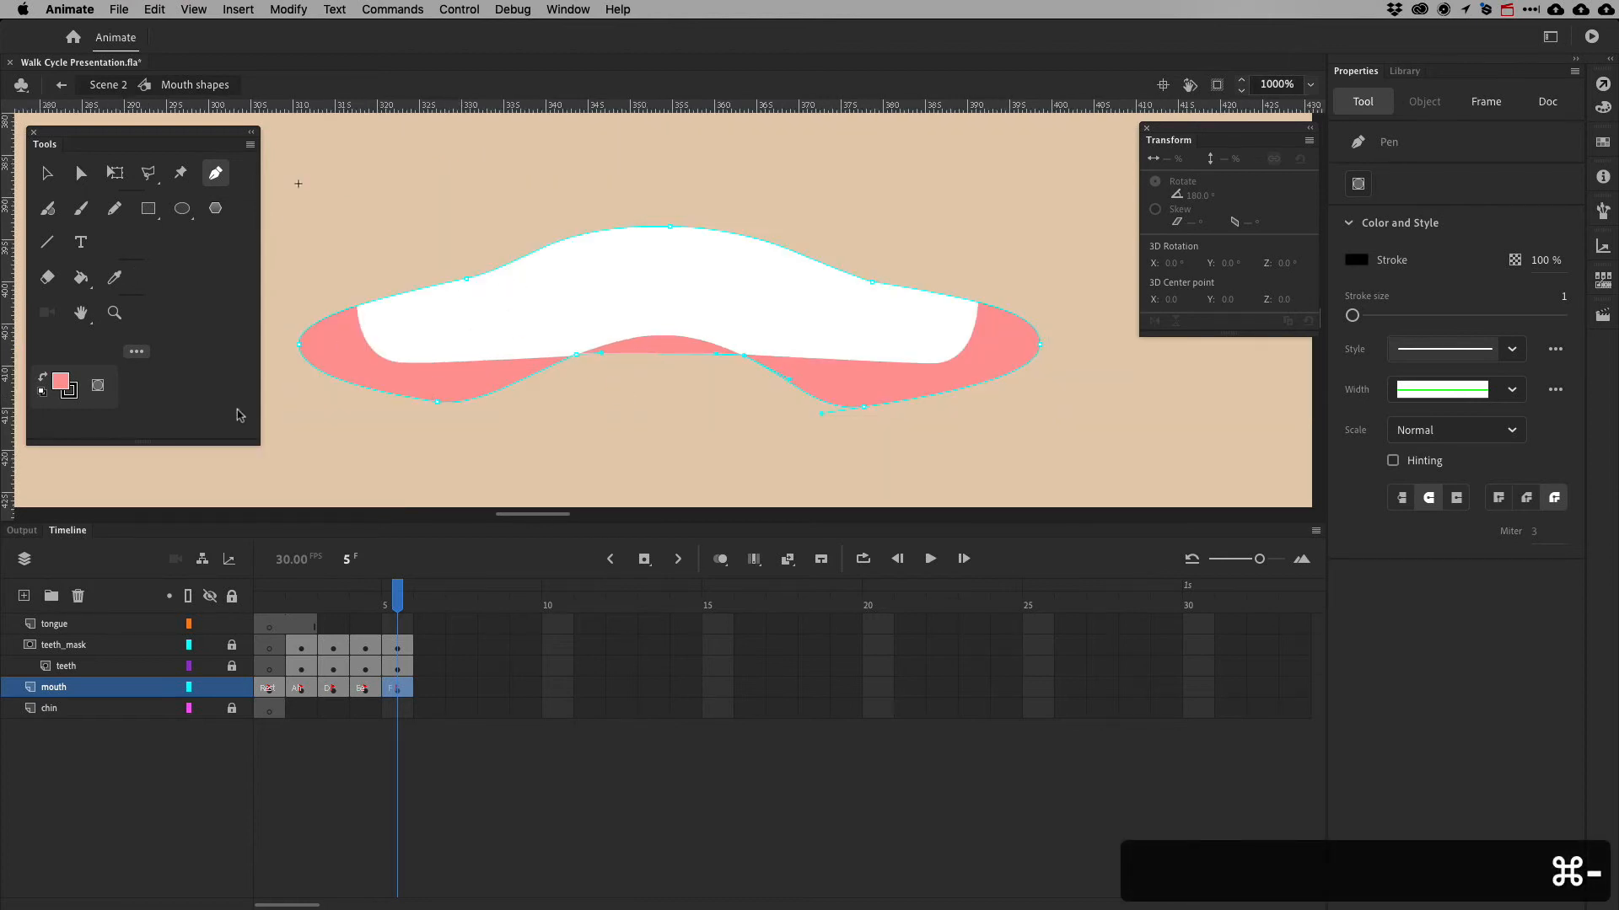
left_click(390, 687)
key("v")
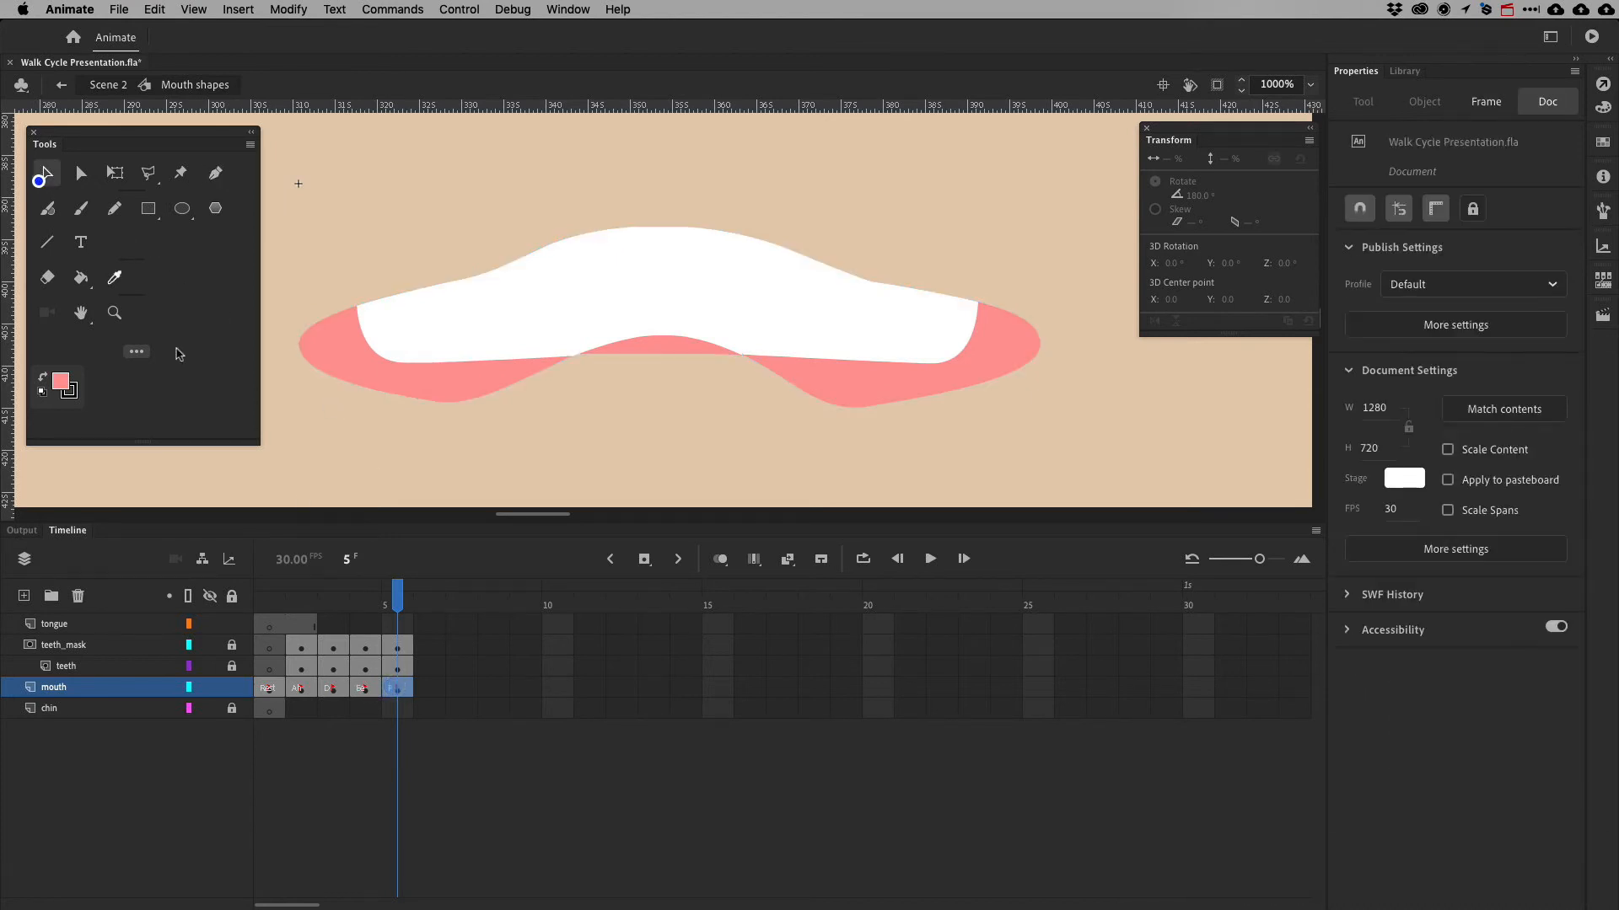
left_click(398, 686)
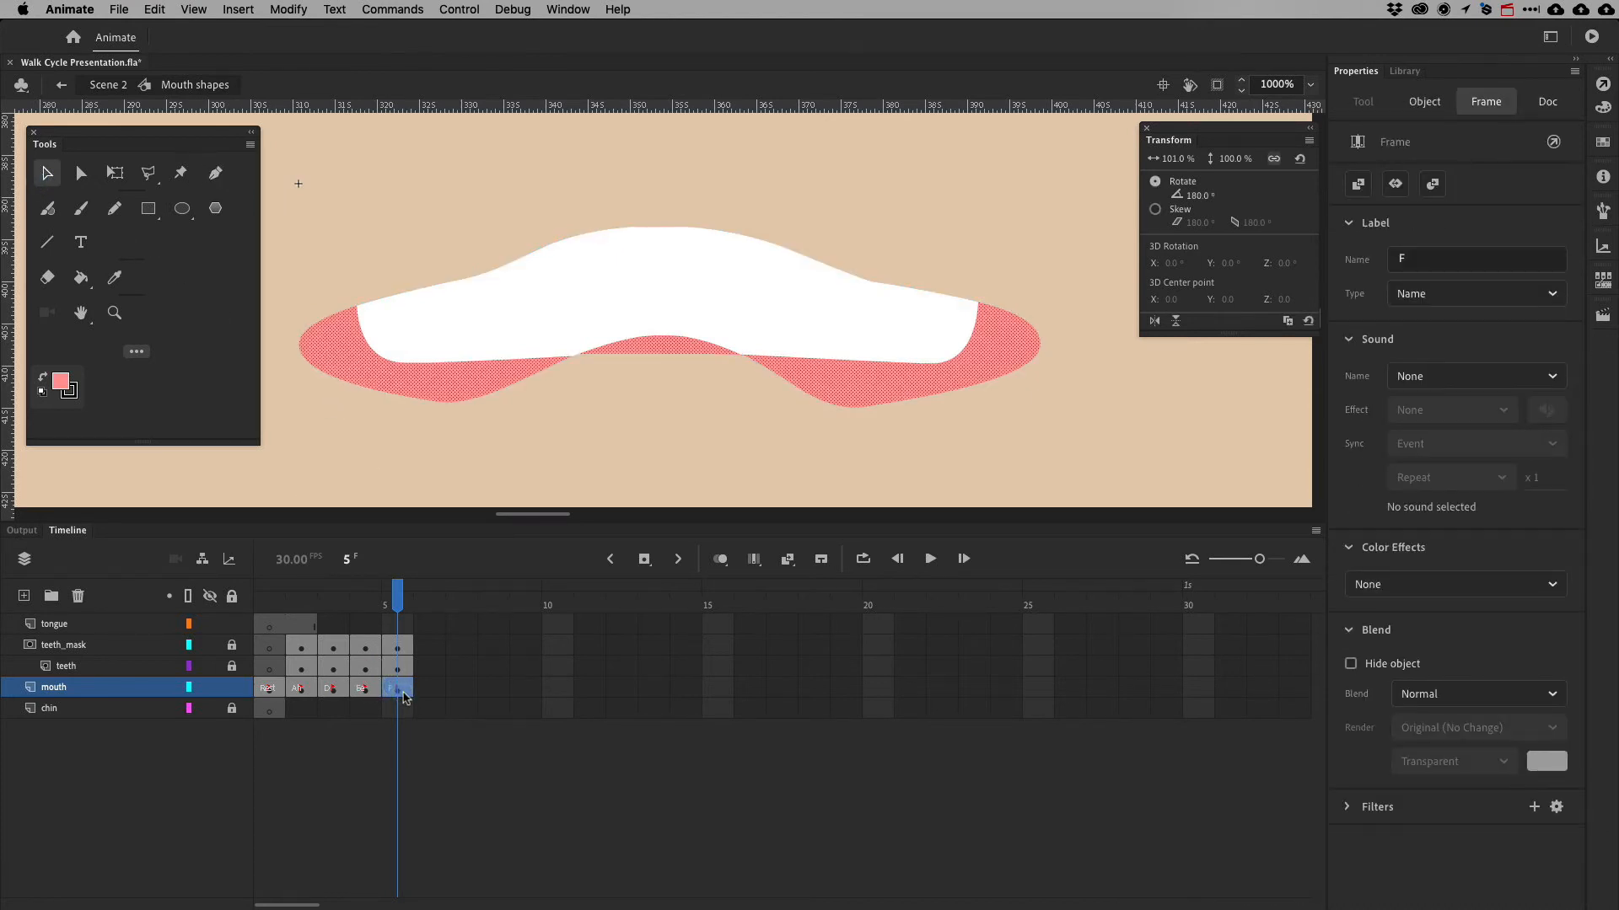
key("super+c")
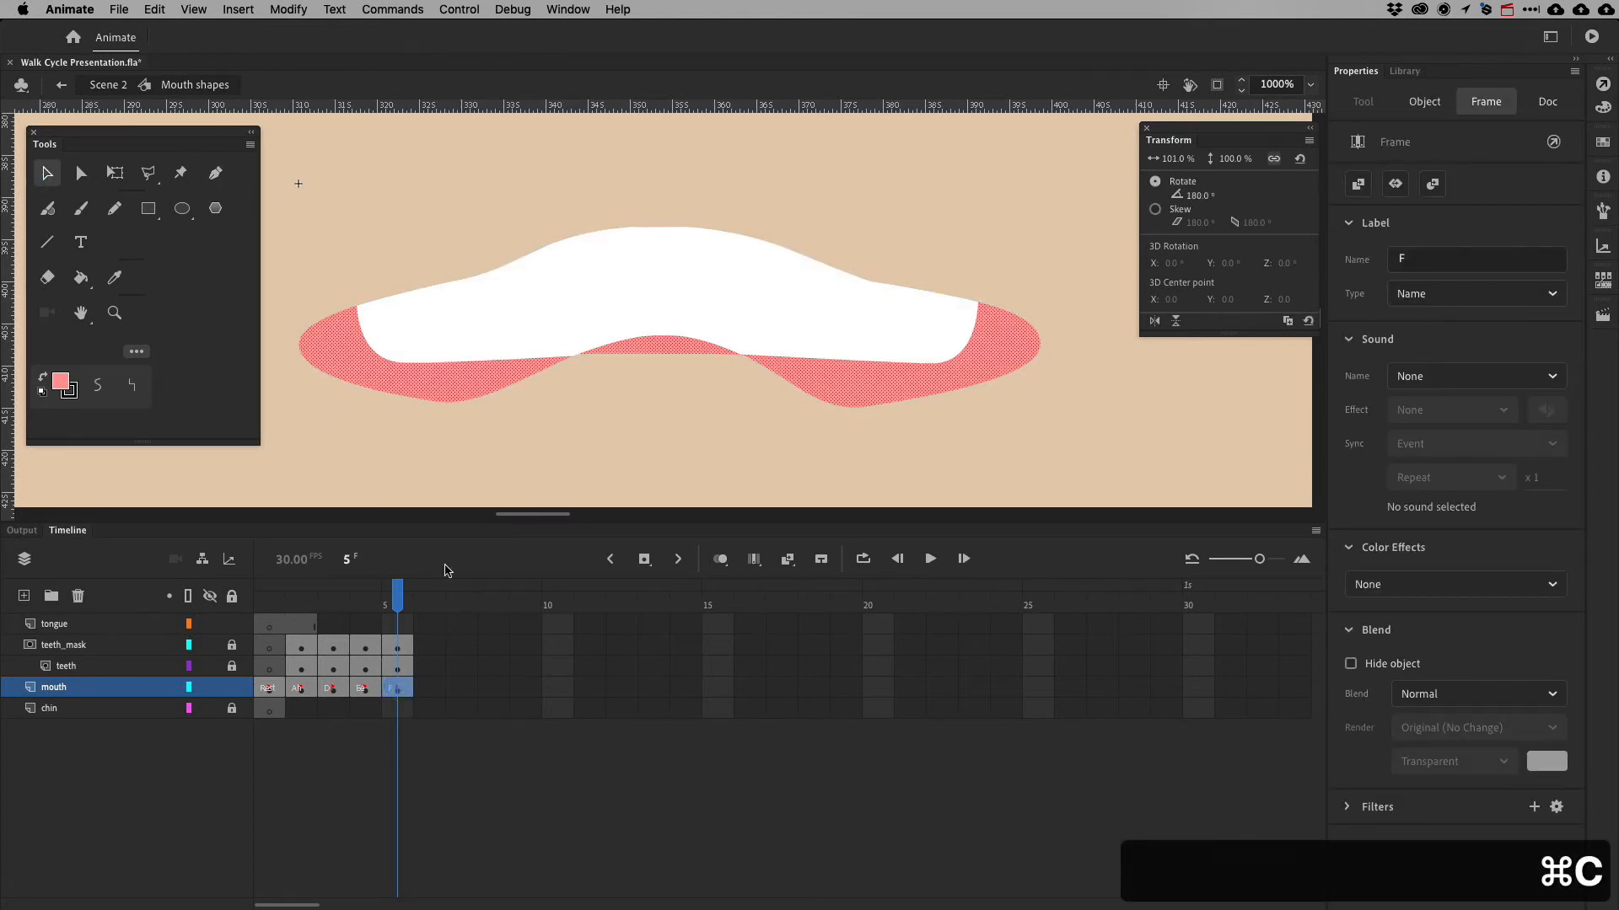
Replace the old mask shape on frame 5 of the teeth_mask layer with the copied lip shape pasted in place, and relock the layer
left_click(397, 646)
left_click(231, 647)
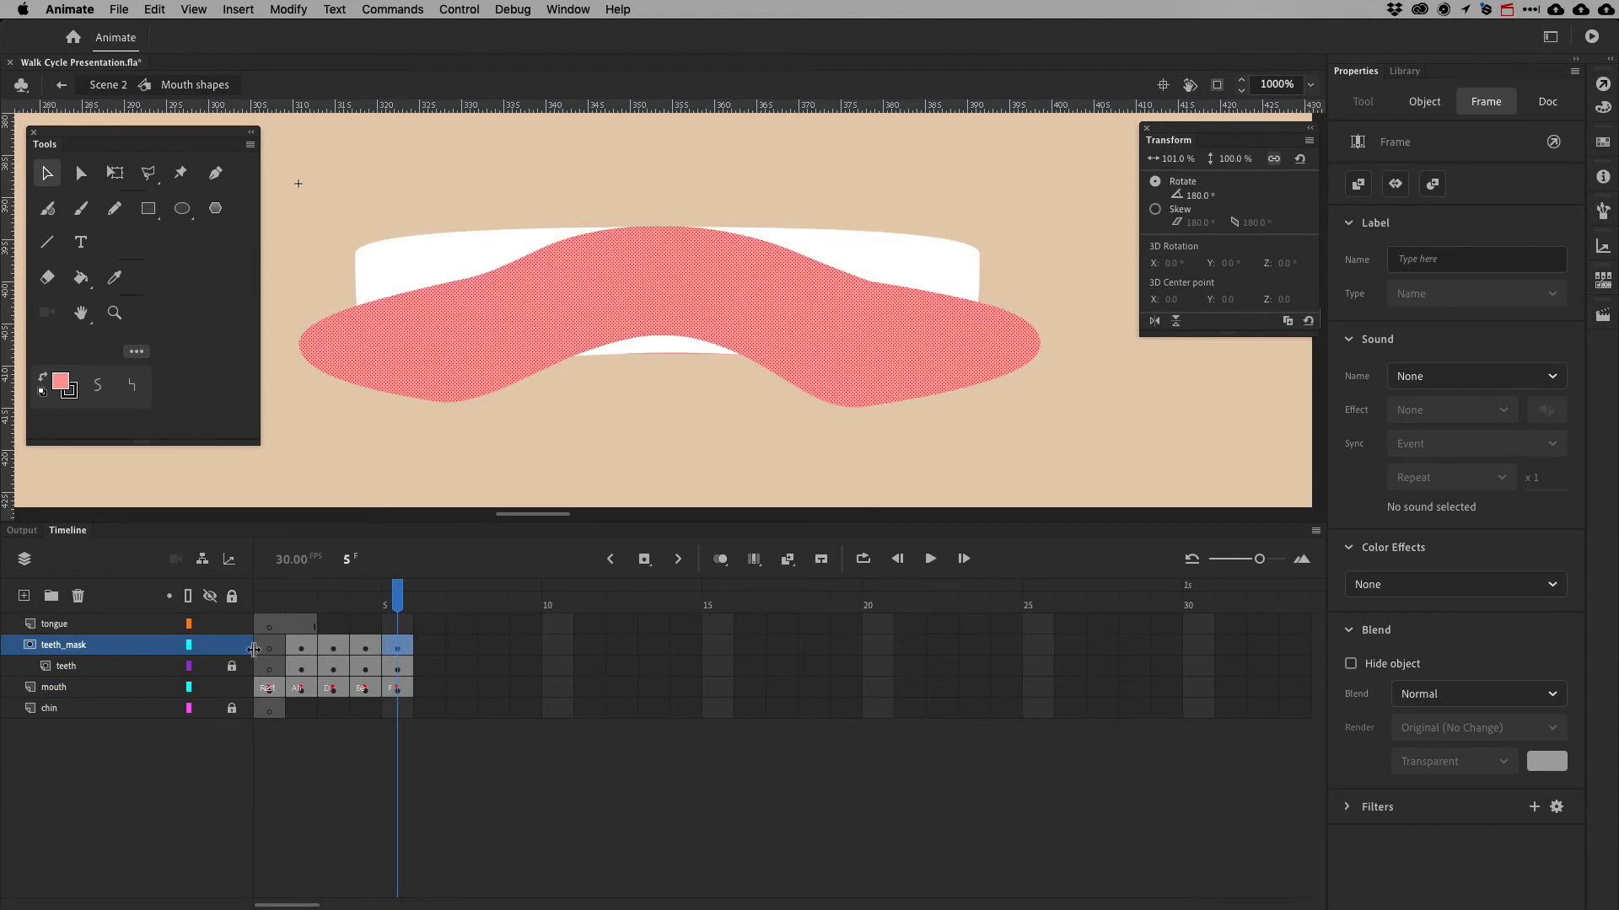
key("BackSpace")
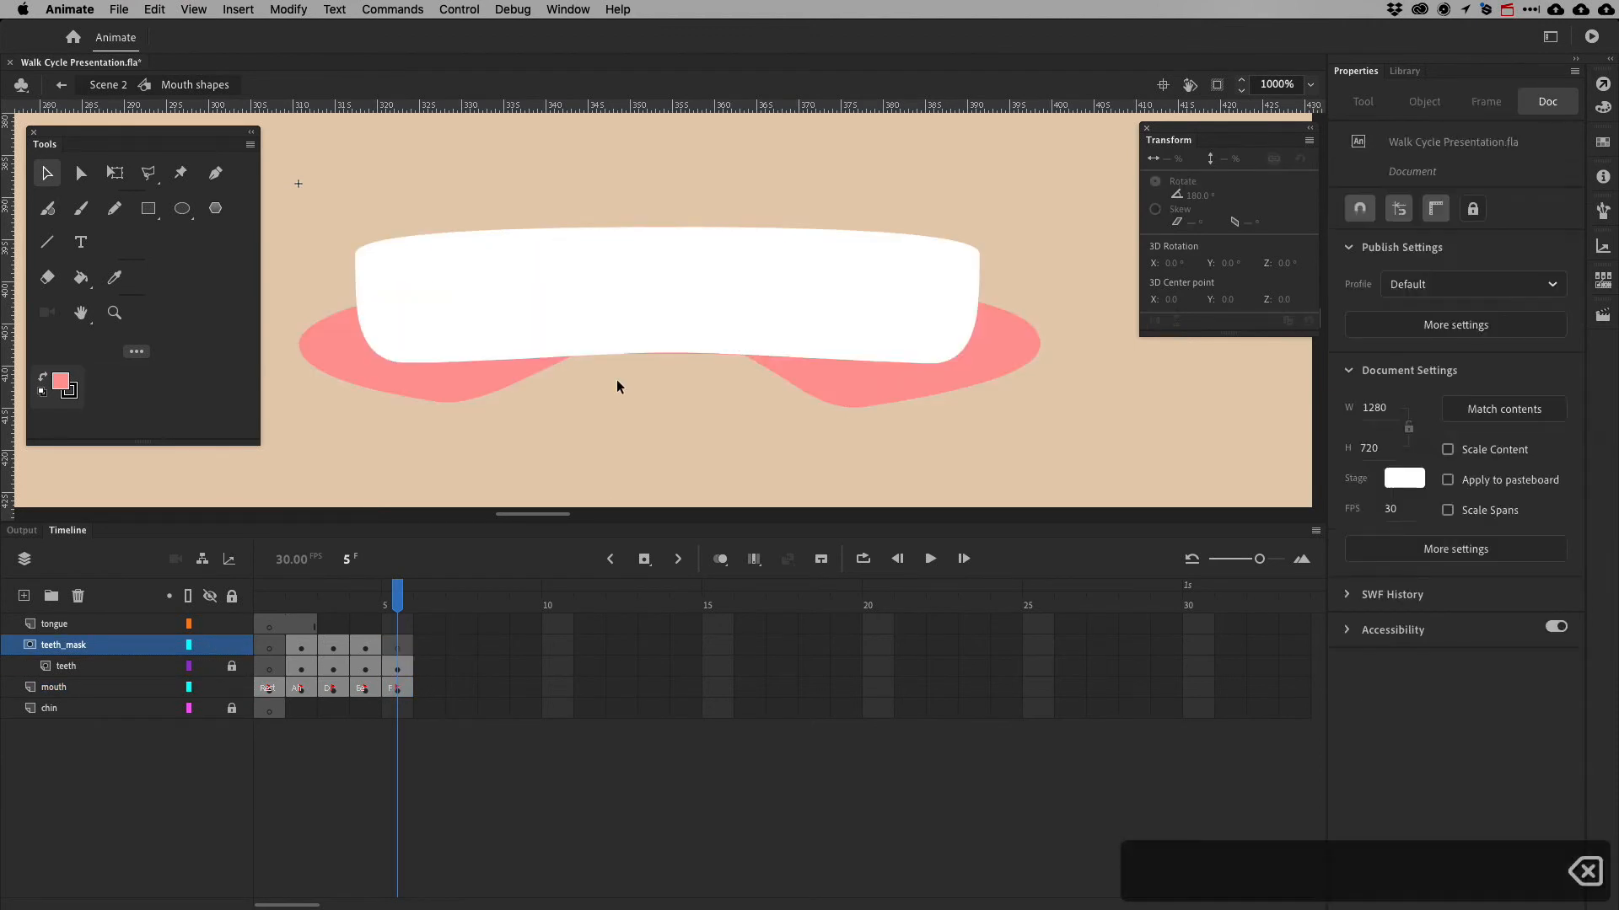
left_click(154, 10)
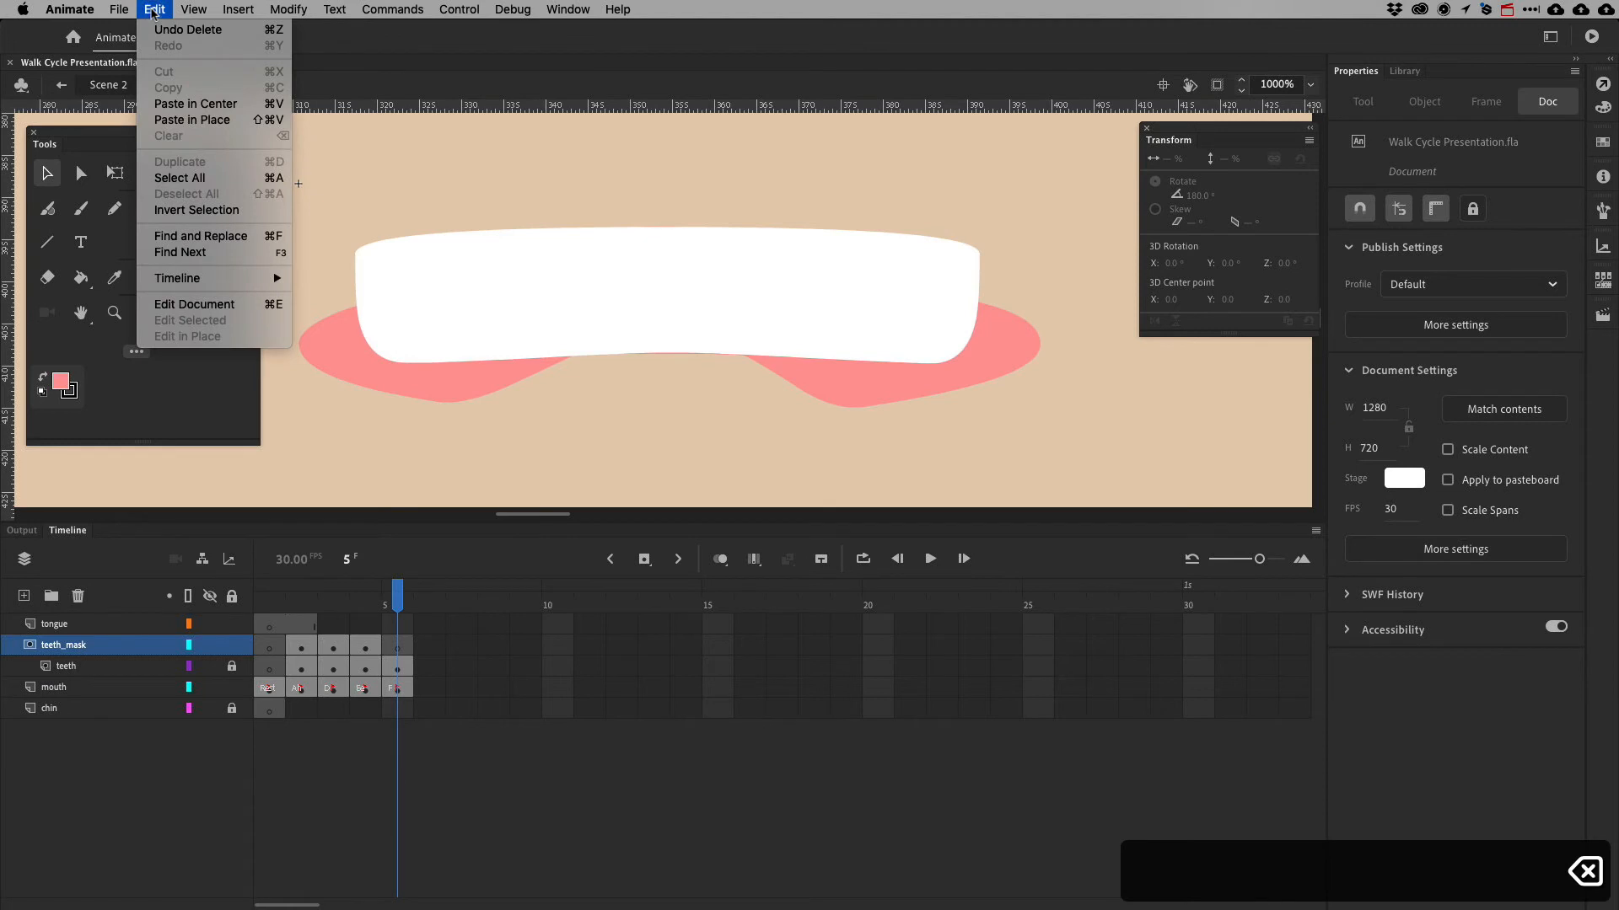
left_click(203, 119)
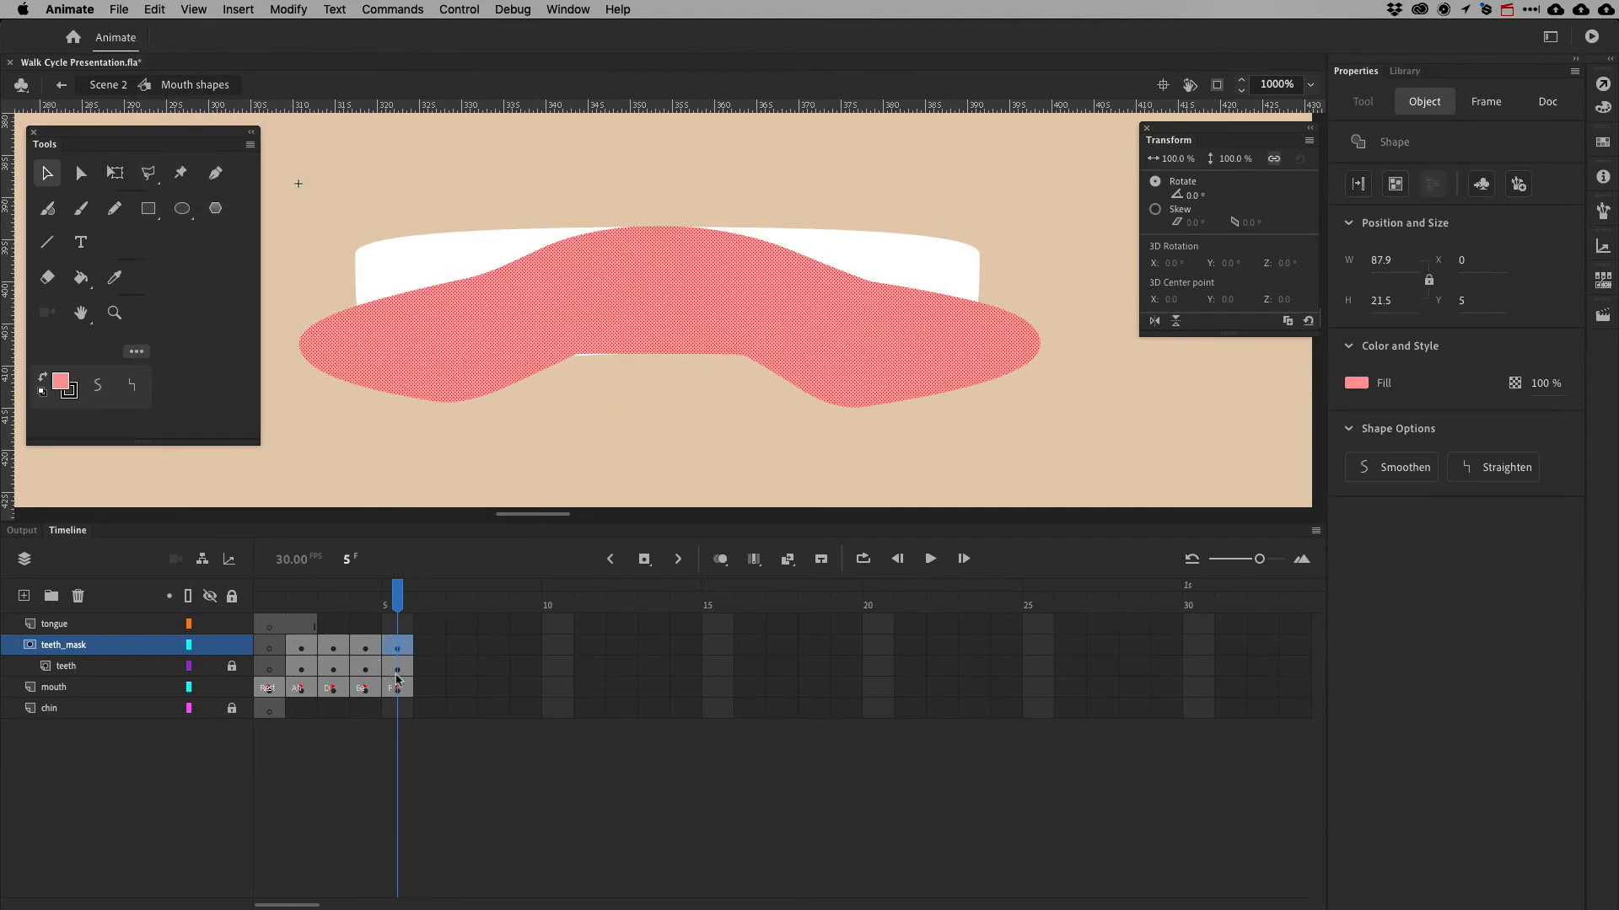
left_click(232, 645)
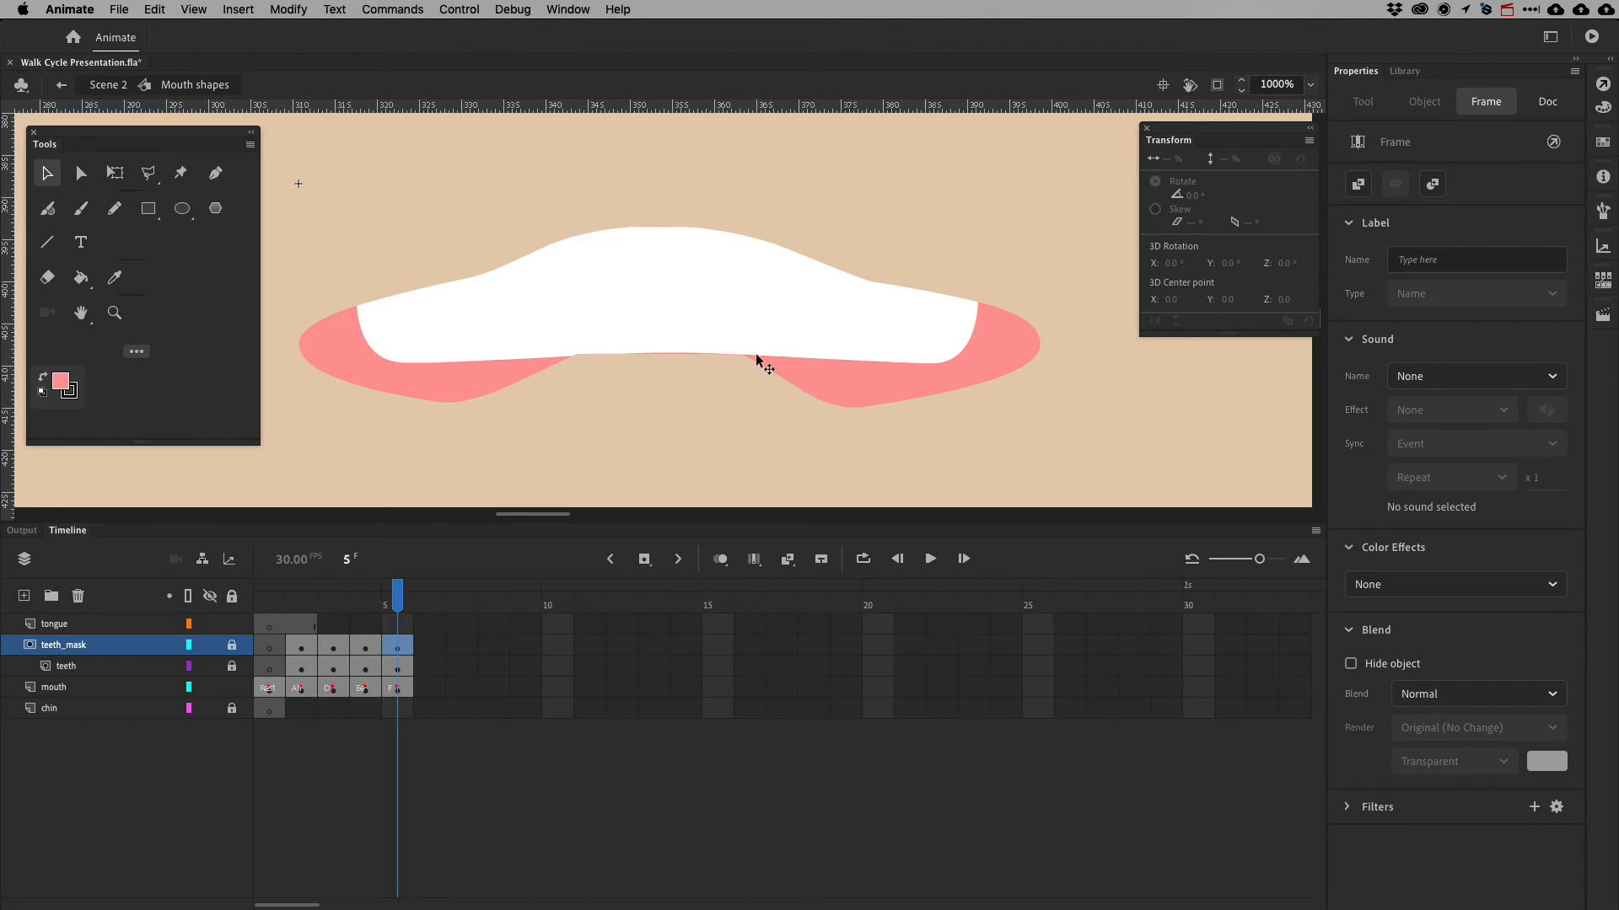
Compare the finished F mouth with the reference chart in Preview, and examine the chart's L shape
key("super+minus")
key("super+minus")
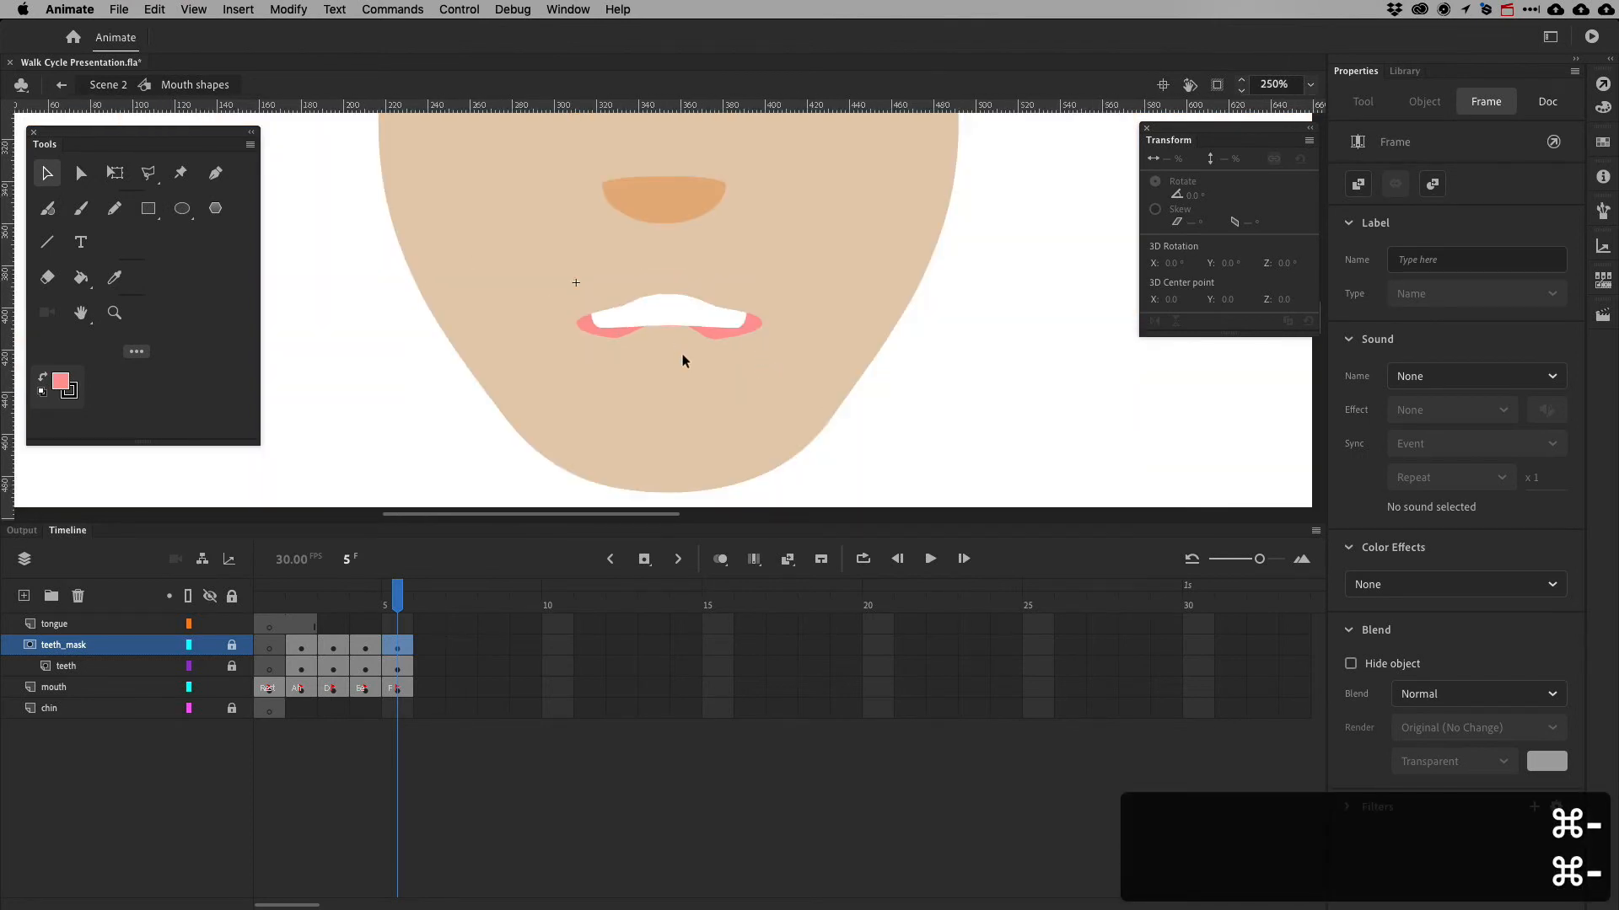
key("super+Tab")
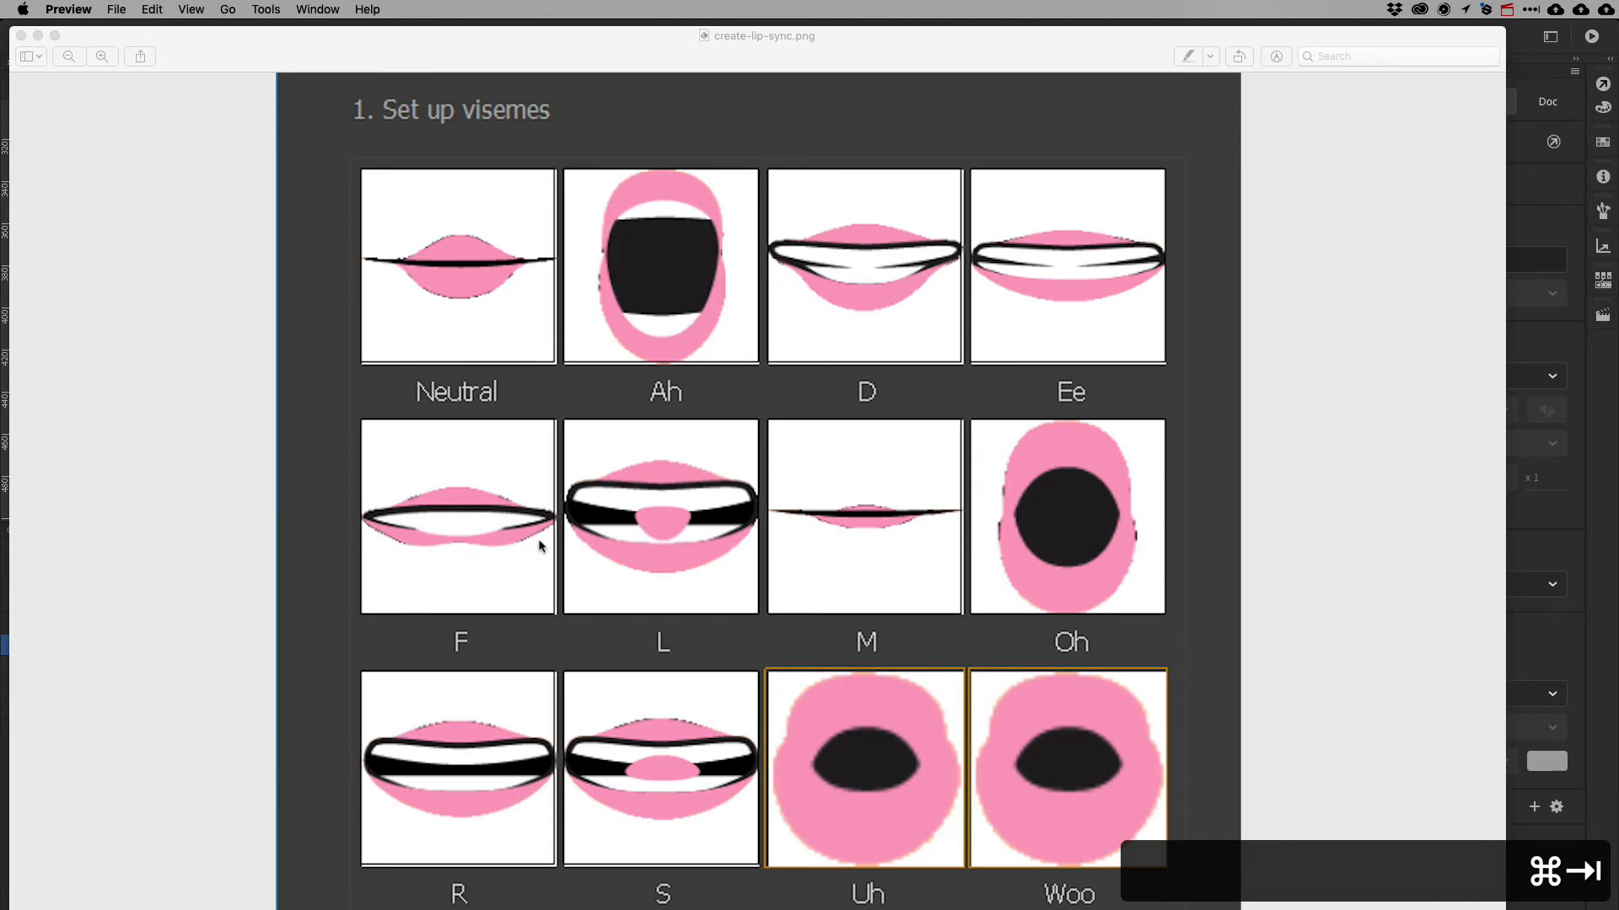
key("super+Tab")
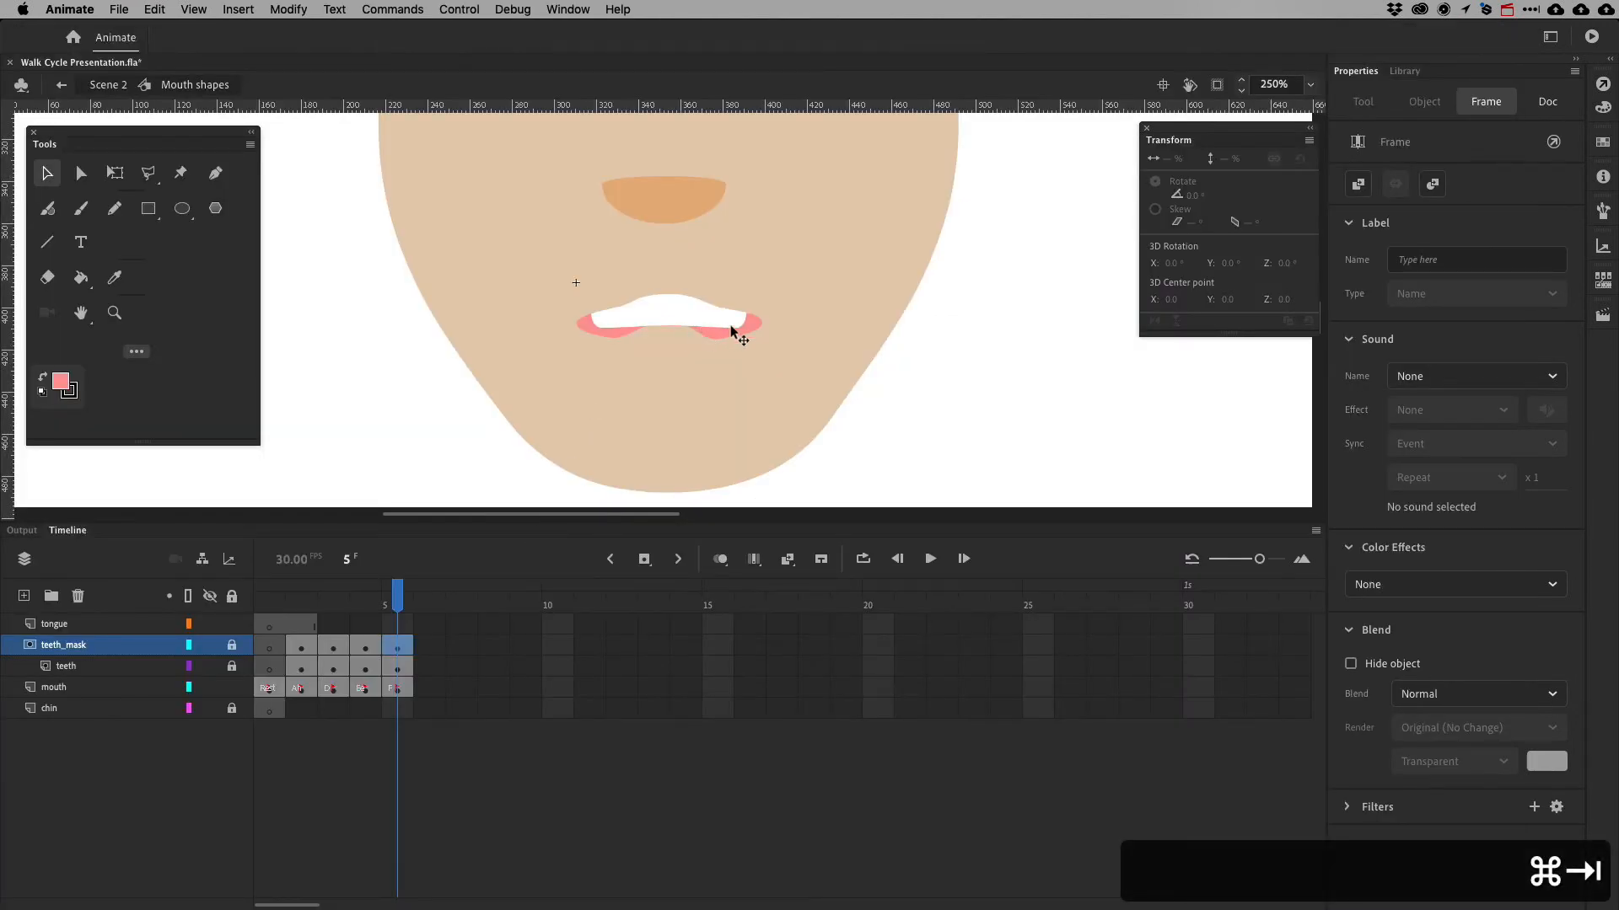
key("super+Tab")
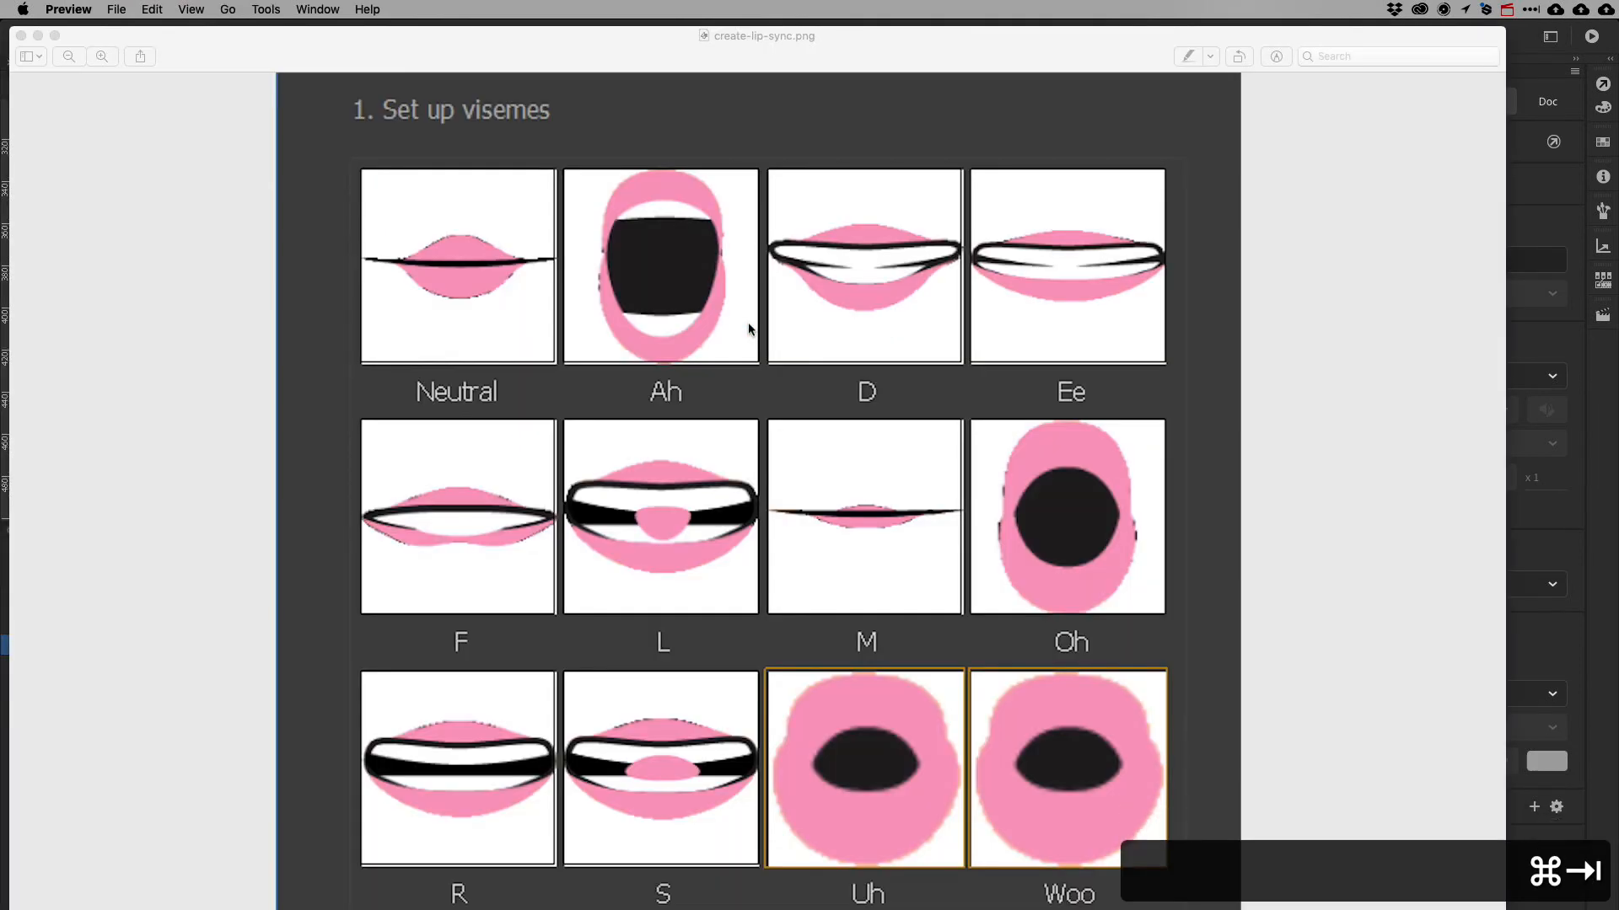
key("super+Tab")
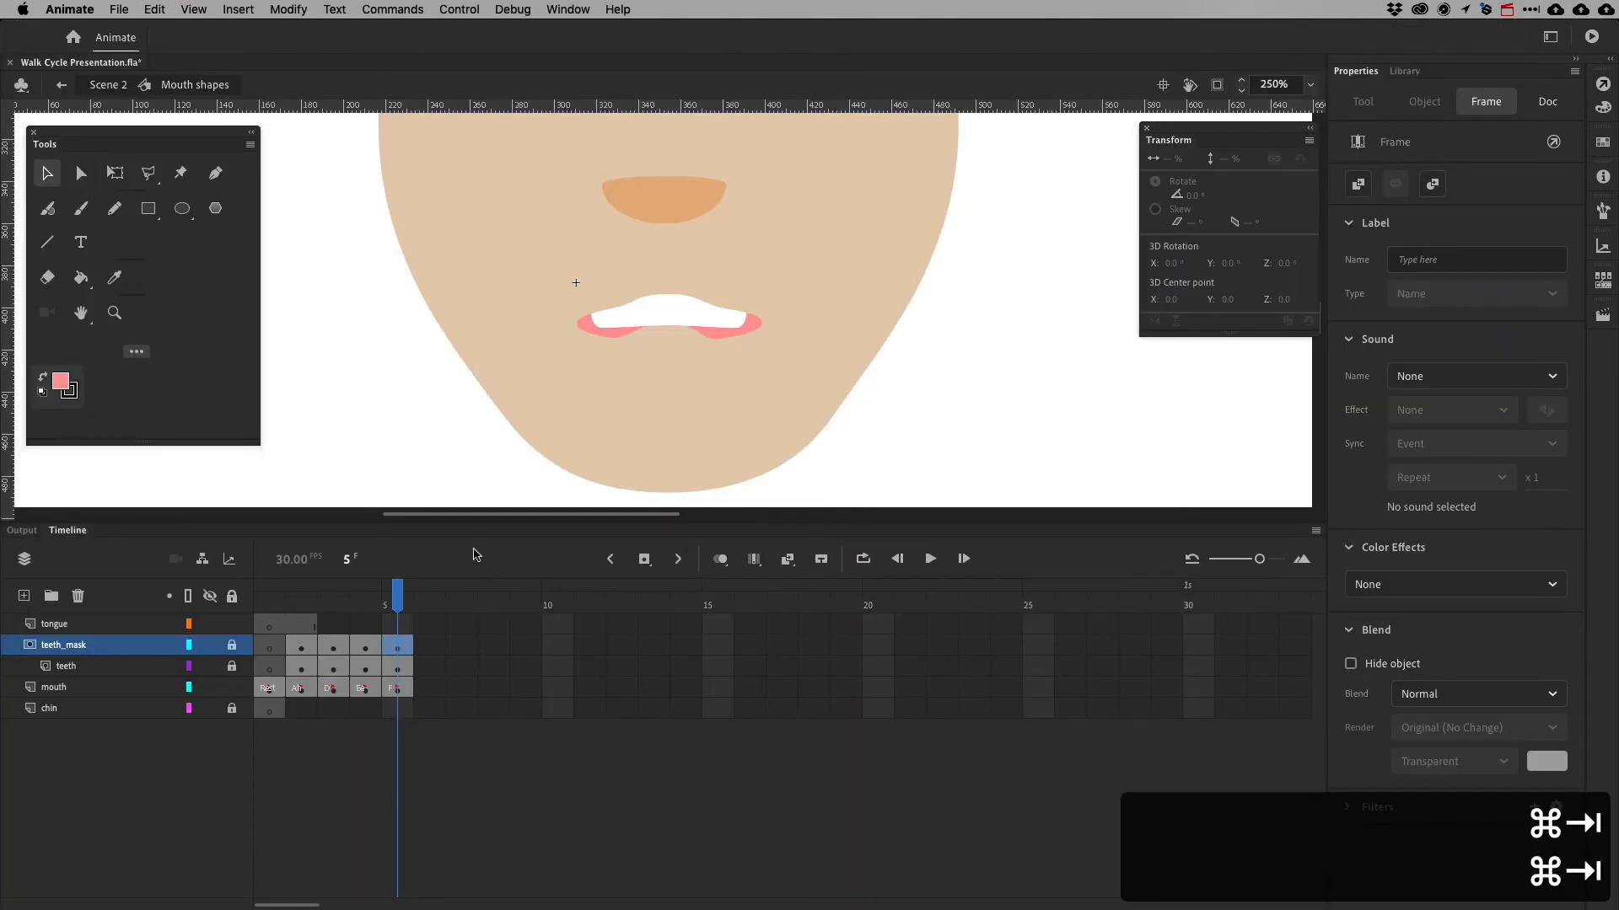
mouse_move(397, 602)
left_mouse_down()
mouse_move(332, 599)
mouse_move(399, 599)
left_mouse_up()
left_click(405, 696)
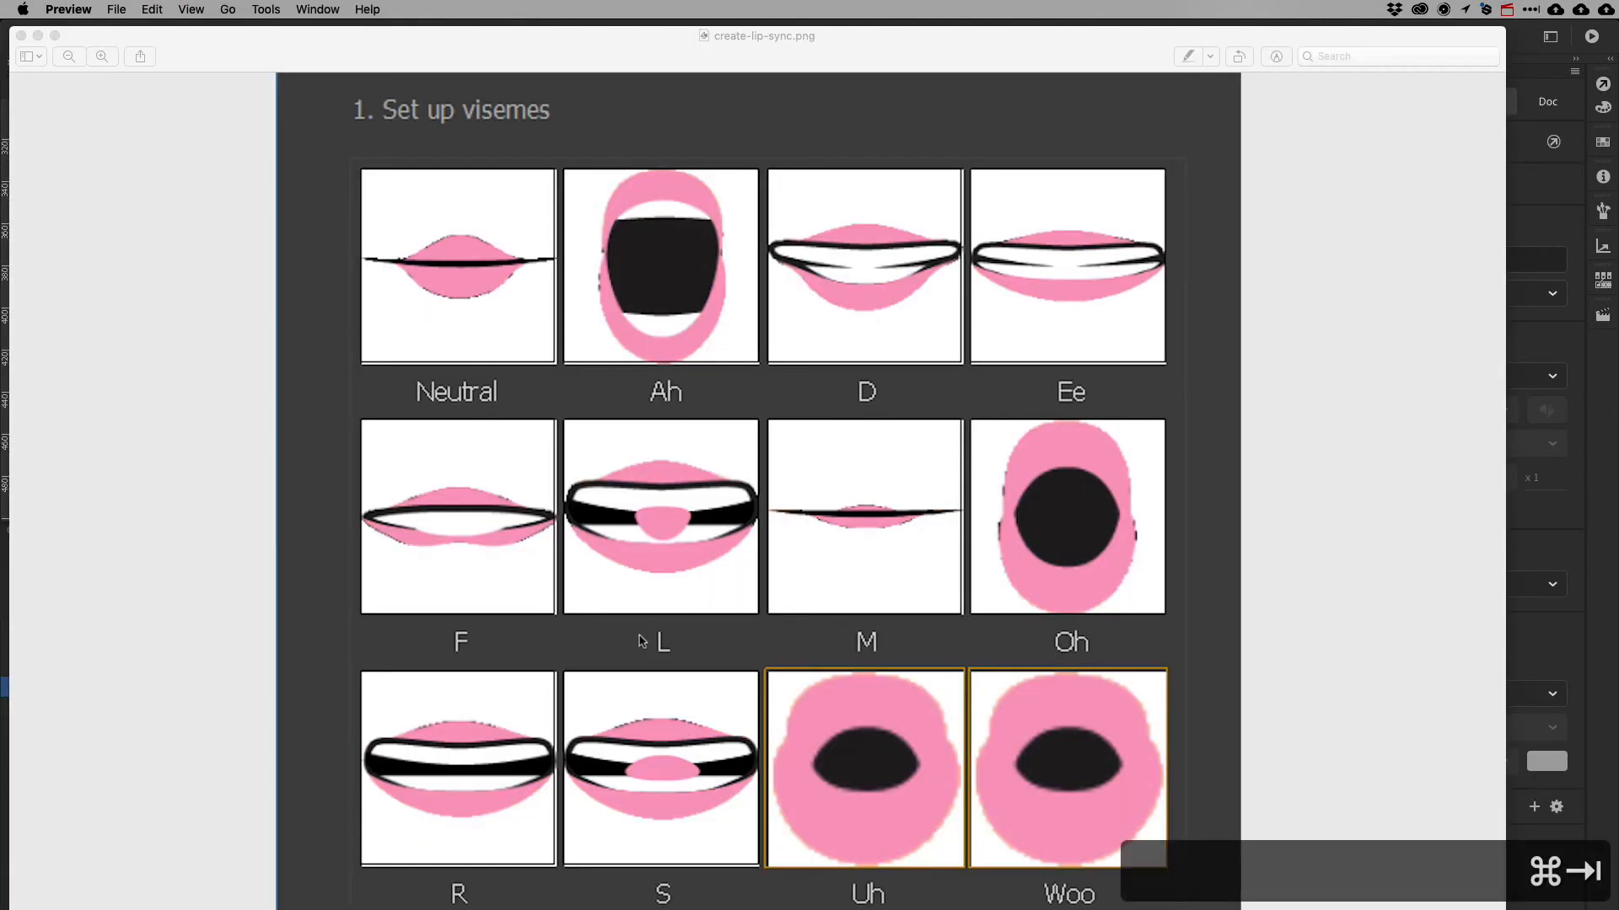
key("super+Tab")
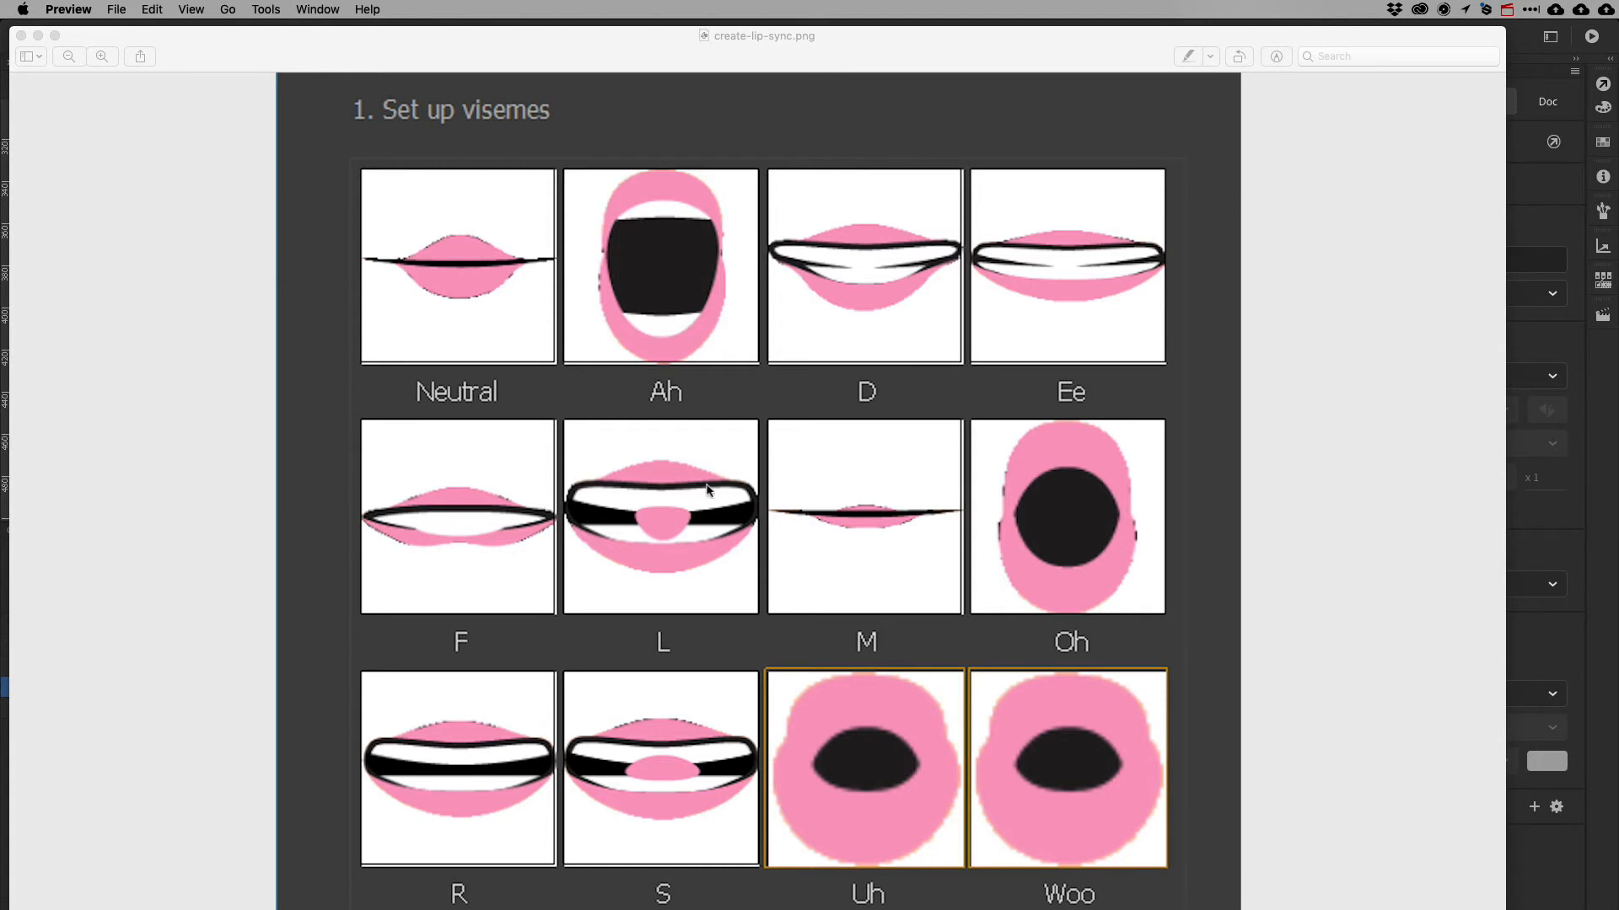
key("super+Tab")
Duplicate the D keyframe of the mouth layer to frame 6 and check it against the L shape in the Preview chart
left_click(329, 691)
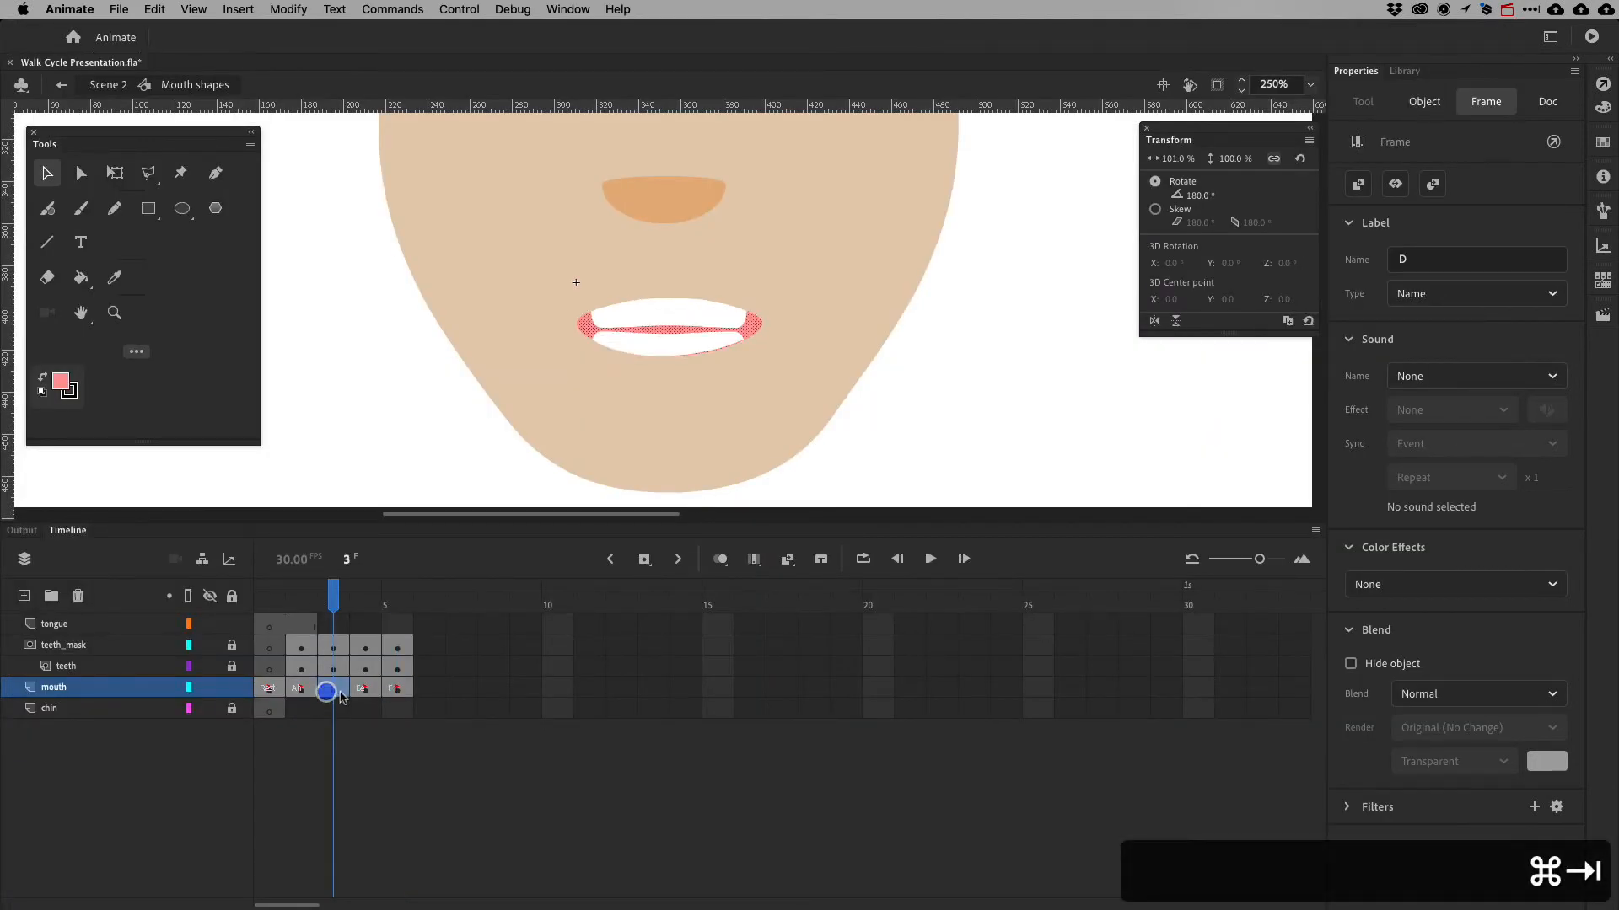
left_click_drag(338, 694, 430, 689)
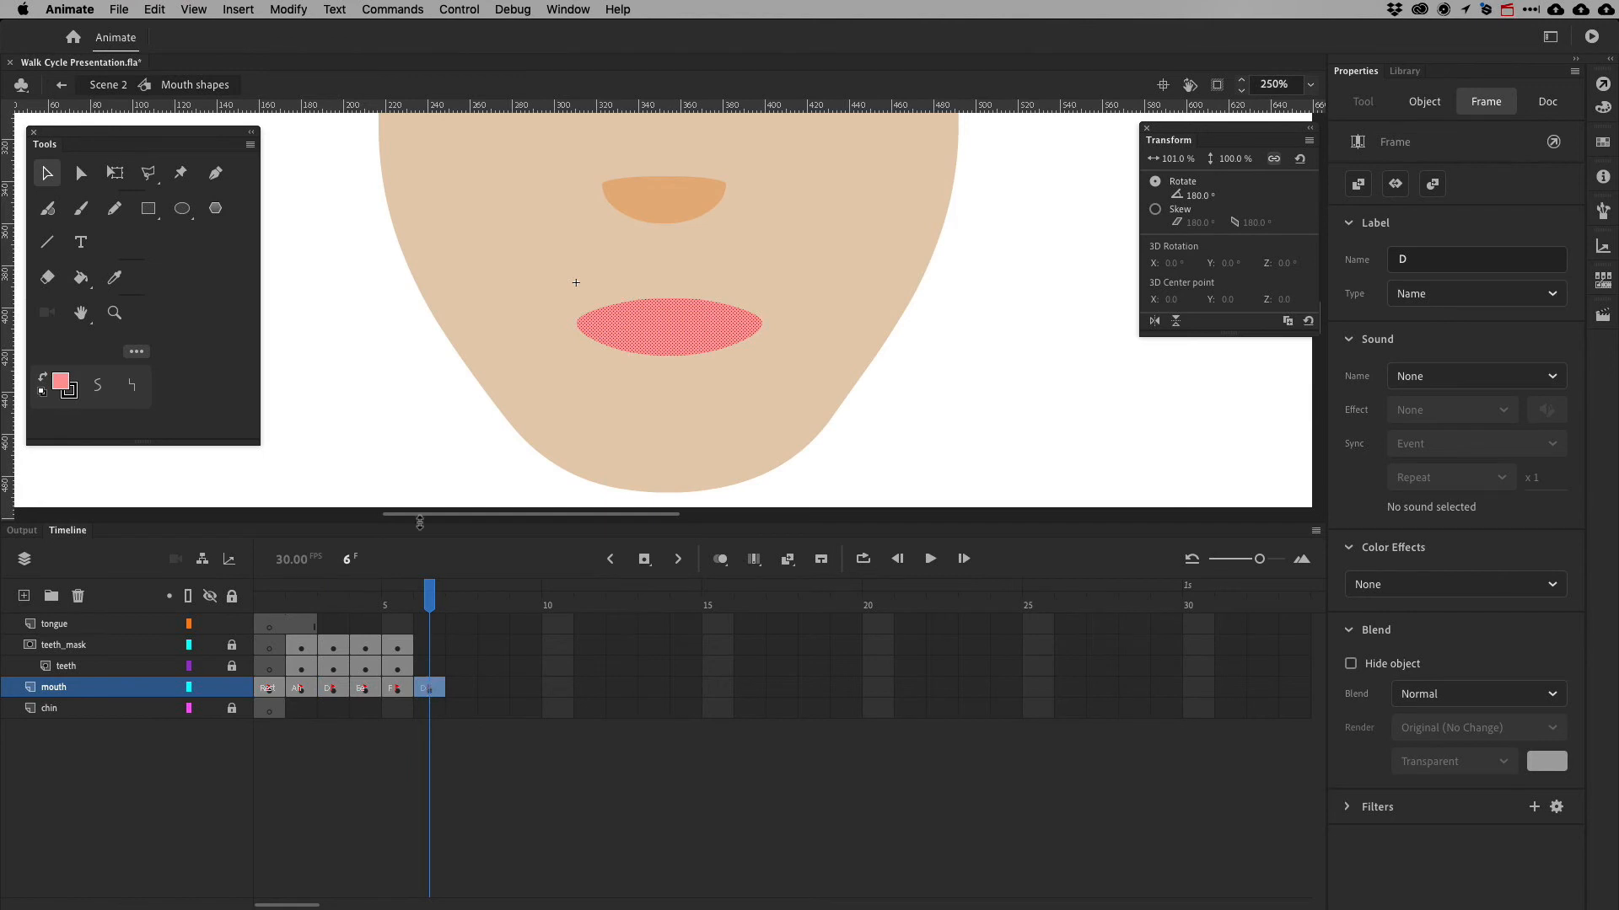
key("super+Tab")
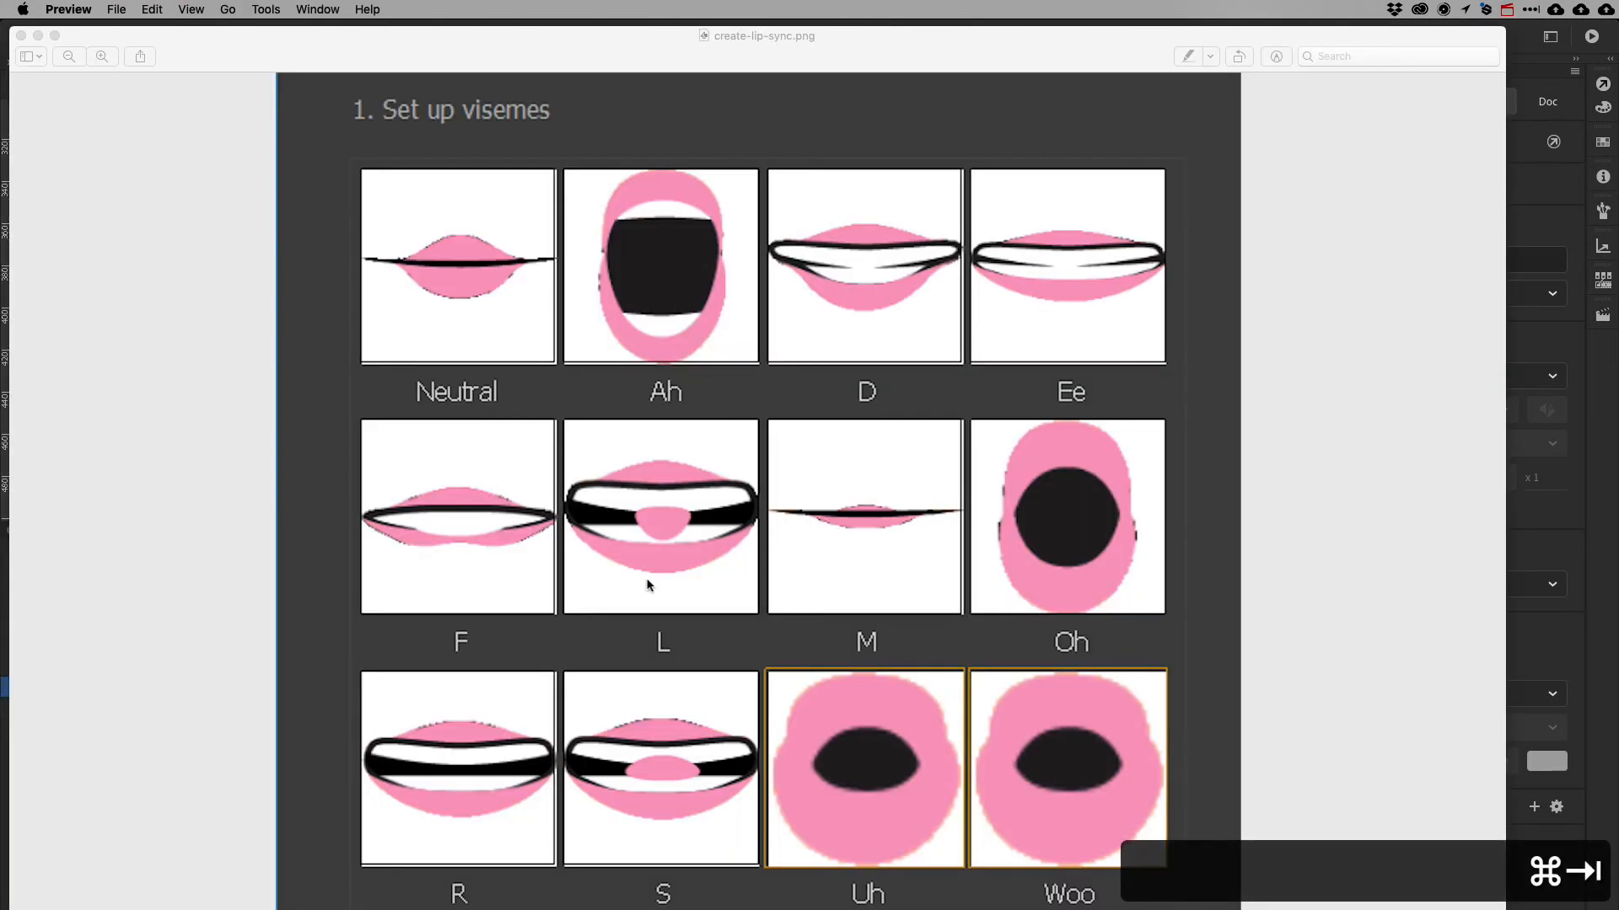
key("super+Tab")
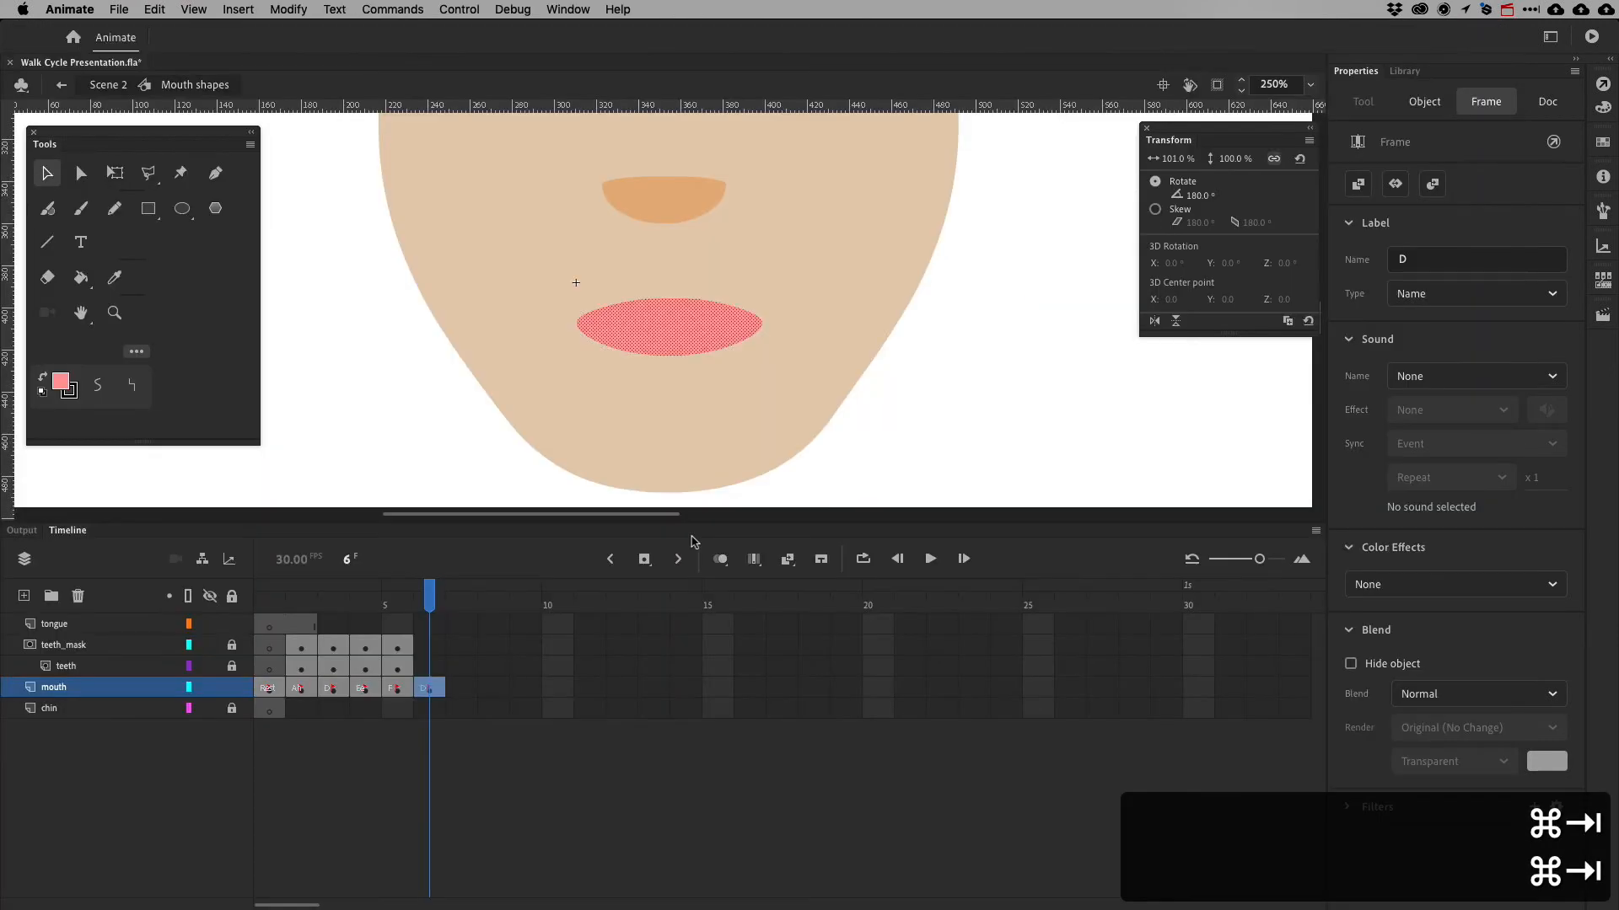
Lower the bottom anchor point of the lip shape on frame 6 of the mouth layer by about 5 px, following the L reference
left_click(400, 669)
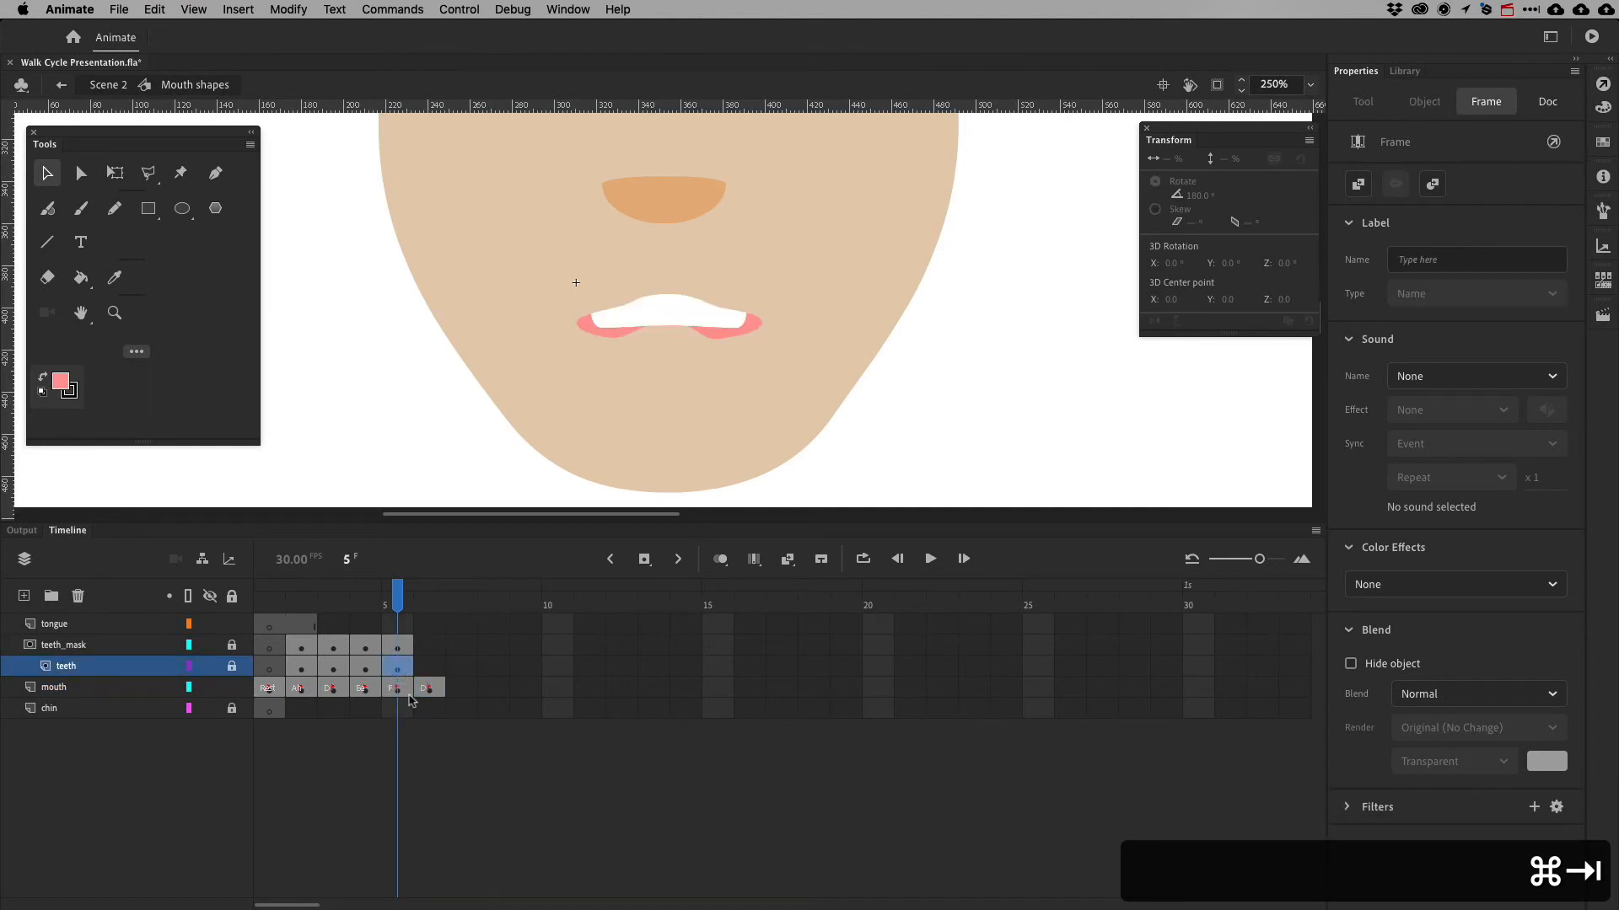
left_click(427, 690)
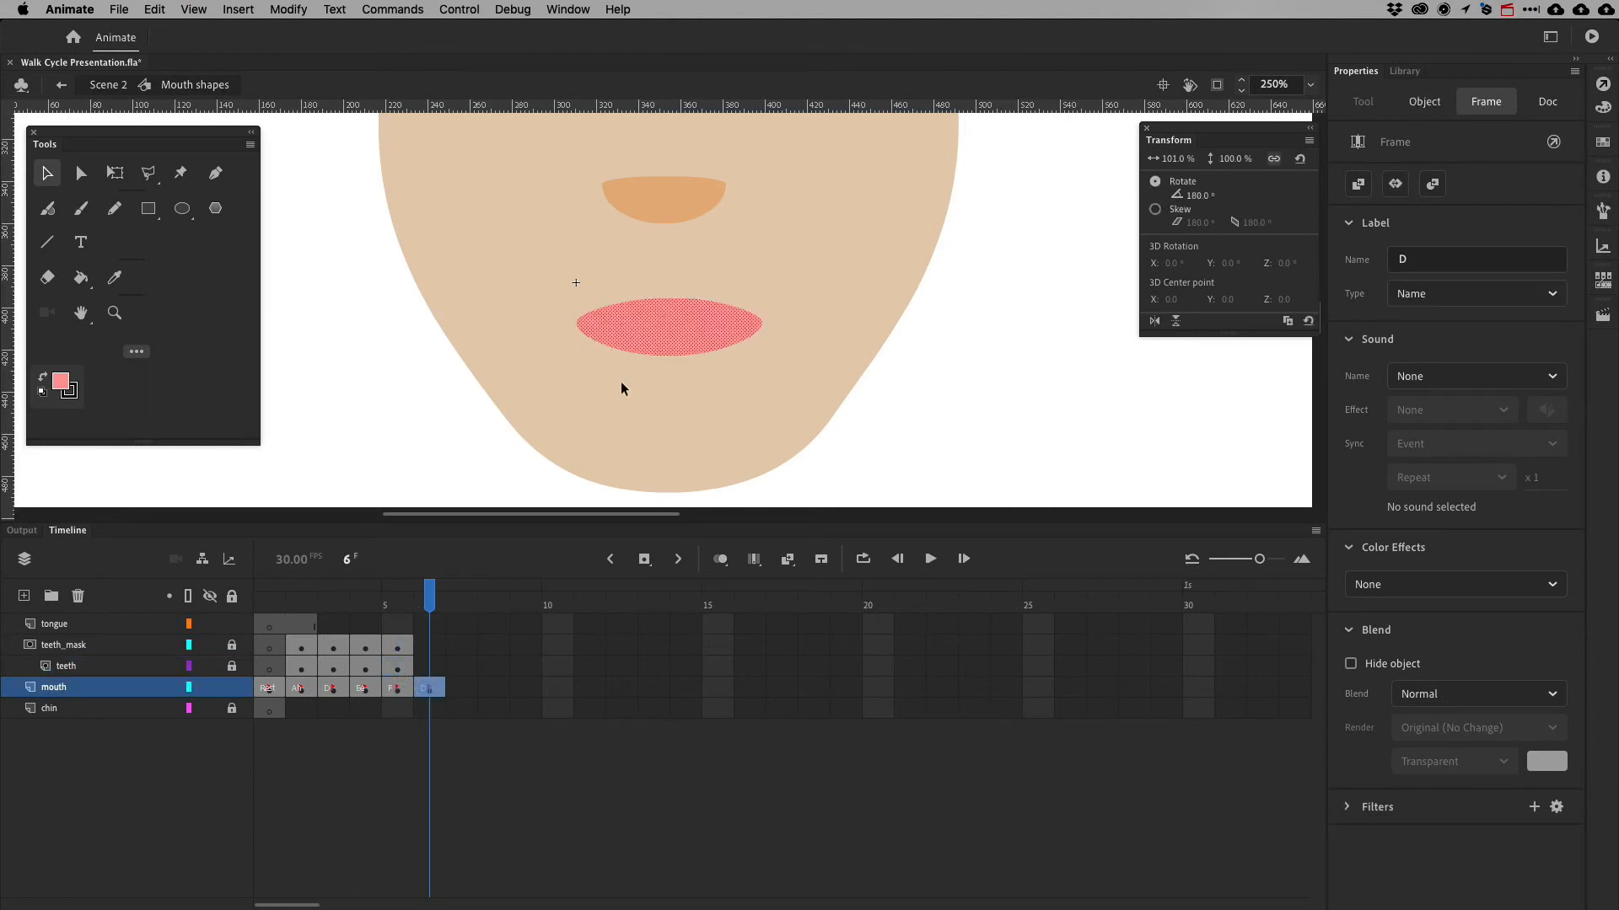
key("super+equal")
key("super+equal")
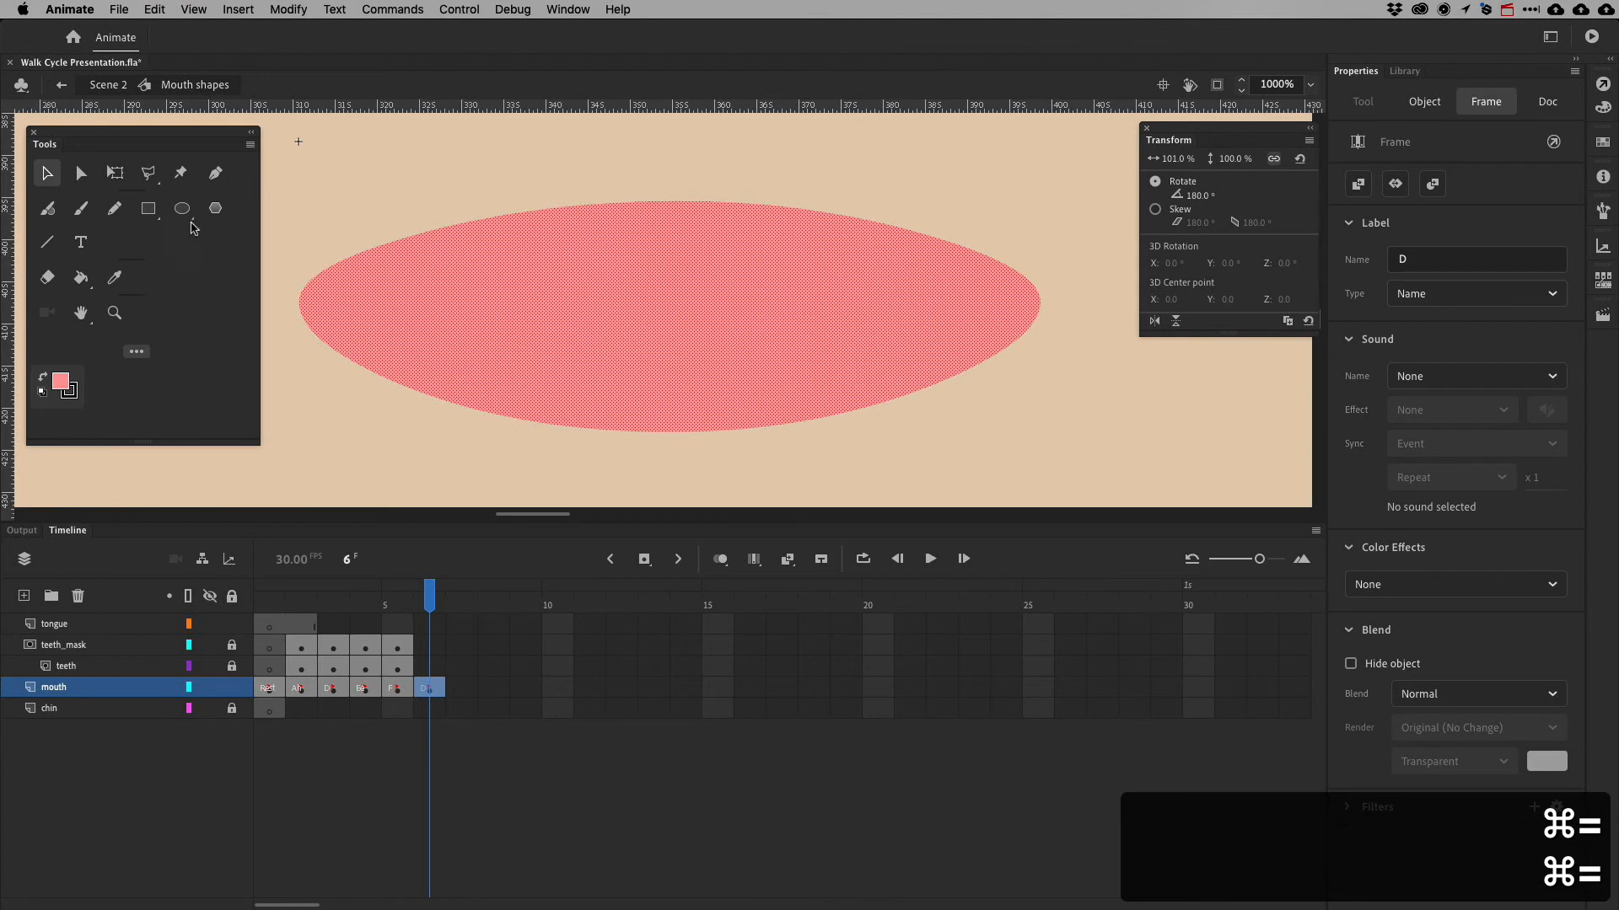
left_click(81, 173)
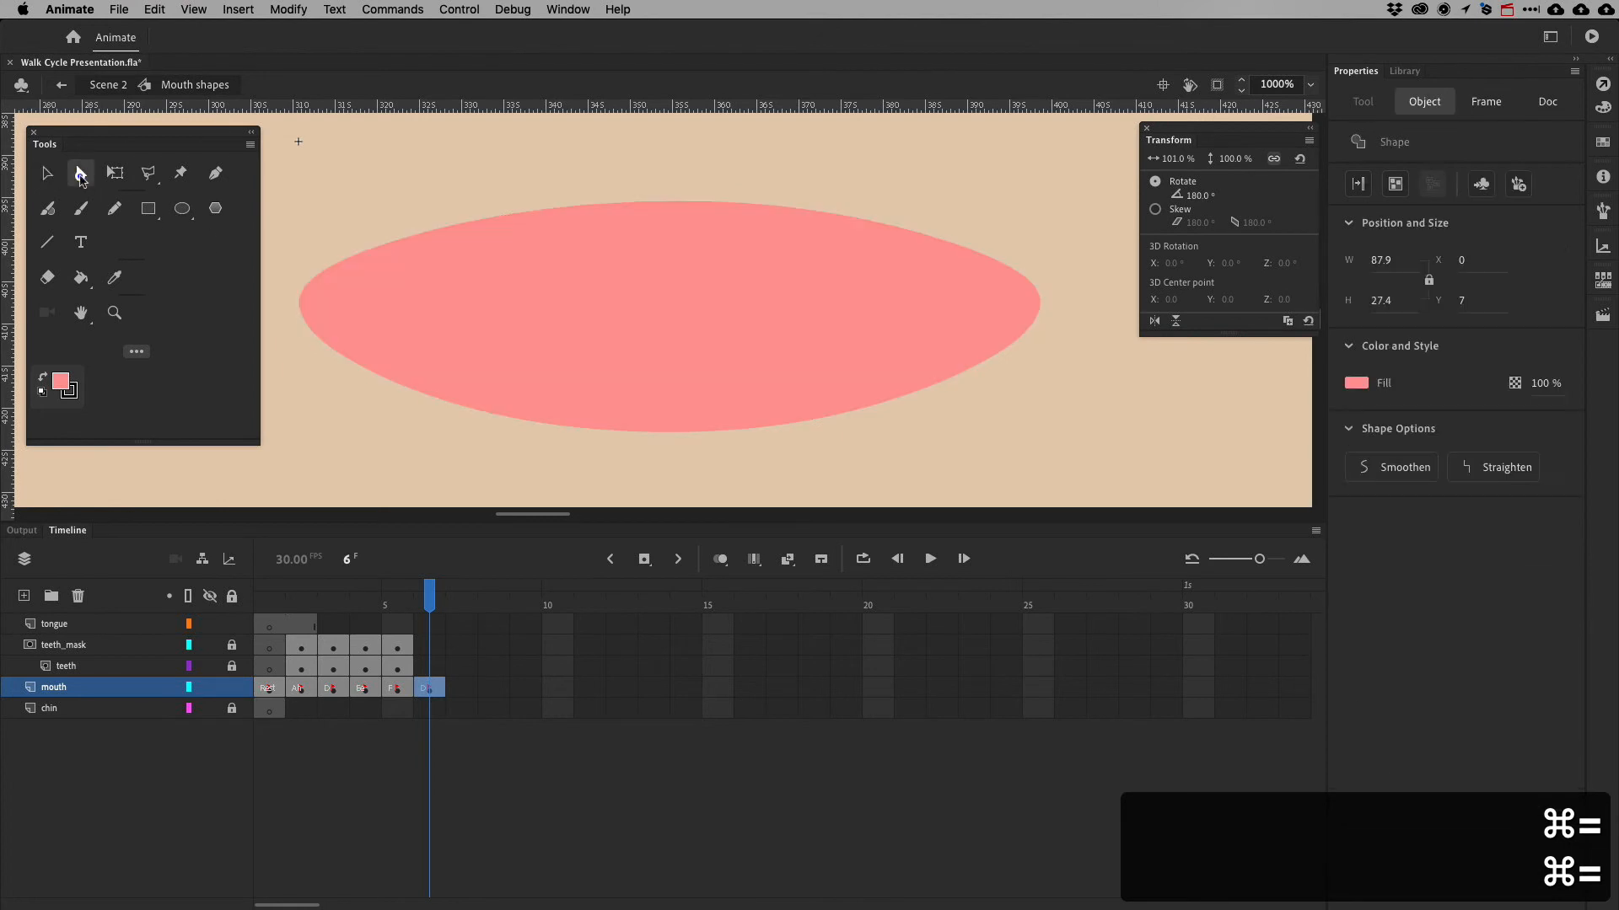
left_click(667, 437)
key("super+Tab")
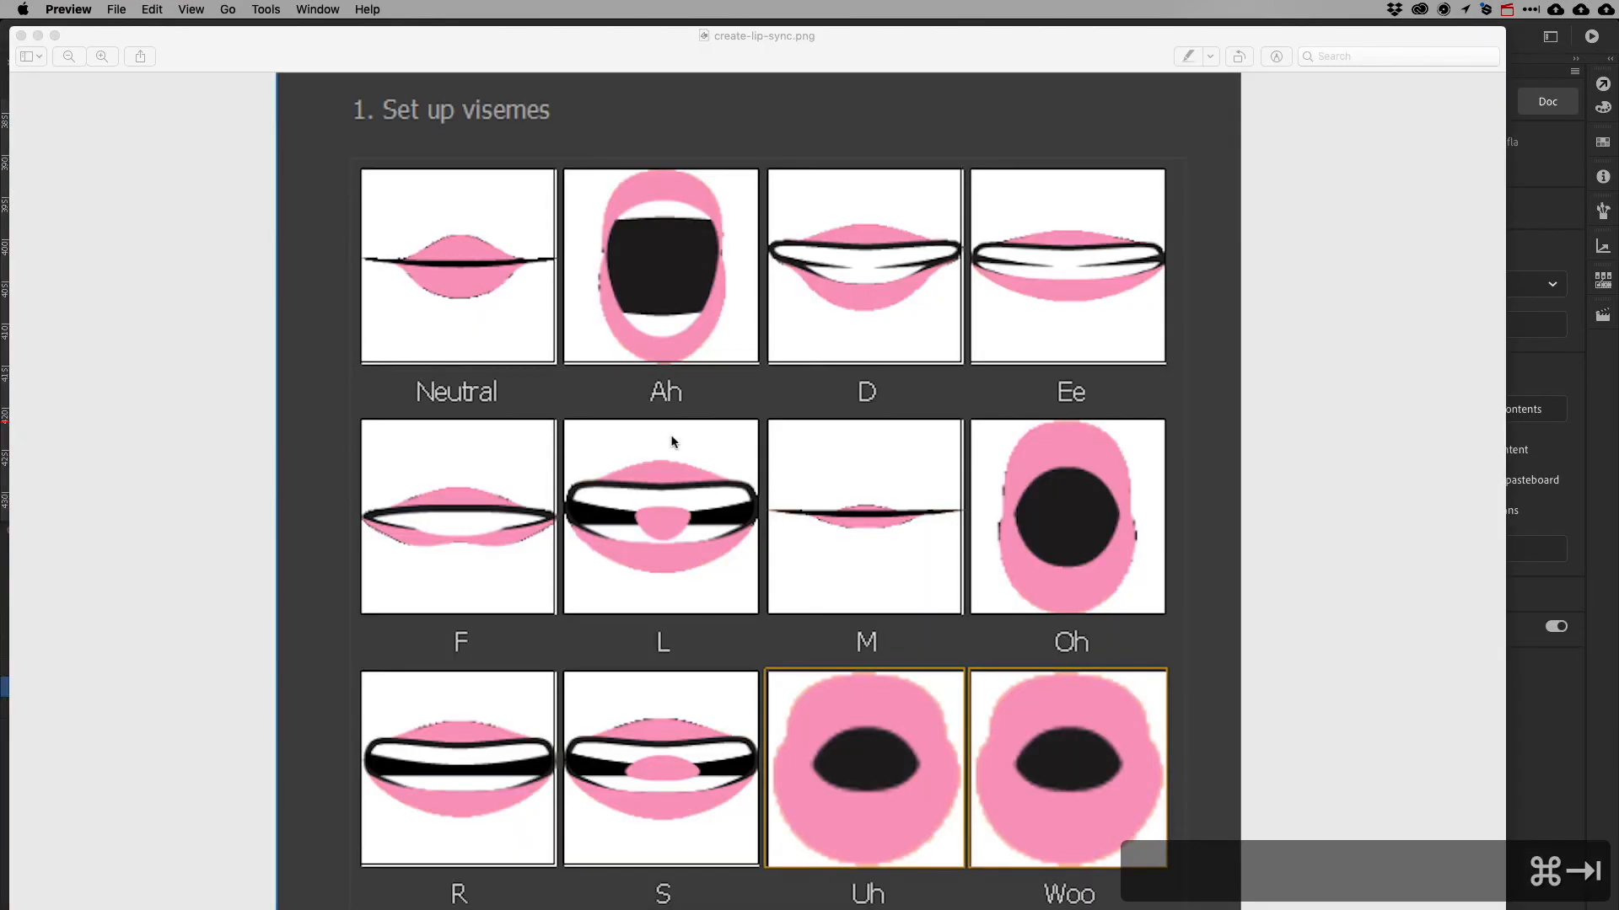
key("super+Tab")
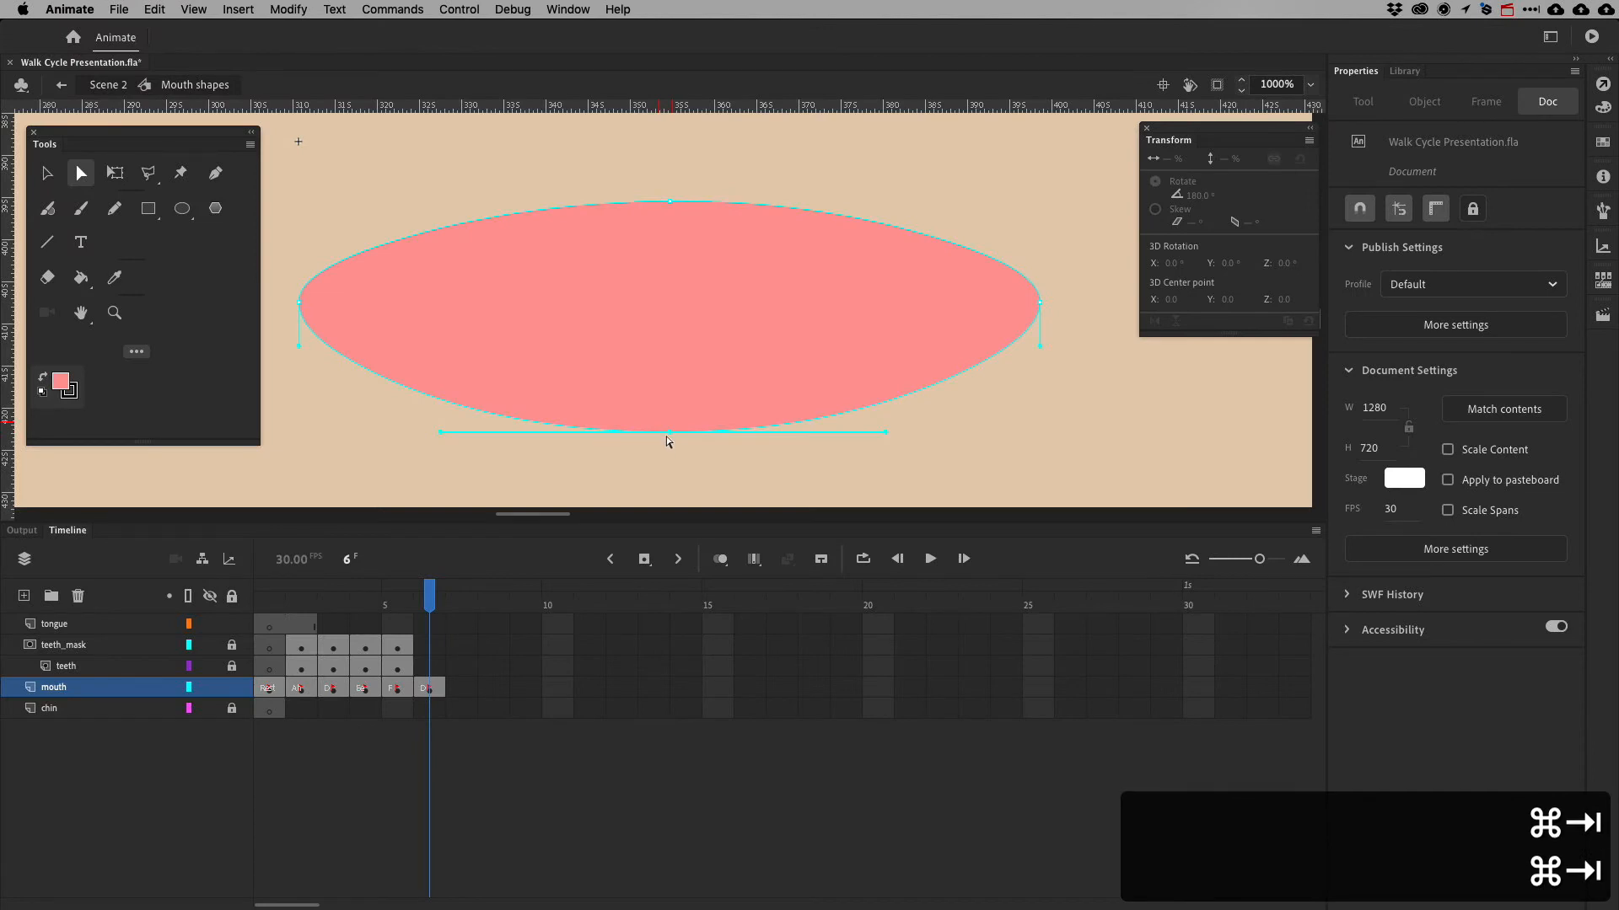
key("shift+Down")
key("shift+Down")
key("shift+Down")
key("shift+Down")
key("shift+Down")
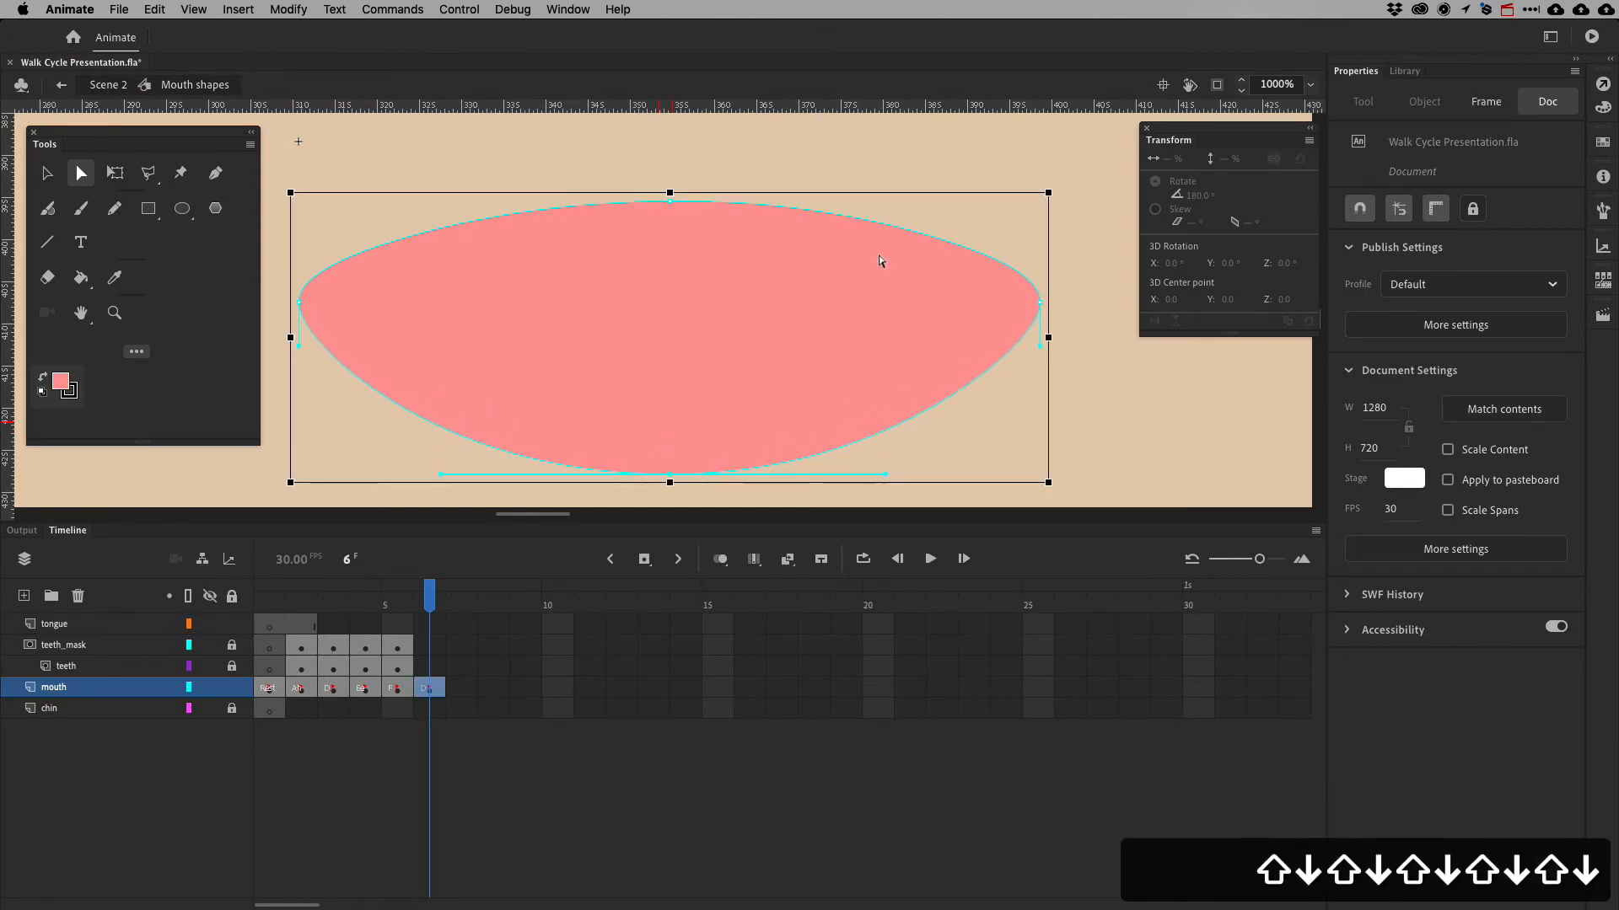
Raise the top anchor point of the frame 6 lip shape by about 5 px and compare it with the L reference
key("super+Tab")
key("super+Tab")
left_click_drag(630, 179, 691, 221)
key("shift+Up")
key("shift+Up")
key("shift+Up")
key("shift+Up")
key("shift+Up")
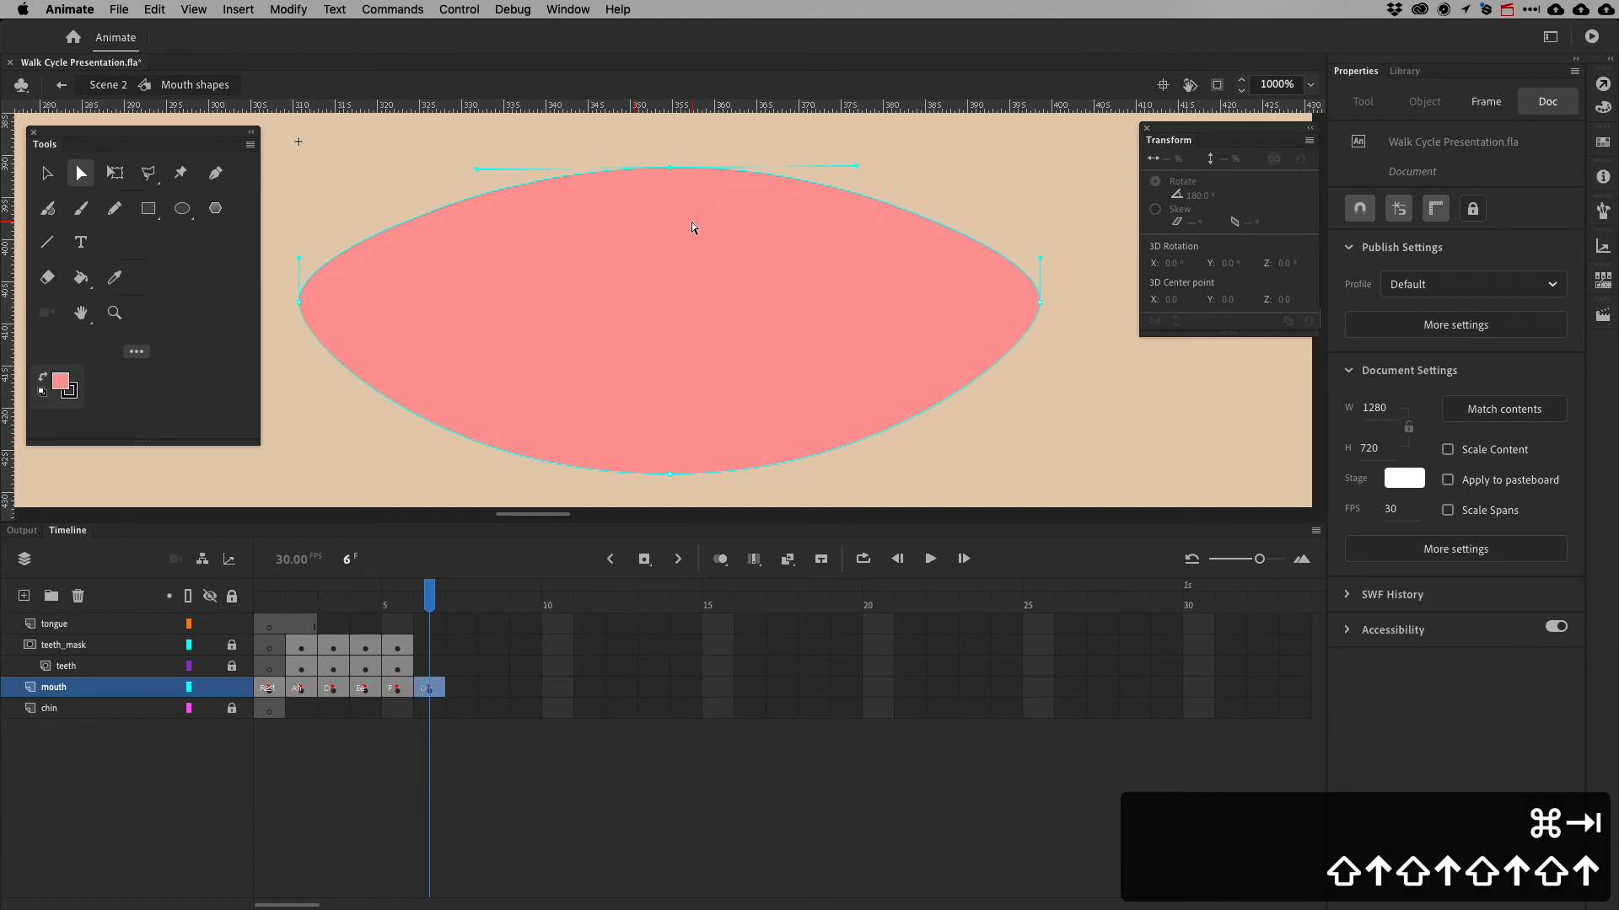
key("super+Tab")
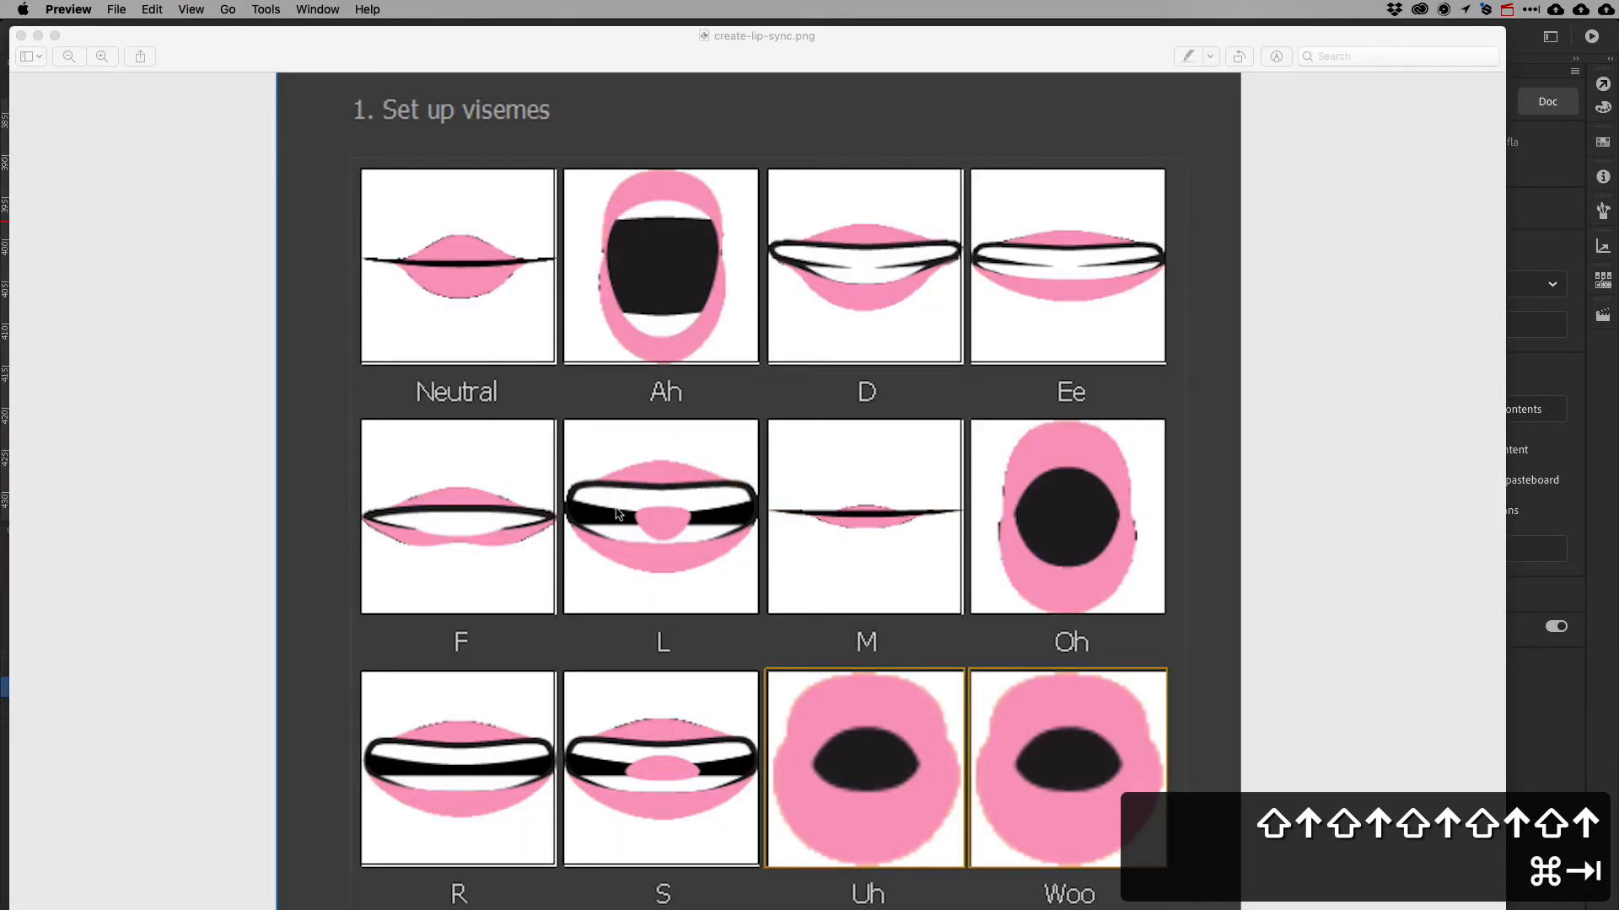
key("super+Tab")
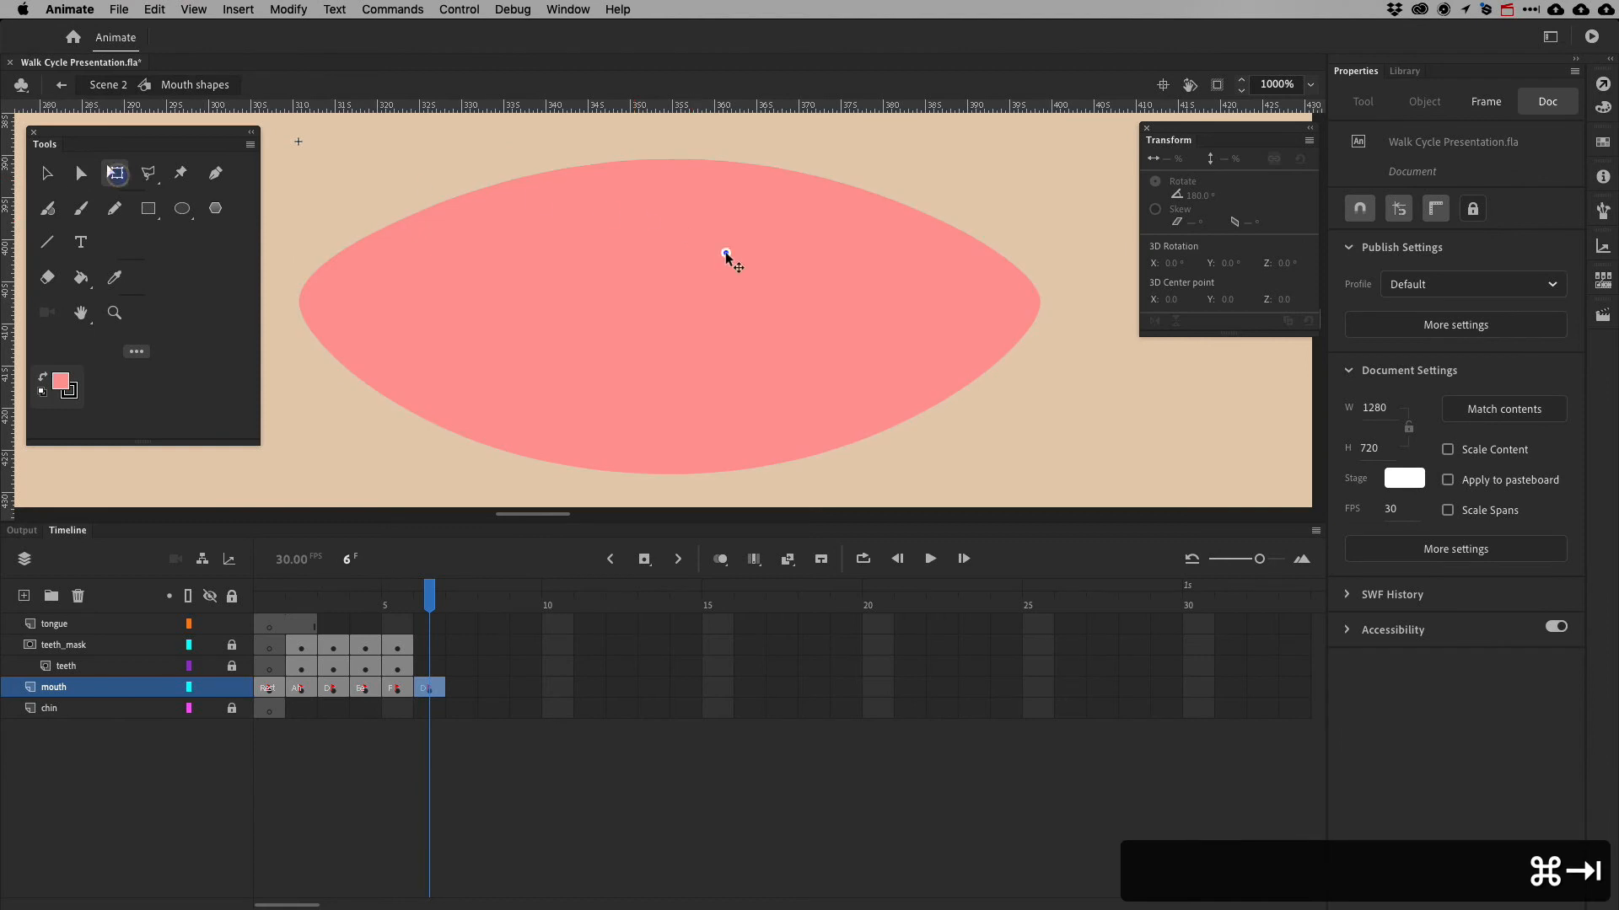
left_click(725, 254)
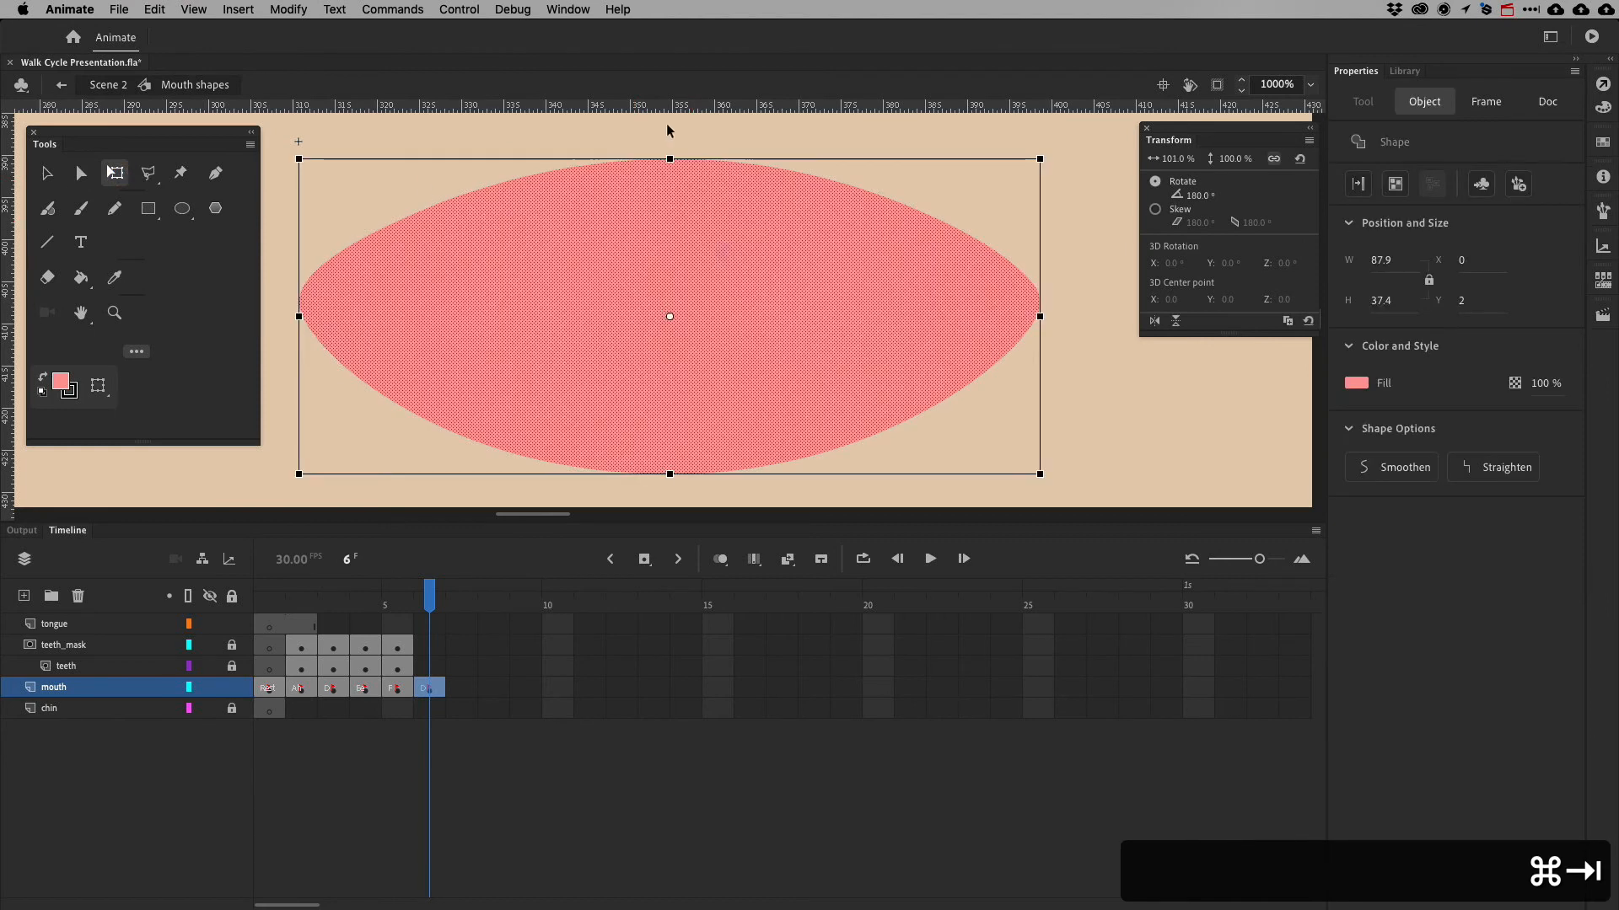
Lengthen the lower curve handles of both mouth-corner anchors so the lower lip is rounder, checking against the L reference in Preview
left_click(80, 174)
left_click(655, 451)
key("super+Tab")
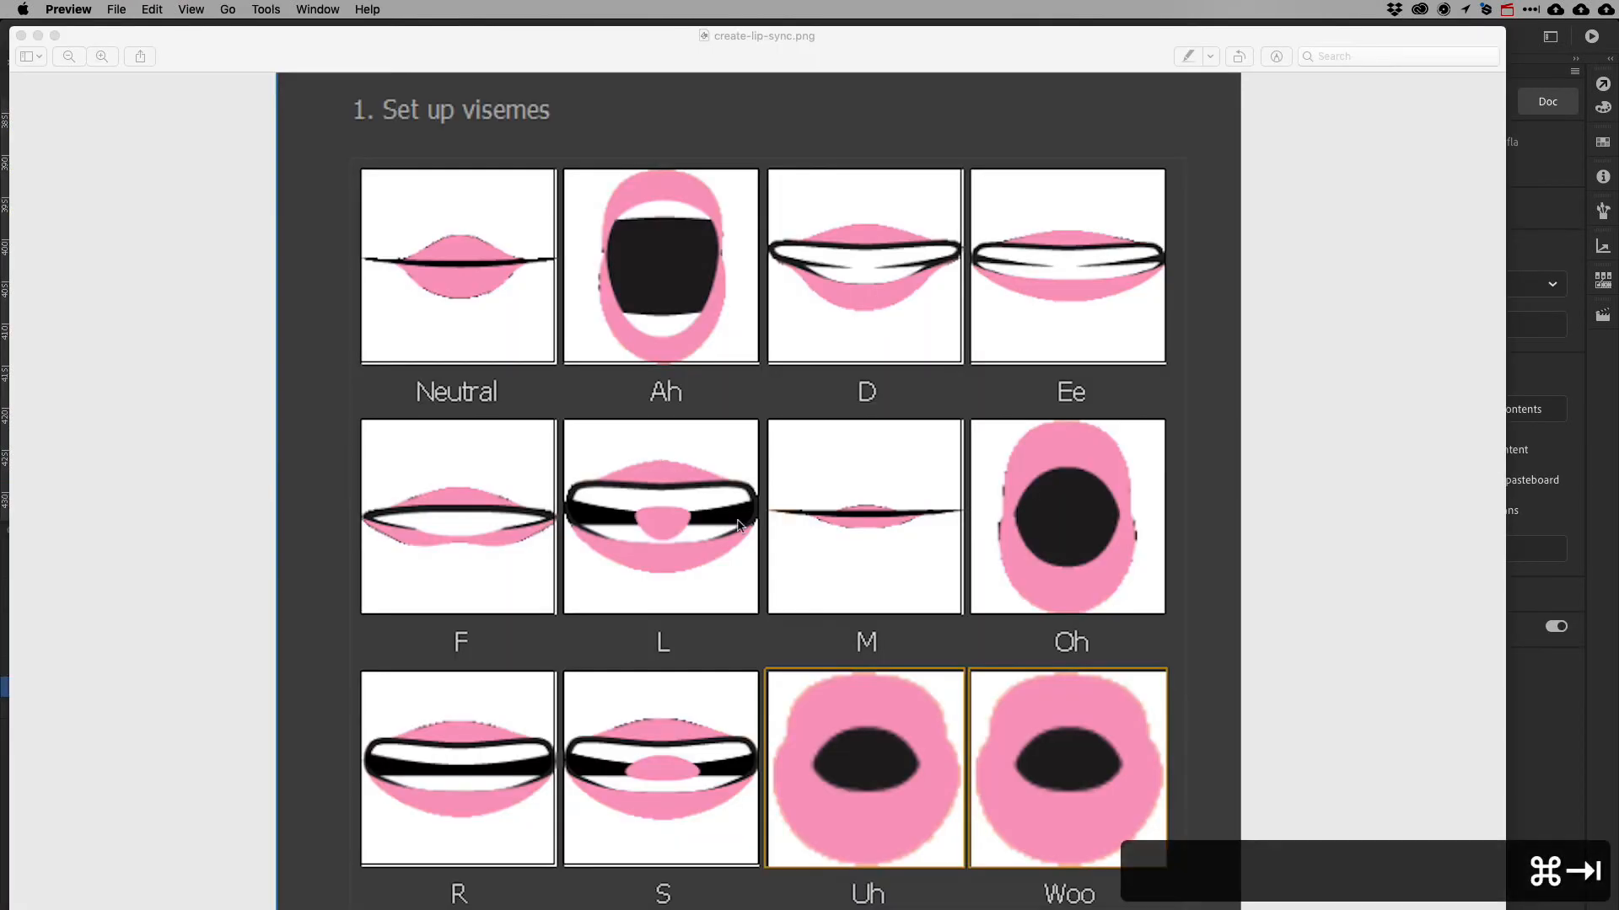
key("super+Tab")
left_click(1037, 337)
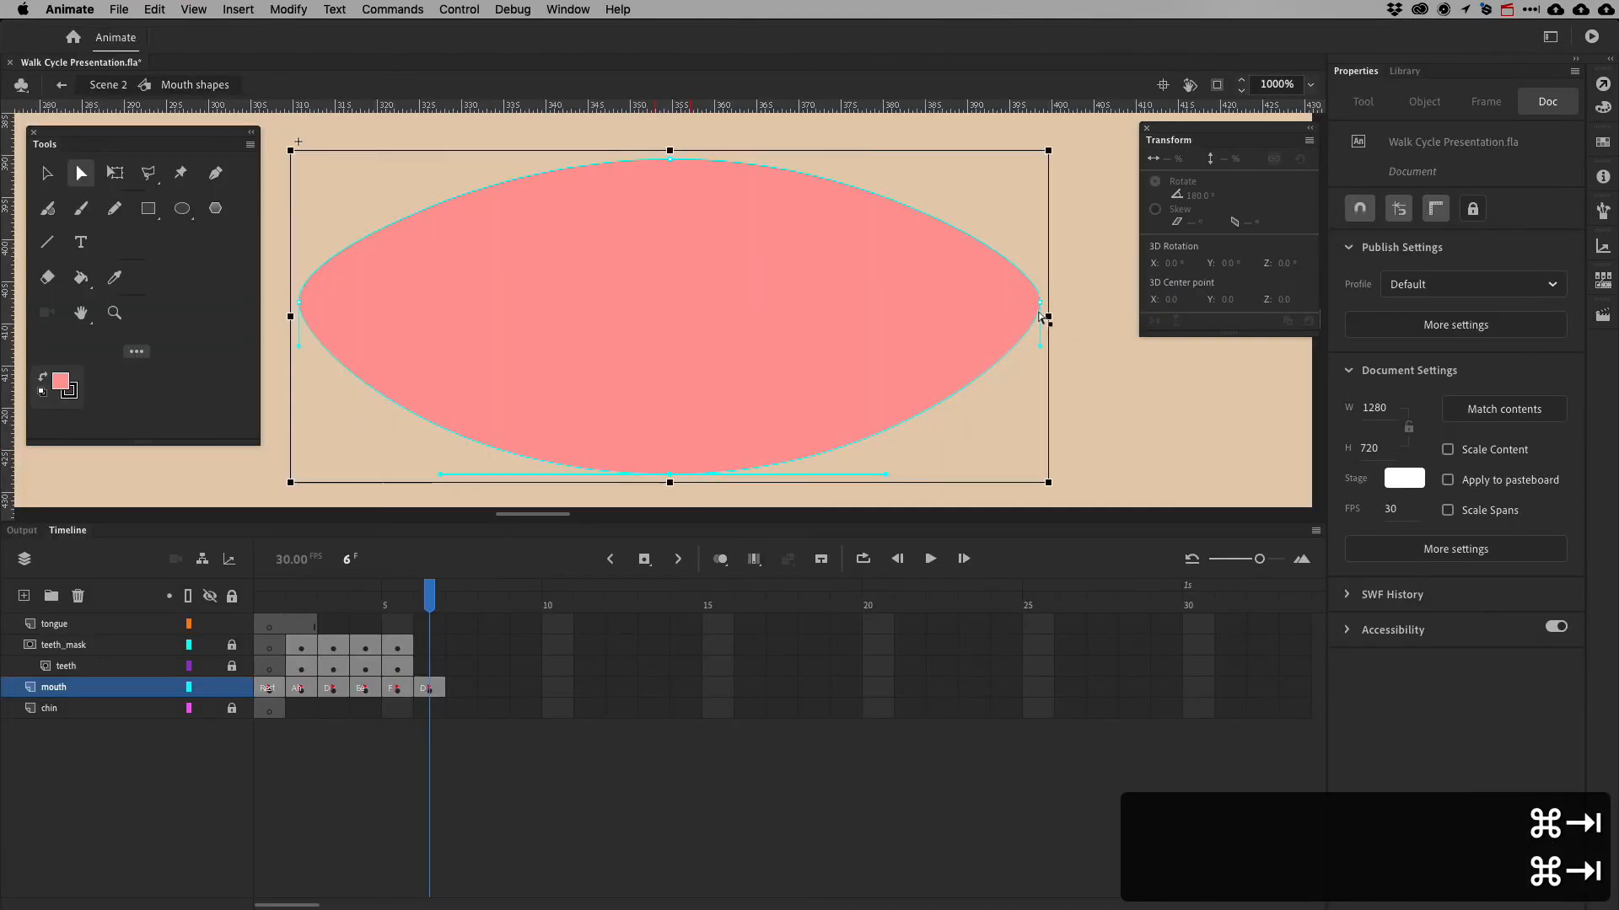
key("super+Tab")
key("super+Tab")
left_click_drag(1040, 347, 1041, 390)
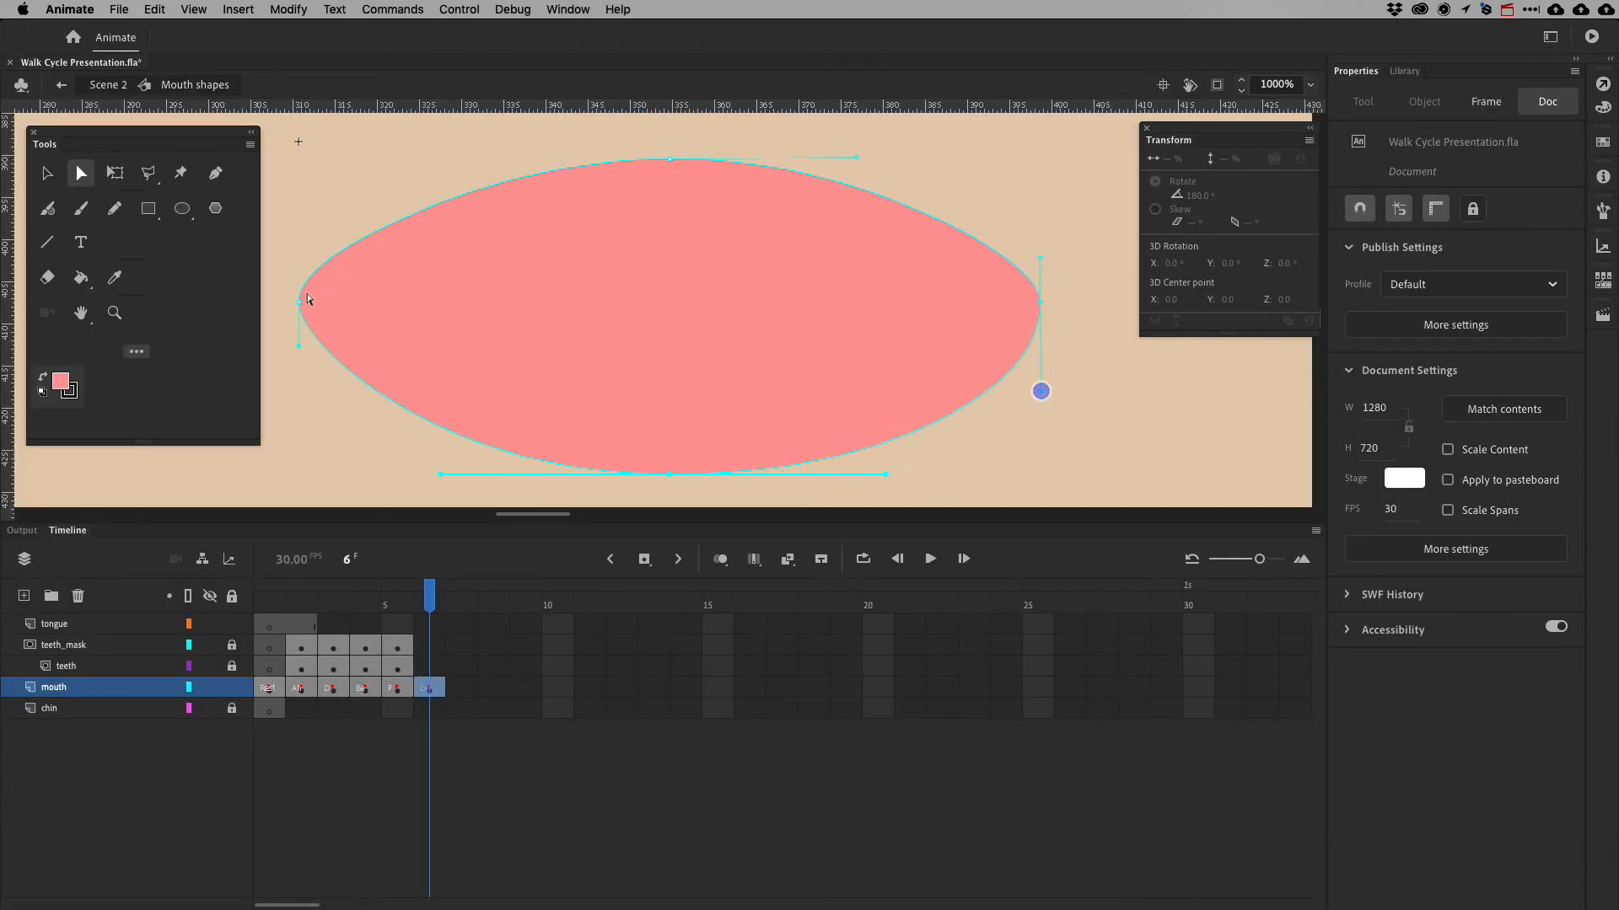
left_click_drag(298, 393, 299, 387)
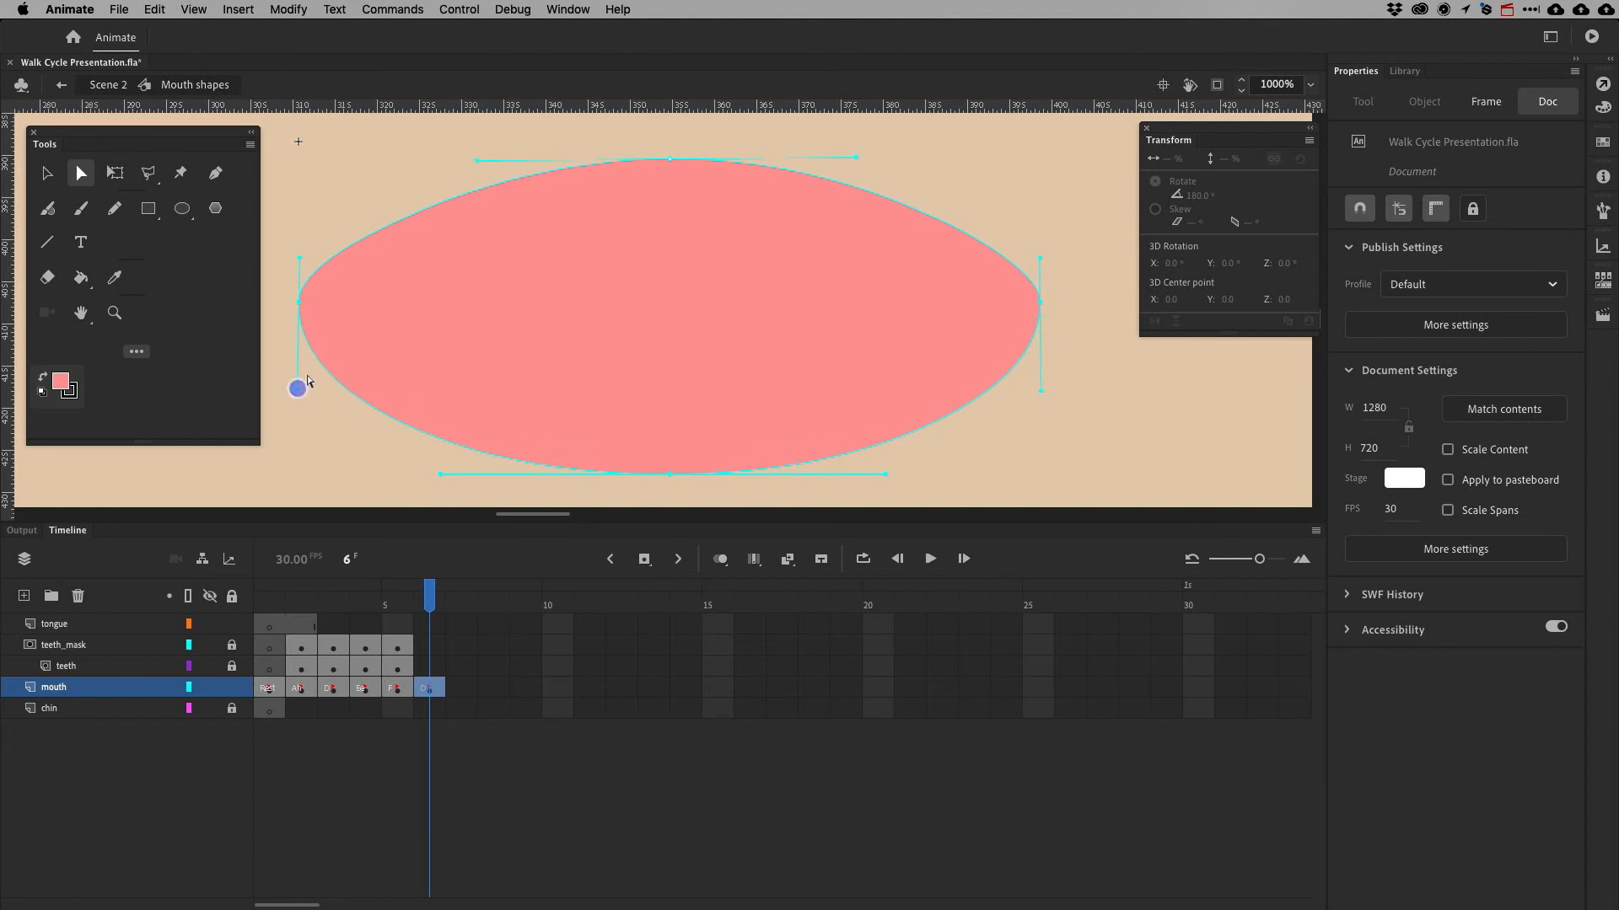
key("super+Tab")
key("super+Tab")
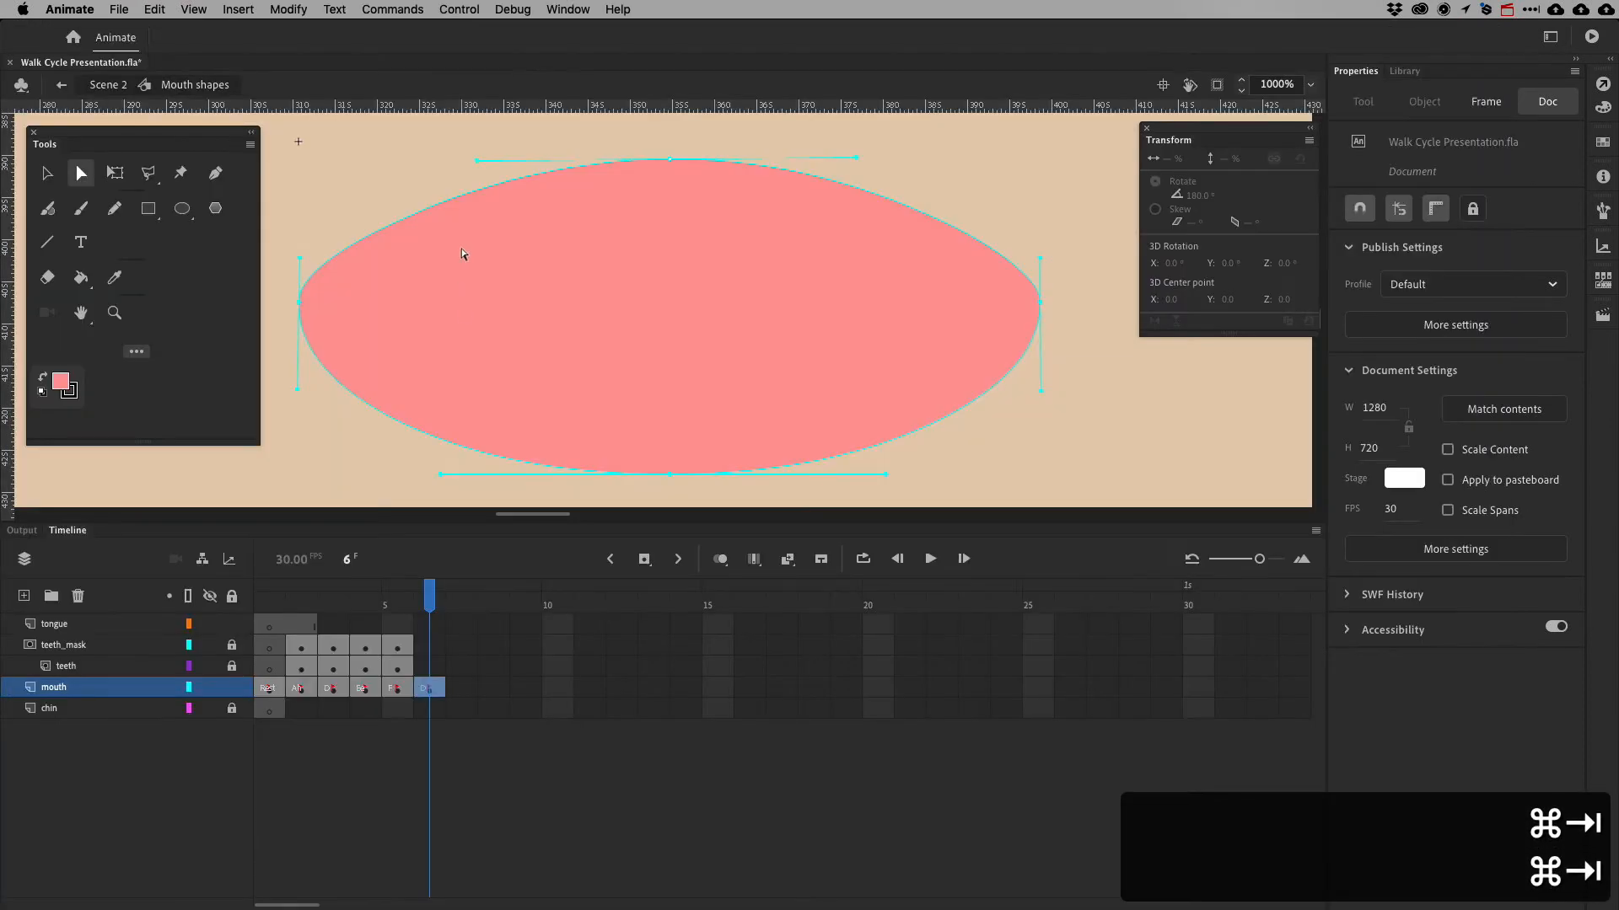
Add an anchor point with the Pen tool on the upper-lip curve near each mouth corner
left_click(215, 173)
left_click(374, 235)
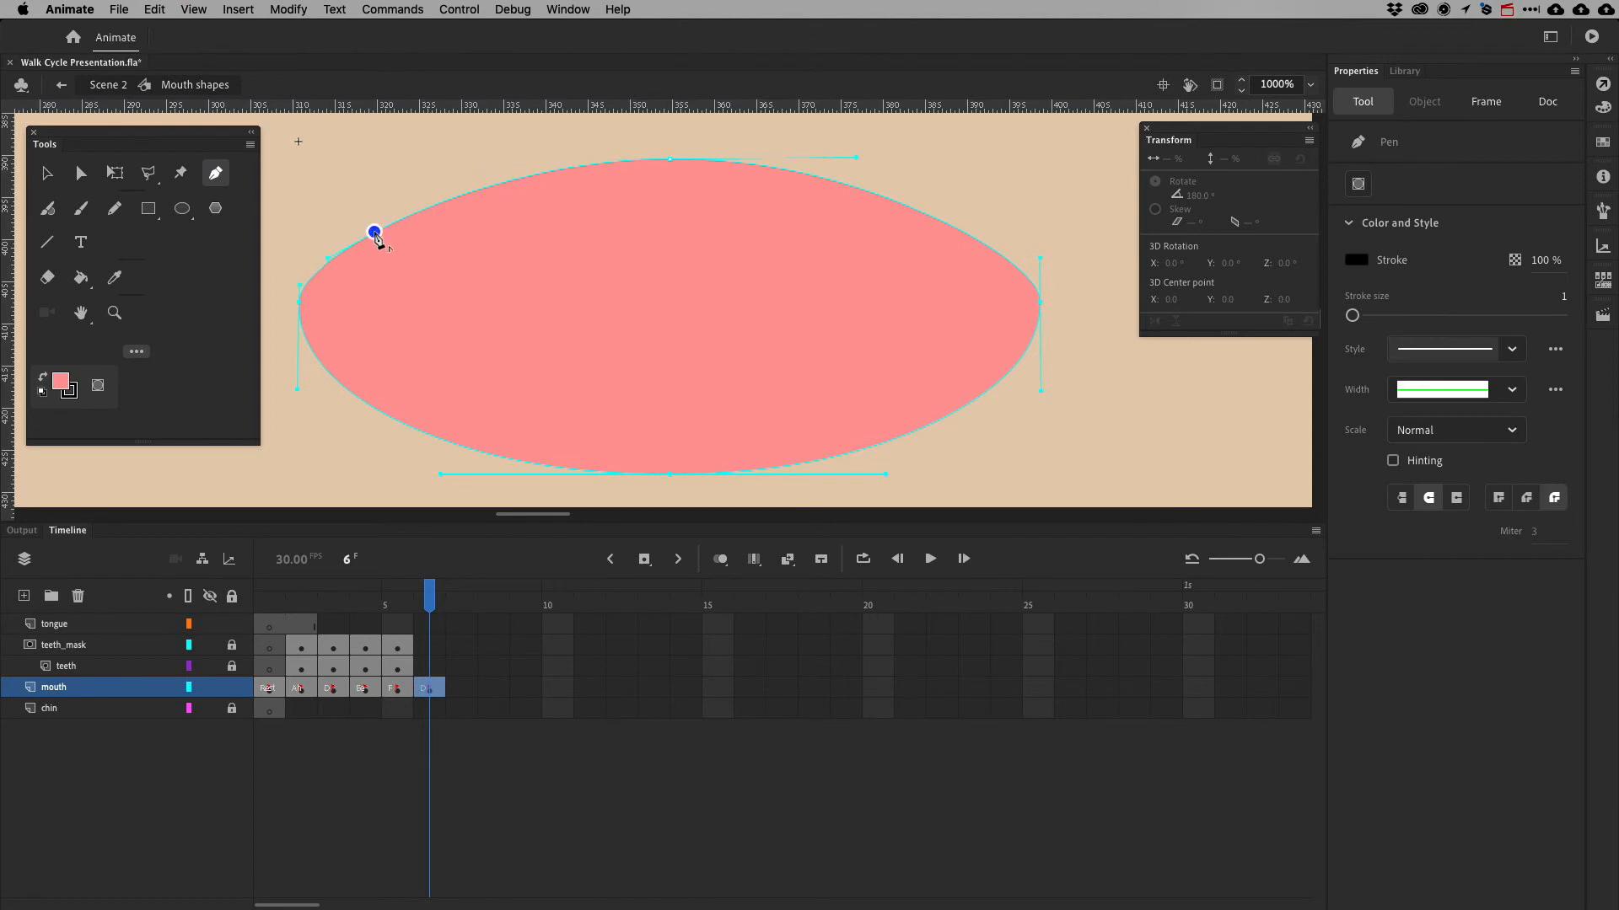
left_click(81, 173)
left_click(217, 174)
left_click(978, 241)
left_click(82, 173)
Move both new upper-lip anchors inward and down to form a raised centre with dipped sides, comparing with the L reference
left_click_drag(370, 235, 393, 251)
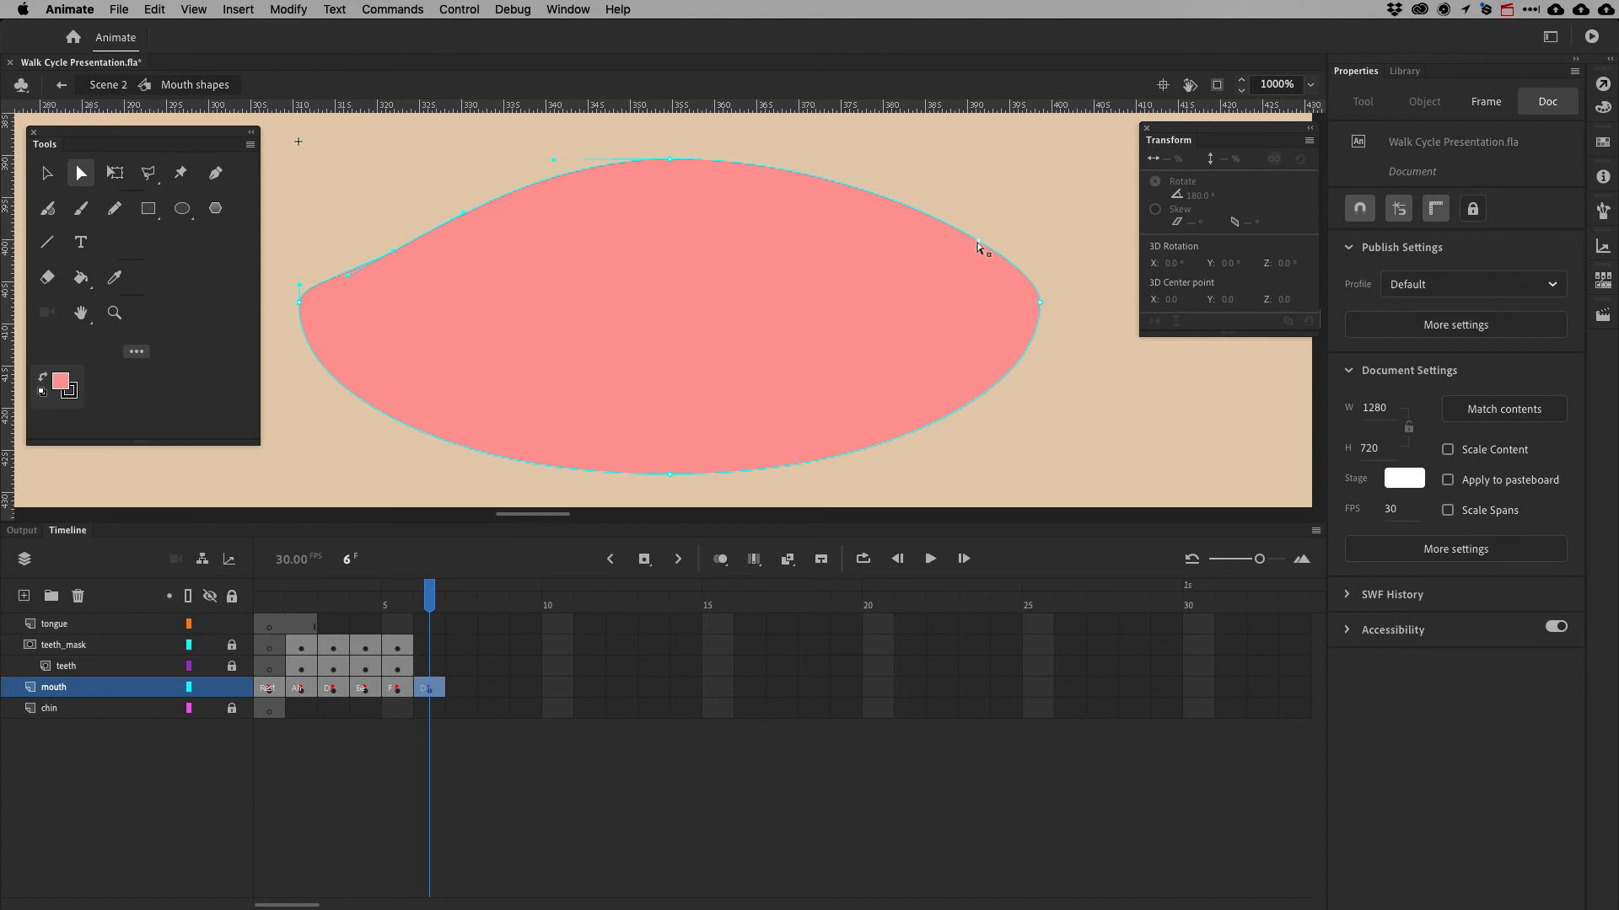
left_click_drag(976, 243, 941, 271)
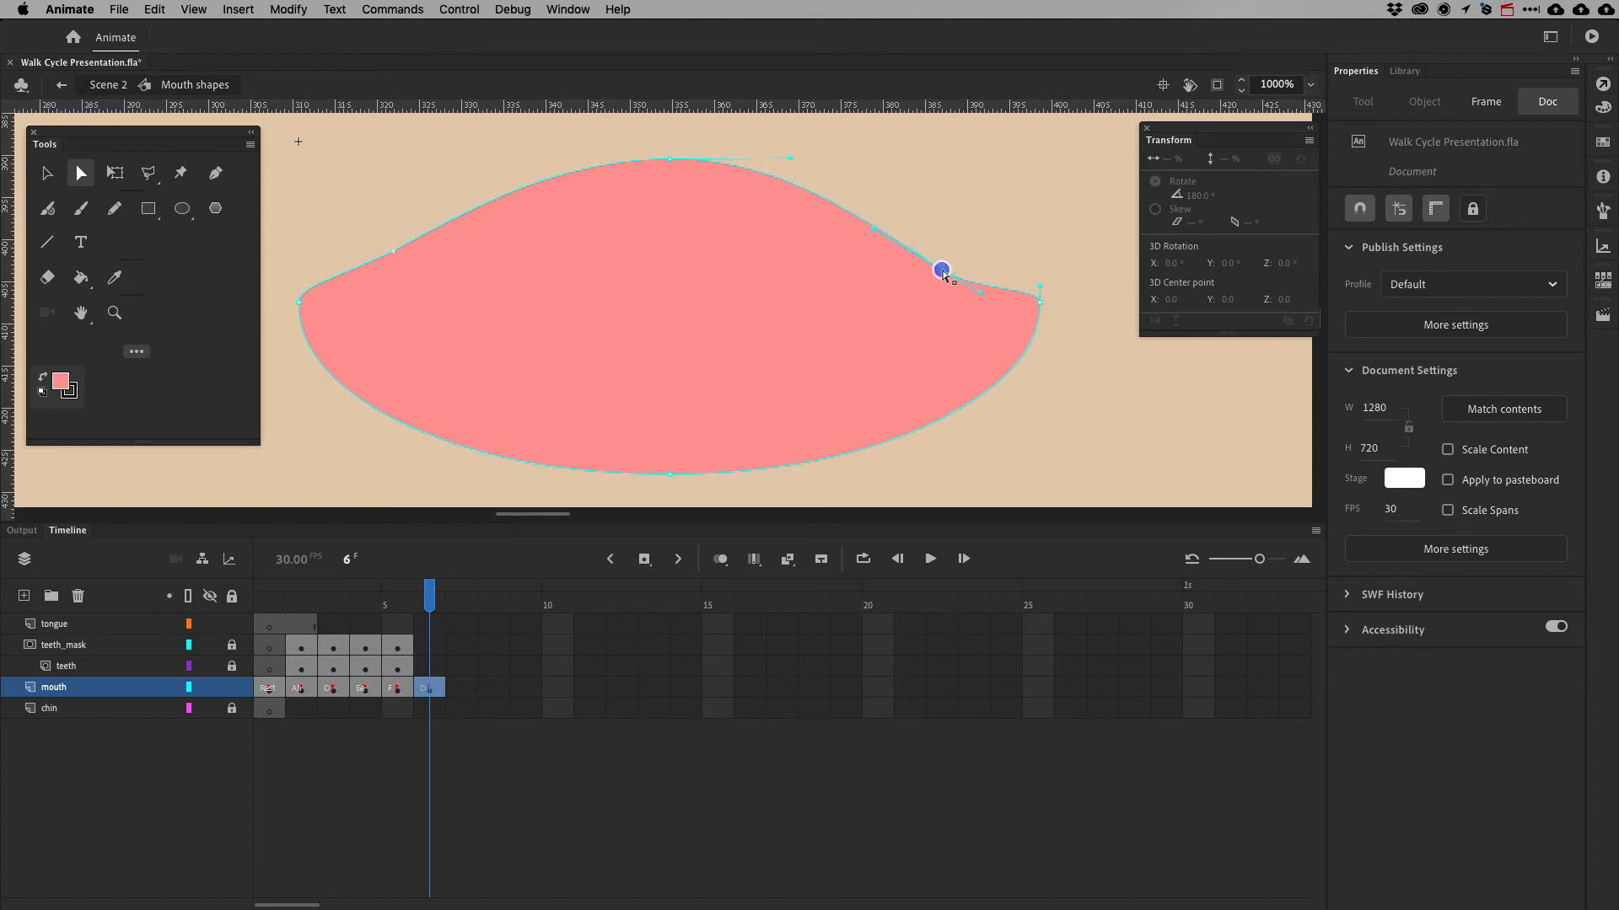
key("super+Tab")
key("super+Tab")
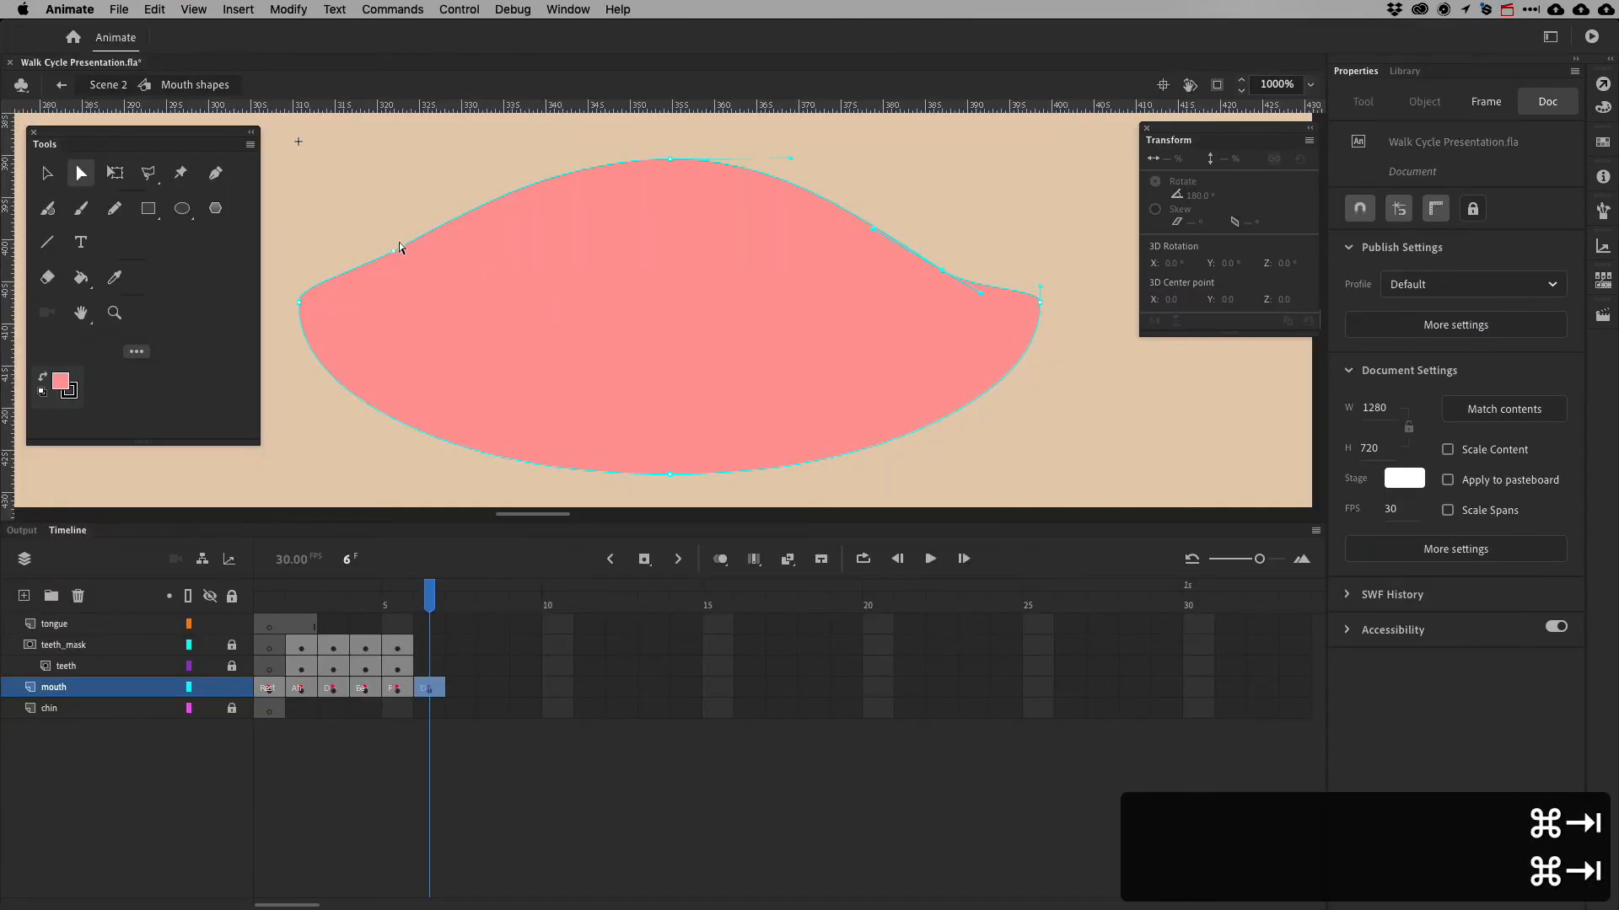
left_click_drag(396, 250, 418, 253)
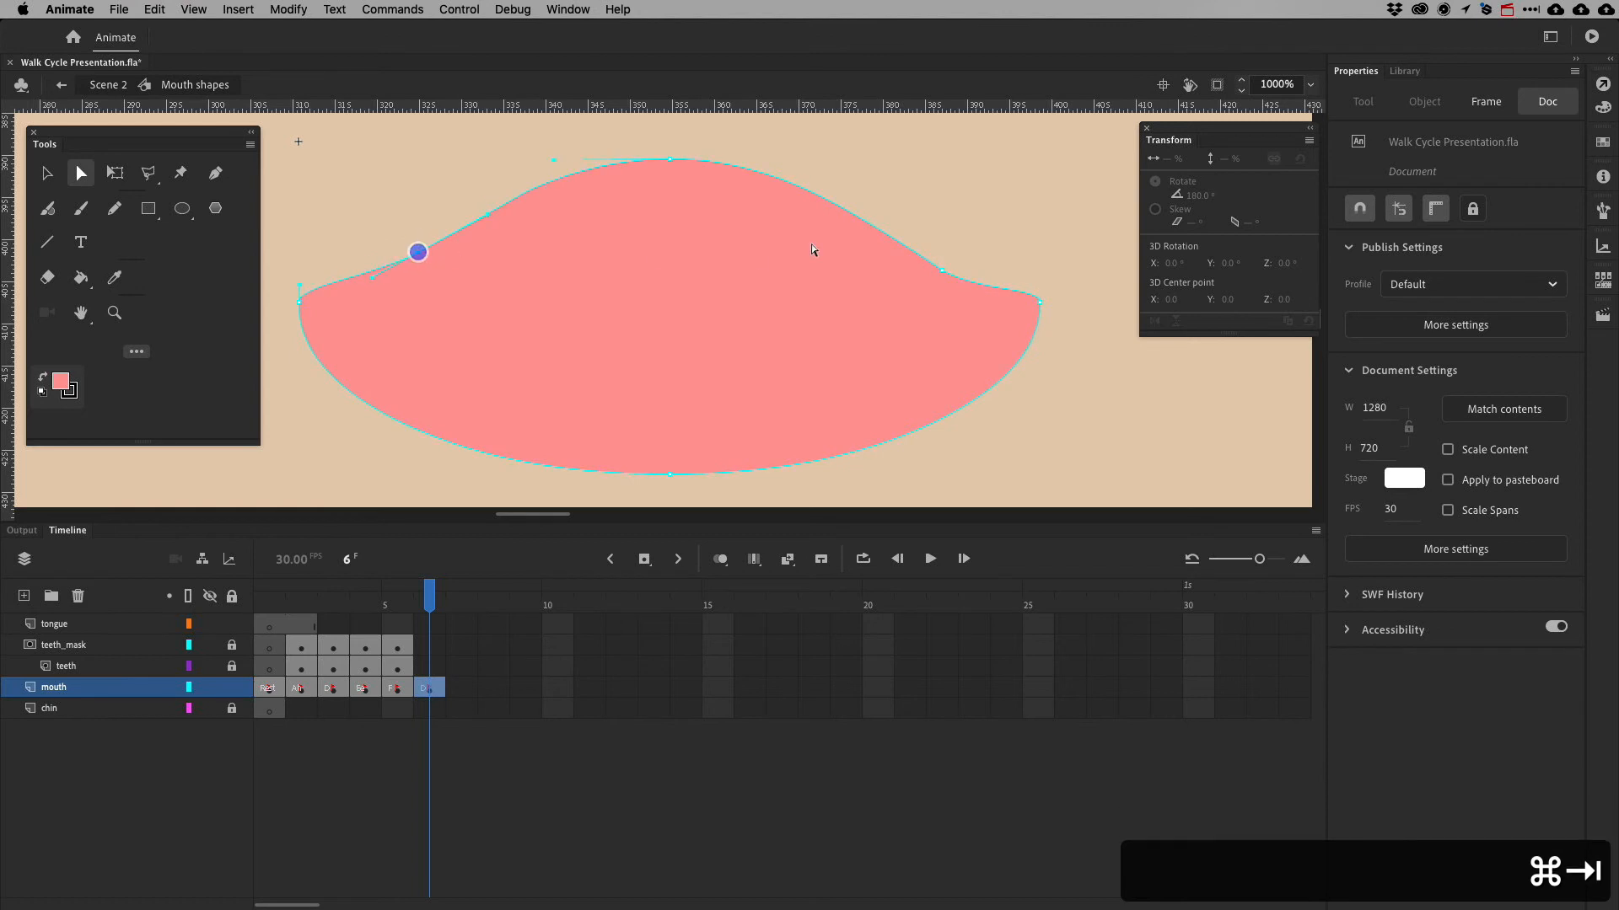
left_click_drag(942, 270, 912, 266)
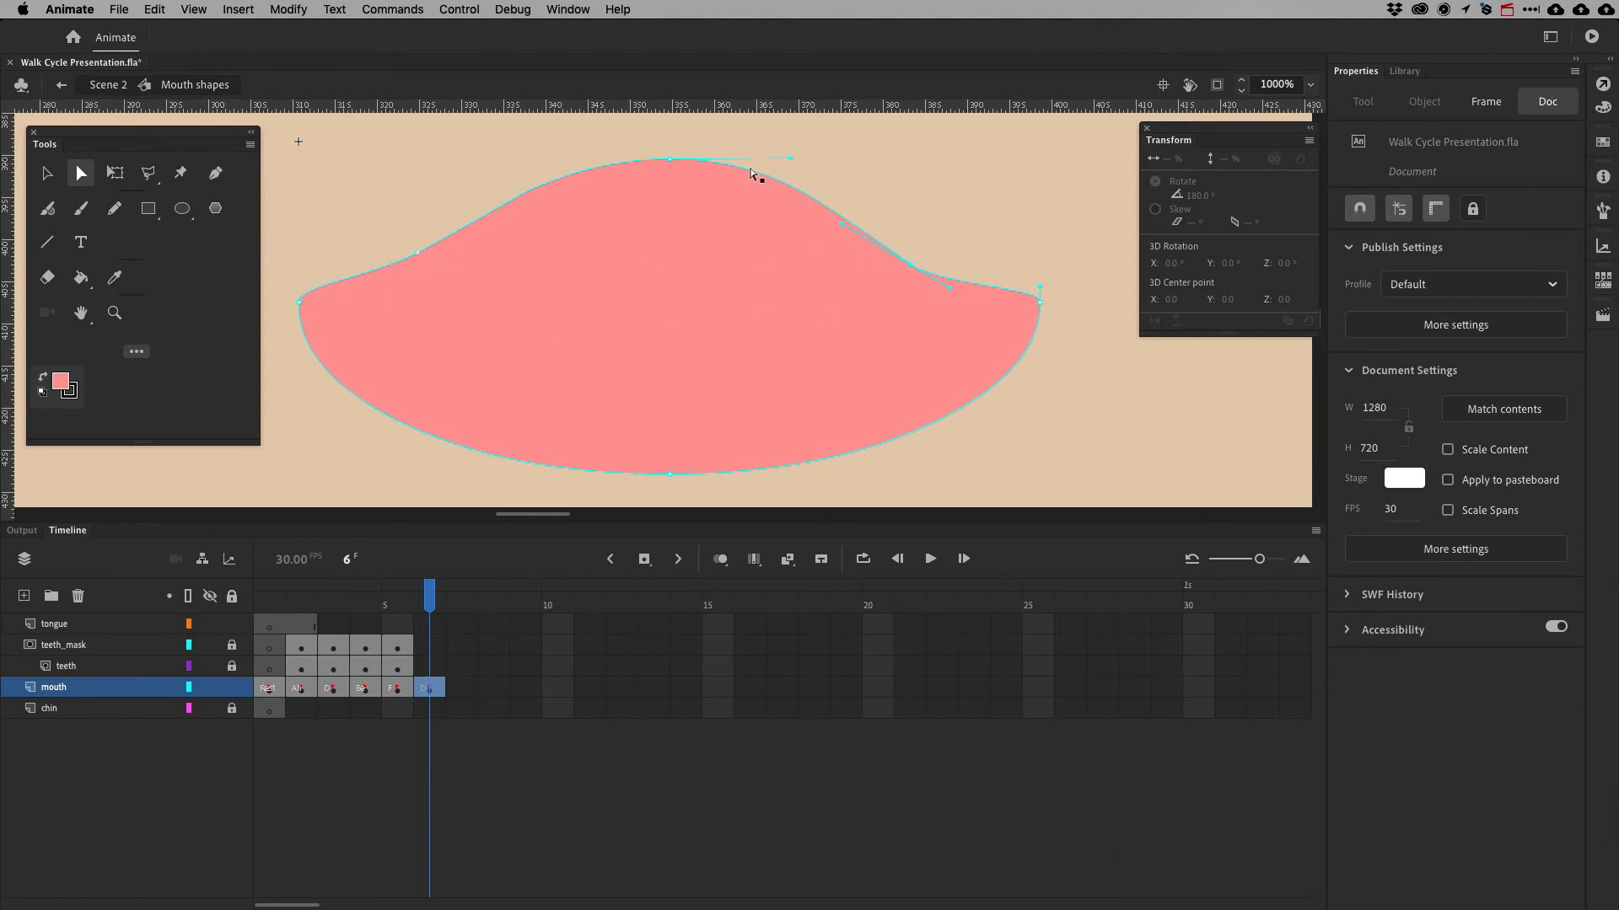
key("super+Tab")
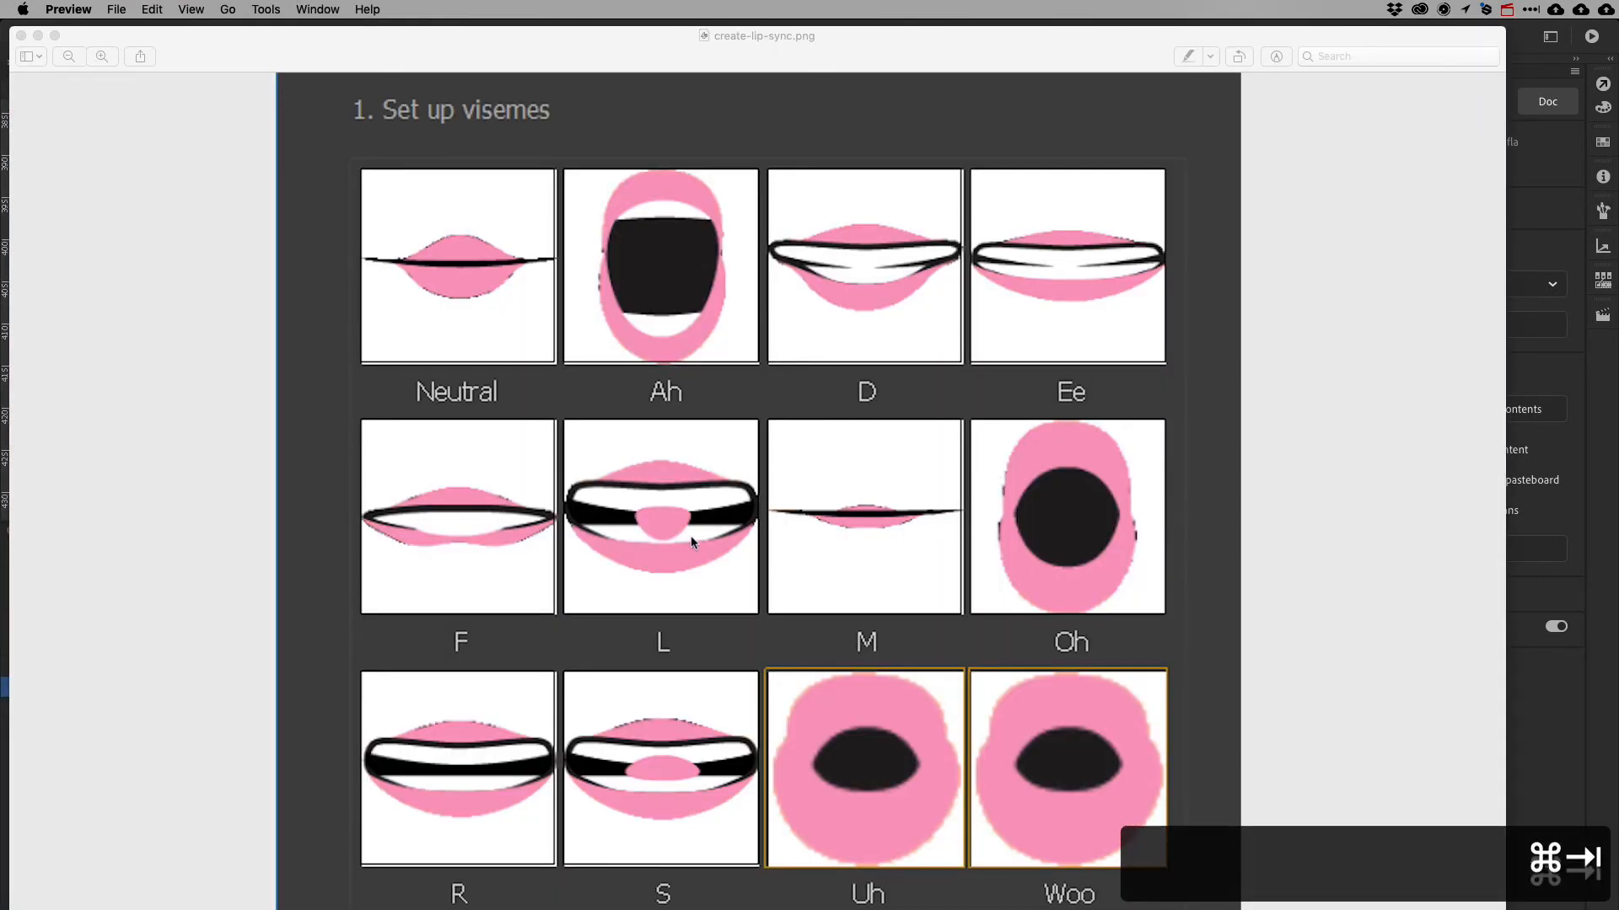
key("super+Tab")
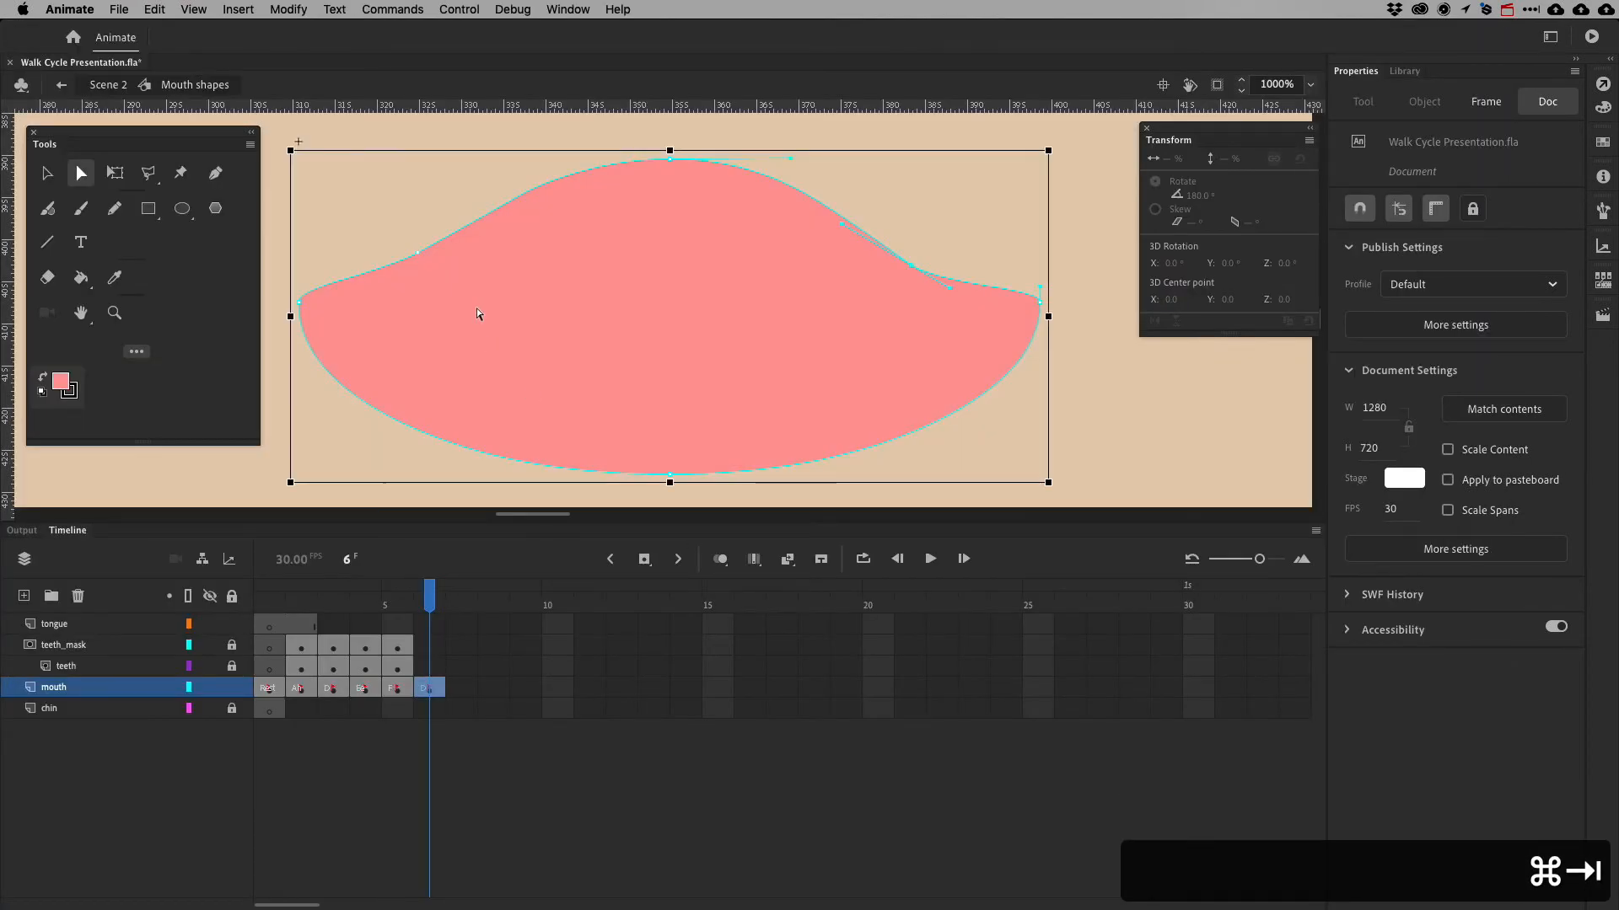
Compare the teeth on frames 4 and 5 with the L reference, and duplicate the frame 5 teeth keyframe to frame 6
key("super+minus")
key("super+minus")
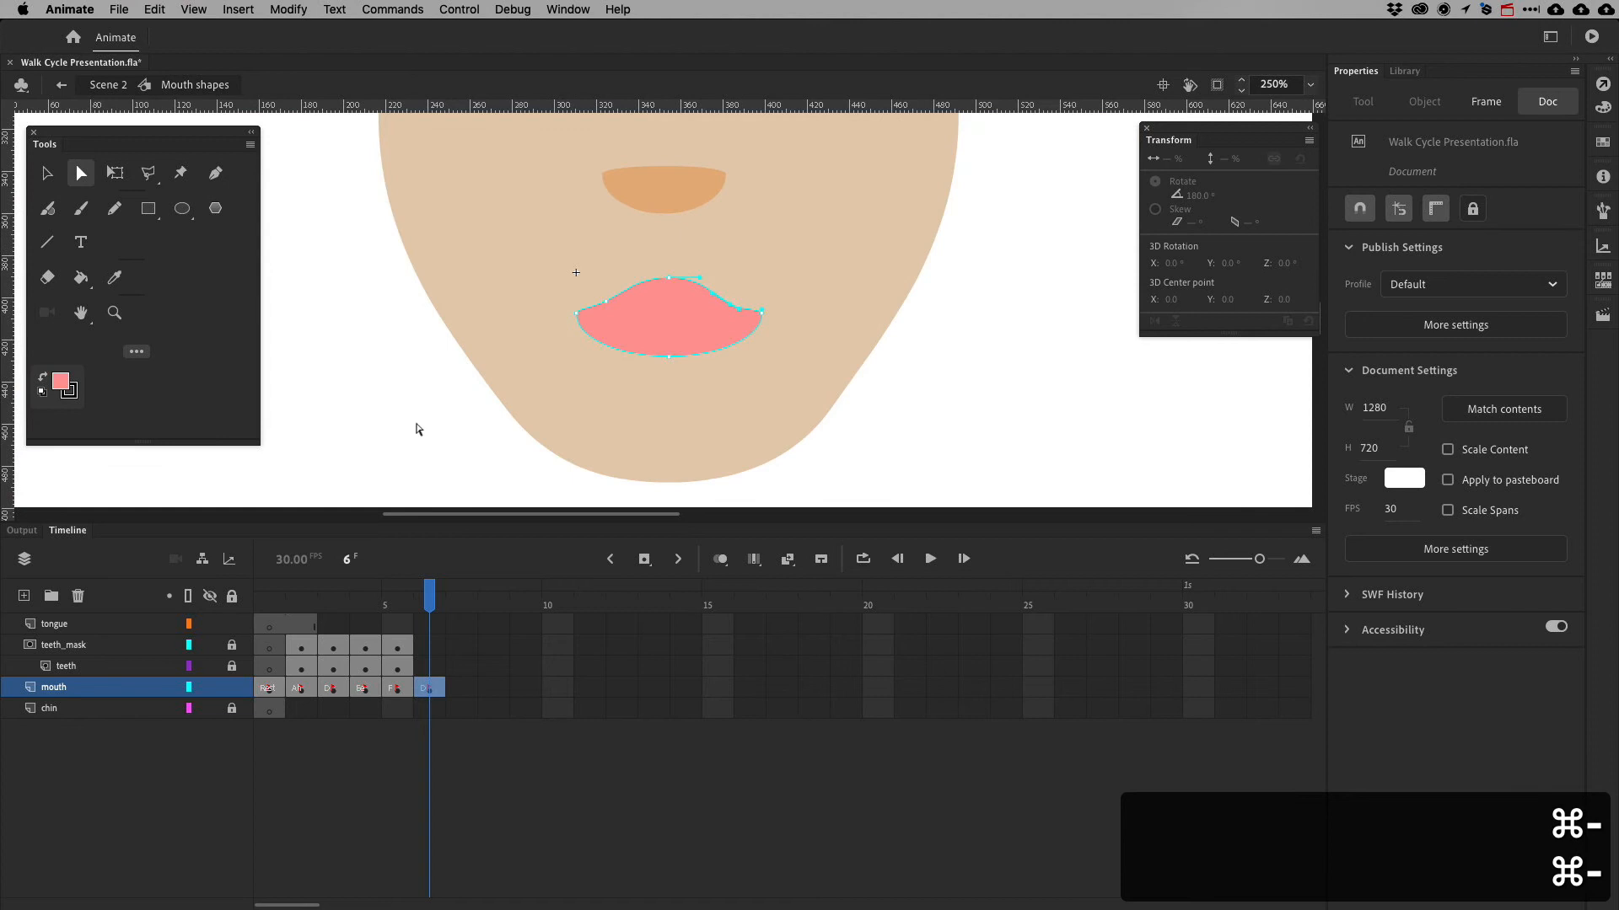
left_click(422, 666)
key("super+Tab")
key("super+Tab")
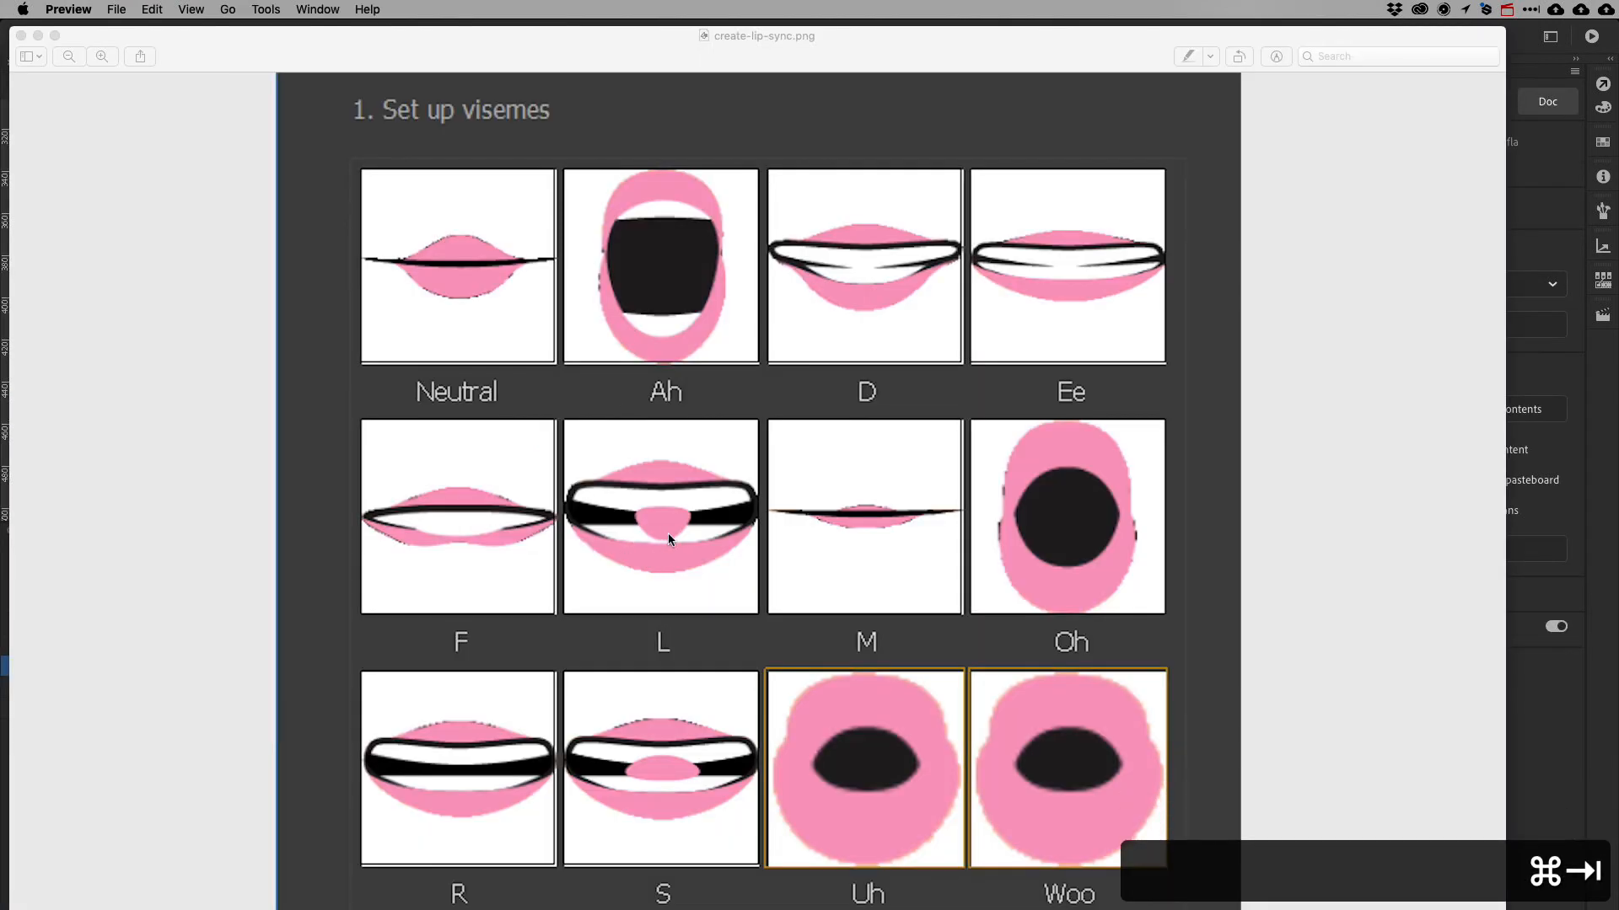
left_click(365, 668)
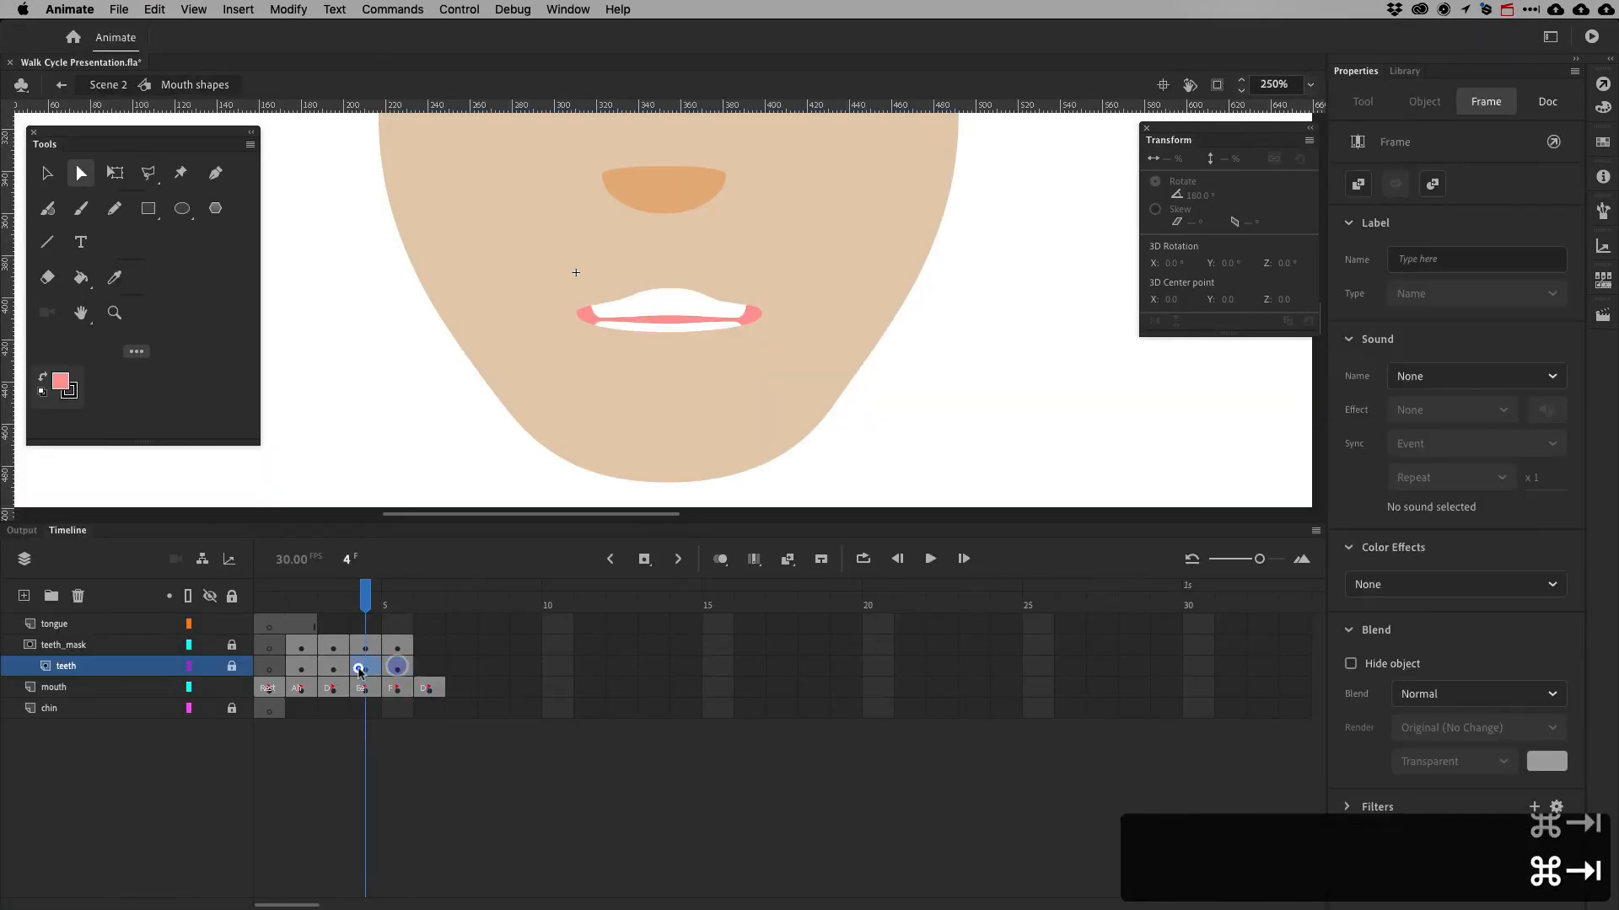
left_click(397, 668)
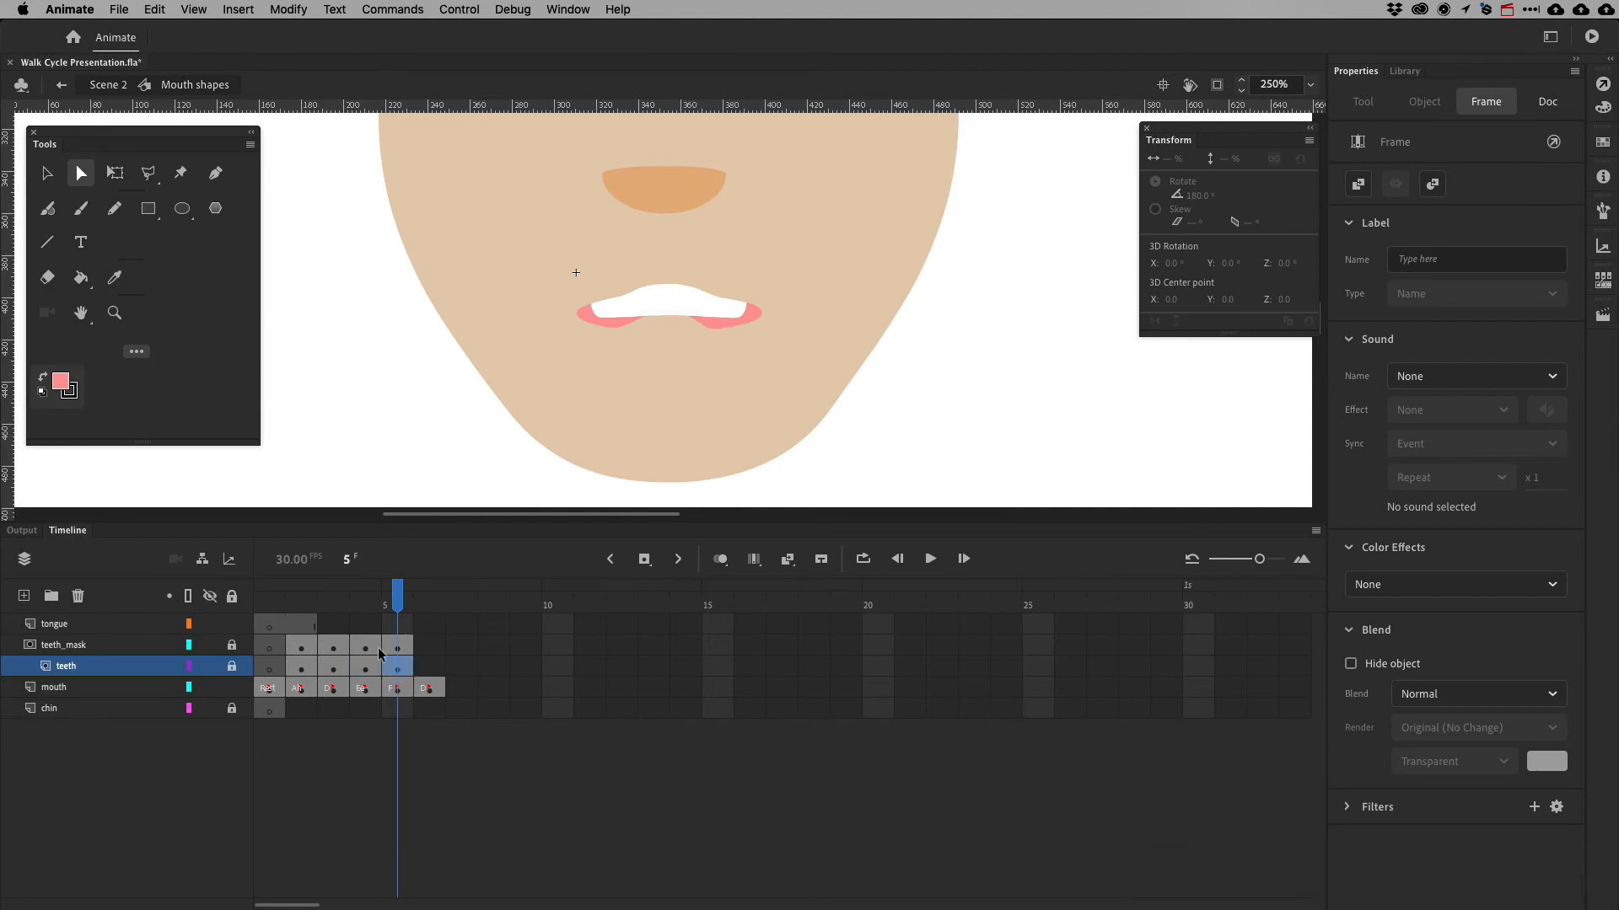
left_click(364, 669)
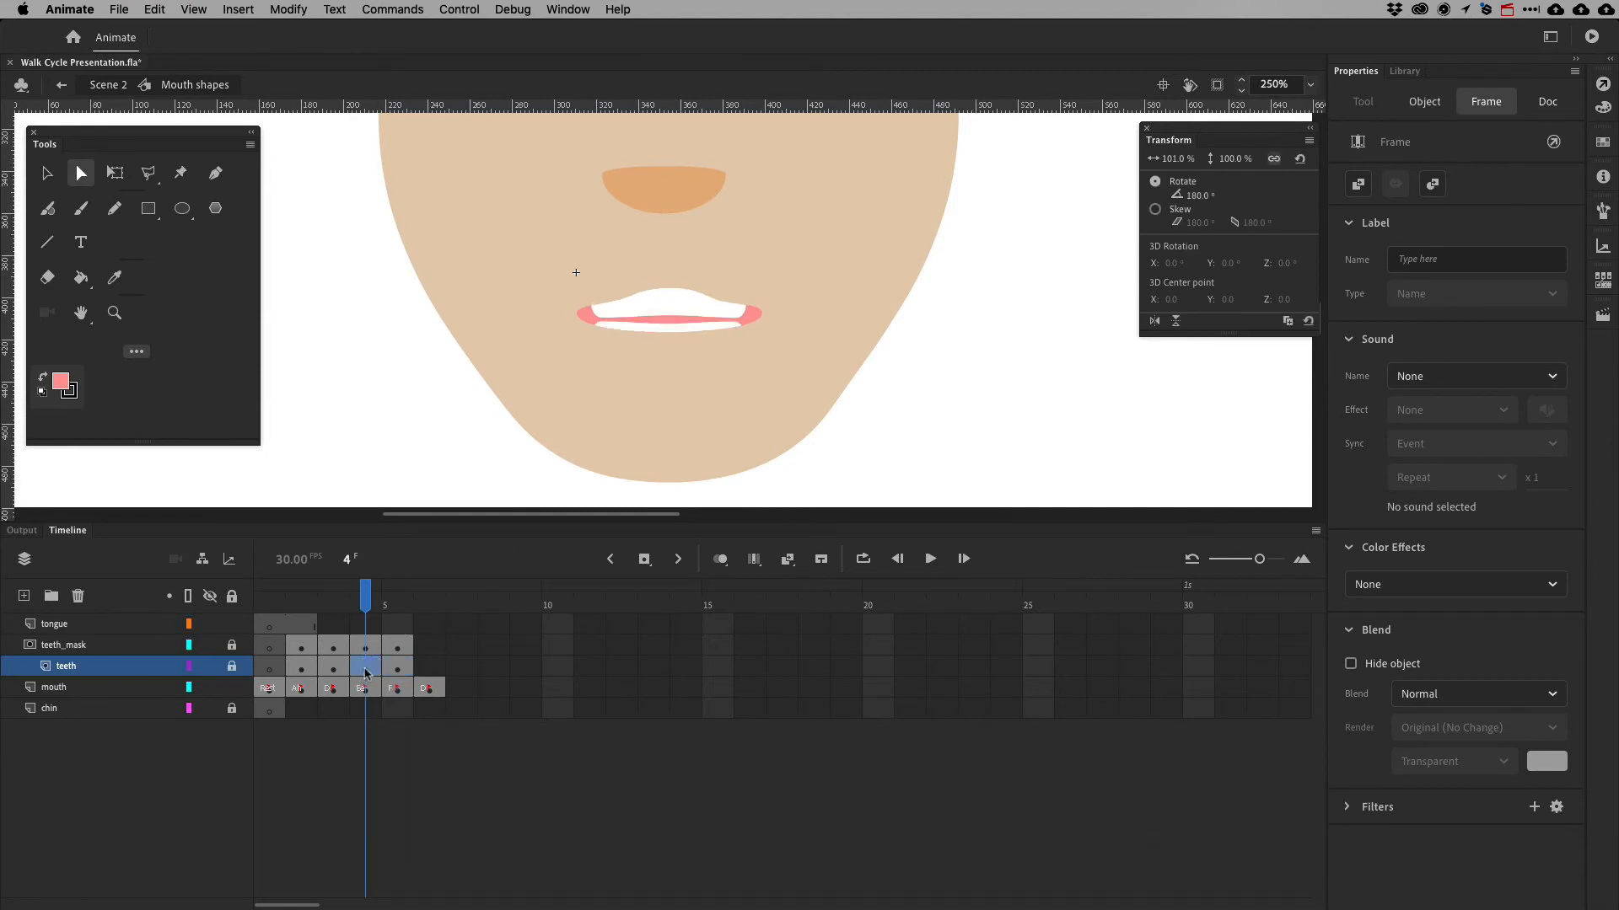
left_click(397, 668)
left_click_drag(397, 668, 429, 668)
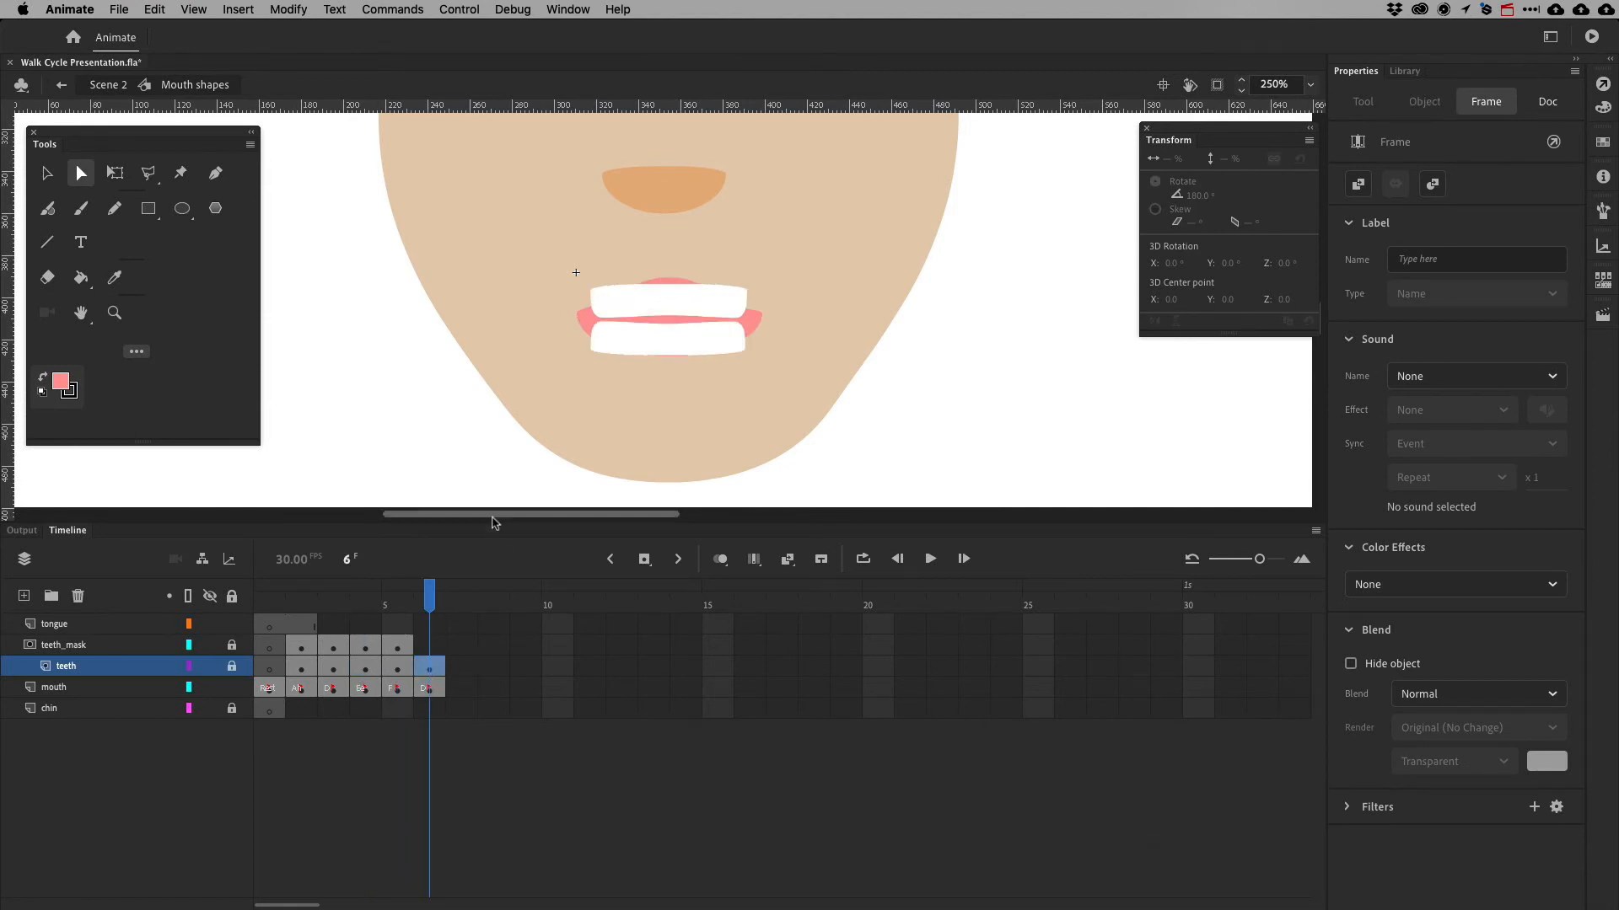
Select only the lower teeth on frame 6, checking the L reference in Preview, and nudge them down to Y 25.95
key("super+Tab")
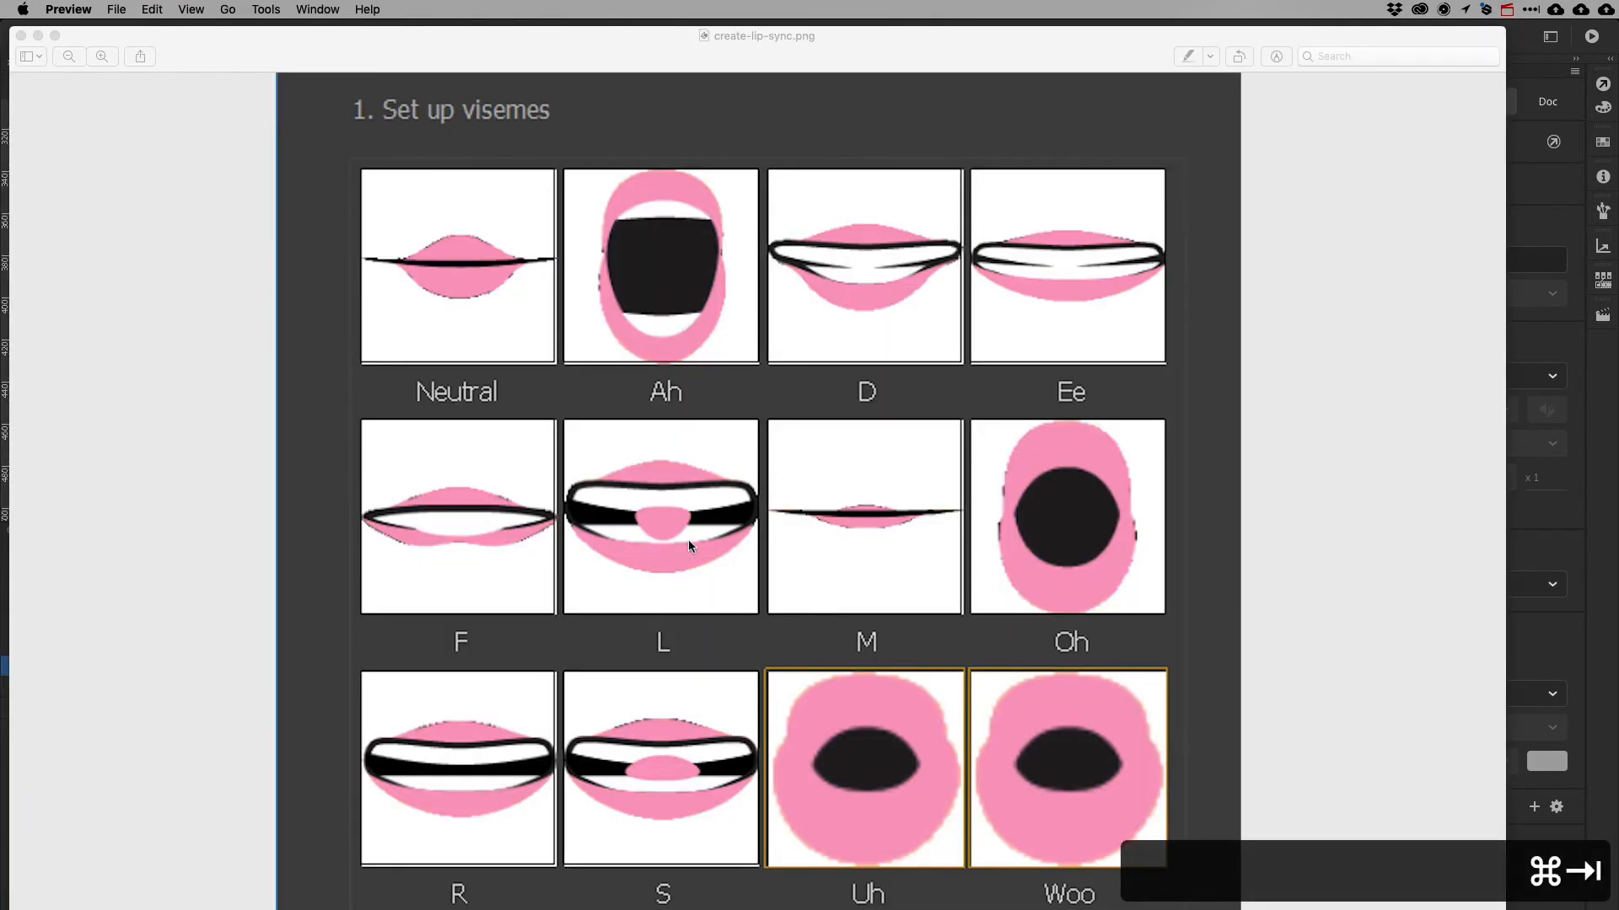
key("super+Tab")
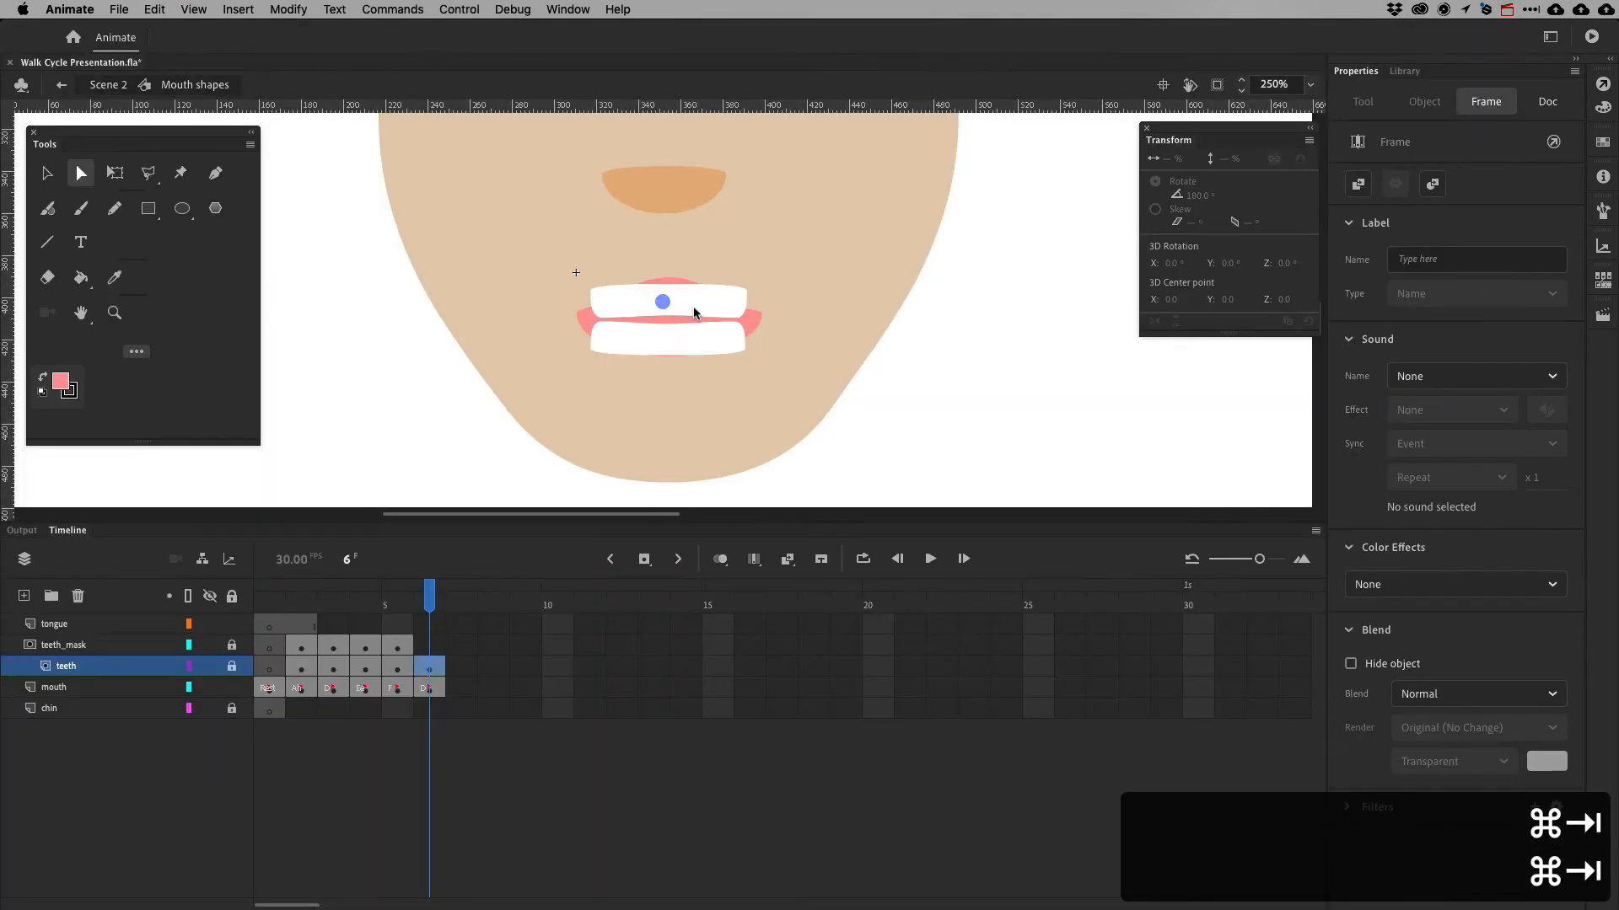
left_click(47, 173)
left_click(679, 312)
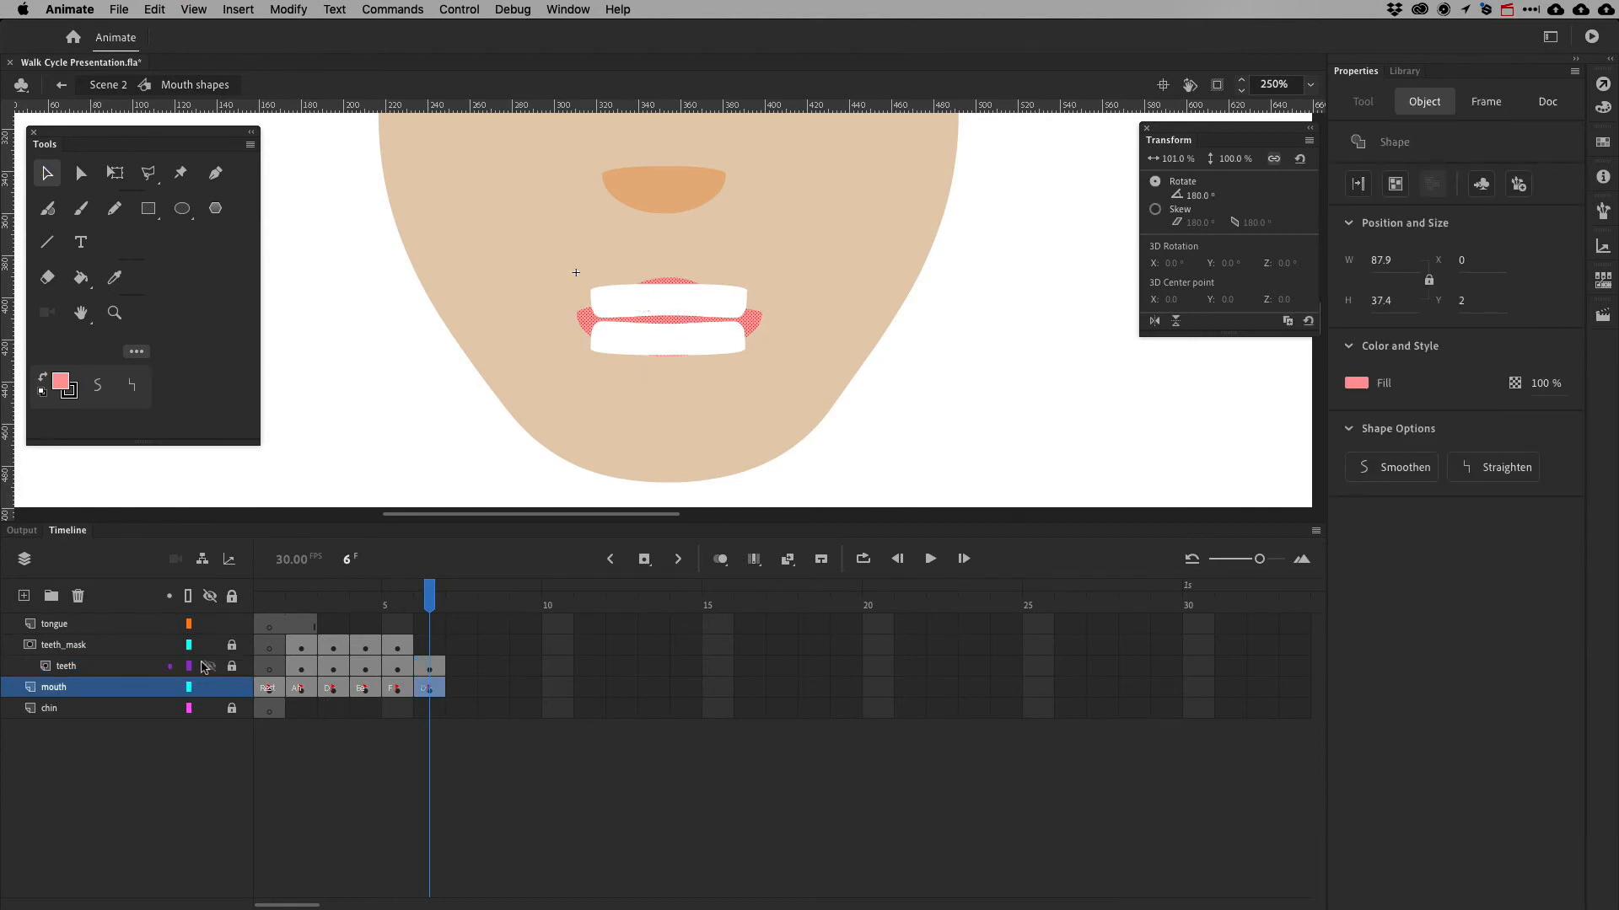
left_click(425, 668)
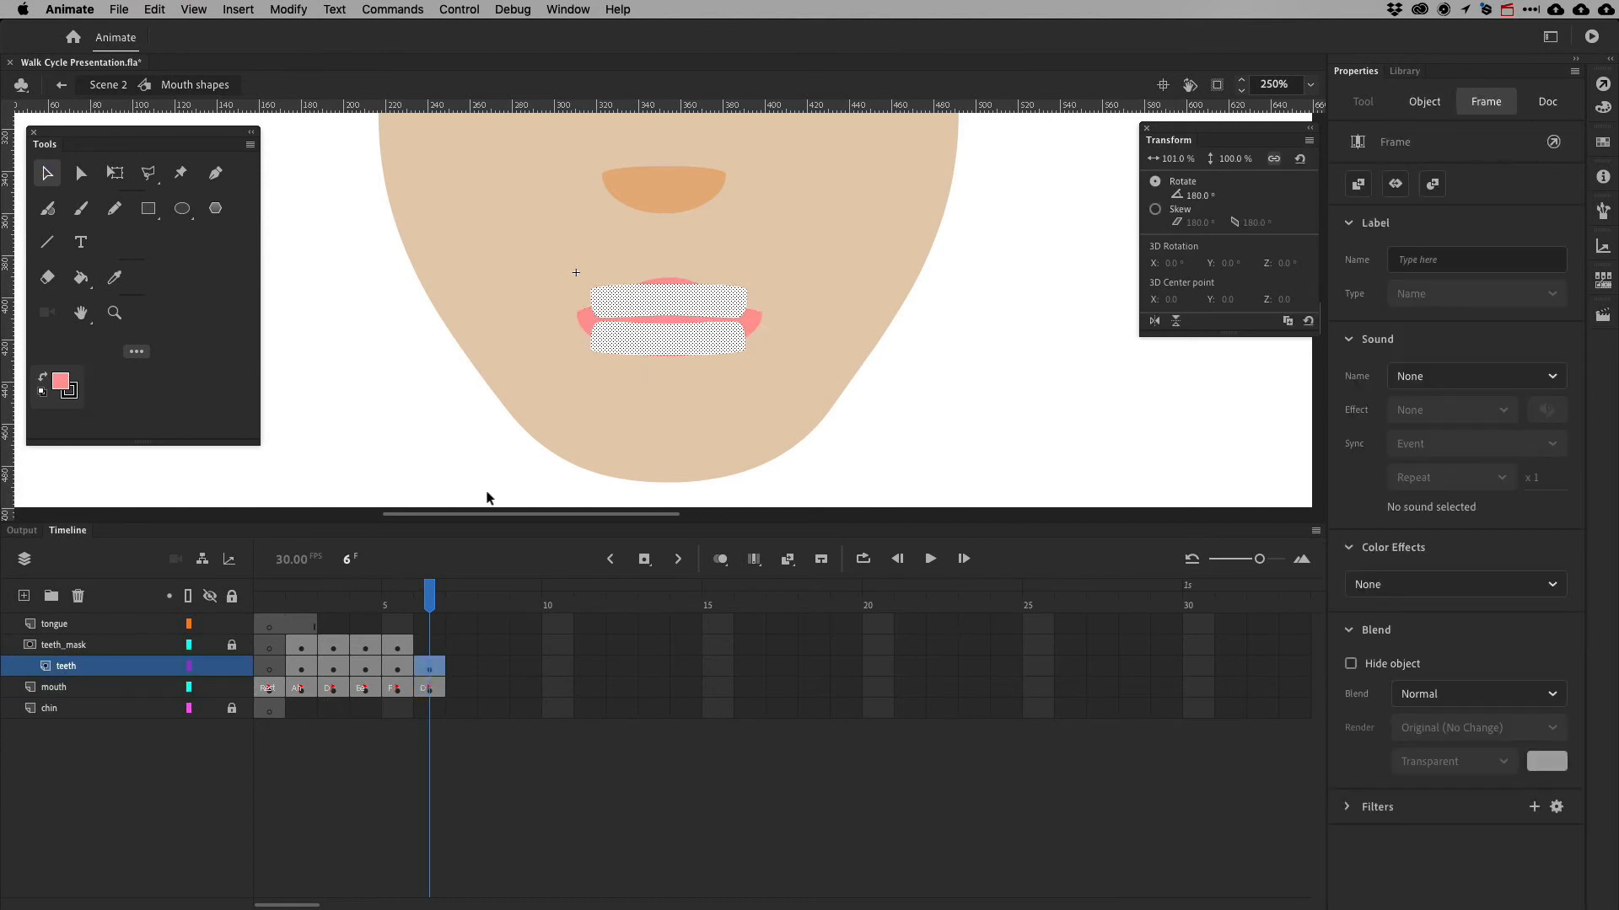
left_click(628, 304)
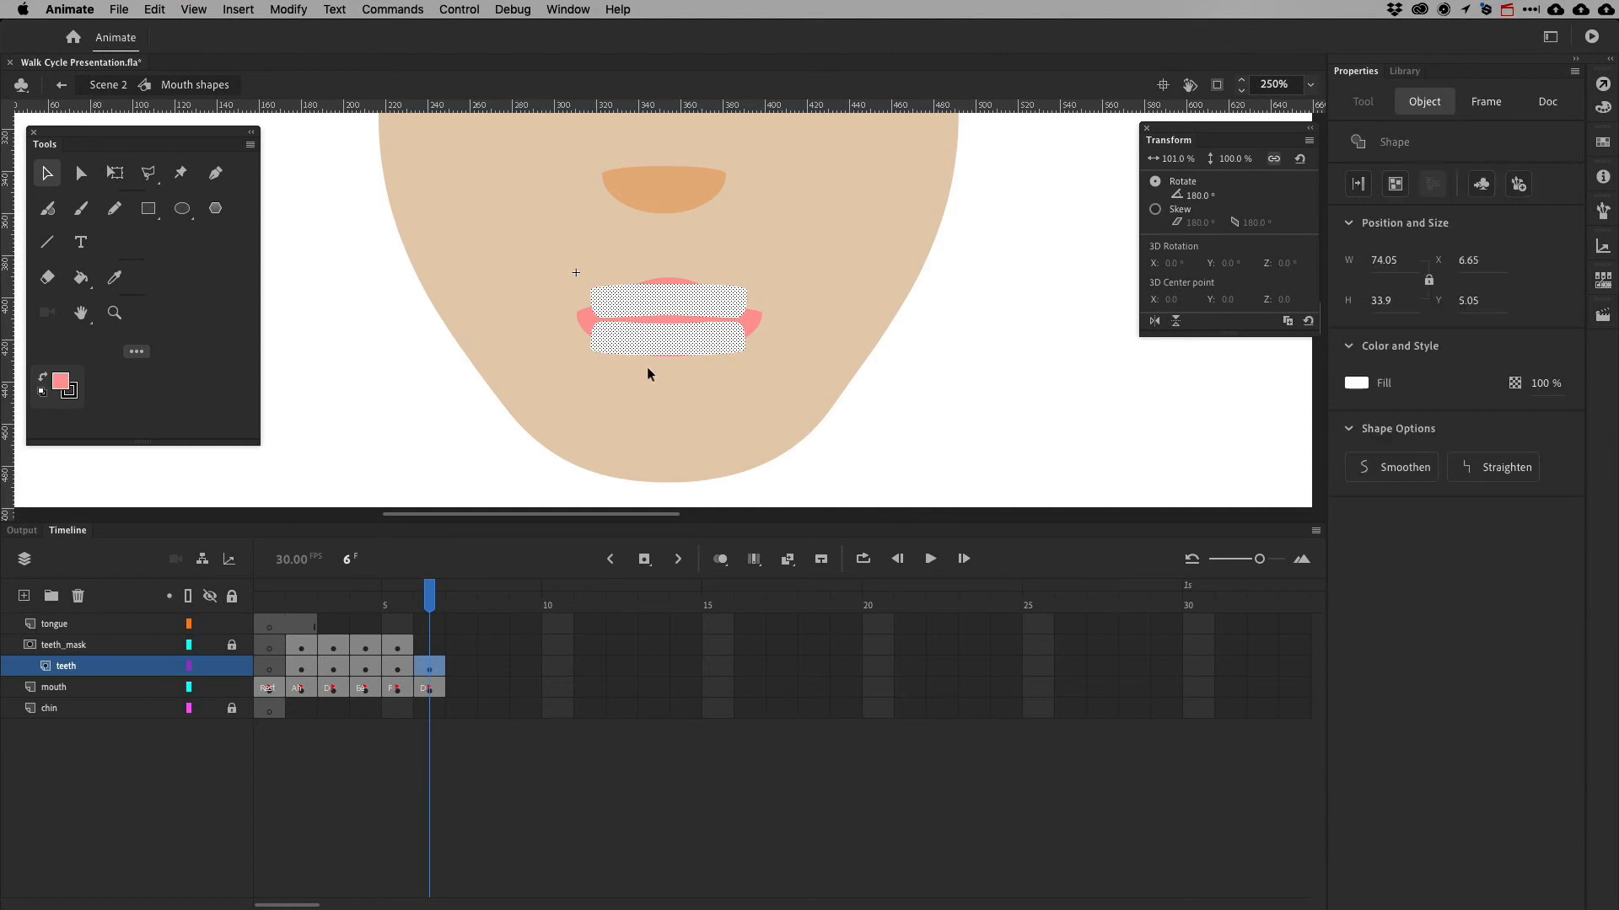
left_click(654, 337)
left_click(954, 390)
left_click(703, 344)
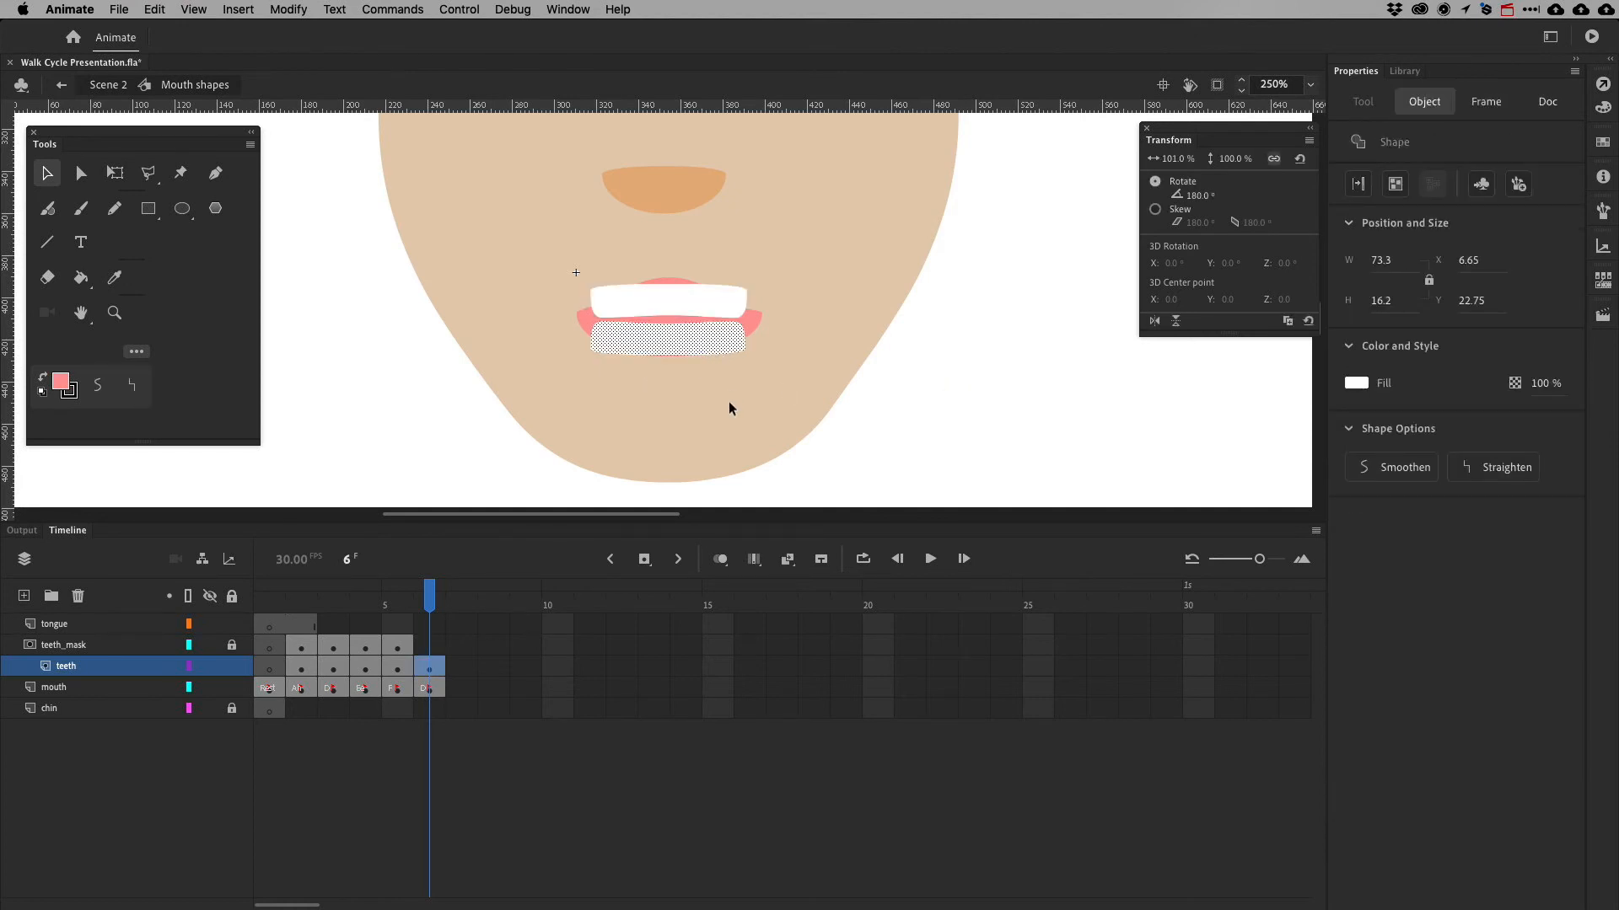
key("Down")
key("Down")
key("Down")
key("Down")
key("Down")
key("Down")
key("Down")
key("Down")
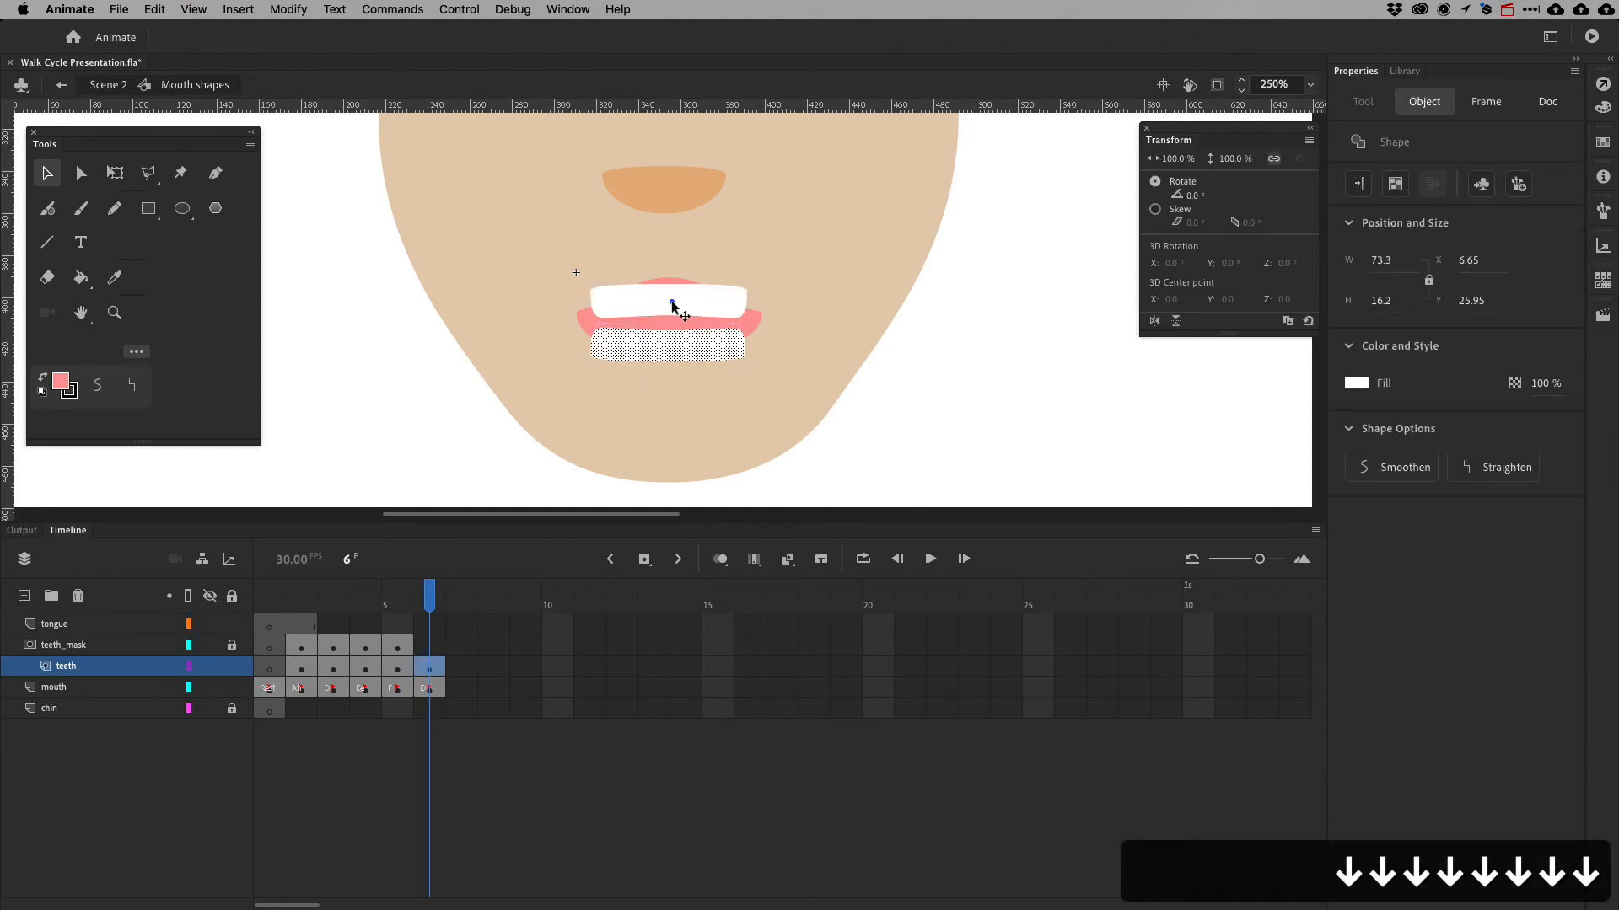
Nudge the upper teeth on frame 6 up to Y 2.25 and compare the gap with the L reference in Preview
left_click(672, 305)
key("Up")
key("Up")
key("Up")
key("Up")
key("Up")
key("Up")
key("Up")
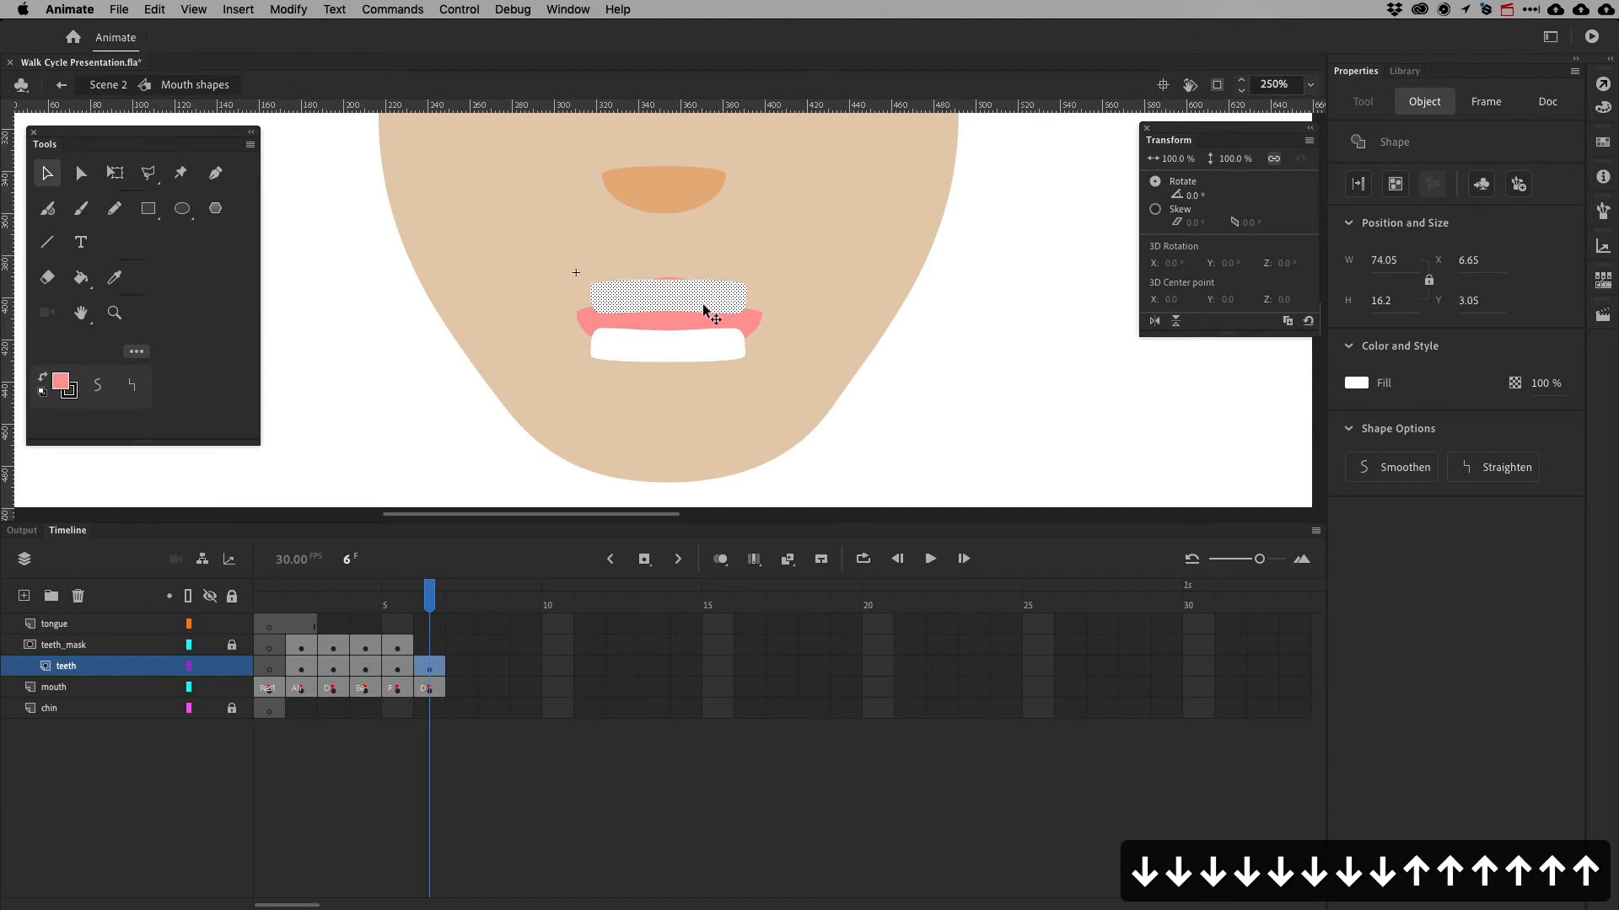
key("super+Tab")
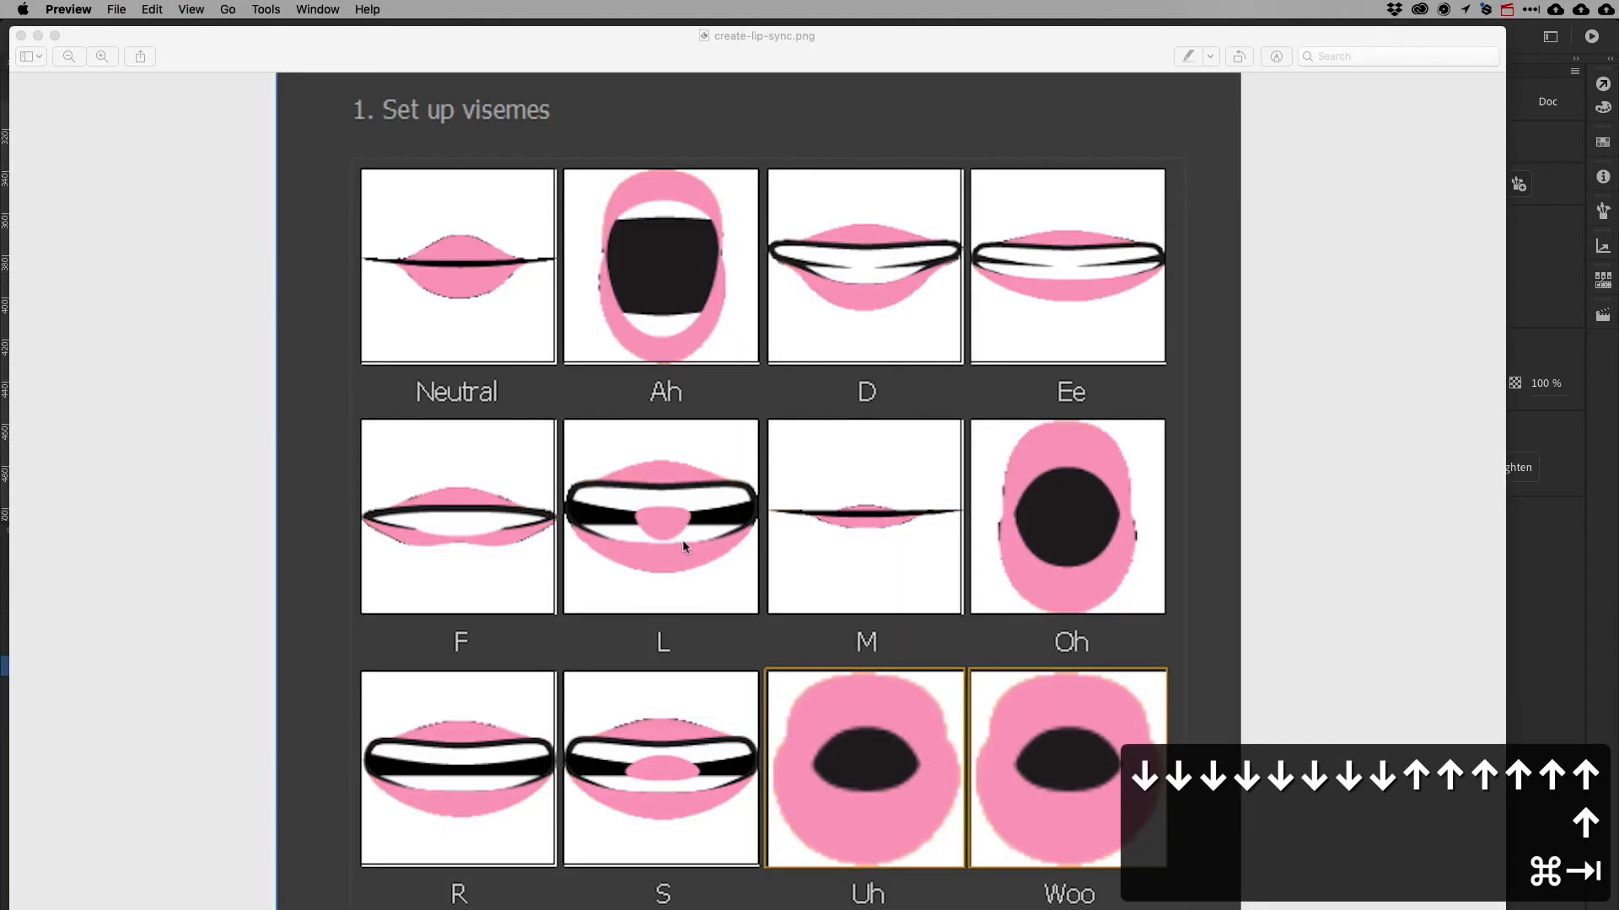
key("super+Tab")
key("super+Tab")
key("super+Tab")
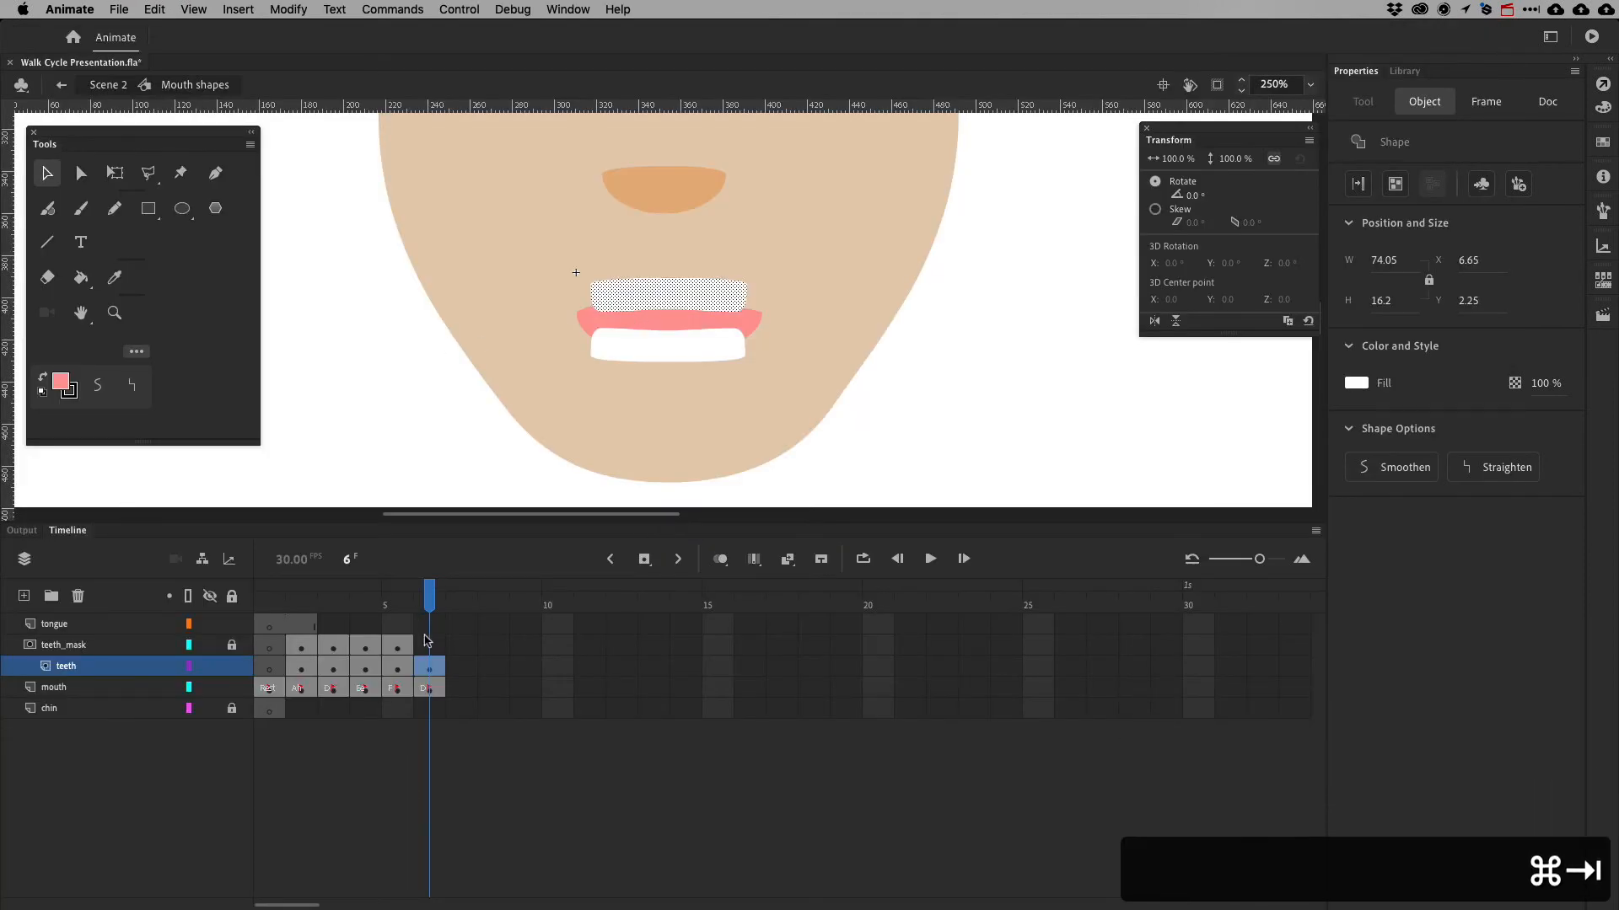
Copy the lip shape from the mouth layer's frame 6 and insert a blank keyframe on frame 6 of teeth_mask
left_click(429, 645)
left_click(430, 697)
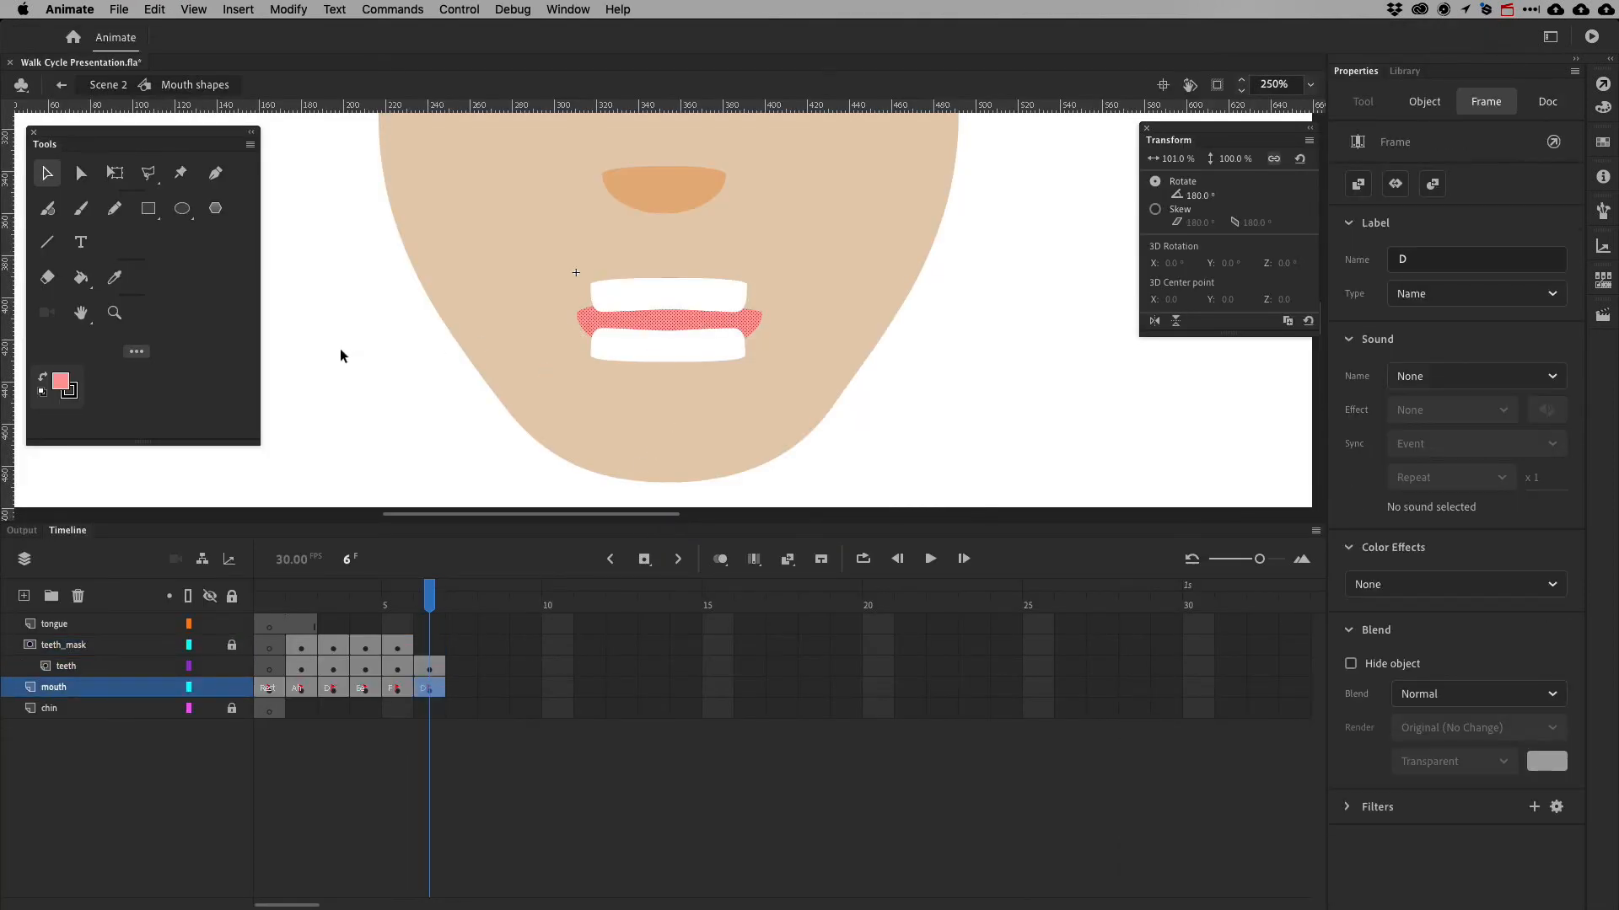
key("super+c")
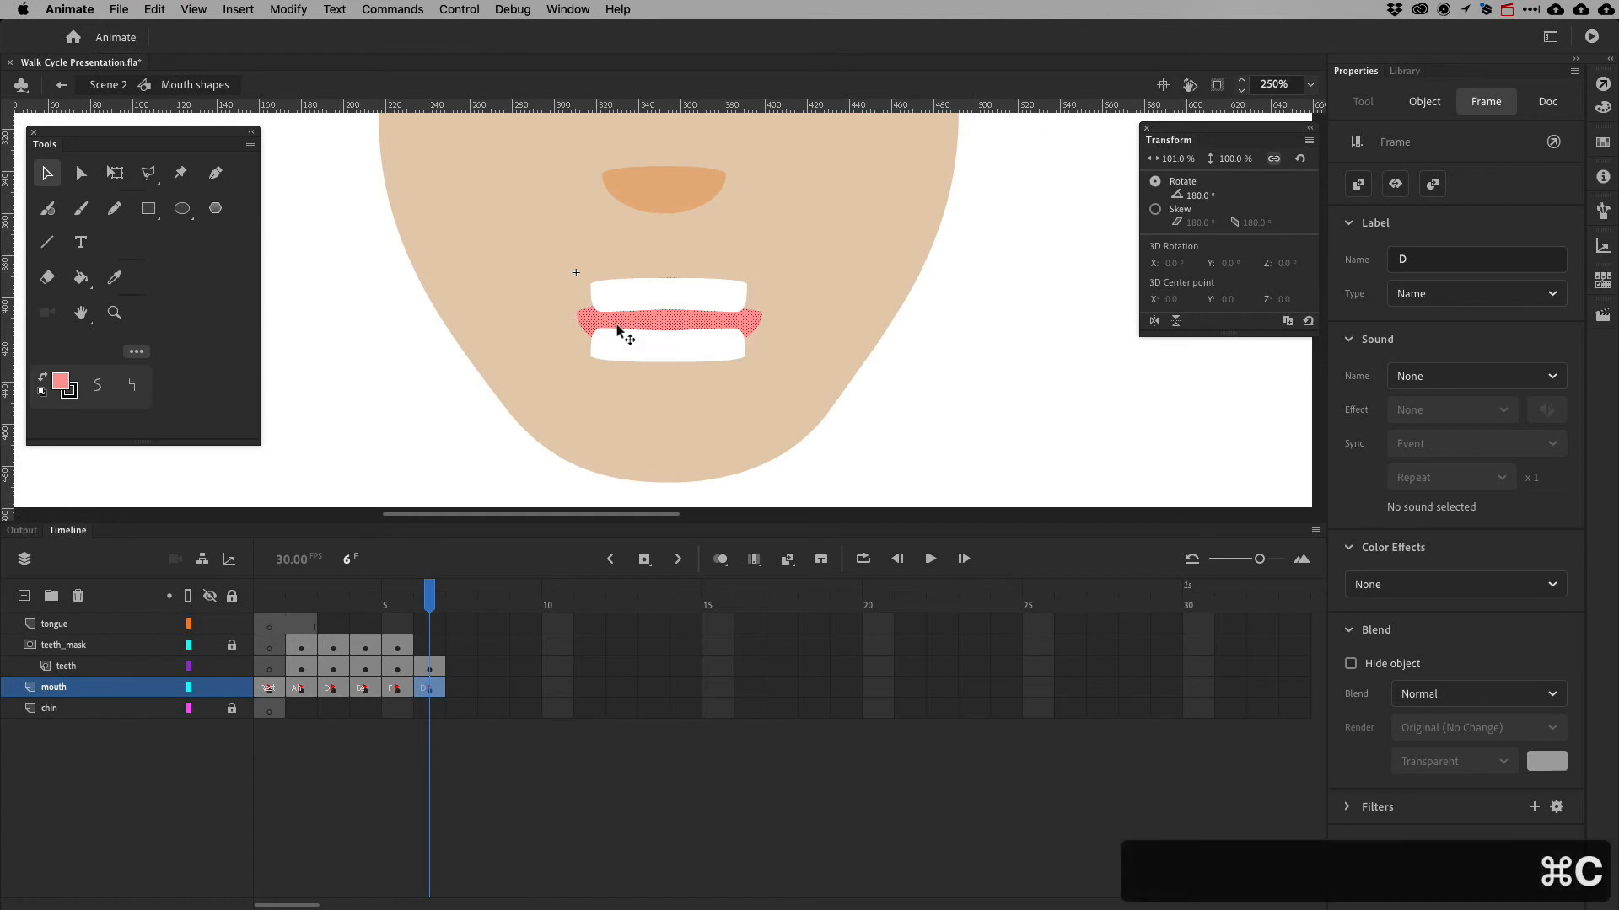
left_click(428, 647)
right_click(428, 647)
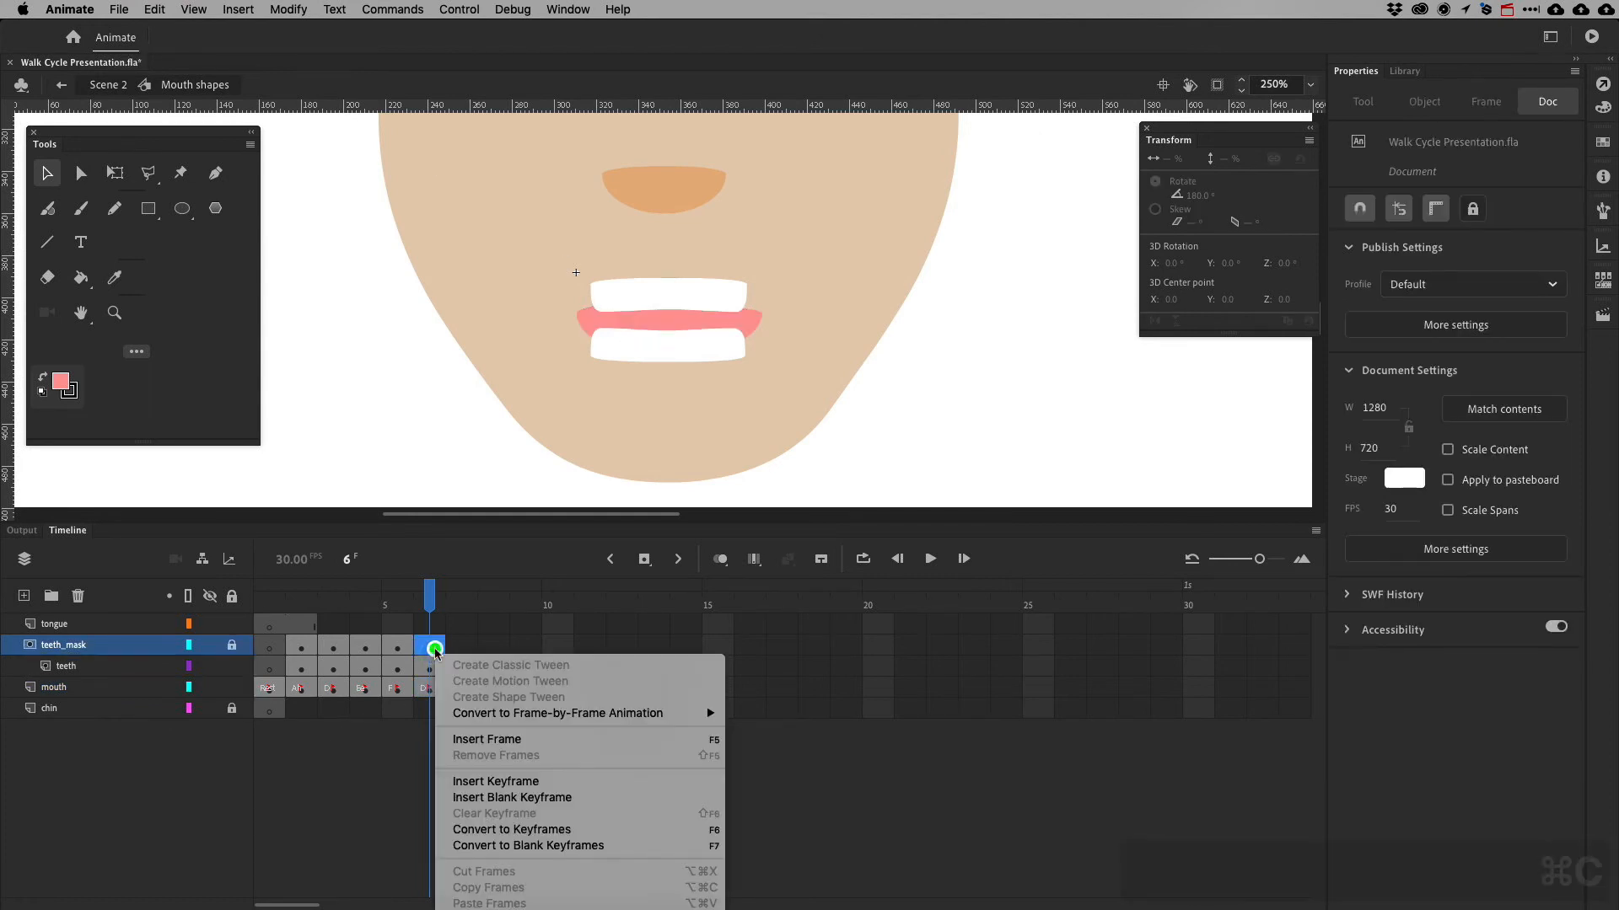
left_click(498, 797)
Unlock the teeth_mask and teeth layers and paste the copied lip shape in place on frame 6 of the mask
left_click(161, 11)
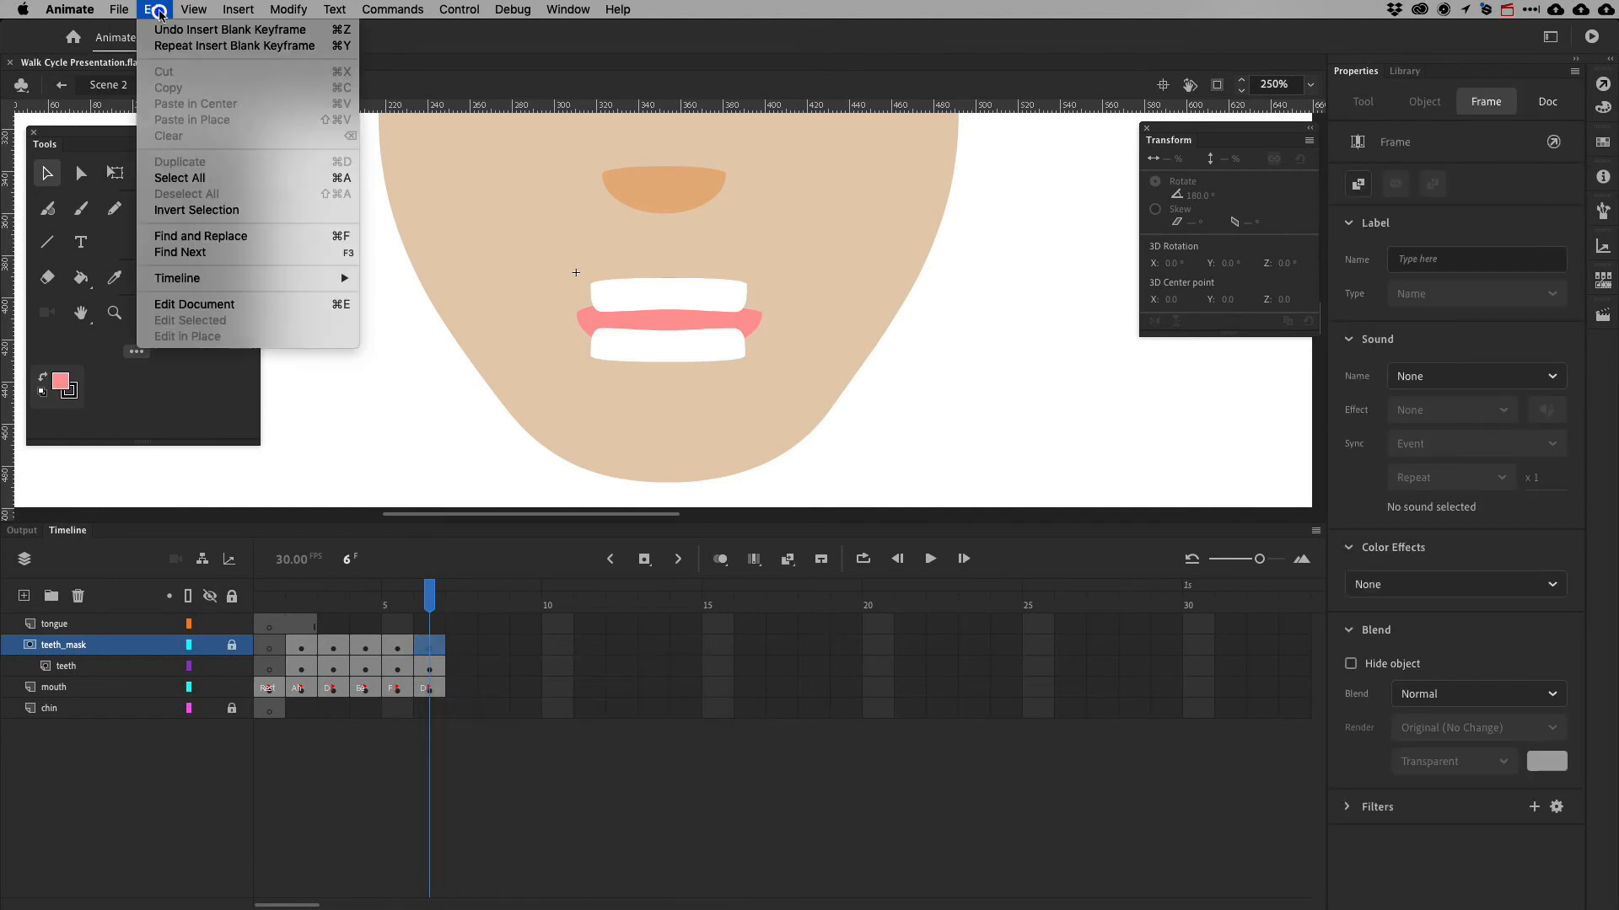
left_click(169, 5)
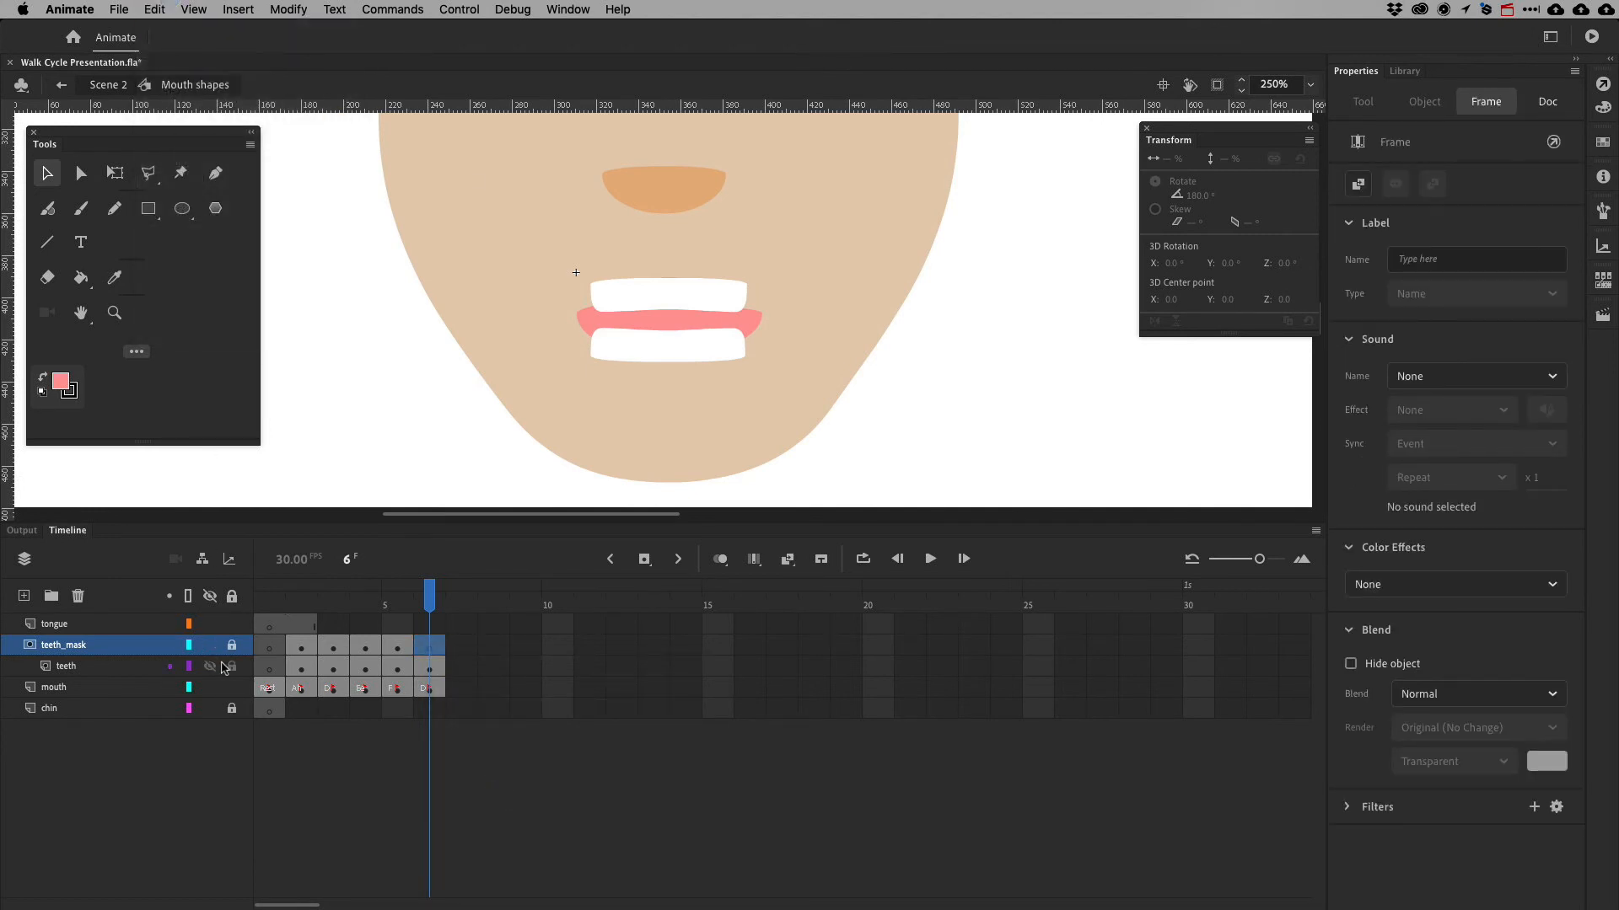
left_click(232, 645)
left_click(162, 7)
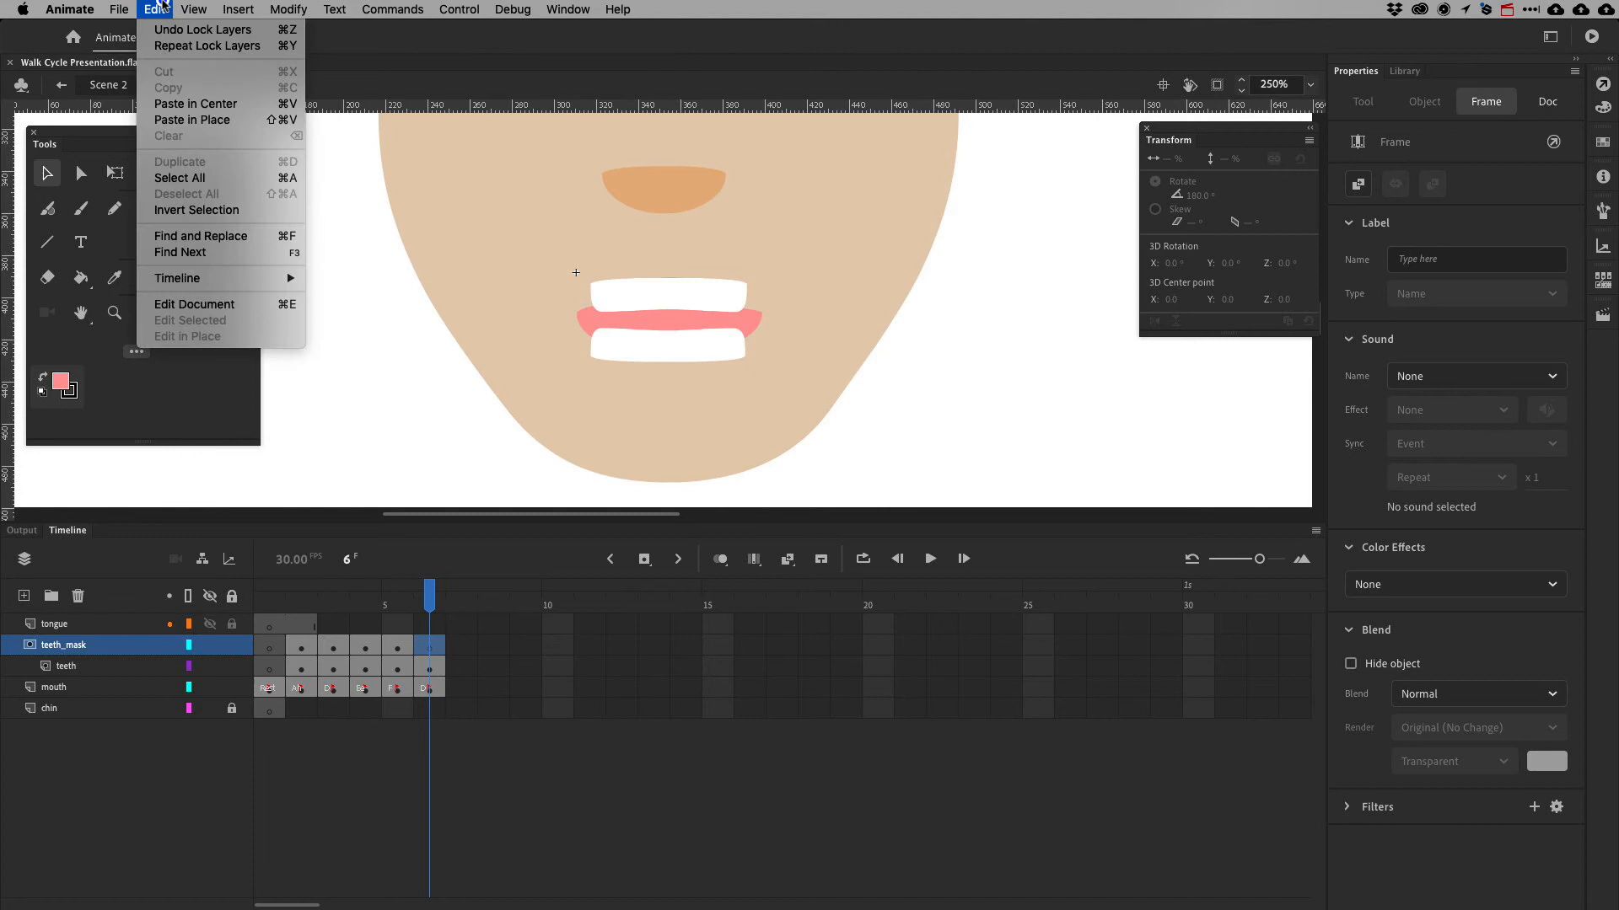
left_click(192, 120)
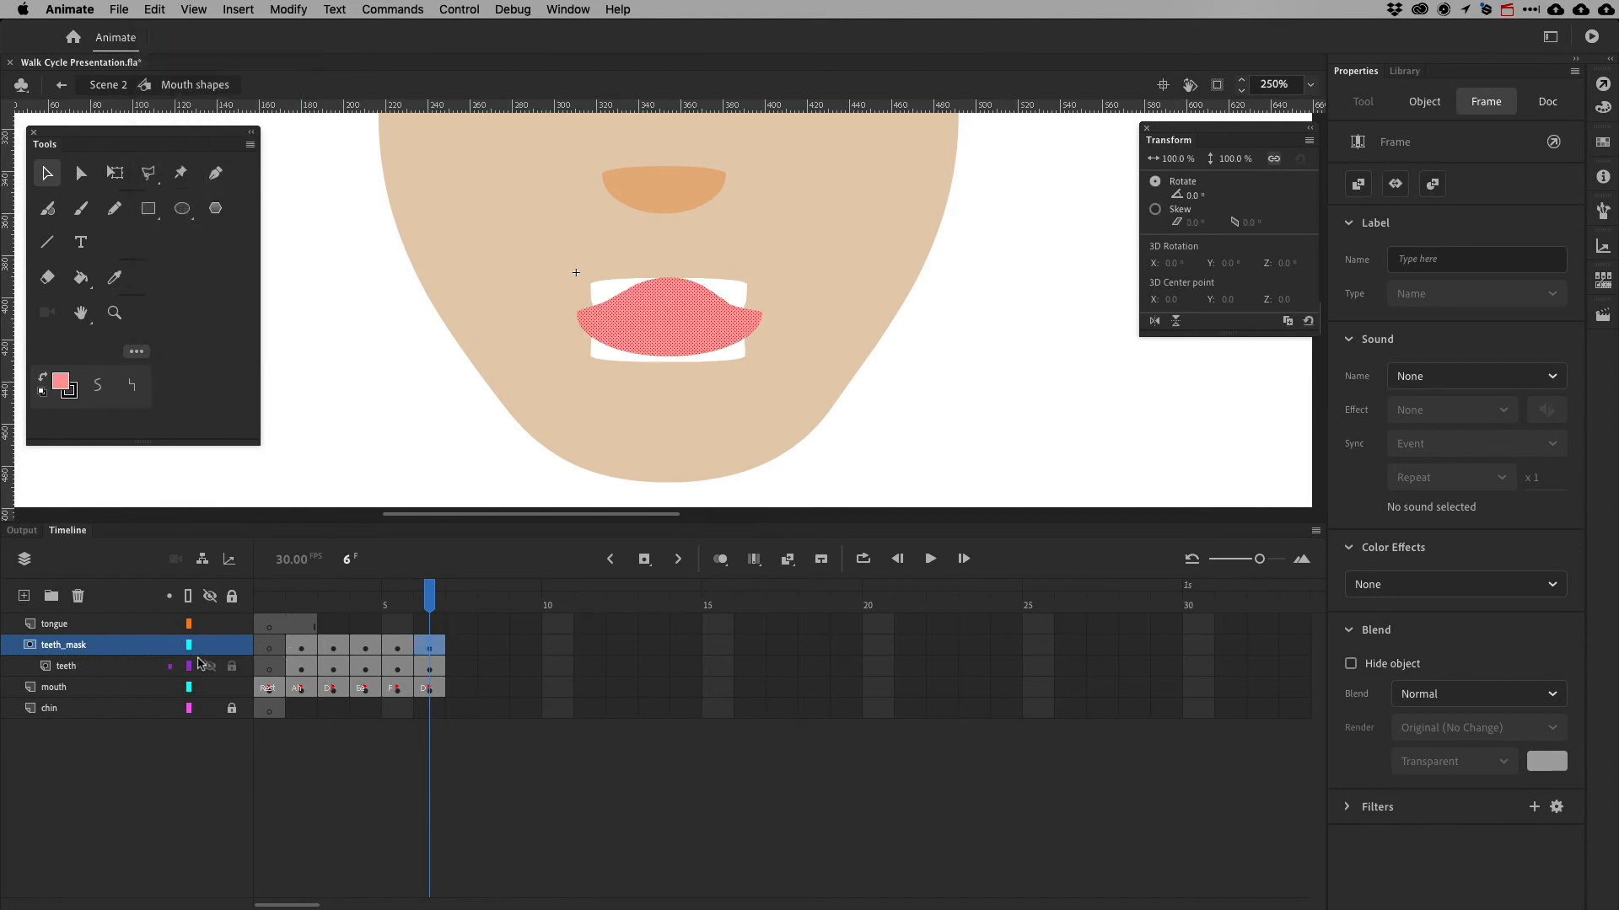
Lock the teeth_mask and teeth layers to apply the mask, and compare the mouth with the L reference in Preview
left_click(232, 645)
left_click(231, 670)
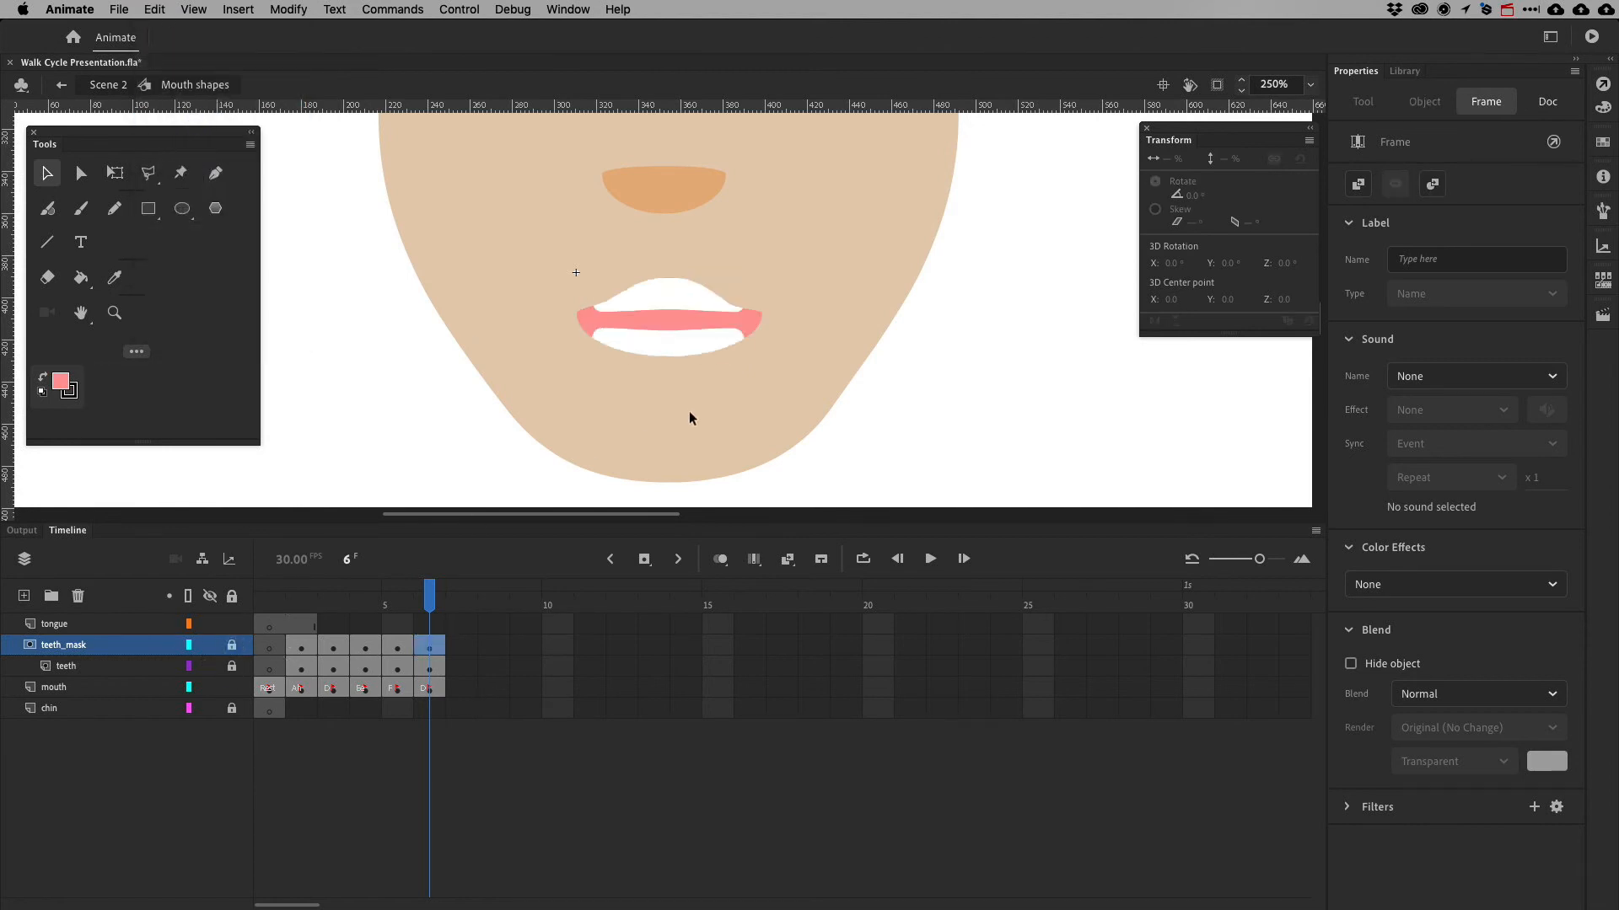
key("super+Tab")
key("super+Tab")
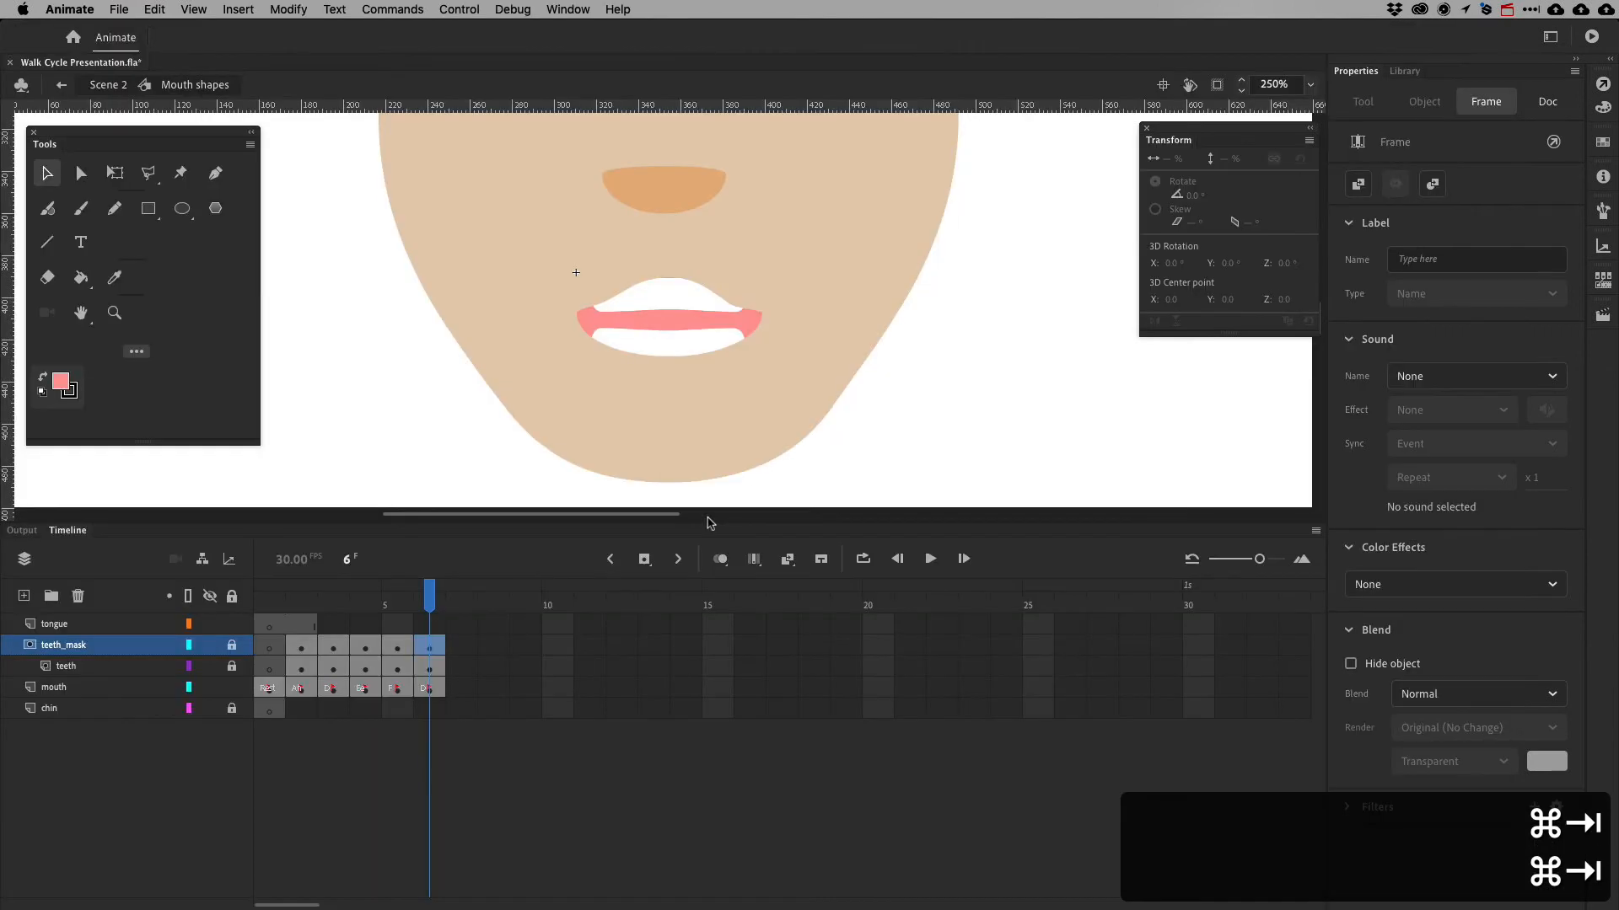
key("super+Tab")
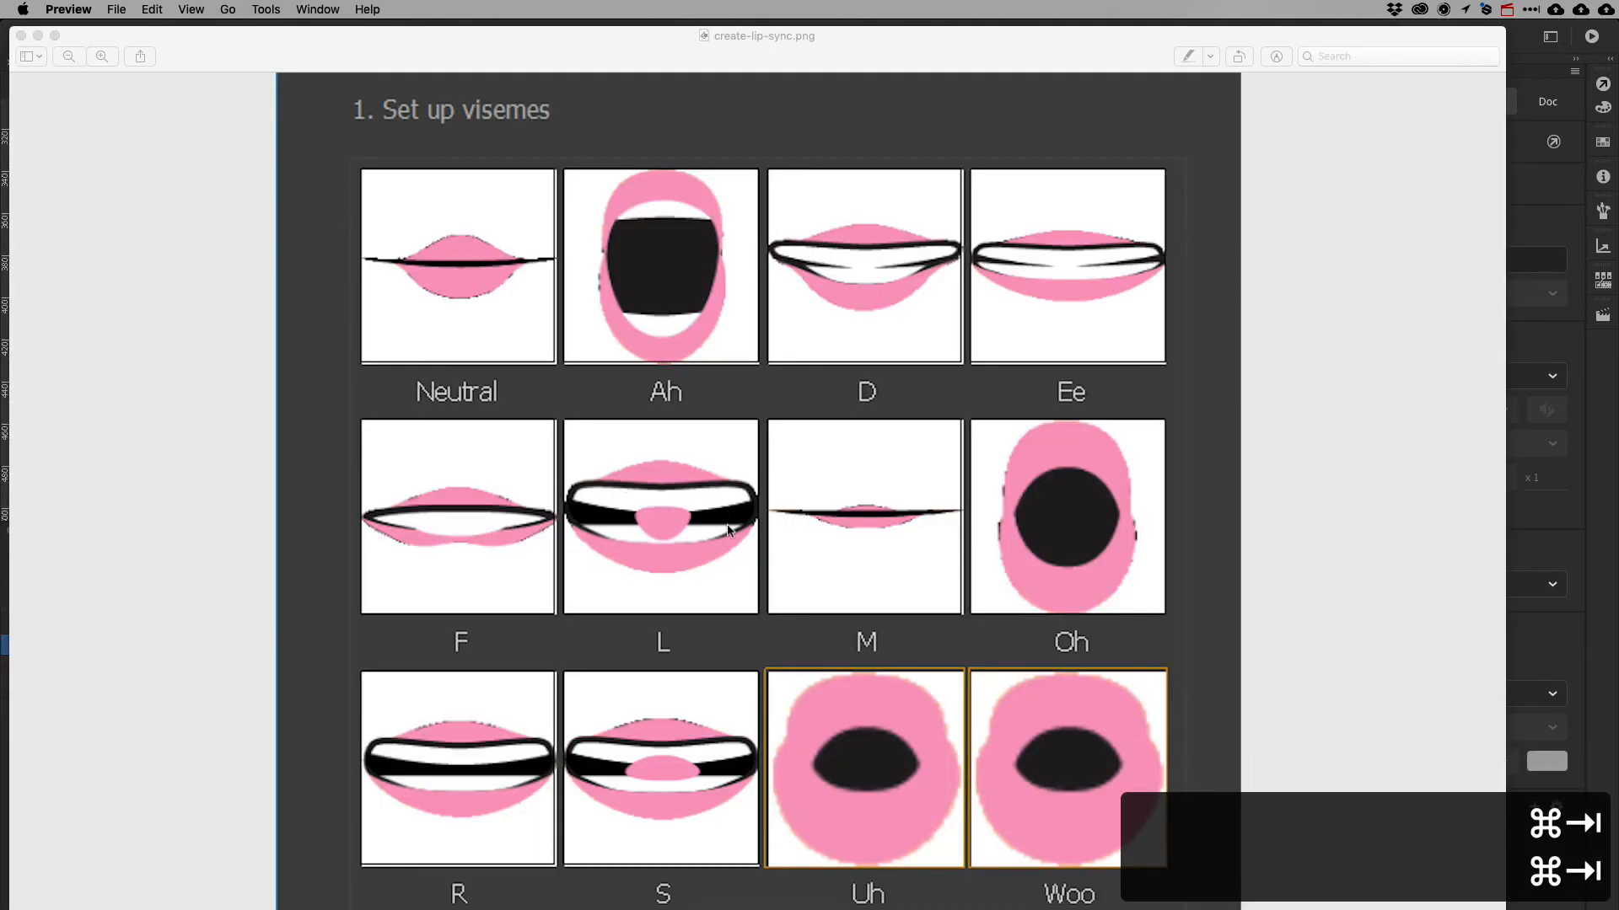
key("super+Tab")
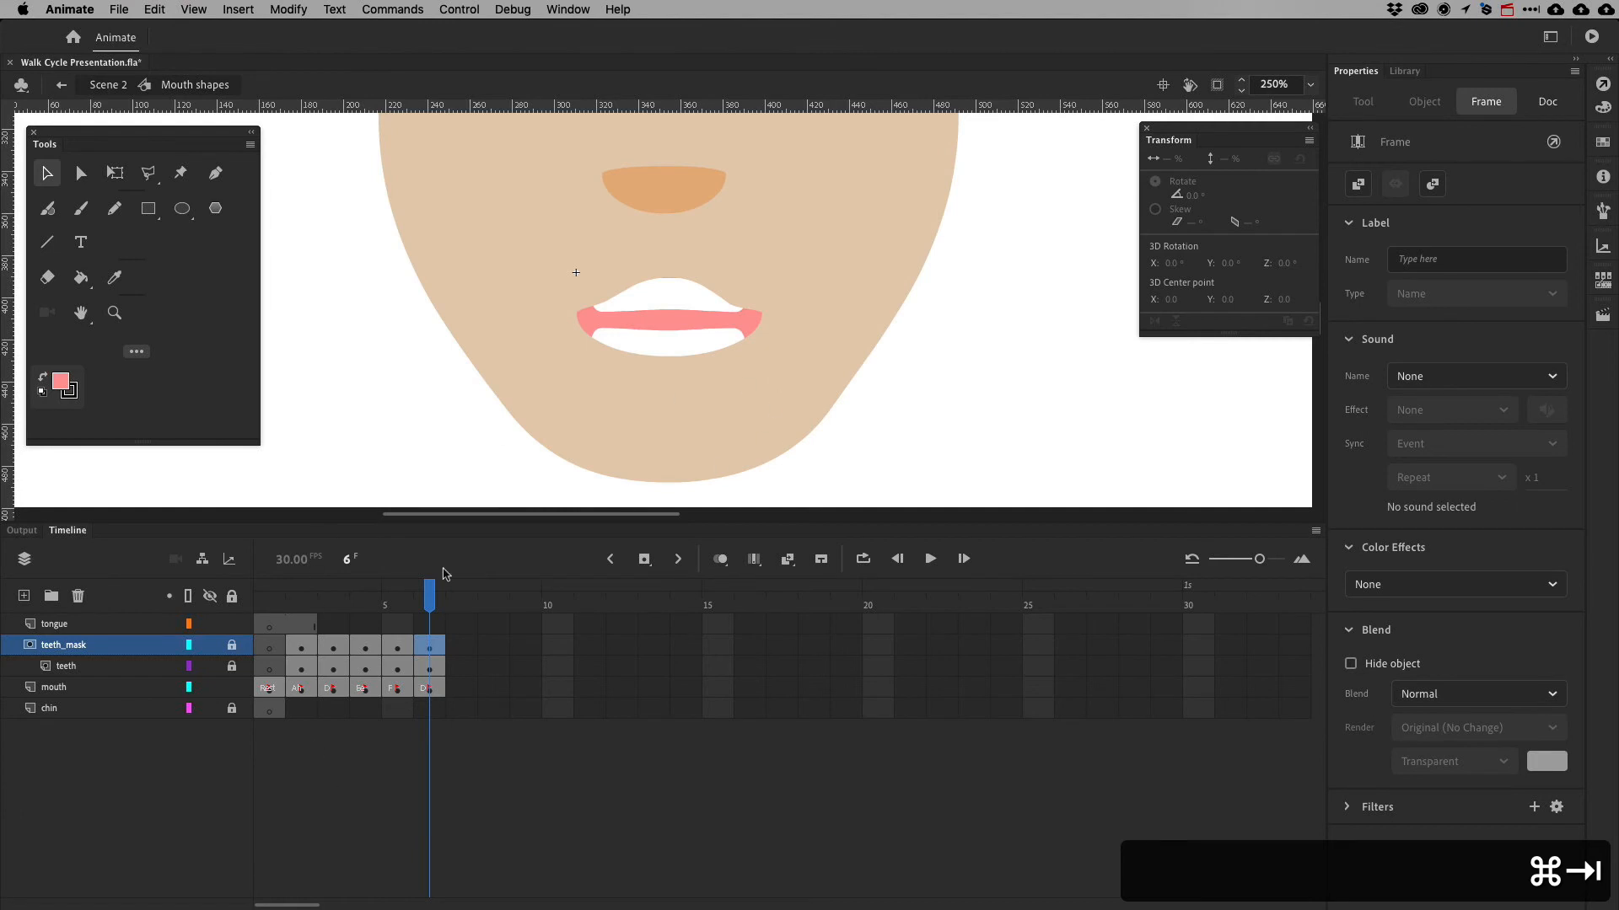
Insert a blank keyframe on frame 6 of the tongue layer
left_click(422, 626)
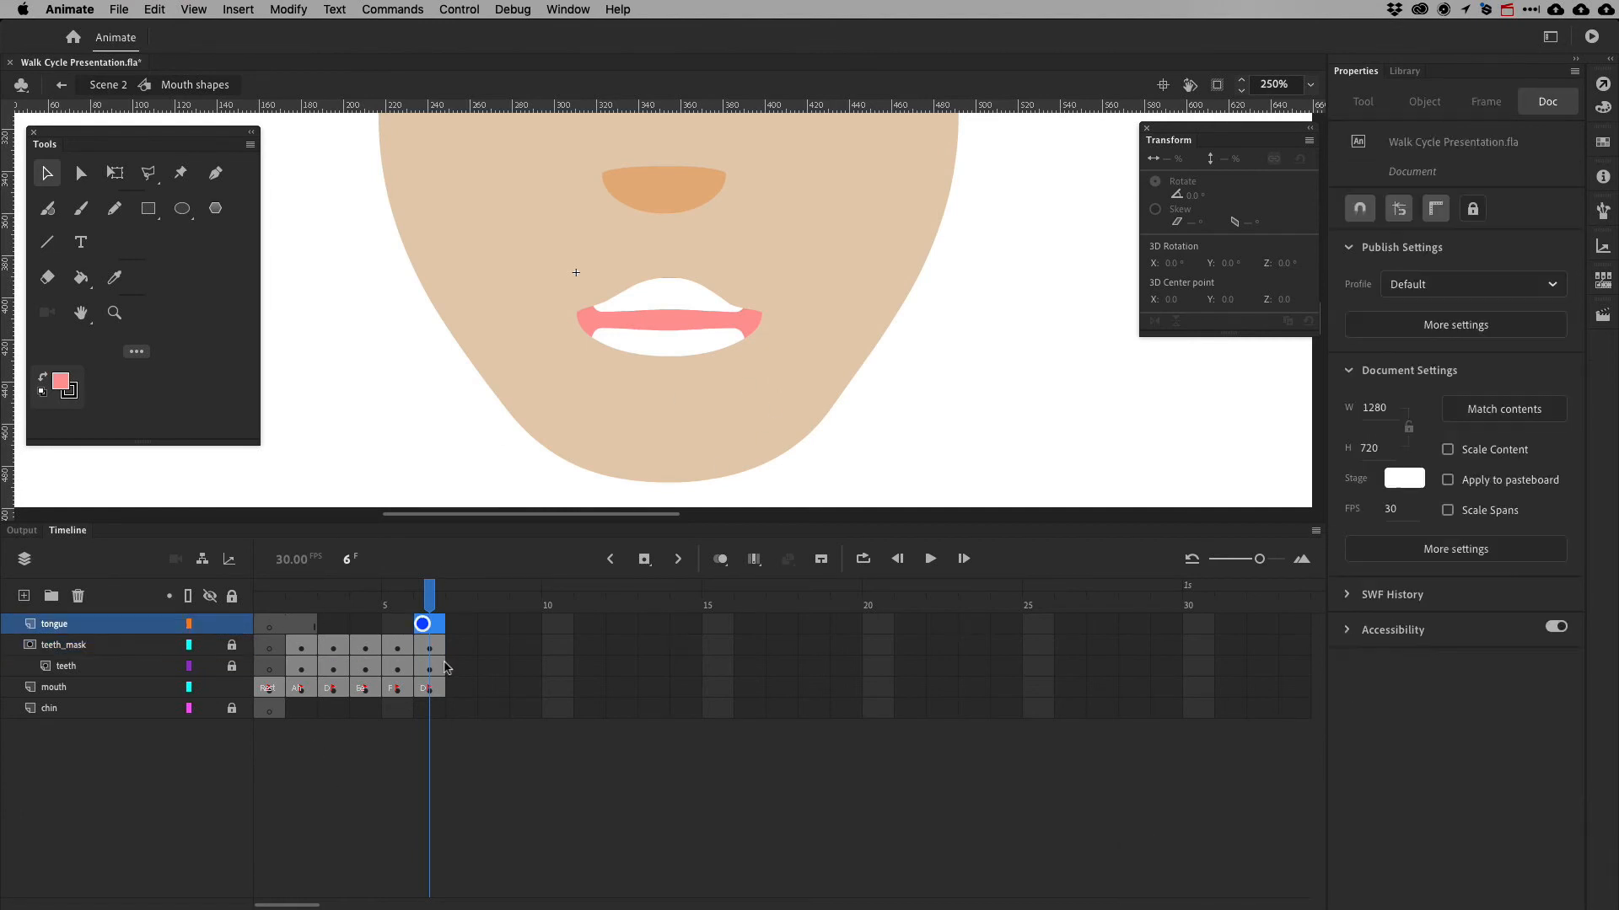
right_click(436, 622)
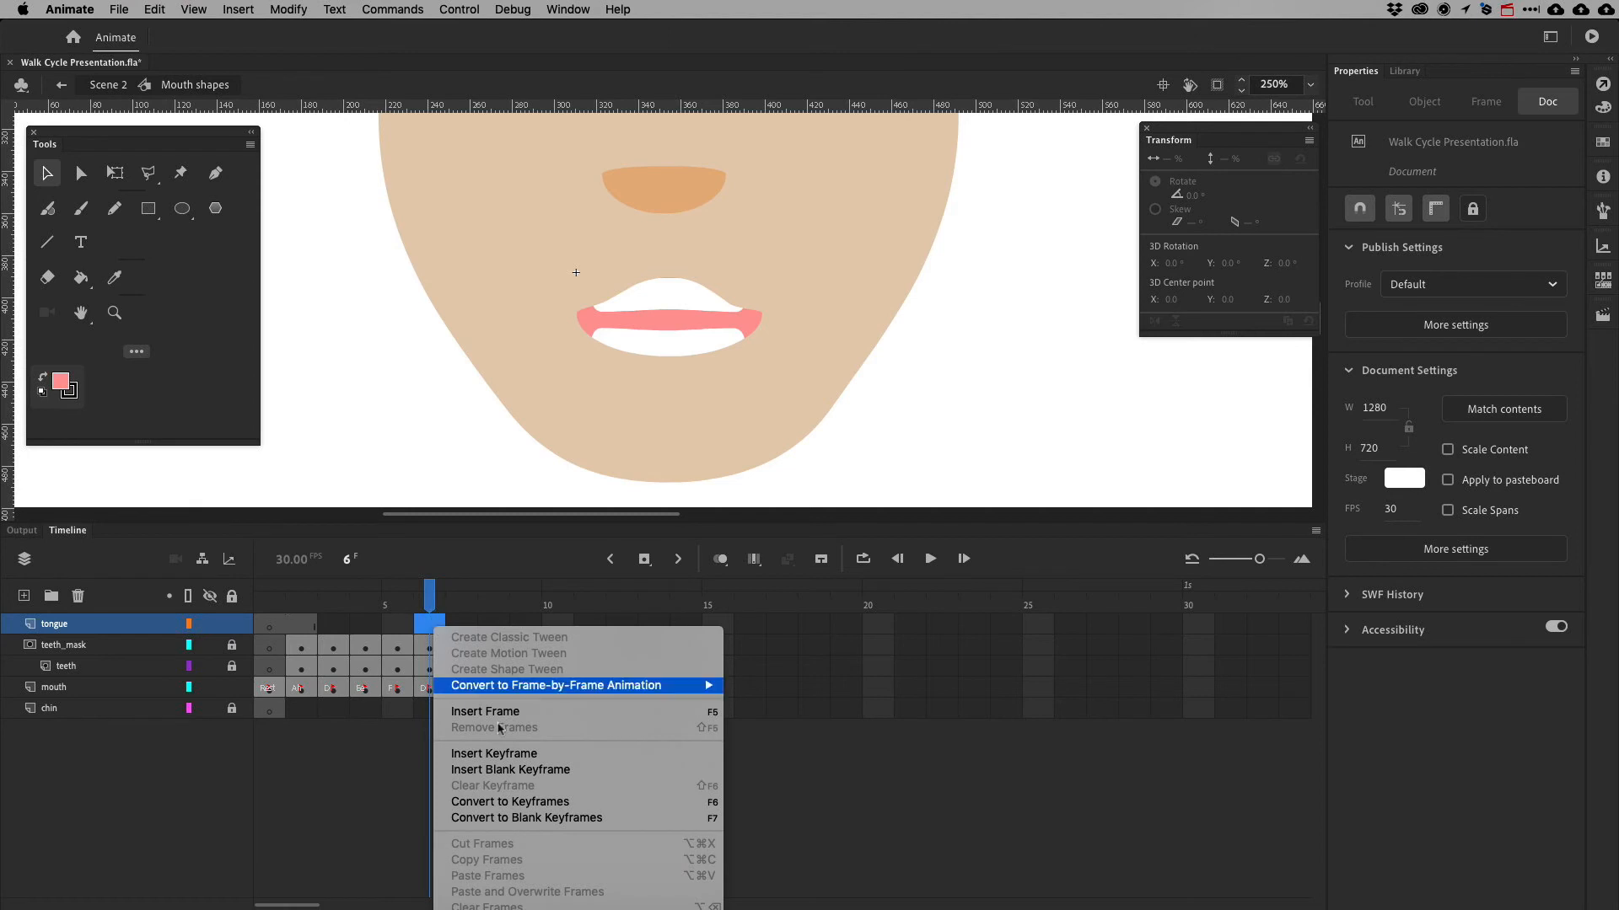
left_click(517, 767)
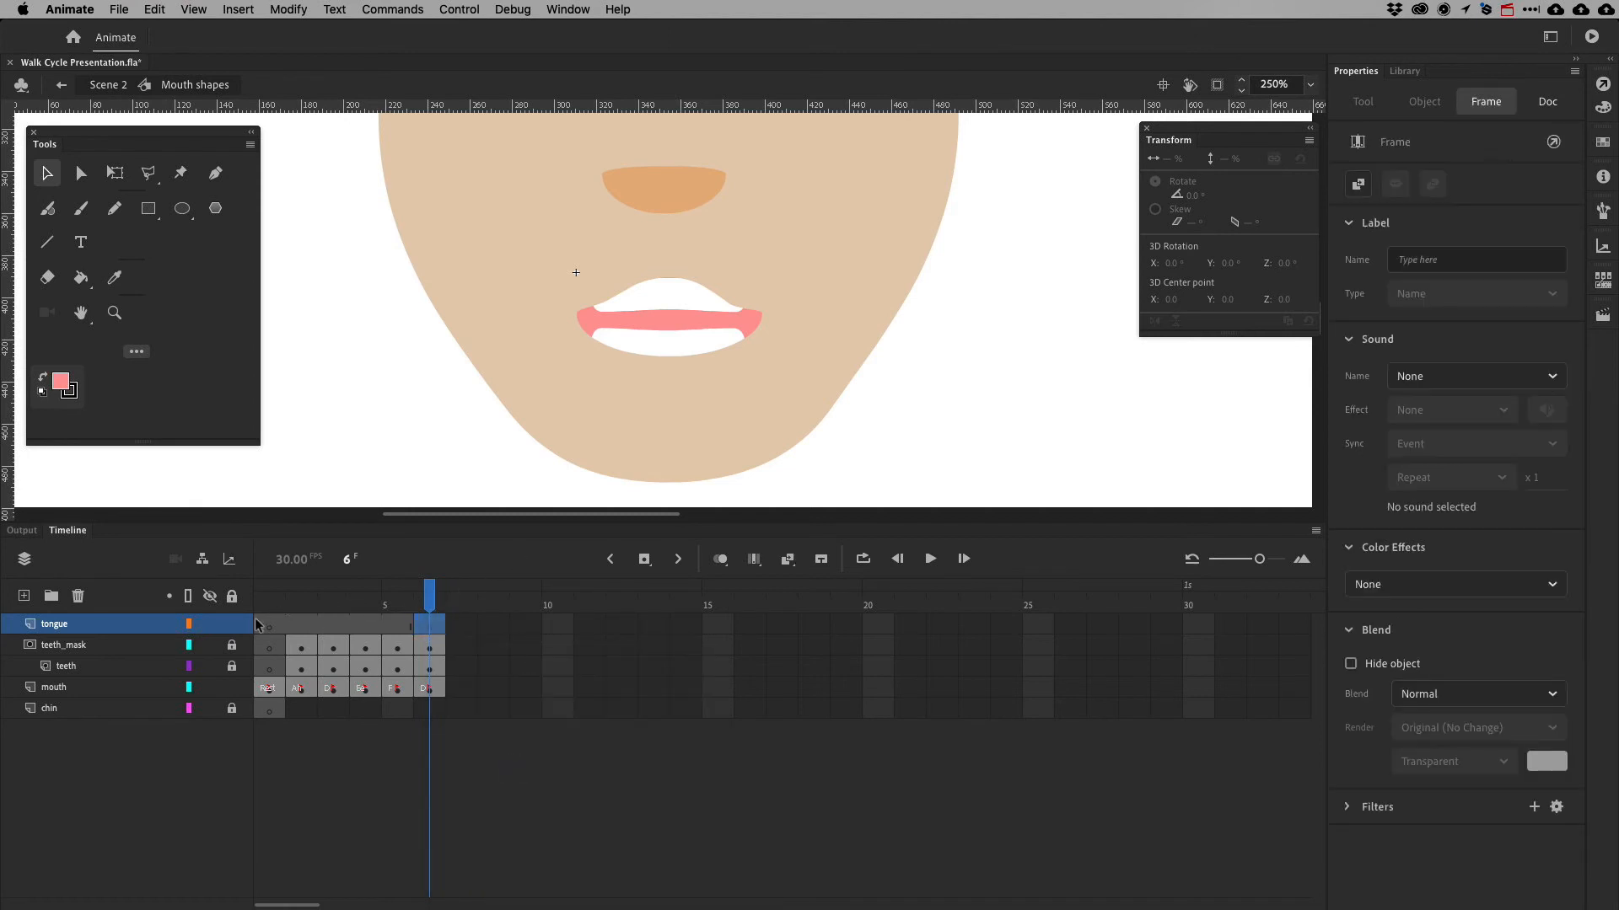
mouse_move(375, 607)
left_mouse_down()
mouse_move(269, 607)
mouse_move(394, 604)
left_mouse_up()
left_click(429, 708)
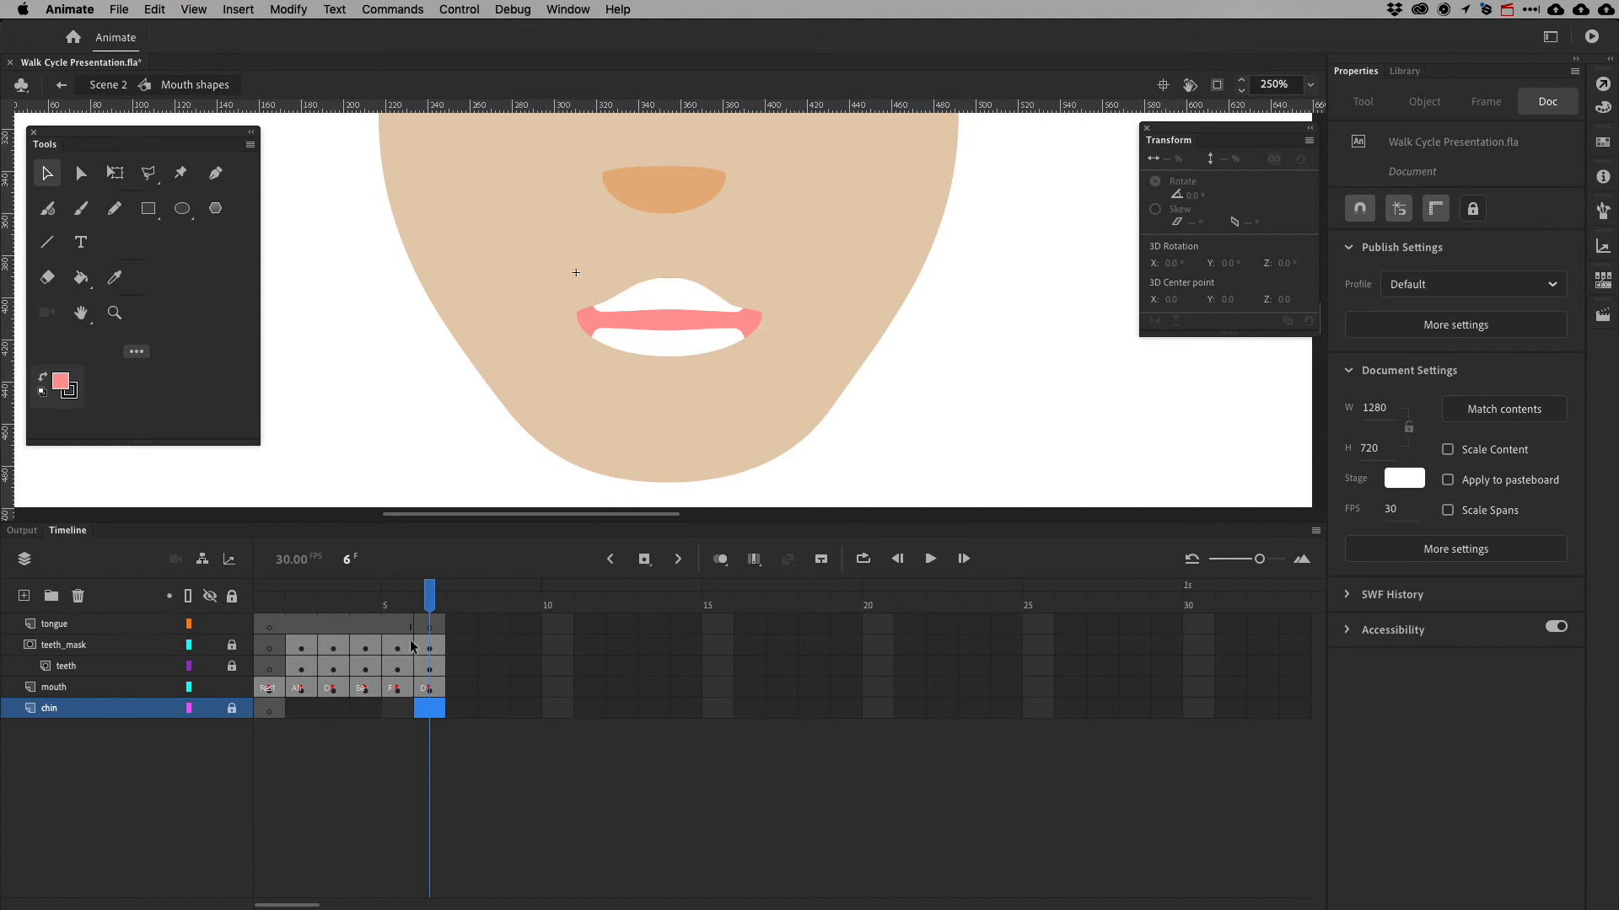
left_click(269, 624)
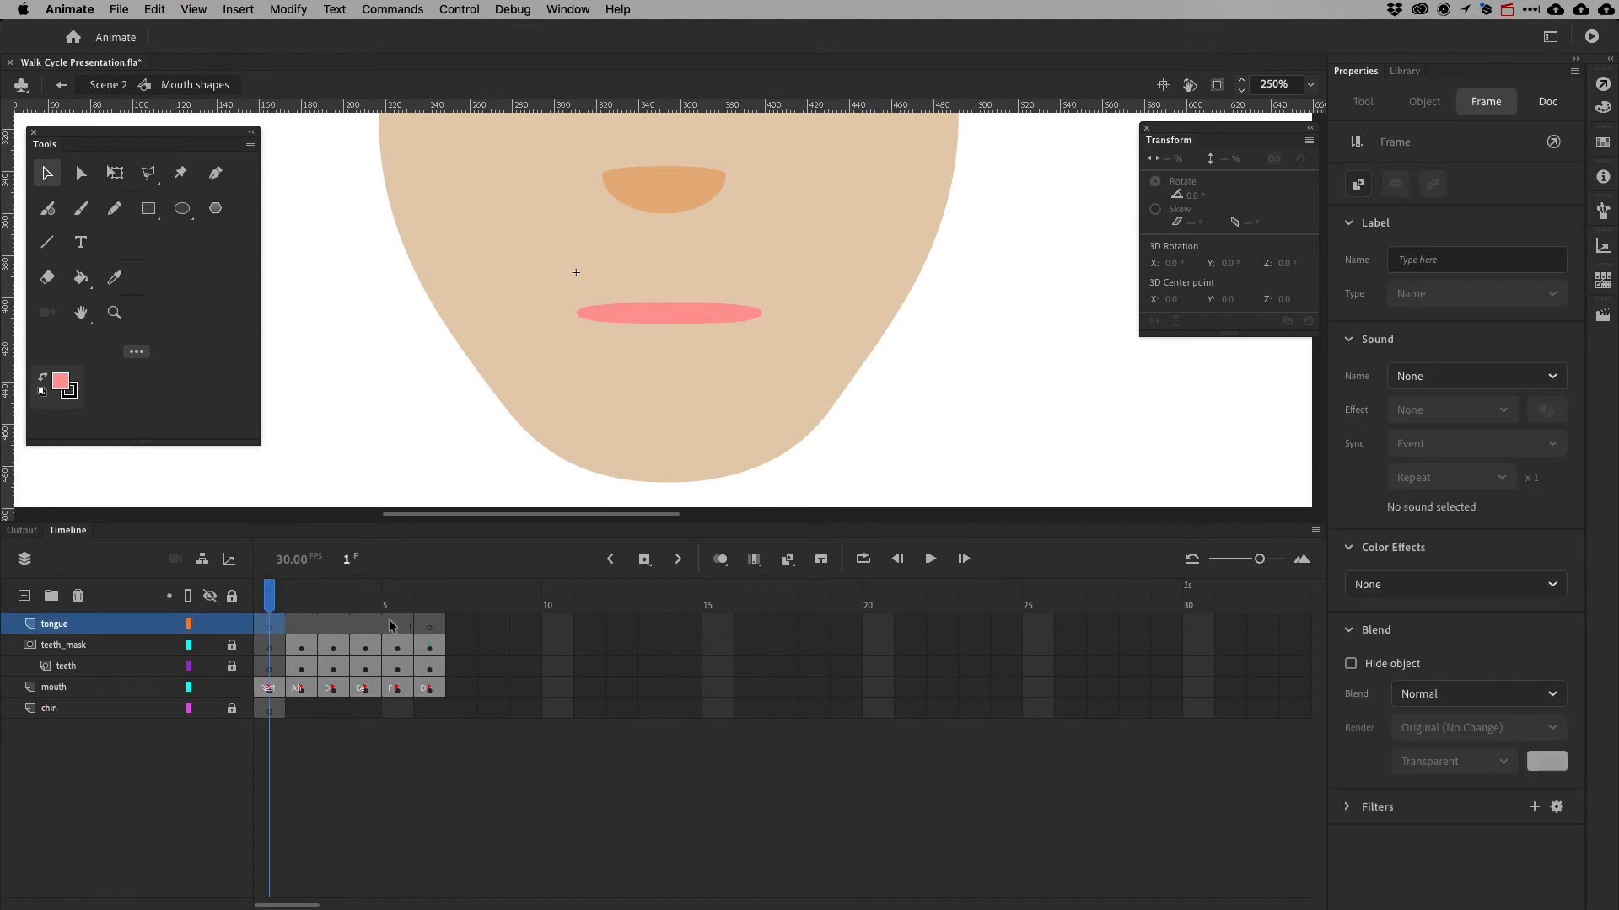
Return to frame 6 on the tongue layer and set up the Oval tool with no stroke
left_click_drag(392, 600, 429, 595)
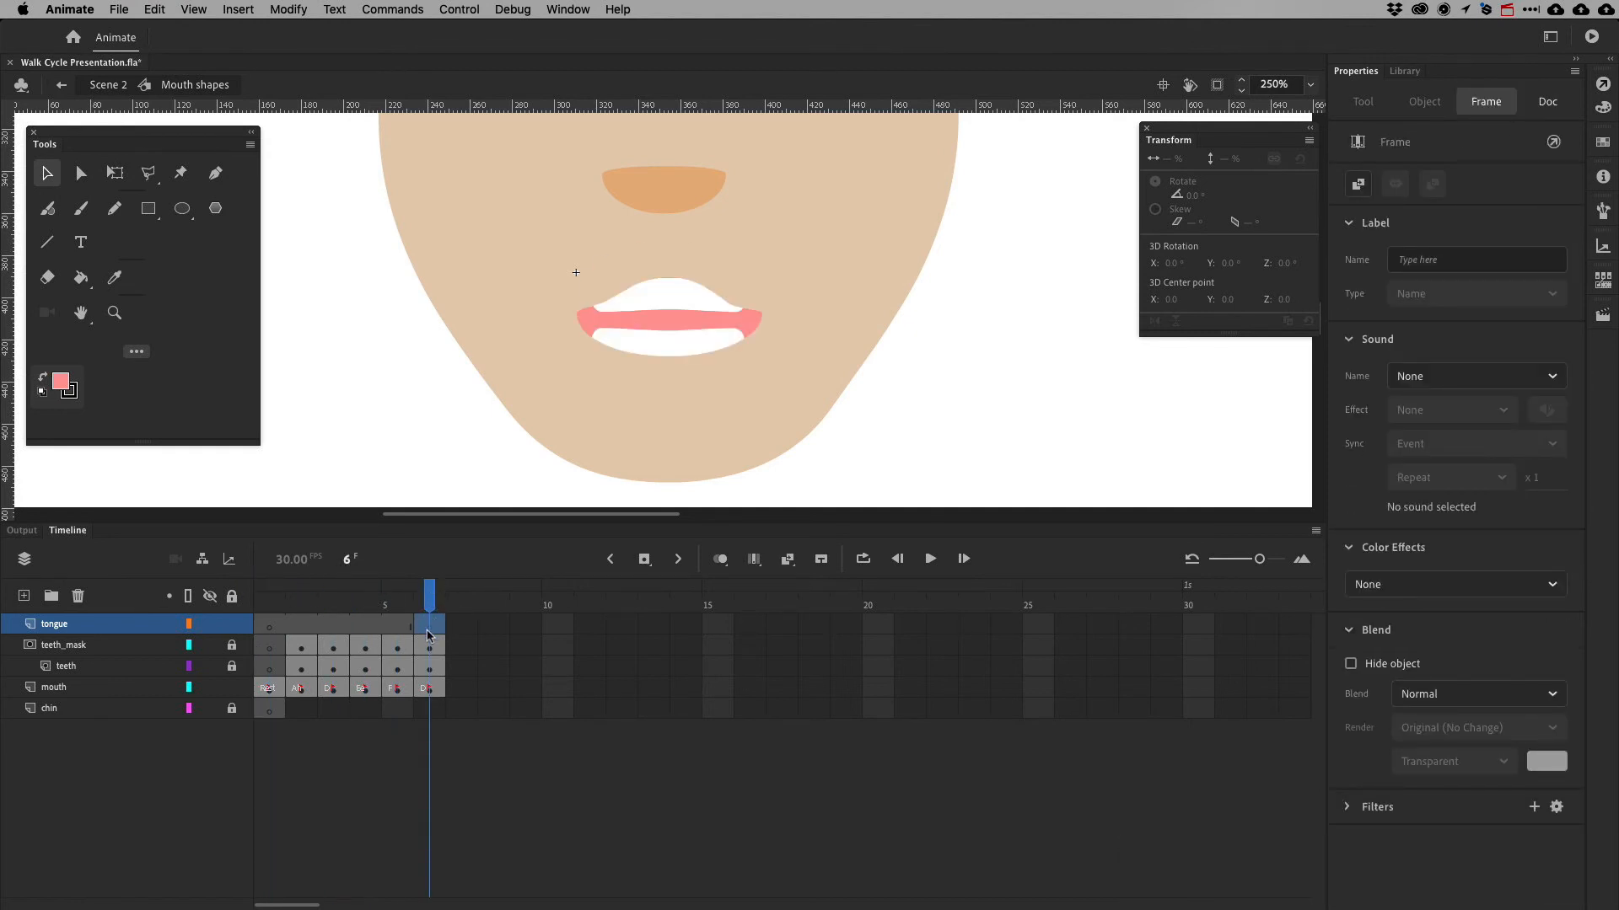
left_click(181, 208)
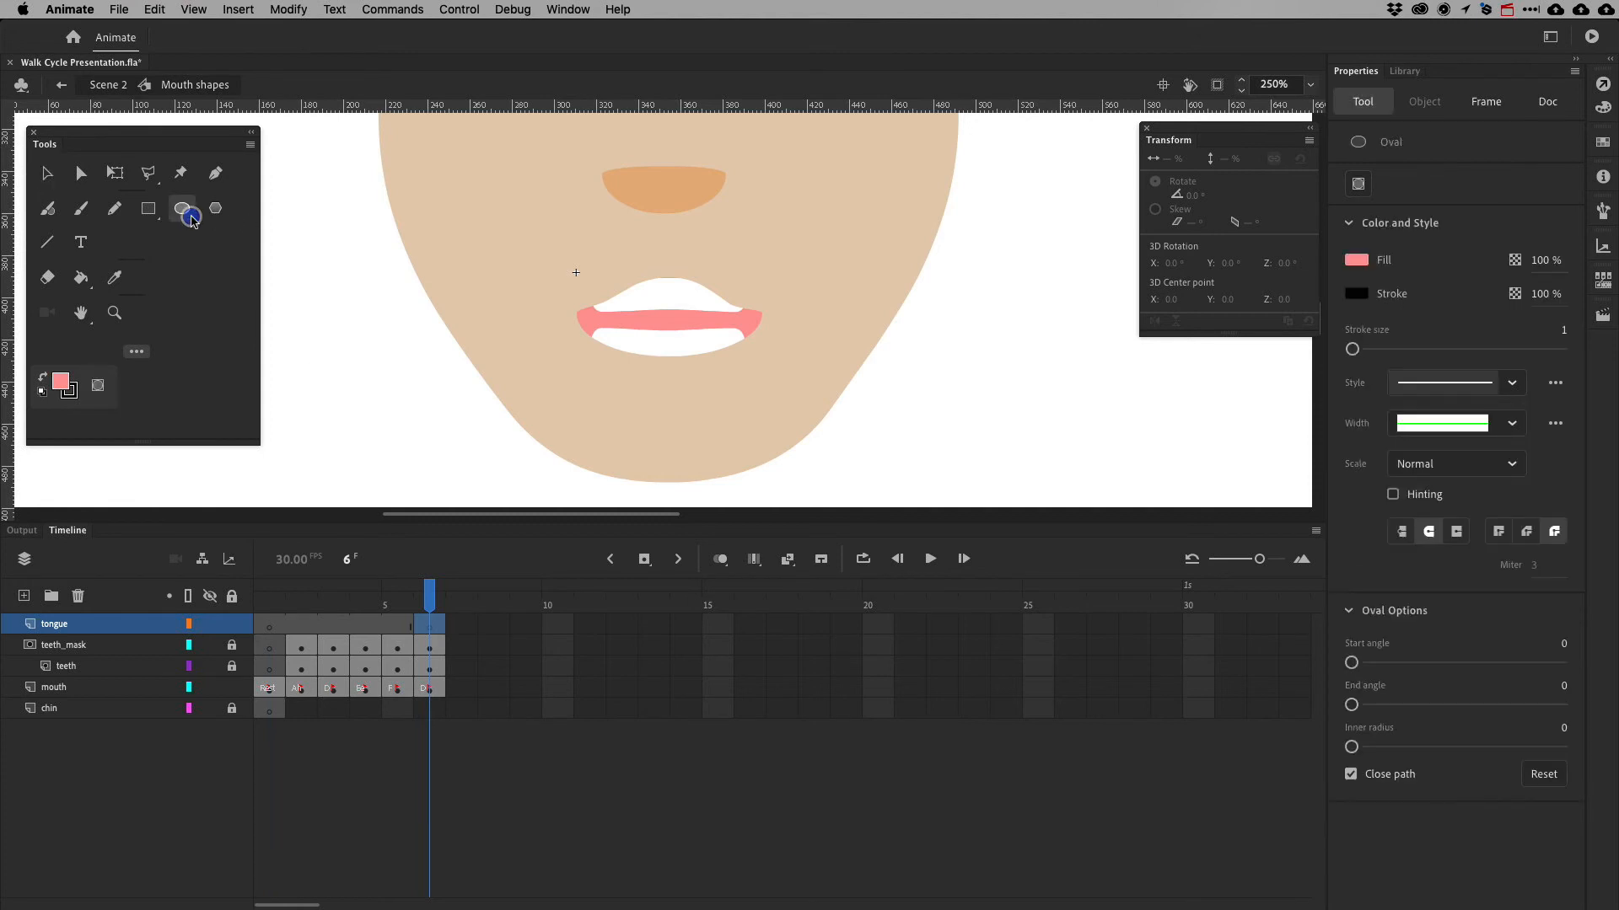
left_click(71, 391)
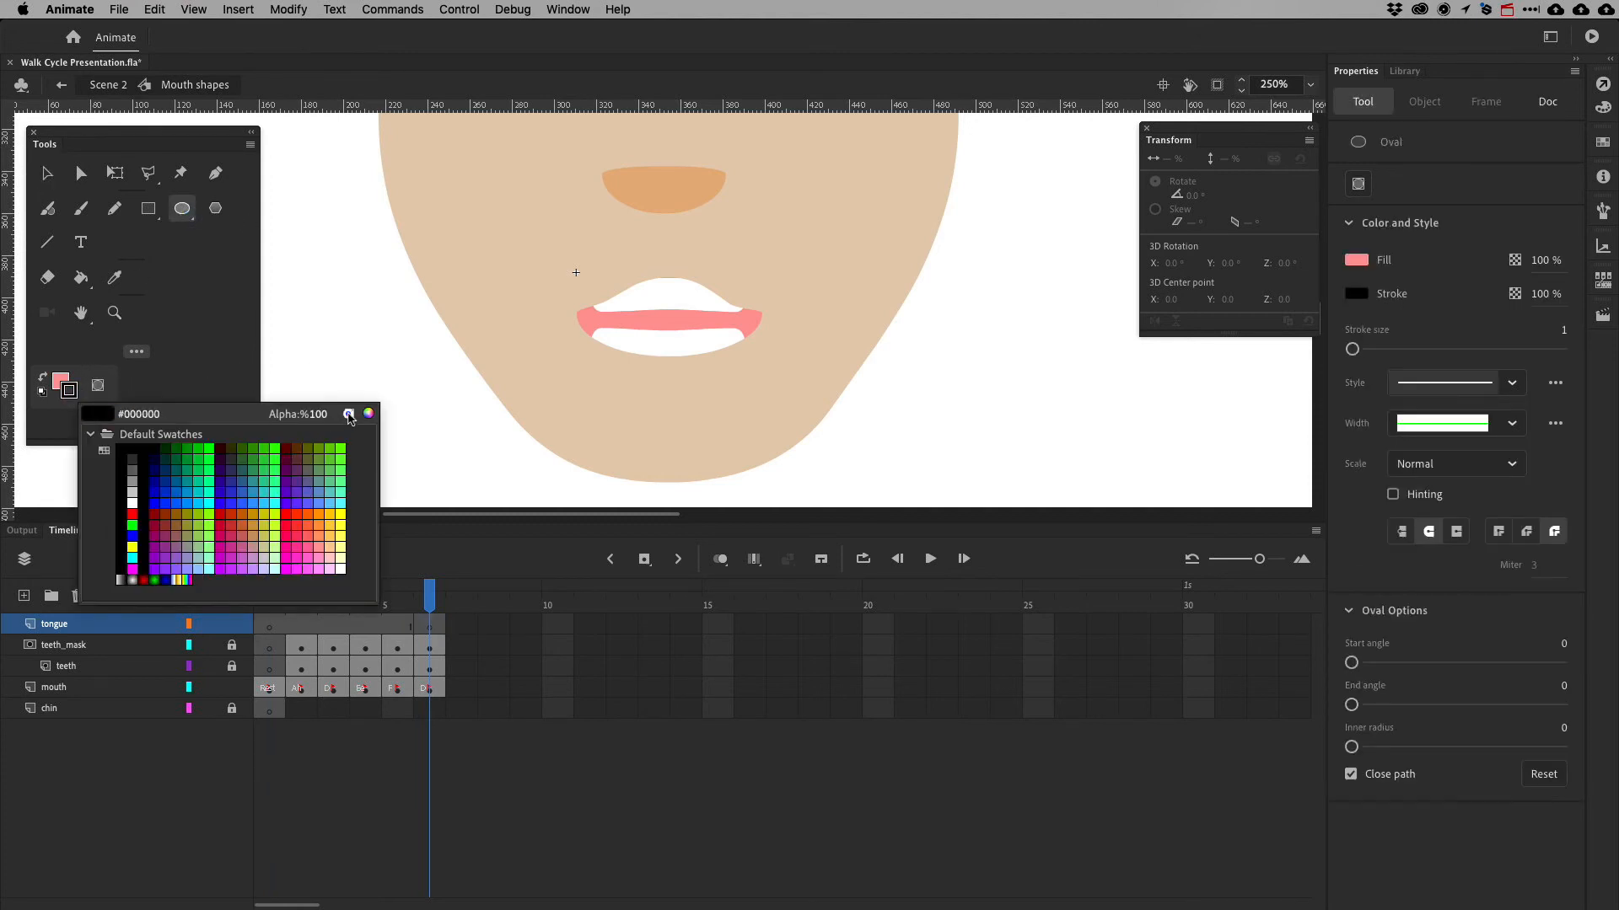
left_click(349, 413)
Try drawing a pink oval tongue at the centre of the mouth, trying a different fill swatch, and undo each oval
left_click_drag(644, 313, 695, 364)
key("super+z")
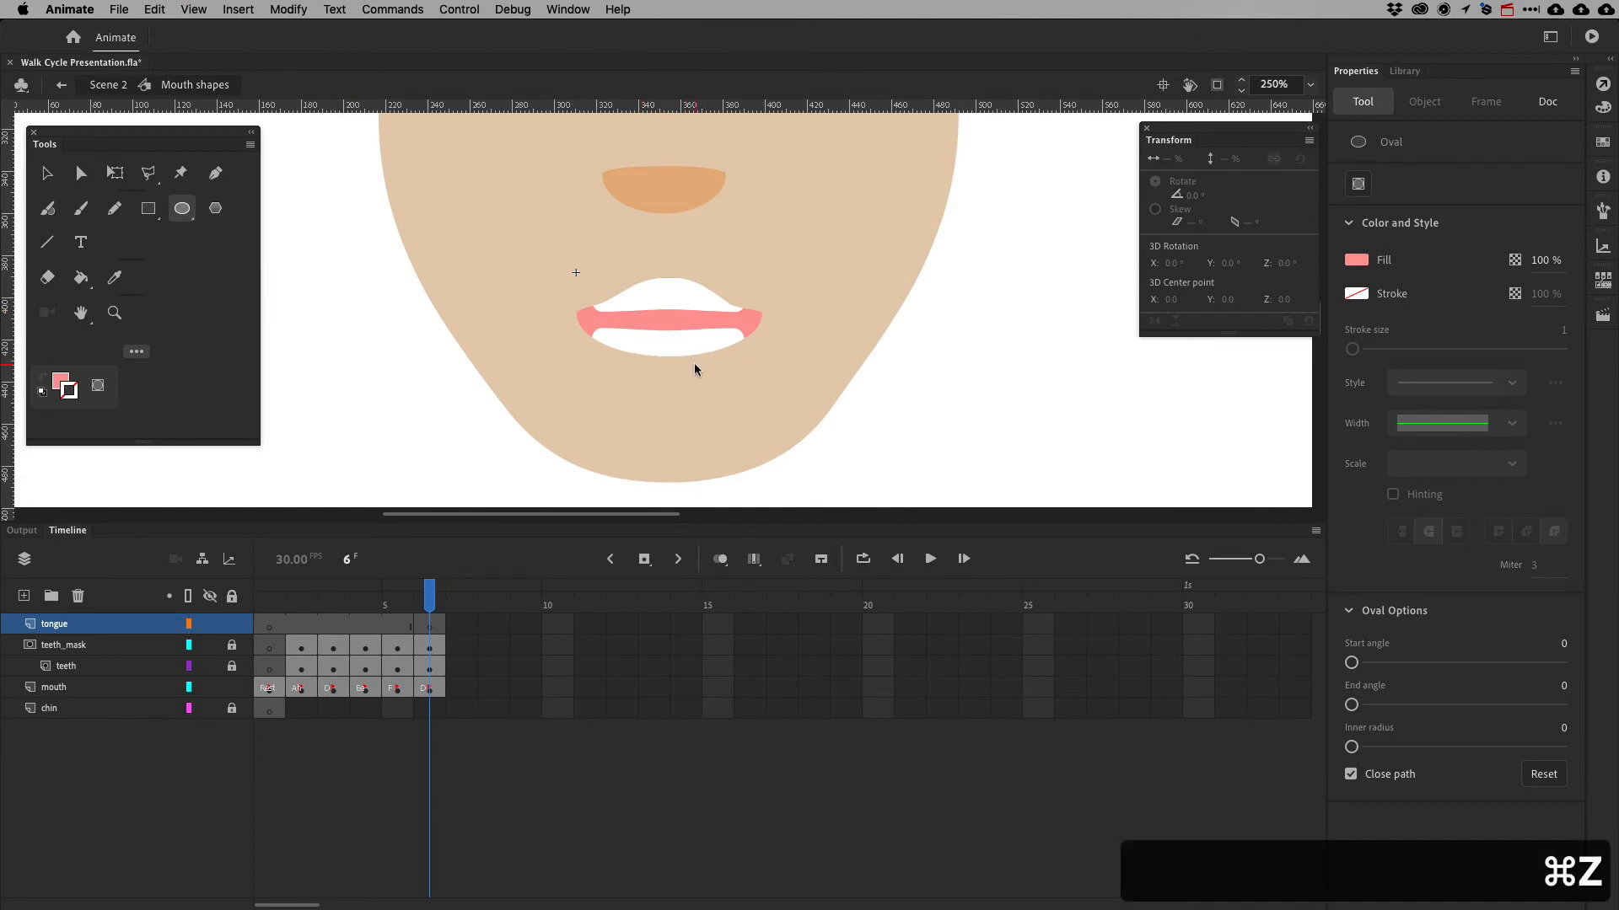
left_click(61, 382)
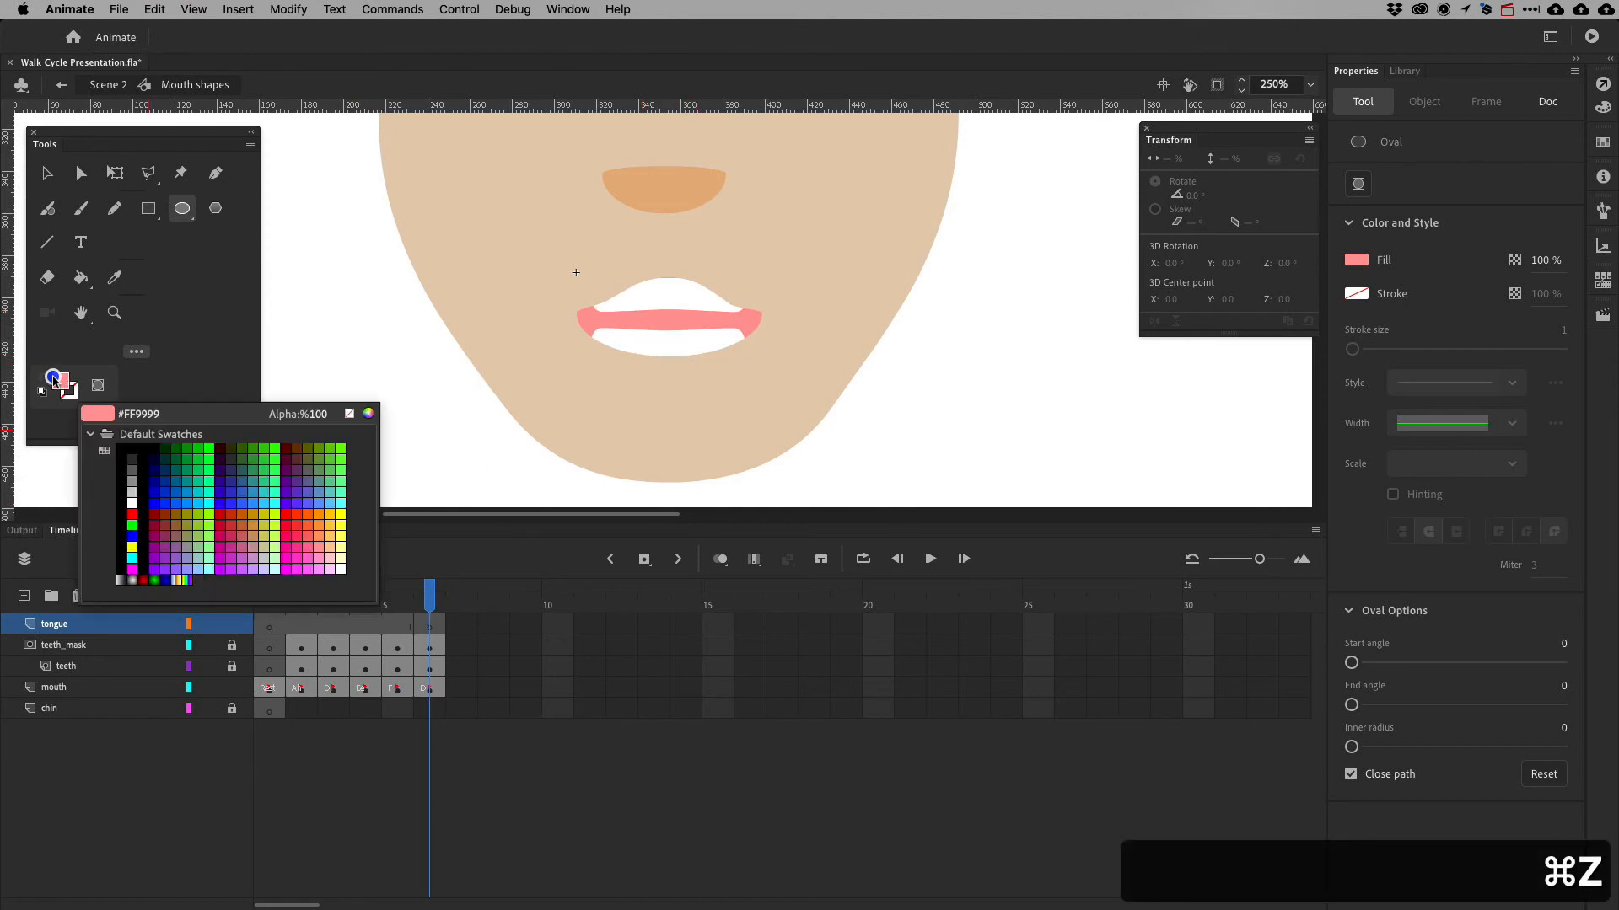
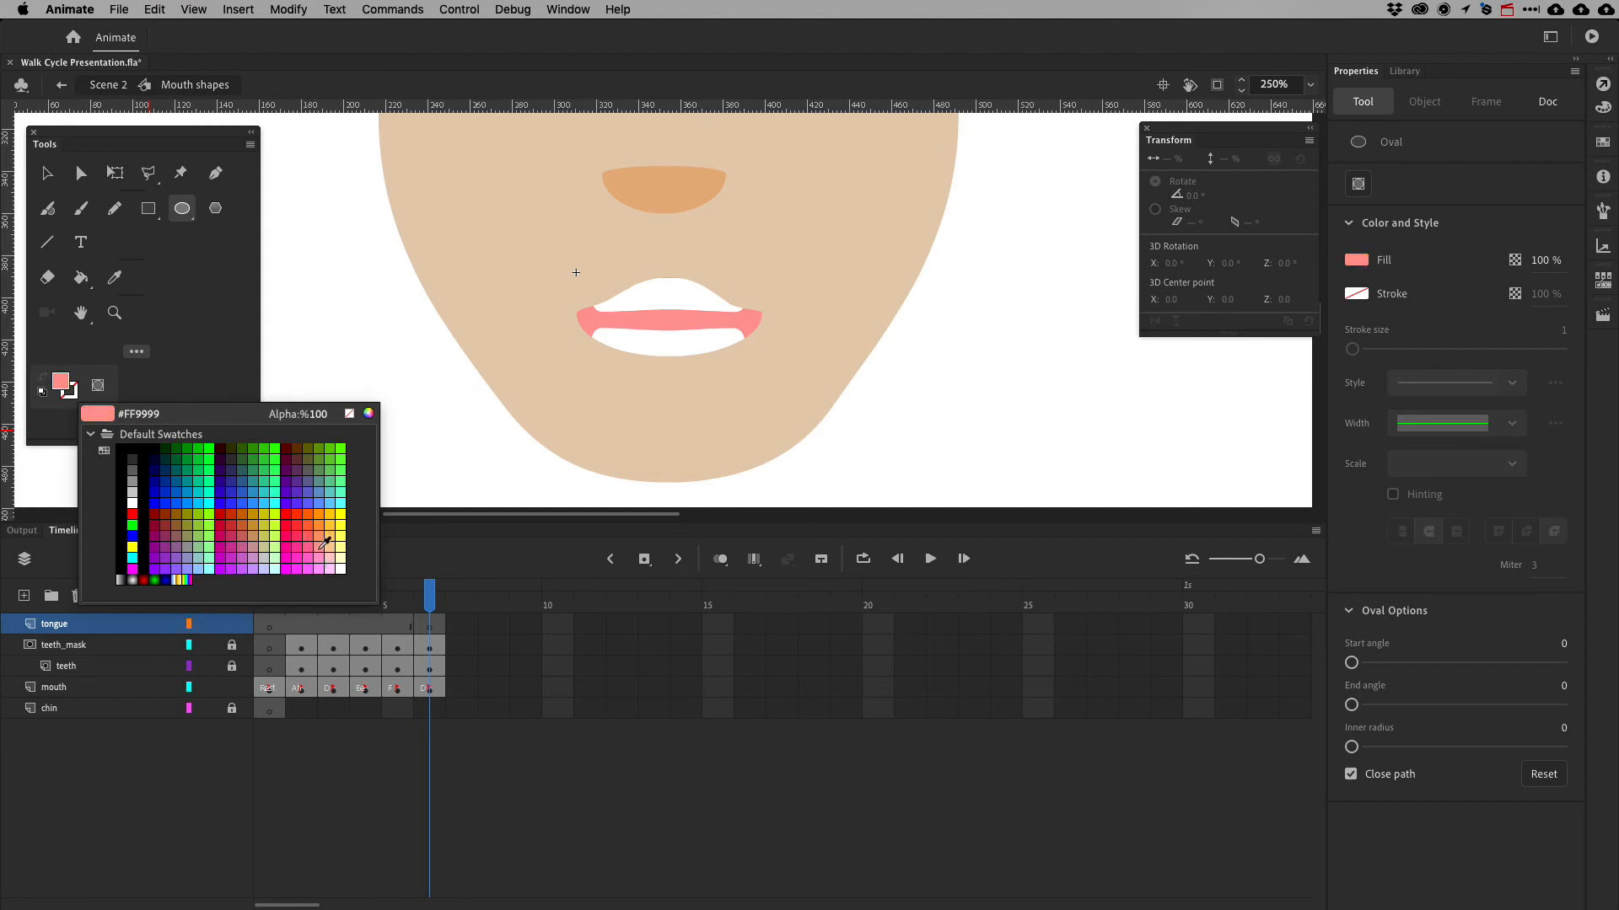
left_click(322, 546)
left_click_drag(646, 324, 695, 374)
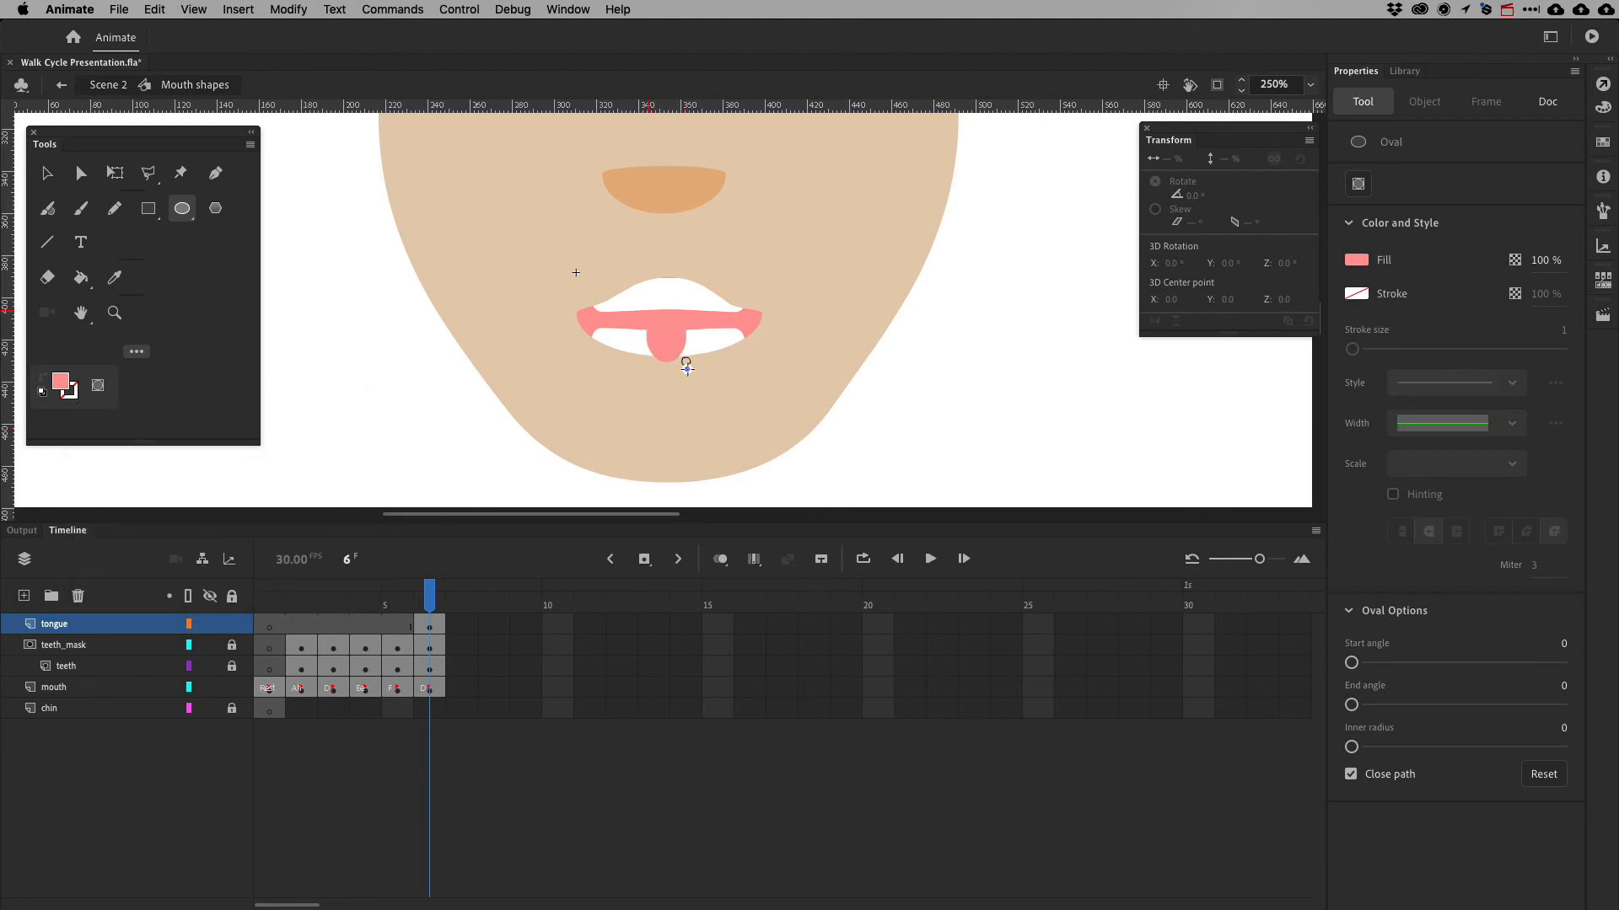
key("super+z")
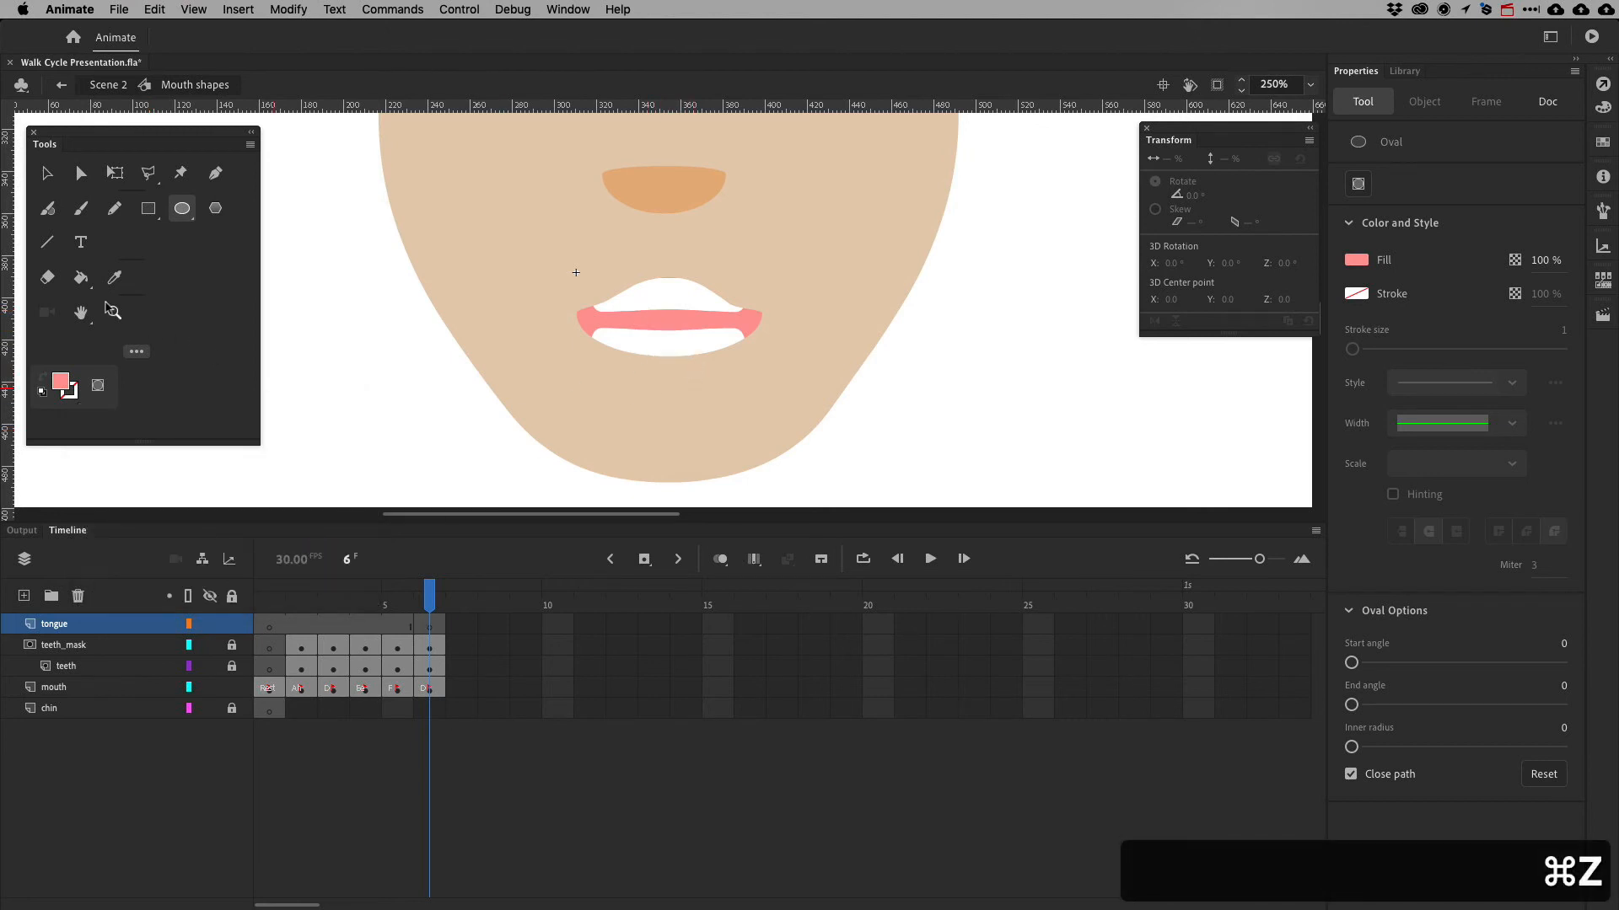
Try drawing a #CC3399 magenta oval tongue at the centre of the mouth and undo it
left_click(60, 383)
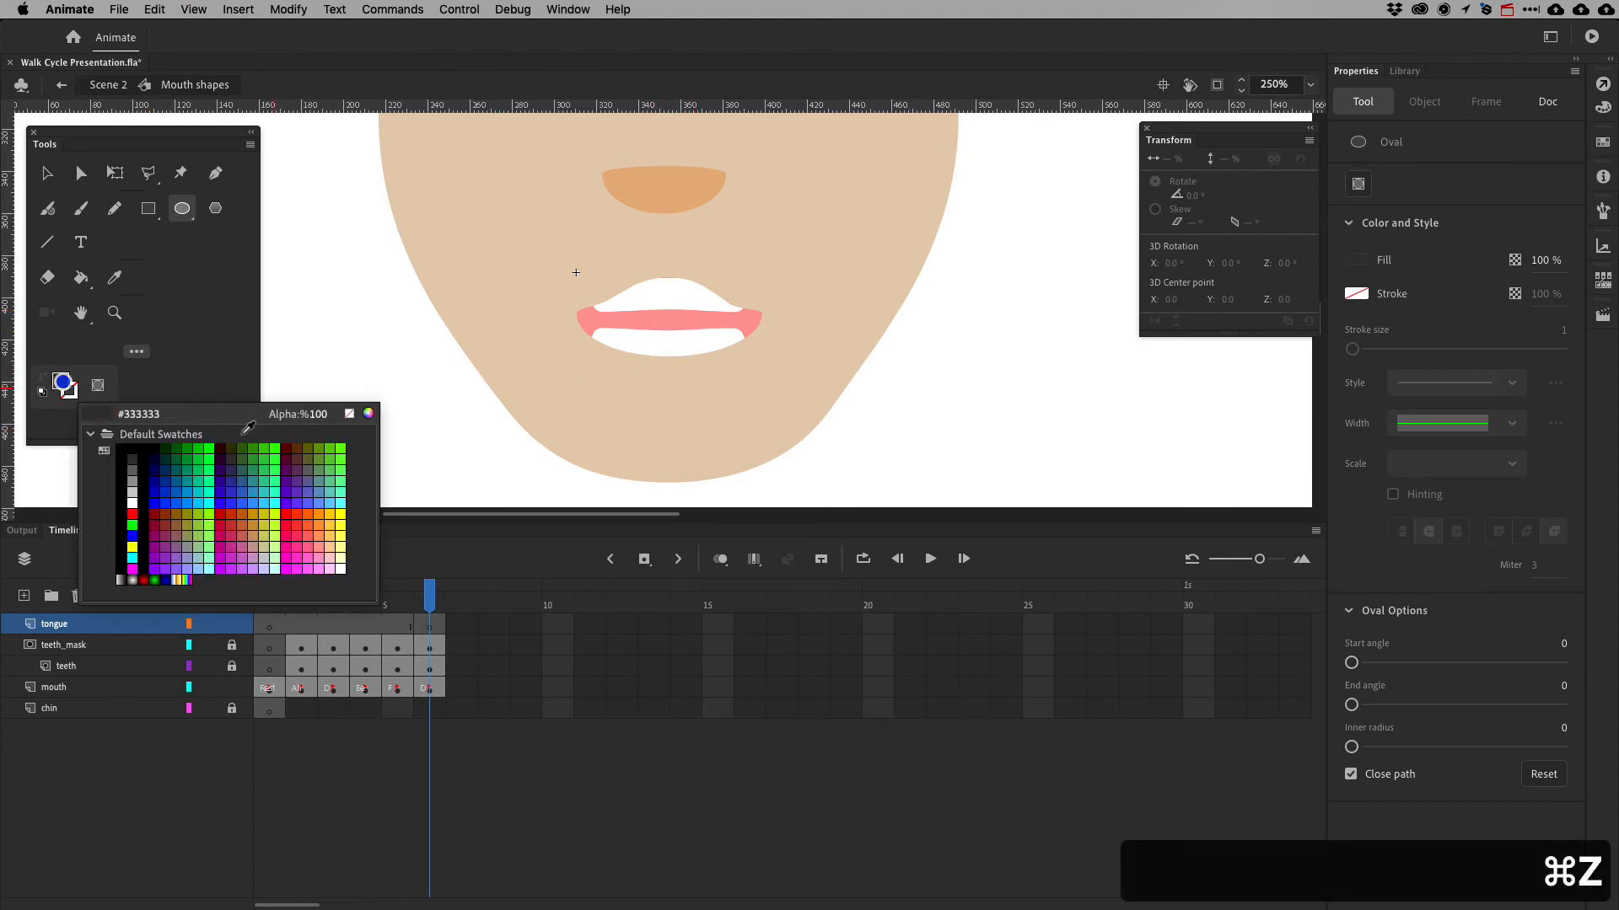
left_click(313, 569)
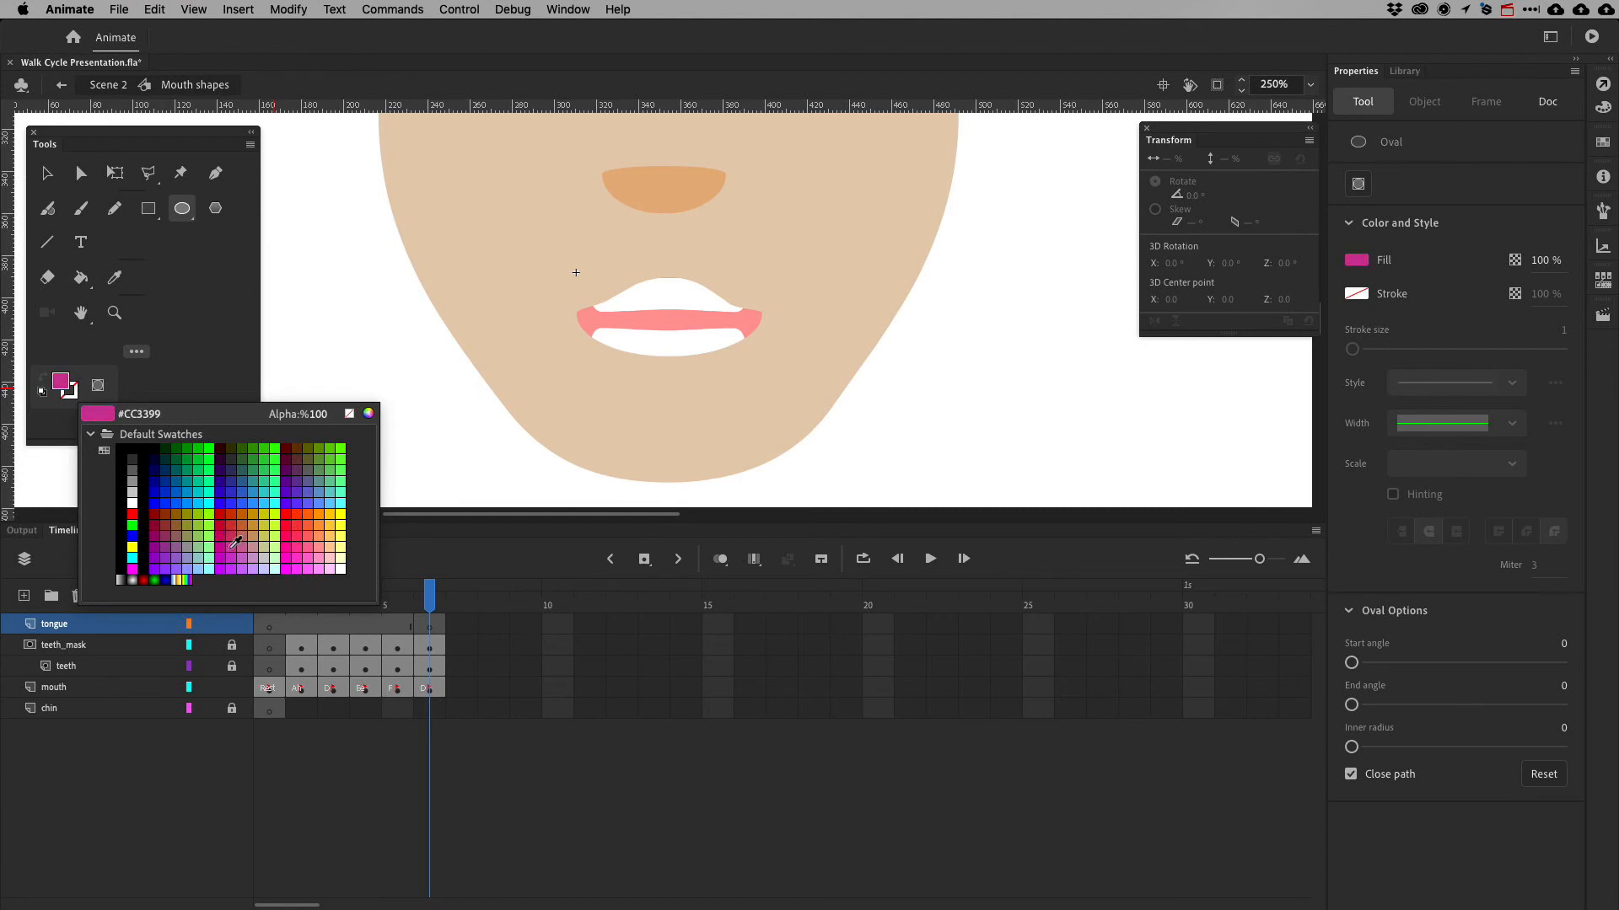
left_click(231, 547)
left_click_drag(657, 310, 687, 366)
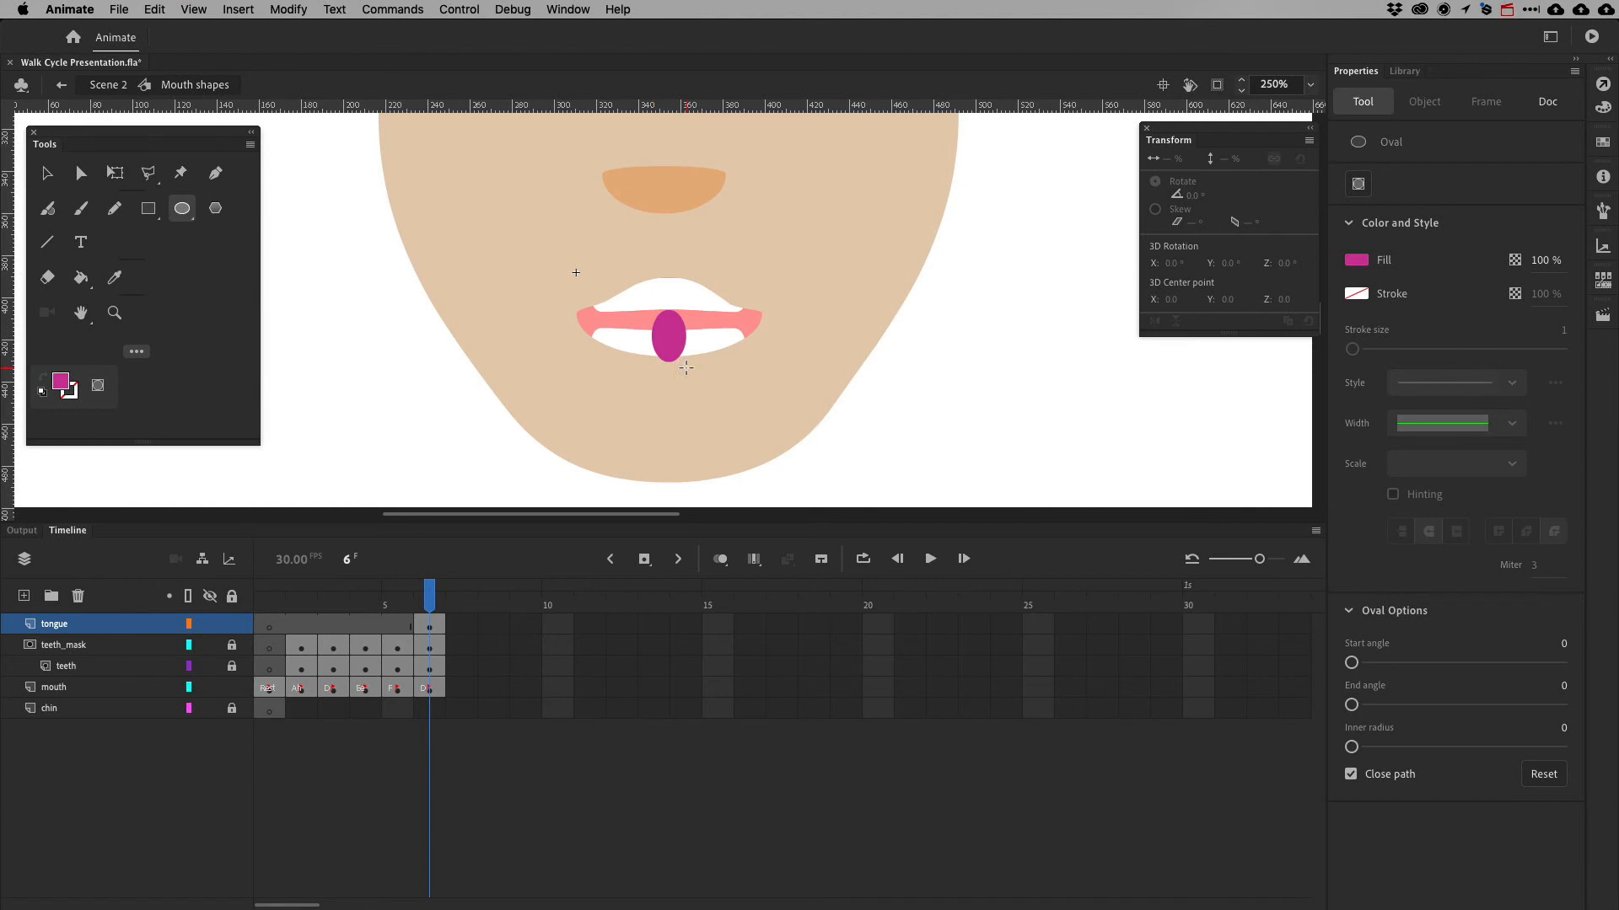
key("super+z")
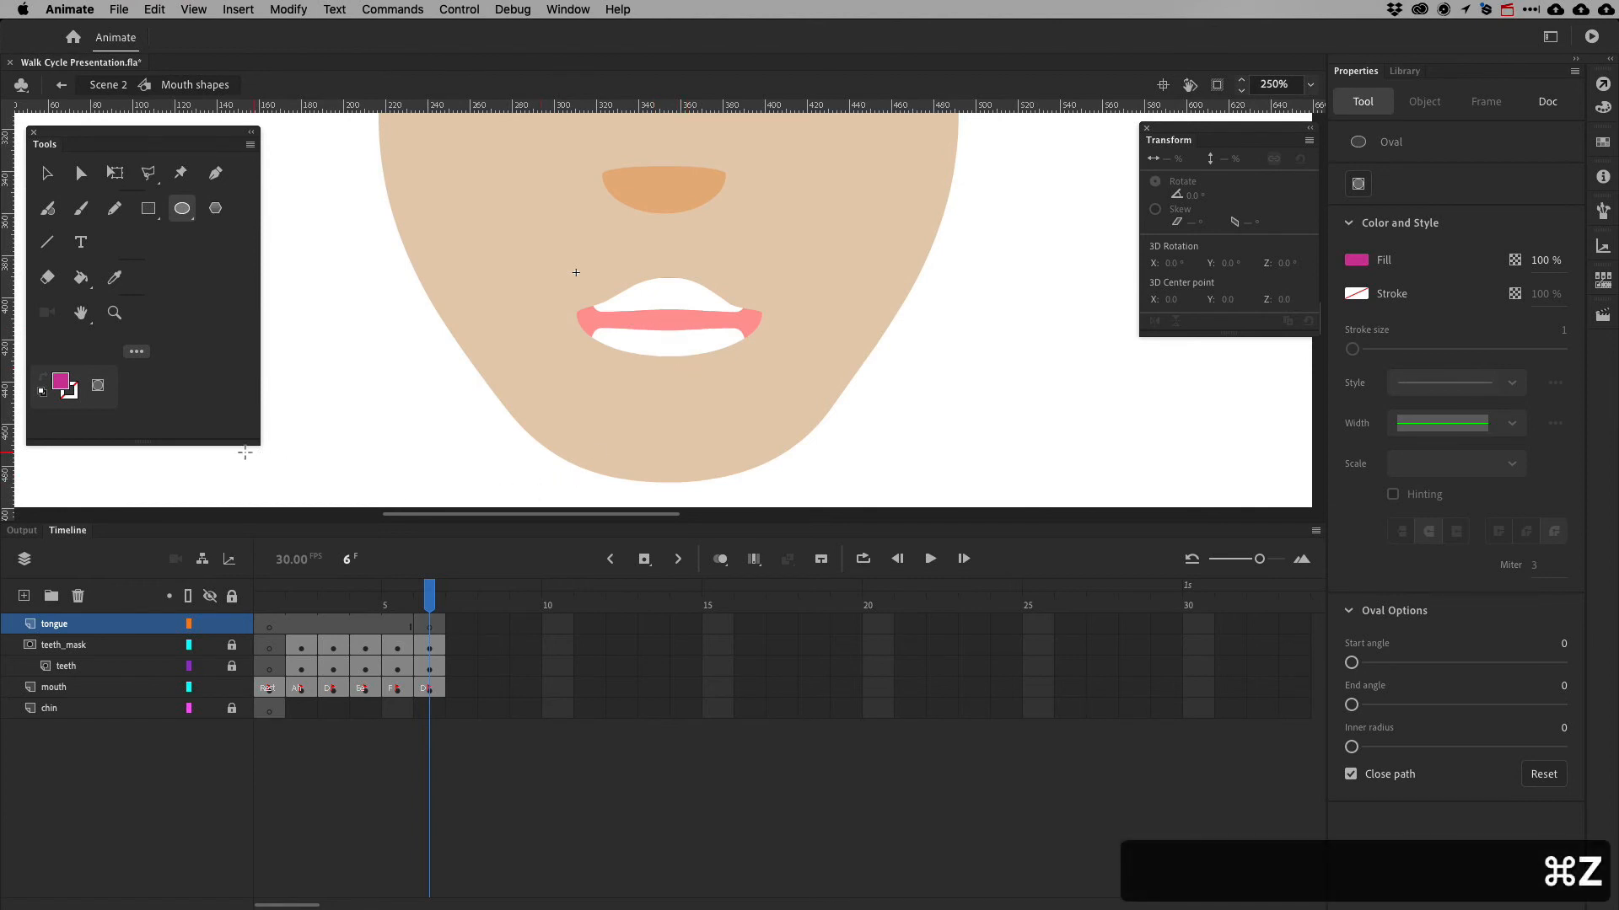
Draw a red oval tongue about 22.8 by 33.4 px, centre it in the mouth and check the L reference in Preview
left_click(61, 382)
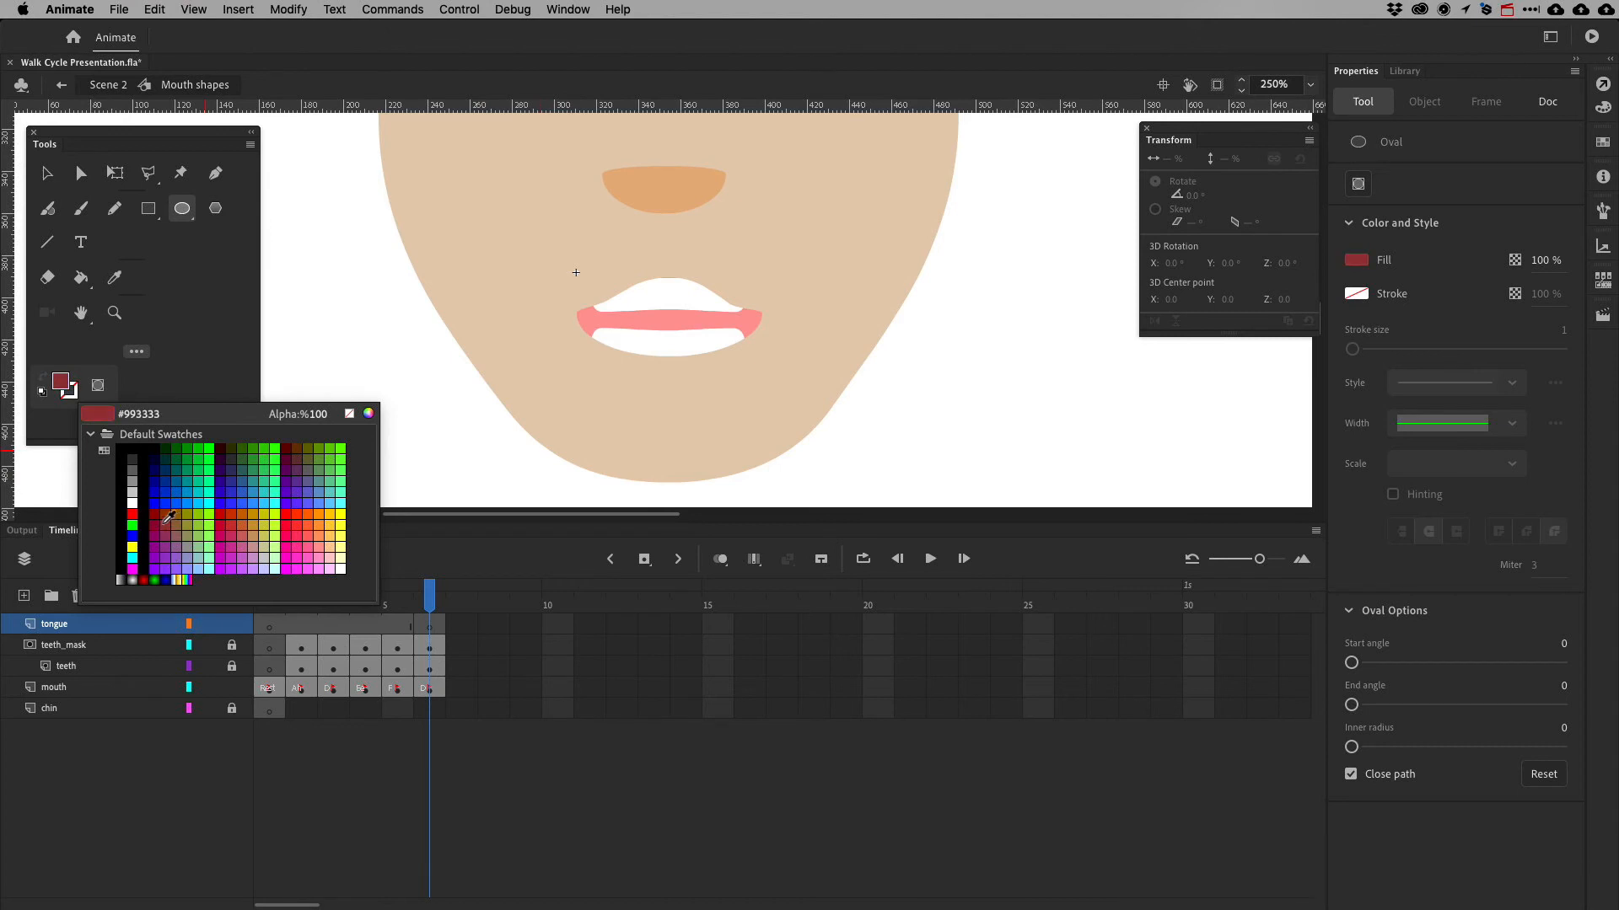
left_click(301, 522)
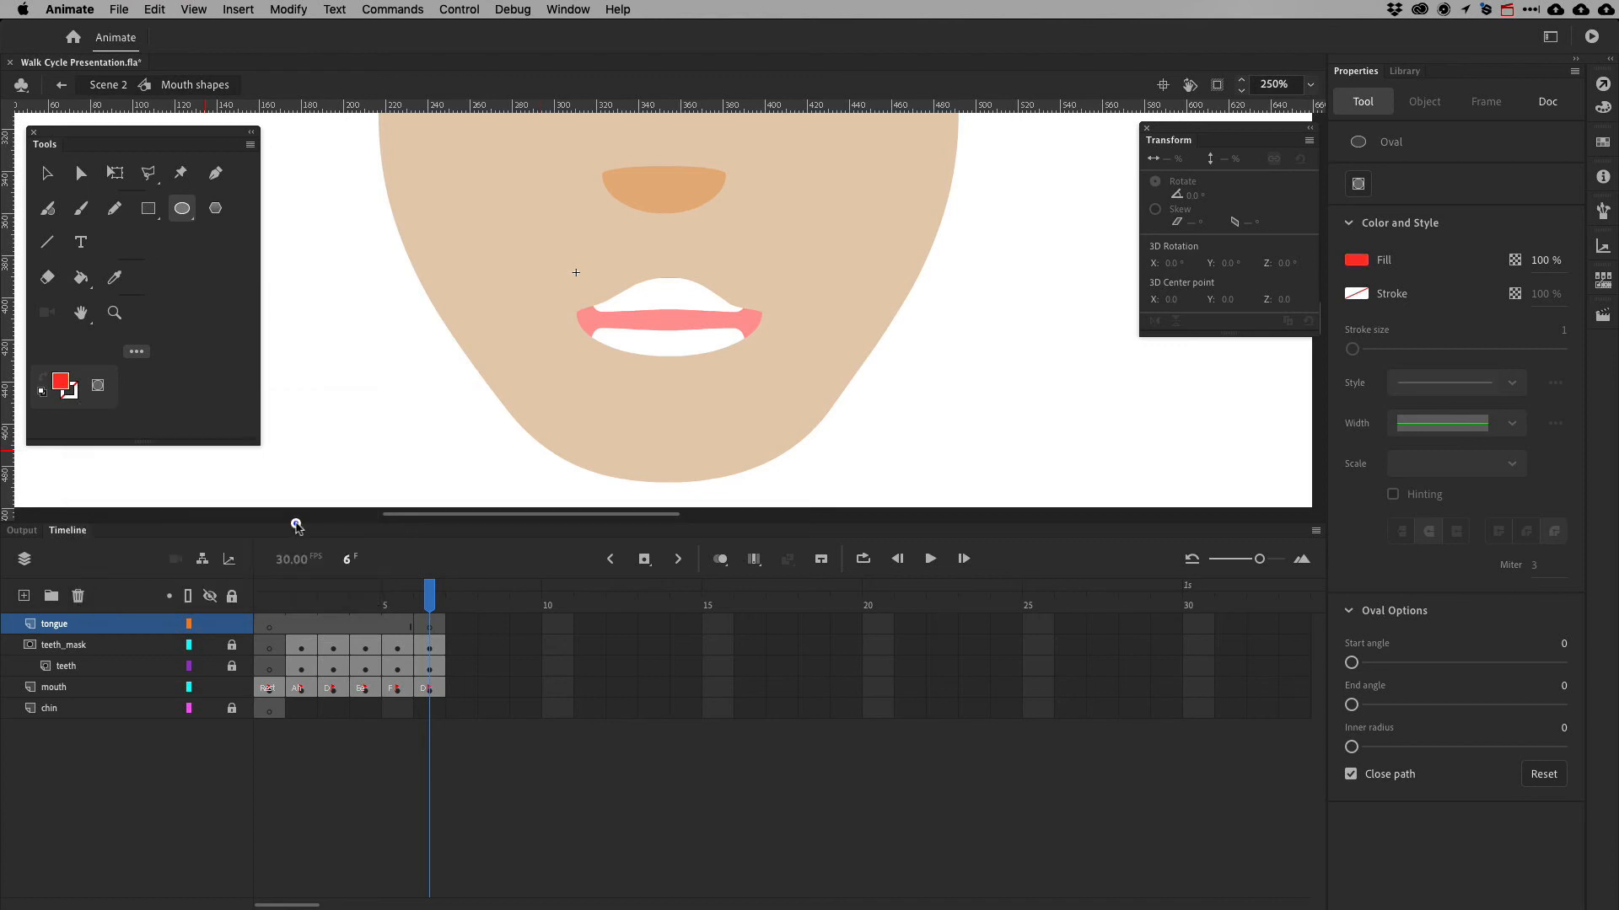
left_click_drag(653, 314, 701, 381)
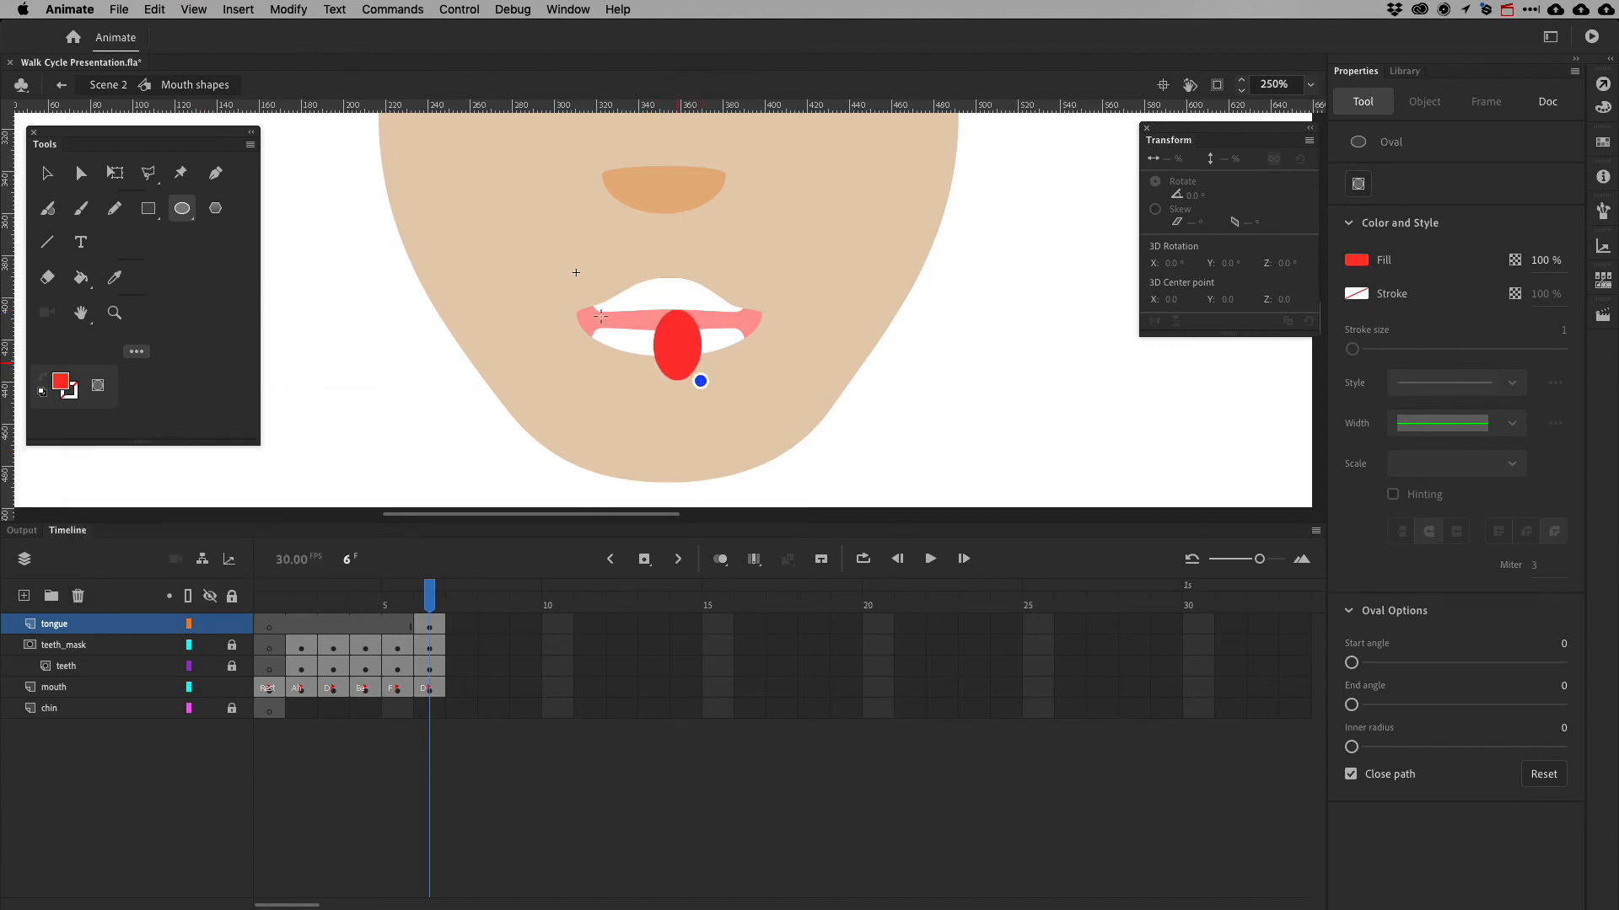
left_click(78, 175)
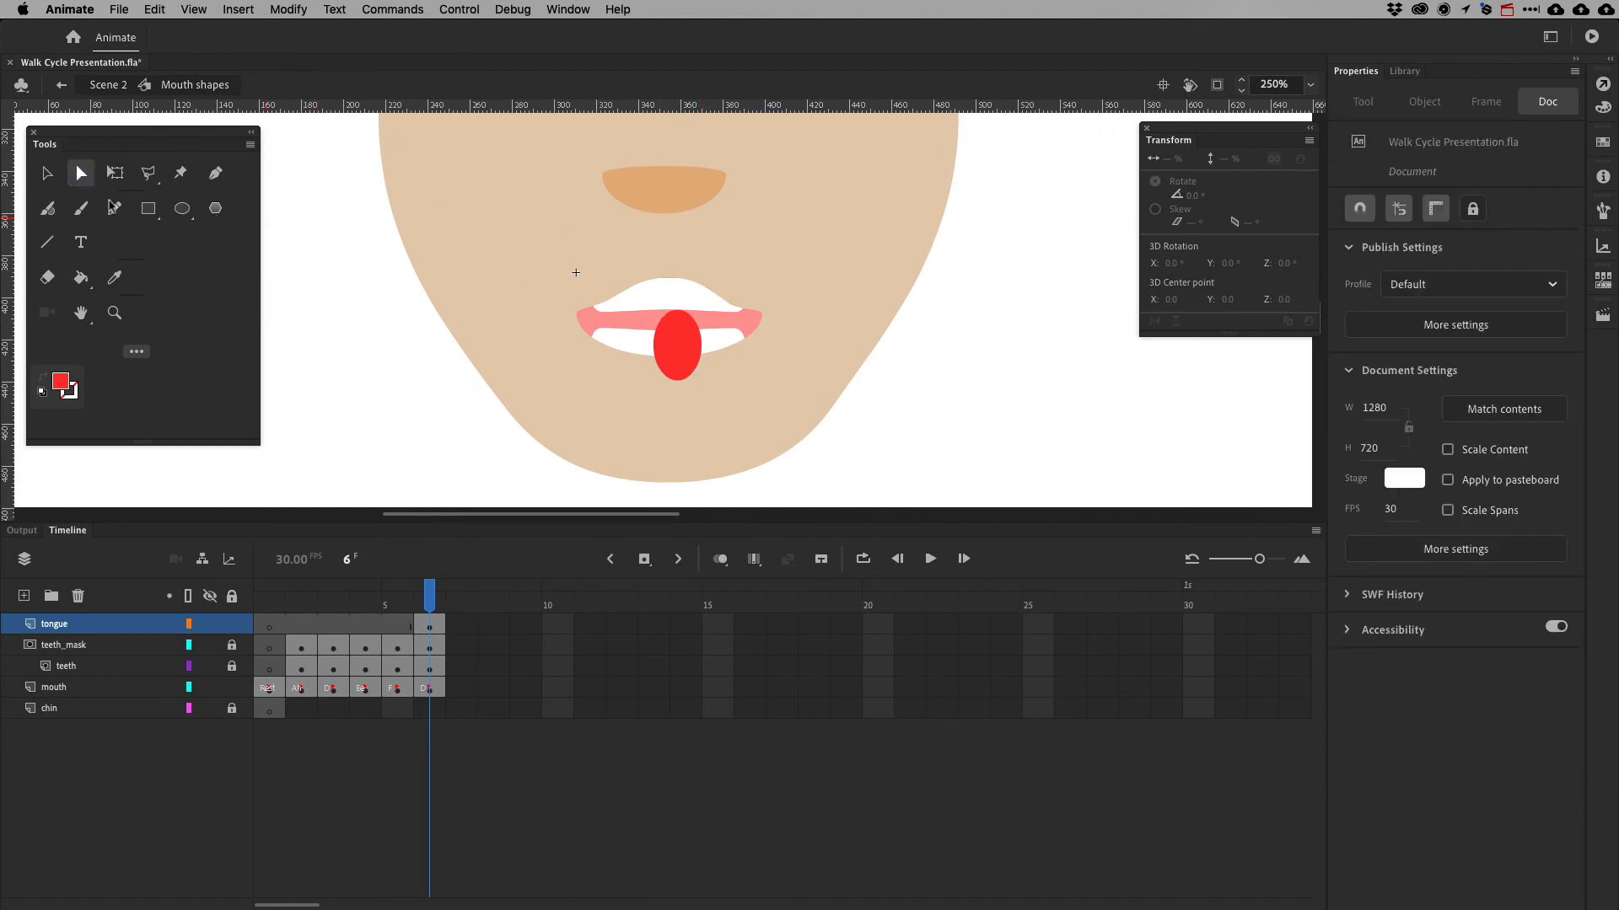
left_click(47, 173)
mouse_move(675, 339)
left_mouse_down()
mouse_move(663, 320)
mouse_move(681, 365)
left_mouse_up()
key("super+Tab")
key("super+Tab")
Delete the tongue oval's topmost anchor point and lower its two upper side points to give it a broad, flatter top
key("super+equal")
key("super+equal")
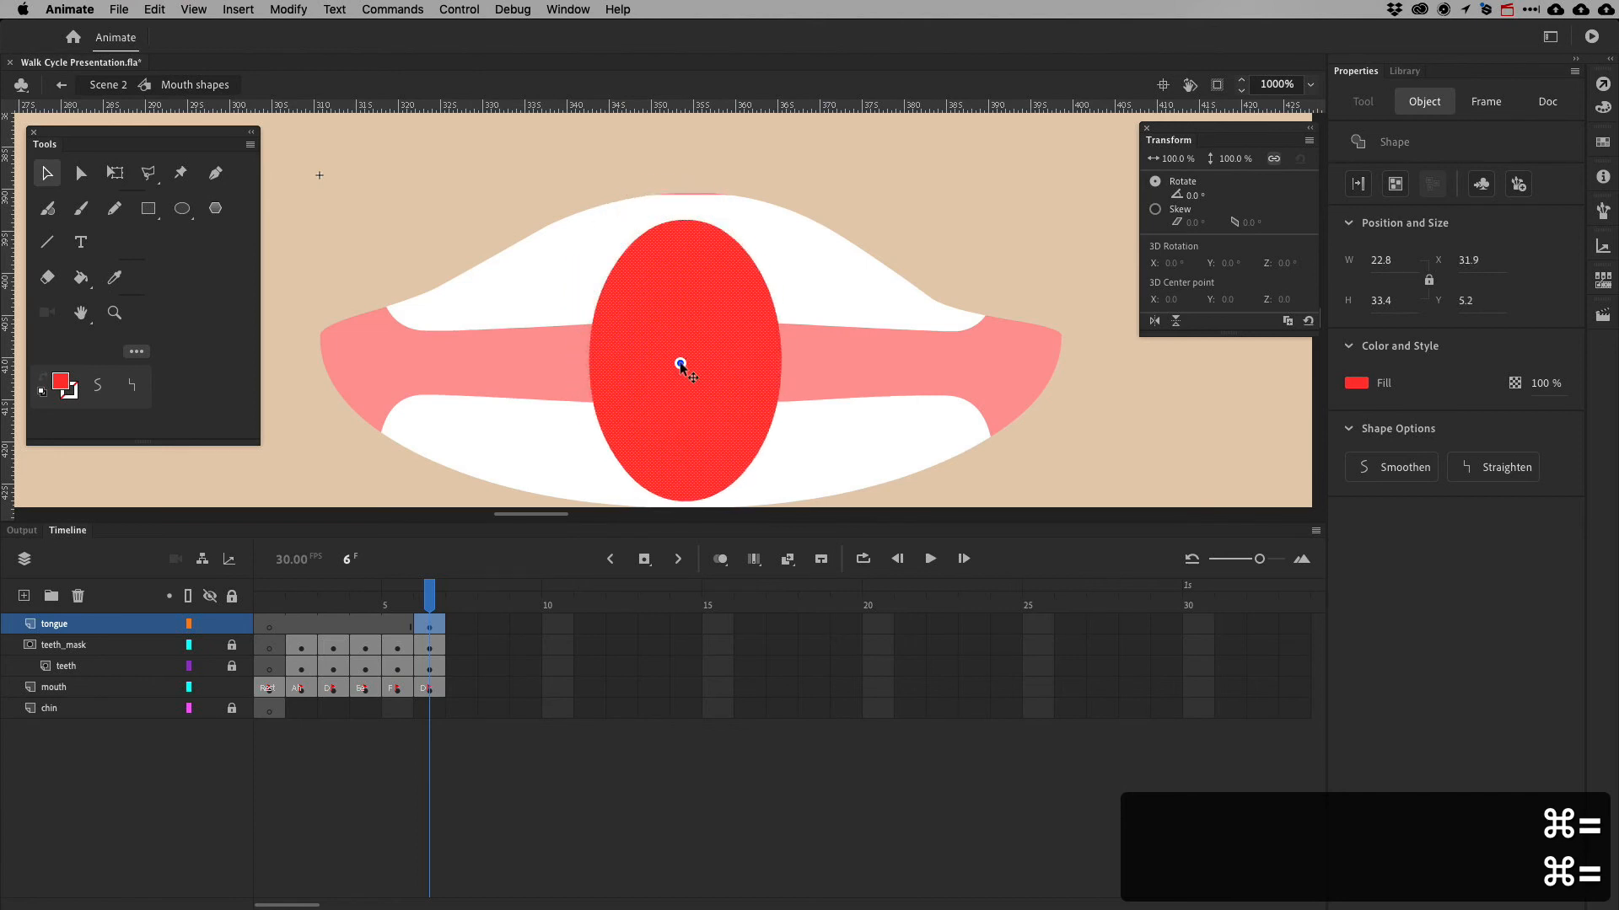
key("super+Tab")
key("super+Tab")
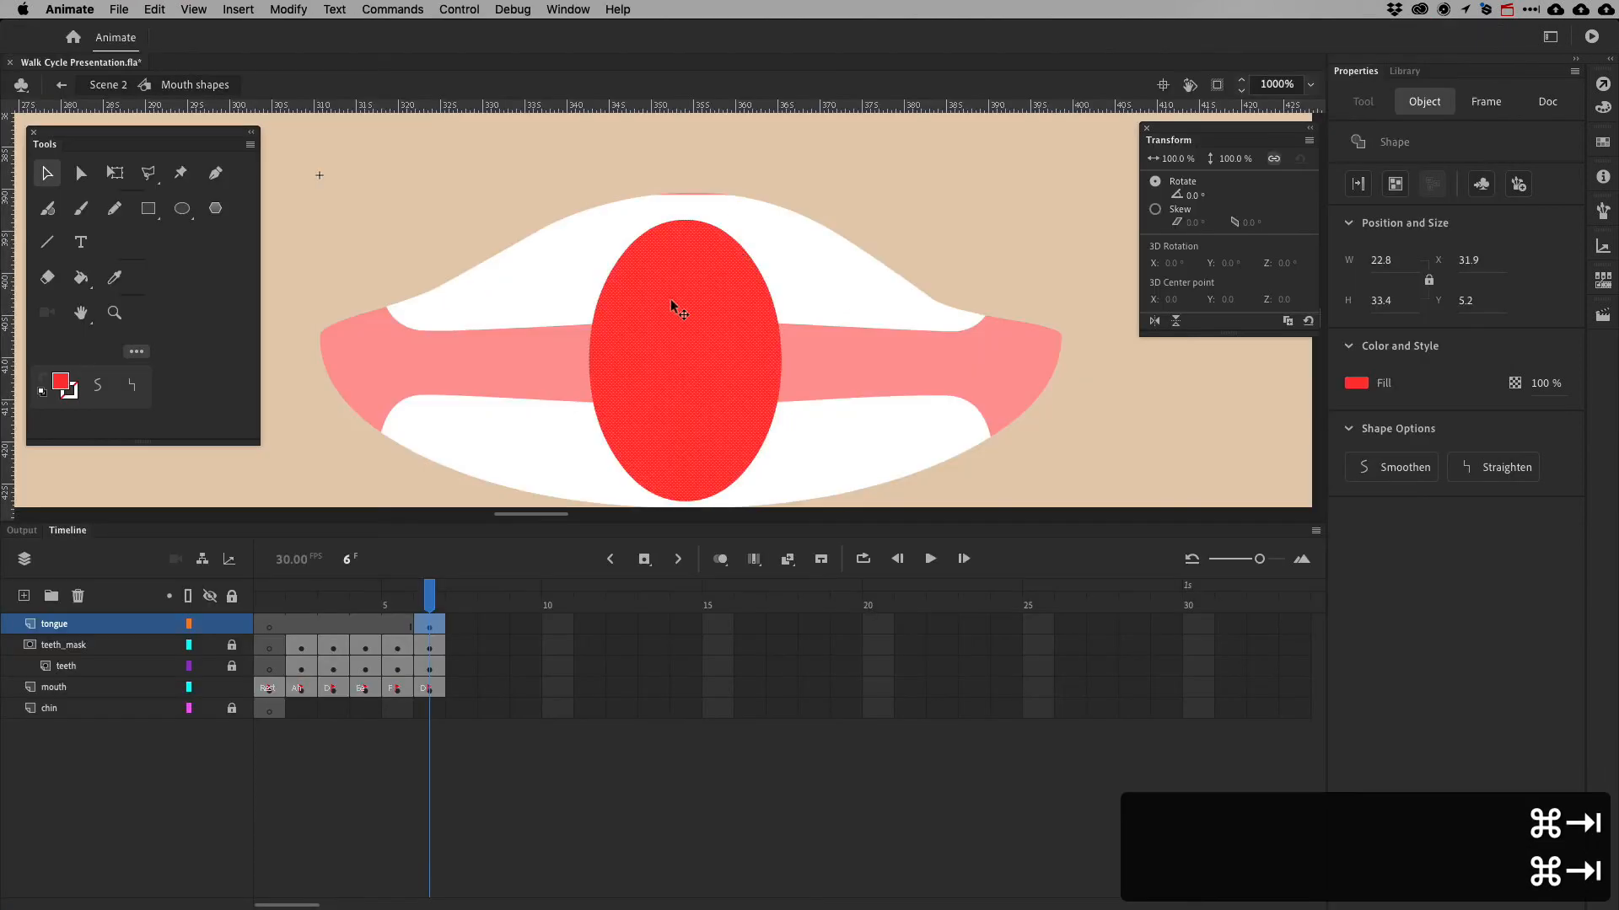
left_click(81, 173)
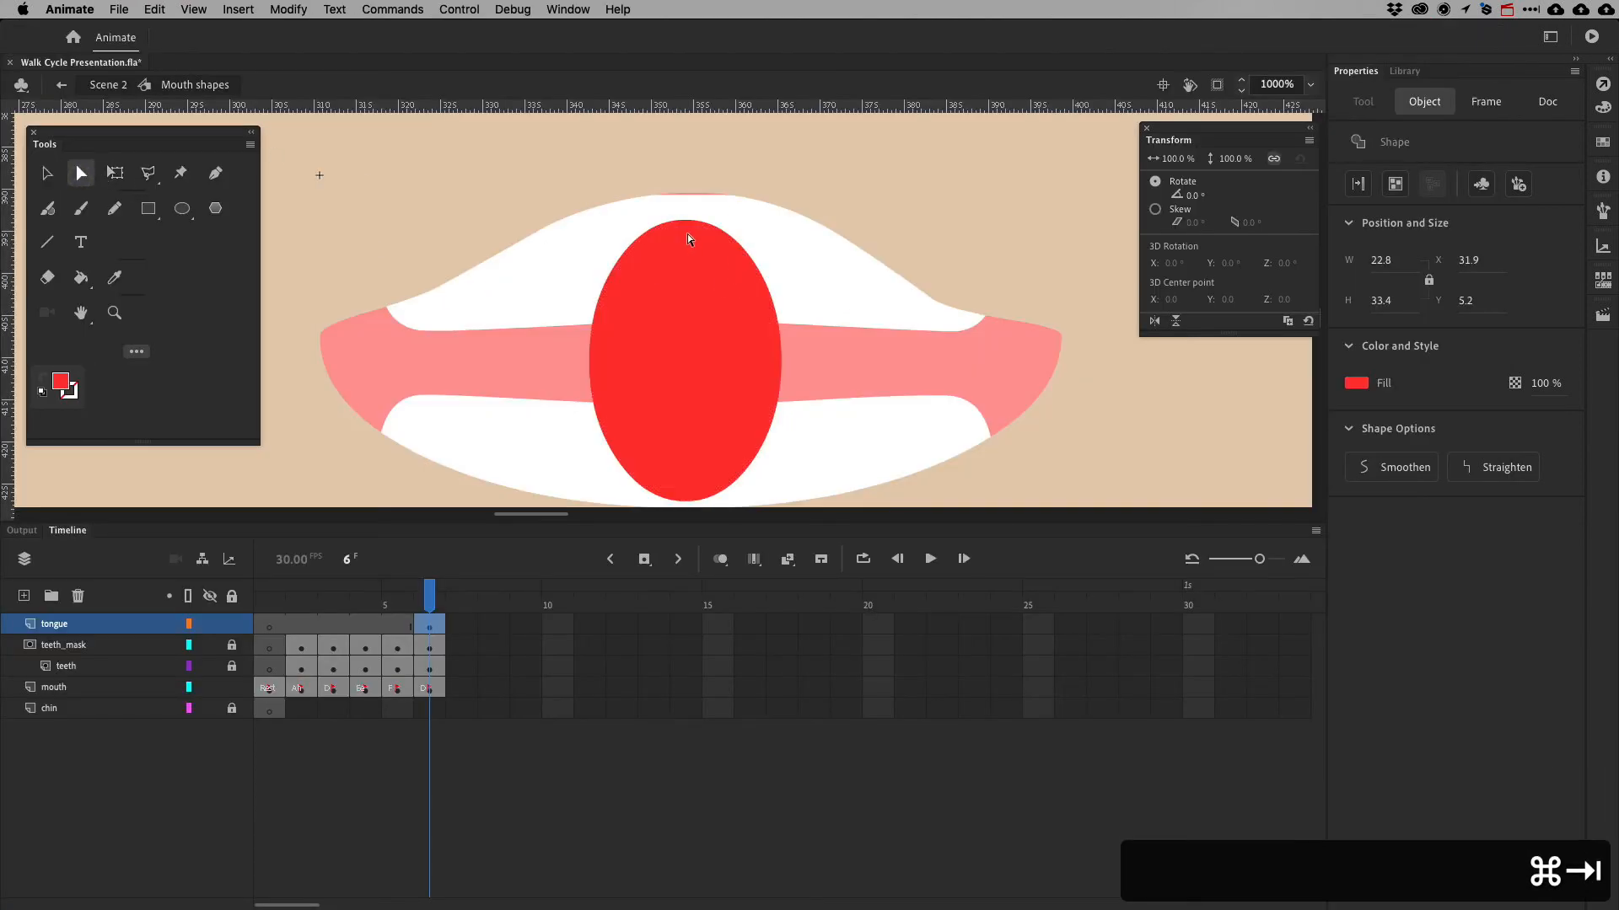
left_click(686, 222)
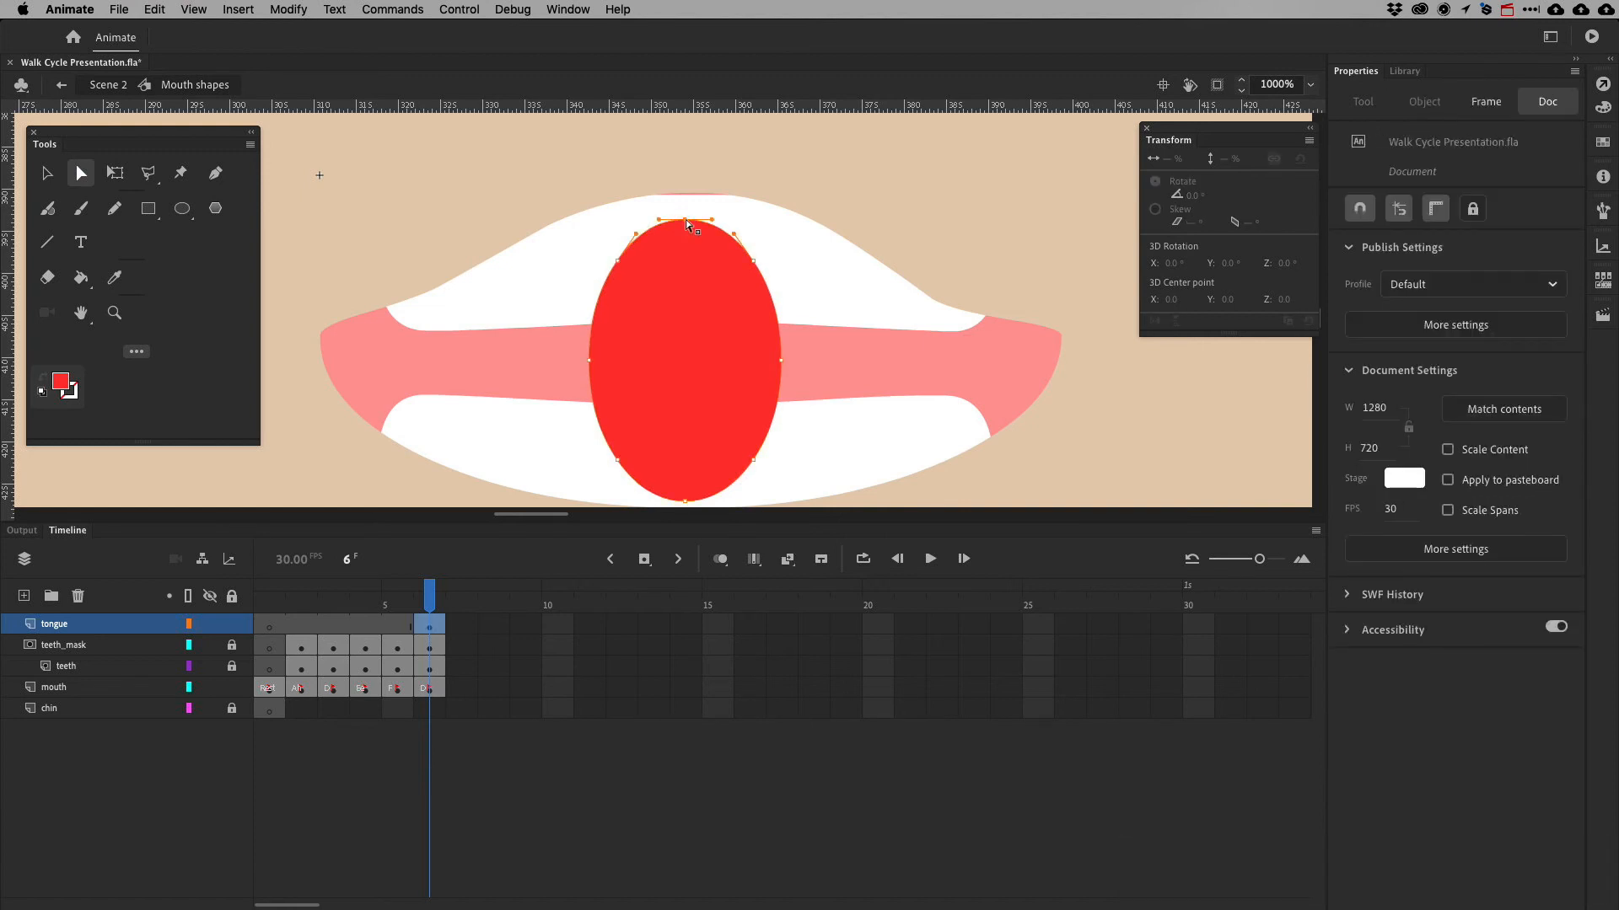
key("BackSpace")
left_click_drag(619, 265, 591, 321)
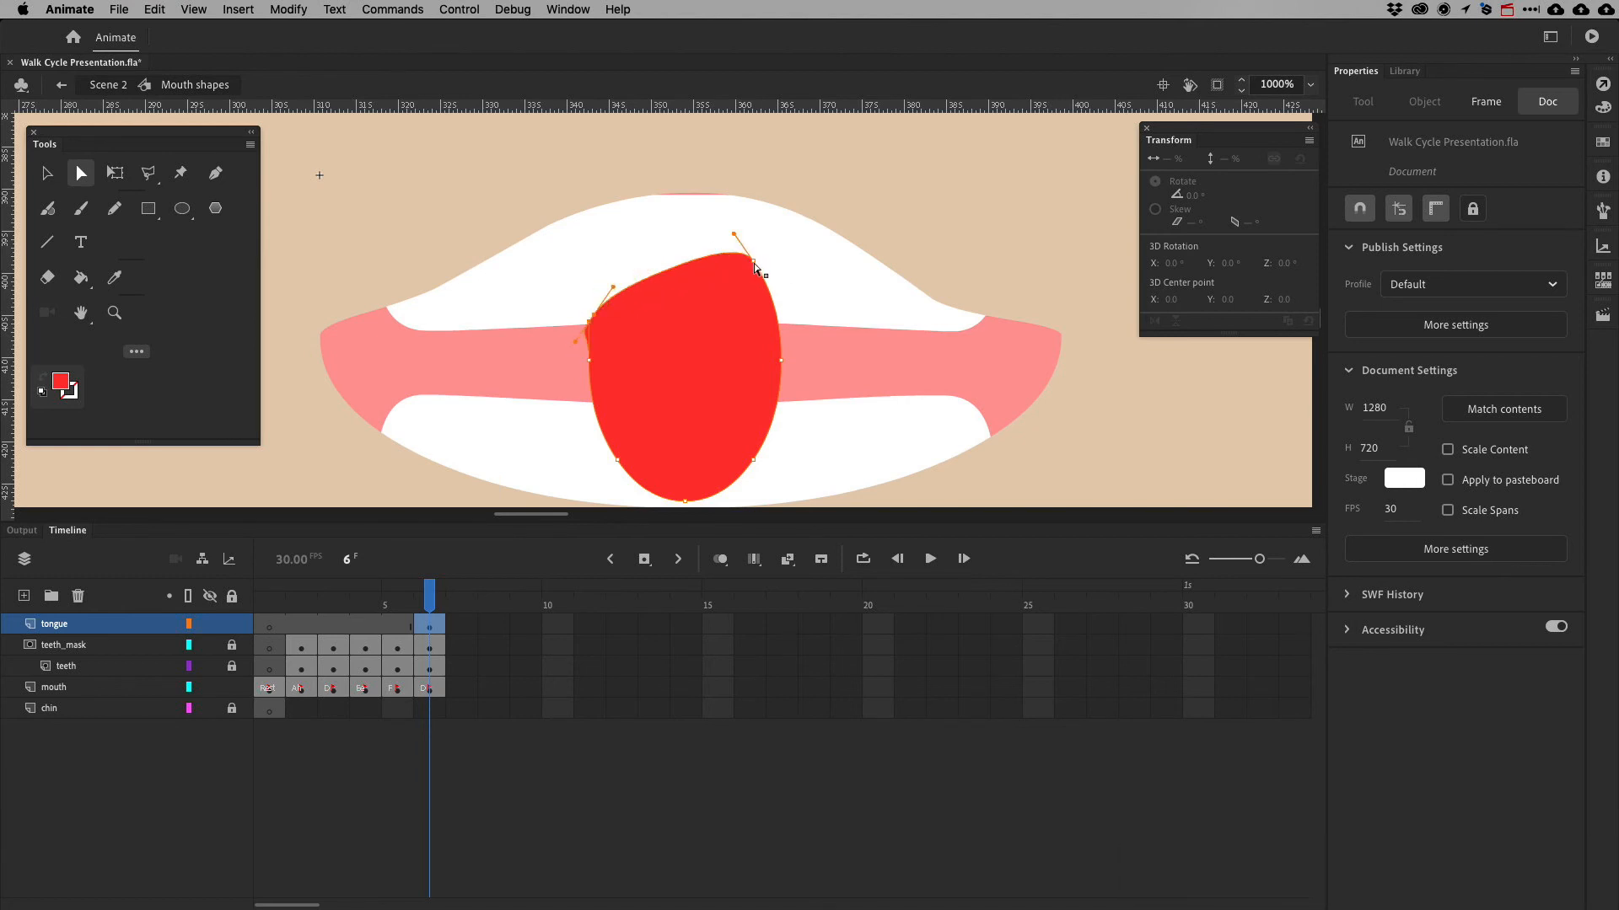
left_click_drag(752, 260, 773, 318)
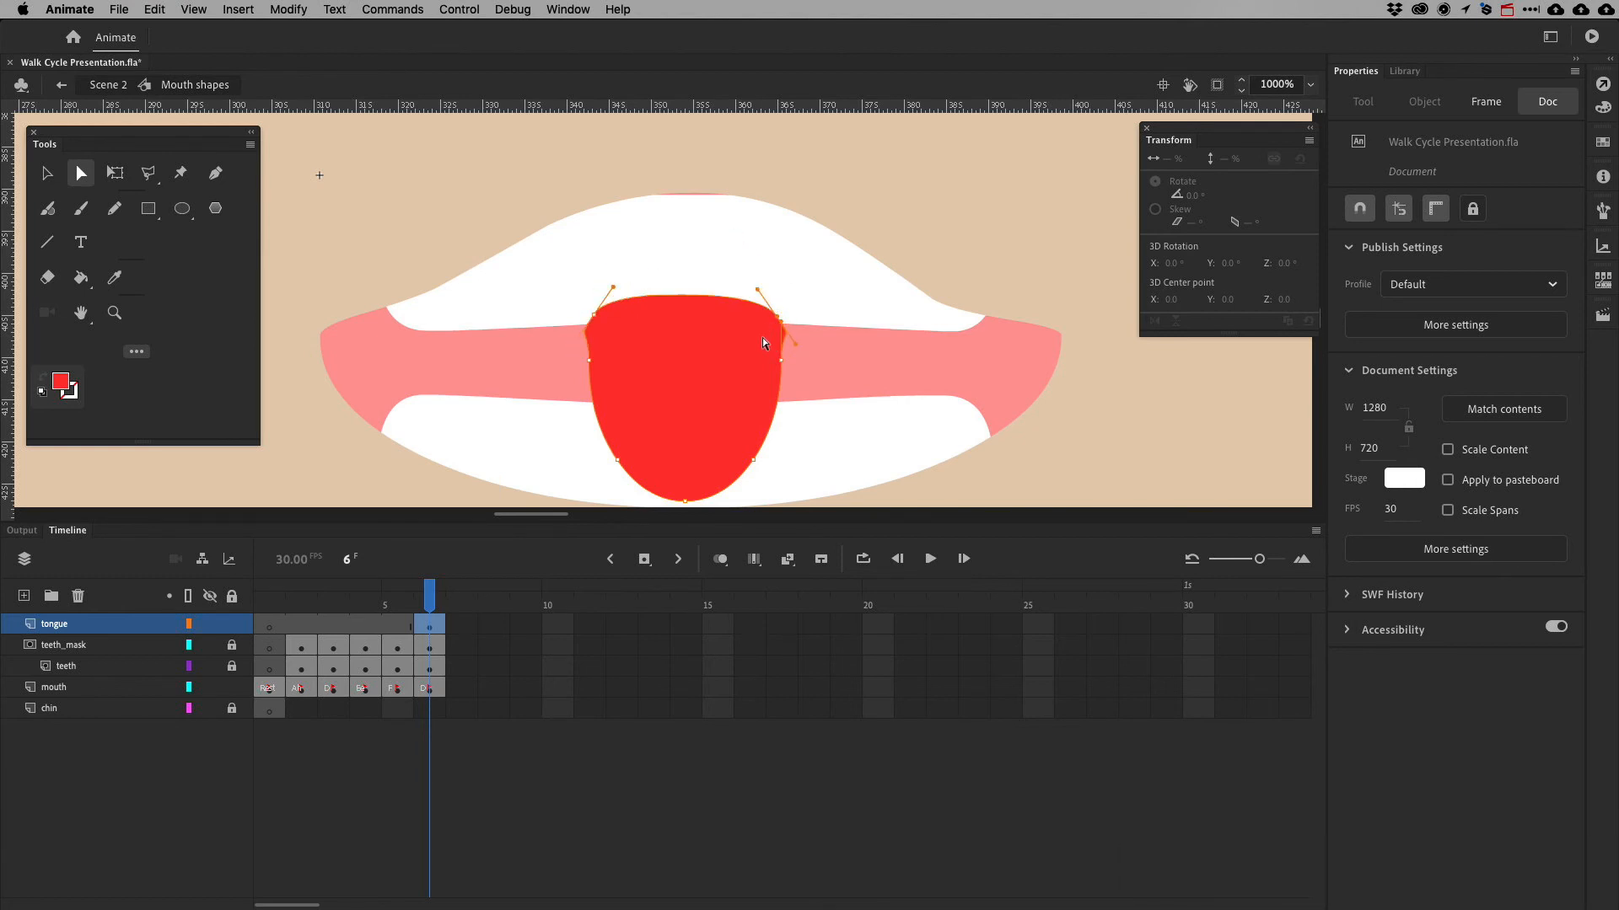
Compare with the L reference and try widening the tongue by moving its middle side anchor points outward
key("super+Tab")
key("super+Tab")
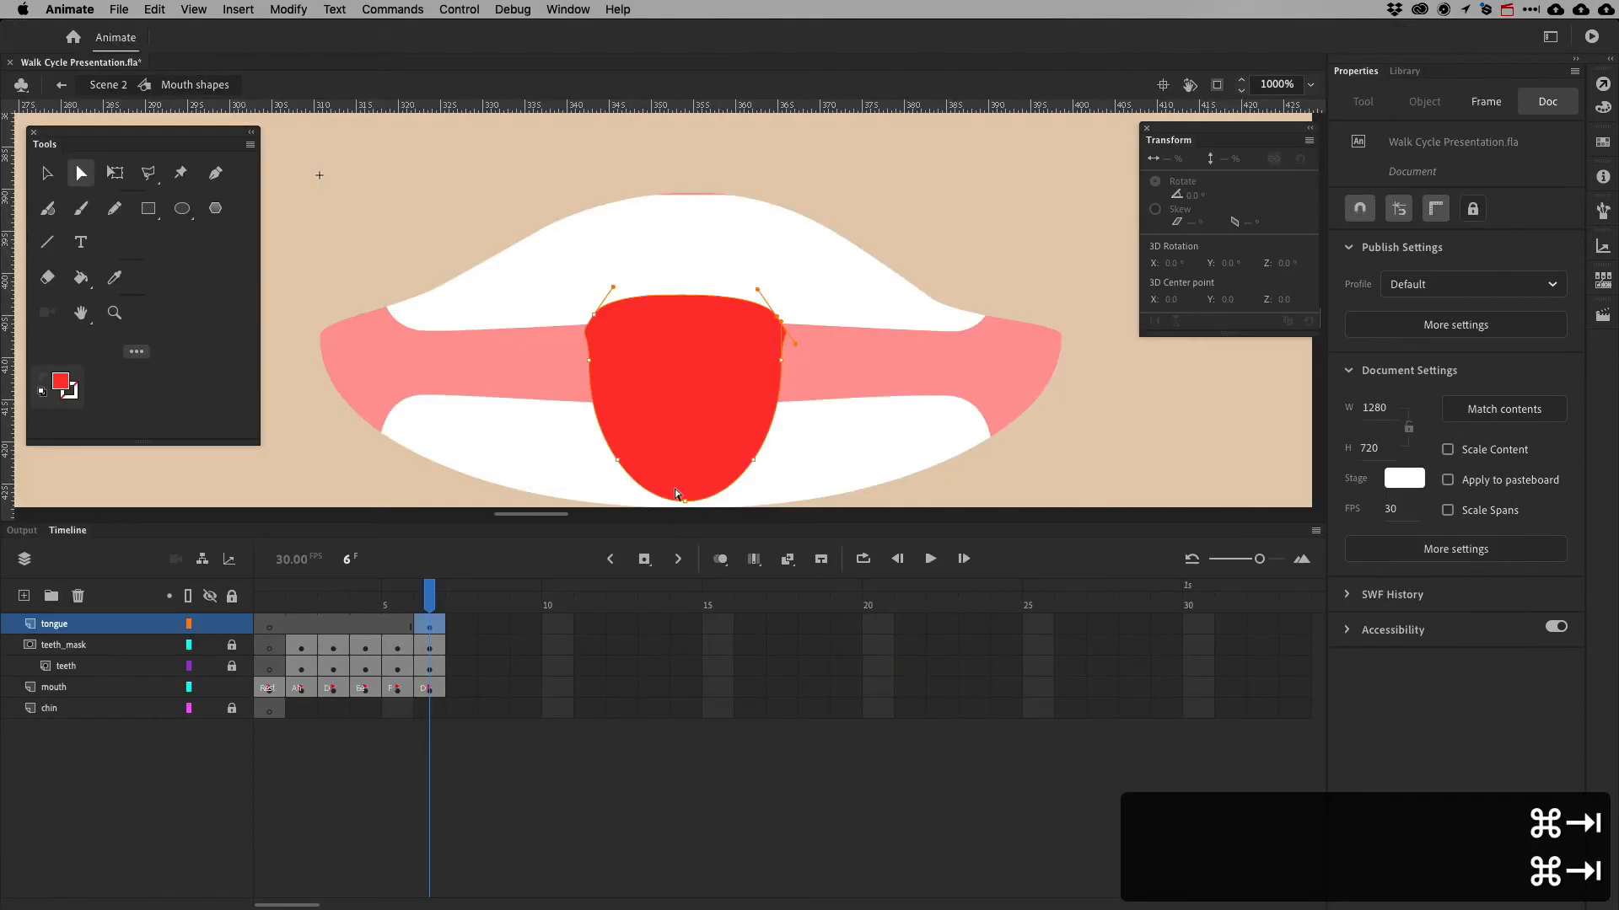
left_click(589, 362)
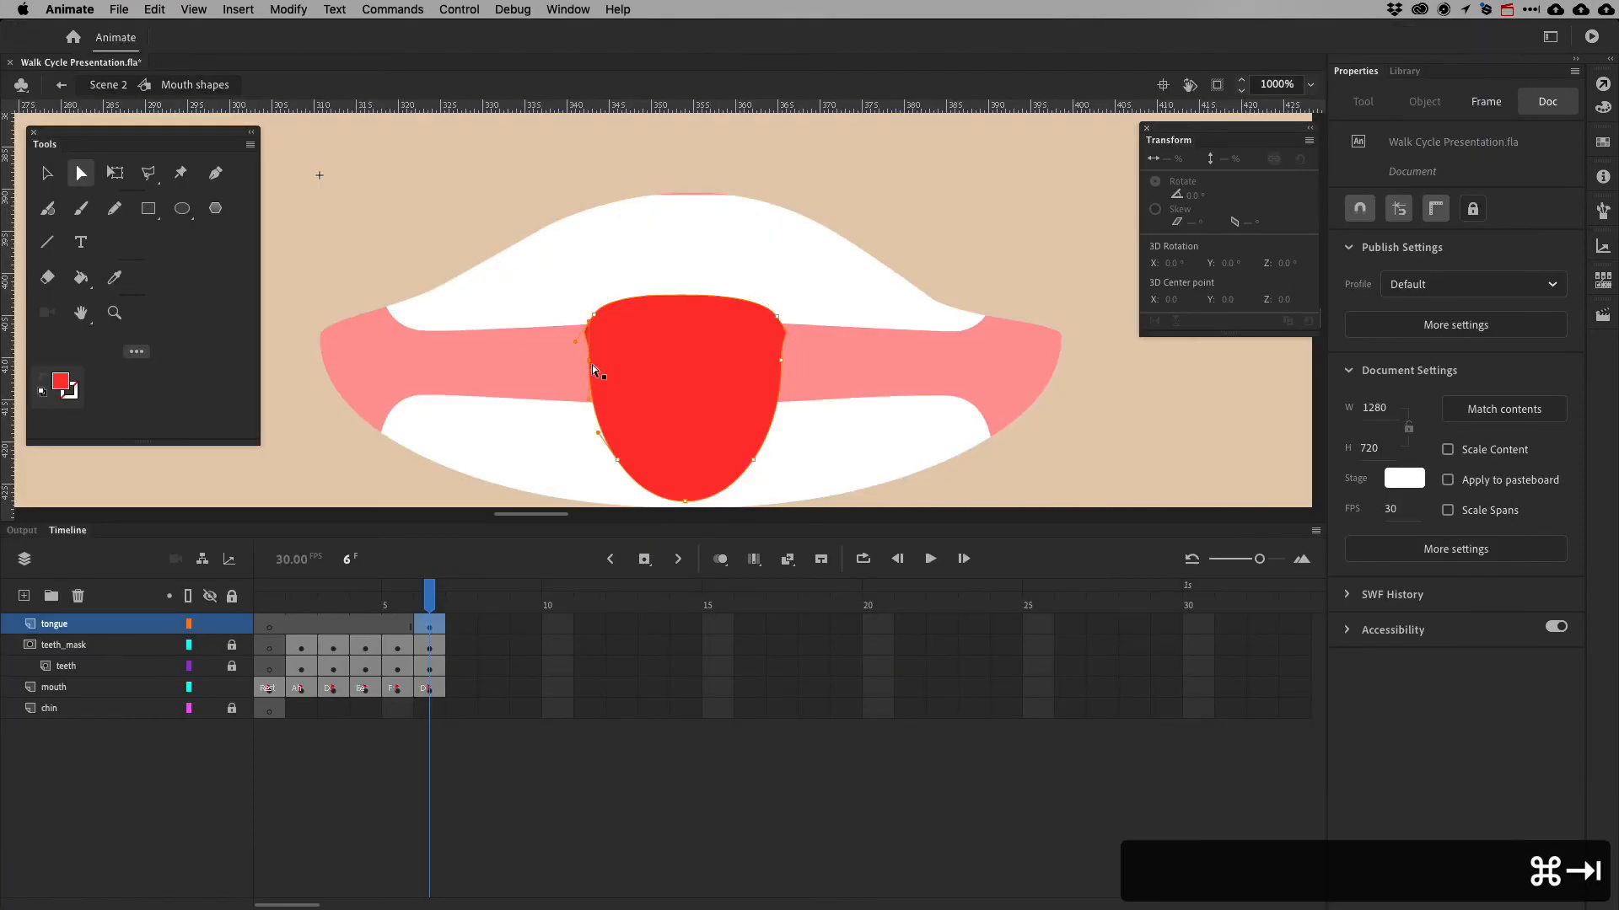
key("shift+Left")
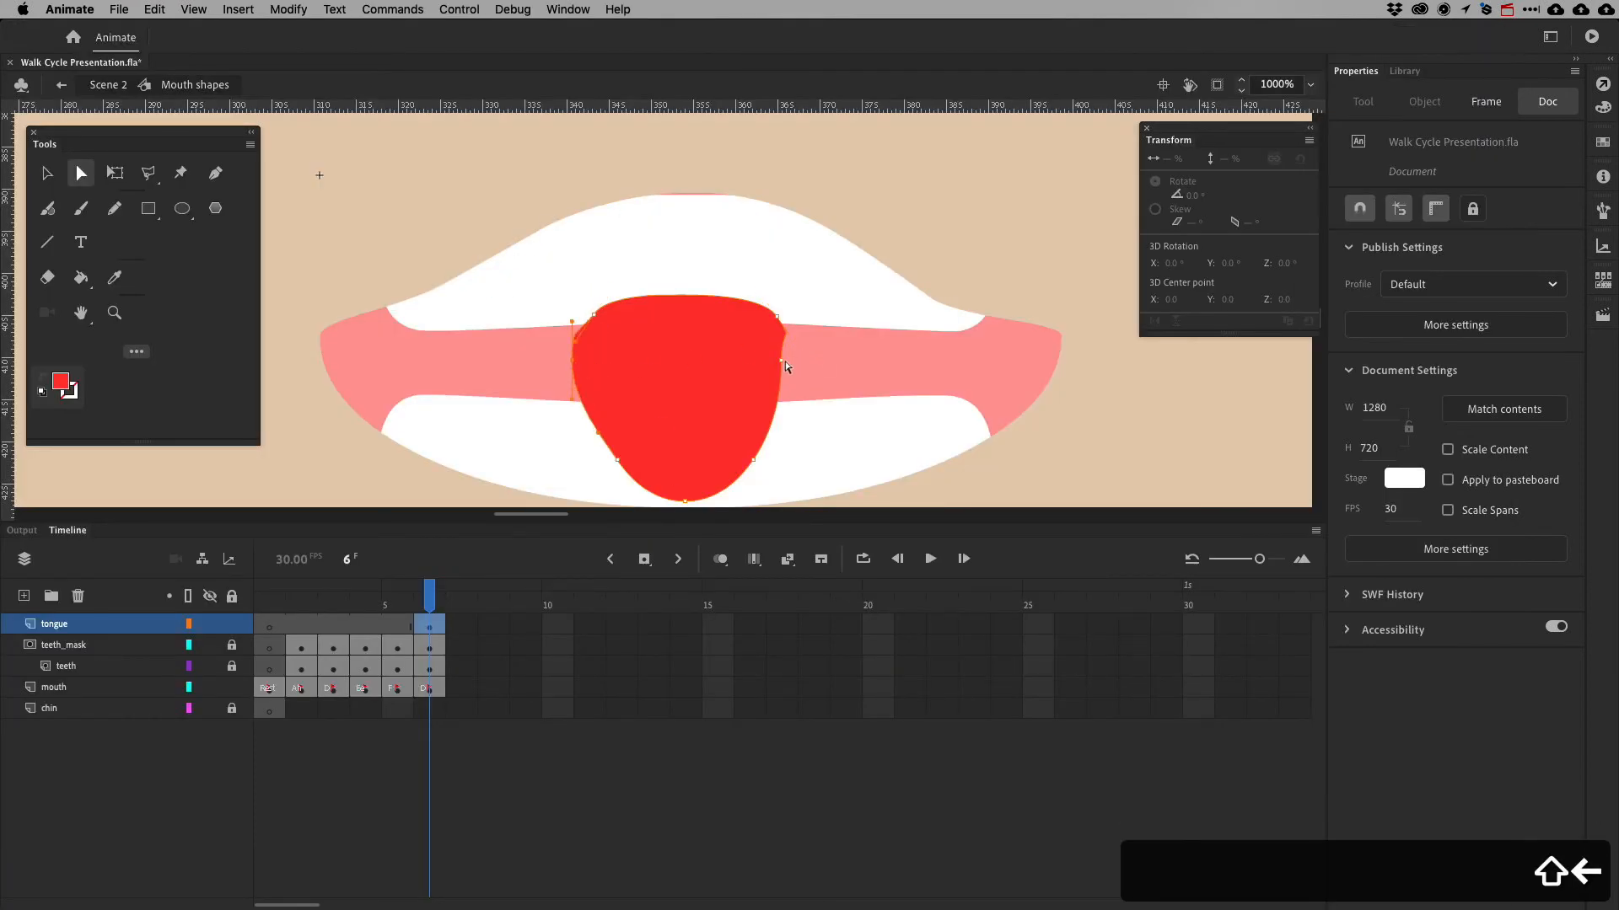
key("shift+Right")
key("shift+Down")
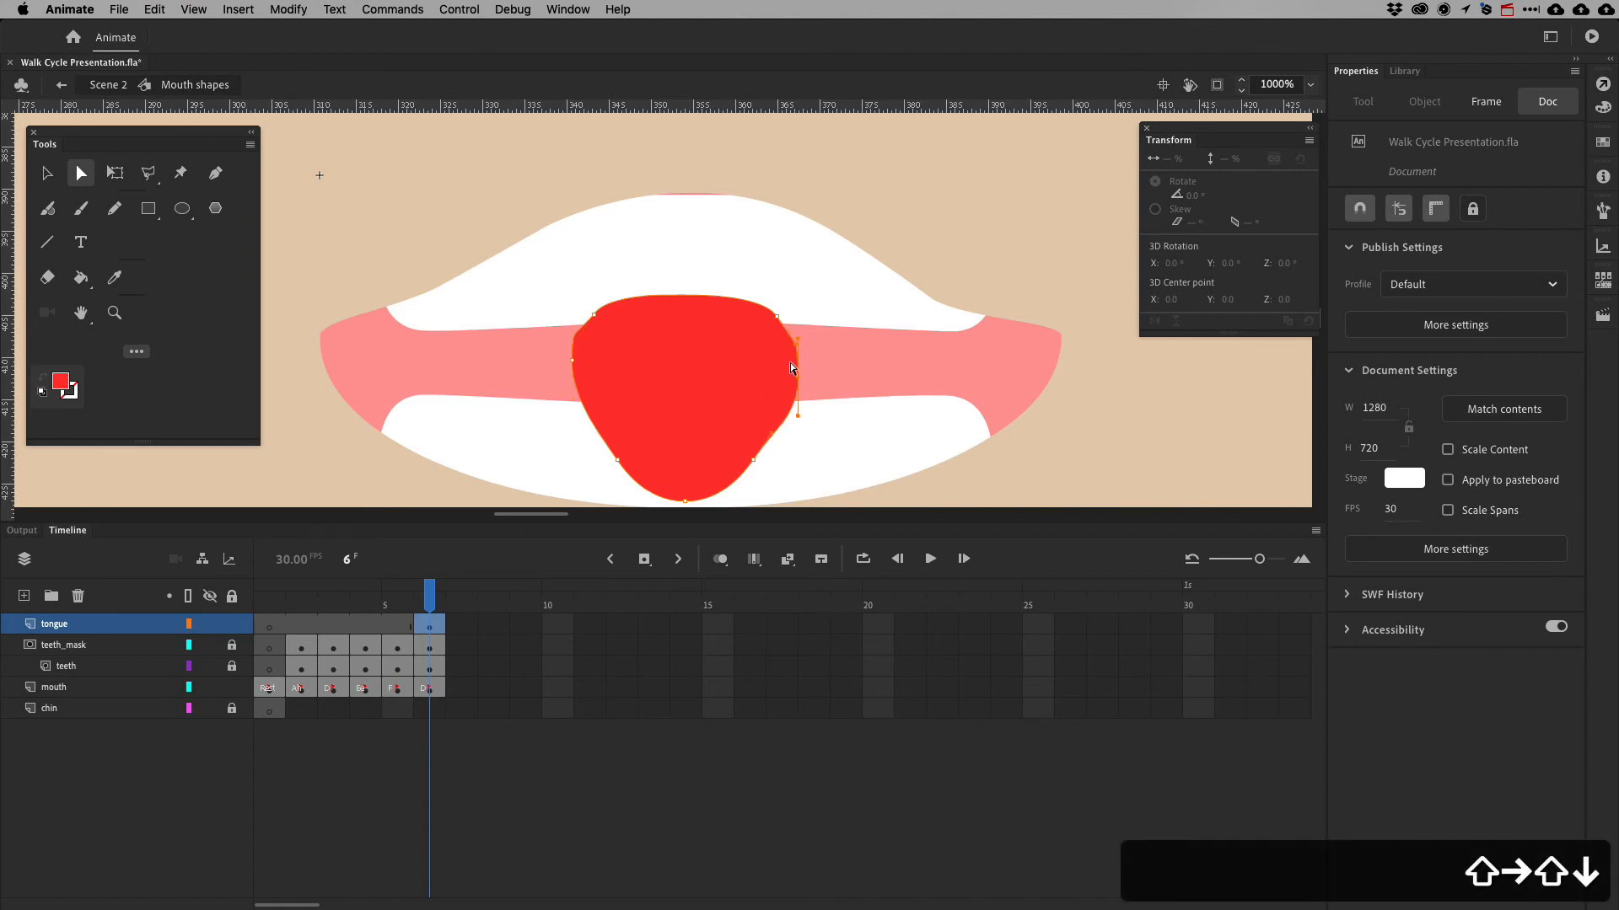
left_click(774, 435)
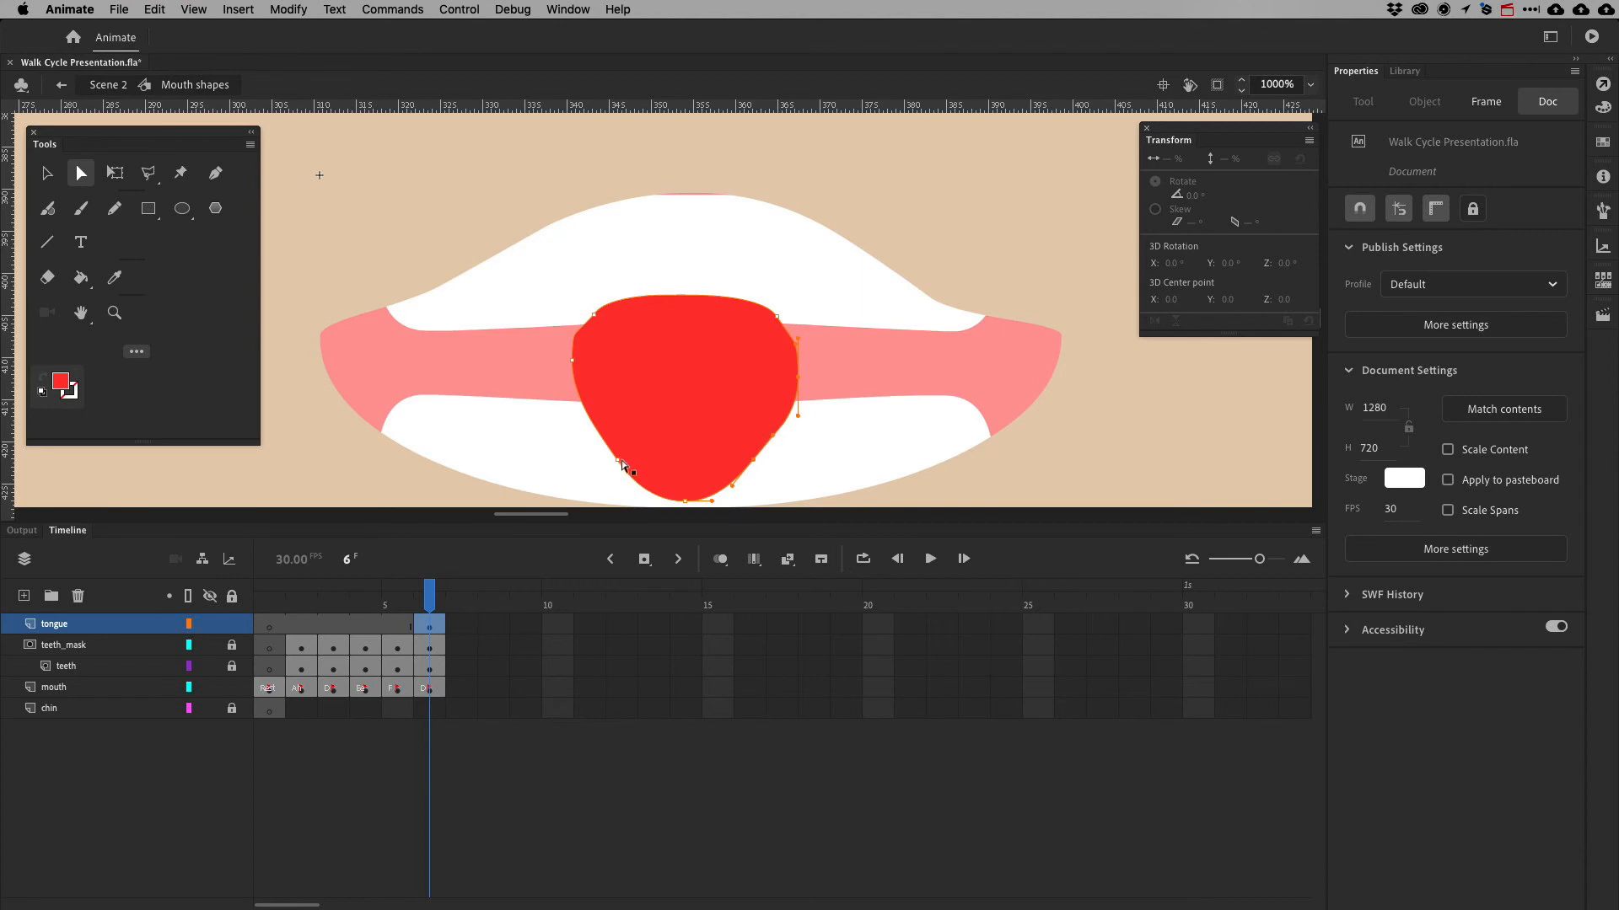
left_click(618, 461)
Flatten the tongue's top edge along the upper teeth by repositioning its upper anchor points and levelling their curve handles
mouse_move(594, 316)
left_mouse_down()
mouse_move(590, 329)
mouse_move(612, 323)
left_mouse_up()
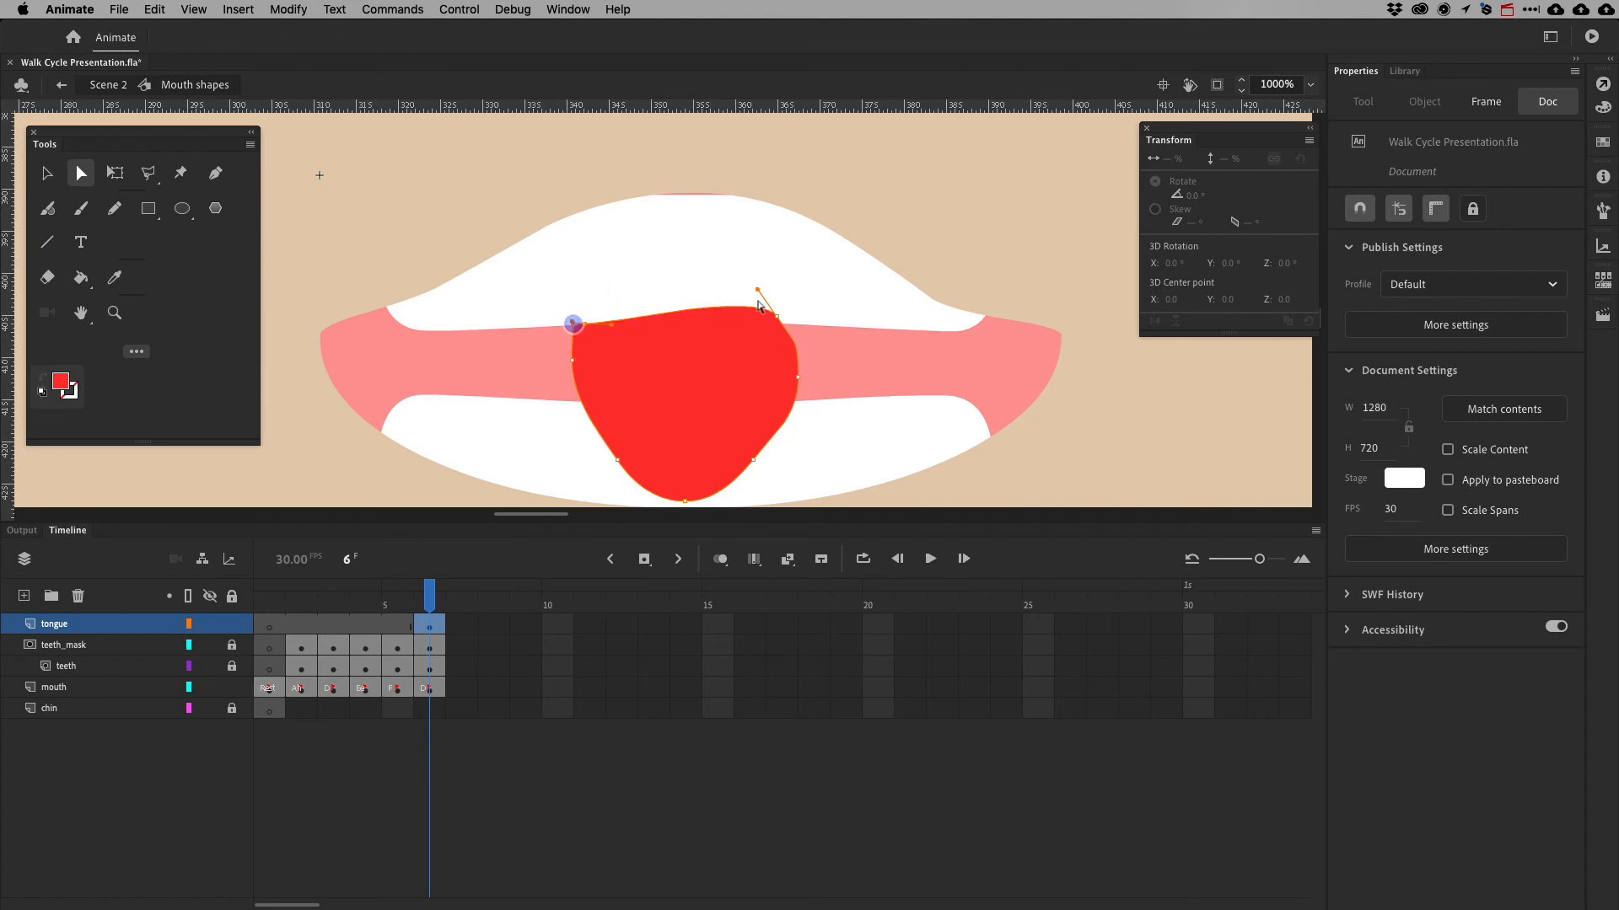
left_click_drag(776, 317, 782, 325)
key("super+z")
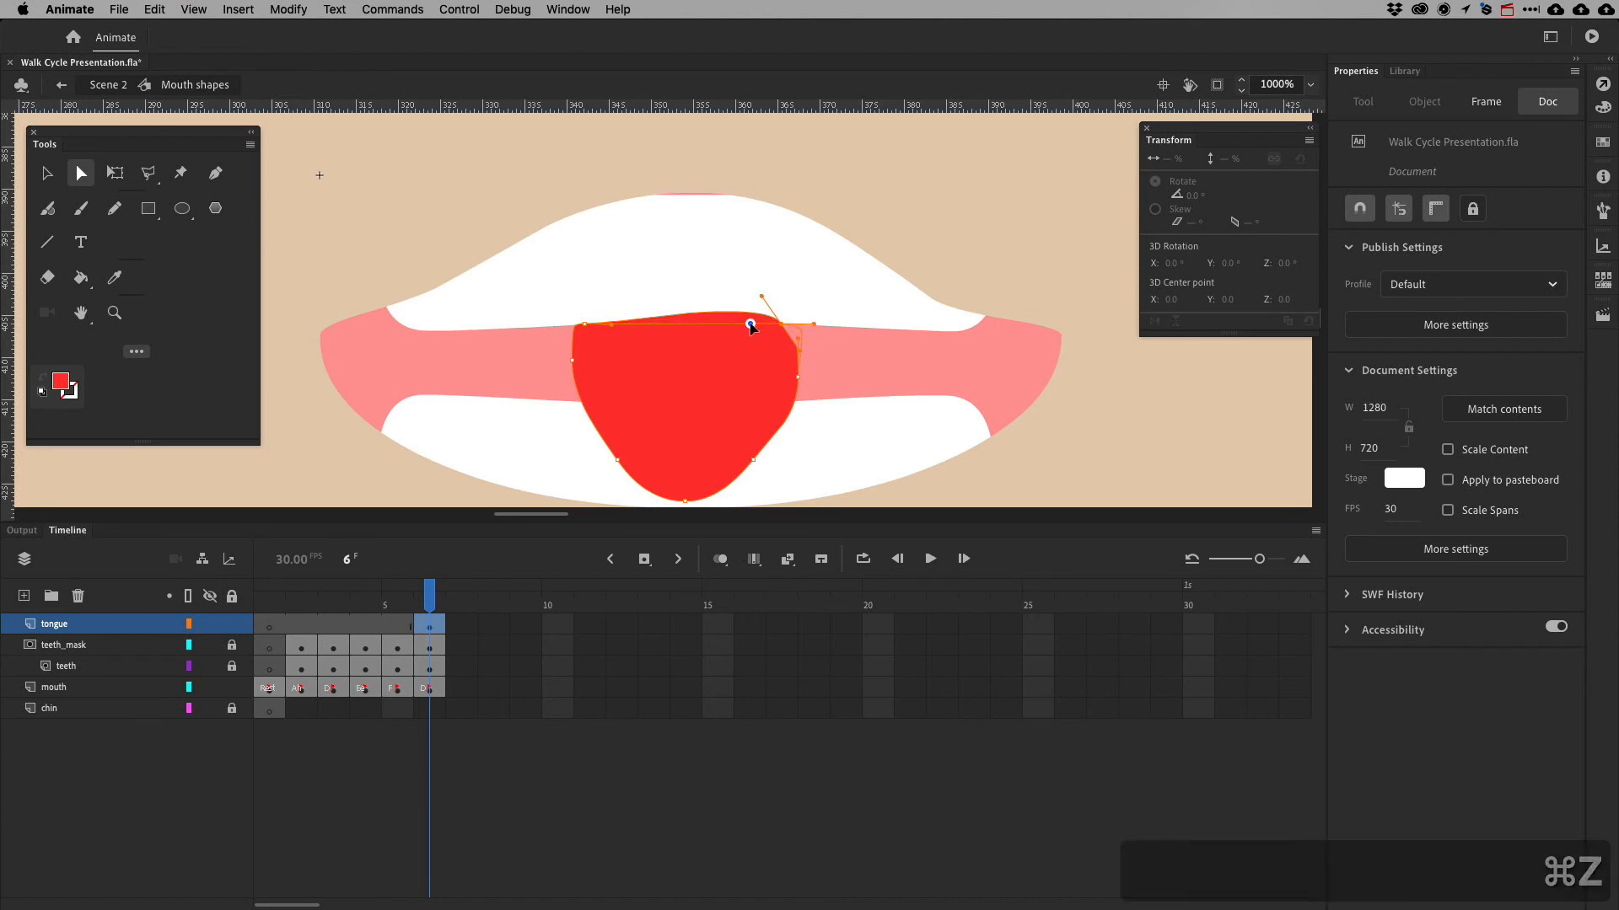
left_click(751, 322)
Delete the tongue's two middle side anchor points and level the upper-left point's curve handle
key("Delete")
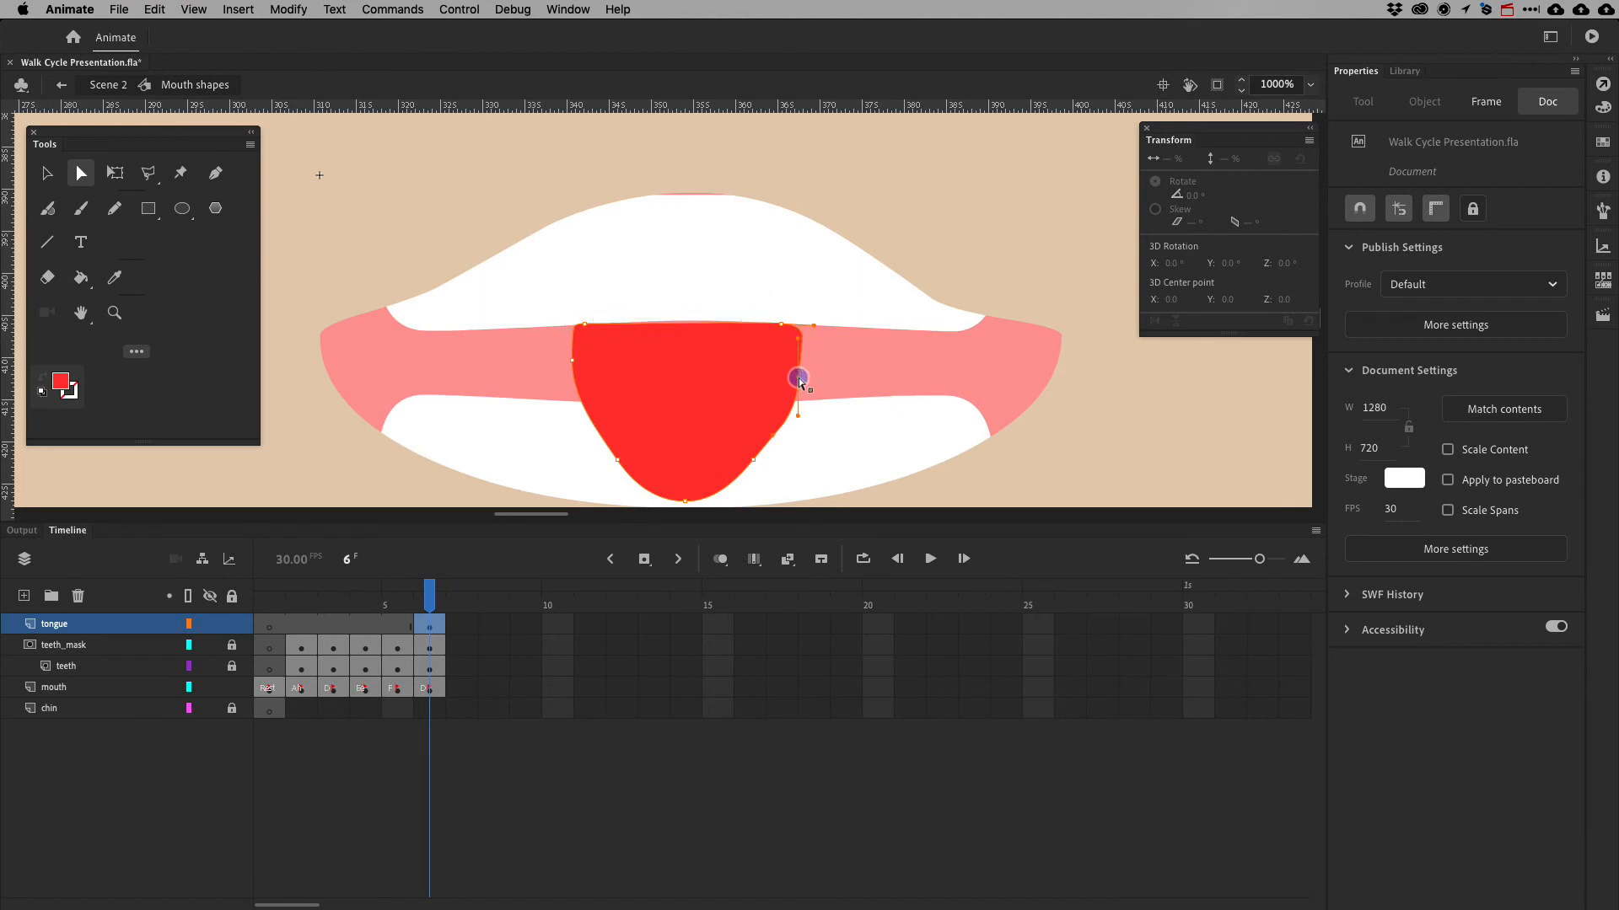
key("BackSpace")
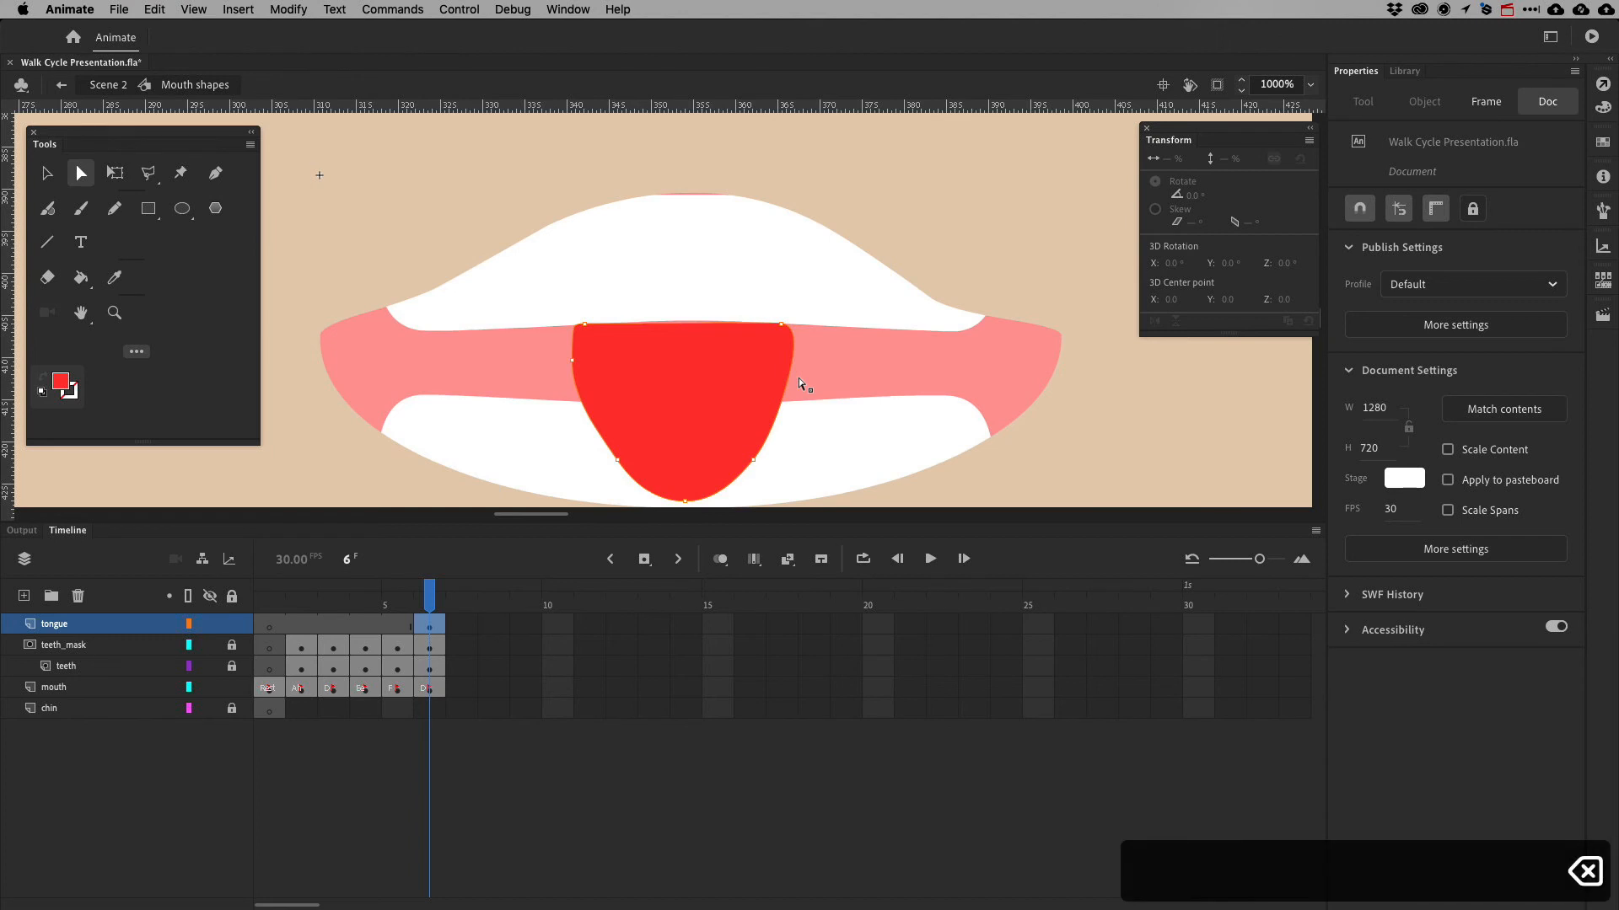
left_click(573, 362)
key("BackSpace")
left_click(585, 324)
left_click_drag(577, 329, 551, 326)
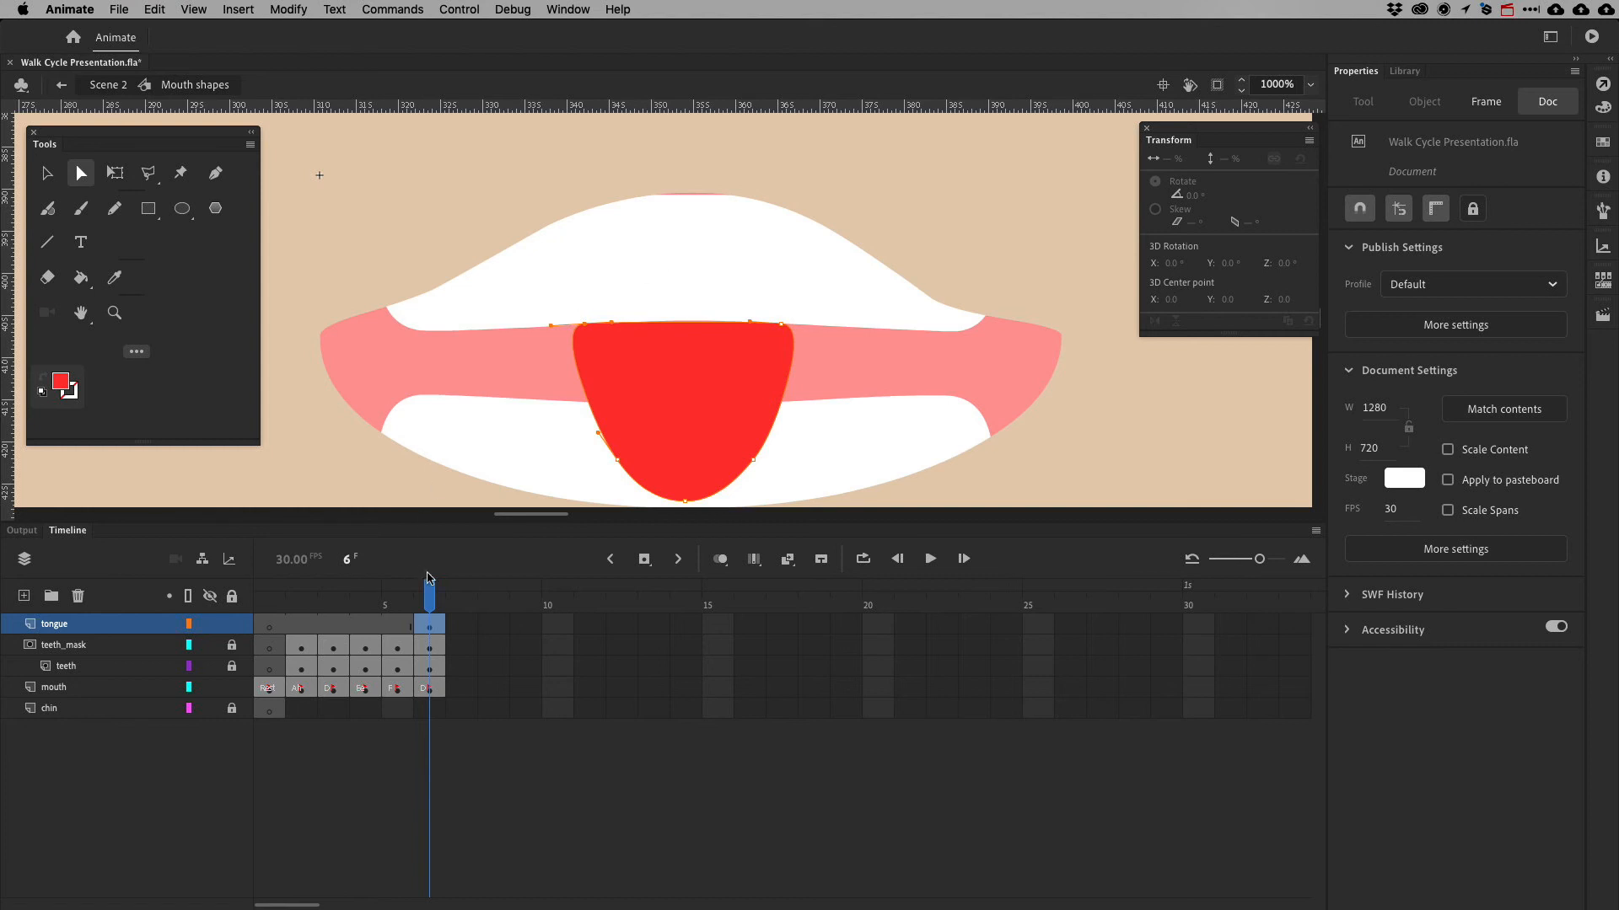
Unlock the teeth layer, raise the upper teeth's two top corner points above the lip, and lock the layer again
left_click(428, 647)
left_click(428, 668)
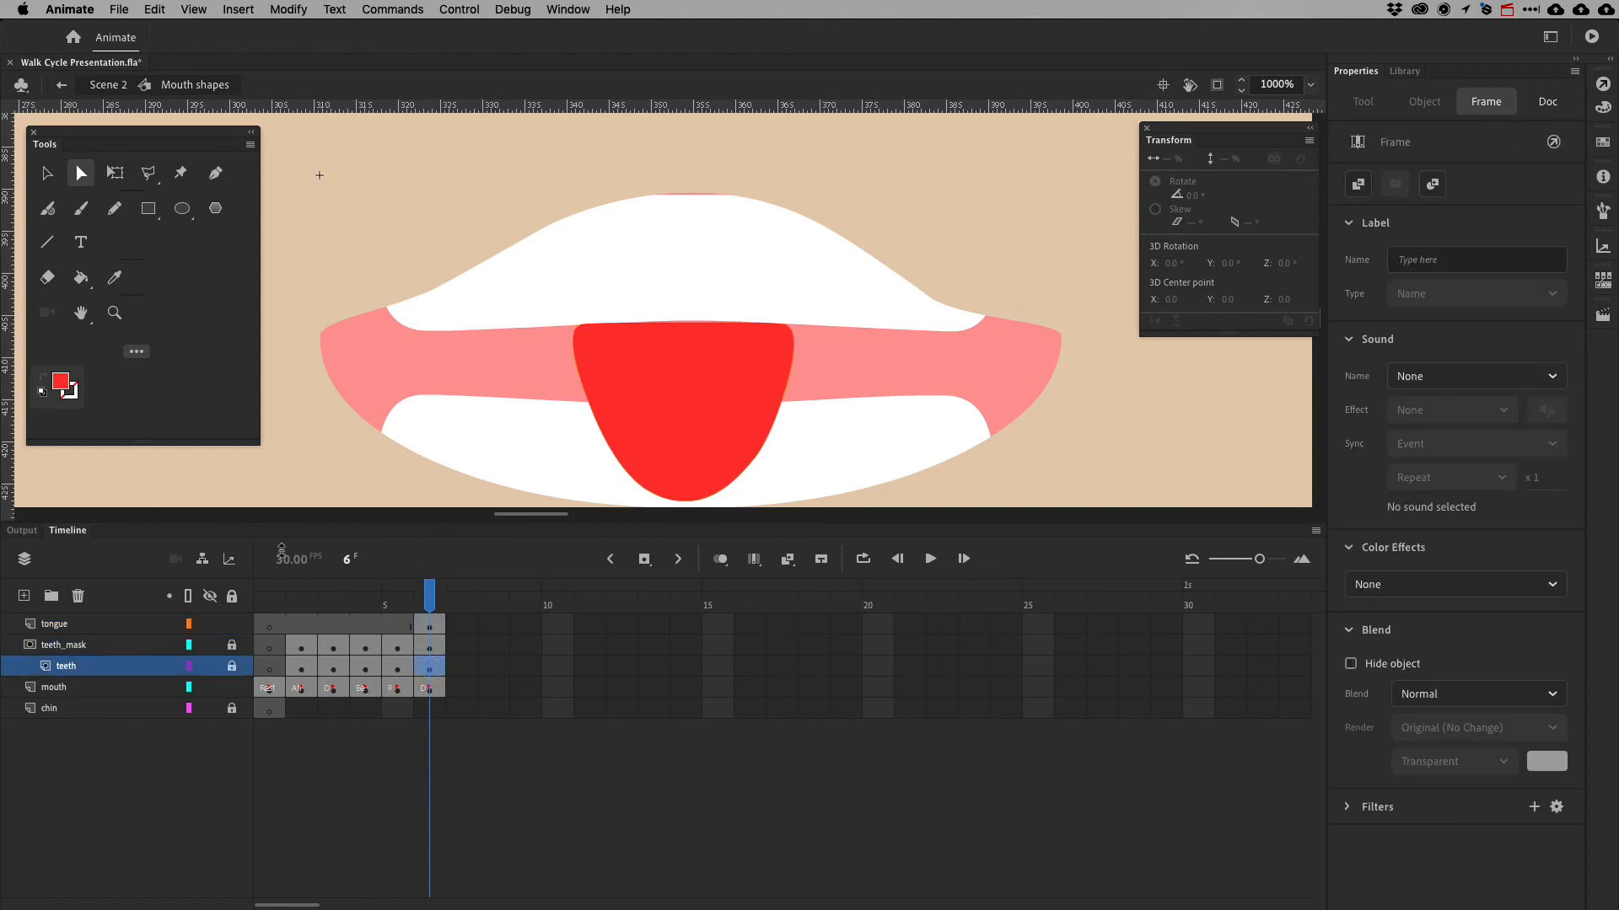
left_click(232, 666)
left_click(546, 201)
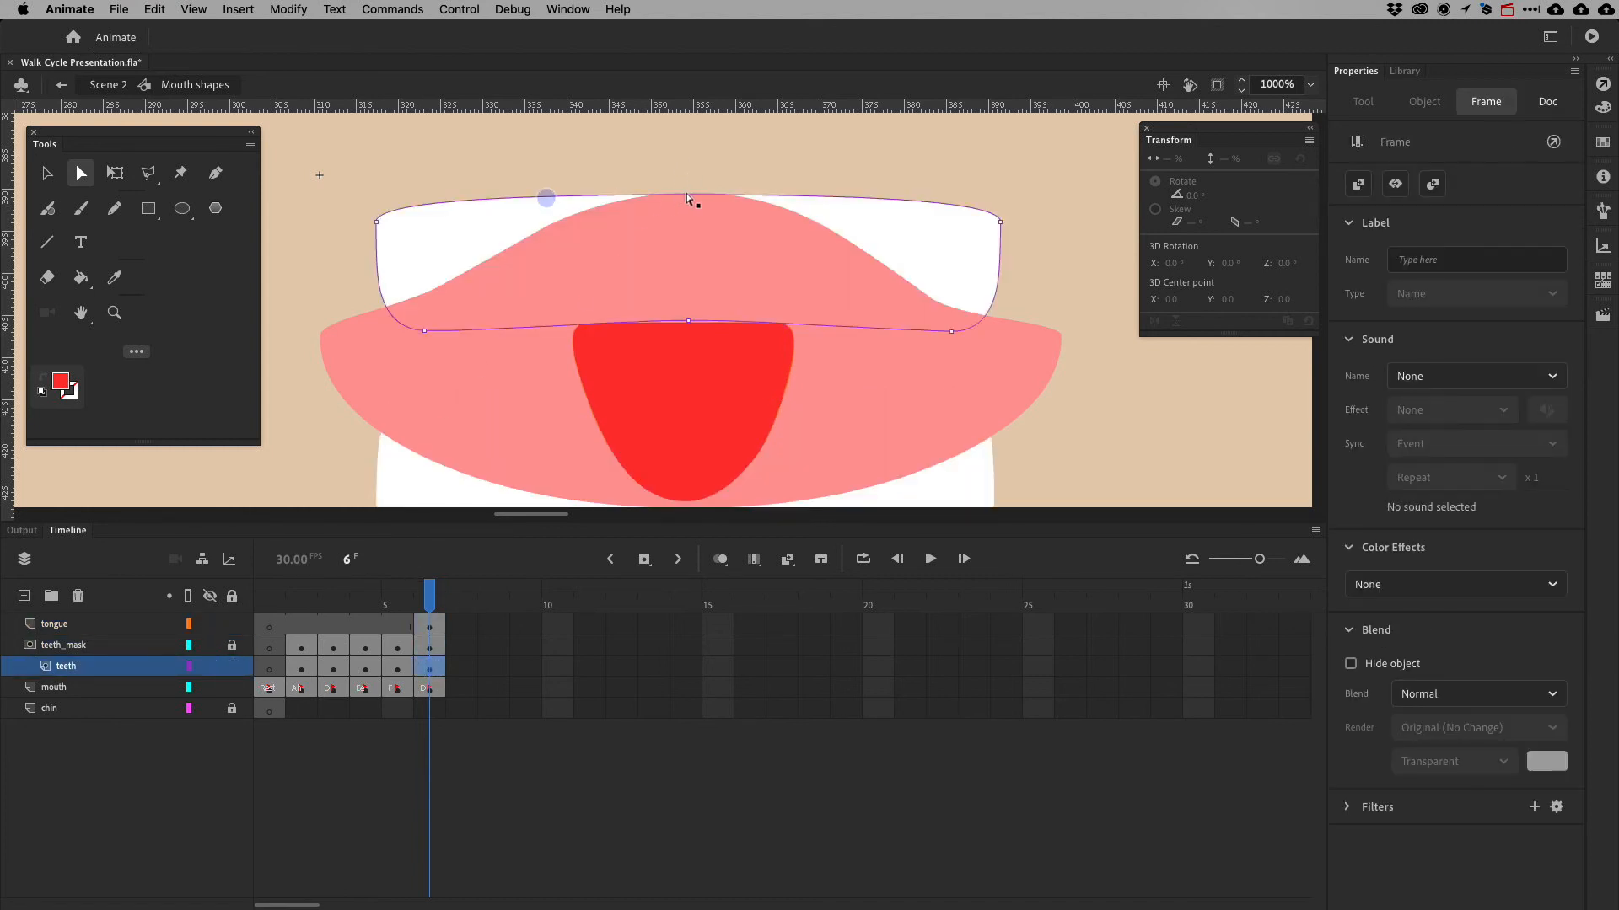
left_click(376, 223)
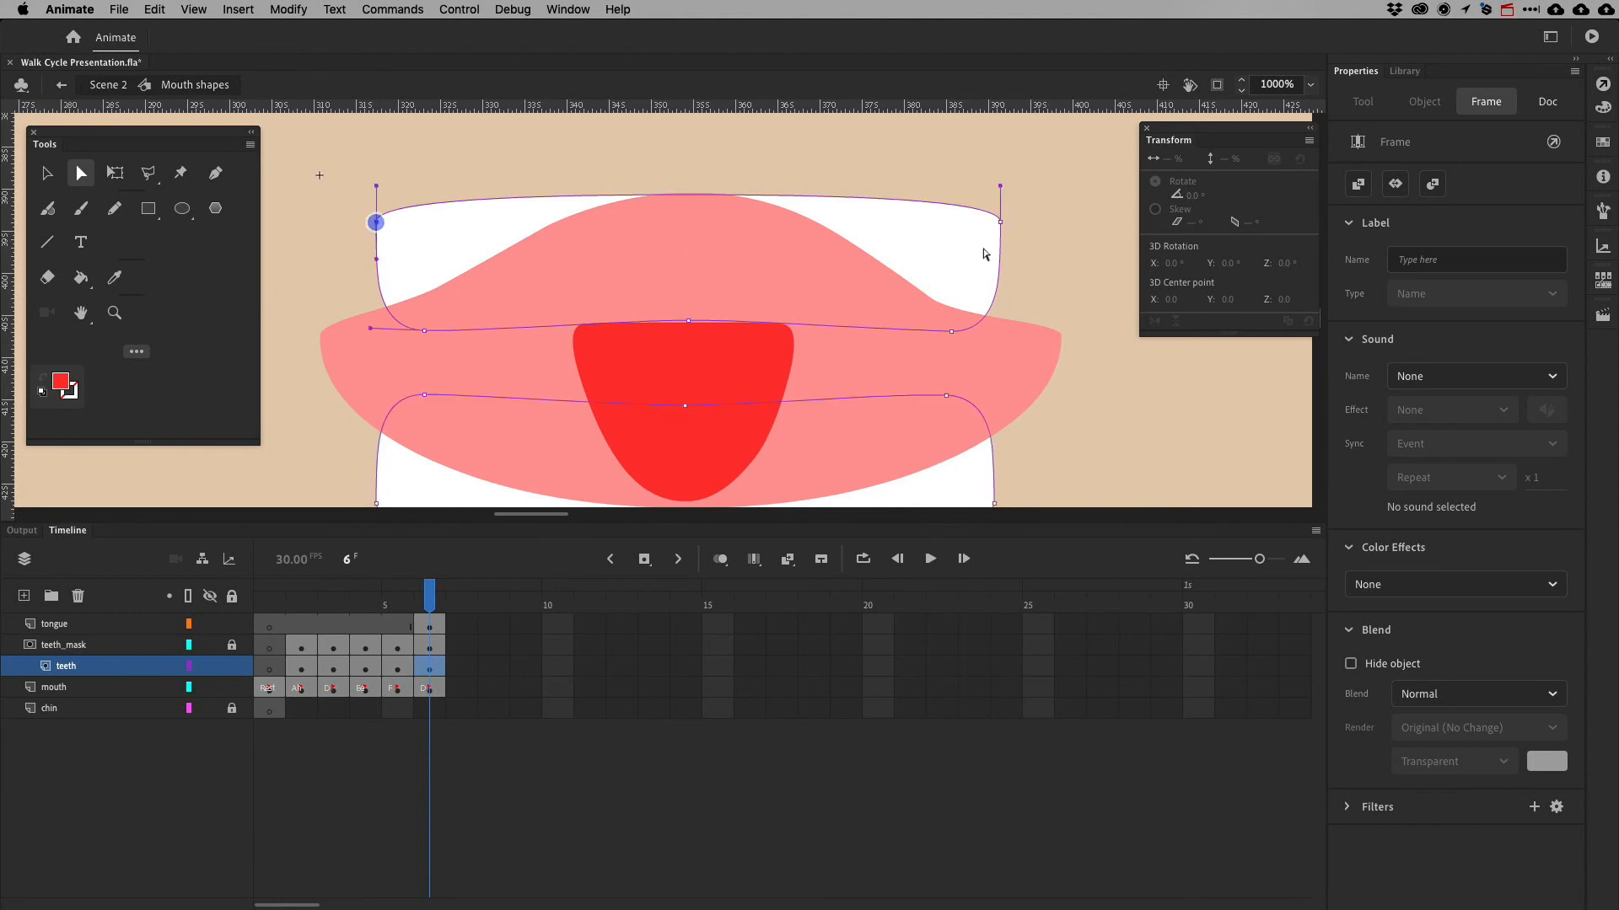
left_click(1000, 224)
key("shift+Up")
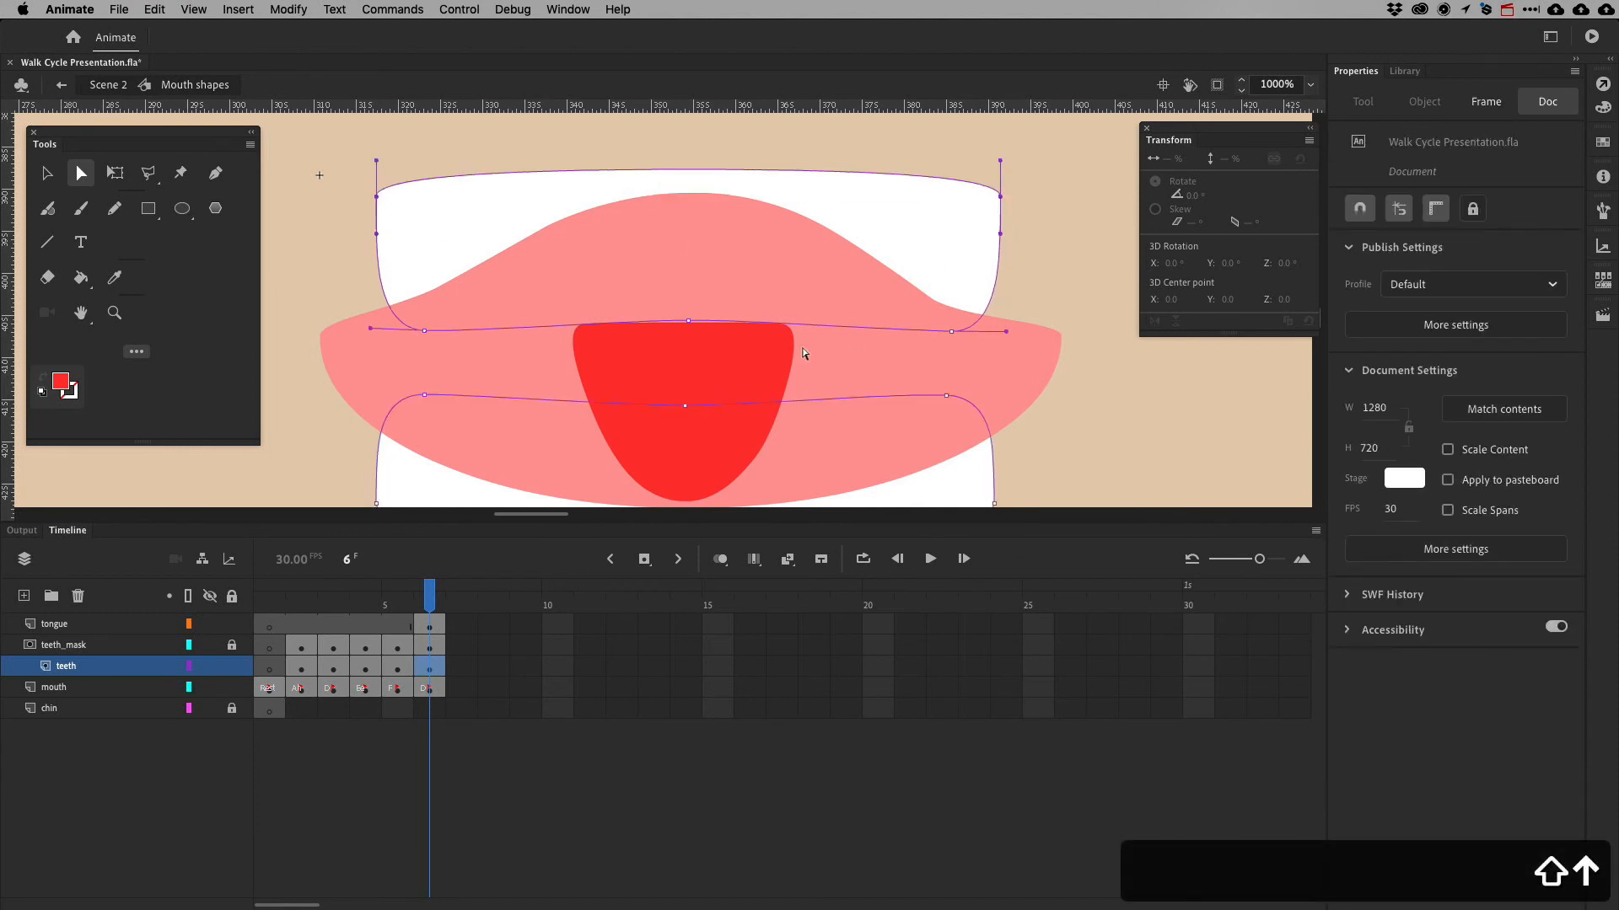
left_click(77, 173)
left_click(232, 666)
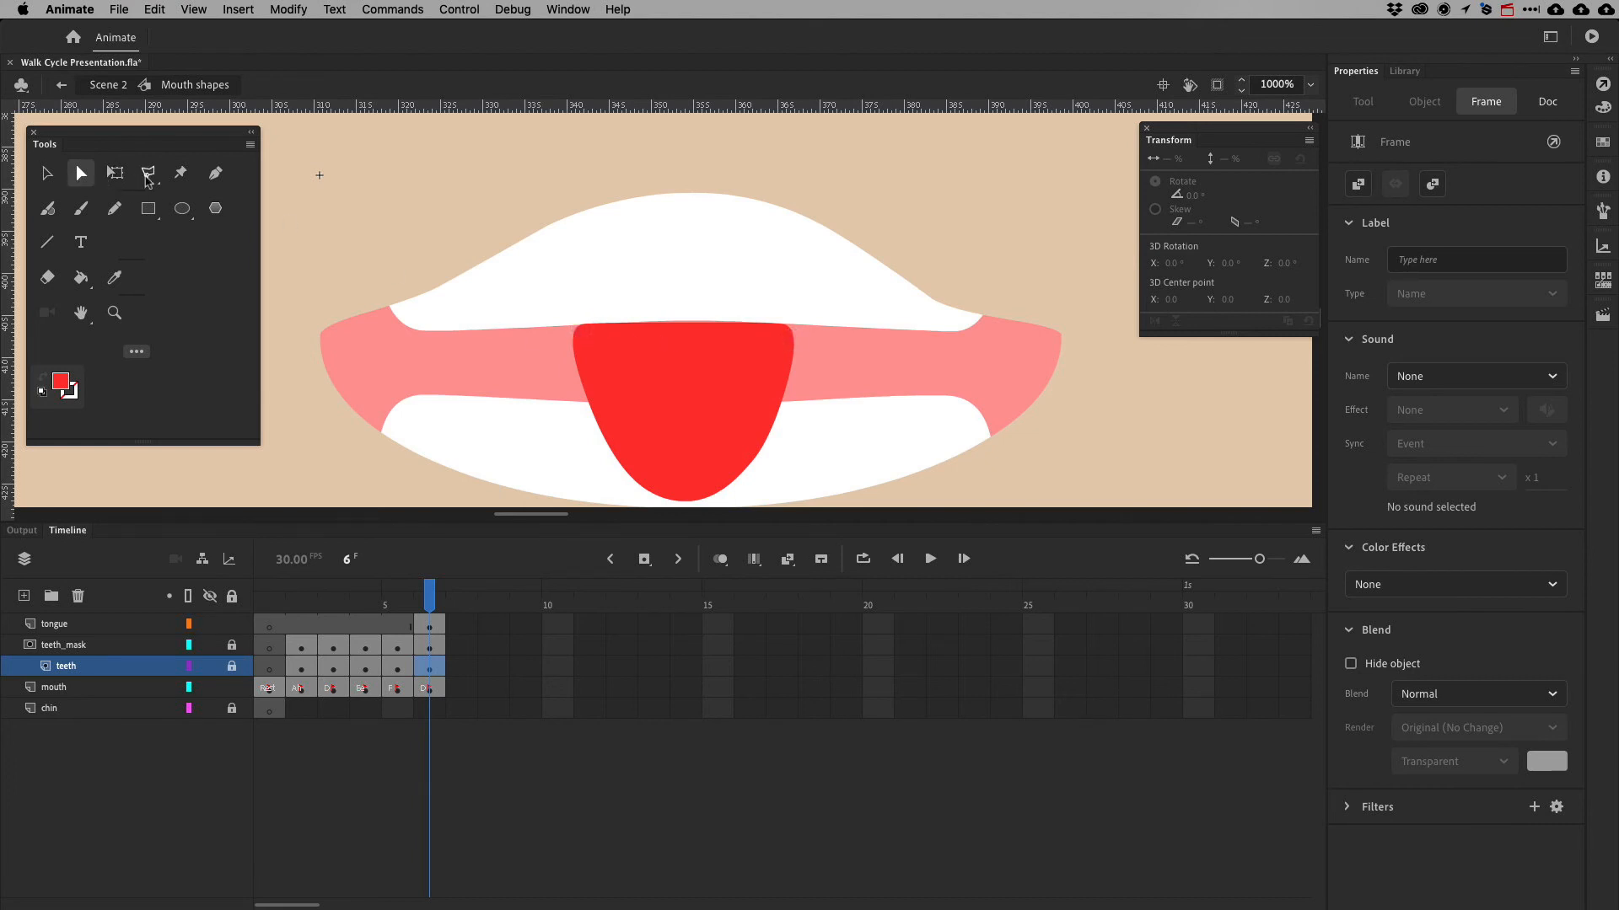
Turn the tongue's two upper anchor points into sharp corners by bending their outer curve handles downward
left_click(438, 624)
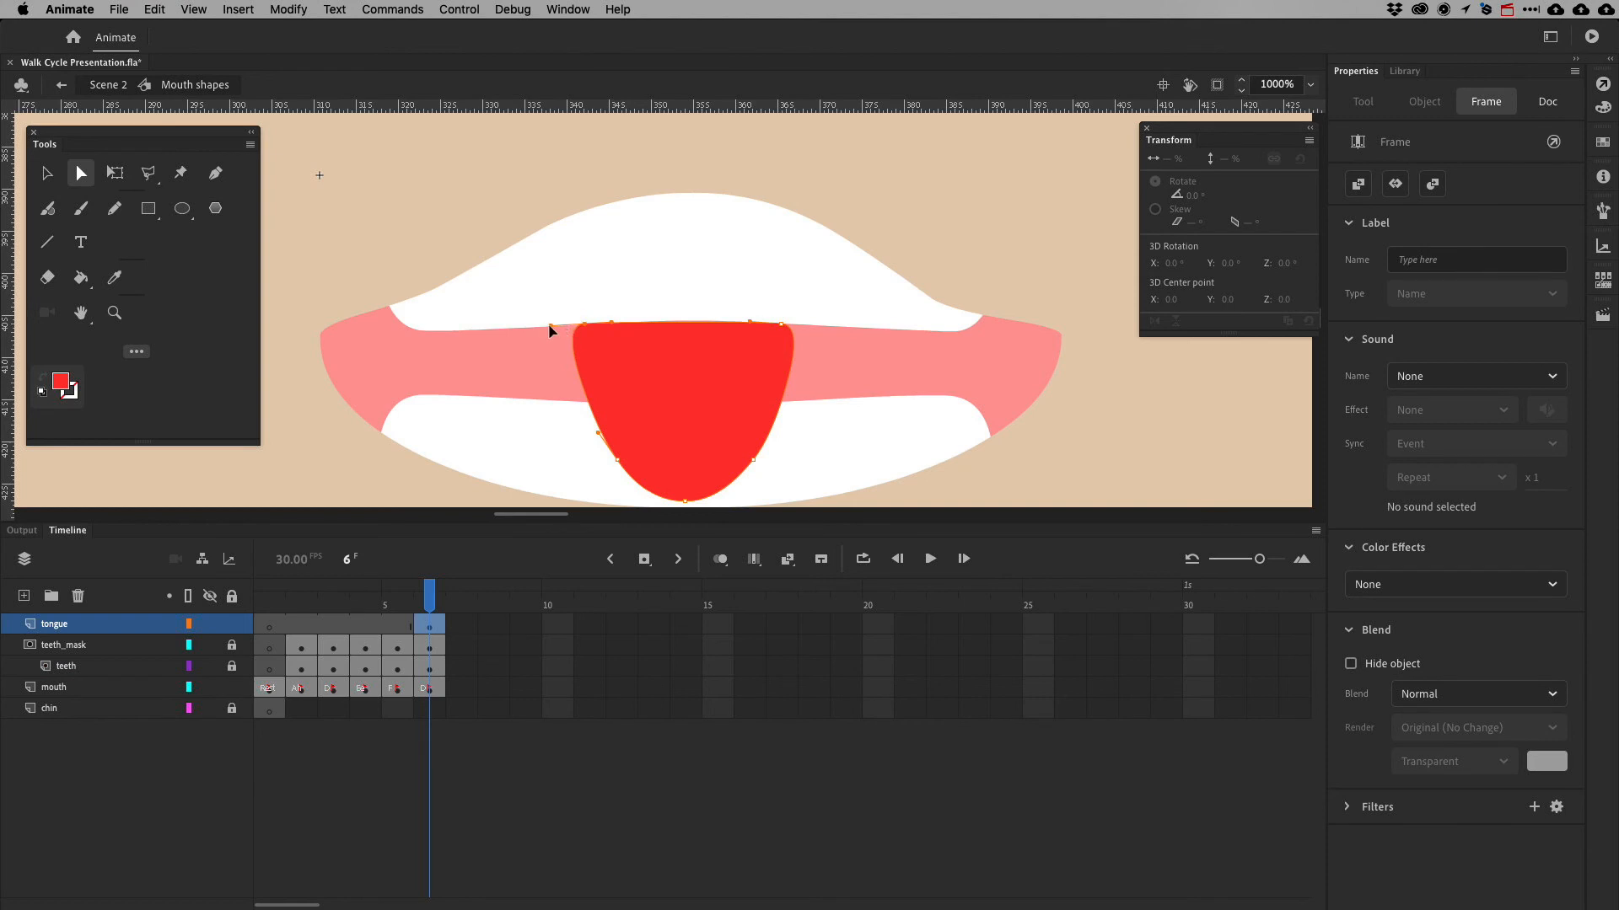
left_click_drag(549, 331, 614, 358)
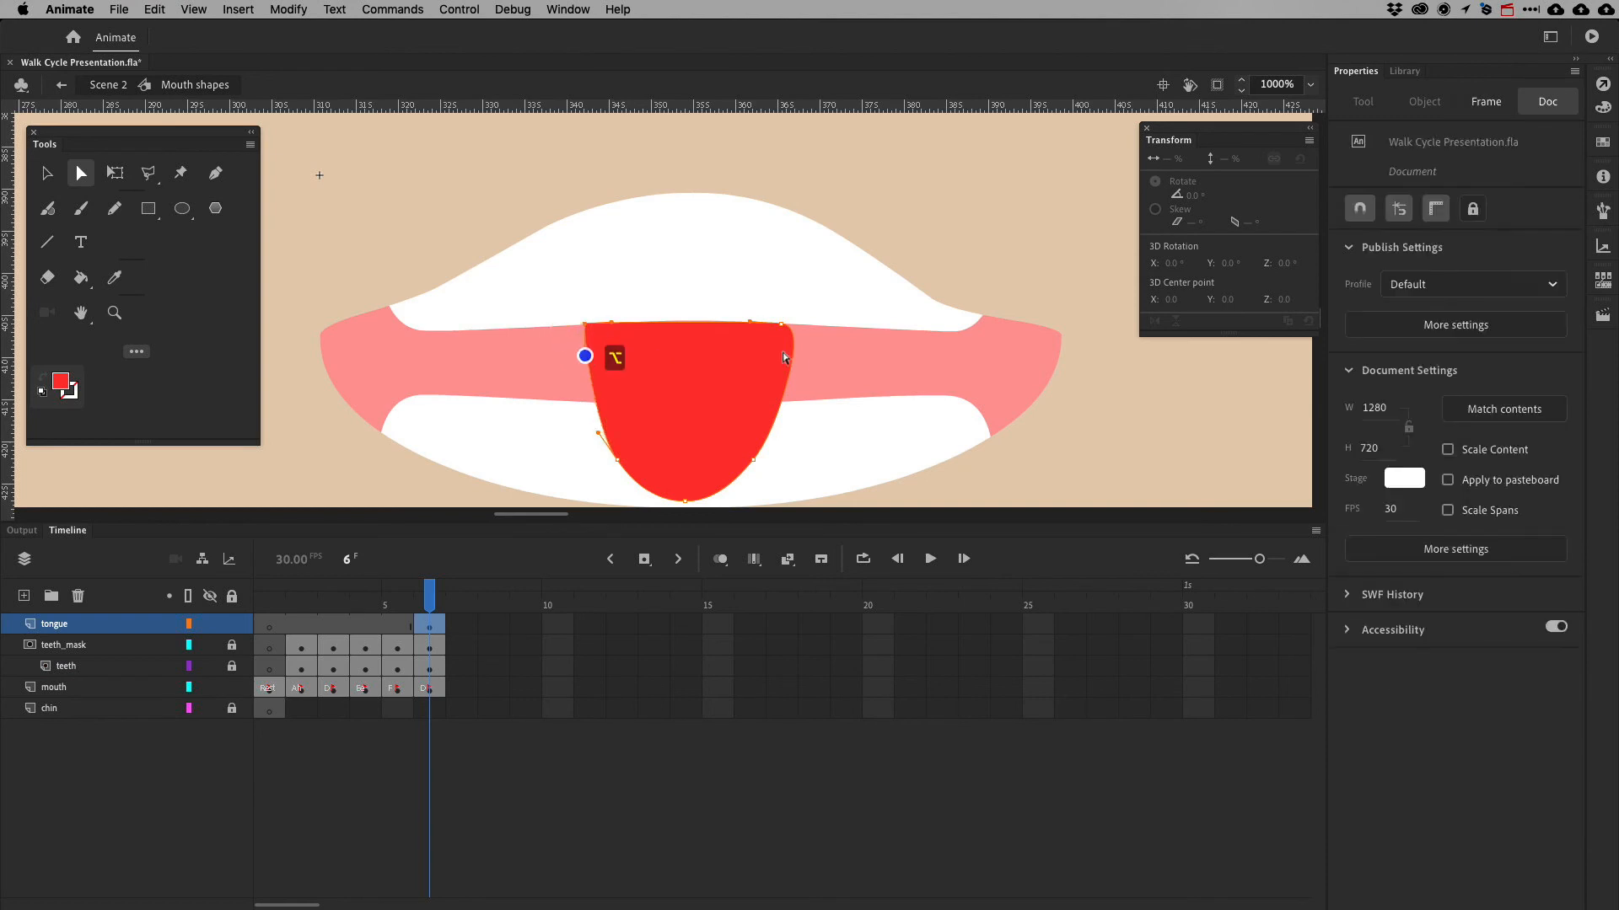
left_click(782, 326)
left_click_drag(814, 327, 782, 356)
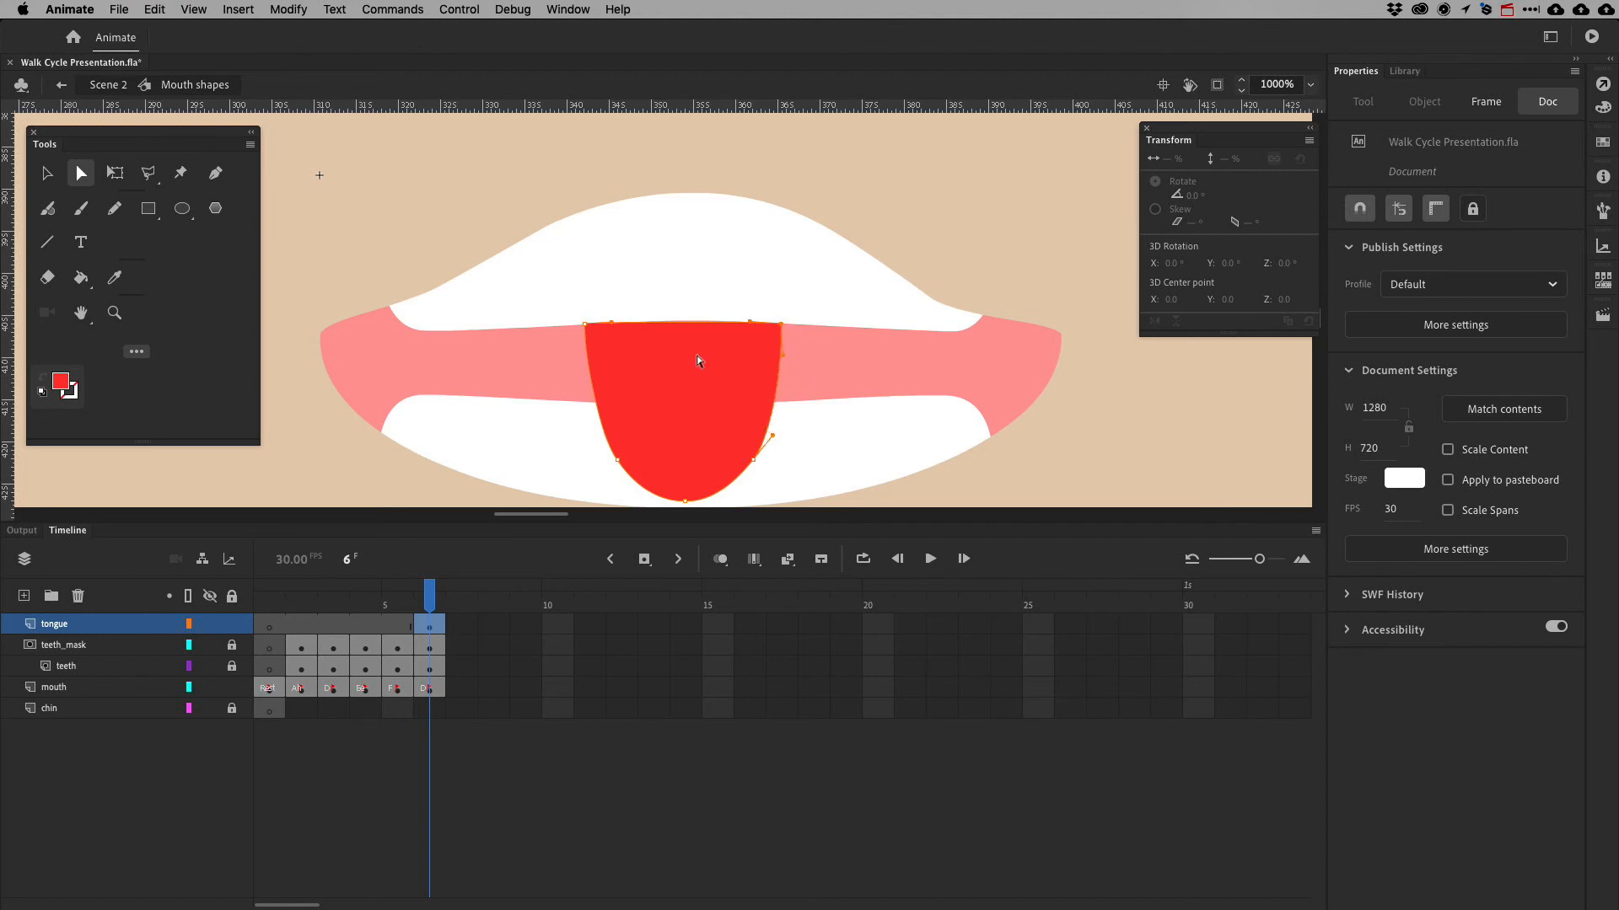
Widen the tongue's top by moving both upper corner points outward, and compare the mouth with the L reference
left_click_drag(584, 326, 569, 328)
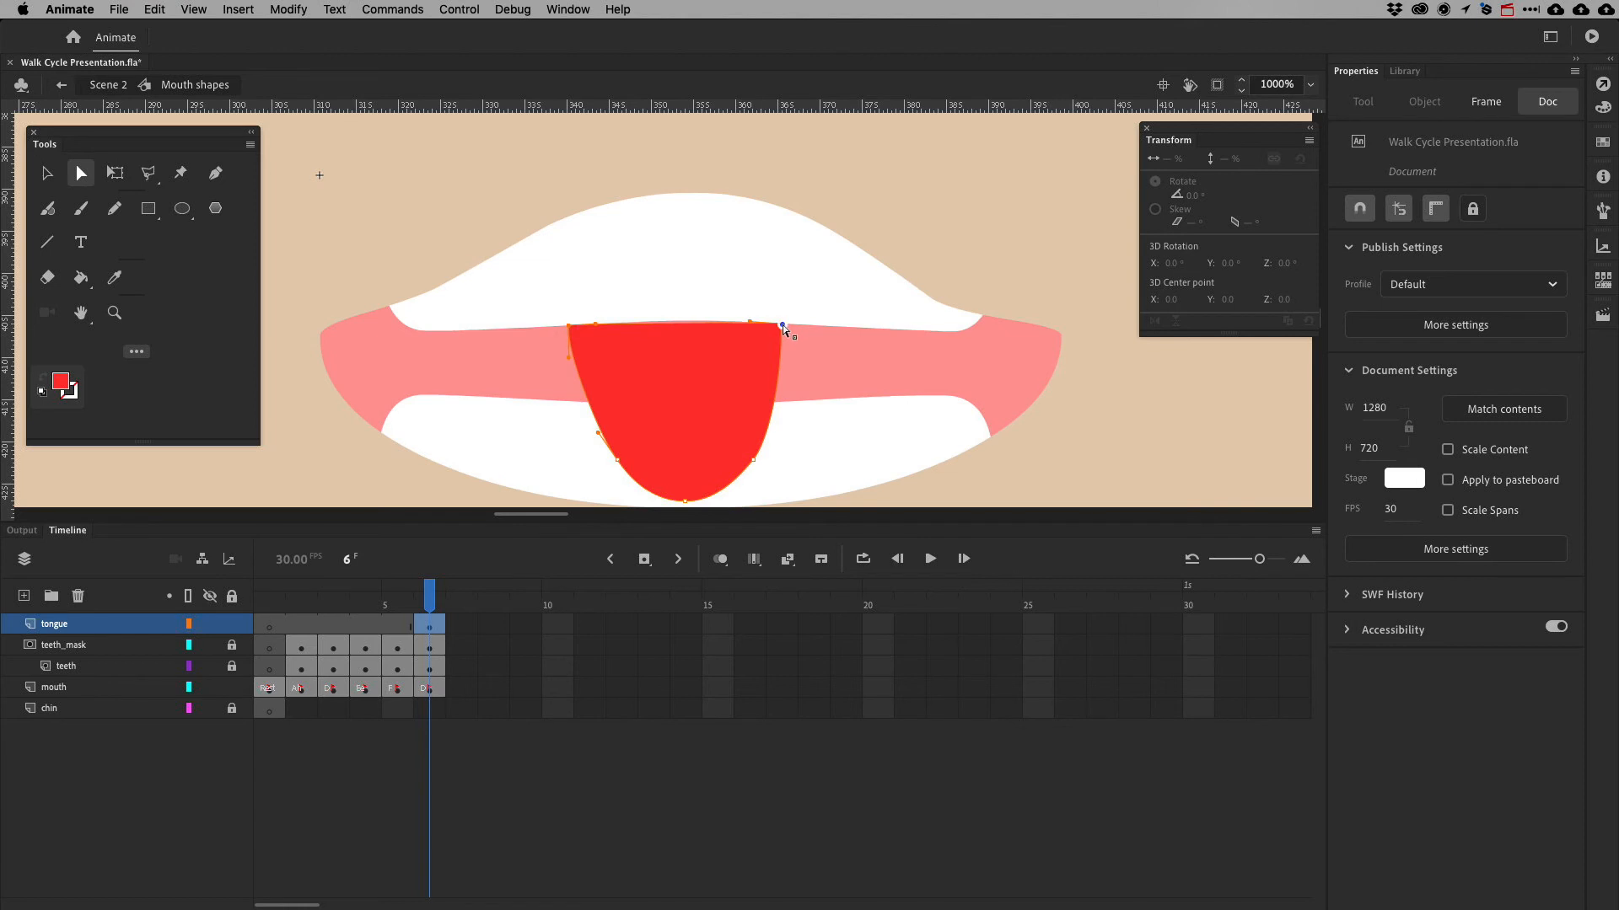
left_click_drag(798, 330, 798, 330)
key("super+minus")
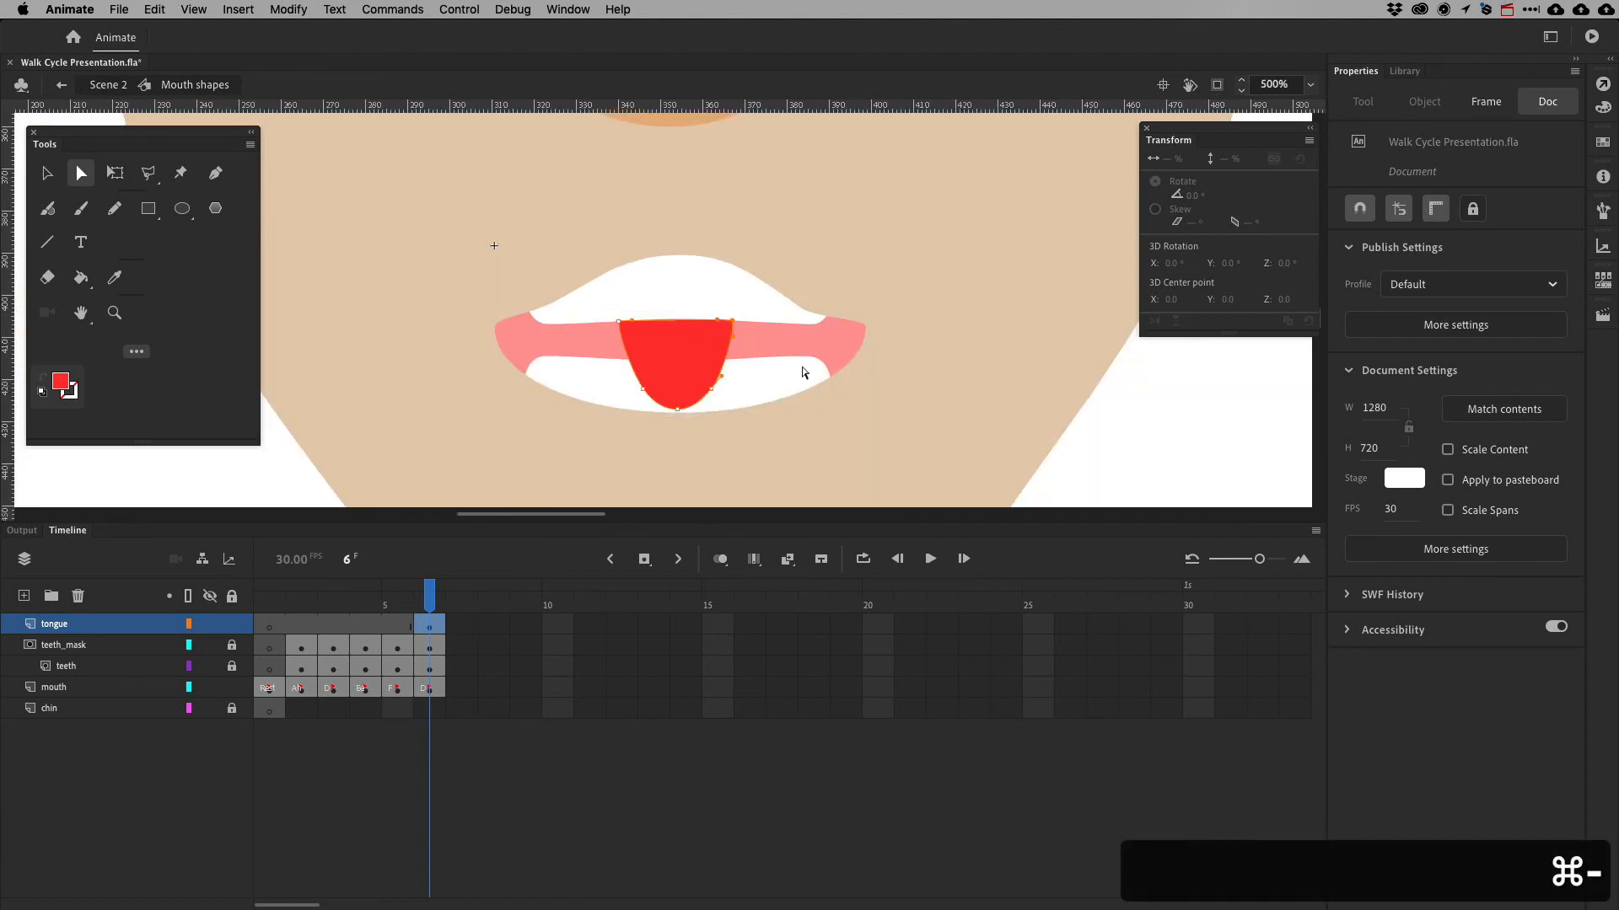
key("super+Tab")
key("super+Tab")
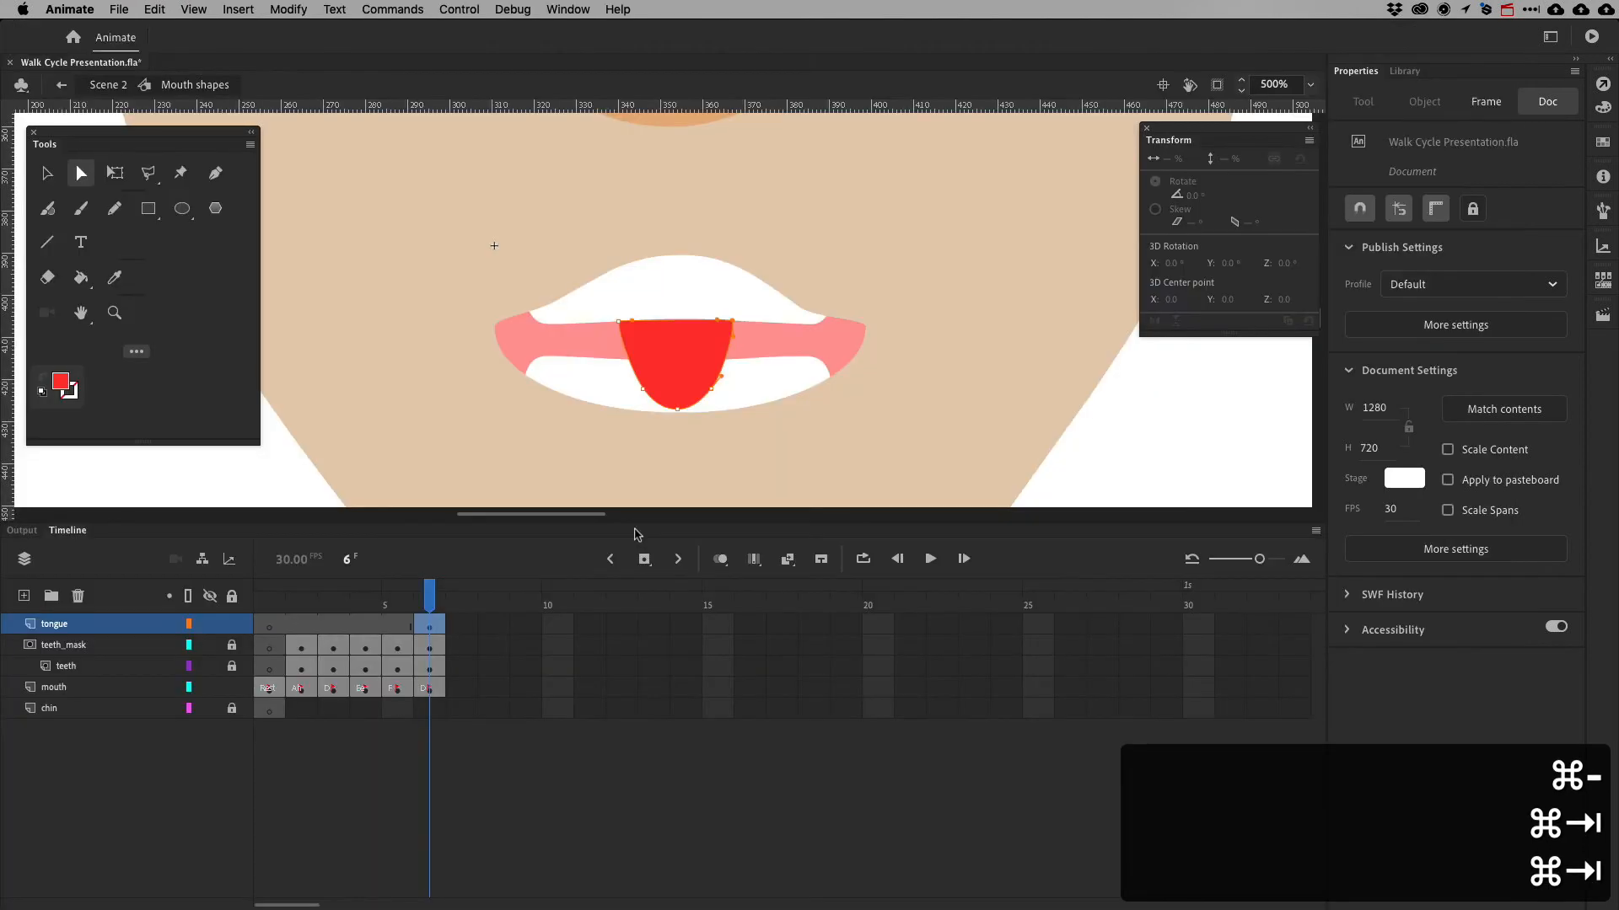
Label frame 6 of the mouth layer as L and check the M mouth in the viseme reference image
left_click(425, 689)
double_click(1475, 257)
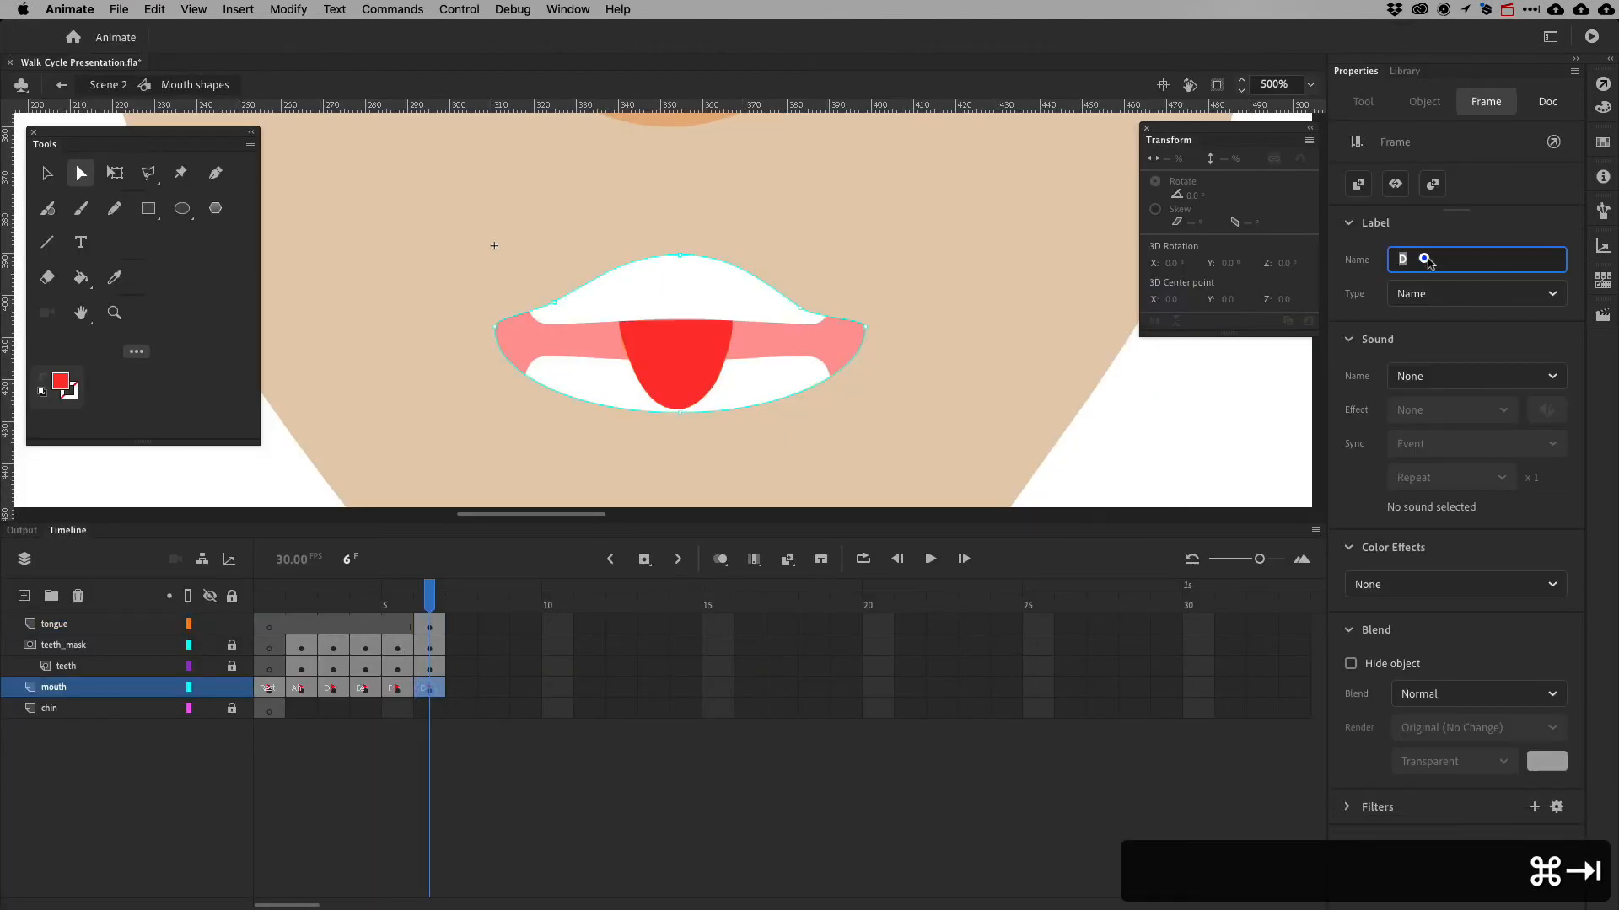
type("L")
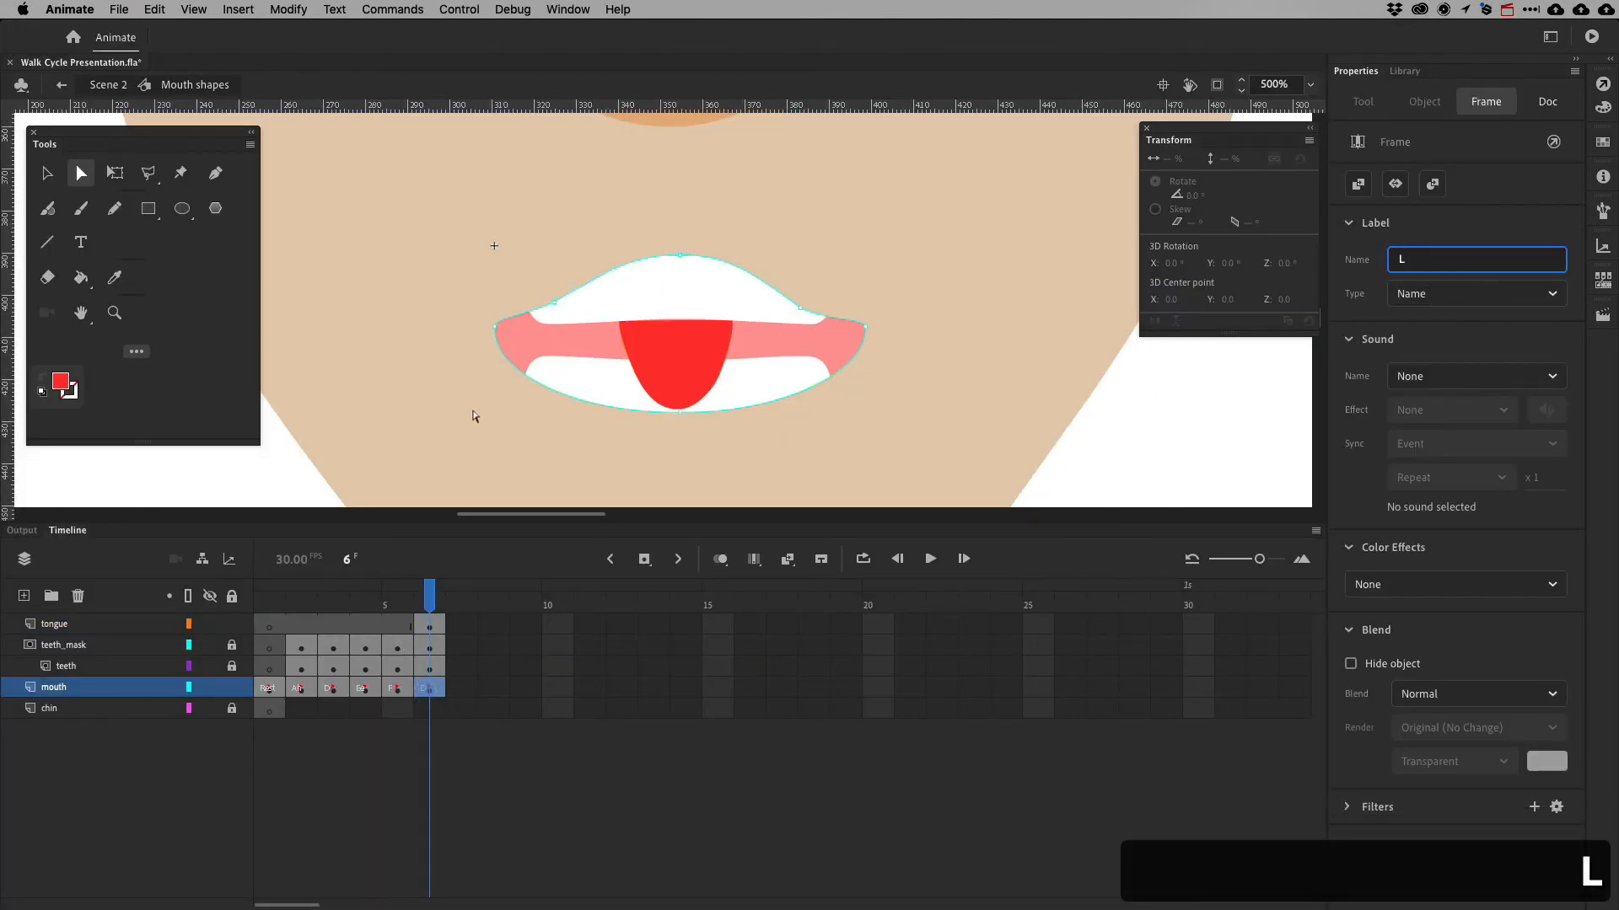
left_click(548, 808)
key("super+Tab")
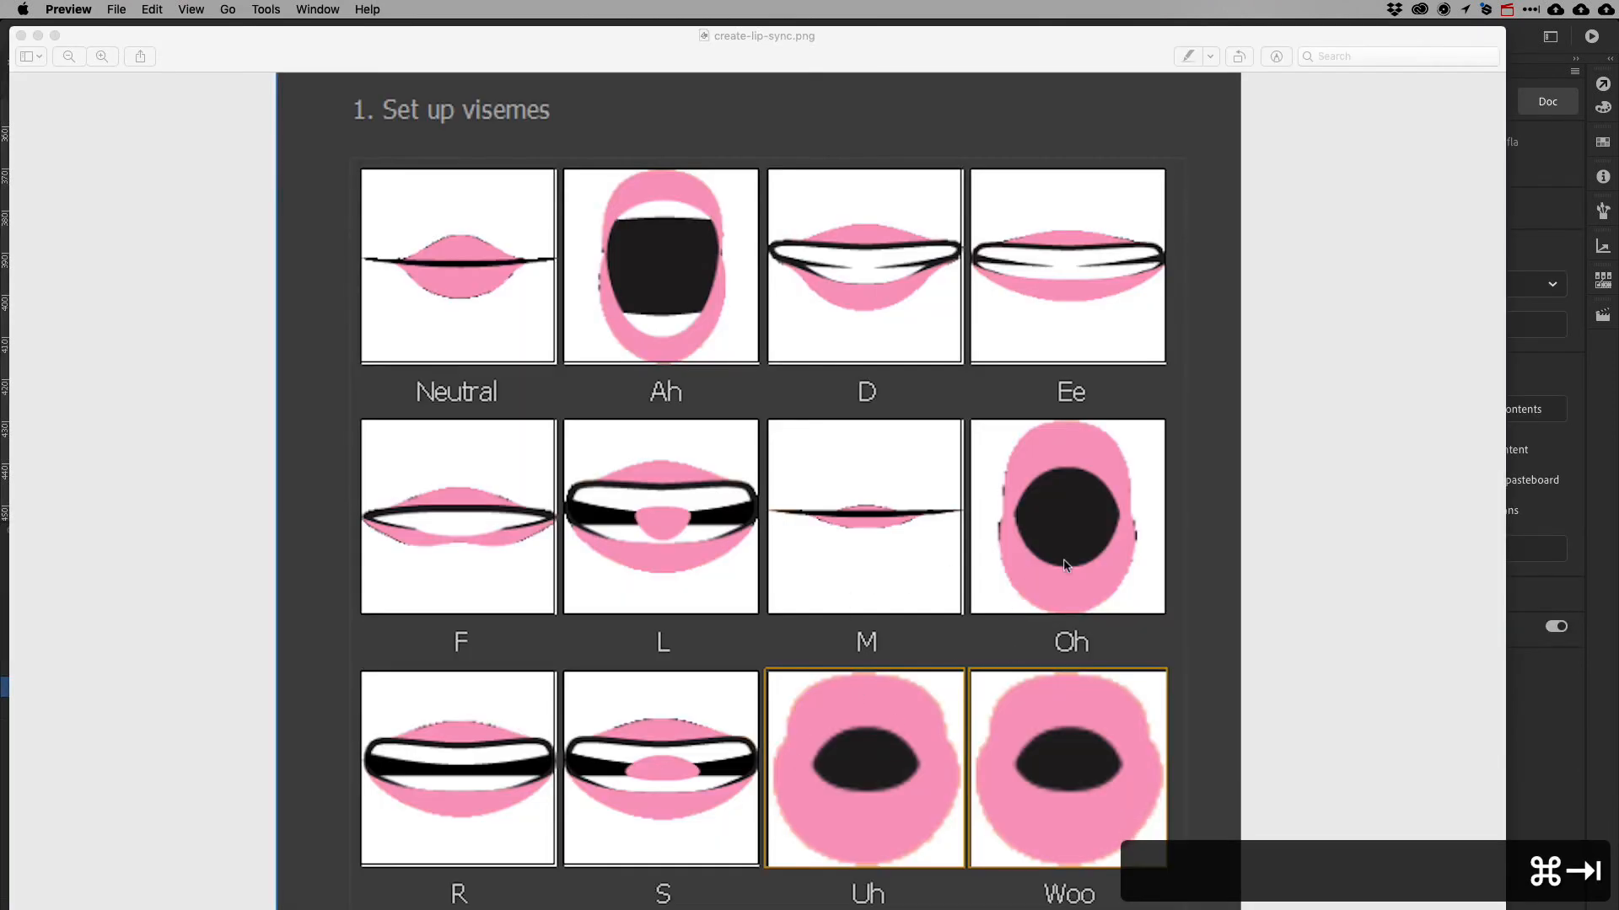
key("super+Tab")
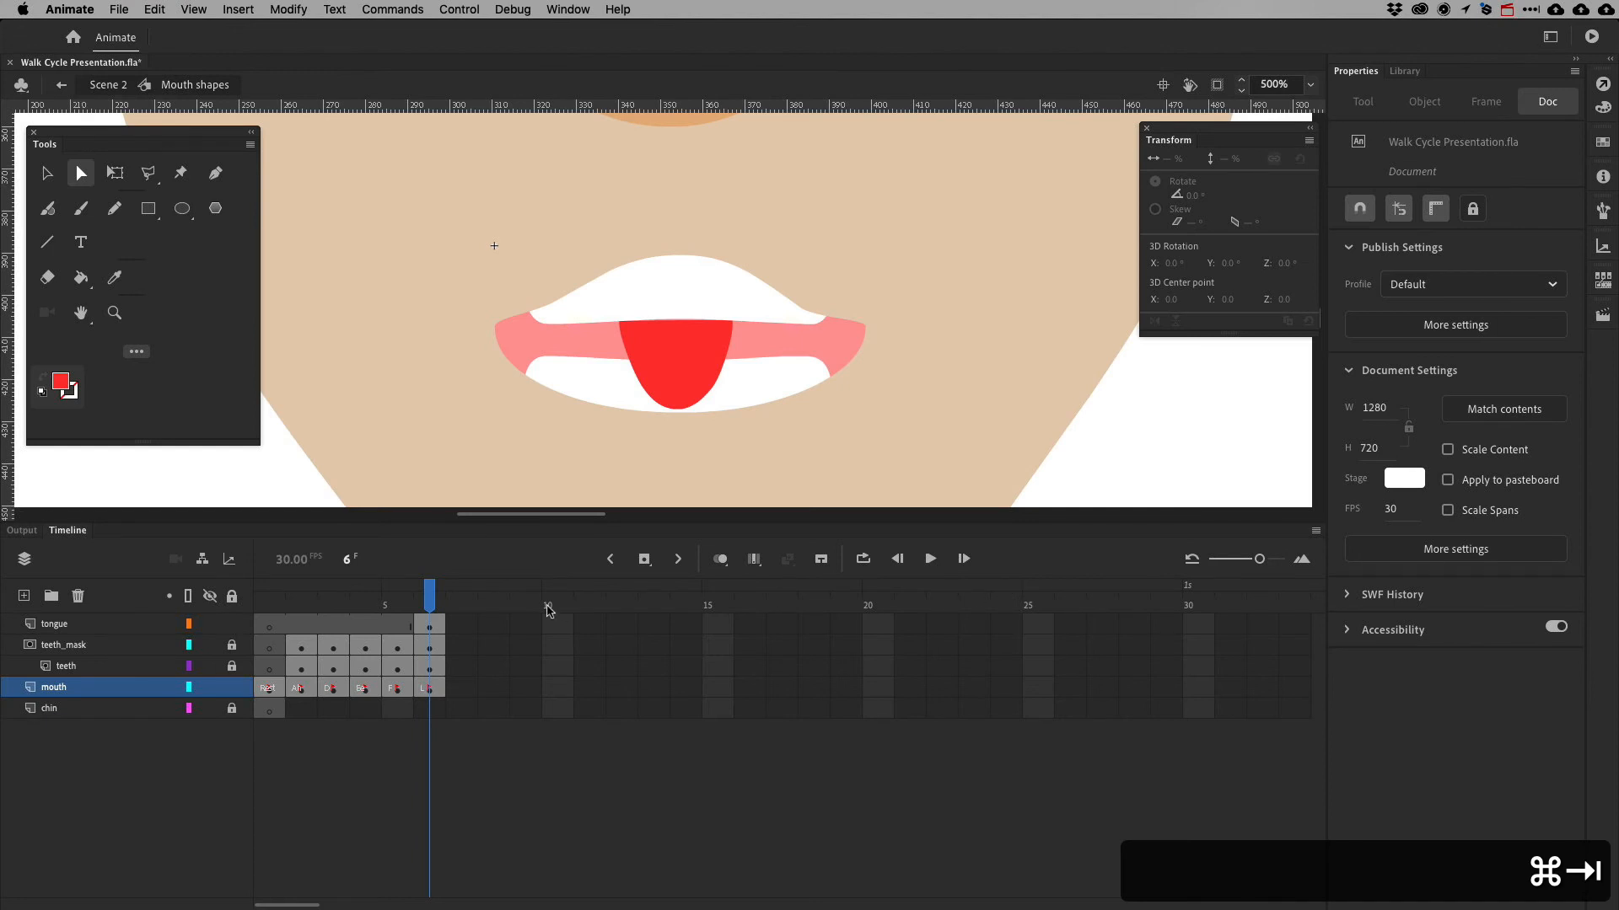
key("super+Tab")
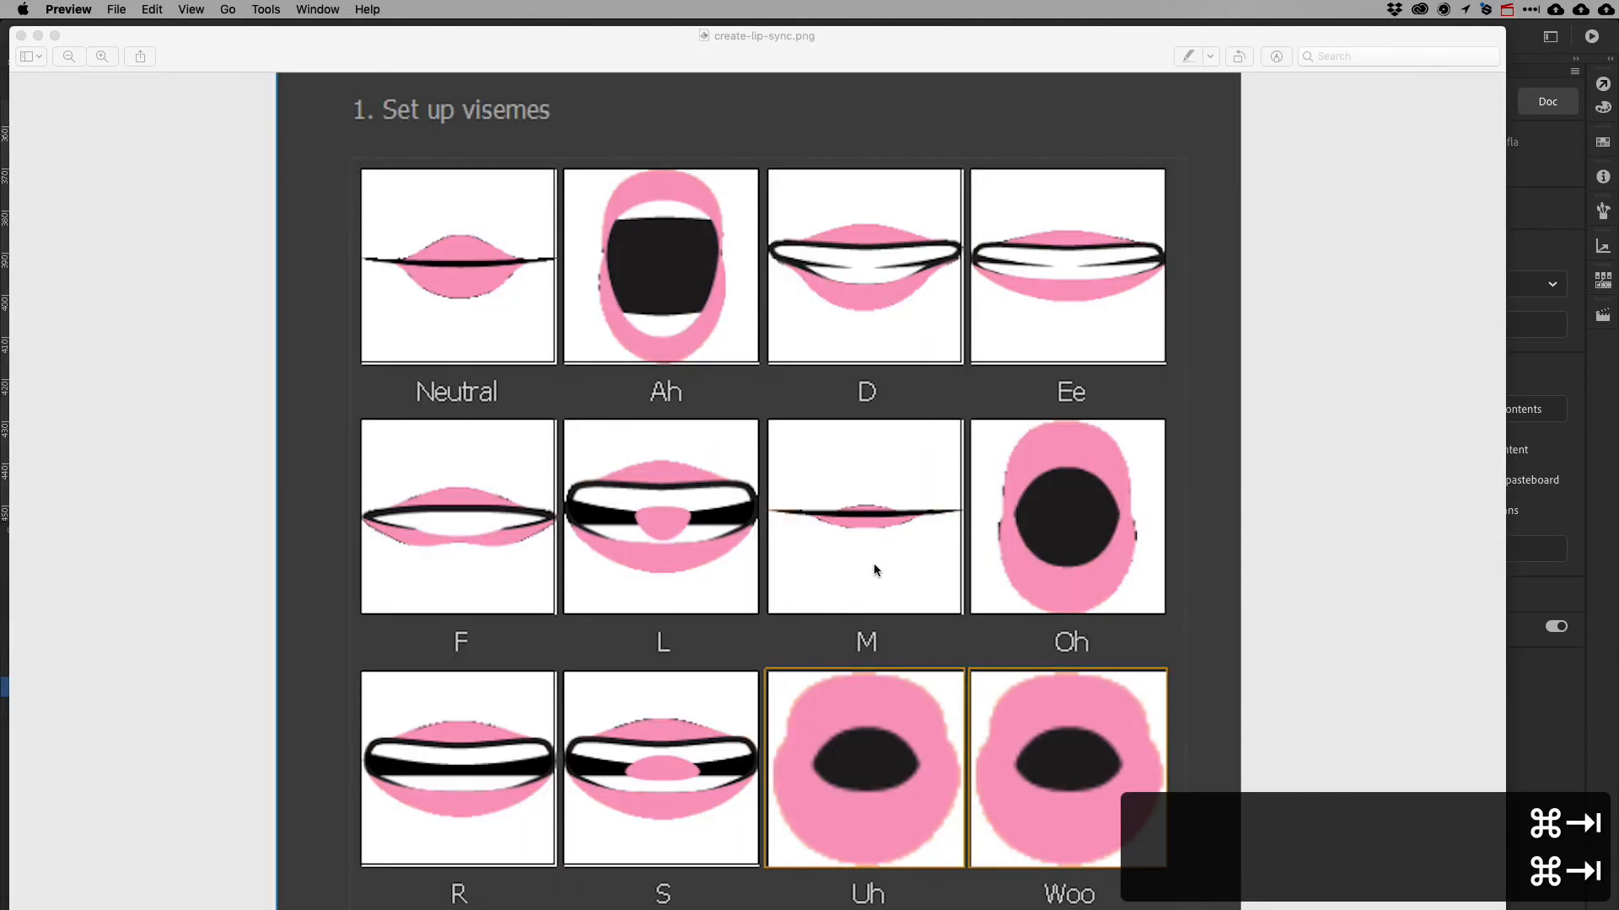
key("super+Tab")
key("super+Tab")
key("super+Tab")
Copy the Rest keyframe of the mouth layer from frame 1 to frame 7 as the base for the M shape
left_click(434, 687)
left_click(282, 689)
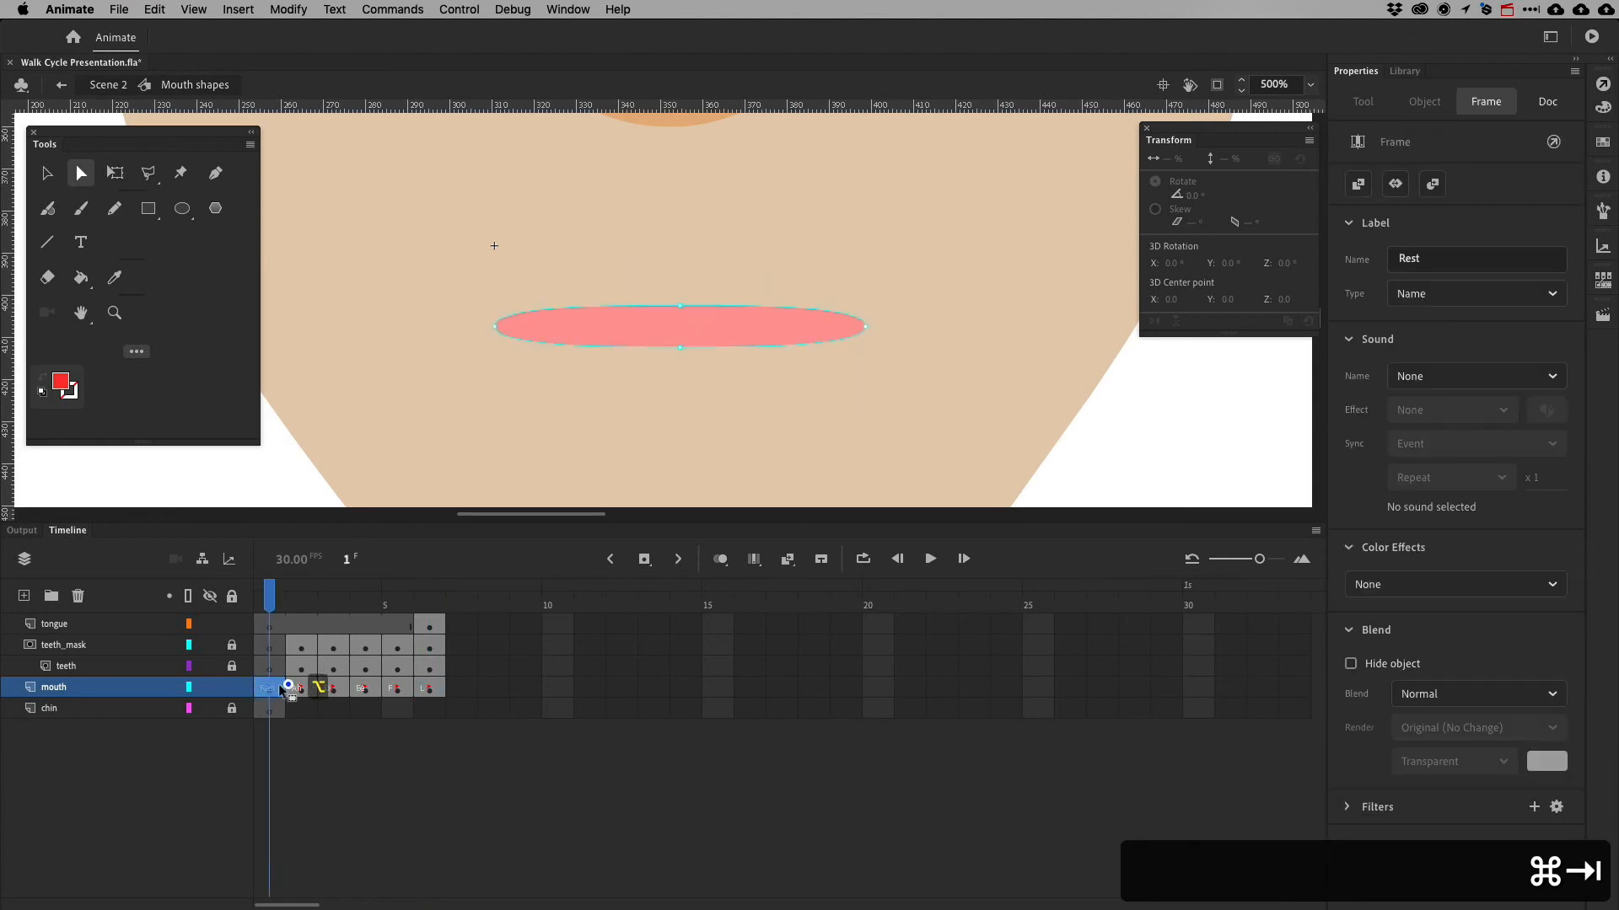
left_click_drag(283, 690, 461, 688)
key("super+Tab")
key("super+Tab")
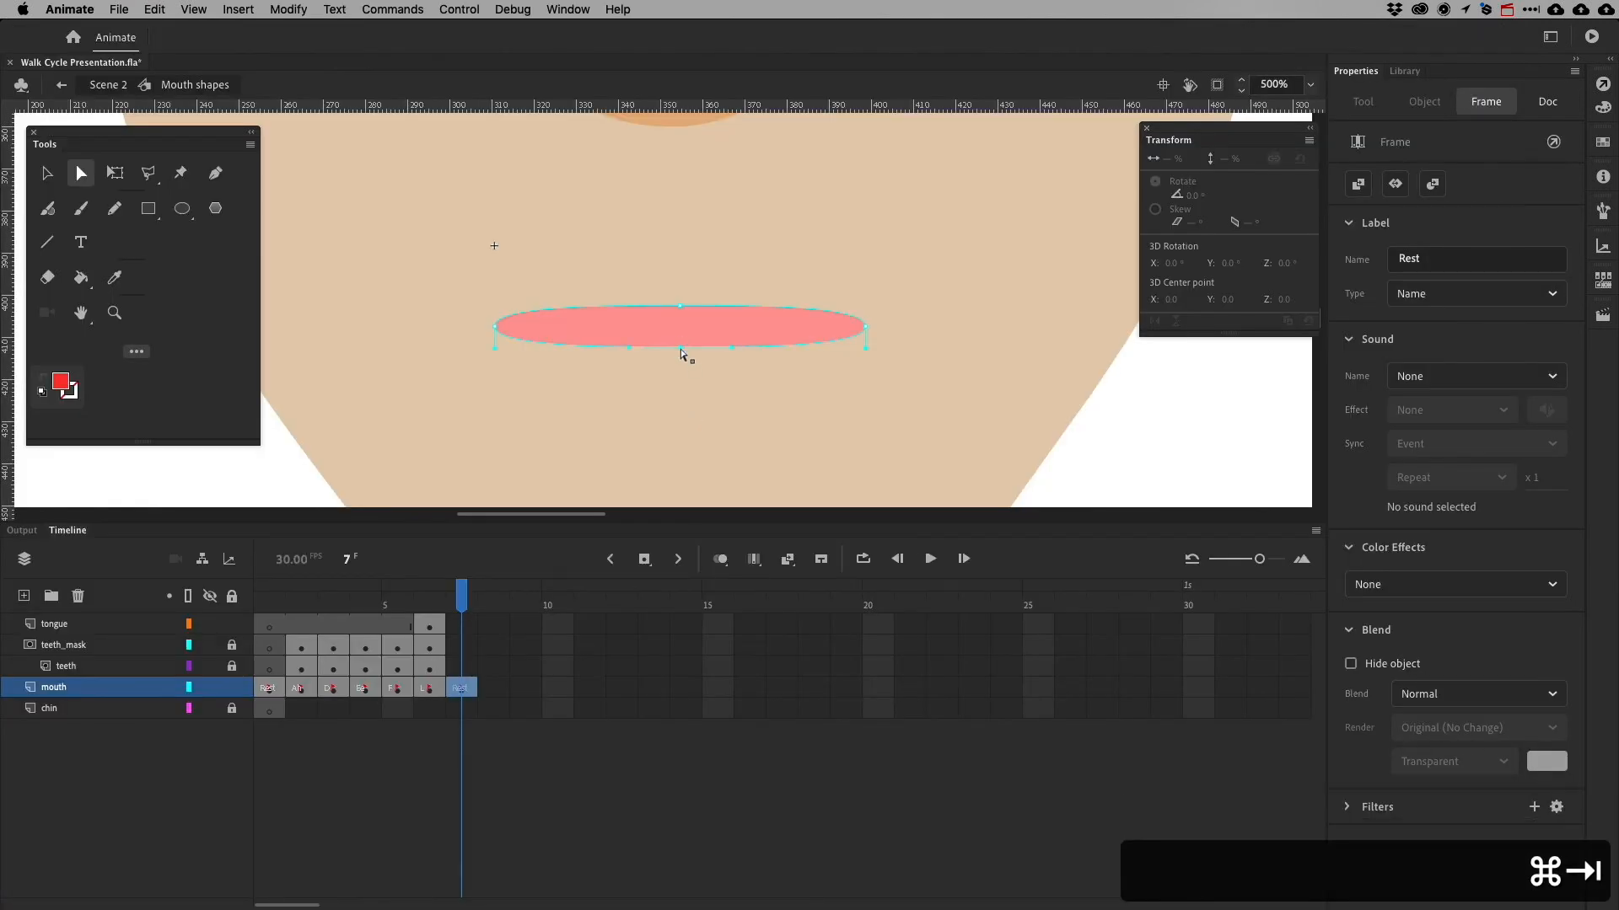
Thin the middle of the frame 7 lips by raising the bottom middle point and lowering the top middle point
left_click(681, 349)
key("Up")
key("Up")
key("shift+Up")
left_click(680, 306)
key("shift+Down")
key("super+Tab")
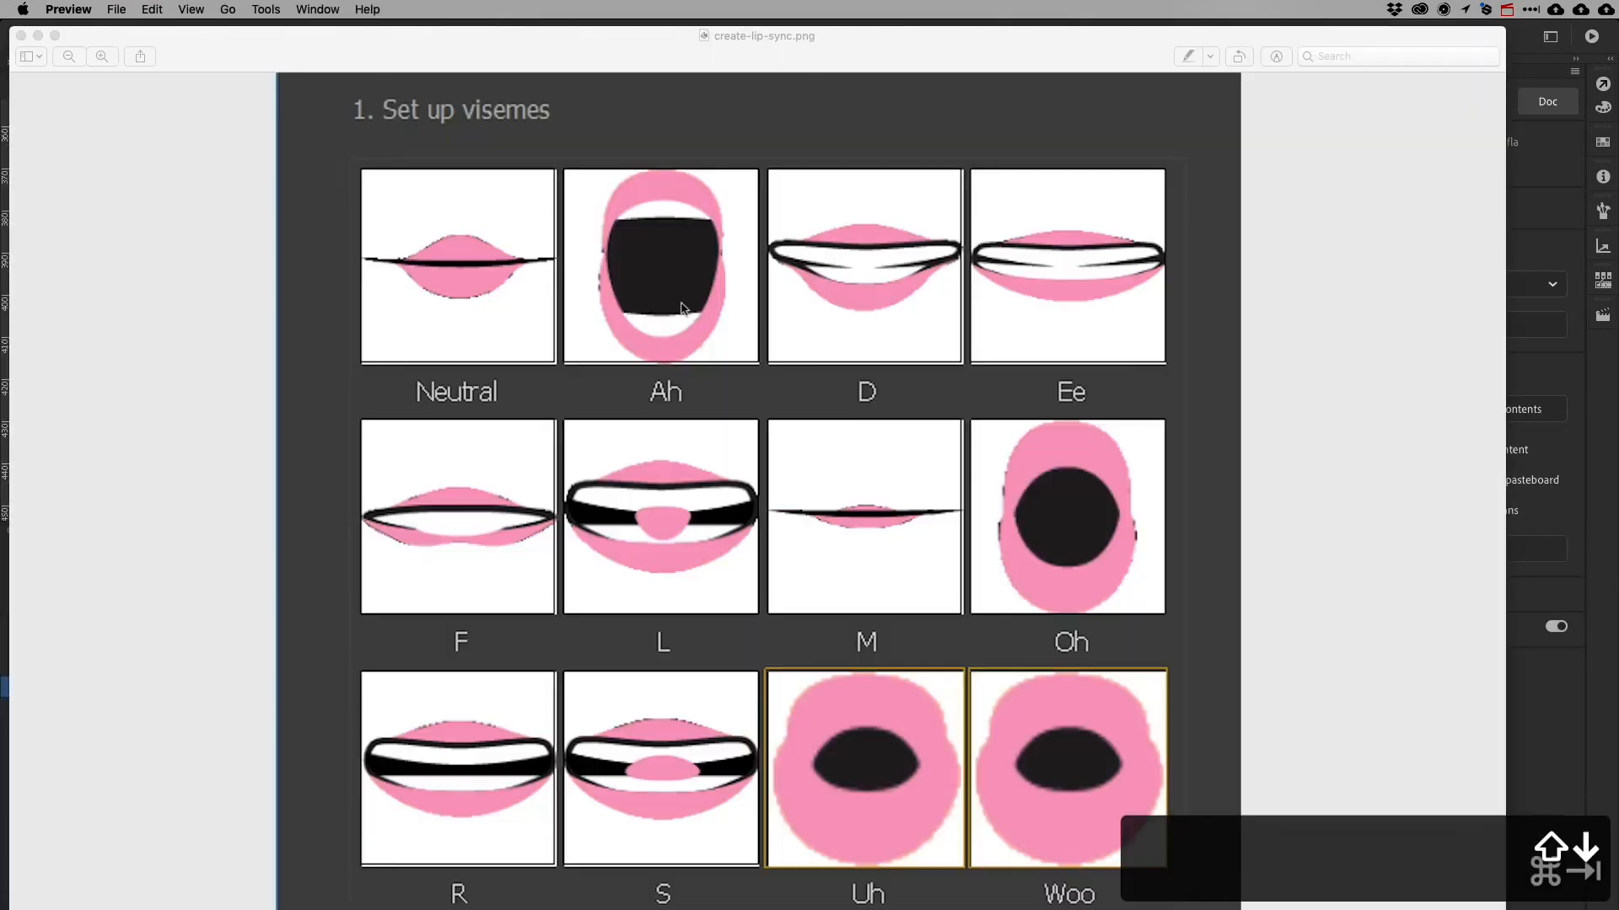
key("super+Tab")
Lengthen the curve handles at both mouth corners so the lip ends bulge, and compare with the M reference
left_click(495, 326)
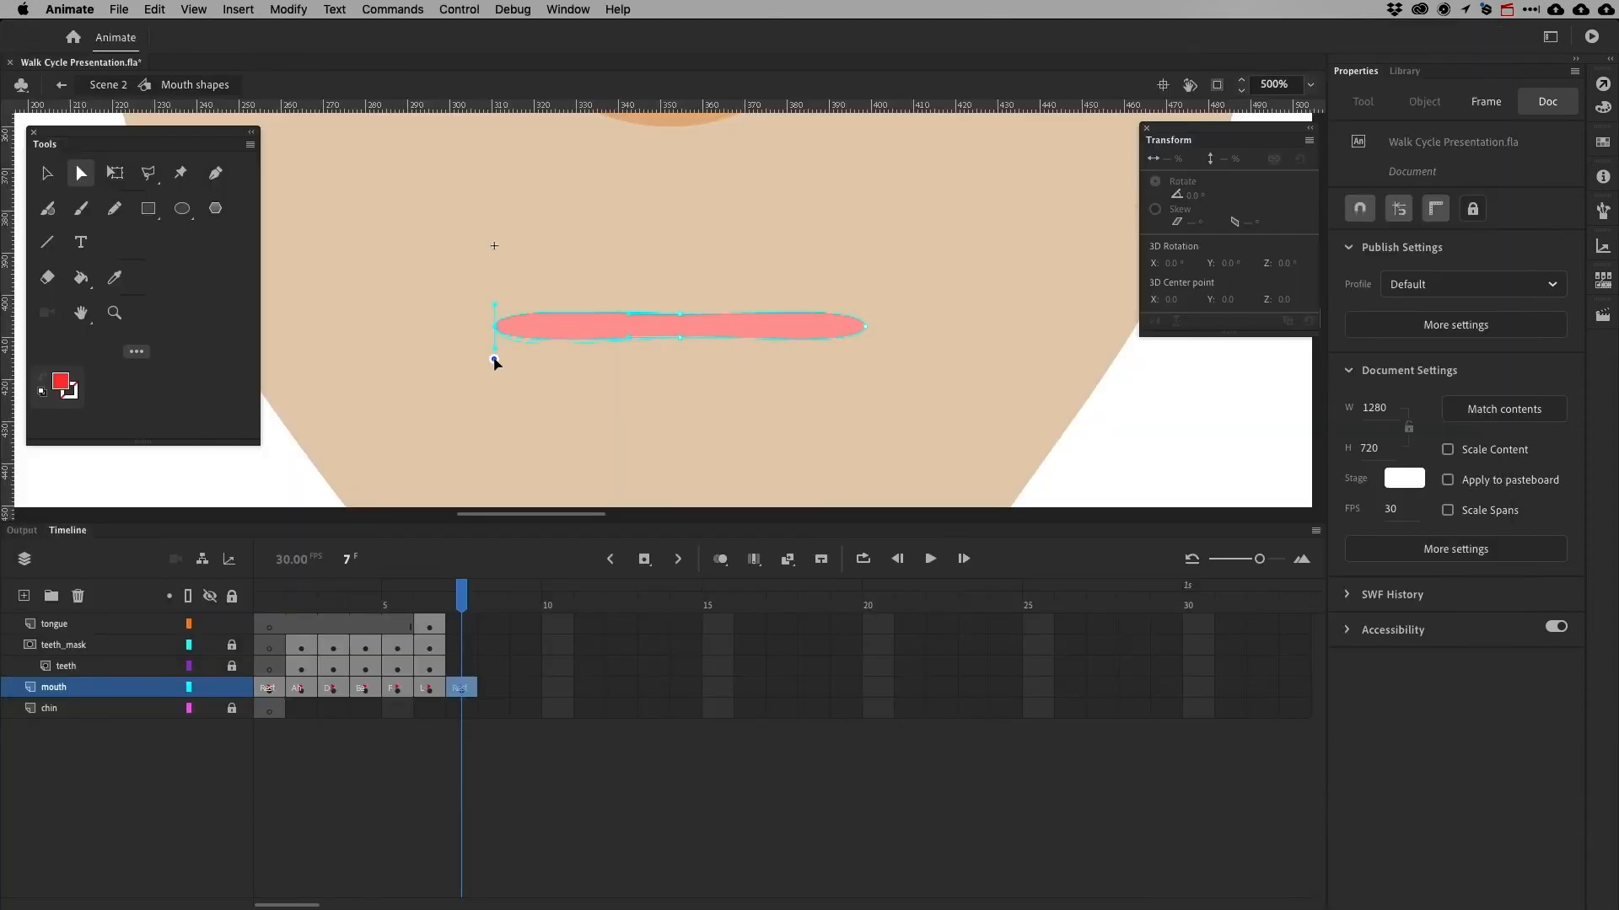
left_click_drag(495, 362, 495, 291)
left_click(866, 326)
left_click_drag(864, 282, 864, 290)
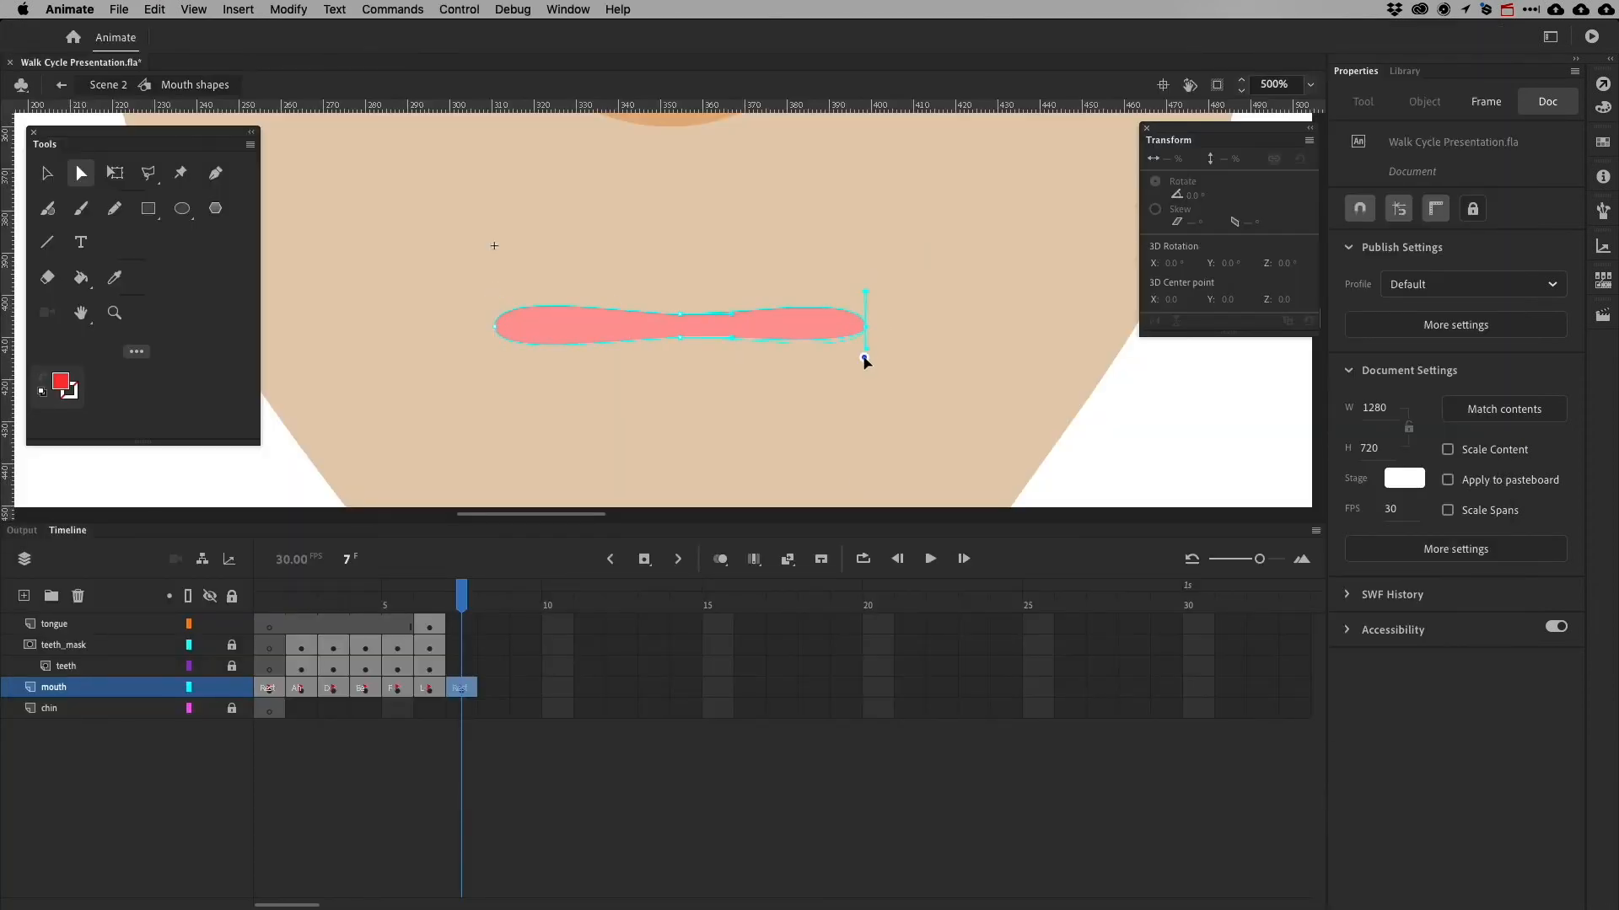
left_click_drag(865, 349, 865, 360)
key("super+Tab")
key("super+Tab")
key("super+Tab")
key("super+Tab")
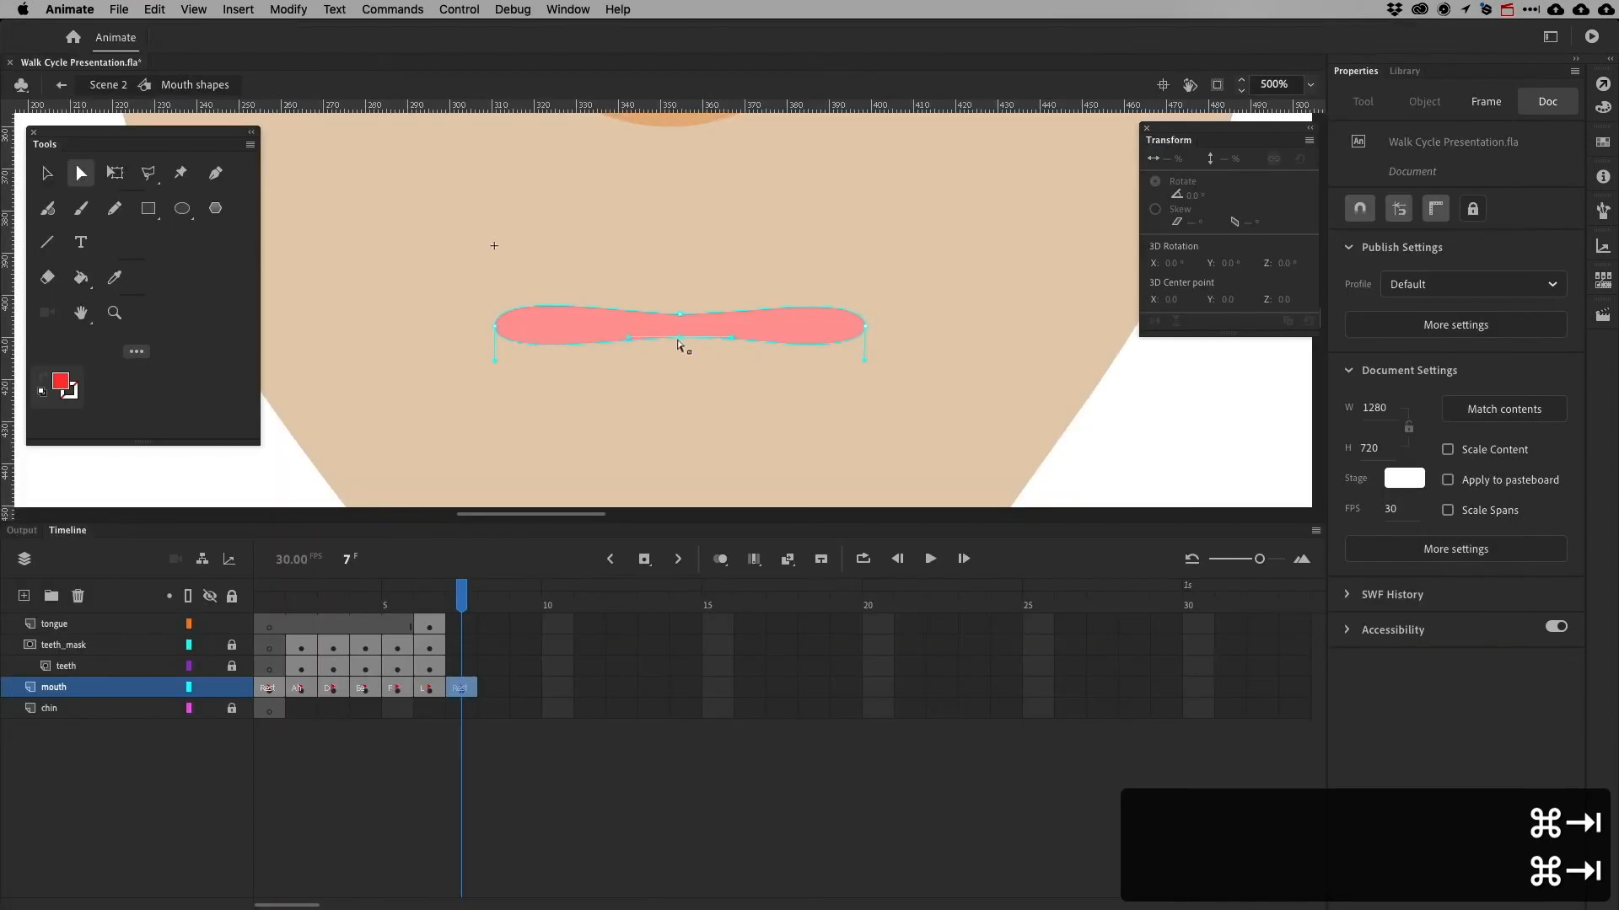
Lower the lower lip's middle point and add anchor points beside it with the Pen tool
key("shift+Down")
key("shift+Down")
left_click(217, 178)
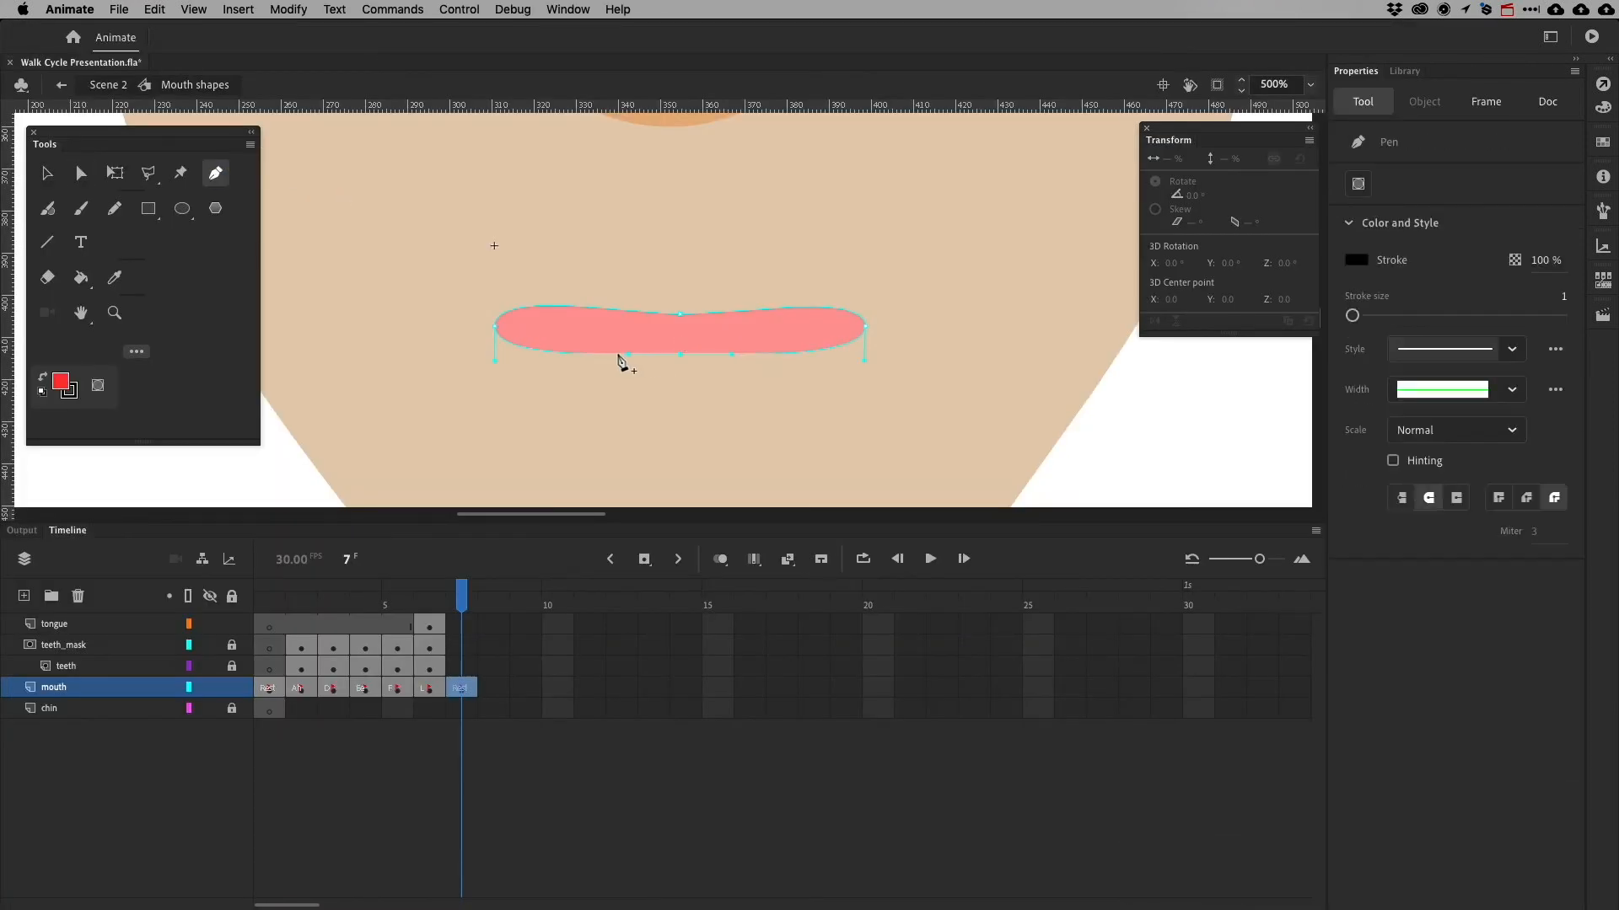
left_click(620, 354)
key("a")
key("p")
left_click(47, 174)
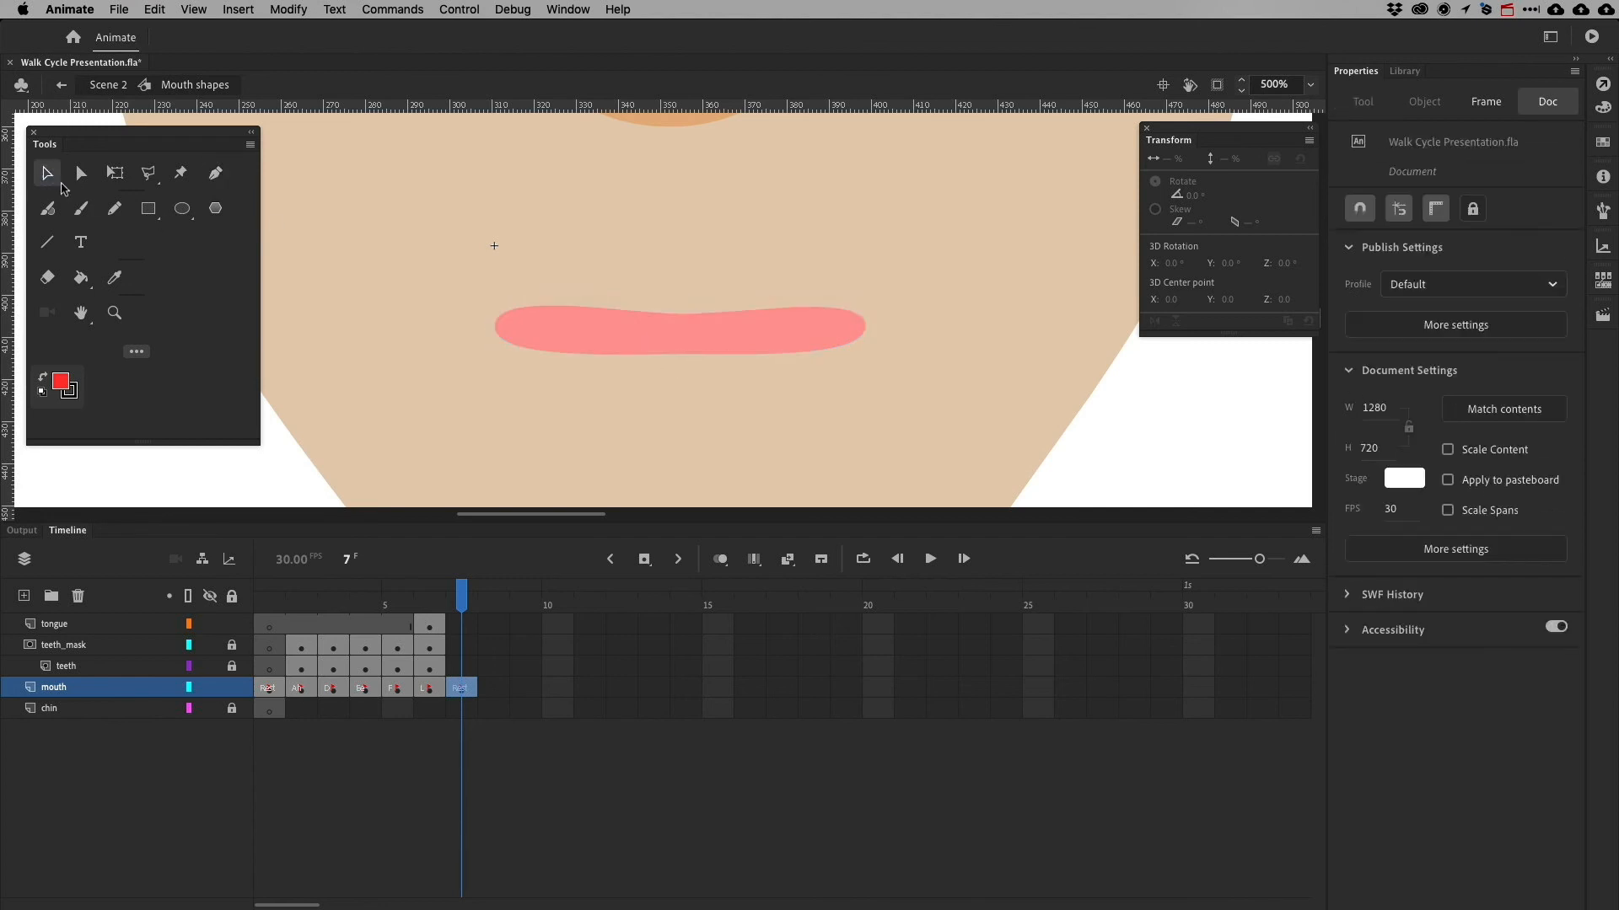
Shape the lower lip into two lobes by moving its side anchor points outward and down, checking against the M reference
left_click(81, 174)
left_click(682, 354)
left_click_drag(605, 342, 624, 367)
key("shift+Up")
key("shift+Down")
key("shift+Left")
key("shift+Down")
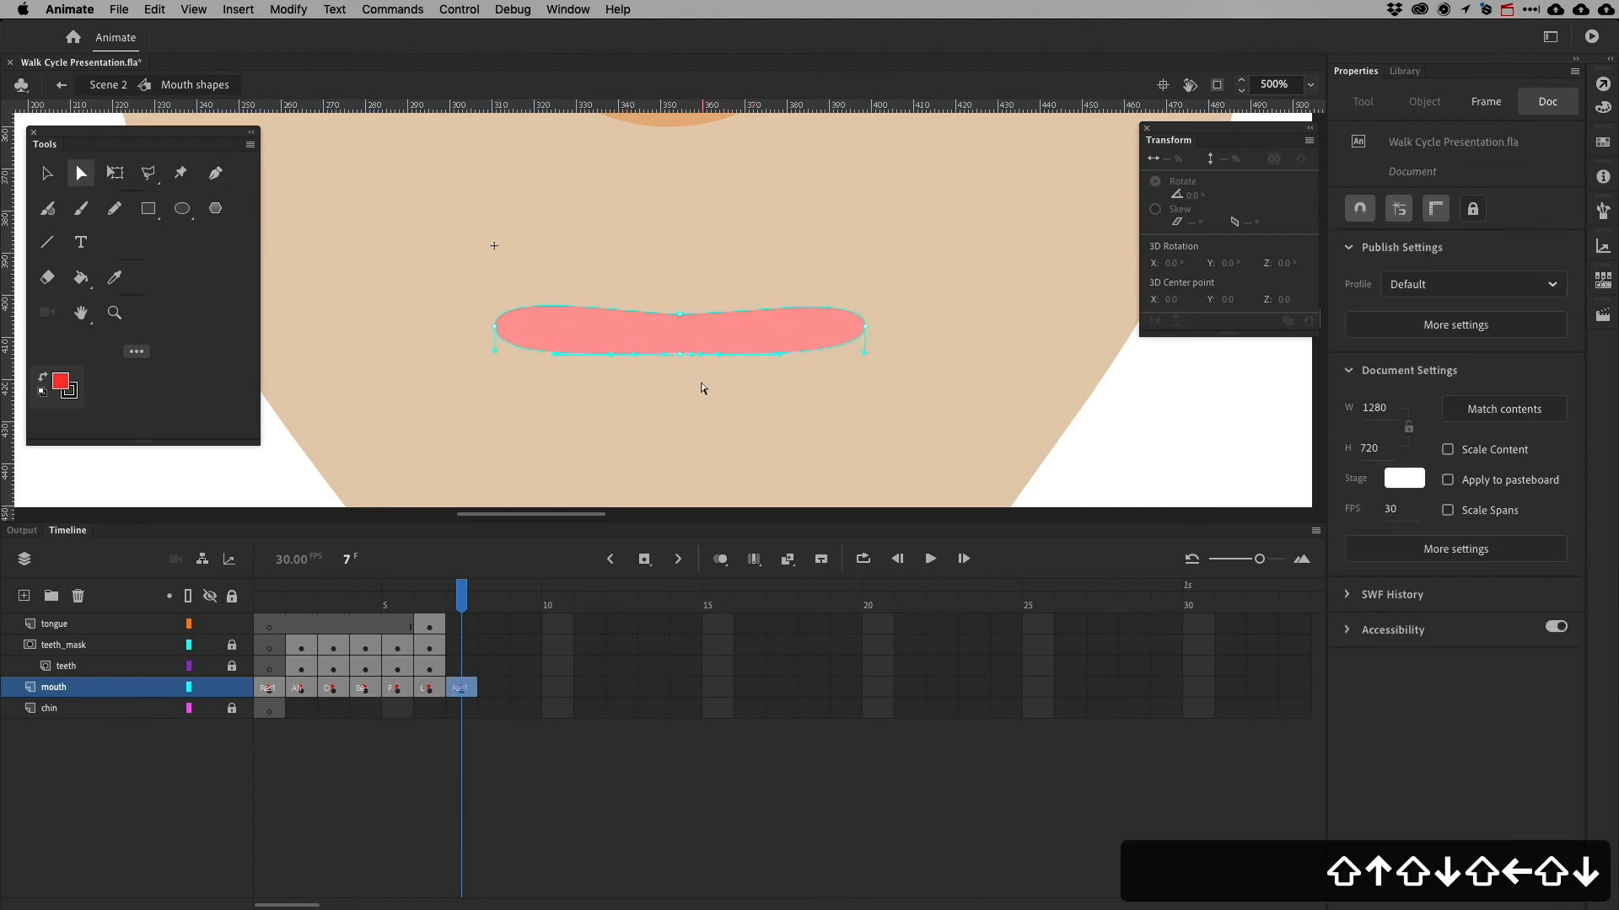
key("shift+Up")
key("super+Tab")
key("super+Tab")
left_click_drag(611, 355, 585, 363)
left_click_drag(717, 353, 632, 356)
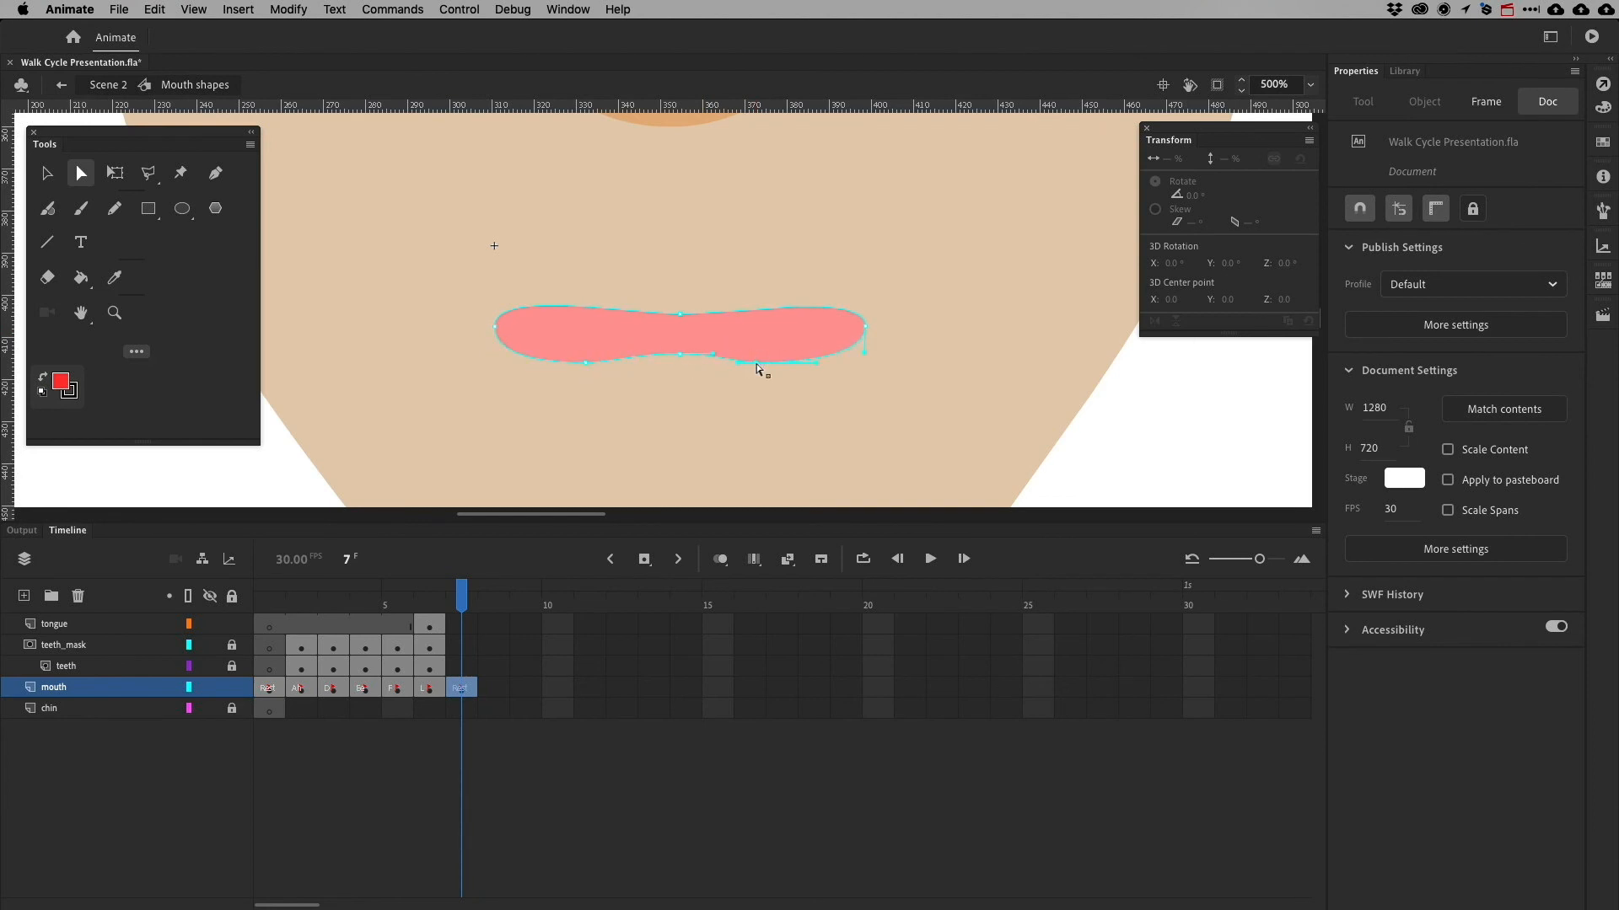
key("super+Tab")
key("super+Tab")
Label frame 7 of the mouth layer as M and check the Oh mouth in the reference image
left_click(462, 695)
left_click(1369, 254)
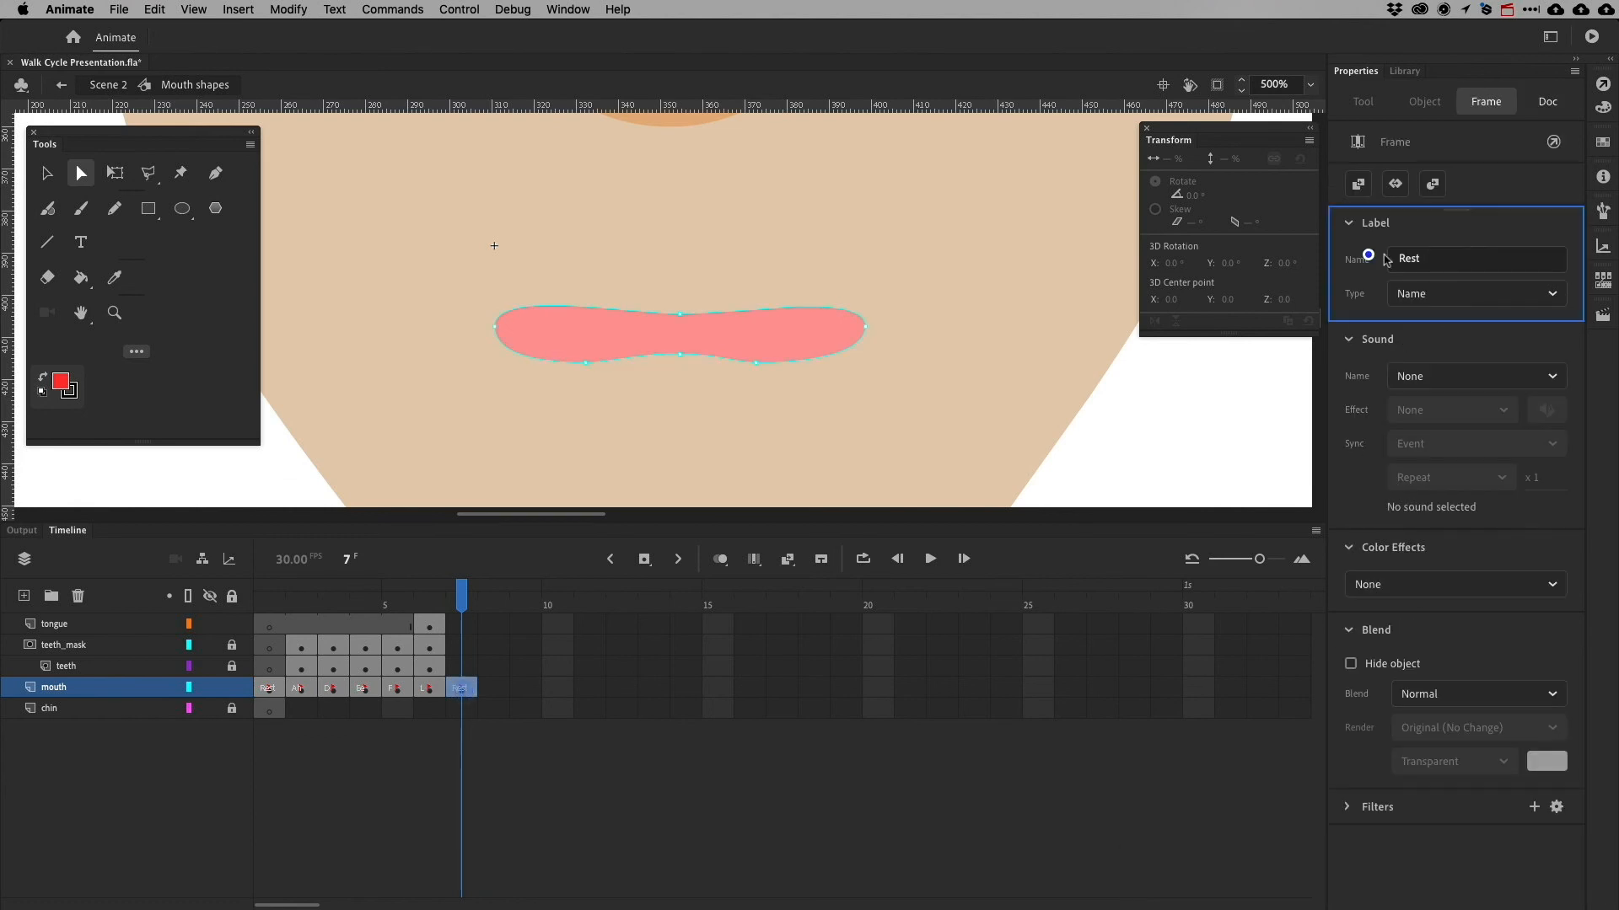
type("M")
left_click(564, 825)
left_click(461, 668)
key("super+Tab")
key("super+Tab")
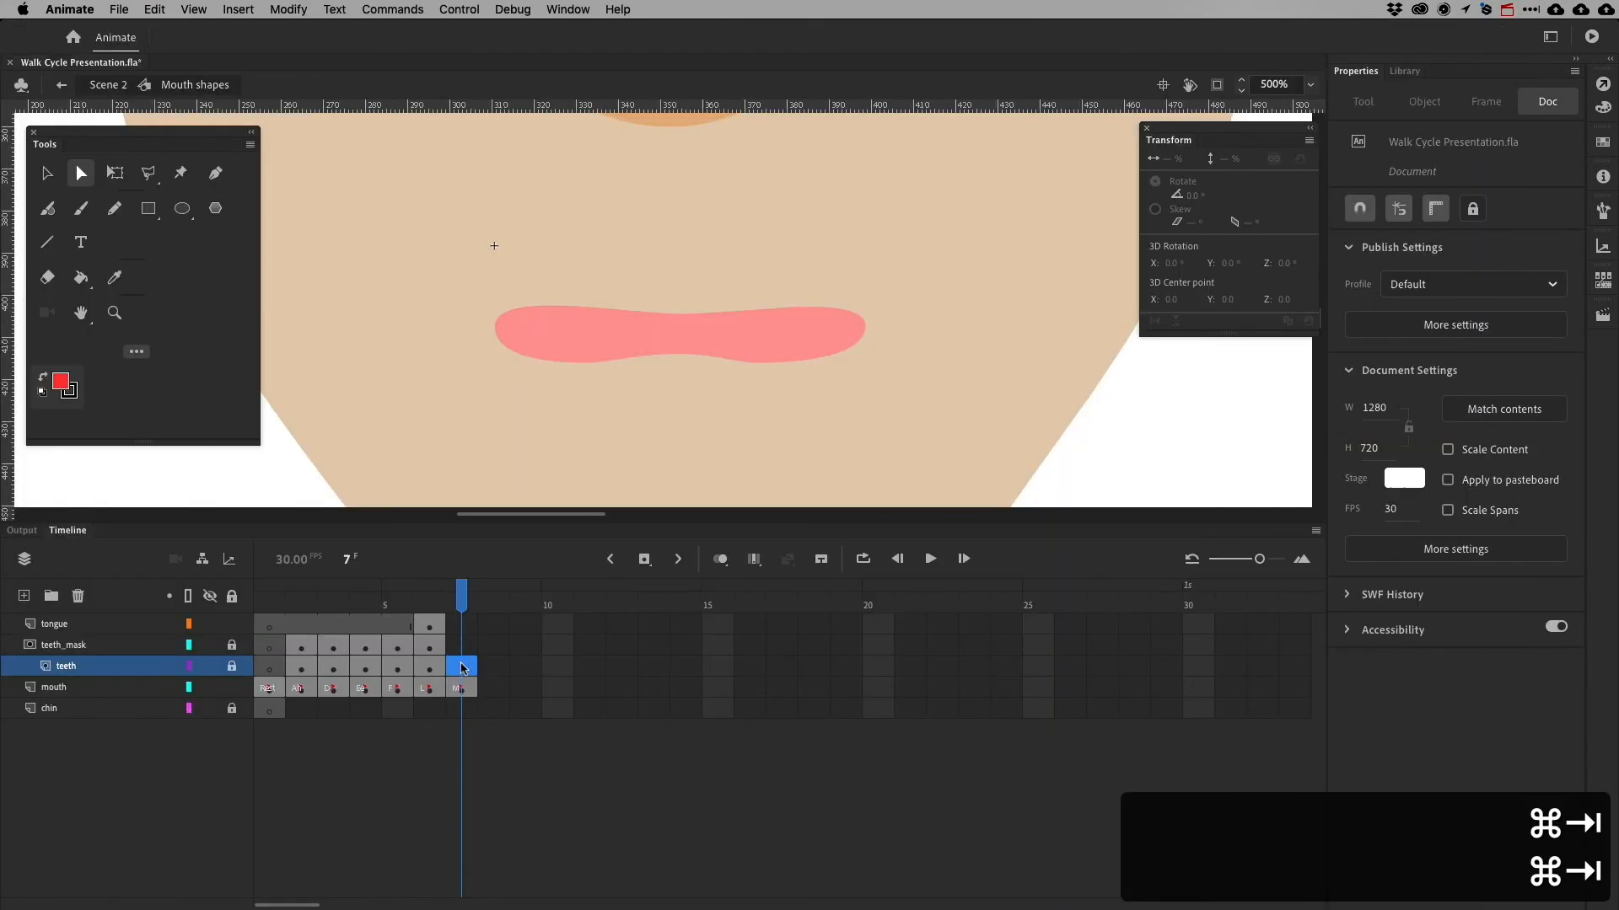
key("super+Tab")
key("super+Tab")
Copy the Ah keyframe of the mouth layer from frame 2 to frame 8 as the base for the Oh shape
left_click(301, 687)
left_click_drag(394, 690, 493, 687)
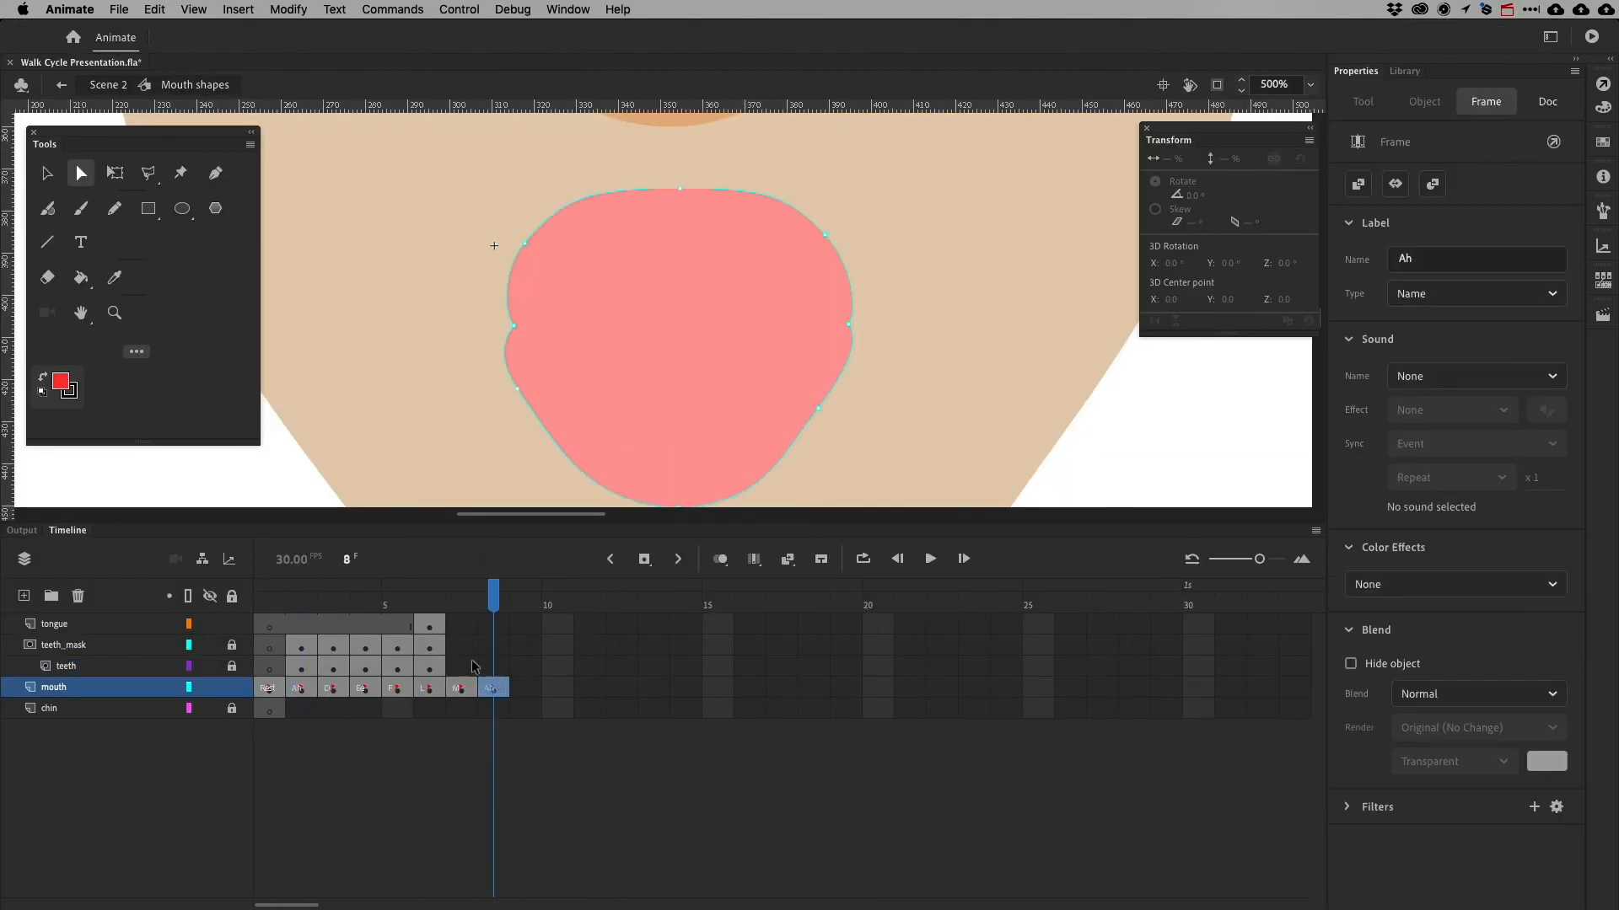
left_click(461, 666)
left_click(493, 666)
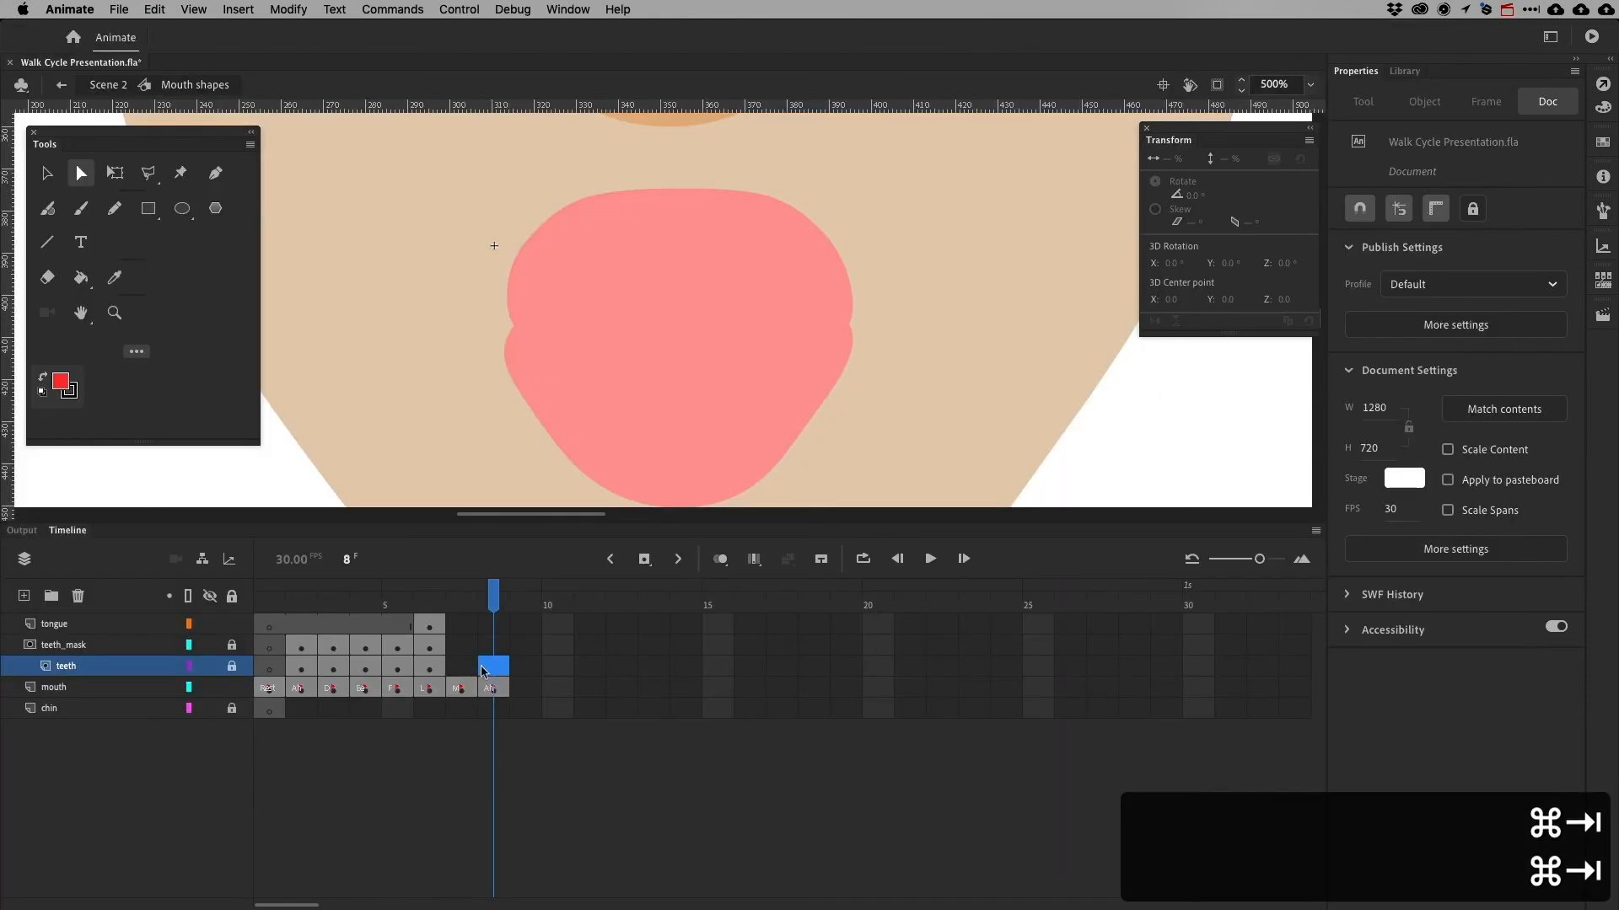
key("super+Tab")
key("super+Tab")
Raise the upper lip's top middle point on frame 8 and compare the mouth with the Oh reference
left_click(707, 215)
key("shift")
key("shift")
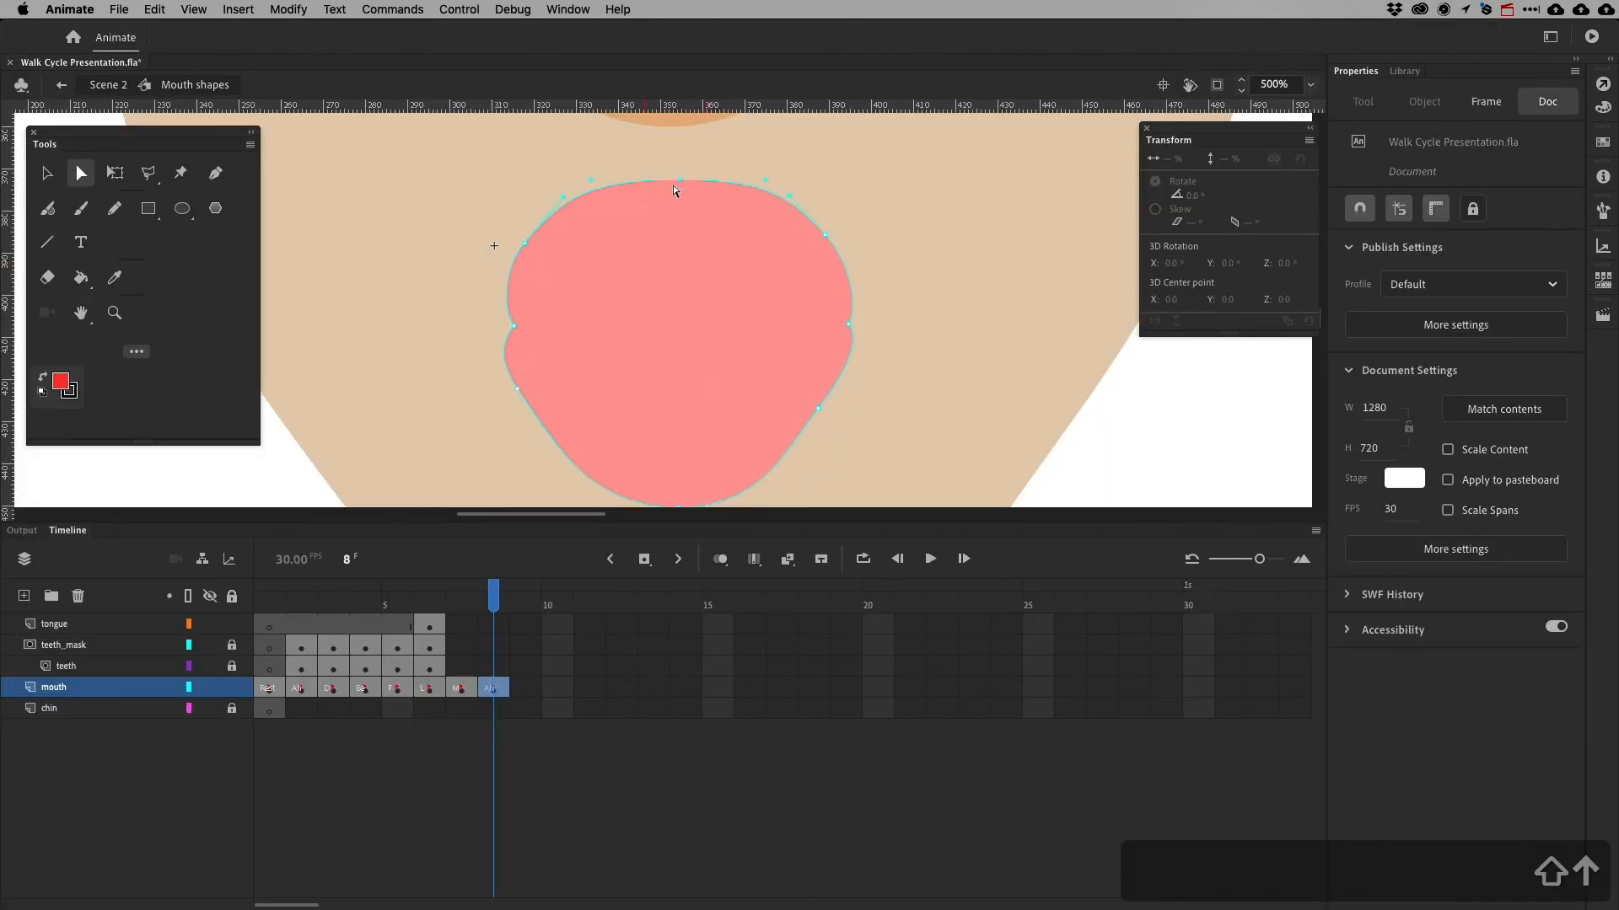
key("shift")
key("shift")
key("shift")
key("shift")
key("super+Tab")
key("super+Tab")
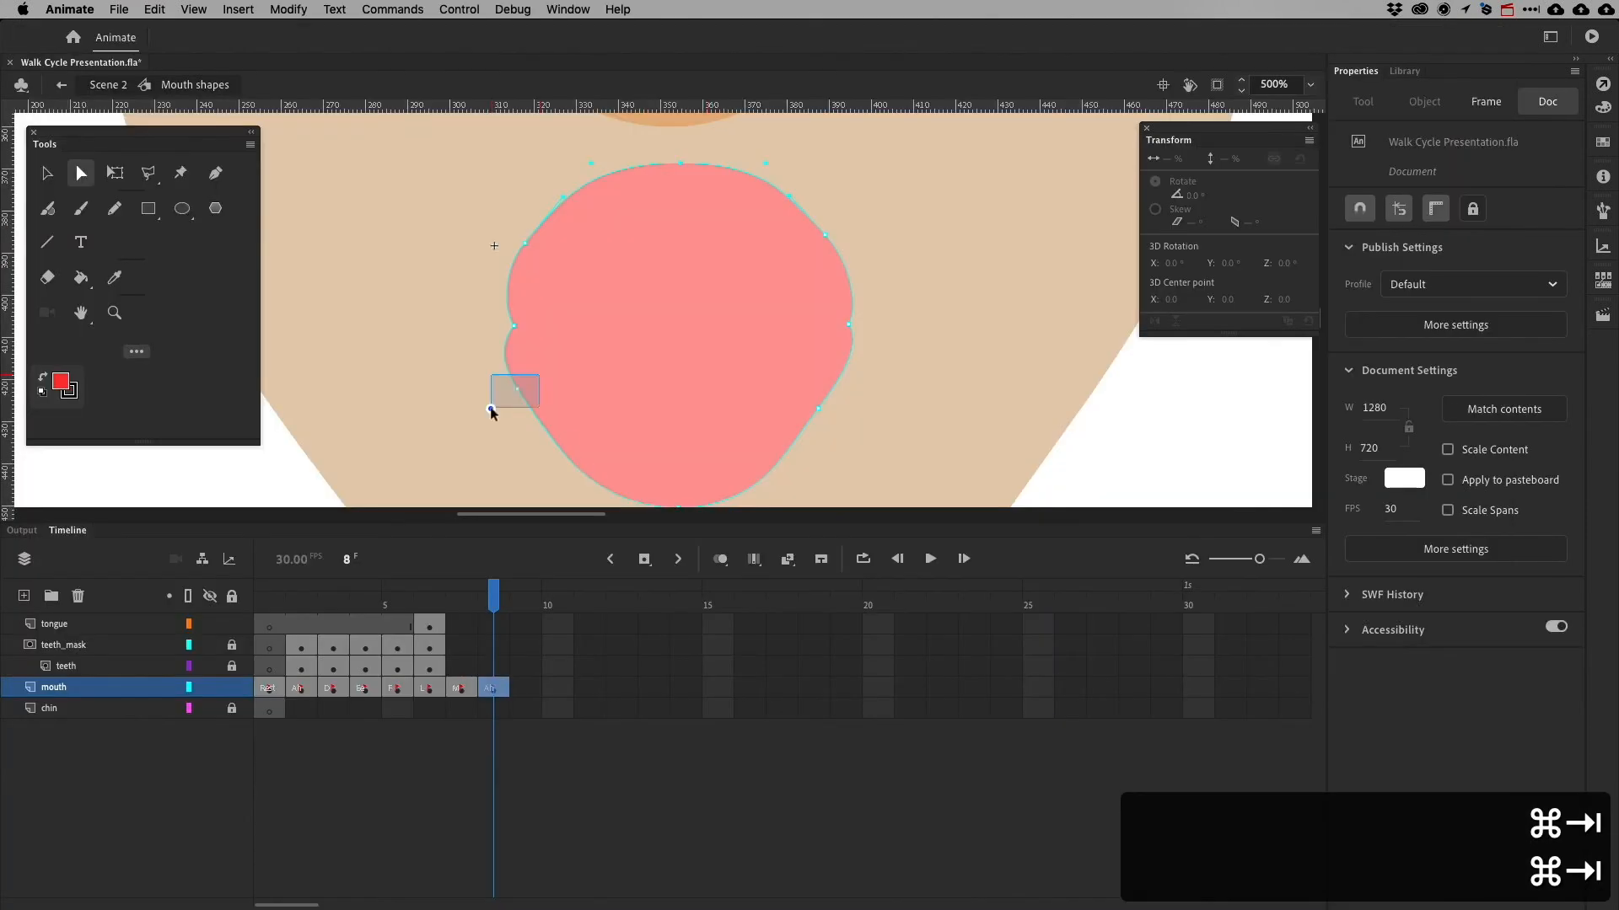
Round the lower half of the Oh mouth by moving its lower side points down and outward and adjusting their curve handles
left_click_drag(817, 408, 828, 420)
left_click_drag(858, 365, 853, 360)
left_click(516, 413)
left_click(491, 369)
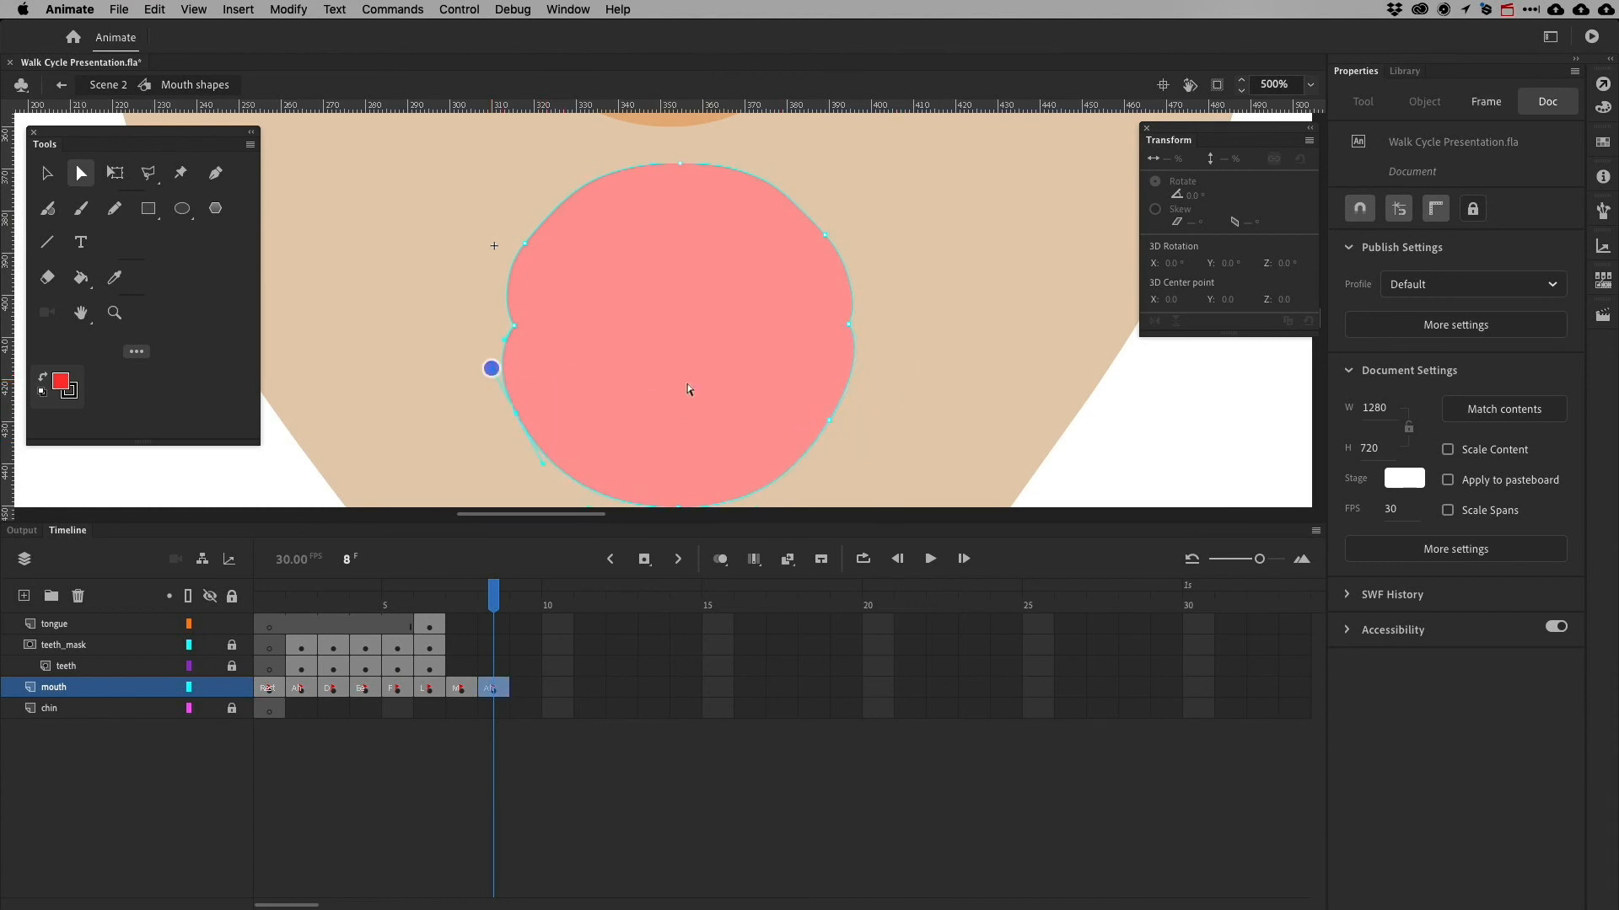
key("super+Tab")
key("super+Tab")
key("super+Tab")
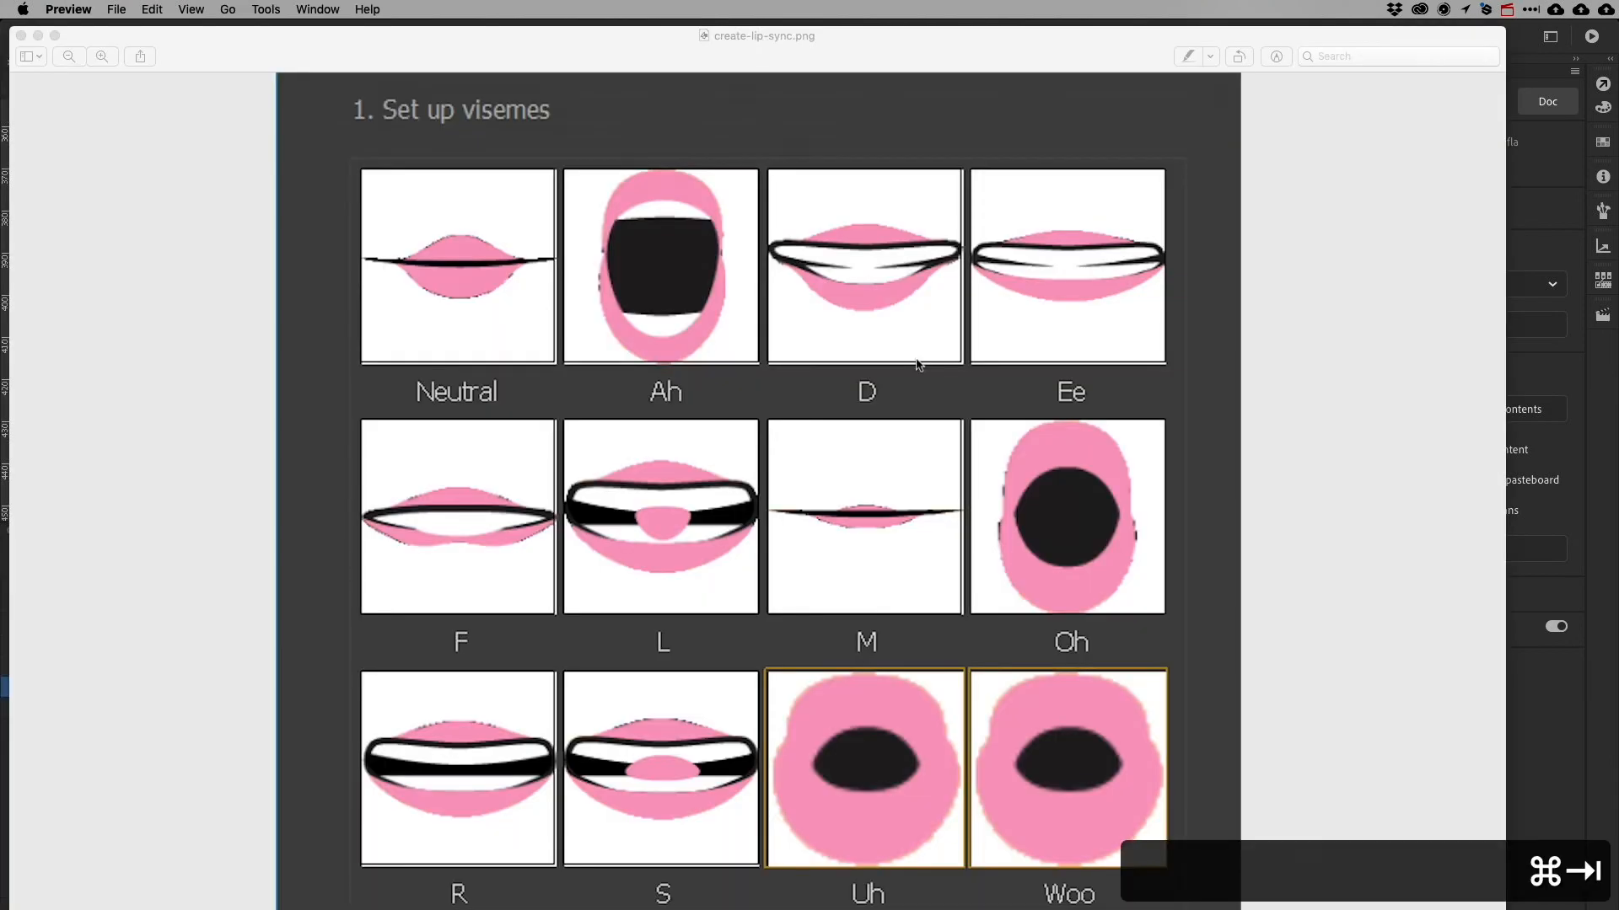
key("super+Tab")
Label frame 8 of the mouth layer as Oh and check the R mouth in the reference image
left_click(493, 688)
left_click(1403, 259)
type("Oh")
left_click(632, 793)
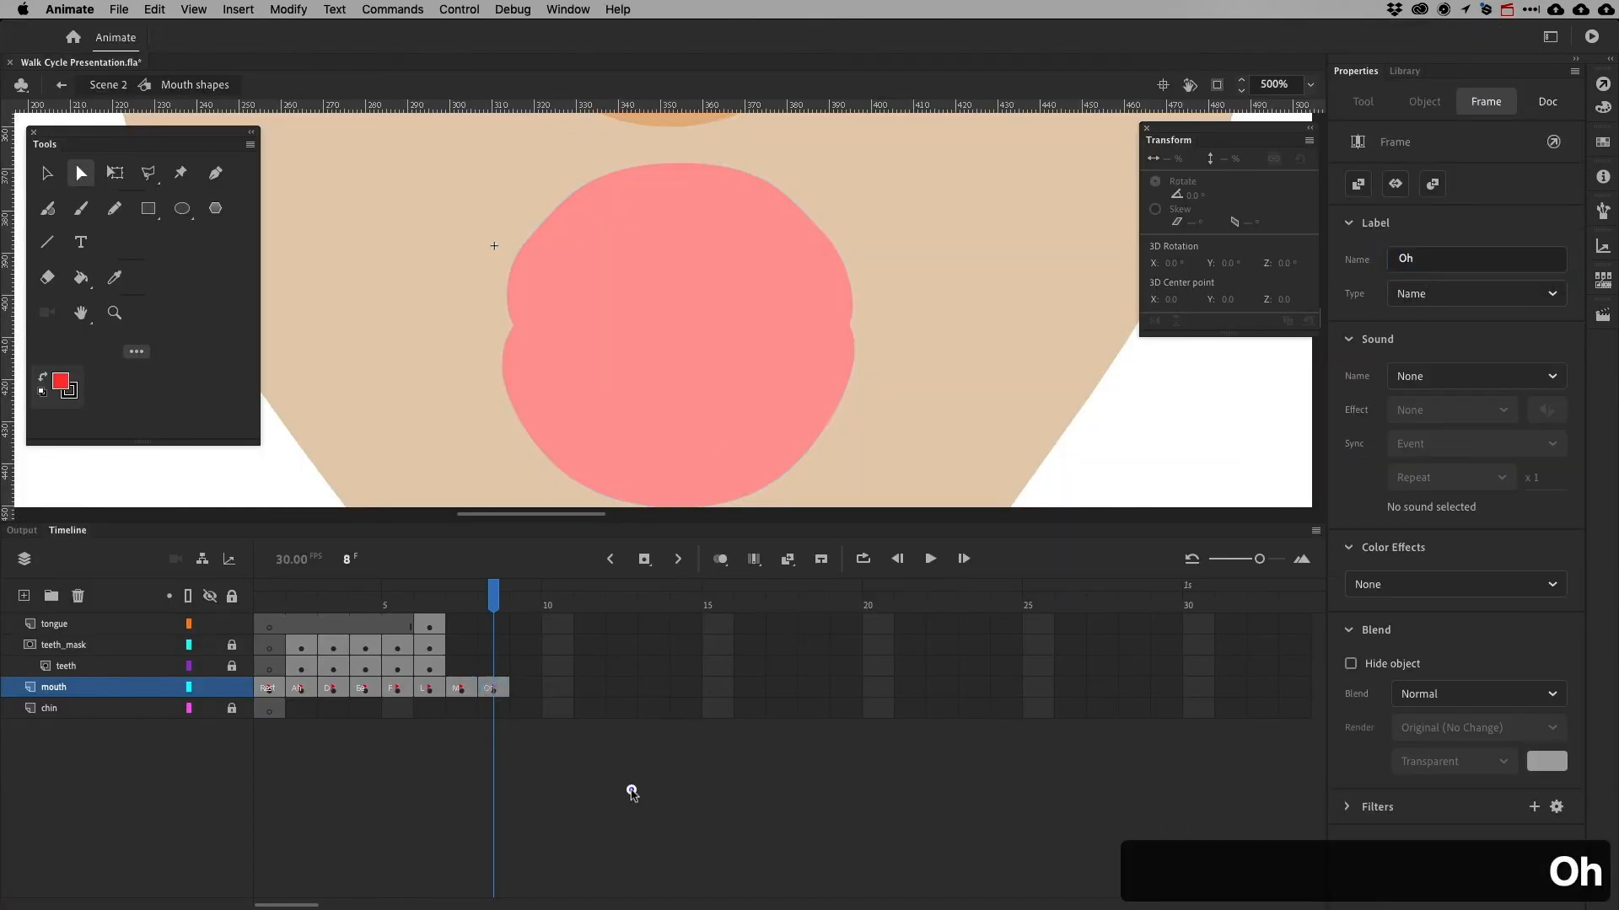
key("super+Tab")
key("super+Tab")
key("super+Tab")
key("super+Tab")
Copy the L keyframe of the mouth layer from frame 6 to frame 9 and compare it with the R reference
left_click(429, 688)
left_click_drag(429, 688, 535, 689)
key("super+Tab")
key("super+Tab")
key("super+Tab")
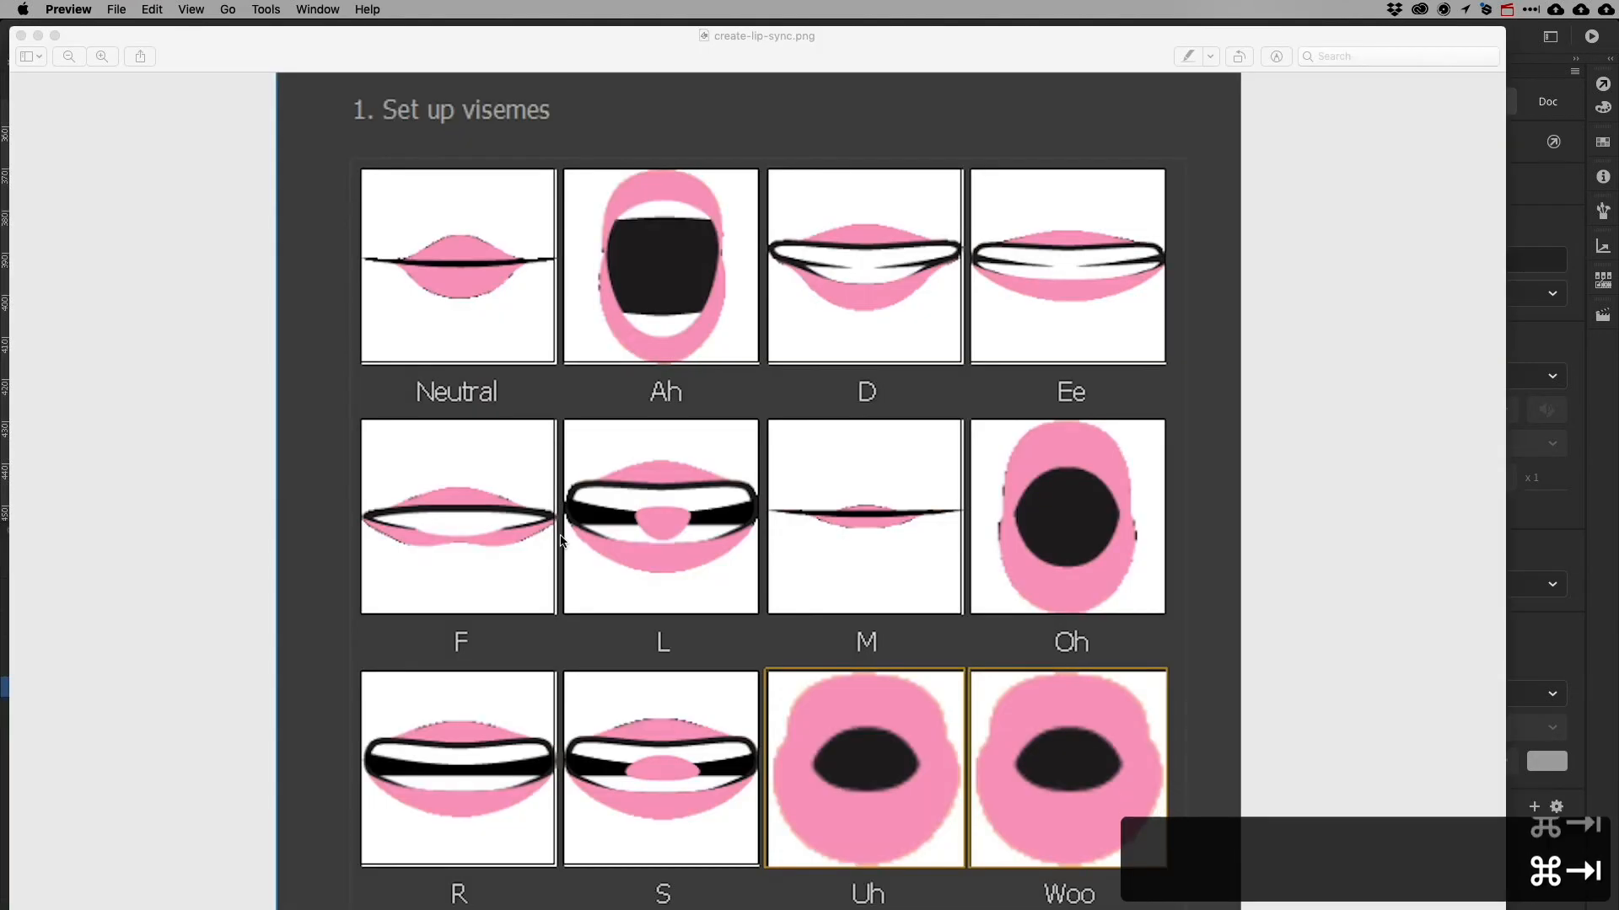
key("super+Tab")
Raise the bottom middle point of the lower lip on frame 9 and compare it with the R reference
left_click_drag(712, 438, 667, 394)
key("shift+Up")
key("super+Tab")
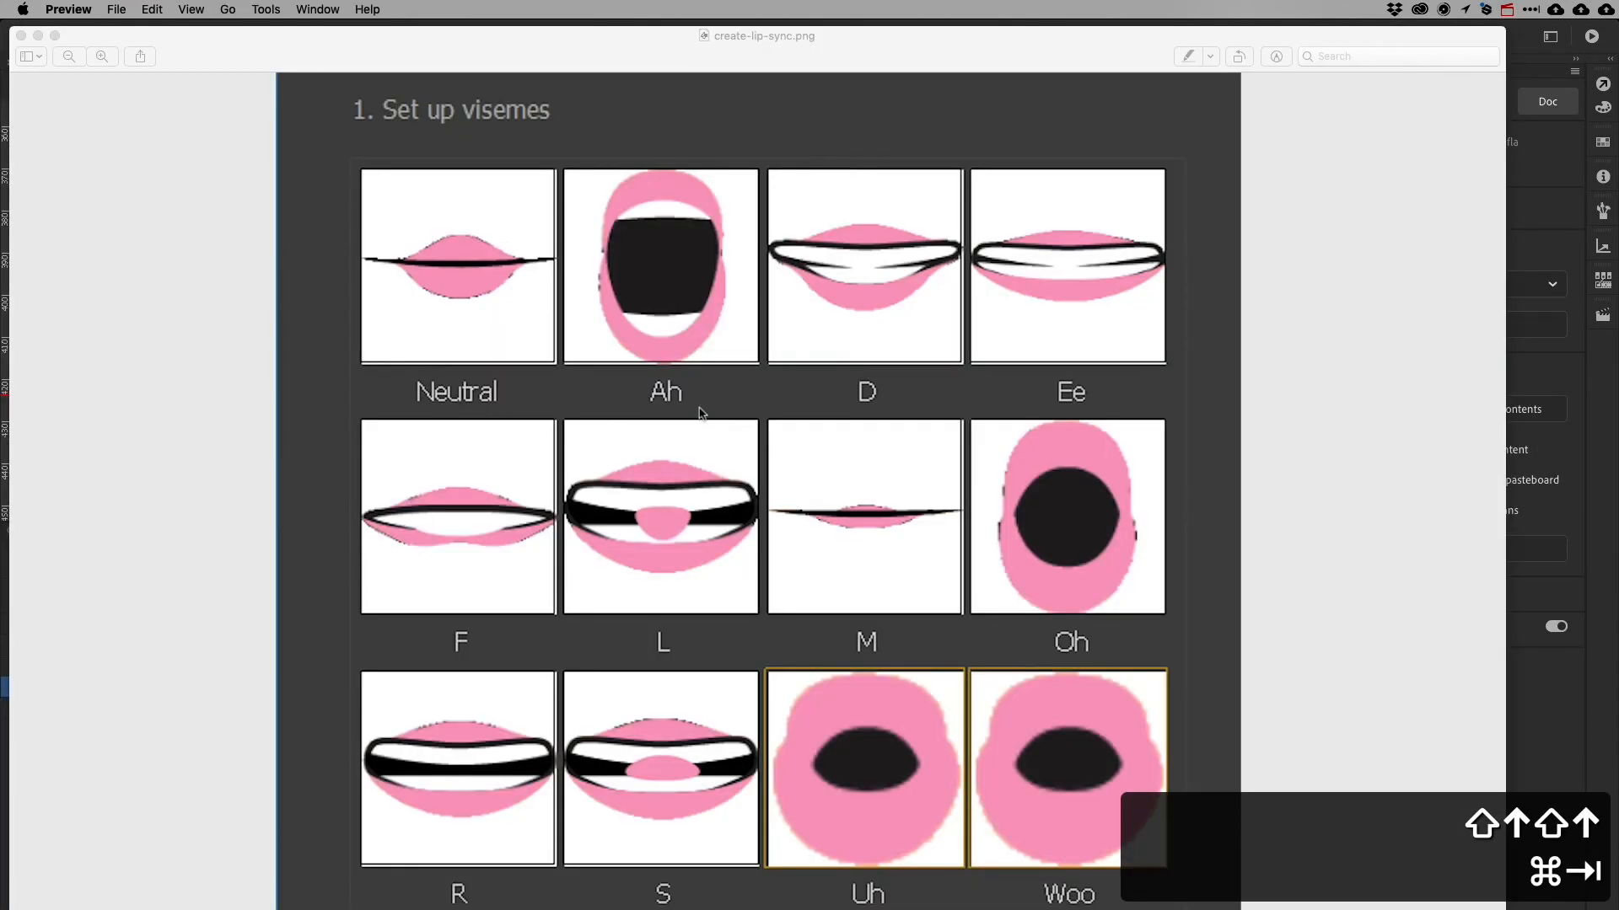
key("super+Tab")
Insert blank keyframes on the teeth layer at frames 9 and 7
left_click(522, 665)
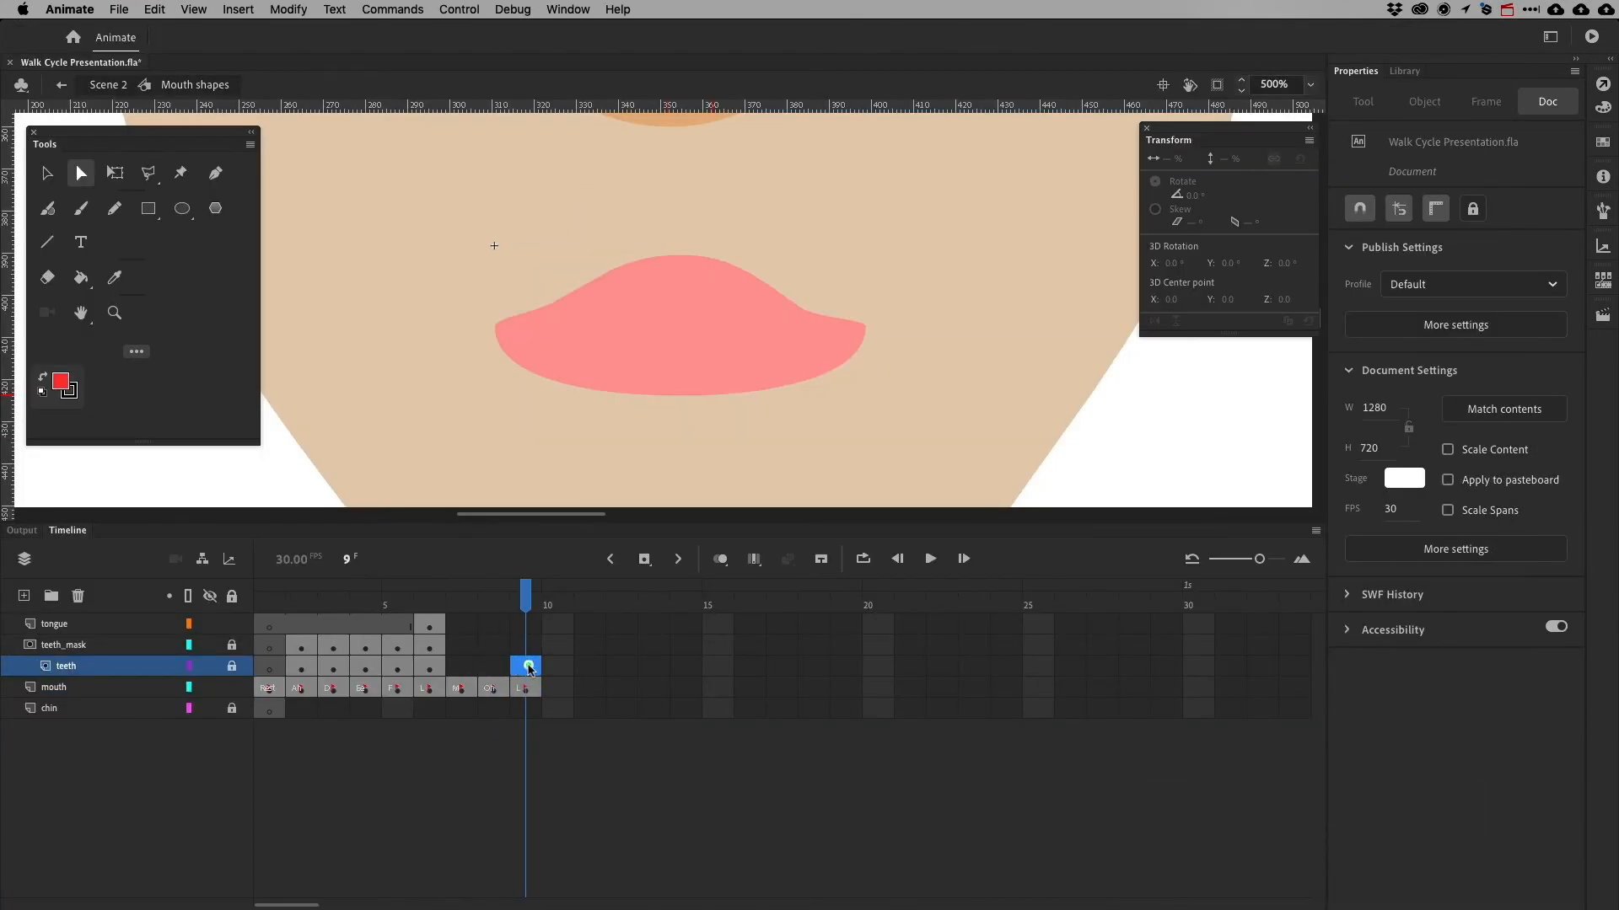
right_click(530, 668)
left_click(590, 814)
left_click(466, 667)
right_click(466, 668)
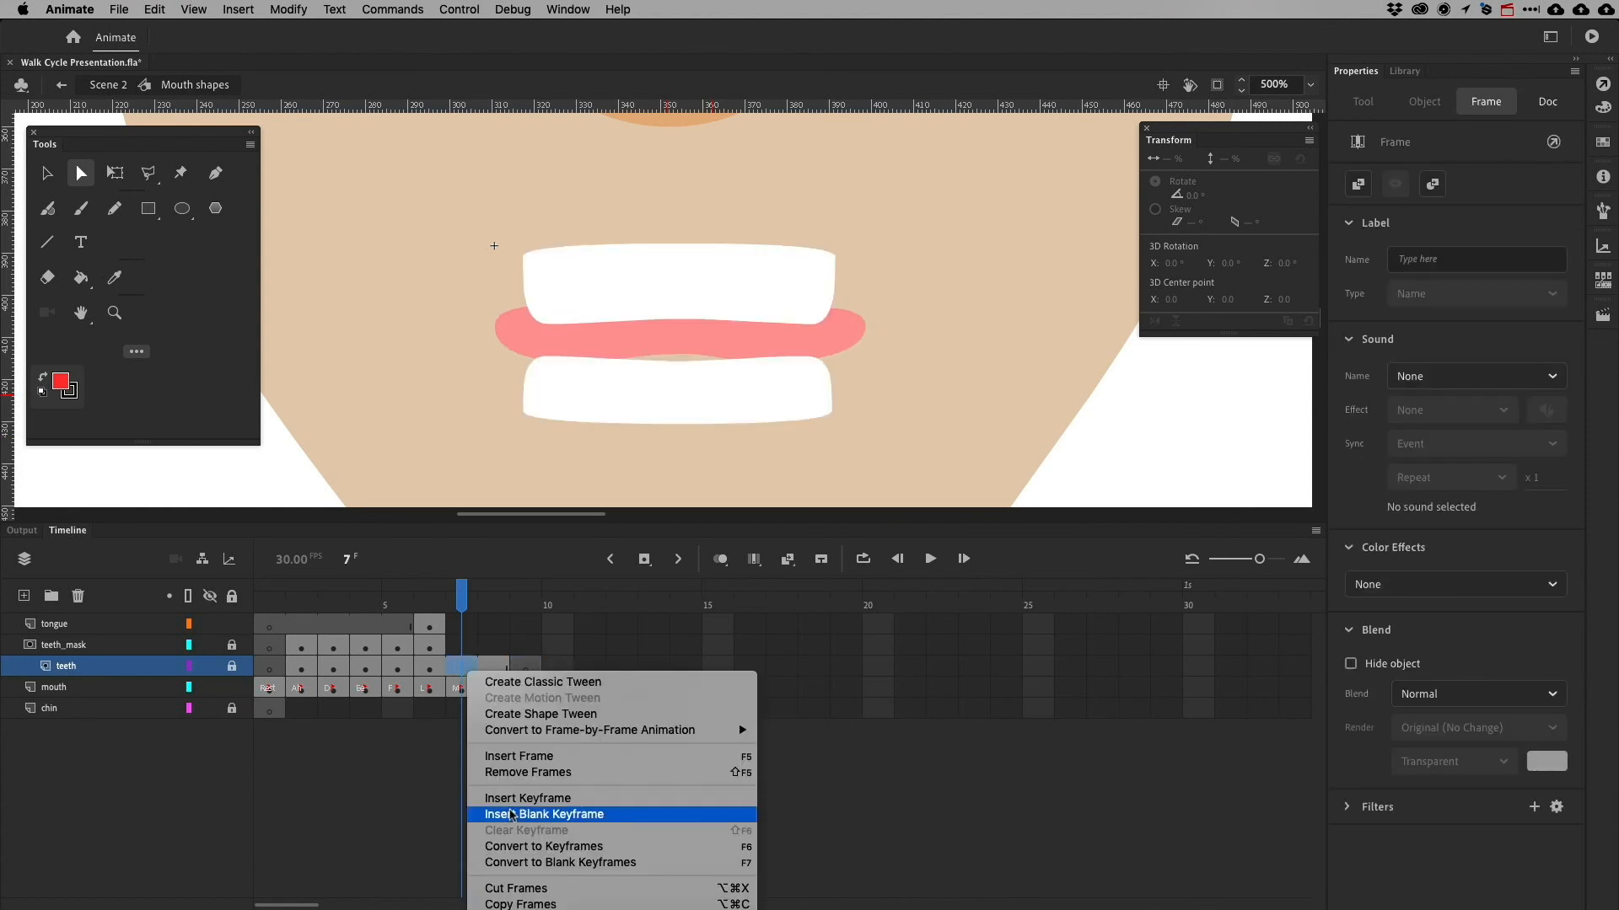
left_click(582, 815)
Copy the teeth keyframe from frame 6 to frame 9 and compare the teeth with the R reference
left_click(429, 666)
left_click(518, 666)
key("super+Tab")
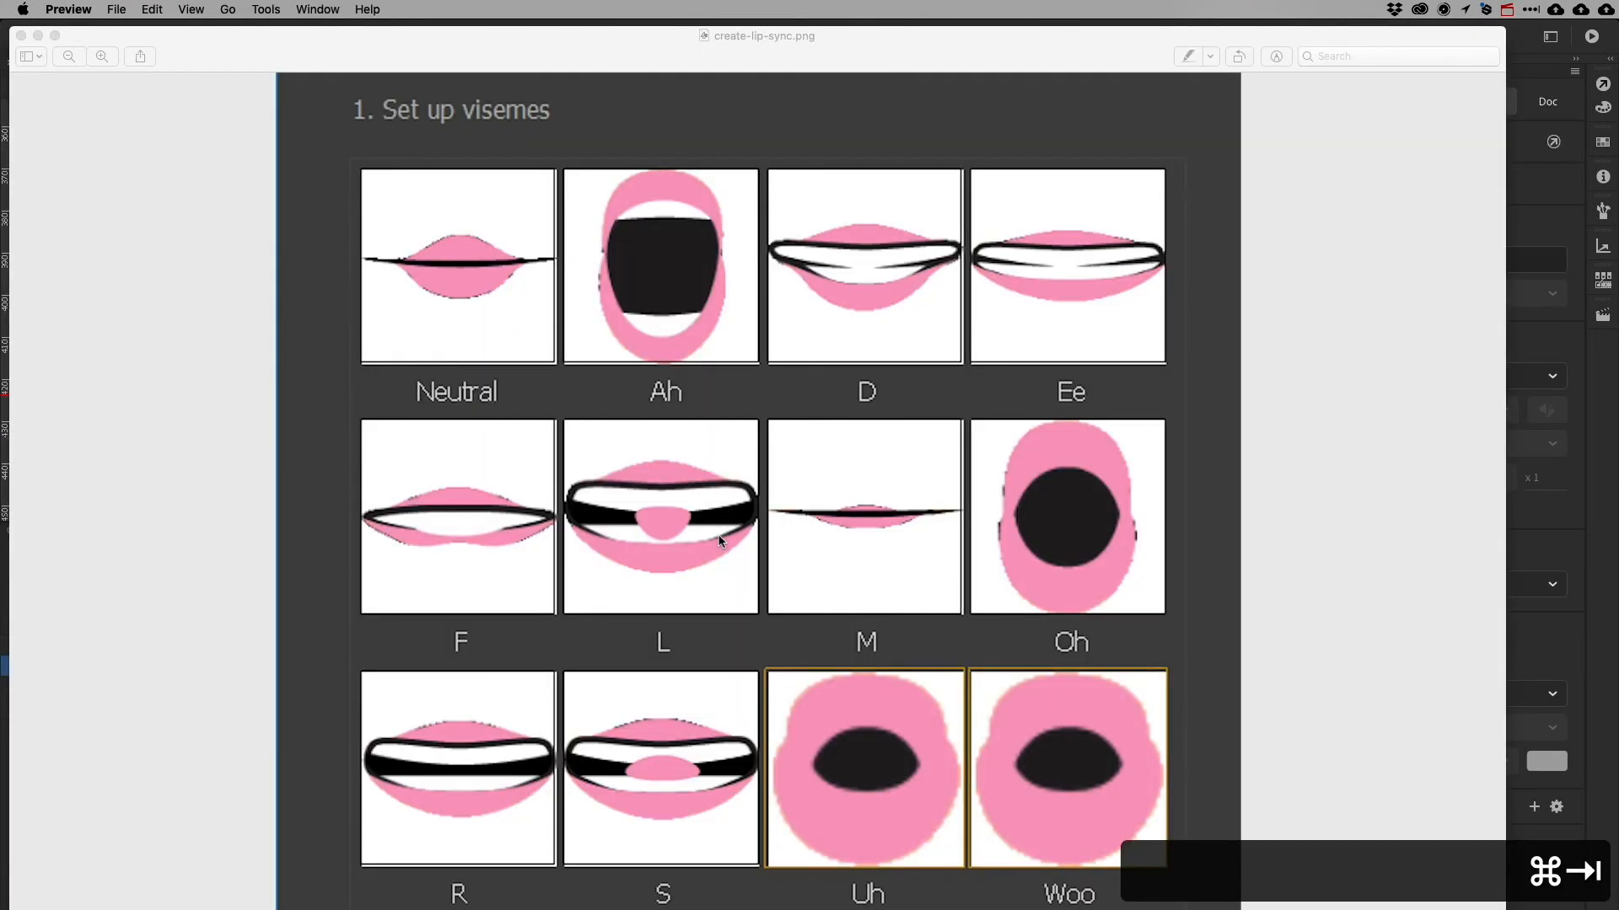
key("super+Tab")
key("super+Tab")
key("super+Tab")
Label frame 9 of the mouth layer as R and check it against the reference image
left_click(525, 687)
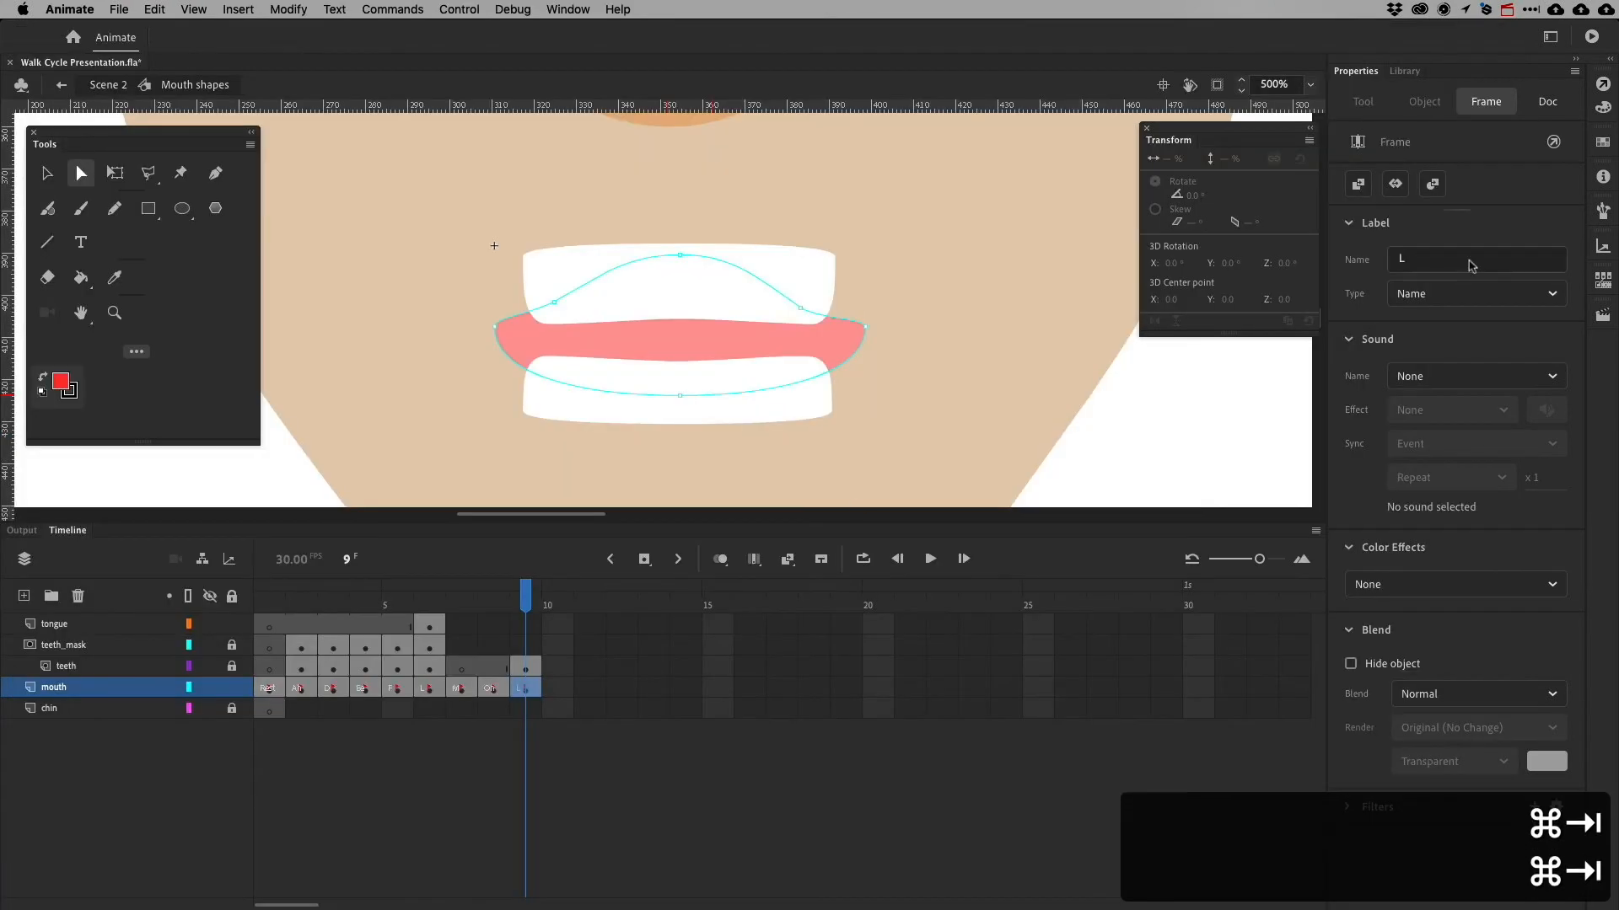
type("R")
left_click(607, 787)
key("super+Tab")
key("super+Tab")
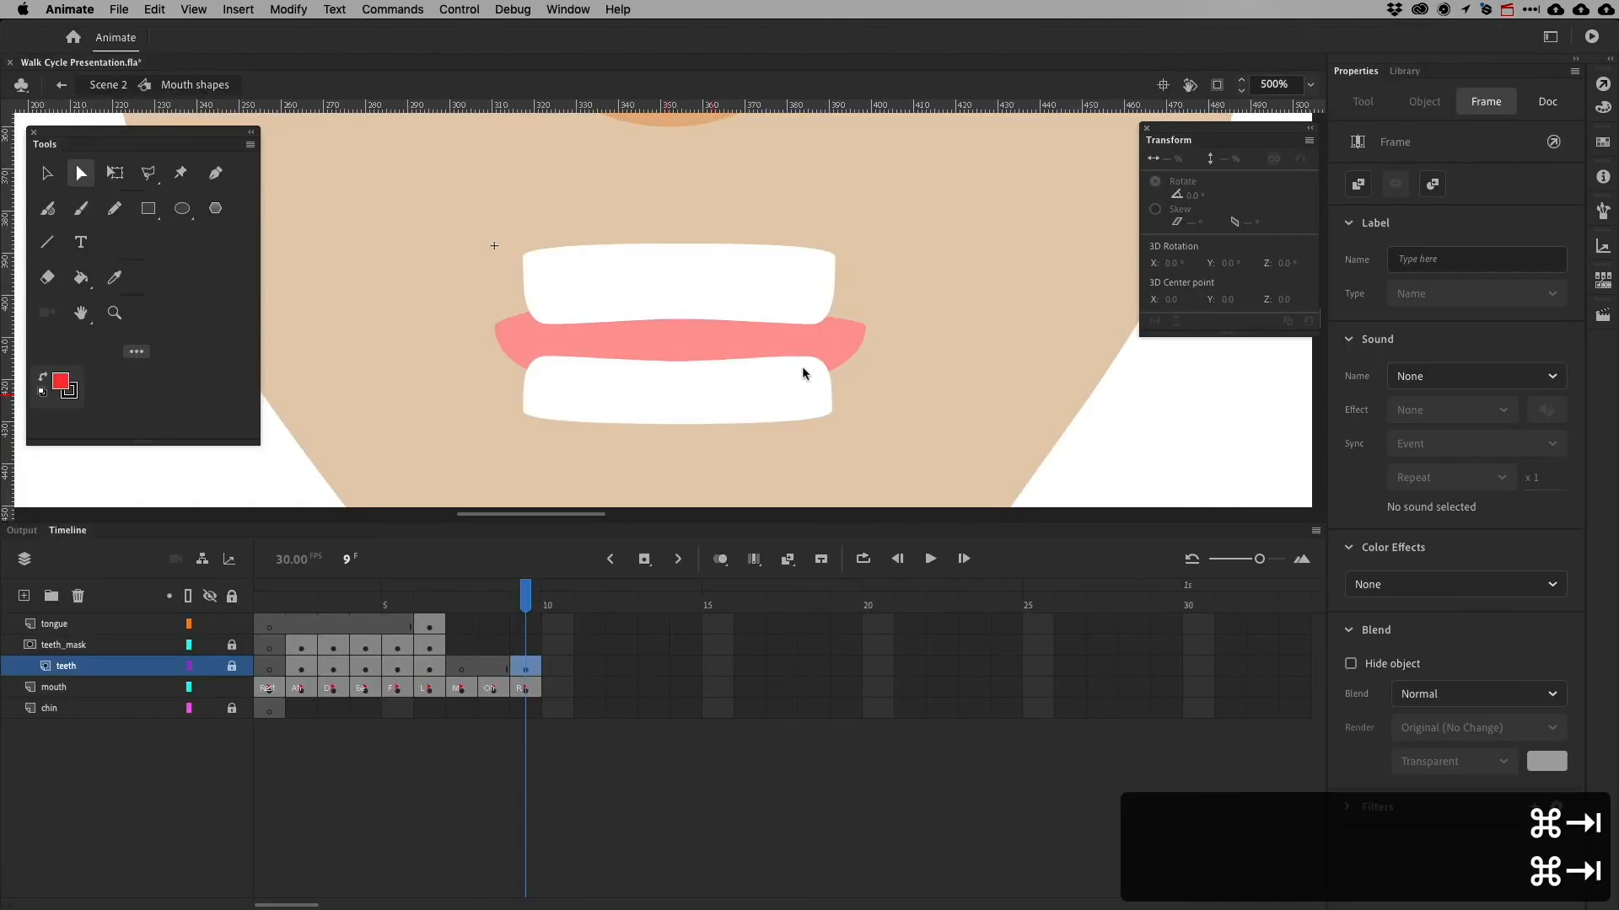
Insert blank keyframes on the teeth_mask layer at frames 7 and 9
left_click(527, 695)
left_click(464, 647)
left_click(495, 647)
right_click(467, 648)
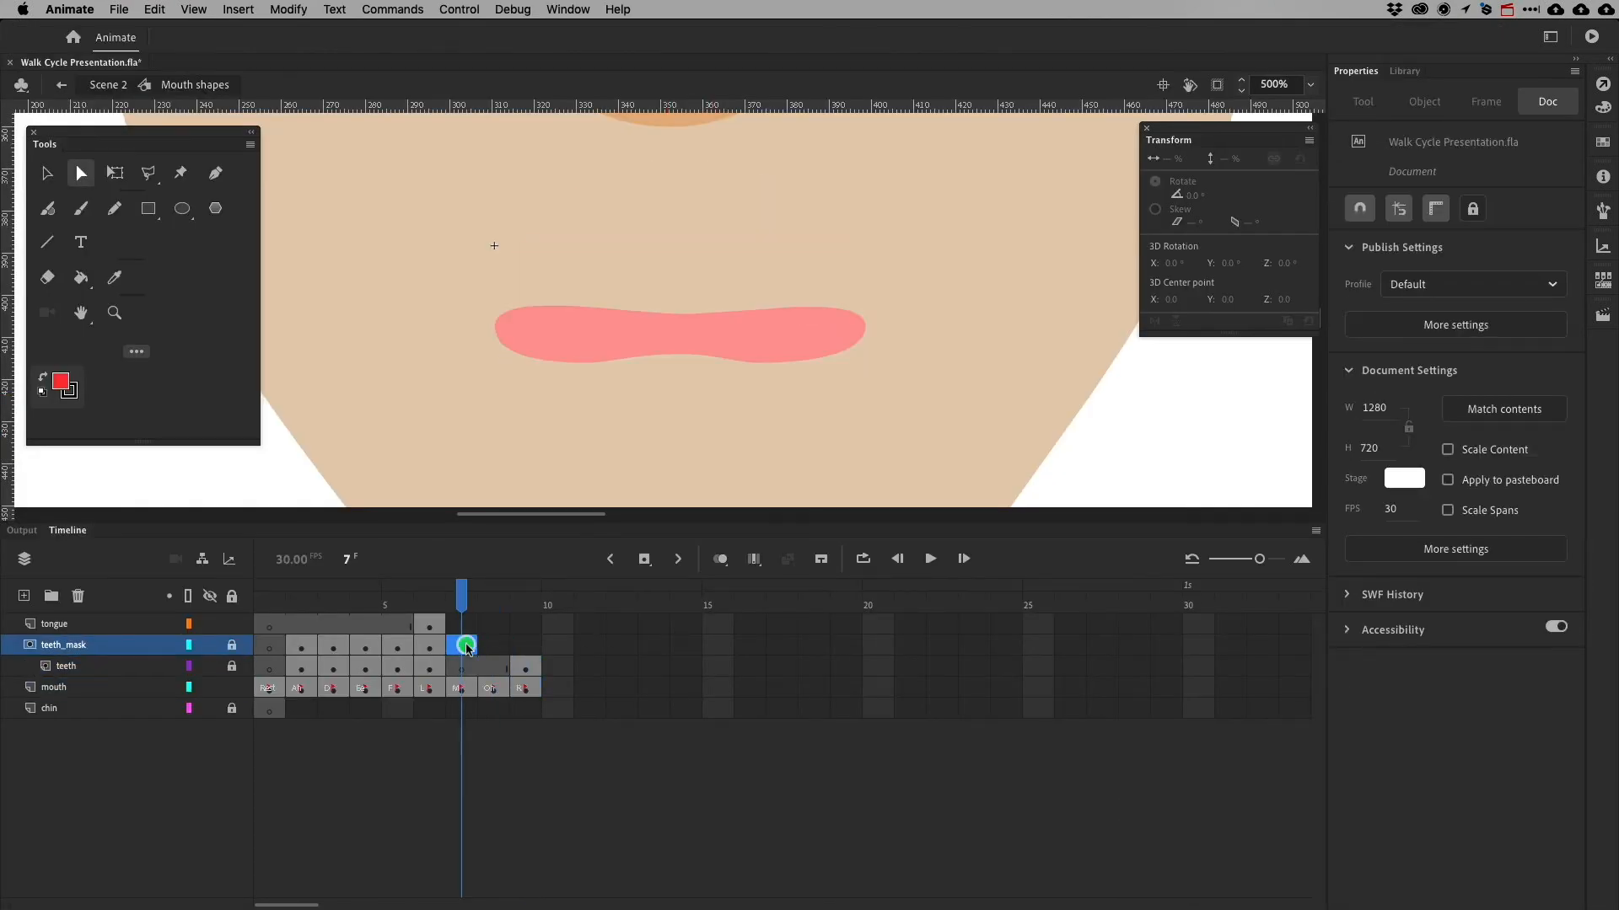
left_click(546, 794)
right_click(527, 648)
left_click(590, 792)
Copy frame 9's R mouth keyframe onto the teeth_mask layer, clear the copied frame label, and compare with the R reference
left_click(540, 693)
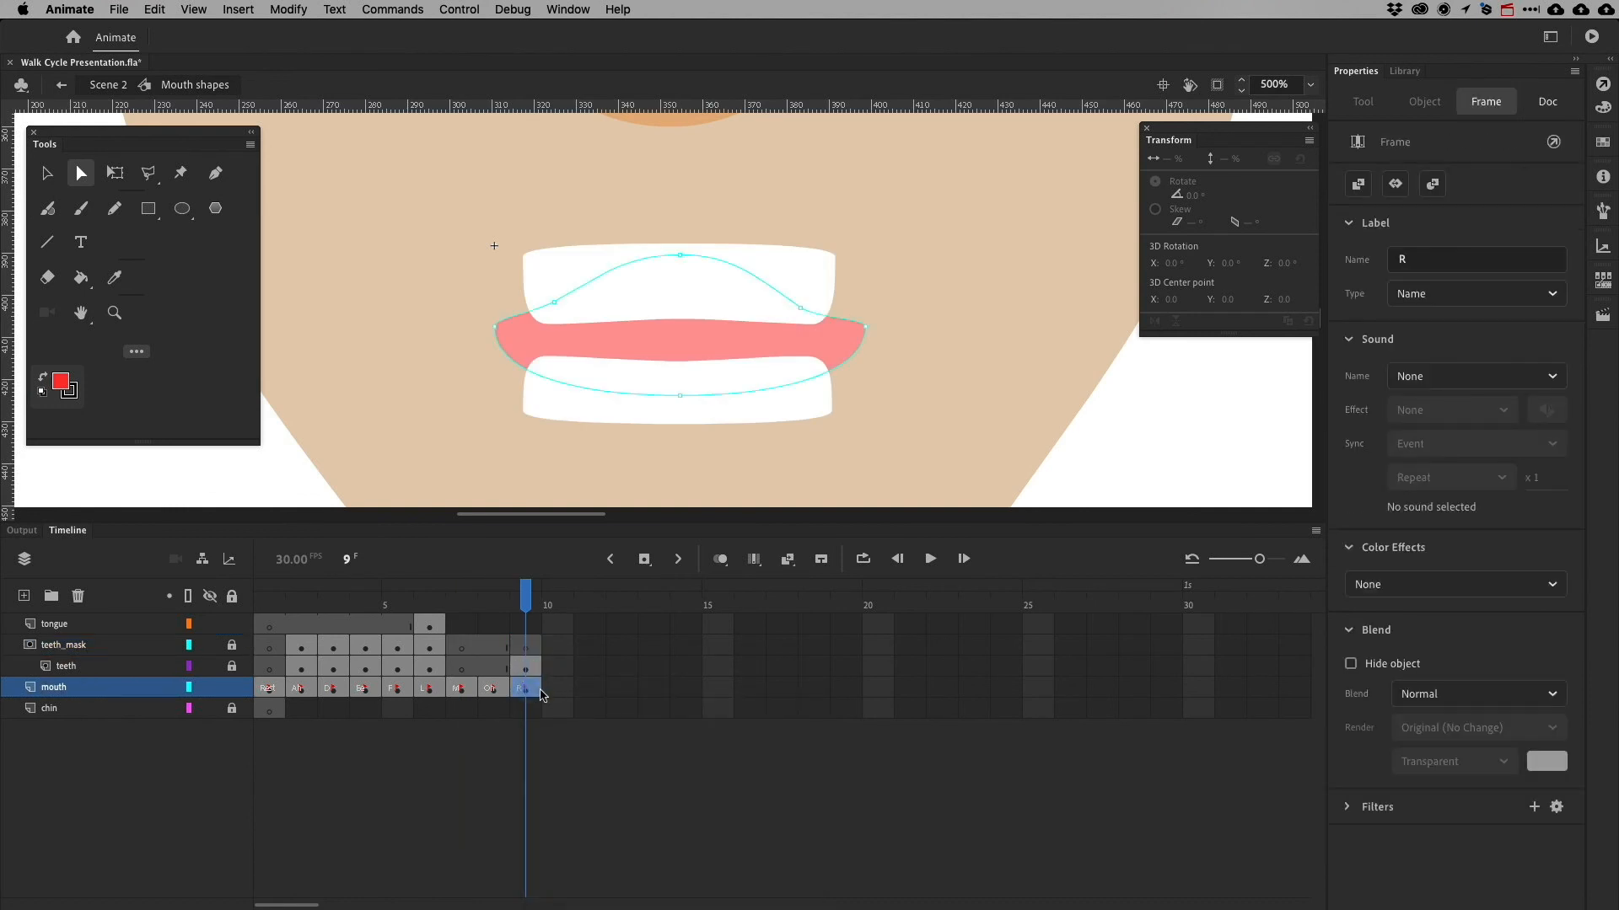
left_click_drag(537, 690, 532, 645)
left_click_drag(1433, 262, 1338, 247)
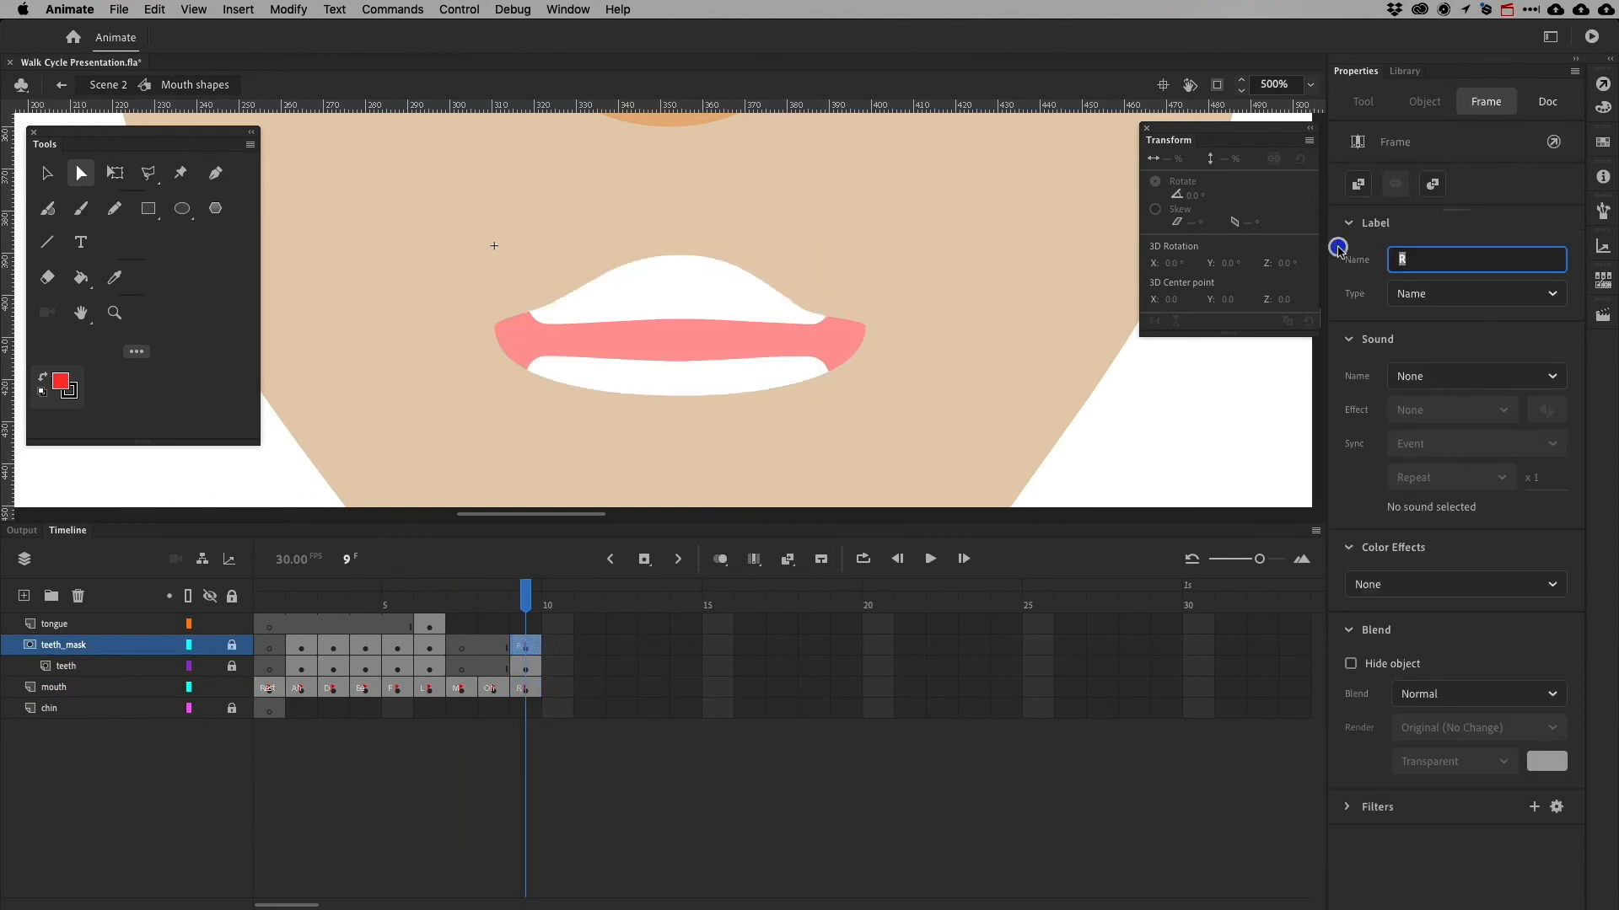
type("\\")
key("BackSpace")
key("BackSpace")
left_click(663, 836)
mouse_move(523, 596)
left_mouse_down()
mouse_move(507, 596)
mouse_move(526, 595)
left_mouse_up()
key("super+Tab")
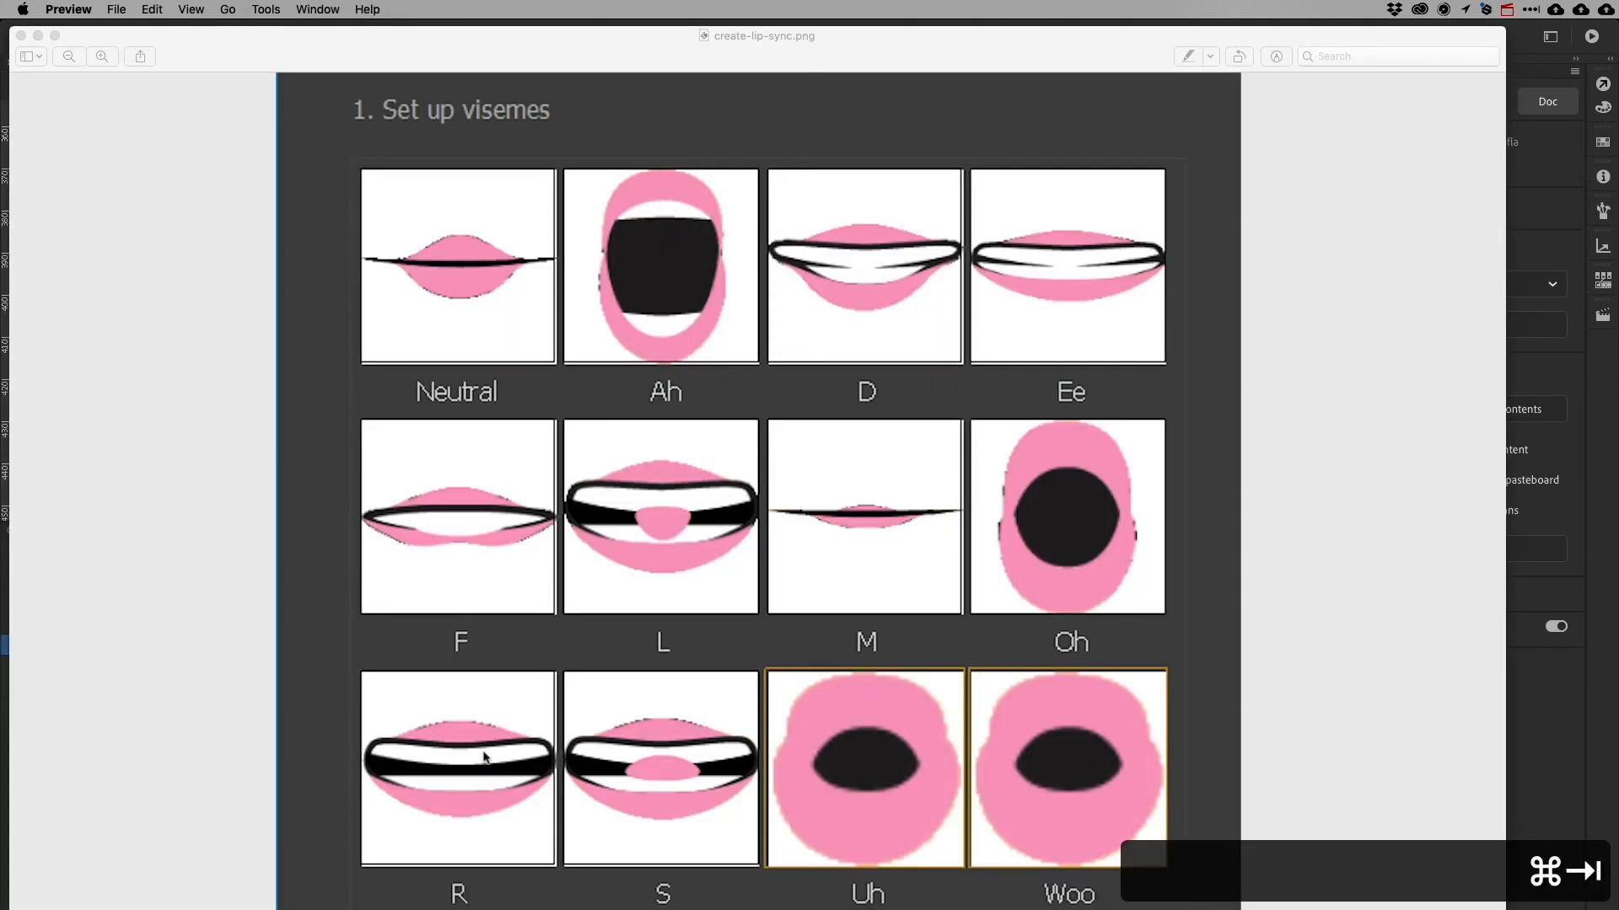
Insert a keyframe at frame 10 of the mouth layer and label it S
key("super+Tab")
left_click(529, 692)
key("F6")
left_click(1395, 259)
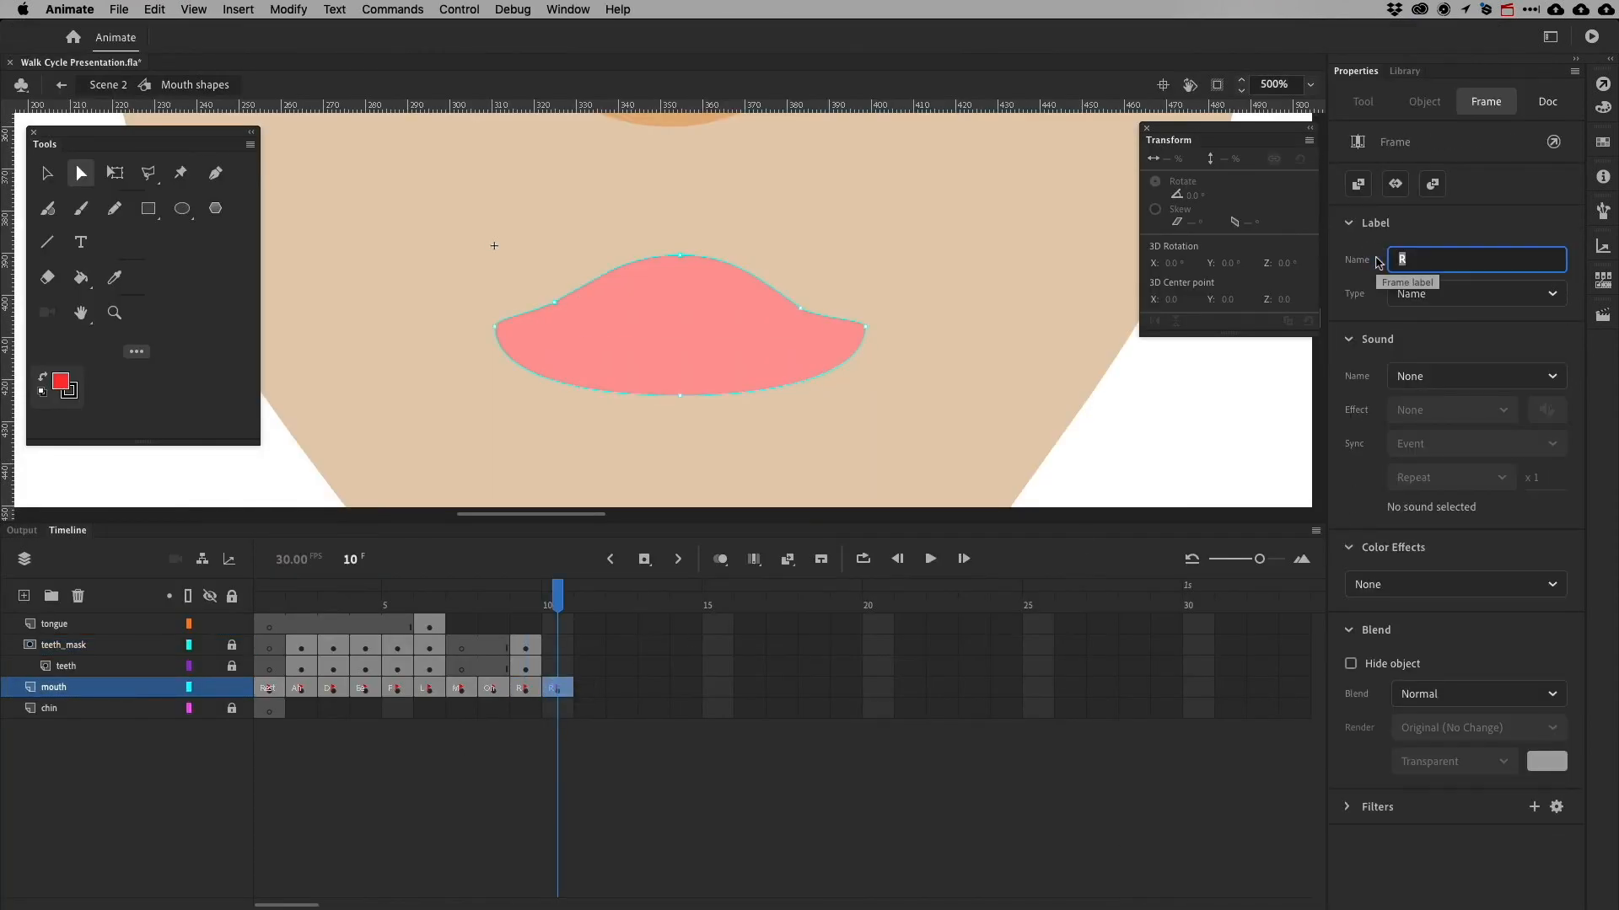
type("S")
left_click(596, 751)
Copy frame 10's mouth keyframe onto the teeth_mask layer and check the S reference
left_click(558, 688)
left_click_drag(557, 688, 556, 646)
key("super+Tab")
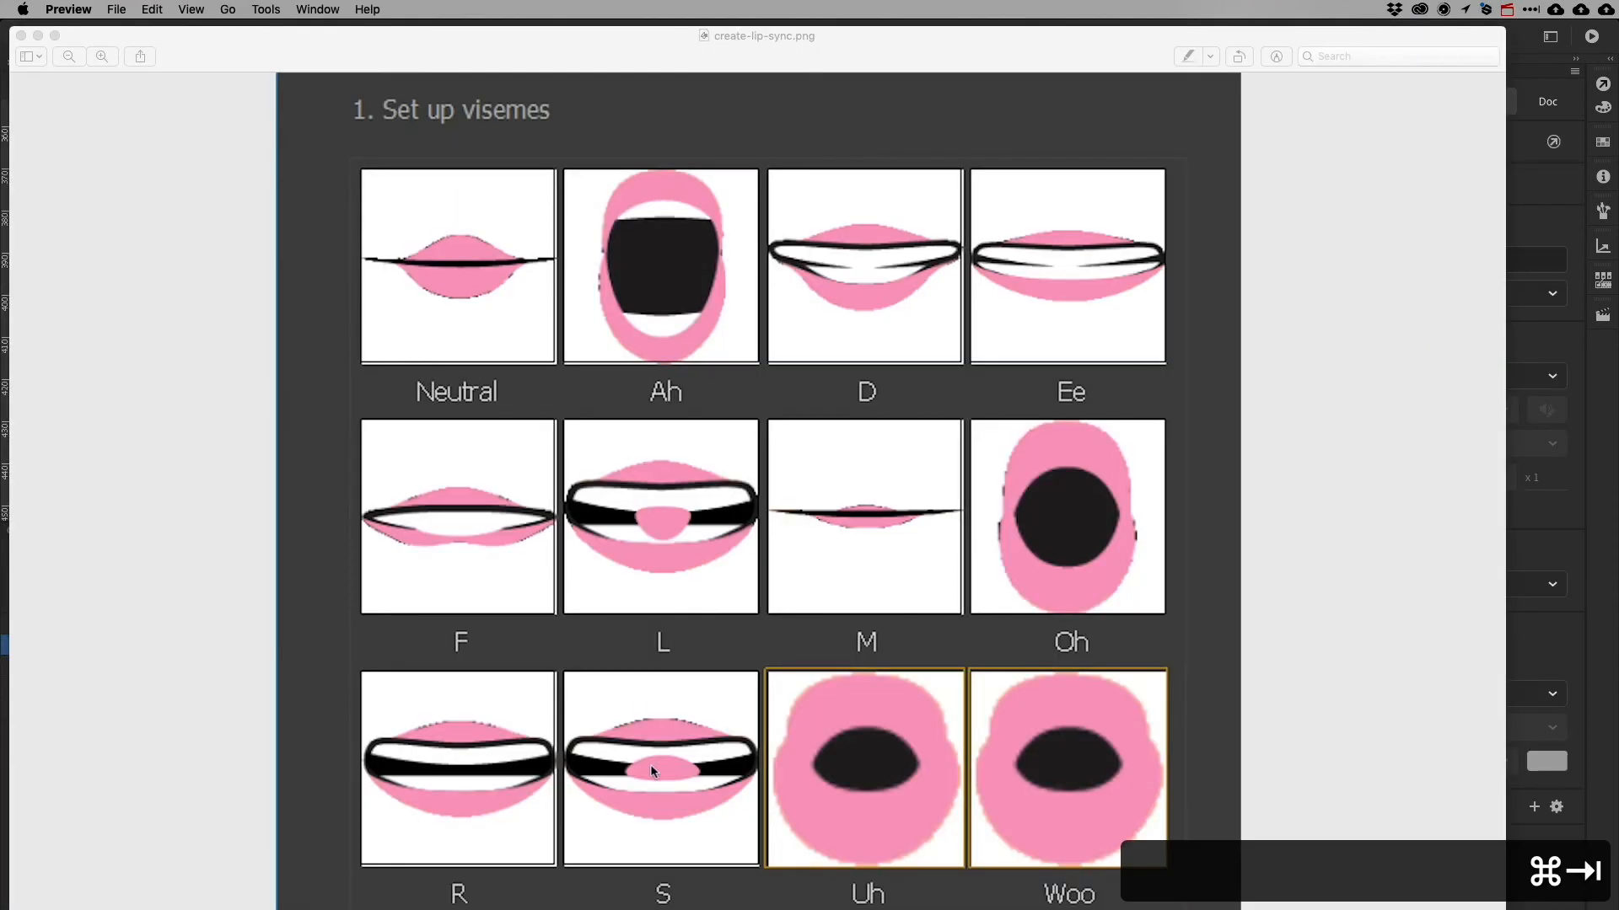
key("super+Tab")
Insert blank keyframes on the tongue layer at frames 7 and 10
left_click(552, 625)
right_click(466, 629)
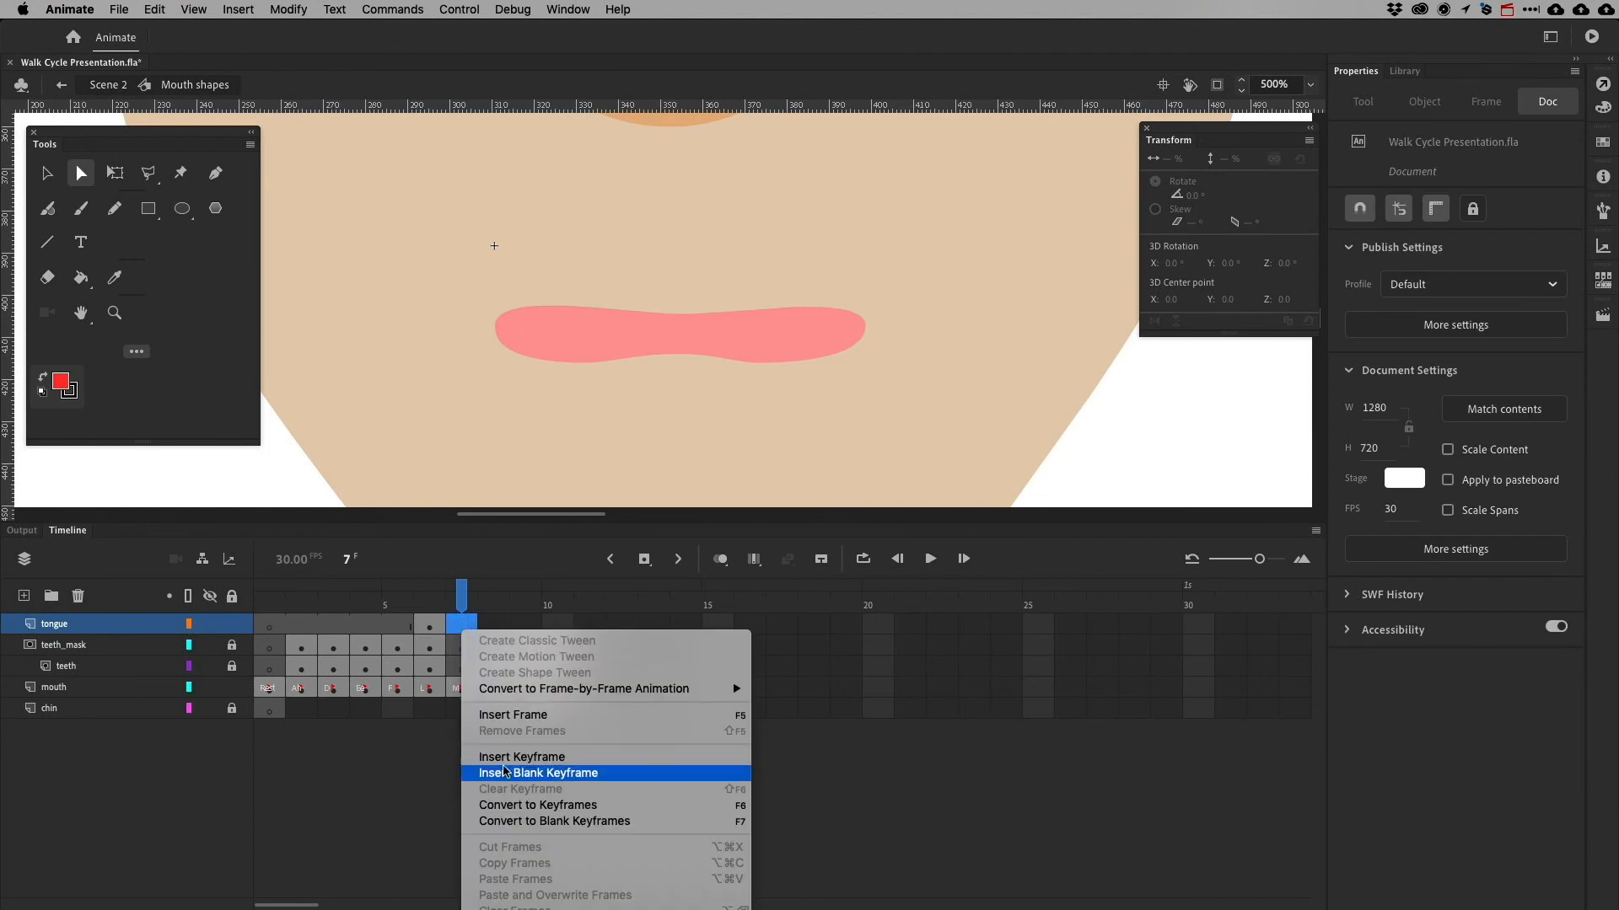
left_click(505, 766)
left_click(557, 626)
right_click(558, 625)
left_click(590, 761)
Copy the tongue keyframe from frame 6 to frame 10 and compare it with the S reference
left_click(431, 629)
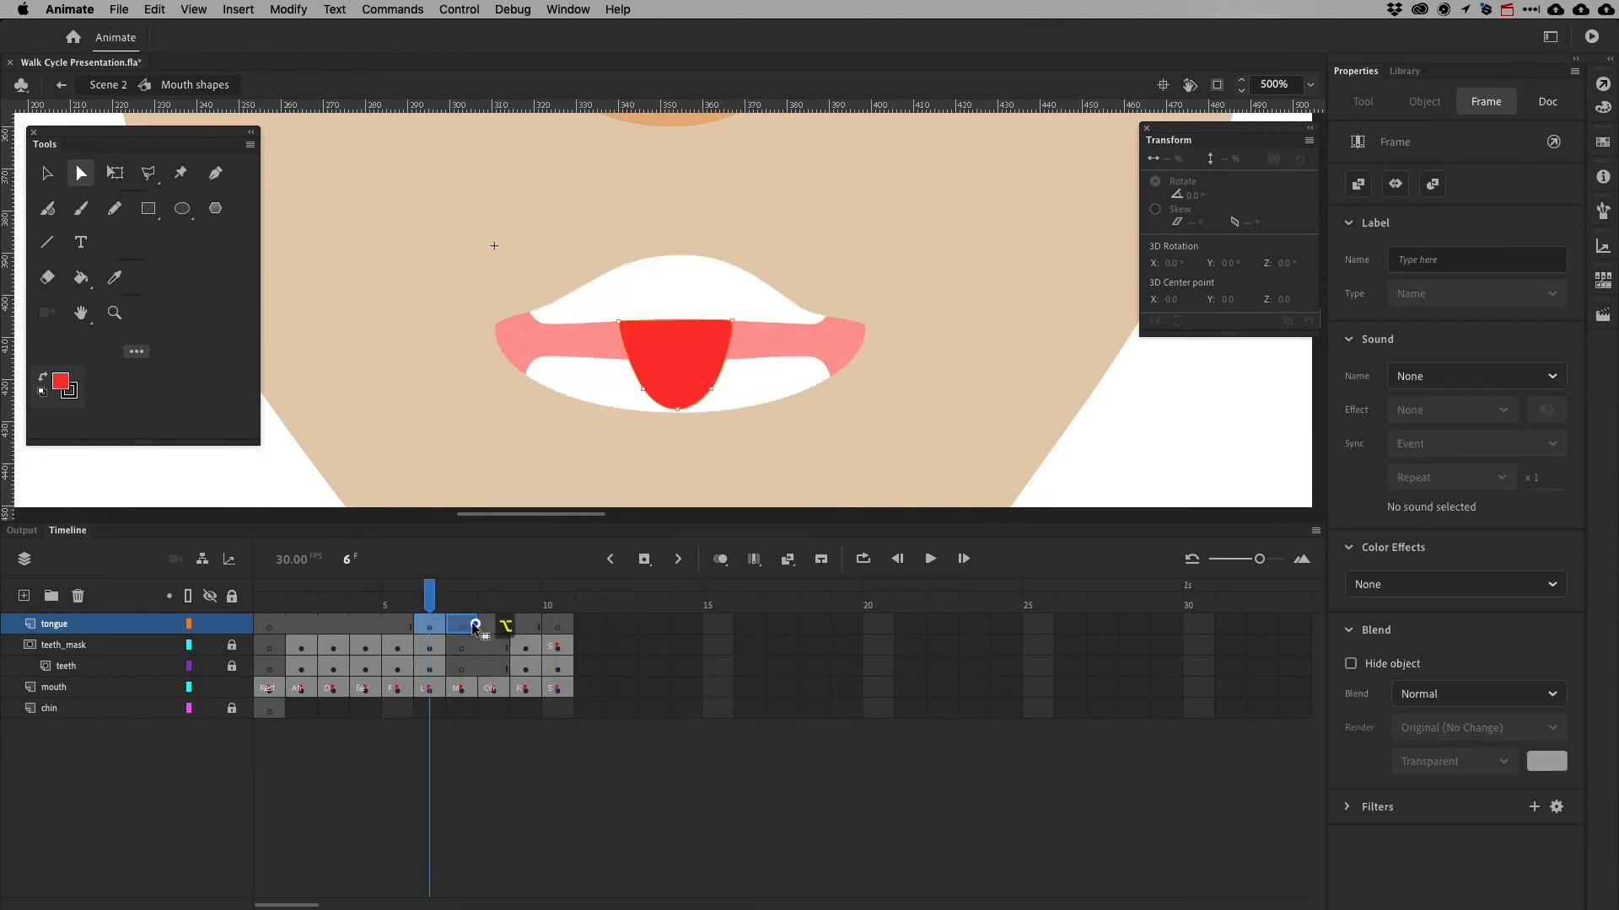
left_click(557, 625)
key("super+Tab")
key("super+Tab")
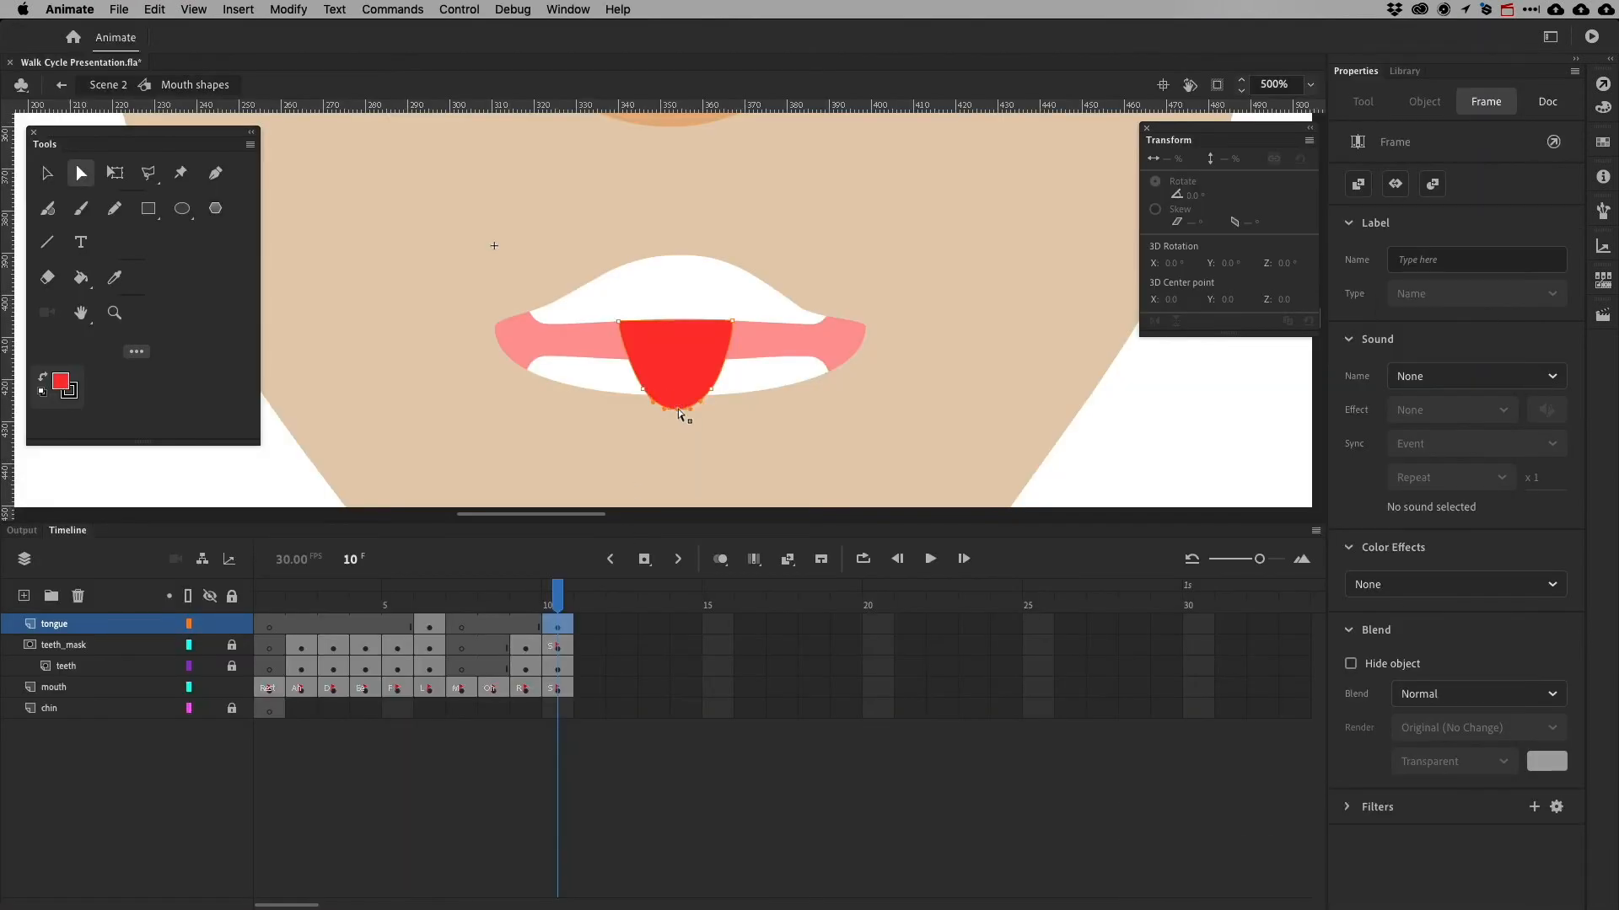
Rotate the tongue shape on frame 10 by 180 degrees and move it up between the teeth
left_click(47, 175)
left_click(654, 353)
left_click(1195, 195)
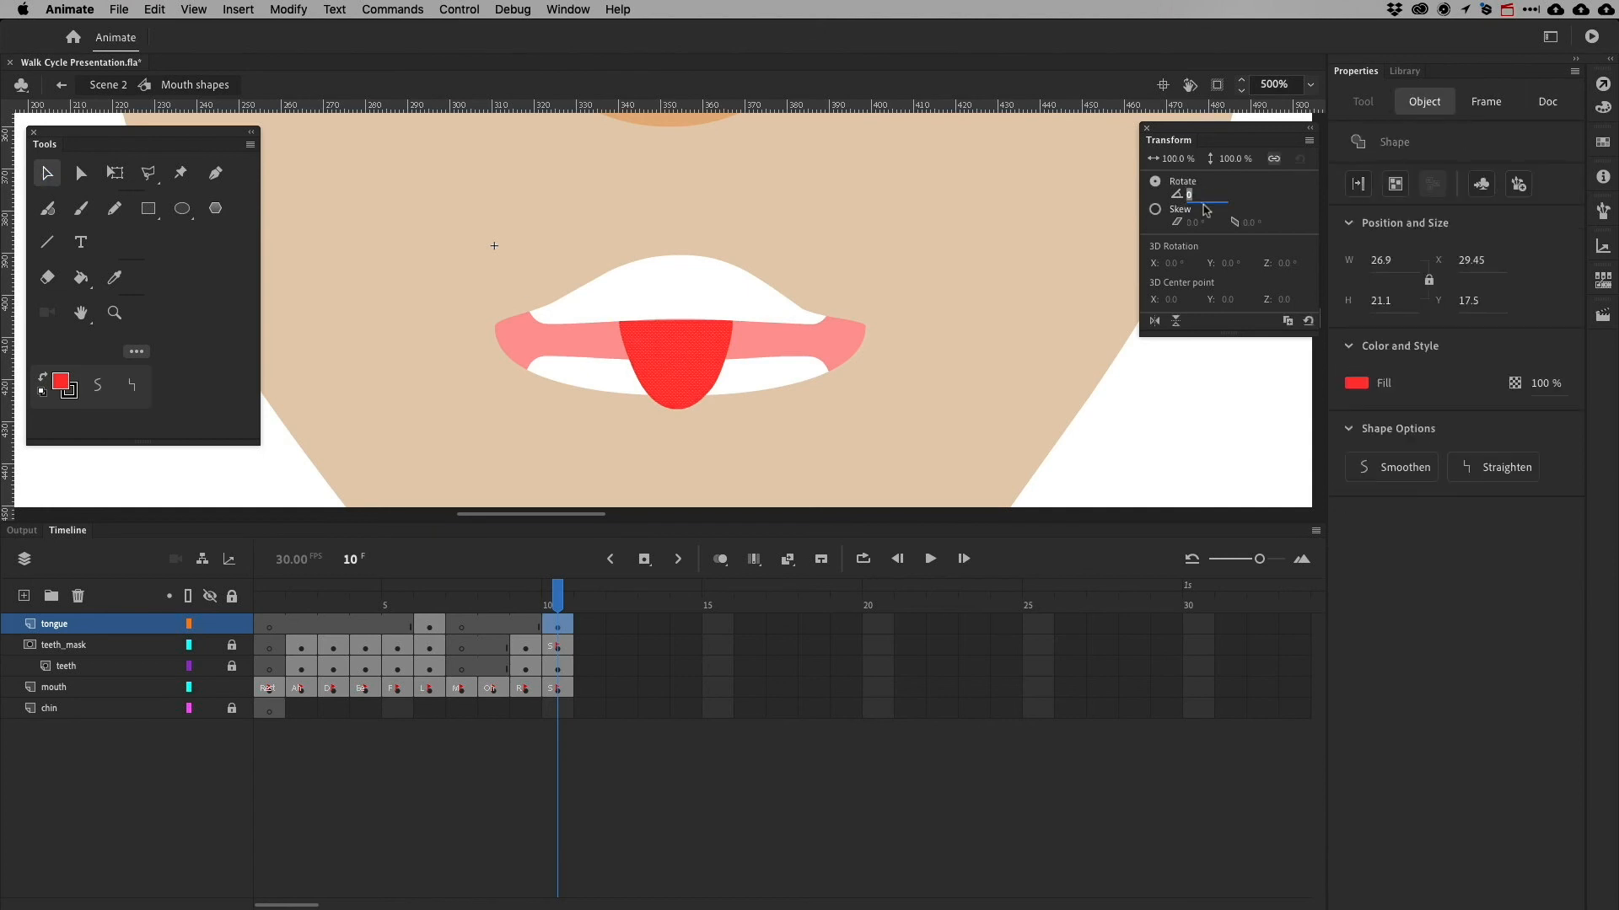
type("0")
key("Return")
key("q")
left_click_drag(740, 419, 560, 291)
key("super+Tab")
key("super+Tab")
left_click_drag(677, 358, 675, 312)
Lower the tongue's top anchor point, widen its base corners and adjust its left side following the S reference
key("v")
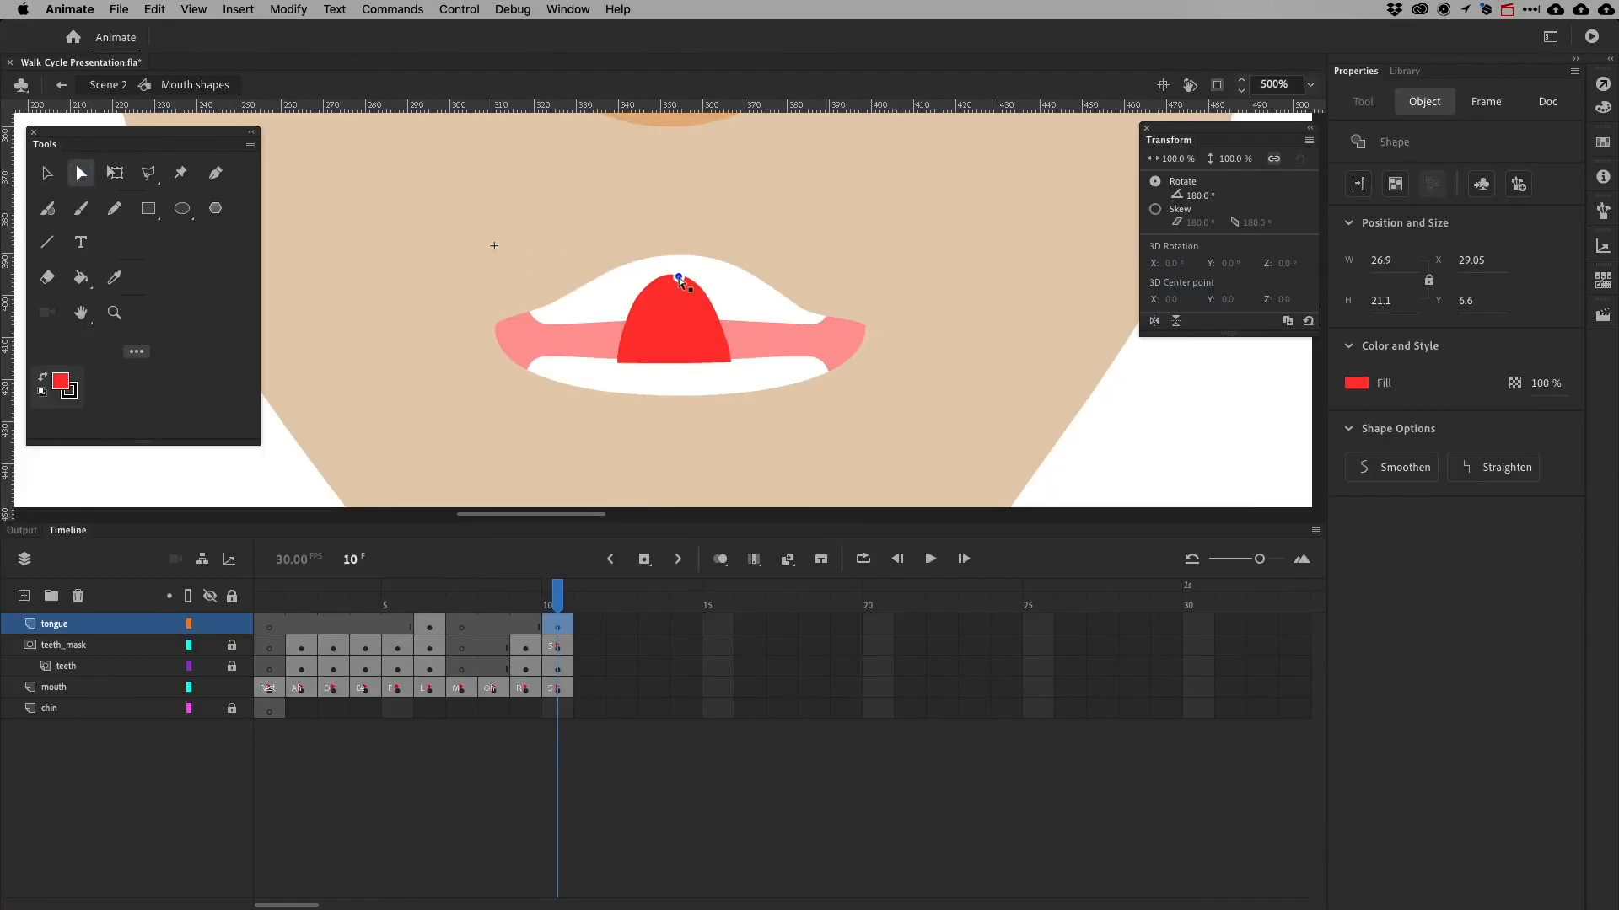
key("shift+Down")
key("shift+Down")
key("super+Tab")
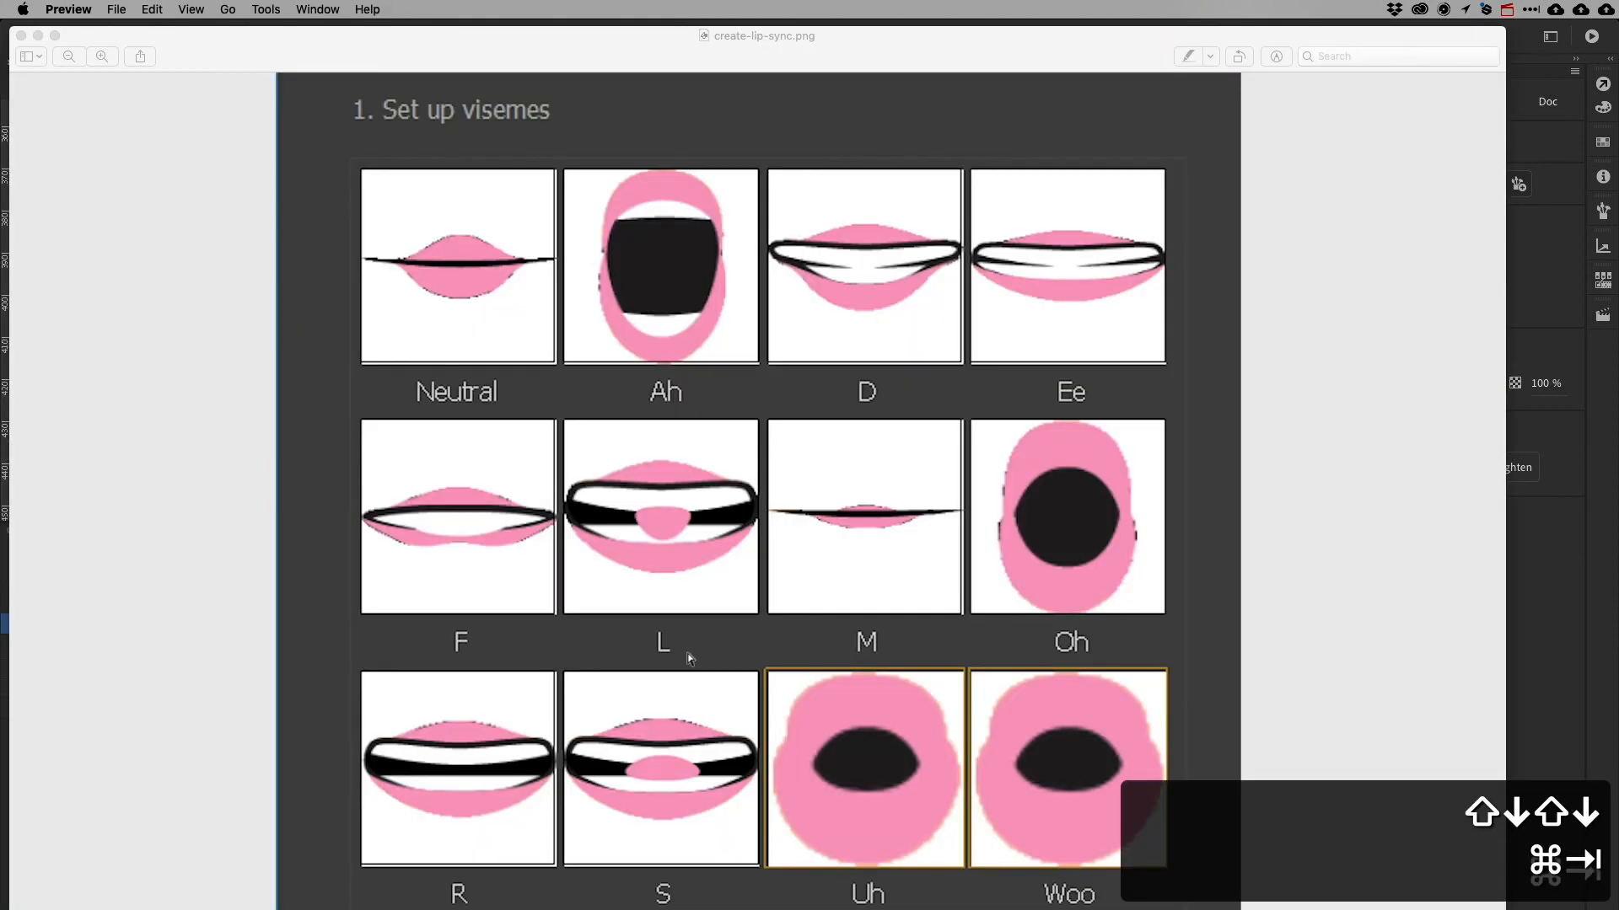
key("super+Tab")
left_click_drag(616, 362, 601, 358)
left_click_drag(730, 363, 742, 358)
left_click(638, 329)
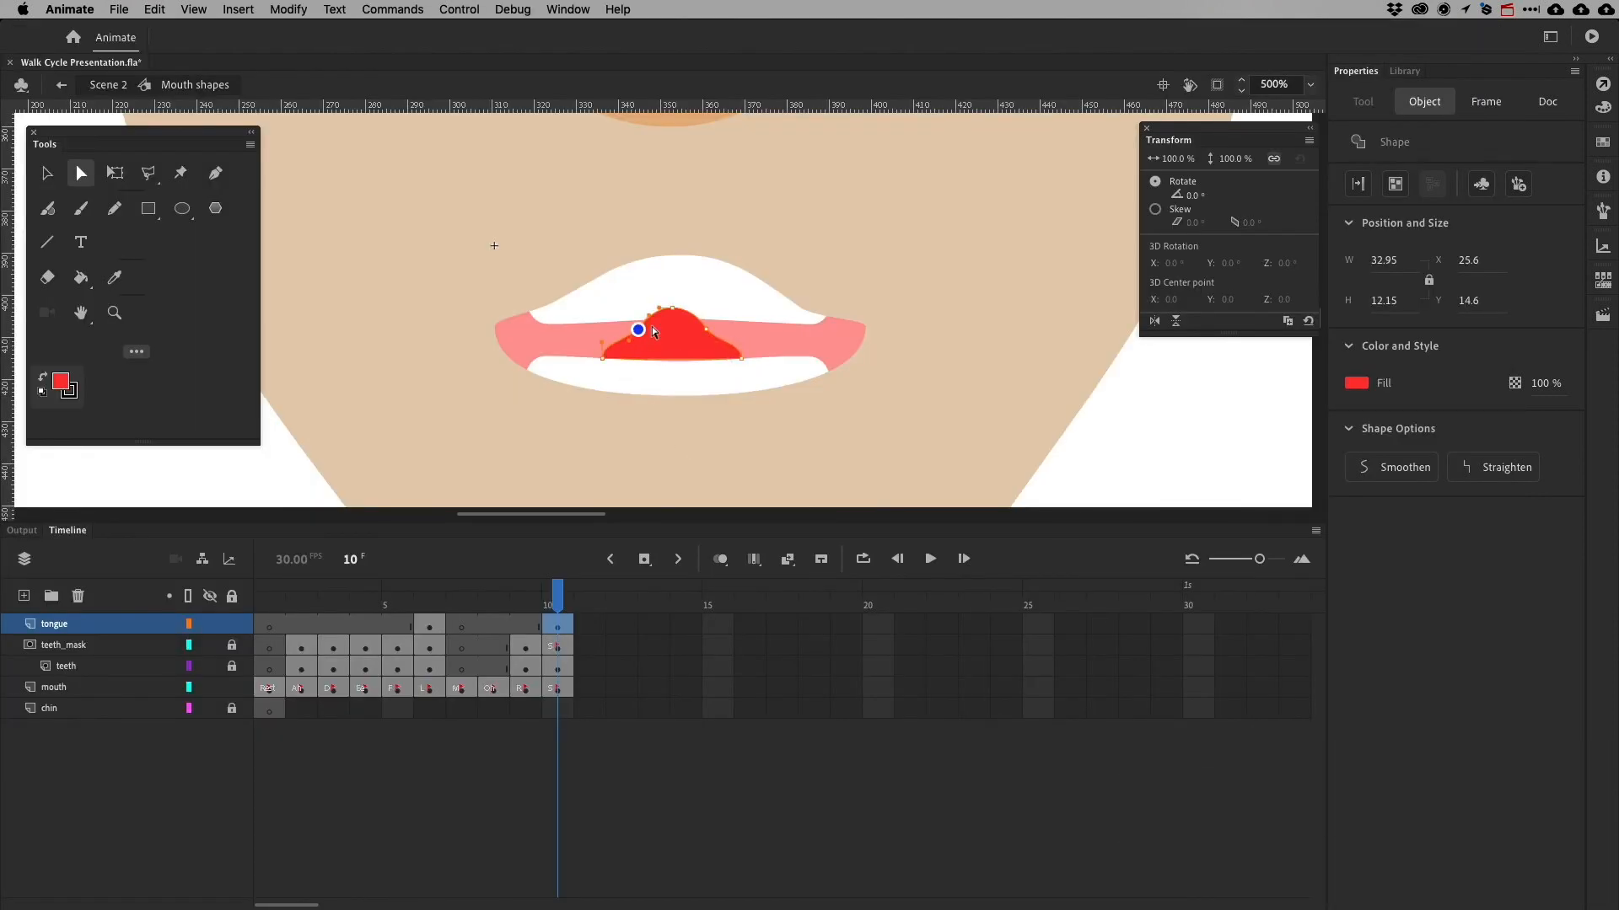
Add an anchor point at the middle of the tongue's base and move both side anchors outward to round the shape
key("super+equal")
left_click(215, 173)
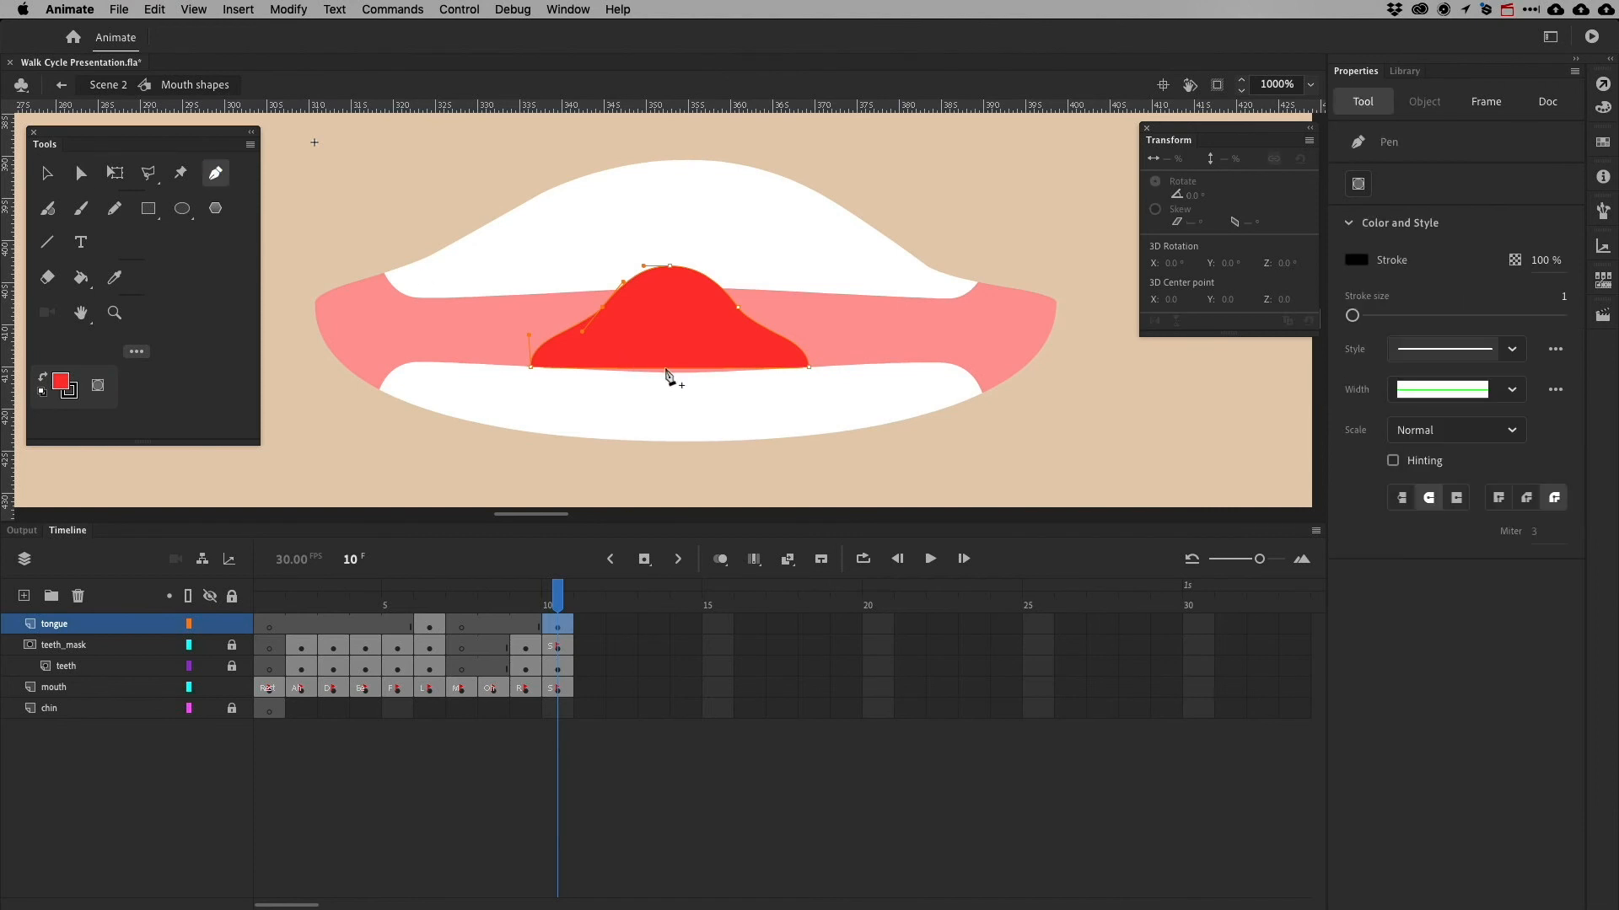
left_click(669, 368)
left_click(81, 173)
left_click(670, 368)
left_click_drag(603, 307, 585, 304)
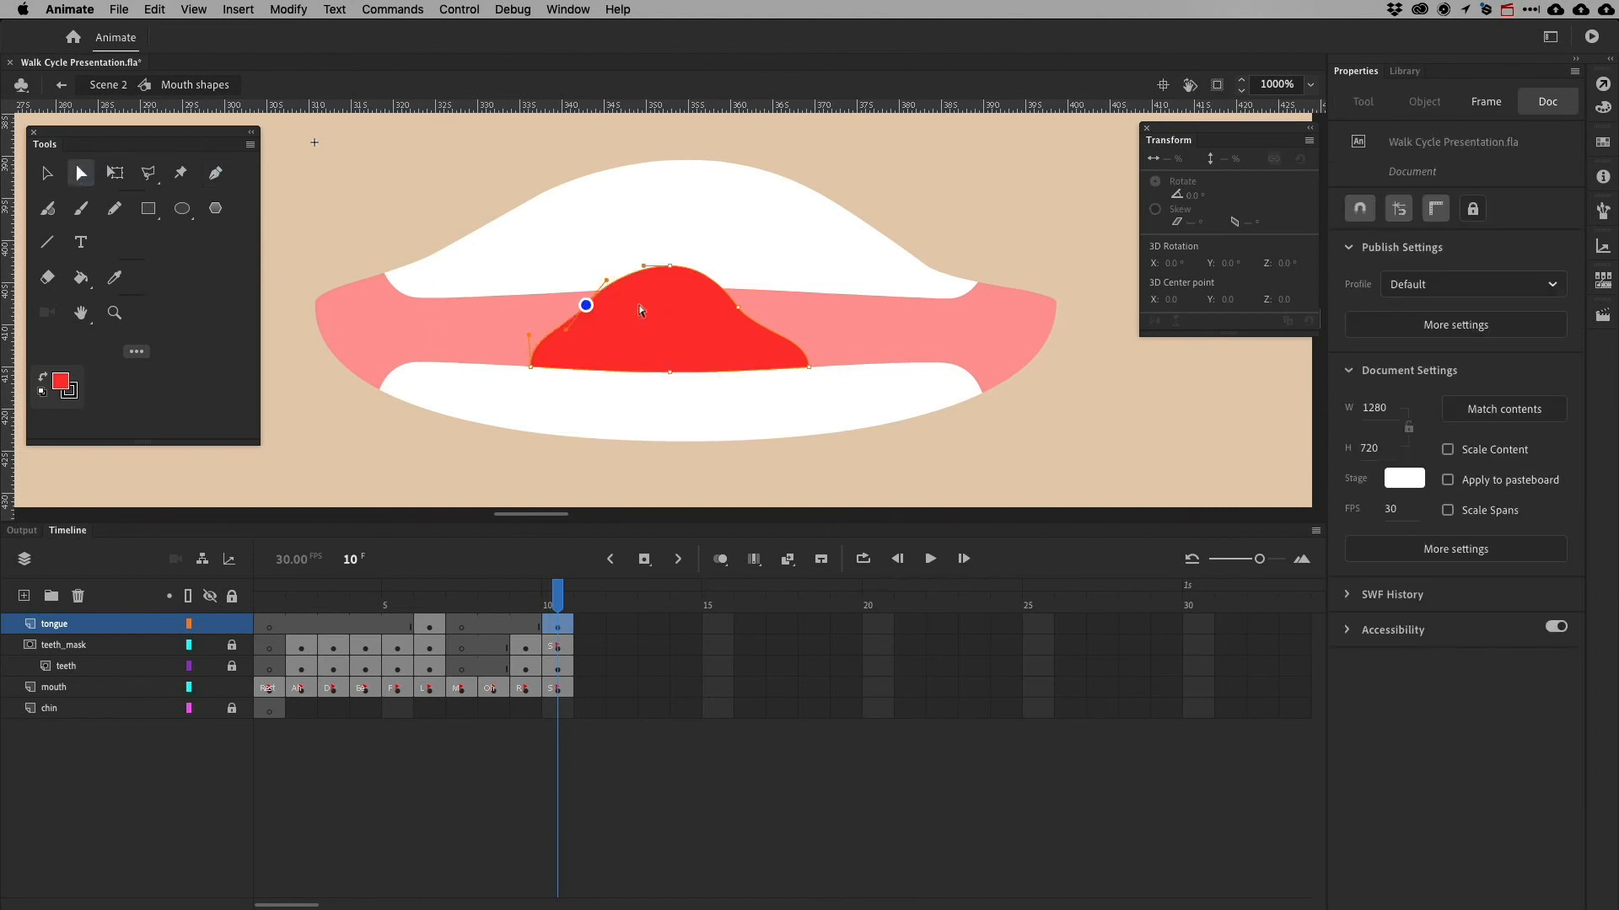
left_click_drag(739, 307, 732, 280)
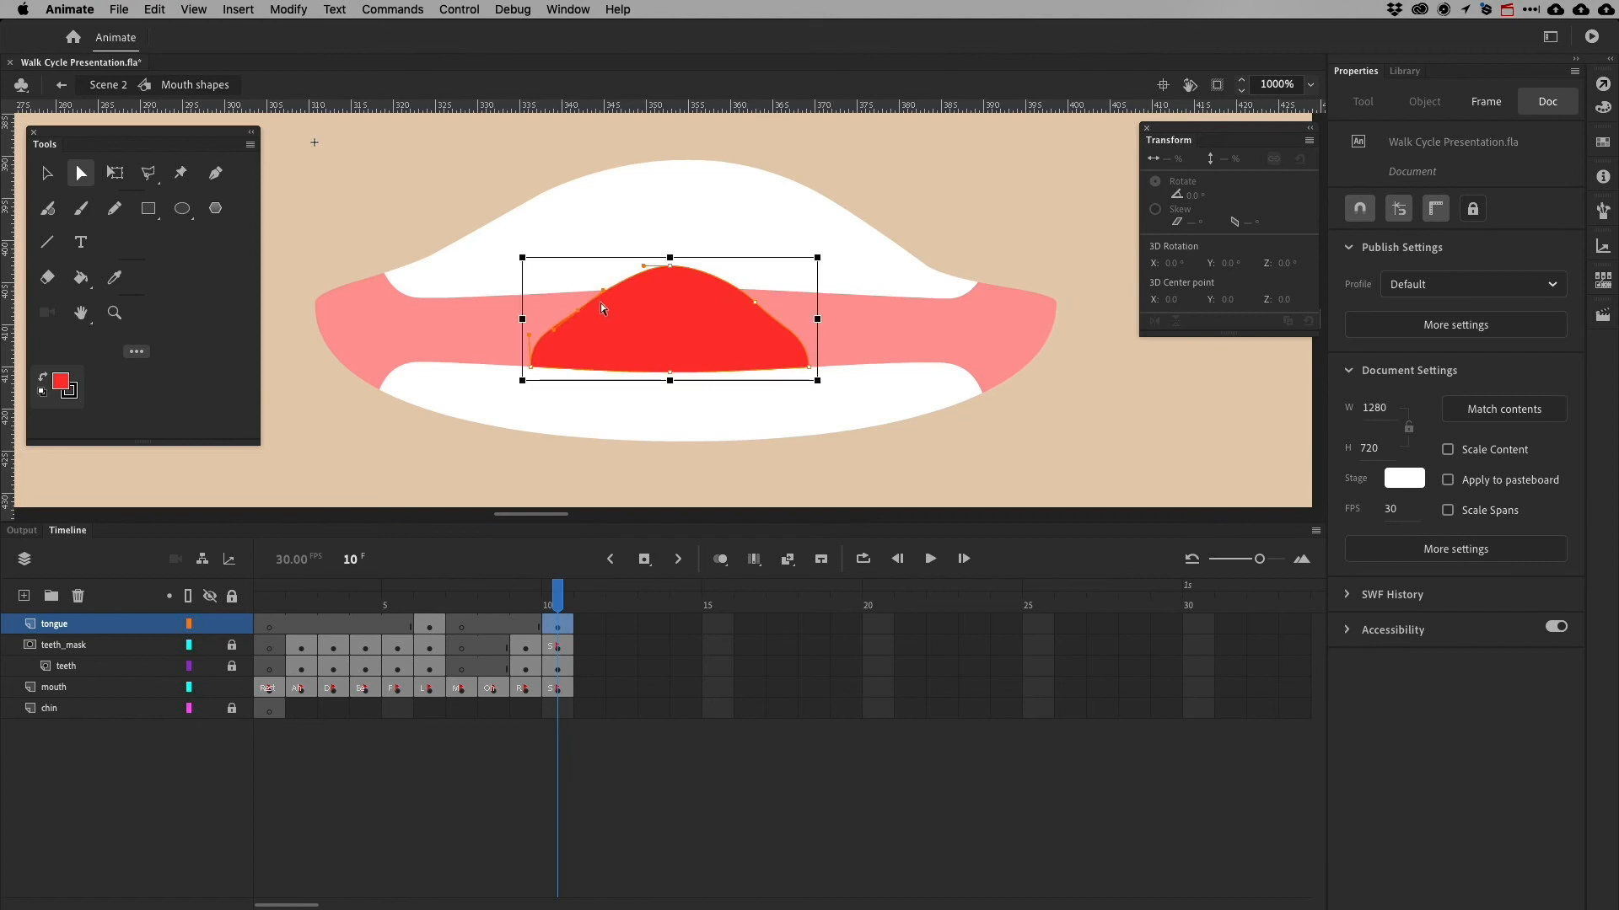
Adjust the curve handles on both sides of the tongue so its two edges bulge evenly
key("super+equal")
left_click_drag(387, 349, 412, 349)
left_click(841, 285)
left_click_drag(951, 349, 924, 352)
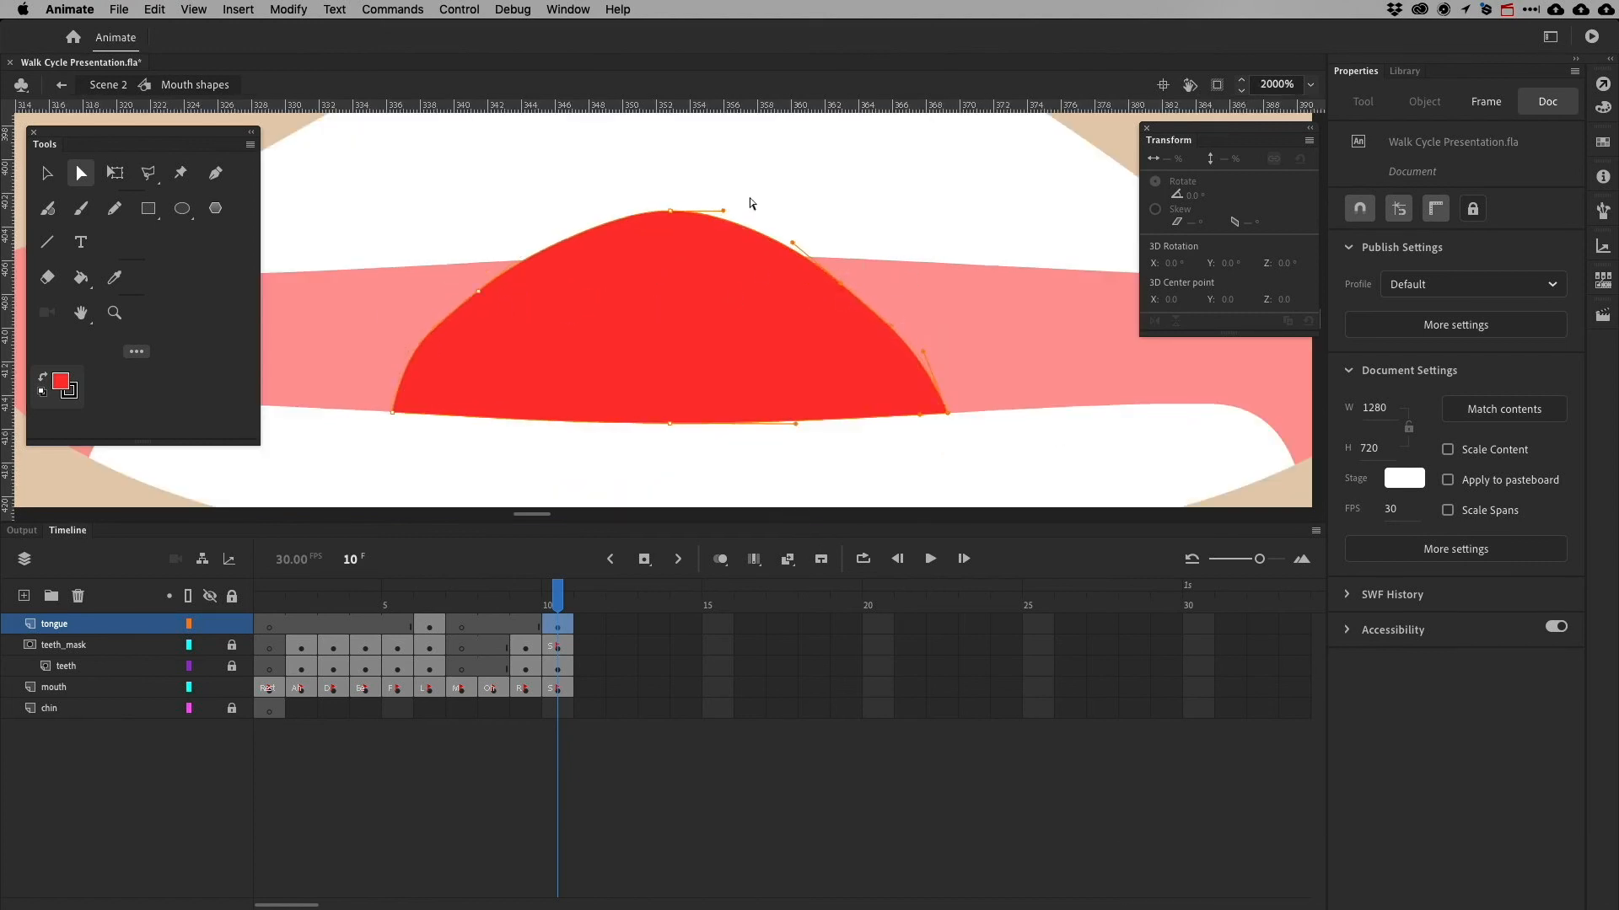
Pull the tongue's middle base anchor down and adjust the corner handles so the bottom edge curves smoothly
key("super+Tab")
key("super+Tab")
left_click_drag(670, 423, 668, 442)
key("super+Tab")
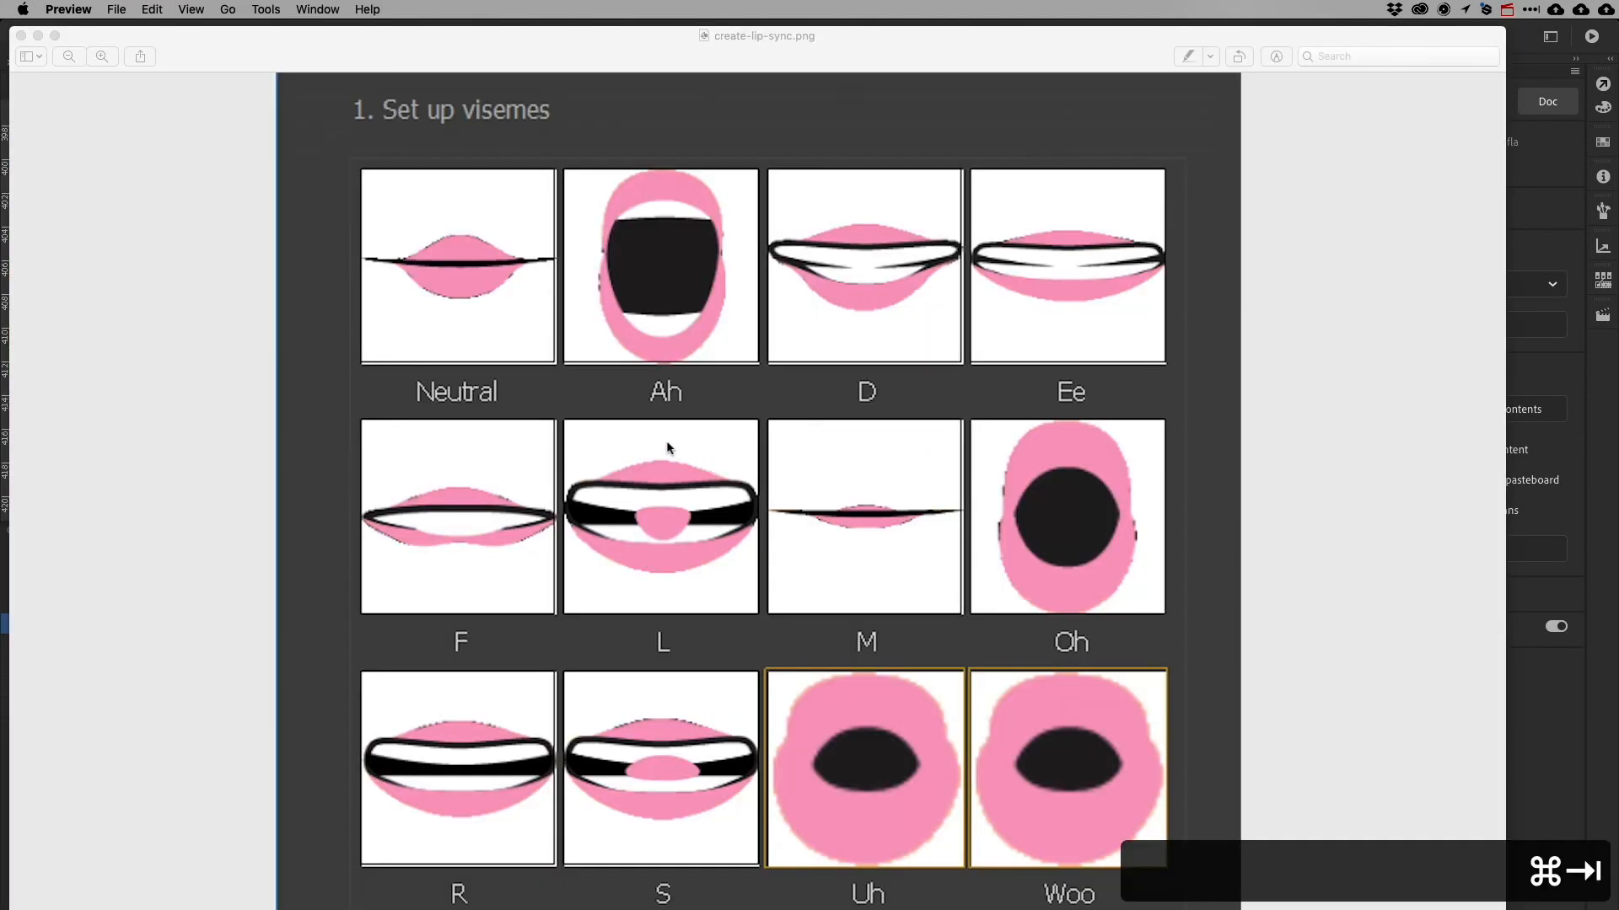
key("super+Tab")
left_click(949, 414)
left_click_drag(918, 419, 917, 420)
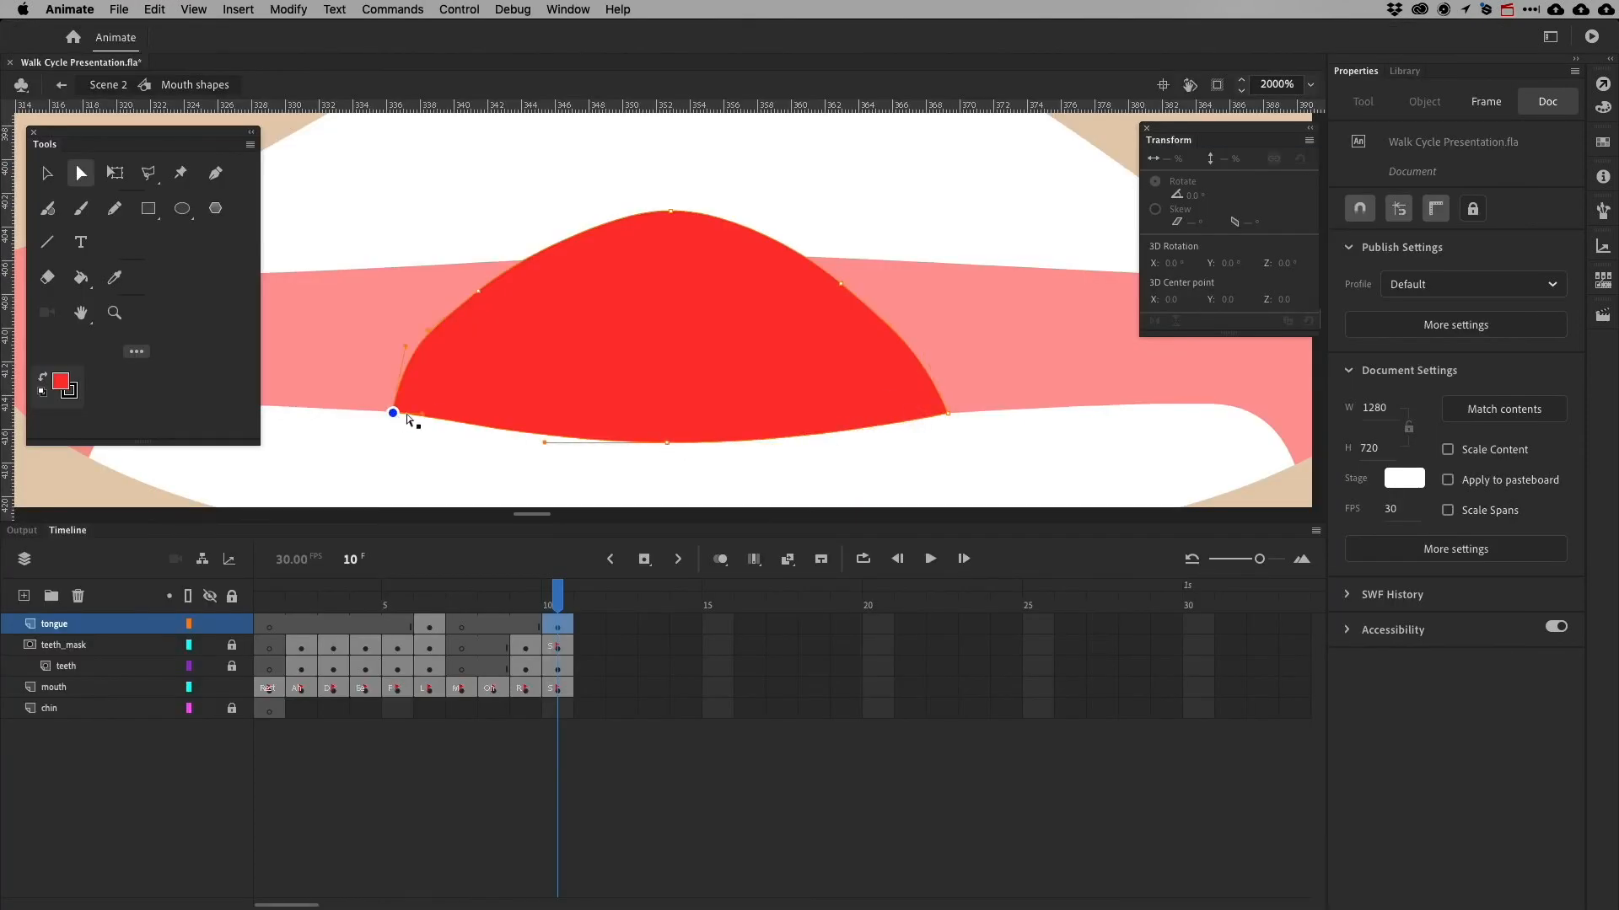
Compare the whole S mouth on frame 10 with the S shape in the reference image
key("super+Tab")
key("super+Tab")
key("super+minus")
key("super+minus")
key("v")
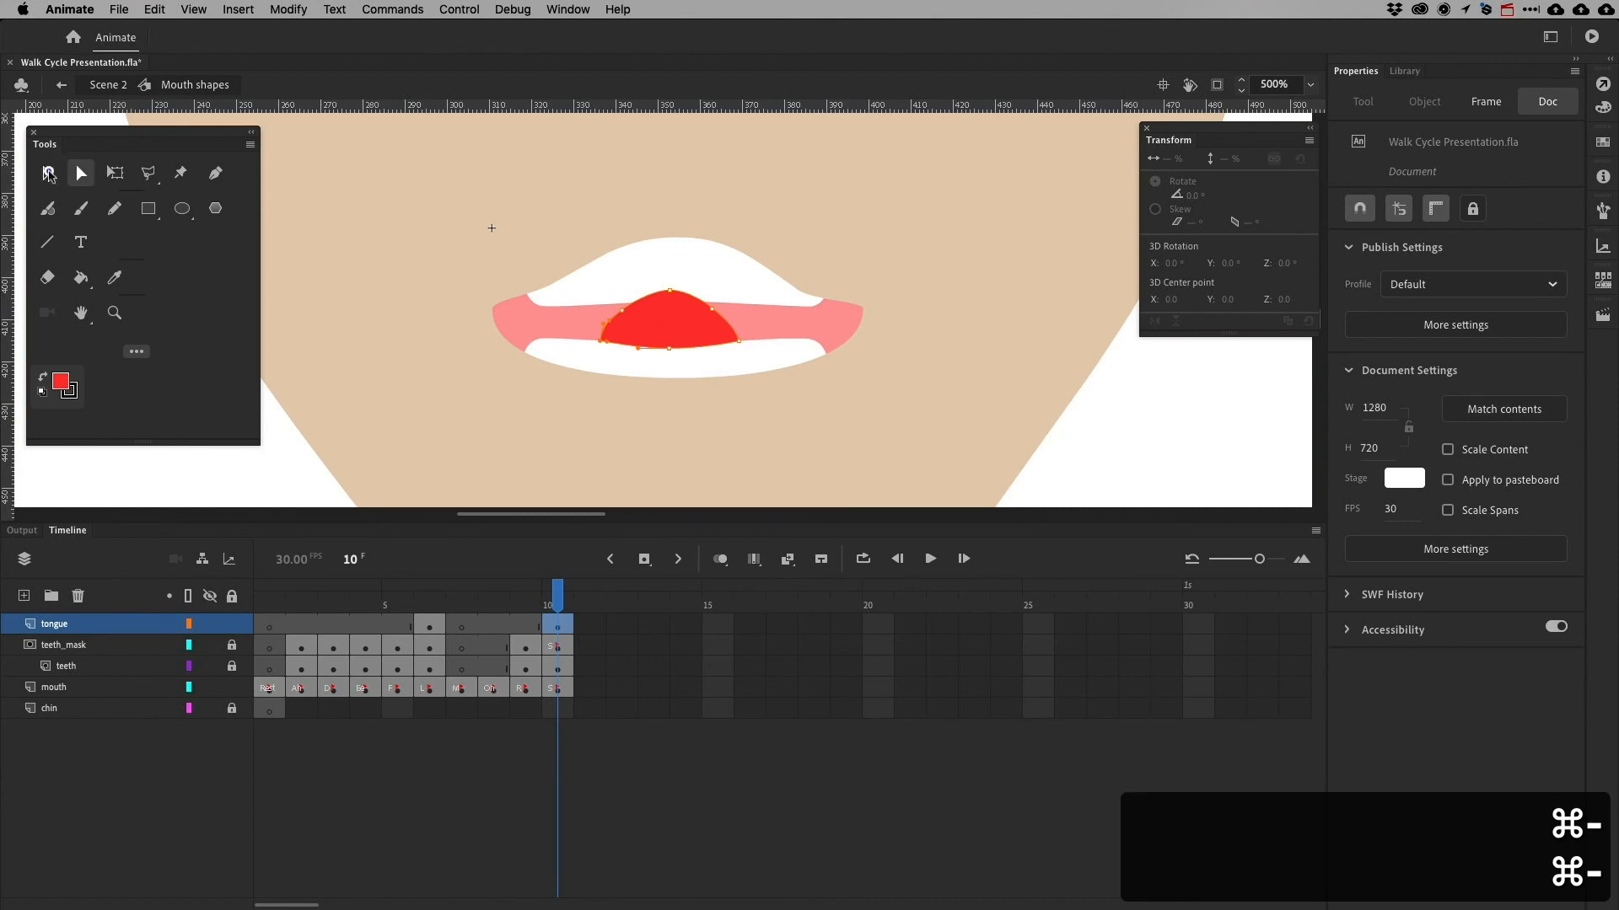
key("super+Tab")
key("super+Tab")
Copy the Oh mouth keyframe from frame 8 to frame 11 of the mouth layer
key("super+Tab")
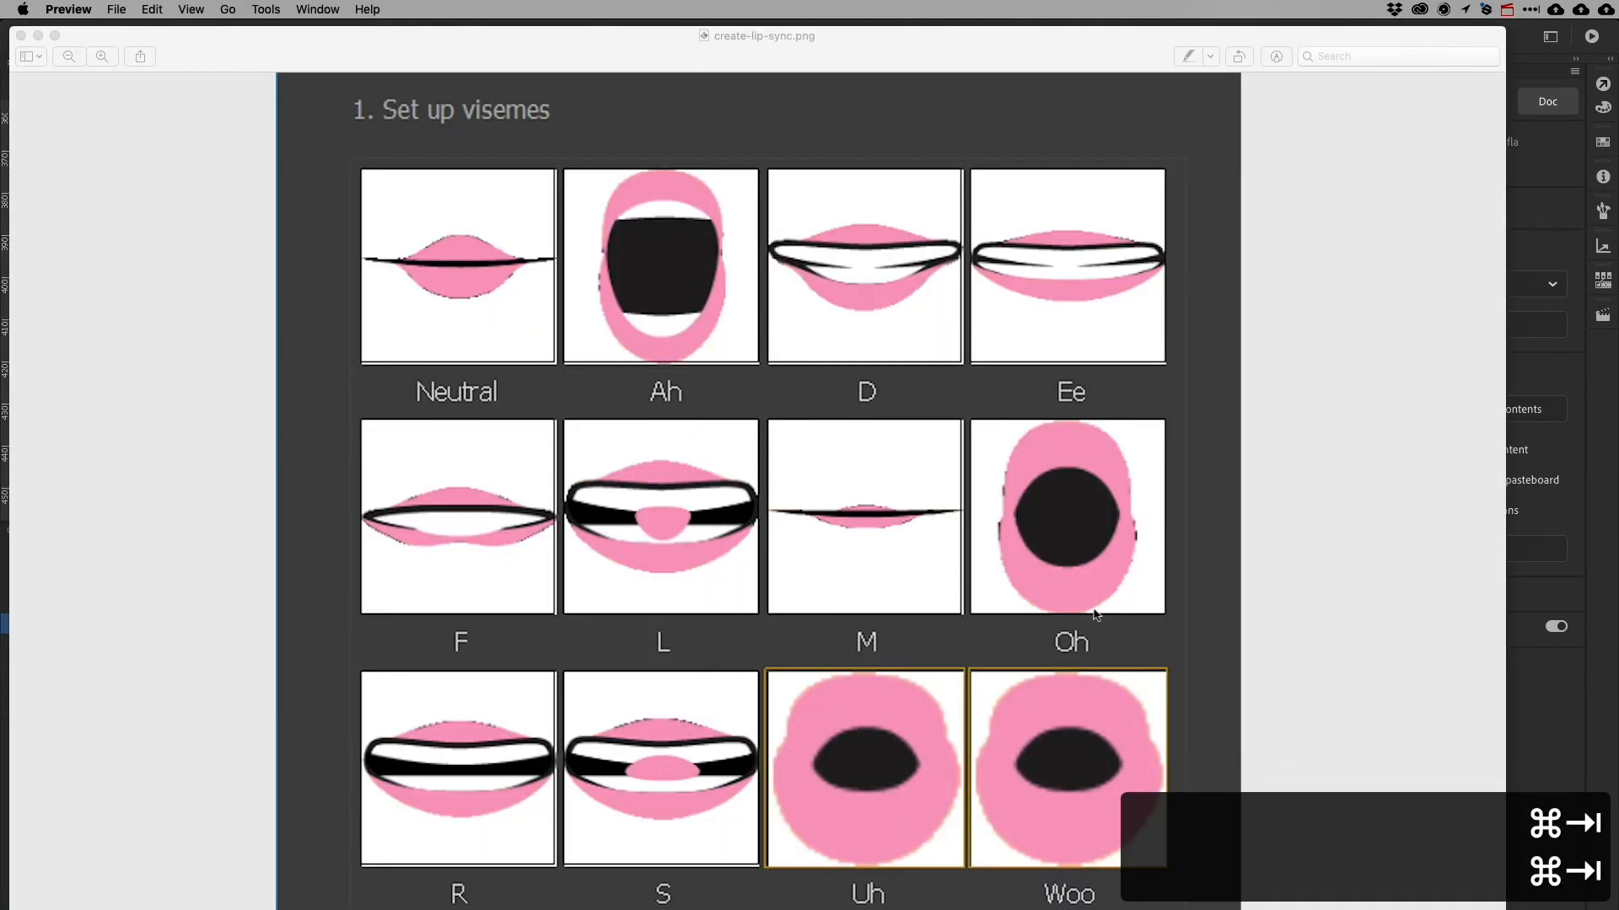
key("super+Tab")
left_click(493, 689)
left_click_drag(493, 688, 588, 690)
key("super+Tab")
key("super+Tab")
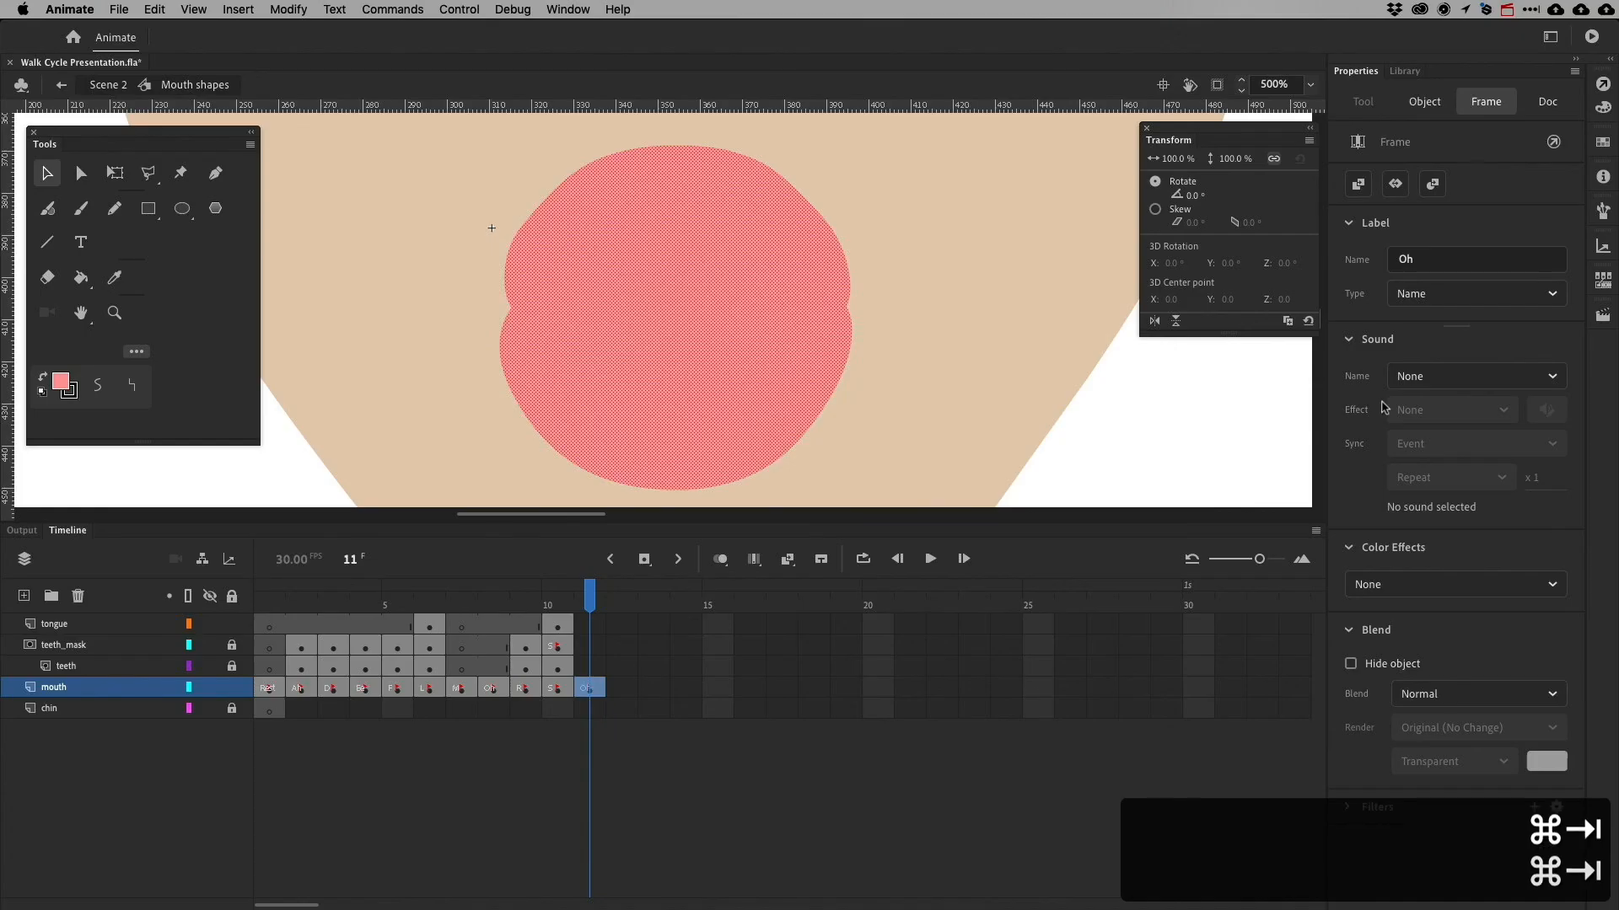
Label frame 11 of the mouth layer as Uh and compare its mouth with the reference image
left_click(1412, 259)
key("BackSpace")
type("U")
left_click(491, 228)
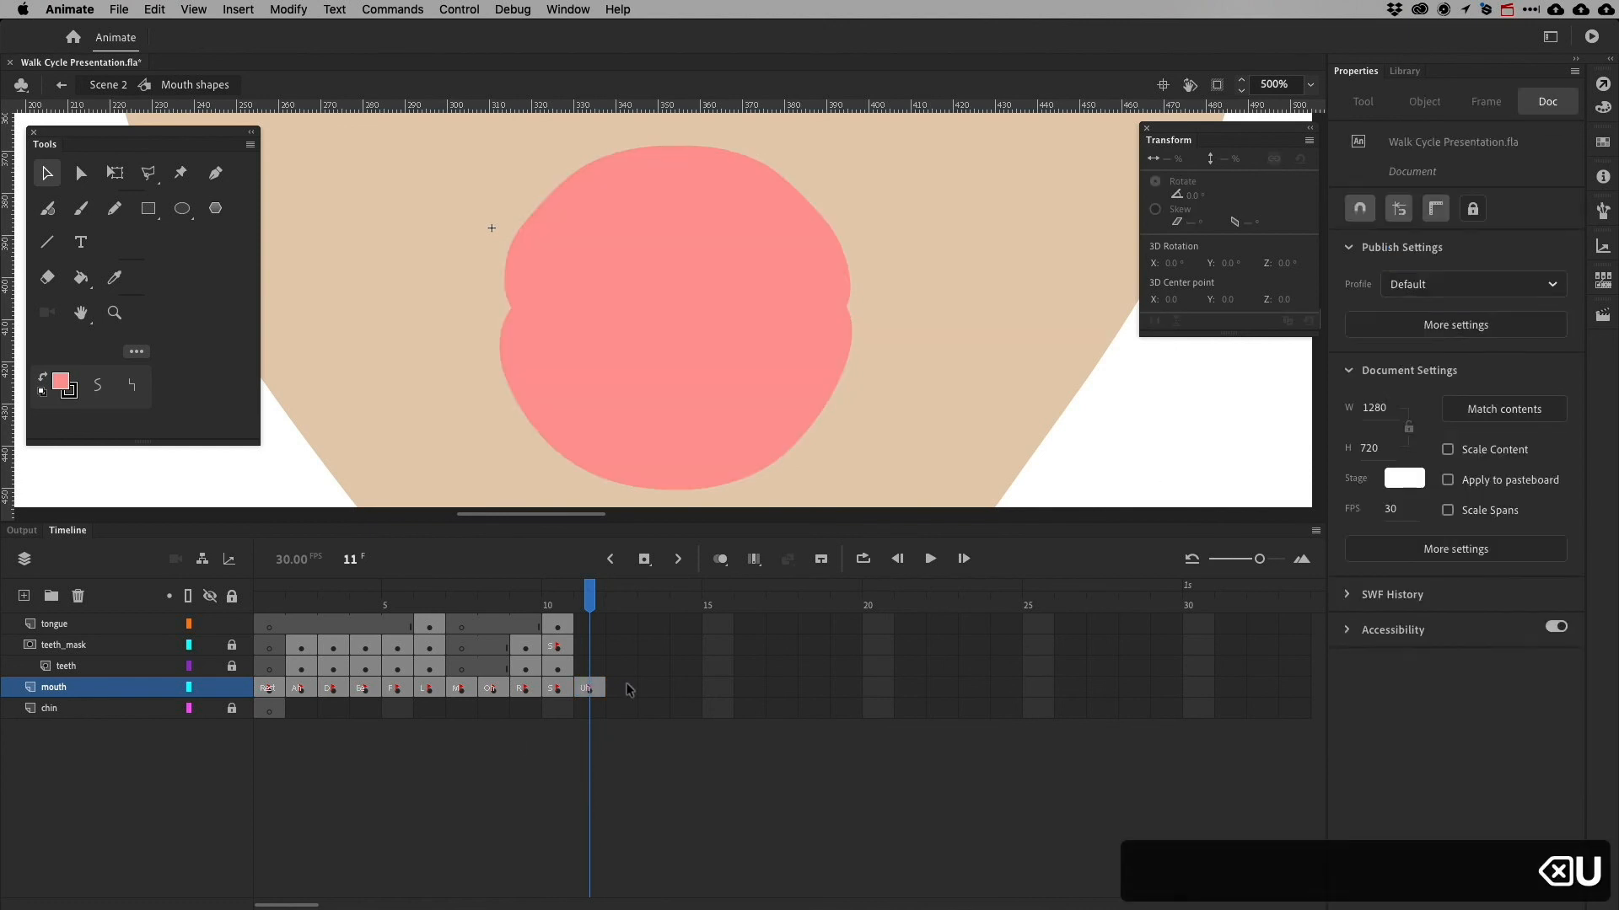
key("super+Tab")
key("super+Tab")
key("super+Tab")
key("super+Tab")
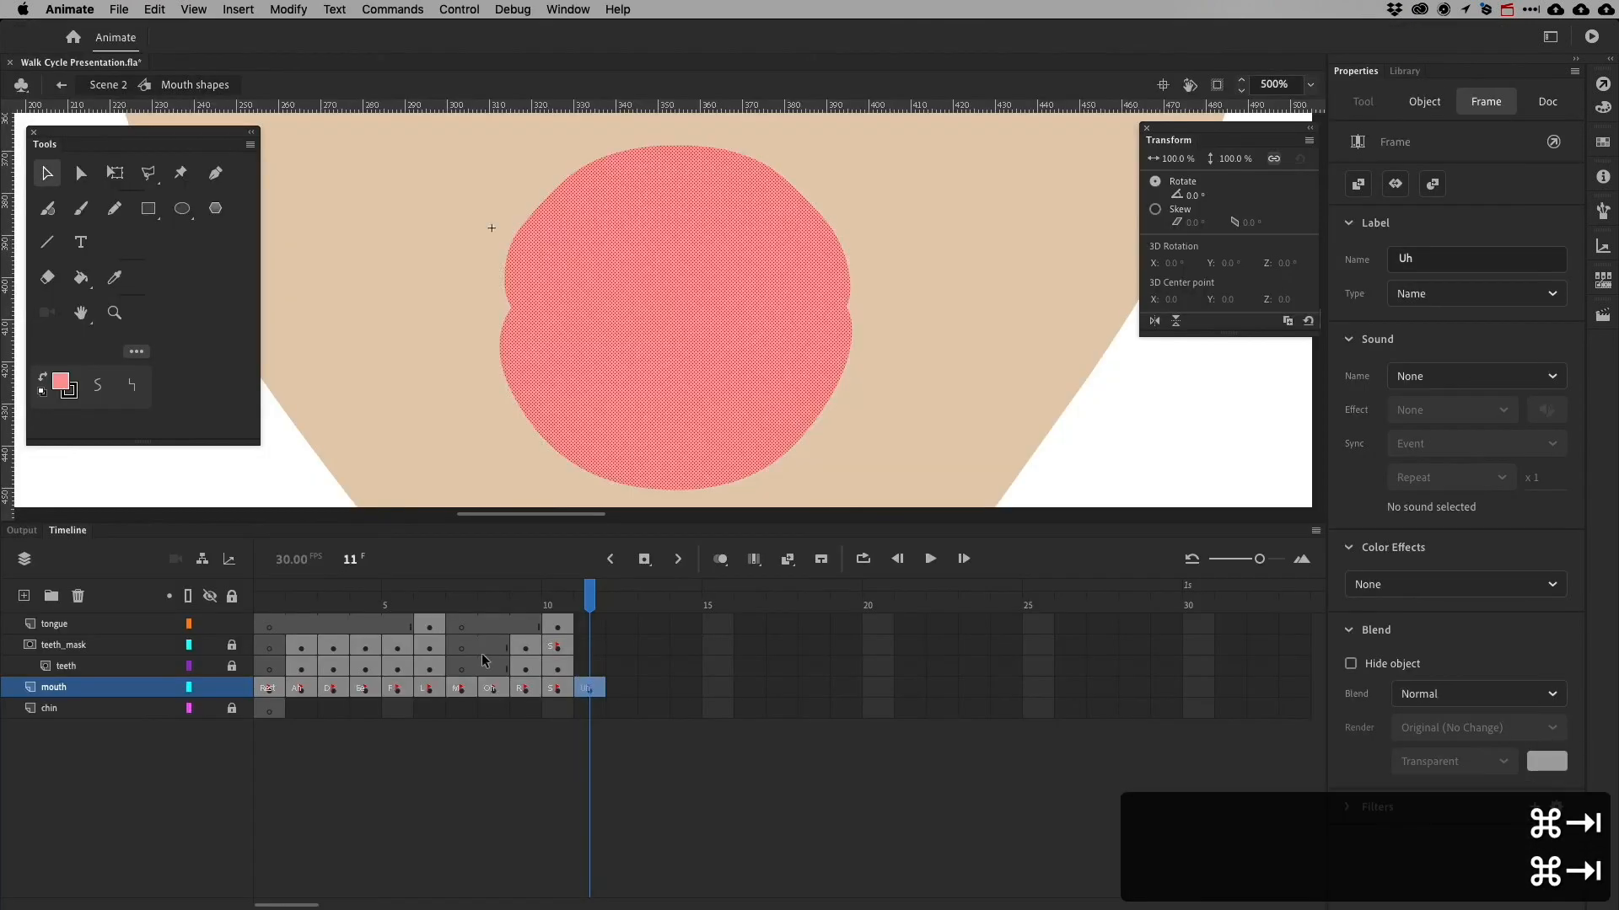
Insert a keyframe at frame 12 of the mouth layer, repeating the Uh mouth shape
left_click(30, 688)
left_click(611, 687)
key("super+Tab")
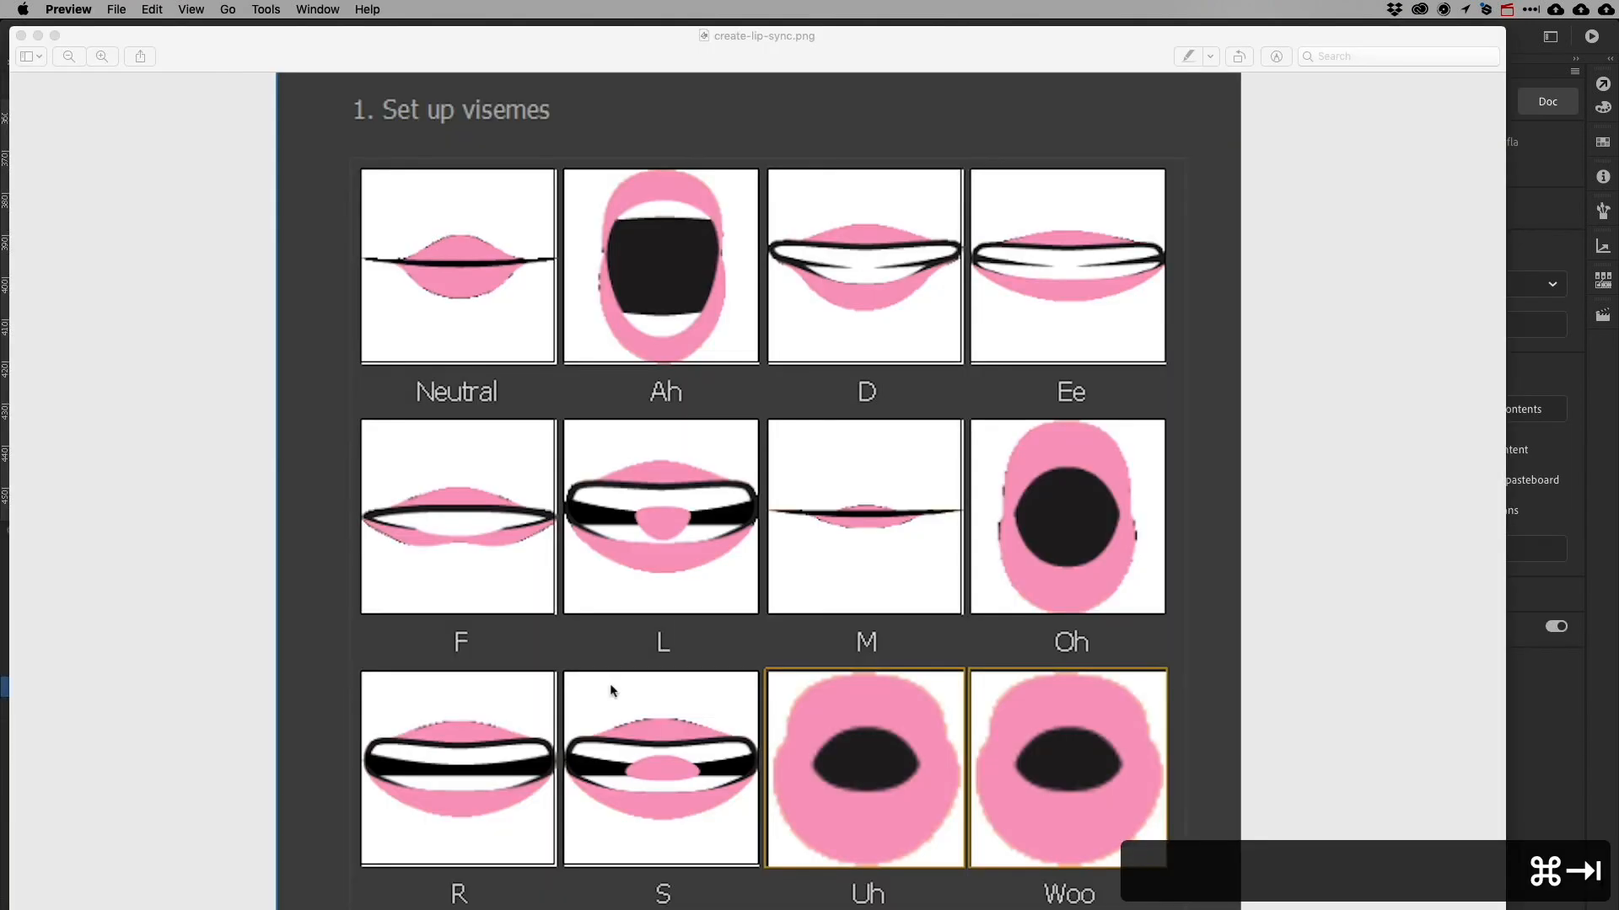
key("super+Tab")
key("F6")
Label frame 12 of the mouth layer as Woo and check it against the reference image
type("Who")
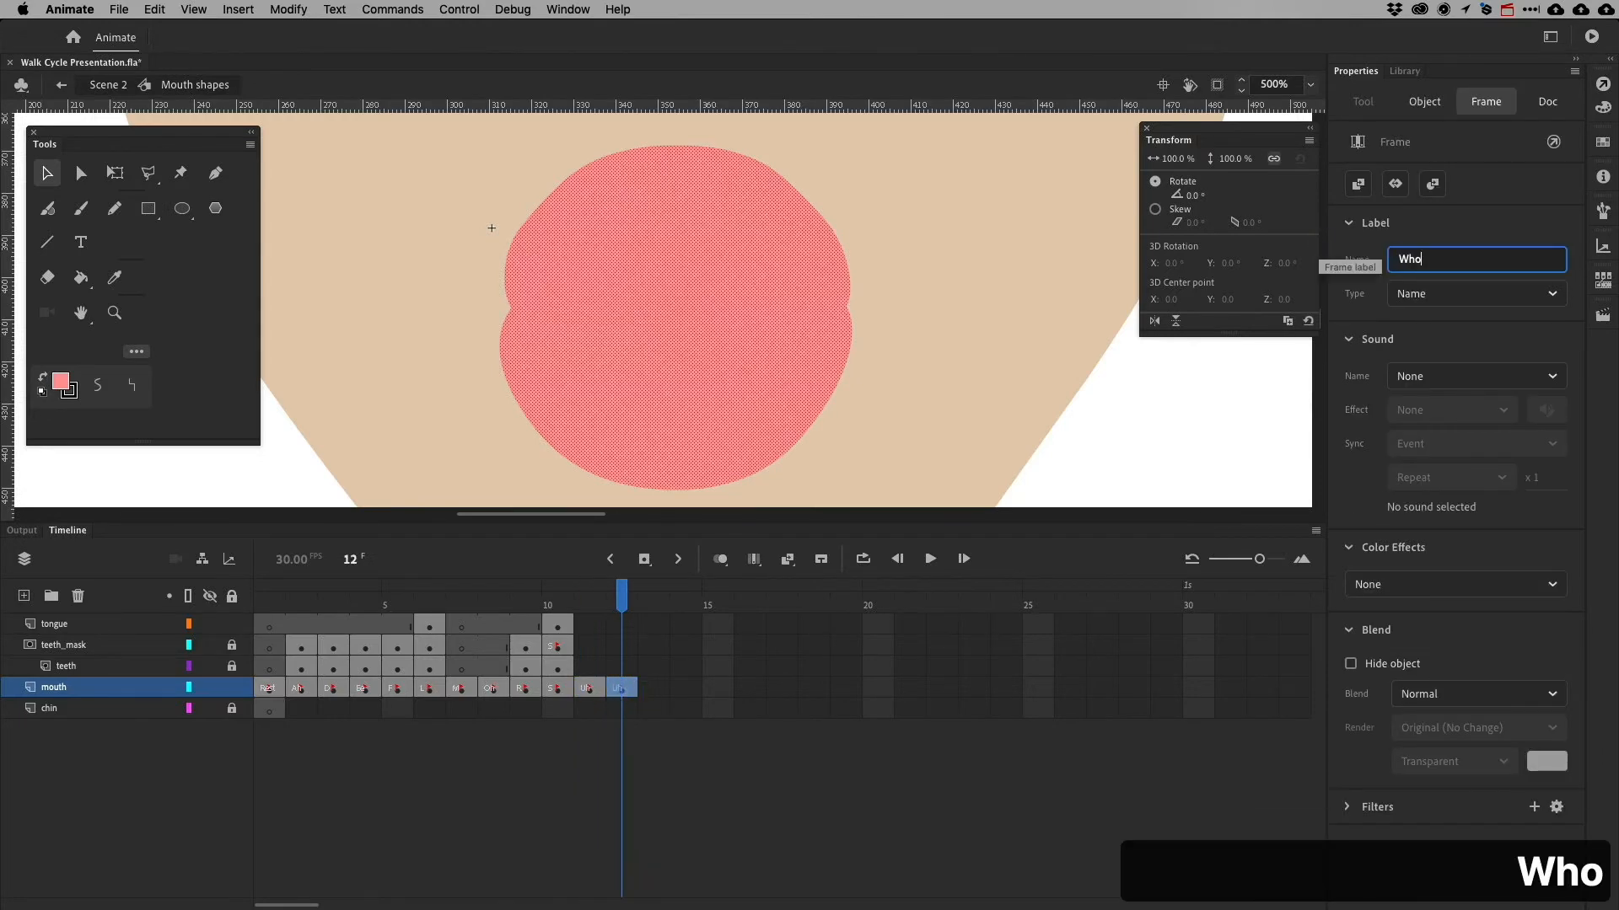
key("super+Tab")
key("super+Tab")
key("Right")
key("BackSpace")
key("BackSpace")
key("BackSpace")
type("Woo")
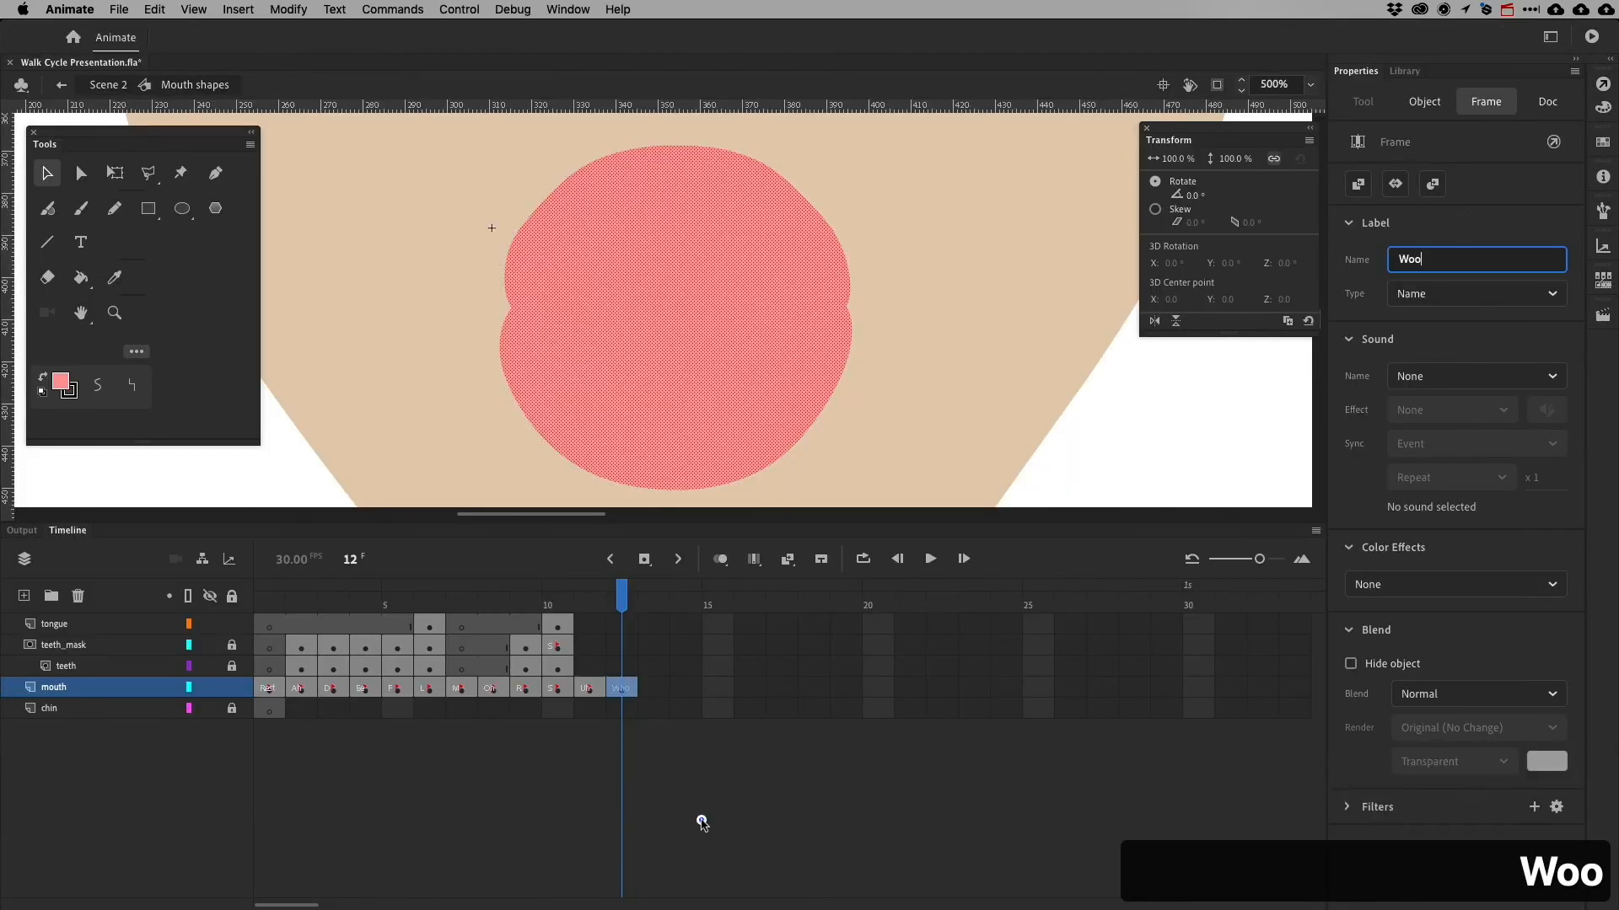
left_click(492, 227)
key("super+Tab")
key("super+Tab")
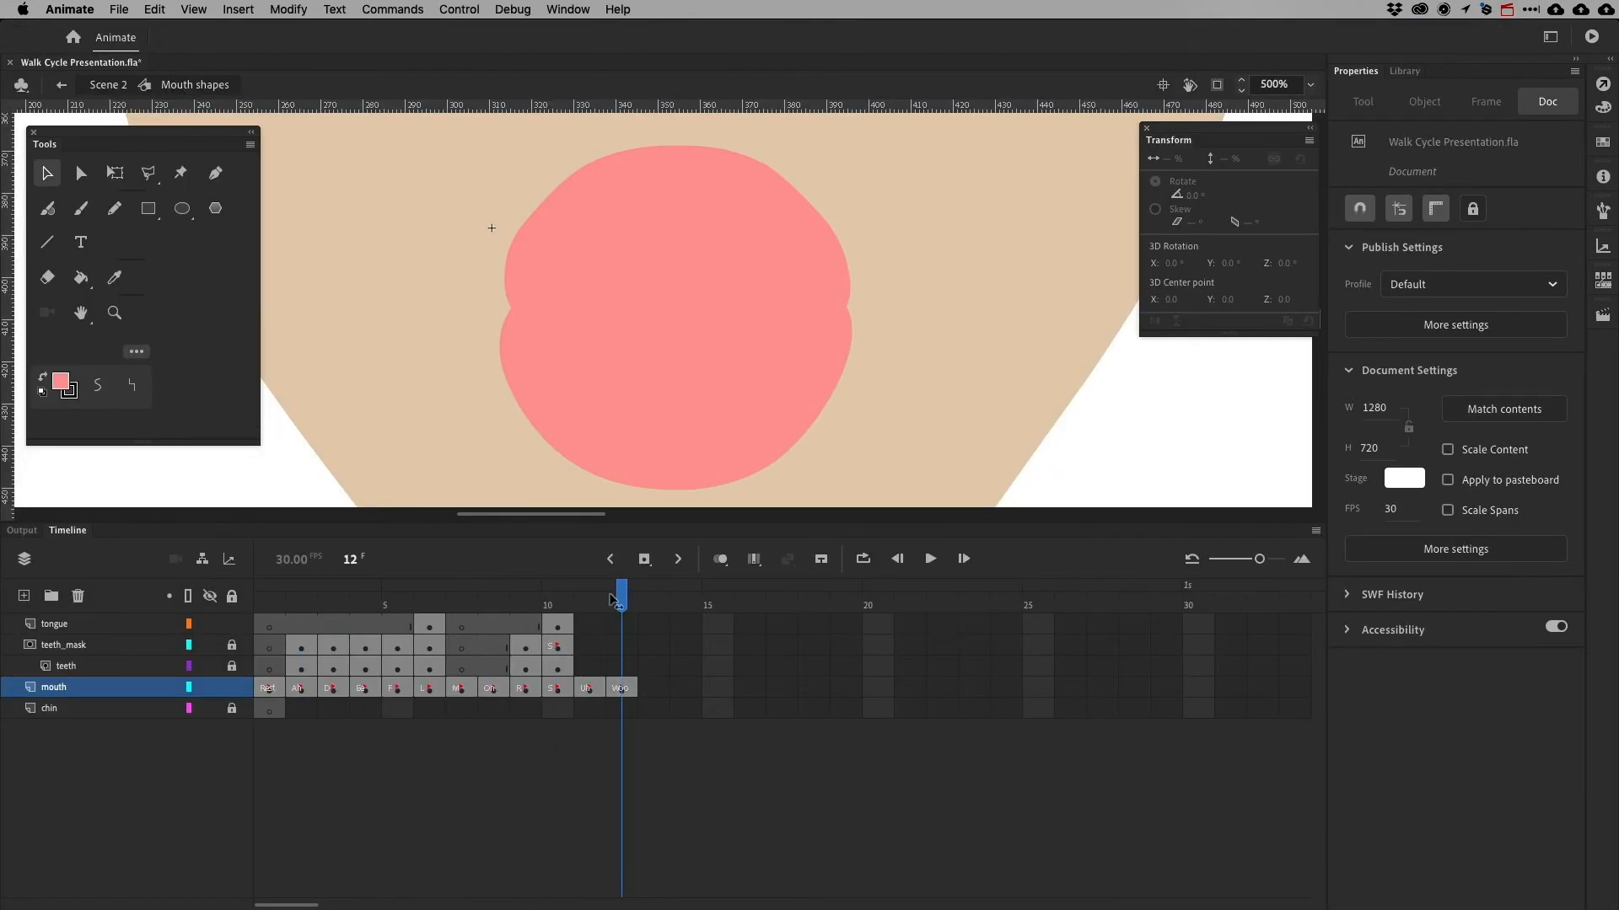
Review the labelled mouth shapes from frame 1 to frame 12 and compare them with the viseme reference
mouse_move(613, 600)
left_mouse_down()
mouse_move(397, 600)
mouse_move(629, 599)
mouse_move(271, 599)
mouse_move(621, 604)
left_mouse_up()
key("super+Tab")
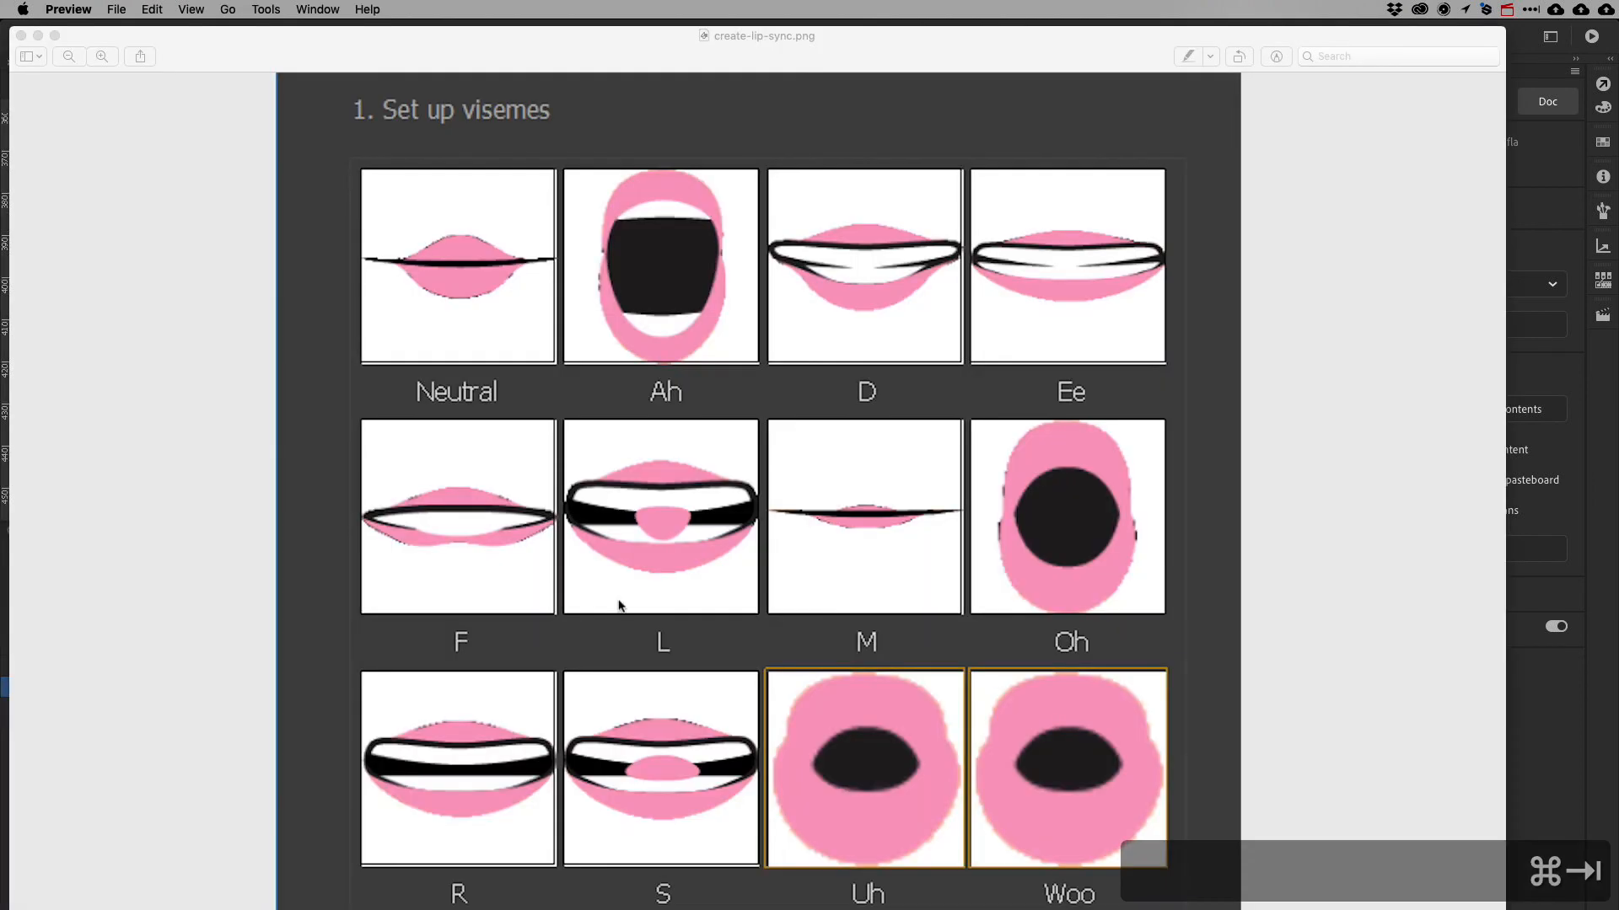
key("super+Tab")
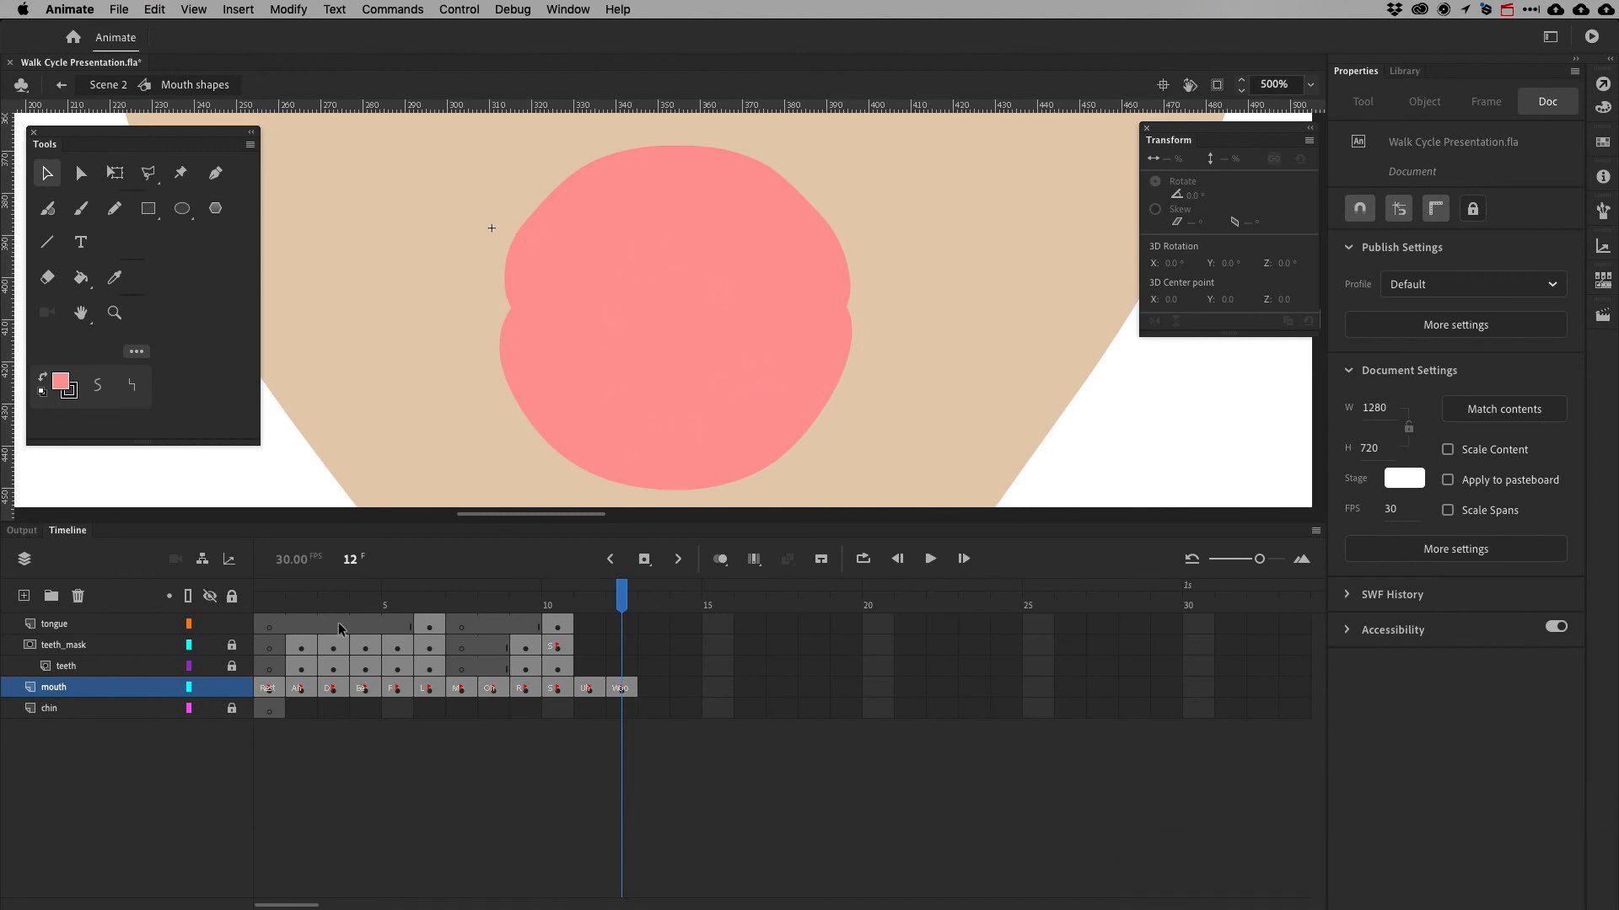
left_click_drag(269, 590, 398, 590)
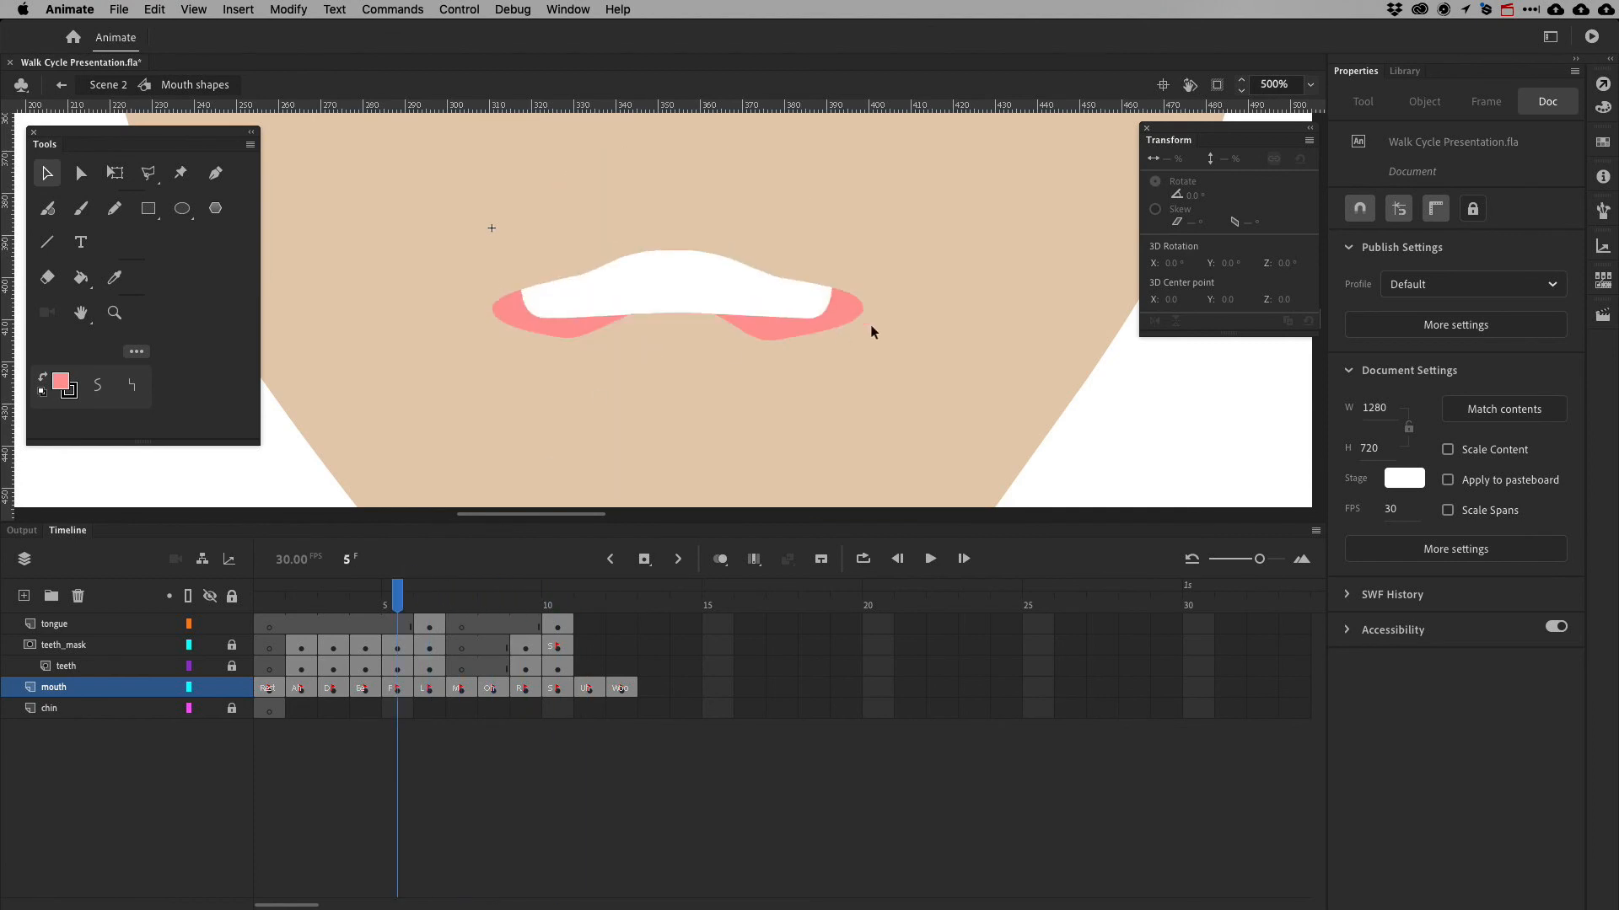
left_click_drag(604, 607, 238, 584)
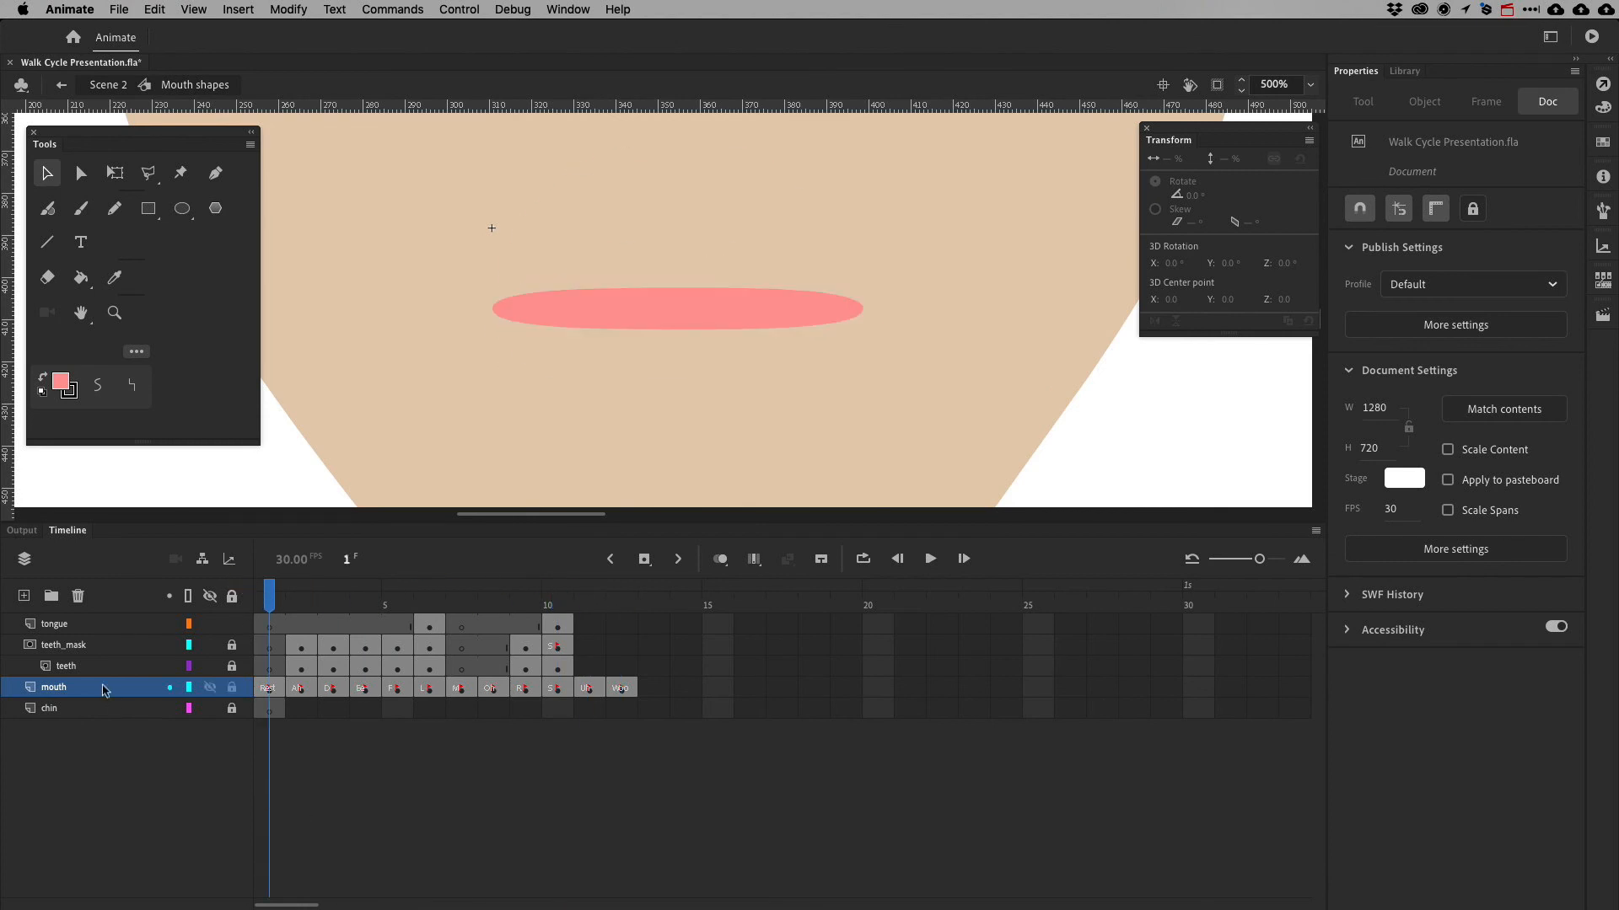
left_click(35, 689)
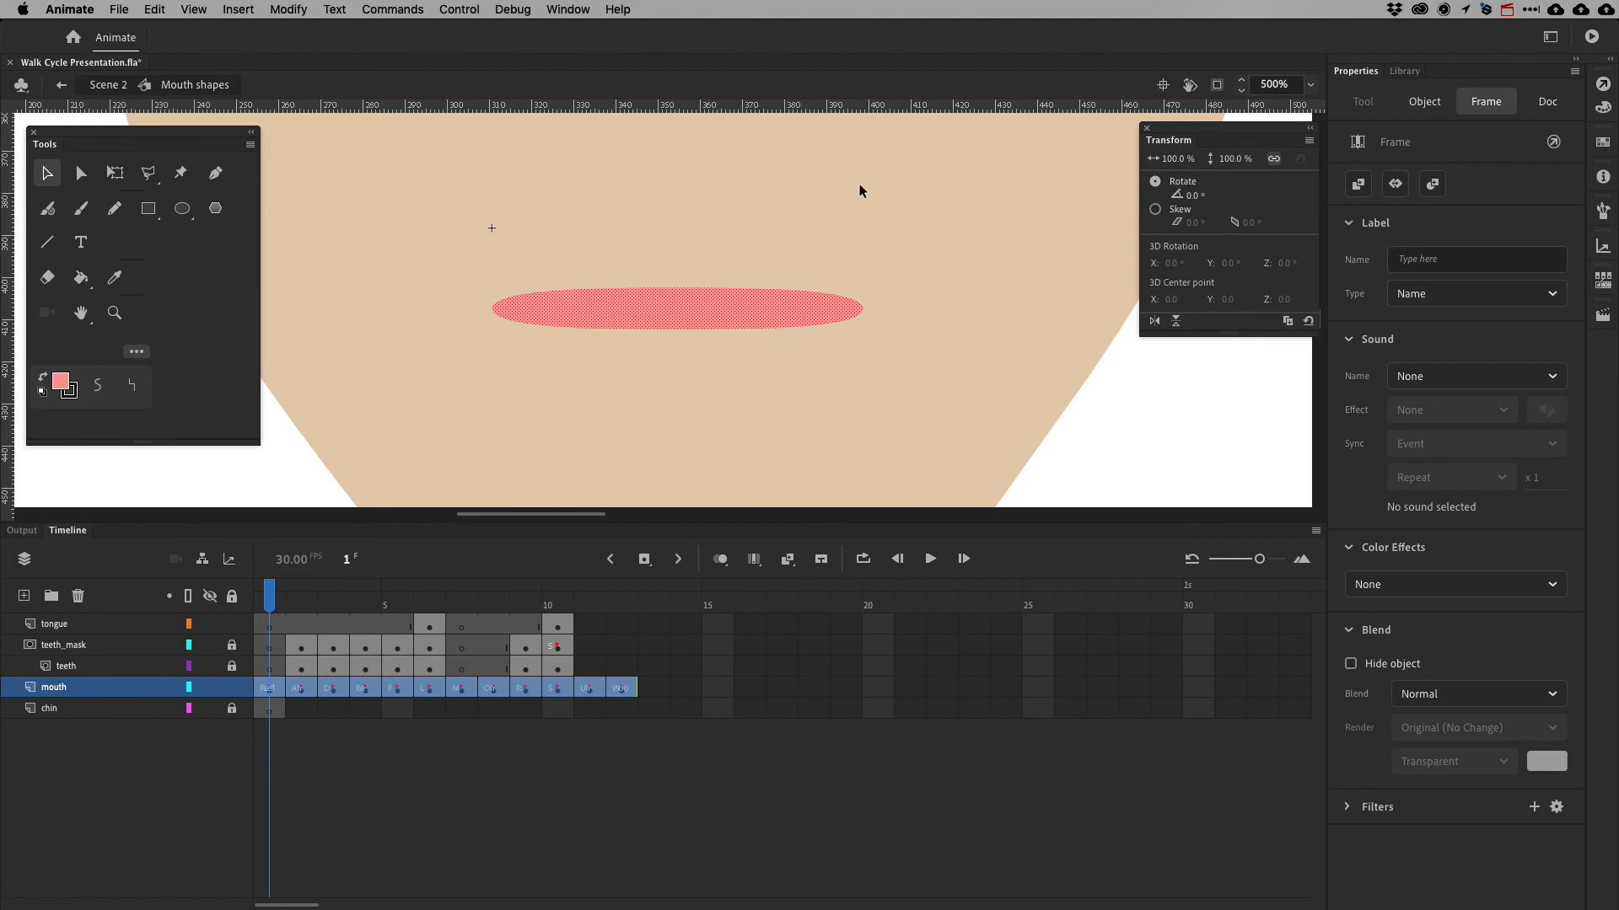
left_click(621, 608)
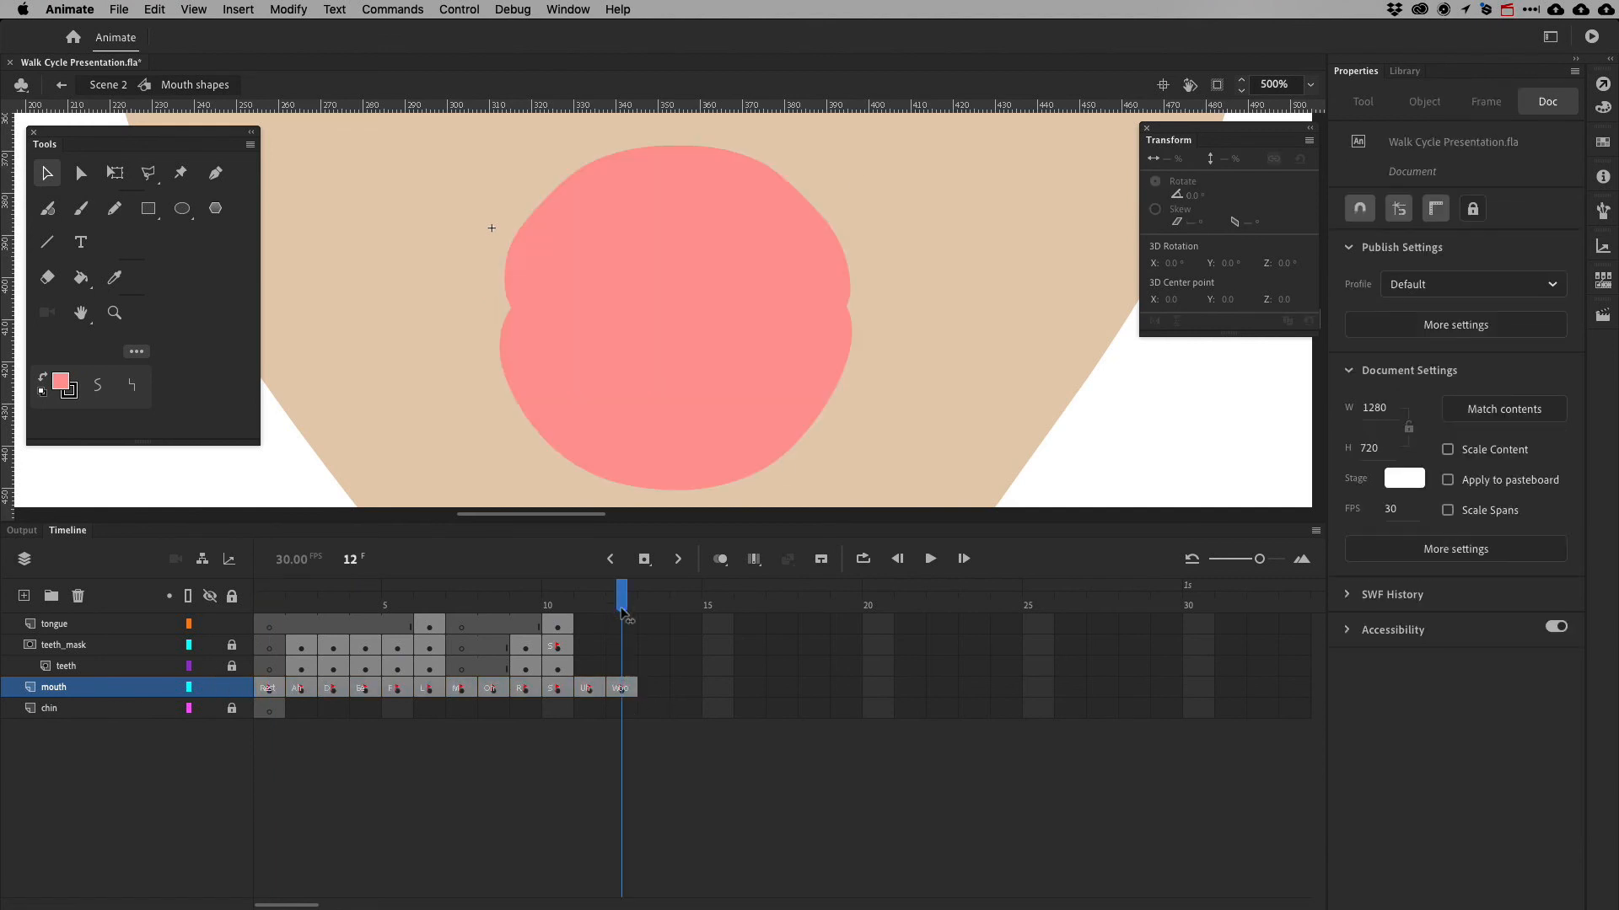
left_click(621, 688)
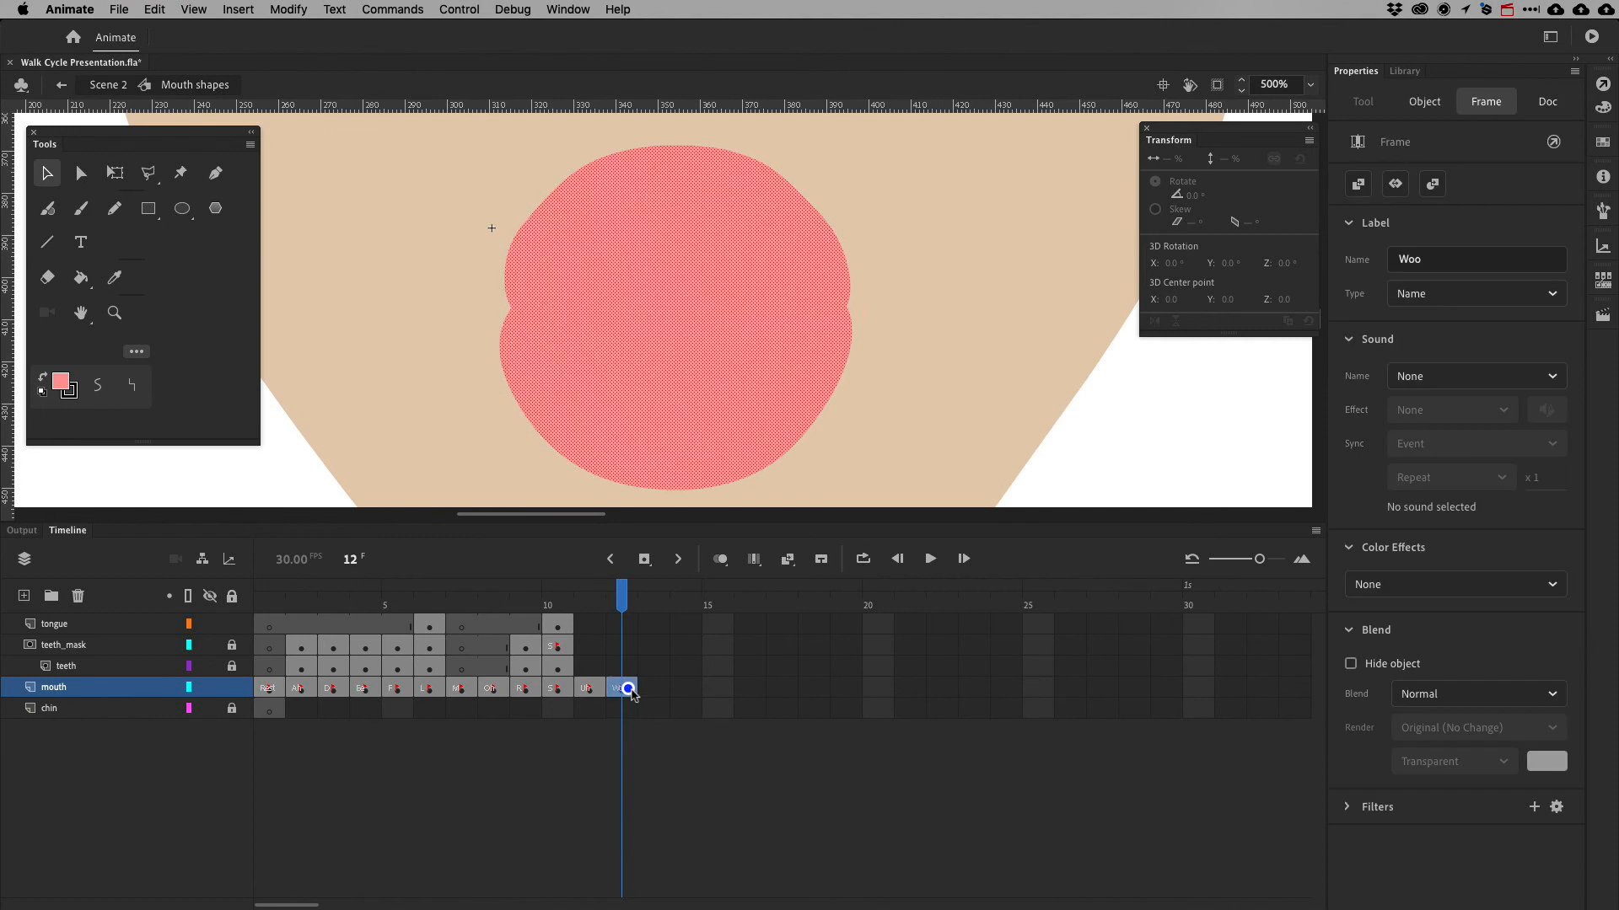
Duplicate the mouth layer with all its keyframes
right_click(35, 690)
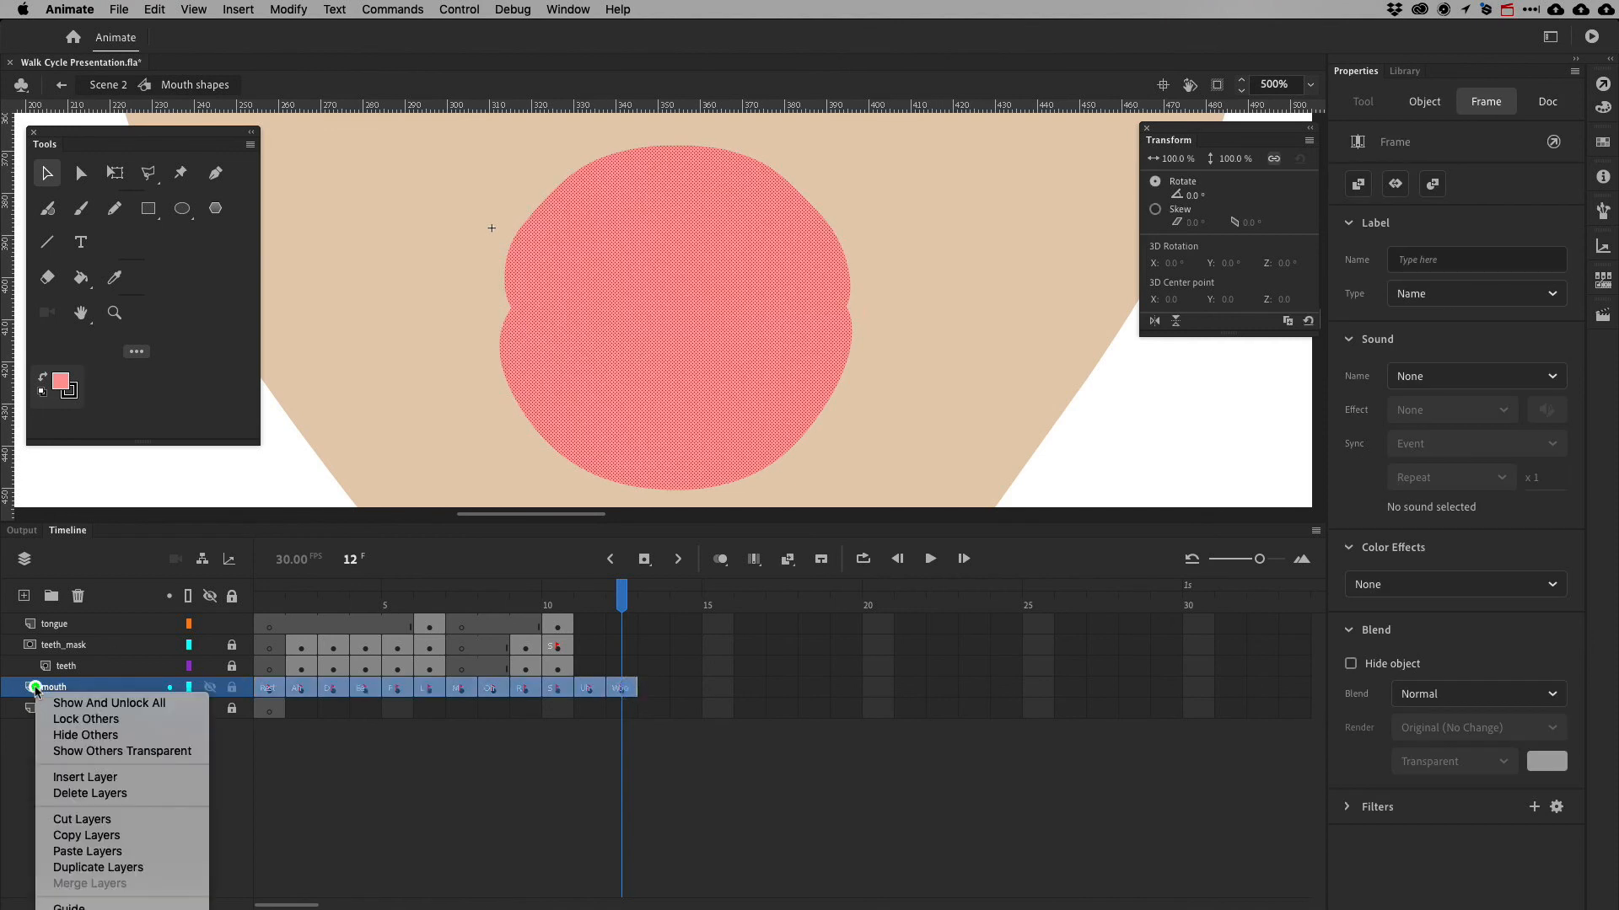
left_click(105, 867)
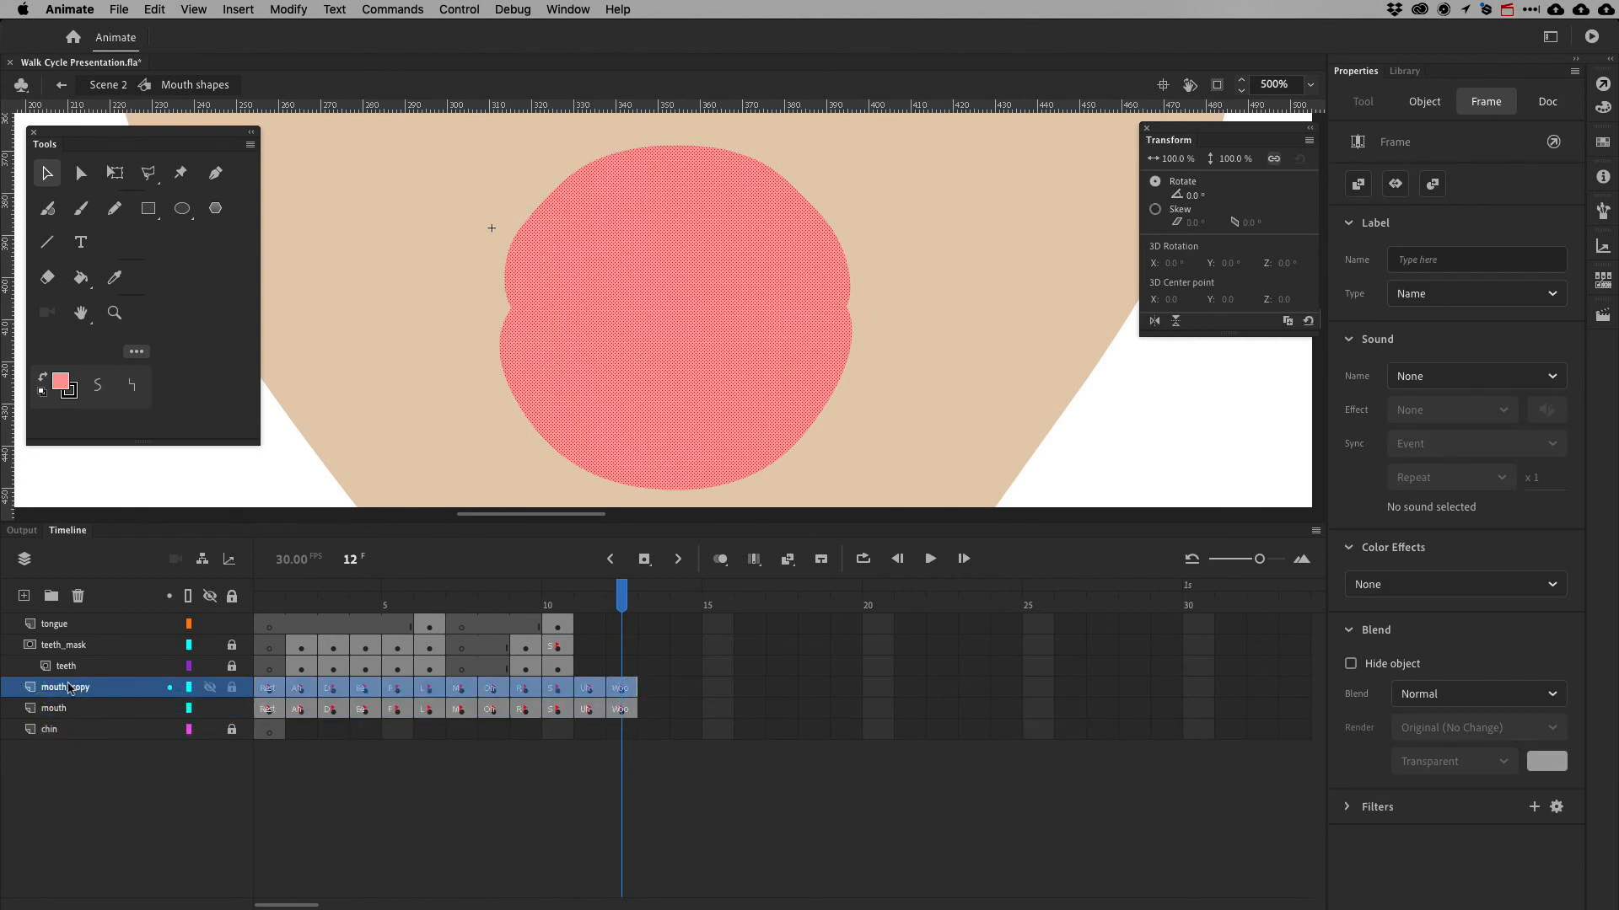
mouse_move(30, 689)
left_mouse_down()
mouse_move(31, 715)
mouse_move(26, 688)
left_mouse_up()
left_click(52, 709)
left_click(56, 687)
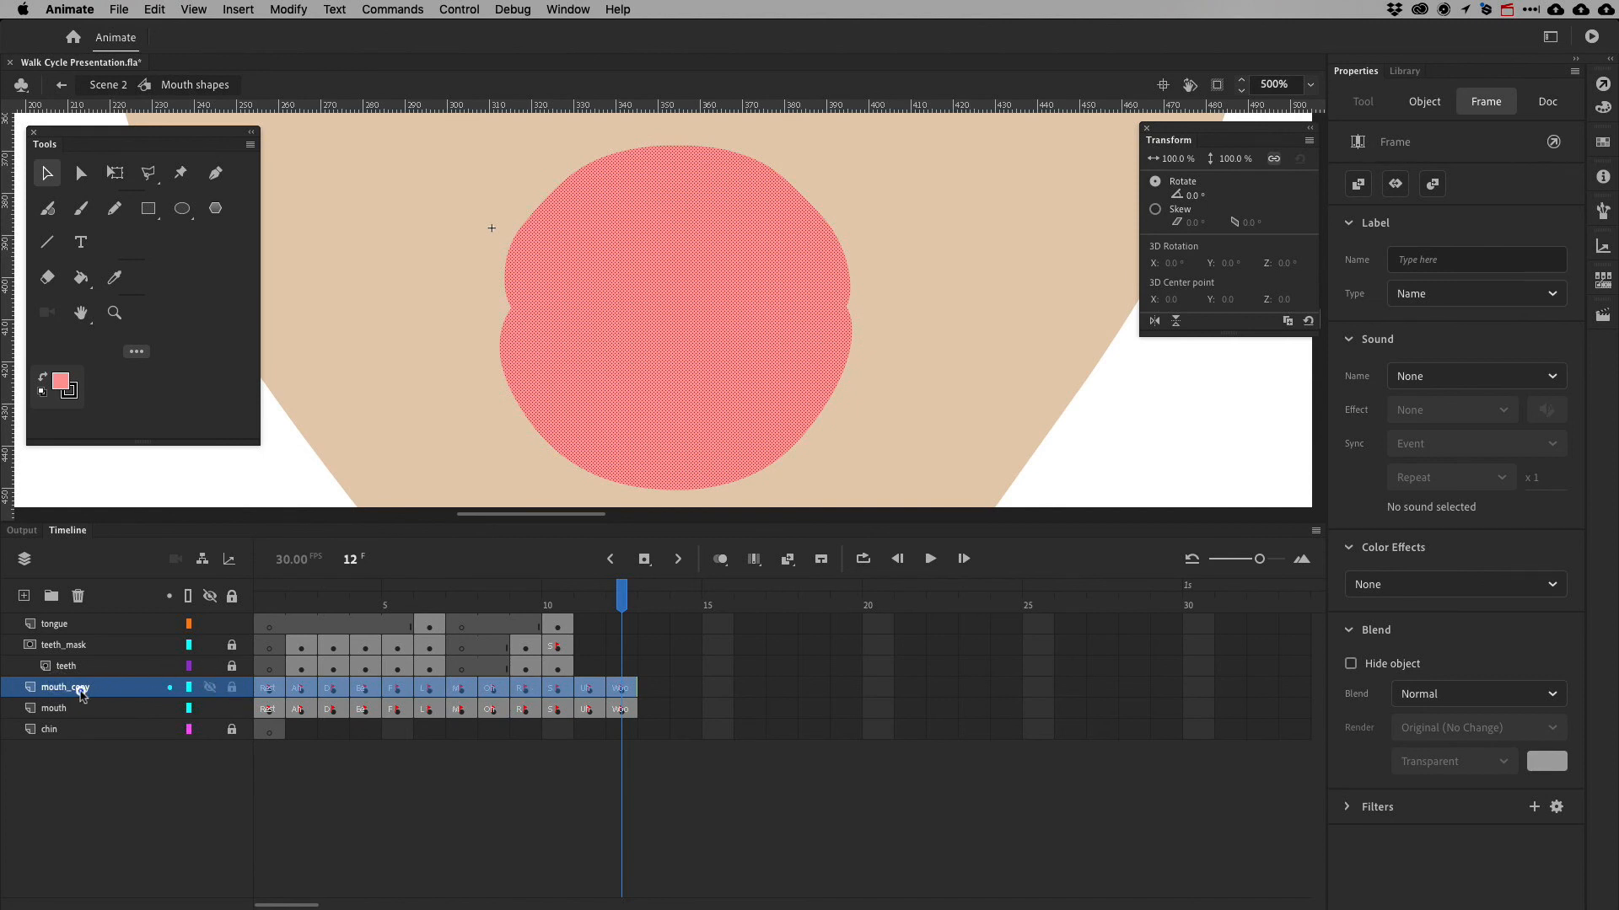
Rename the duplicated mouth_copy layer as mouth and the original mouth layer beneath it as lips
double_click(82, 689)
left_click_drag(82, 686, 149, 684)
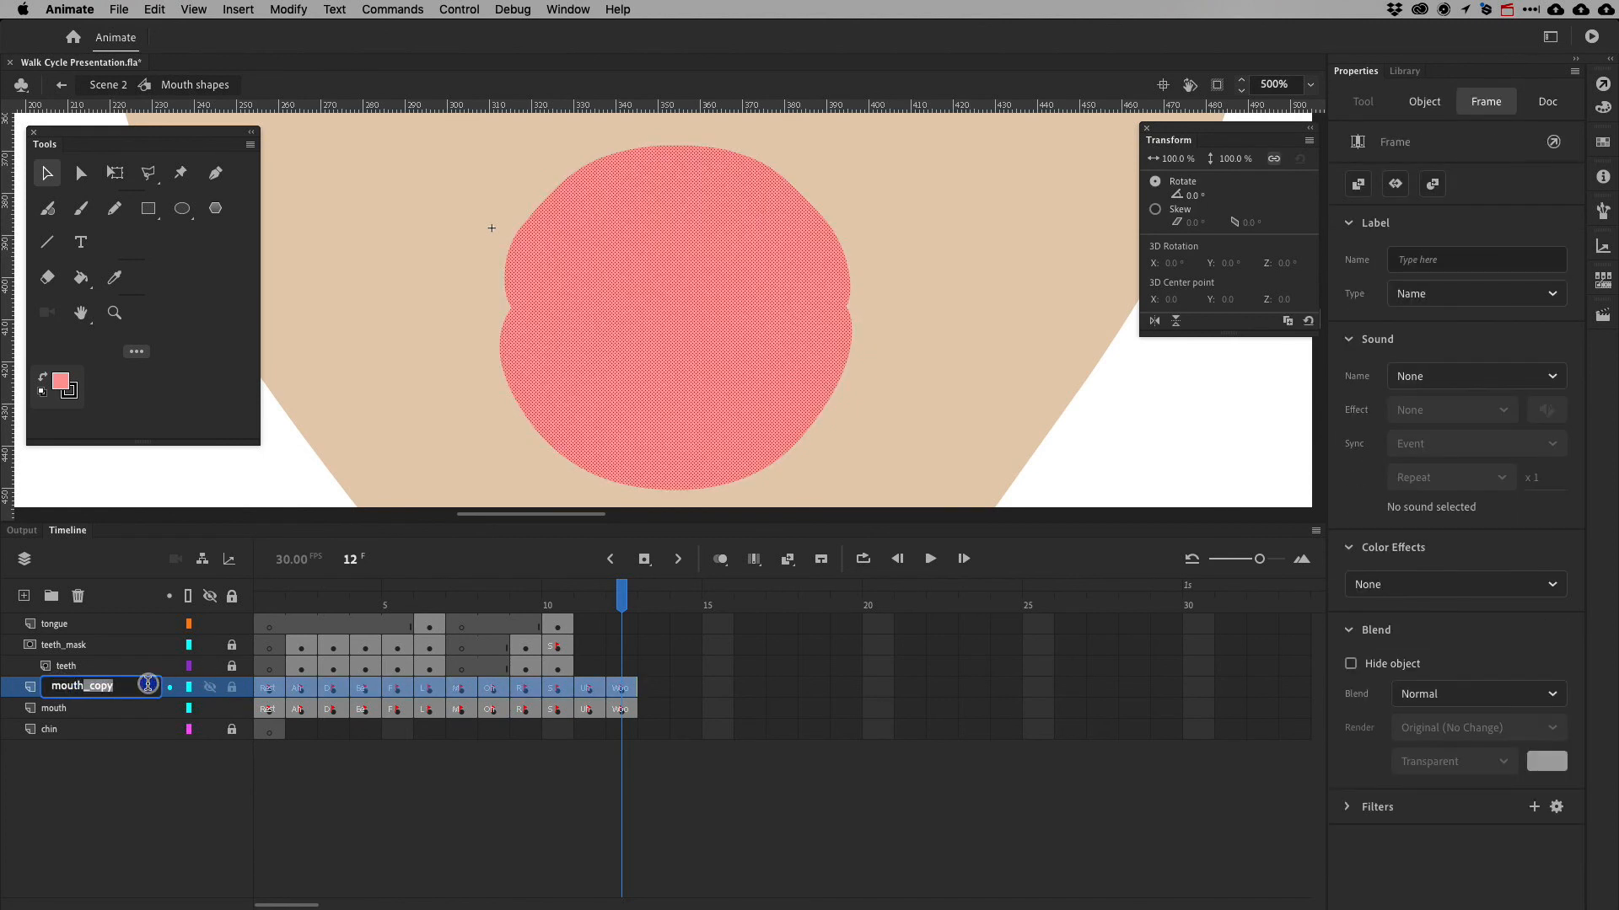
key("BackSpace")
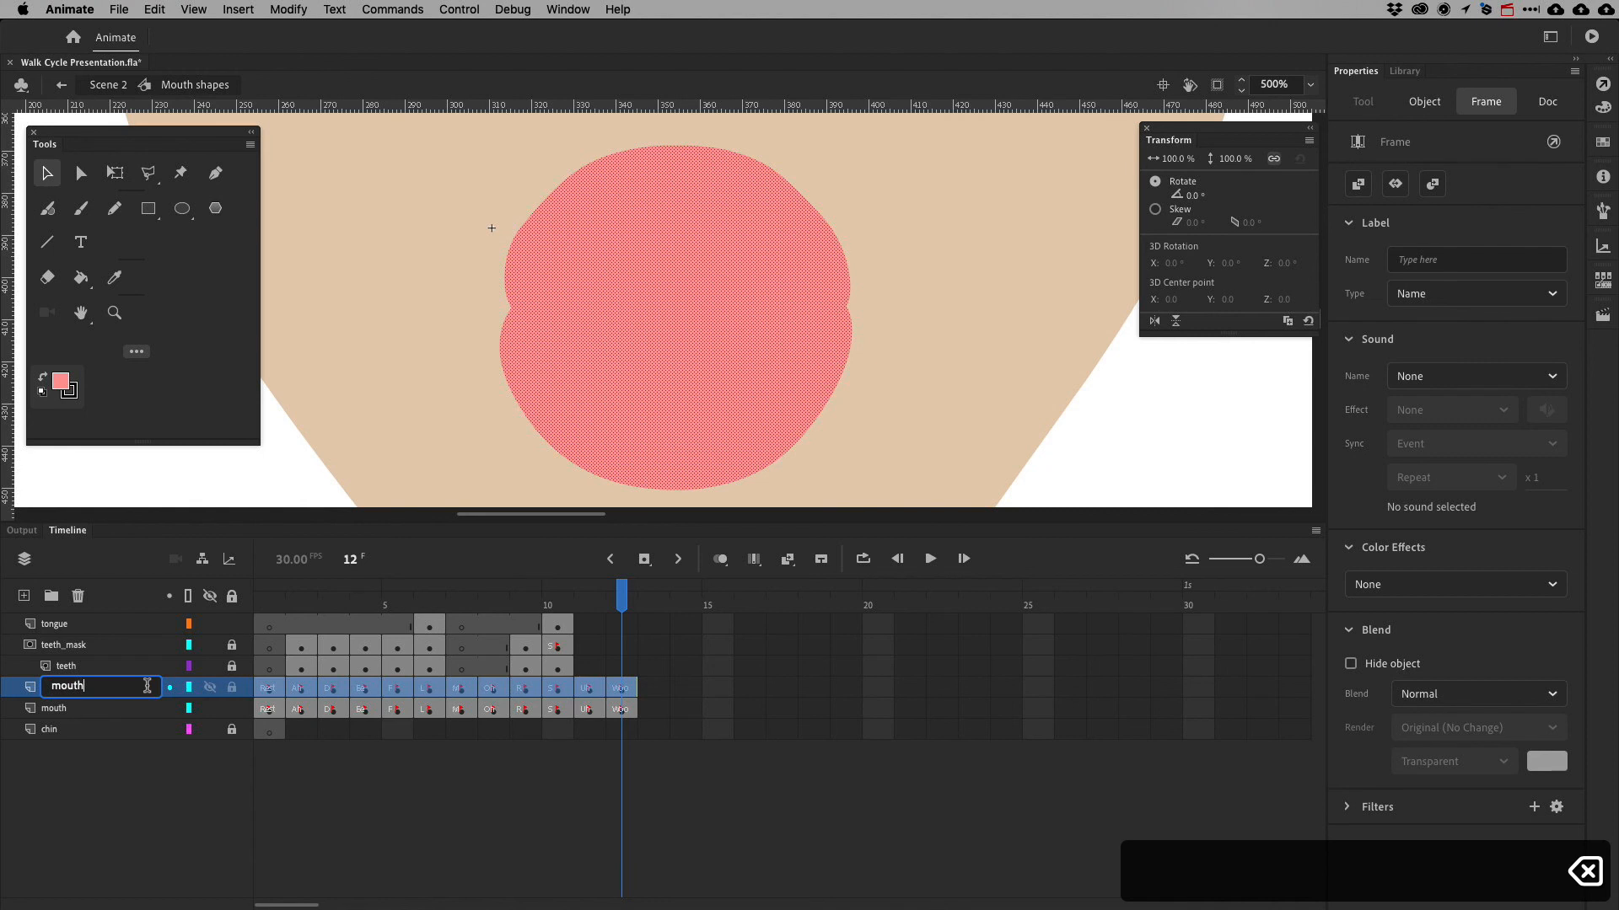
left_click(84, 708)
double_click(52, 709)
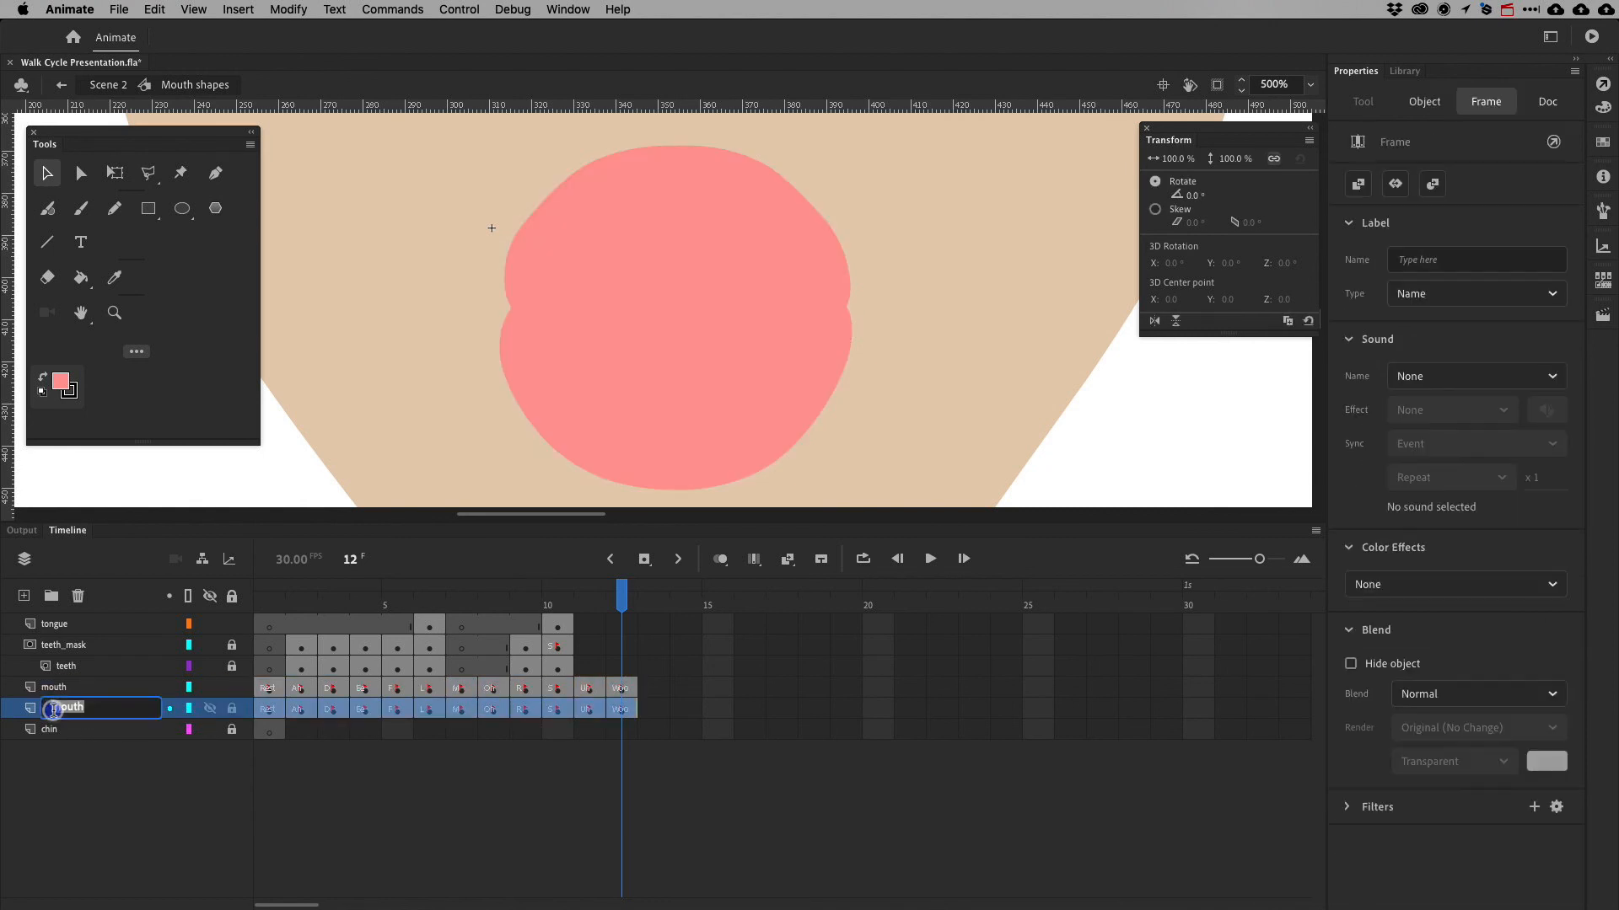
type("lips")
key("Return")
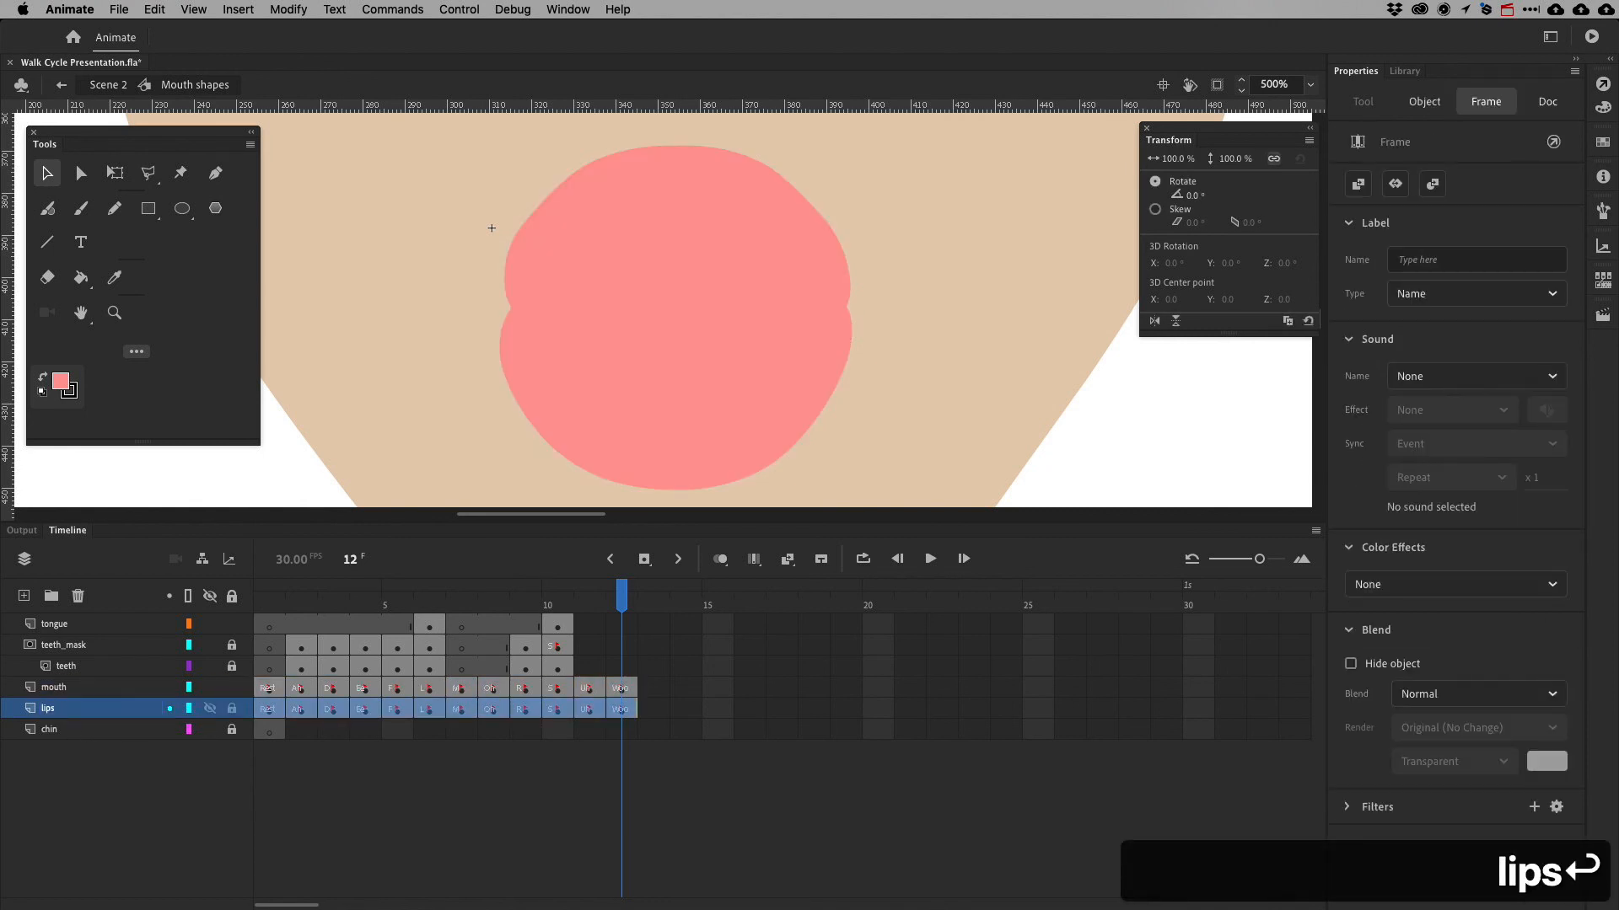
Scale the mouth layer's Woo shape at frame 12 to 80% about its centre and fill it with dark grey
left_click(85, 687)
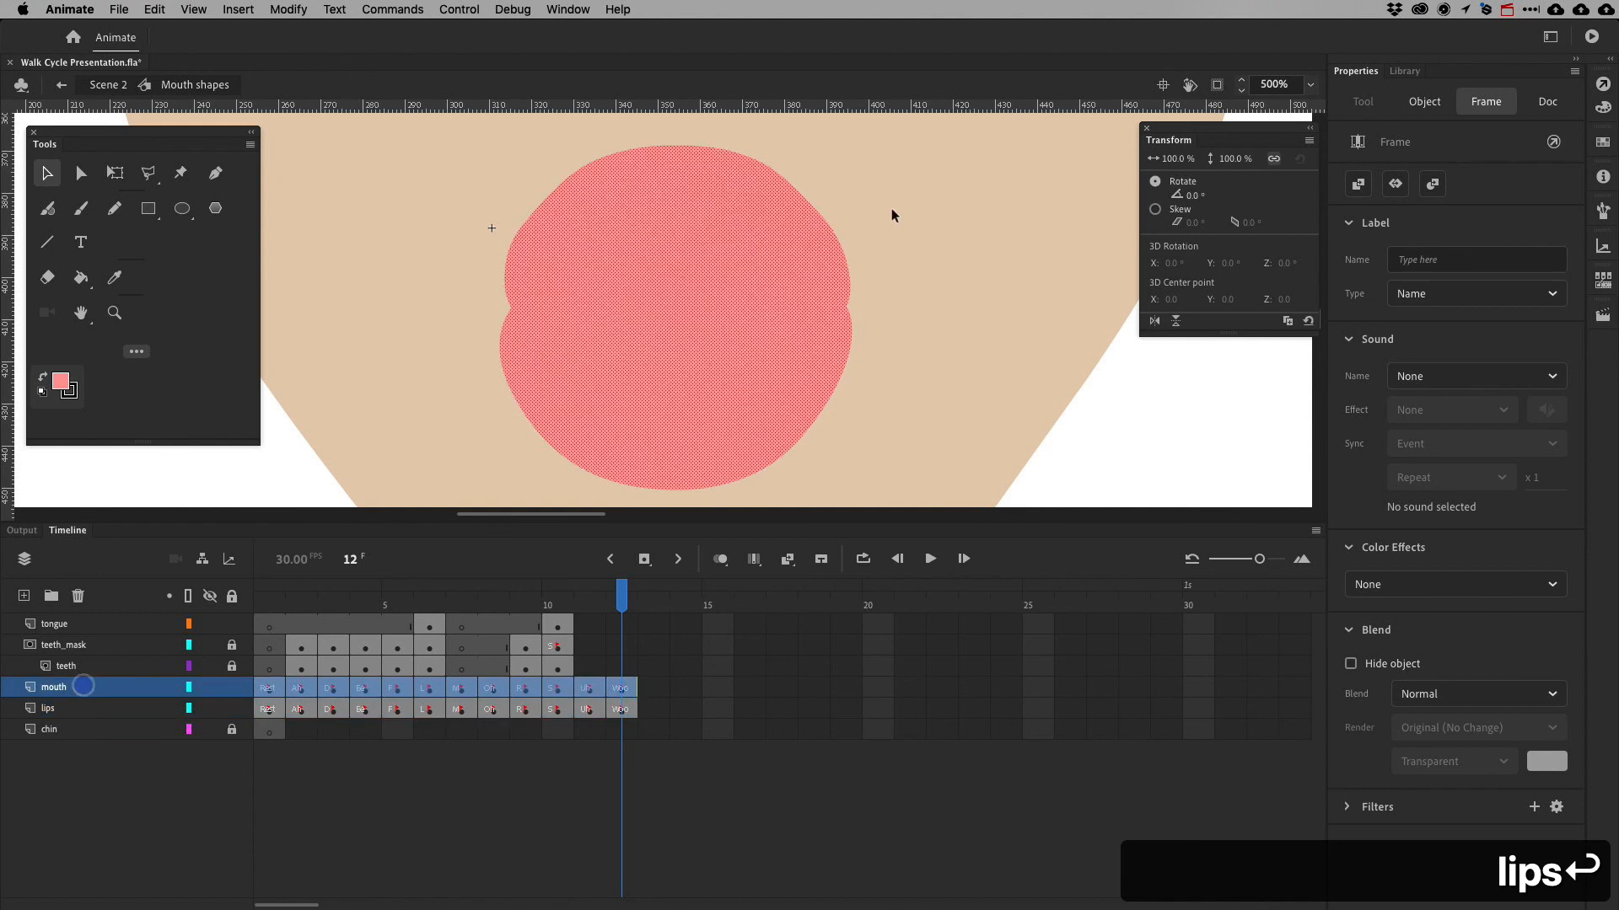
left_click(270, 687)
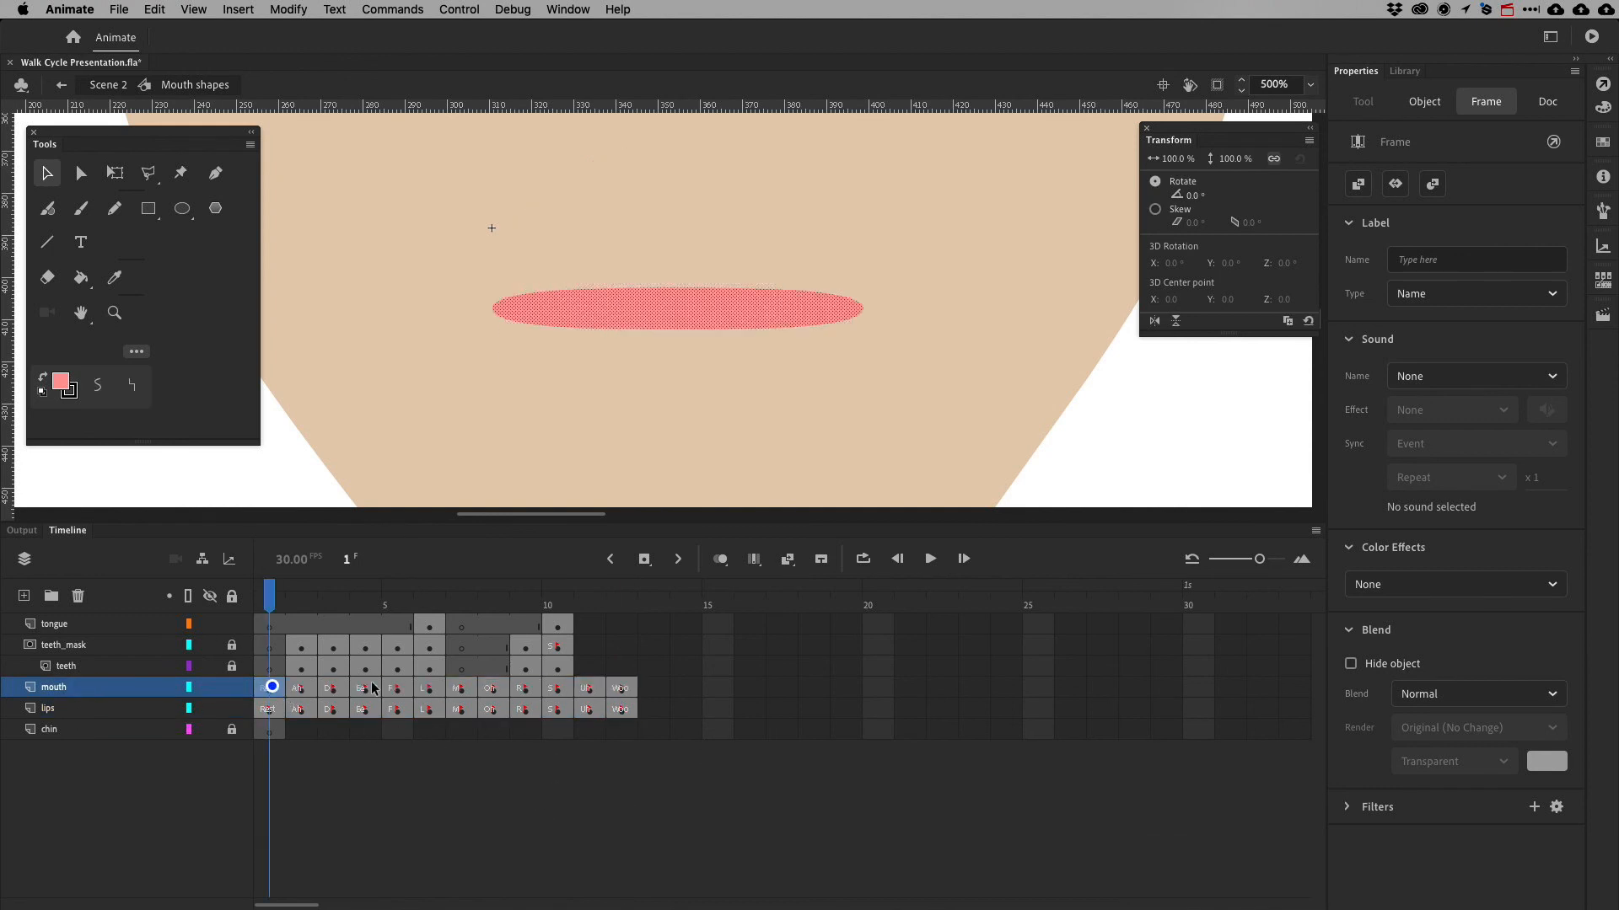
left_click(621, 687)
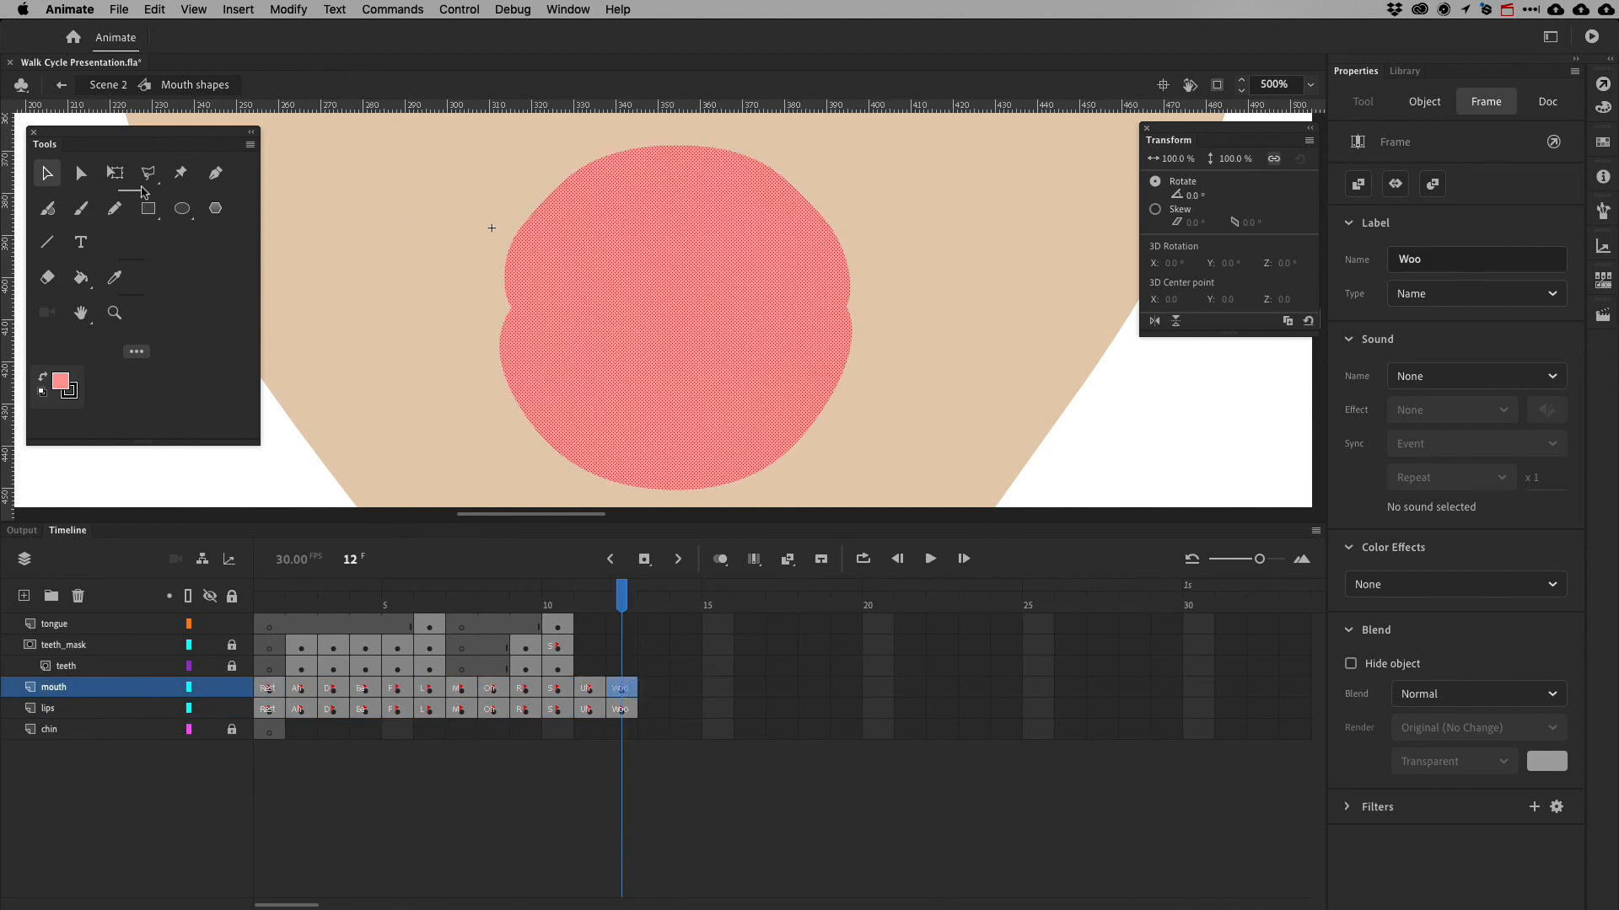
left_click(115, 173)
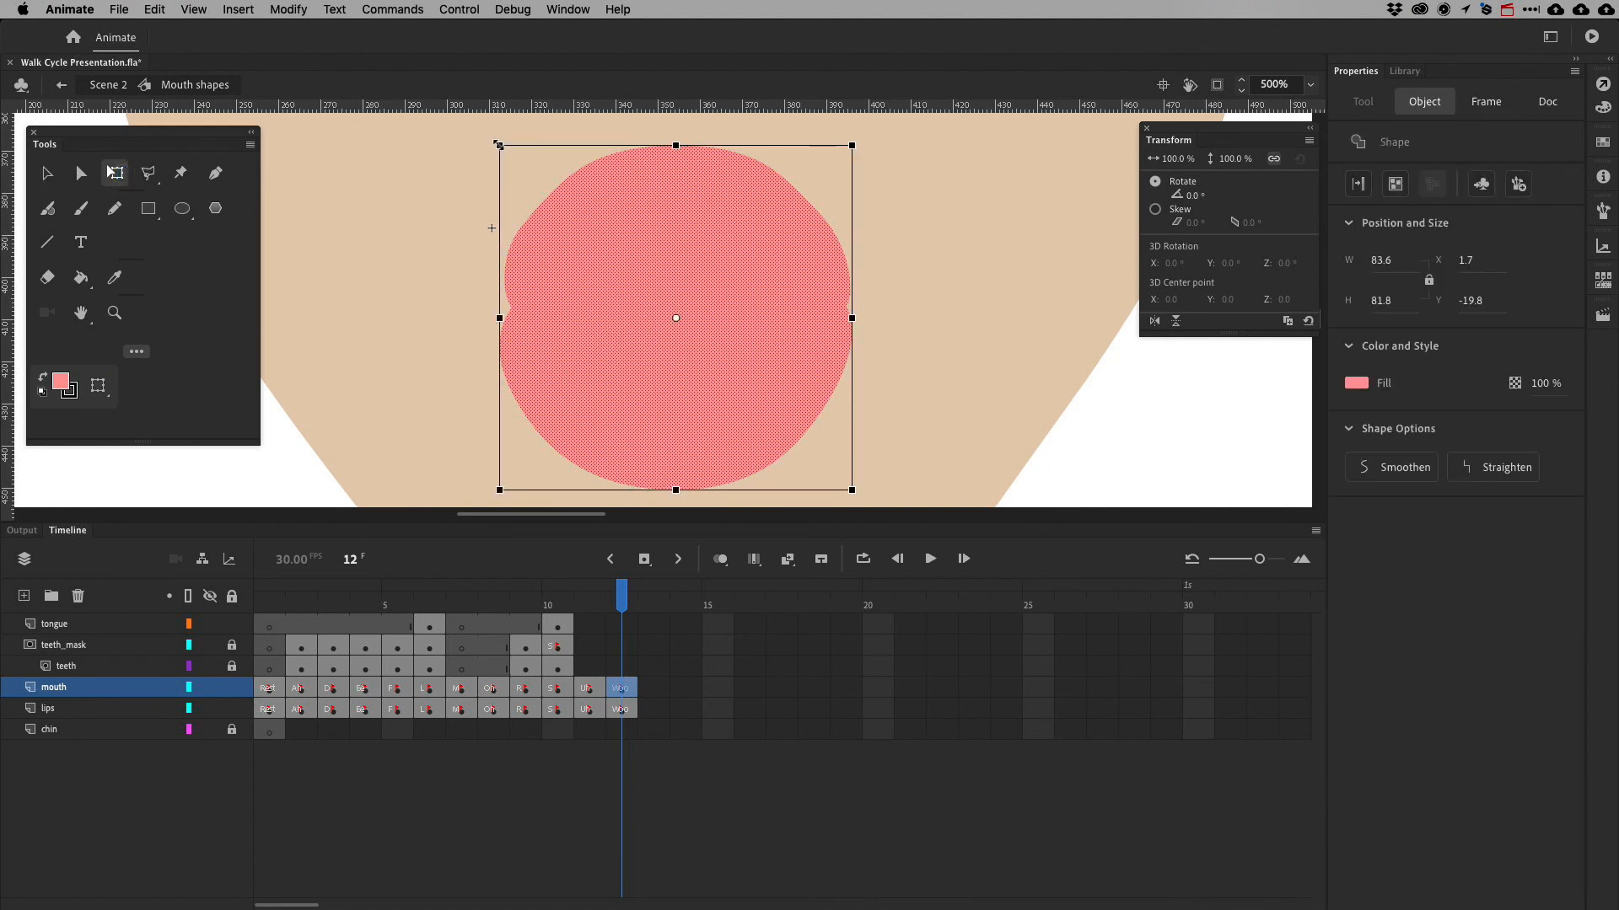
left_click_drag(498, 145, 535, 179)
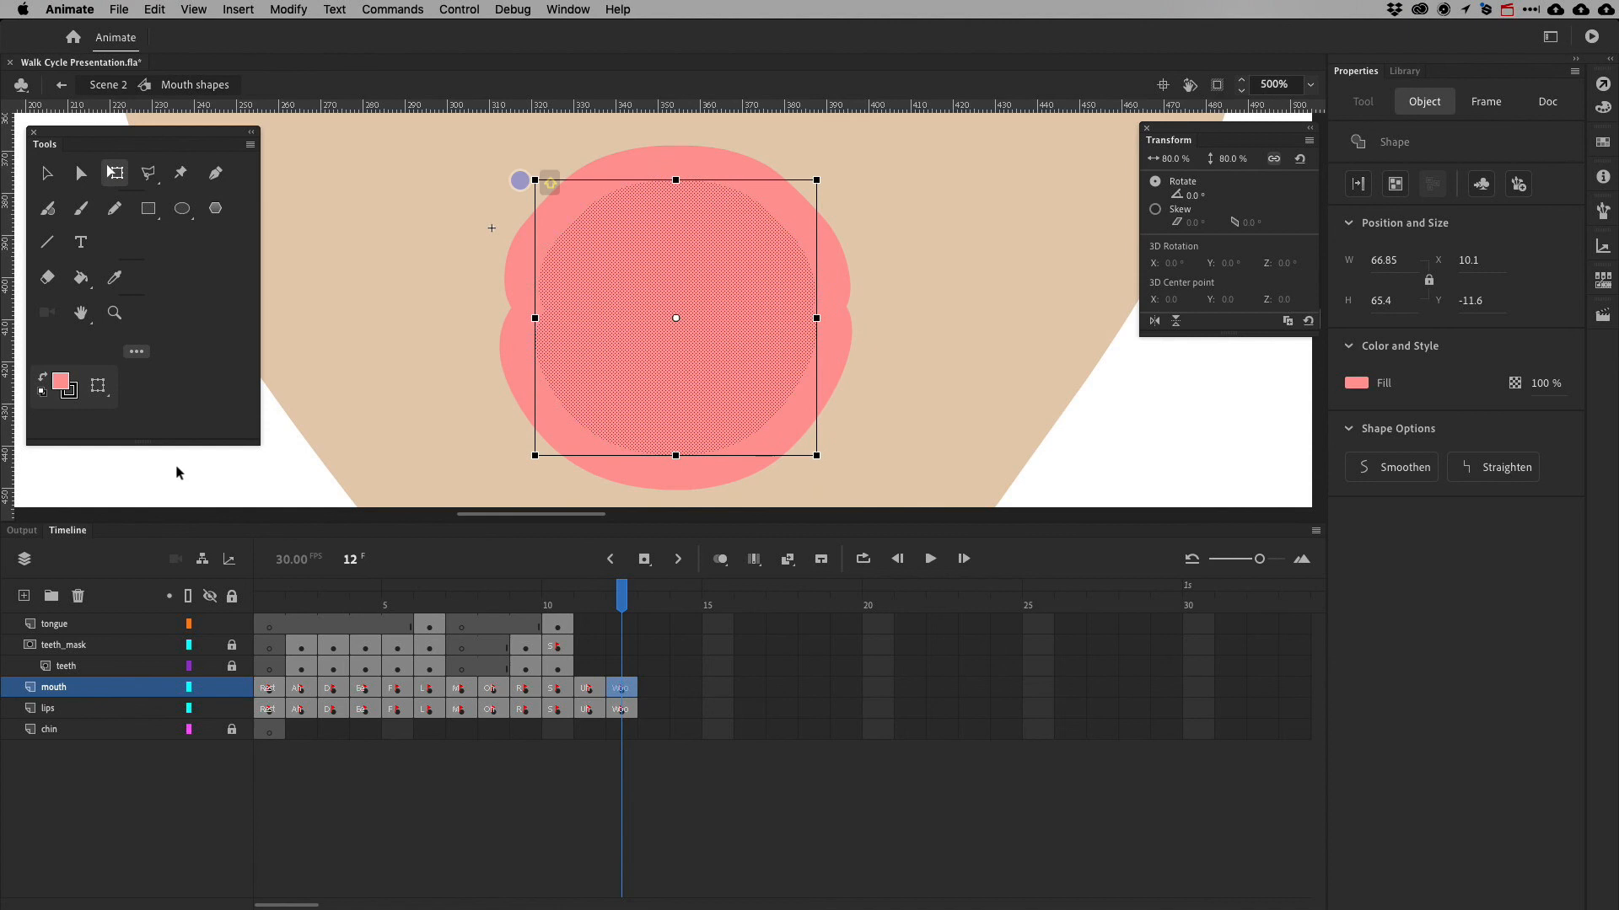
left_click(68, 386)
left_click(132, 457)
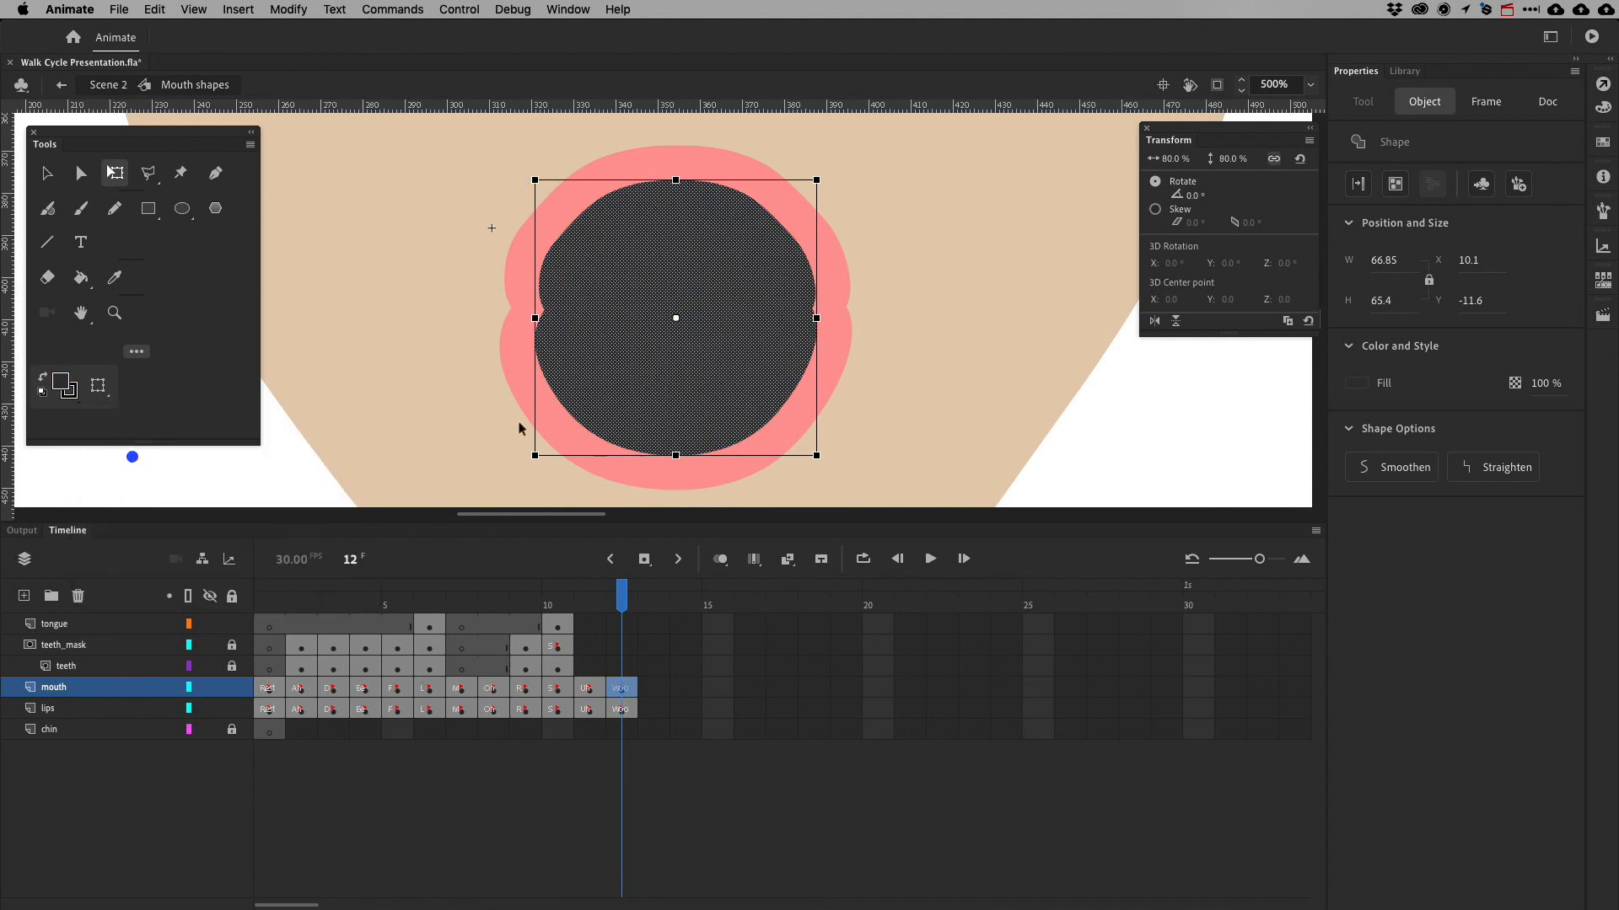
left_click(671, 854)
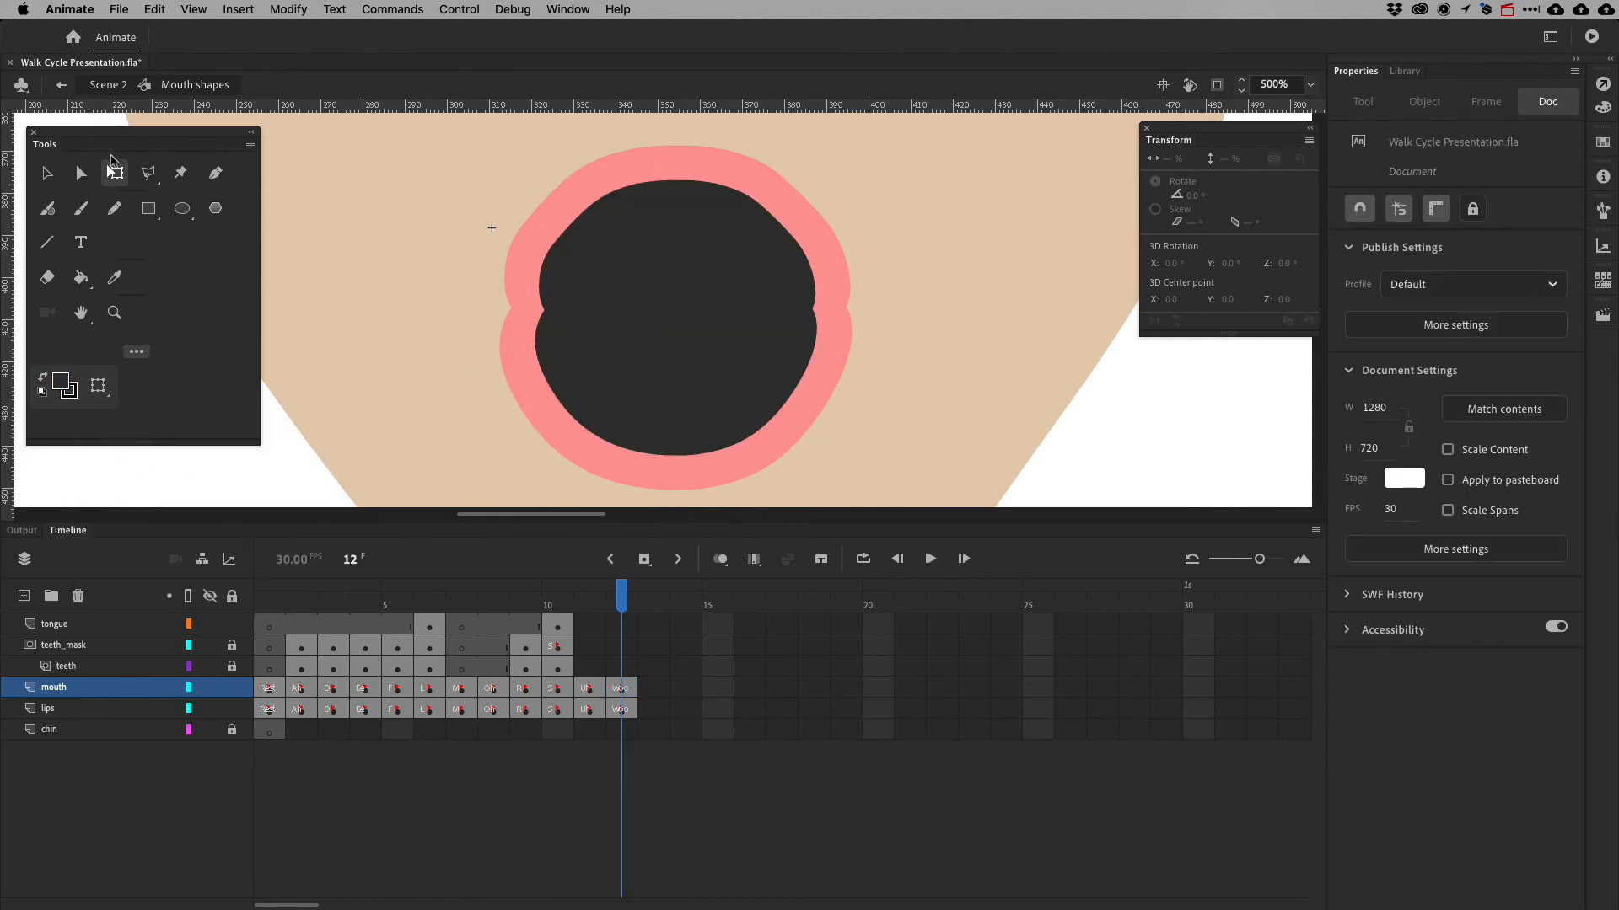
Lower the top anchor point of the dark mouth opening at frame 12, comparing it with the viseme reference image
left_click(81, 173)
left_click(791, 236)
key("super+Tab")
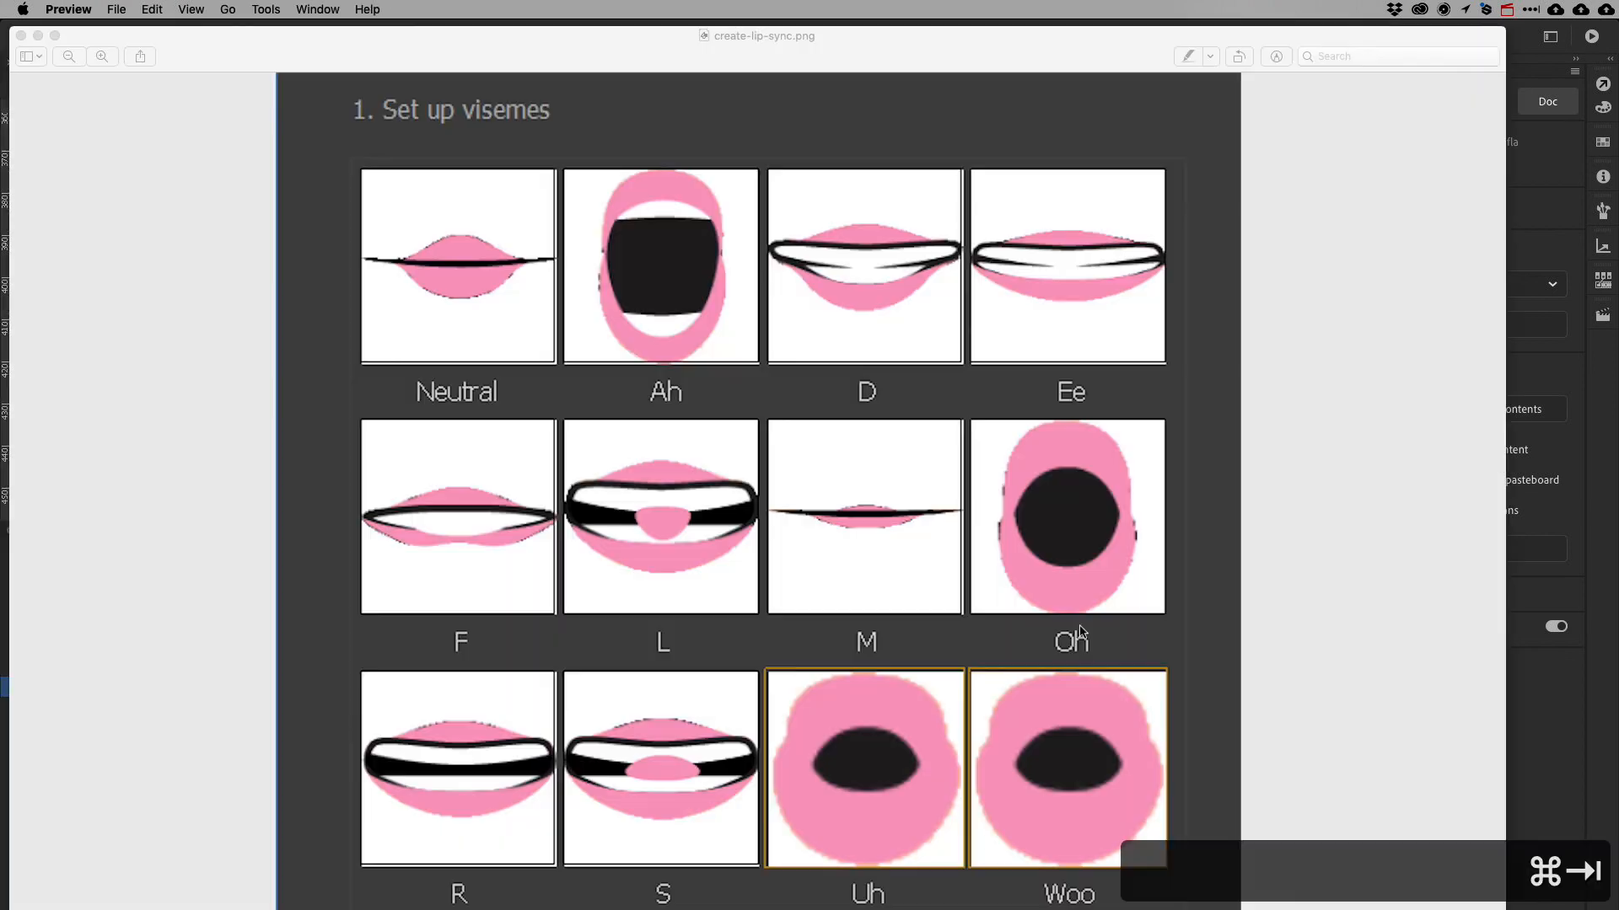
key("super+Tab")
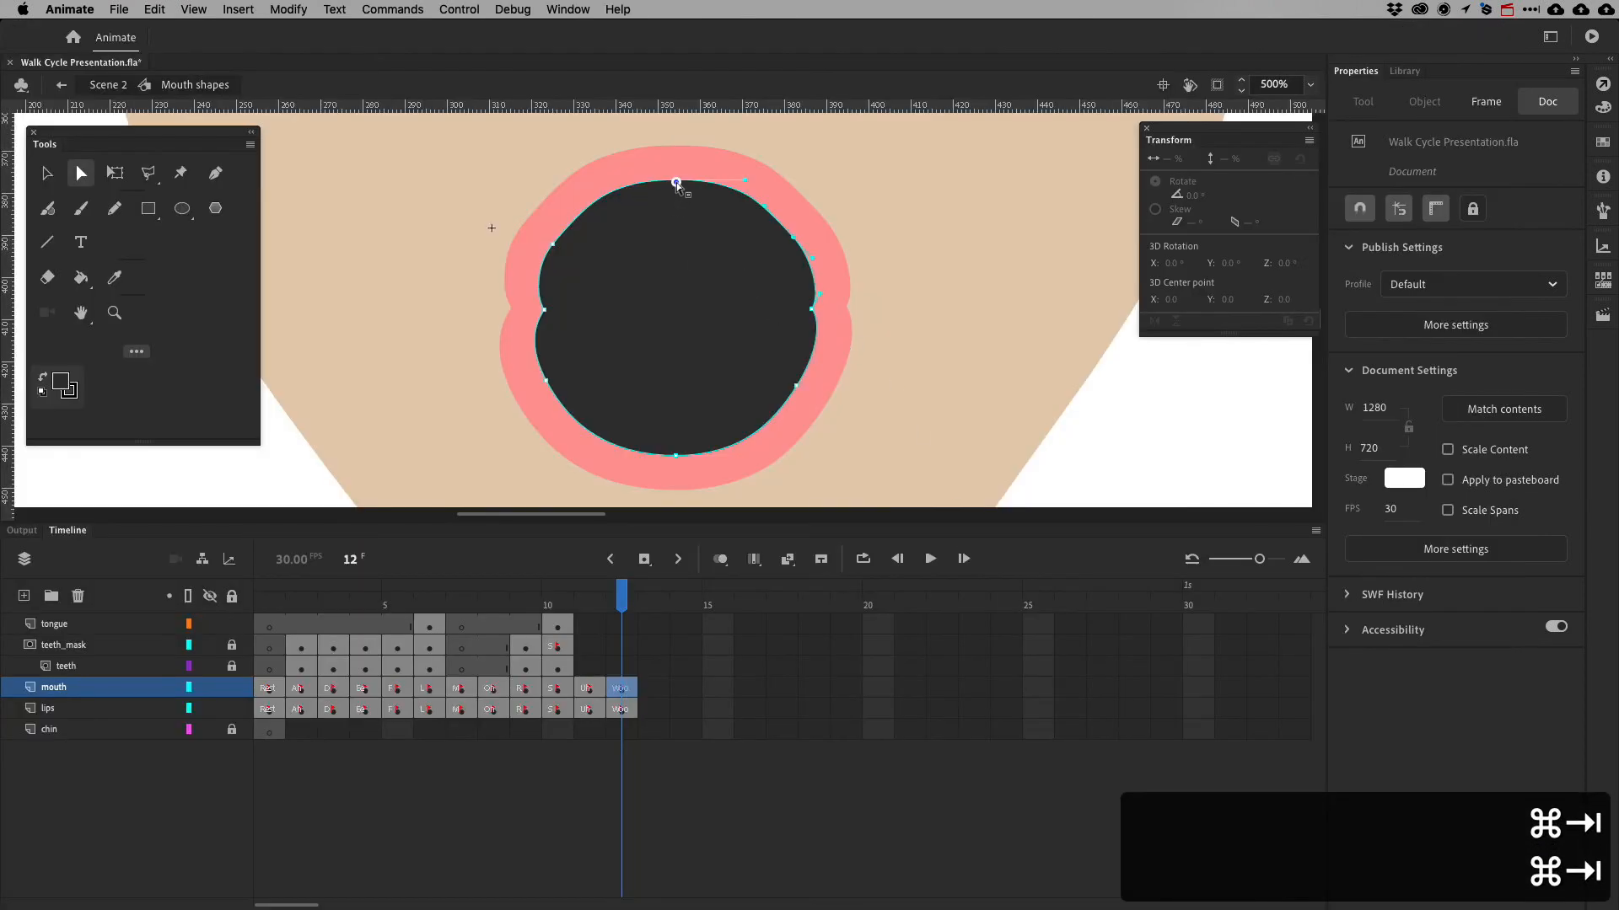
left_click_drag(676, 180, 672, 216)
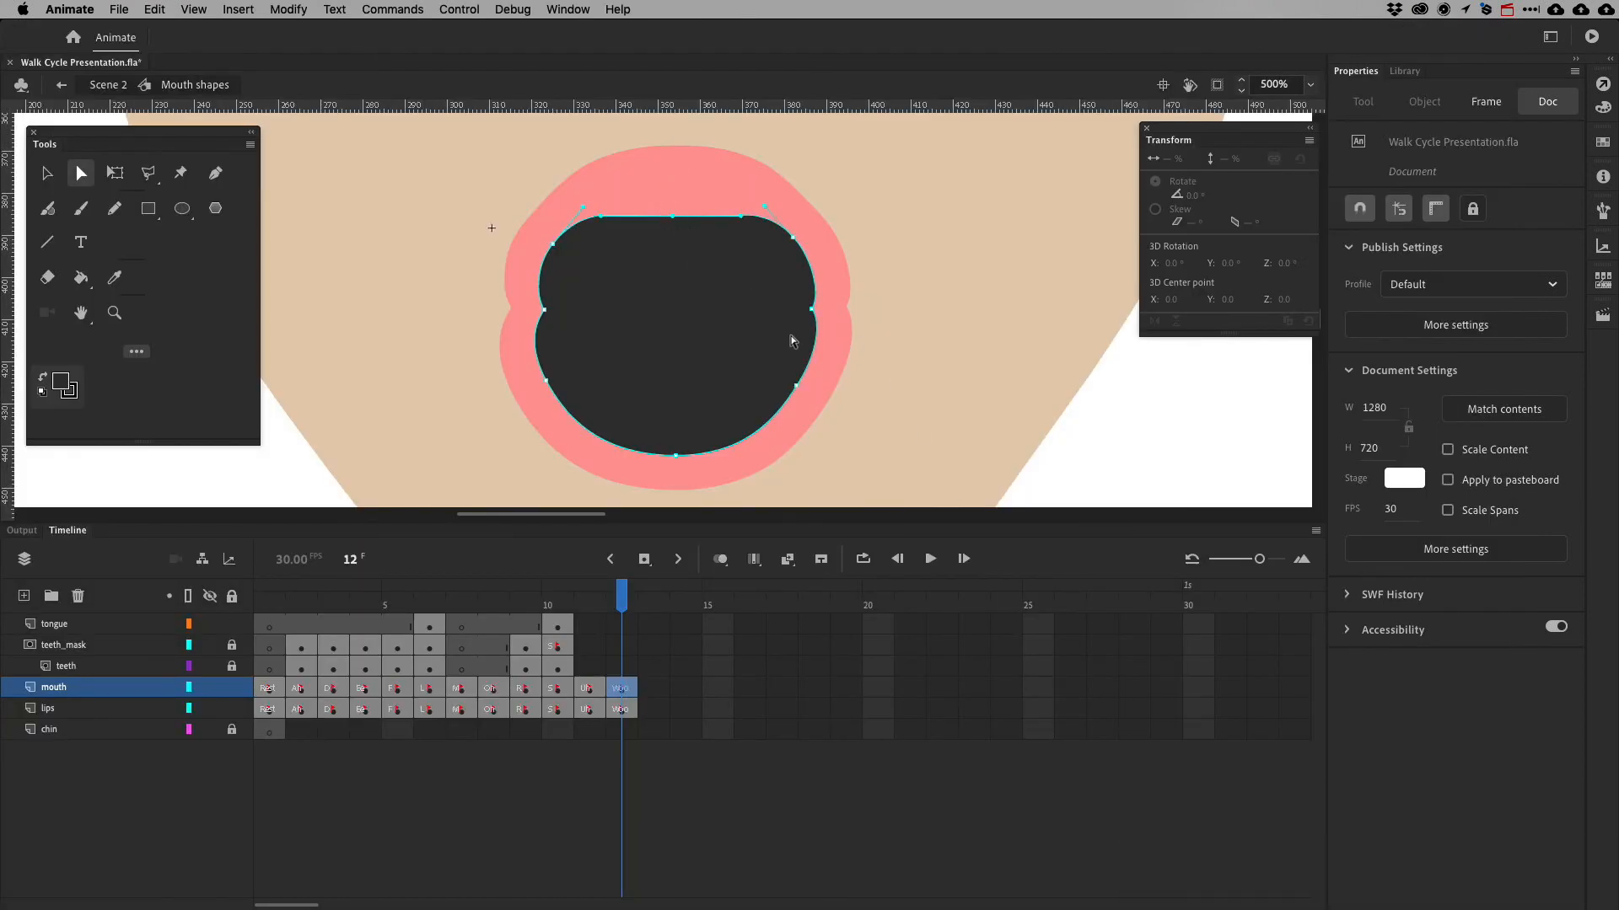
left_click(802, 315)
key("super+Tab")
key("super+Tab")
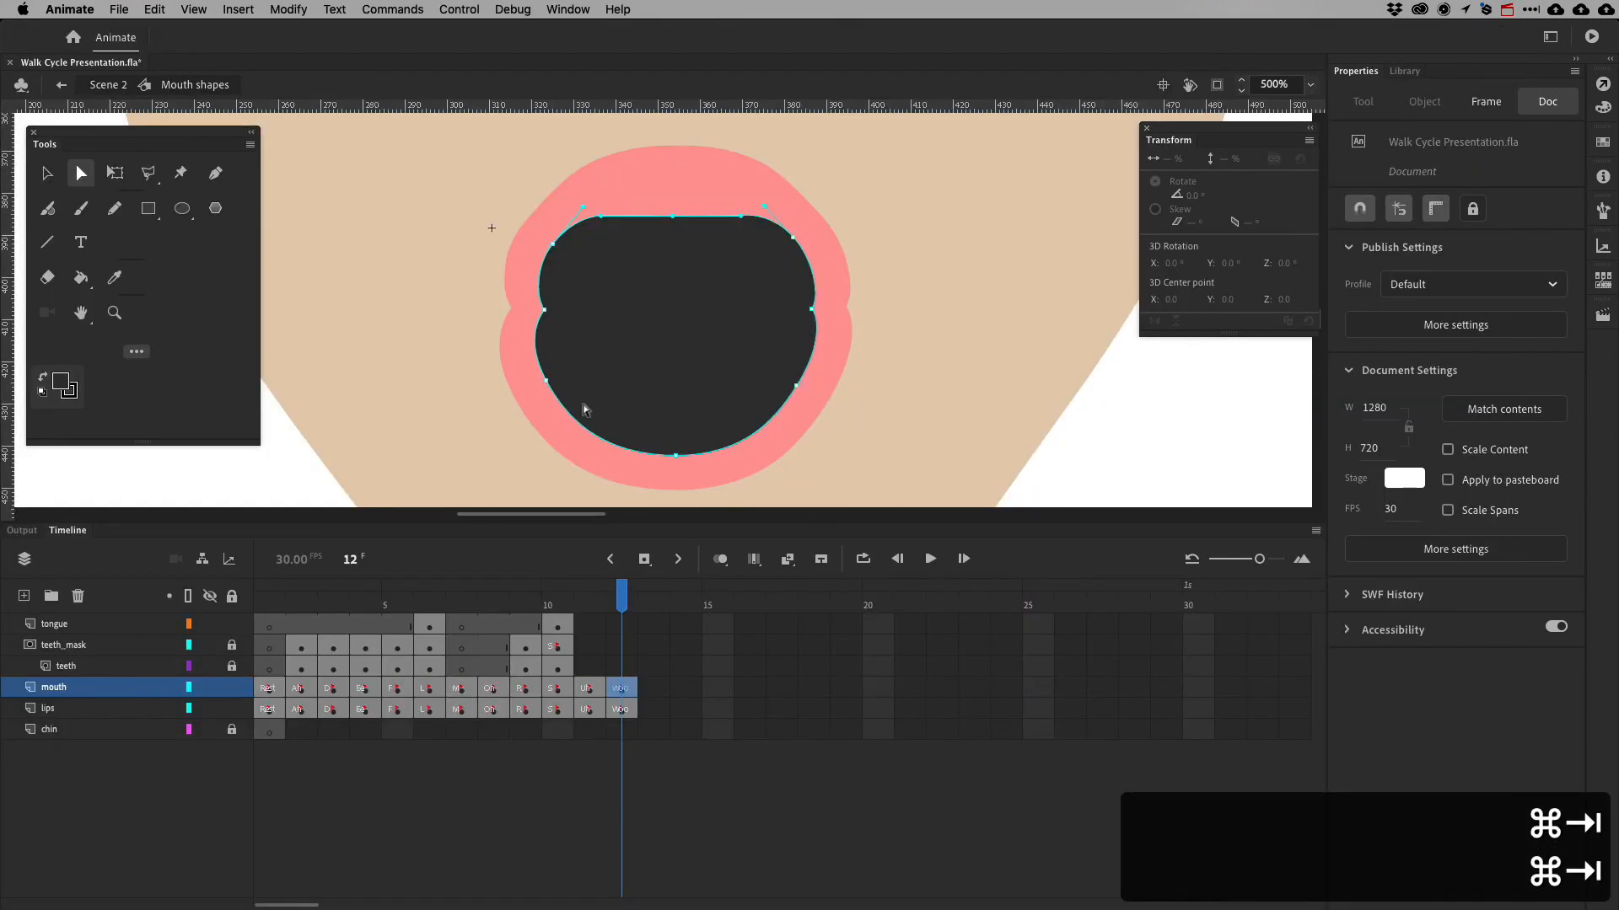
Delete the four diagonal anchor points of the dark mouth opening, keeping only the top, bottom and side points
left_click(544, 312)
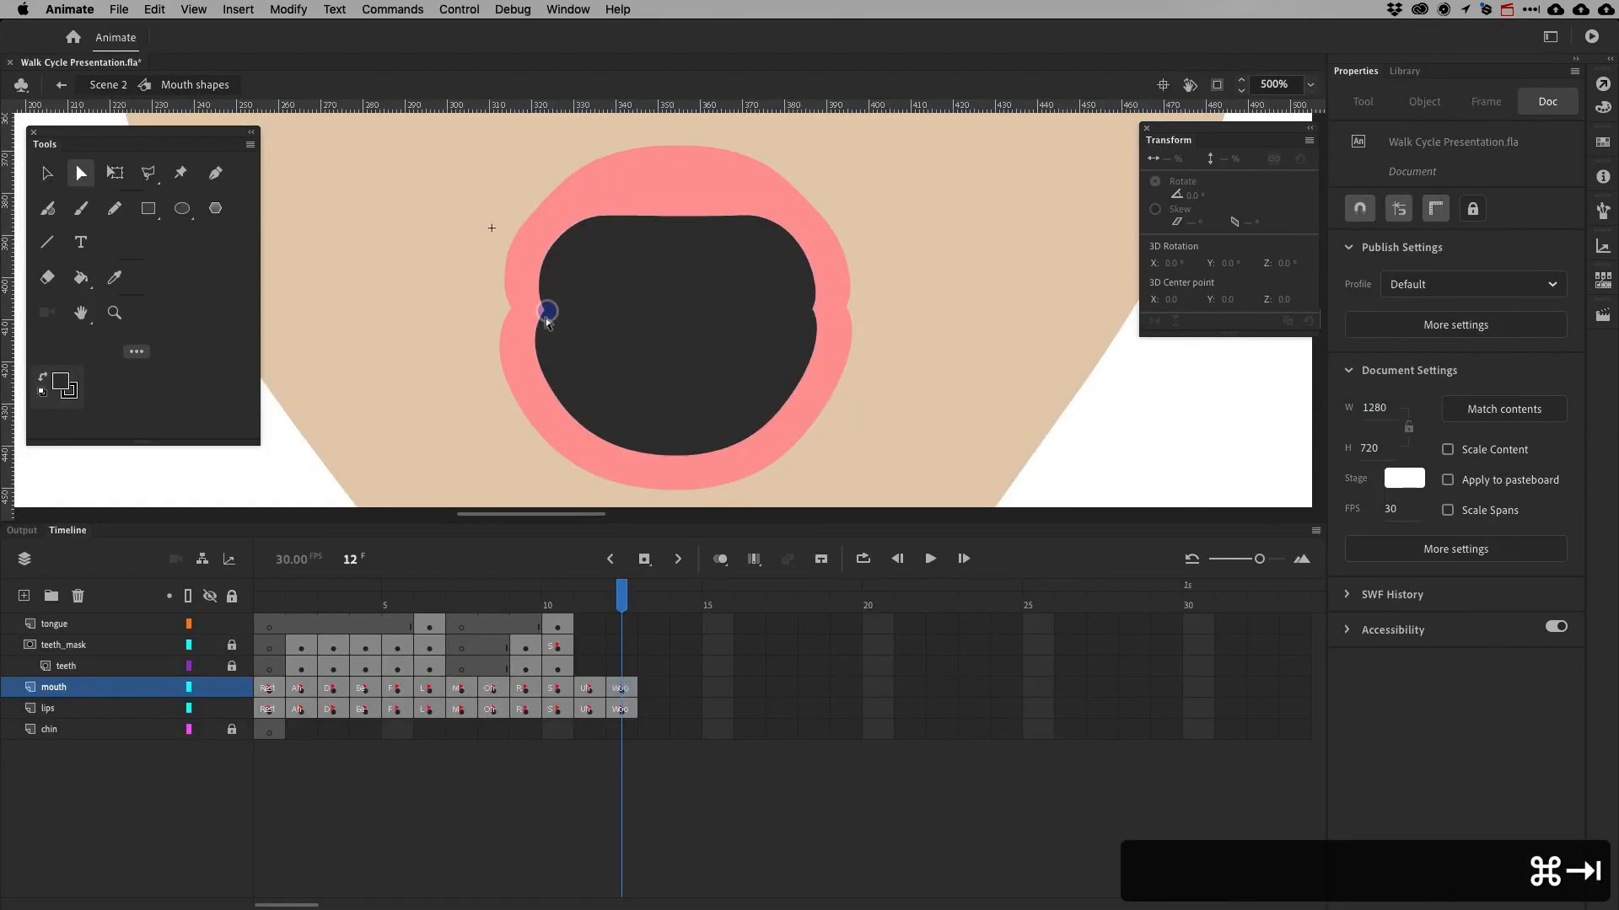
left_click(545, 313)
left_click_drag(545, 313, 537, 326)
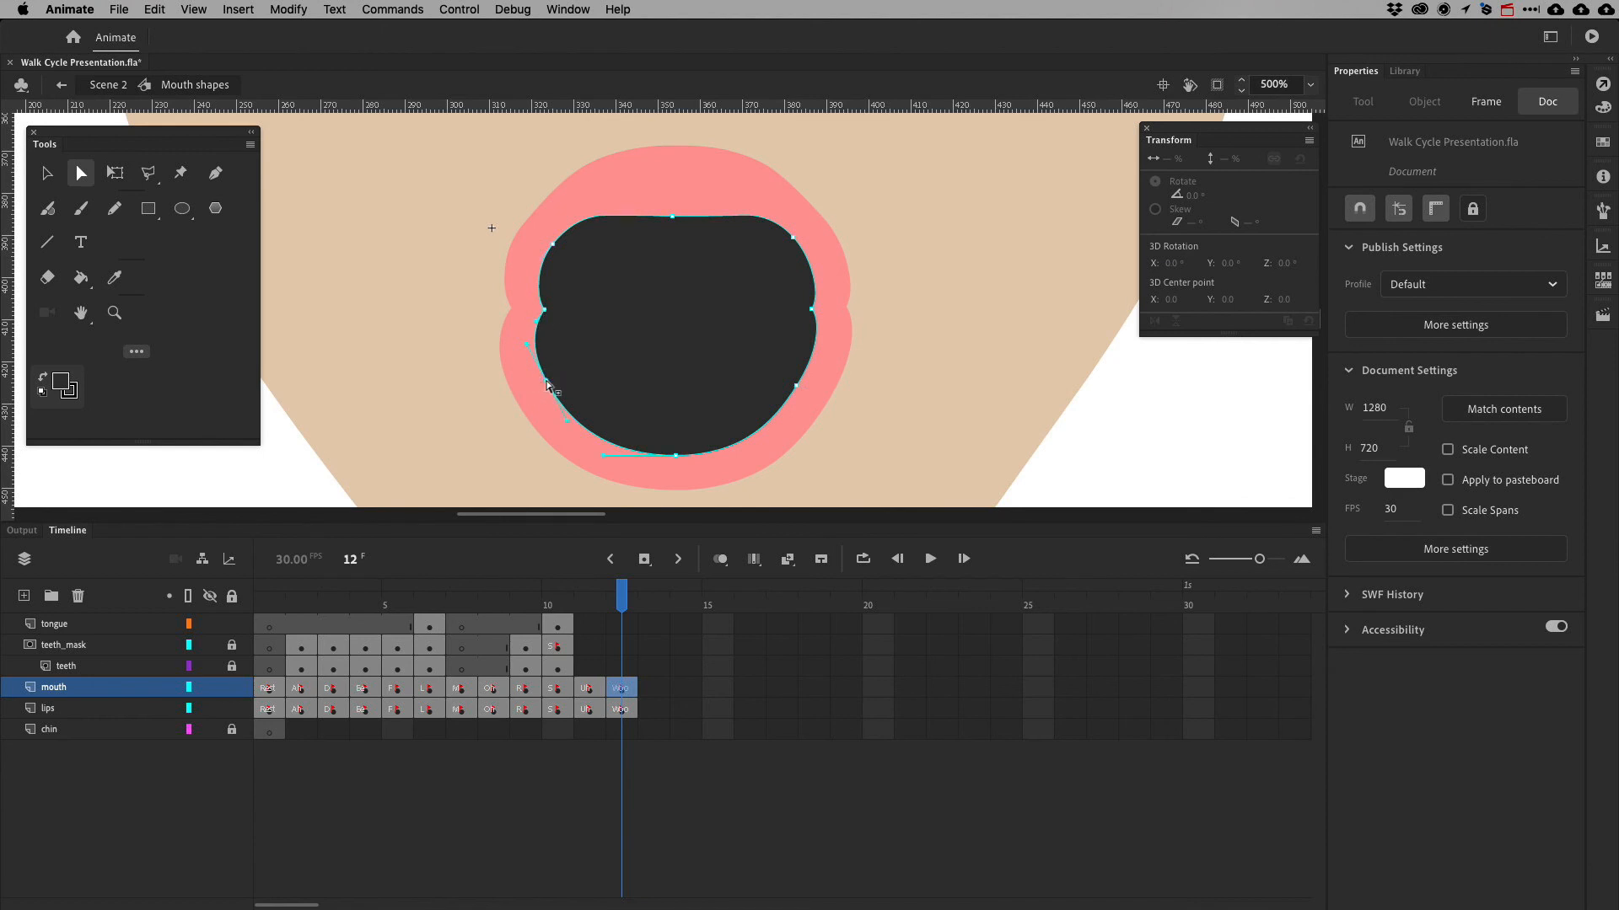
key("BackSpace")
key("BackSpace")
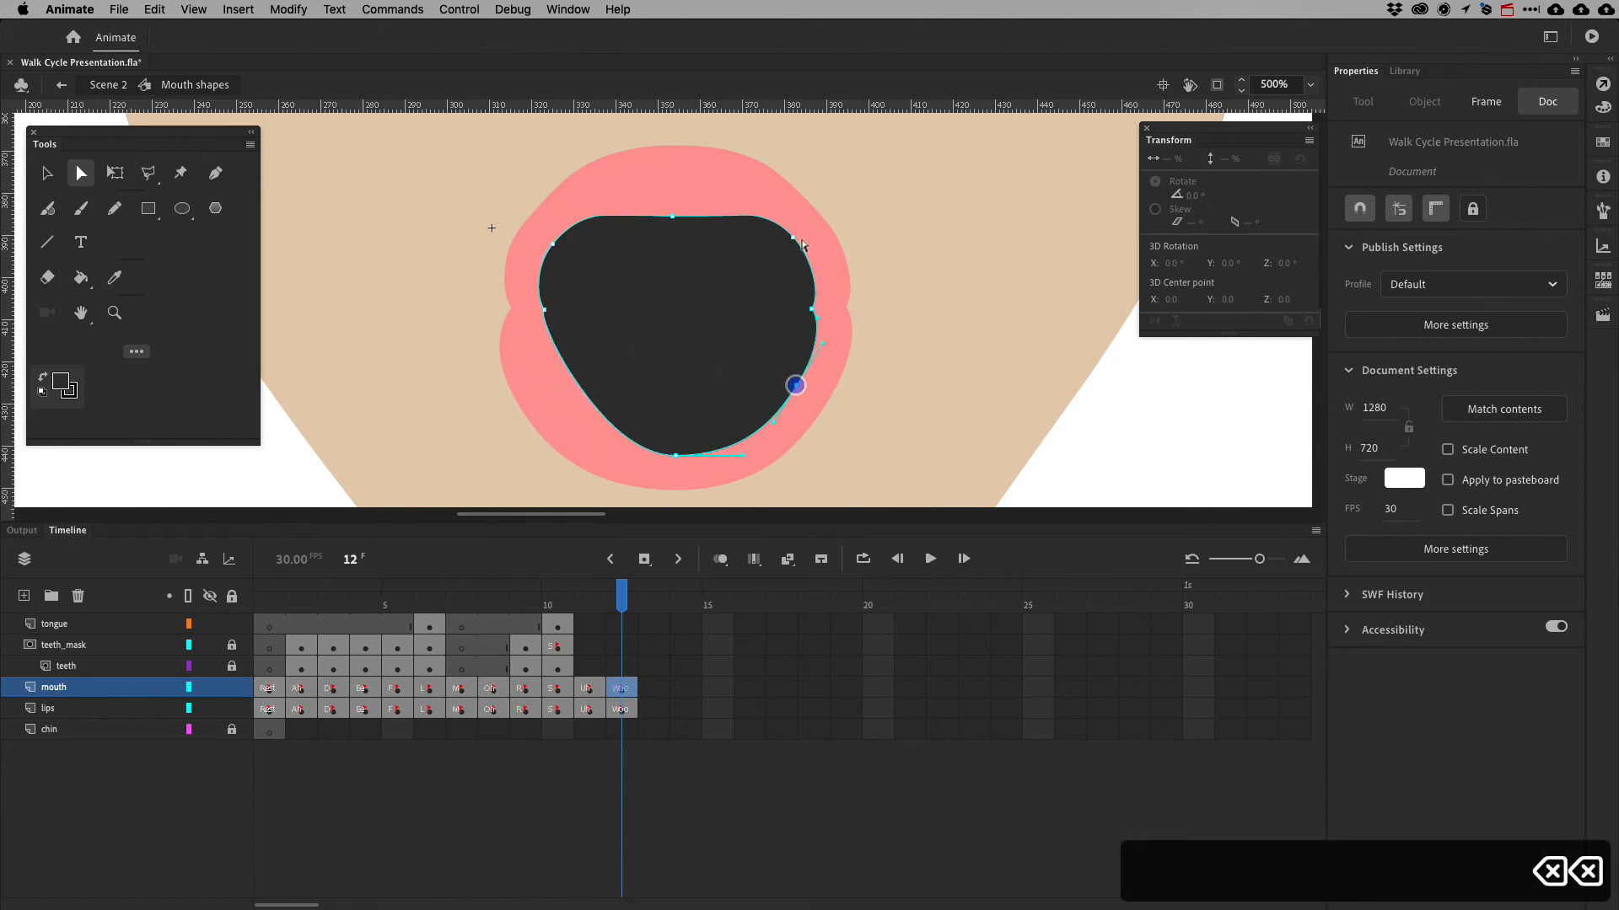
left_click(793, 239)
key("BackSpace")
left_click(553, 244)
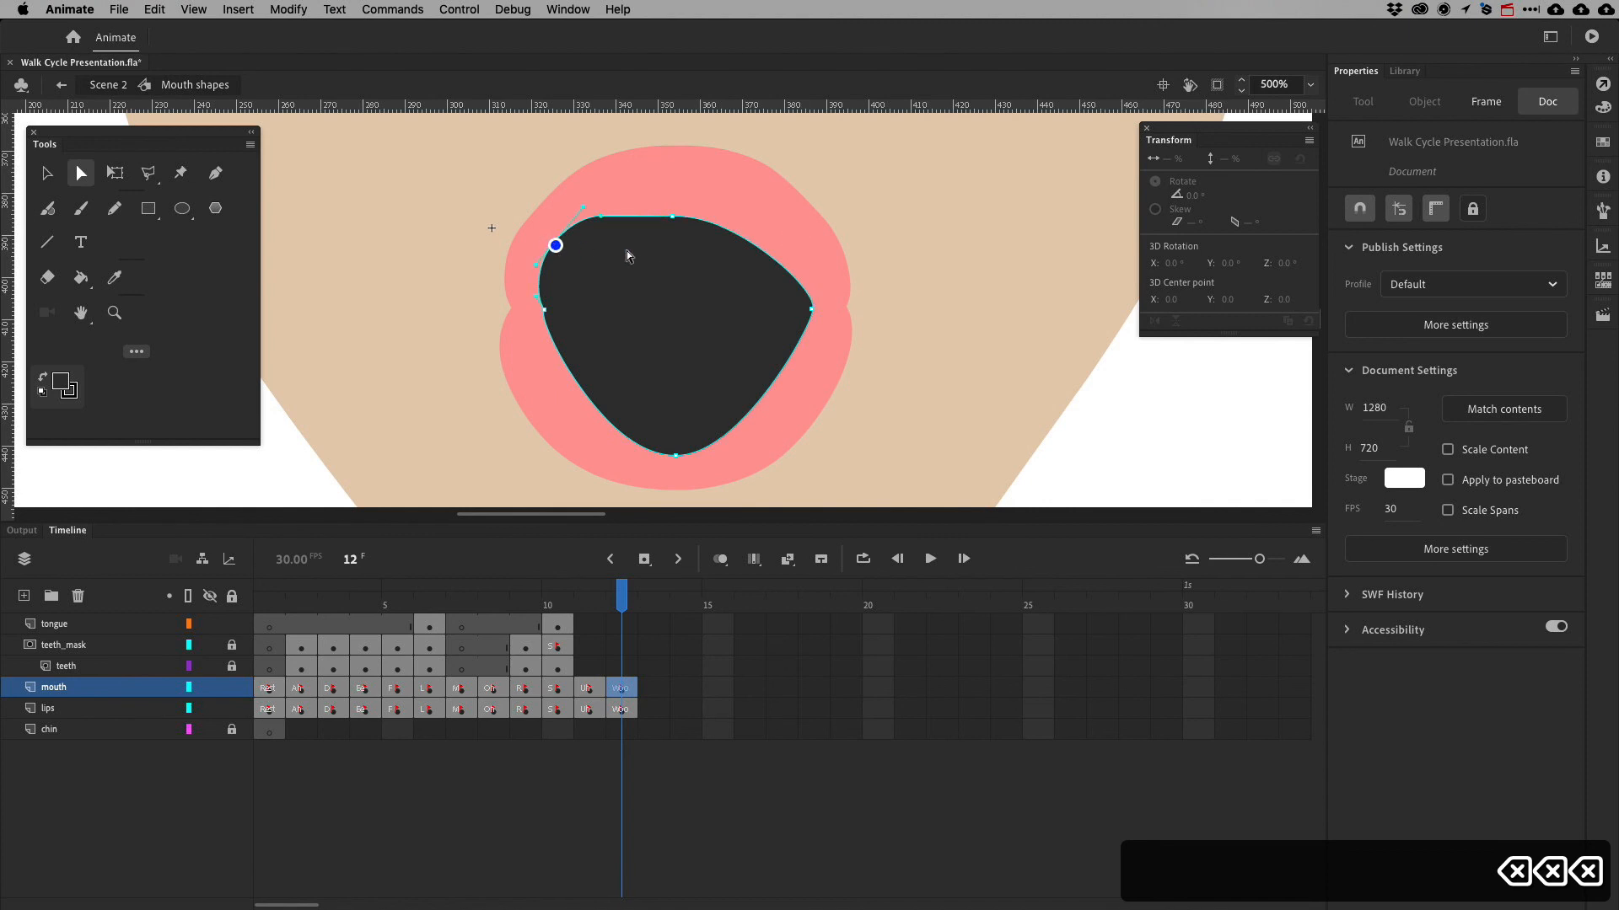
key("BackSpace")
Raise the bottom anchor point of the dark opening to flatten it, checking it against the Woo reference image
key("super+Tab")
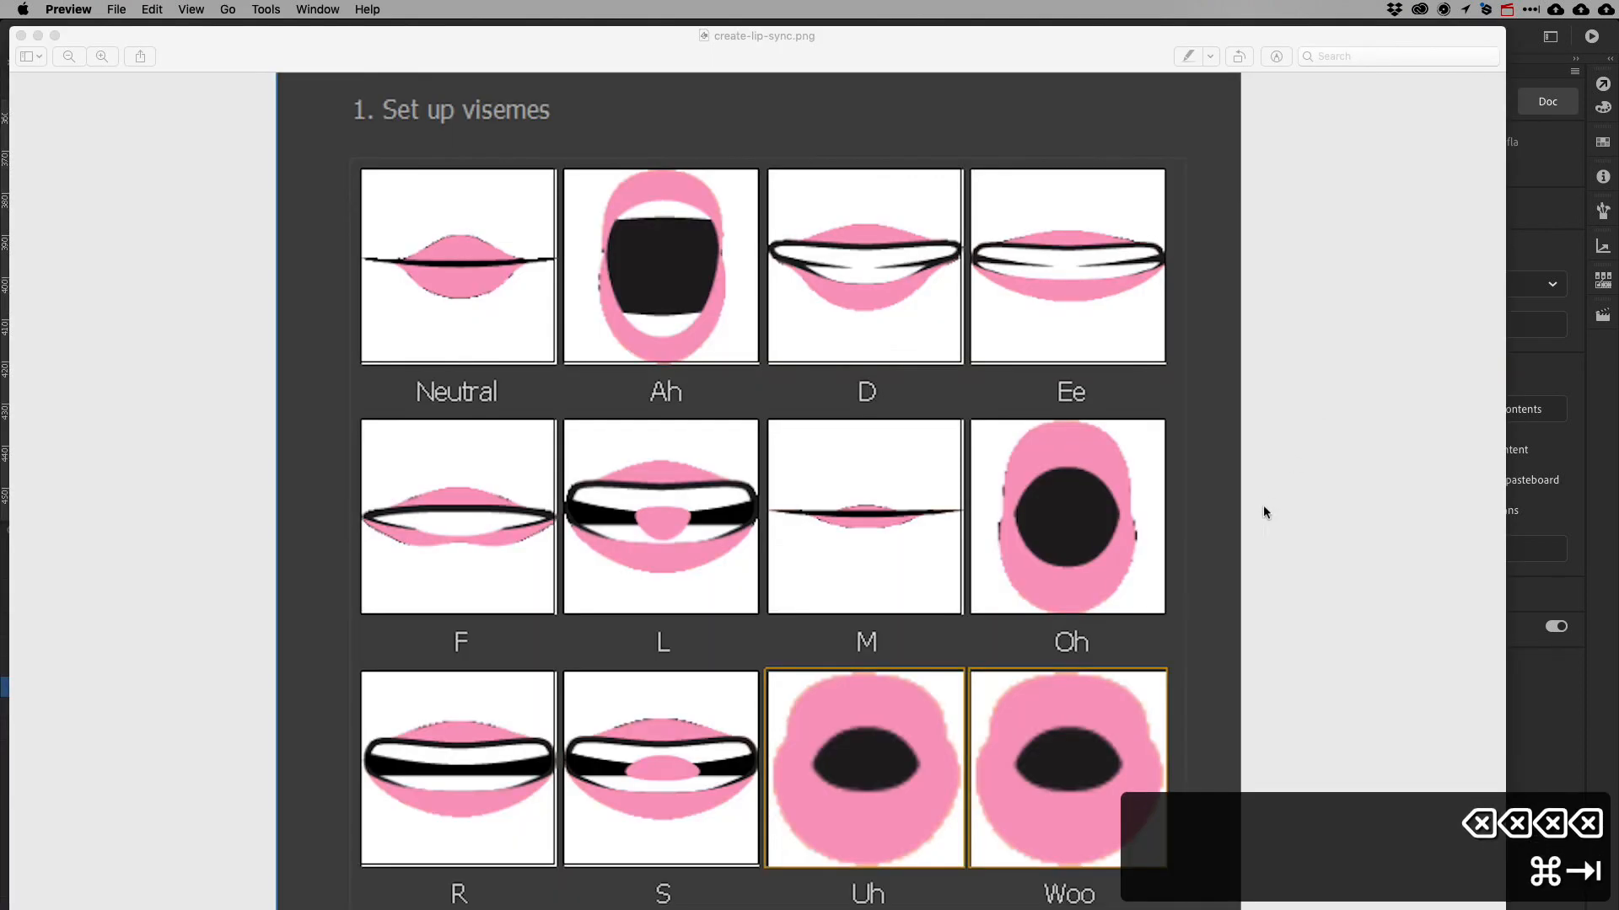
key("super+Tab")
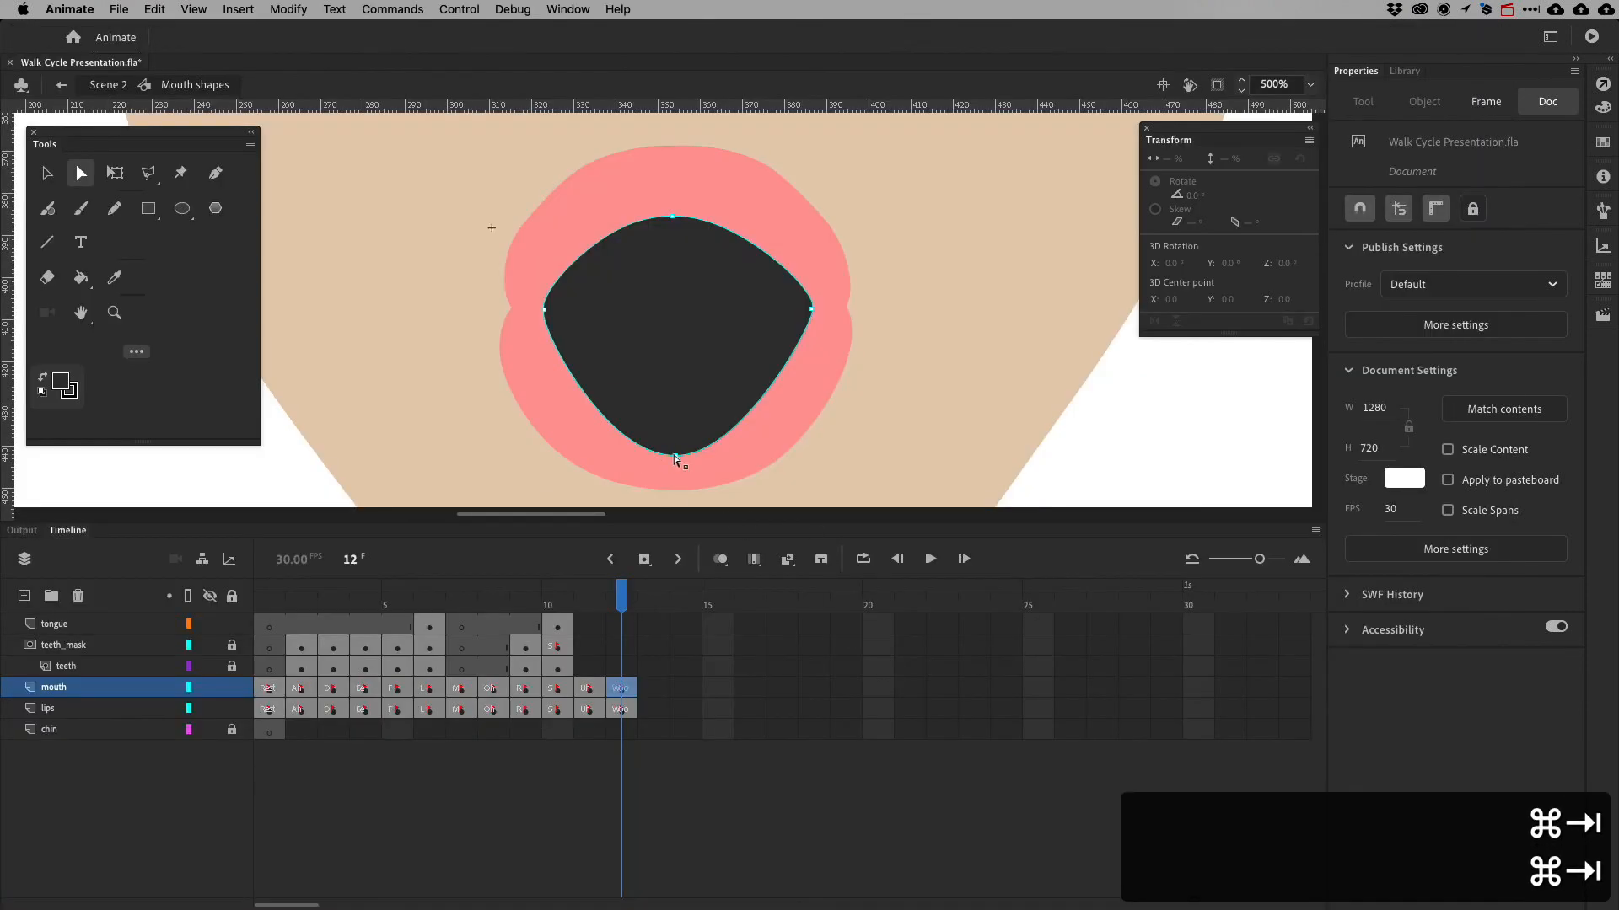
left_click(675, 455)
left_click_drag(675, 455, 675, 383)
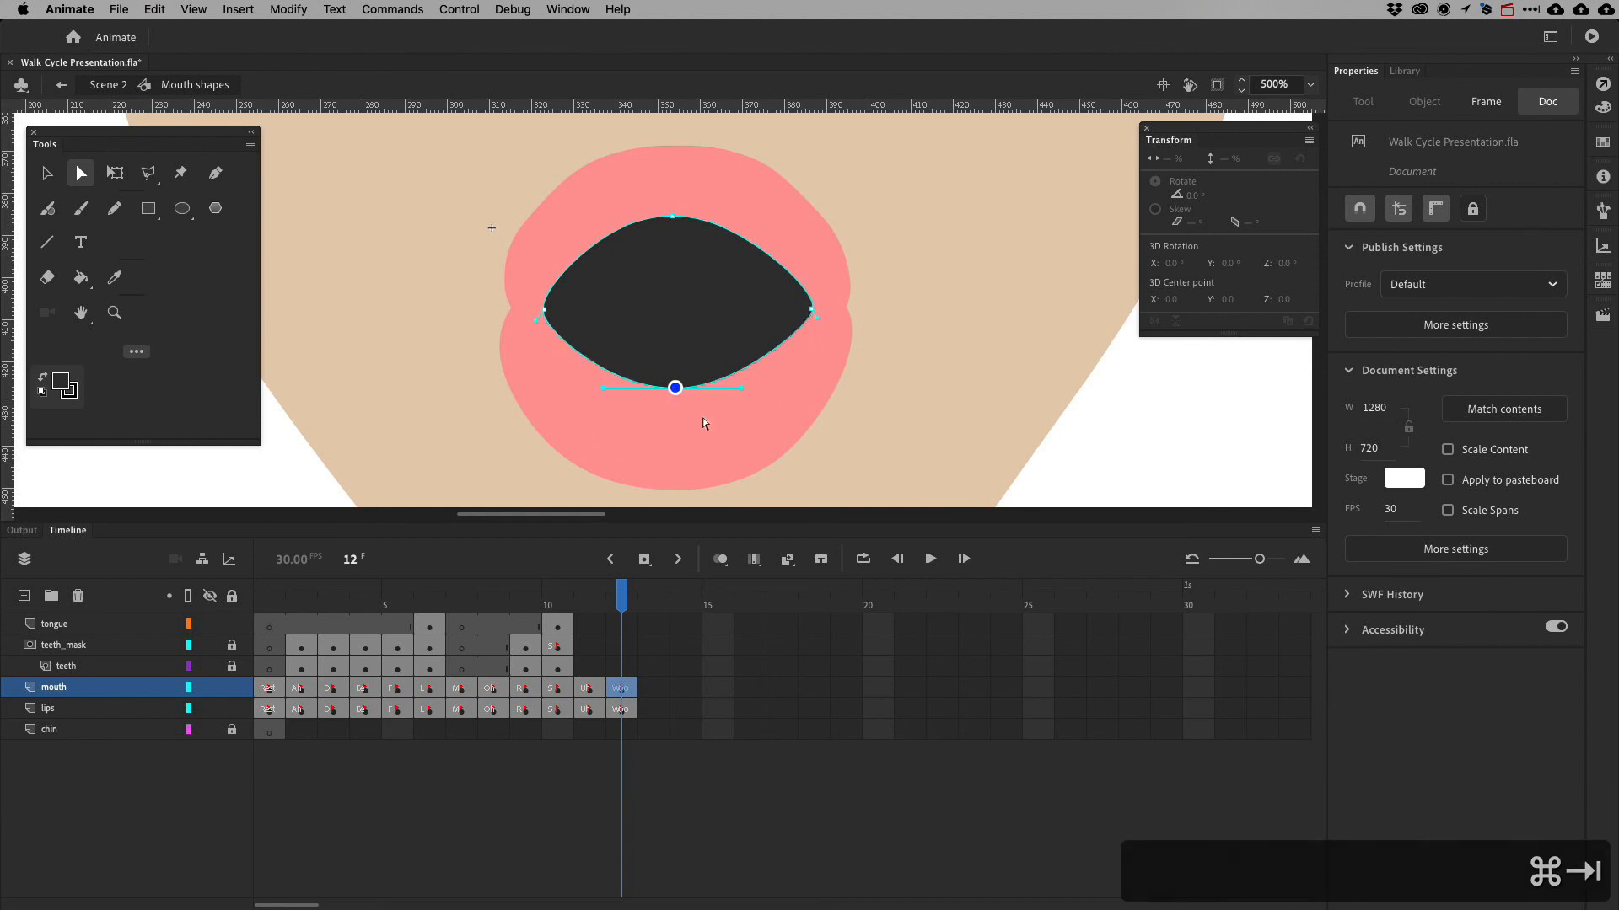
key("super+Tab")
key("super+Tab")
key("super+Tab")
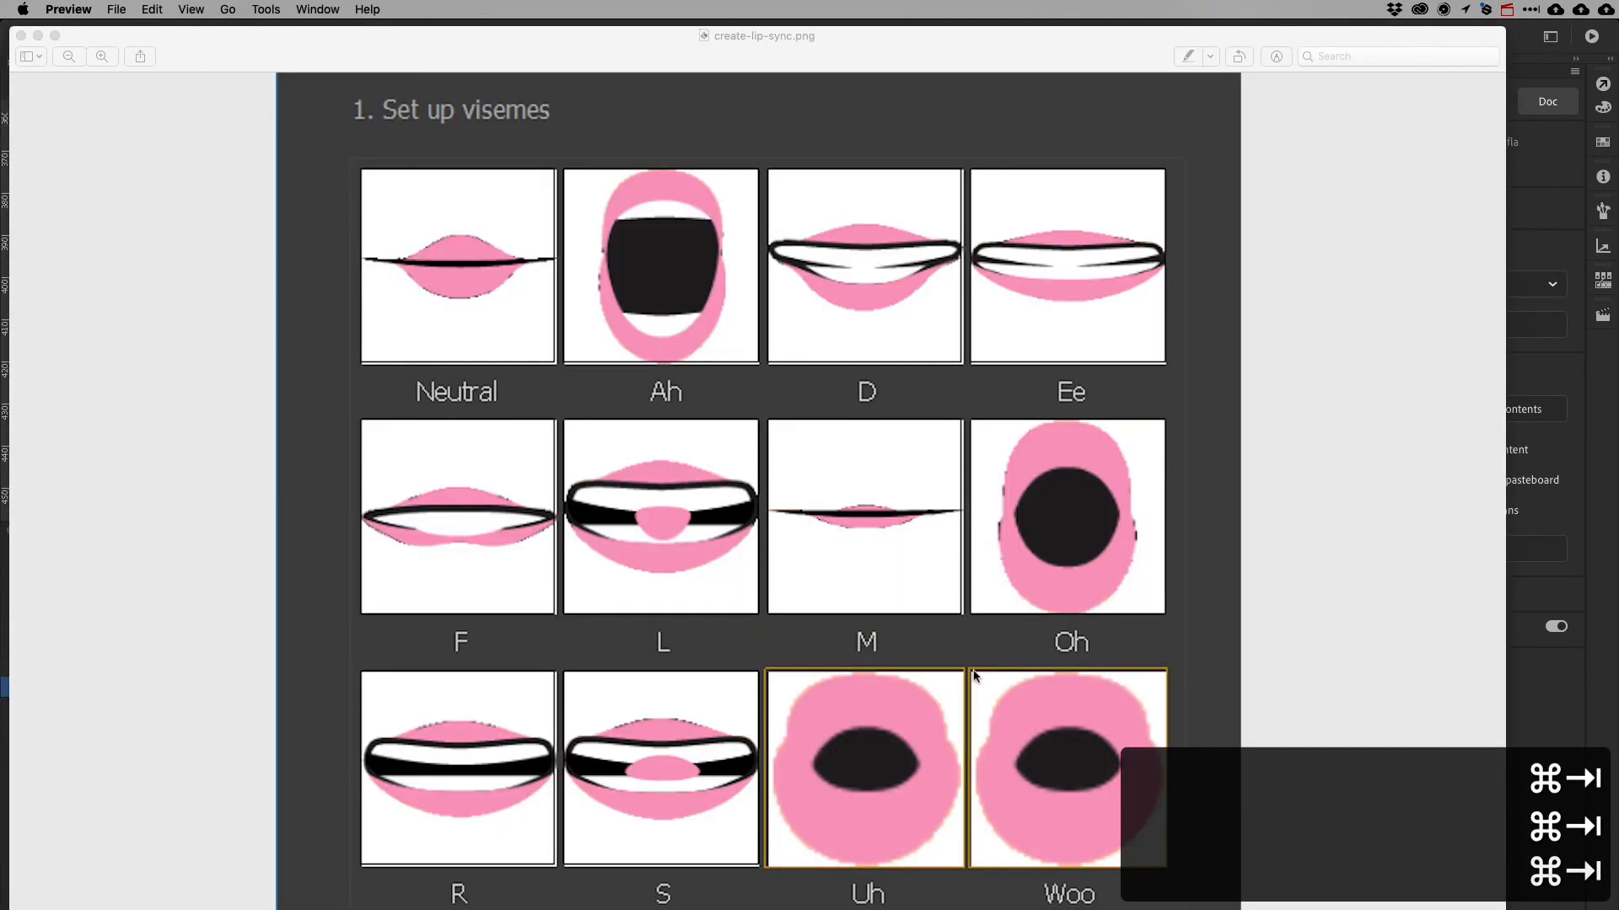
key("super+Tab")
left_click(670, 875)
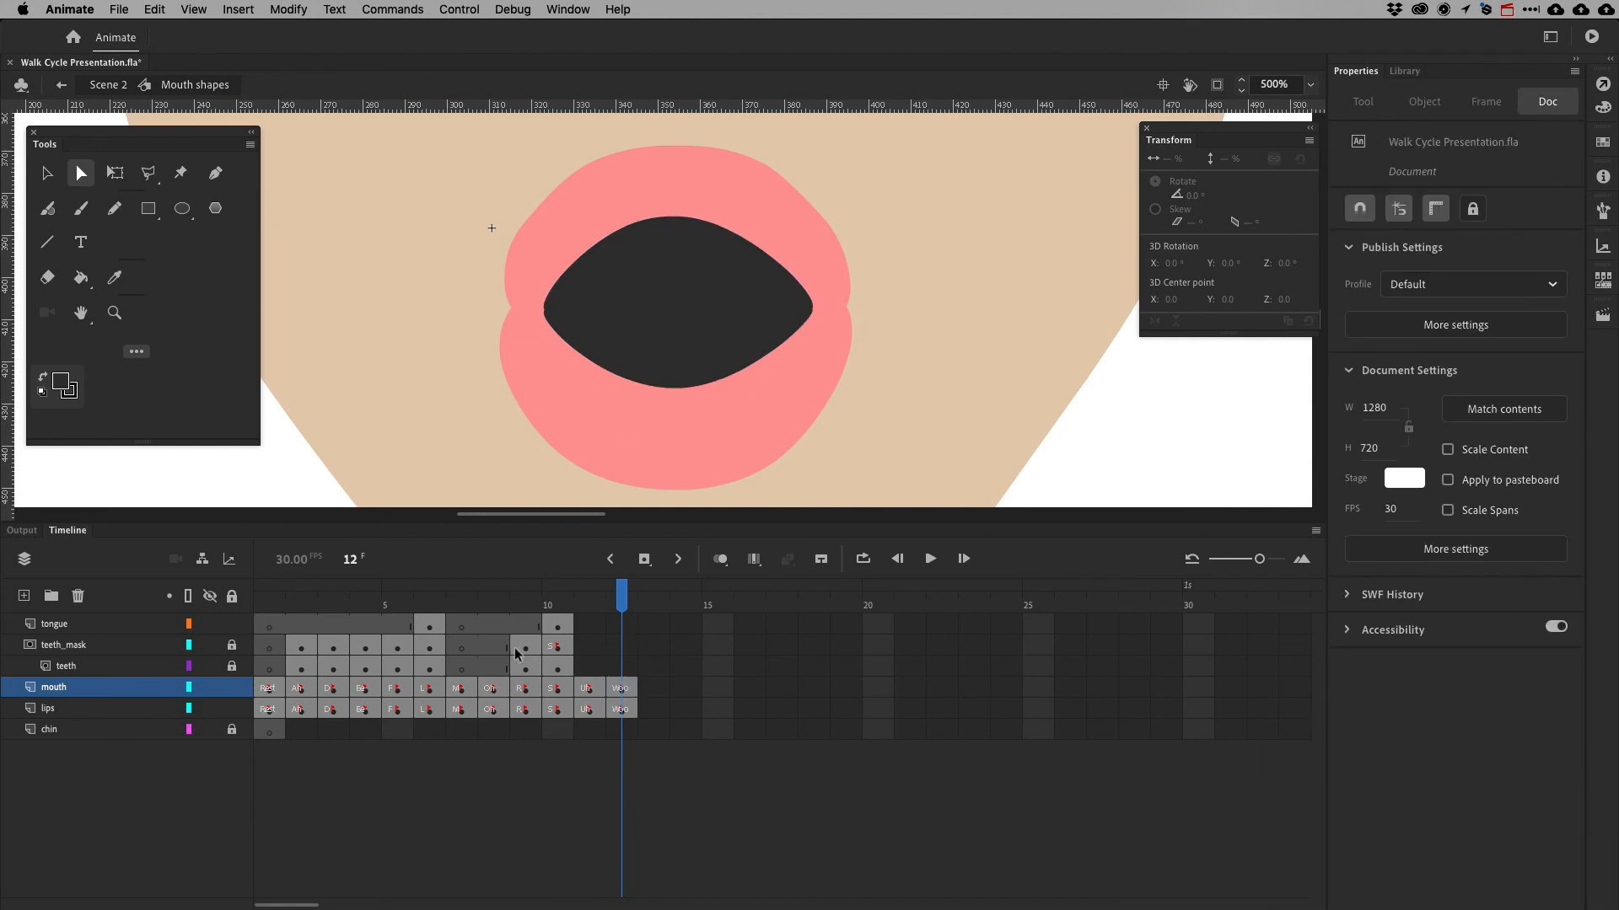
Enlarge the lips layer's S shape at frame 10 proportionally to about 118.7% around its centre
left_click(569, 605)
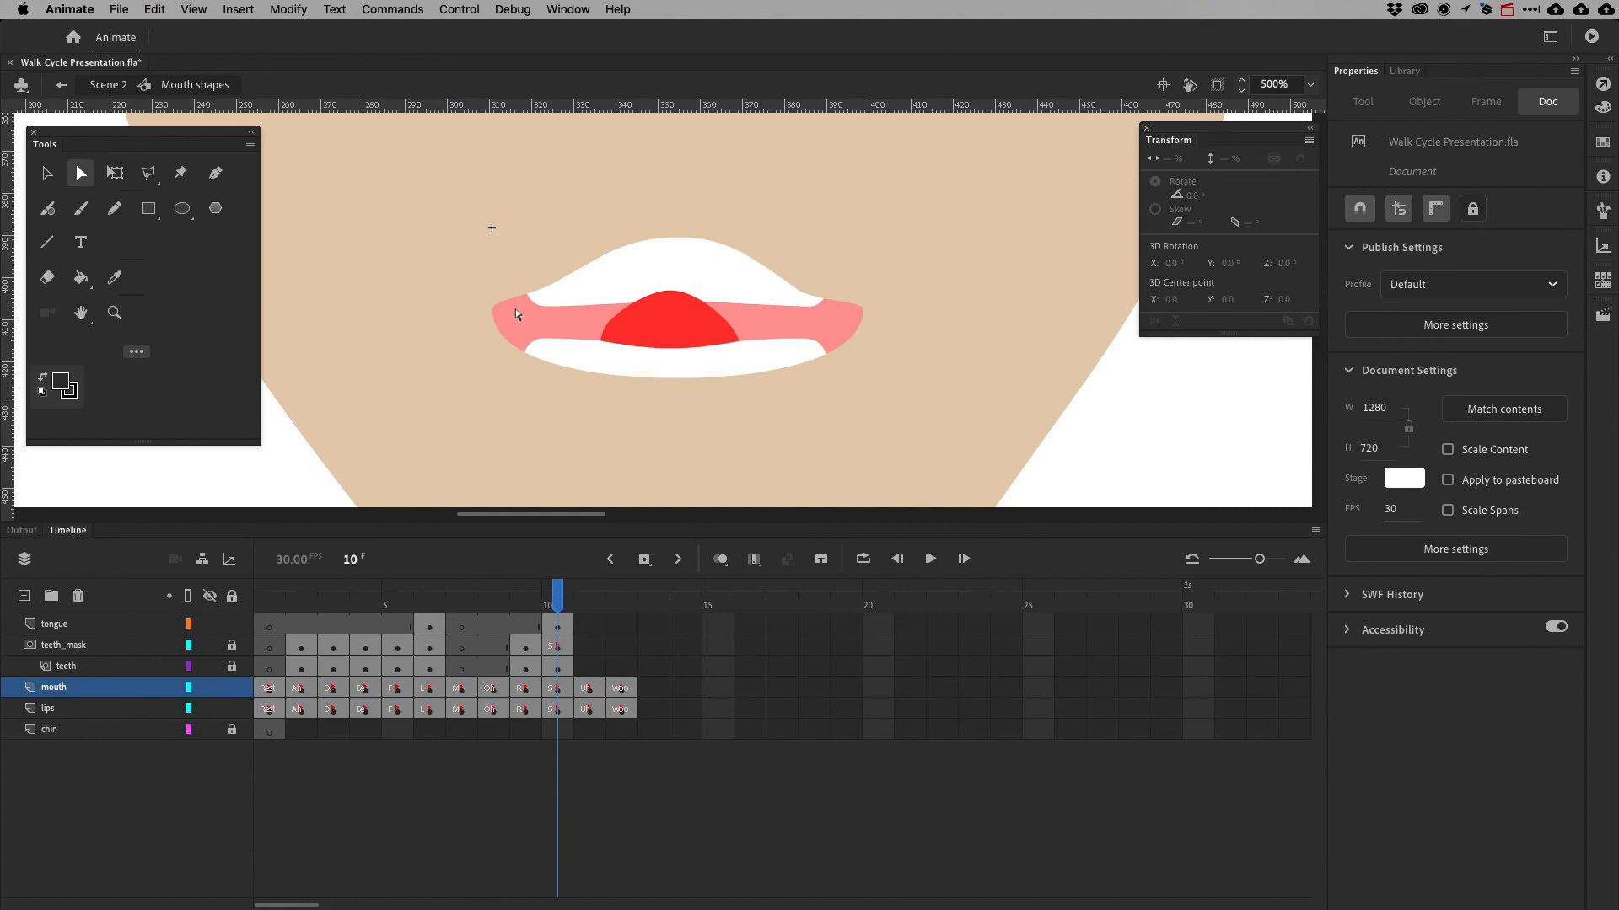
left_click(556, 688)
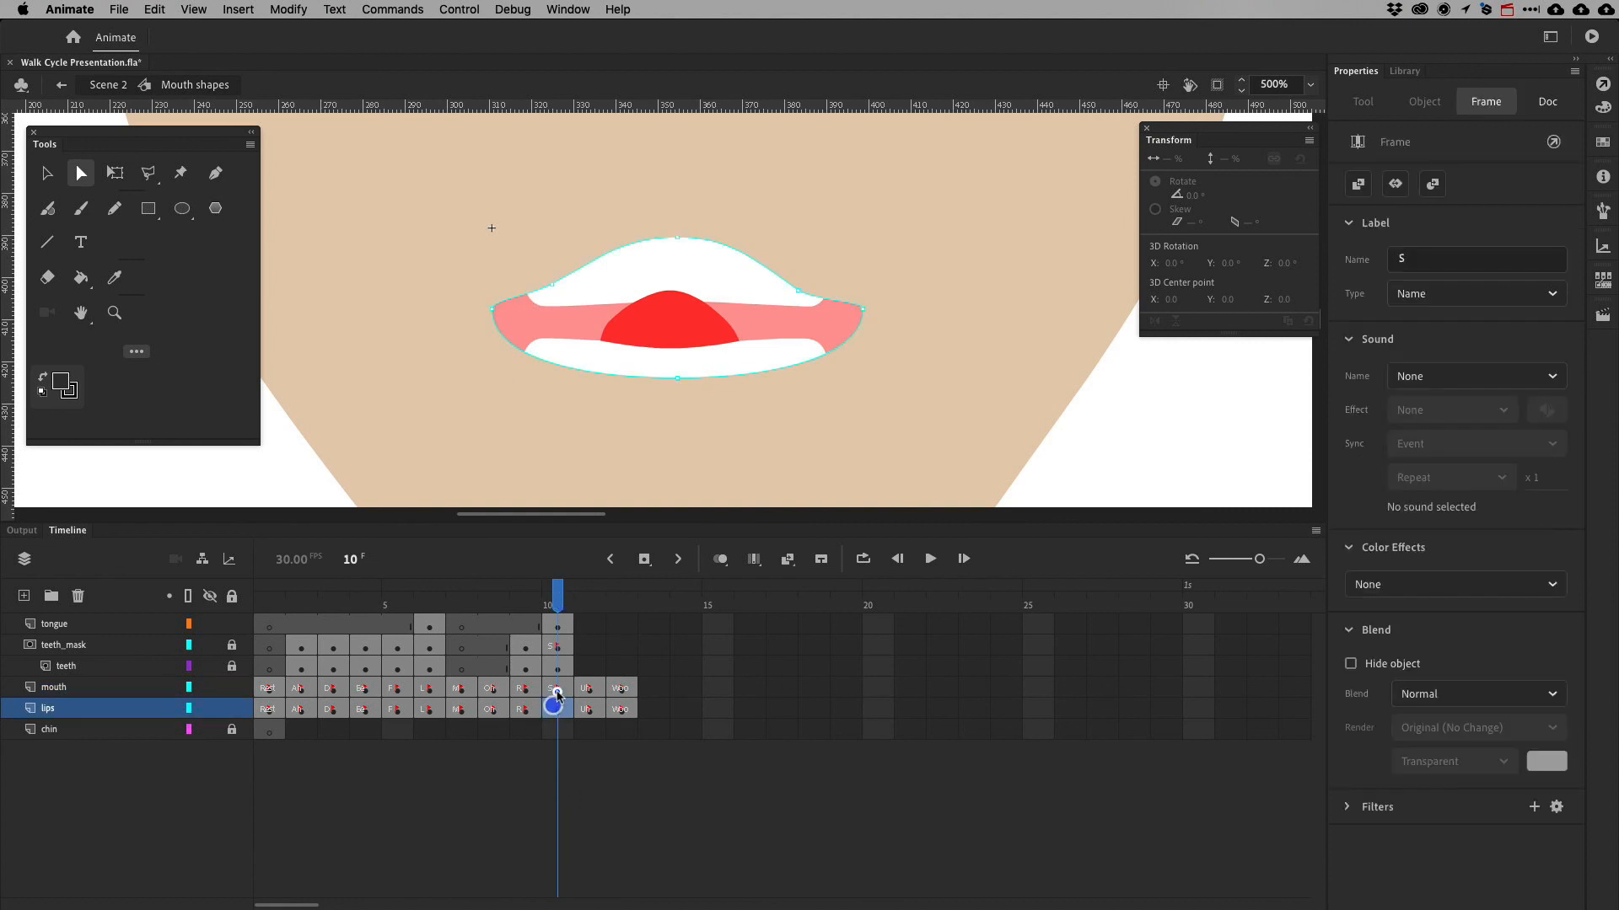
left_click(554, 710)
left_click(115, 172)
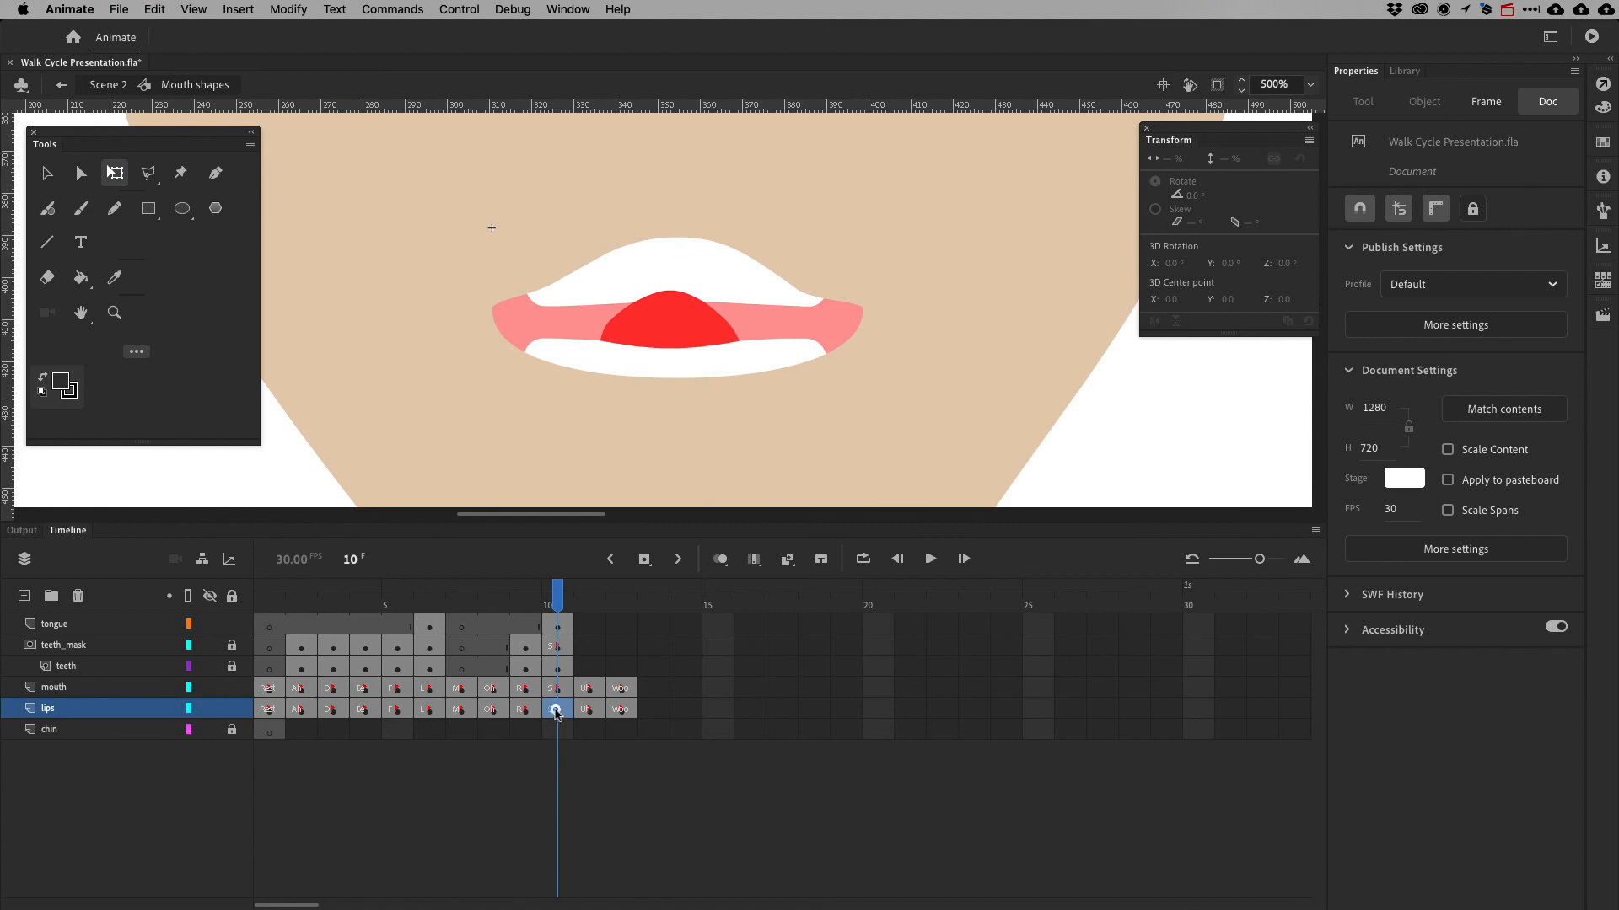
left_click(555, 711)
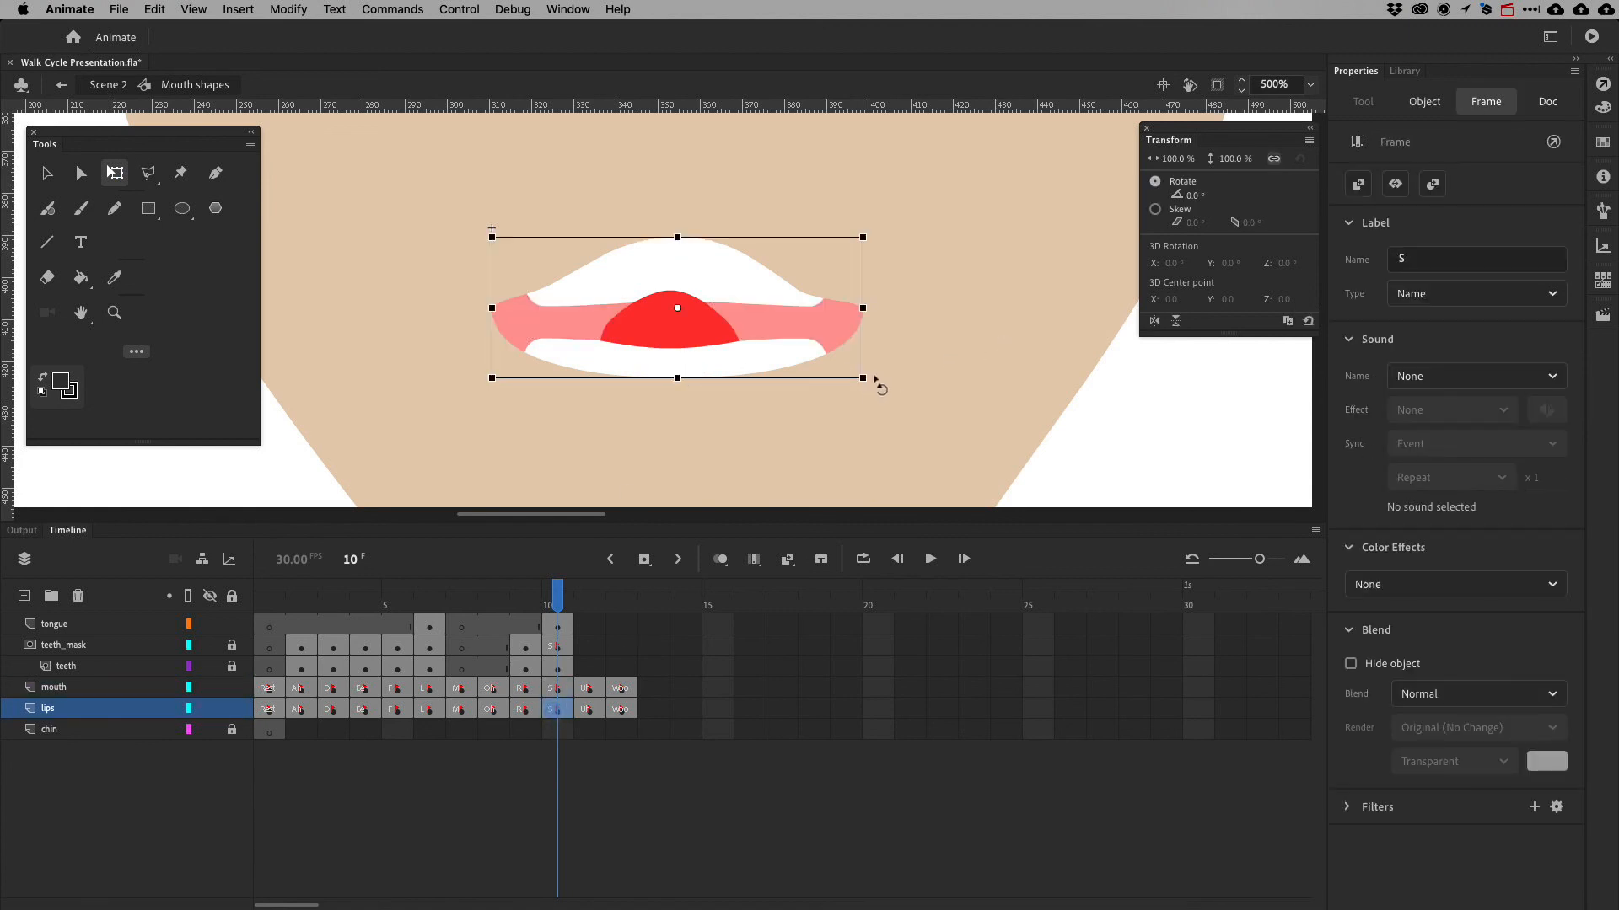
left_click_drag(863, 378, 898, 421)
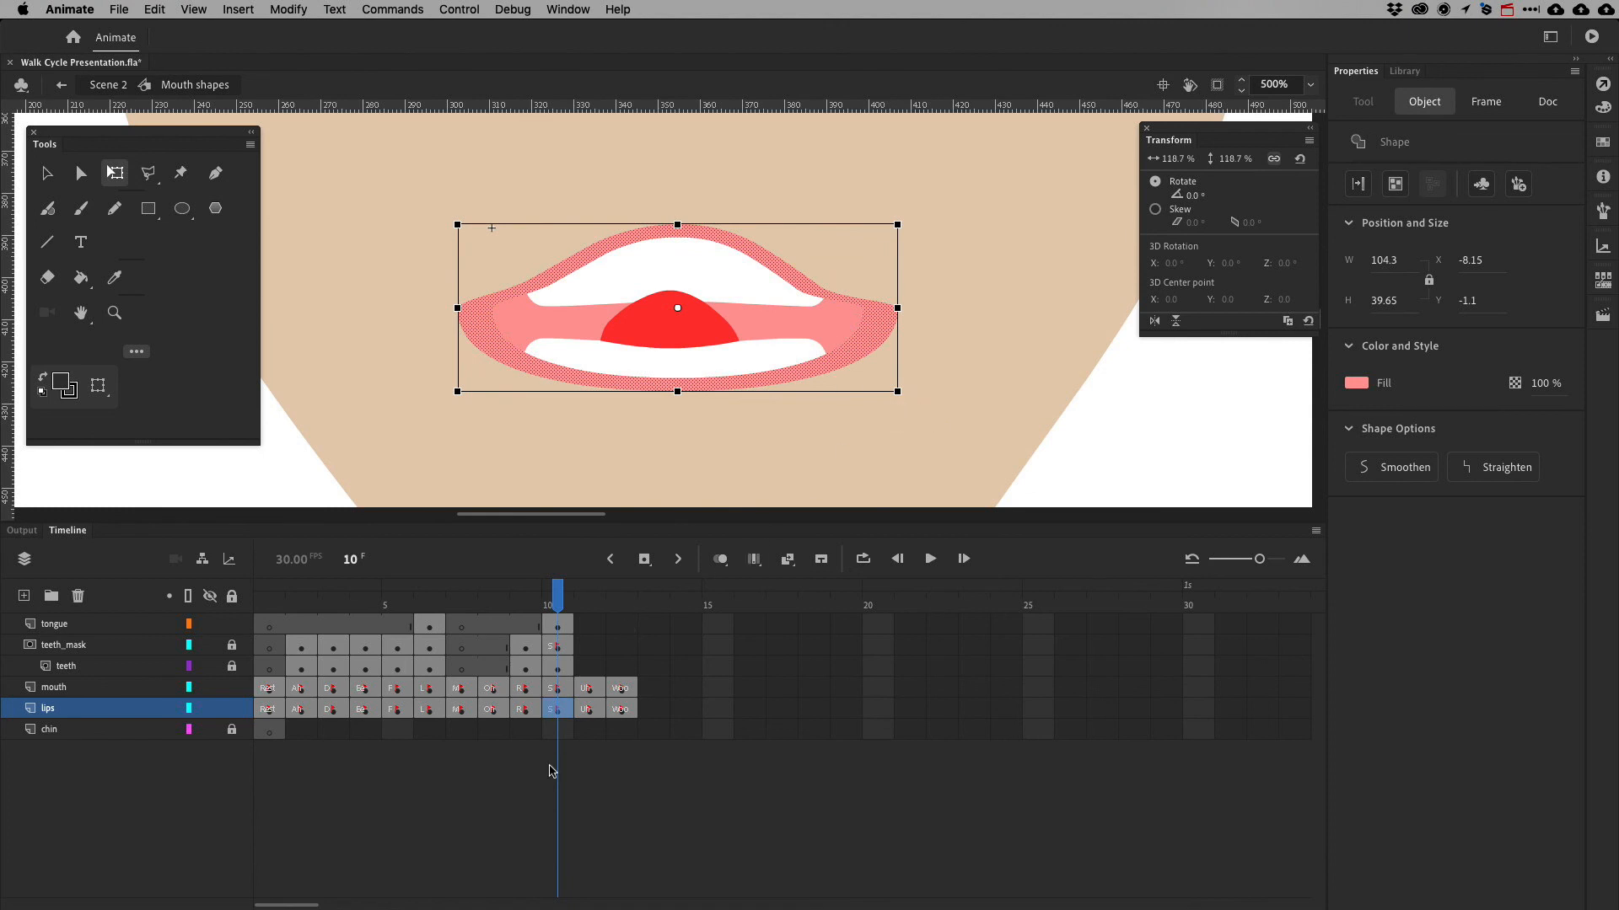
Fill the mouth layer's S shape at frame 10 with dark grey
left_click(556, 689)
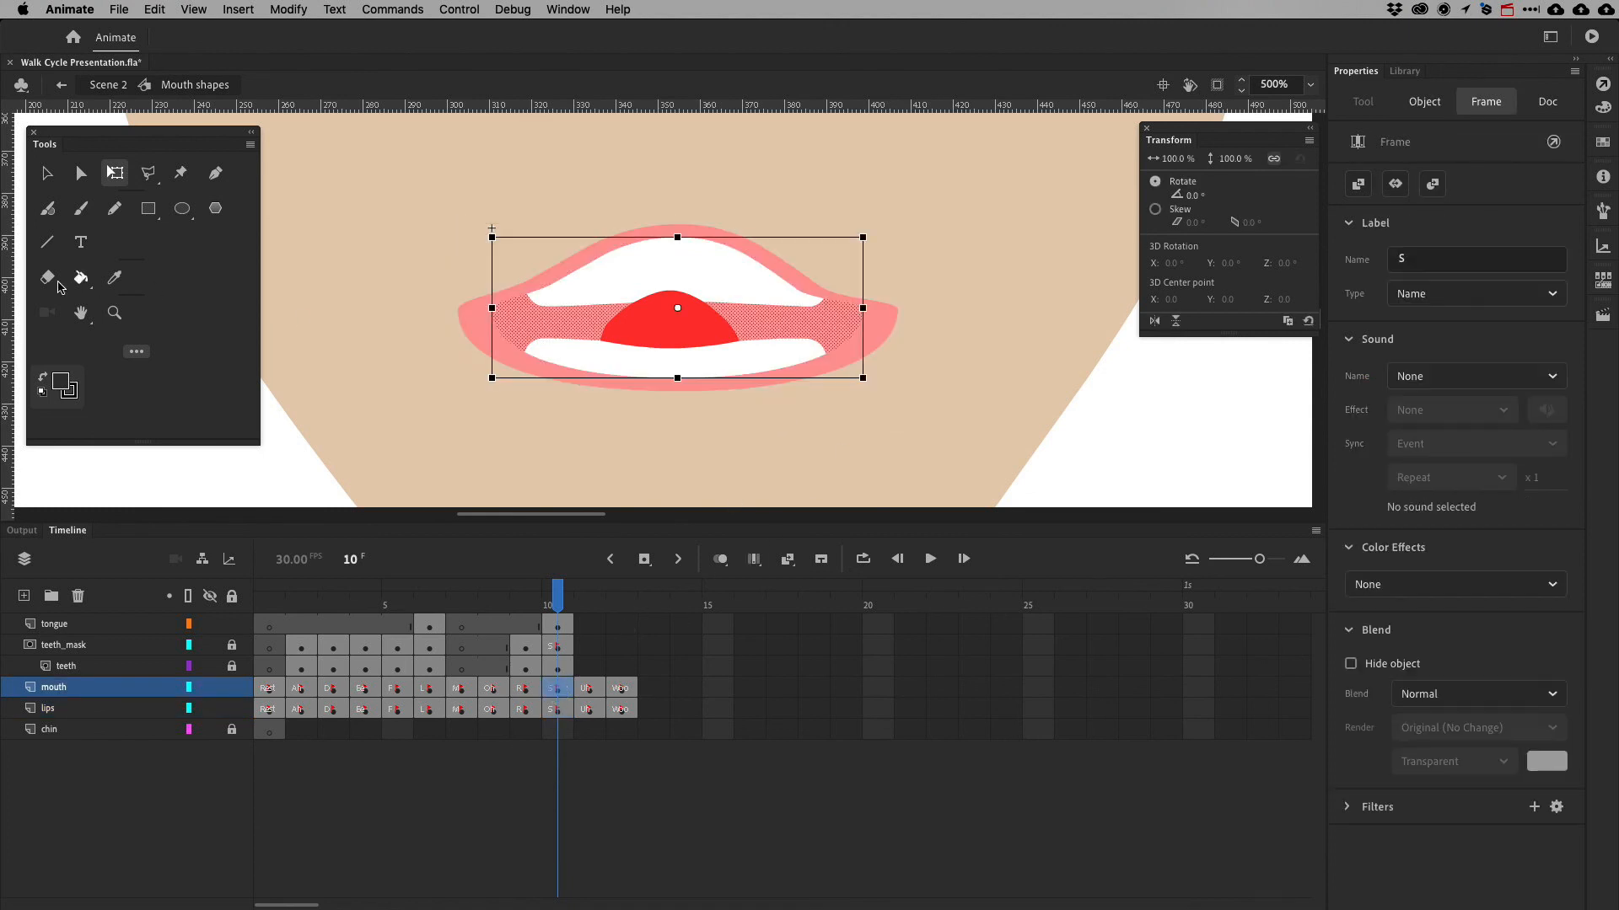
left_click(60, 382)
left_click(103, 440)
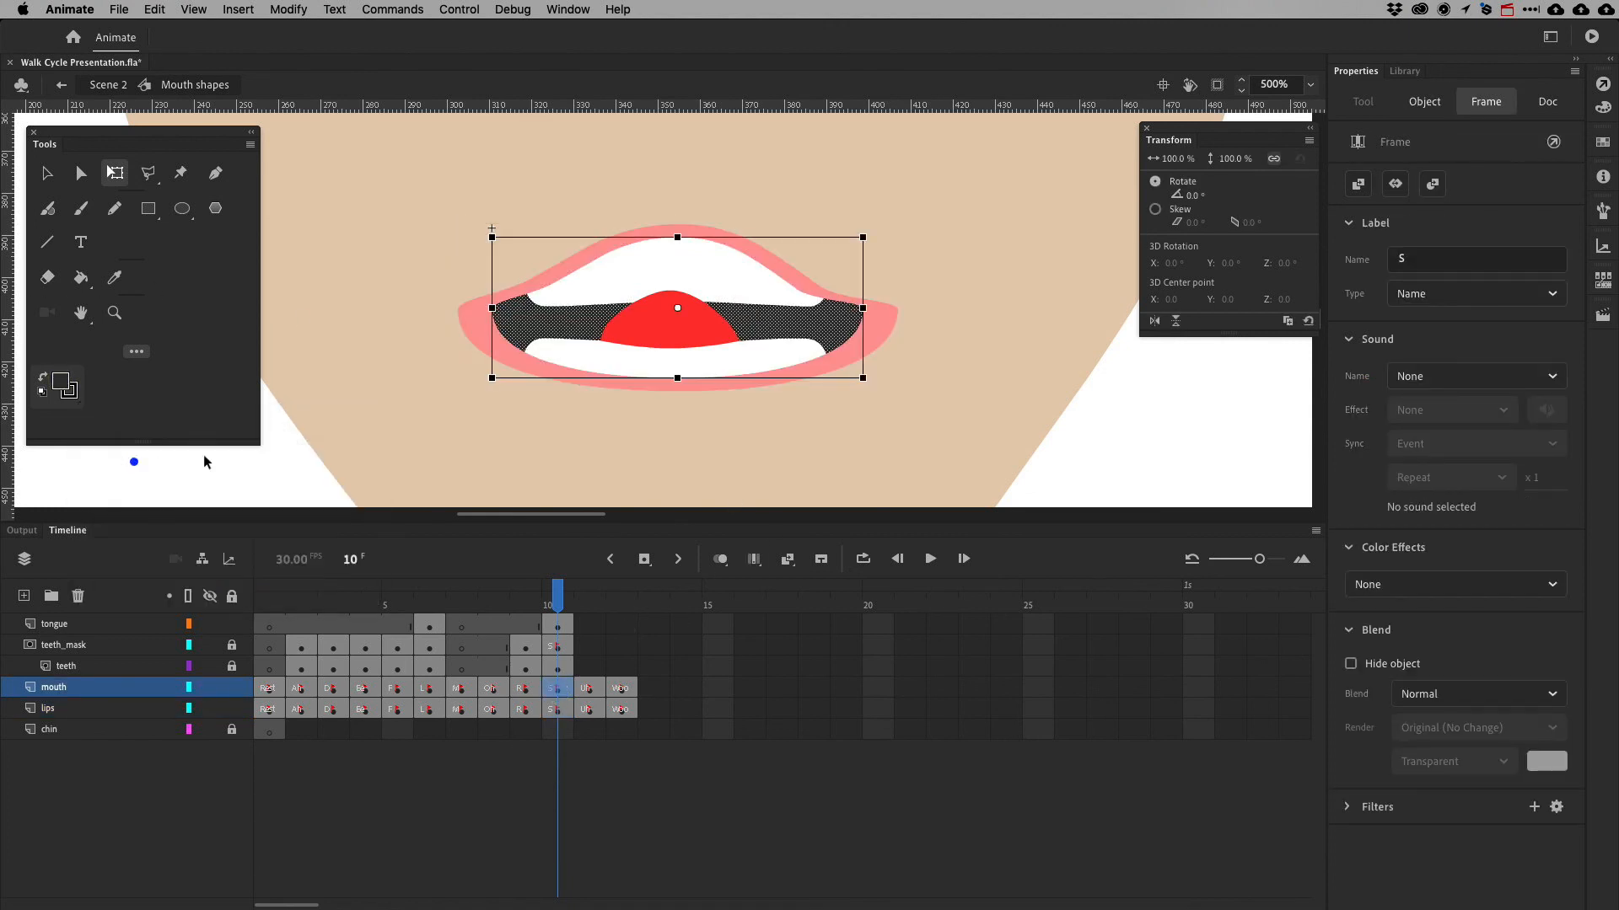
left_click(615, 849)
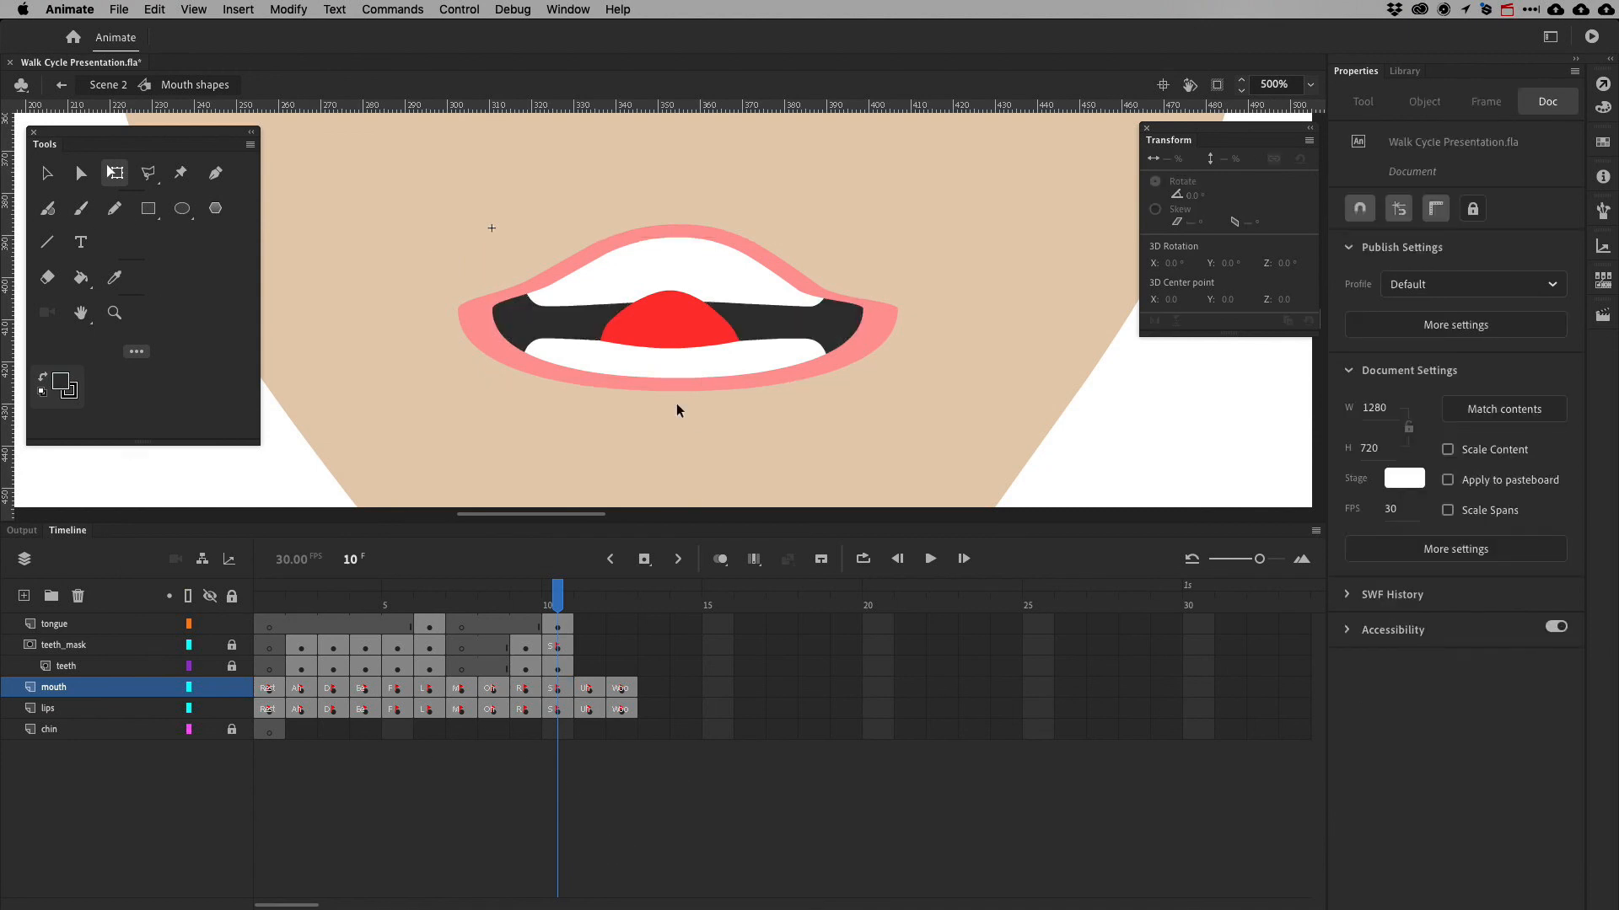
mouse_move(561, 600)
left_mouse_down()
mouse_move(531, 599)
mouse_move(557, 598)
left_mouse_up()
Pull both outer corner points of the lips at frame 10 slightly inward and up with the Subselection tool
left_click(85, 176)
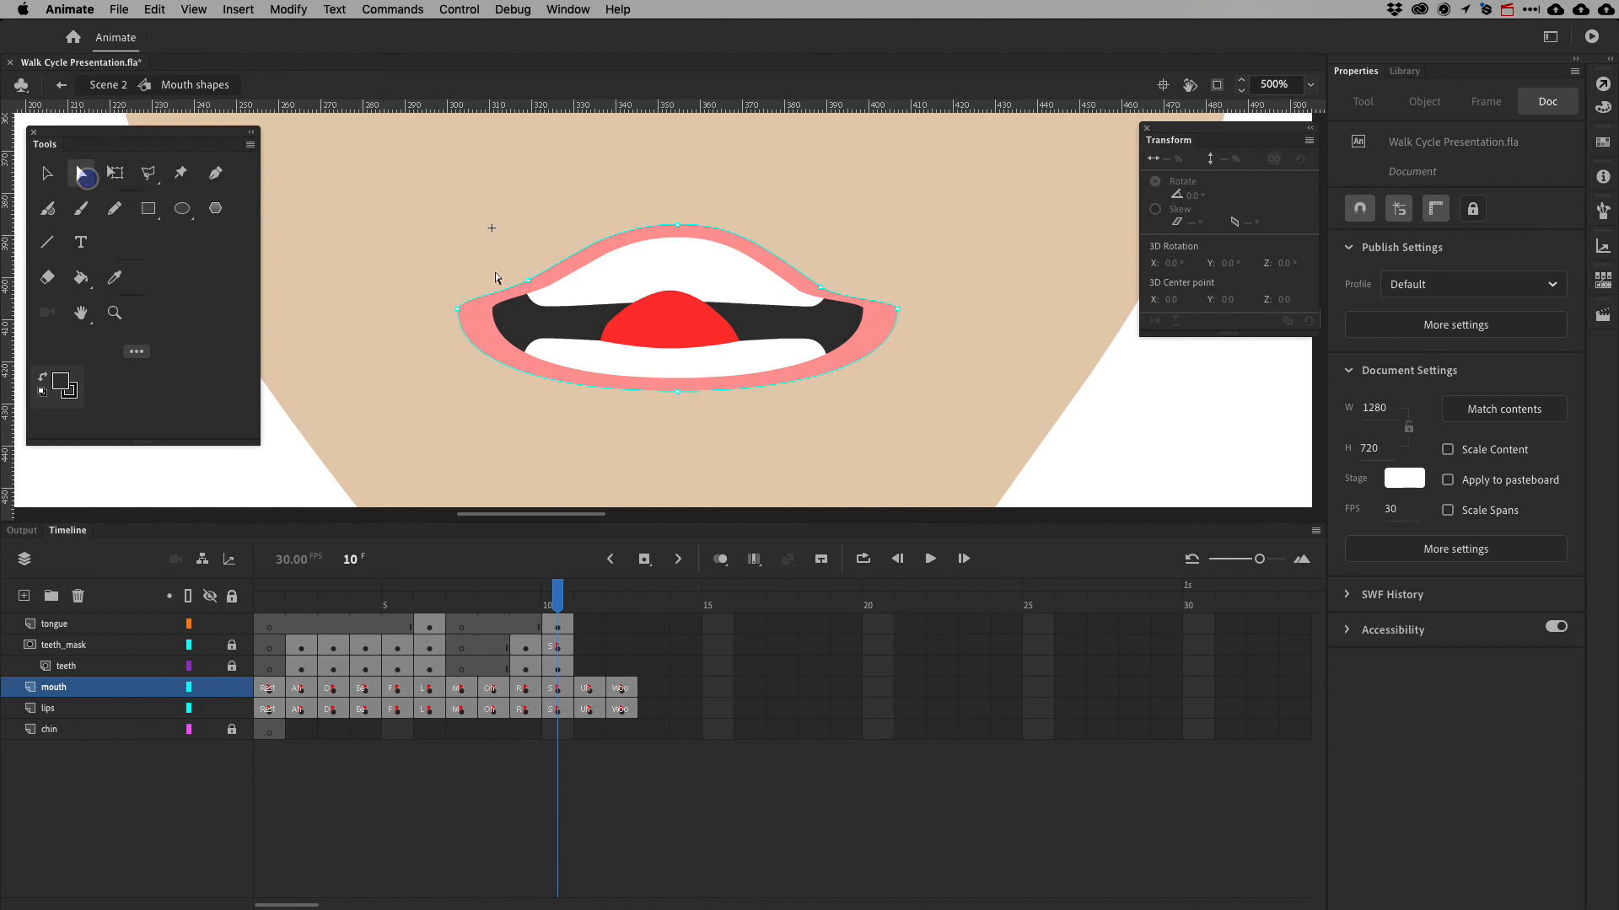
left_click(457, 310)
left_click_drag(481, 311, 471, 302)
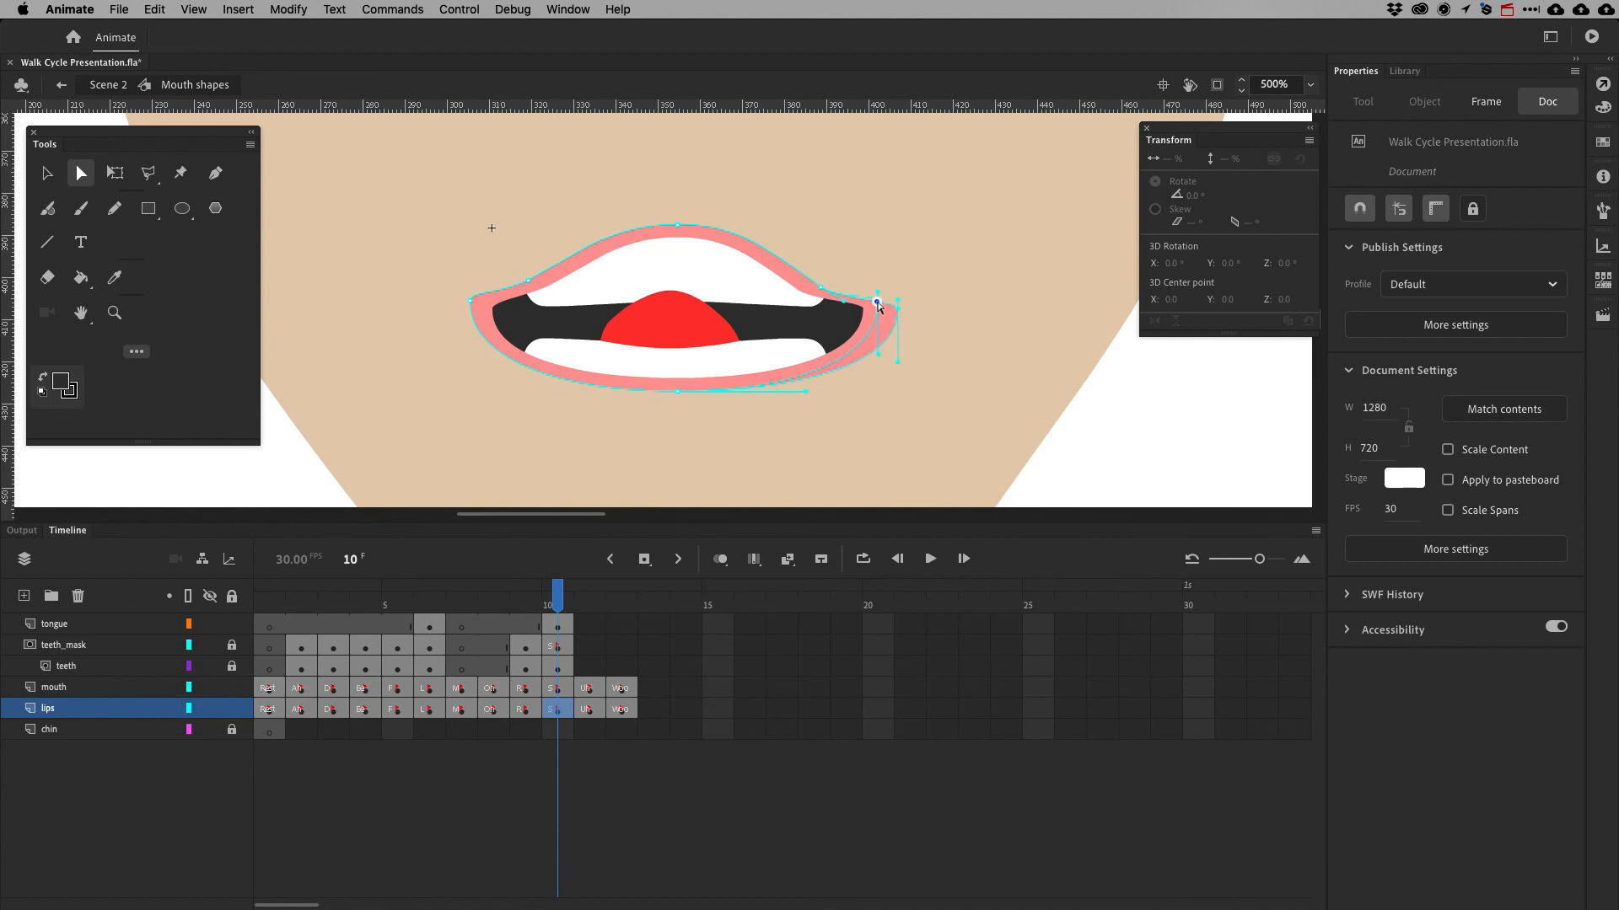
left_click_drag(877, 303, 877, 301)
left_click(555, 712)
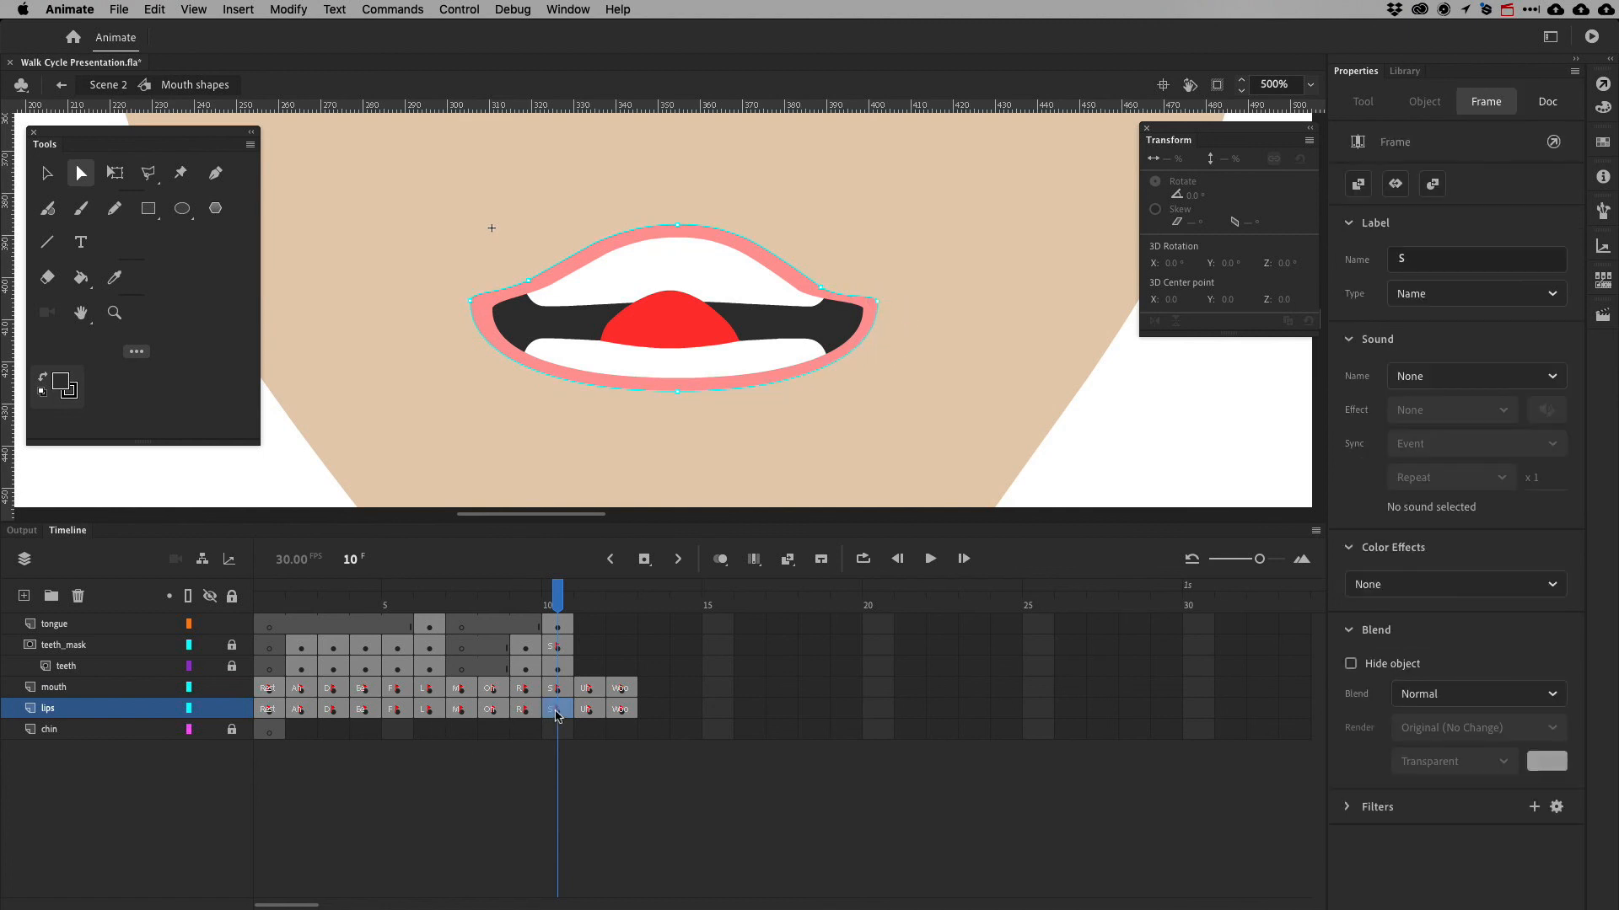
Match the teeth_mask shape at frame 10 to the mouth layer's opening instead of the lips, and clear its S frame label
left_click(556, 647)
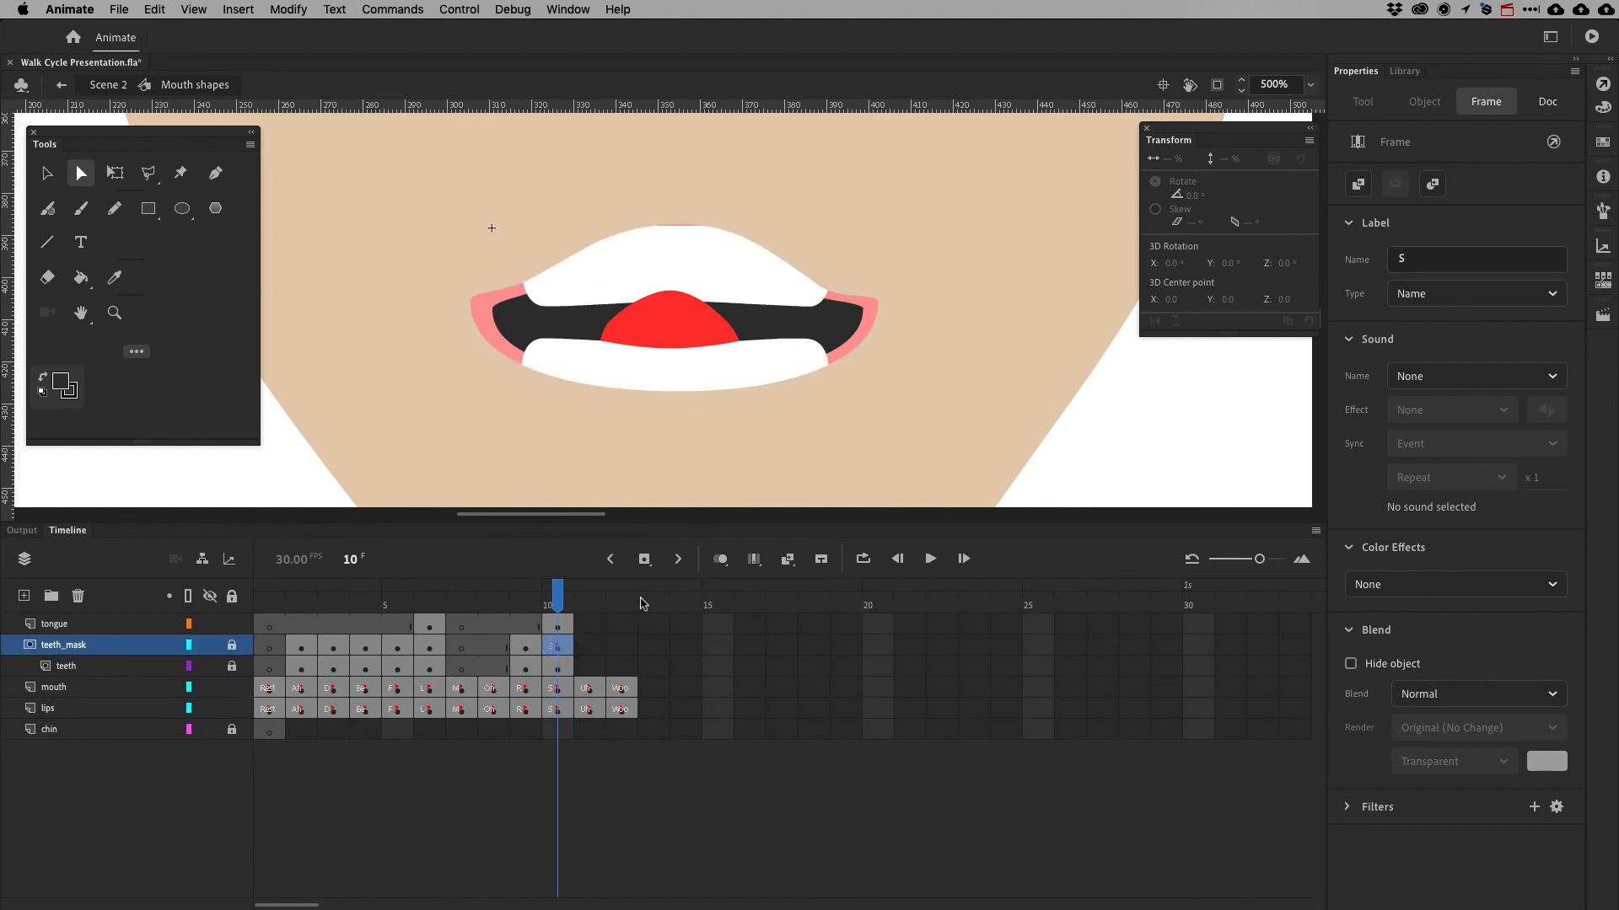
key("super+z")
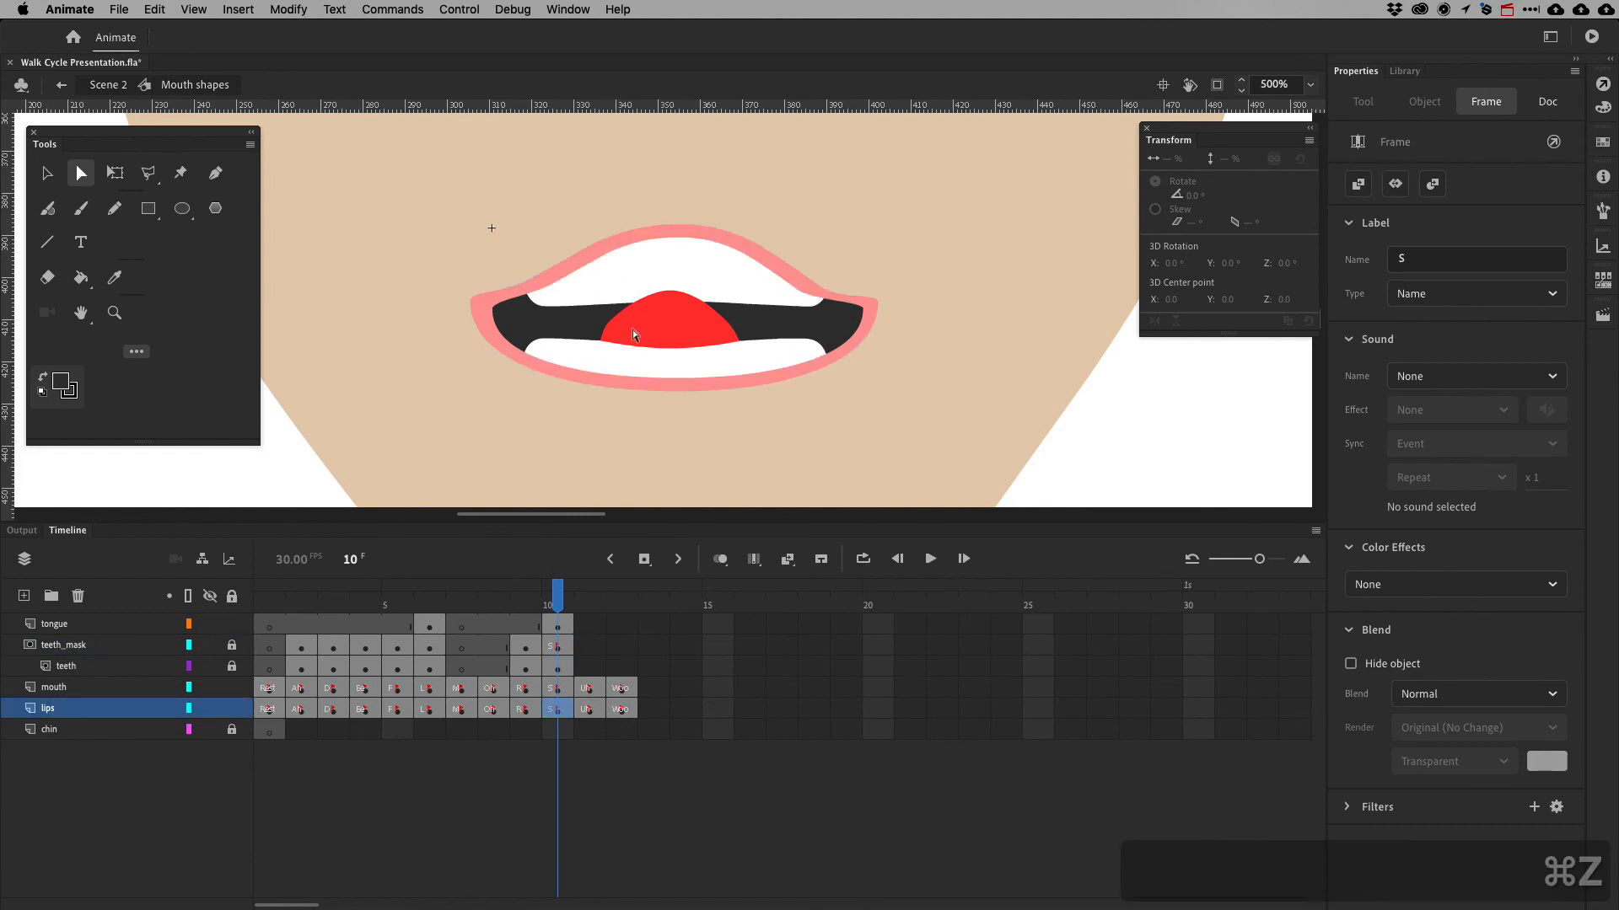
left_click(563, 690)
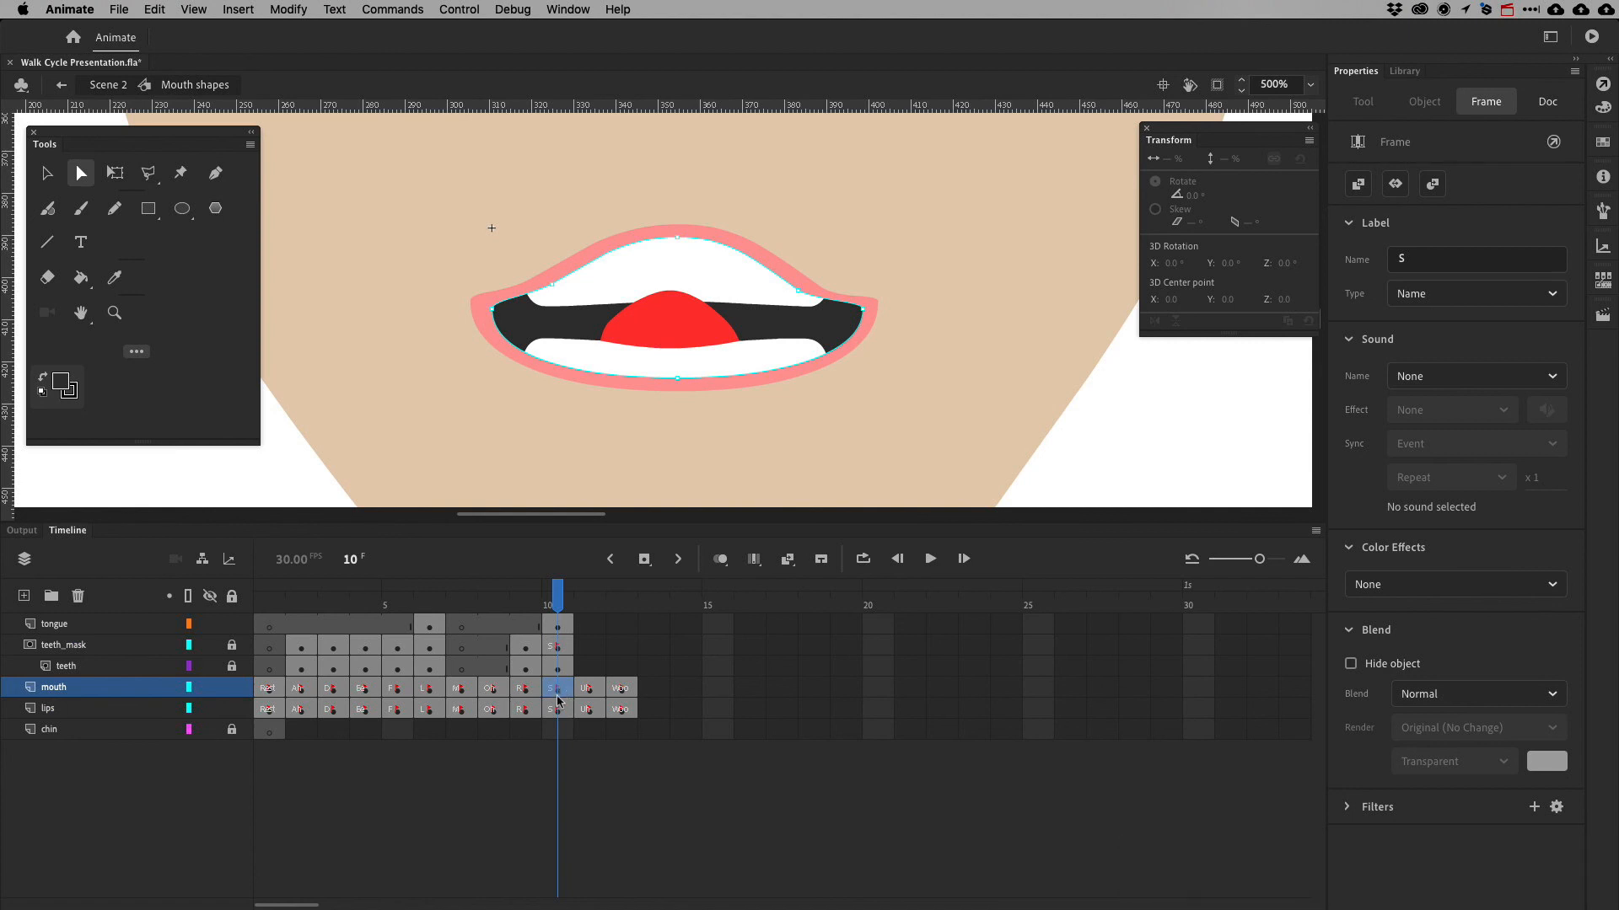
left_click(555, 646)
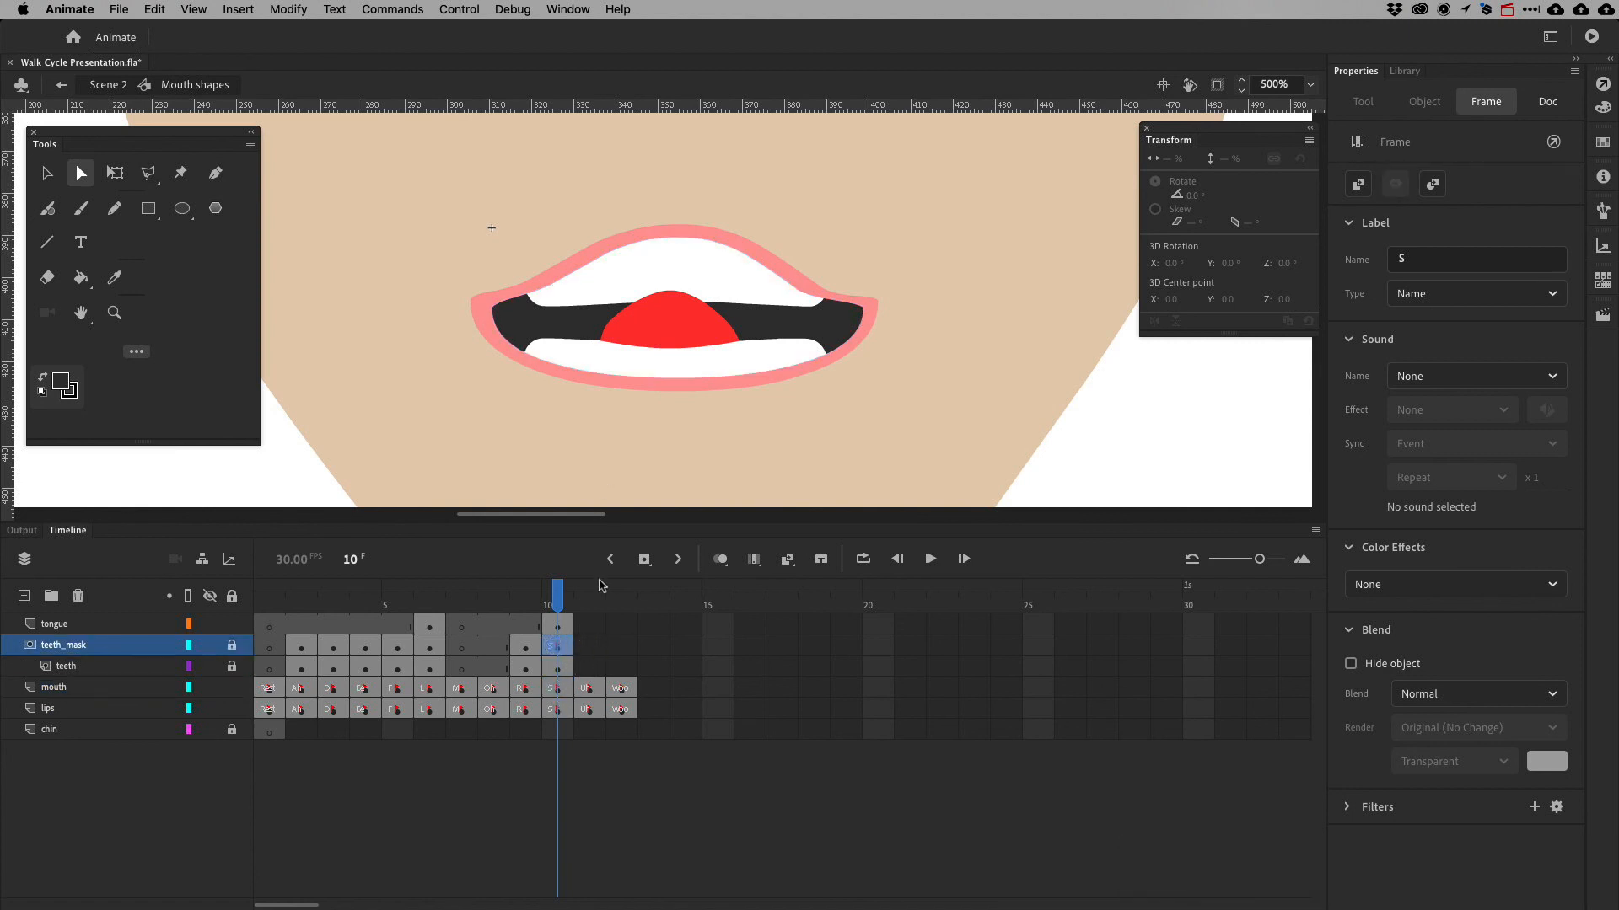
double_click(1450, 261)
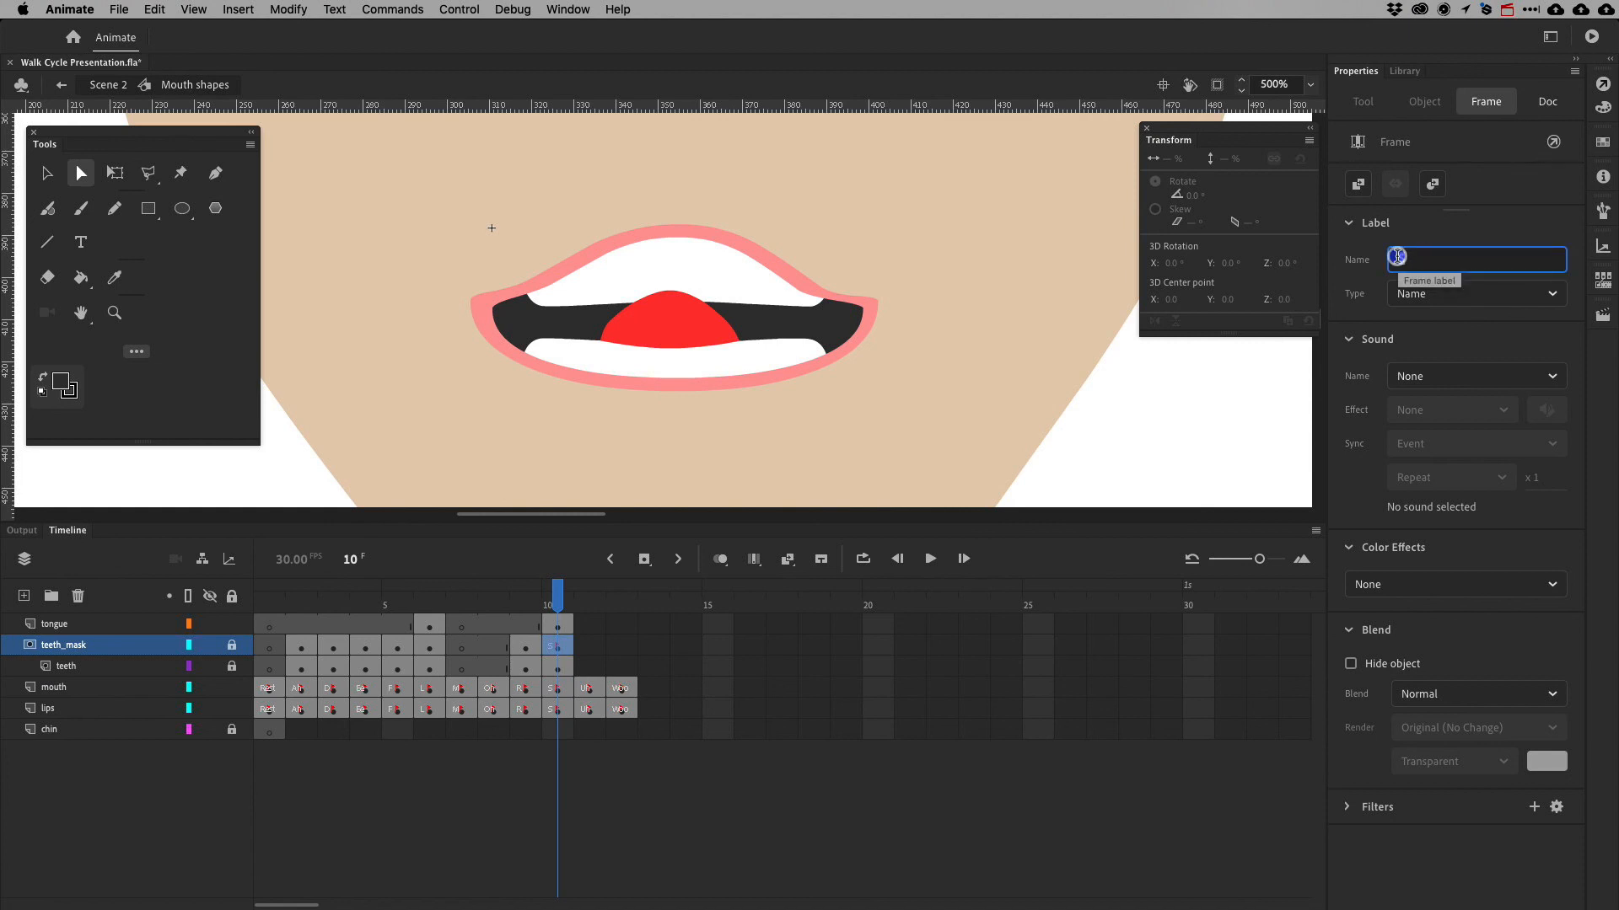
key("BackSpace")
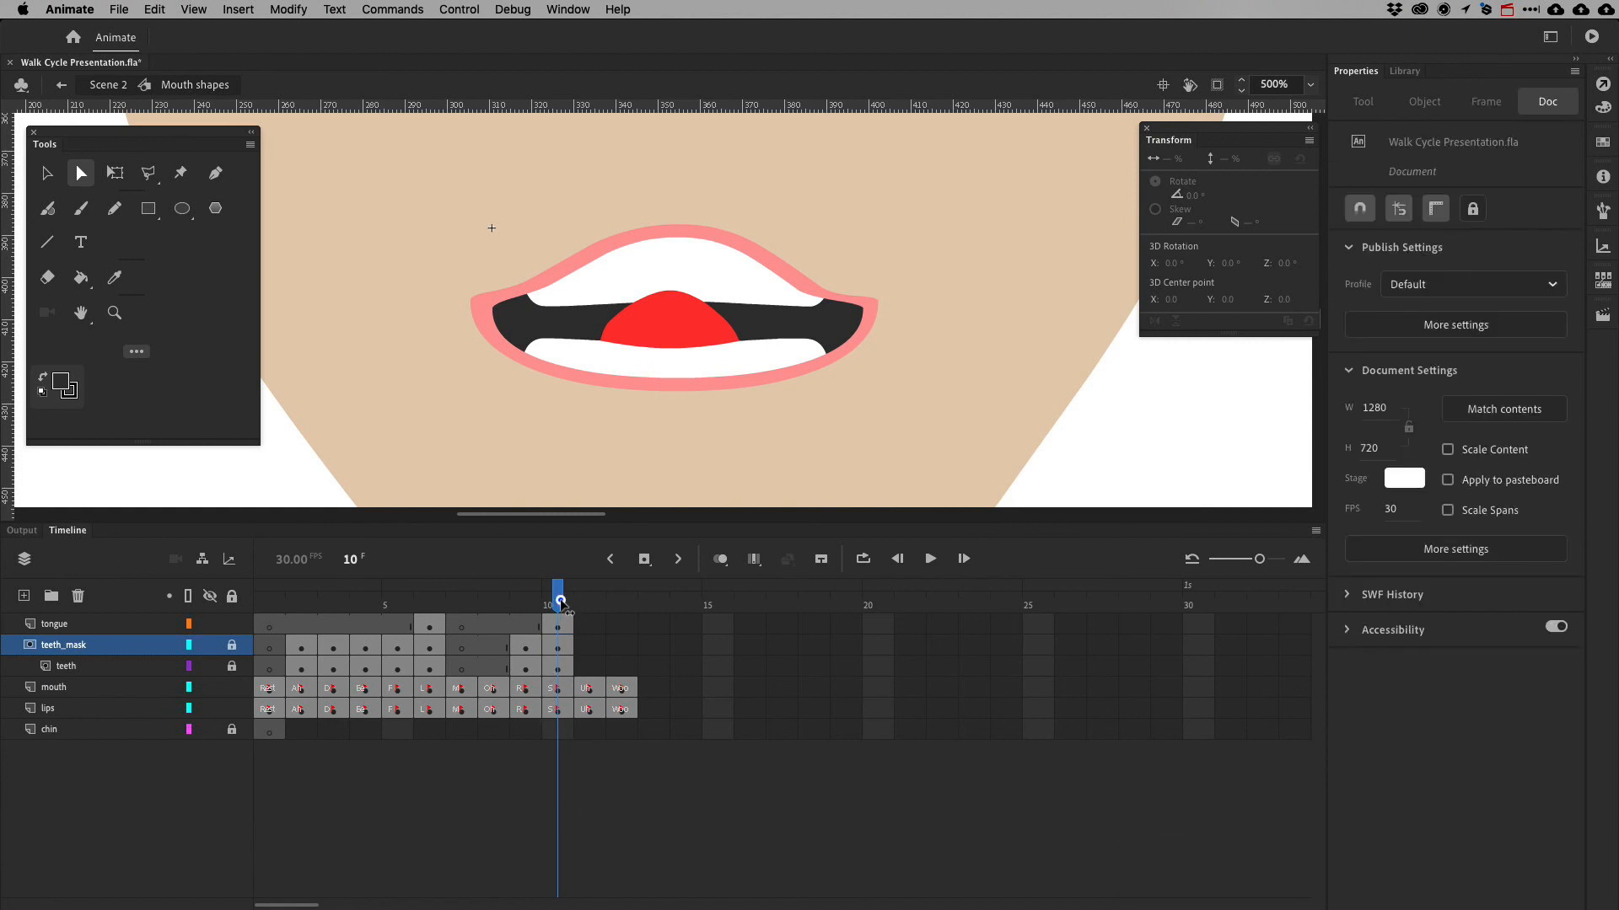
Go back to frame 1, save the document and leave the Mouth shapes symbol for Scene 2
left_click_drag(556, 605, 250, 561)
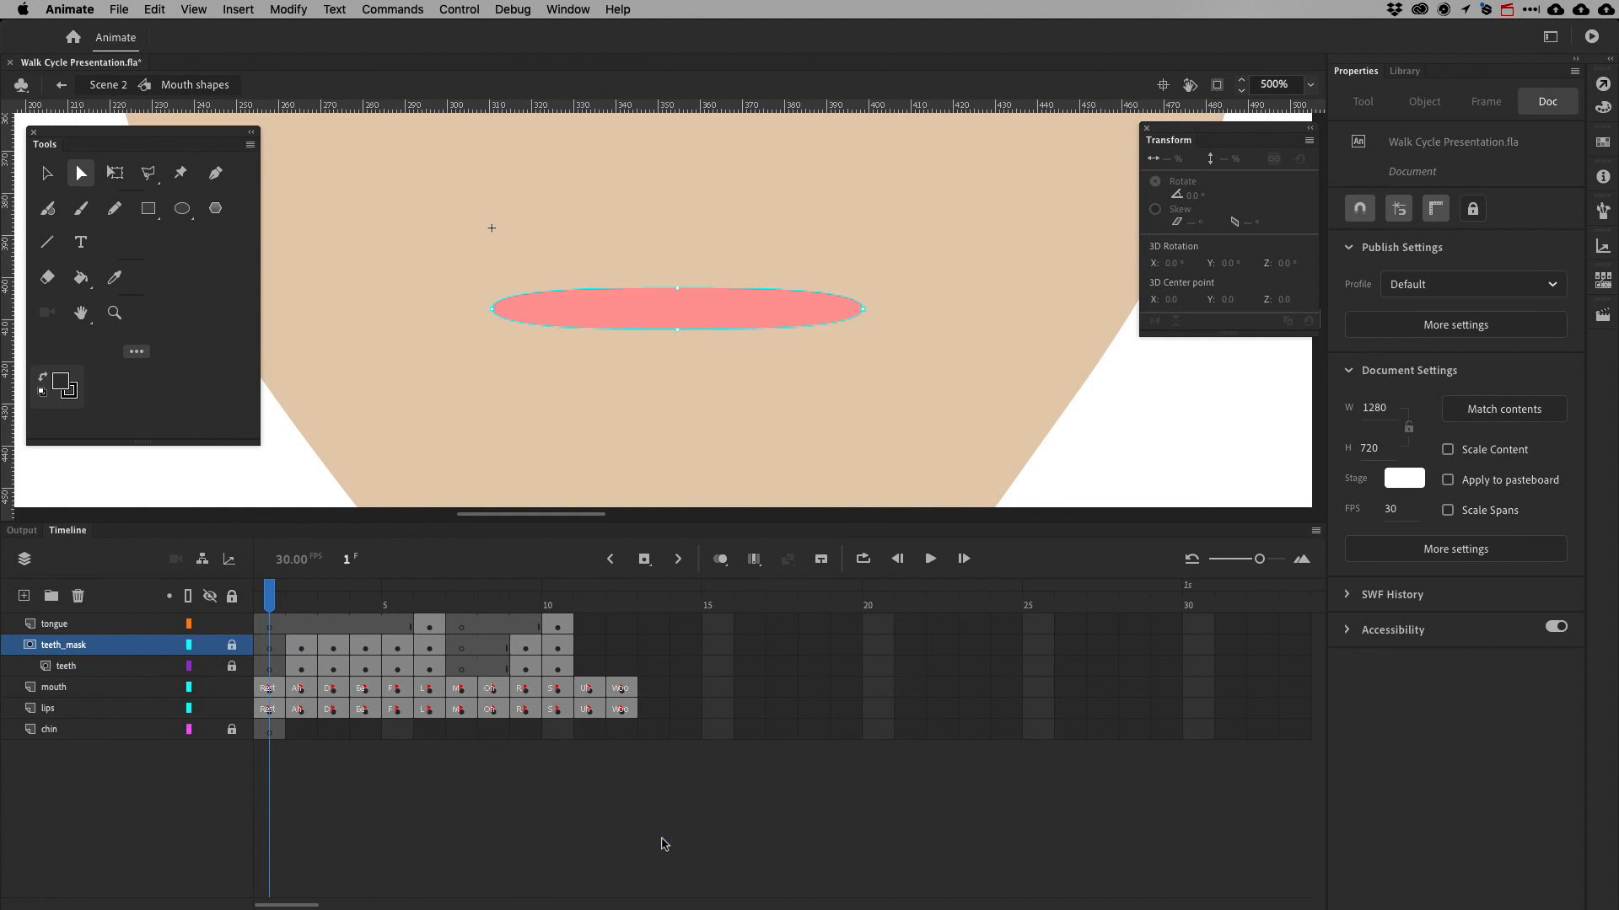
key("super+s")
left_click(106, 87)
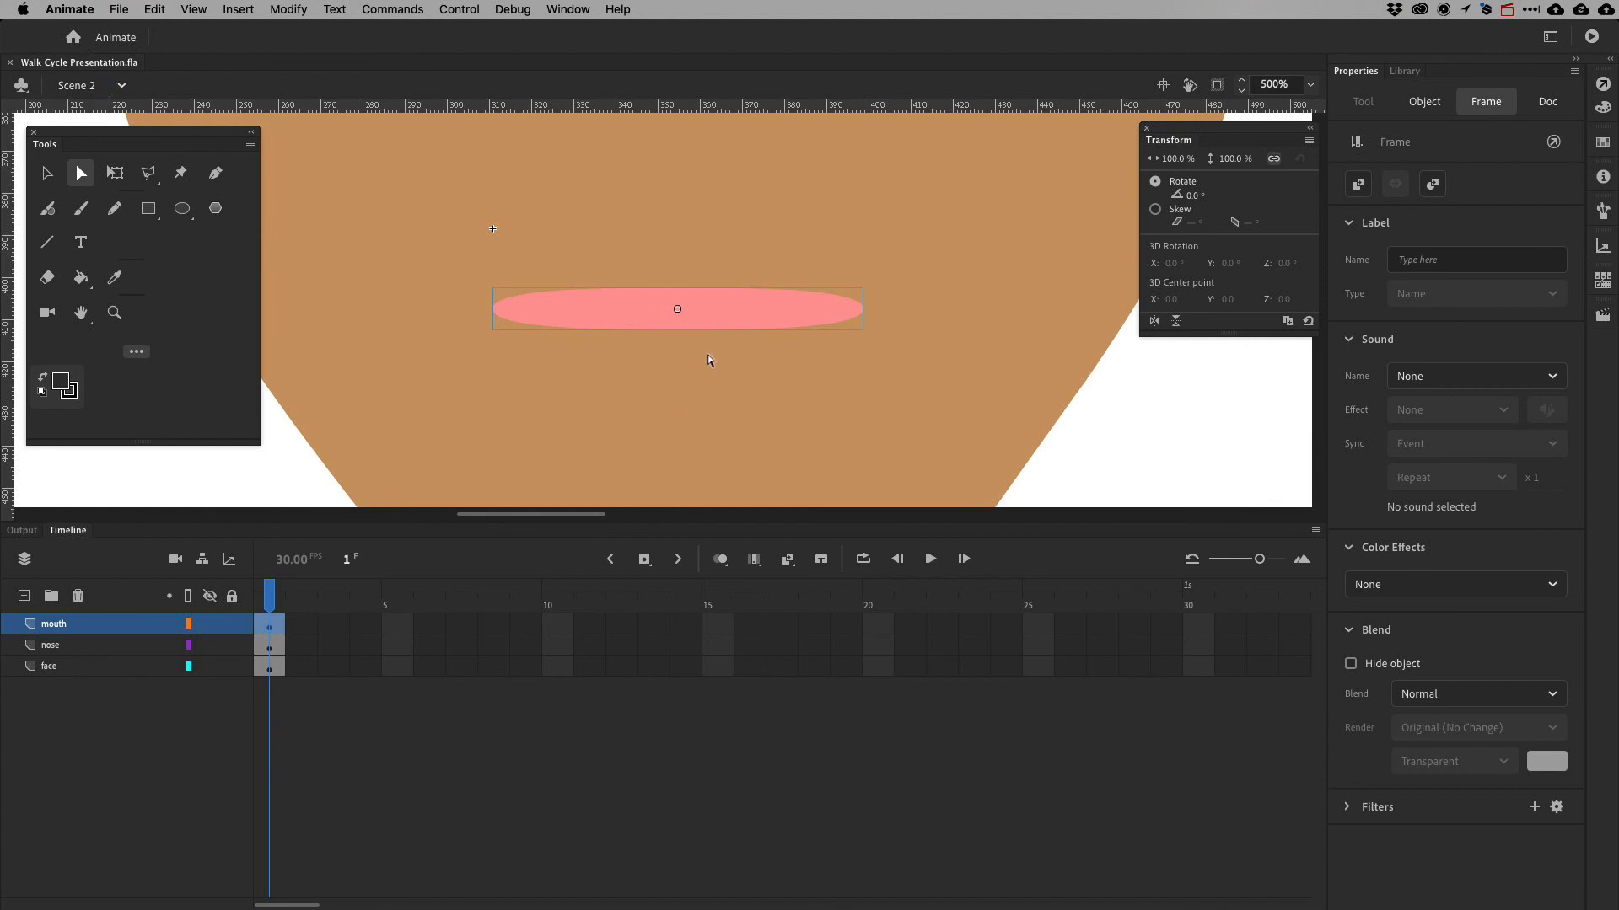
Select the brown face shape on the face layer with the Selection tool and copy it
key("super+minus")
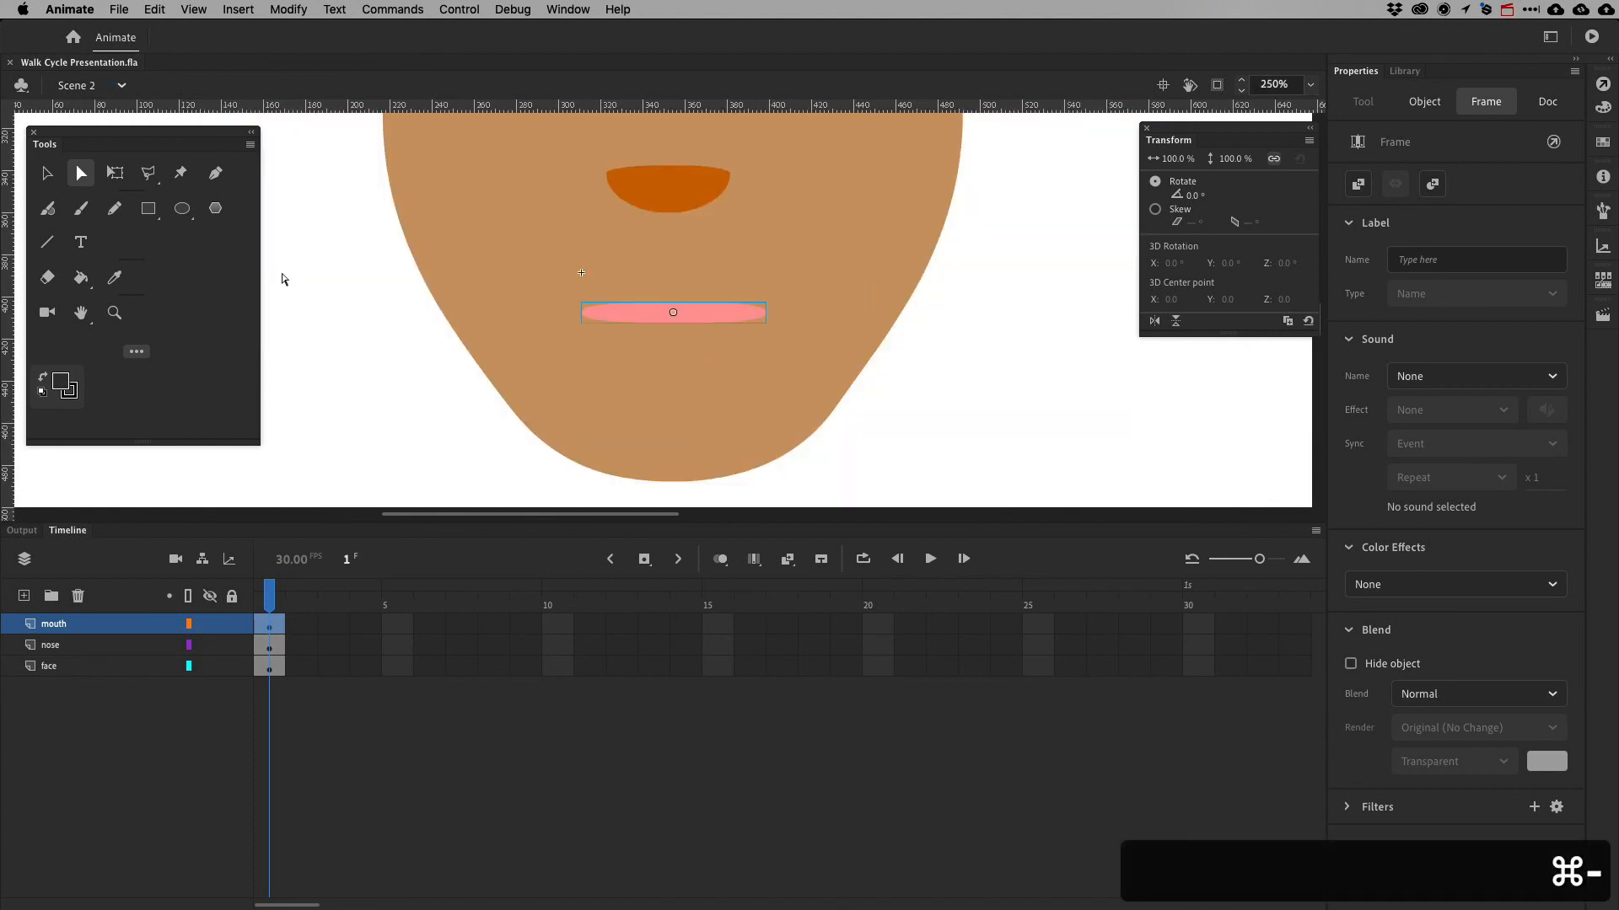
left_click(48, 173)
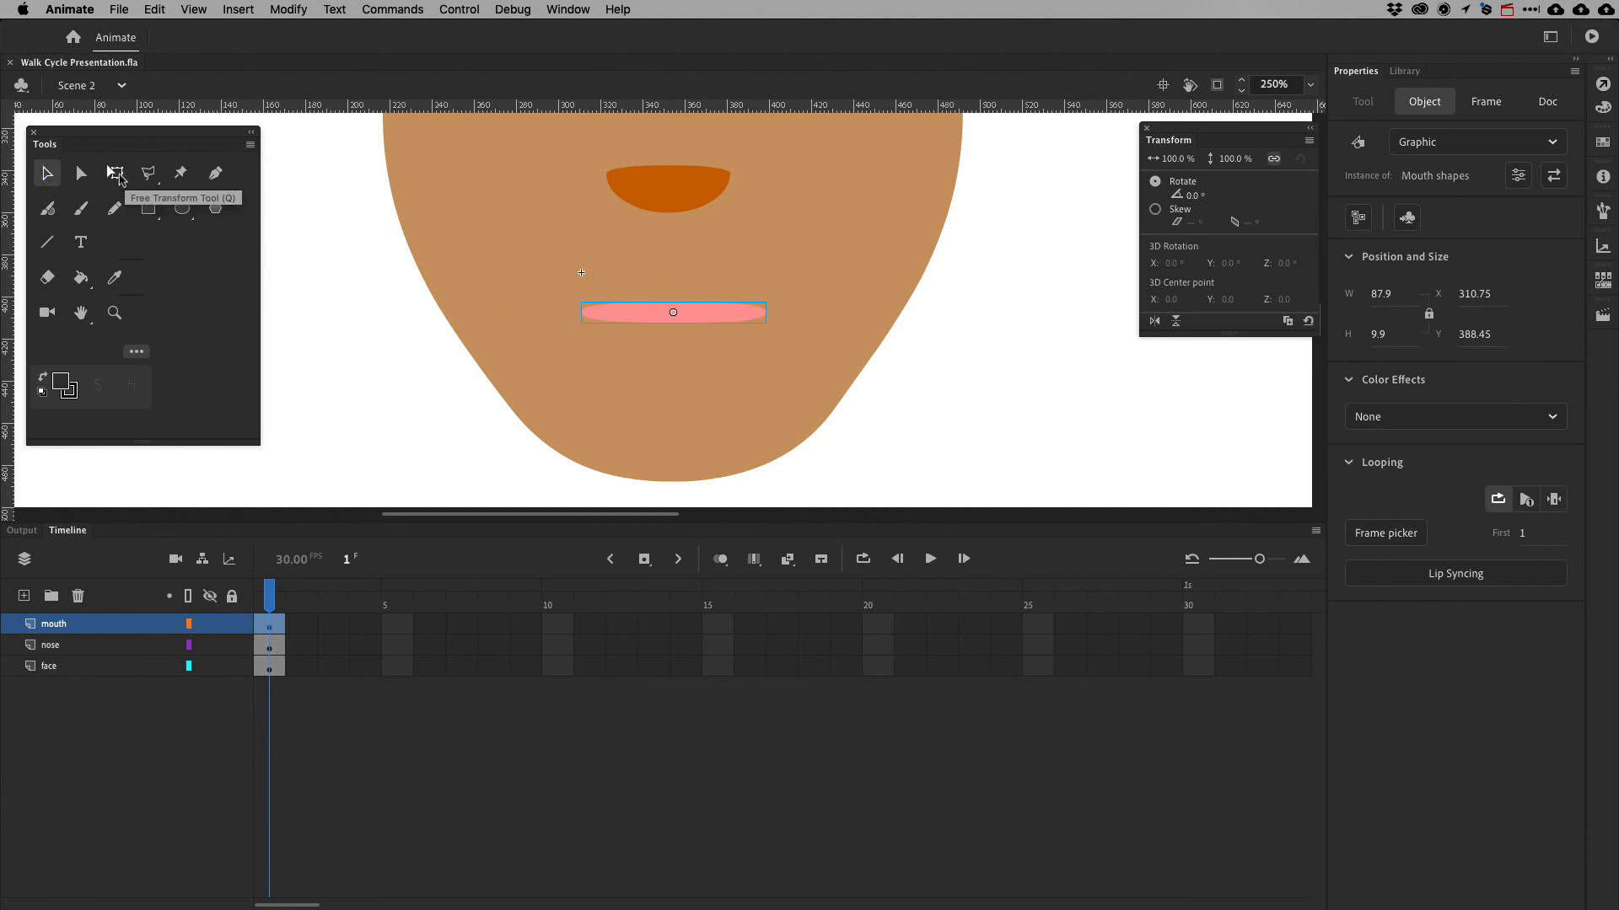
left_click(81, 173)
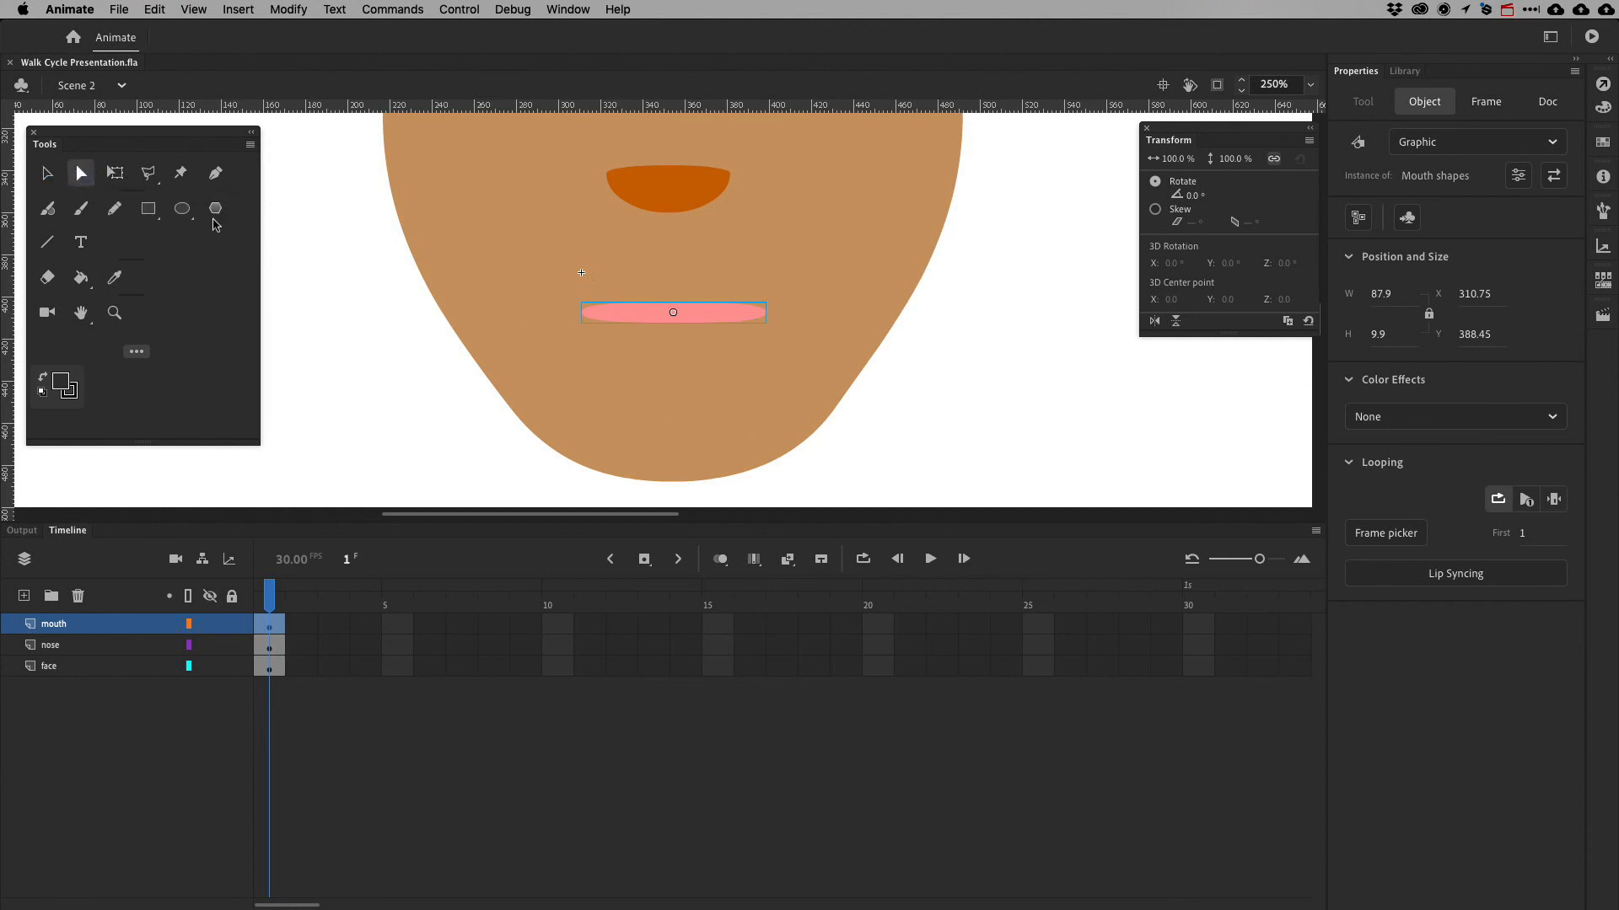
left_click(46, 173)
left_click(849, 379)
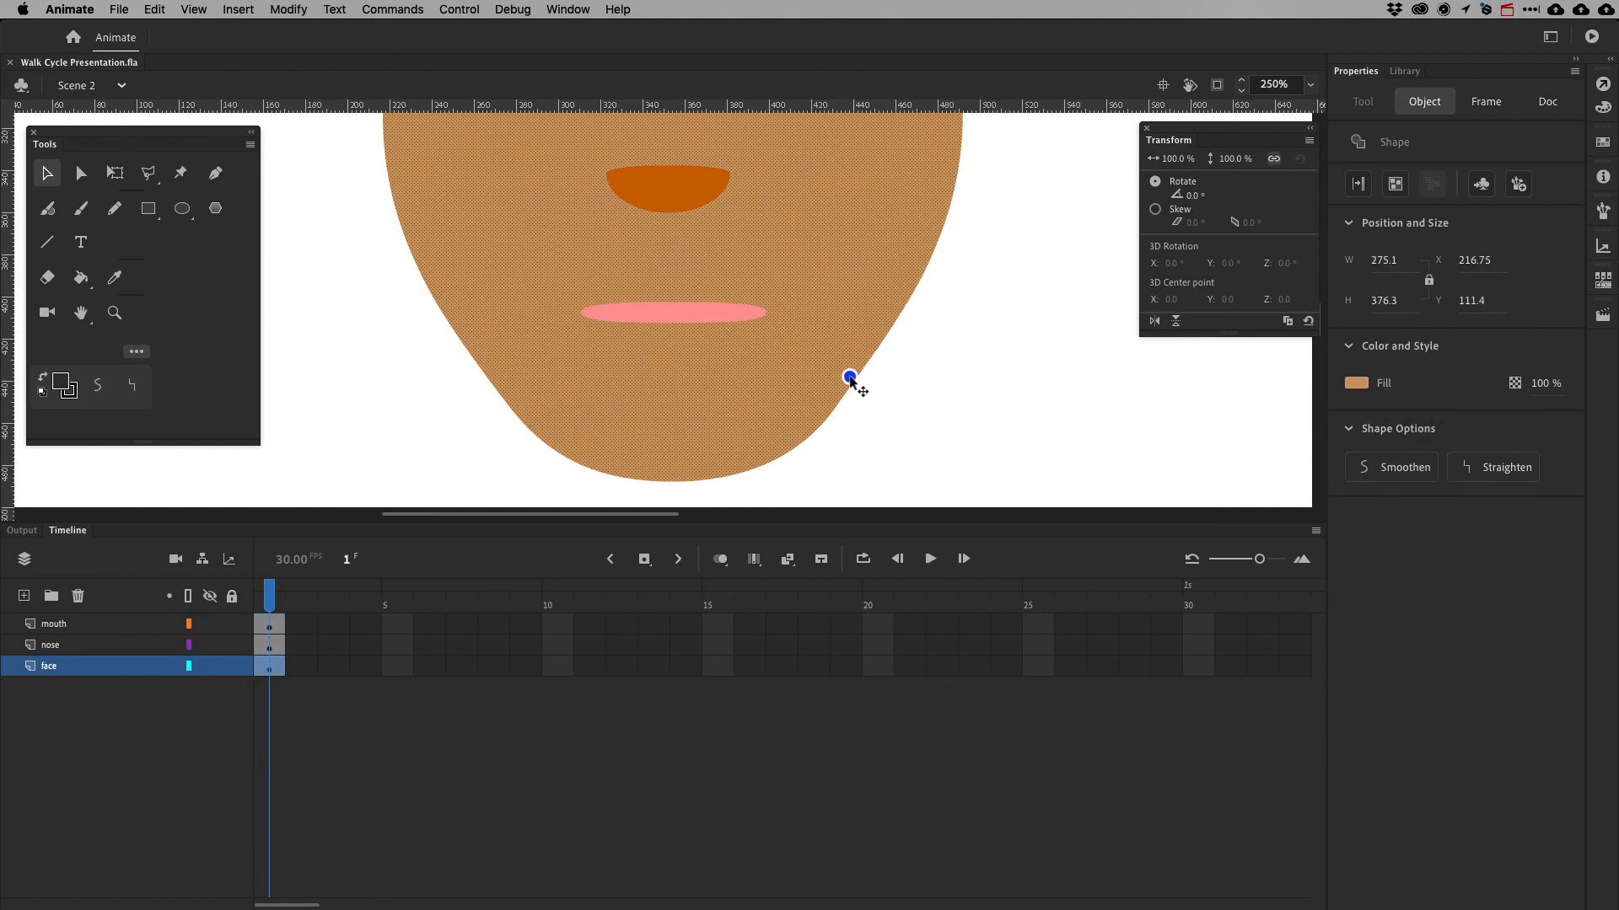
key("super+c")
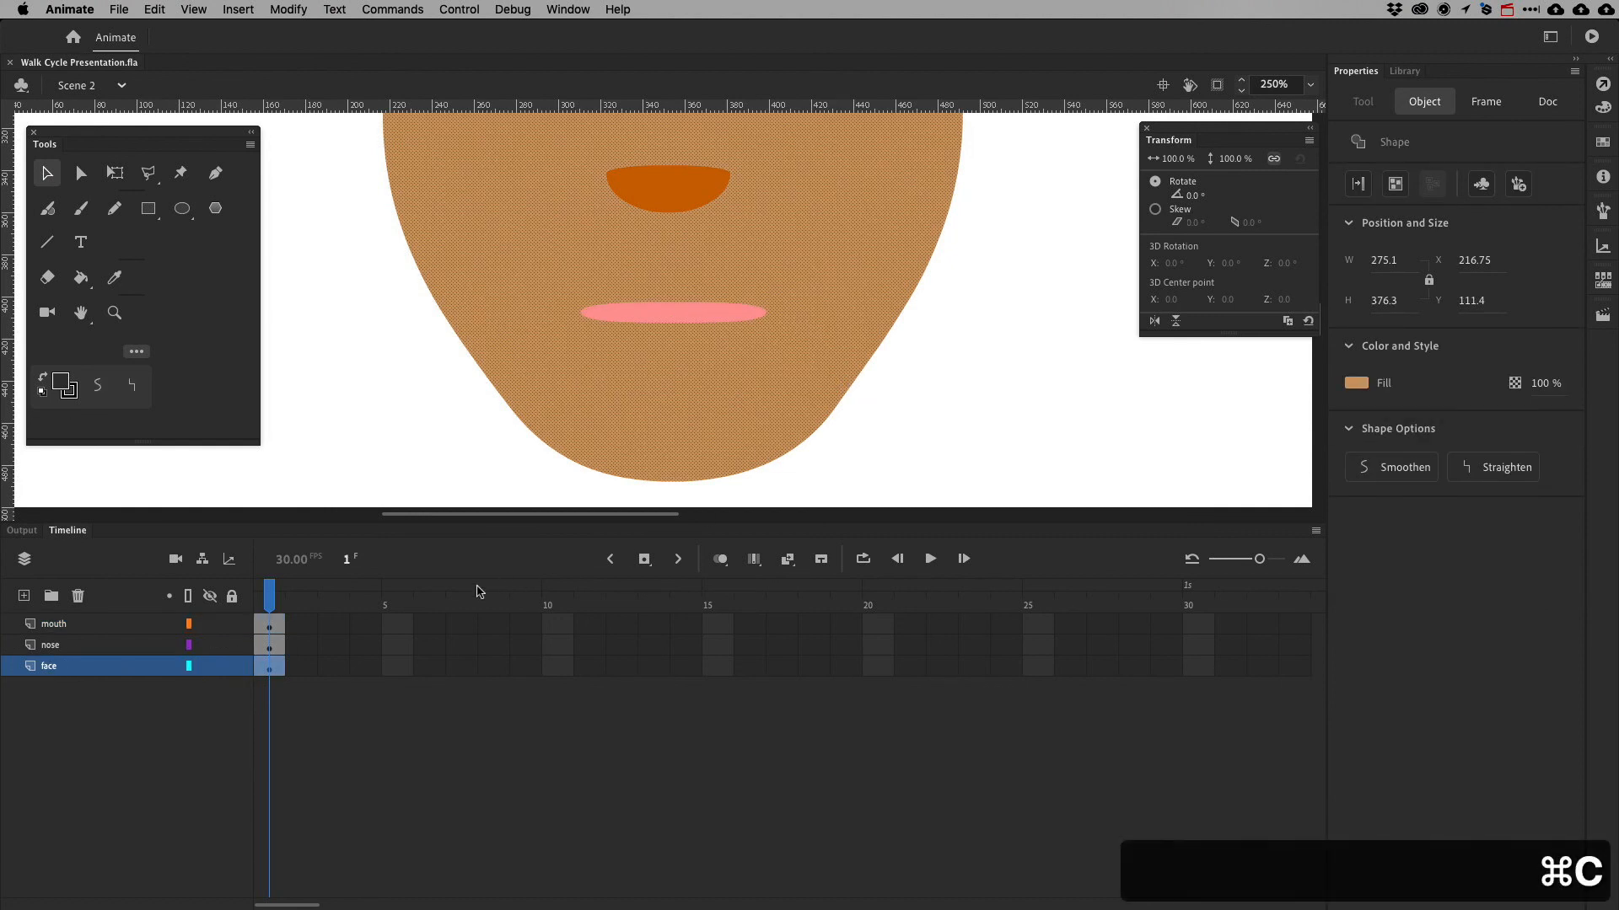
Reopen the Mouth shapes symbol and paste the copied face shape into frame 1 of the chin layer
double_click(704, 313)
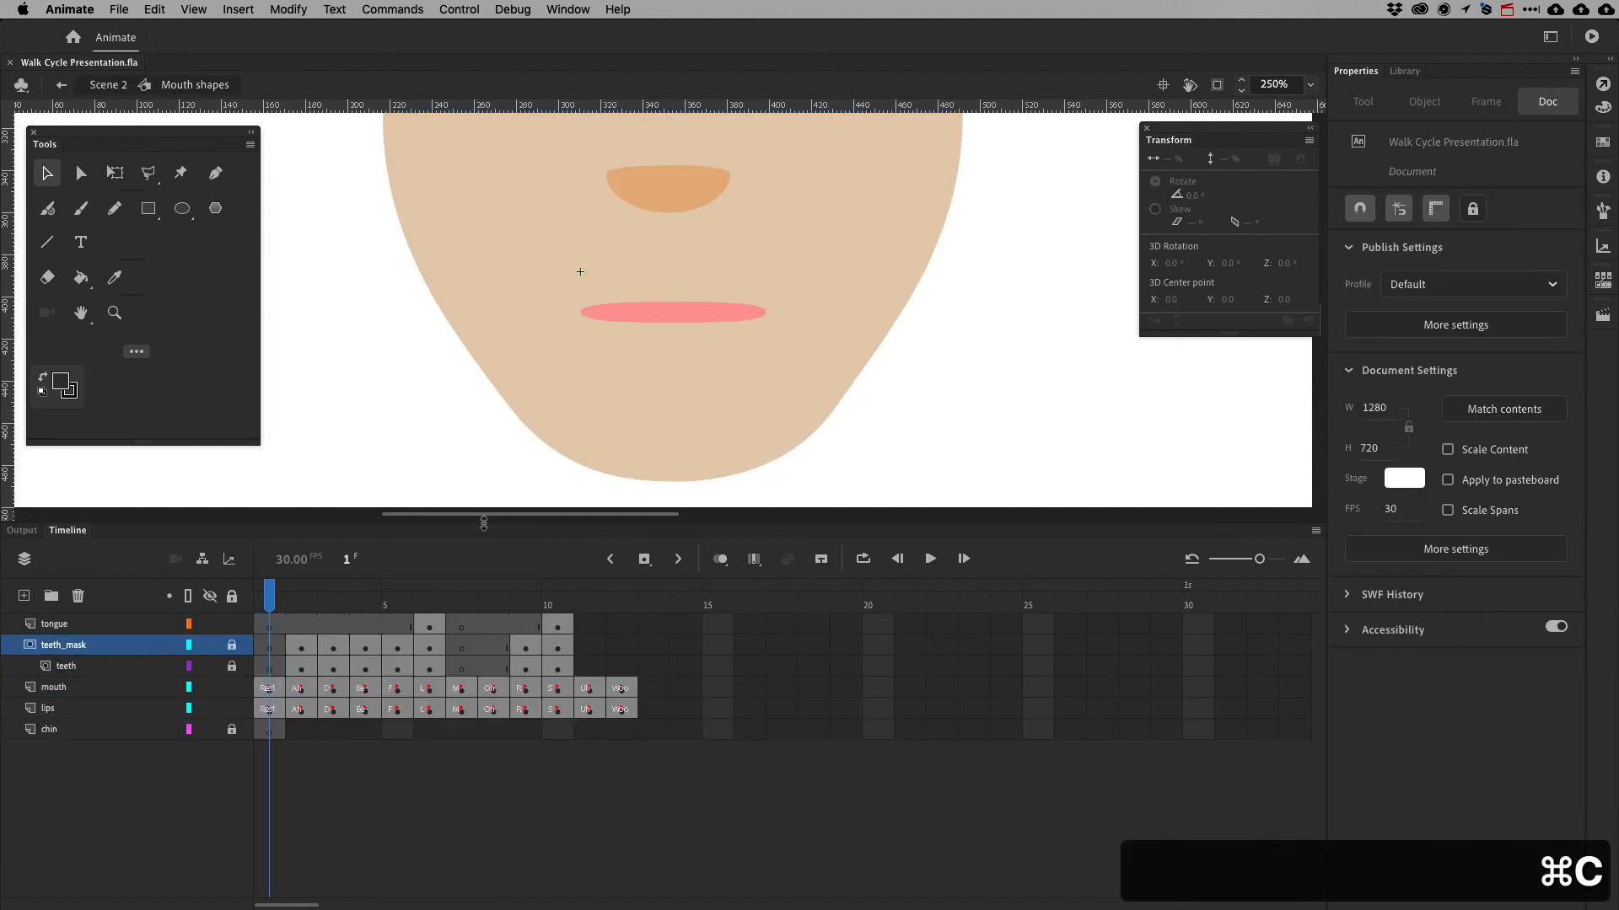
left_click(281, 730)
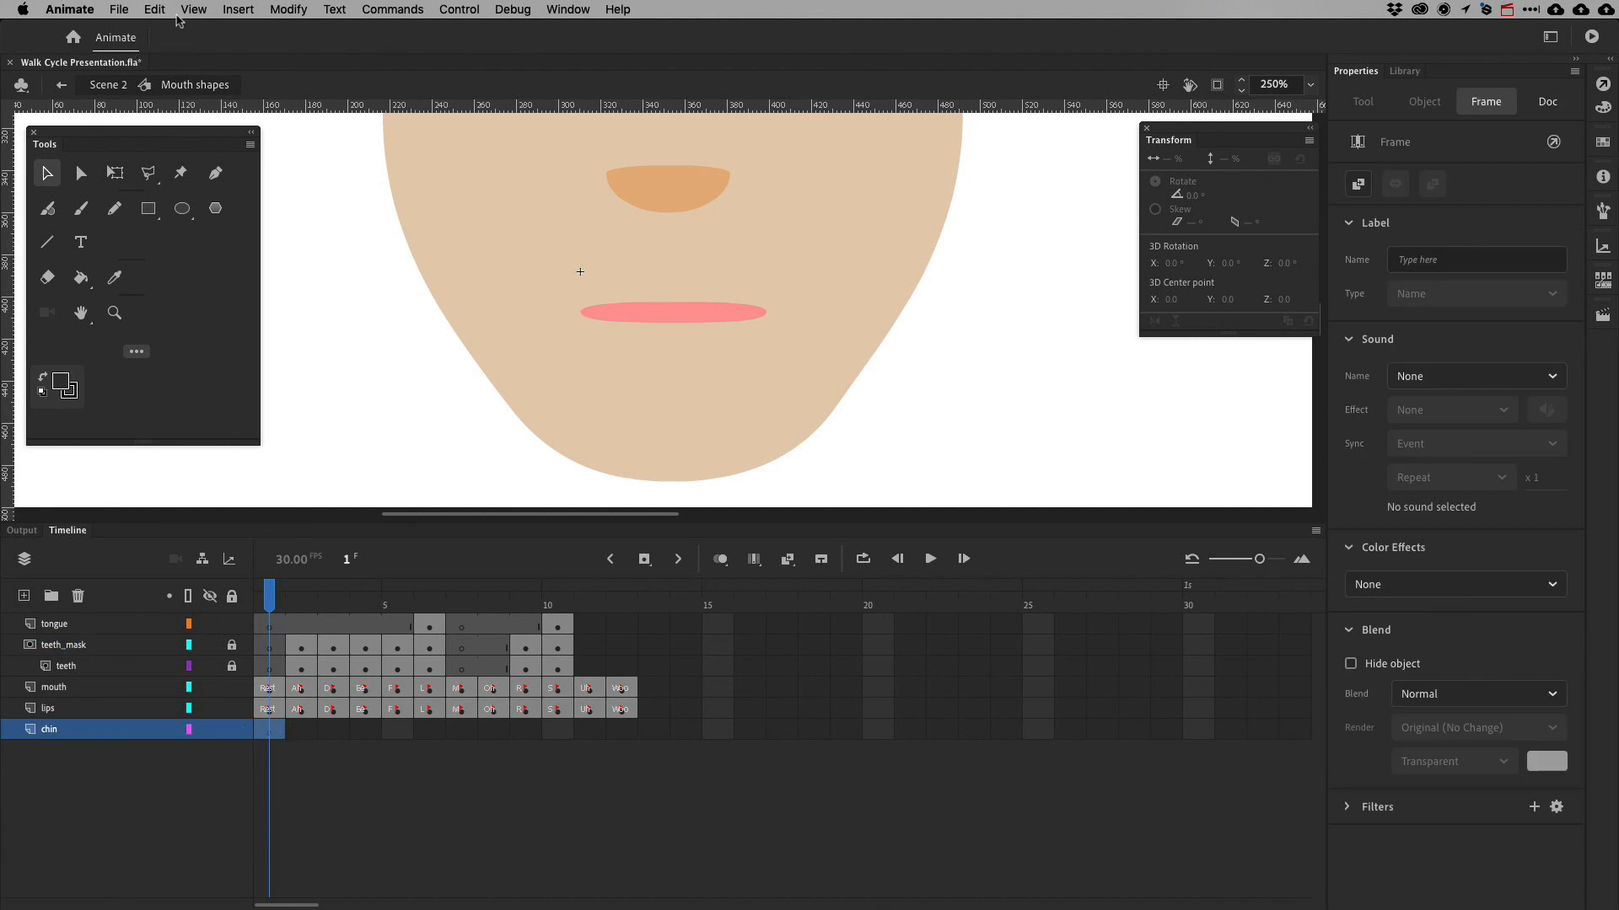
left_click(154, 9)
left_click(207, 120)
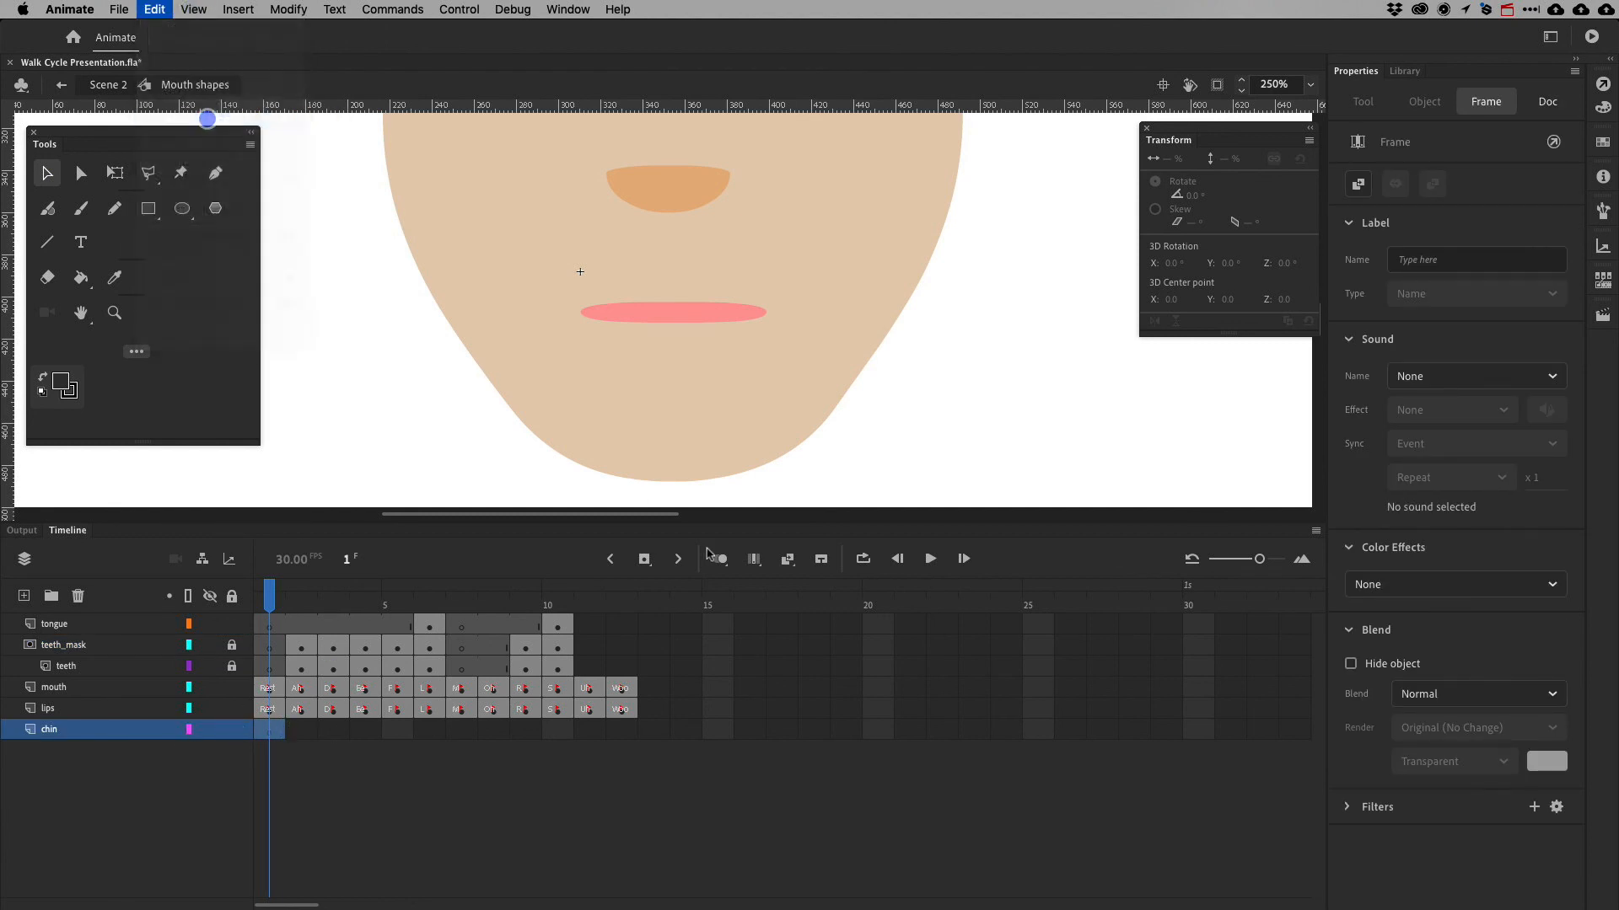
Align the pasted face shape exactly over the faded face, at about X -94, Y -277
key("super+minus")
key("super+minus")
left_click_drag(772, 445, 723, 194)
key("super+equal")
key("super+equal")
key("super+equal")
key("space")
scroll(741, 343, "down", 10)
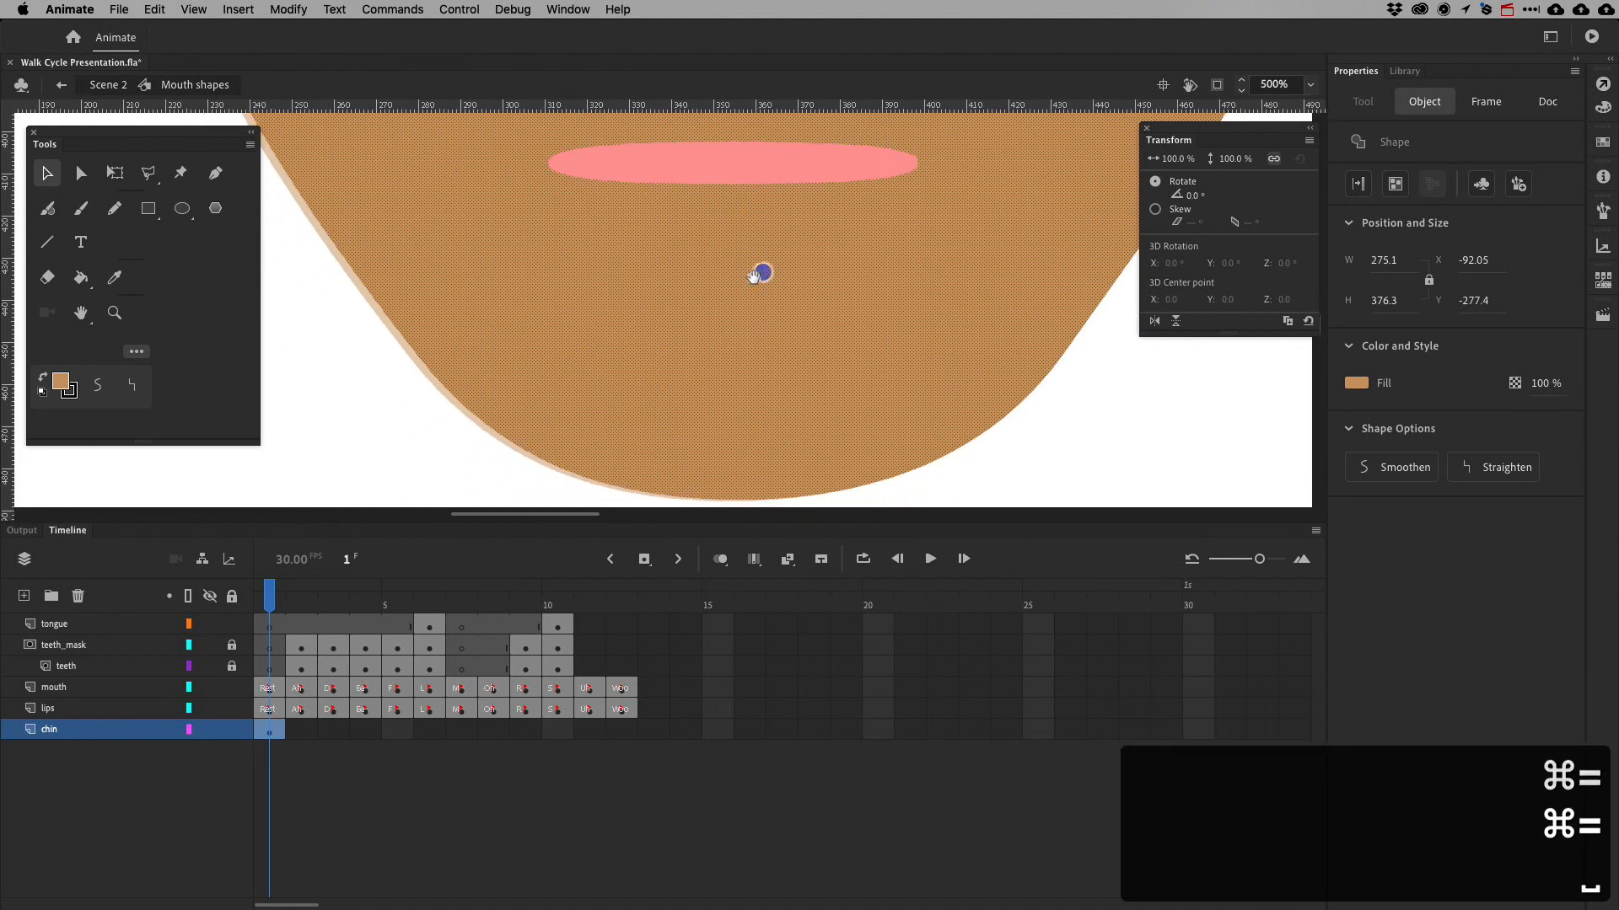
left_click_drag(754, 350, 749, 350)
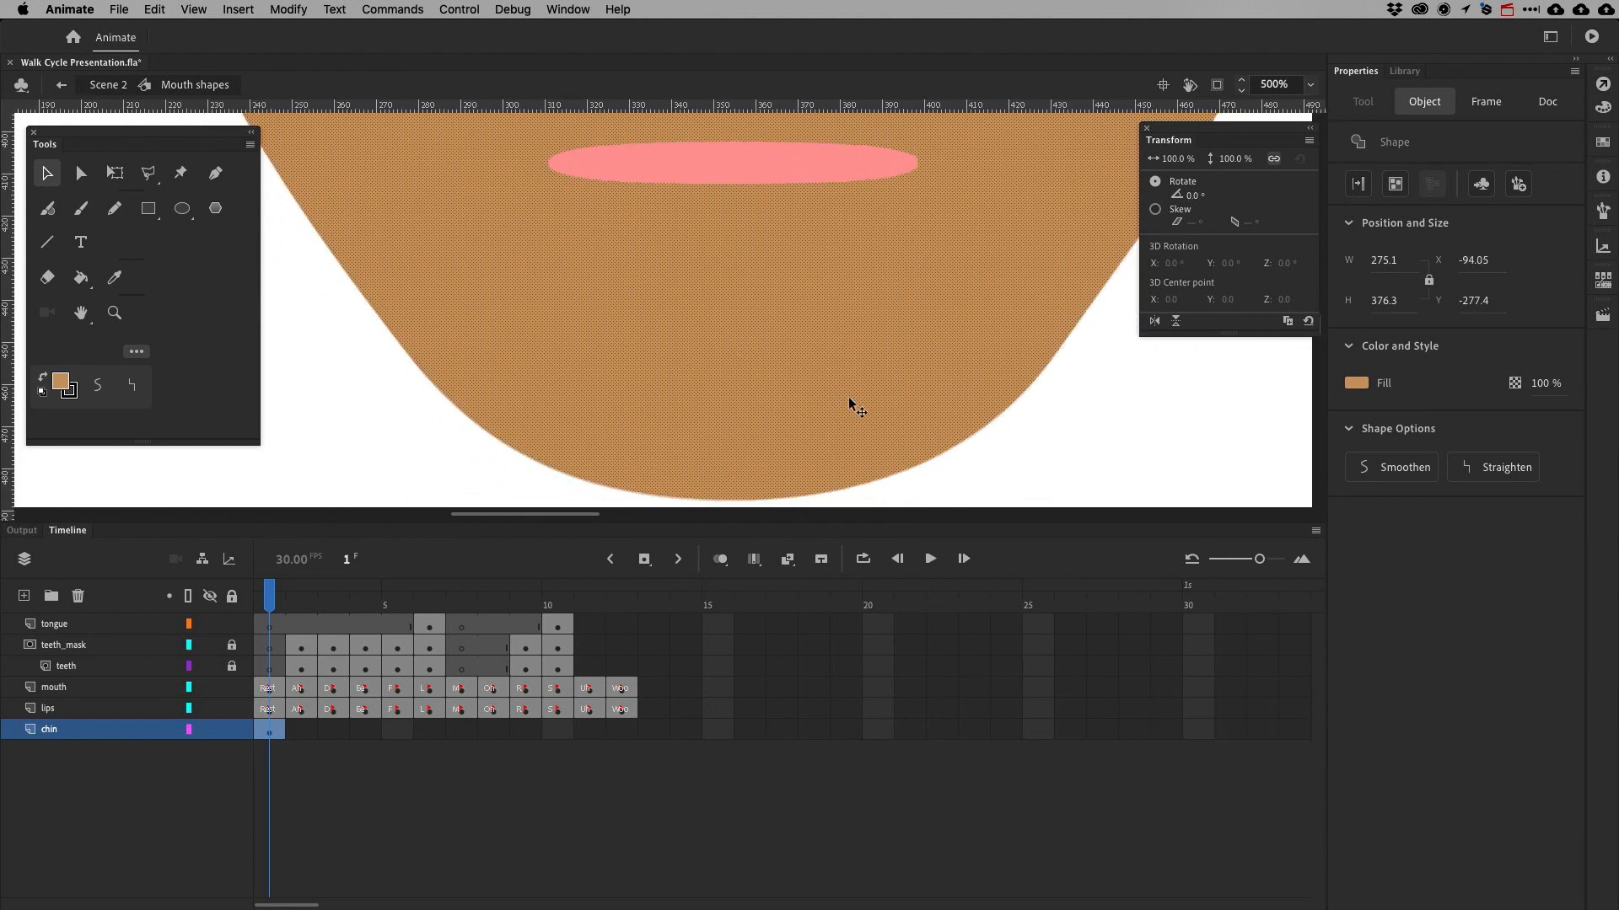
Delete the anchor points along the top of the pasted face with the Subselection tool, down to its widest side points
key("super+minus")
key("super+minus")
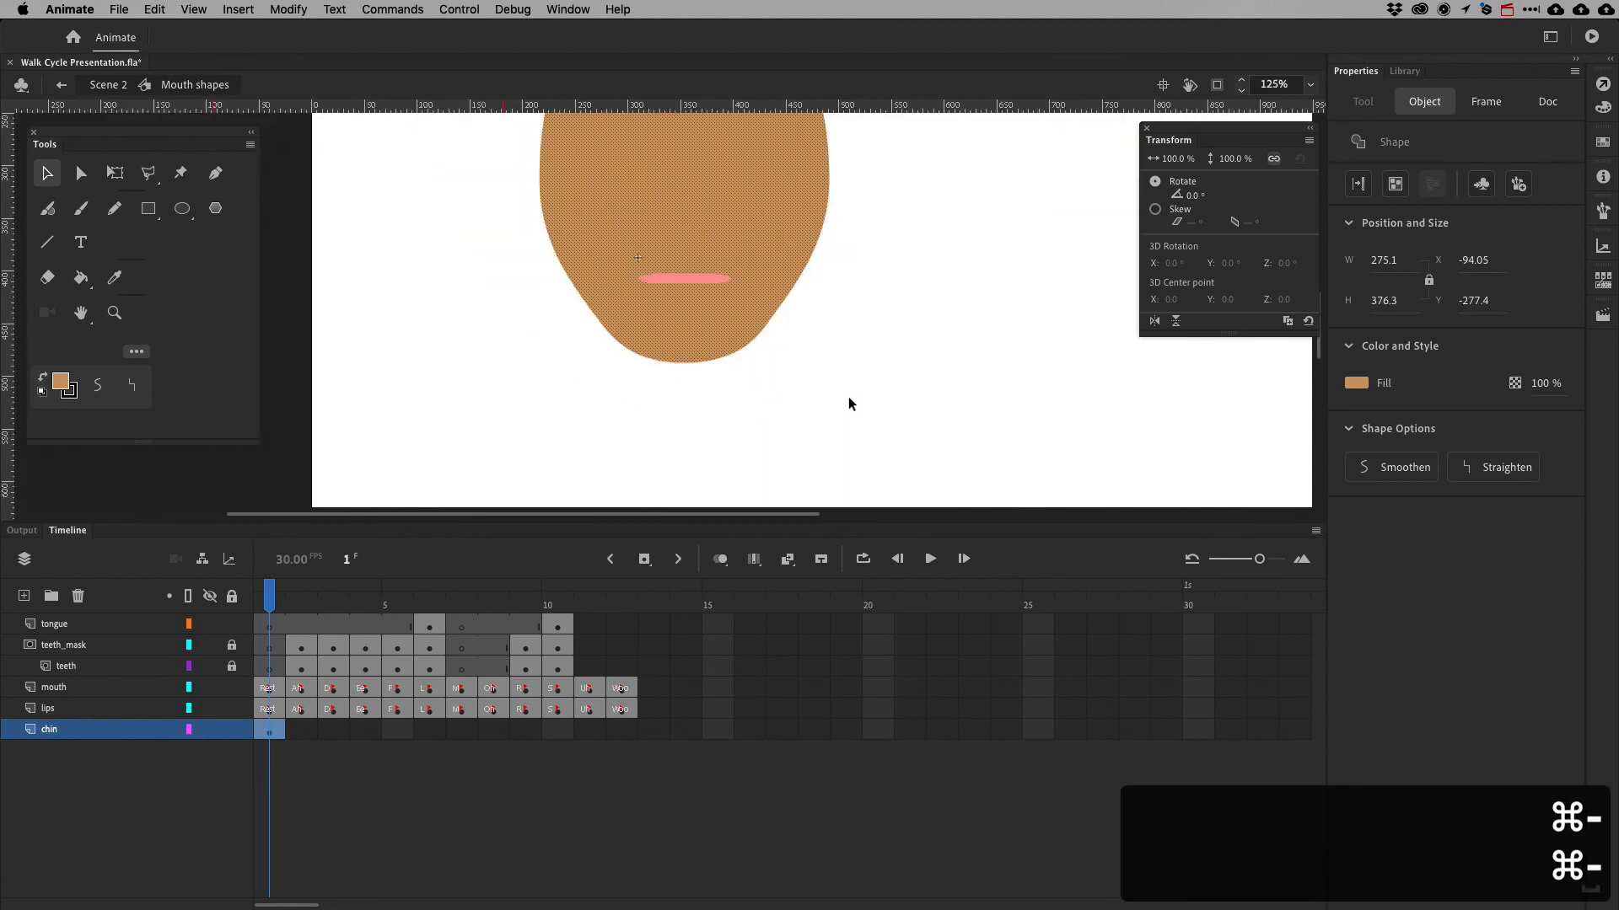
key("space")
left_click_drag(847, 368, 841, 510)
left_click(81, 173)
left_click(679, 421)
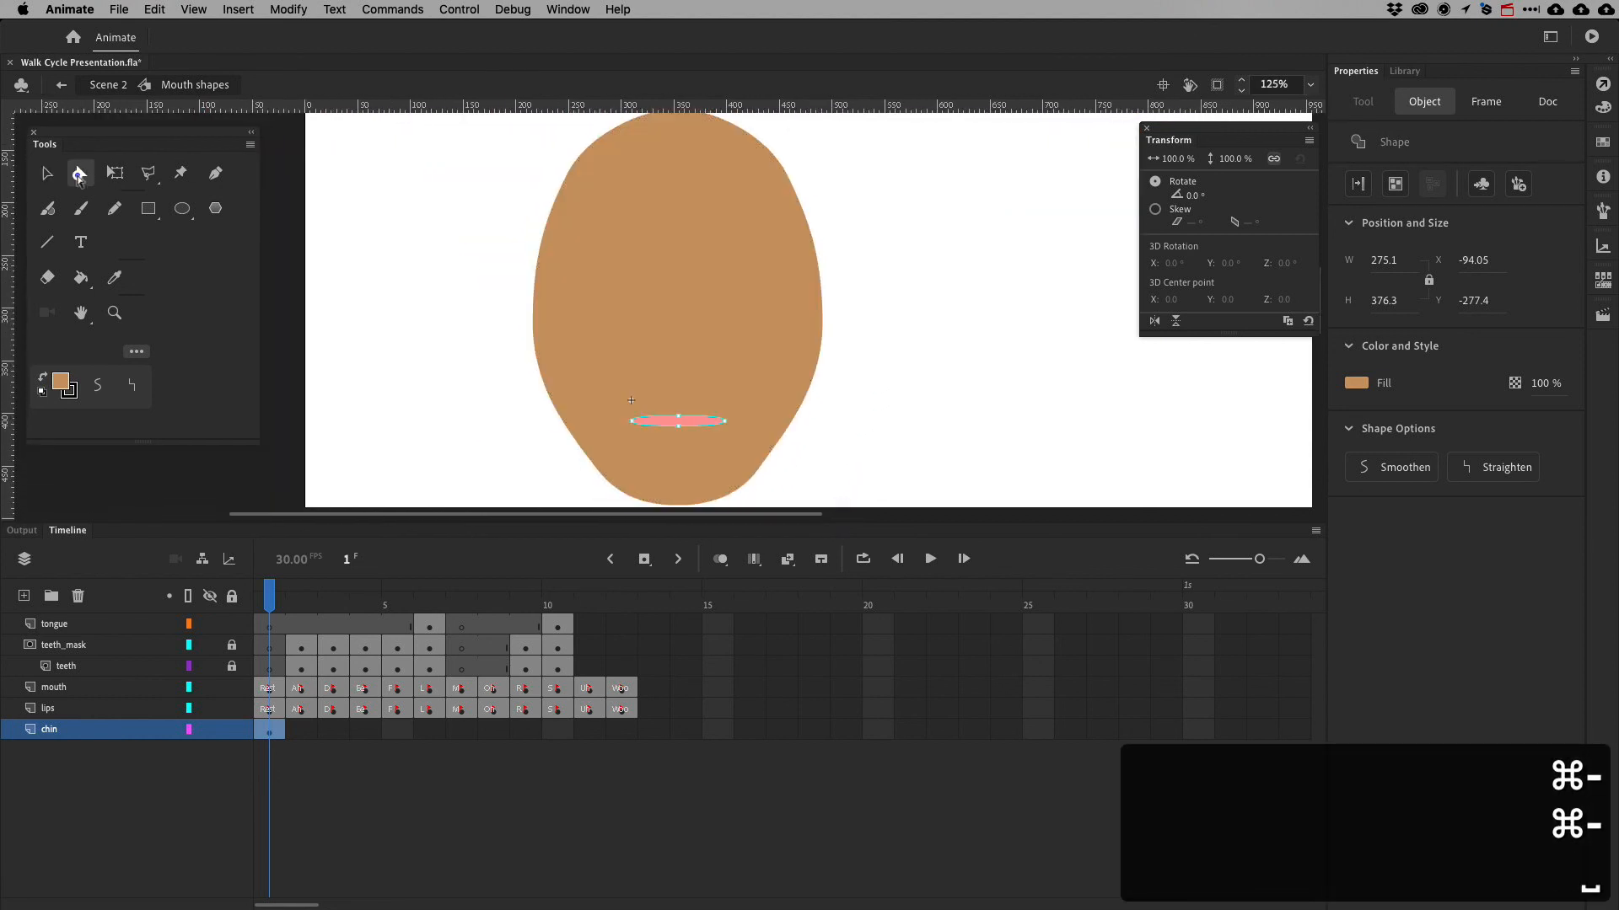
left_click_drag(690, 195, 681, 216)
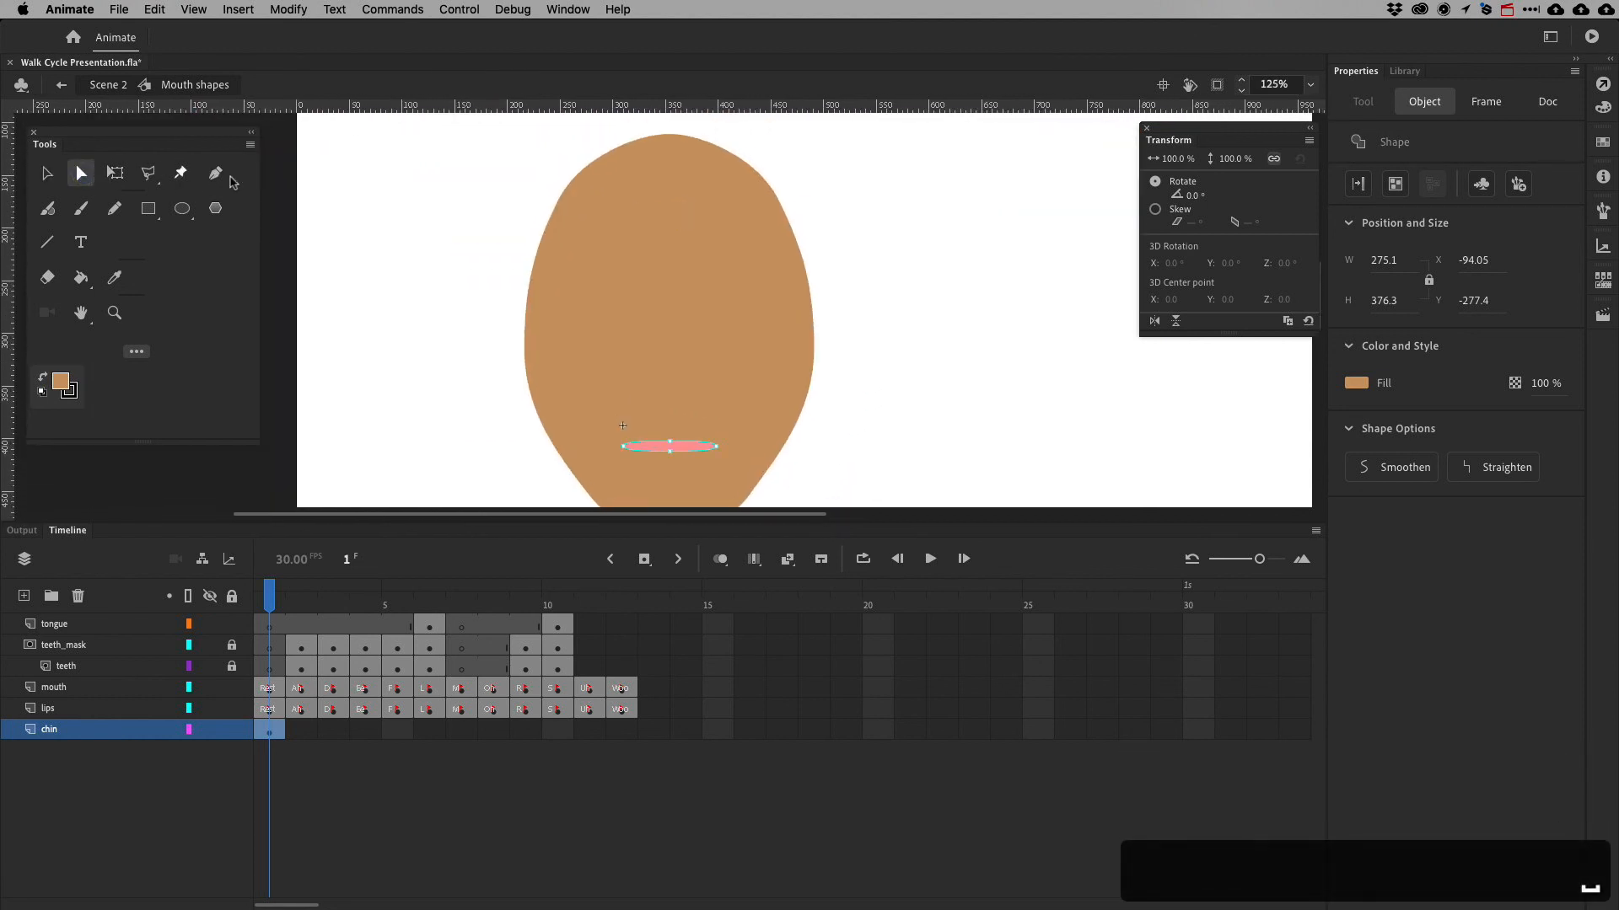
left_click(719, 156)
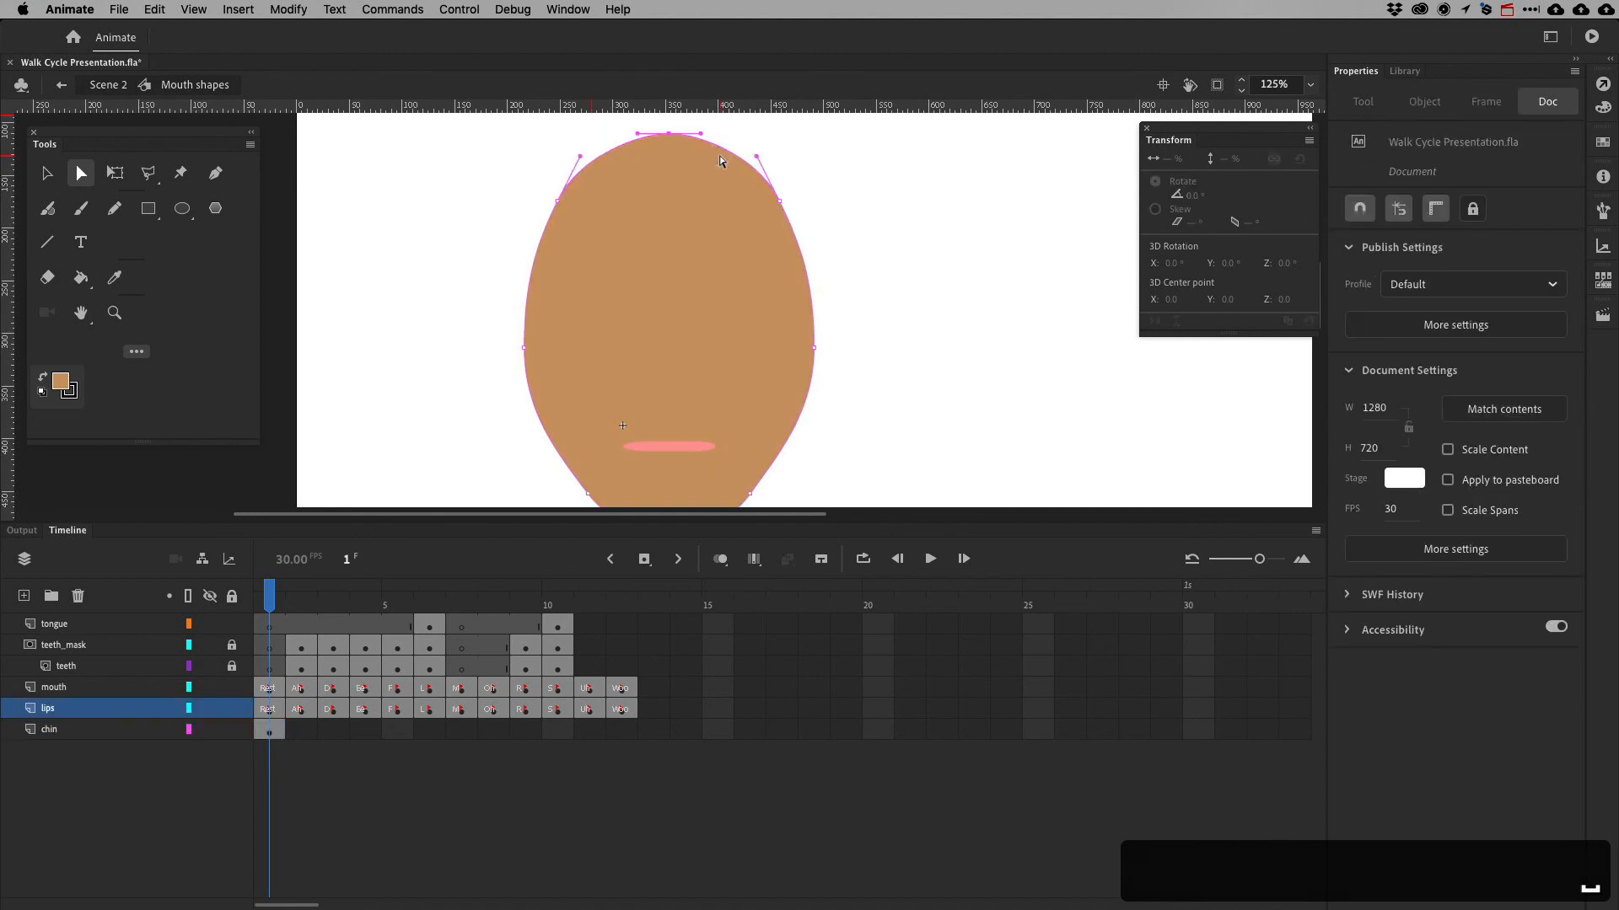
key("BackSpace")
left_click_drag(558, 168, 824, 235)
key("BackSpace")
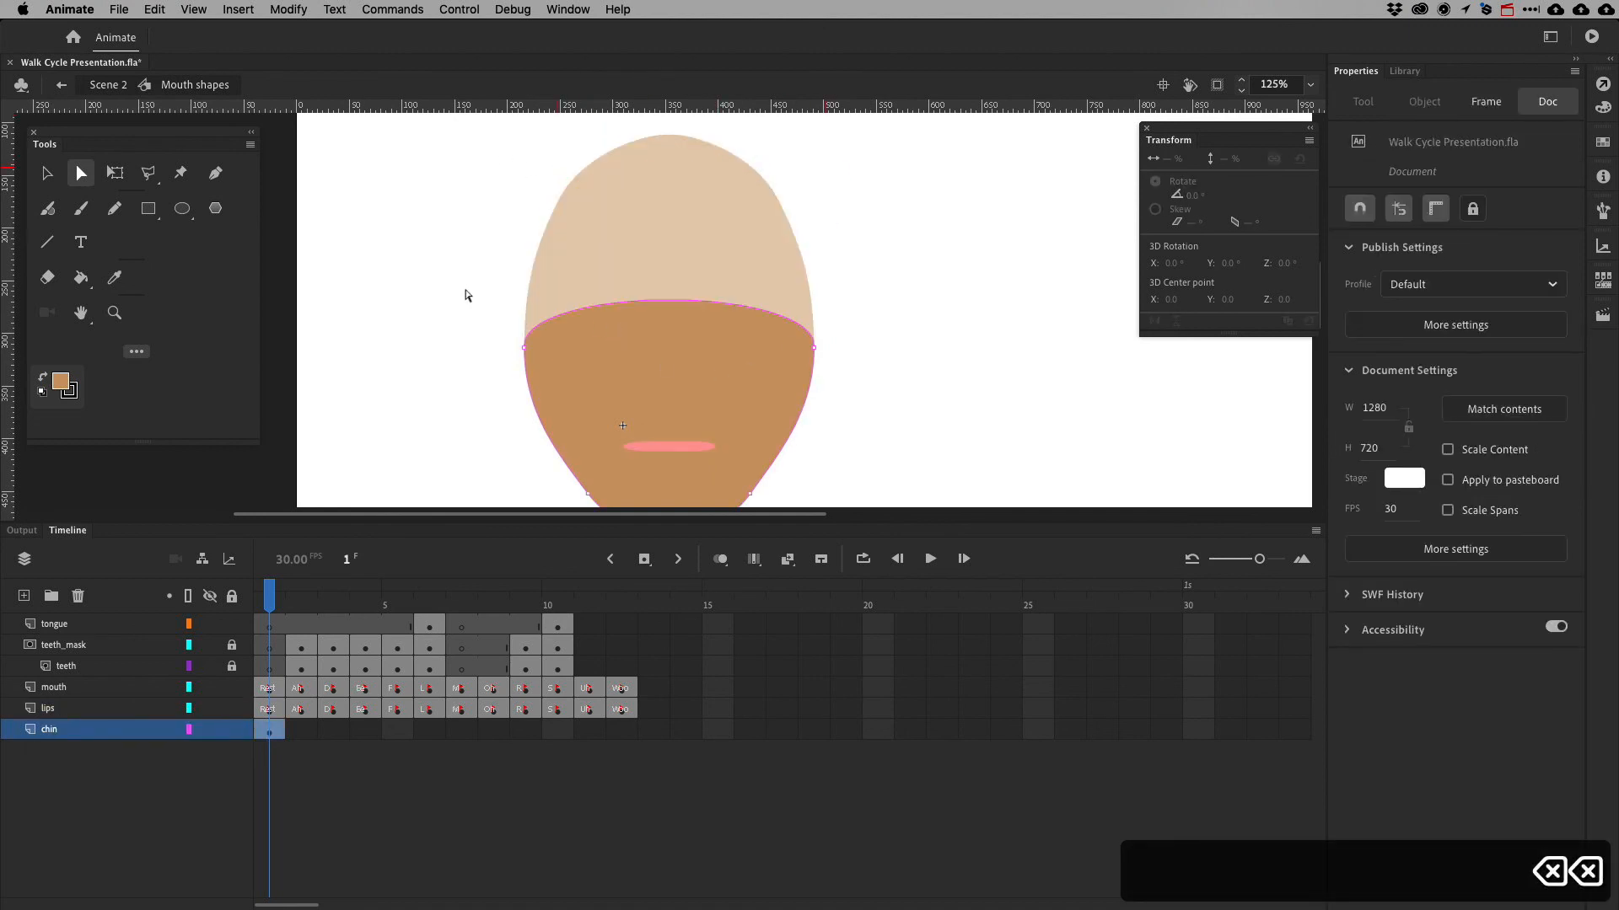
Add a Pen anchor point on each cheek just above mouth level and delete the points above them, leaving only the chin
left_click(215, 177)
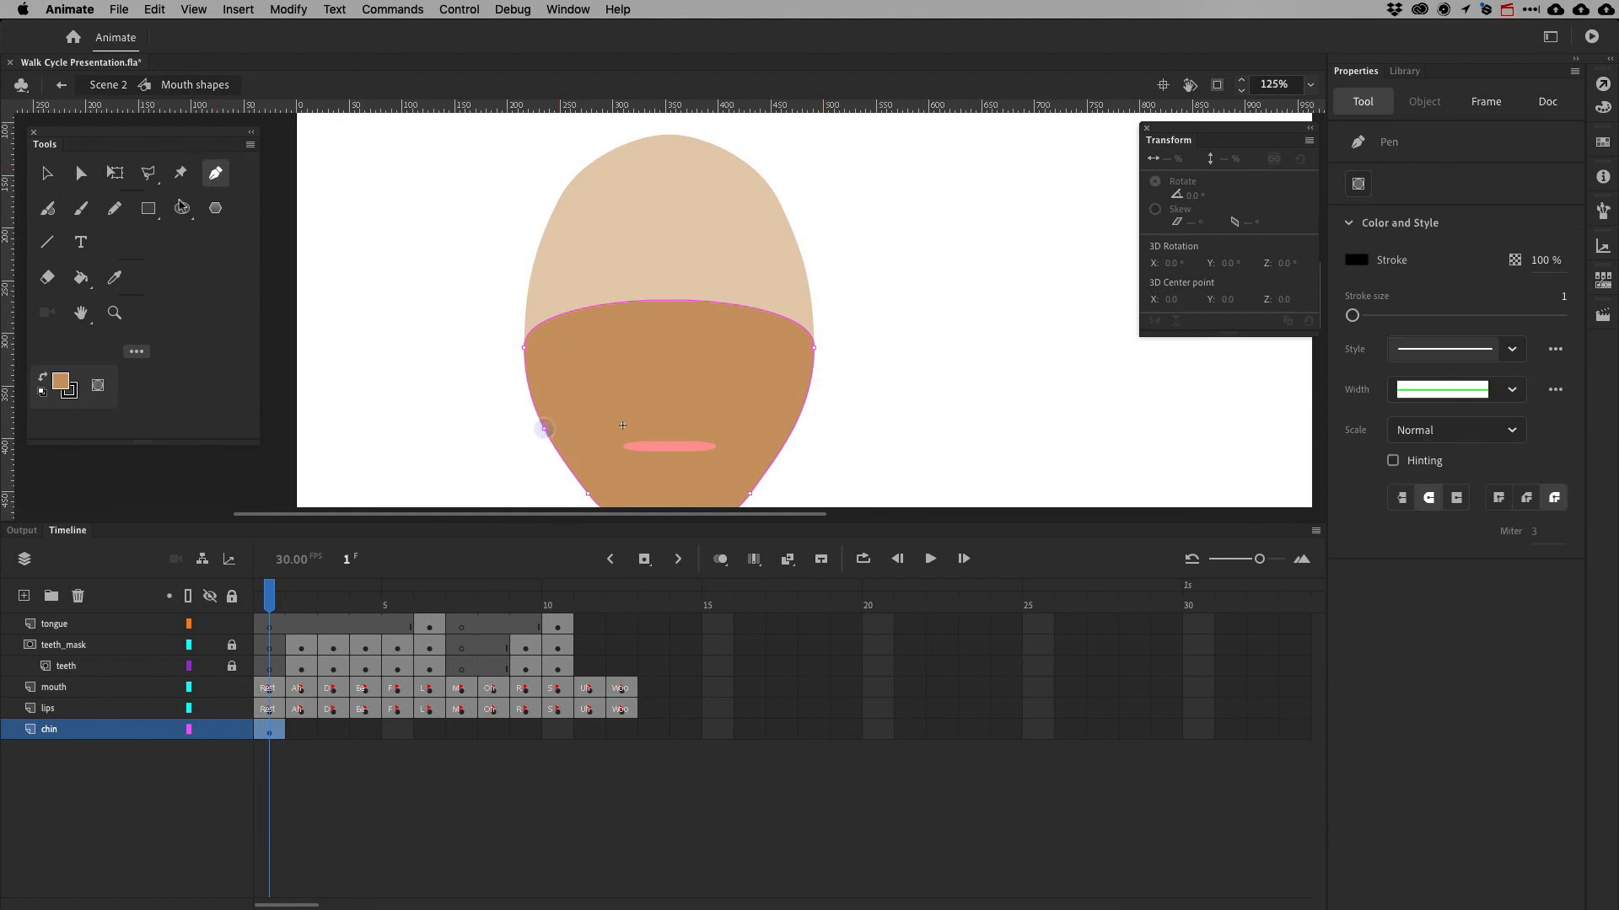
left_click(81, 172)
left_click(215, 173)
left_click(795, 426)
left_click(81, 173)
left_click_drag(419, 277, 853, 389)
key("Delete")
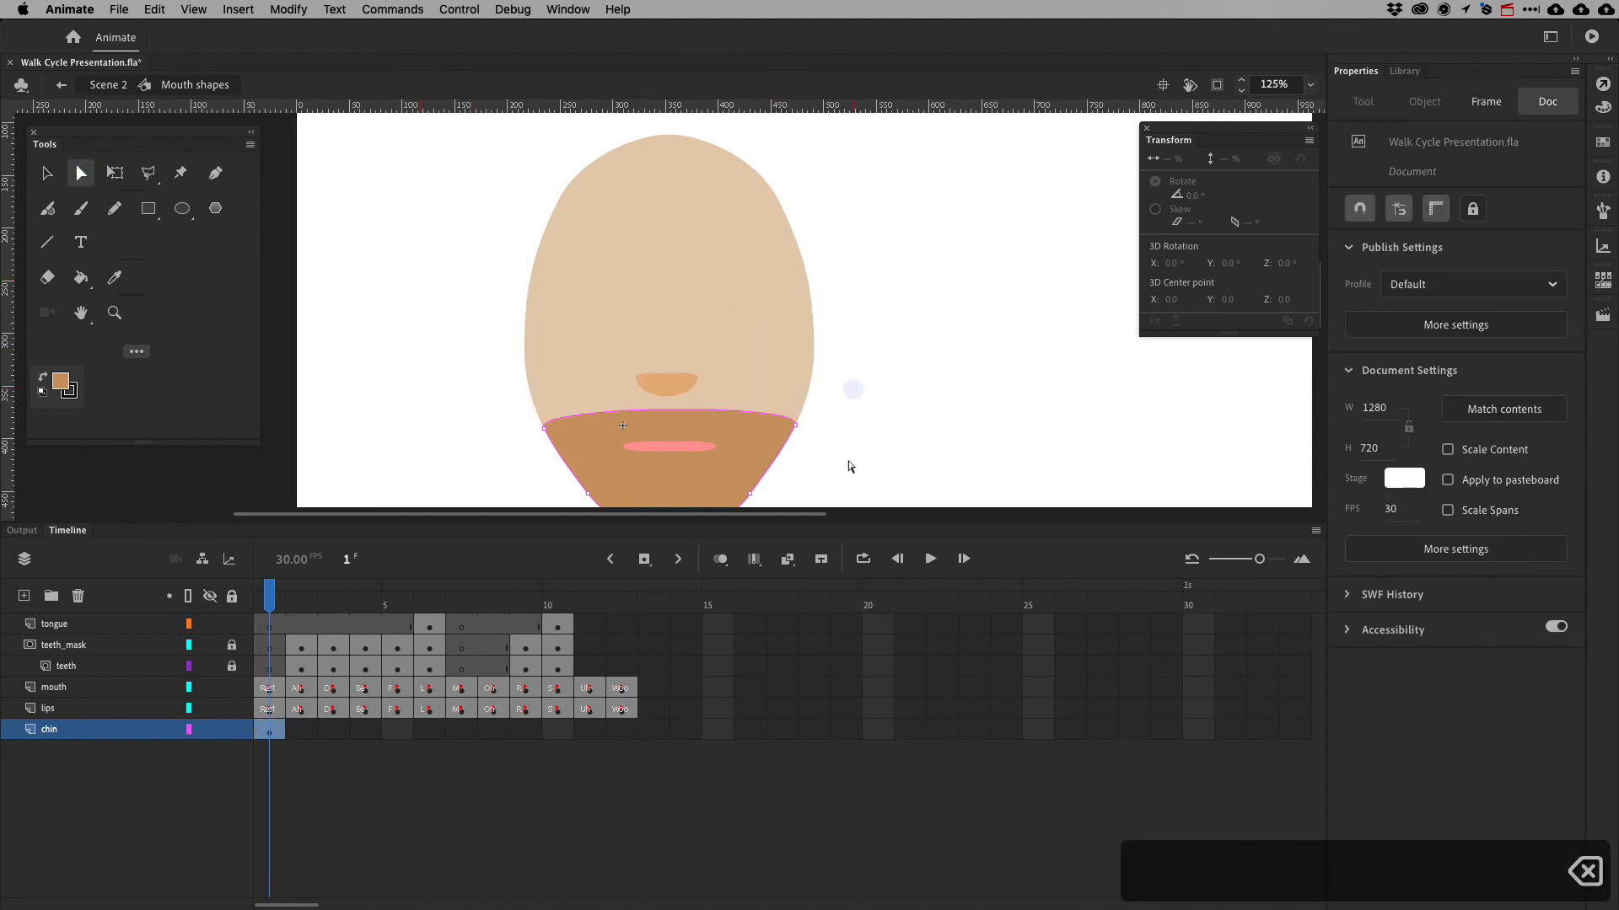
scroll(733, 460, "down", 3)
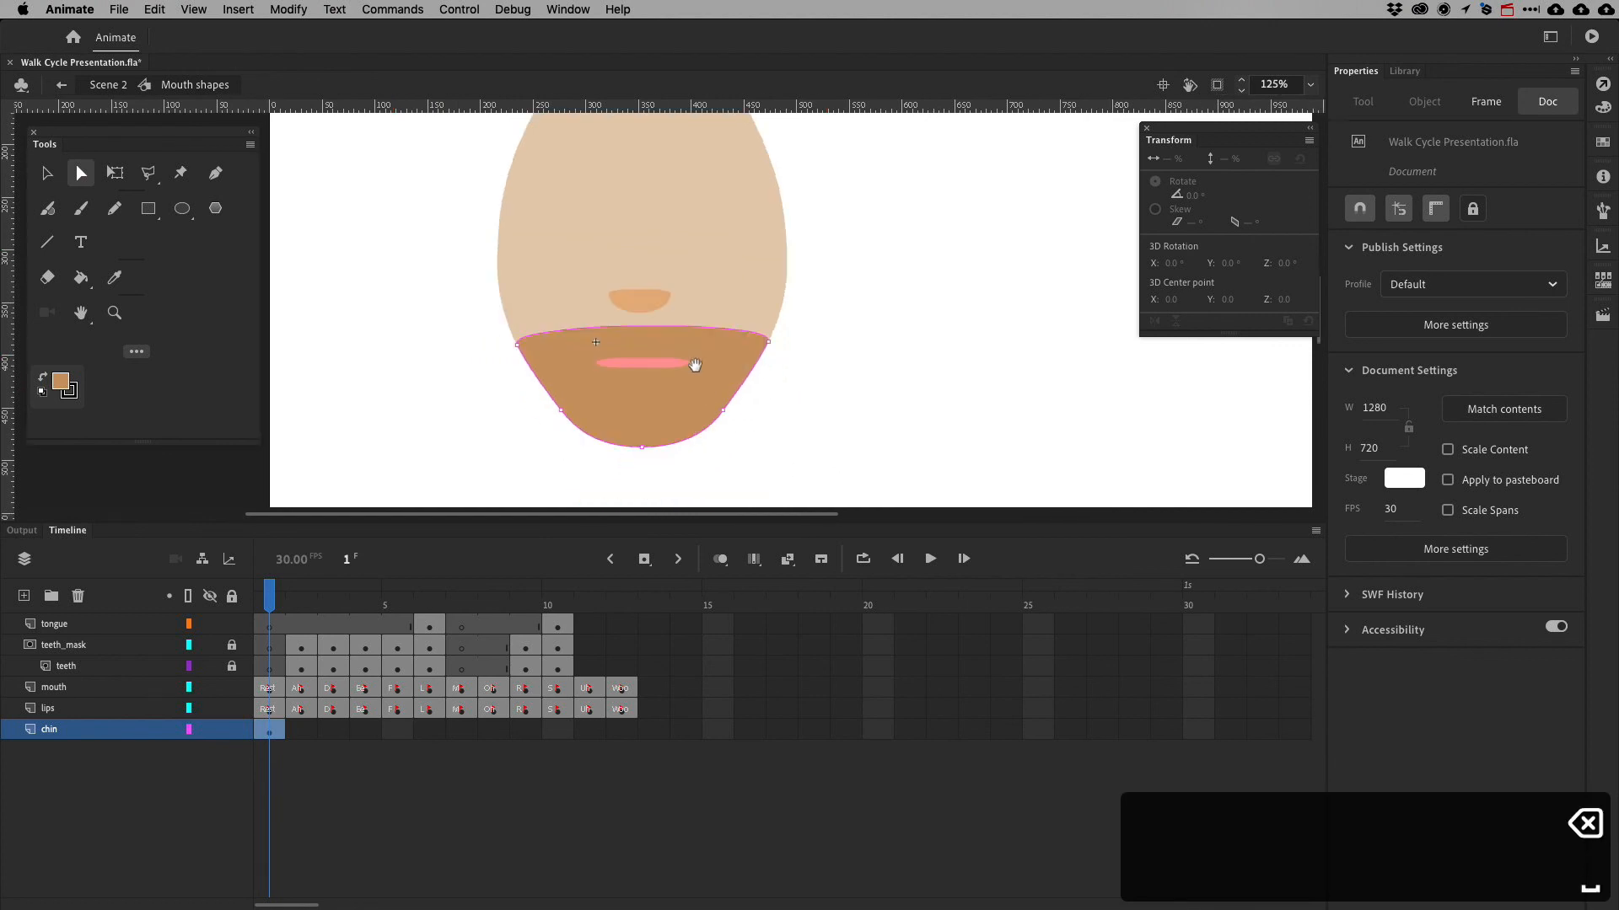
left_click(697, 350)
Duplicate the chin layer's keyframe from frame 1 to frame 2 for the Ah viseme
left_click(299, 710)
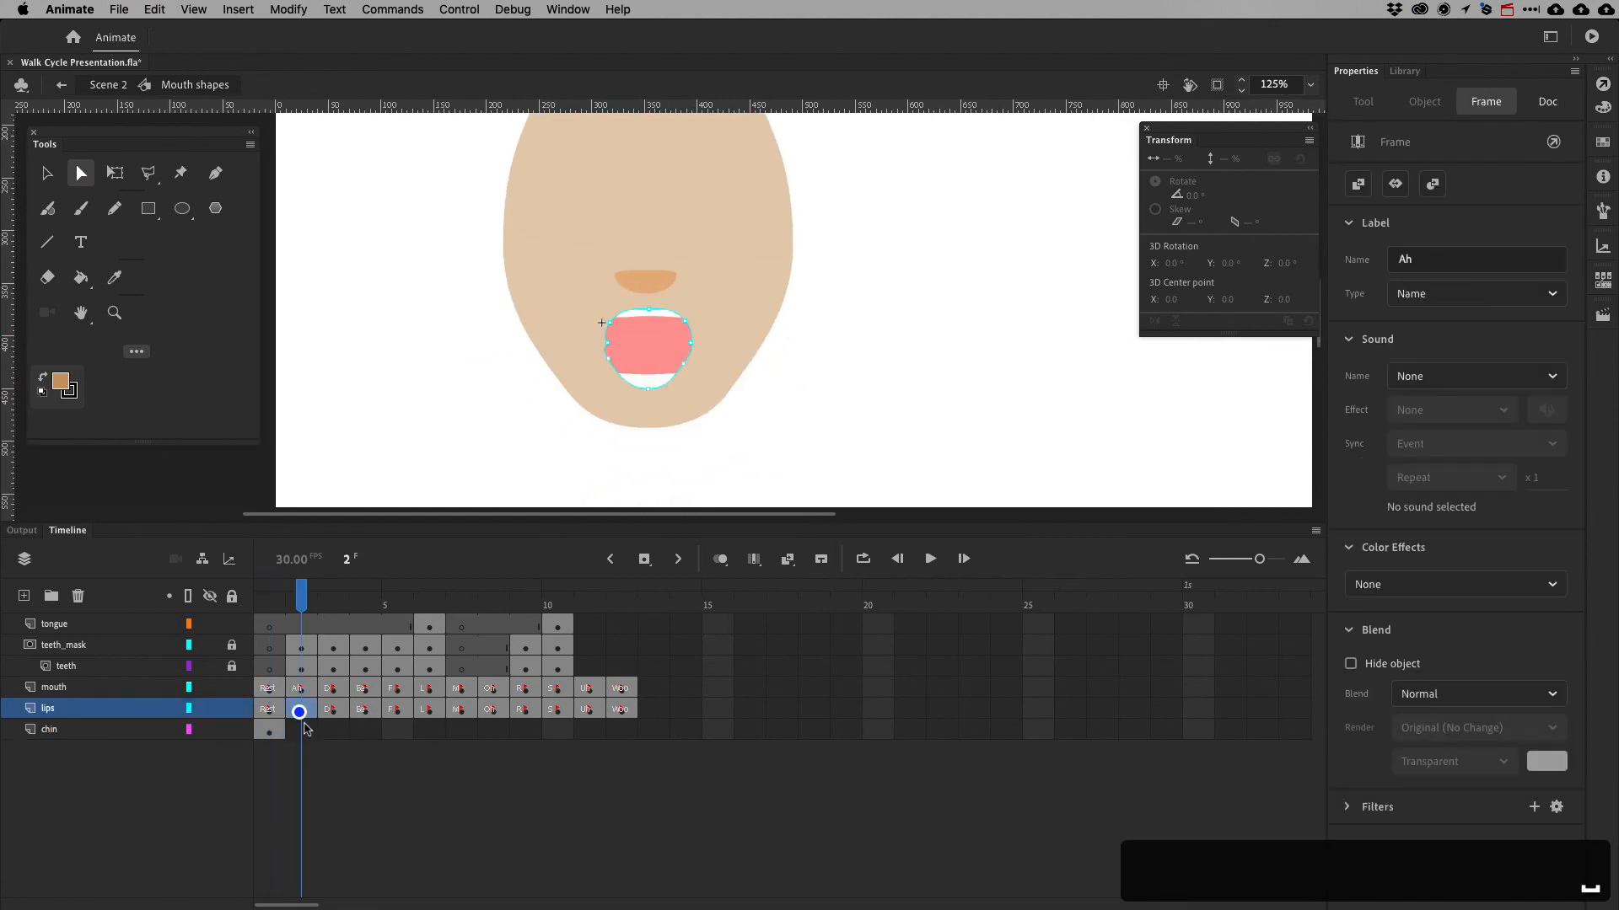
left_click(270, 731)
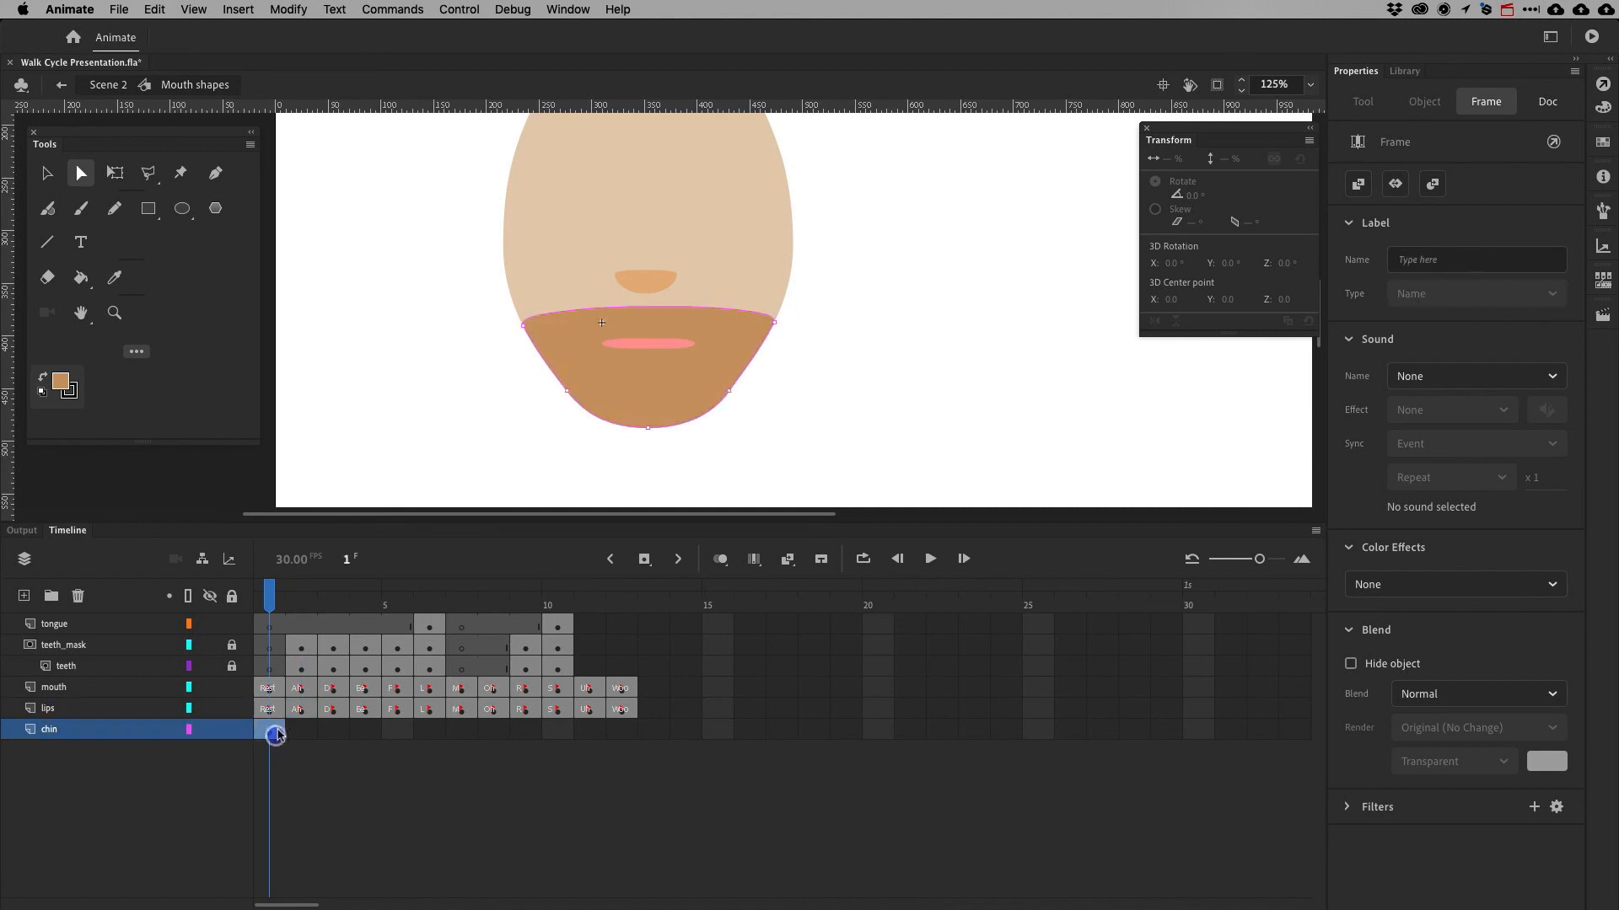
left_click_drag(277, 730, 295, 726)
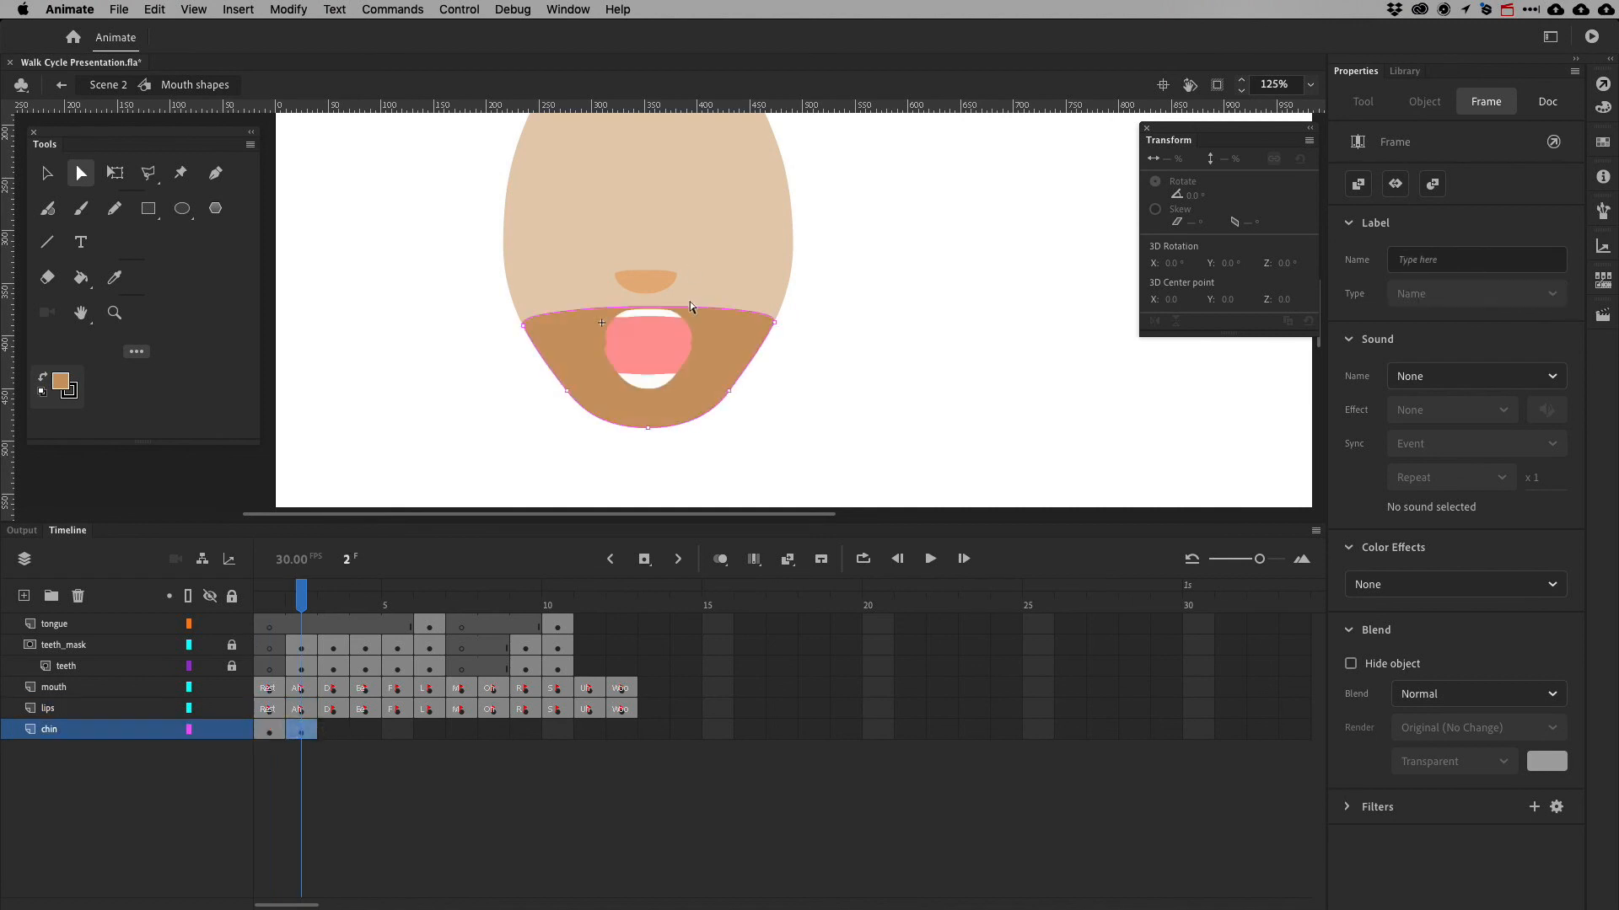
Lower the jaw points of the chin at frame 2 and pull both side points inward, comparing the result with the other frames
left_click_drag(765, 392, 537, 441)
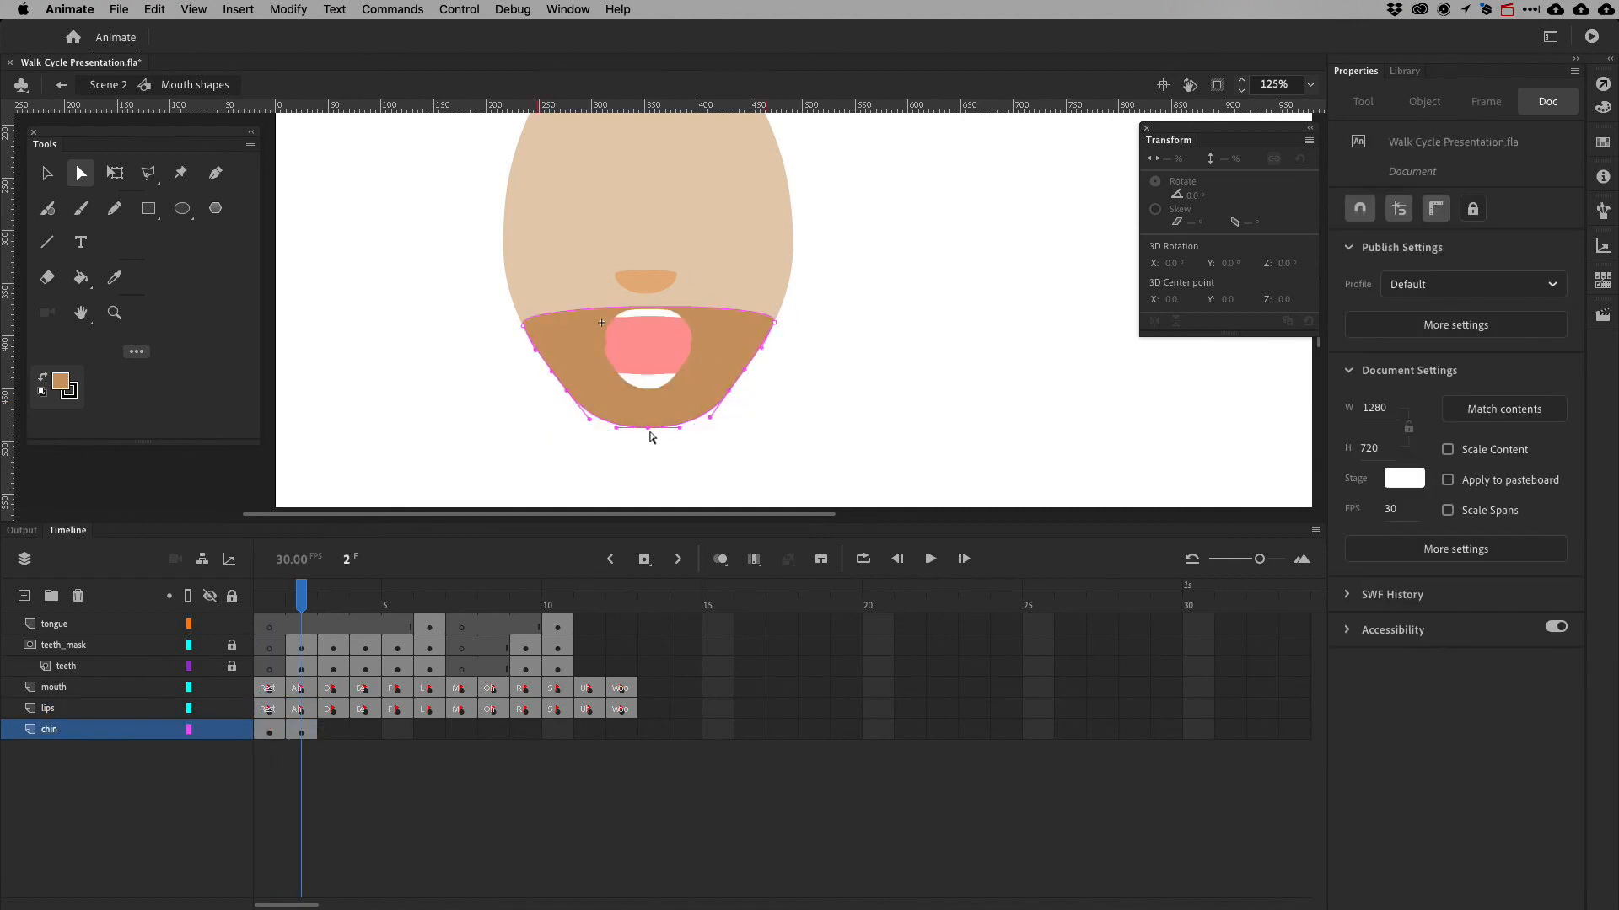
left_click_drag(646, 441, 646, 448)
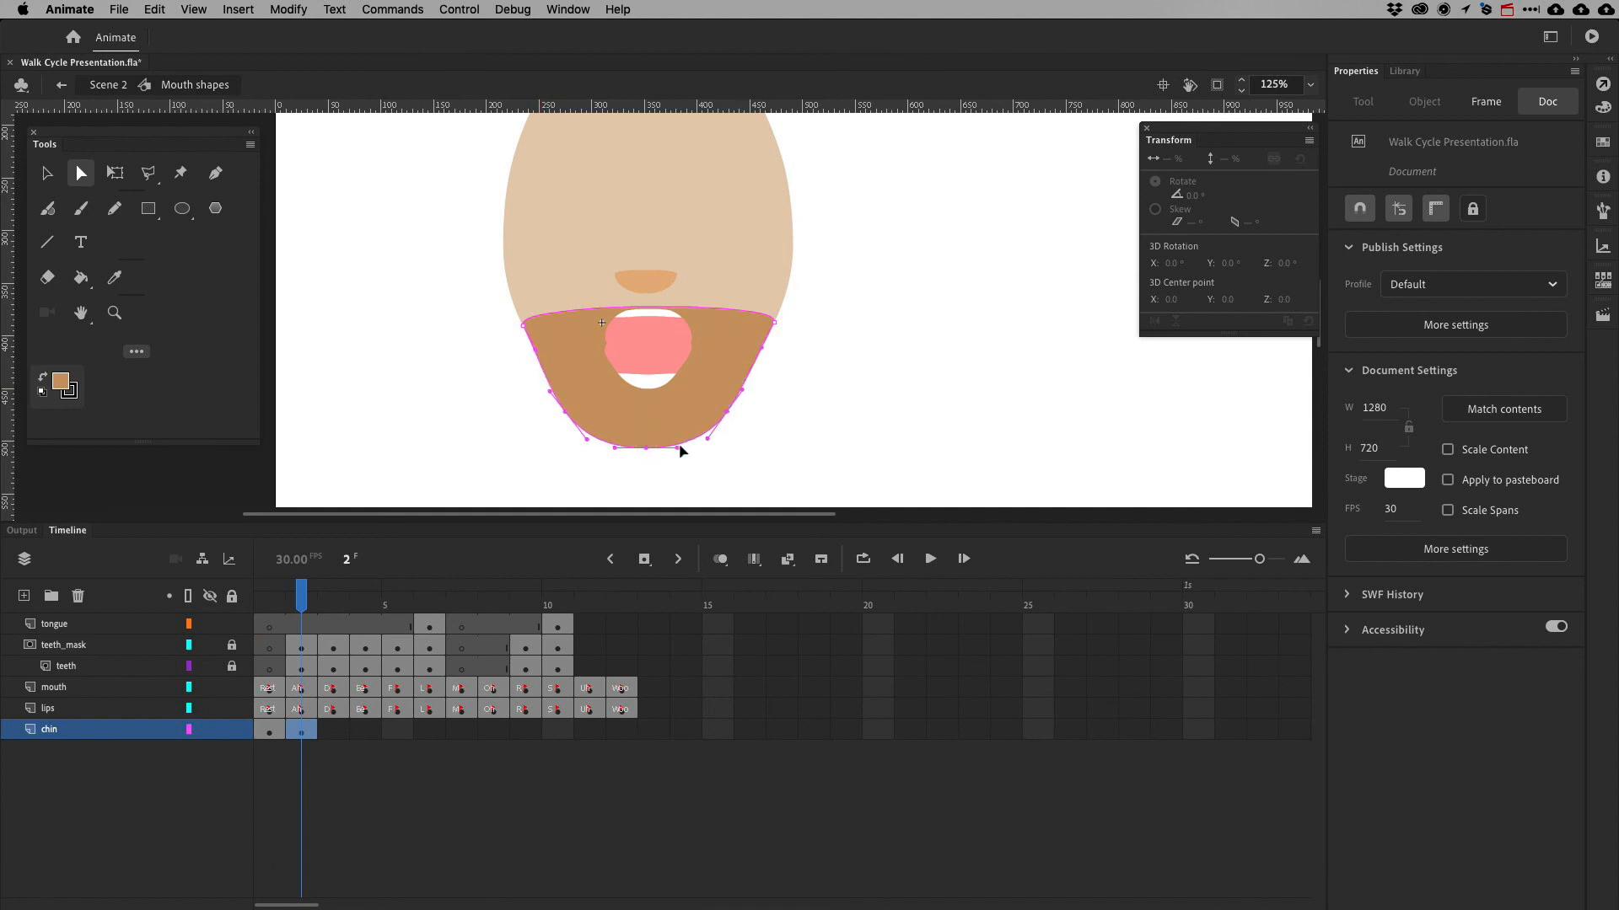
left_click_drag(565, 413, 573, 404)
left_click_drag(800, 402, 716, 401)
left_click_drag(306, 600, 257, 603)
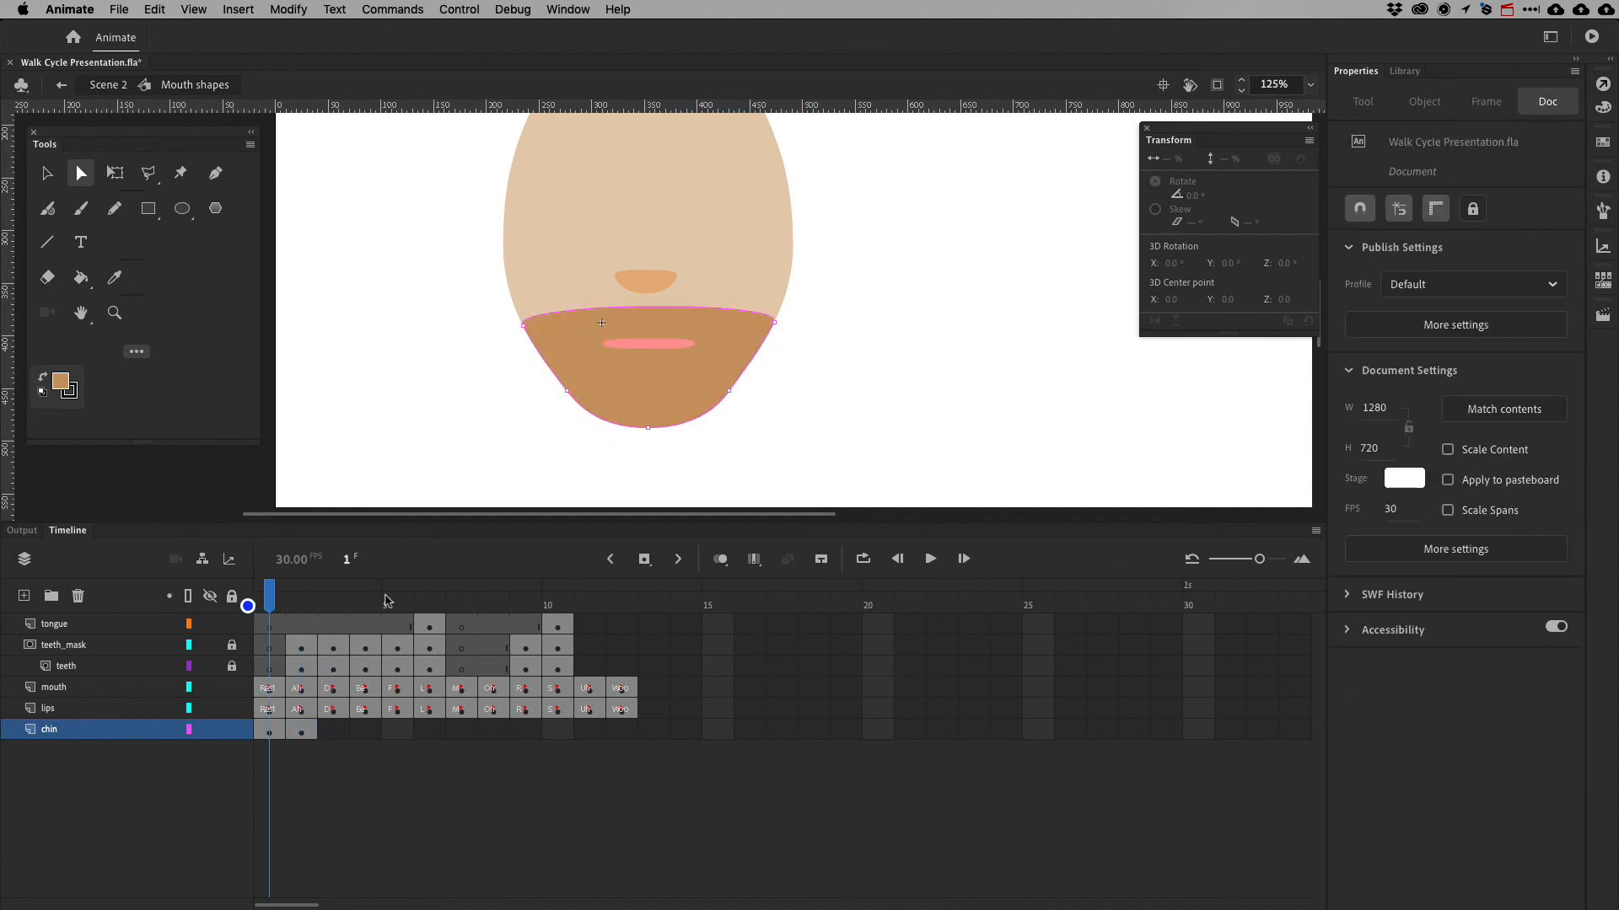
left_click(301, 733)
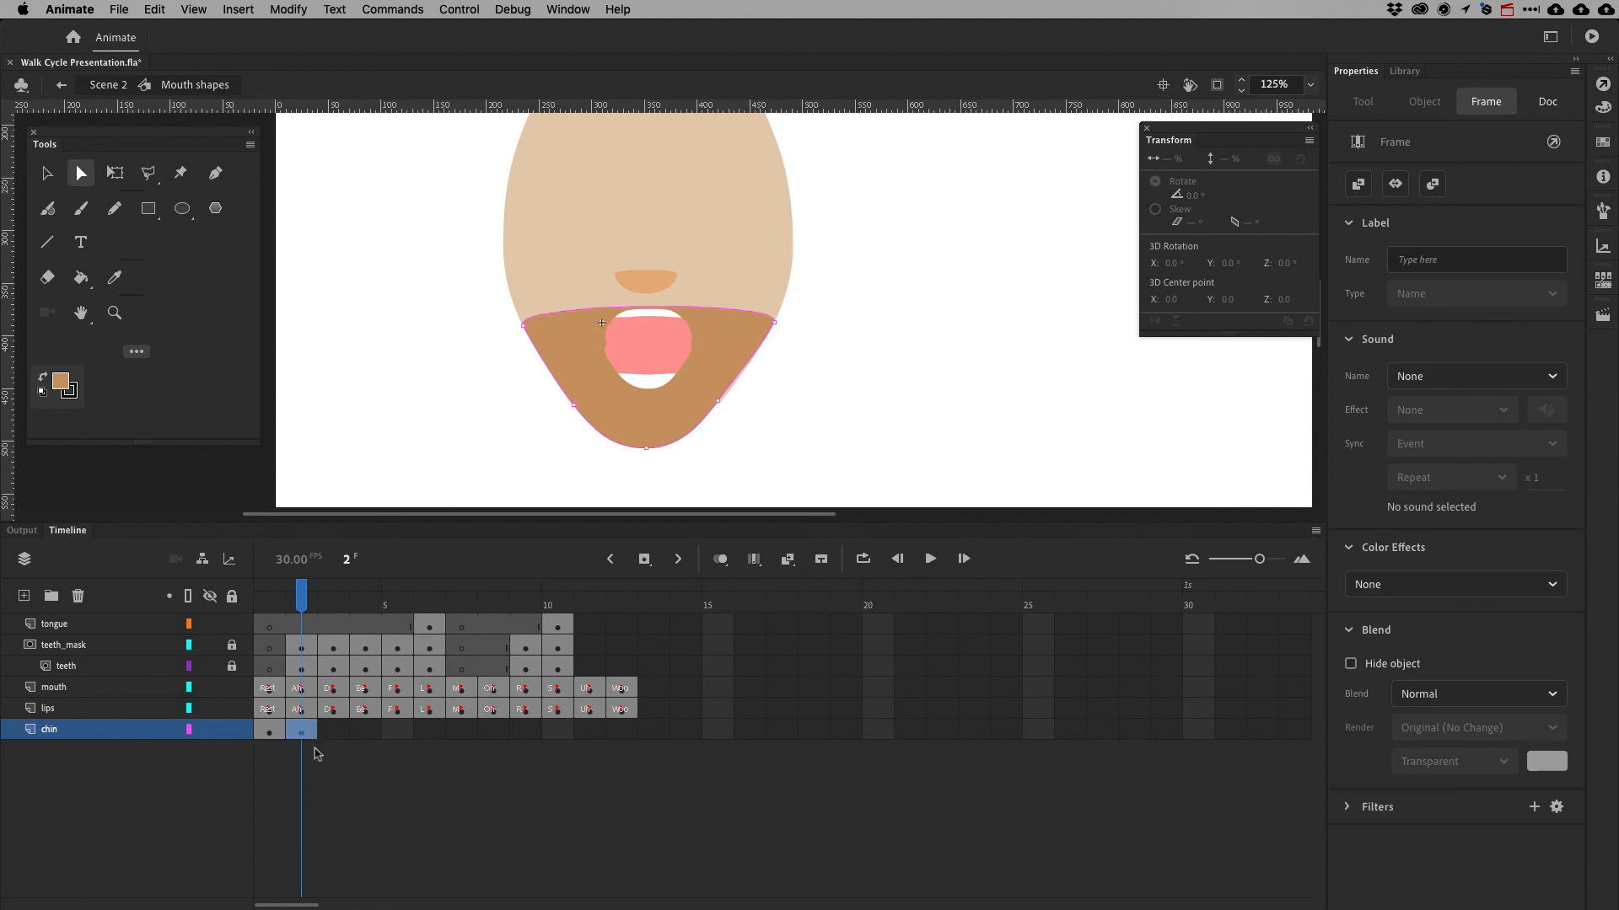
left_click_drag(284, 600, 498, 597)
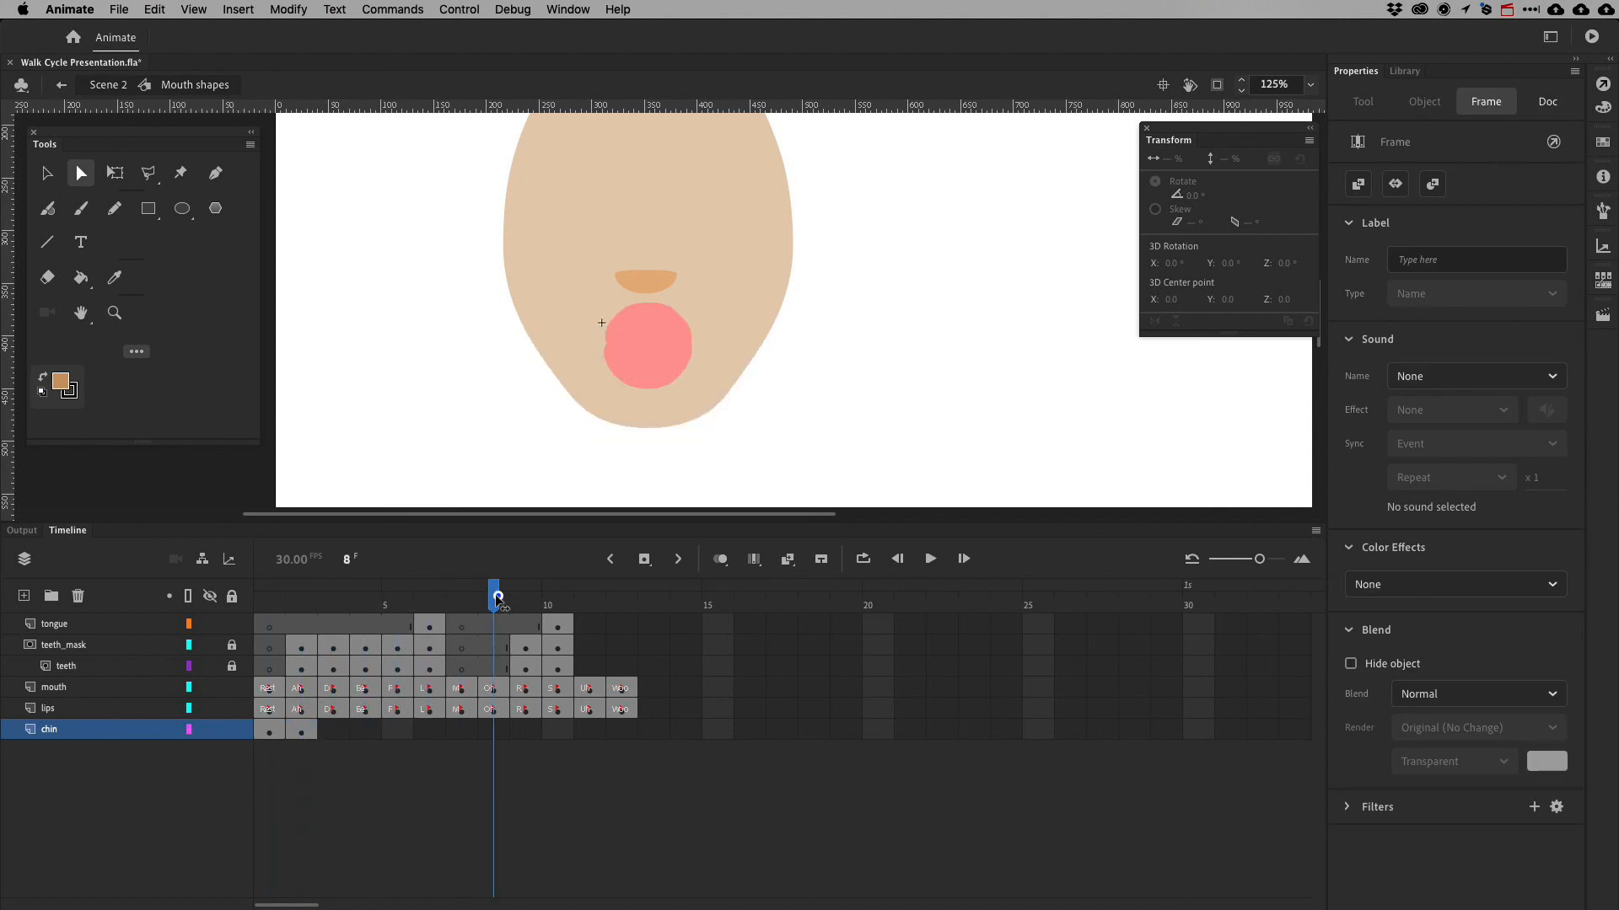
left_click(314, 732)
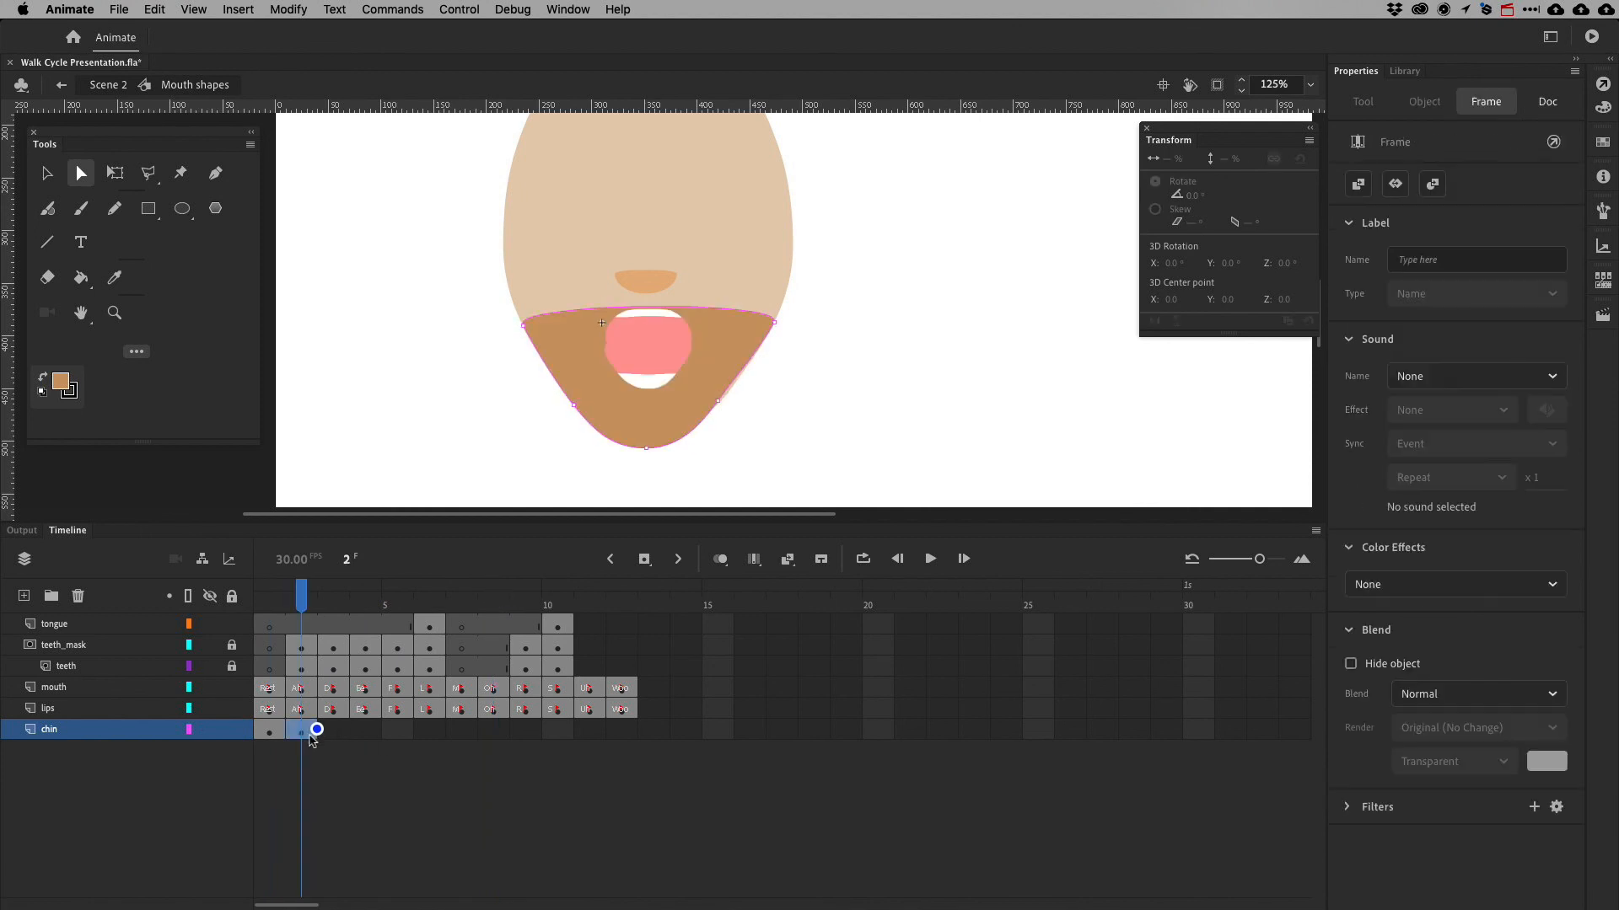
Duplicate the chin layer's lowered keyframe from frame 2 to frames 8, 11 and 12
left_click_drag(314, 732, 493, 732)
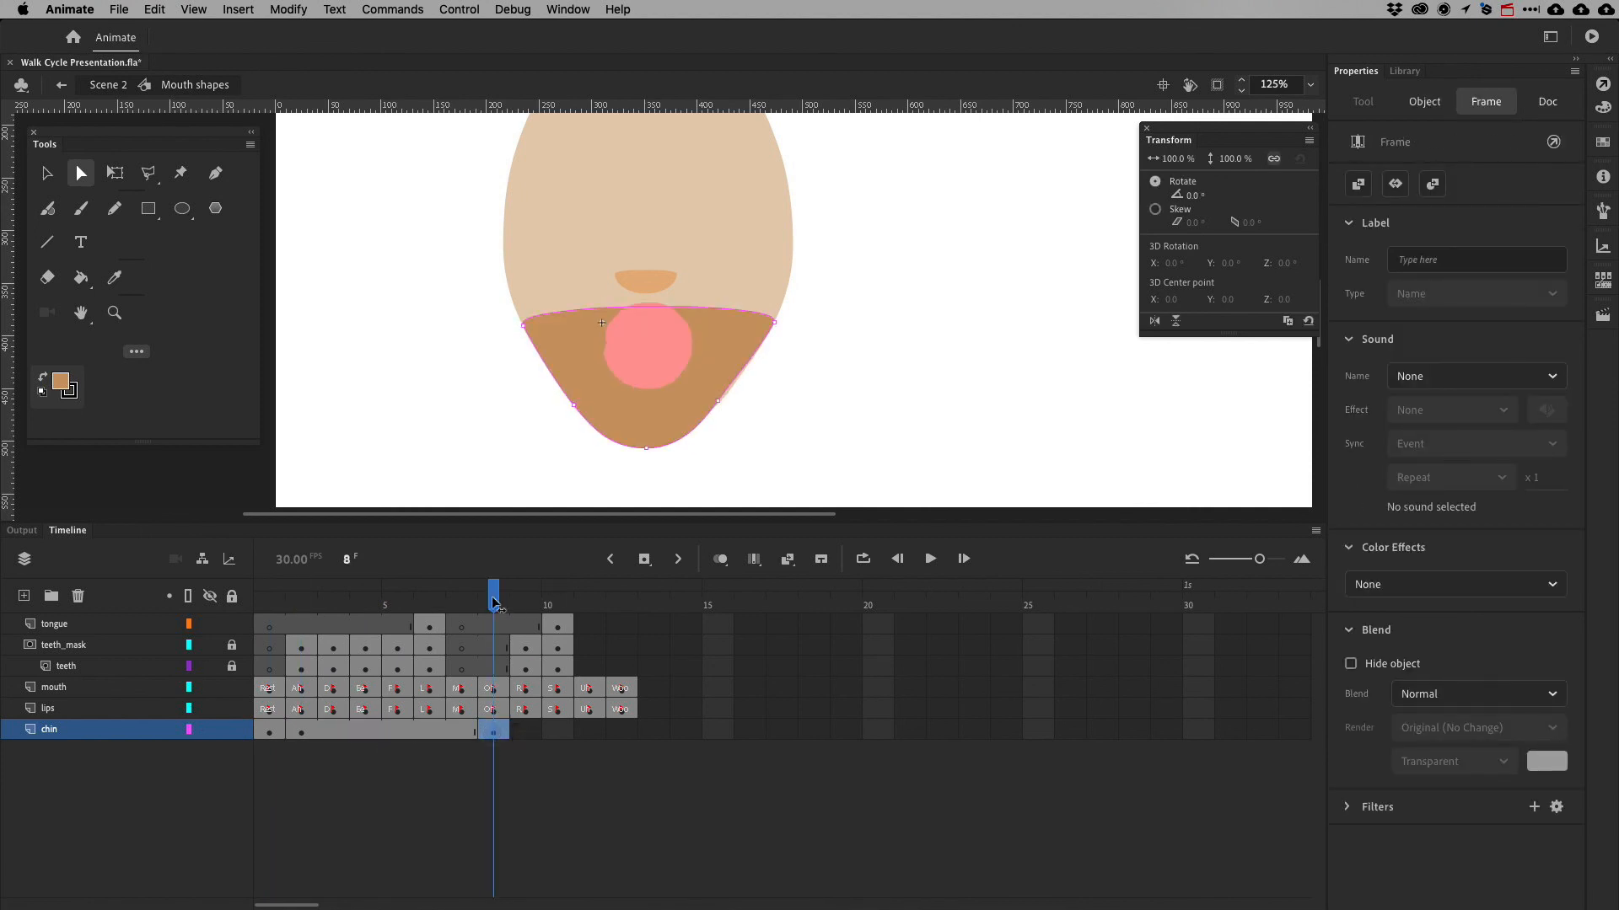
left_click_drag(496, 602, 590, 595)
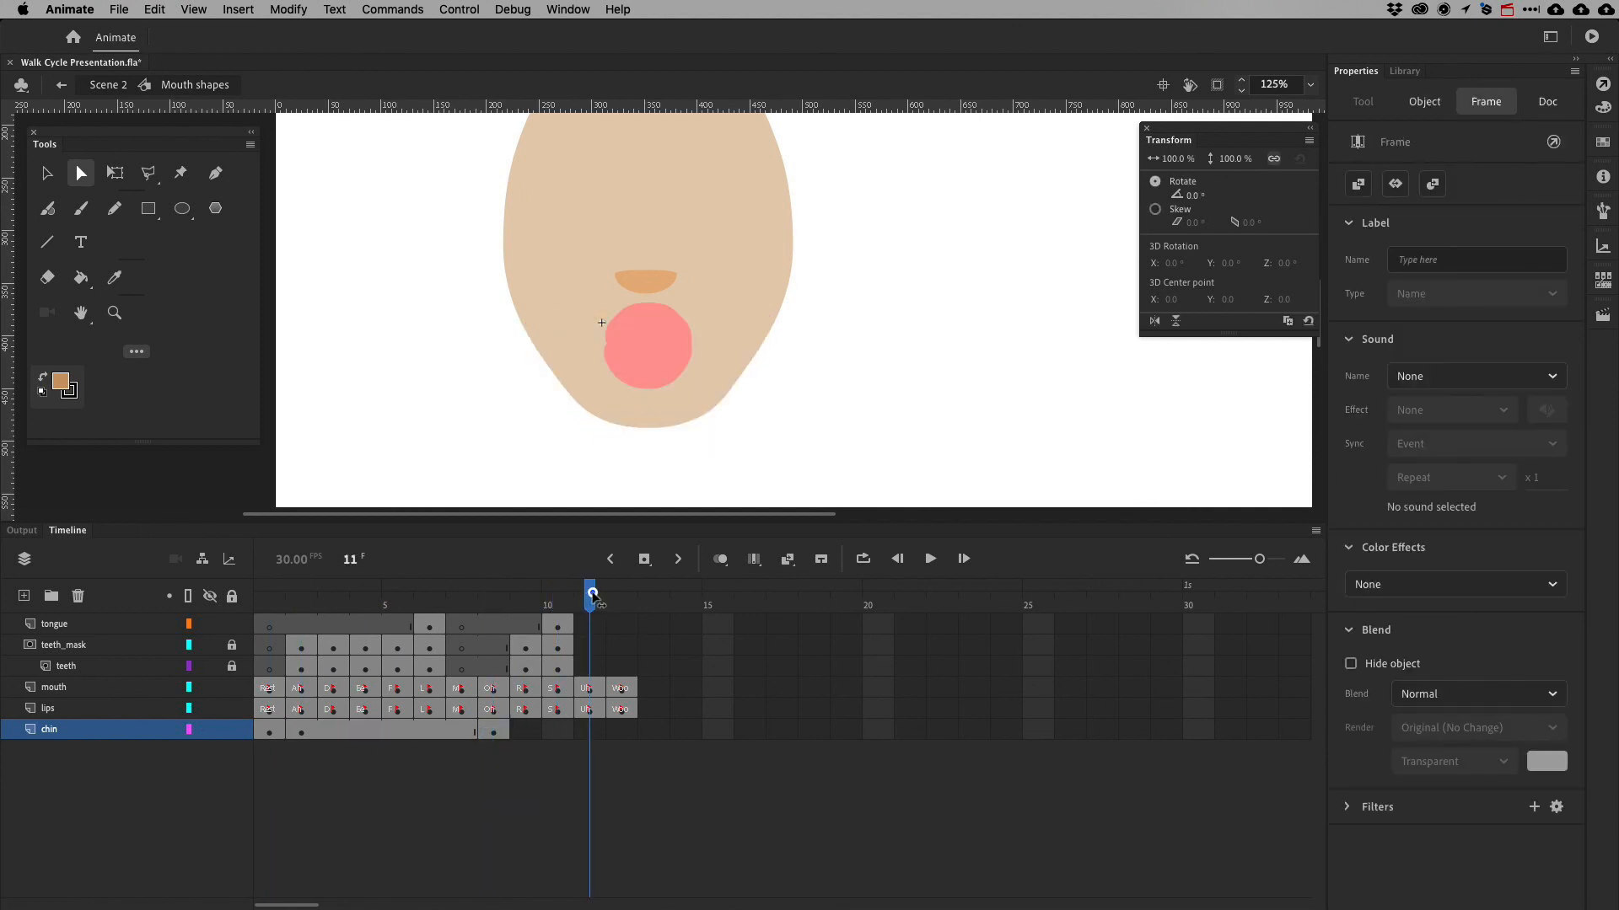
left_click(498, 732)
left_click_drag(498, 732, 644, 751)
left_click(616, 604)
left_click(589, 733)
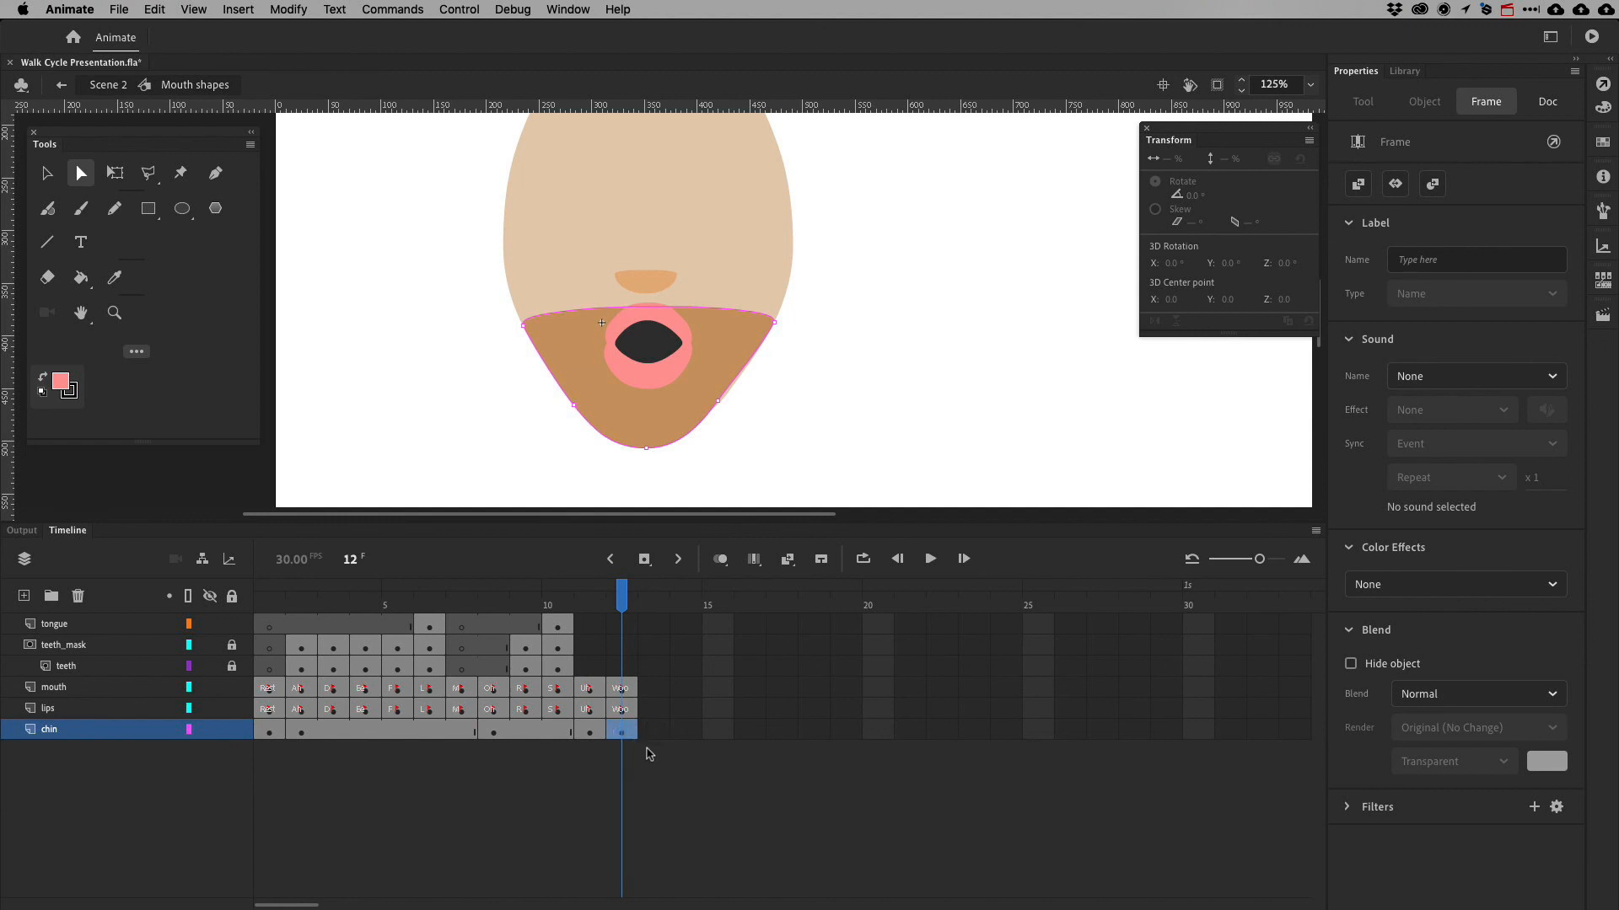
Undo the chin keyframe copied to frame 12 and insert a new keyframe there instead
key("super+z")
left_click(622, 732)
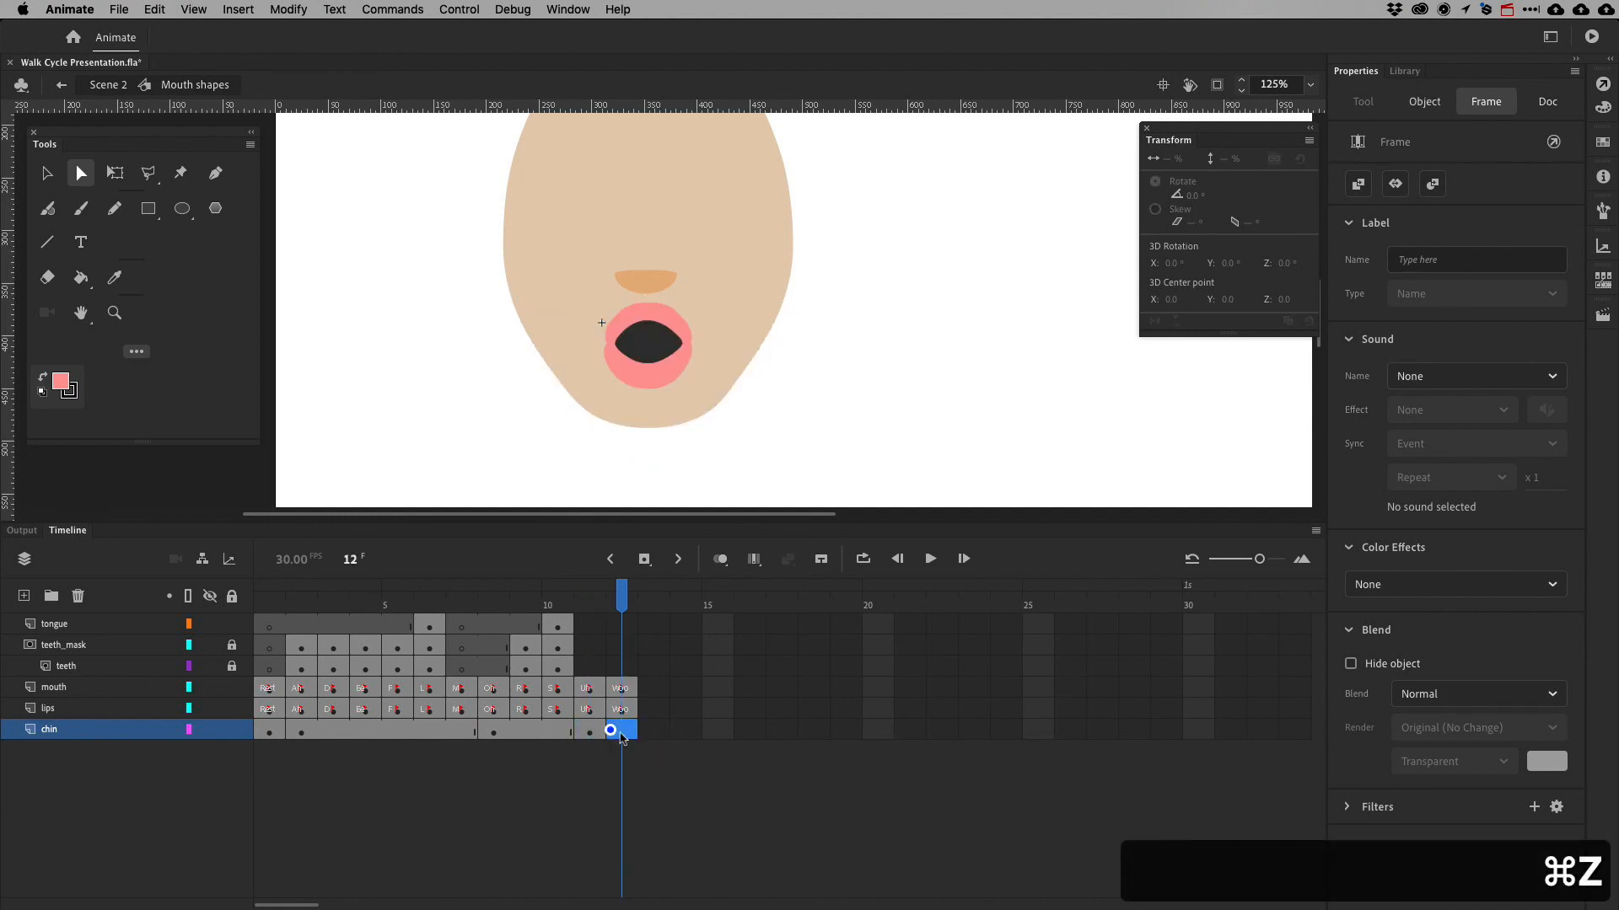
right_click(627, 736)
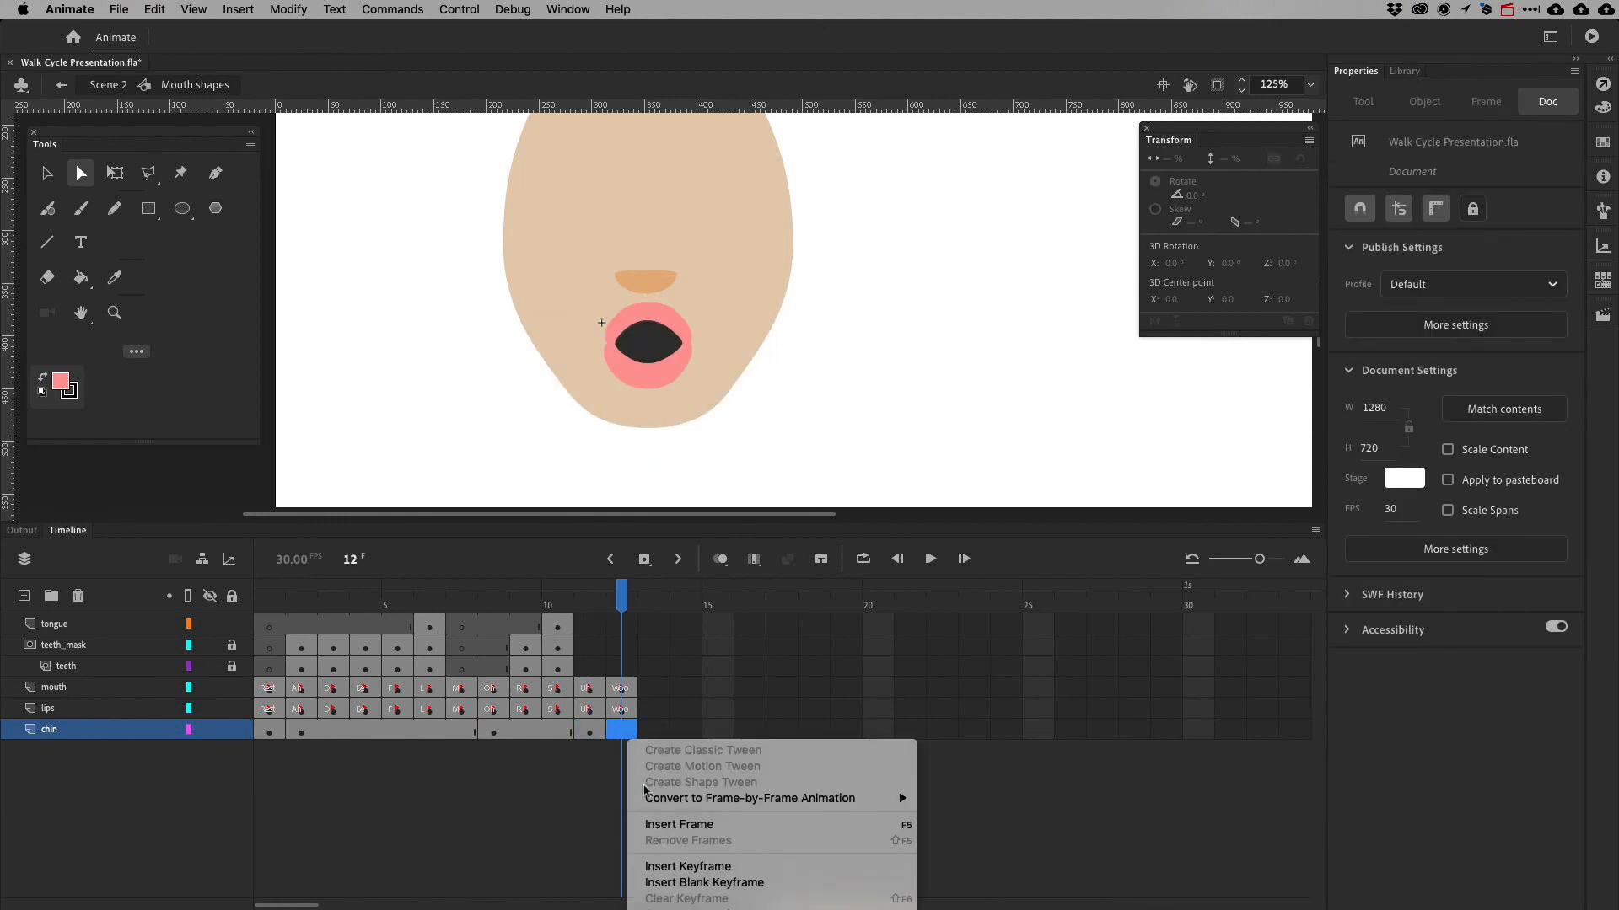
left_click(657, 866)
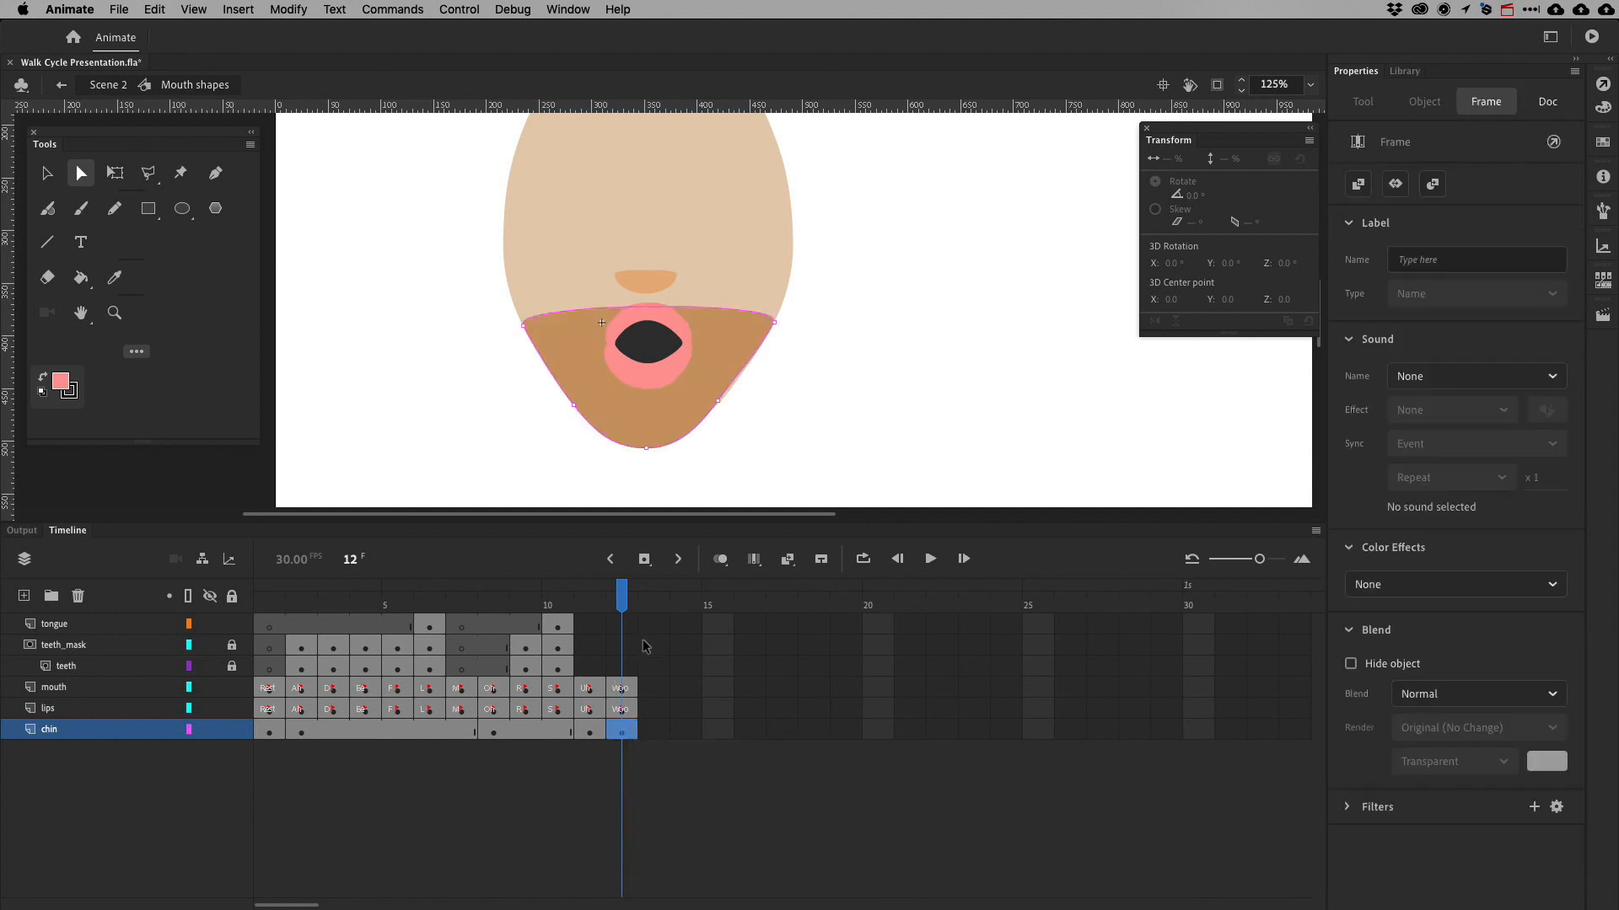
mouse_move(624, 606)
left_mouse_down()
mouse_move(590, 606)
mouse_move(613, 605)
left_mouse_up()
left_click(614, 605)
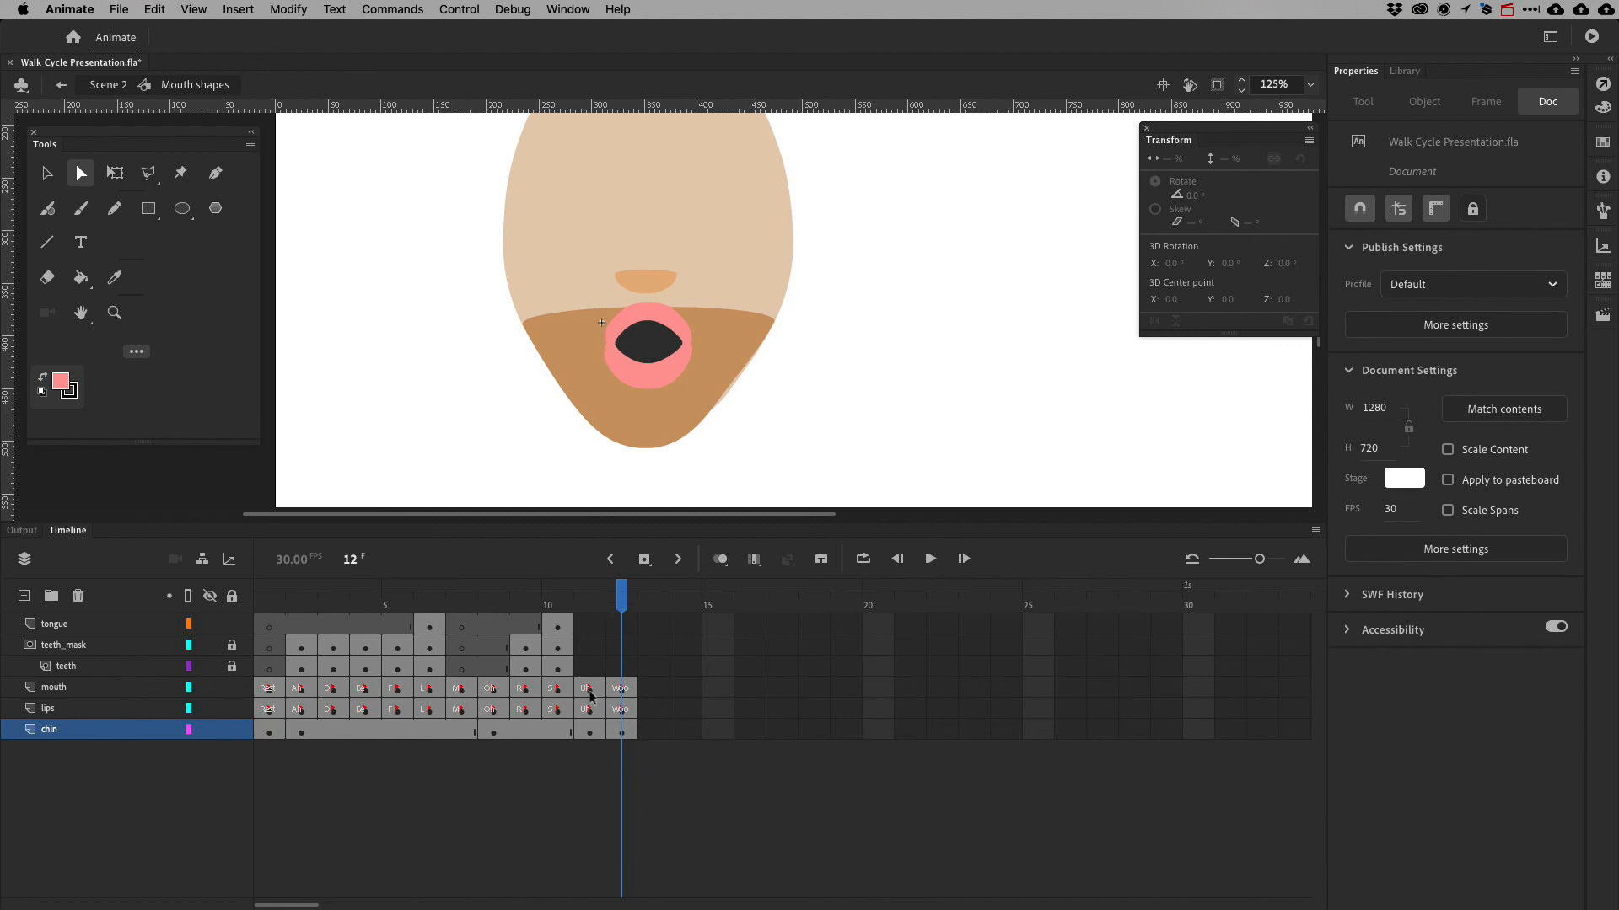
Pull the upper curve handles of the chin's side points inward and up at frame 11, arching its top edge above the lips
left_click(590, 730)
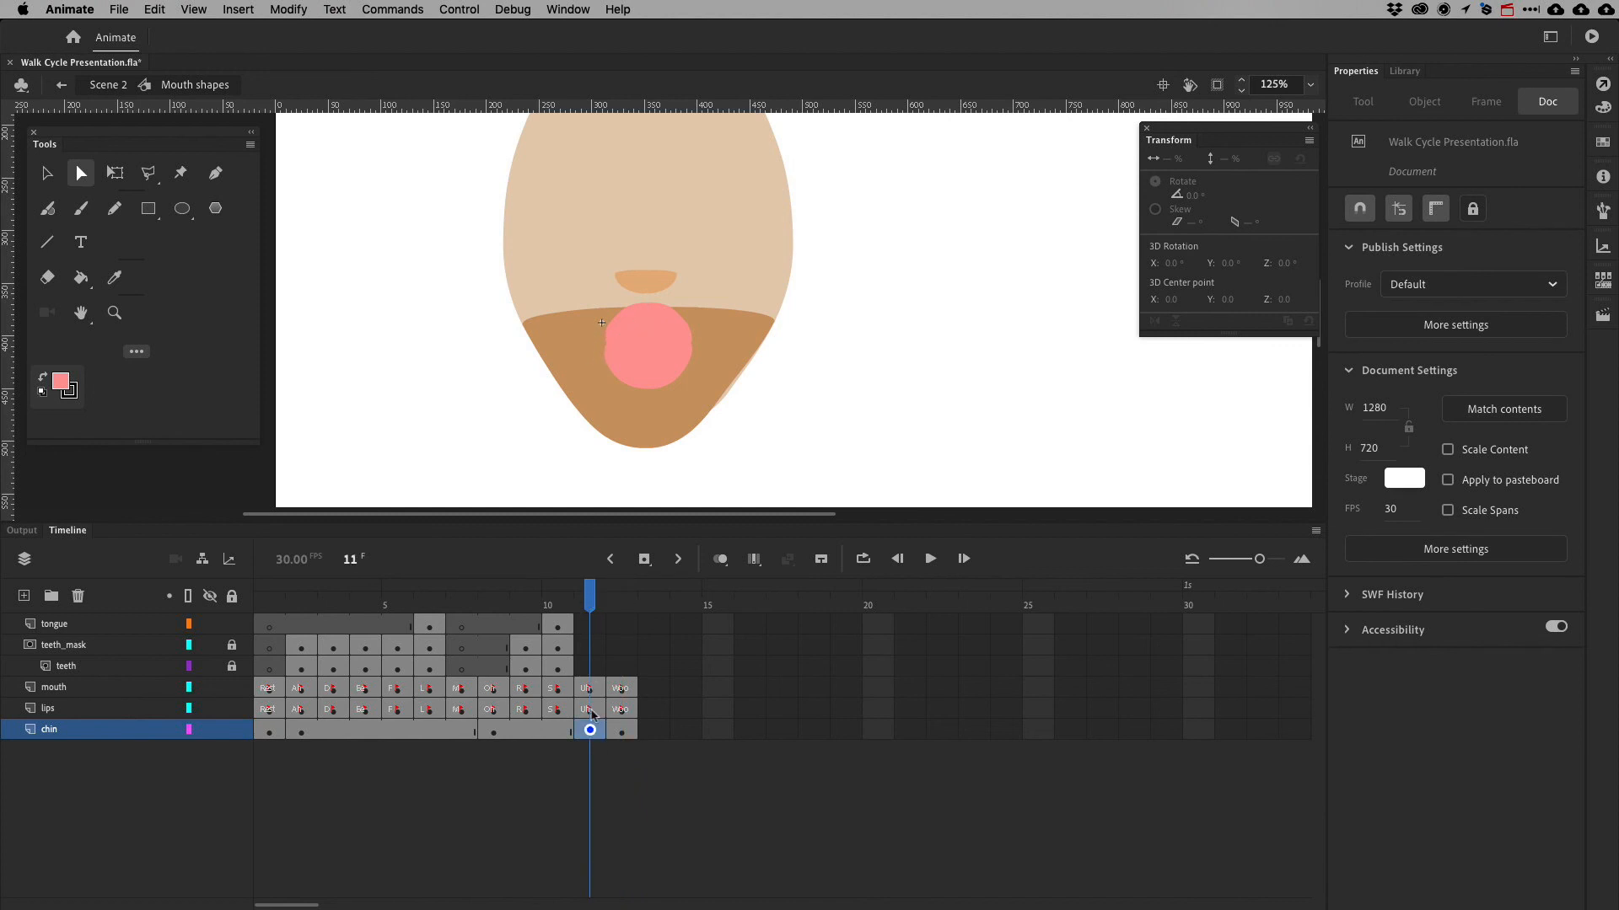
left_click(523, 327)
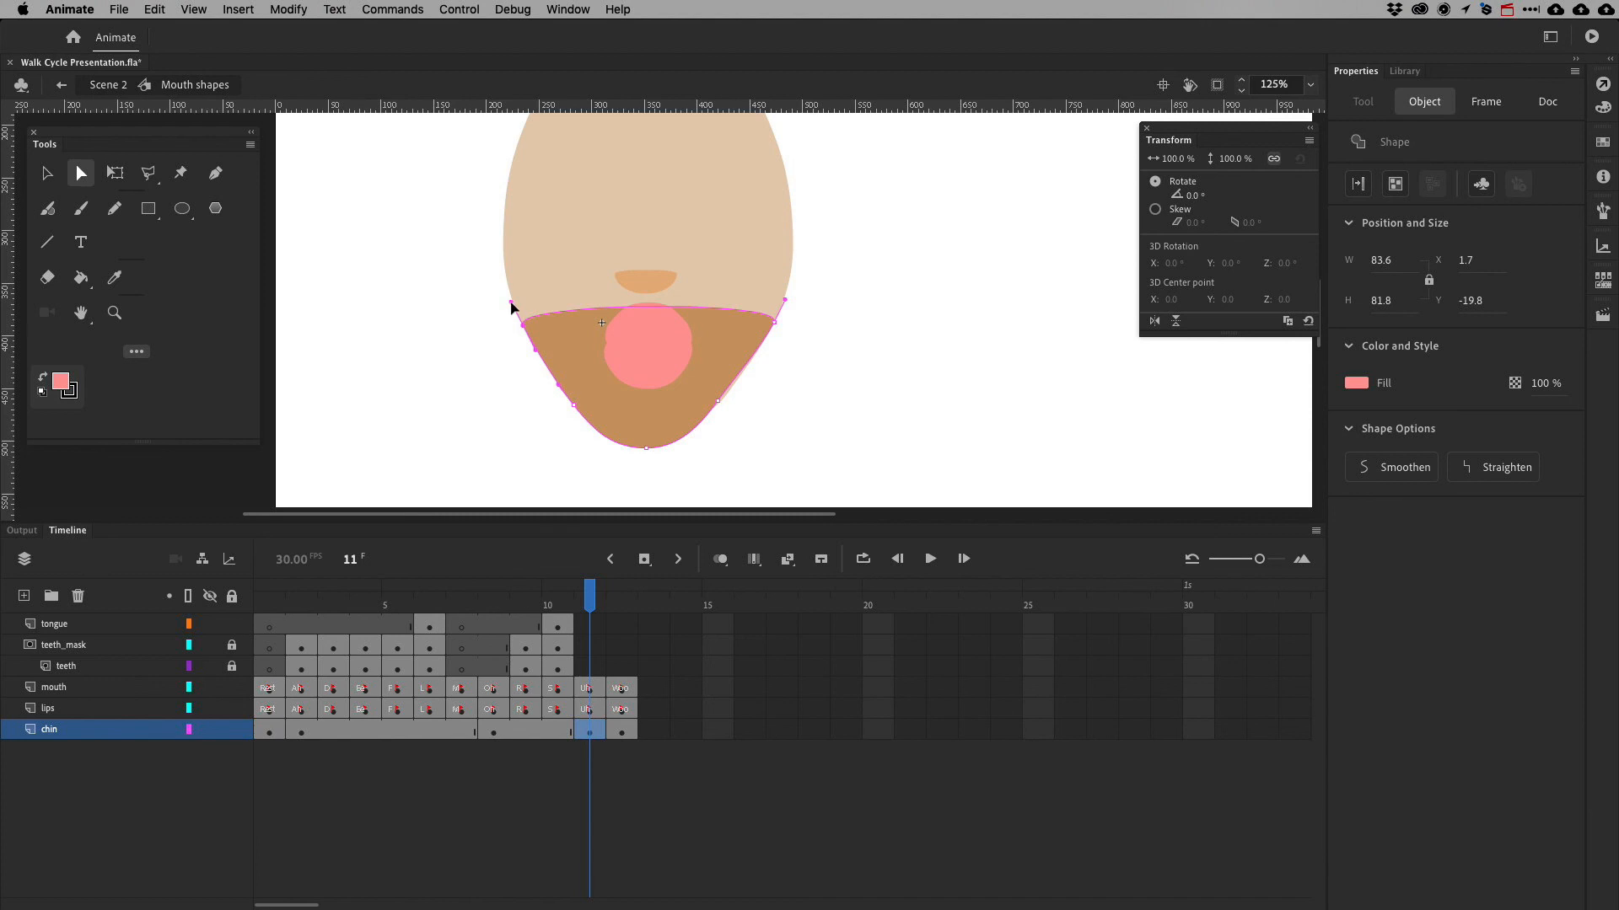
left_click_drag(512, 303, 574, 271)
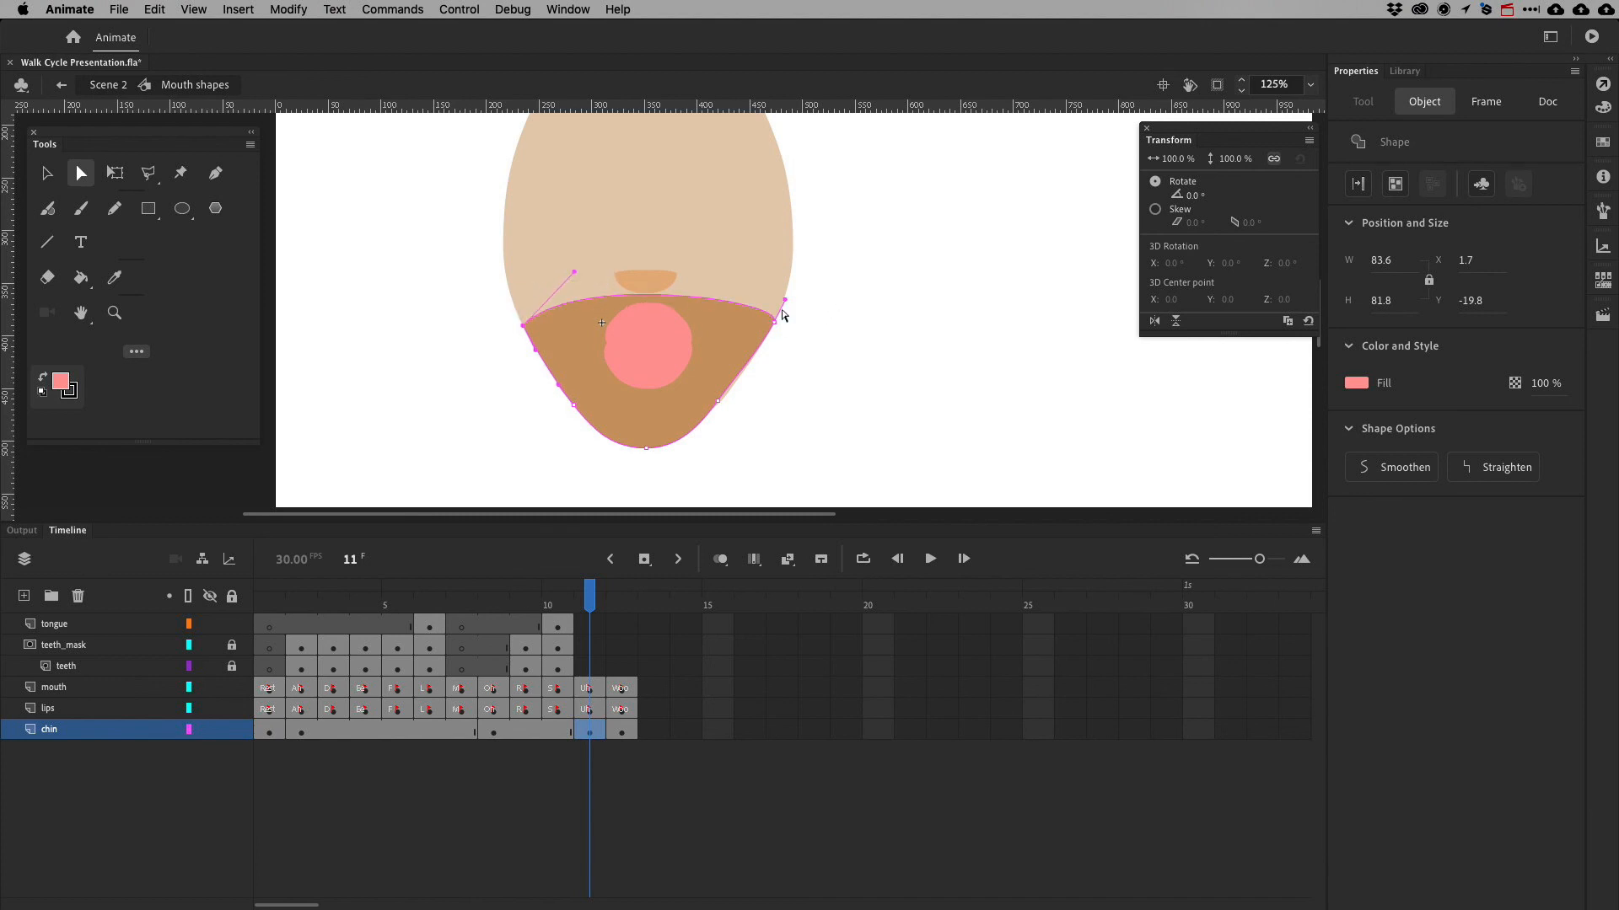
left_click_drag(785, 302, 730, 290)
key("alt")
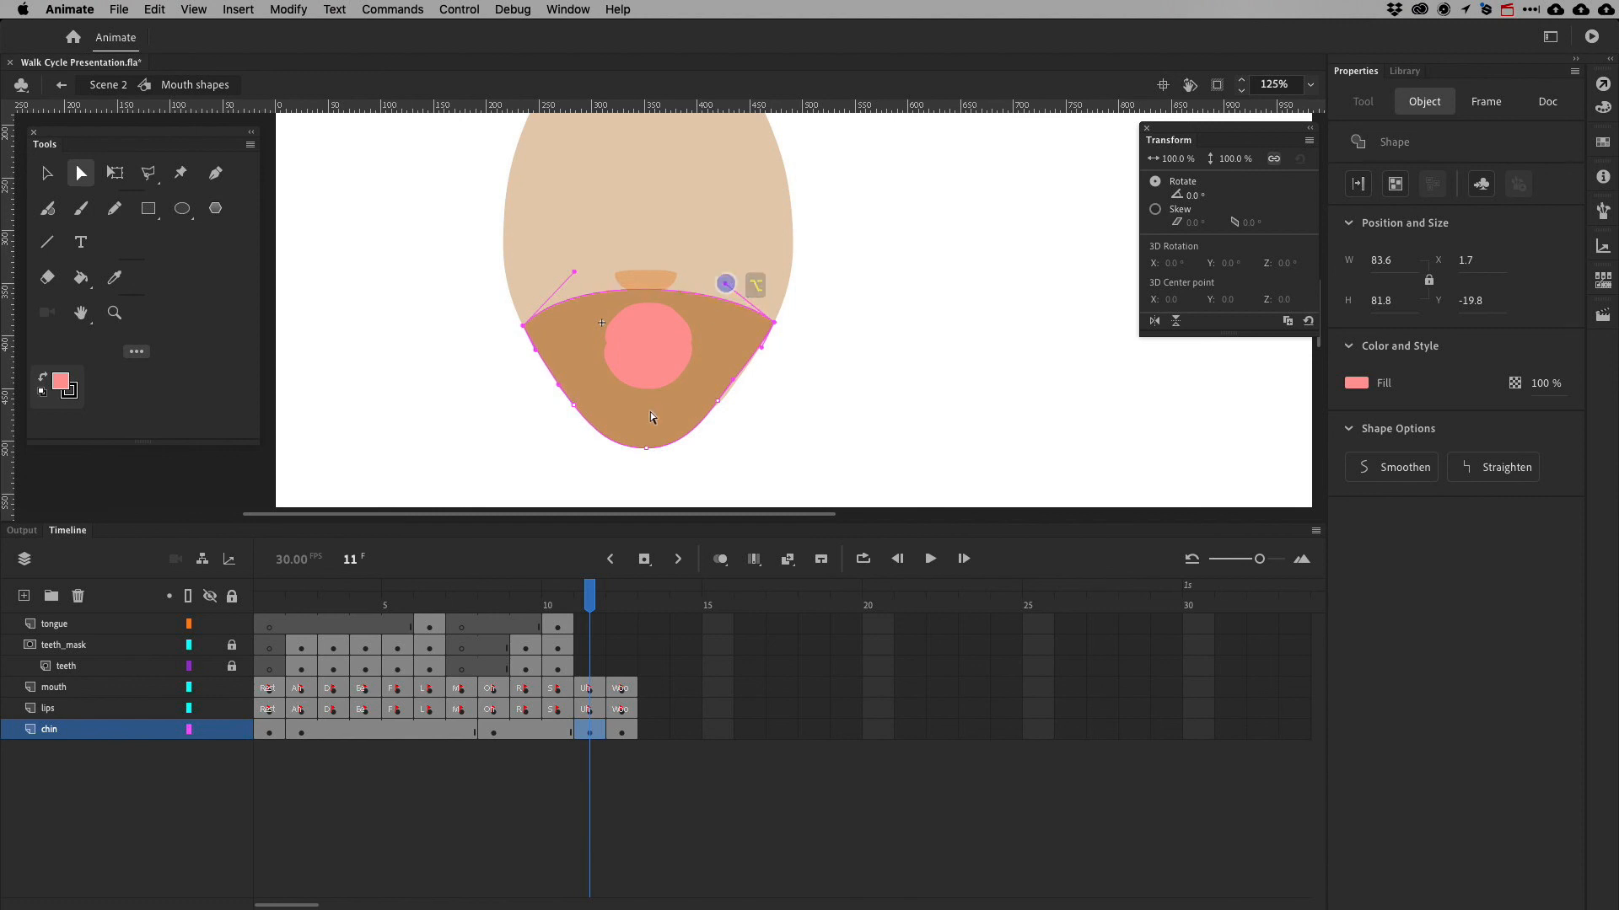
Arch the chin's top edge above the lips at frame 12 by pulling both side points' upper curve handles inward and up
left_click(622, 732)
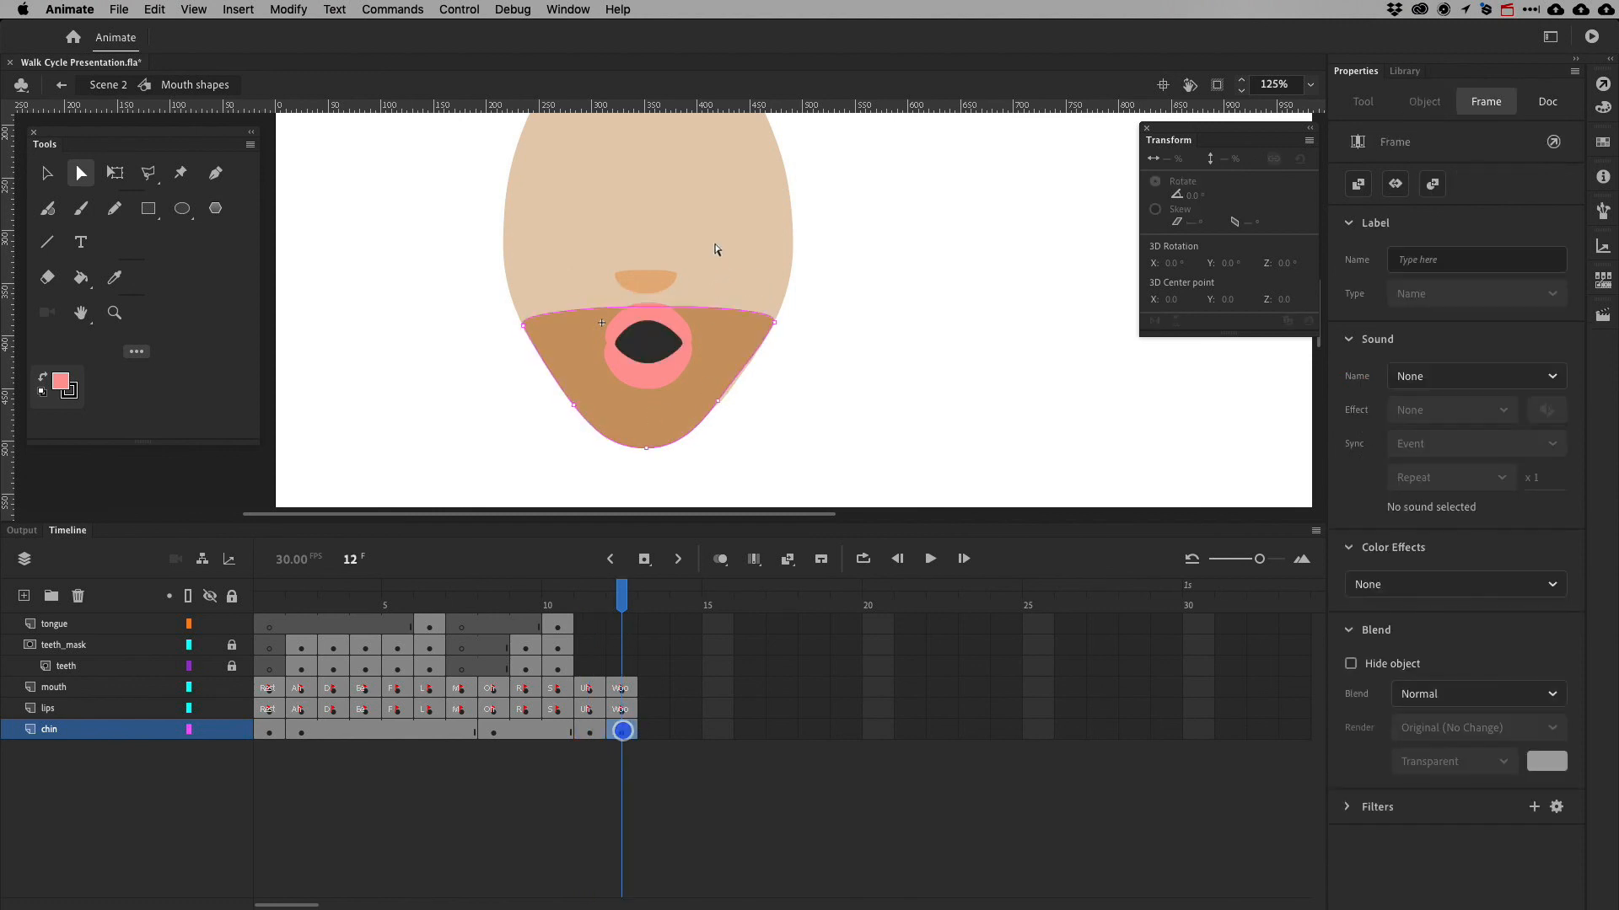
left_click(776, 324)
left_click_drag(785, 301, 743, 289)
left_click_drag(538, 293, 546, 278)
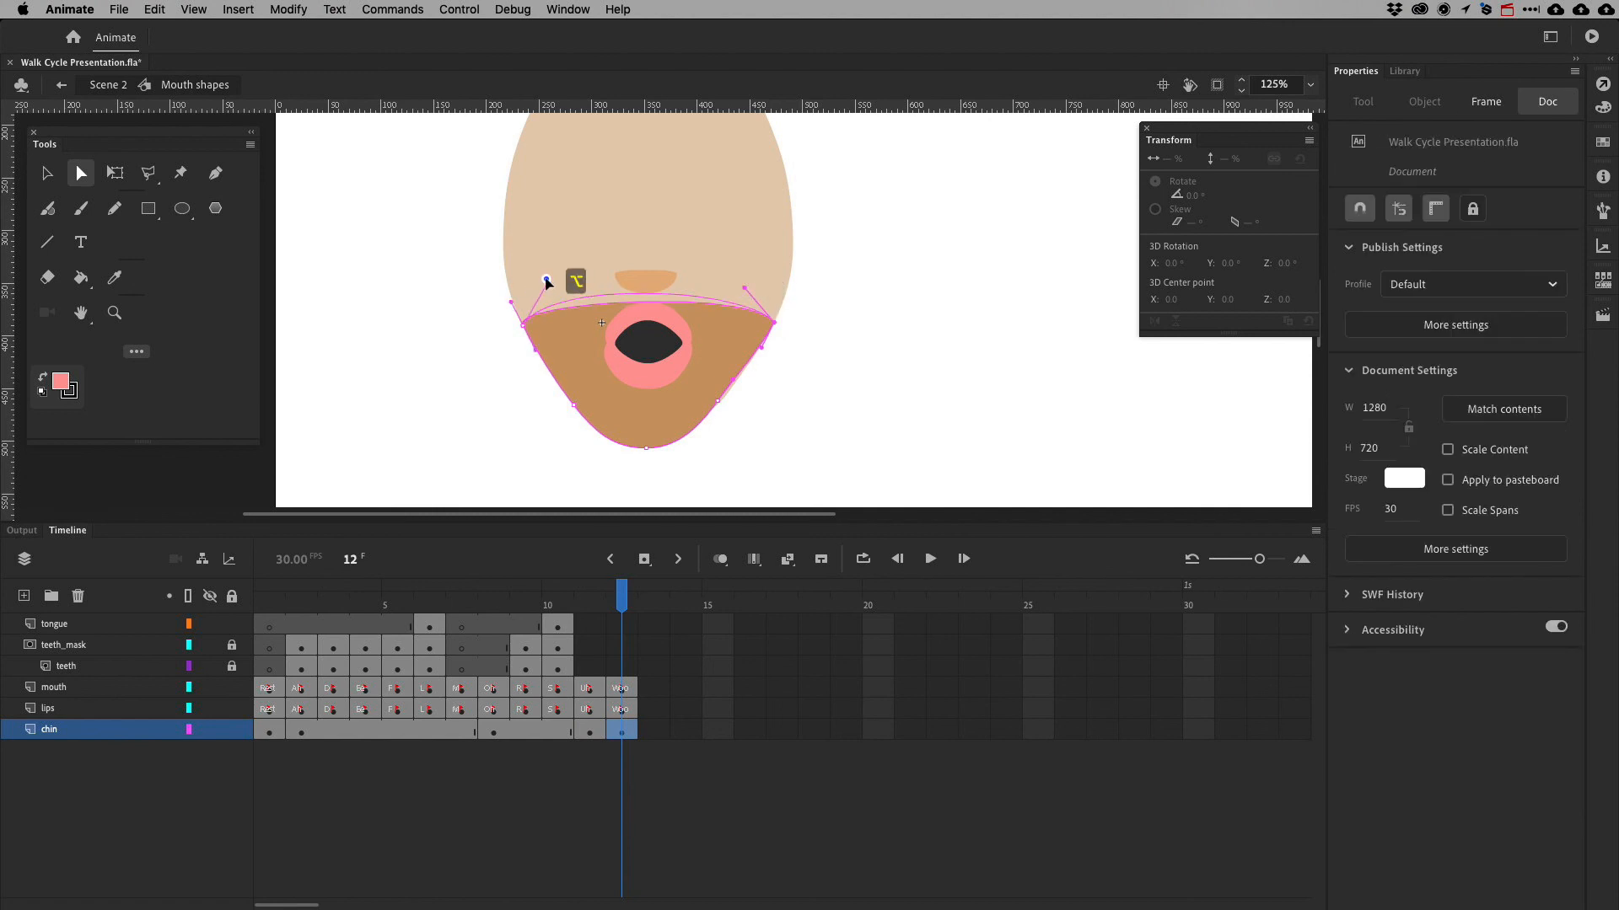
Duplicate the neutral chin keyframe from frame 1 across frames 3 to 6
left_click(336, 623)
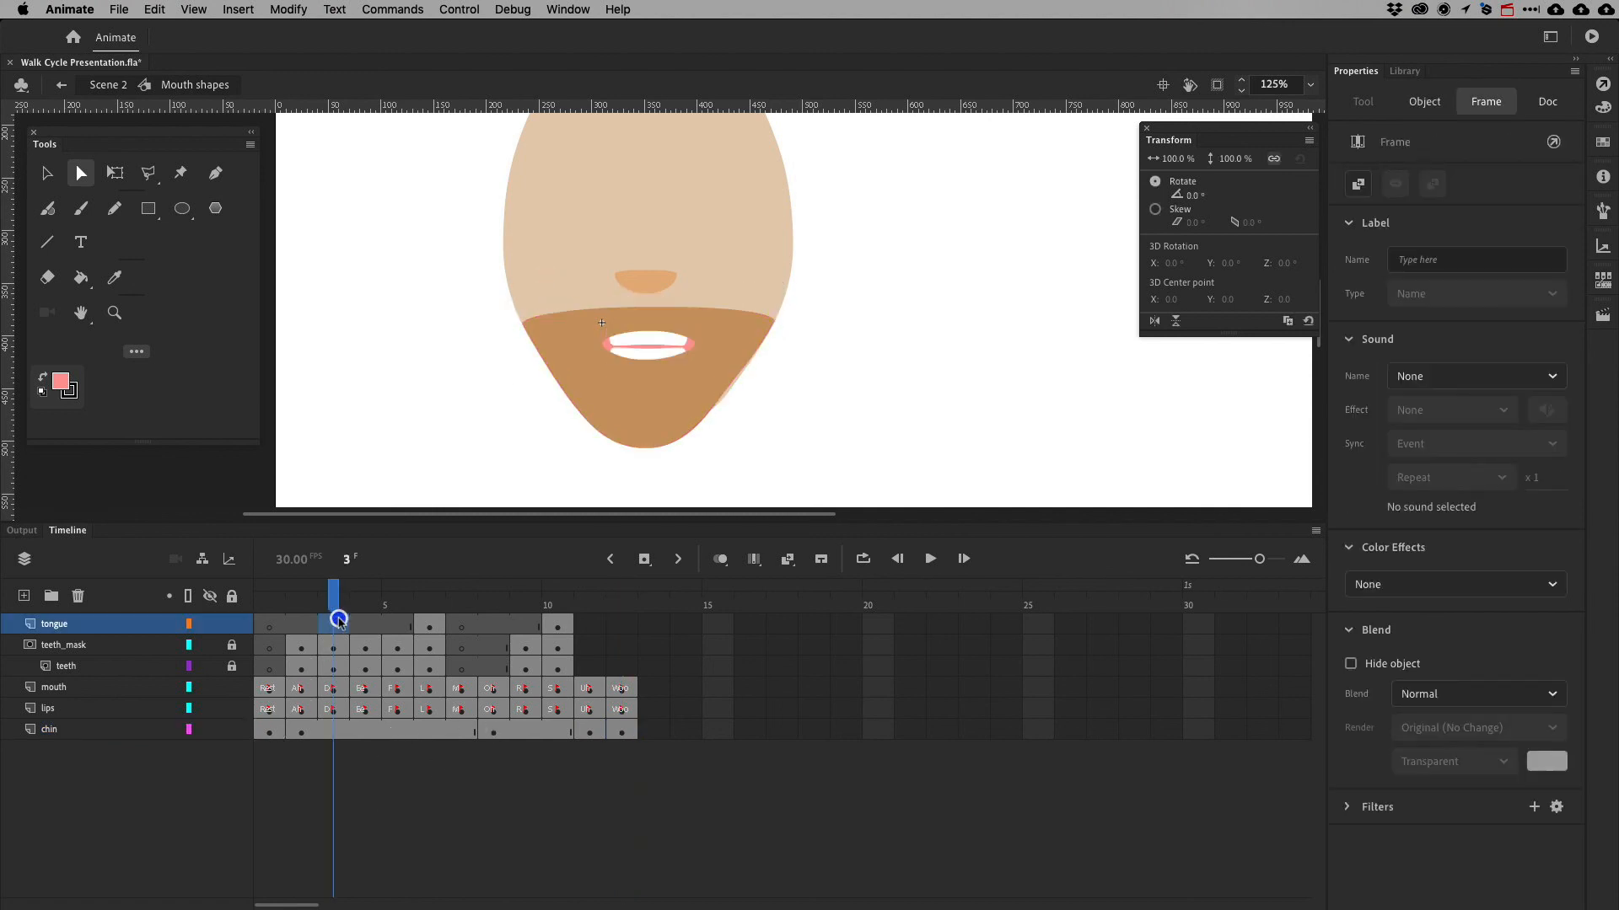
left_click(270, 733)
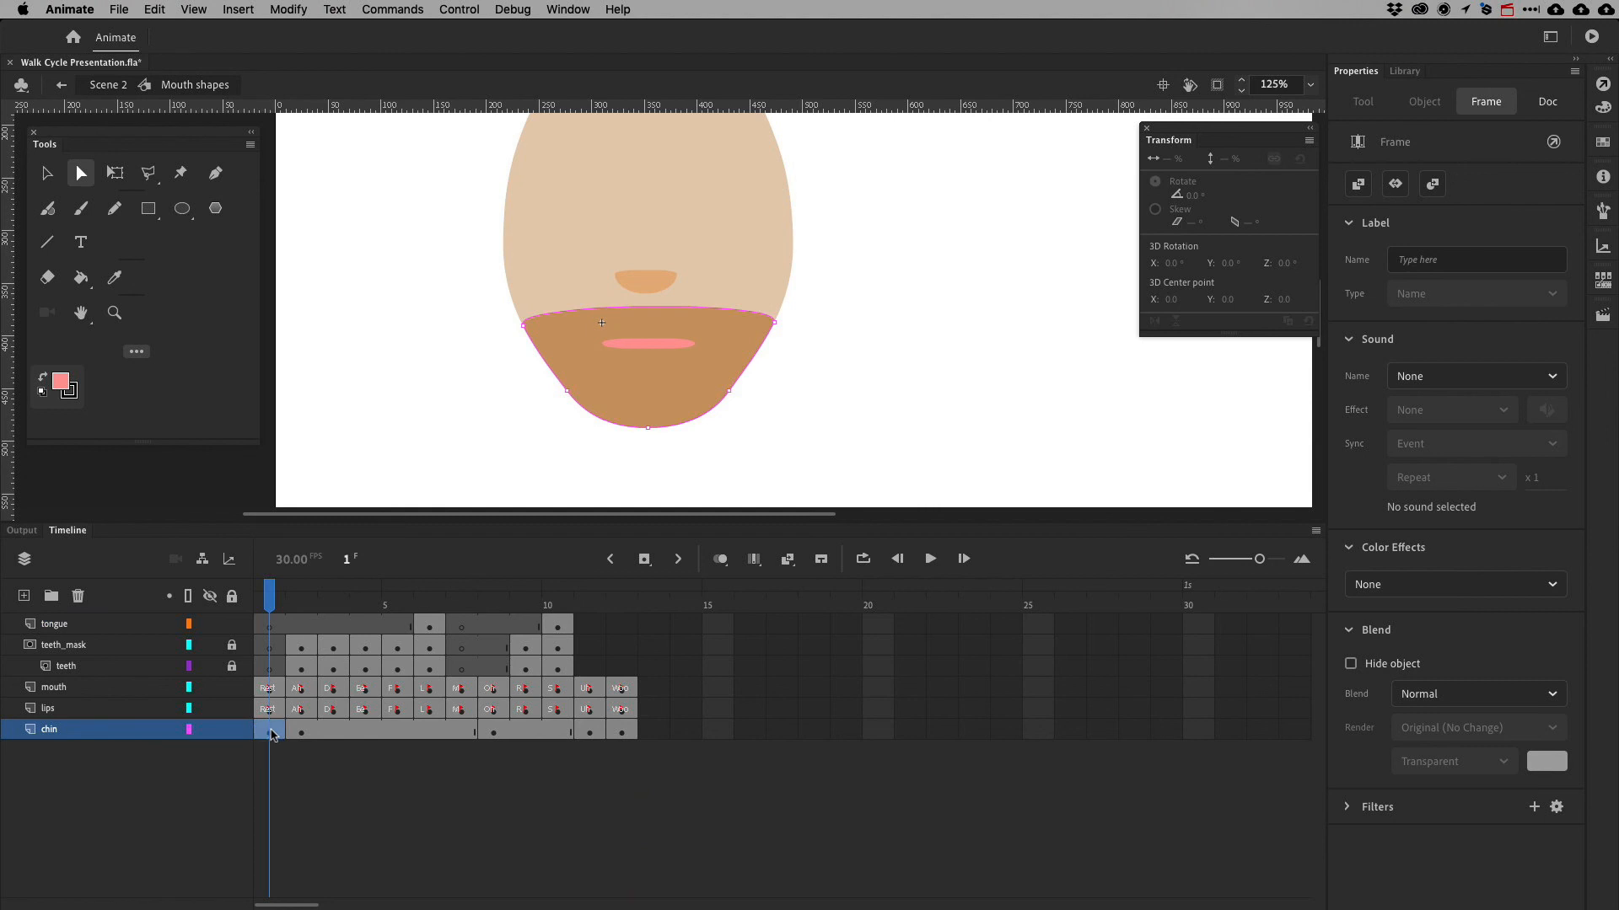
left_click_drag(271, 736, 405, 703)
left_click(364, 604)
left_click(381, 606)
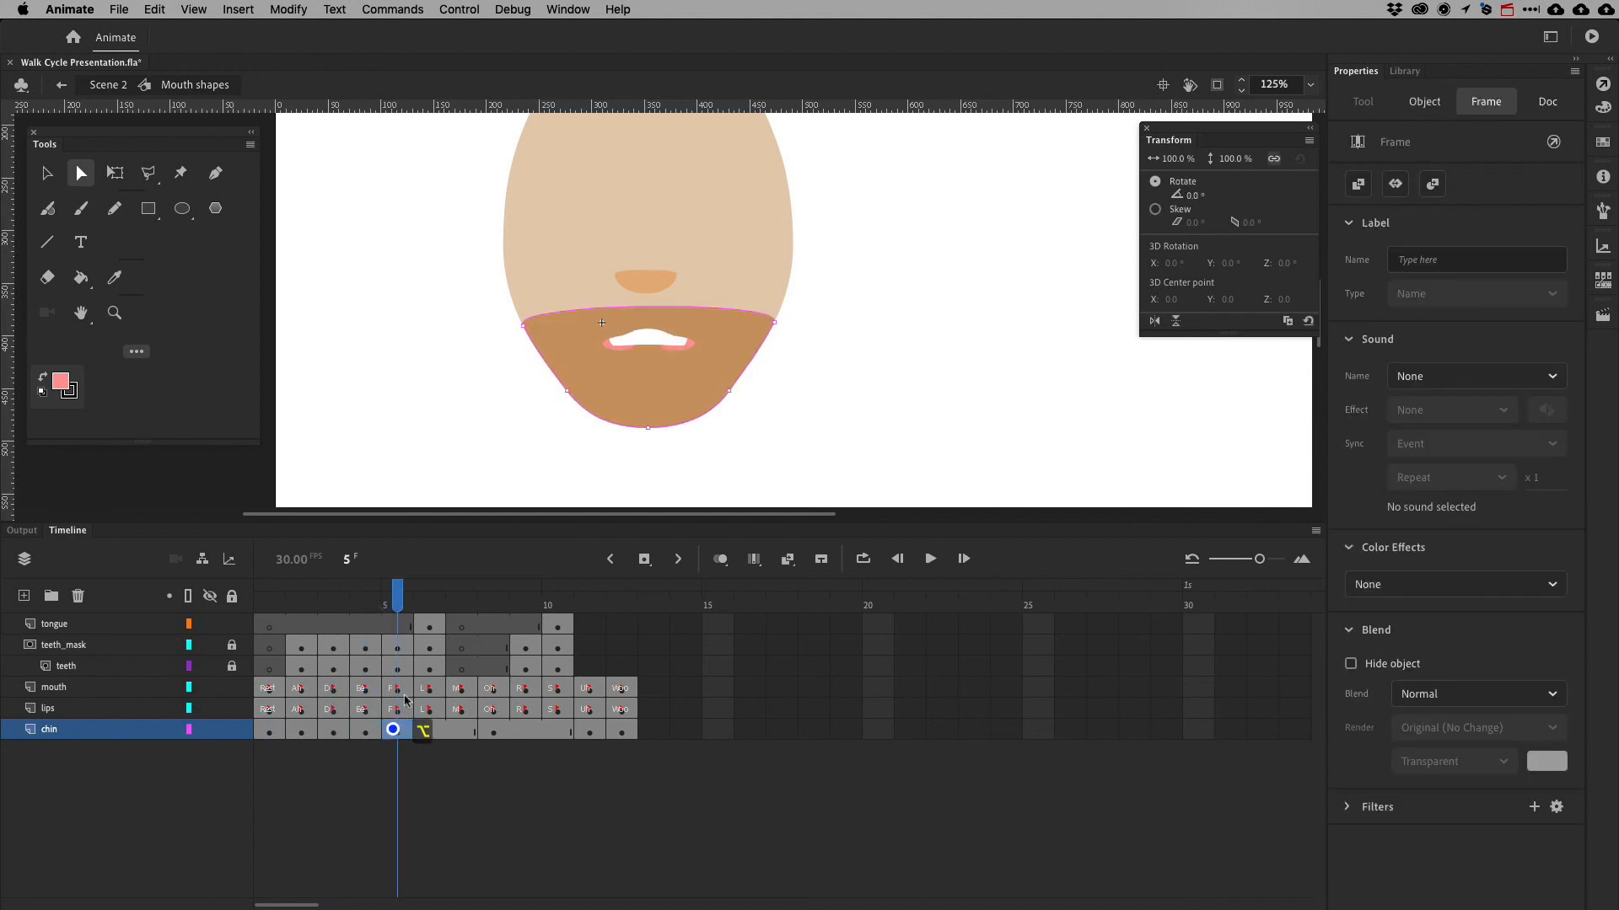
left_click_drag(398, 600, 429, 601)
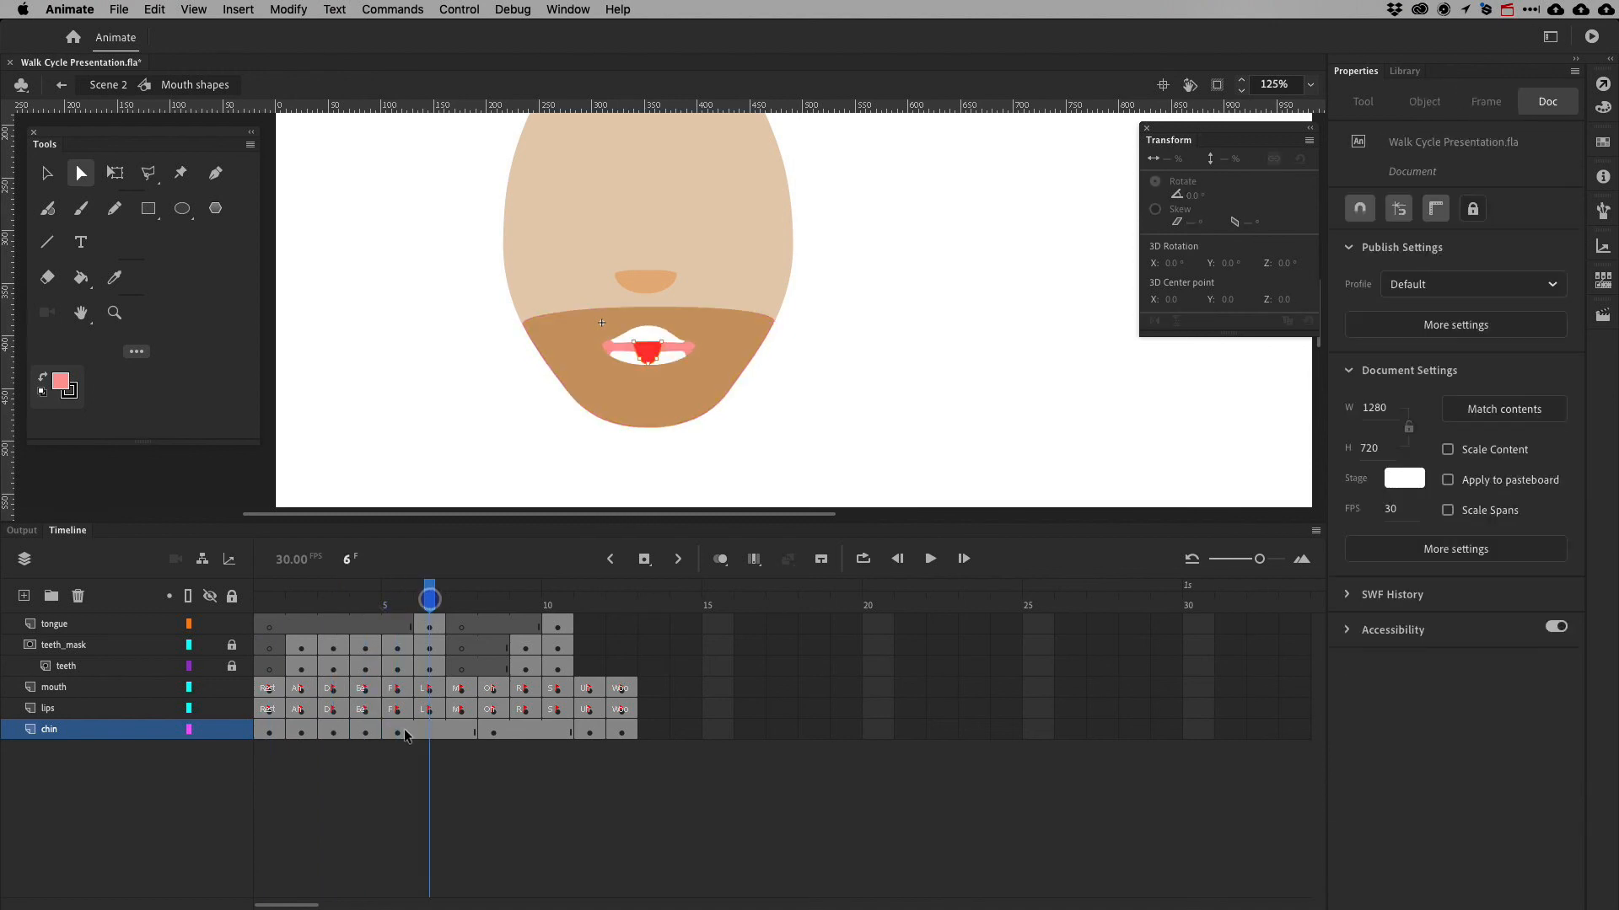
left_click_drag(405, 735, 428, 732)
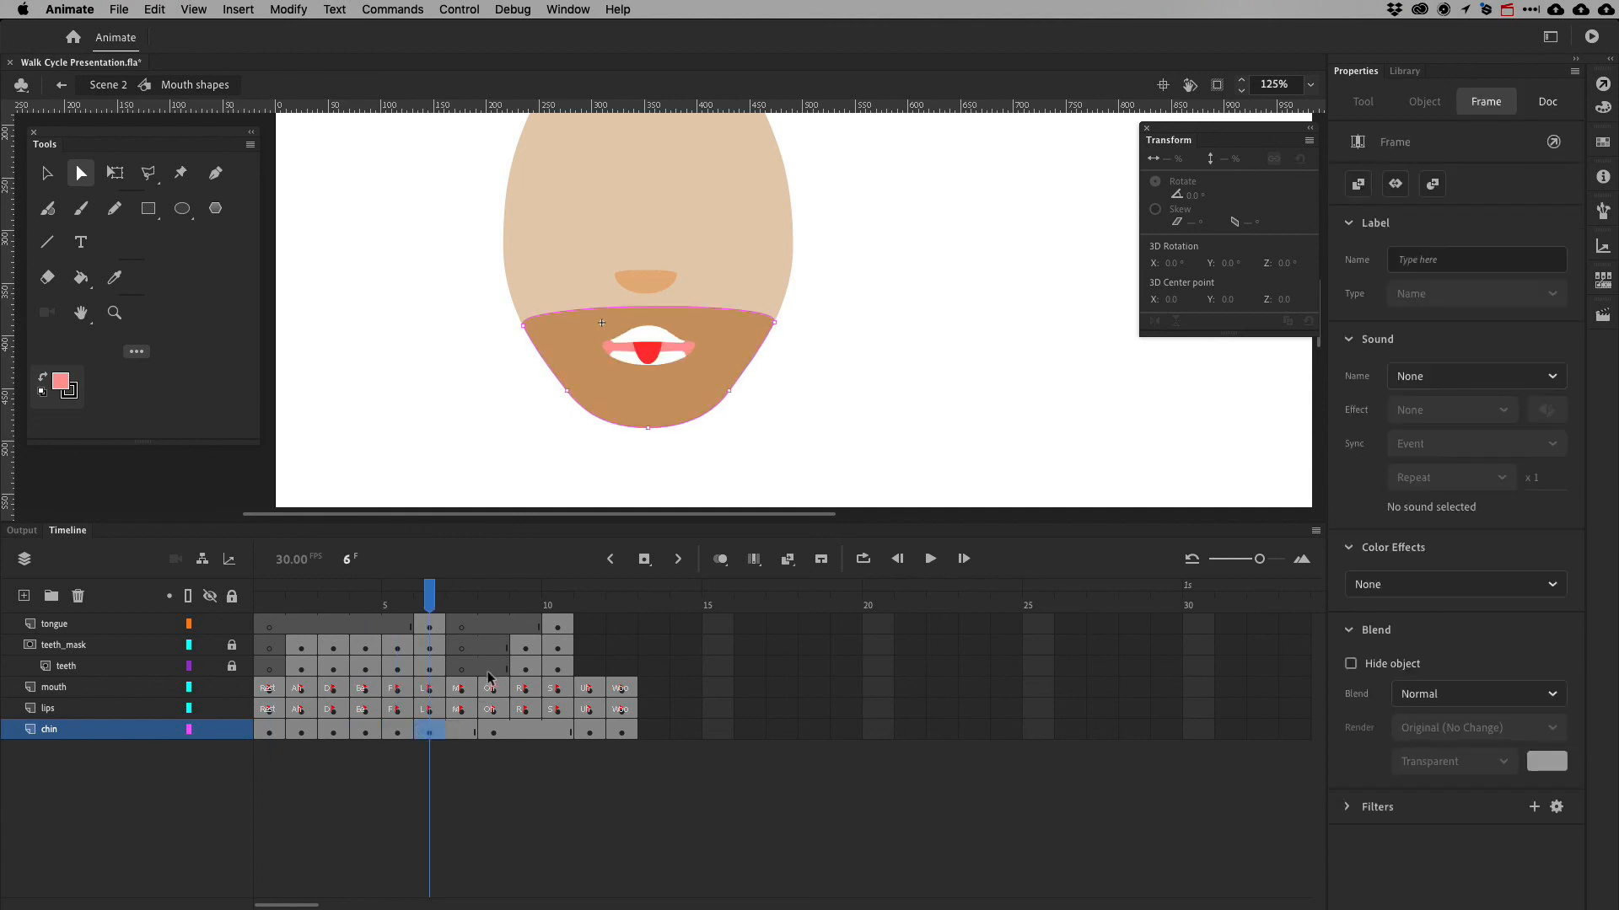
Duplicate the neutral chin keyframe to frames 7, 9 and 10, leaving the lowered chin at frame 8
left_click(456, 733)
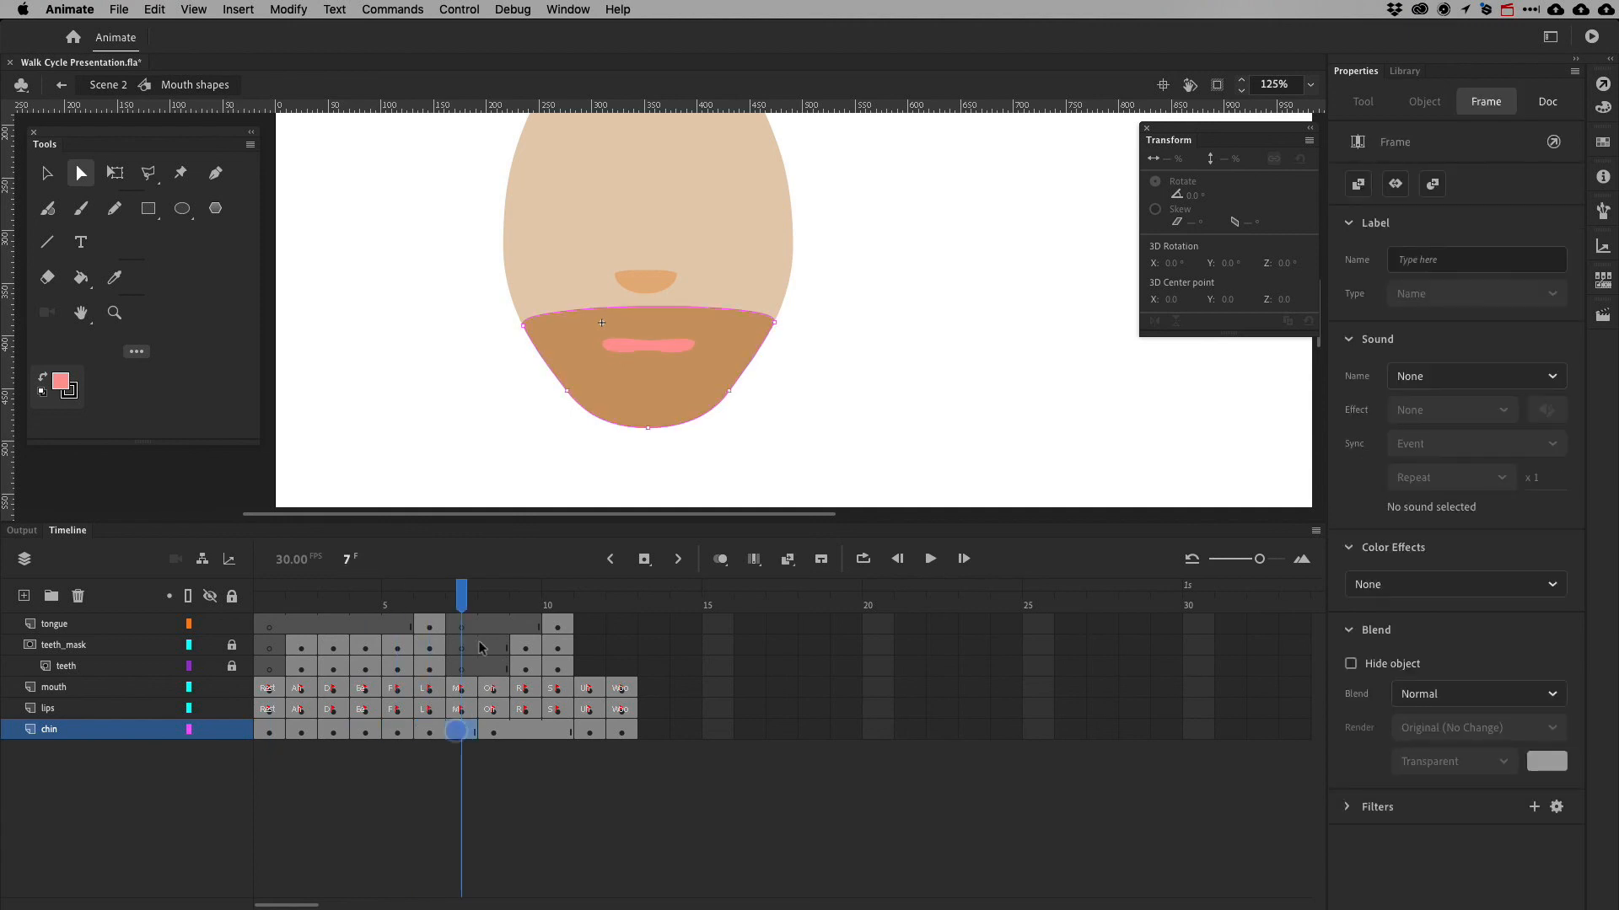
left_click(270, 733)
left_click_drag(269, 733, 459, 731)
left_click(492, 594)
left_click(521, 592)
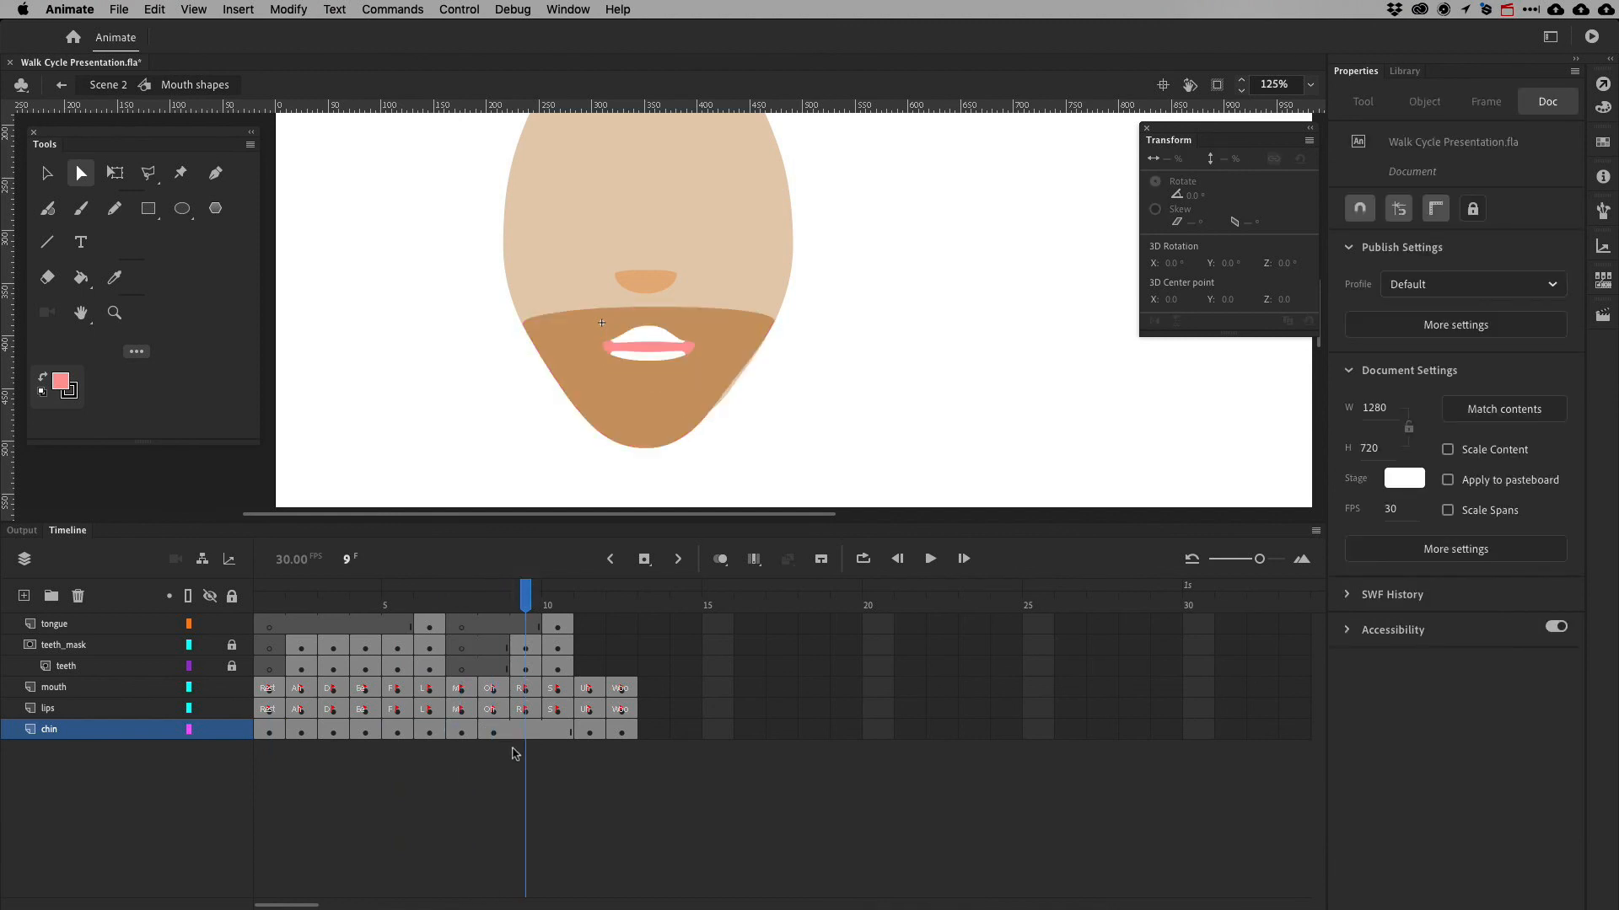
left_click(459, 733)
left_click(432, 731)
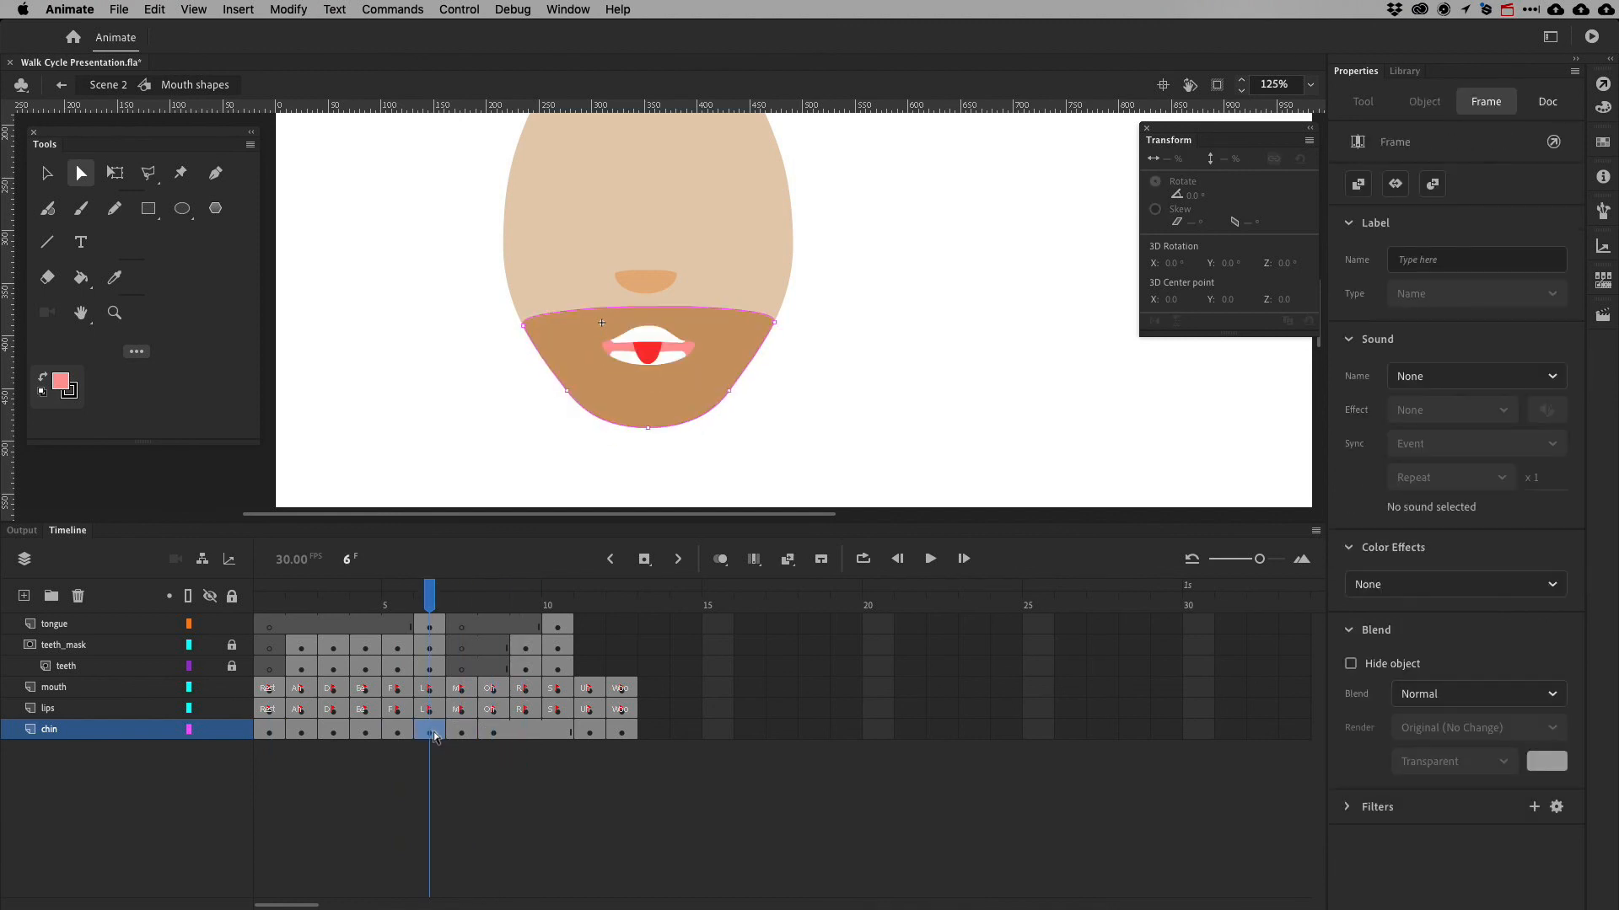
left_click_drag(435, 737, 567, 765)
left_click(558, 600)
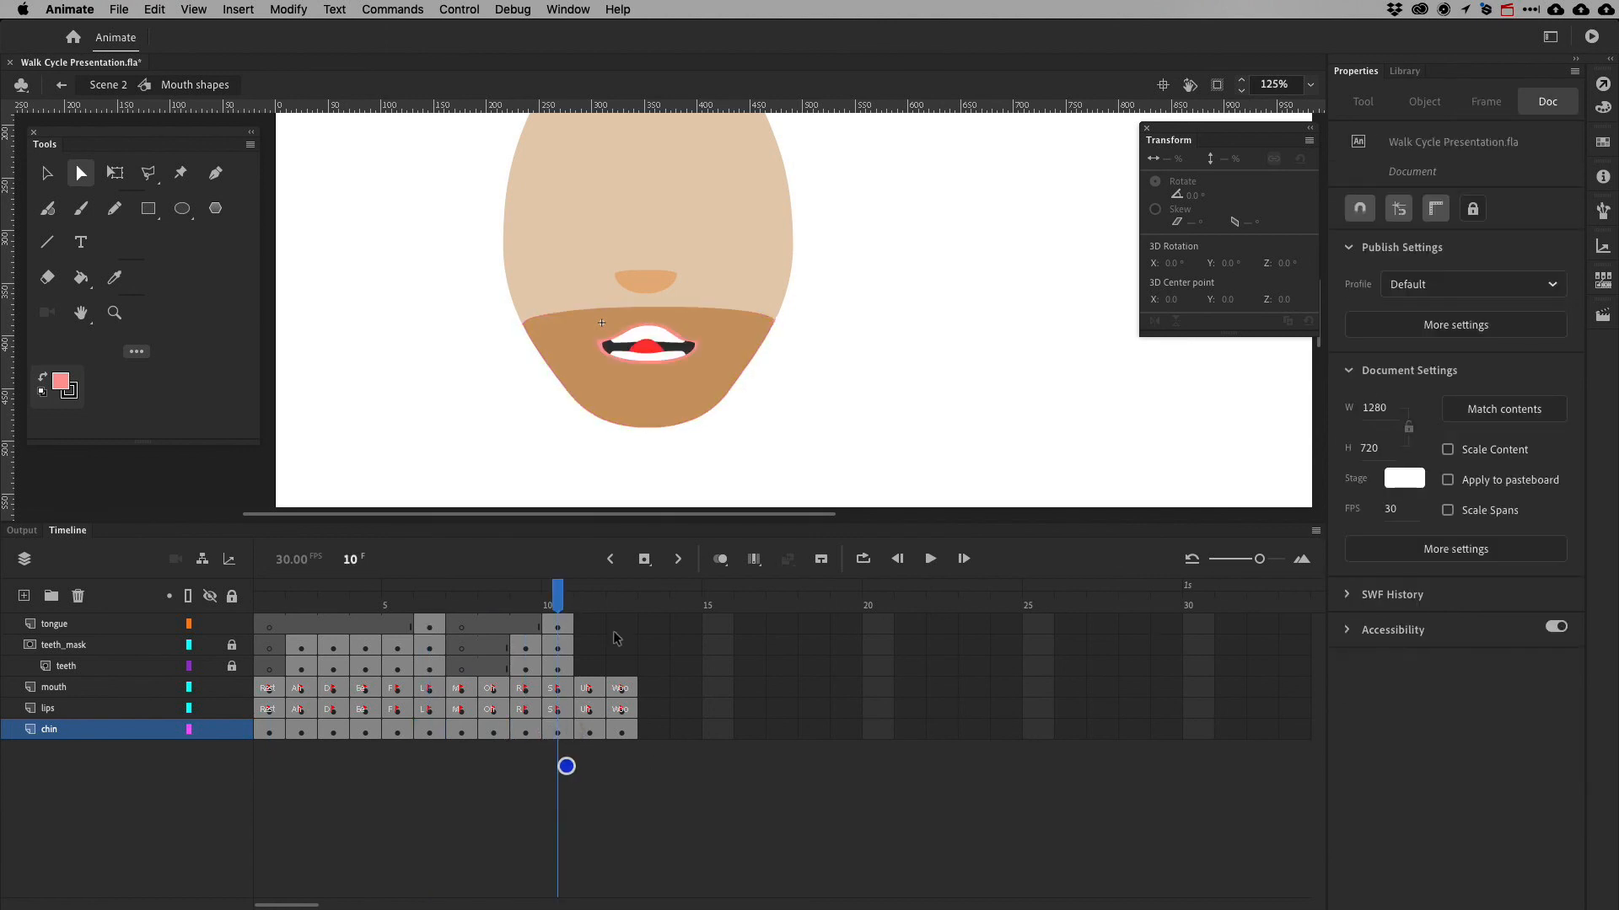
Save the document at frame 1 of the mouth symbol and return to Scene 2
left_click_drag(560, 609, 397, 607)
left_click(268, 606)
key("super+s")
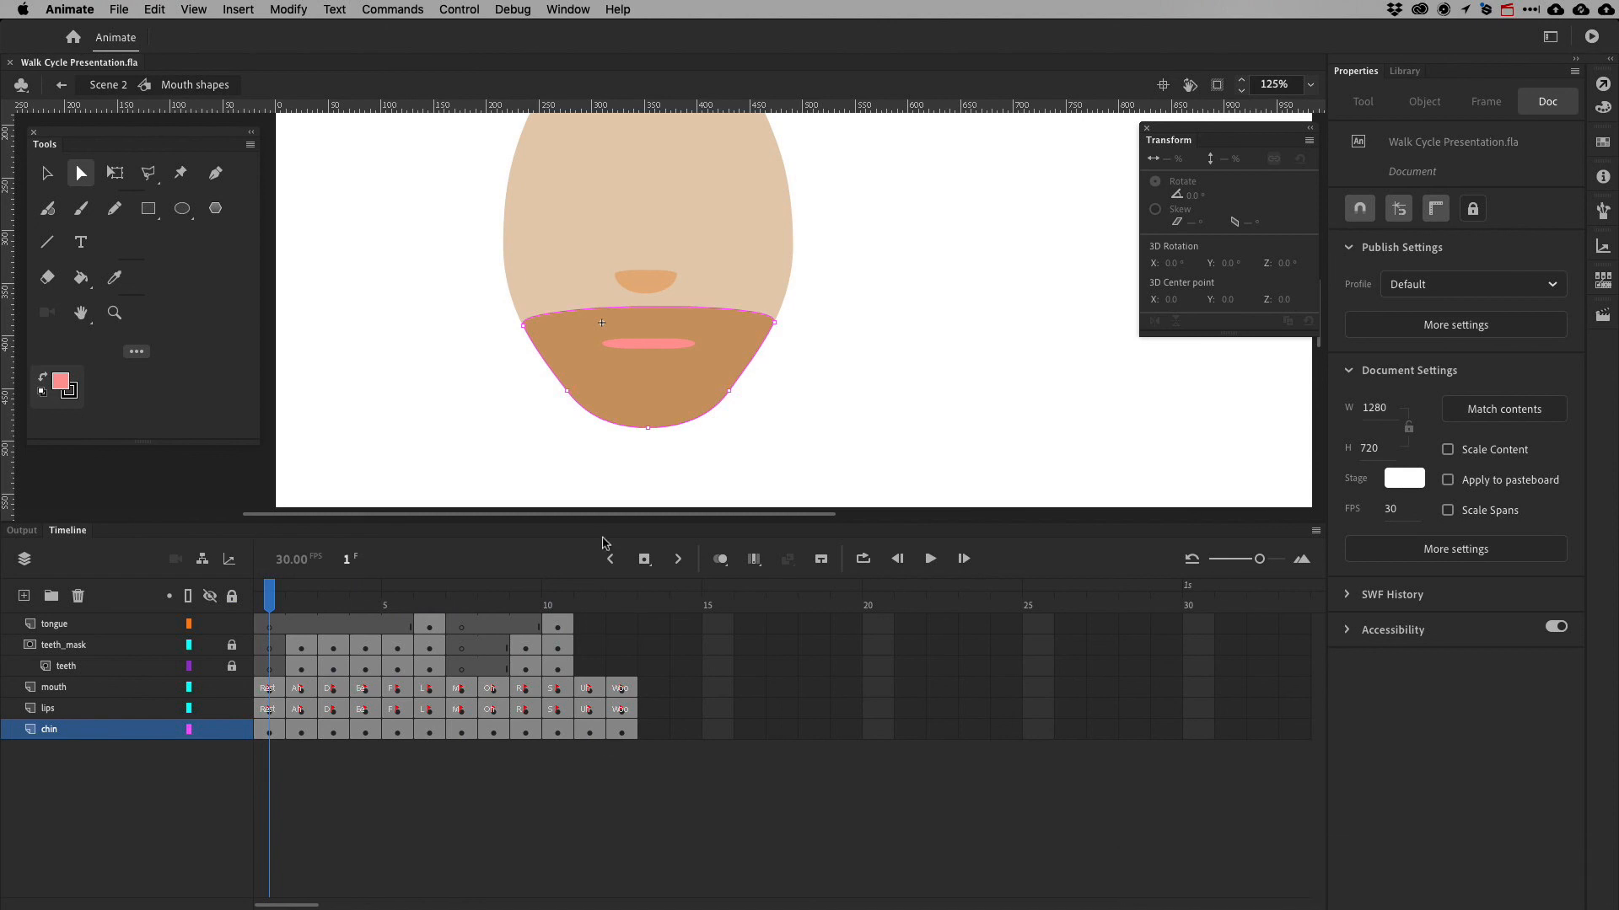
left_click(107, 87)
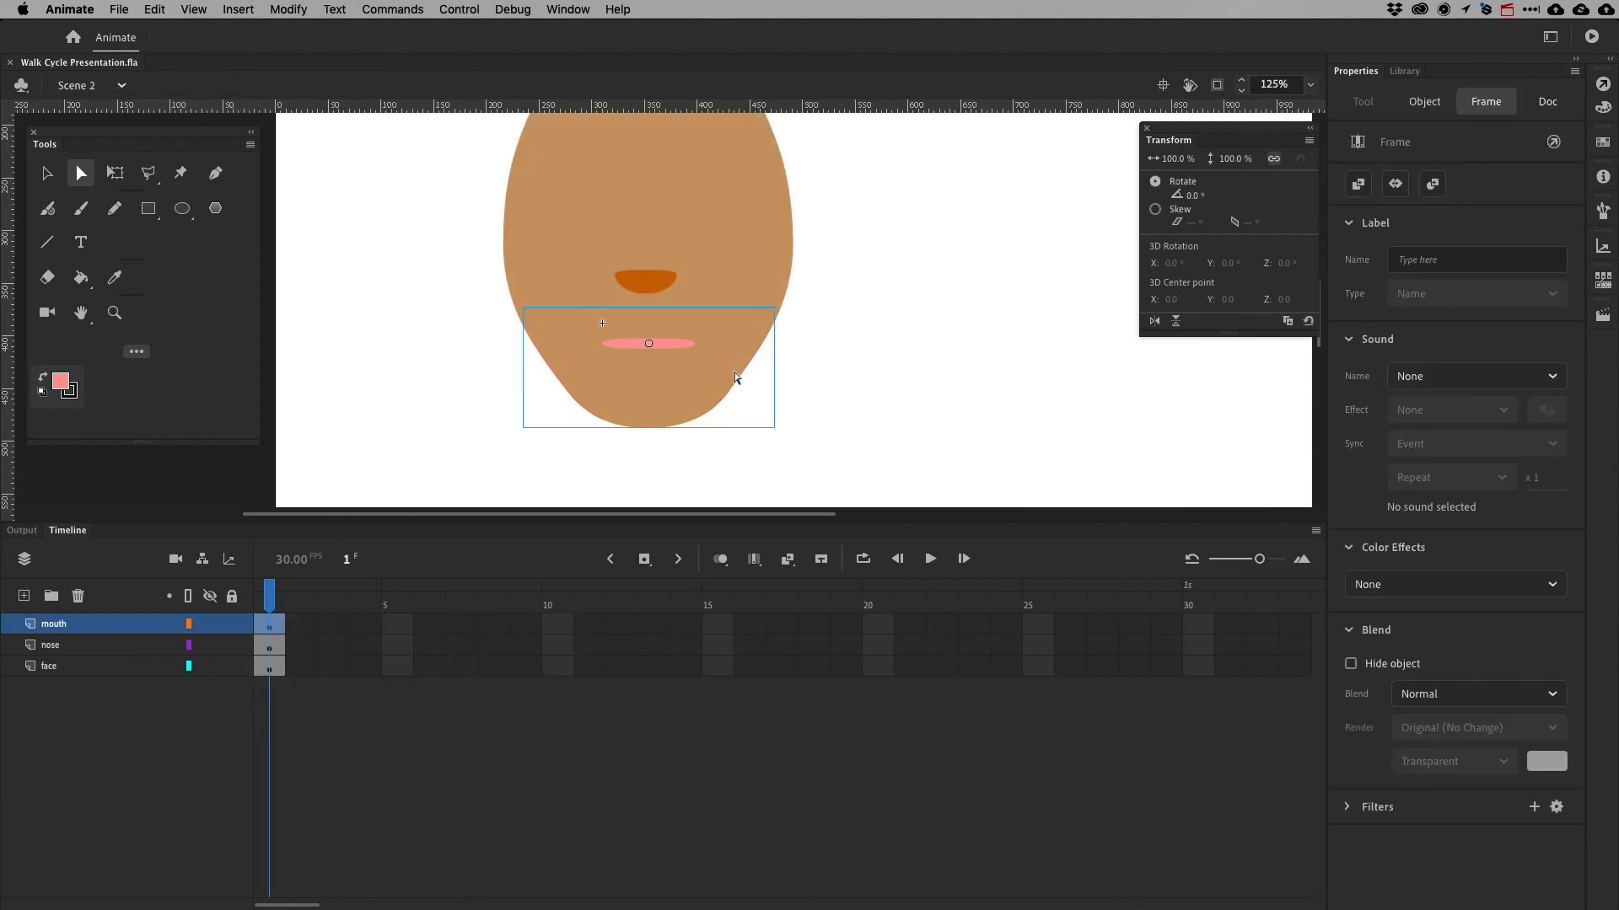
Extend the mouth, nose and face layers of Scene 2 to frame 30 and return to frame 1
key("super+minus")
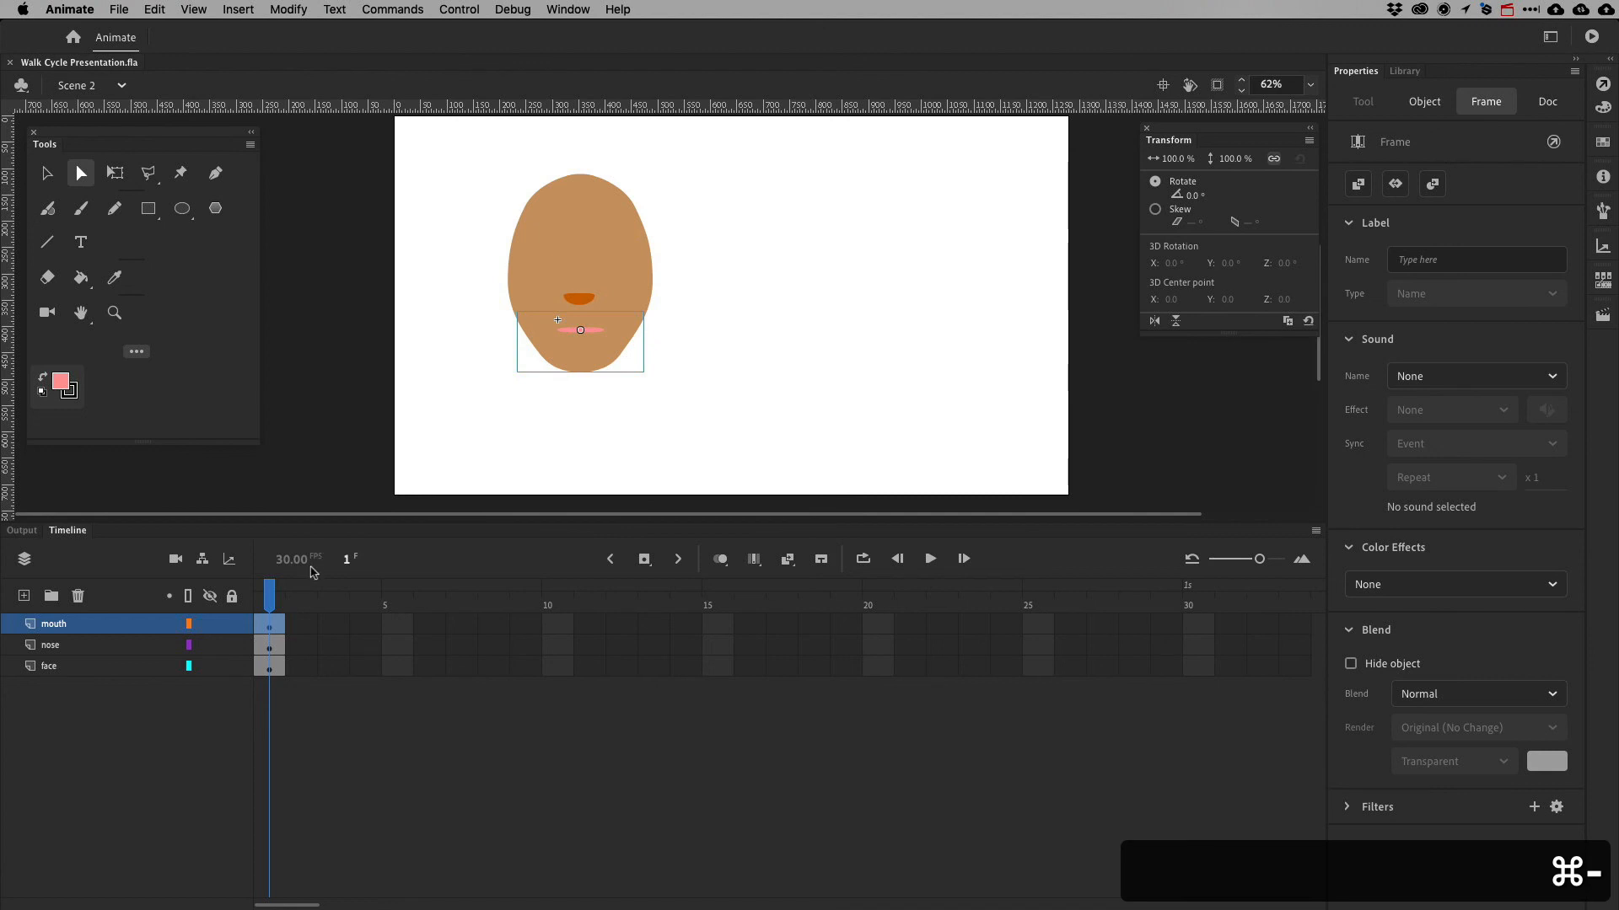
left_click_drag(1198, 623, 1198, 668)
right_click(1198, 668)
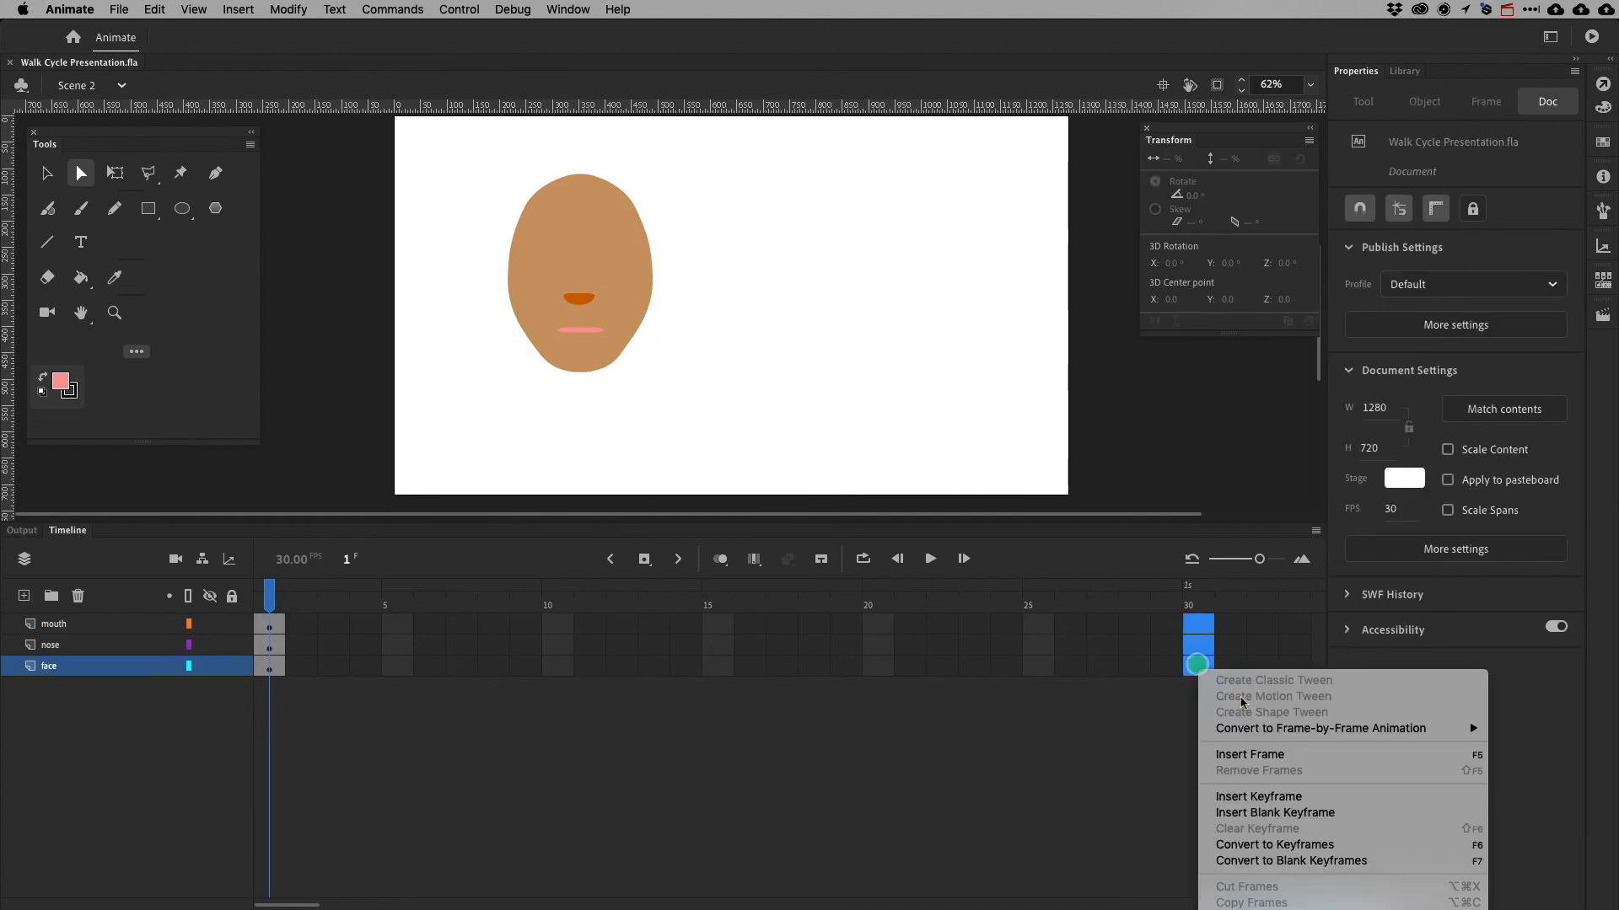
left_click(1235, 754)
left_click(917, 752)
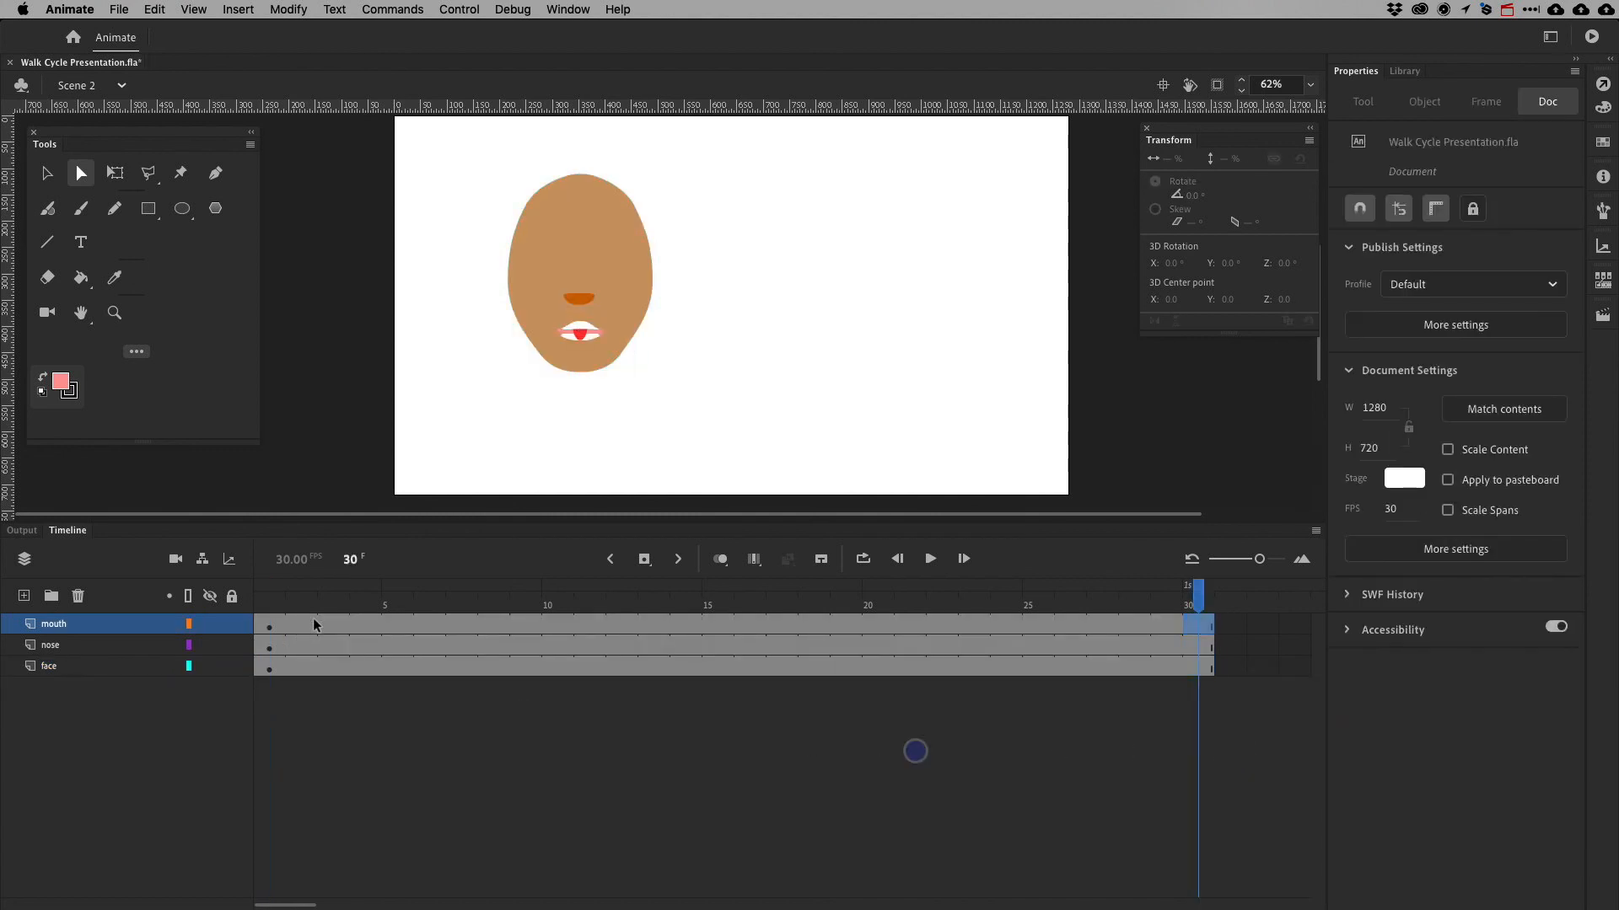
mouse_move(274, 604)
left_mouse_down()
mouse_move(962, 613)
mouse_move(969, 628)
mouse_move(272, 622)
left_mouse_up()
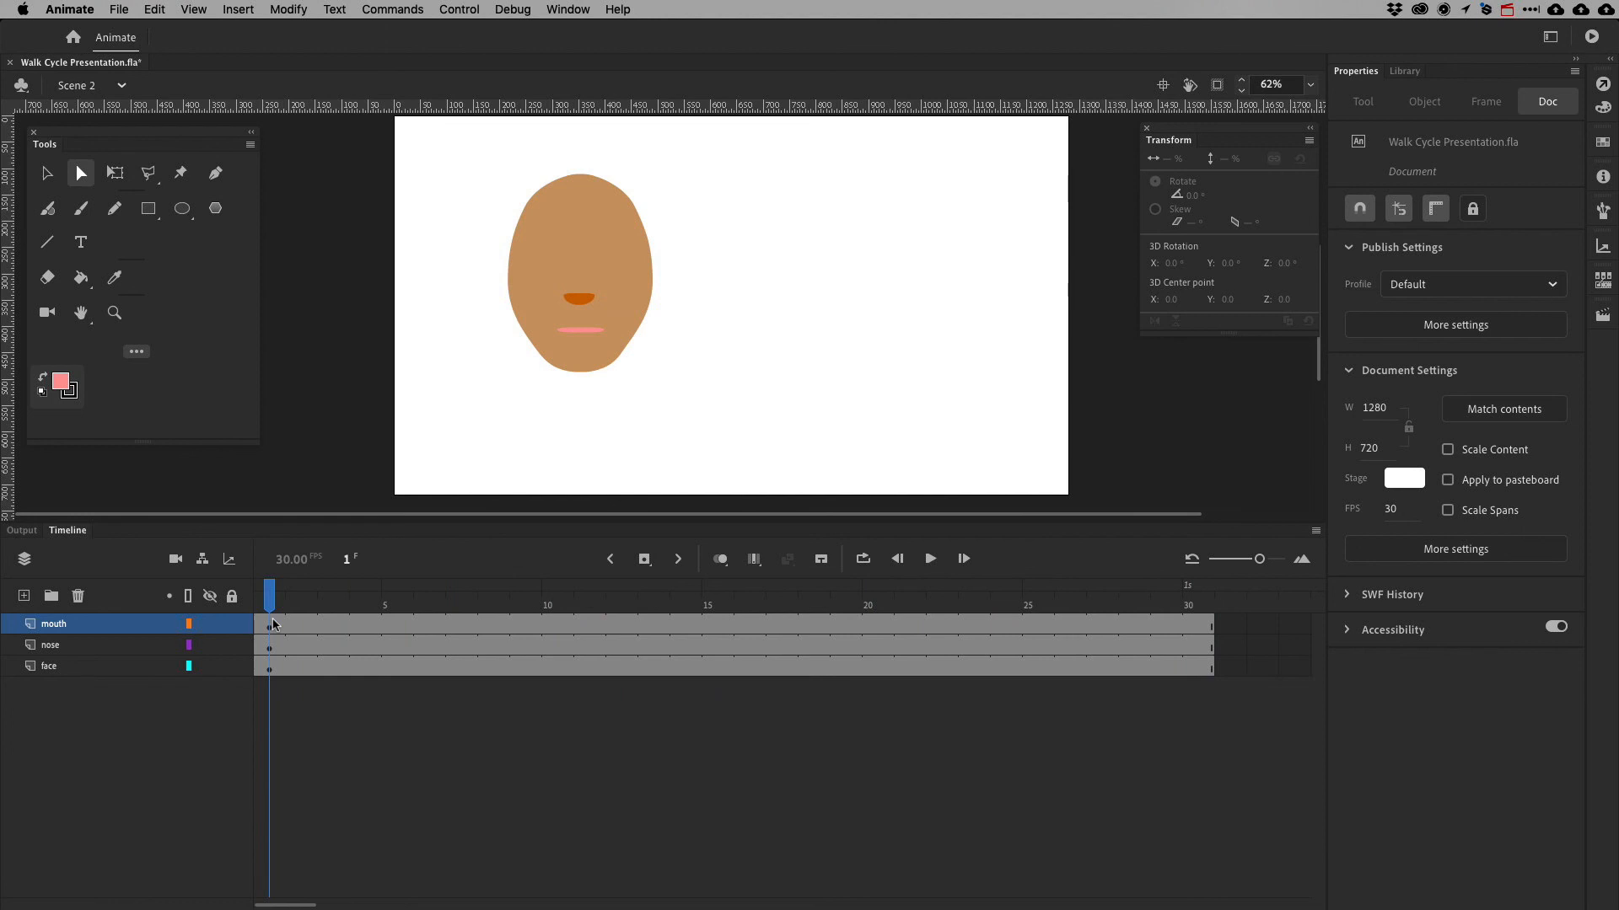
Select the mouth instance on the face and open its Mouth shapes symbol for editing with the Selection tool
left_click(562, 342)
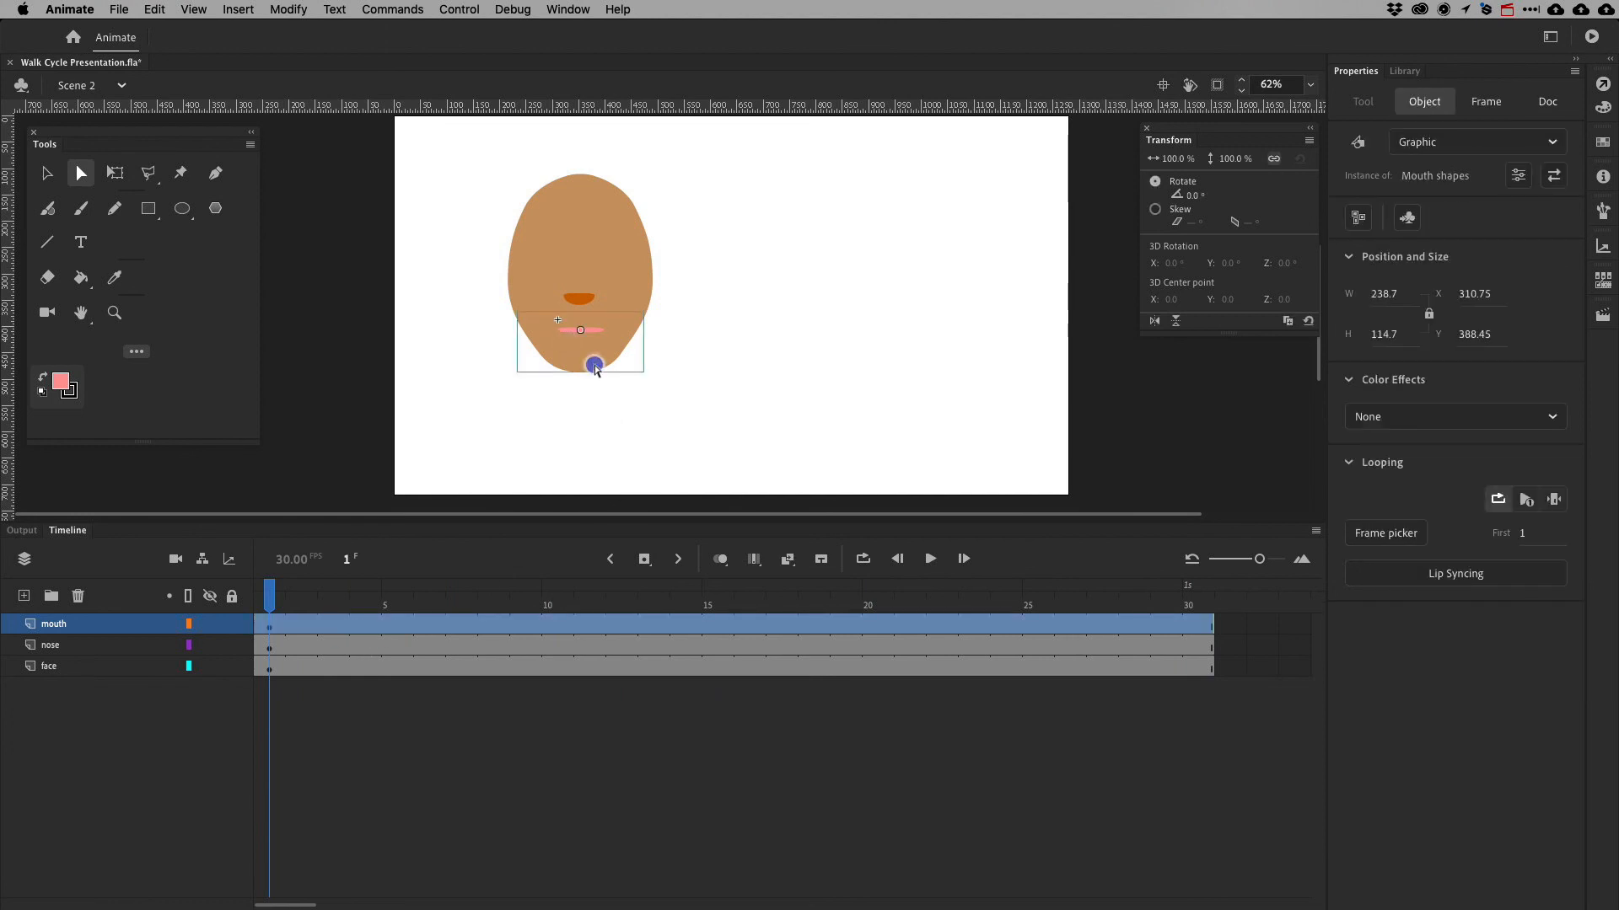
left_click(671, 438)
left_click(581, 355)
left_click(47, 172)
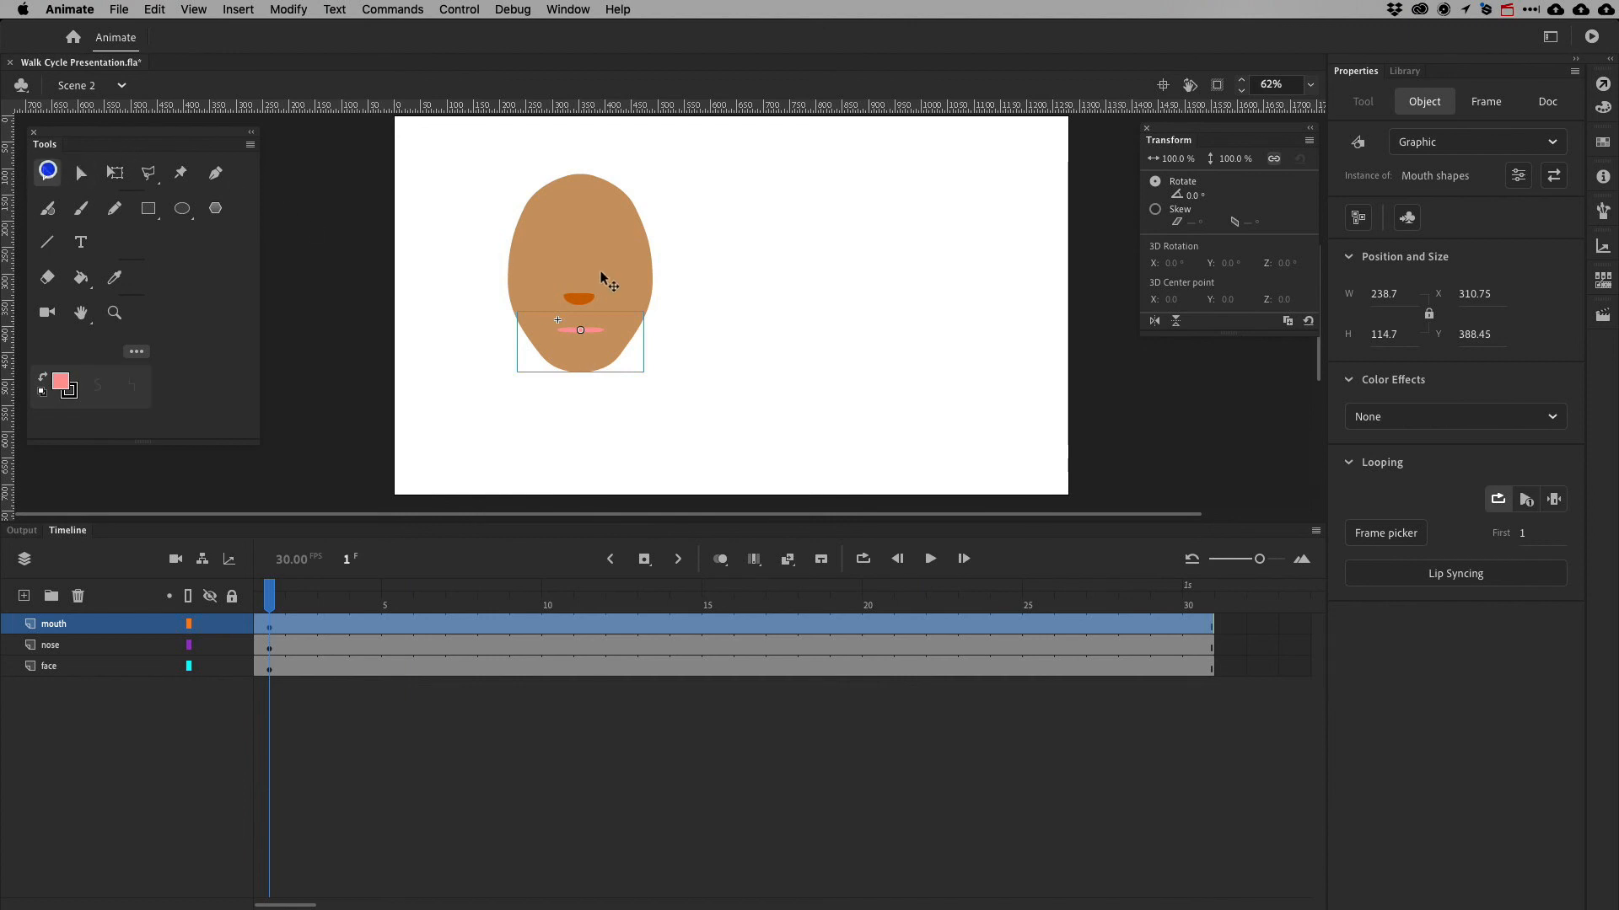
double_click(611, 347)
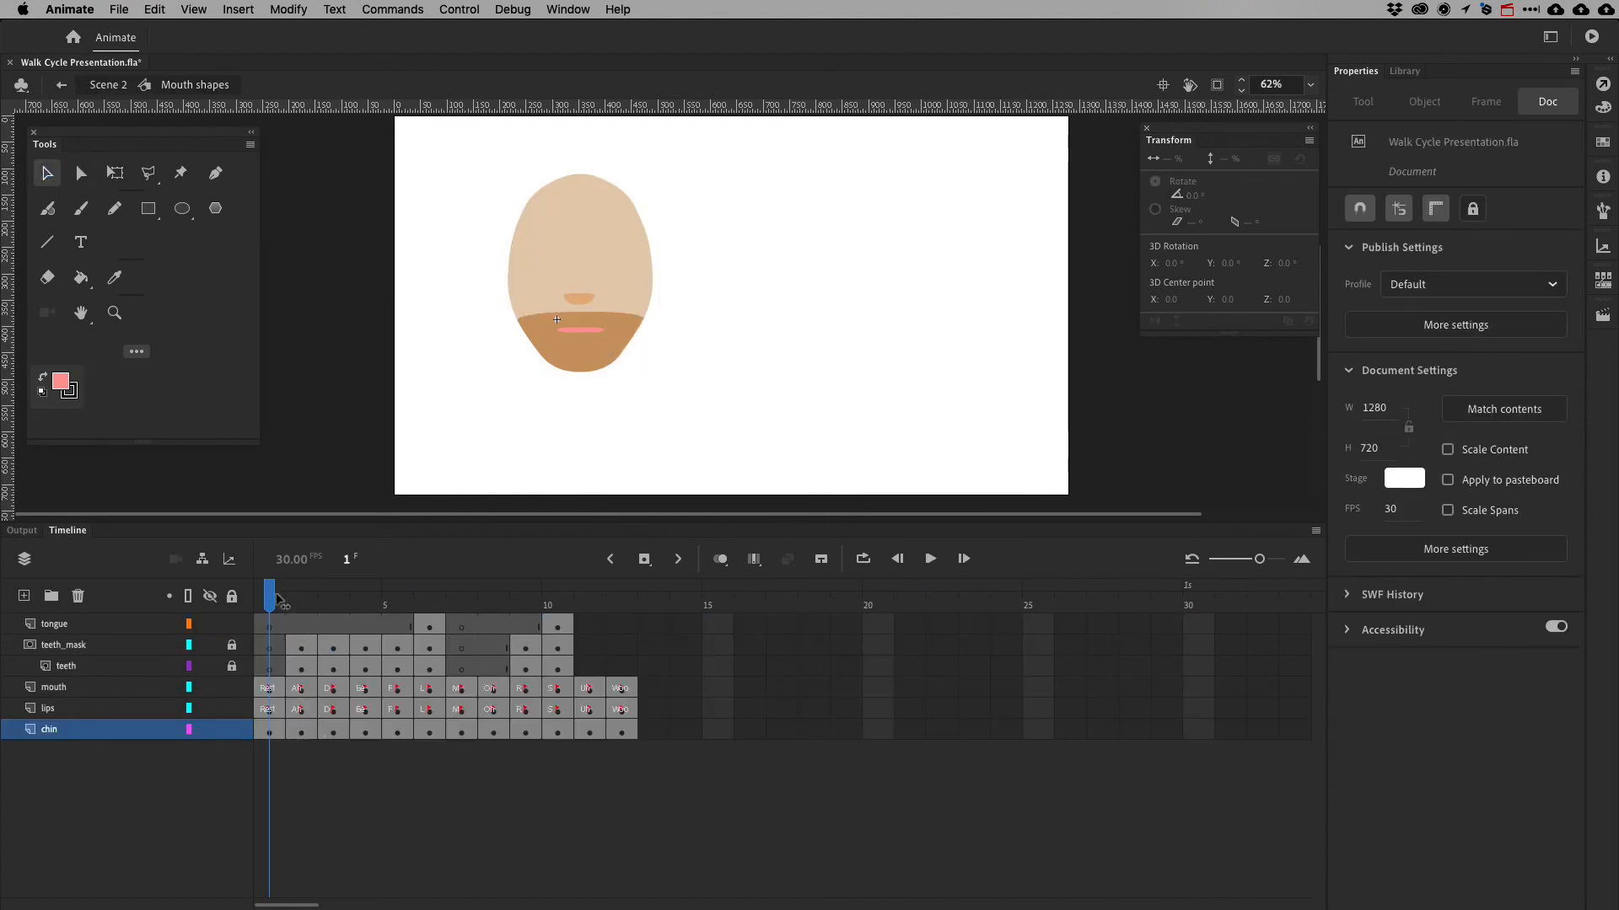
left_click_drag(279, 601, 210, 613)
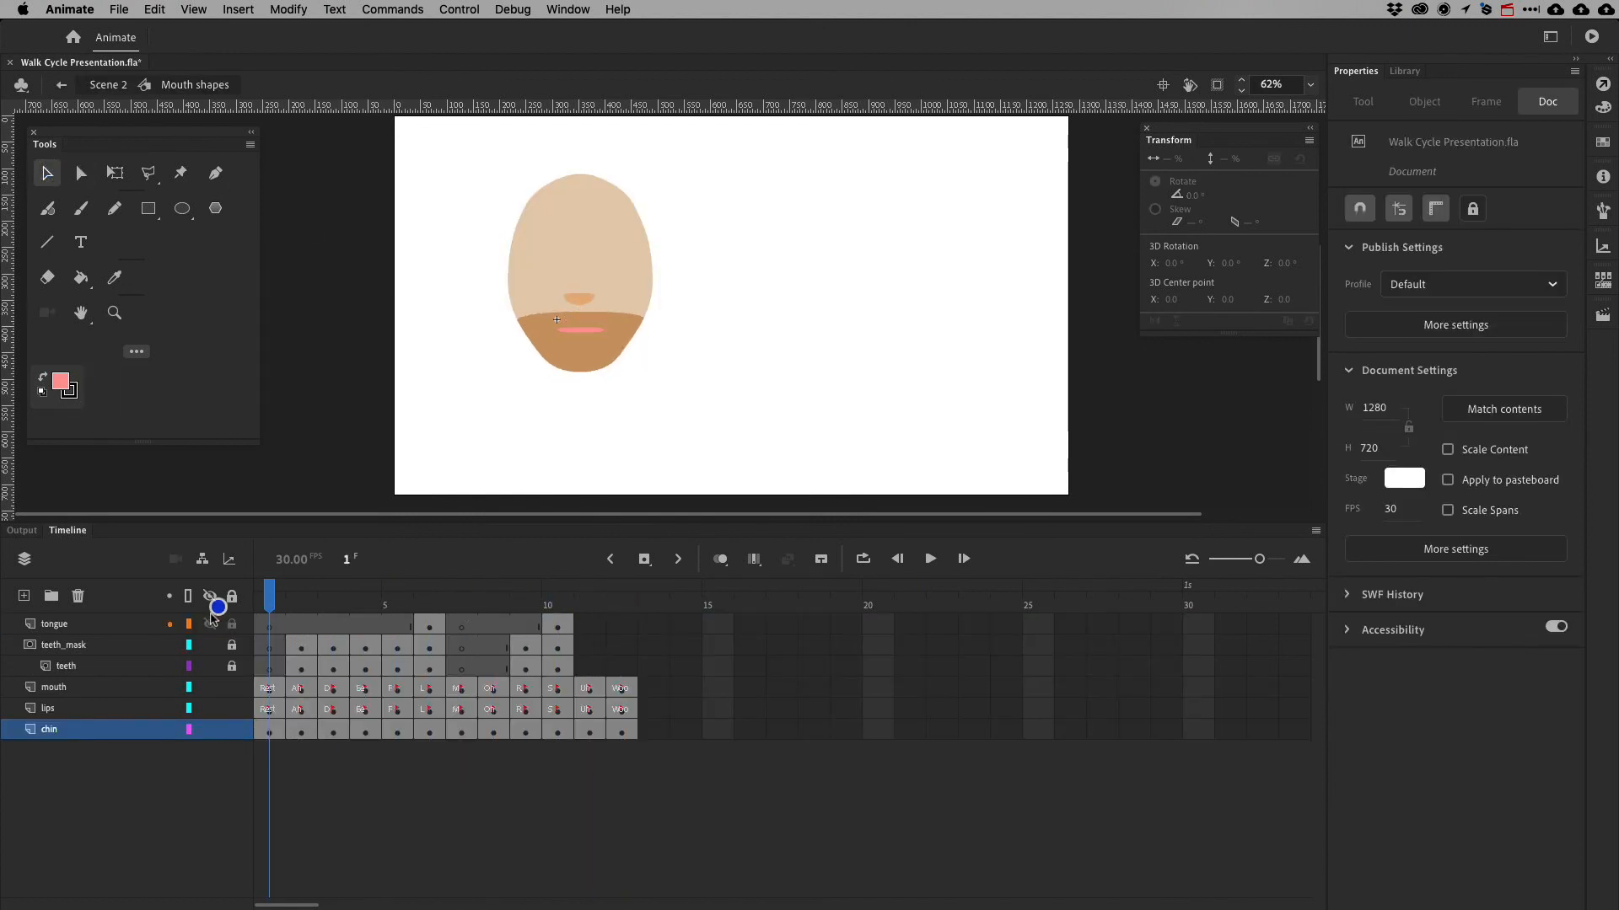